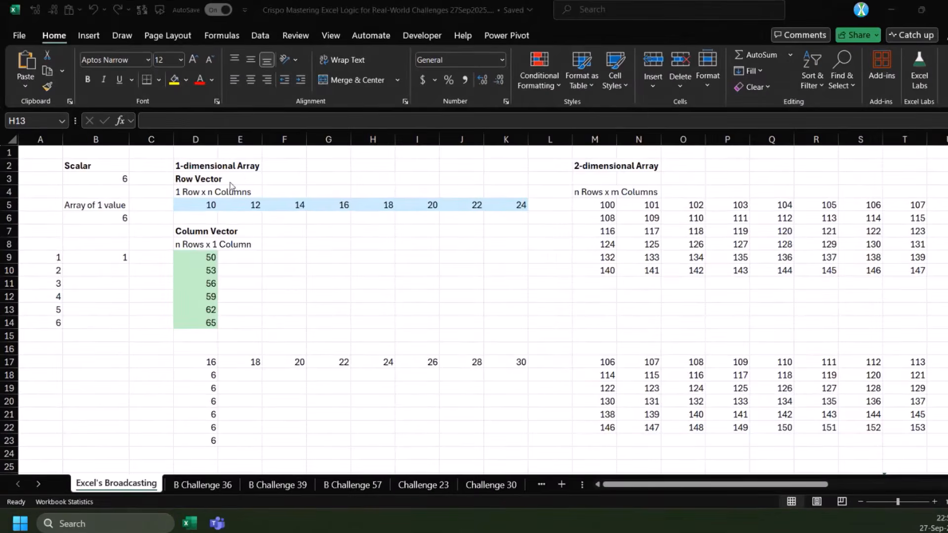
Examine the scalar in B3 and the row vector formula in D5, selecting its full spill range across row 5
{"action": "left_click", "coordinate": [101, 165]}
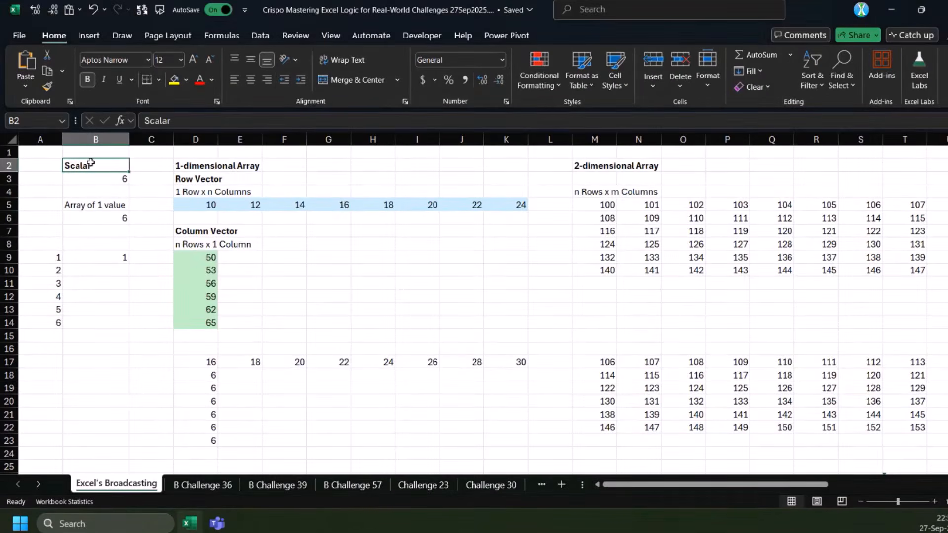
{"action": "left_click", "coordinate": [92, 178]}
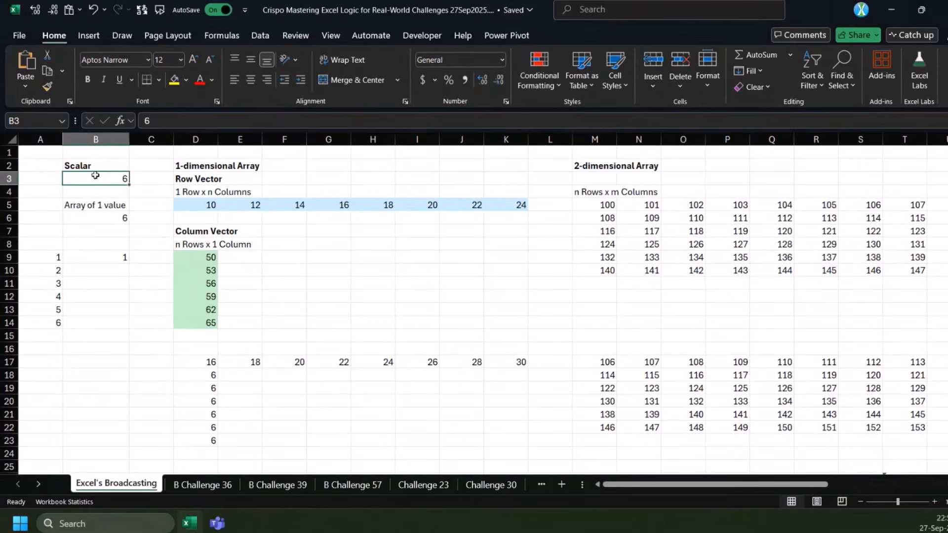
{"action": "left_click_drag", "start_coordinate": [161, 122], "coordinate": [132, 126]}
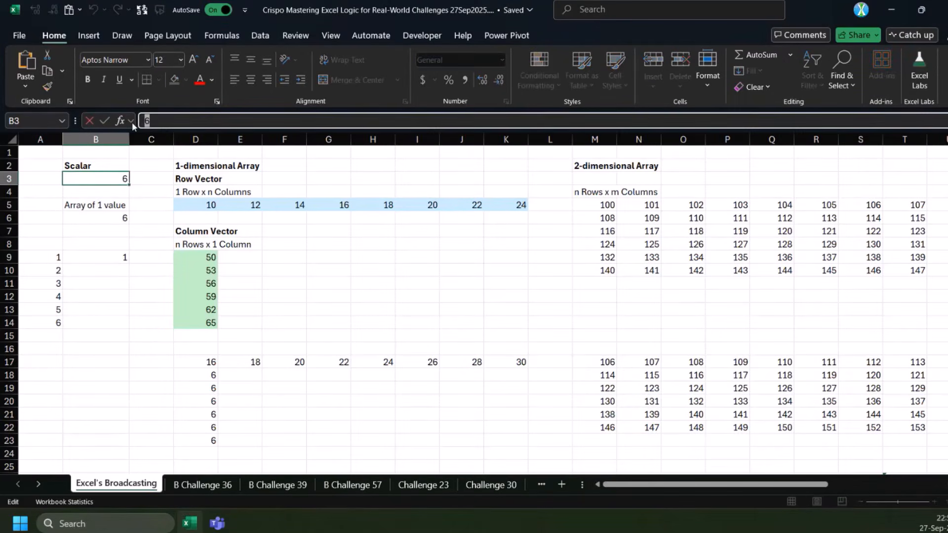
{"action": "key", "text": "Return"}
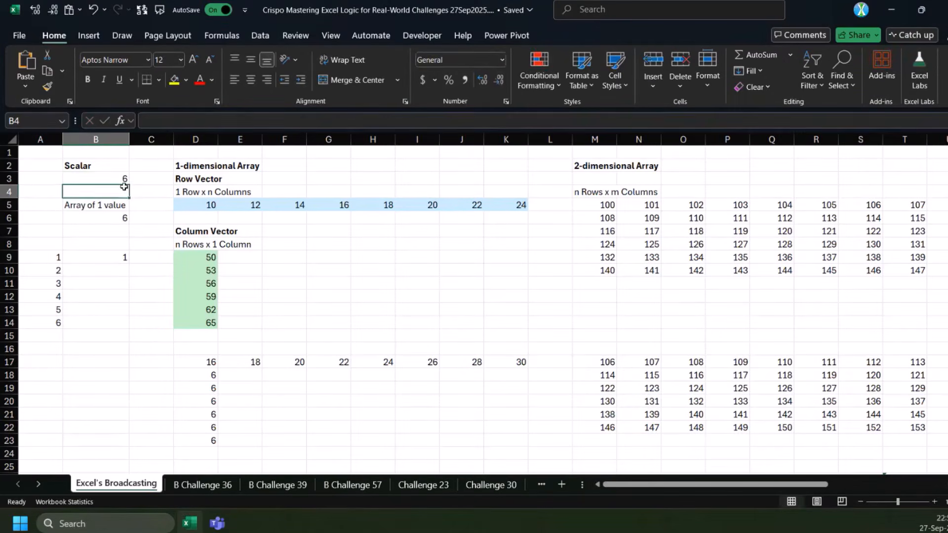
{"action": "left_click", "coordinate": [194, 179]}
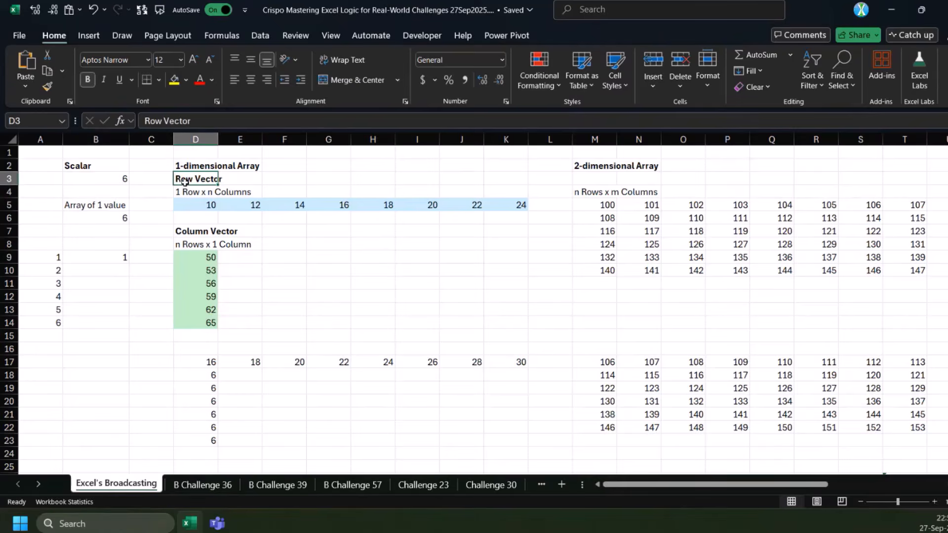
{"action": "left_click", "coordinate": [188, 192]}
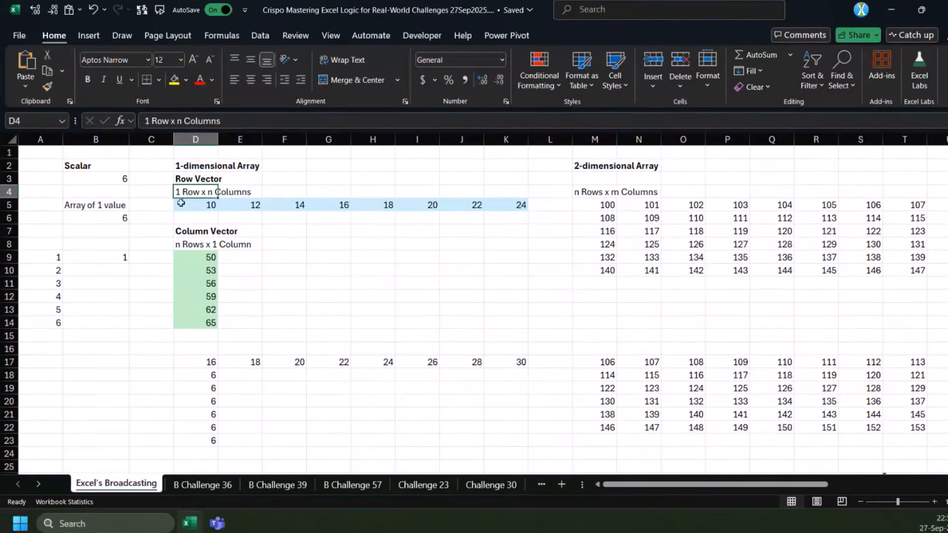
{"action": "left_click", "coordinate": [209, 205]}
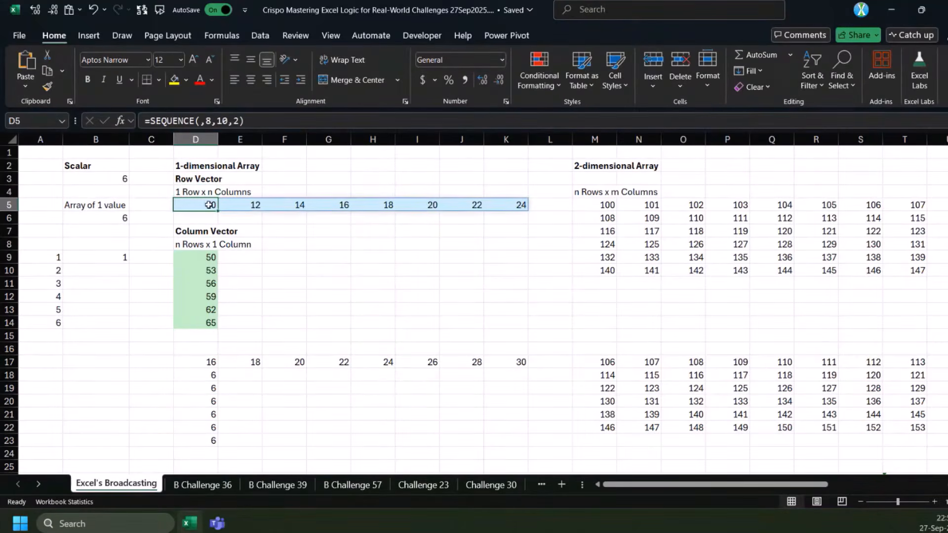
{"action": "left_click_drag", "start_coordinate": [190, 205], "coordinate": [506, 202]}
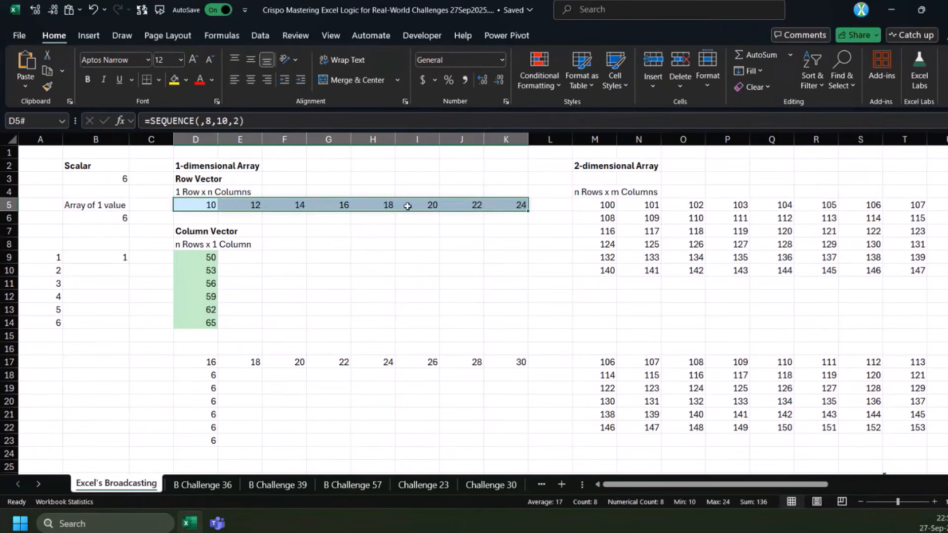
Examine the column vector formula in D9 and select its spill range down to D14
{"action": "left_click", "coordinate": [200, 262]}
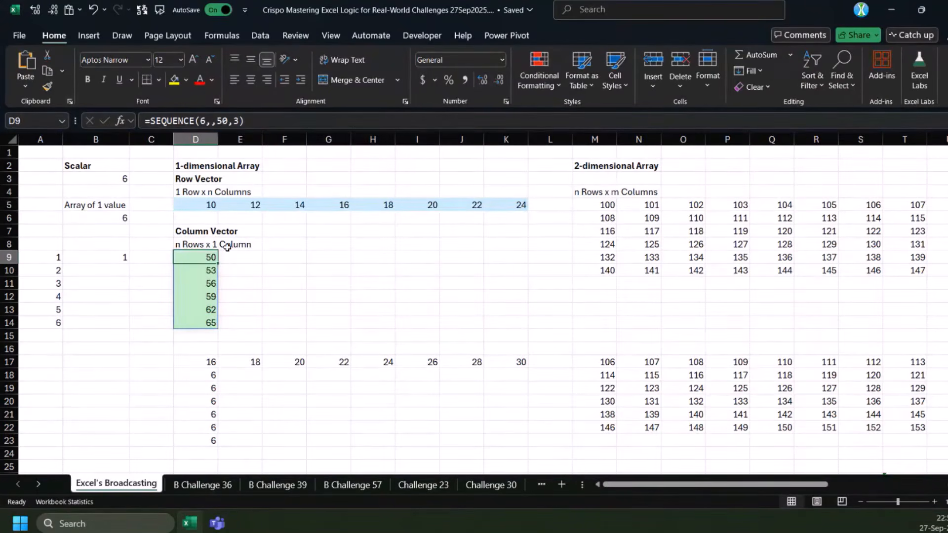
{"action": "left_click_drag", "start_coordinate": [213, 257], "coordinate": [192, 323]}
{"action": "key", "text": "ctrl+shift+Down"}
{"action": "key", "text": "ctrl+shift+Down"}
{"action": "left_click", "coordinate": [201, 261]}
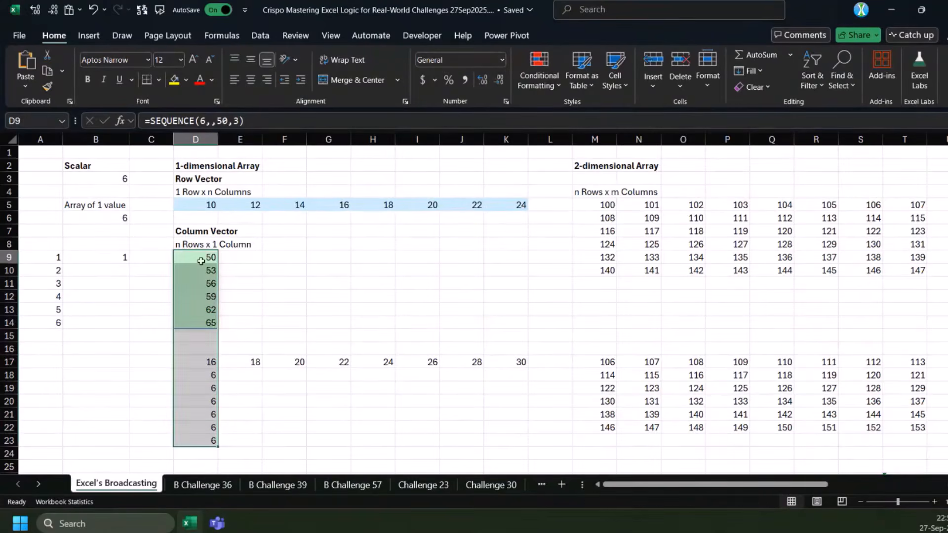
{"action": "key", "text": "ctrl+shift+Down"}
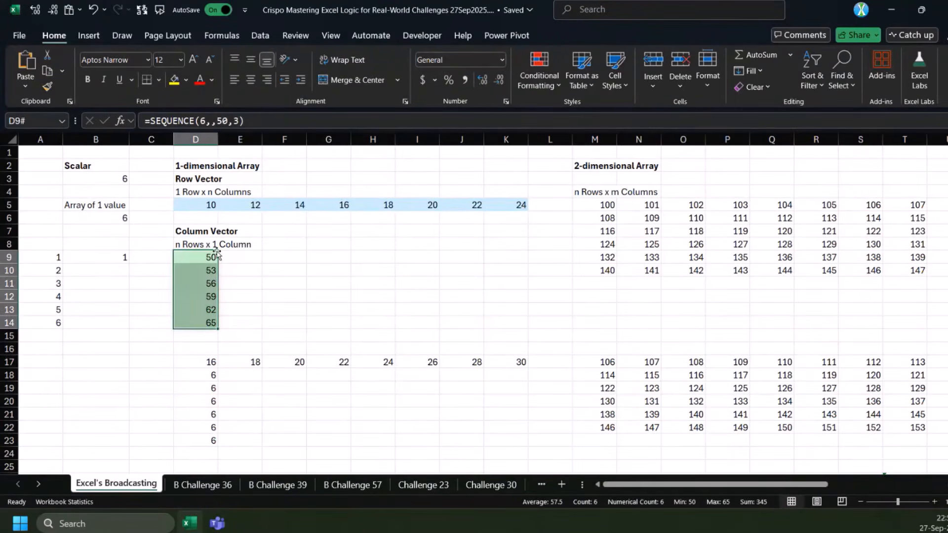
{"action": "left_click_drag", "start_coordinate": [192, 160], "coordinate": [195, 314]}
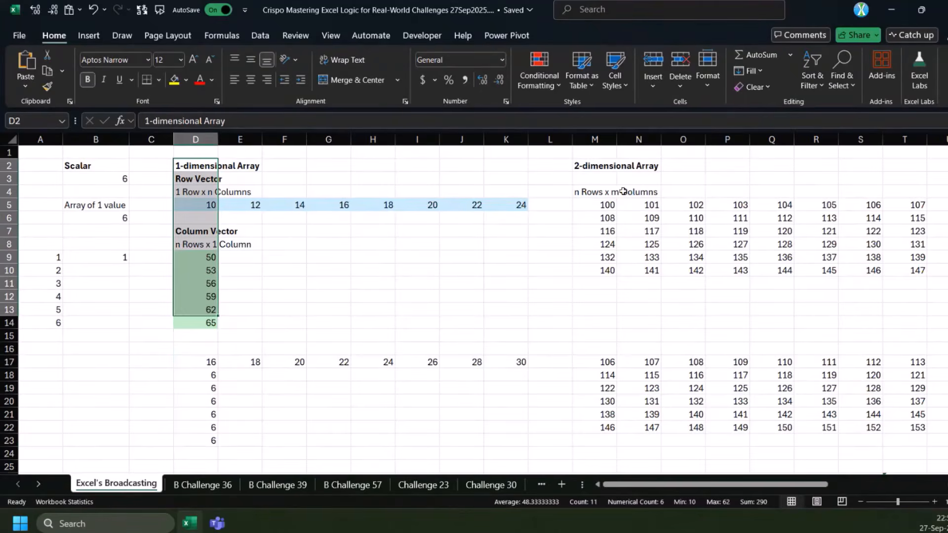
Examine the 2-dimensional array formula in M5 and select its whole spill range M5:T10
{"action": "left_click", "coordinate": [587, 166]}
{"action": "left_click", "coordinate": [592, 204]}
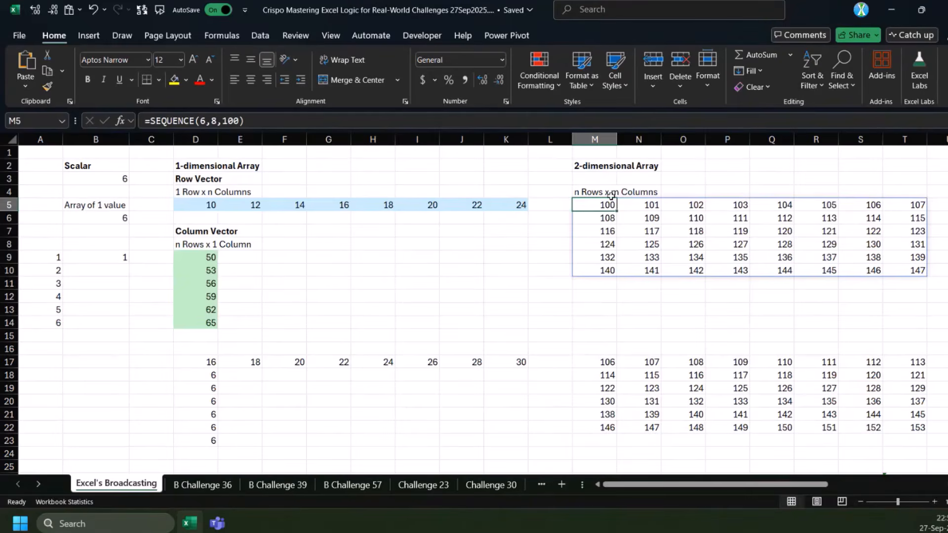
{"action": "left_click_drag", "start_coordinate": [600, 205], "coordinate": [853, 267]}
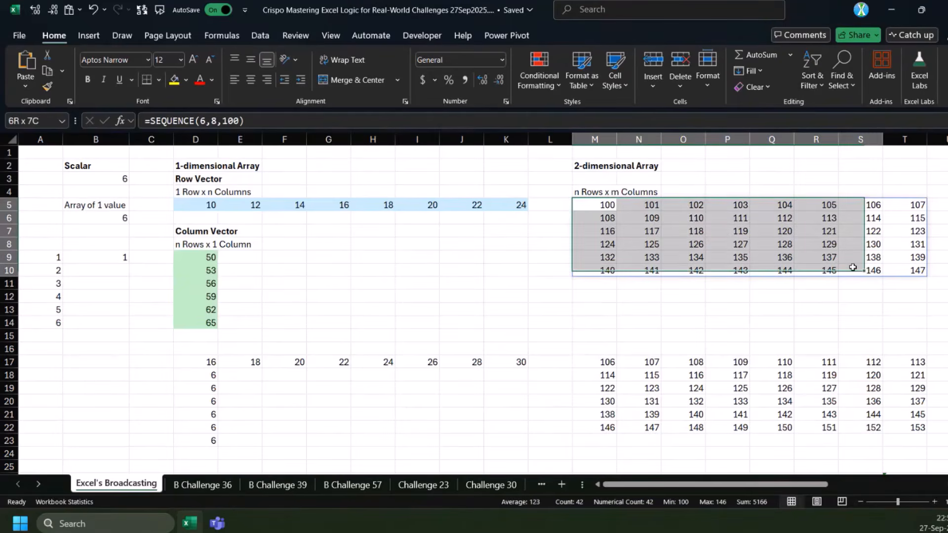
{"action": "left_click_drag", "start_coordinate": [852, 265], "coordinate": [904, 269]}
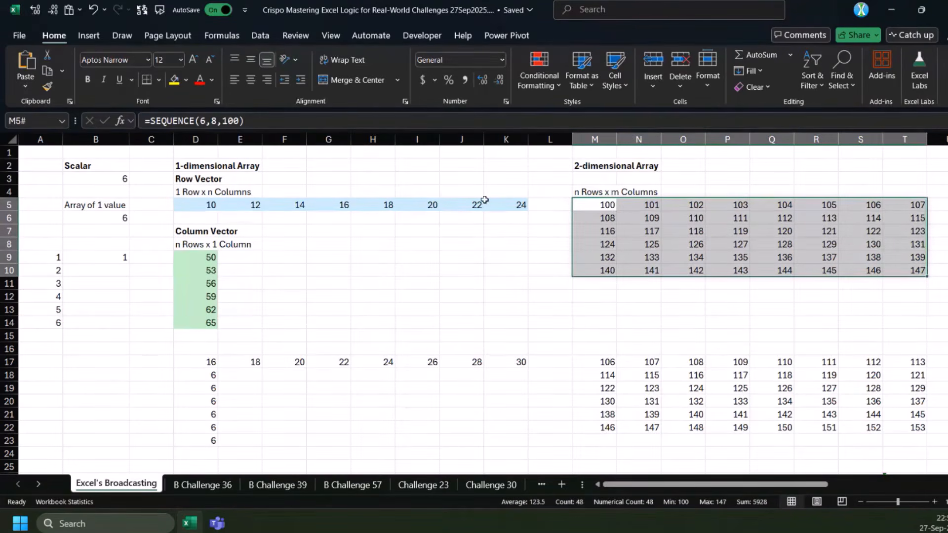
{"action": "left_click", "coordinate": [486, 201]}
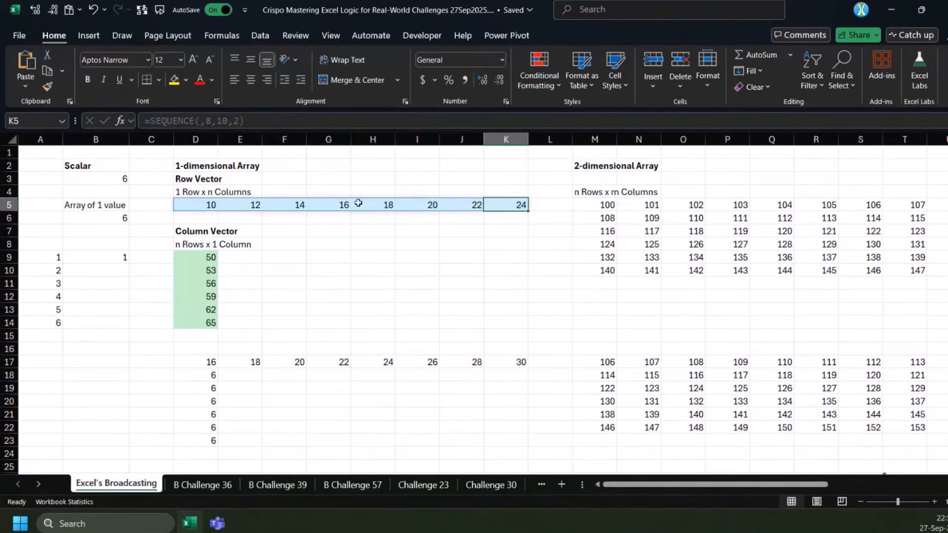
Inspect the array constant in the B6 formula and compare it with the scalar in B3, leaving the formula as it is
{"action": "left_click", "coordinate": [101, 217]}
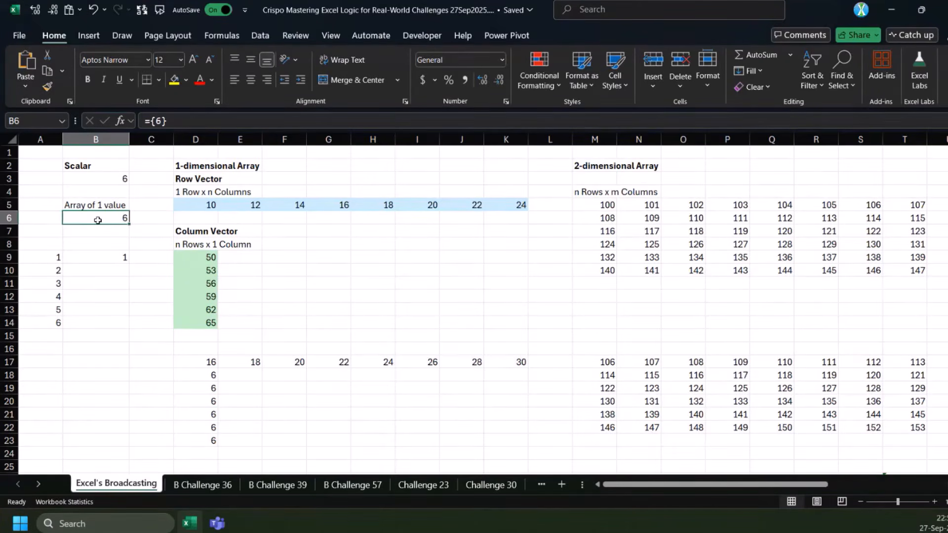
{"action": "left_click", "coordinate": [153, 121]}
{"action": "left_click", "coordinate": [173, 121]}
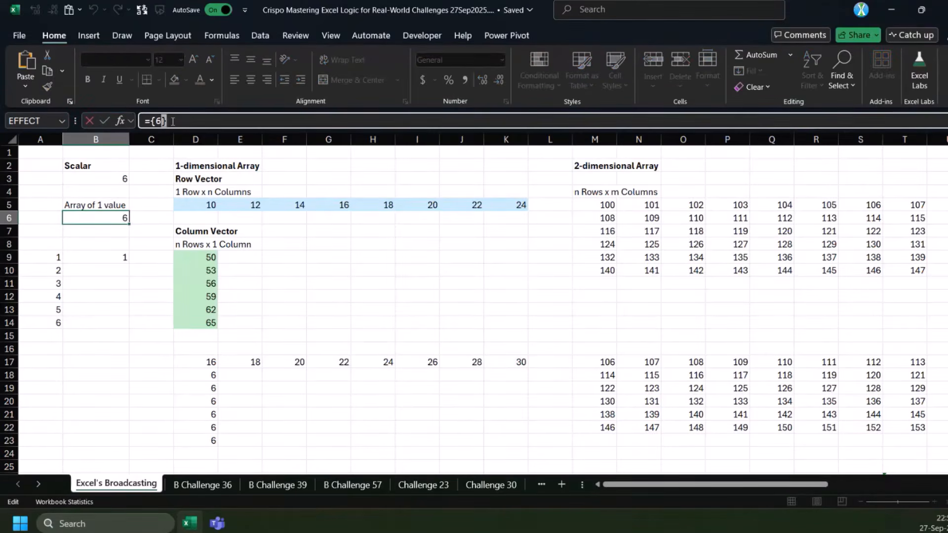
{"action": "key", "text": "Escape"}
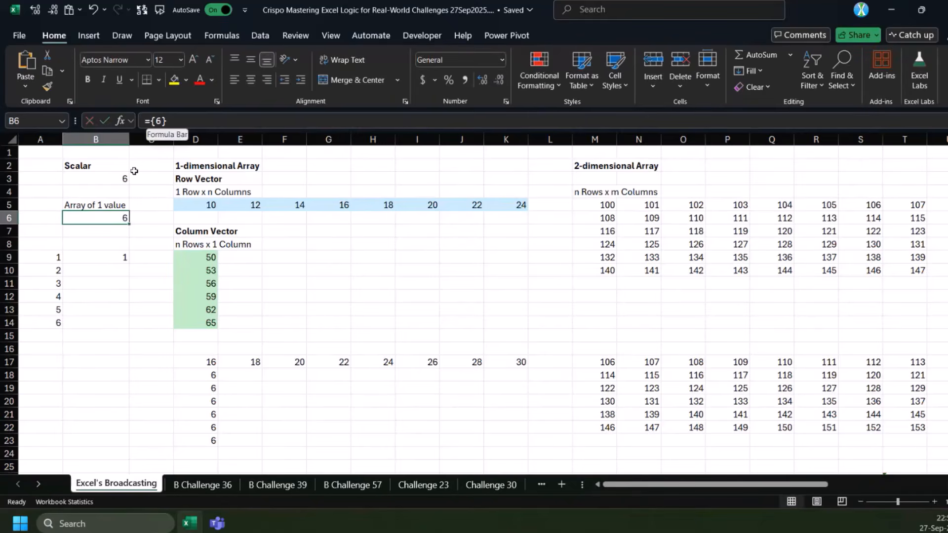
{"action": "left_click_drag", "start_coordinate": [151, 121], "coordinate": [189, 123]}
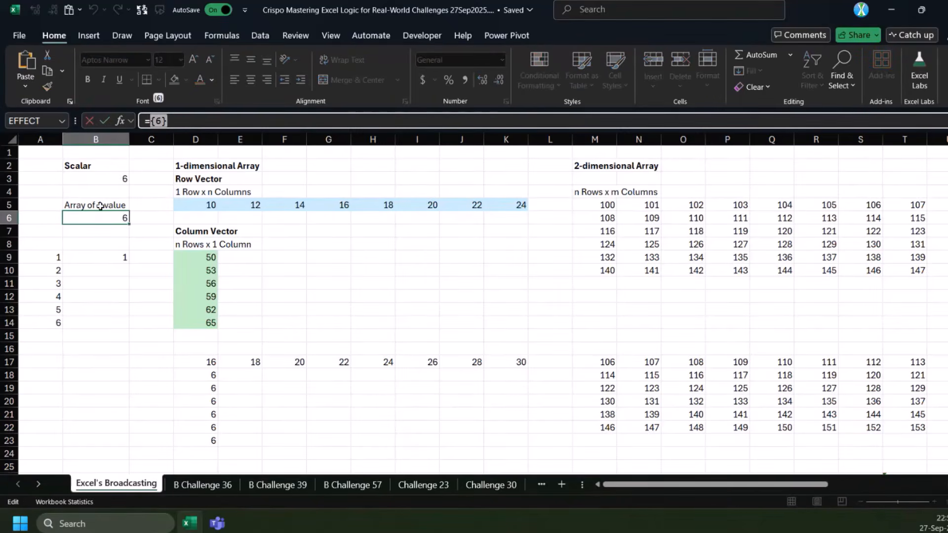
{"action": "left_click", "coordinate": [104, 181]}
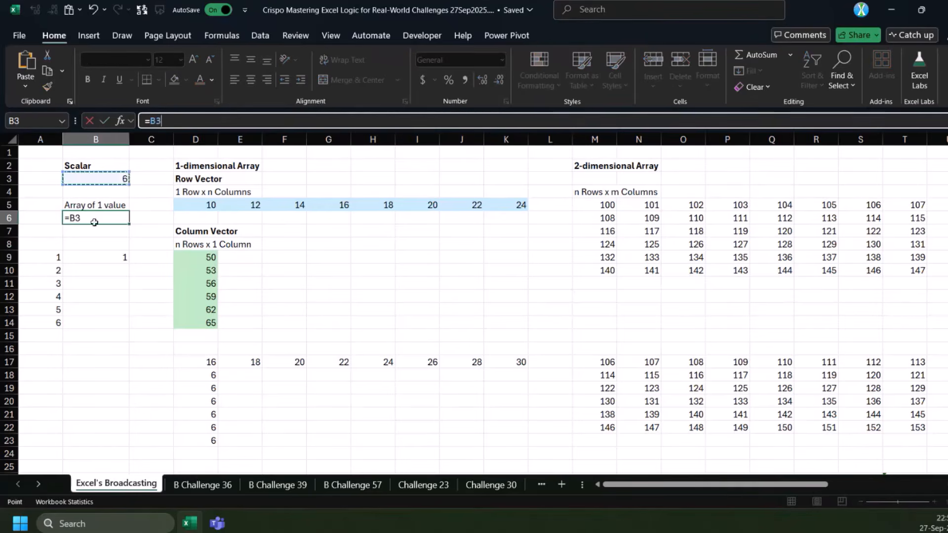
{"action": "key", "text": "Escape"}
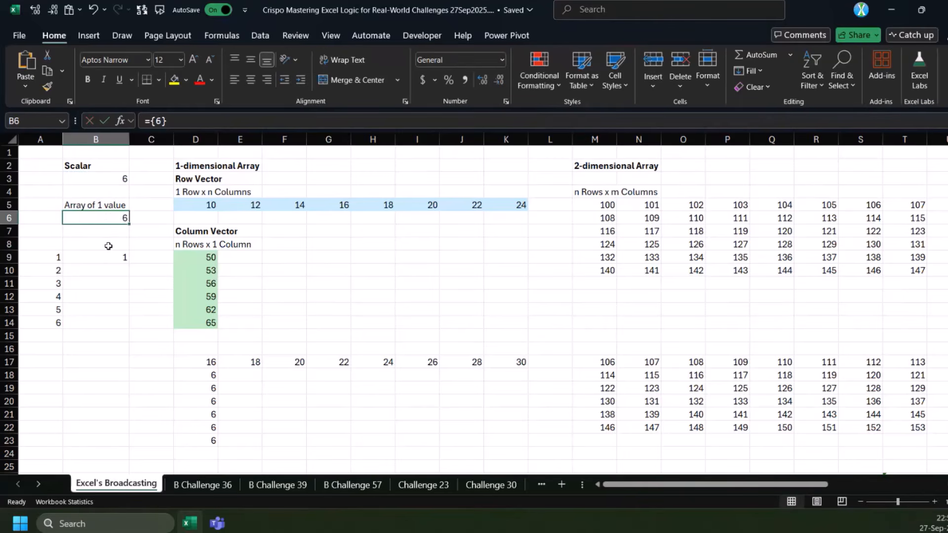
Inspect the SEQUENCE formula in A9 that uses a scalar argument, and check its spill range down to A14
{"action": "left_click", "coordinate": [48, 257]}
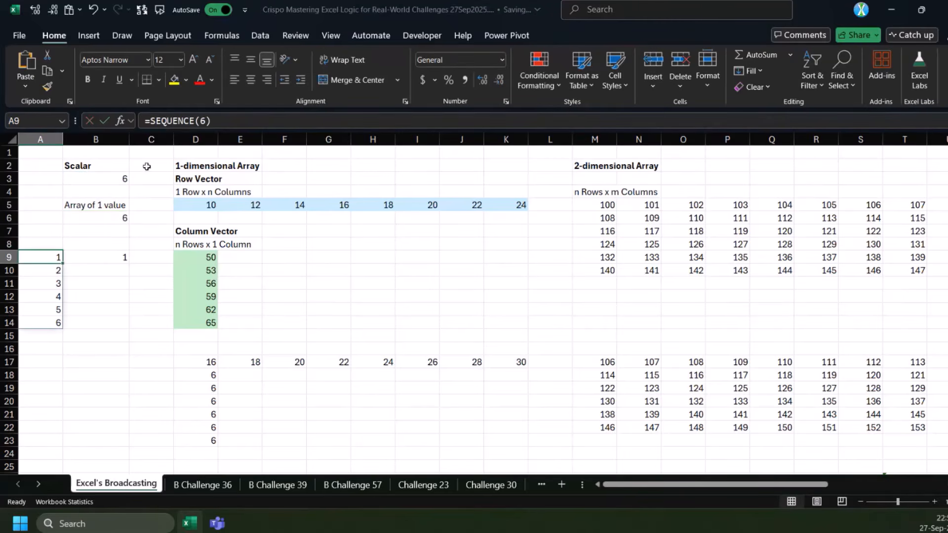
{"action": "left_click_drag", "start_coordinate": [150, 121], "coordinate": [211, 121]}
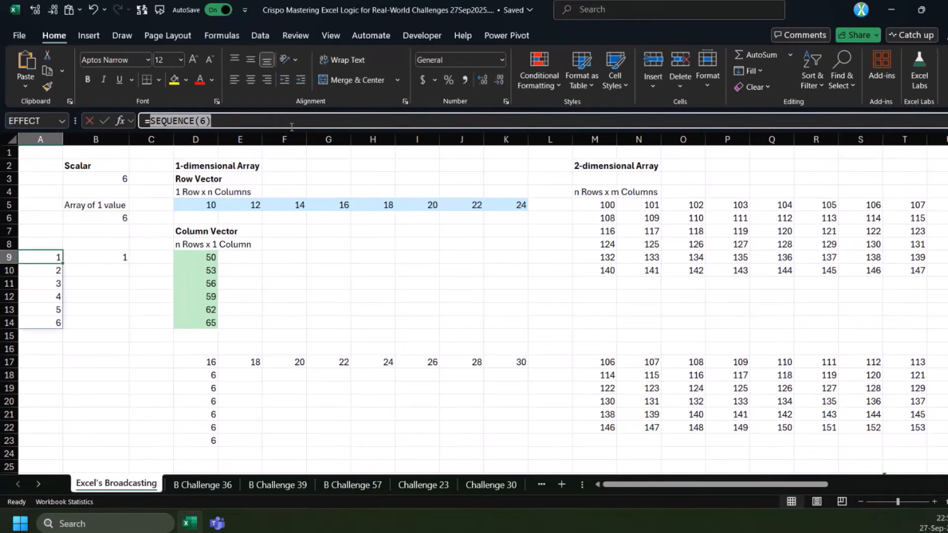
{"action": "key", "text": "Escape"}
{"action": "left_click_drag", "start_coordinate": [54, 259], "coordinate": [49, 336]}
{"action": "left_click", "coordinate": [51, 326]}
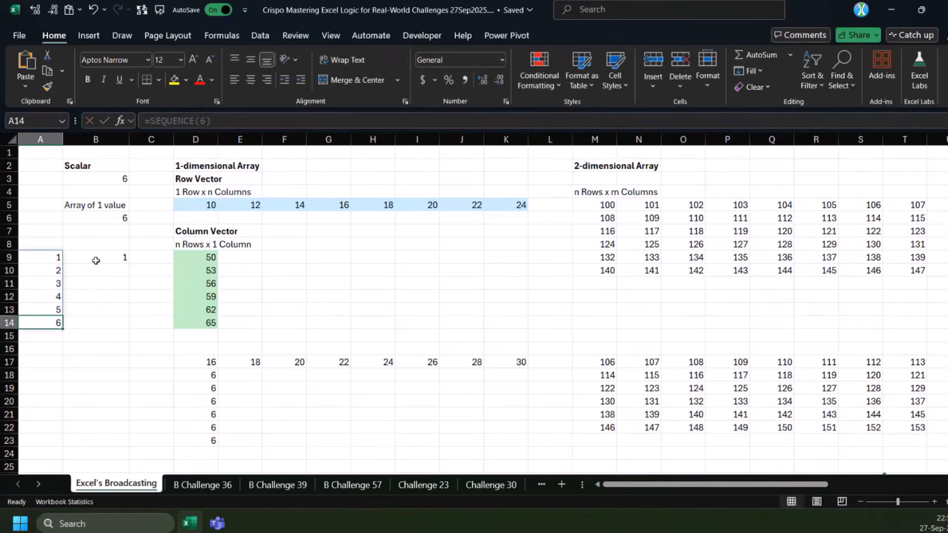
Inspect the SEQUENCE formula in B9, evaluating its array-constant argument and the whole formula without changing it
{"action": "left_click", "coordinate": [109, 255]}
{"action": "left_click", "coordinate": [201, 123]}
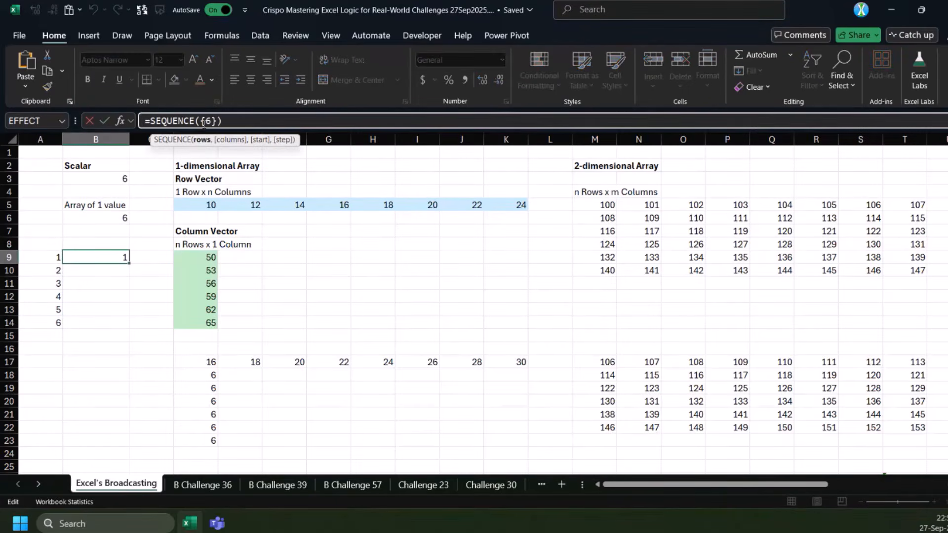
{"action": "double_click", "coordinate": [204, 122]}
{"action": "left_click_drag", "start_coordinate": [202, 122], "coordinate": [217, 123]}
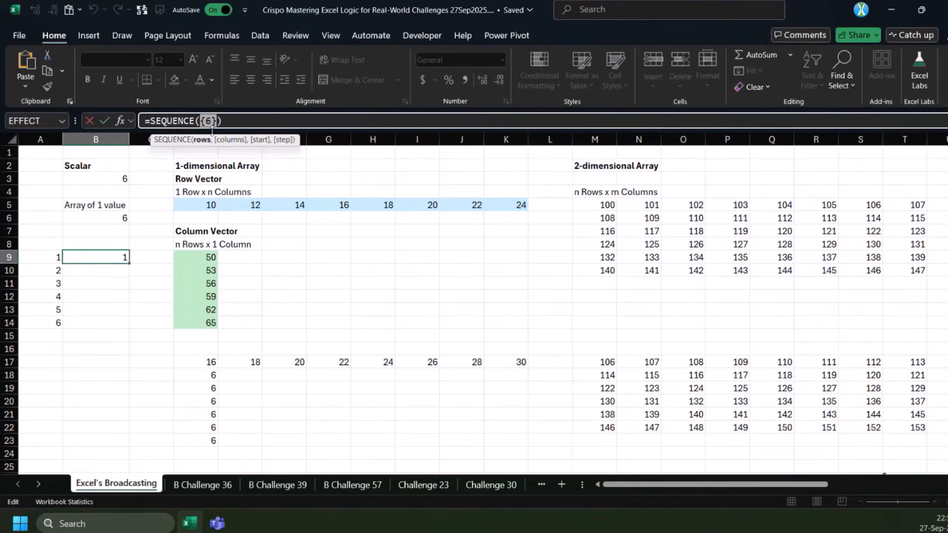
{"action": "key", "text": "Escape"}
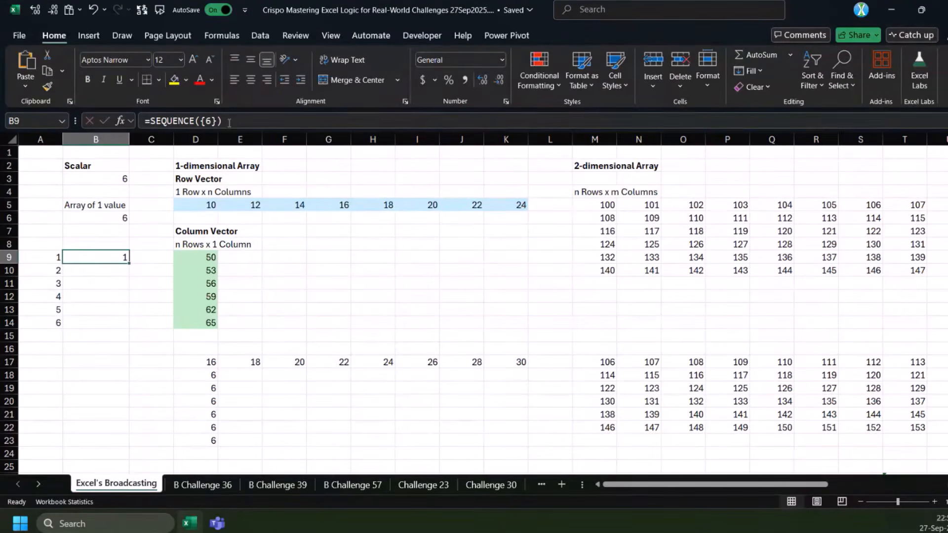
{"action": "left_click_drag", "start_coordinate": [227, 121], "coordinate": [104, 120]}
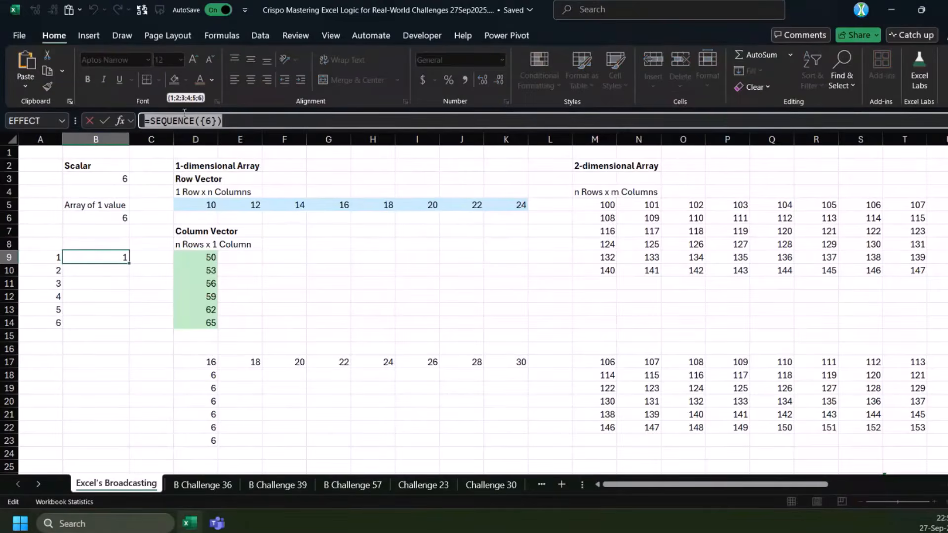
{"action": "key", "text": "Escape"}
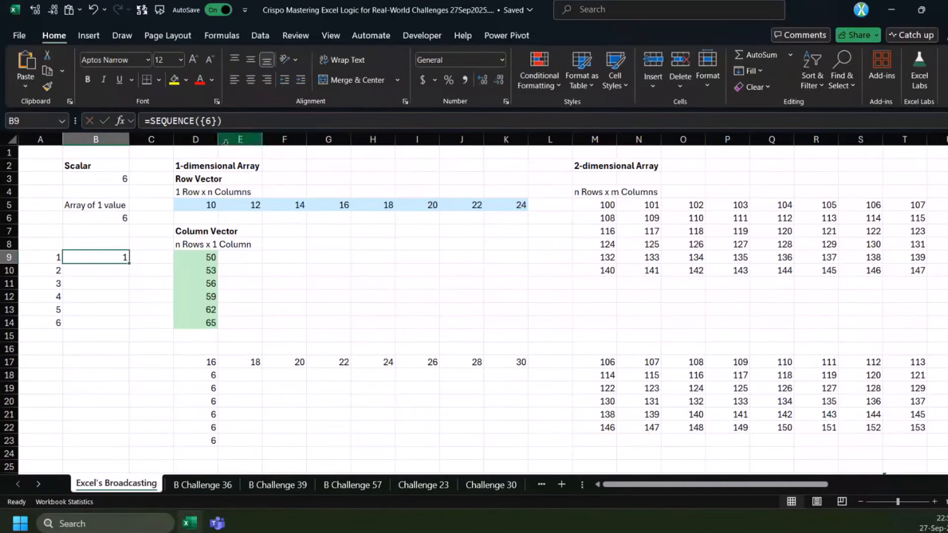
Enter the formula ="a-b" in cell A16
{"action": "left_click", "coordinate": [59, 348]}
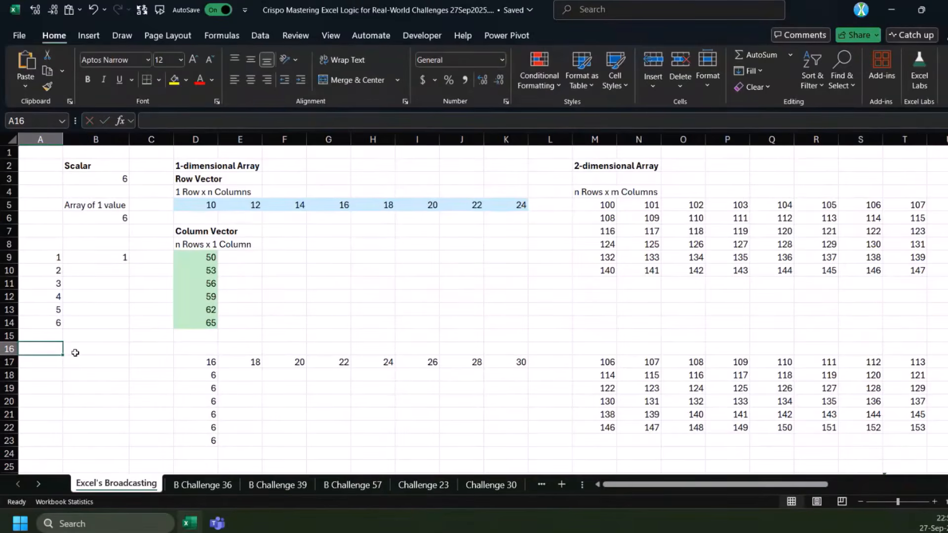
{"action": "type", "text": "=\"a"}
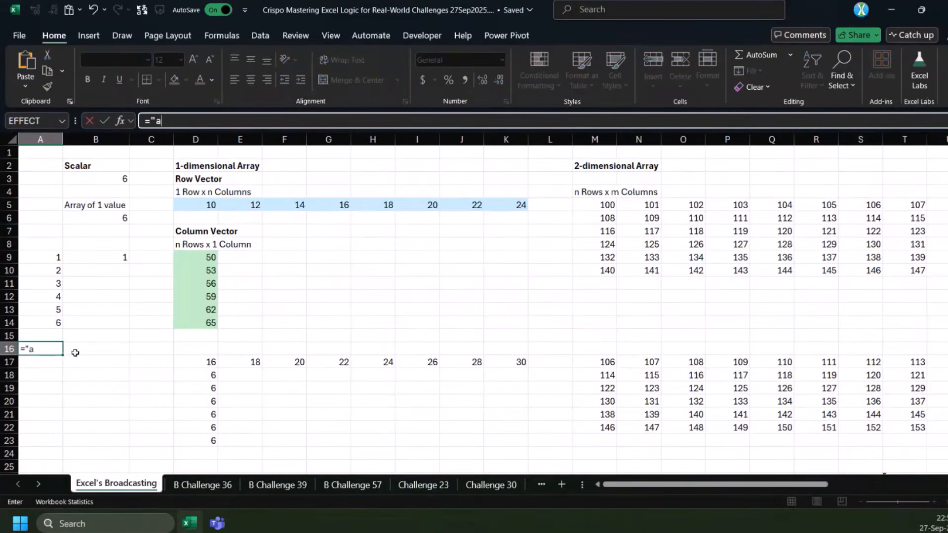
{"action": "type", "text": "-b\""}
{"action": "key", "text": "ctrl+Return"}
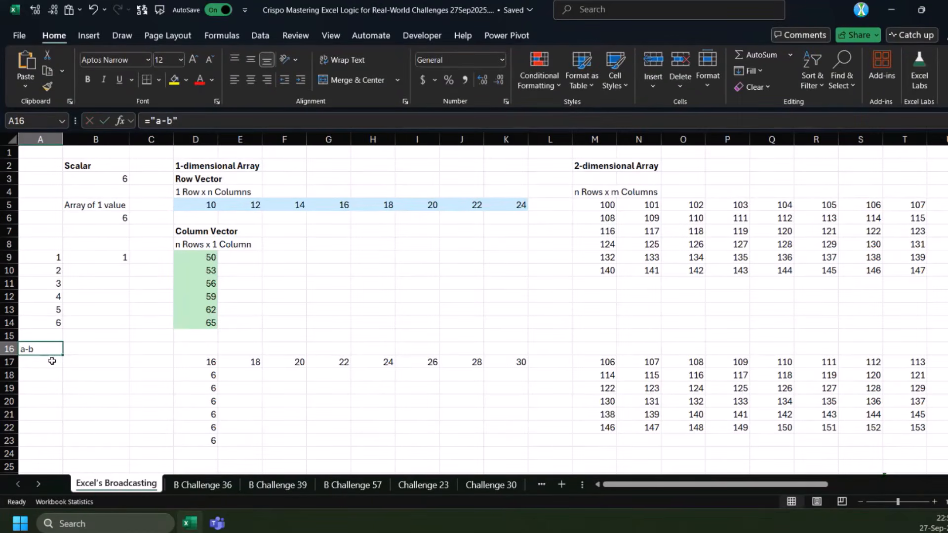
Wrap the text in A16 in TEXTSPLIT with a hyphen column delimiter, giving =TEXTSPLIT("a-b","-")
{"action": "left_click", "coordinate": [153, 119]}
{"action": "type", "text": "textsp"}
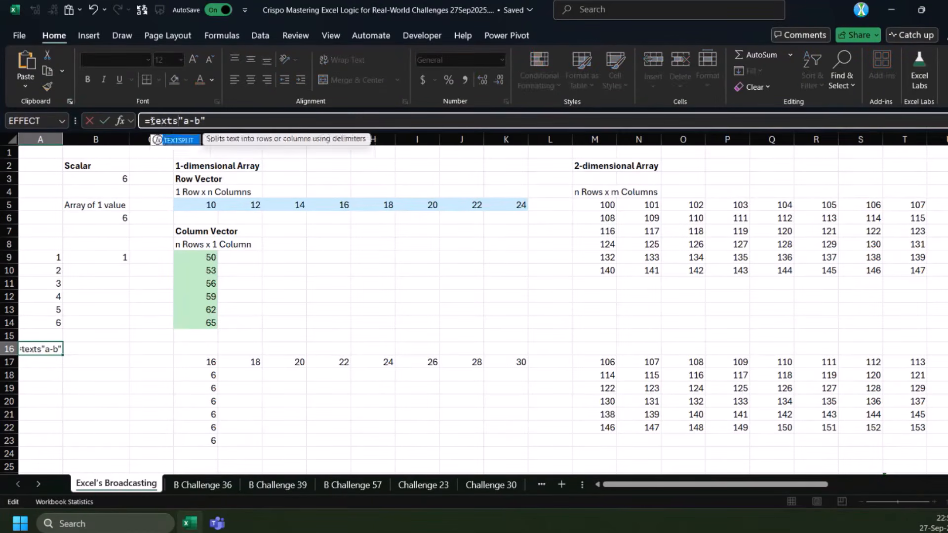
{"action": "key", "text": "Tab"}
{"action": "type", "text": ",\"-"}
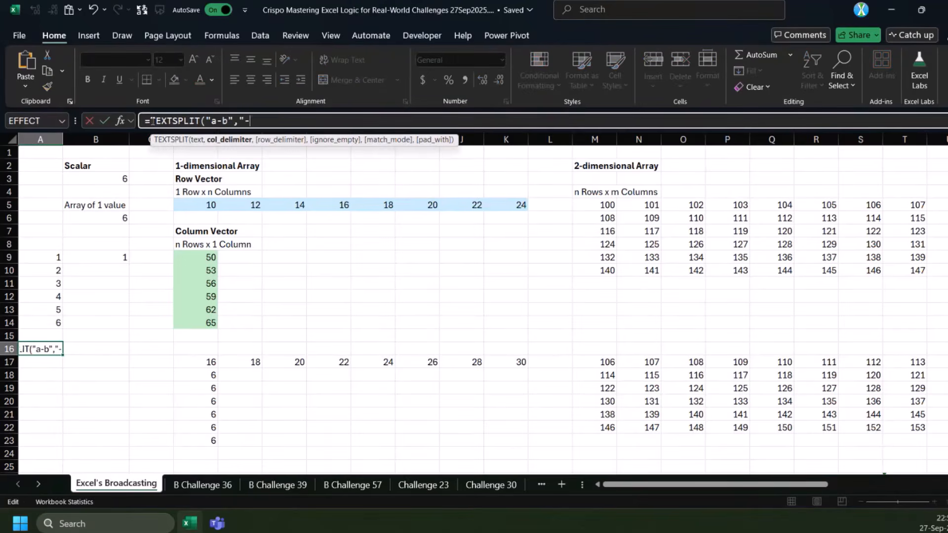
{"action": "type", "text": "\")"}
{"action": "key", "text": "ctrl+Return"}
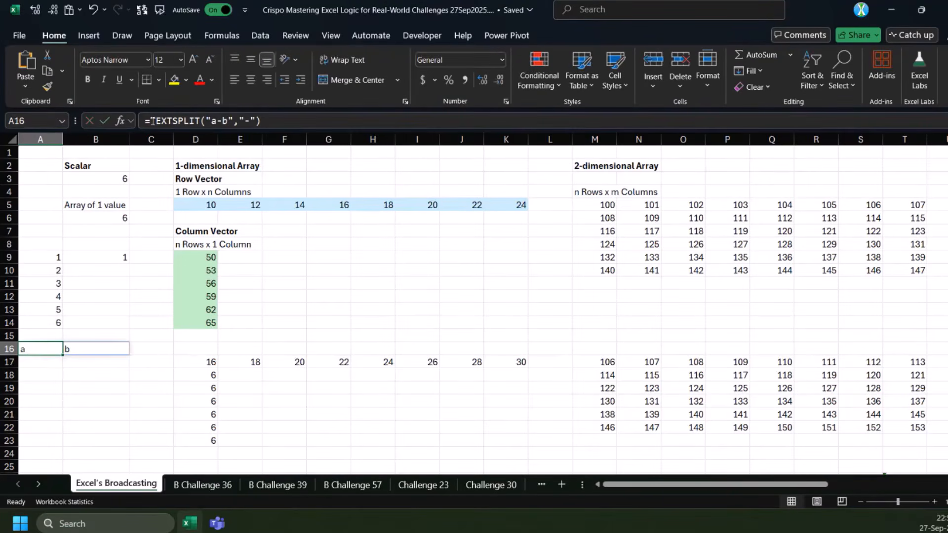
Copy the A16 formula into A18 and make its text argument an array constant: =TEXTSPLIT({"a-b"},"-")
{"action": "left_click_drag", "start_coordinate": [268, 120], "coordinate": [143, 120]}
{"action": "key", "text": "Escape"}
{"action": "left_click", "coordinate": [47, 374]}
{"action": "left_click", "coordinate": [209, 121]}
{"action": "key", "text": "ctrl+v"}
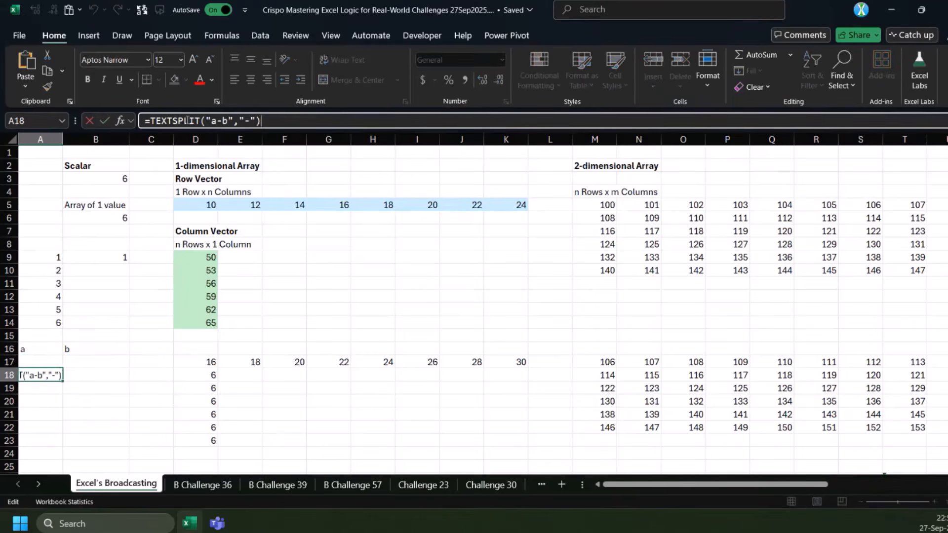
{"action": "left_click", "coordinate": [207, 121]}
{"action": "type", "text": "{"}
{"action": "left_click", "coordinate": [240, 121]}
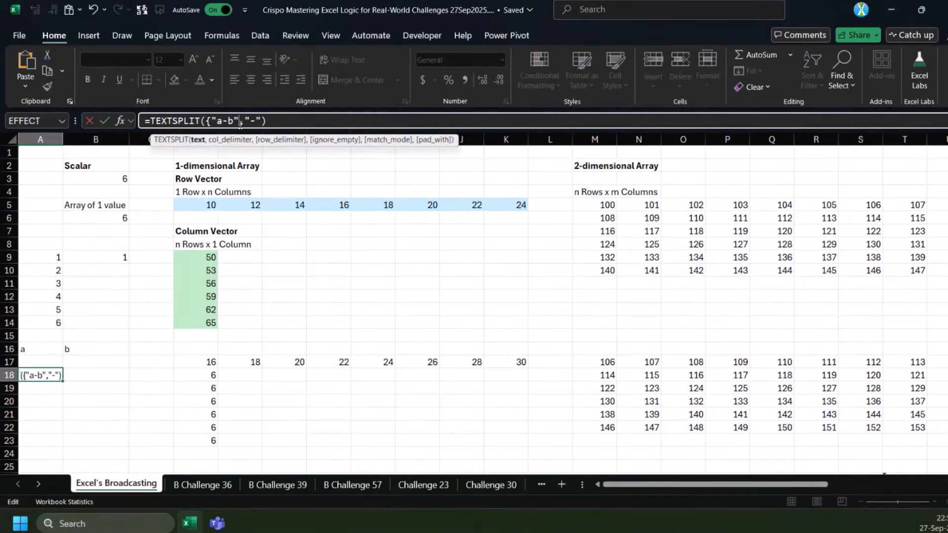
{"action": "type", "text": "}"}
{"action": "key", "text": "ctrl+Return"}
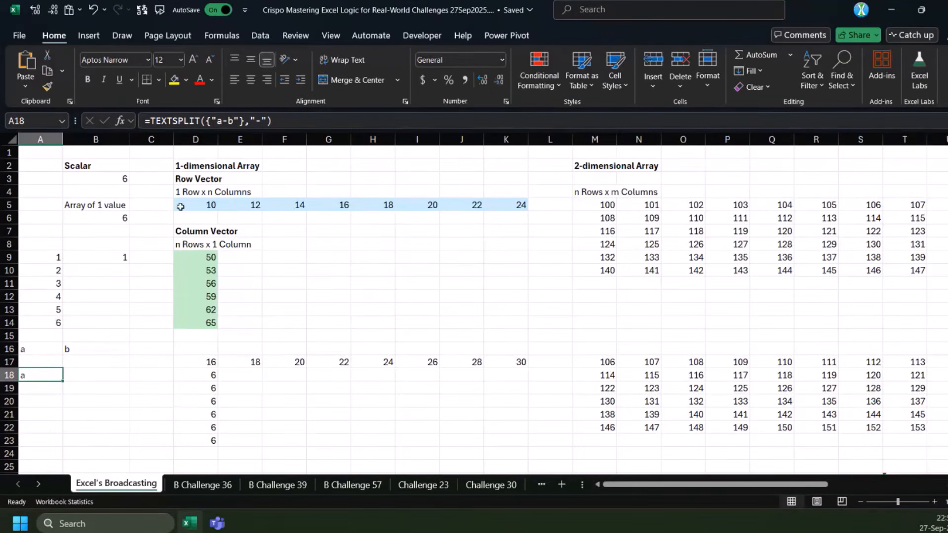
Clear the old example results below the source arrays, from D16 across to column T and down through row 31
{"action": "left_click", "coordinate": [253, 219]}
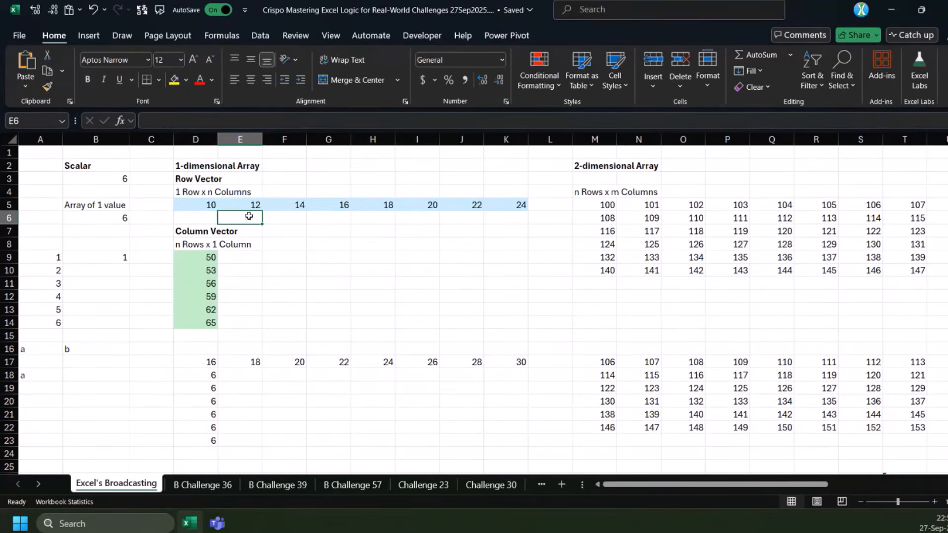
{"action": "left_click", "coordinate": [210, 253]}
{"action": "scroll", "coordinate": [228, 311], "scroll_direction": "down", "scroll_amount": 2}
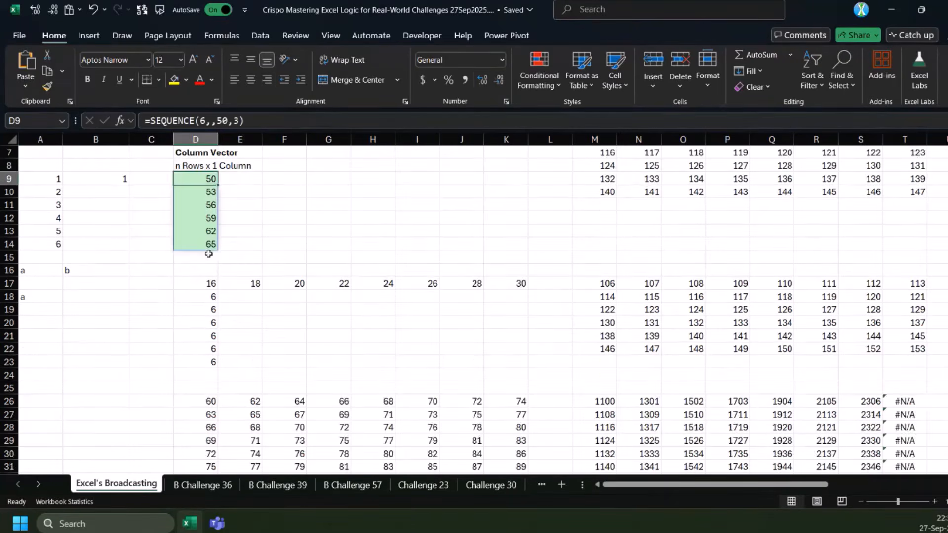
{"action": "scroll", "coordinate": [224, 320], "scroll_direction": "up", "scroll_amount": 2}
{"action": "left_click", "coordinate": [198, 349]}
{"action": "scroll", "coordinate": [213, 296], "scroll_direction": "down", "scroll_amount": 3}
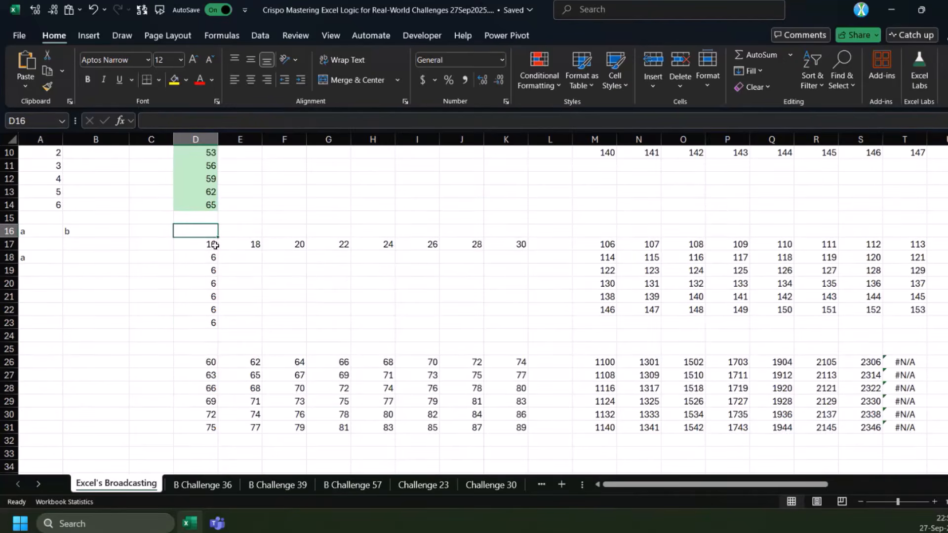
{"action": "left_click_drag", "start_coordinate": [213, 237], "coordinate": [844, 409]}
{"action": "key", "text": "ctrl+shift+plus"}
{"action": "key", "text": "Return"}
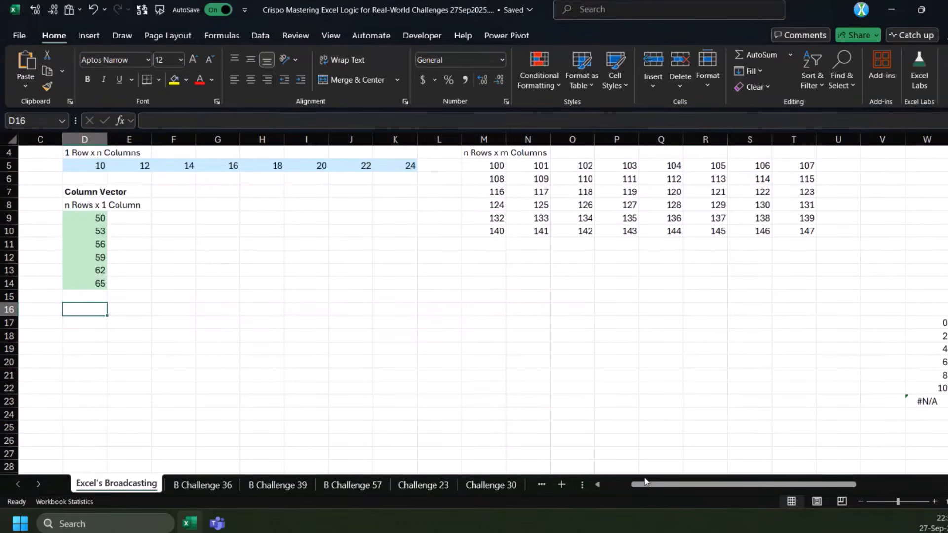
{"action": "scroll", "coordinate": [276, 328], "scroll_direction": "left", "scroll_amount": 2}
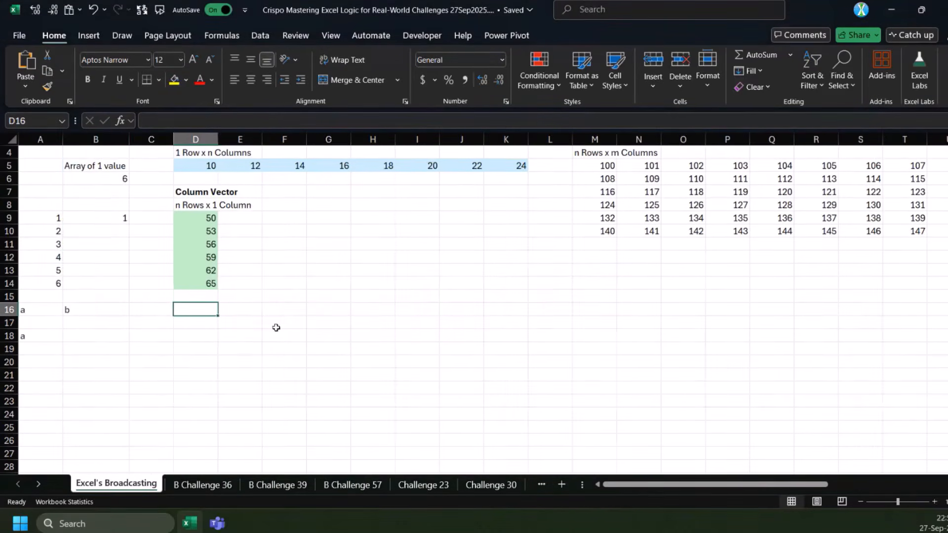
{"action": "scroll", "coordinate": [276, 328], "scroll_direction": "up", "scroll_amount": 1}
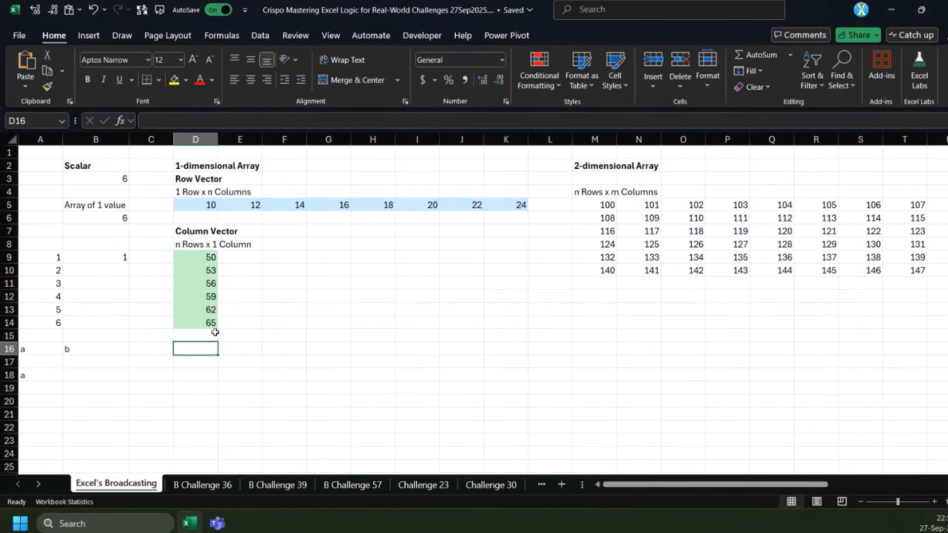
Enter =D5#+B3 in D16 to add the scalar to the whole row vector
{"action": "left_click", "coordinate": [217, 205]}
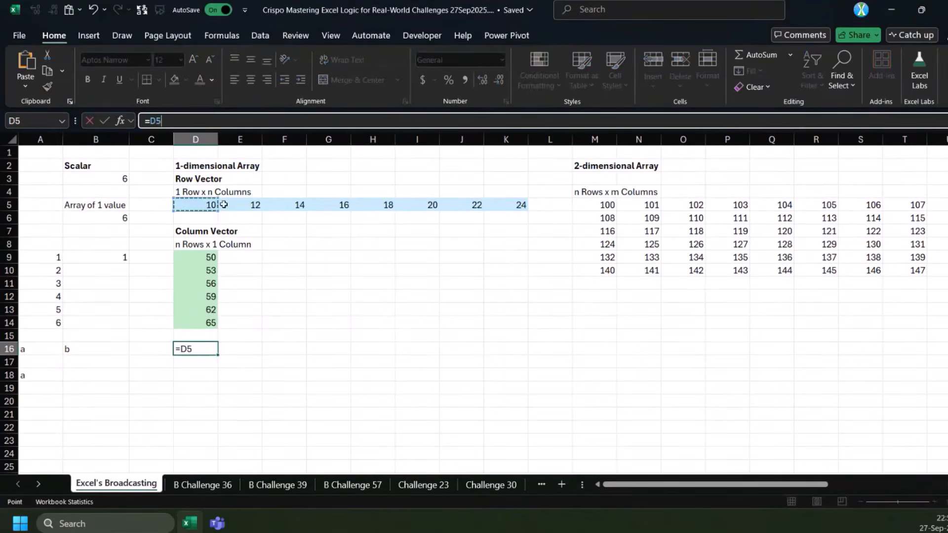
{"action": "left_click_drag", "start_coordinate": [224, 205], "coordinate": [506, 205]}
{"action": "type", "text": "+"}
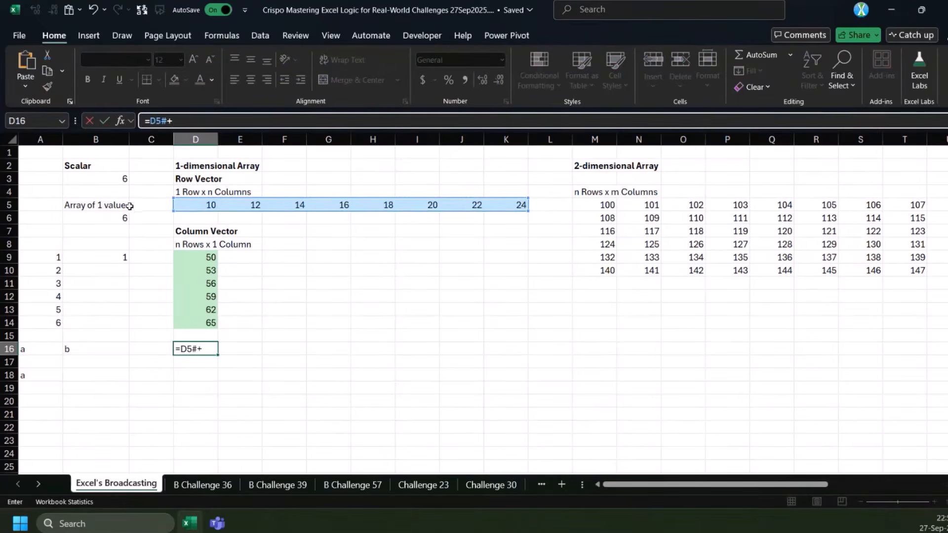
{"action": "left_click", "coordinate": [112, 181]}
{"action": "key", "text": "ctrl+Return"}
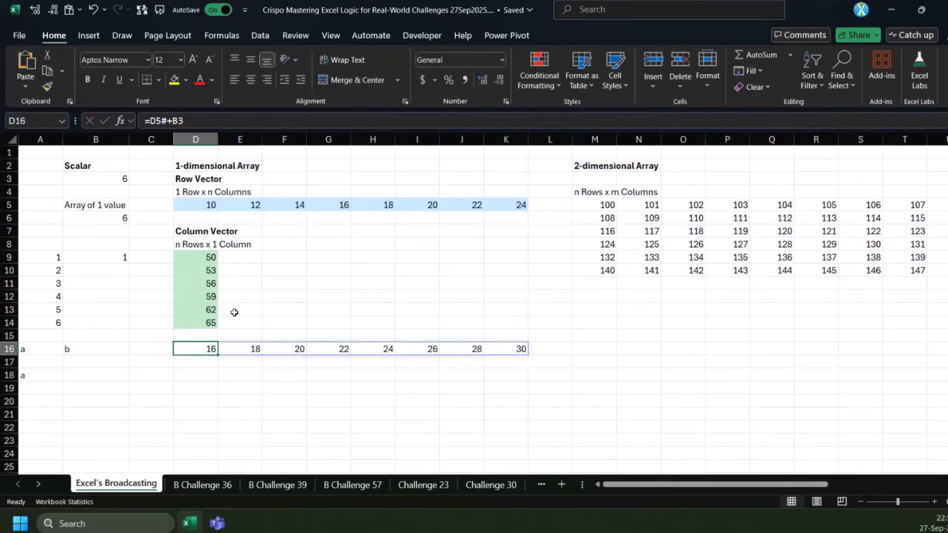
Compare the row vector in D5 and the scalar in B3 with the spilled addition results in D16:K16
{"action": "left_click", "coordinate": [203, 204]}
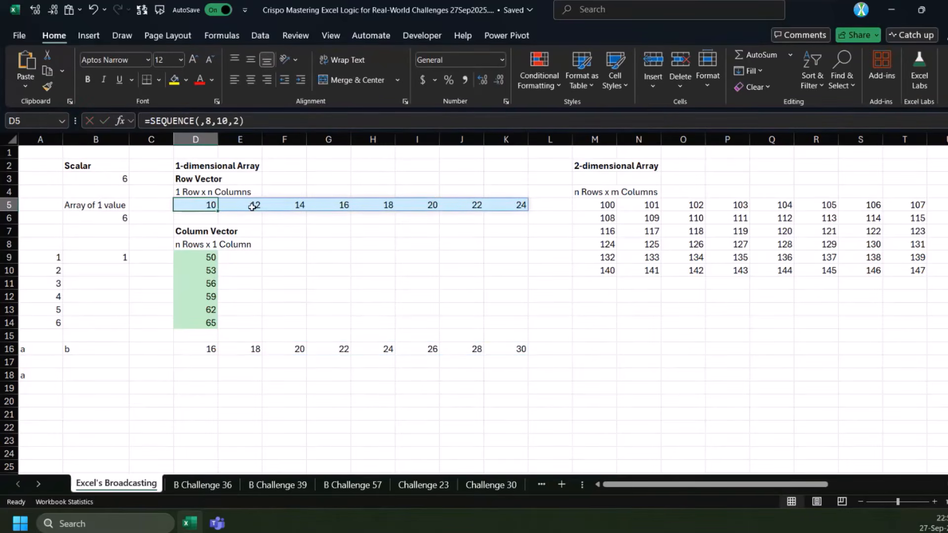
{"action": "left_click", "coordinate": [121, 179]}
{"action": "left_click", "coordinate": [203, 349]}
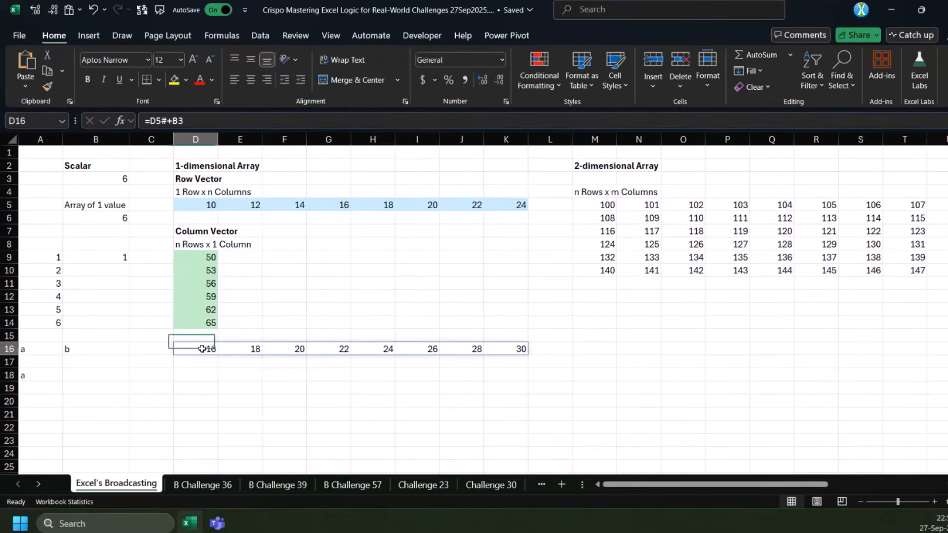
{"action": "left_click_drag", "start_coordinate": [202, 349], "coordinate": [507, 352]}
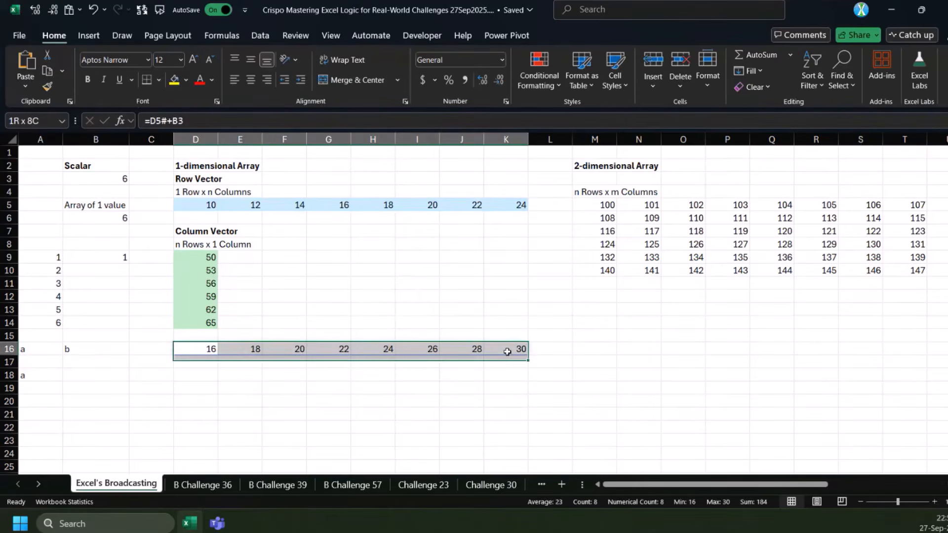
{"action": "left_click", "coordinate": [121, 178]}
{"action": "left_click", "coordinate": [204, 350]}
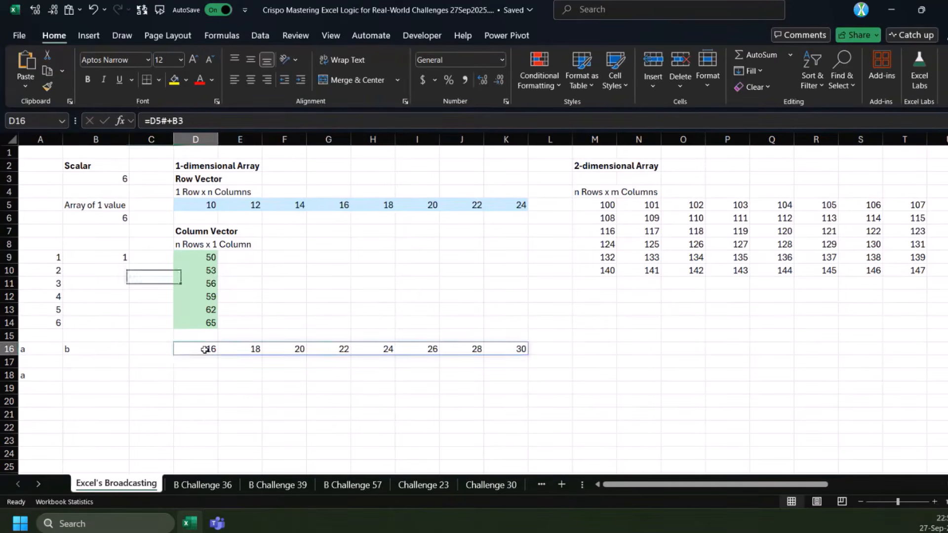
{"action": "left_click_drag", "start_coordinate": [204, 350], "coordinate": [511, 349]}
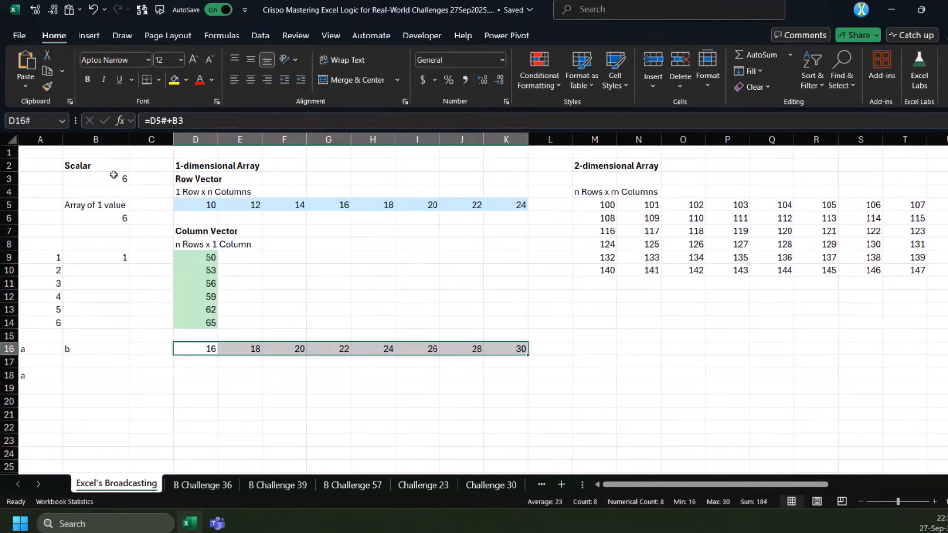
Enter =D9#*B6 in D18 to multiply the column vector by the one-value array
{"action": "left_click", "coordinate": [197, 374]}
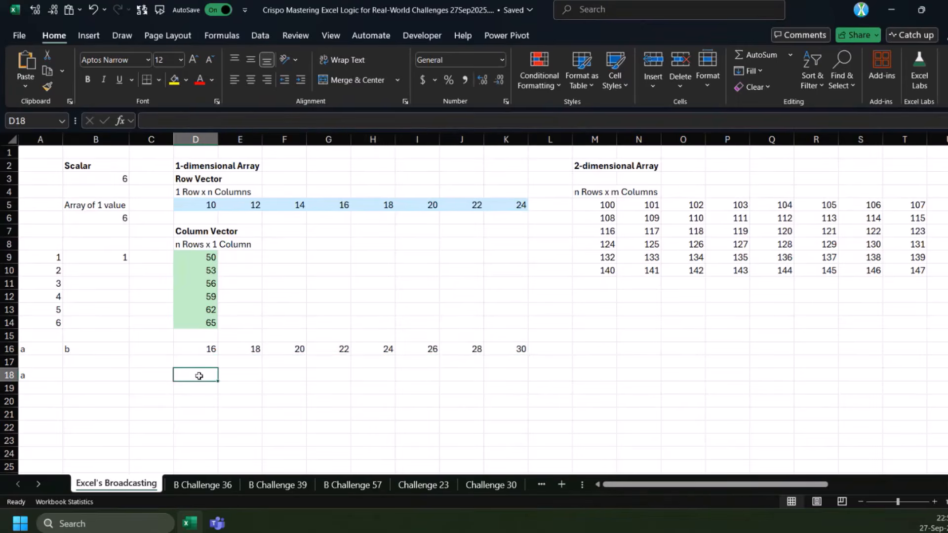
{"action": "type", "text": "="}
{"action": "left_click_drag", "start_coordinate": [198, 257], "coordinate": [199, 325]}
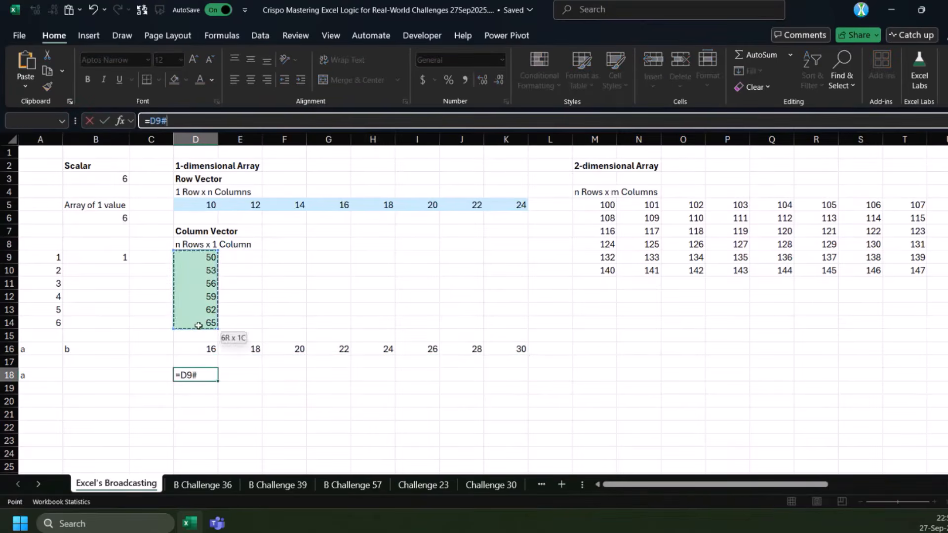
{"action": "type", "text": "*"}
{"action": "left_click", "coordinate": [109, 217]}
{"action": "key", "text": "Return"}
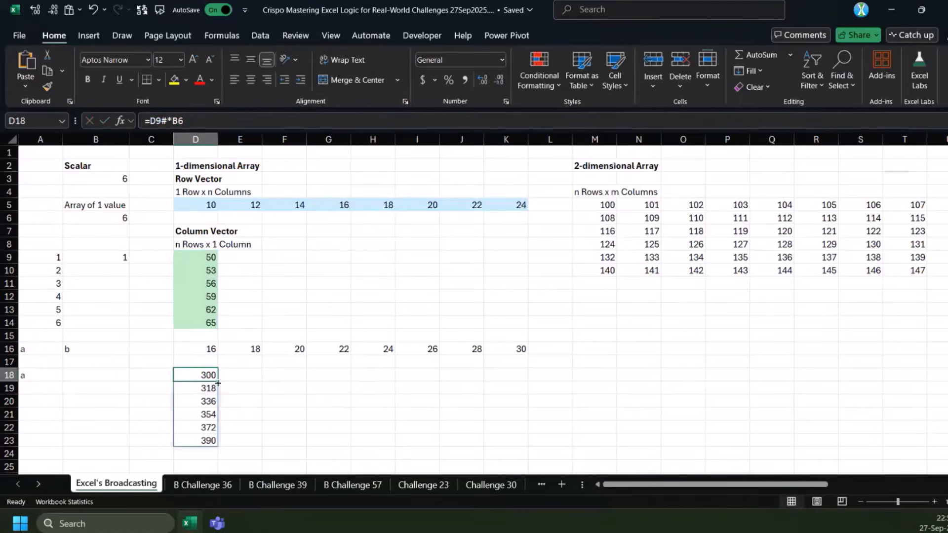
Compare the one-value array in B6 with the spilled results in D18:D23 and the addition formula in D16
{"action": "left_click", "coordinate": [107, 223]}
{"action": "left_click_drag", "start_coordinate": [207, 376], "coordinate": [199, 444]}
{"action": "scroll", "coordinate": [222, 411], "scroll_direction": "down", "scroll_amount": 2}
{"action": "scroll", "coordinate": [222, 411], "scroll_direction": "up", "scroll_amount": 2}
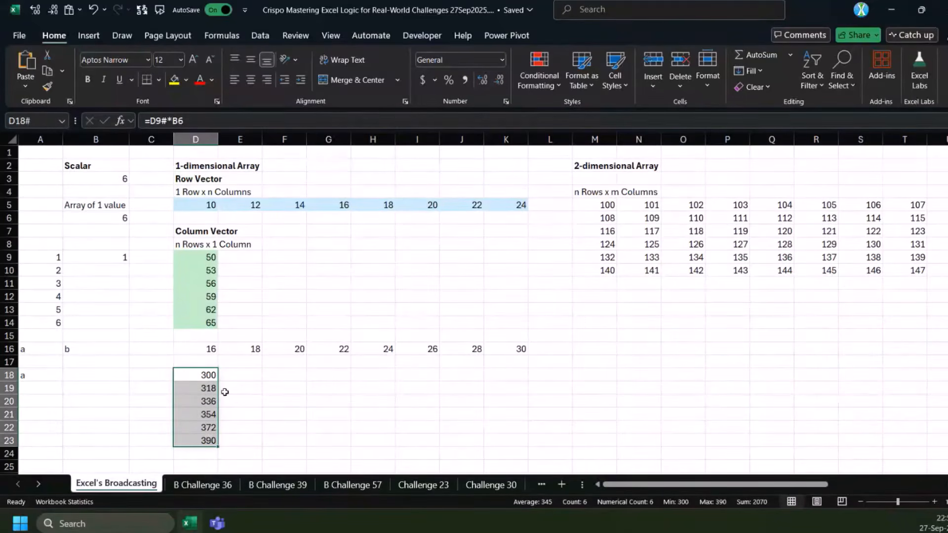
{"action": "left_click", "coordinate": [208, 349]}
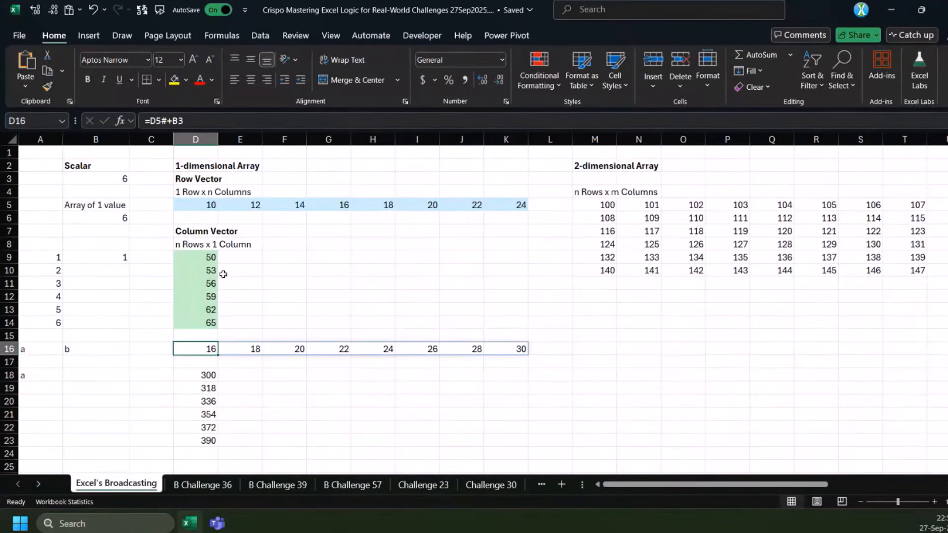
{"action": "left_click", "coordinate": [109, 220]}
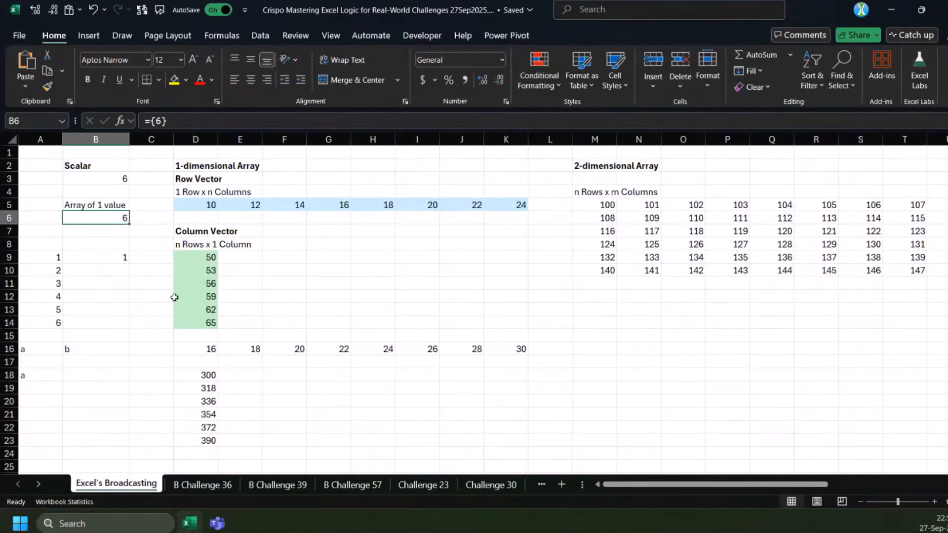
Enter the value 6 in each cell of D17:I17 to illustrate how the single value is repeated
{"action": "left_click", "coordinate": [204, 358]}
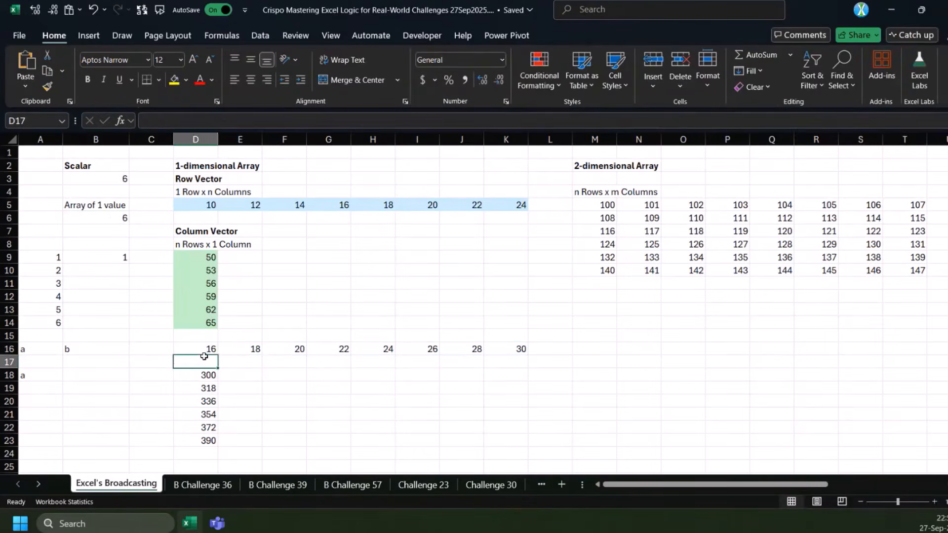
{"action": "type", "text": "6"}
{"action": "key", "text": "Tab"}
{"action": "type", "text": "6"}
{"action": "key", "text": "Tab"}
{"action": "type", "text": "6"}
{"action": "key", "text": "Tab"}
{"action": "type", "text": "6"}
{"action": "key", "text": "Tab"}
{"action": "type", "text": "6"}
{"action": "key", "text": "Tab"}
{"action": "type", "text": "6"}
{"action": "key", "text": "Left"}
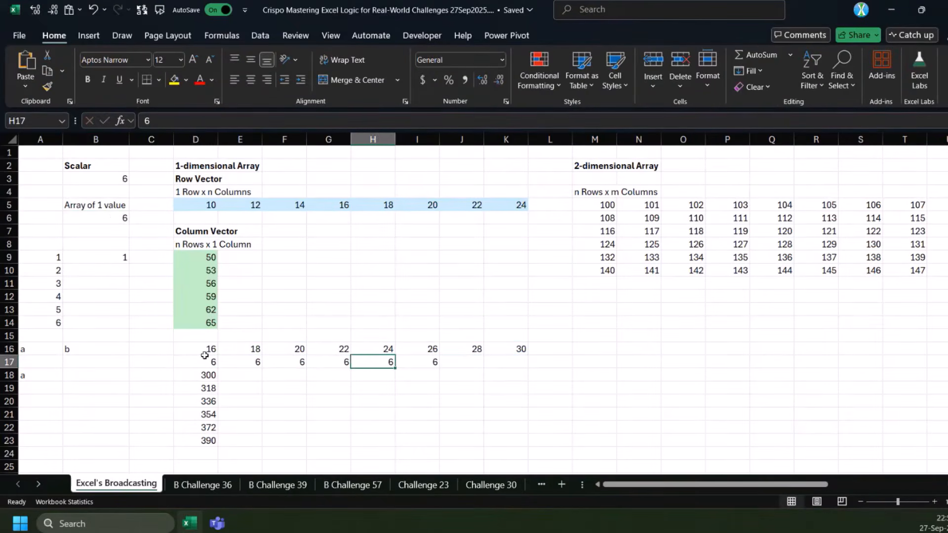
Check the one-value array in B6 and clear the illustrative 6s from D17:K17
{"action": "left_click", "coordinate": [108, 217]}
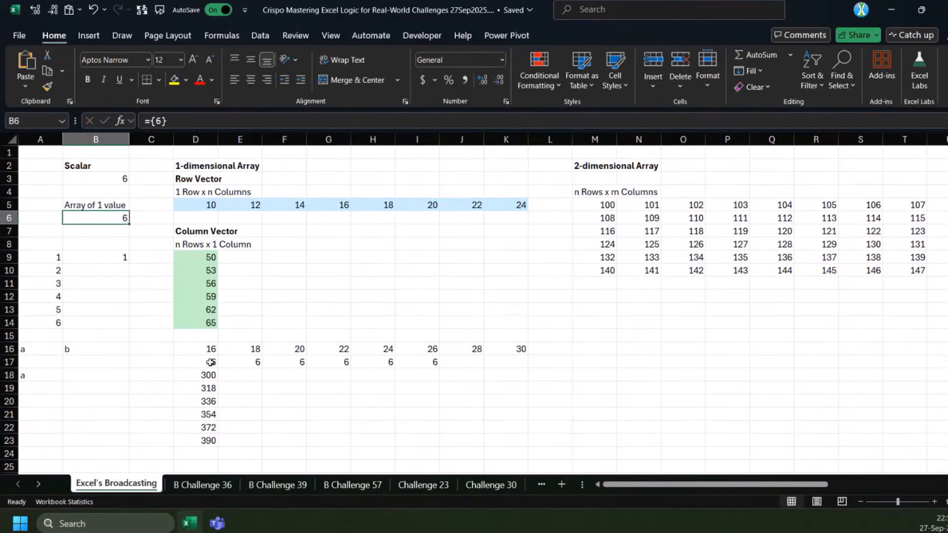
{"action": "left_click_drag", "start_coordinate": [208, 361], "coordinate": [485, 362]}
{"action": "key", "text": "Delete"}
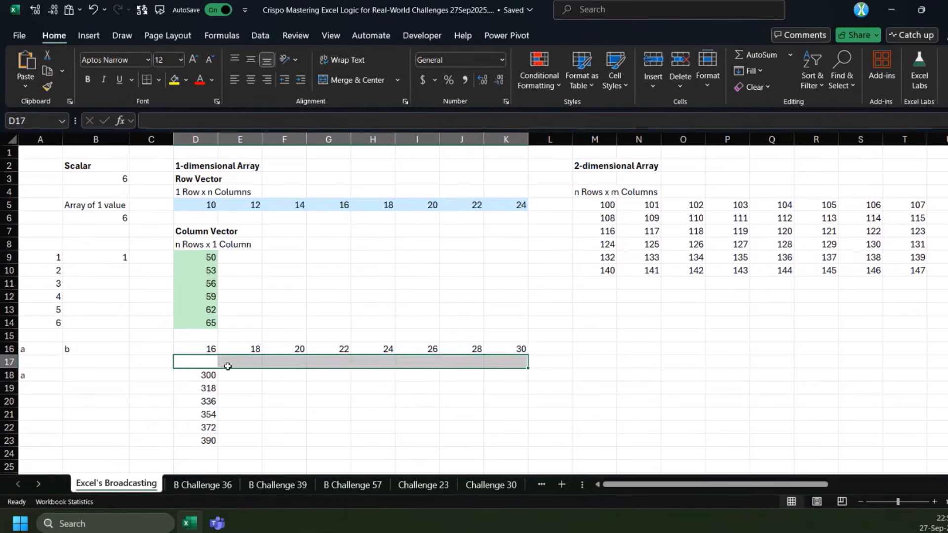
Review the formulas in D16 and D18, and examine the two-dimensional SEQUENCE array spilling across M5:T10
{"action": "left_click", "coordinate": [207, 347]}
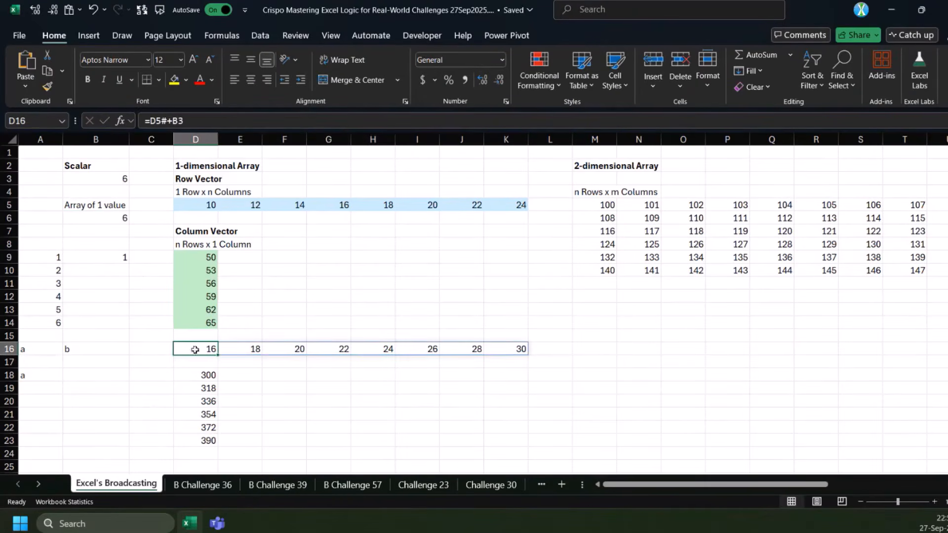
{"action": "left_click", "coordinate": [204, 374]}
{"action": "scroll", "coordinate": [245, 356], "scroll_direction": "down", "scroll_amount": 3}
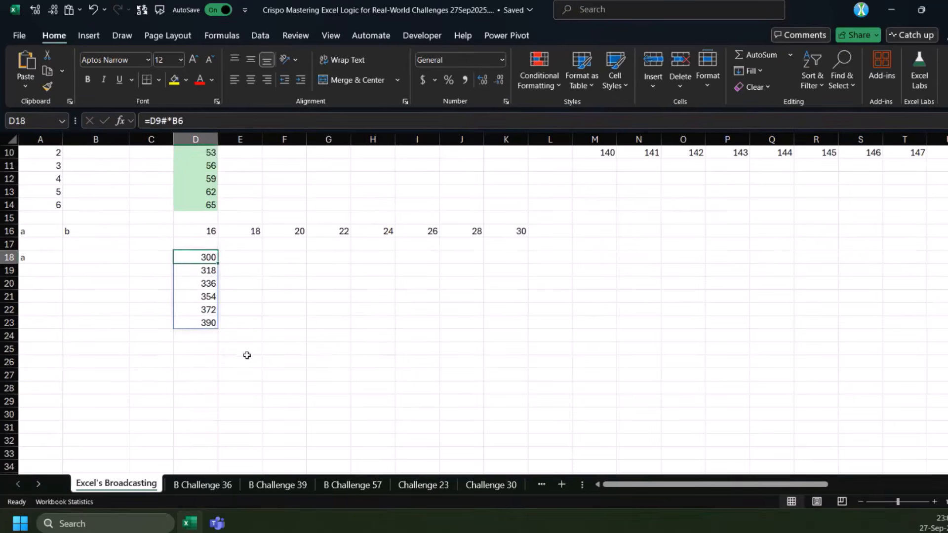
{"action": "scroll", "coordinate": [296, 351], "scroll_direction": "up", "scroll_amount": 2}
{"action": "scroll", "coordinate": [349, 350], "scroll_direction": "up", "scroll_amount": 1}
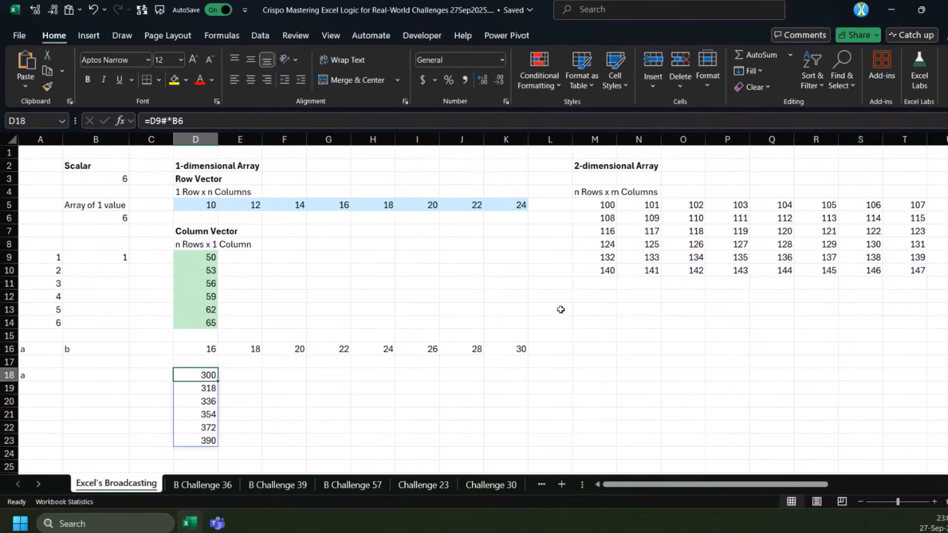
{"action": "left_click", "coordinate": [604, 205]}
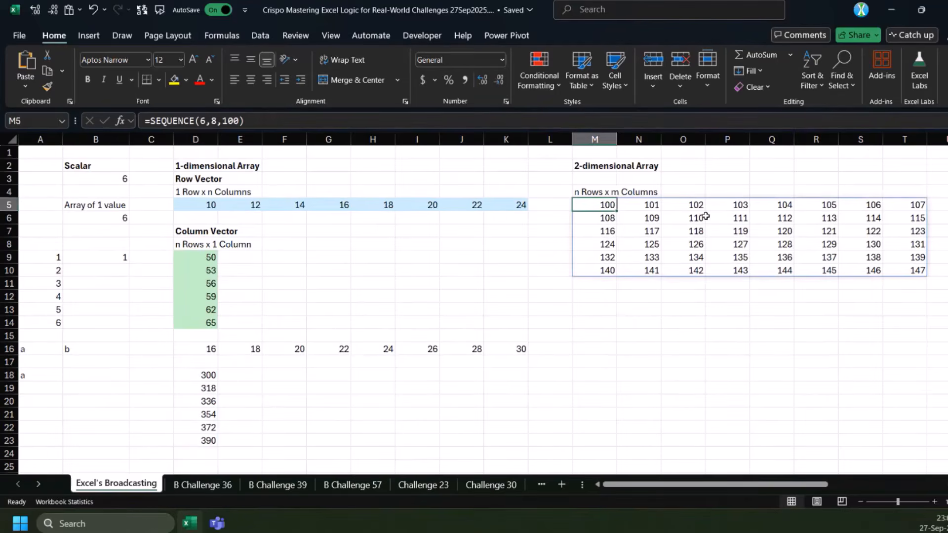
{"action": "left_click_drag", "start_coordinate": [604, 206], "coordinate": [918, 275]}
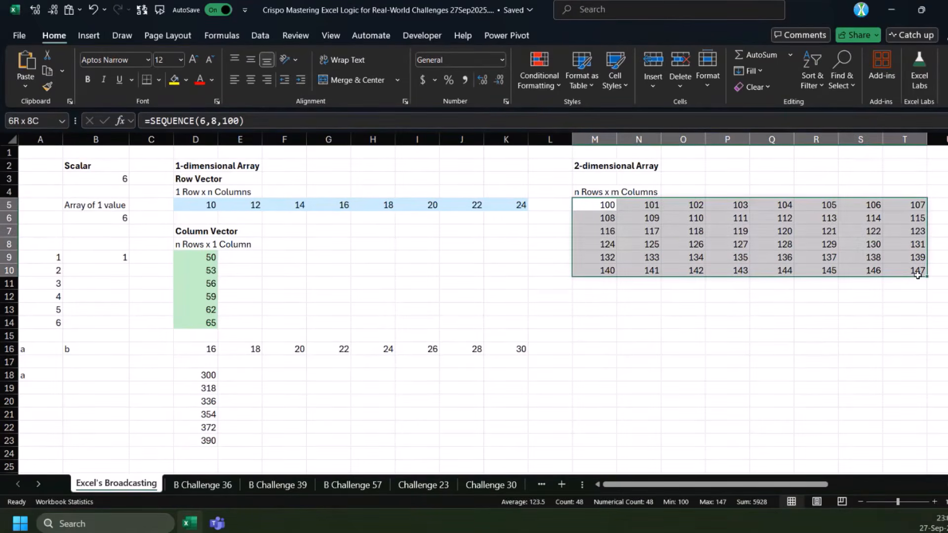
Enter =M5#*B6 in M12 to multiply the two-dimensional array by the single value
{"action": "left_click", "coordinate": [599, 295]}
{"action": "type", "text": "="}
{"action": "left_click", "coordinate": [609, 206]}
{"action": "type", "text": "#*"}
{"action": "left_click", "coordinate": [100, 214]}
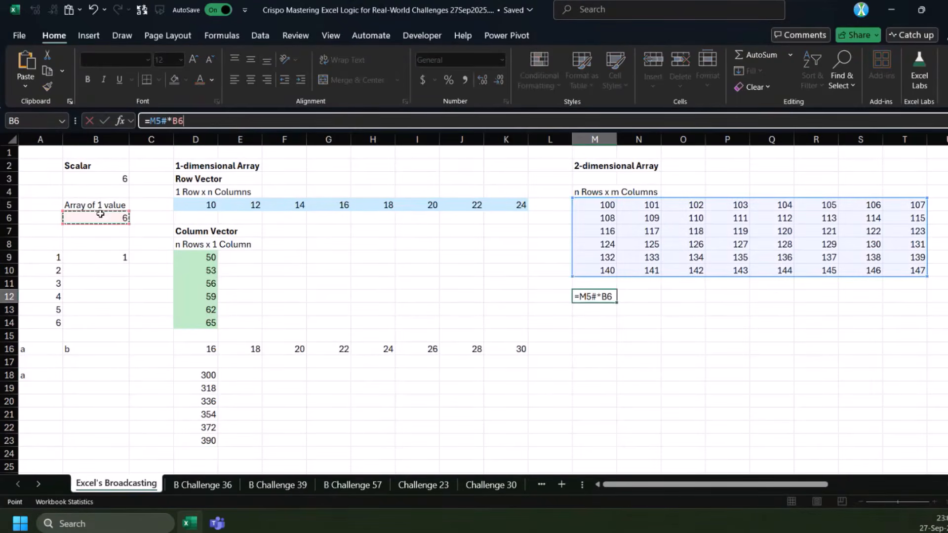
{"action": "key", "text": "ctrl+Return"}
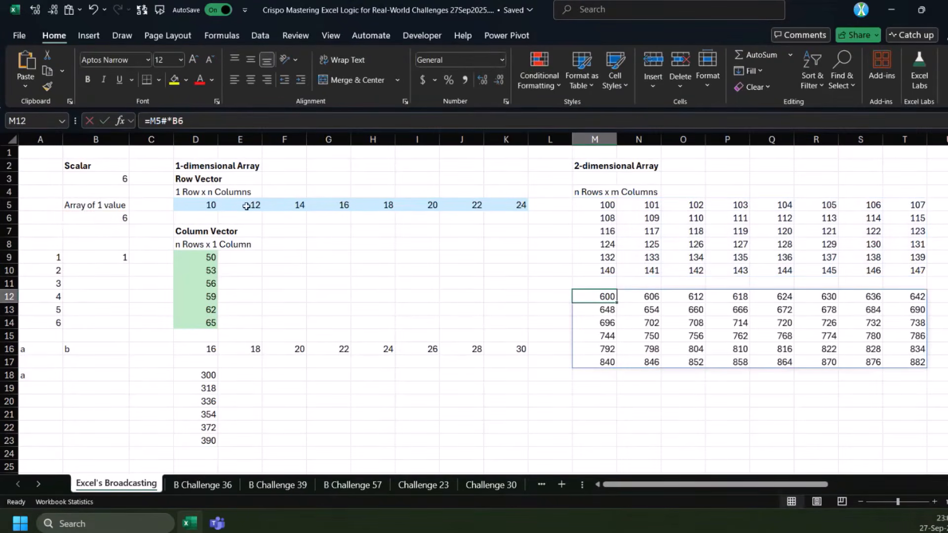
Compare the formula and spilled products in M12 with the source array in M5 and the single value in B6
{"action": "left_click", "coordinate": [178, 124]}
{"action": "key", "text": "Escape"}
{"action": "left_click", "coordinate": [605, 204]}
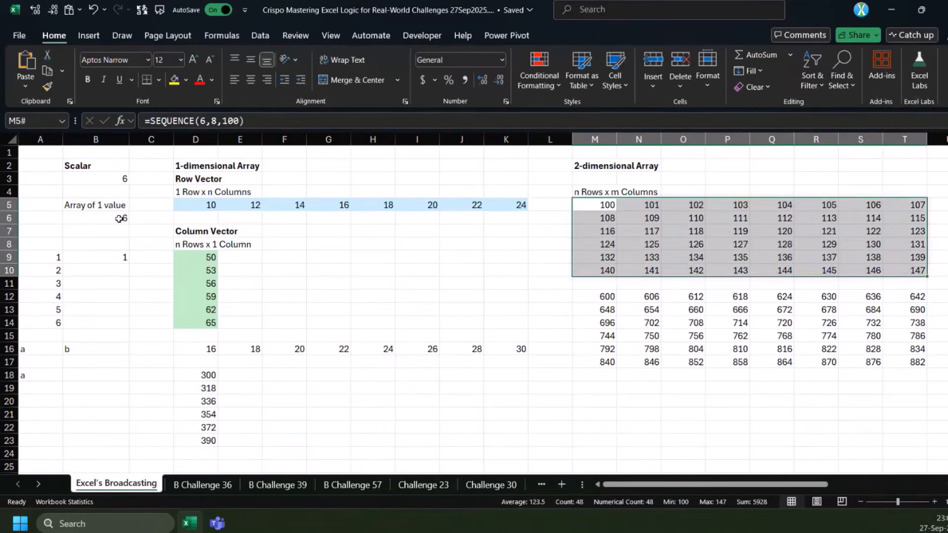
{"action": "left_click", "coordinate": [607, 298]}
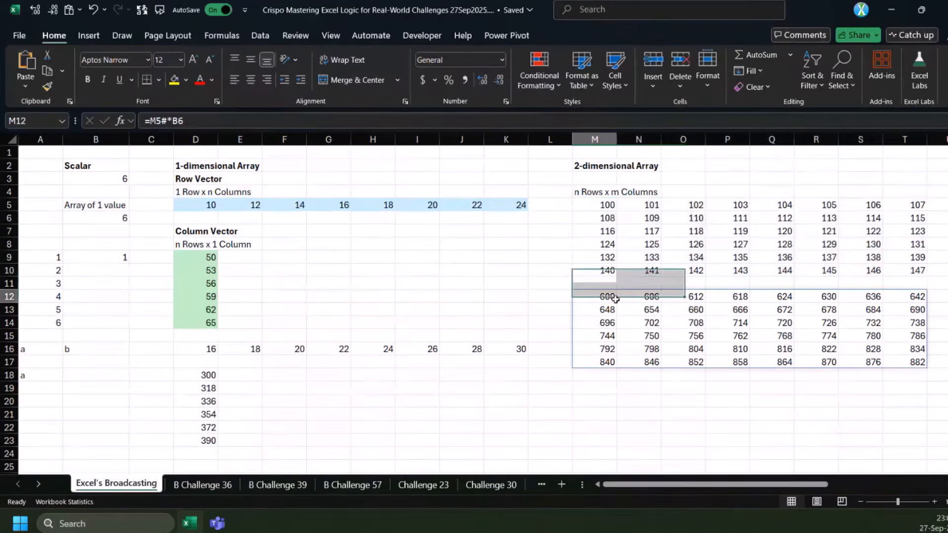
{"action": "left_click", "coordinate": [119, 218]}
{"action": "left_click_drag", "start_coordinate": [641, 298], "coordinate": [706, 354]}
Enter =M5#*D5# in M19 to multiply the two-dimensional array by the row vector
{"action": "left_click", "coordinate": [483, 388]}
{"action": "type", "text": "="}
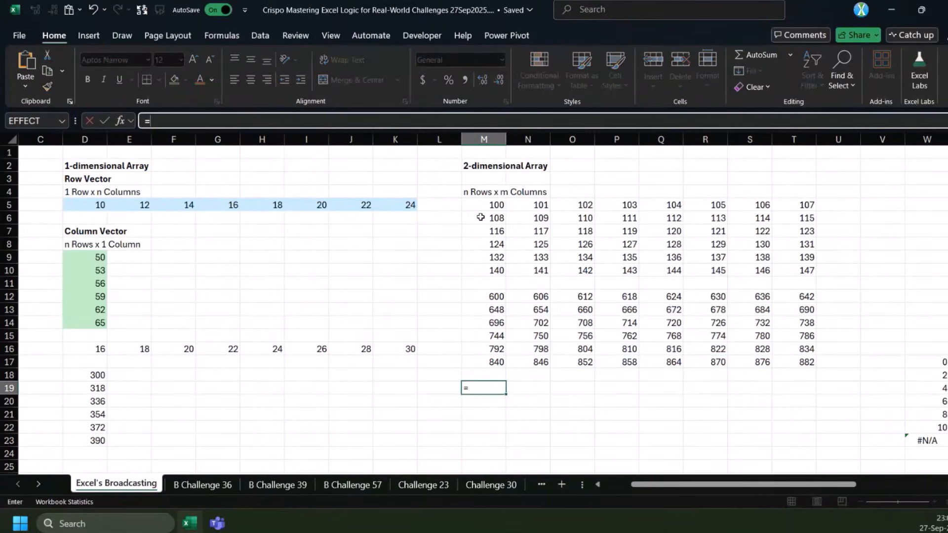
{"action": "left_click", "coordinate": [482, 205]}
{"action": "type", "text": "#*"}
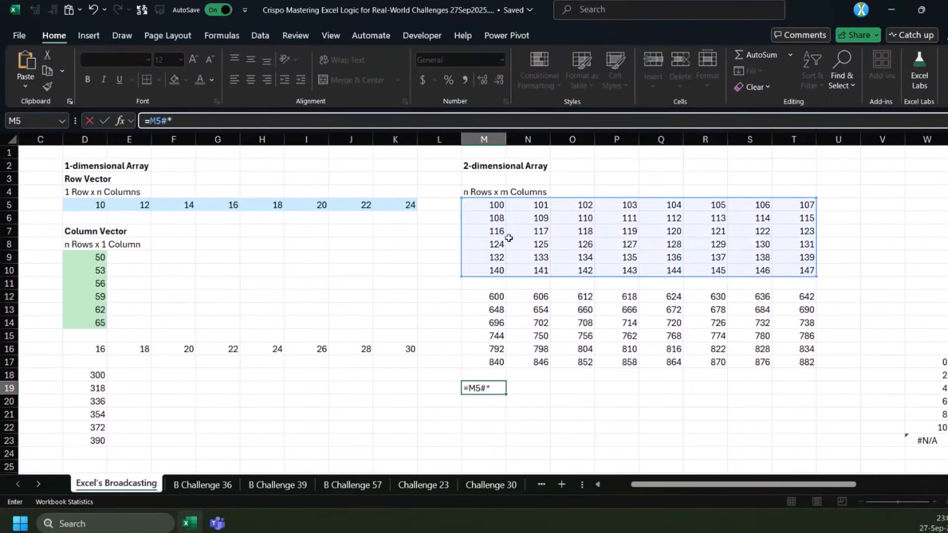
{"action": "left_click_drag", "start_coordinate": [85, 205], "coordinate": [387, 206]}
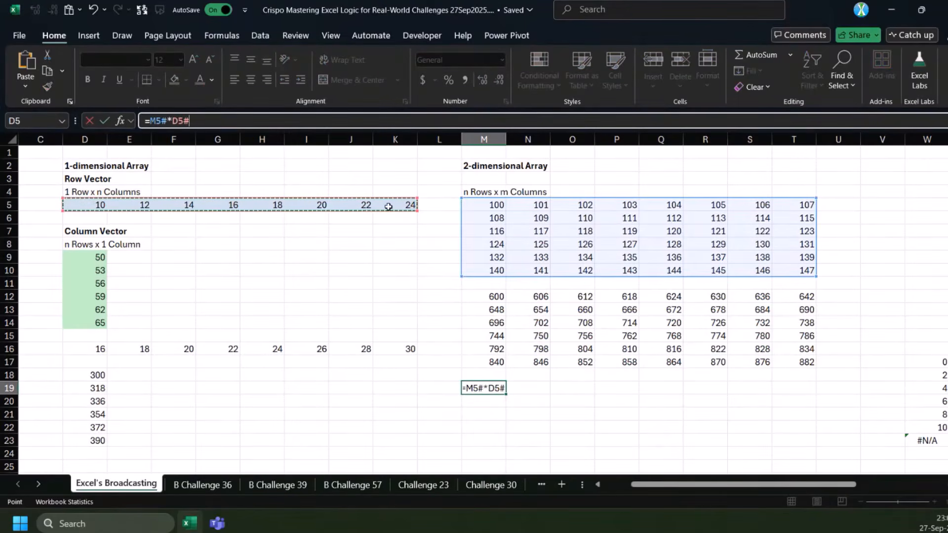
{"action": "key", "text": "ctrl+Return"}
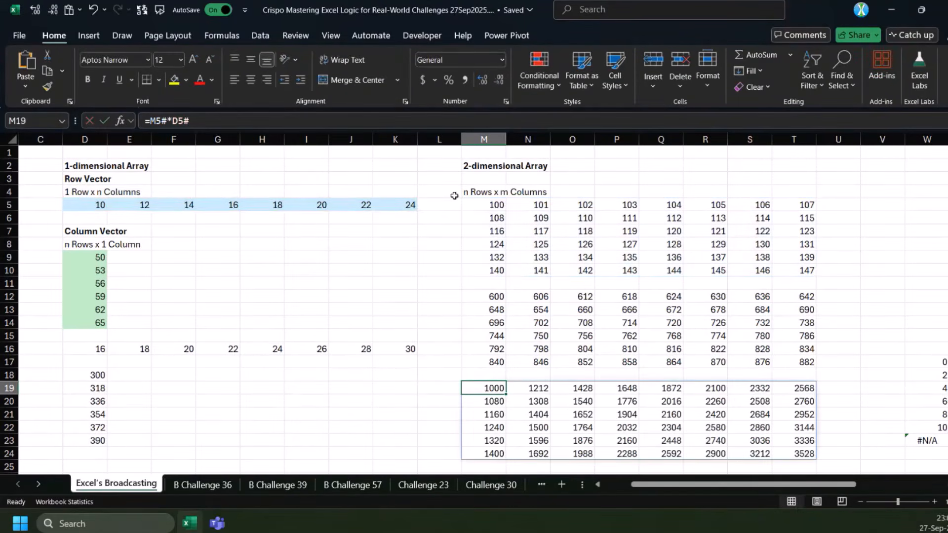
Show the row vector above the two-dimensional array by entering =D5# in M3
{"action": "left_click", "coordinate": [81, 206]}
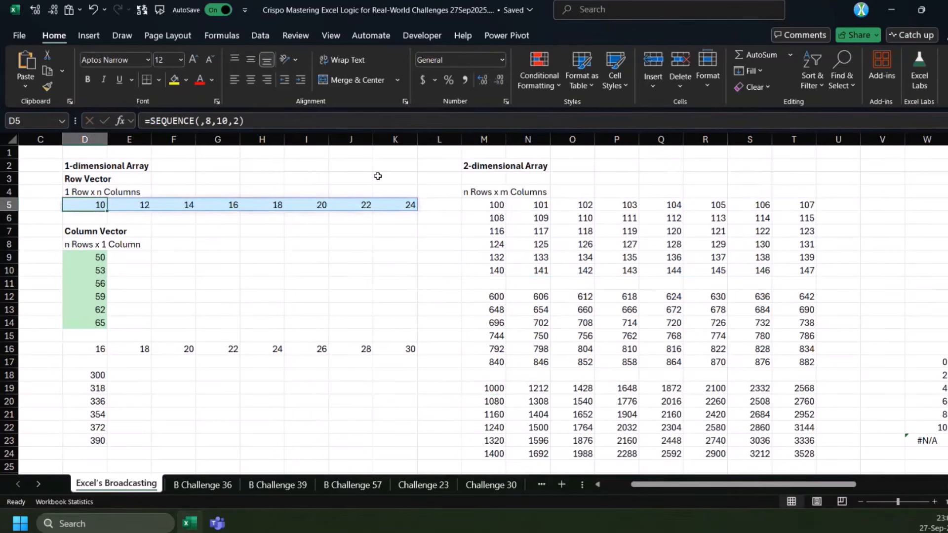
{"action": "left_click", "coordinate": [483, 179]}
{"action": "type", "text": "="}
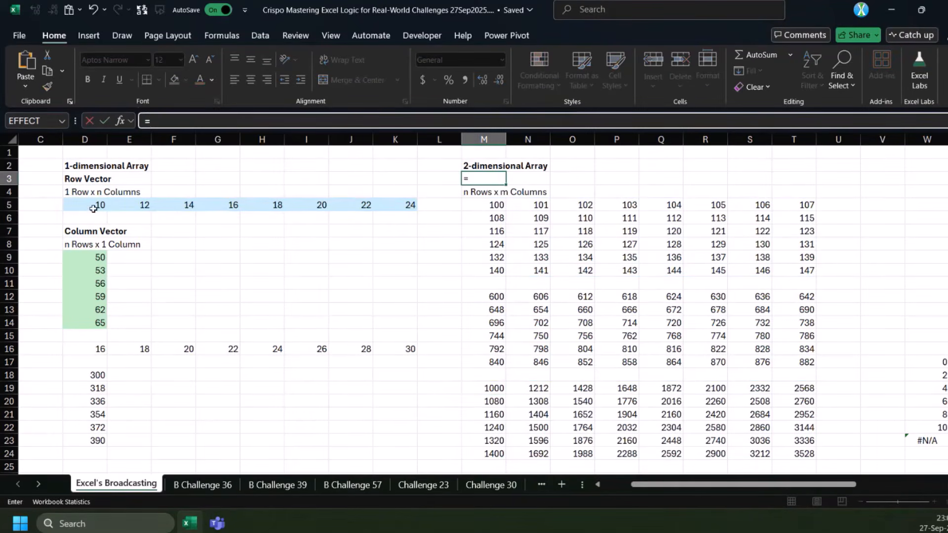
{"action": "left_click_drag", "start_coordinate": [93, 208], "coordinate": [395, 205]}
{"action": "key", "text": "ctrl+Return"}
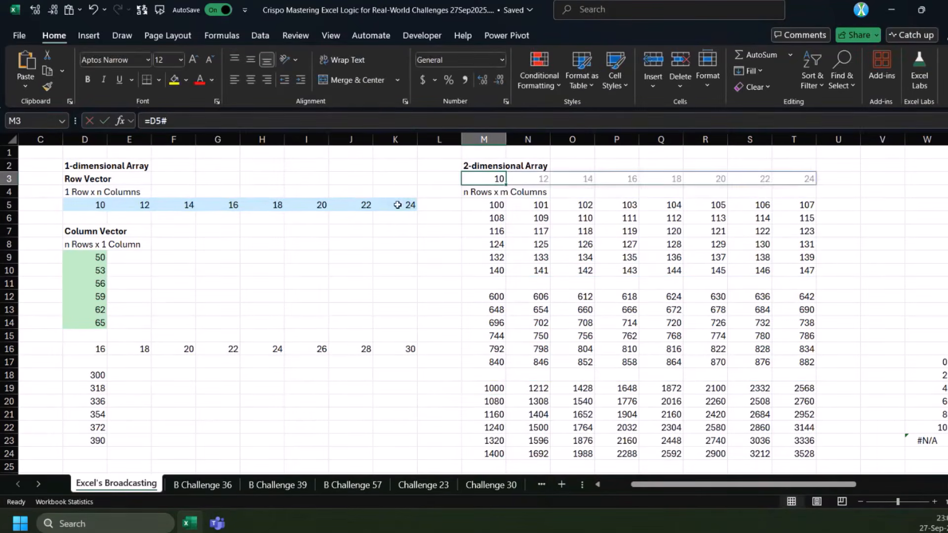
Examine column by column how the row vector multiplies the two-dimensional array in the results spilling from M19
{"action": "left_click_drag", "start_coordinate": [487, 205], "coordinate": [486, 270], "text": "ctrl"}
{"action": "left_click", "coordinate": [492, 388]}
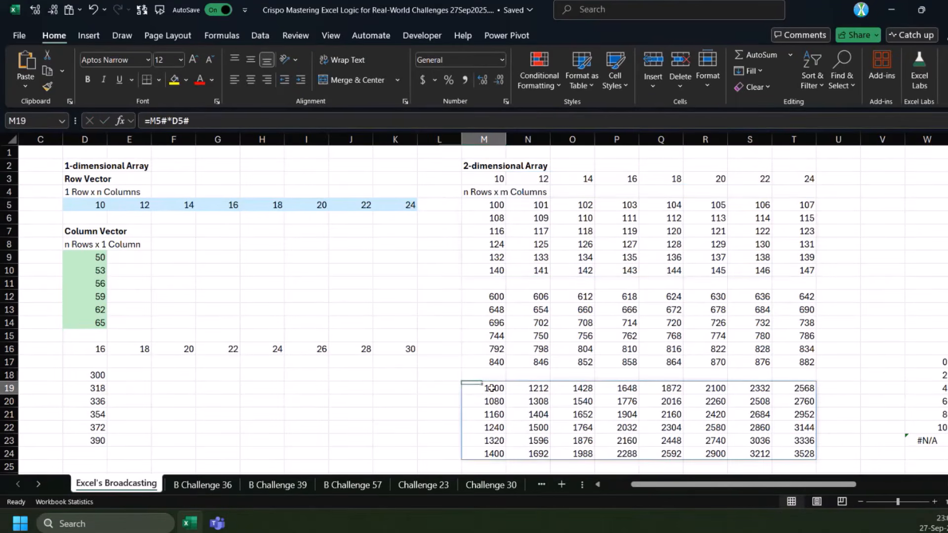
{"action": "left_click_drag", "start_coordinate": [491, 388], "coordinate": [491, 454], "text": "ctrl"}
{"action": "left_click_drag", "start_coordinate": [528, 388], "coordinate": [539, 449], "text": "ctrl"}
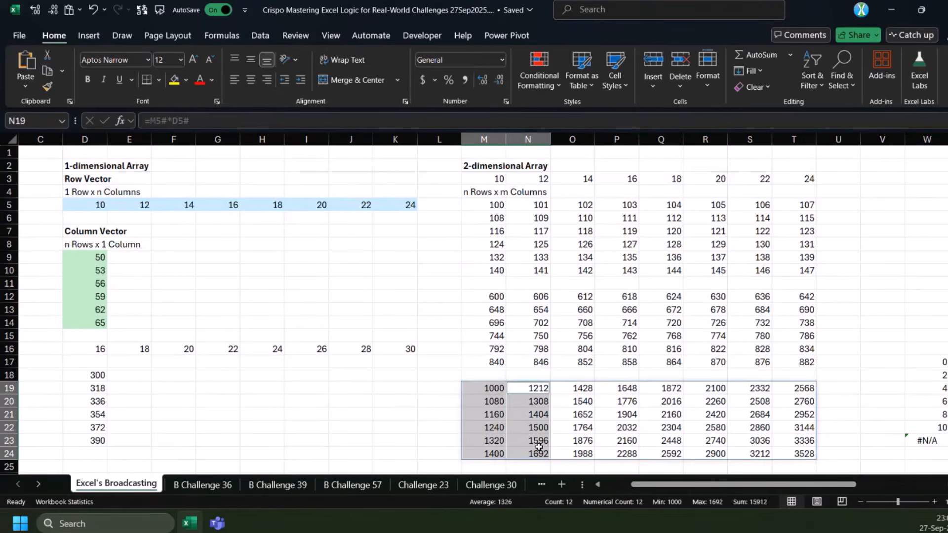
{"action": "left_click_drag", "start_coordinate": [573, 388], "coordinate": [573, 454], "text": "ctrl"}
{"action": "left_click_drag", "start_coordinate": [617, 388], "coordinate": [617, 454], "text": "ctrl"}
{"action": "left_click_drag", "start_coordinate": [661, 388], "coordinate": [661, 440], "text": "ctrl"}
{"action": "left_click_drag", "start_coordinate": [718, 393], "coordinate": [750, 452], "text": "ctrl"}
{"action": "left_click", "coordinate": [809, 389]}
{"action": "left_click", "coordinate": [488, 390]}
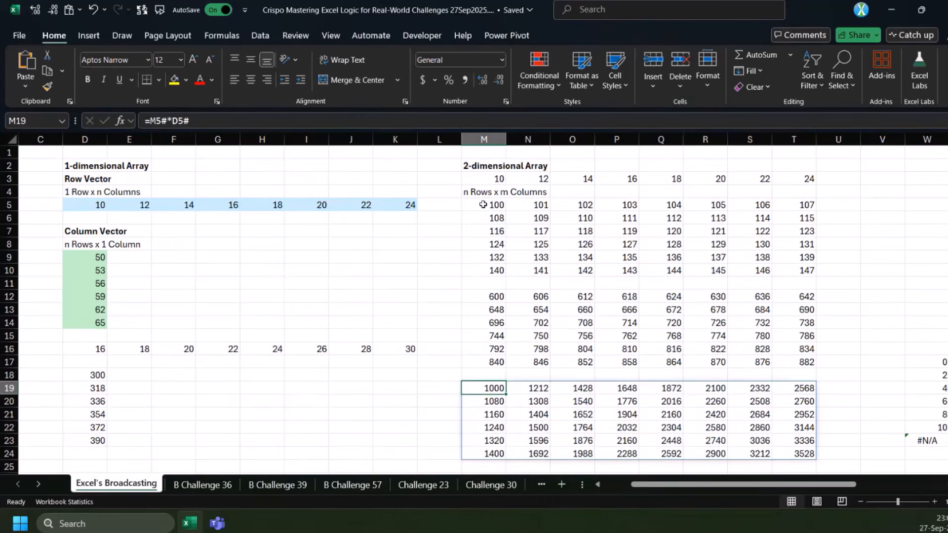
{"action": "left_click", "coordinate": [466, 207]}
{"action": "left_click", "coordinate": [489, 387]}
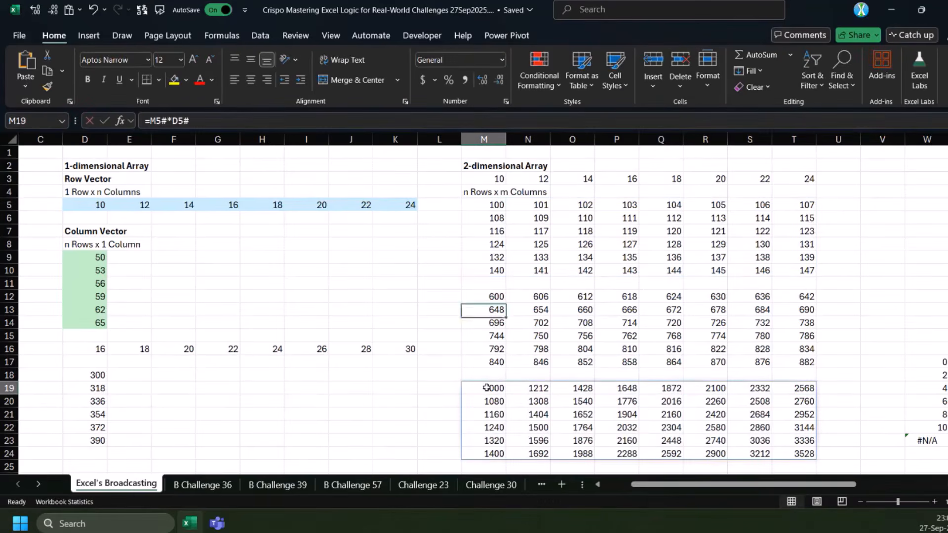
Shorten the row vector reference in M19 to D5:J5 and inspect the last result column, T19:T24
{"action": "key", "text": "F2"}
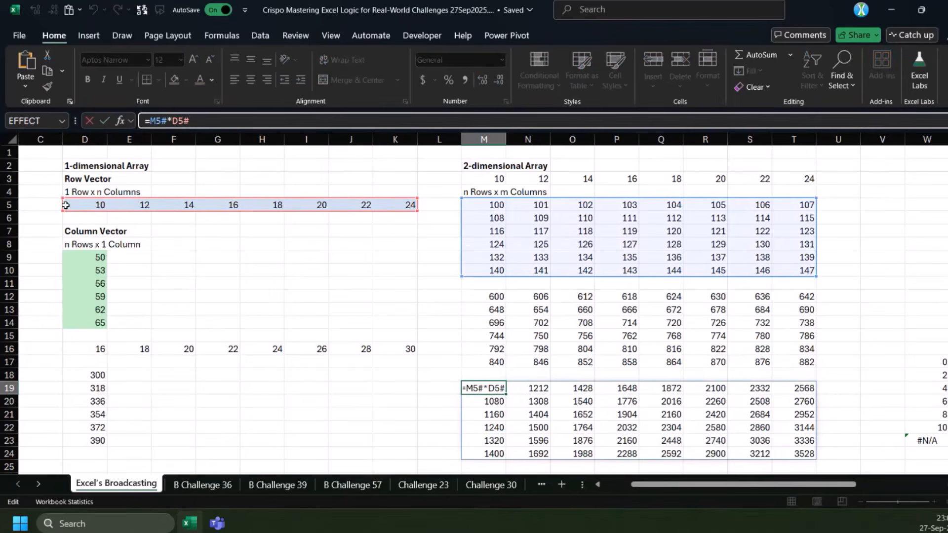
{"action": "left_click_drag", "start_coordinate": [417, 211], "coordinate": [393, 211]}
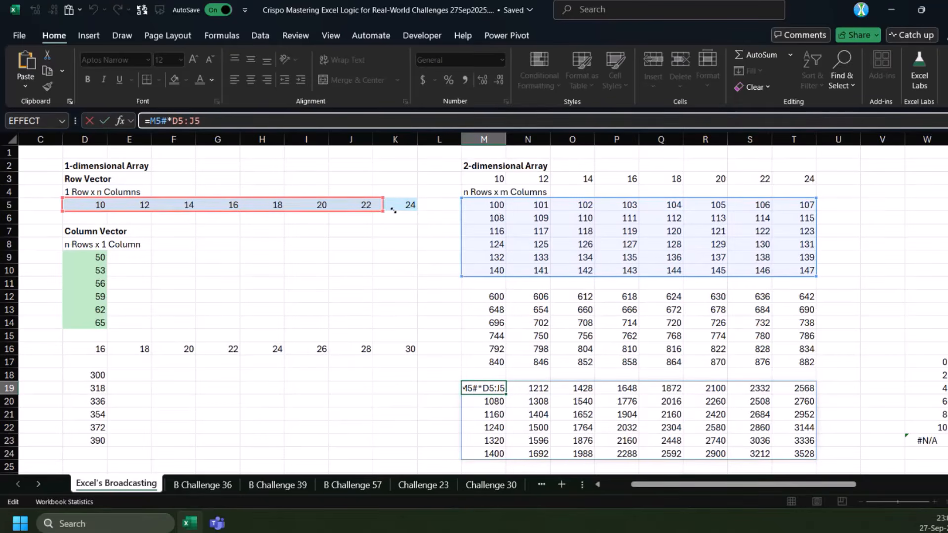
{"action": "key", "text": "ctrl+Return"}
{"action": "left_click_drag", "start_coordinate": [803, 395], "coordinate": [799, 453]}
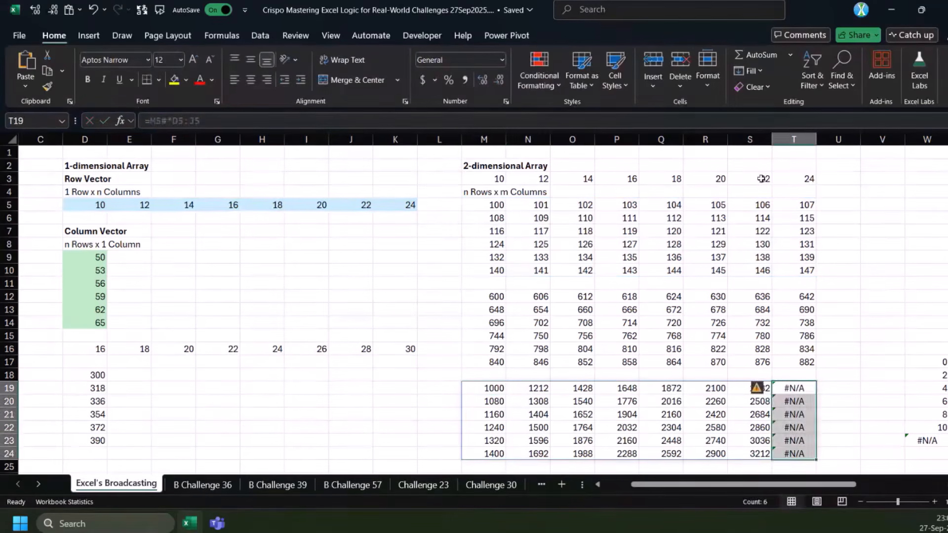
Highlight the last column of the two-dimensional array, T5:T10, with a yellow fill
{"action": "left_click_drag", "start_coordinate": [793, 205], "coordinate": [795, 270]}
{"action": "left_click", "coordinate": [175, 79]}
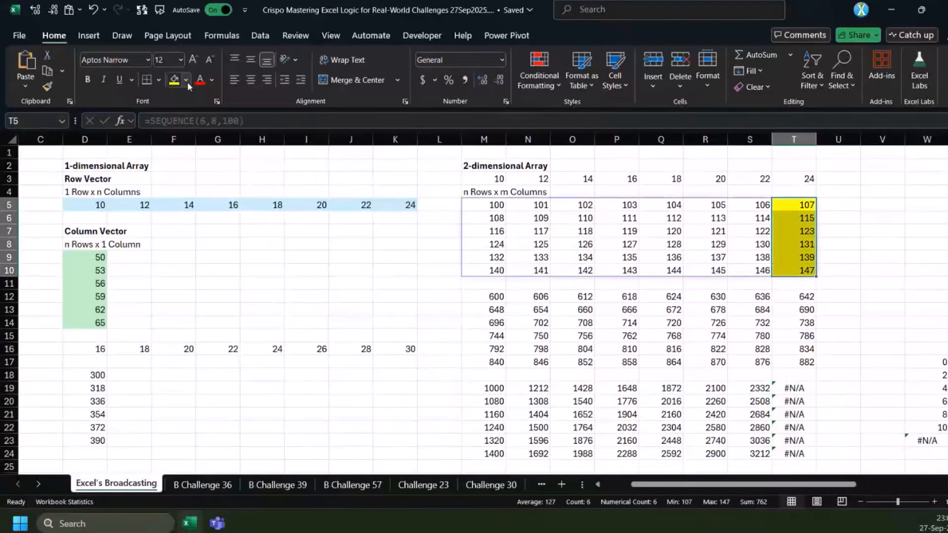
{"action": "left_click", "coordinate": [187, 81]}
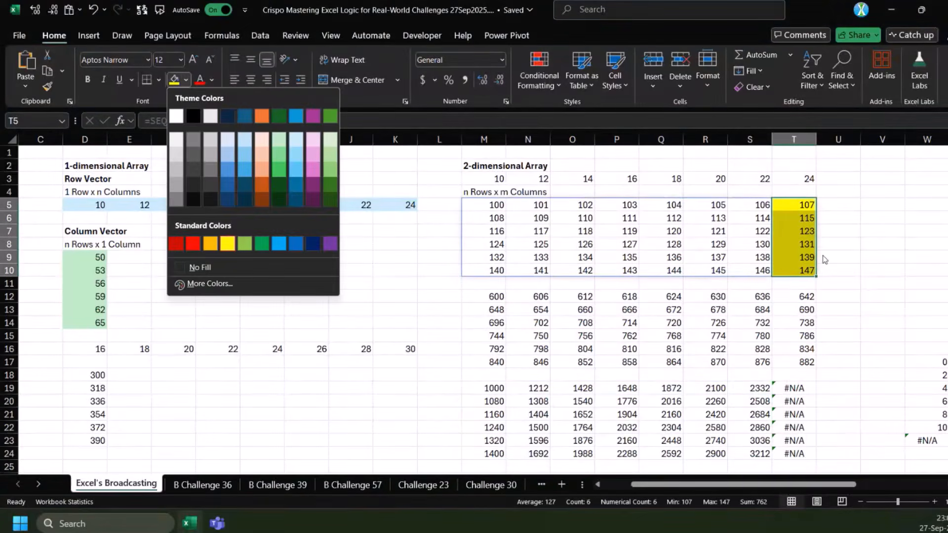
{"action": "key", "text": "Escape"}
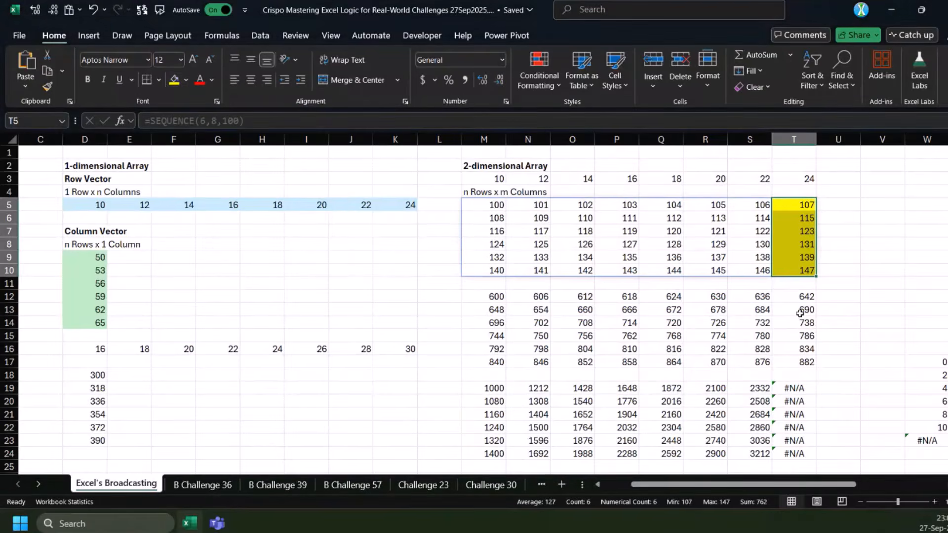
Wrap the M19 formula as =IFNA(M5#*D5:J5,5) and check the replaced values in T19:T24
{"action": "scroll", "coordinate": [800, 313], "scroll_direction": "right", "scroll_amount": 2}
{"action": "left_click", "coordinate": [401, 388]}
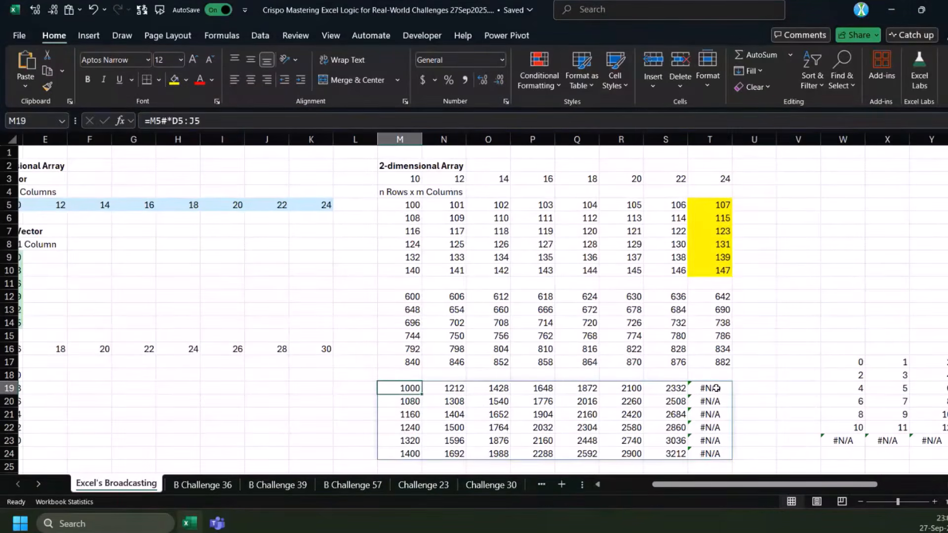
{"action": "left_click", "coordinate": [151, 120]}
{"action": "type", "text": "in"}
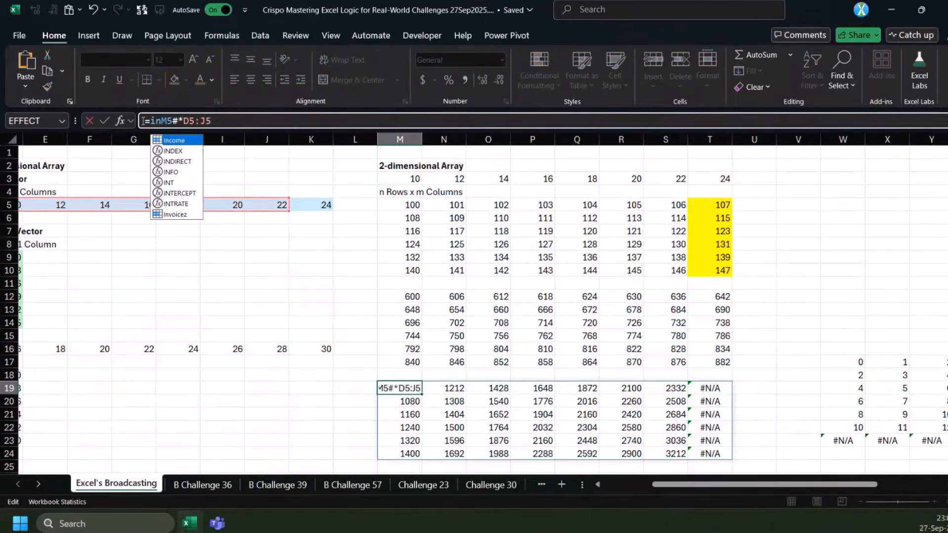
{"action": "key", "text": "BackSpace"}
{"action": "type", "text": "fna("}
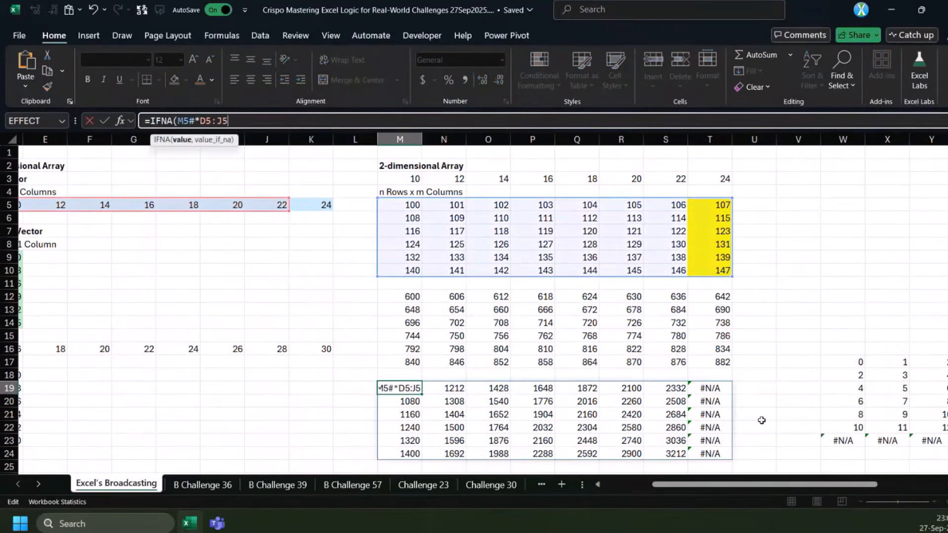
{"action": "type", "text": ",5)"}
{"action": "key", "text": "ctrl+Return"}
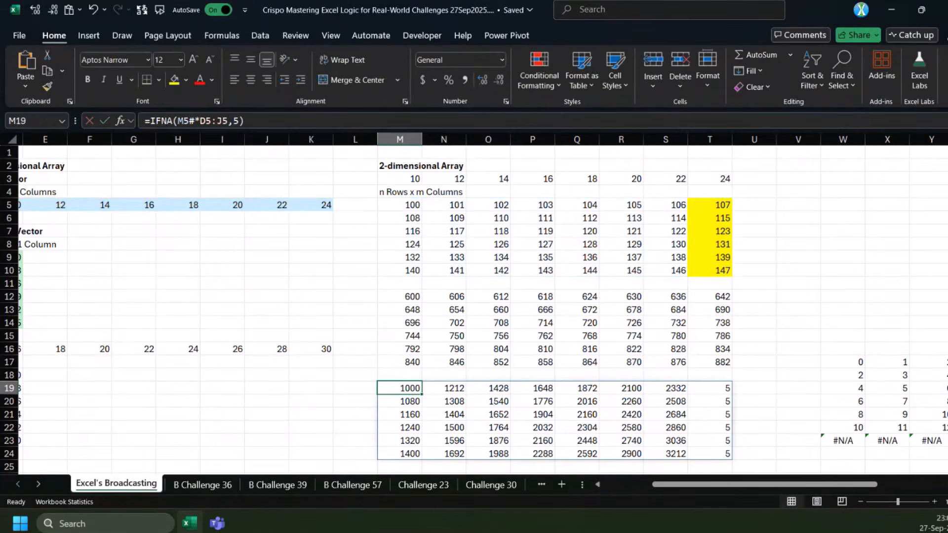
{"action": "left_click_drag", "start_coordinate": [721, 388], "coordinate": [721, 454]}
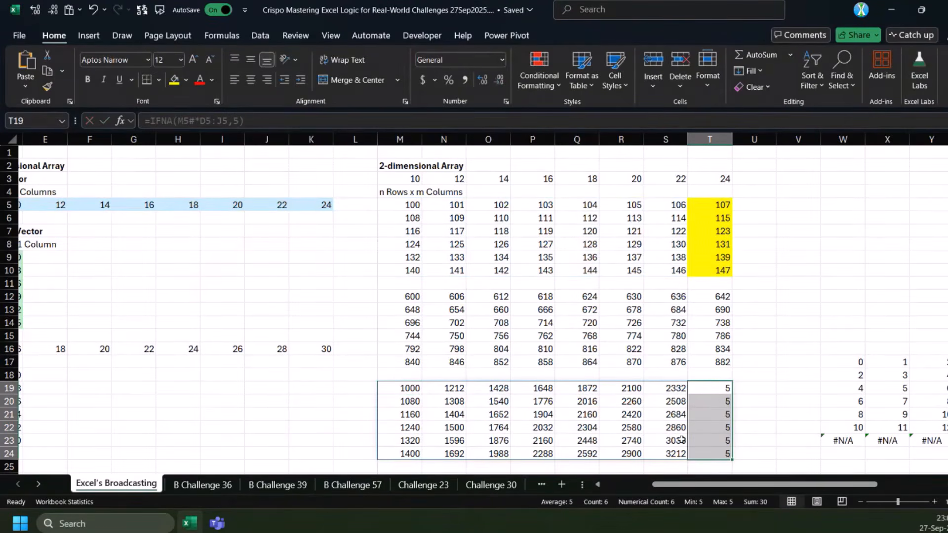
{"action": "left_click", "coordinate": [706, 387]}
Enter =M5#-D9# in M26 to subtract the column vector from the two-dimensional array
{"action": "left_click_drag", "start_coordinate": [730, 485], "coordinate": [681, 485]}
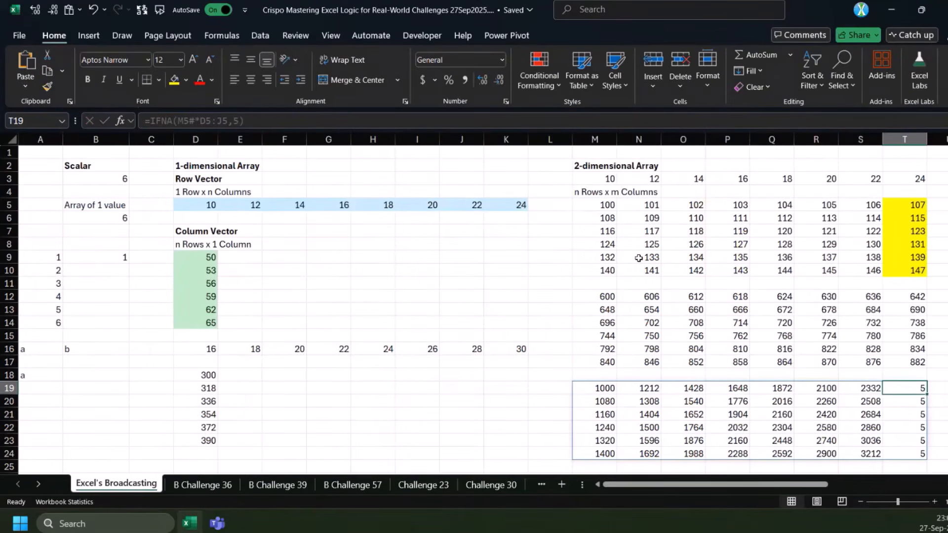
{"action": "scroll", "coordinate": [618, 408], "scroll_direction": "down", "scroll_amount": 2}
{"action": "left_click", "coordinate": [608, 401]}
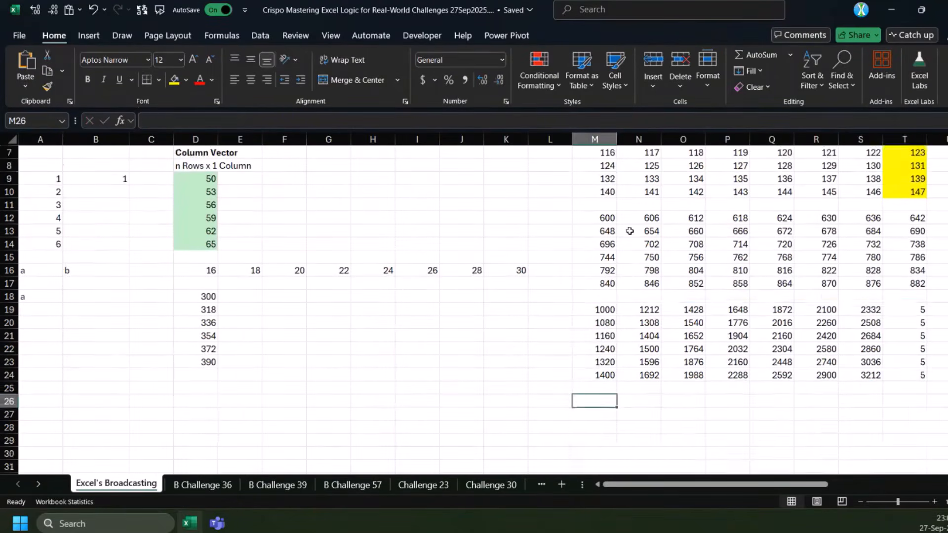
{"action": "scroll", "coordinate": [623, 225], "scroll_direction": "up", "scroll_amount": 2}
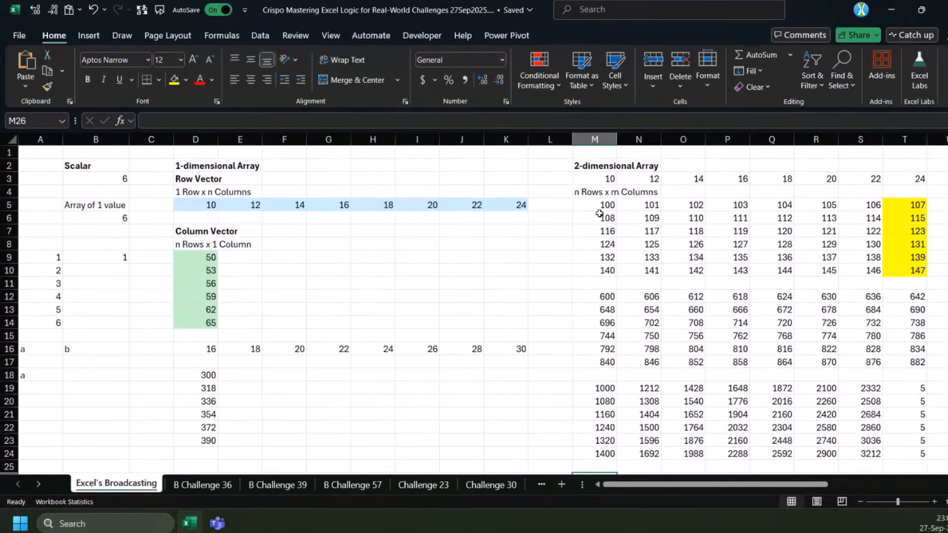
{"action": "type", "text": "="}
{"action": "left_click", "coordinate": [605, 206]}
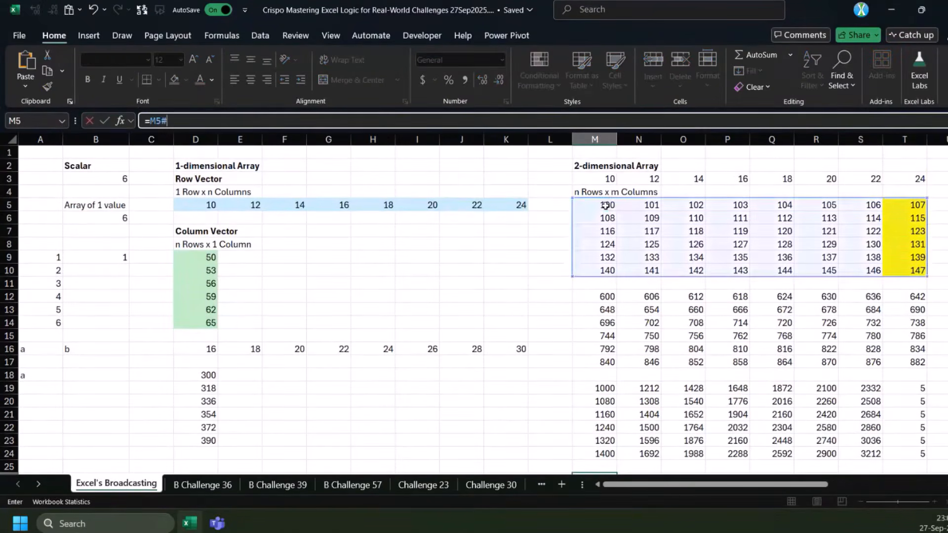
{"action": "type", "text": "-"}
{"action": "left_click_drag", "start_coordinate": [198, 257], "coordinate": [205, 318]}
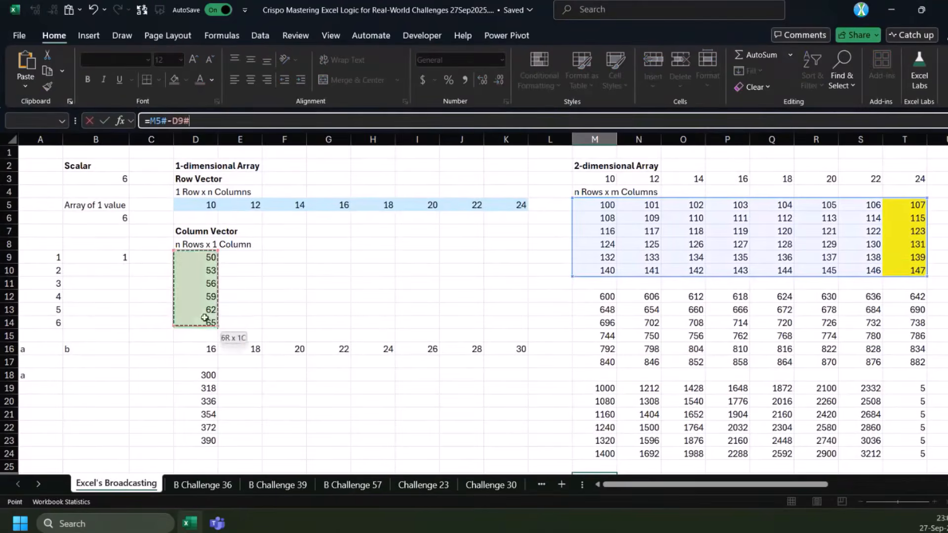
{"action": "key", "text": "Return"}
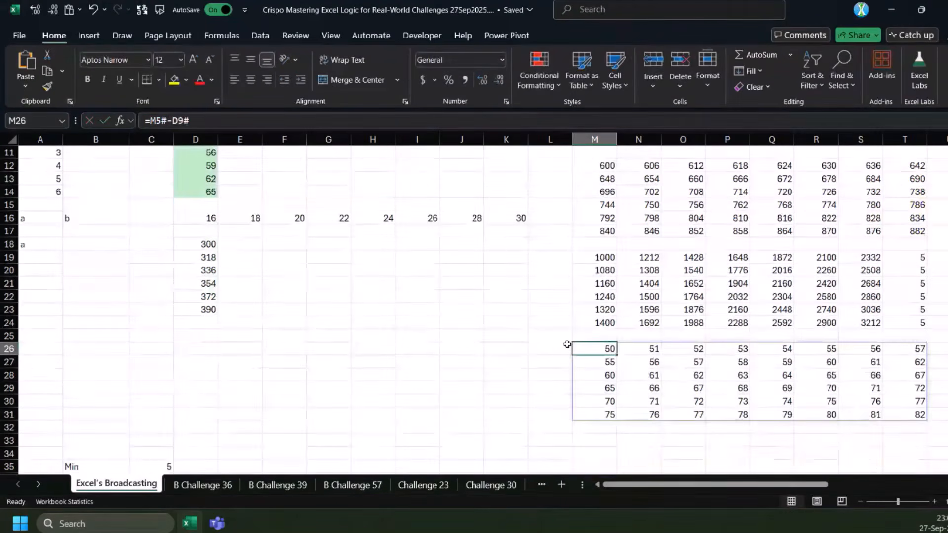
Show the column vector beside the two-dimensional array by entering =D9# in L5
{"action": "scroll", "coordinate": [579, 453], "scroll_direction": "right", "scroll_amount": 3}
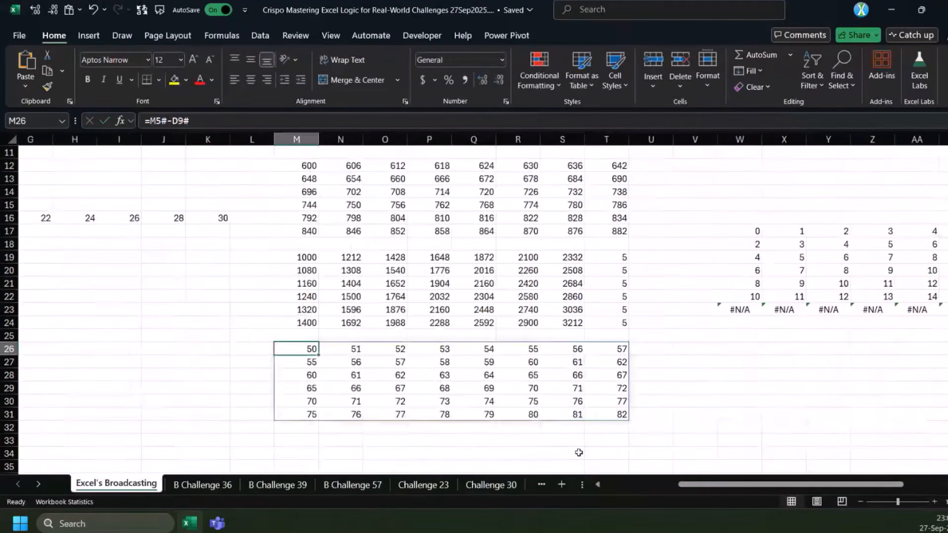
{"action": "scroll", "coordinate": [579, 453], "scroll_direction": "up", "scroll_amount": 2}
{"action": "left_click_drag", "start_coordinate": [737, 487], "coordinate": [680, 487]}
{"action": "scroll", "coordinate": [599, 297], "scroll_direction": "up", "scroll_amount": 2}
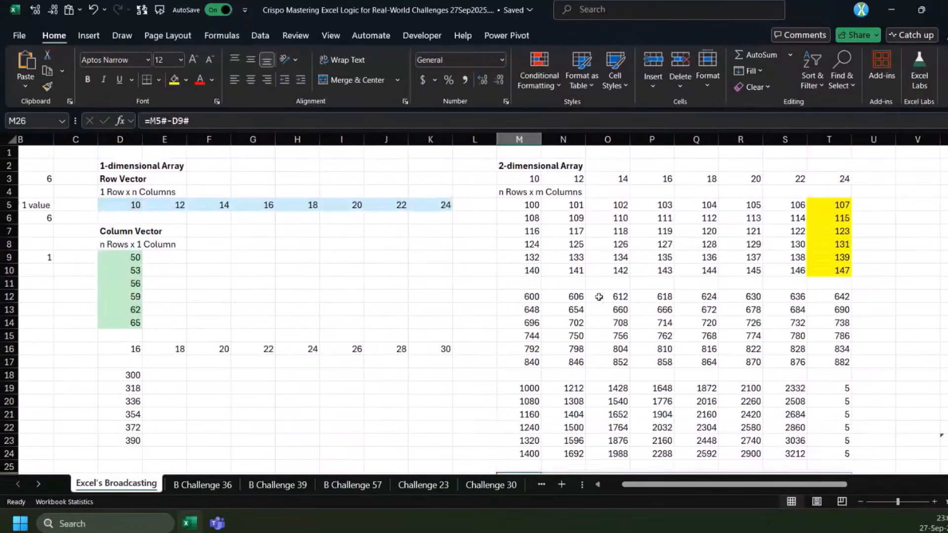
{"action": "left_click", "coordinate": [474, 205]}
{"action": "type", "text": "="}
{"action": "left_click_drag", "start_coordinate": [123, 258], "coordinate": [125, 319]}
{"action": "key", "text": "ctrl+Return"}
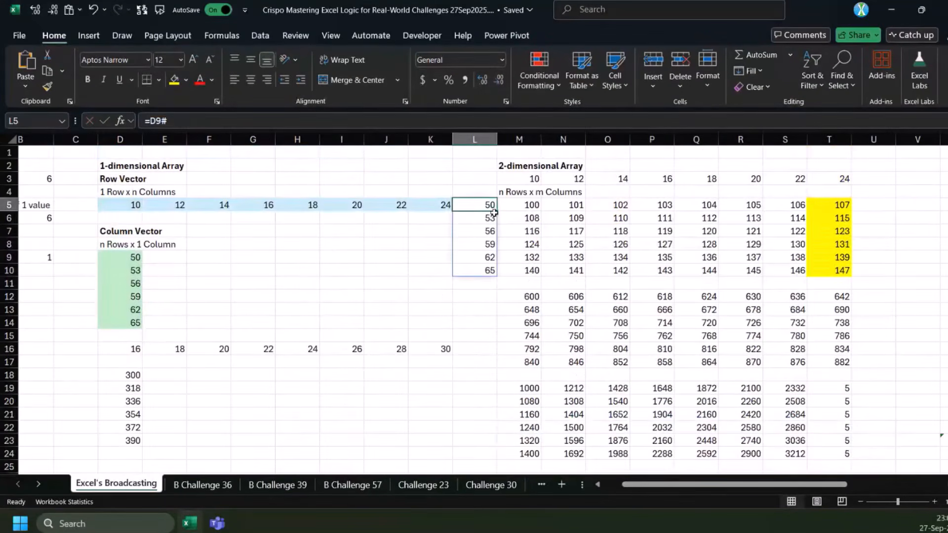
Shade the first row of the two-dimensional array, M5:T5, with a blue fill and cell L5 with a green fill
{"action": "left_click", "coordinate": [516, 206]}
{"action": "key", "text": "ctrl+shift+Right"}
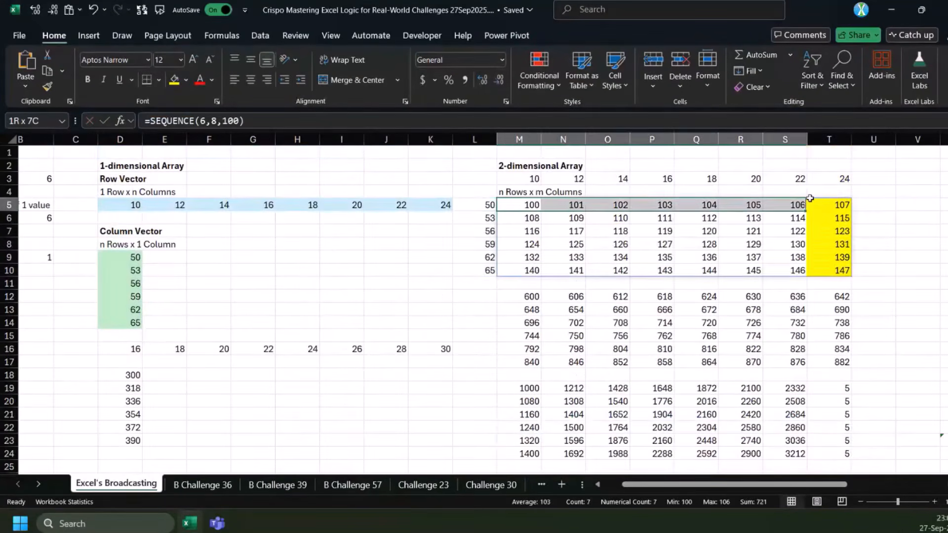
{"action": "left_click", "coordinate": [469, 205], "text": "ctrl"}
{"action": "left_click", "coordinate": [186, 79]}
{"action": "left_click", "coordinate": [199, 119]}
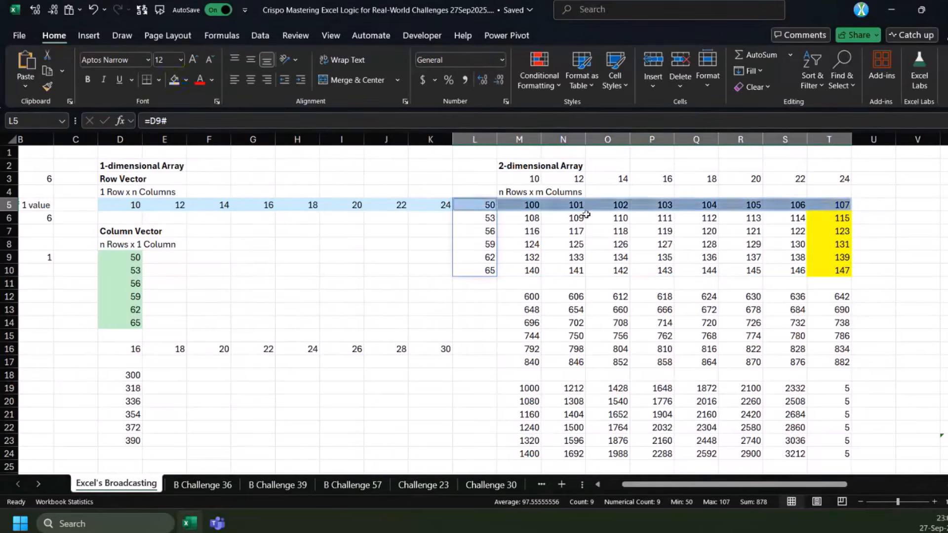
{"action": "left_click", "coordinate": [185, 79]}
{"action": "left_click", "coordinate": [307, 129]}
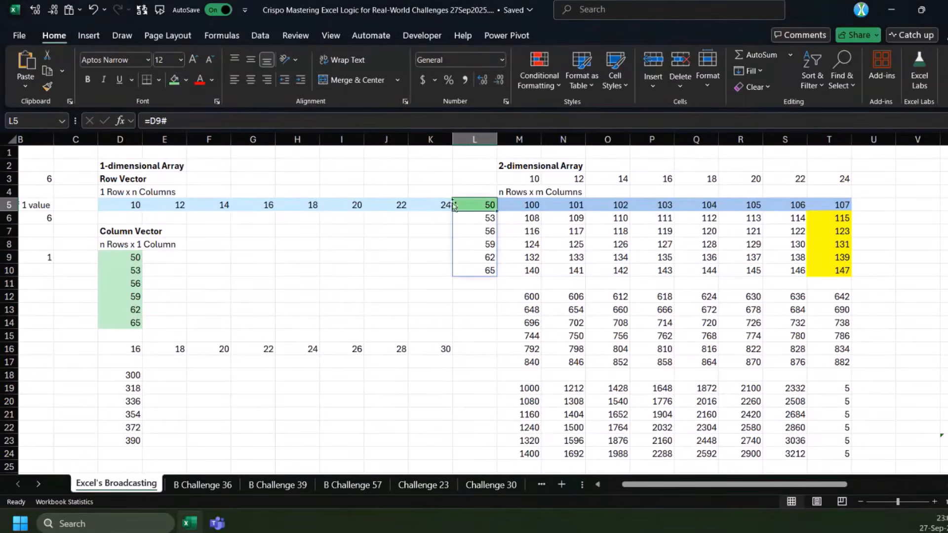
Compare the value in L5 and the first array row M5:T5 with the subtraction results starting in M26
{"action": "left_click", "coordinate": [529, 204]}
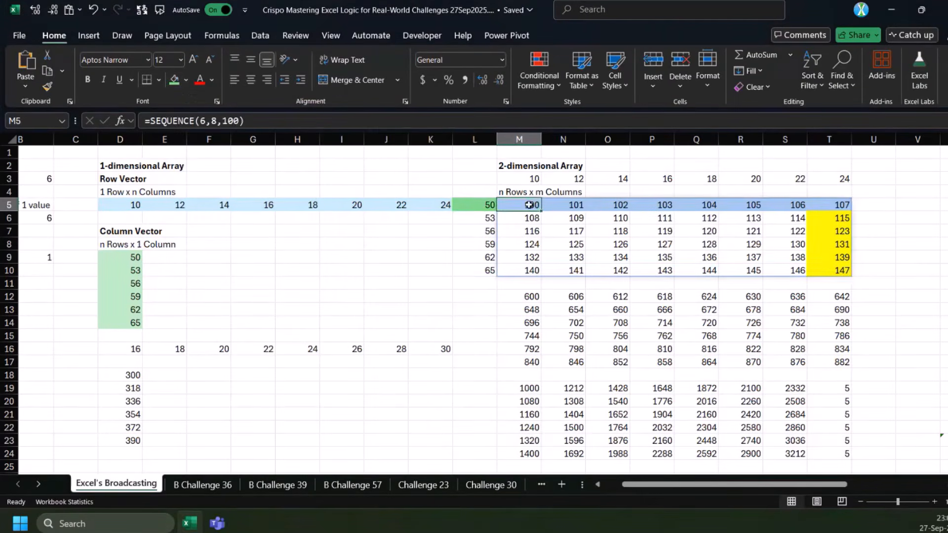
{"action": "key", "text": "Left"}
{"action": "left_click", "coordinate": [576, 206]}
{"action": "left_click", "coordinate": [486, 208]}
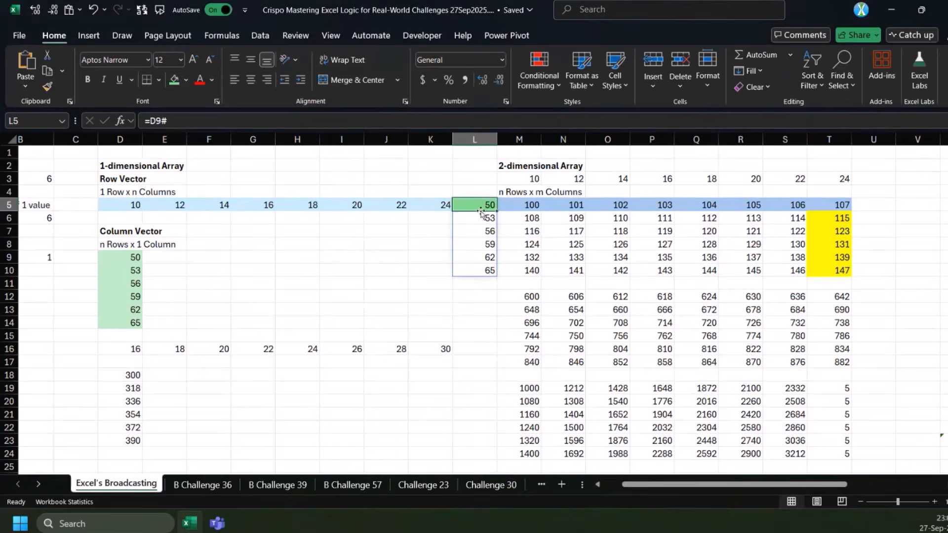
{"action": "scroll", "coordinate": [527, 377], "scroll_direction": "down", "scroll_amount": 2}
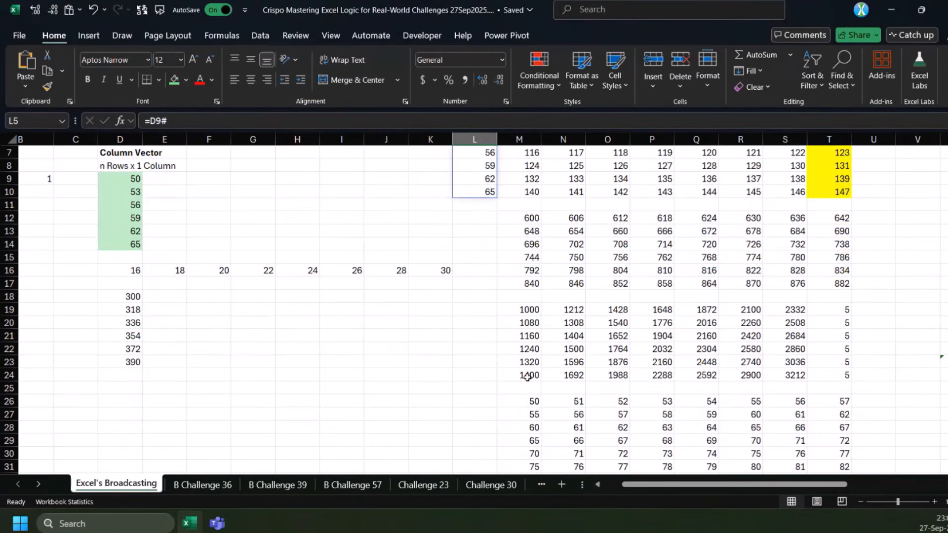
{"action": "scroll", "coordinate": [527, 377], "scroll_direction": "down", "scroll_amount": 1}
{"action": "left_click", "coordinate": [533, 360]}
{"action": "scroll", "coordinate": [528, 257], "scroll_direction": "up", "scroll_amount": 3}
{"action": "left_click", "coordinate": [520, 206]}
{"action": "scroll", "coordinate": [502, 244], "scroll_direction": "down", "scroll_amount": 3}
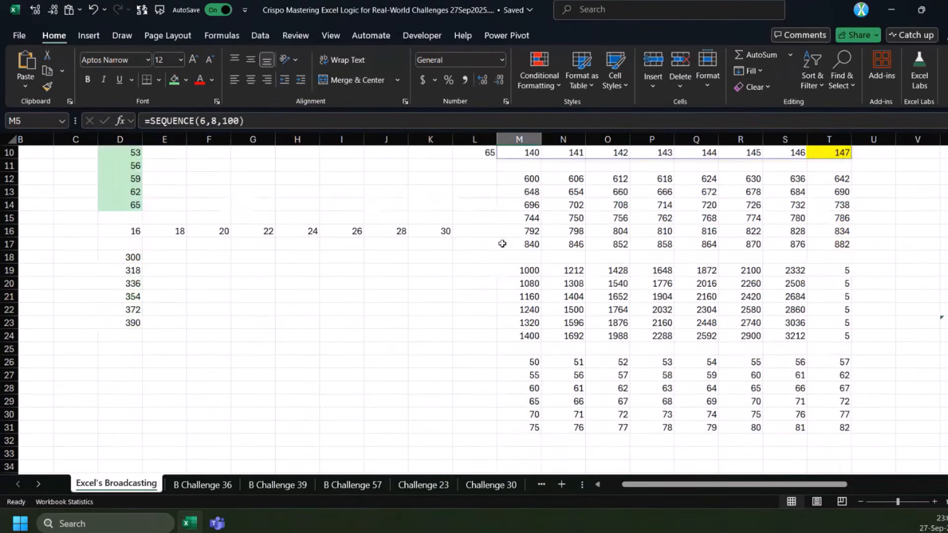
Enter =M5#+D5:K6 in M33 to add a two-row range to the two-dimensional array
{"action": "scroll", "coordinate": [209, 373], "scroll_direction": "down", "scroll_amount": 2}
{"action": "left_click", "coordinate": [532, 376]}
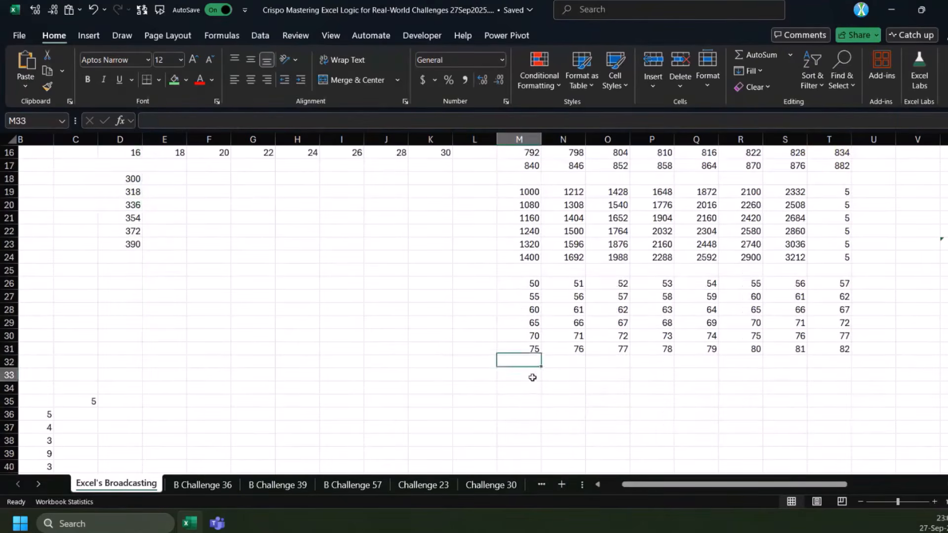
{"action": "type", "text": "="}
{"action": "scroll", "coordinate": [529, 368], "scroll_direction": "up", "scroll_amount": 5}
{"action": "left_click_drag", "start_coordinate": [523, 205], "coordinate": [823, 266]}
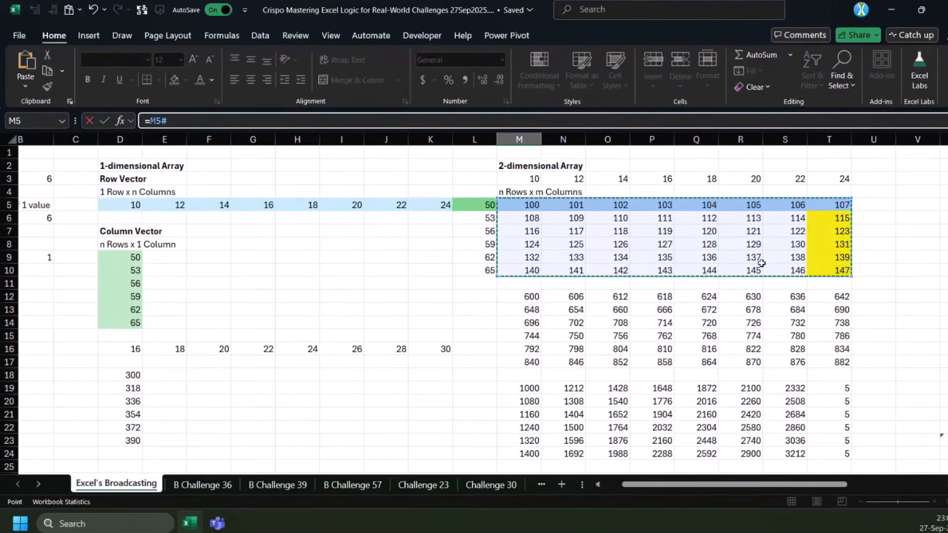
{"action": "type", "text": "+"}
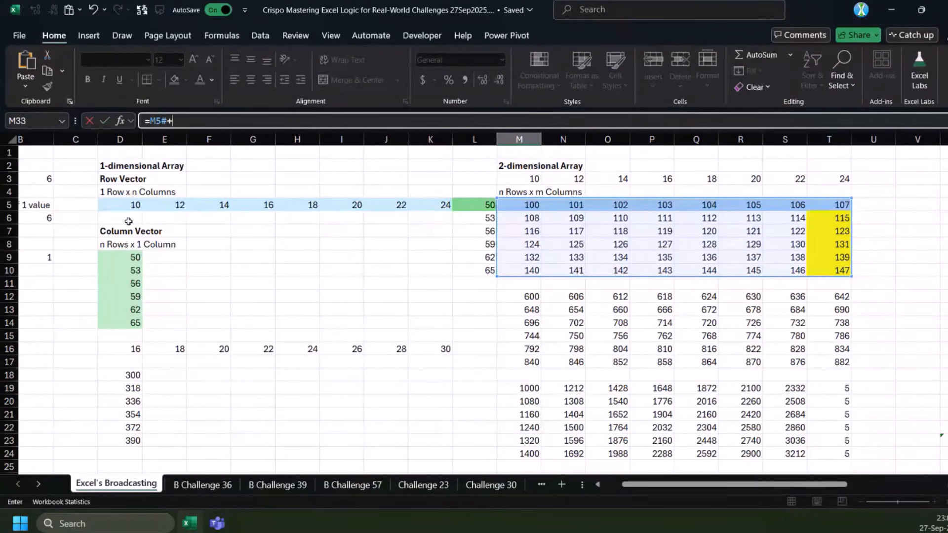
{"action": "left_click_drag", "start_coordinate": [129, 206], "coordinate": [420, 221]}
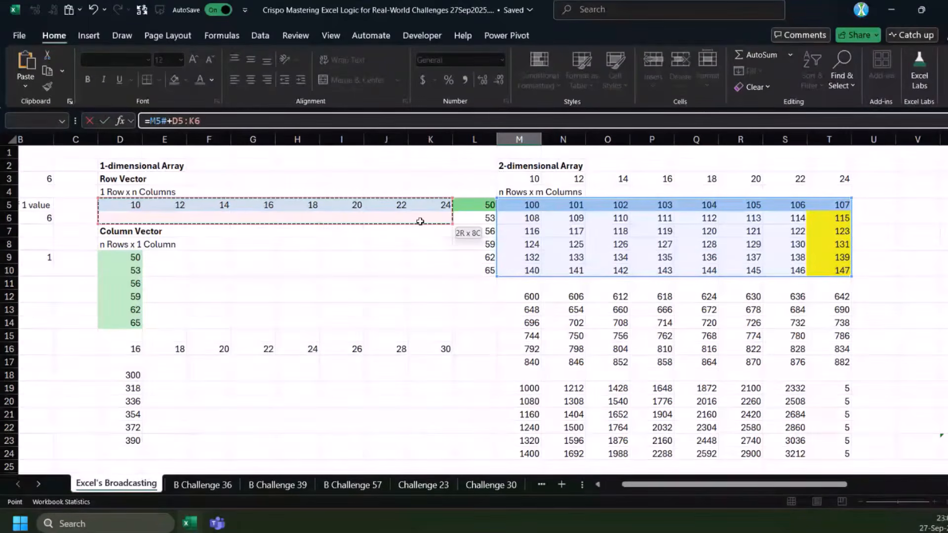
{"action": "key", "text": "ctrl+Return"}
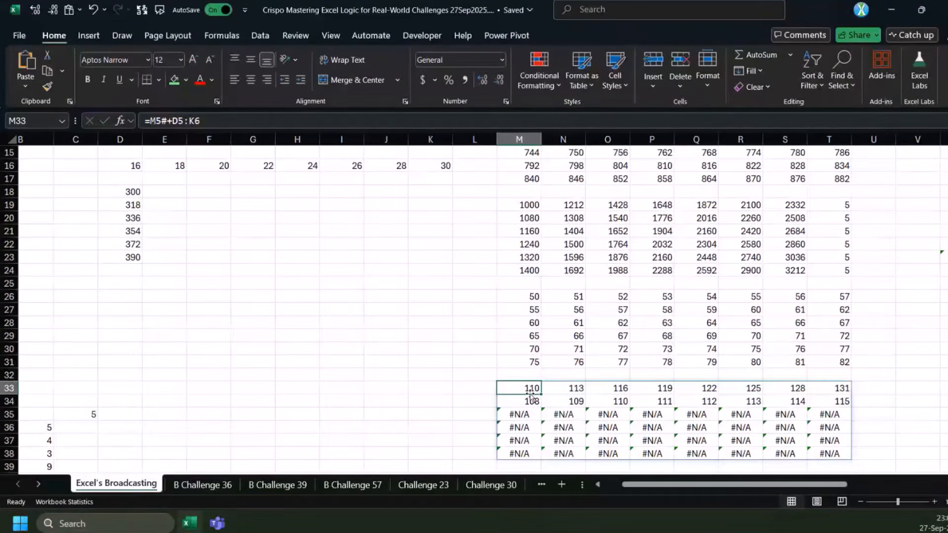
Examine the M33 results against the blank second row D6:K6 and the unmatched rows M35:T38
{"action": "left_click_drag", "start_coordinate": [531, 392], "coordinate": [531, 401]}
{"action": "scroll", "coordinate": [201, 267], "scroll_direction": "up", "scroll_amount": 5}
{"action": "left_click_drag", "start_coordinate": [124, 218], "coordinate": [423, 222]}
{"action": "scroll", "coordinate": [499, 404], "scroll_direction": "down", "scroll_amount": 3}
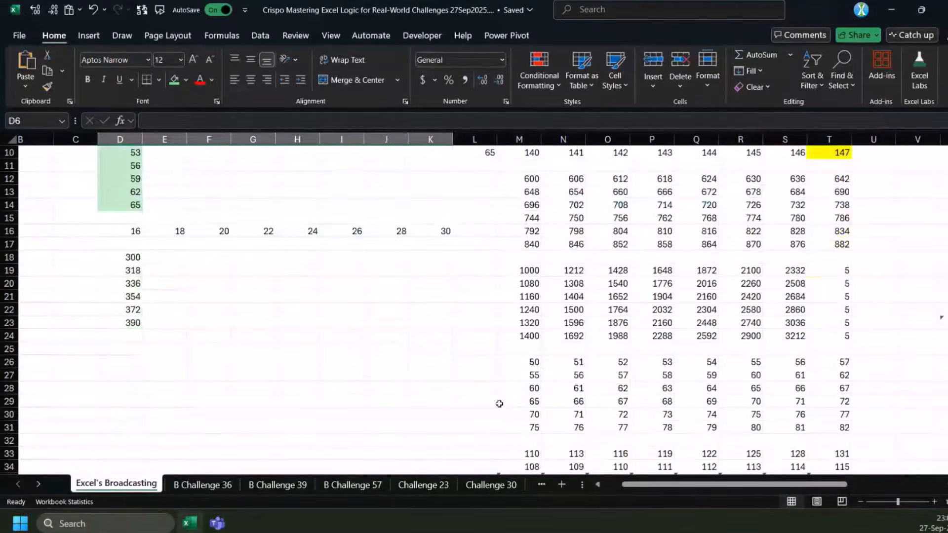
{"action": "scroll", "coordinate": [499, 404], "scroll_direction": "down", "scroll_amount": 3}
{"action": "scroll", "coordinate": [523, 386], "scroll_direction": "down", "scroll_amount": 2}
{"action": "left_click", "coordinate": [517, 283]}
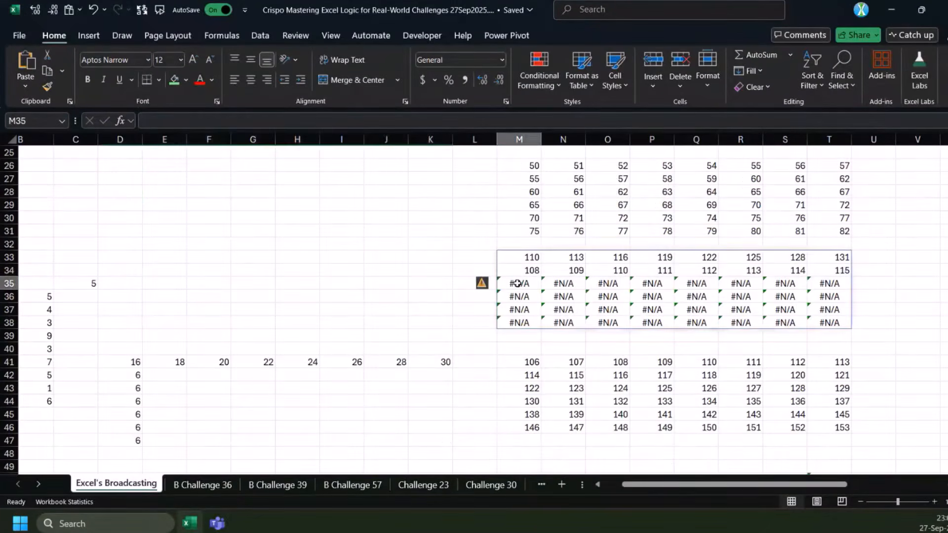
{"action": "left_click_drag", "start_coordinate": [517, 283], "coordinate": [829, 323]}
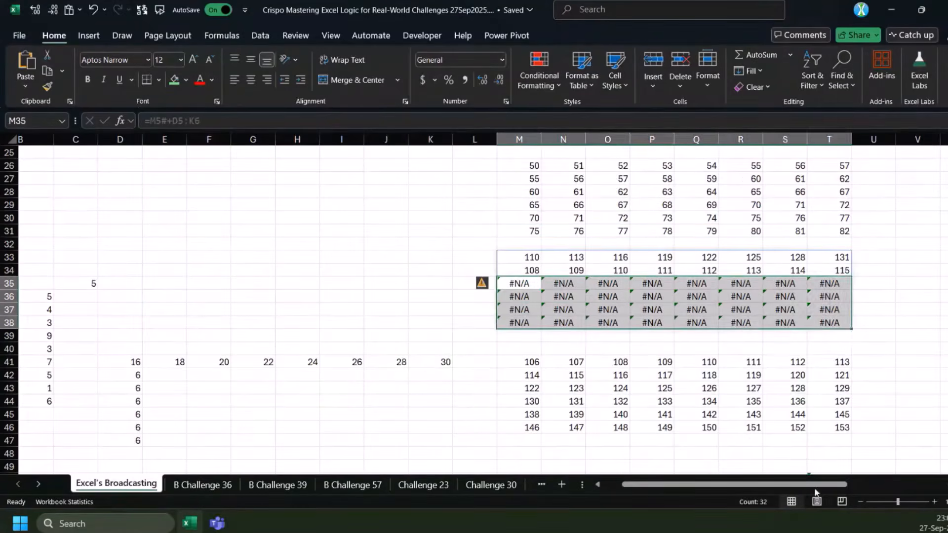
{"action": "left_click_drag", "start_coordinate": [815, 486], "coordinate": [867, 486]}
{"action": "scroll", "coordinate": [381, 315], "scroll_direction": "up", "scroll_amount": 5}
{"action": "scroll", "coordinate": [444, 331], "scroll_direction": "down", "scroll_amount": 3}
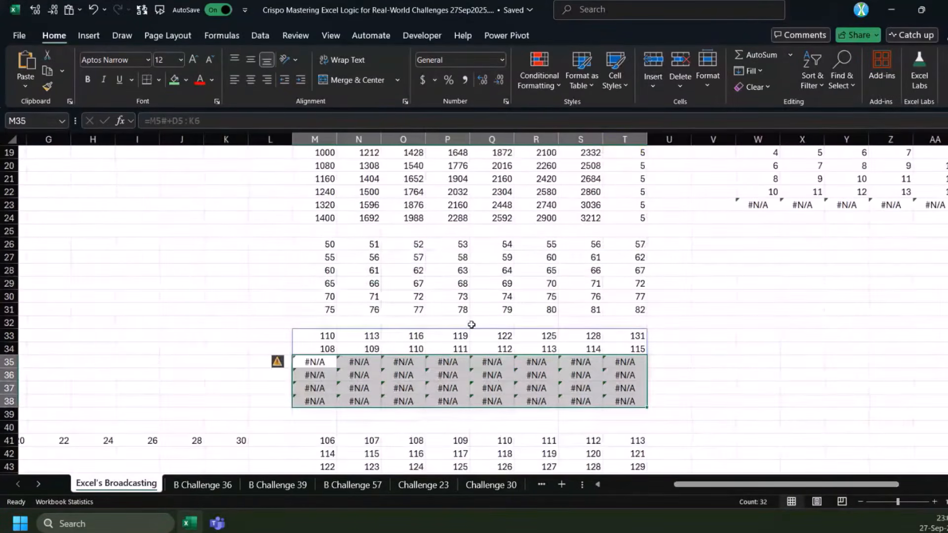
{"action": "left_click_drag", "start_coordinate": [735, 486], "coordinate": [699, 486]}
{"action": "scroll", "coordinate": [402, 303], "scroll_direction": "down", "scroll_amount": 2}
{"action": "scroll", "coordinate": [434, 304], "scroll_direction": "up", "scroll_amount": 3}
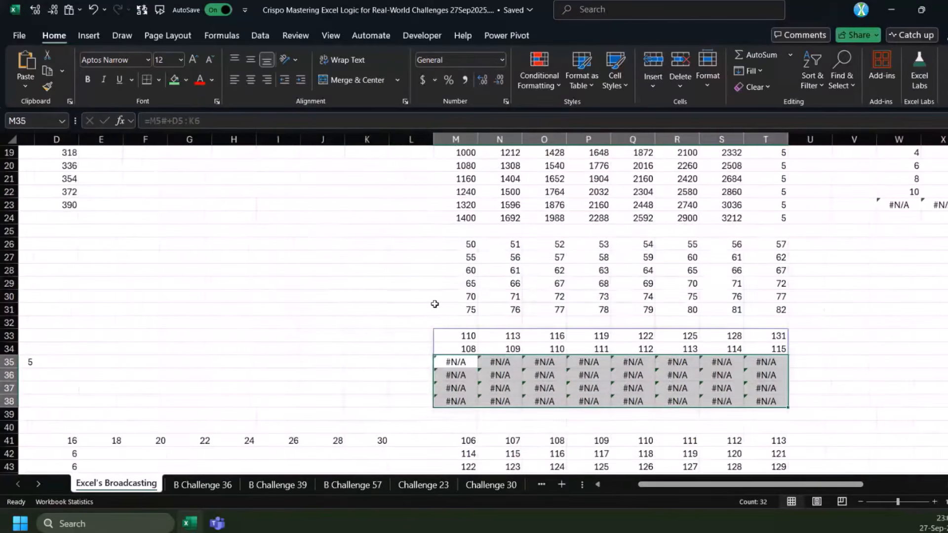
{"action": "scroll", "coordinate": [467, 328], "scroll_direction": "down", "scroll_amount": 7}
{"action": "scroll", "coordinate": [473, 316], "scroll_direction": "up", "scroll_amount": 4}
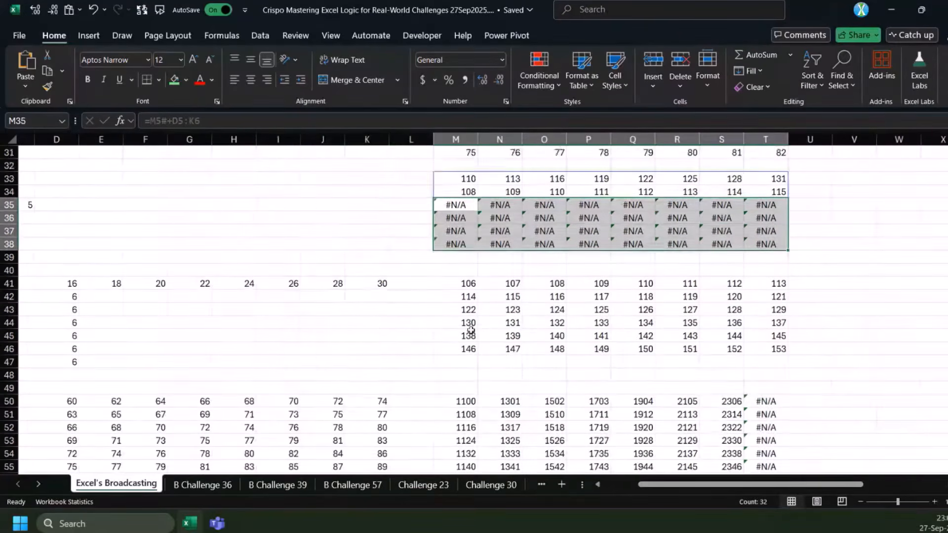
{"action": "scroll", "coordinate": [474, 296], "scroll_direction": "down", "scroll_amount": 1}
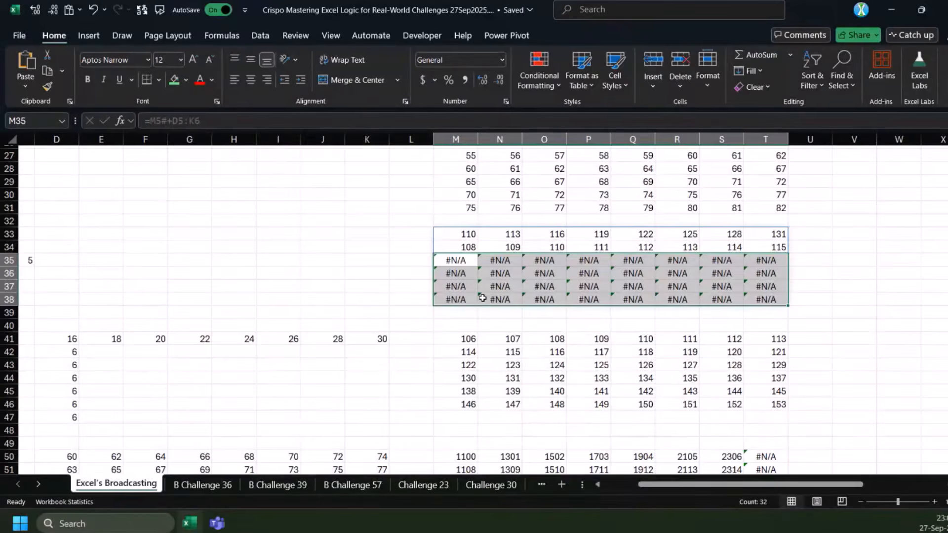
{"action": "scroll", "coordinate": [443, 211], "scroll_direction": "down", "scroll_amount": 1}
{"action": "left_click", "coordinate": [444, 210]}
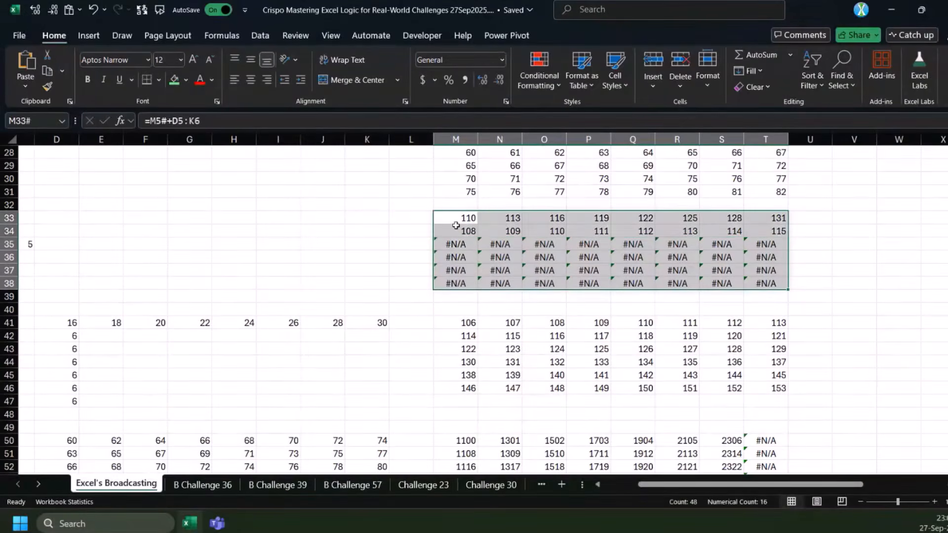
{"action": "left_click", "coordinate": [170, 121]}
{"action": "key", "text": "BackSpace"}
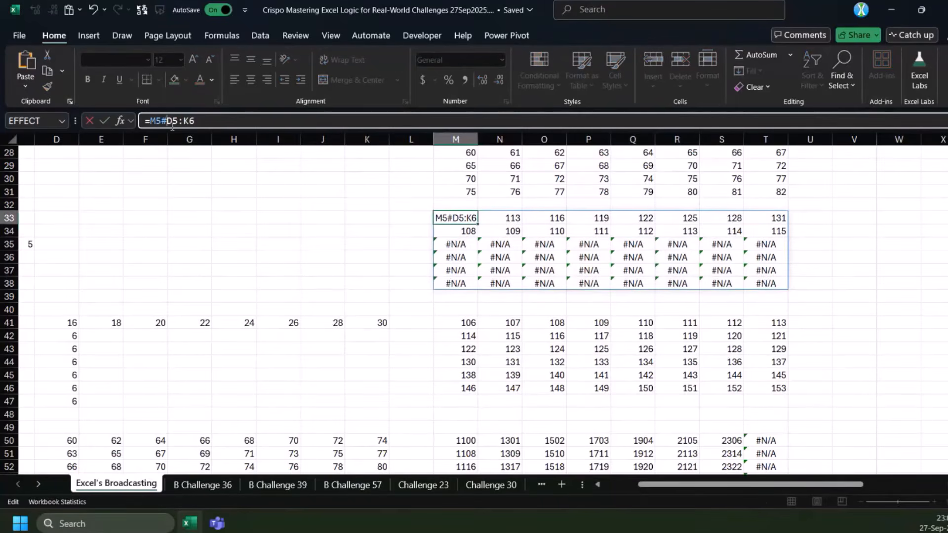
{"action": "type", "text": ","}
{"action": "type", "text": "mid"}
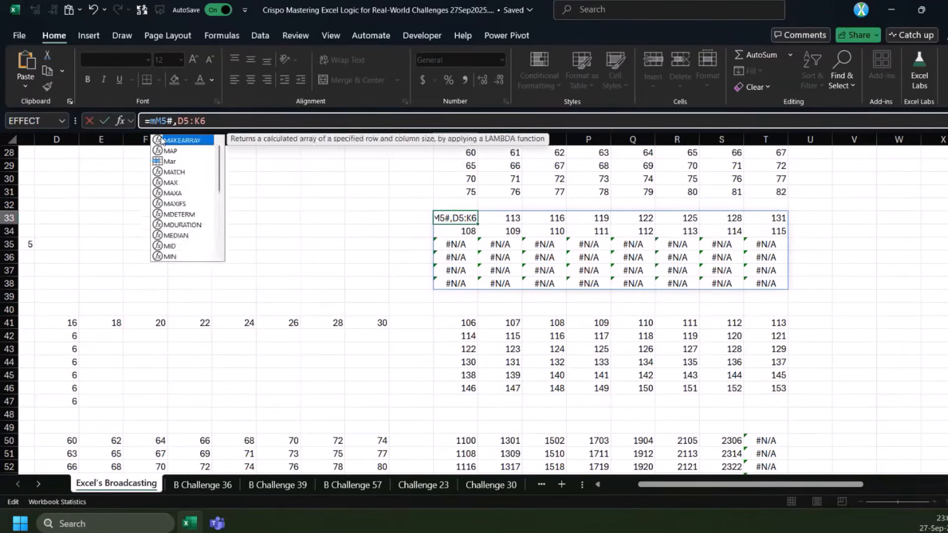
{"action": "key", "text": "Tab"}
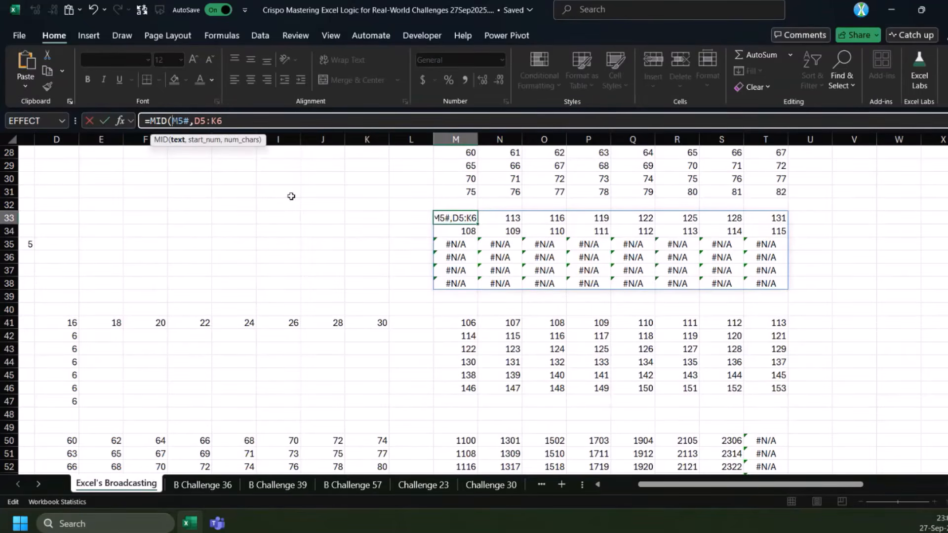
{"action": "scroll", "coordinate": [440, 269], "scroll_direction": "up", "scroll_amount": 1}
{"action": "scroll", "coordinate": [439, 269], "scroll_direction": "up", "scroll_amount": 3}
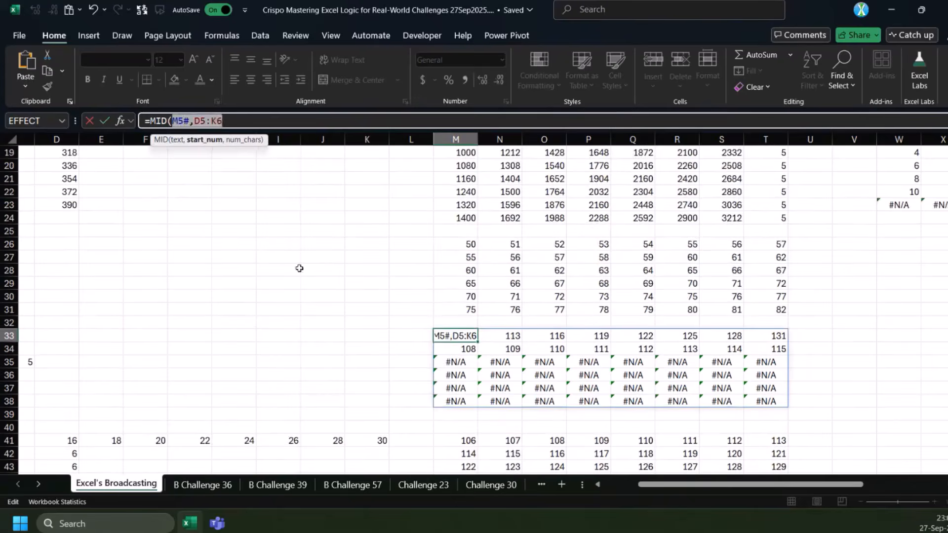
{"action": "key", "text": "Escape"}
Enter the text ABC in C27 in the blank area below the one-dimensional arrays
{"action": "left_click", "coordinate": [118, 309]}
{"action": "scroll", "coordinate": [118, 309], "scroll_direction": "down", "scroll_amount": 2}
{"action": "scroll", "coordinate": [118, 309], "scroll_direction": "down", "scroll_amount": 3}
{"action": "scroll", "coordinate": [118, 309], "scroll_direction": "left", "scroll_amount": 3}
{"action": "scroll", "coordinate": [184, 351], "scroll_direction": "down", "scroll_amount": 3}
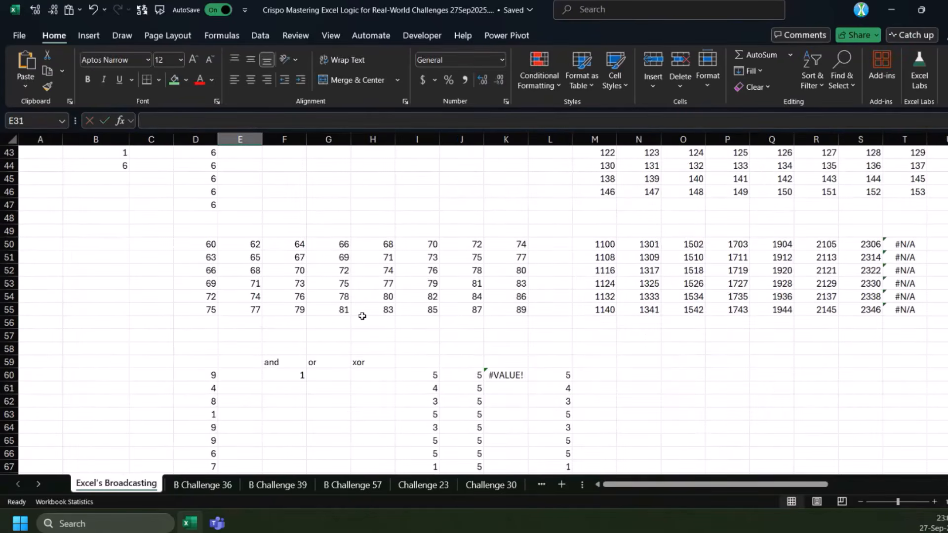
{"action": "scroll", "coordinate": [362, 316], "scroll_direction": "up", "scroll_amount": 8}
{"action": "left_click", "coordinate": [177, 255]}
{"action": "scroll", "coordinate": [175, 254], "scroll_direction": "up", "scroll_amount": 2}
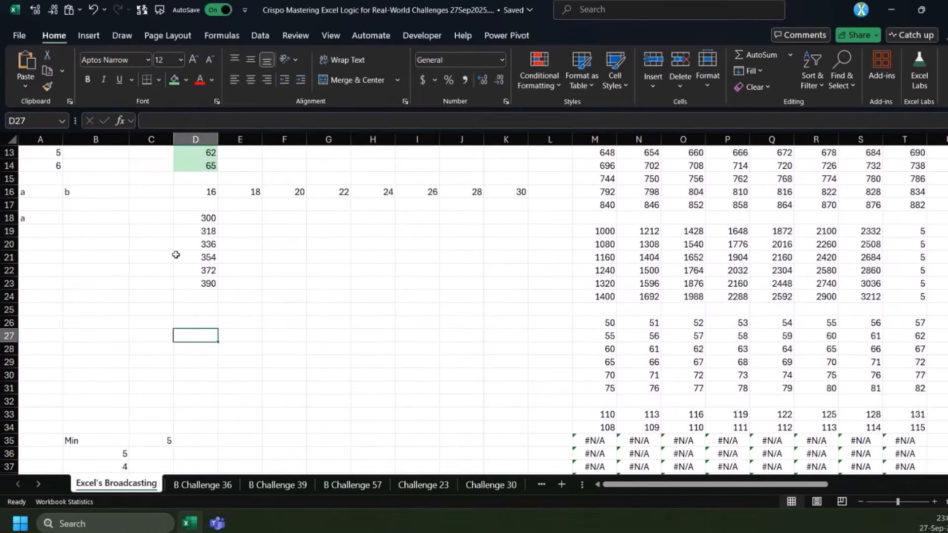
{"action": "left_click", "coordinate": [134, 332]}
{"action": "type", "text": "ABB"}
{"action": "key", "text": "ctrl+Return"}
{"action": "type", "text": "ABC"}
{"action": "key", "text": "ctrl+Return"}
{"action": "left_click", "coordinate": [237, 339]}
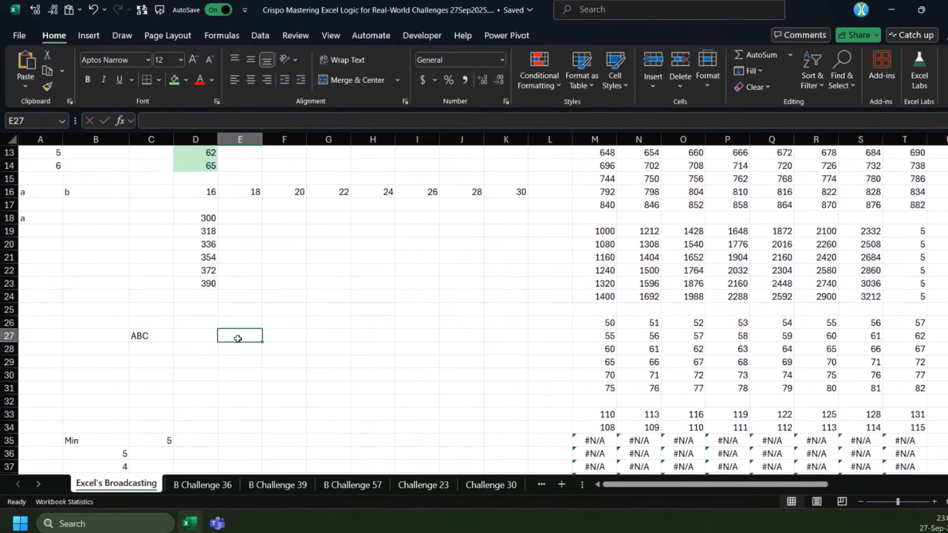
{"action": "type", "text": "=mi"}
{"action": "key", "text": "Tab"}
{"action": "left_click", "coordinate": [150, 335]}
{"action": "type", "text": ",se"}
{"action": "key", "text": "Tab"}
{"action": "type", "text": "9"}
{"action": "key", "text": "BackSpace"}
{"action": "type", "text": "3)"}
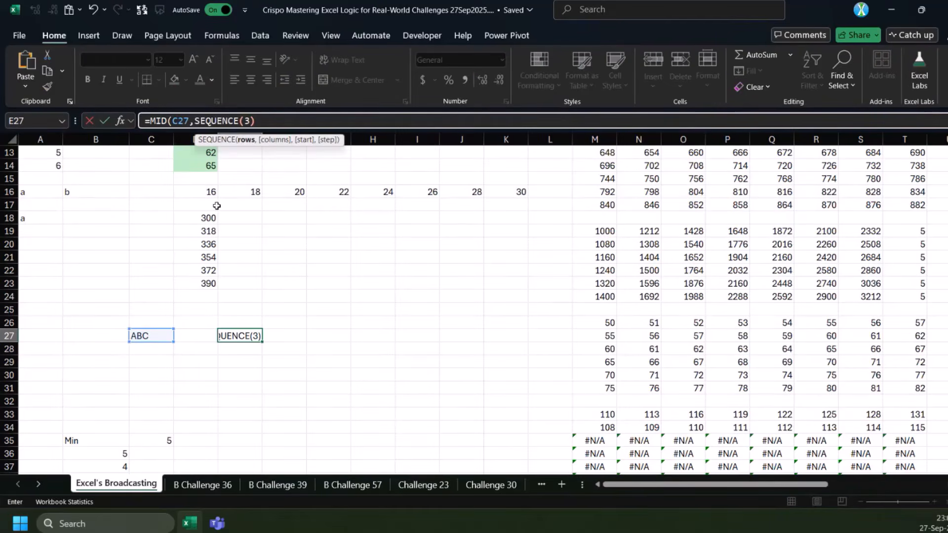
{"action": "left_click_drag", "start_coordinate": [194, 121], "coordinate": [267, 121]}
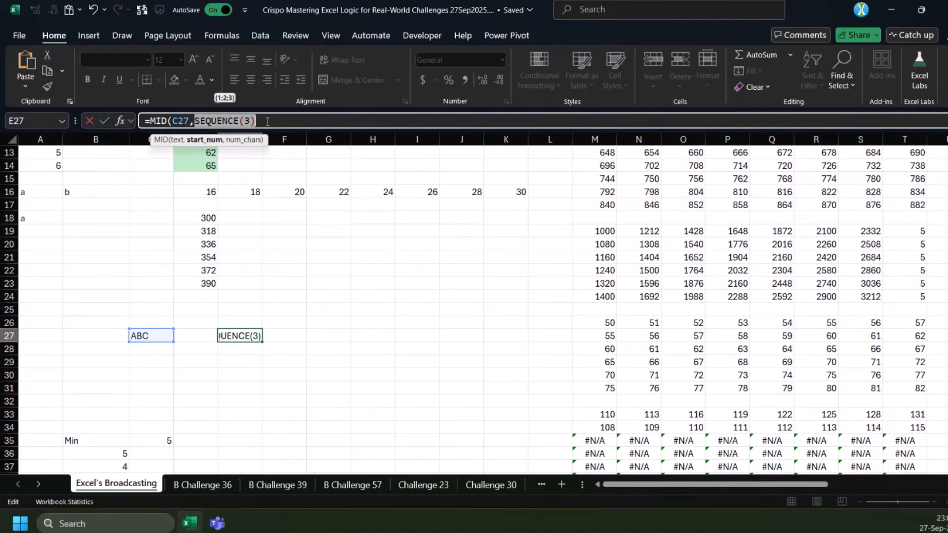
{"action": "key", "text": "Escape"}
Enter =SEQUENCE(3) in D27 to create a column vector beside the sample text
{"action": "left_click", "coordinate": [203, 338]}
{"action": "type", "text": "=SEQUENCE(3)"}
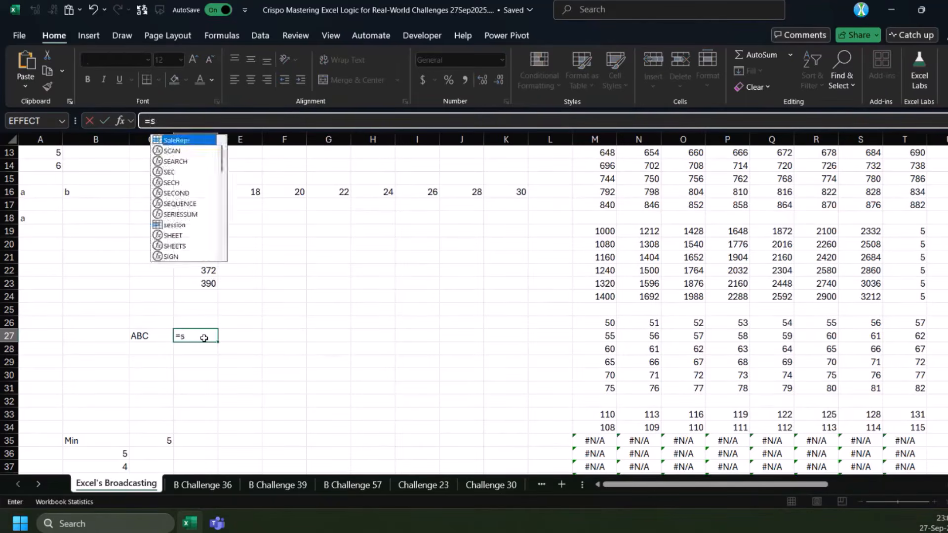
{"action": "key", "text": "ctrl+Return"}
Extend the sample text in C27 to ABCD
{"action": "key", "text": "Left"}
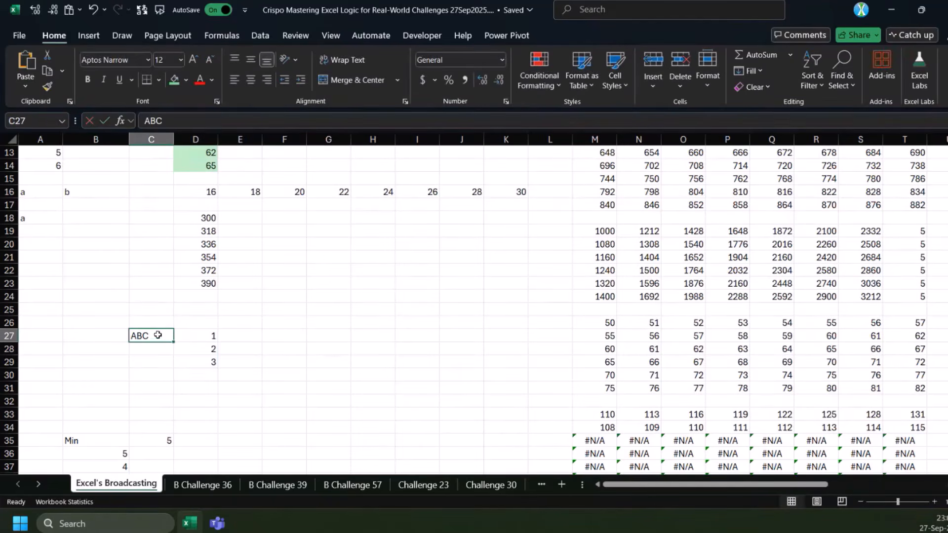
{"action": "left_click", "coordinate": [215, 115]}
{"action": "type", "text": "D"}
{"action": "key", "text": "ctrl+Return"}
Enter =SEQUENCE(,4) in E26 to create a four-column row vector above the column vector
{"action": "left_click", "coordinate": [249, 324]}
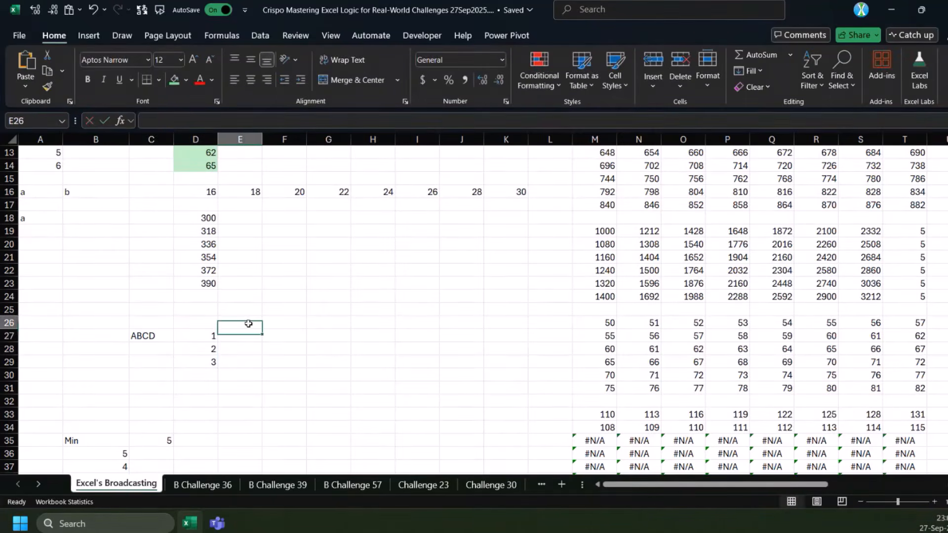
{"action": "type", "text": "=seq"}
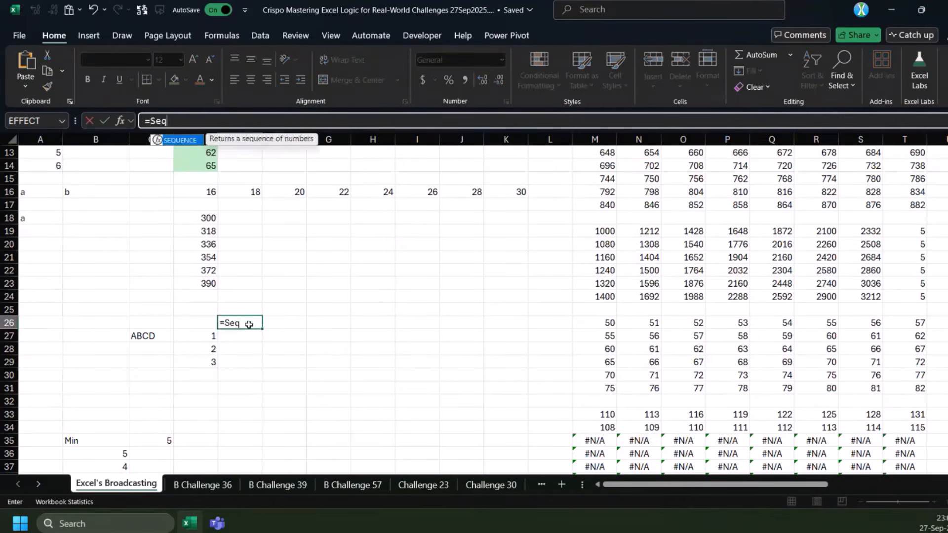
{"action": "key", "text": "Tab"}
{"action": "type", "text": ",4"}
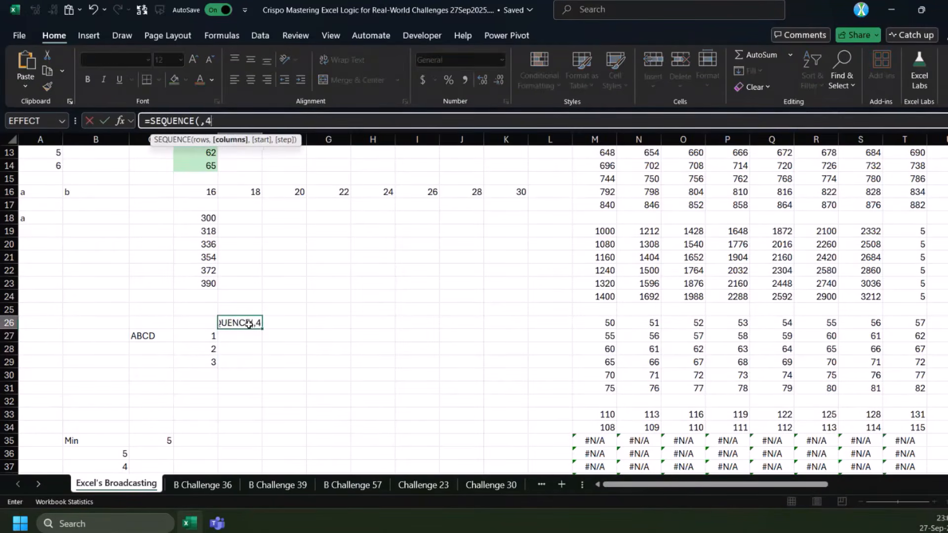
{"action": "key", "text": "ctrl+Return"}
{"action": "scroll", "coordinate": [249, 375], "scroll_direction": "up", "scroll_amount": 3}
{"action": "scroll", "coordinate": [250, 389], "scroll_direction": "down", "scroll_amount": 3}
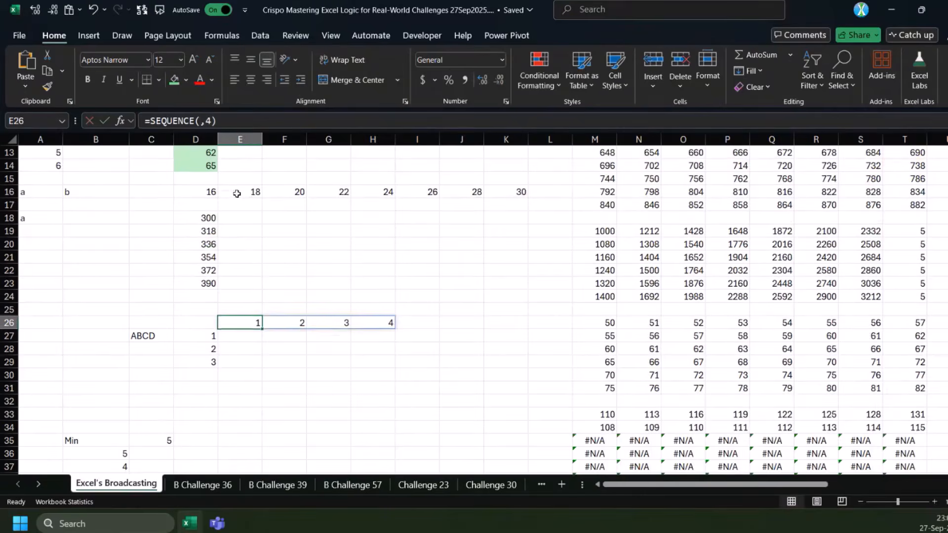
Review the row vector formula in D5 and its spilled range under the 1-dimensional Array heading
{"action": "left_click", "coordinate": [245, 191]}
{"action": "scroll", "coordinate": [246, 247], "scroll_direction": "up", "scroll_amount": 3}
{"action": "left_click", "coordinate": [195, 164]}
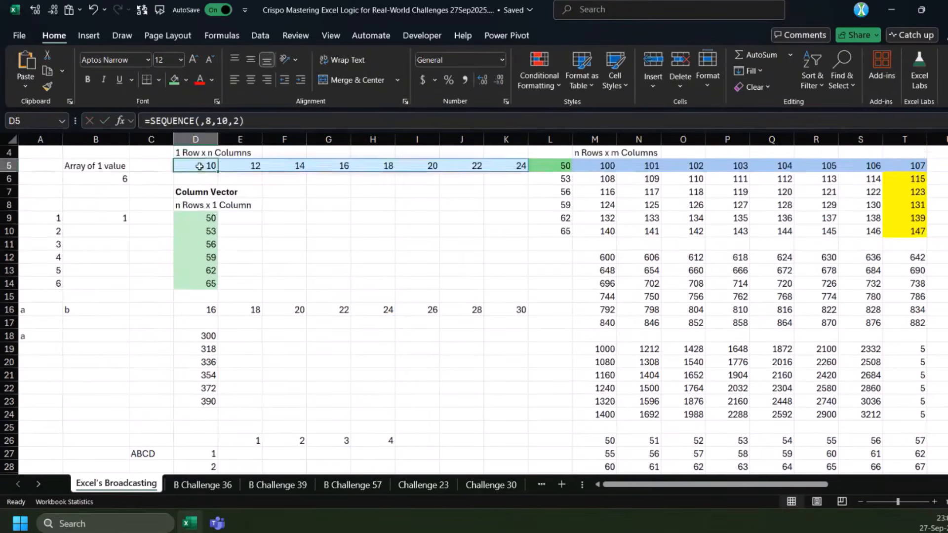
{"action": "scroll", "coordinate": [189, 232], "scroll_direction": "up", "scroll_amount": 1}
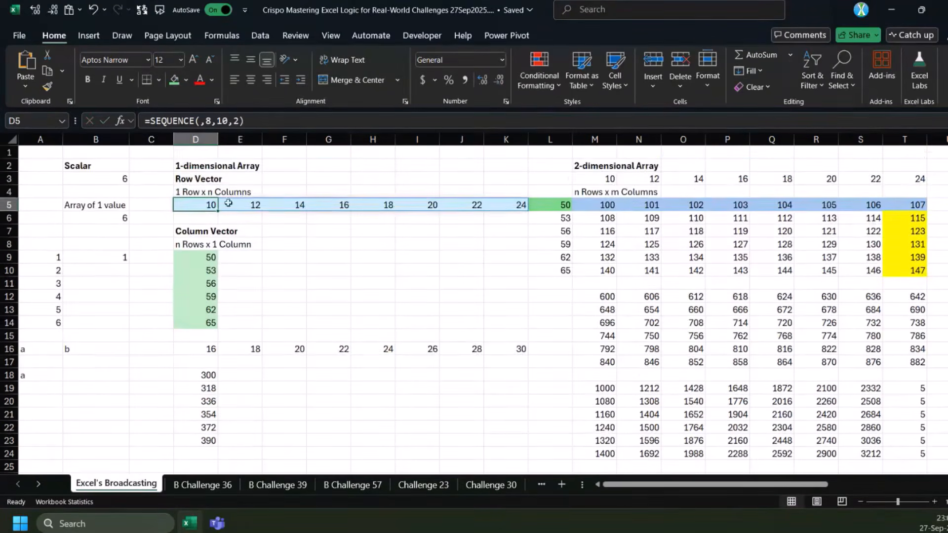
{"action": "key", "text": "ctrl+slash"}
{"action": "scroll", "coordinate": [264, 383], "scroll_direction": "down", "scroll_amount": 3}
Enter =MID(C27,D27#,E26#) in E27 to broadcast the column and row vectors as the start and length arguments
{"action": "left_click", "coordinate": [234, 360]}
{"action": "left_click", "coordinate": [237, 371]}
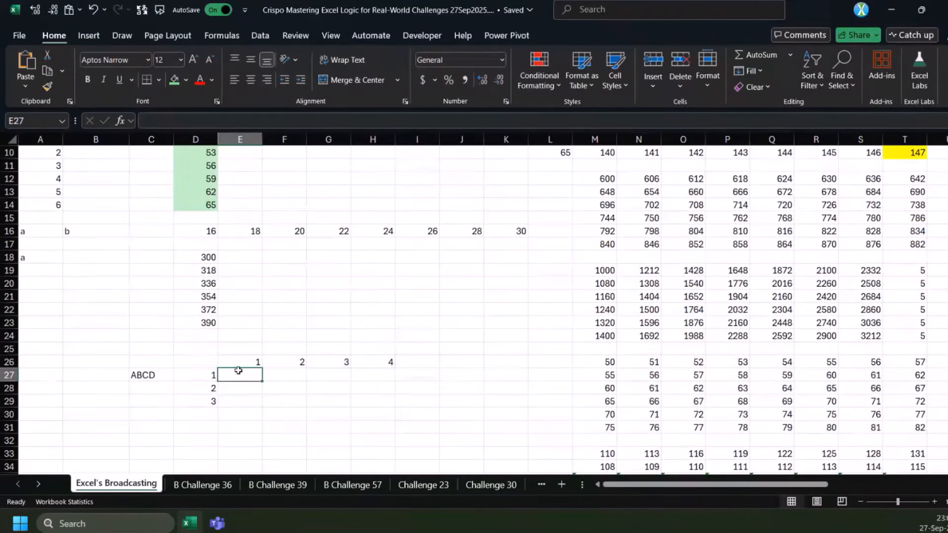
{"action": "type", "text": "=mid"}
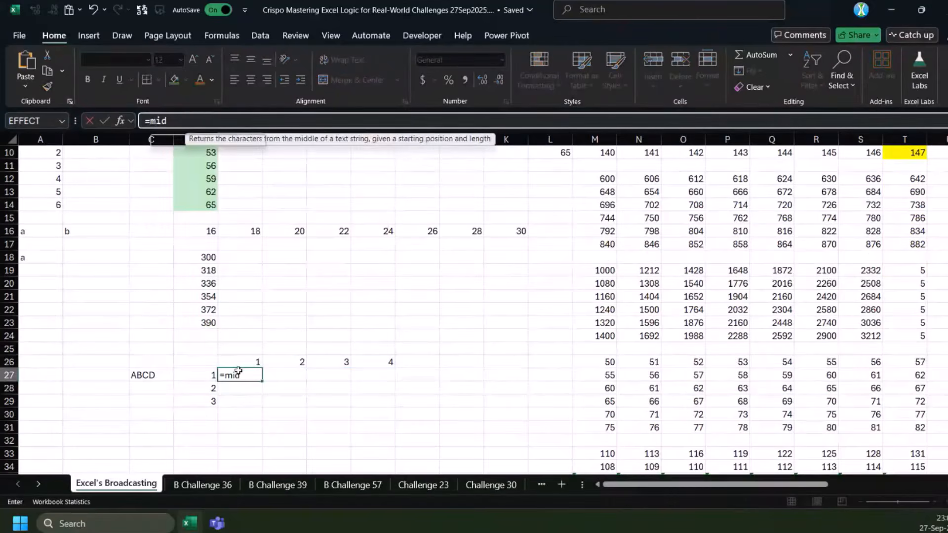
{"action": "key", "text": "Tab"}
{"action": "left_click", "coordinate": [150, 374]}
{"action": "type", "text": ","}
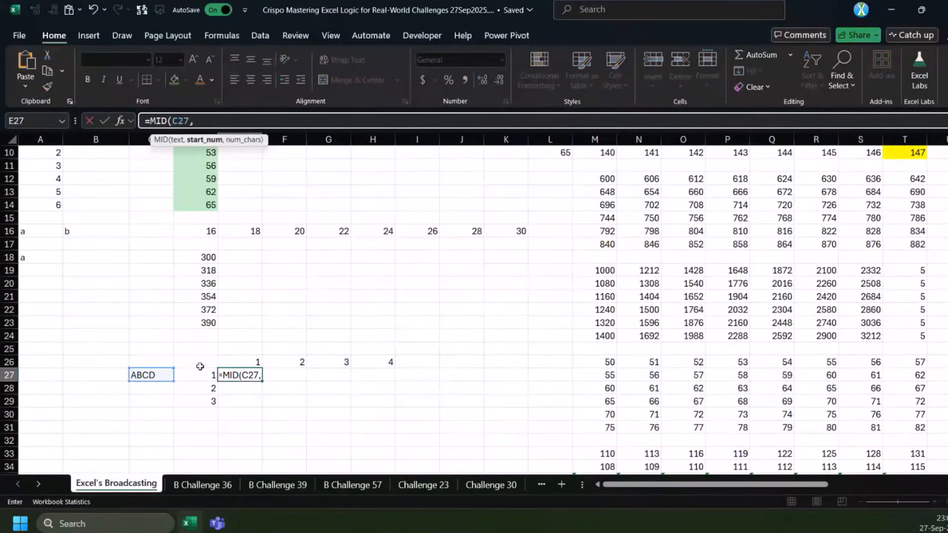
{"action": "left_click_drag", "start_coordinate": [205, 374], "coordinate": [203, 401]}
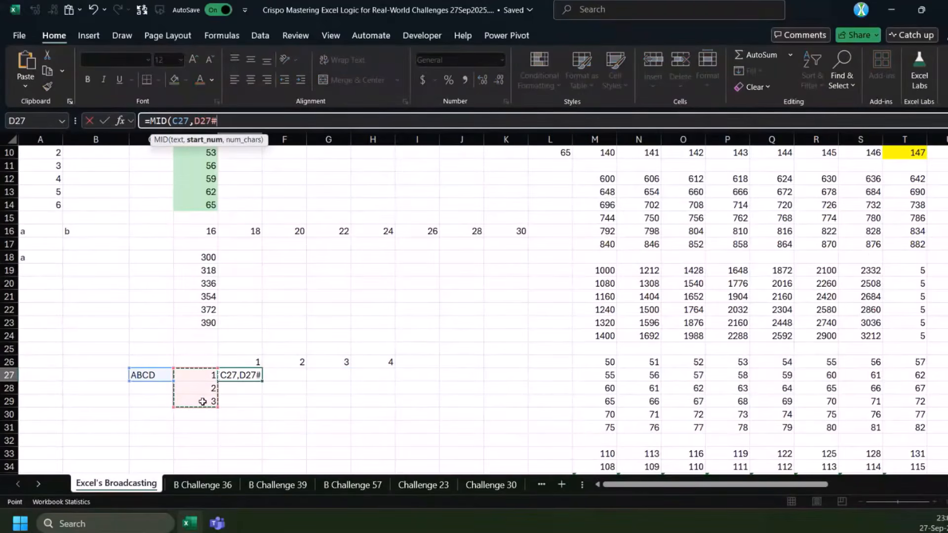
{"action": "scroll", "coordinate": [202, 401], "scroll_direction": "up", "scroll_amount": 3}
{"action": "scroll", "coordinate": [200, 395], "scroll_direction": "down", "scroll_amount": 2}
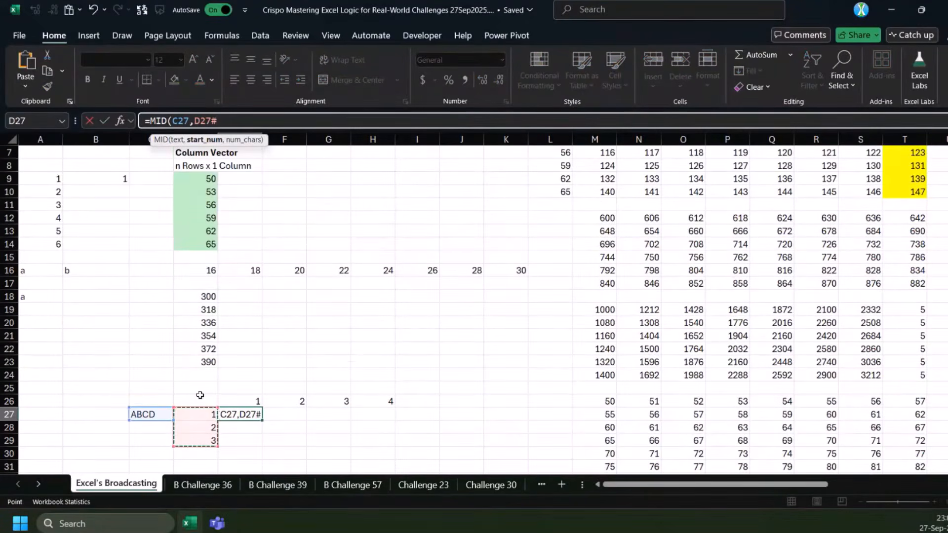
{"action": "type", "text": ",E26#)"}
{"action": "key", "text": "ctrl+Return"}
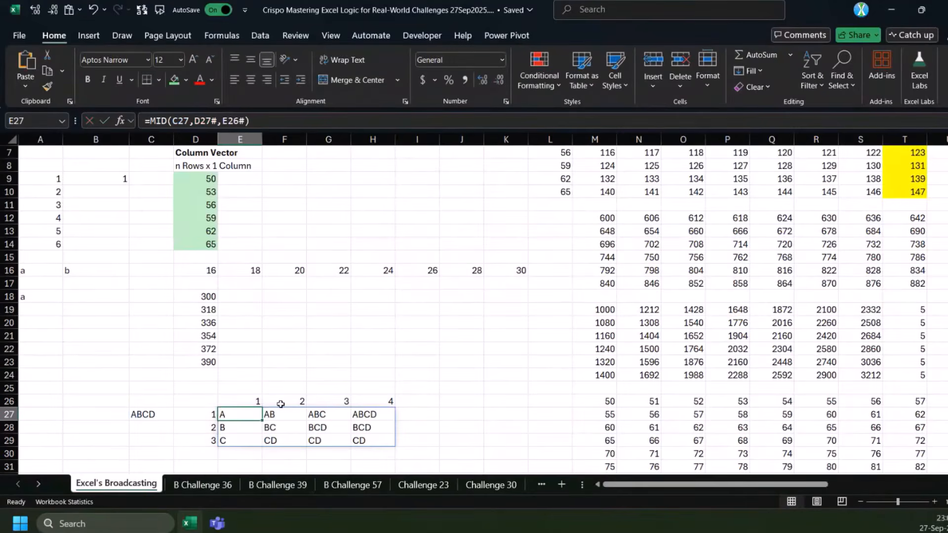
Inspect the MID results spilled from E27 and the ranges its formula refers to
{"action": "left_click_drag", "start_coordinate": [247, 428], "coordinate": [372, 438]}
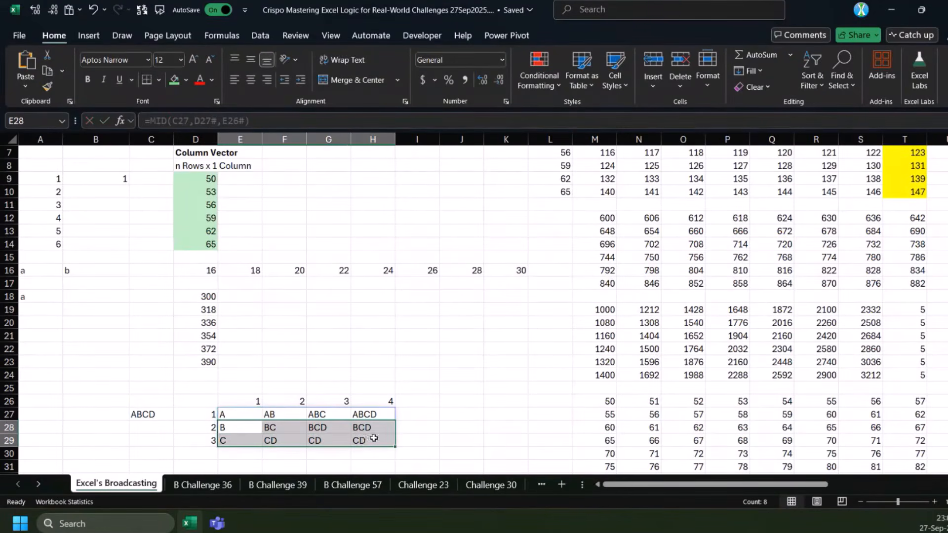
{"action": "left_click", "coordinate": [239, 415]}
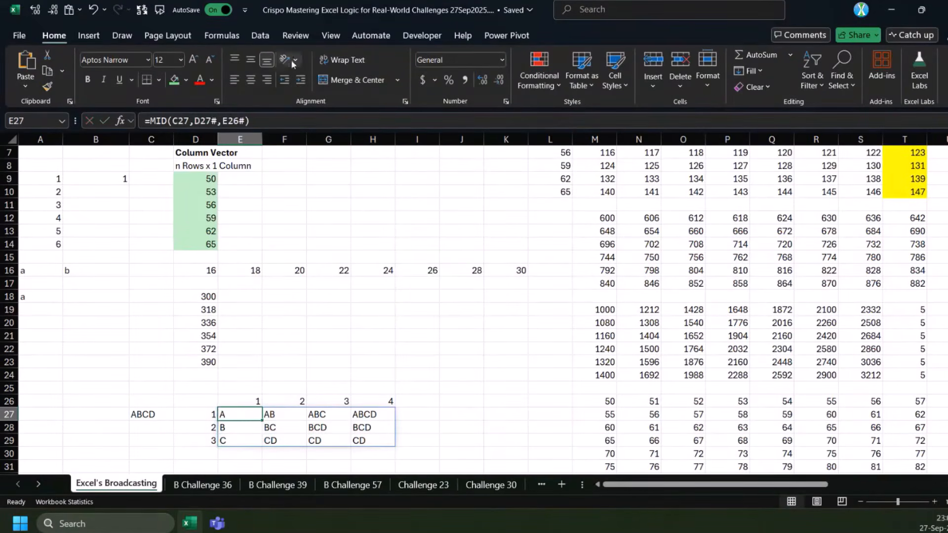
{"action": "left_click", "coordinate": [270, 115]}
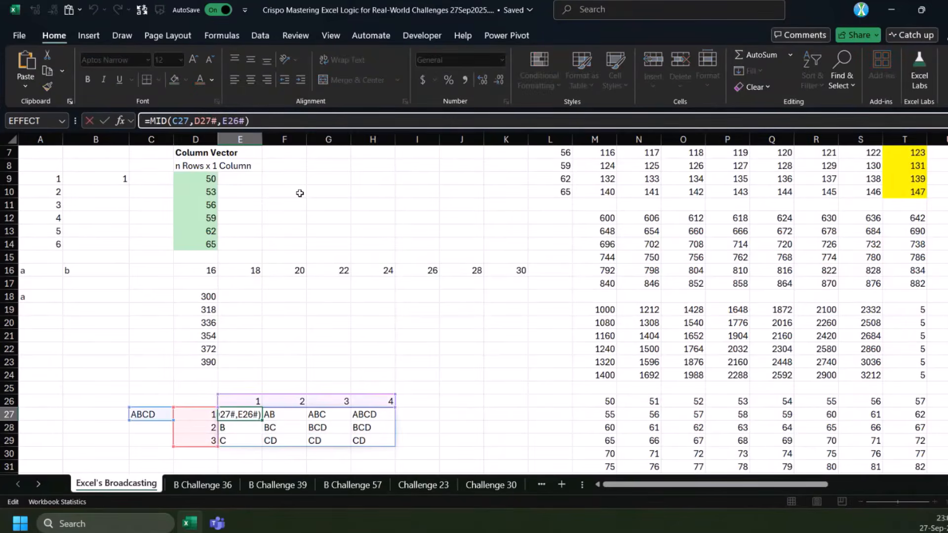
{"action": "scroll", "coordinate": [300, 193], "scroll_direction": "down", "scroll_amount": 3}
{"action": "key", "text": "Escape"}
{"action": "scroll", "coordinate": [347, 324], "scroll_direction": "up", "scroll_amount": 2}
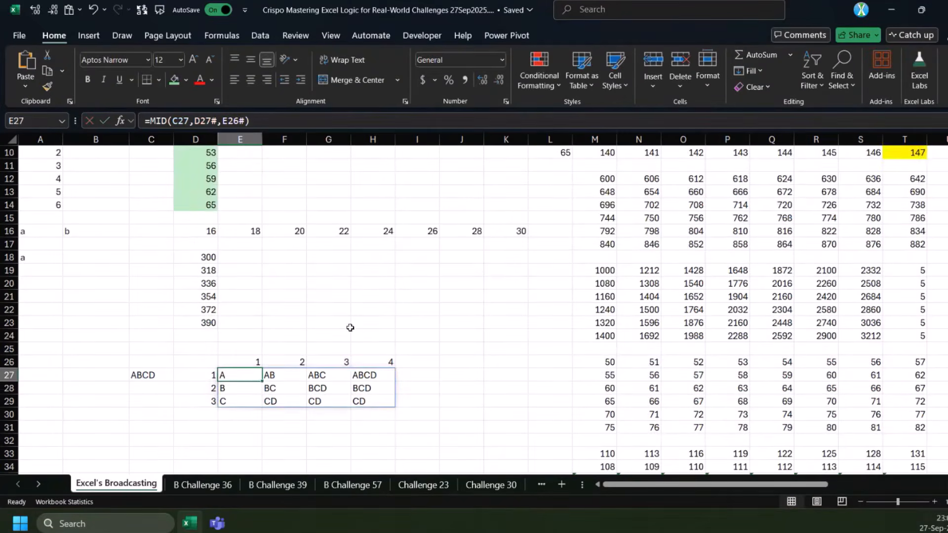
Enter =SUM(D60:D68) in D71 below the number column under the logical-function examples
{"action": "scroll", "coordinate": [350, 327], "scroll_direction": "down", "scroll_amount": 12}
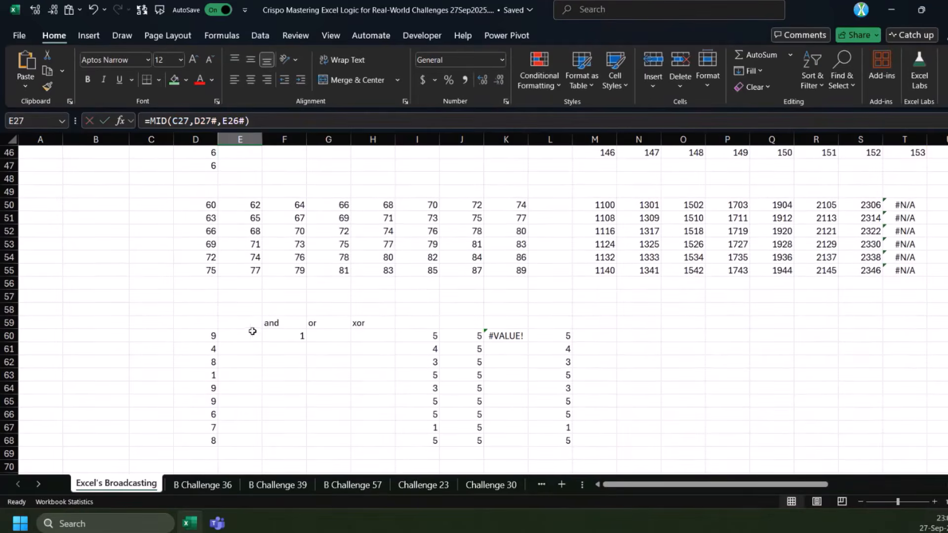
{"action": "scroll", "coordinate": [281, 339], "scroll_direction": "up", "scroll_amount": 4}
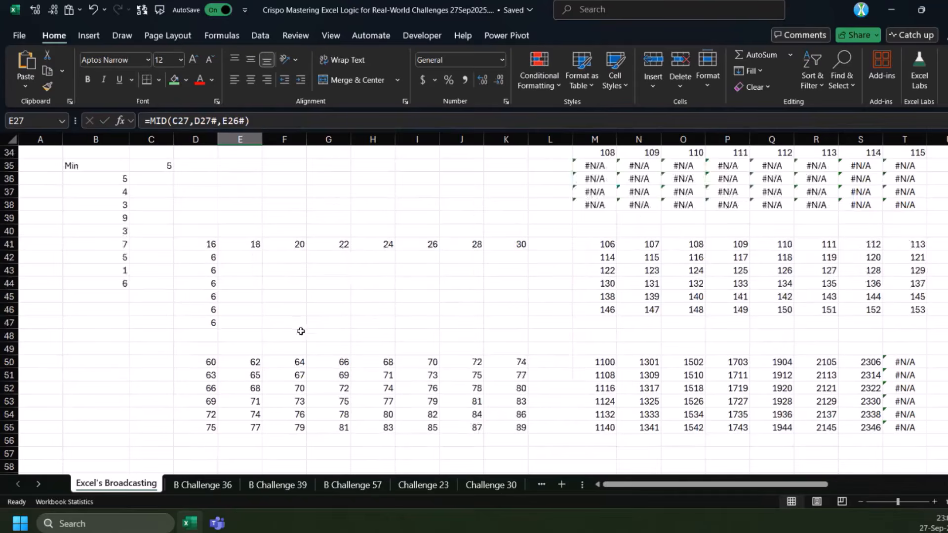
{"action": "scroll", "coordinate": [300, 330], "scroll_direction": "down", "scroll_amount": 3}
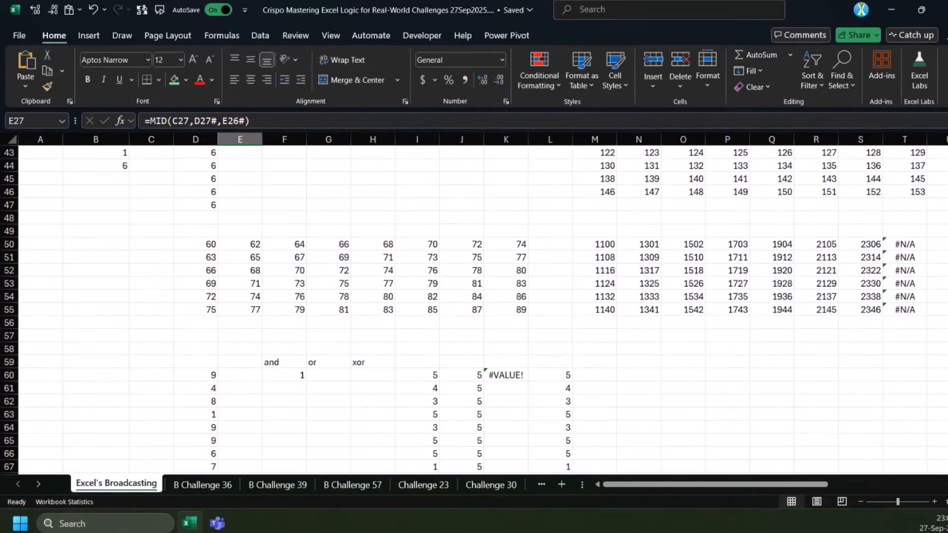
{"action": "scroll", "coordinate": [222, 329], "scroll_direction": "down", "scroll_amount": 2}
{"action": "scroll", "coordinate": [333, 331], "scroll_direction": "up", "scroll_amount": 3}
{"action": "scroll", "coordinate": [225, 334], "scroll_direction": "up", "scroll_amount": 5}
{"action": "scroll", "coordinate": [226, 334], "scroll_direction": "down", "scroll_amount": 8}
{"action": "left_click", "coordinate": [213, 436]}
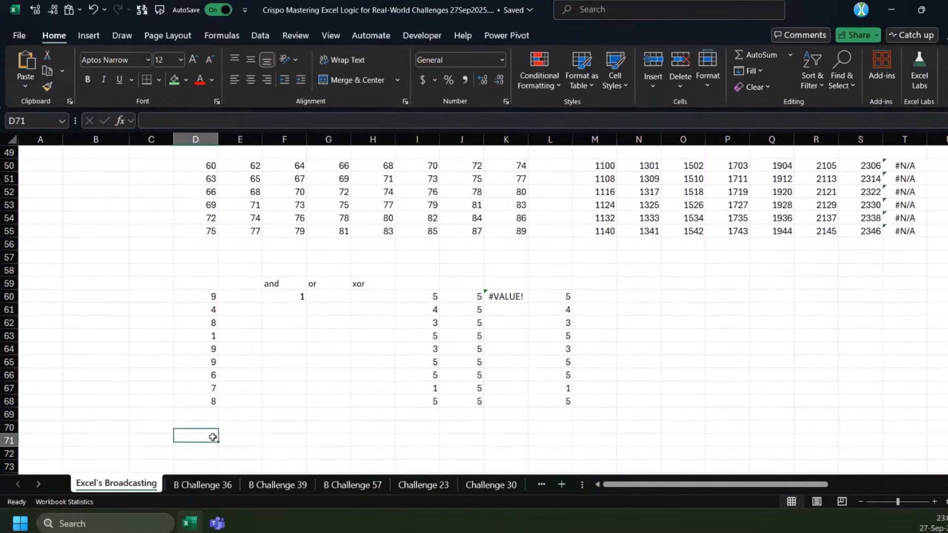
{"action": "type", "text": "-"}
{"action": "key", "text": "BackSpace"}
{"action": "type", "text": "=su"}
{"action": "key", "text": "Tab"}
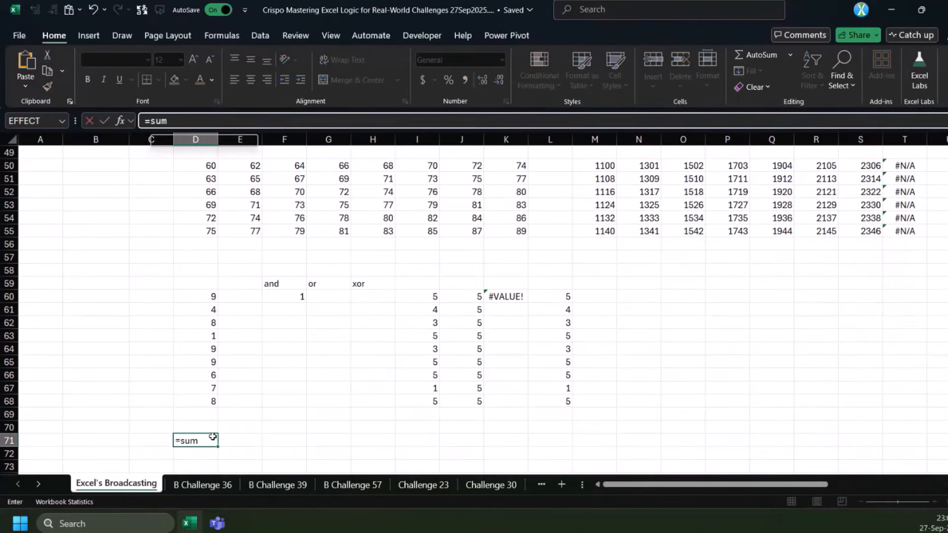
{"action": "key", "text": "Up"}
{"action": "key", "text": "Up"}
{"action": "key", "text": "Up"}
{"action": "key", "text": "ctrl+shift+Up"}
{"action": "key", "text": "ctrl+Return"}
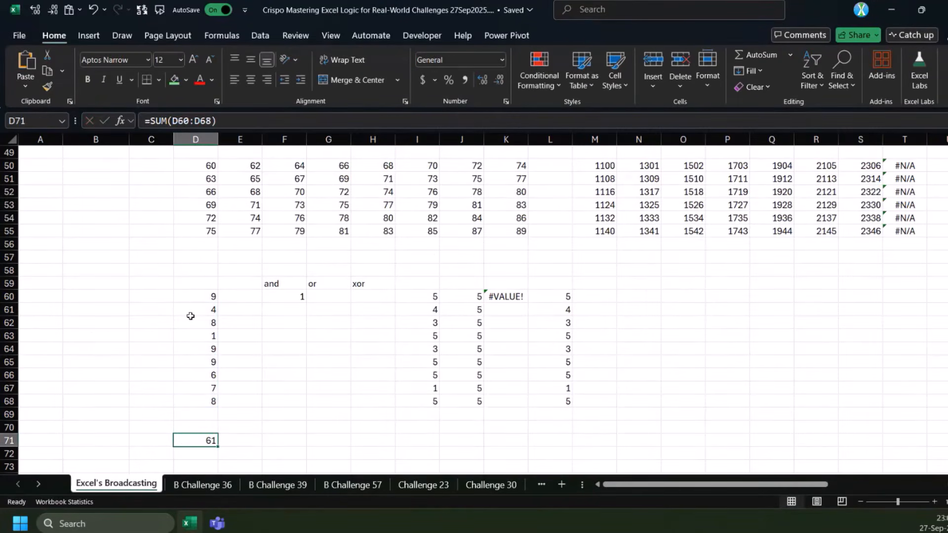
Enter the scalar 5 in E60 beside the first number of the column
{"action": "left_click", "coordinate": [246, 300]}
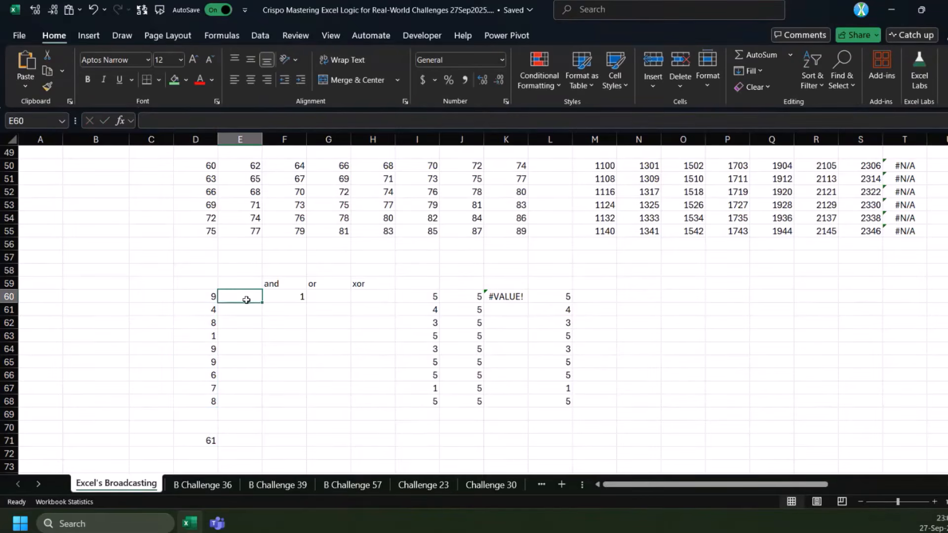
{"action": "type", "text": "5"}
{"action": "key", "text": "ctrl+Return"}
Add E60 as a second argument to the sum in D71, making it =SUM(D60:D68,E60)
{"action": "left_click_drag", "start_coordinate": [211, 291], "coordinate": [209, 409]}
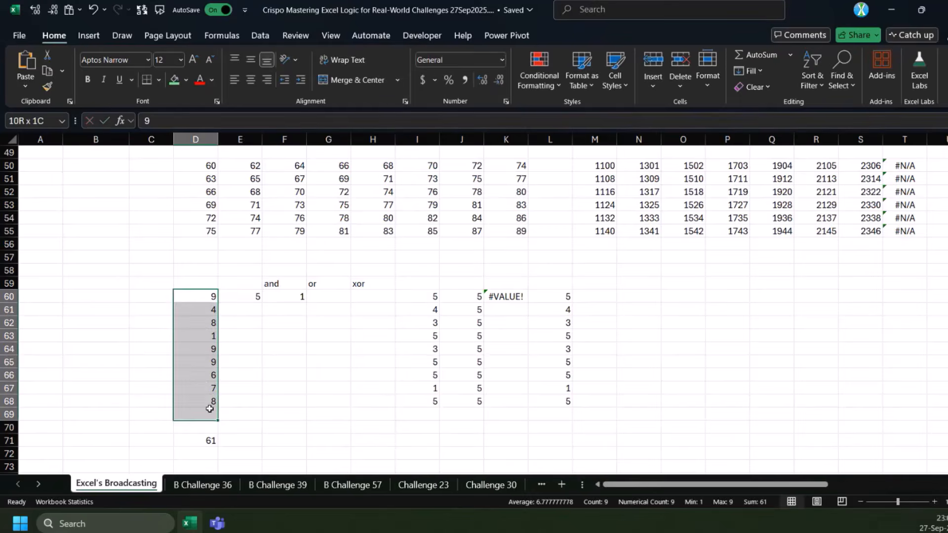
{"action": "scroll", "coordinate": [210, 409], "scroll_direction": "down", "scroll_amount": 2}
{"action": "left_click", "coordinate": [209, 362]}
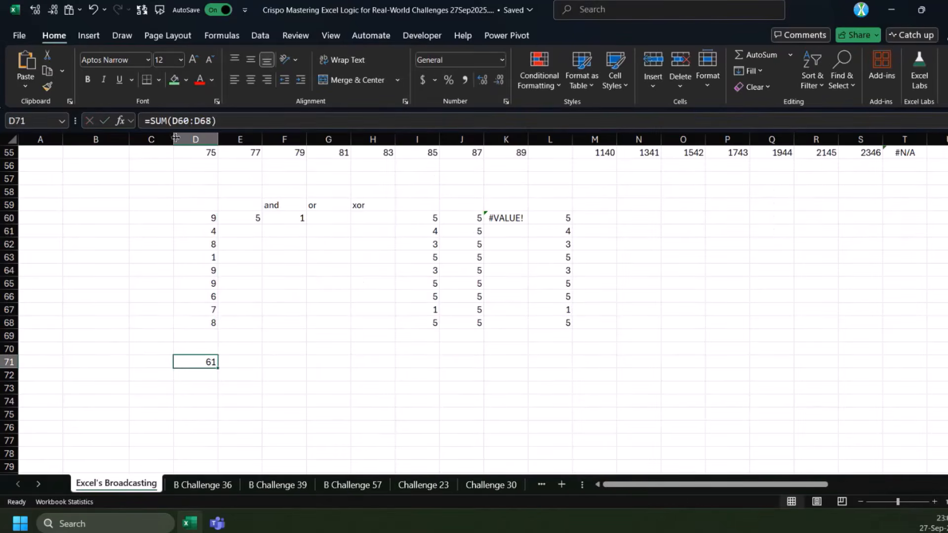
{"action": "left_click", "coordinate": [214, 121]}
{"action": "type", "text": ","}
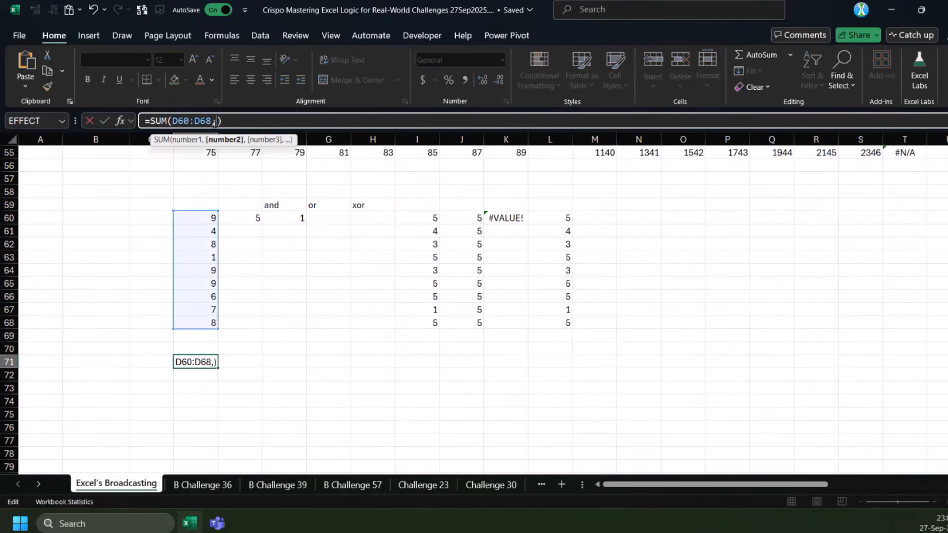
{"action": "left_click", "coordinate": [243, 231]}
{"action": "left_click", "coordinate": [246, 218]}
{"action": "key", "text": "ctrl+Return"}
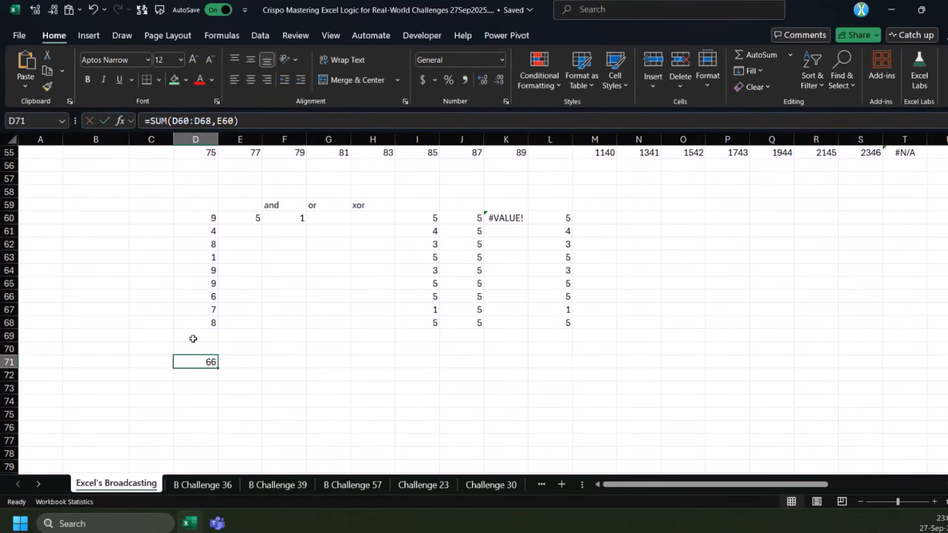
Enter =D60:D68+E60 in D73 to add the scalar to each number in the column
{"action": "left_click", "coordinate": [200, 387]}
{"action": "type", "text": "="}
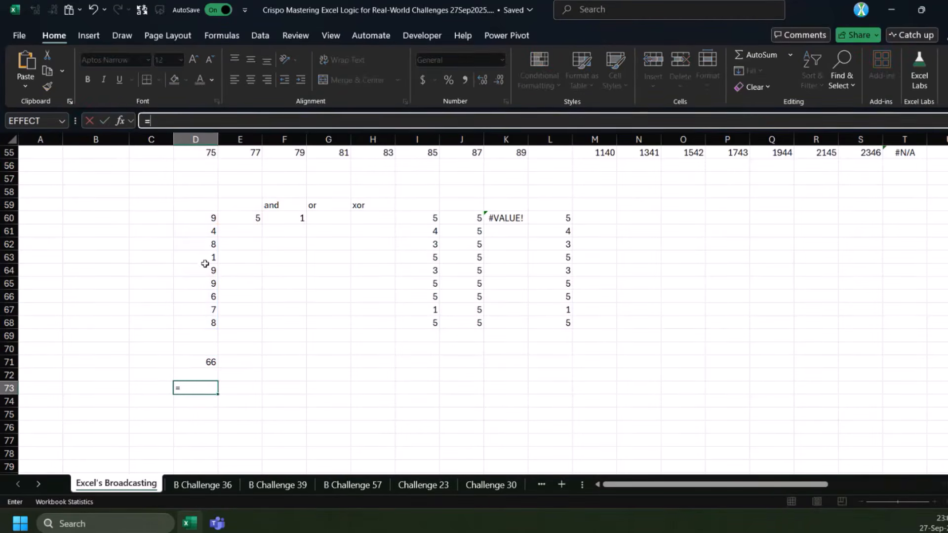
{"action": "left_click_drag", "start_coordinate": [206, 216], "coordinate": [197, 322]}
{"action": "type", "text": "+"}
{"action": "left_click", "coordinate": [245, 218]}
{"action": "key", "text": "ctrl+Return"}
{"action": "scroll", "coordinate": [227, 271], "scroll_direction": "down", "scroll_amount": 3}
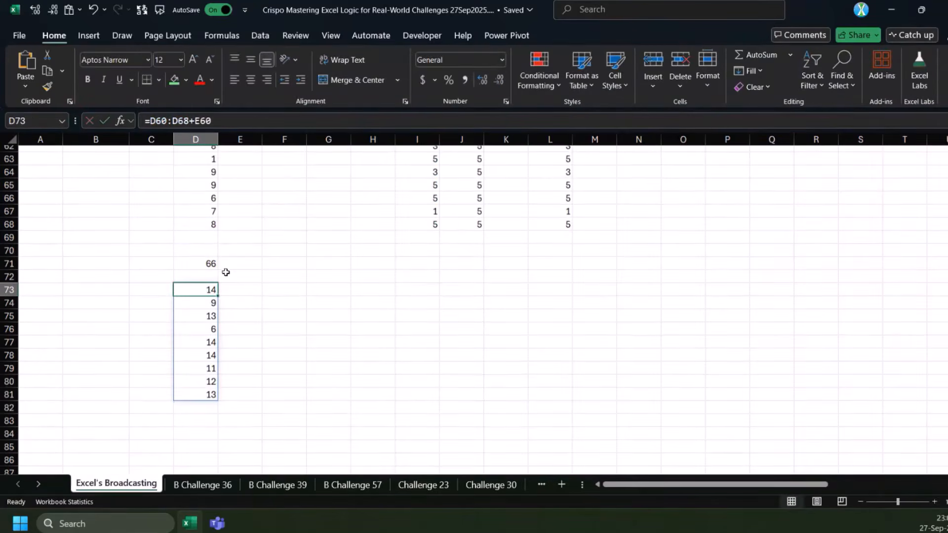
Compare the array addition in D73 with its source column and the scalar in E60
{"action": "scroll", "coordinate": [238, 431], "scroll_direction": "up", "scroll_amount": 4}
{"action": "scroll", "coordinate": [233, 335], "scroll_direction": "down", "scroll_amount": 2}
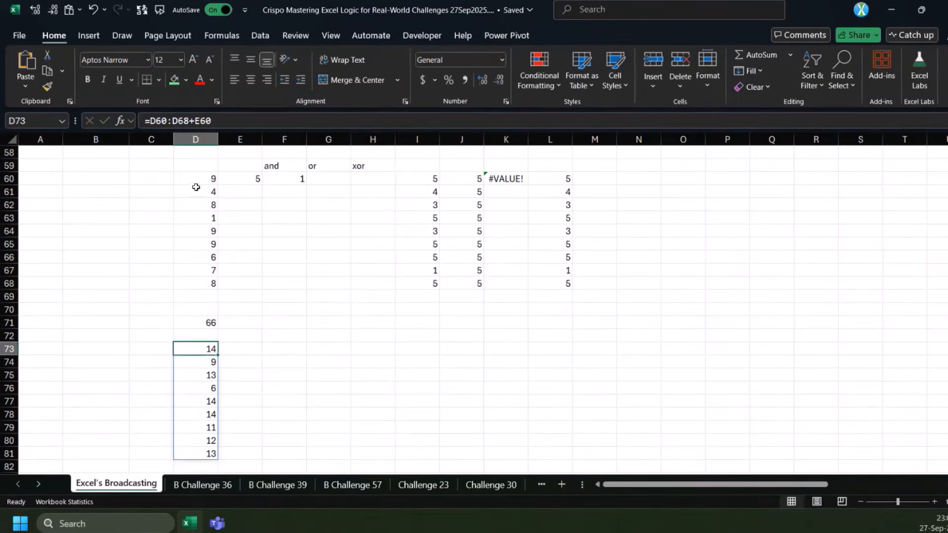
{"action": "mouse_move", "coordinate": [249, 180]}
{"action": "left_mouse_down"}
{"action": "mouse_move", "coordinate": [247, 258]}
{"action": "mouse_move", "coordinate": [237, 180]}
{"action": "left_mouse_up"}
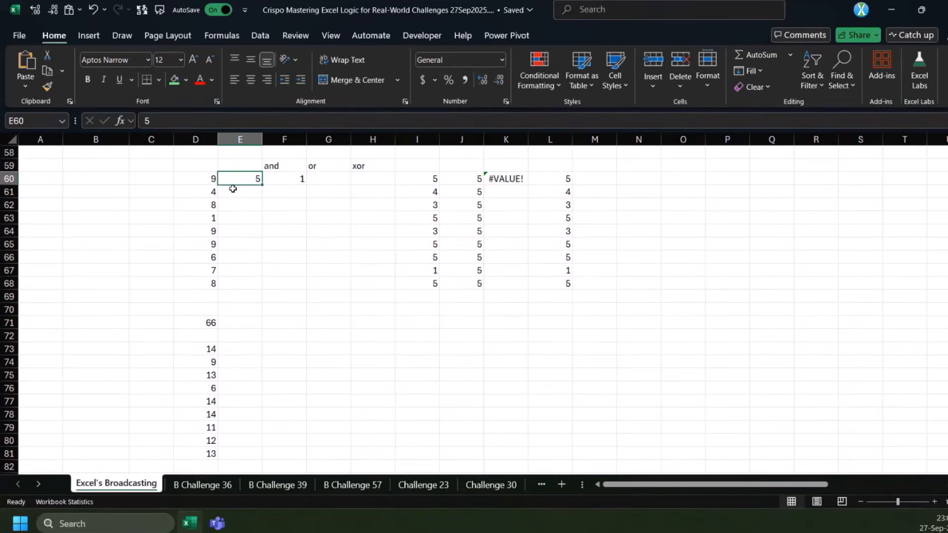
{"action": "left_click", "coordinate": [205, 352]}
{"action": "left_click", "coordinate": [151, 122]}
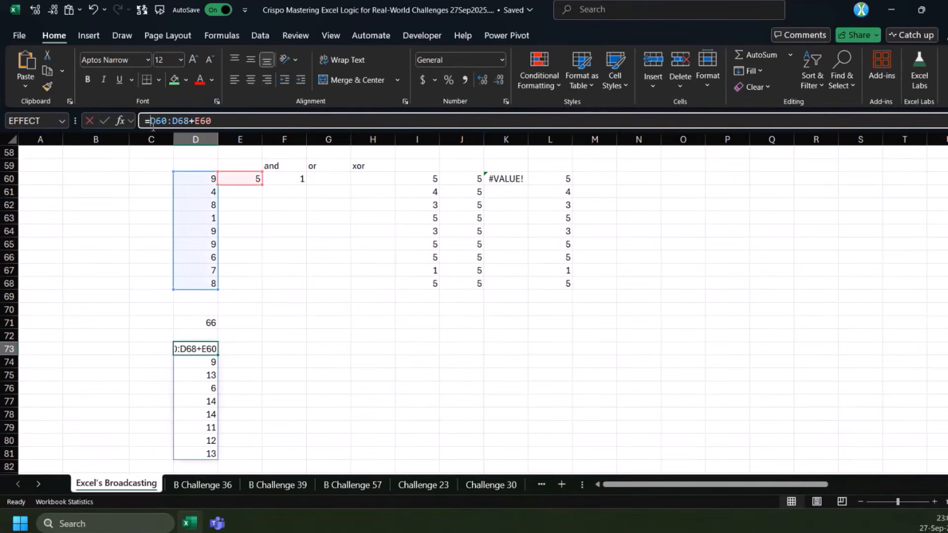
{"action": "key", "text": "Escape"}
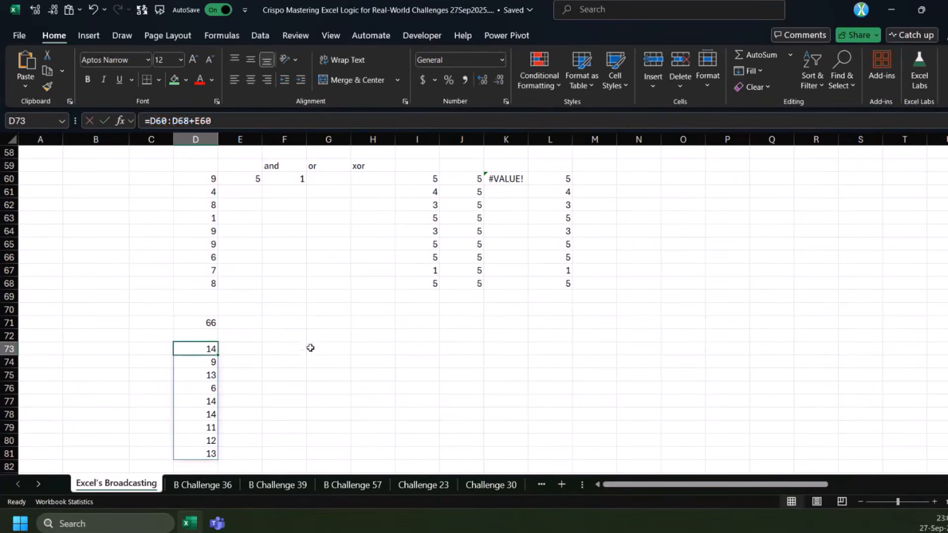
Enter =MAP(D60:D68,LAMBDA(n,SUM(n,5))) in F73, accepting the suggested parenthesis correction, and return to D73
{"action": "left_click", "coordinate": [281, 347]}
{"action": "type", "text": "=map"}
{"action": "key", "text": "Tab"}
{"action": "left_click_drag", "start_coordinate": [193, 180], "coordinate": [213, 288]}
{"action": "type", "text": ",lam"}
{"action": "key", "text": "Tab"}
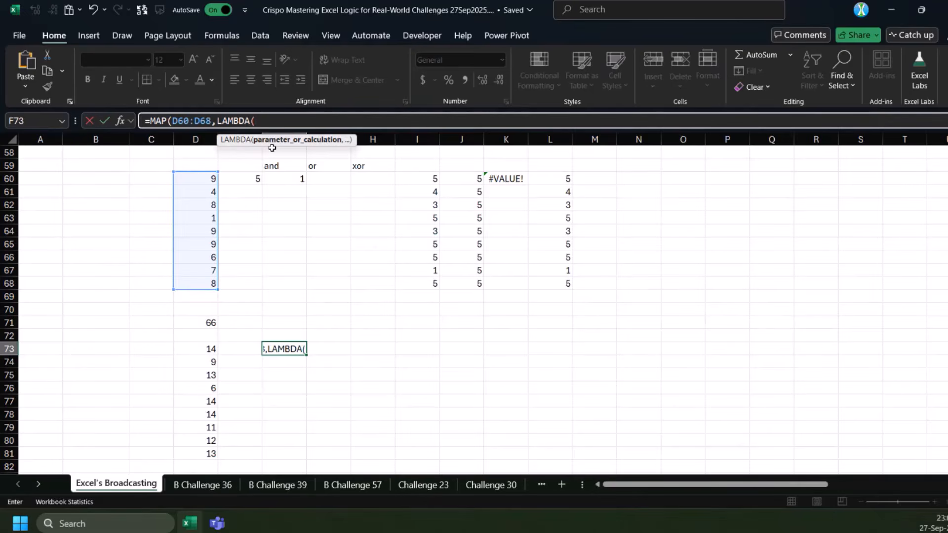
{"action": "type", "text": "n,"}
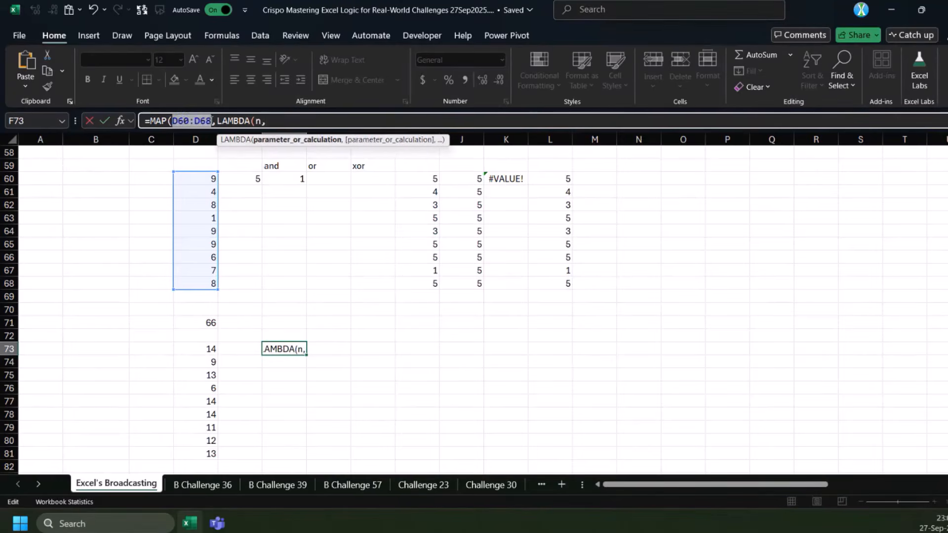
{"action": "left_click", "coordinate": [286, 119]}
{"action": "type", "text": "SUM("}
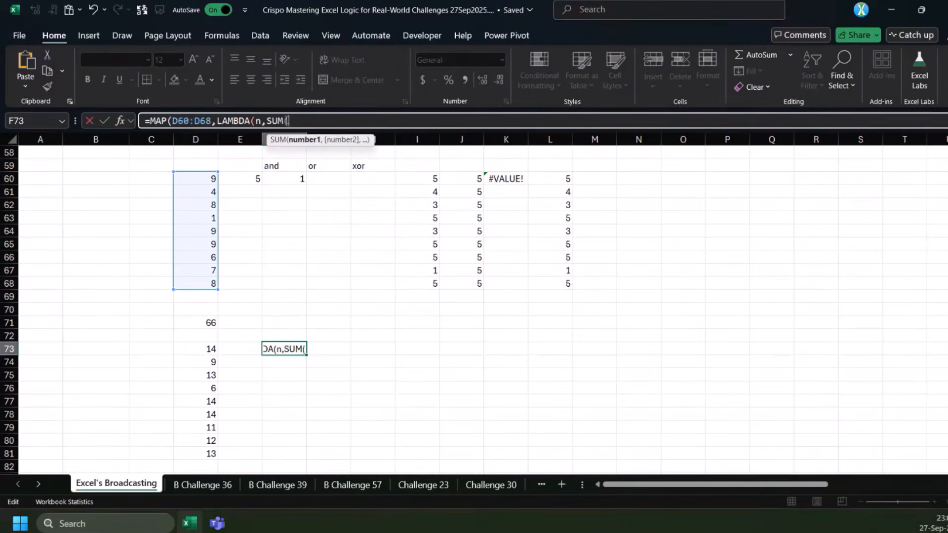
{"action": "type", "text": "n,5)"}
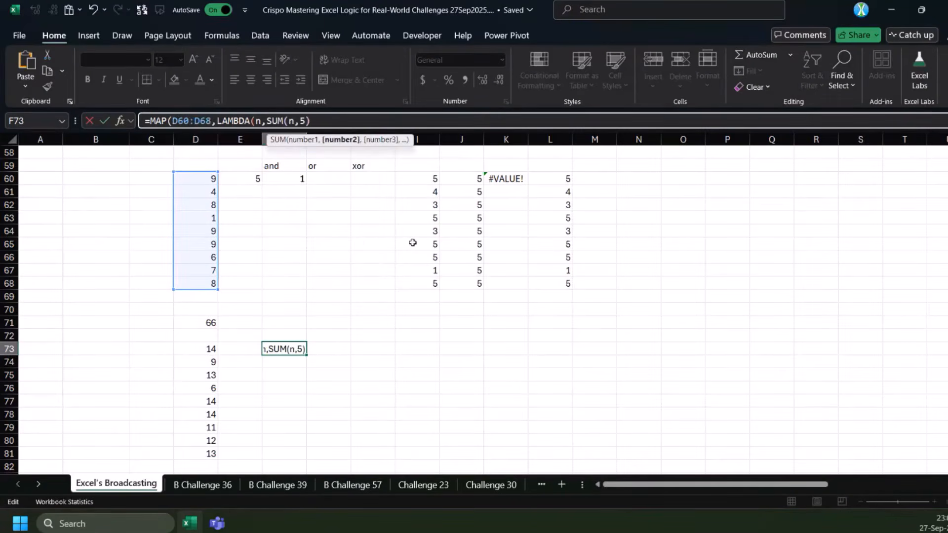
{"action": "type", "text": ")"}
{"action": "key", "text": "Return"}
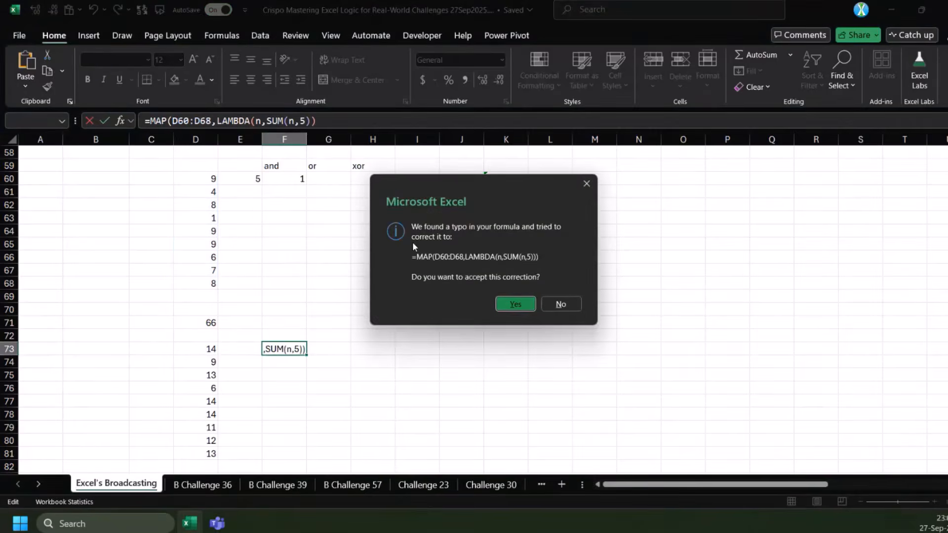
{"action": "key", "text": "Return"}
{"action": "left_click", "coordinate": [210, 348]}
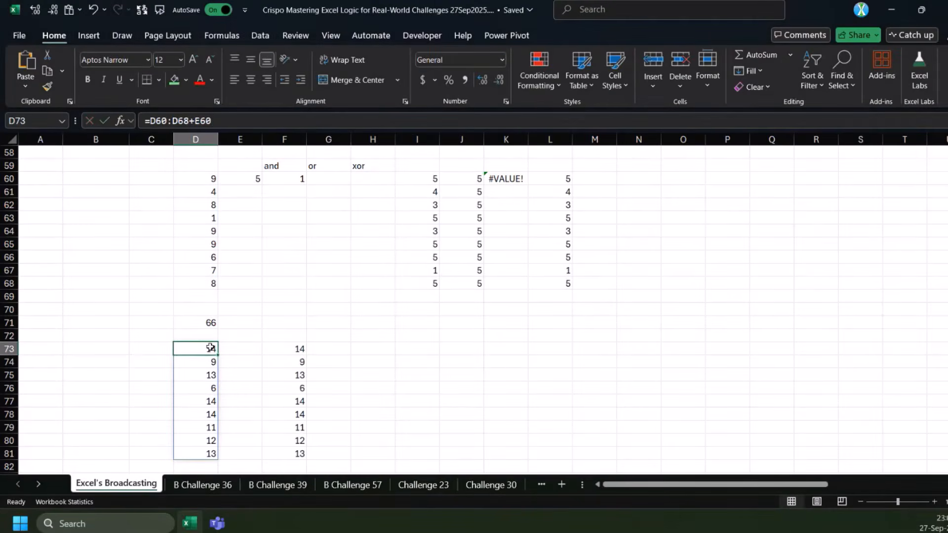
Insert 5 as the second array argument of the MAP formula in F73, before the LAMBDA
{"action": "double_click", "coordinate": [210, 348]}
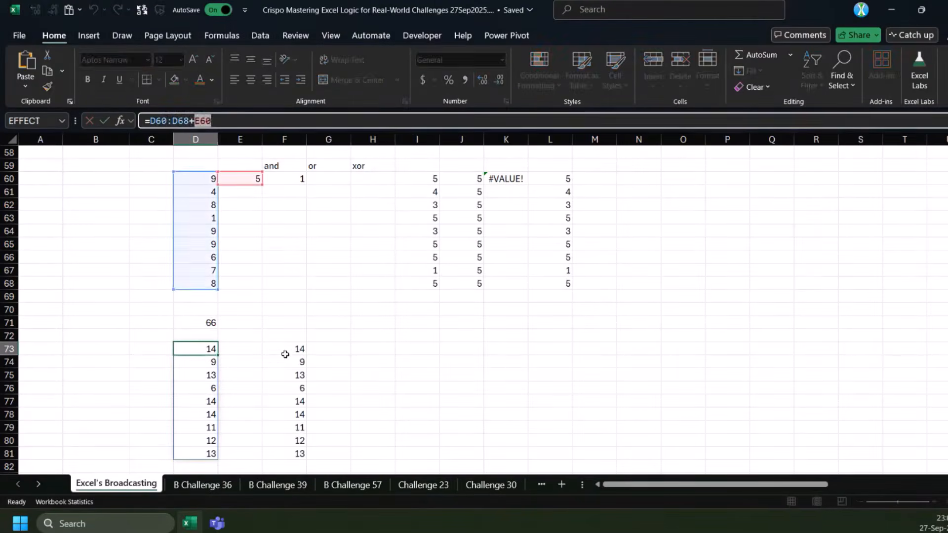
{"action": "left_click", "coordinate": [288, 349]}
{"action": "double_click", "coordinate": [288, 349]}
{"action": "left_click", "coordinate": [181, 140]}
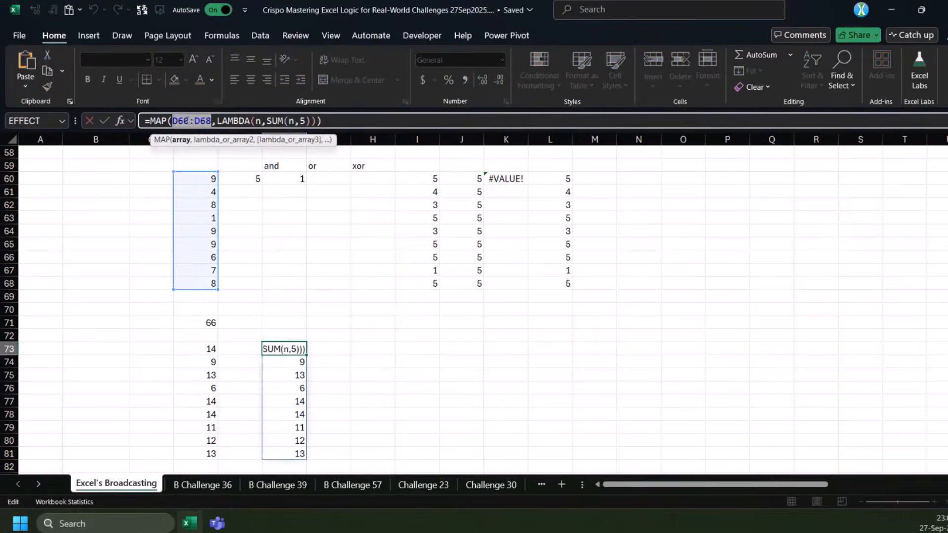
{"action": "left_click", "coordinate": [213, 140]}
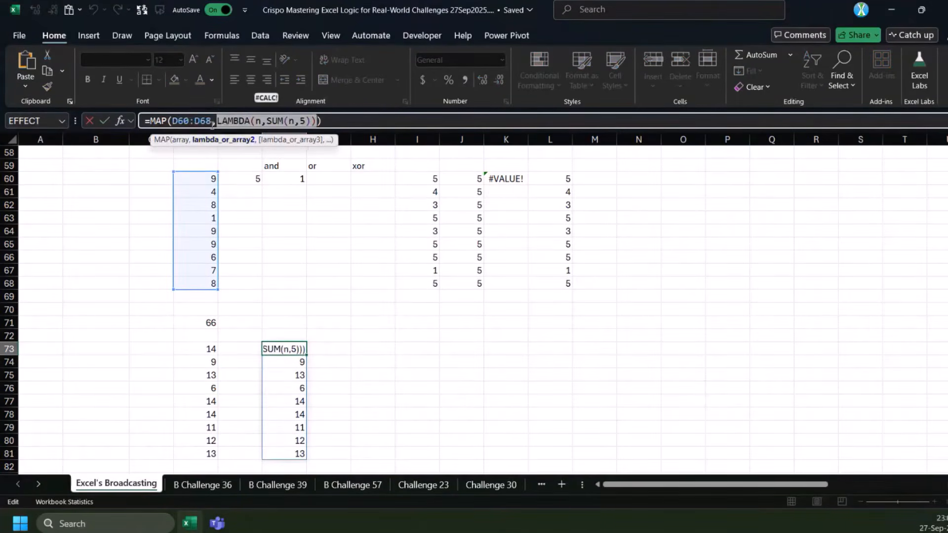
{"action": "left_click", "coordinate": [214, 122]}
{"action": "type", "text": "5"}
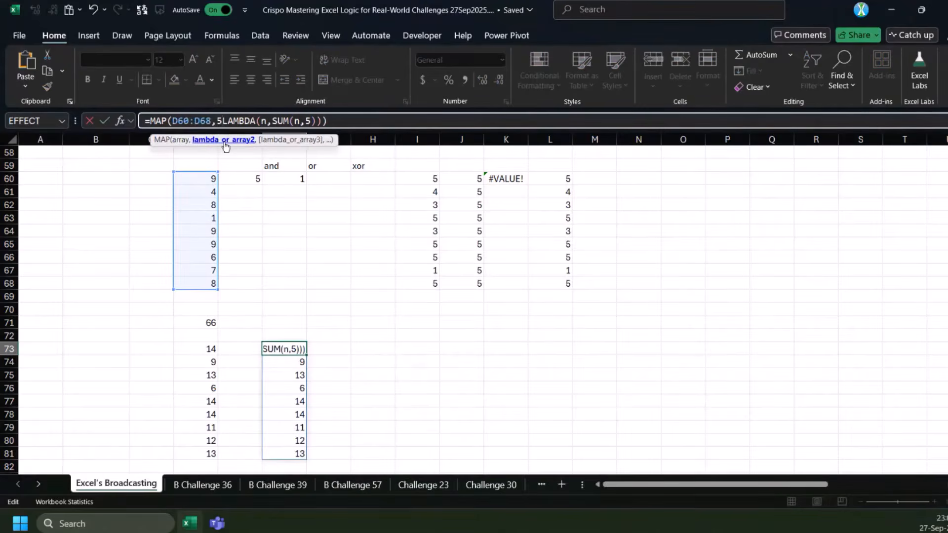
{"action": "type", "text": ","}
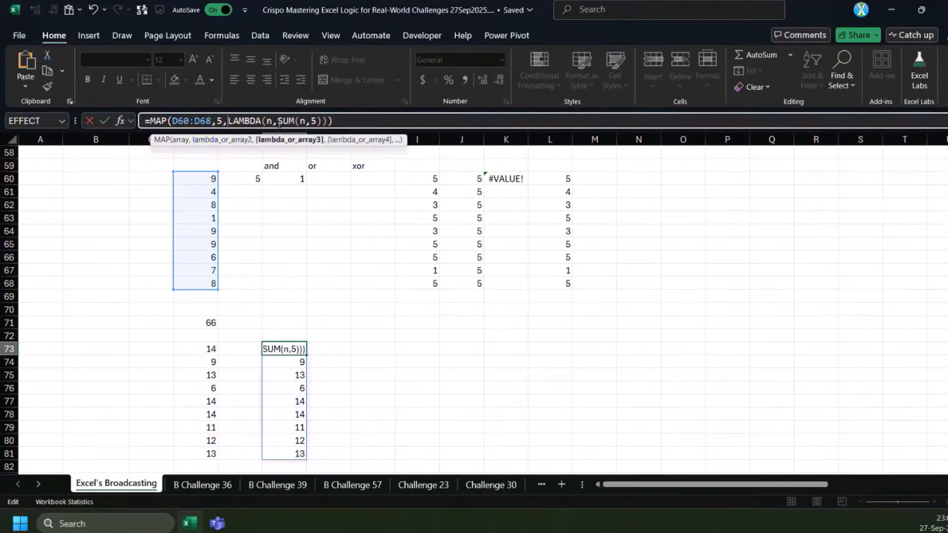
Add parameter m to the LAMBDA in F73 and sum n with m, giving =MAP(D60:D68,5,LAMBDA(n,m,SUM(n,m)))
{"action": "left_click", "coordinate": [276, 122]}
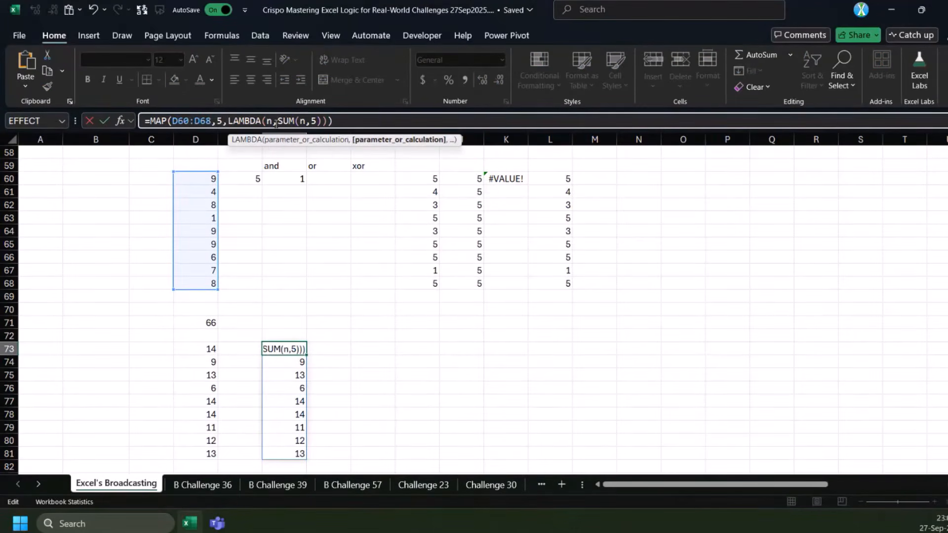
{"action": "type", "text": "m,"}
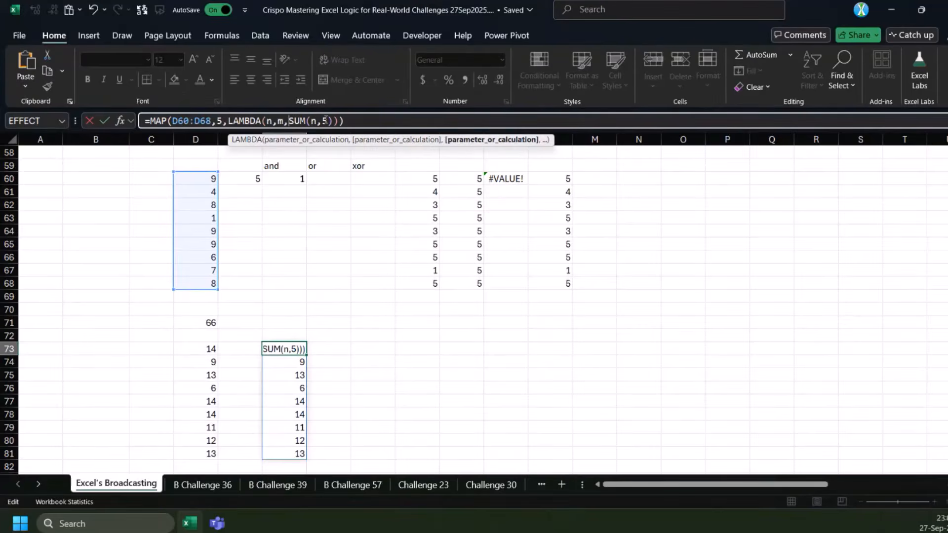
{"action": "left_click", "coordinate": [330, 120]}
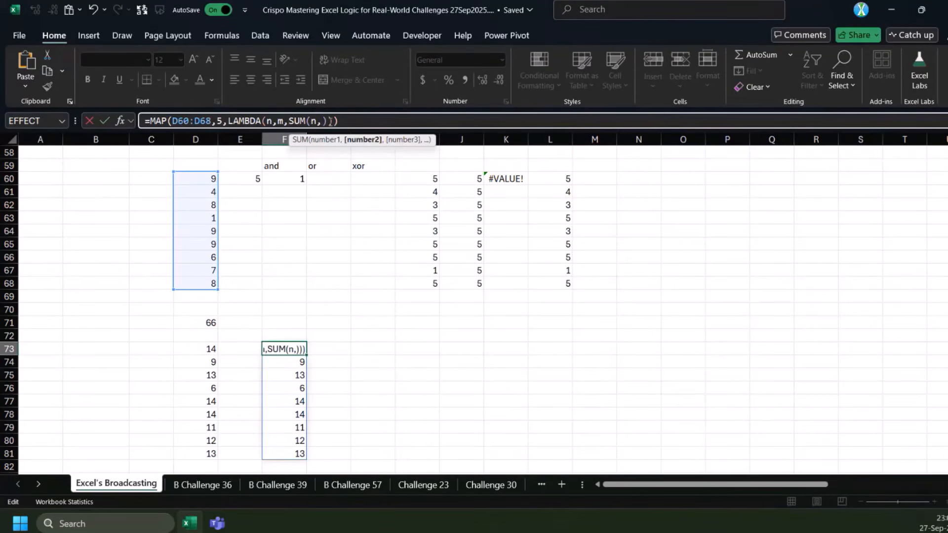
{"action": "type", "text": "m"}
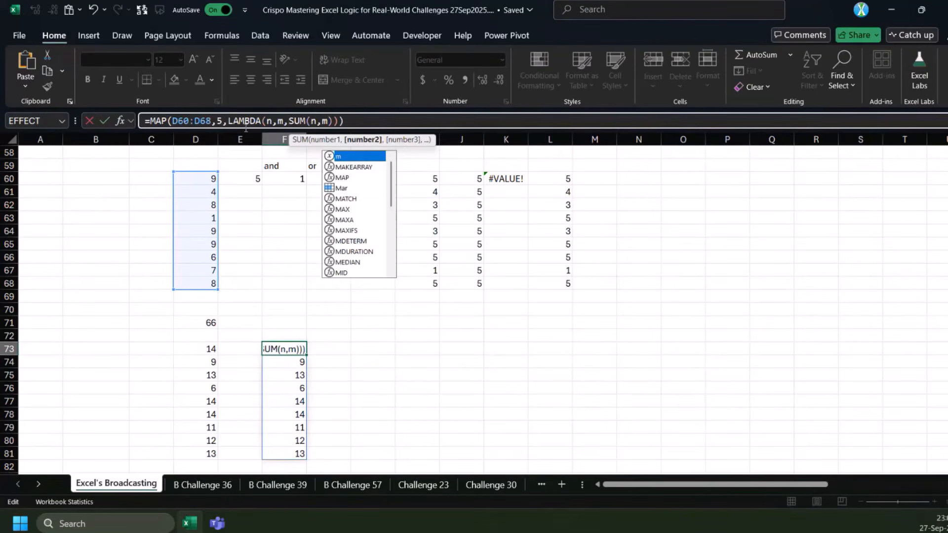
{"action": "left_click", "coordinate": [223, 119]}
{"action": "double_click", "coordinate": [223, 120]}
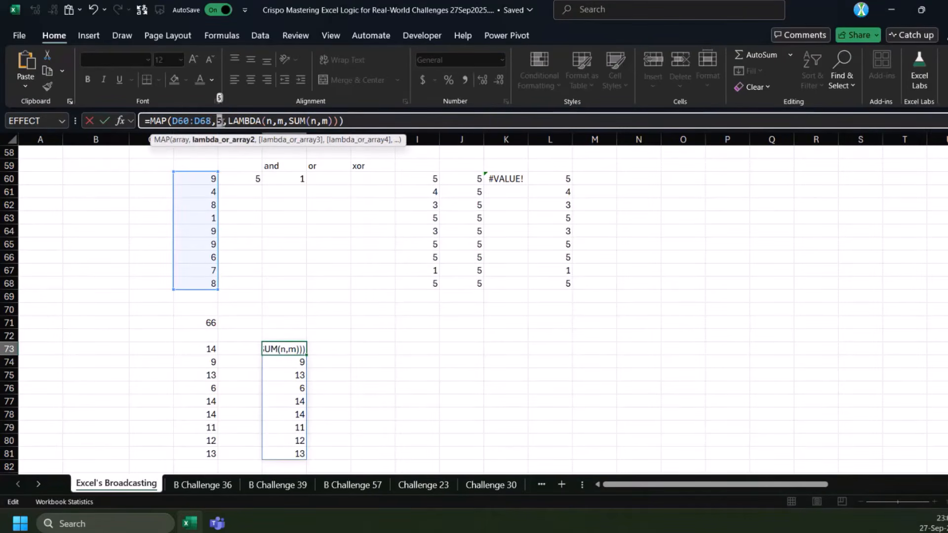
{"action": "double_click", "coordinate": [280, 121]}
{"action": "left_click", "coordinate": [351, 121]}
{"action": "key", "text": "ctrl+Return"}
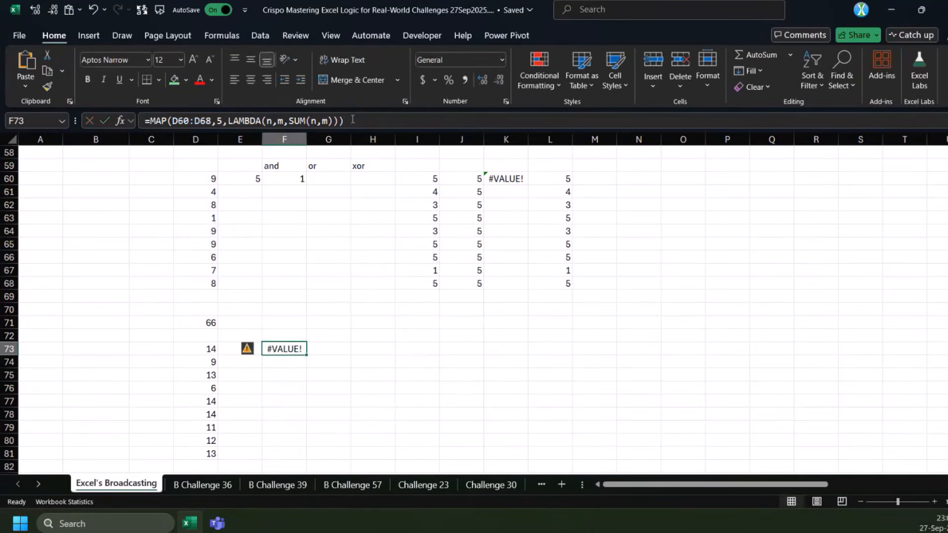
Examine the MAP formula in F73, comparing the size of the D60:D68 array with the scalar 5
{"action": "left_click", "coordinate": [194, 121]}
{"action": "double_click", "coordinate": [220, 120]}
{"action": "left_click", "coordinate": [222, 121]}
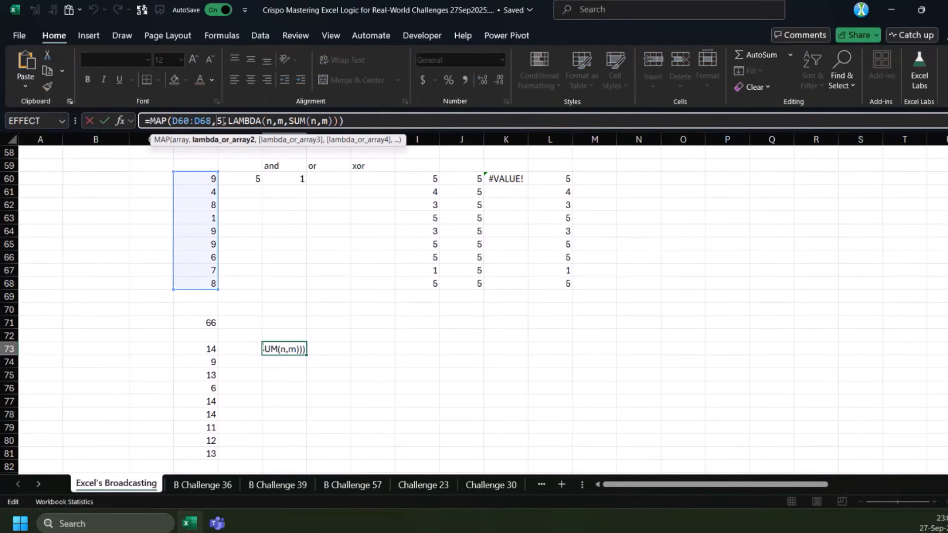
{"action": "double_click", "coordinate": [187, 120]}
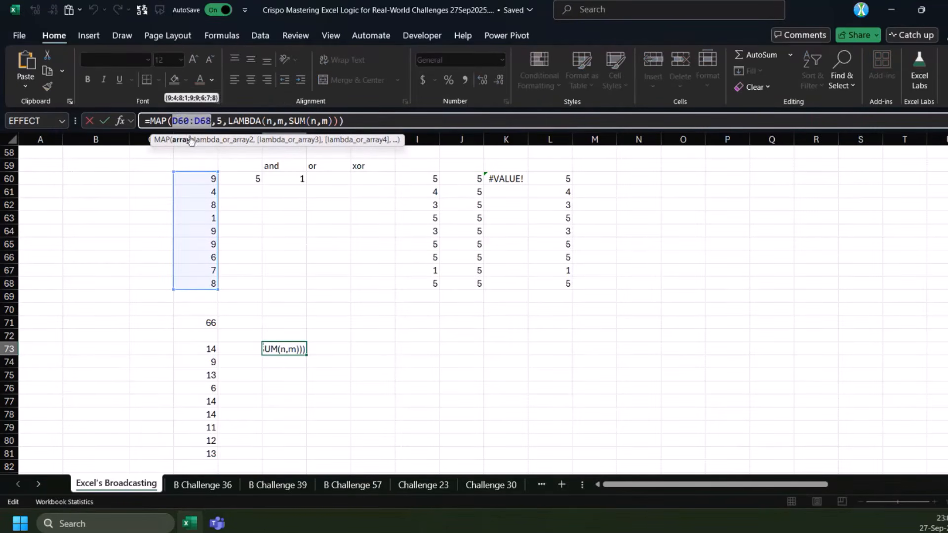
{"action": "left_click_drag", "start_coordinate": [193, 179], "coordinate": [194, 283]}
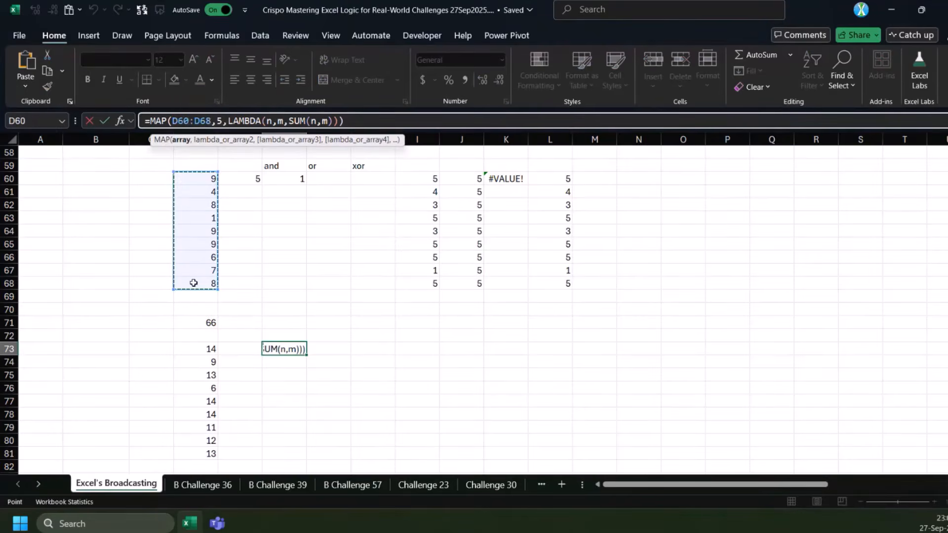
{"action": "double_click", "coordinate": [219, 121]}
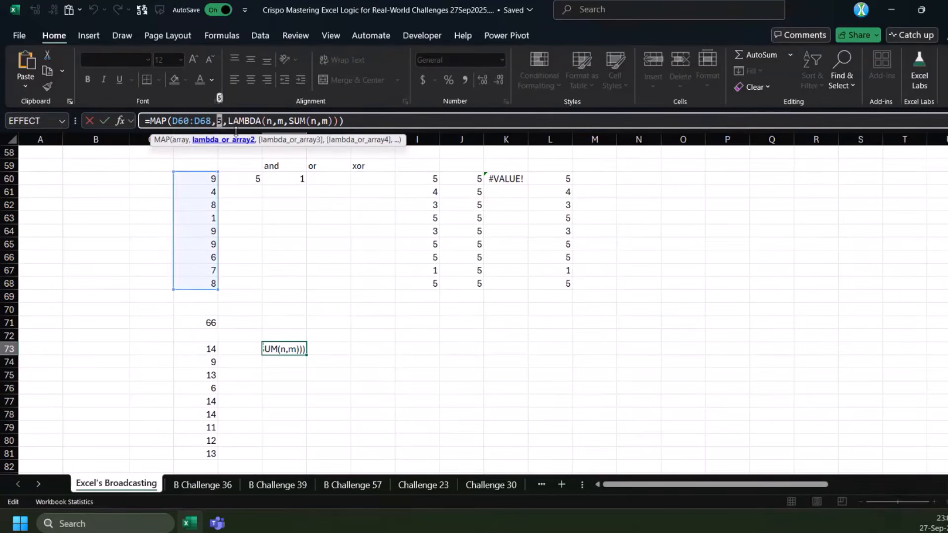
{"action": "key", "text": "ctrl+Return"}
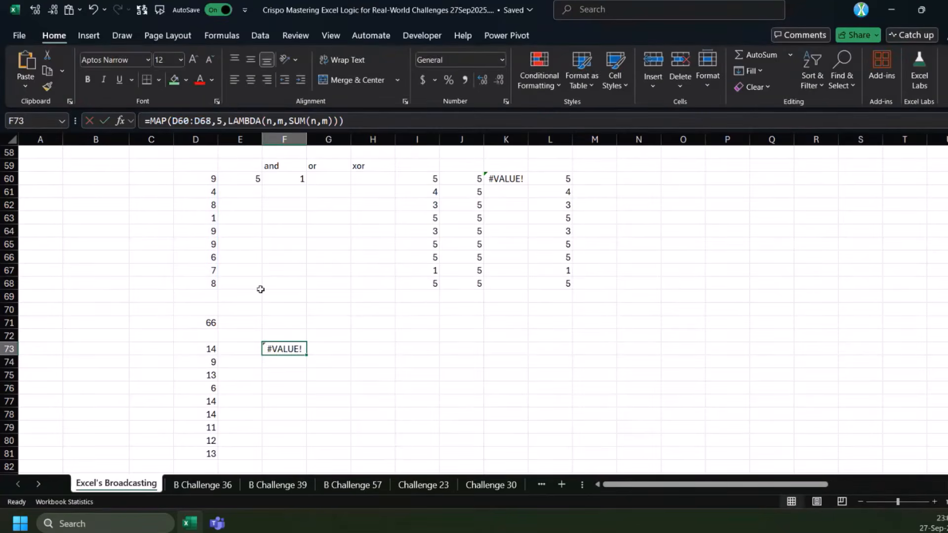
{"action": "double_click", "coordinate": [202, 120]}
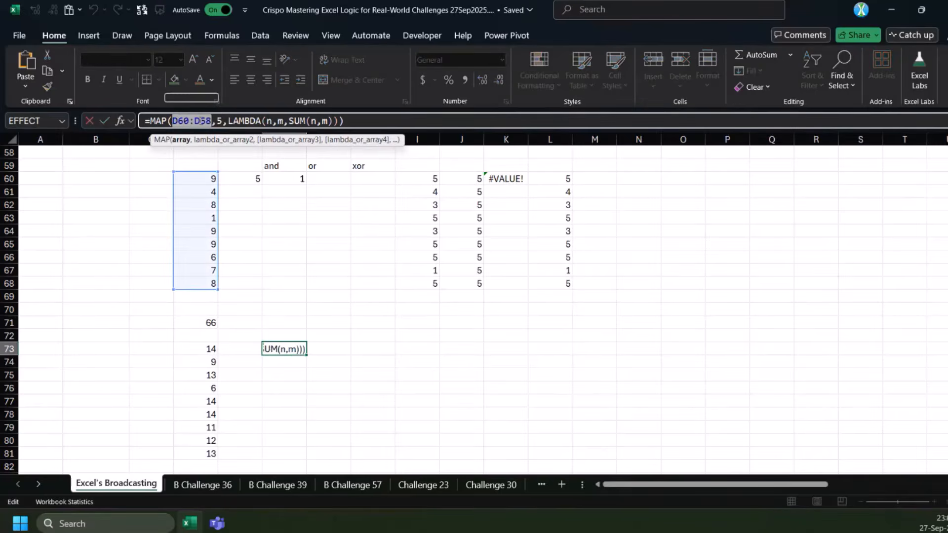
{"action": "key", "text": "ctrl+Return"}
{"action": "mouse_move", "coordinate": [283, 345]}
{"action": "left_mouse_down"}
{"action": "mouse_move", "coordinate": [330, 348]}
{"action": "mouse_move", "coordinate": [292, 341]}
{"action": "left_mouse_up"}
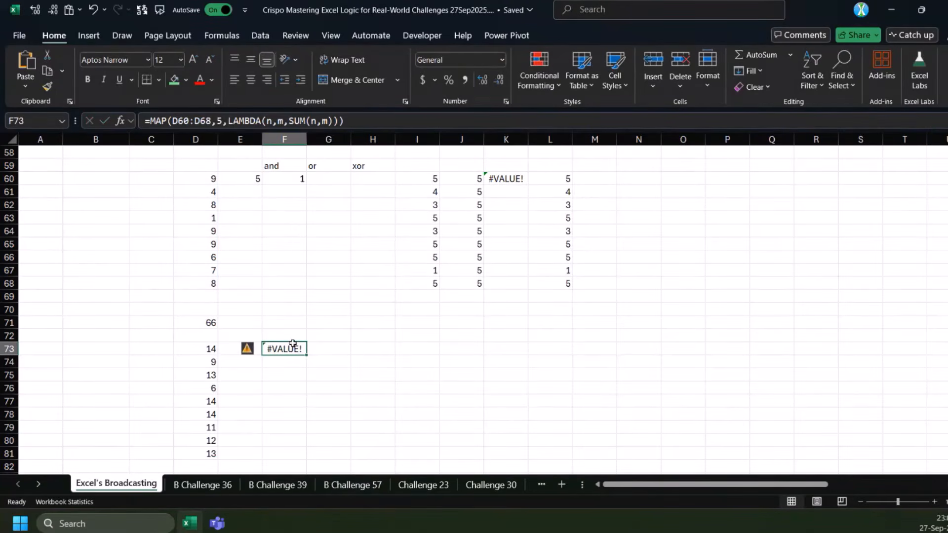
Enter =D73#*0+E60 in E73 to broadcast the scalar down the column, and check the spilled range
{"action": "left_click", "coordinate": [226, 347]}
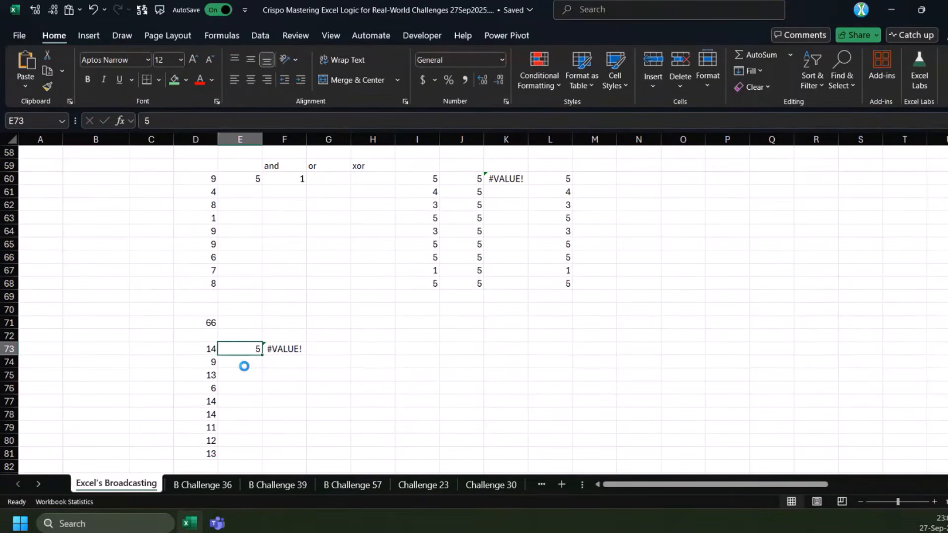
{"action": "type", "text": "="}
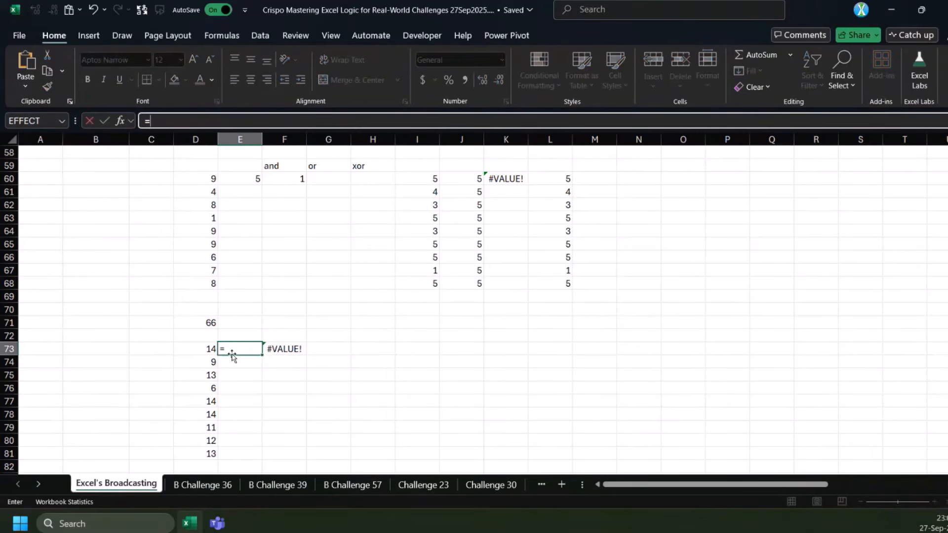
{"action": "left_click", "coordinate": [212, 348]}
{"action": "type", "text": "#*0"}
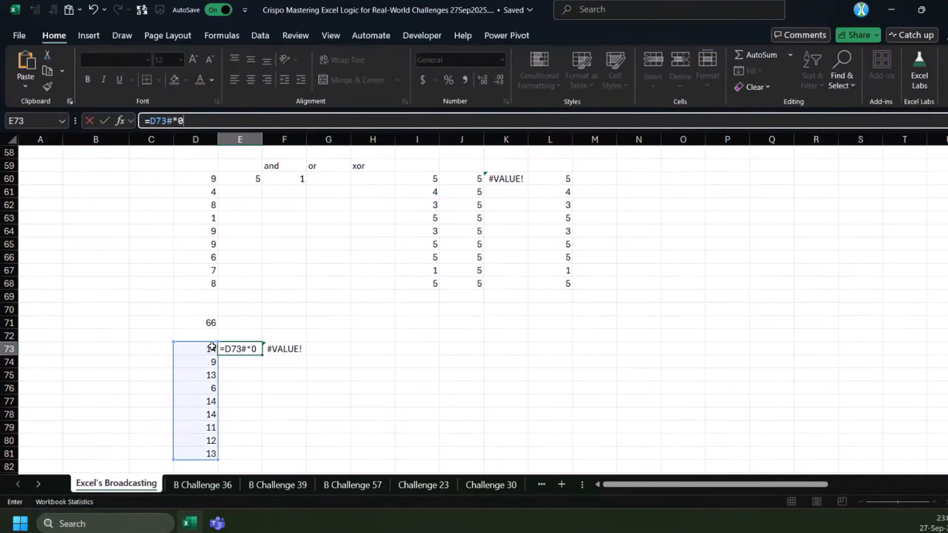
{"action": "type", "text": "+"}
{"action": "left_click", "coordinate": [241, 178]}
{"action": "key", "text": "Return"}
{"action": "left_click_drag", "start_coordinate": [232, 351], "coordinate": [243, 466]}
{"action": "left_click", "coordinate": [252, 178]}
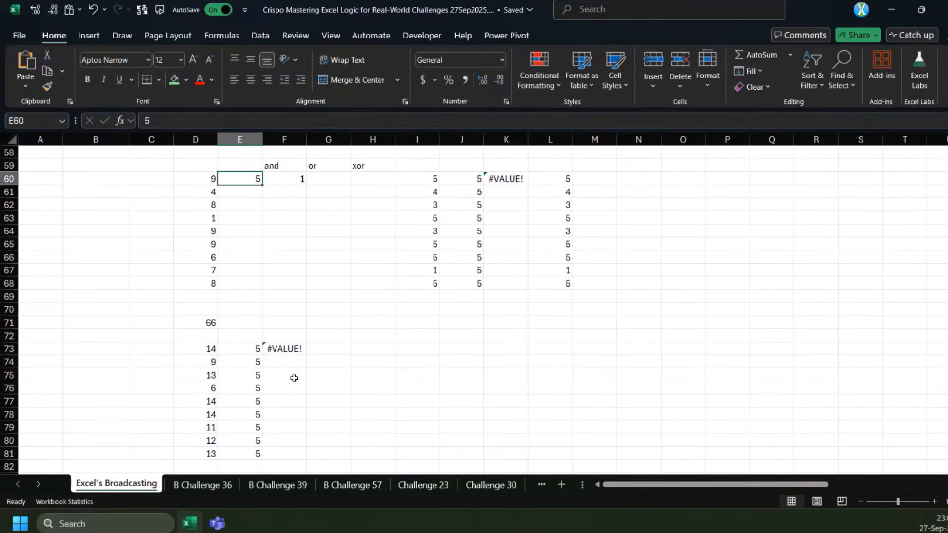
{"action": "left_click_drag", "start_coordinate": [250, 351], "coordinate": [241, 453]}
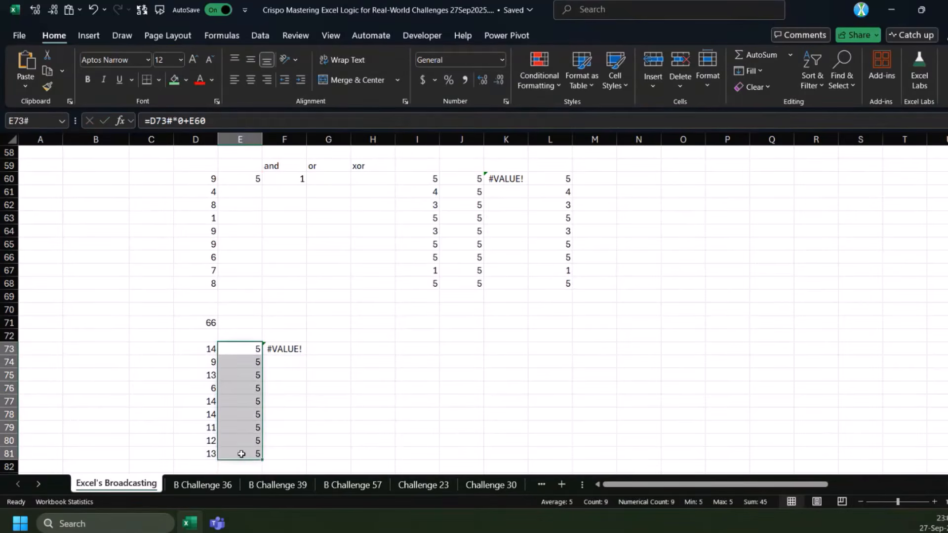
Rewrite the formula in E73 as =IF(D73#,E60) to repeat the scalar for each row
{"action": "left_click", "coordinate": [247, 350]}
{"action": "left_click_drag", "start_coordinate": [162, 120], "coordinate": [183, 120]}
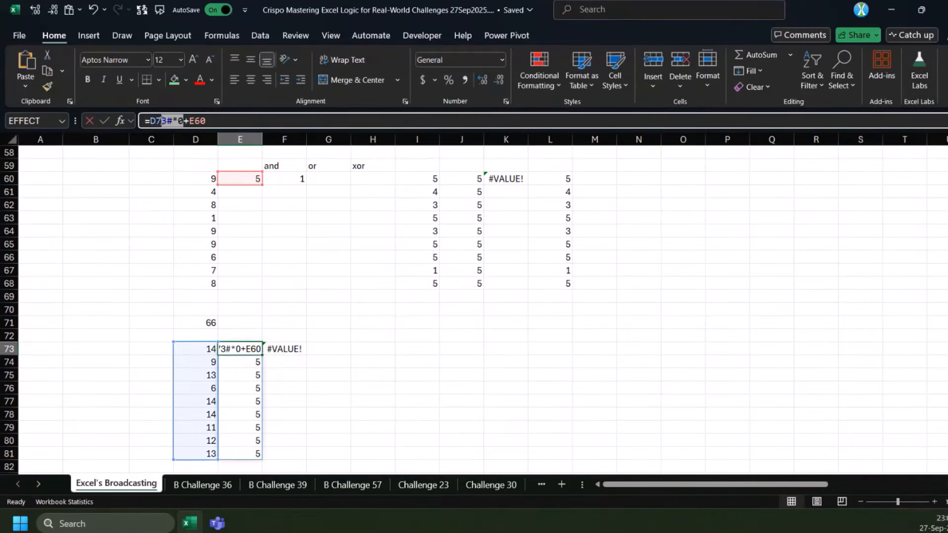
{"action": "key", "text": "BackSpace"}
{"action": "key", "text": "BackSpace"}
{"action": "key", "text": "BackSpace"}
{"action": "type", "text": "if"}
{"action": "key", "text": "Tab"}
{"action": "left_click", "coordinate": [208, 350]}
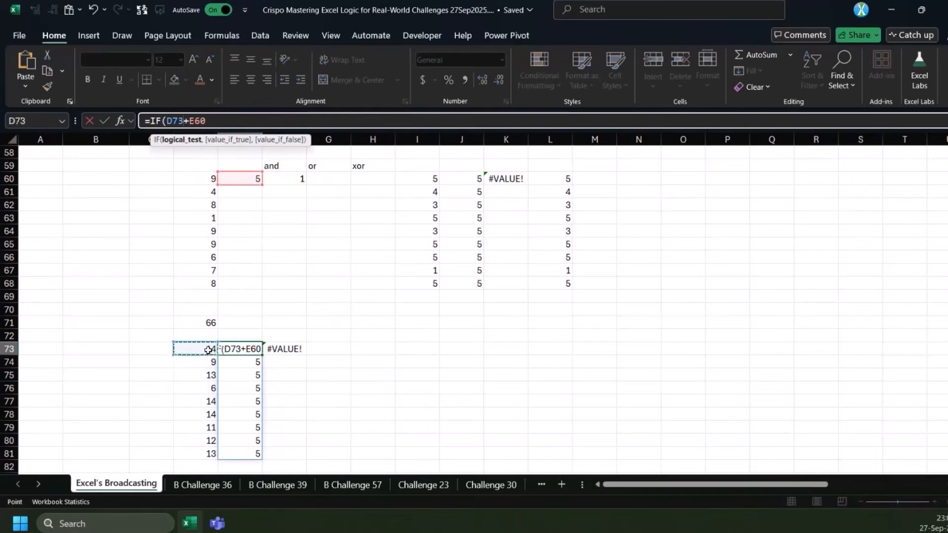
{"action": "key", "text": "Delete"}
{"action": "type", "text": ",E"}
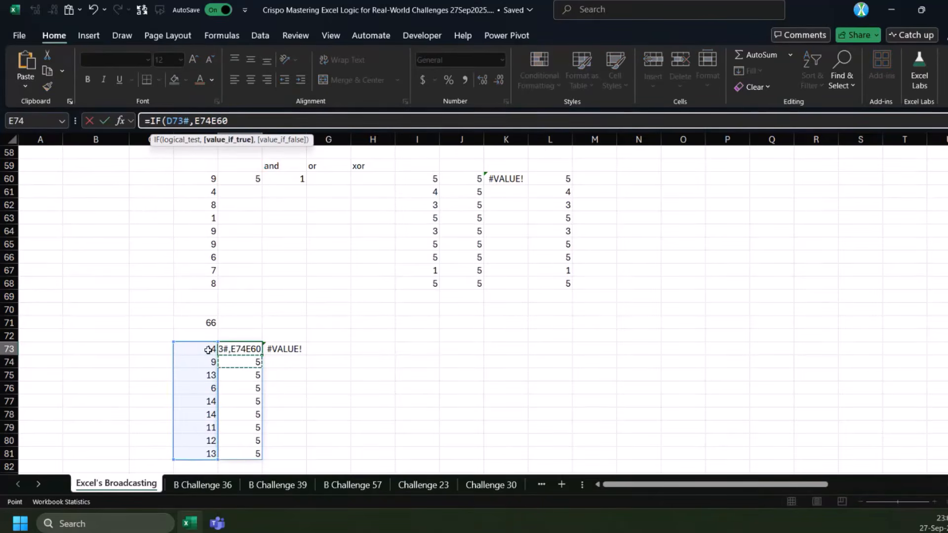
{"action": "key", "text": "BackSpace"}
{"action": "key", "text": "ctrl+Return"}
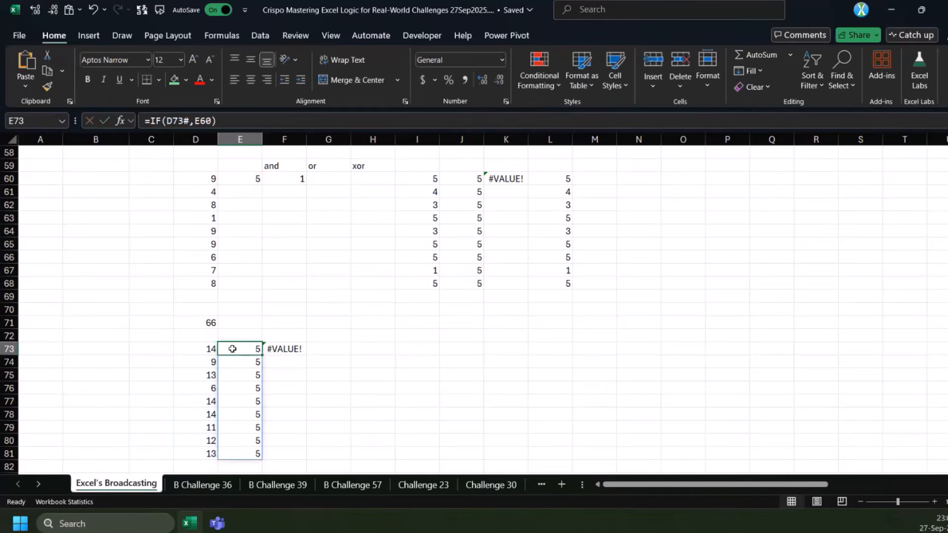
Copy IF(D73#,E60) from E73 and substitute it for the 5 in the MAP formula in F73
{"action": "left_click_drag", "start_coordinate": [232, 348], "coordinate": [244, 451]}
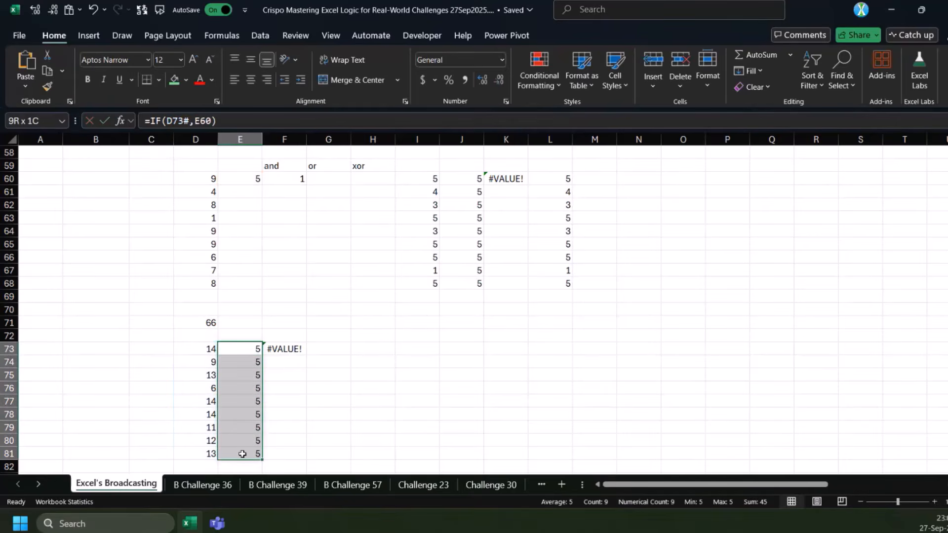
{"action": "left_click_drag", "start_coordinate": [151, 121], "coordinate": [219, 98]}
{"action": "key", "text": "Escape"}
{"action": "left_click", "coordinate": [279, 348]}
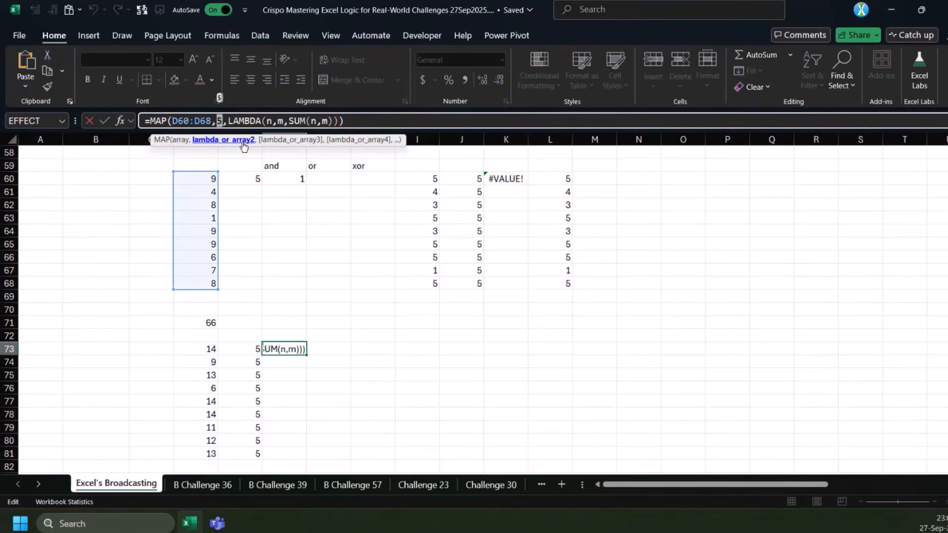
{"action": "key", "text": "Escape"}
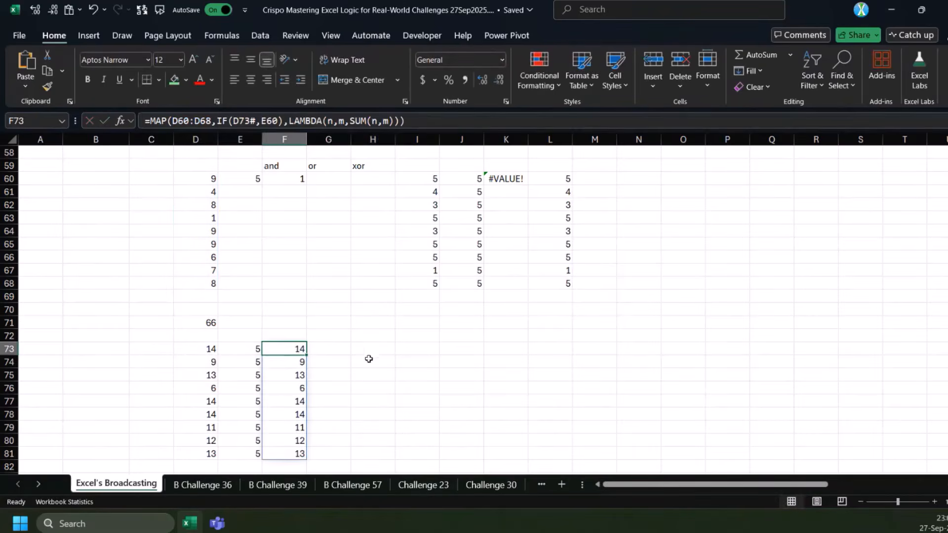
Enlarge the formula bar to several lines and review the MAP formula in F73 against its source ranges
{"action": "scroll", "coordinate": [333, 369], "scroll_direction": "up", "scroll_amount": 2}
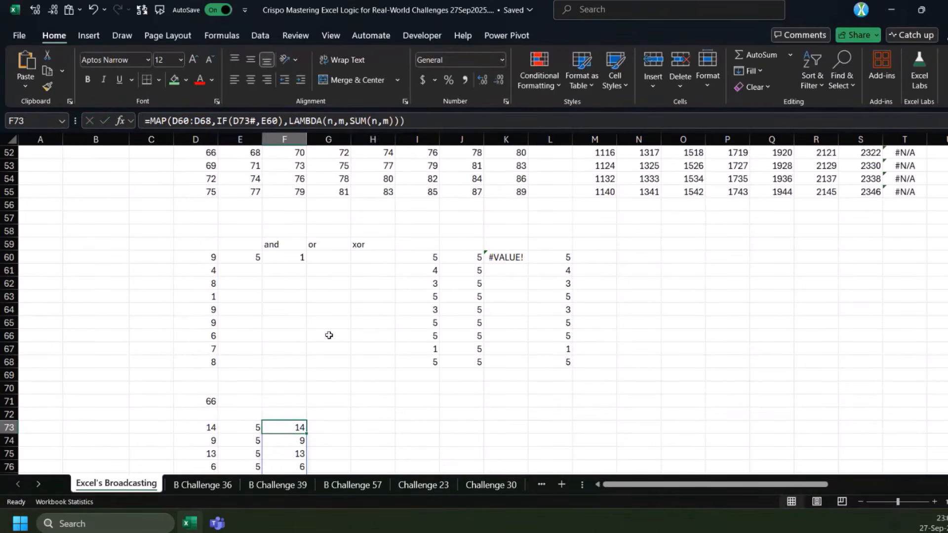
{"action": "scroll", "coordinate": [328, 335], "scroll_direction": "down", "scroll_amount": 2}
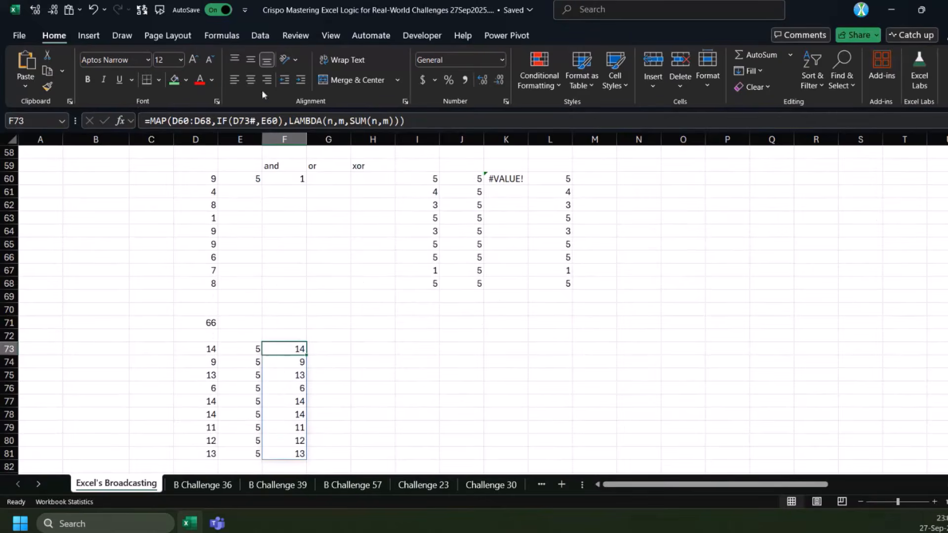
{"action": "left_click", "coordinate": [278, 121]}
{"action": "left_click_drag", "start_coordinate": [272, 131], "coordinate": [271, 197]}
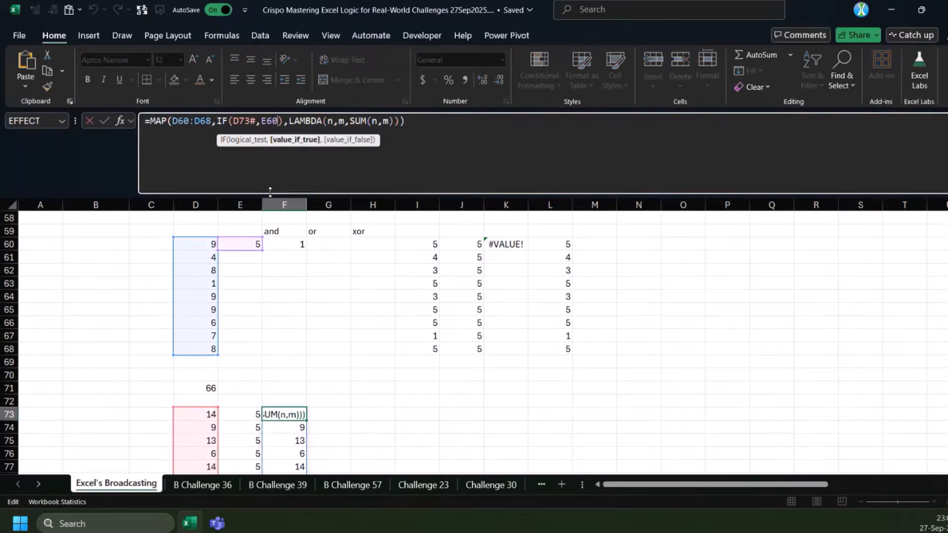
{"action": "key", "text": "Escape"}
{"action": "scroll", "coordinate": [437, 312], "scroll_direction": "up", "scroll_amount": 2}
{"action": "scroll", "coordinate": [429, 312], "scroll_direction": "down", "scroll_amount": 4}
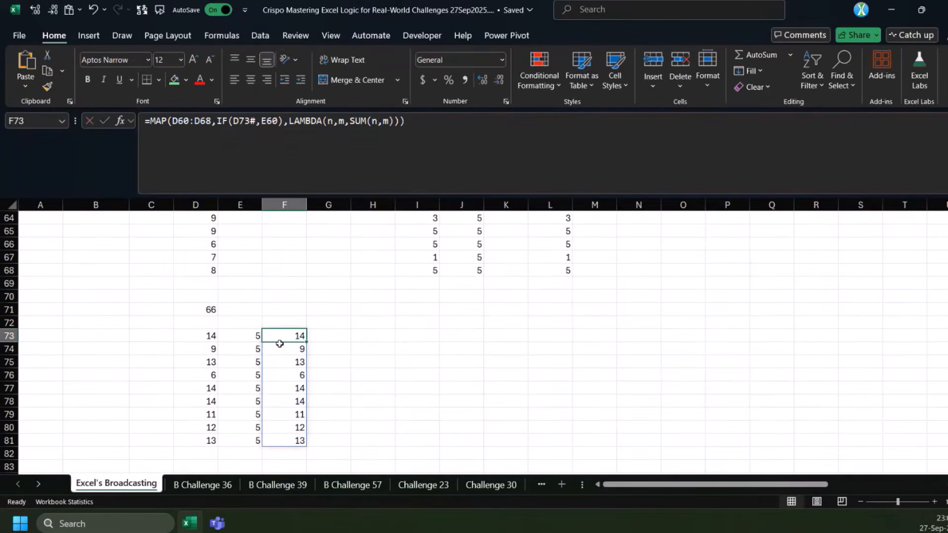
{"action": "scroll", "coordinate": [346, 350], "scroll_direction": "up", "scroll_amount": 3}
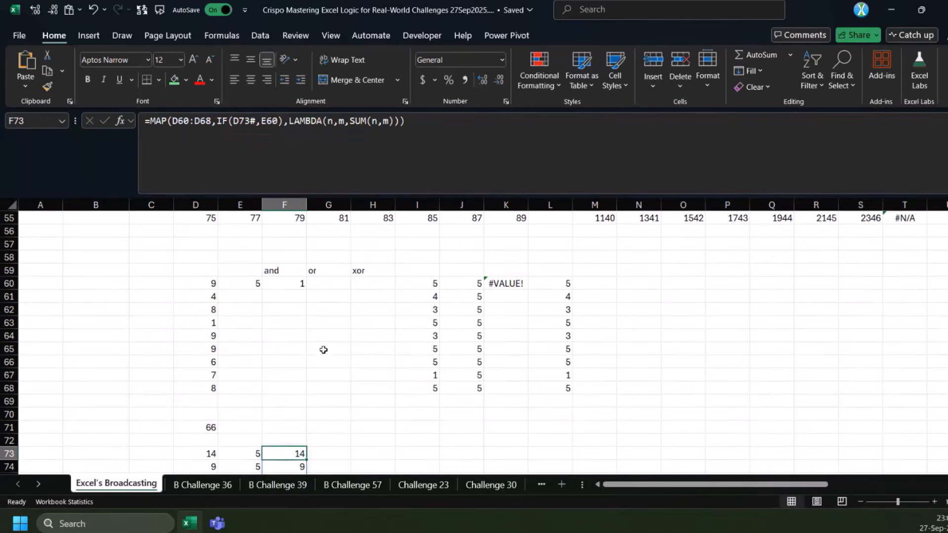
Review the spilled MAP results on the sheet and inspect the formulas in I60 and J60
{"action": "scroll", "coordinate": [345, 350], "scroll_direction": "down", "scroll_amount": 2}
{"action": "scroll", "coordinate": [366, 354], "scroll_direction": "up", "scroll_amount": 2}
{"action": "scroll", "coordinate": [390, 346], "scroll_direction": "down", "scroll_amount": 2}
{"action": "scroll", "coordinate": [409, 336], "scroll_direction": "up", "scroll_amount": 2}
{"action": "scroll", "coordinate": [482, 297], "scroll_direction": "down", "scroll_amount": 2}
{"action": "scroll", "coordinate": [432, 288], "scroll_direction": "up", "scroll_amount": 2}
{"action": "left_click", "coordinate": [432, 288]}
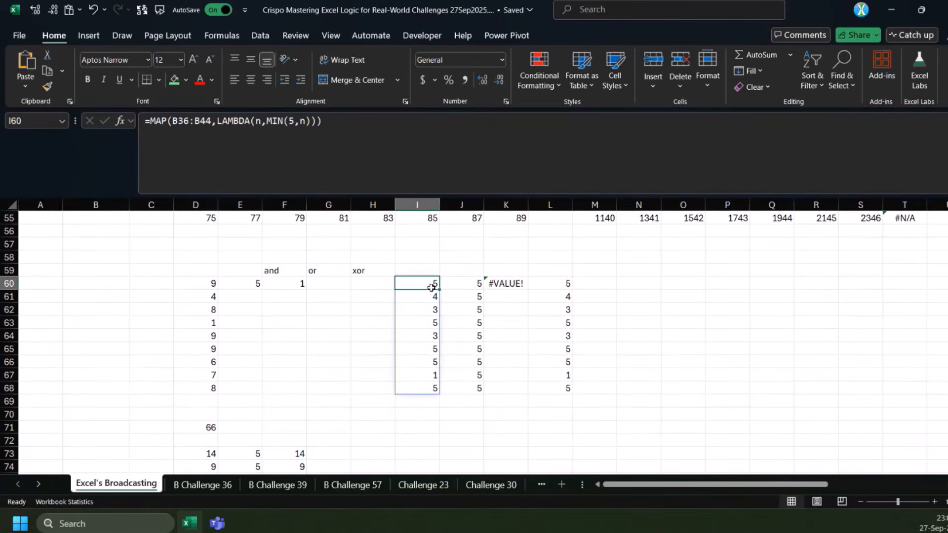
{"action": "left_click", "coordinate": [458, 288]}
{"action": "left_click", "coordinate": [414, 284]}
Enter the lower bound 2 in B60 and the upper bound 5 in C60
{"action": "left_click", "coordinate": [164, 289]}
{"action": "key", "text": "Left"}
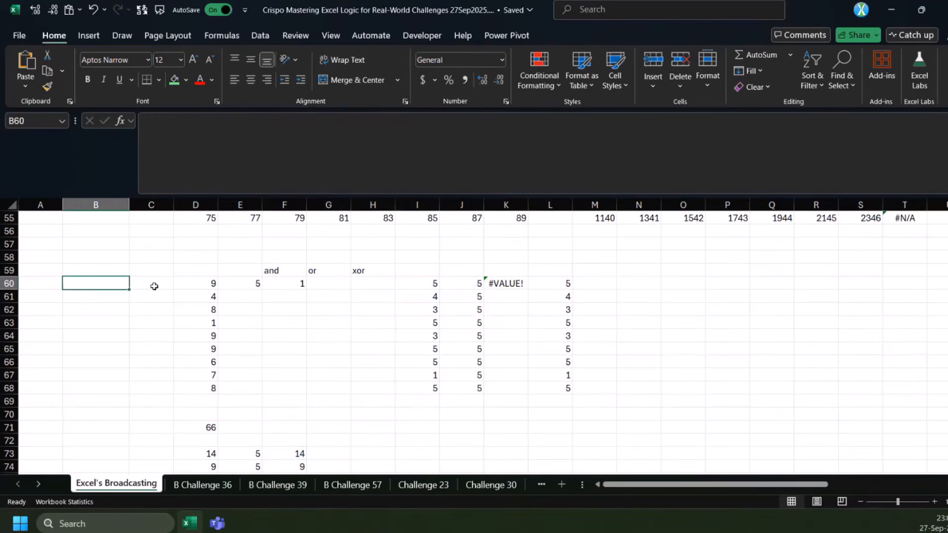
{"action": "type", "text": "2"}
{"action": "key", "text": "Right"}
{"action": "type", "text": "5"}
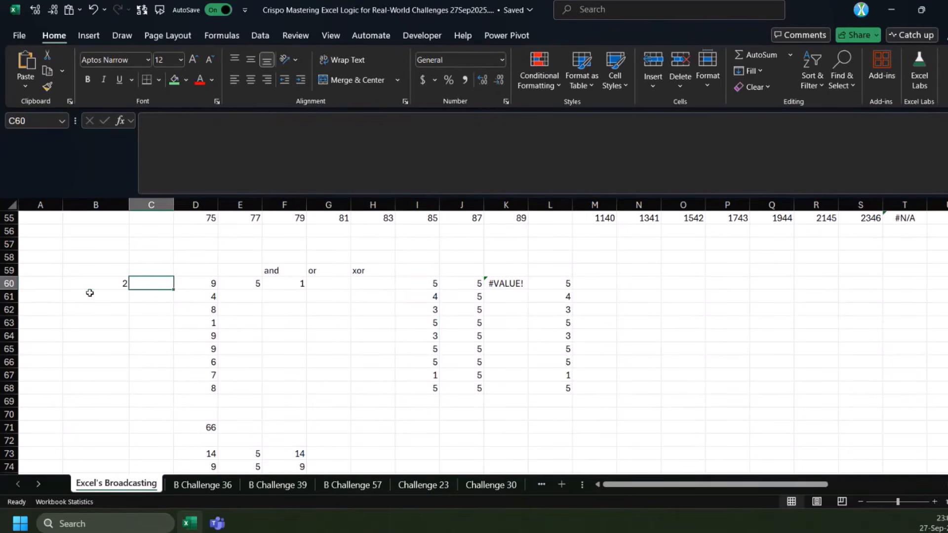
{"action": "key", "text": "Down"}
{"action": "left_click_drag", "start_coordinate": [237, 271], "coordinate": [395, 306]}
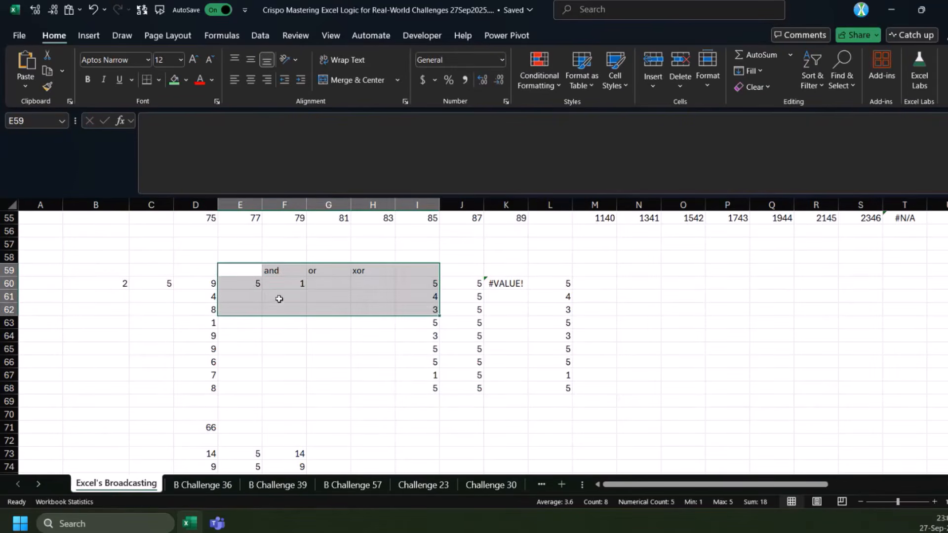
{"action": "key", "text": "Delete"}
{"action": "key", "text": "ctrl+z"}
Enter =MEDIAN(B60,C60,D60) in A60, combining the two bounds with the first value of column D
{"action": "left_click", "coordinate": [213, 287]}
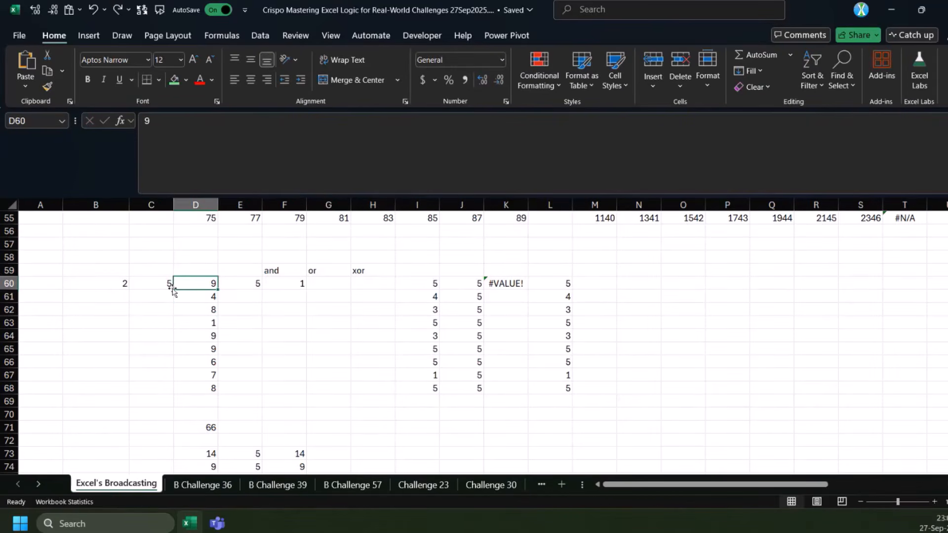
{"action": "left_click", "coordinate": [123, 282]}
{"action": "left_click", "coordinate": [153, 282]}
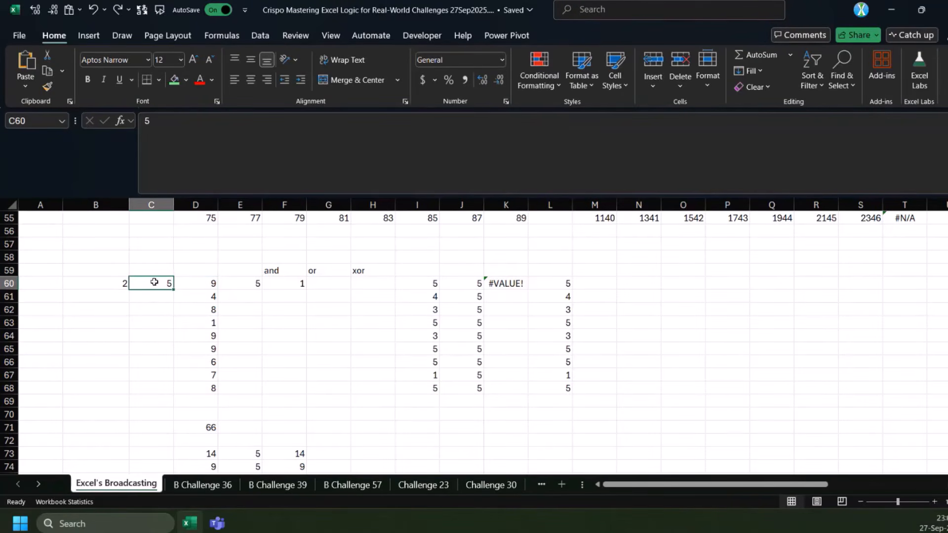
{"action": "left_click", "coordinate": [50, 286]}
{"action": "type", "text": "="}
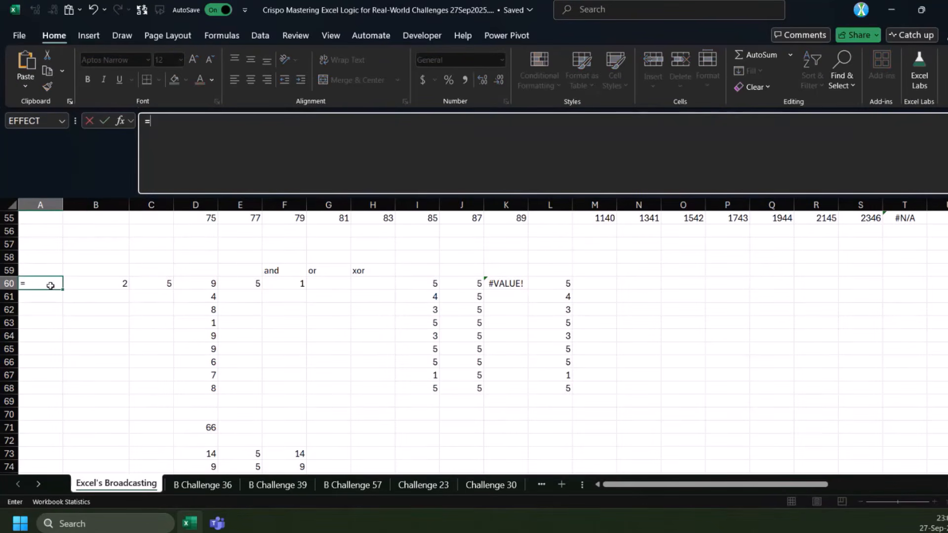
{"action": "type", "text": "med"}
{"action": "key", "text": "Tab"}
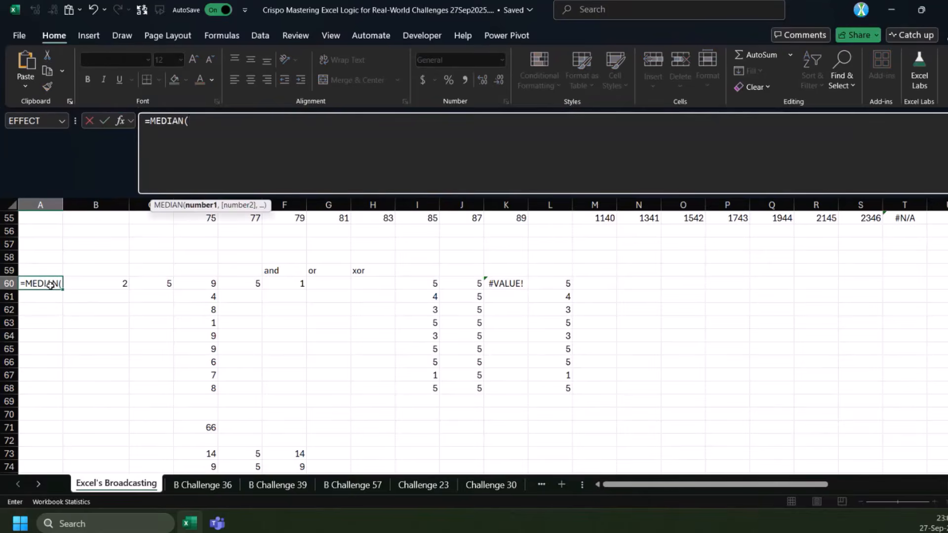
{"action": "left_click", "coordinate": [121, 283]}
{"action": "type", "text": ","}
{"action": "left_click", "coordinate": [149, 284]}
{"action": "type", "text": ","}
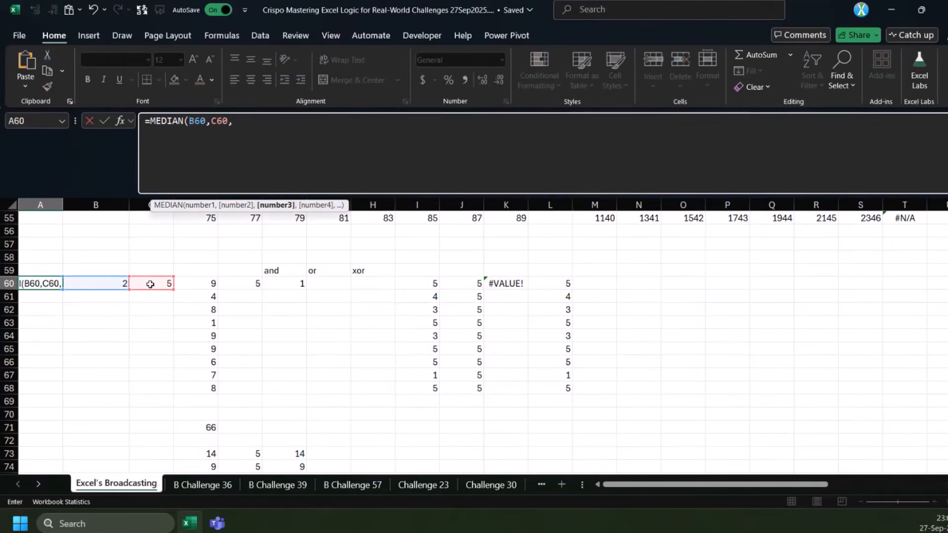
{"action": "left_click", "coordinate": [198, 282]}
{"action": "type", "text": ")"}
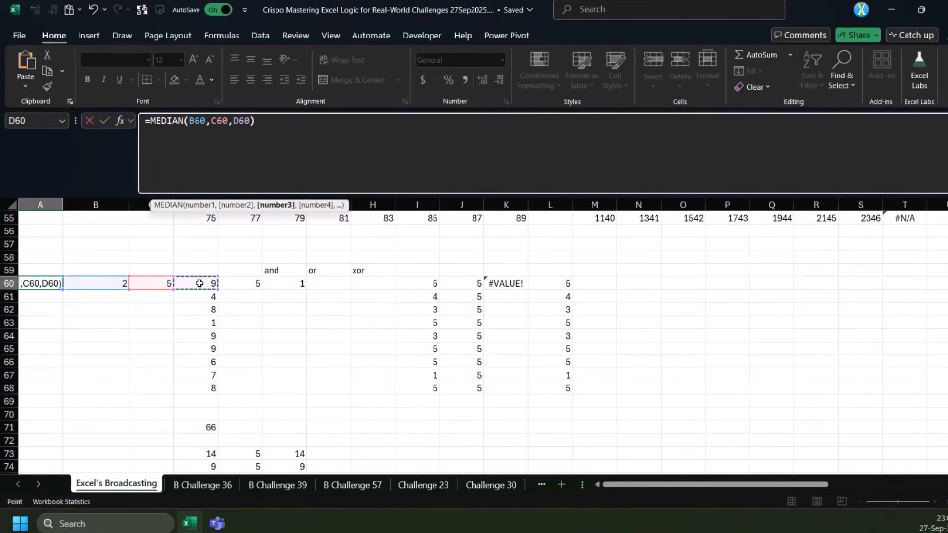
{"action": "key", "text": "ctrl+Return"}
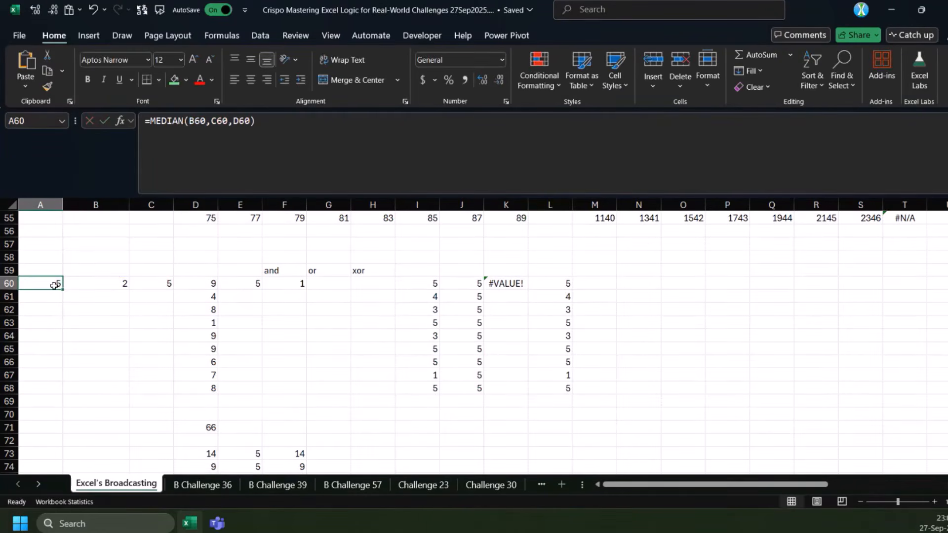
Make B60 and C60 absolute references in A60's MEDIAN formula and fill it down to A68
{"action": "double_click", "coordinate": [202, 121]}
{"action": "key", "text": "F4"}
{"action": "double_click", "coordinate": [231, 121]}
{"action": "key", "text": "F4"}
{"action": "key", "text": "ctrl+Return"}
{"action": "left_click_drag", "start_coordinate": [62, 289], "coordinate": [58, 389]}
{"action": "left_click", "coordinate": [52, 295]}
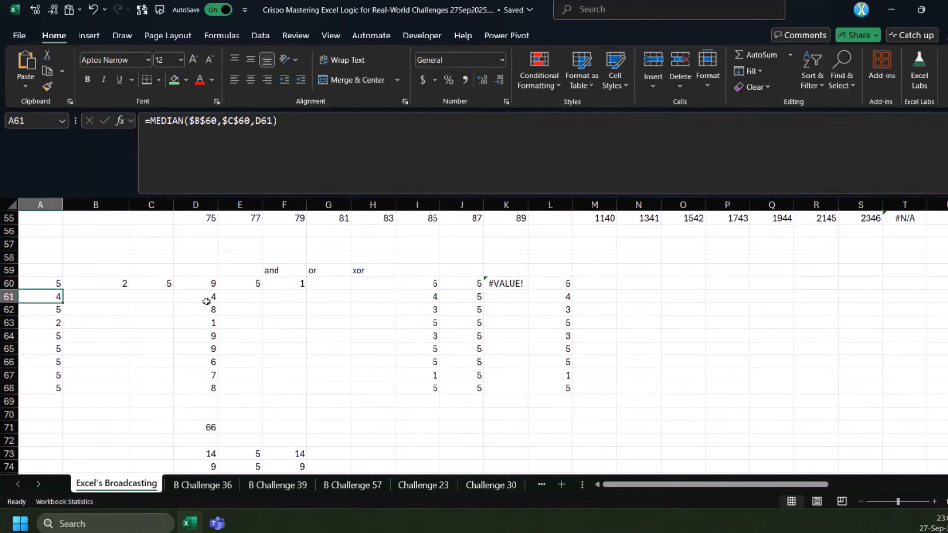
Change the source values to 3 in D68 and 4 in D67
{"action": "left_click", "coordinate": [207, 390]}
{"action": "type", "text": "3"}
{"action": "key", "text": "Up"}
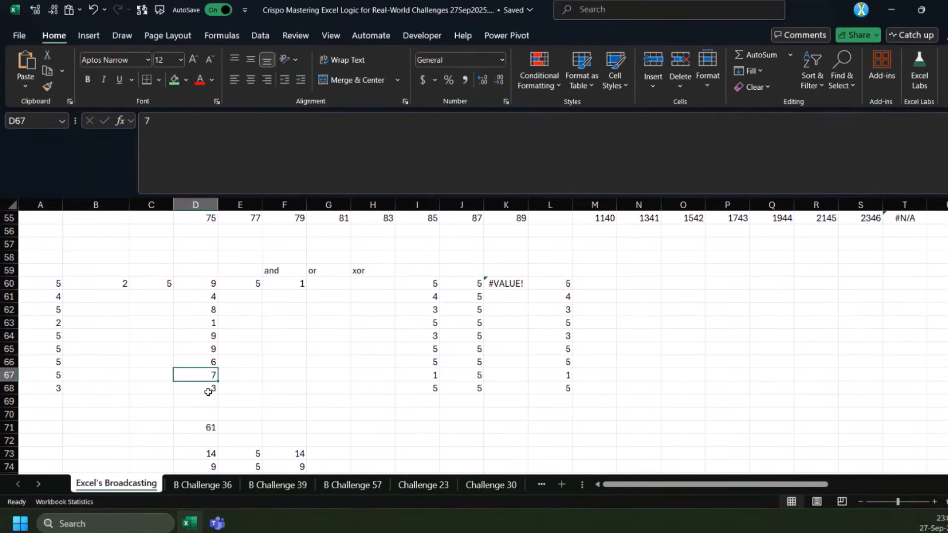
{"action": "type", "text": "4"}
{"action": "key", "text": "Up"}
{"action": "key", "text": "Up"}
{"action": "key", "text": "Down"}
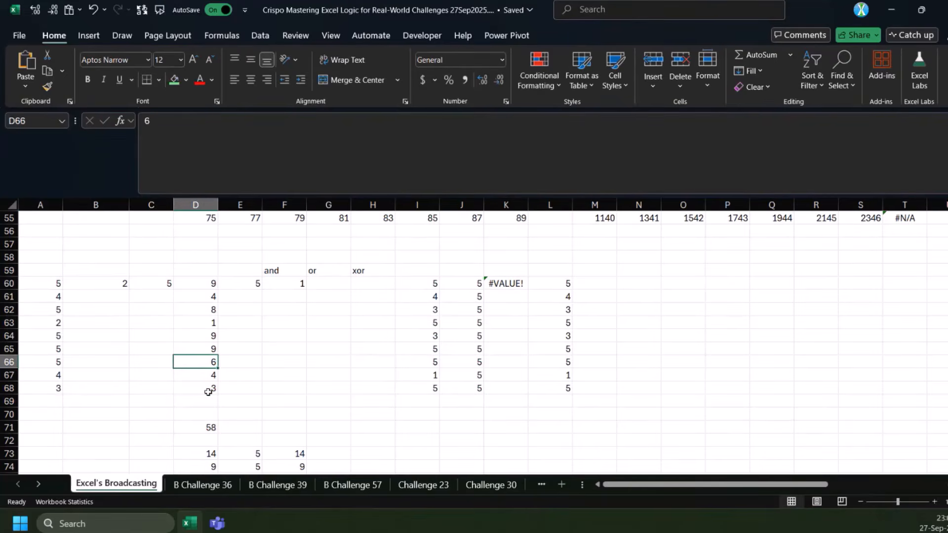
Compare the MEDIAN results in A60:A68 with the bounds in B60 and C60, and check the MAP formula in I60
{"action": "left_click_drag", "start_coordinate": [54, 283], "coordinate": [49, 388]}
{"action": "left_click_drag", "start_coordinate": [55, 283], "coordinate": [52, 387]}
{"action": "left_click", "coordinate": [96, 284]}
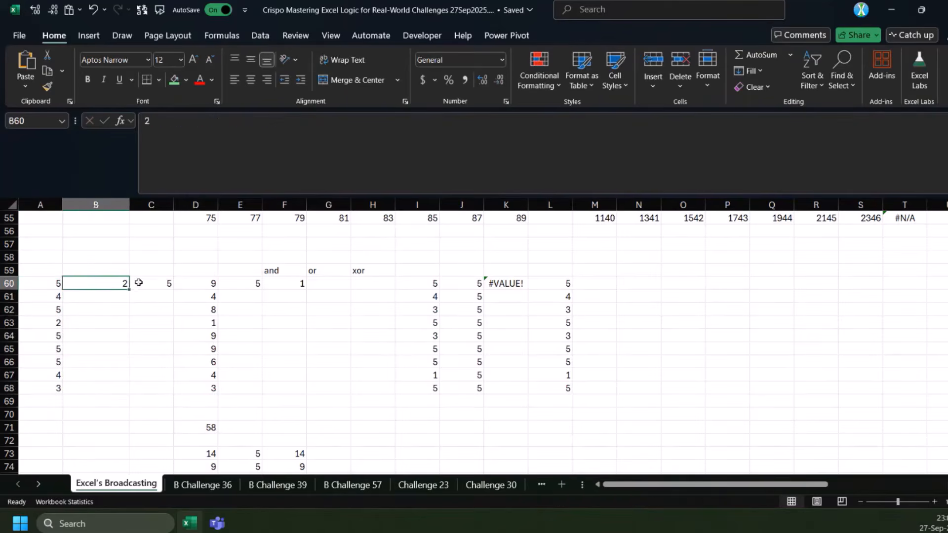
{"action": "left_click", "coordinate": [141, 283]}
{"action": "left_click_drag", "start_coordinate": [49, 284], "coordinate": [50, 386]}
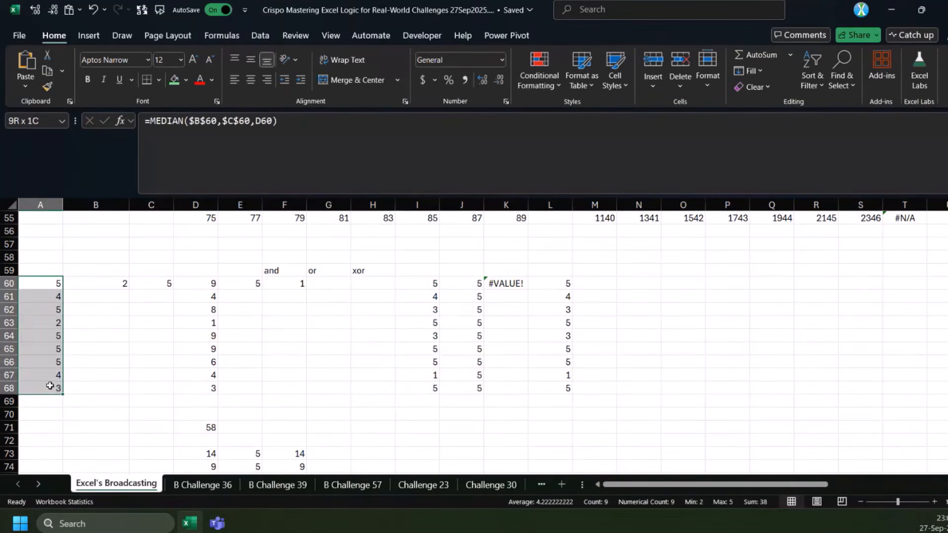
{"action": "left_click", "coordinate": [425, 285]}
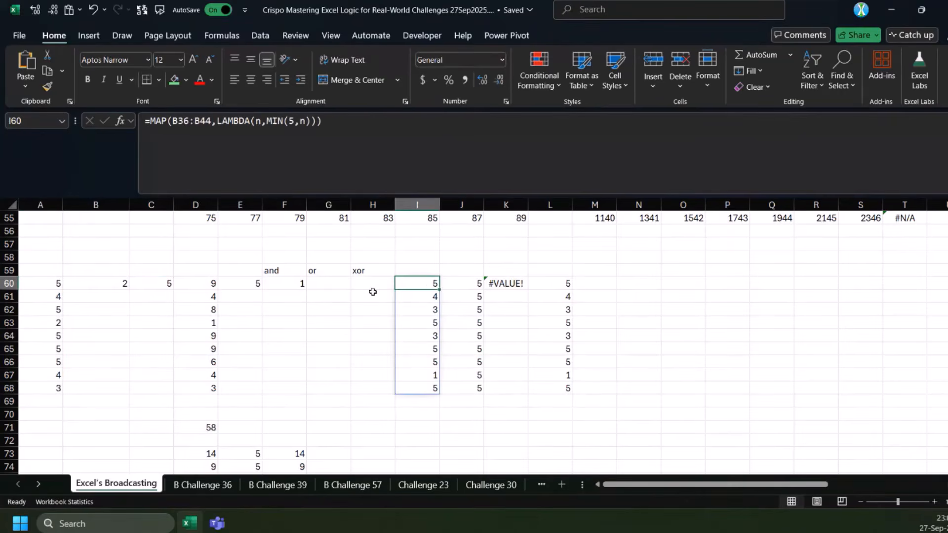
Enter =MEDIAN(D60:D68,B60,C60) in I71 to apply the function to the whole range at once
{"action": "left_click_drag", "start_coordinate": [205, 285], "coordinate": [211, 386]}
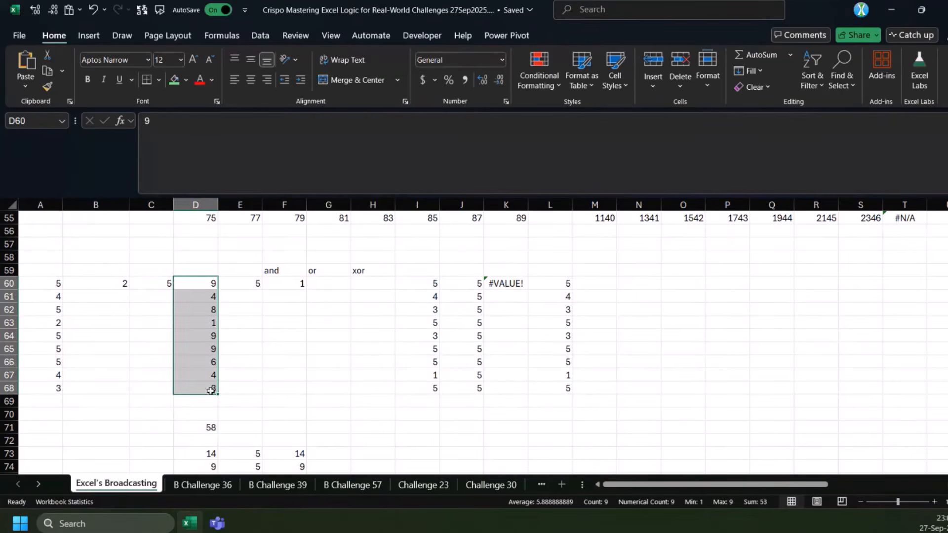
{"action": "left_click", "coordinate": [416, 428]}
{"action": "type", "text": "=med"}
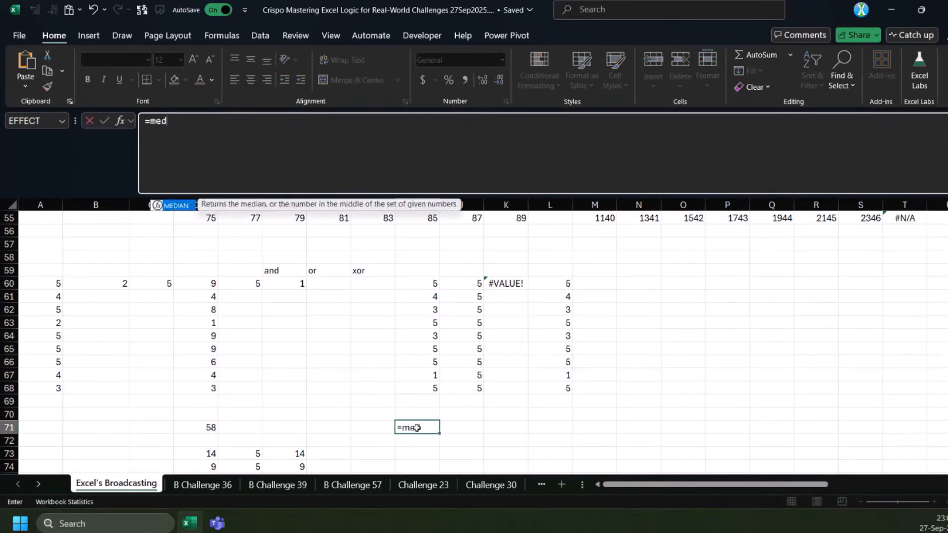
{"action": "key", "text": "Tab"}
{"action": "left_click_drag", "start_coordinate": [205, 285], "coordinate": [209, 390]}
{"action": "type", "text": ","}
{"action": "left_click", "coordinate": [123, 284]}
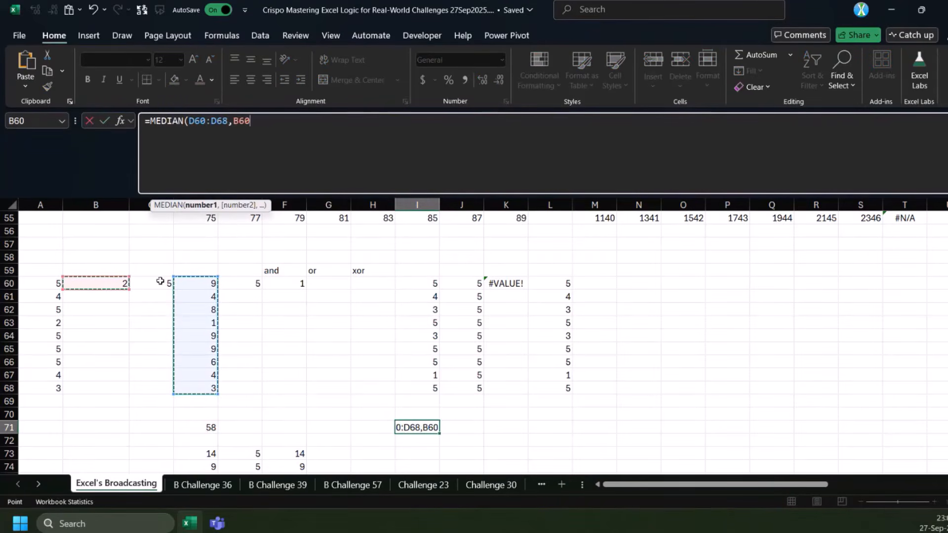
{"action": "type", "text": ","}
{"action": "left_click", "coordinate": [158, 282]}
{"action": "key", "text": "Return"}
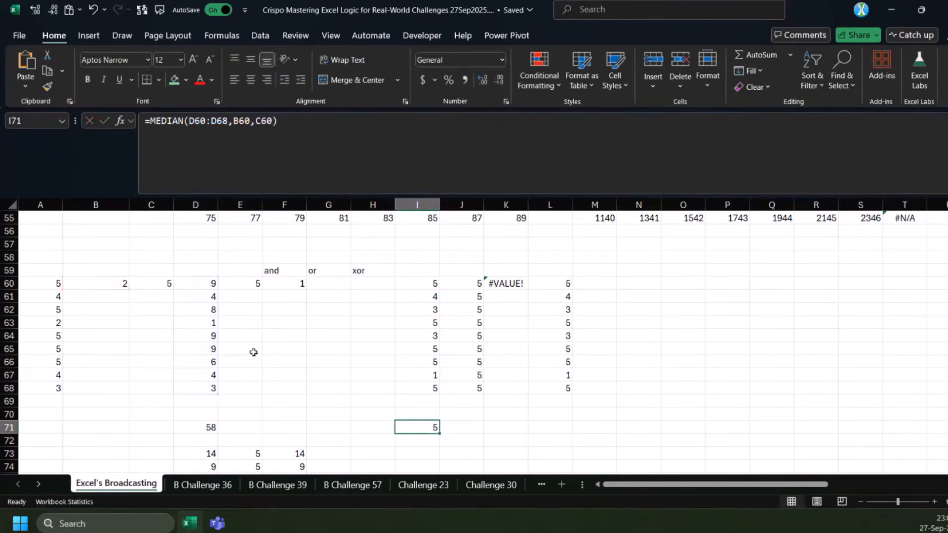
Review I71's MEDIAN formula against its source cells, and compare D60:D68 with the row-by-row results in column A
{"action": "scroll", "coordinate": [206, 415], "scroll_direction": "down", "scroll_amount": 1}
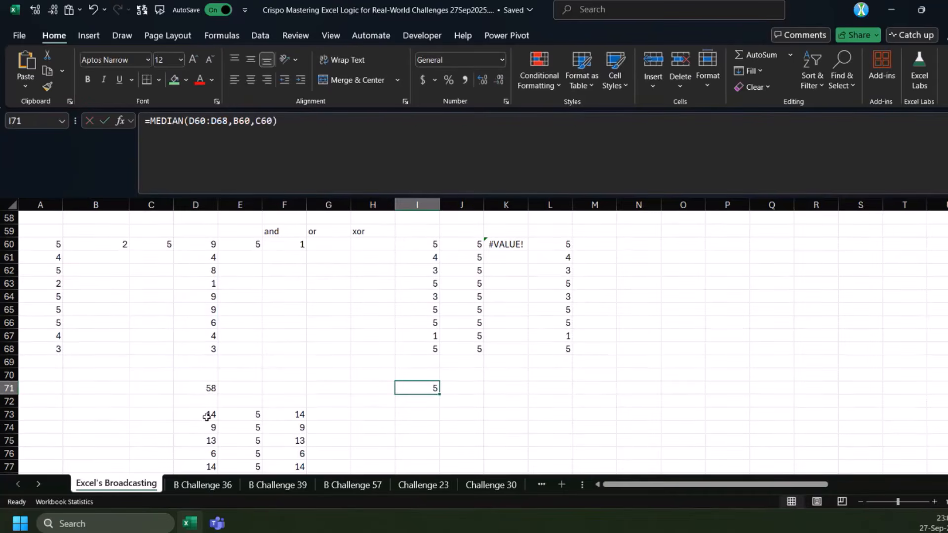
{"action": "scroll", "coordinate": [207, 419], "scroll_direction": "down", "scroll_amount": 1}
{"action": "scroll", "coordinate": [209, 421], "scroll_direction": "up", "scroll_amount": 1}
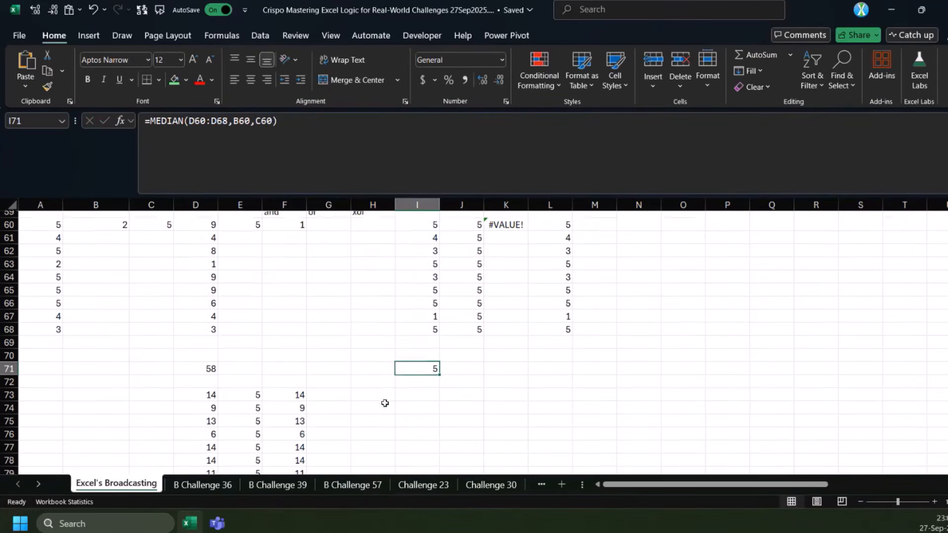
{"action": "left_click_drag", "start_coordinate": [210, 244], "coordinate": [210, 348]}
{"action": "left_click", "coordinate": [118, 247]}
{"action": "left_click", "coordinate": [423, 387]}
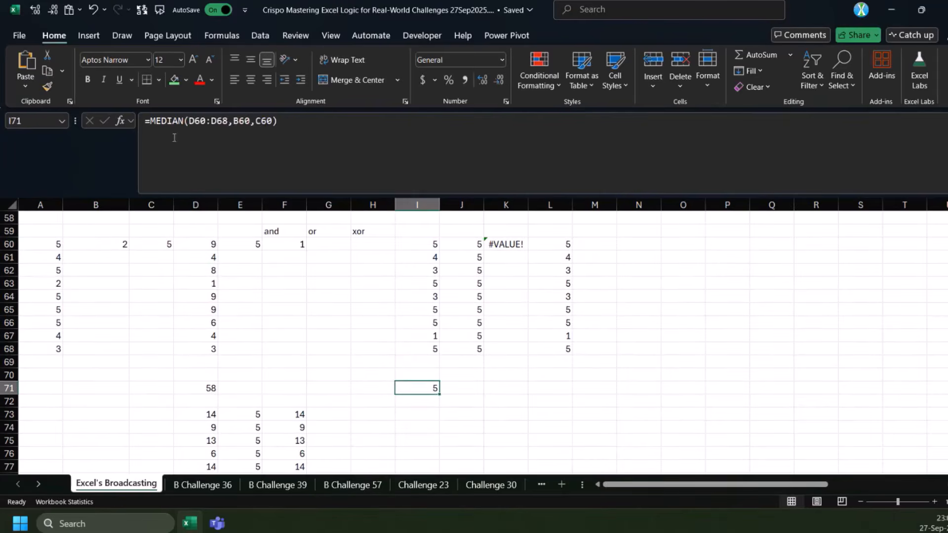
{"action": "left_click", "coordinate": [288, 123]}
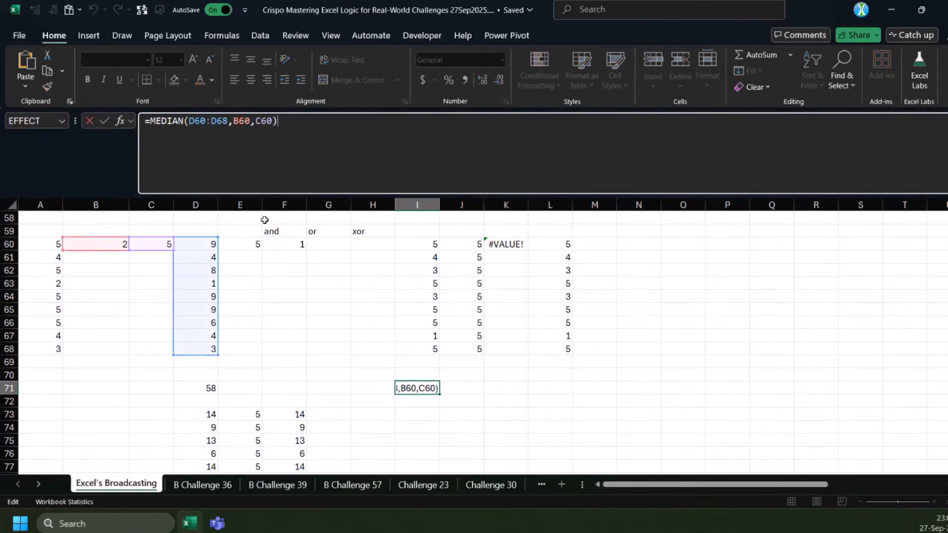
{"action": "key", "text": "Escape"}
{"action": "left_click_drag", "start_coordinate": [193, 241], "coordinate": [200, 350]}
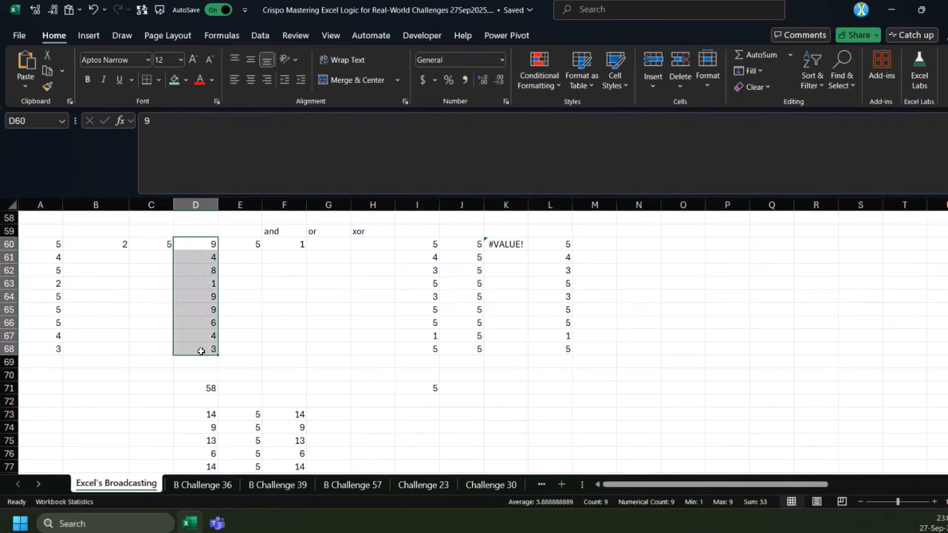
{"action": "left_click_drag", "start_coordinate": [47, 257], "coordinate": [47, 362]}
{"action": "left_click_drag", "start_coordinate": [214, 243], "coordinate": [209, 350]}
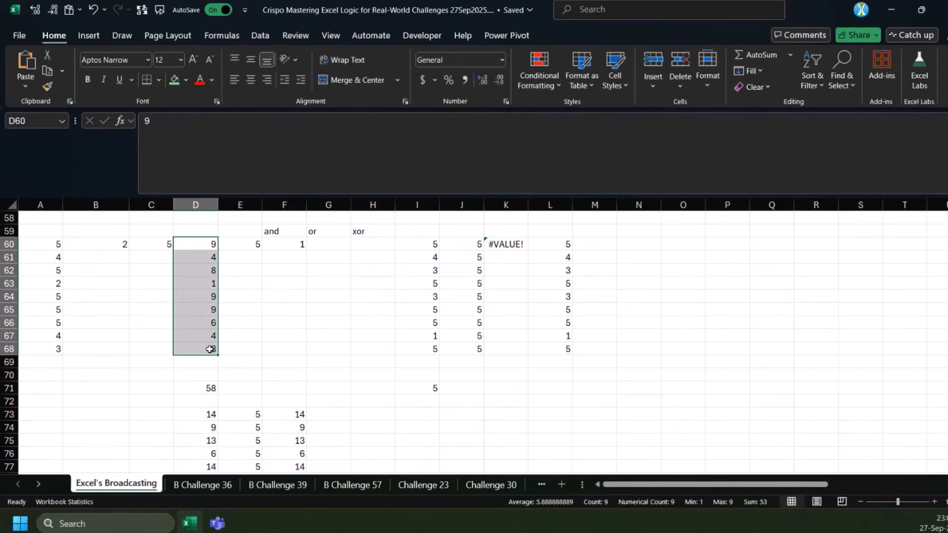
Begin a MAP formula in N60 with D60:D68 as its first array
{"action": "left_click", "coordinate": [637, 243]}
{"action": "type", "text": "=MAP("}
{"action": "left_click_drag", "start_coordinate": [193, 242], "coordinate": [197, 347]}
Wrap the MAP formula in N60 in a LET that defines n as D60:D68, with MAP on its own line
{"action": "type", "text": ","}
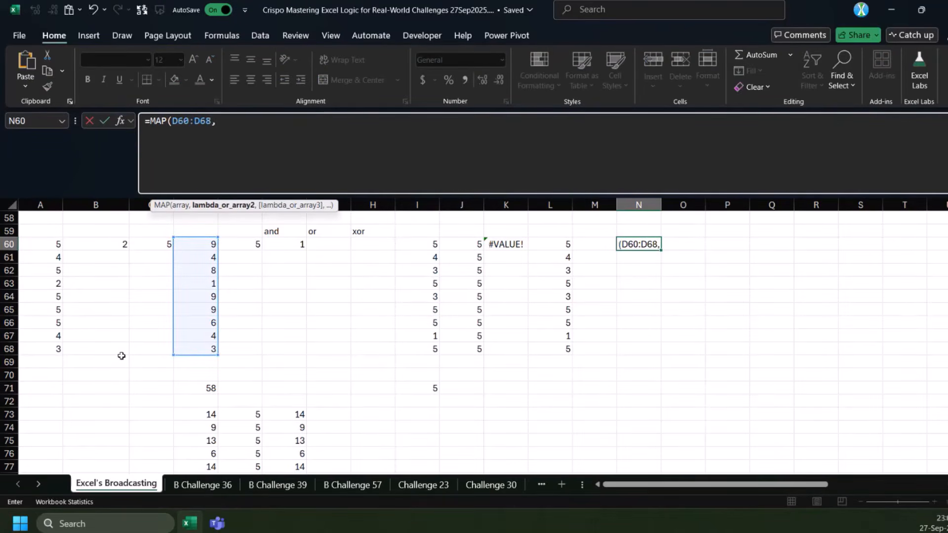
Begin a MAP formula in N60 with D60:D68 as its first array
Wrap the MAP formula in N60 in a LET that defines n as D60:D68, with MAP on its own line
{"action": "type", "text": "IF("}
{"action": "left_click", "coordinate": [150, 119]}
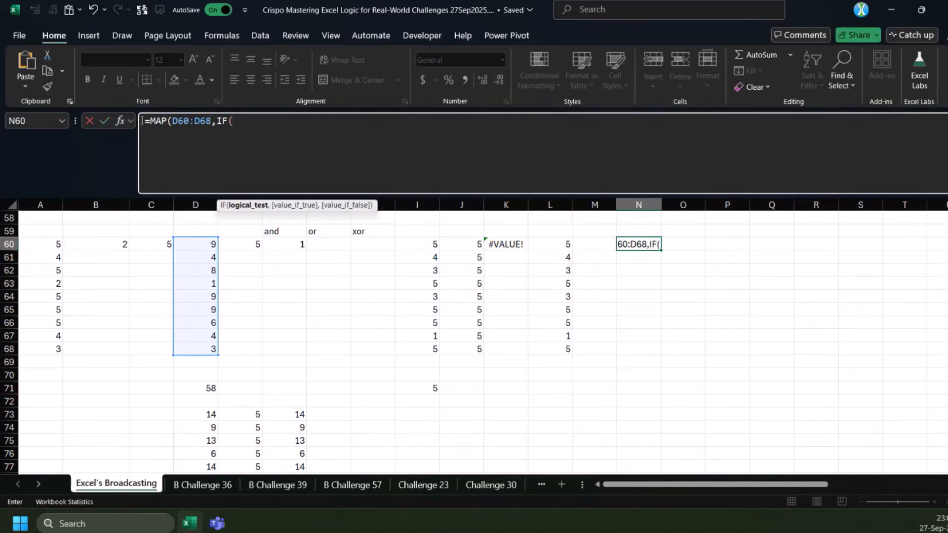
{"action": "key", "text": "alt+Return"}
{"action": "type", "text": "l"}
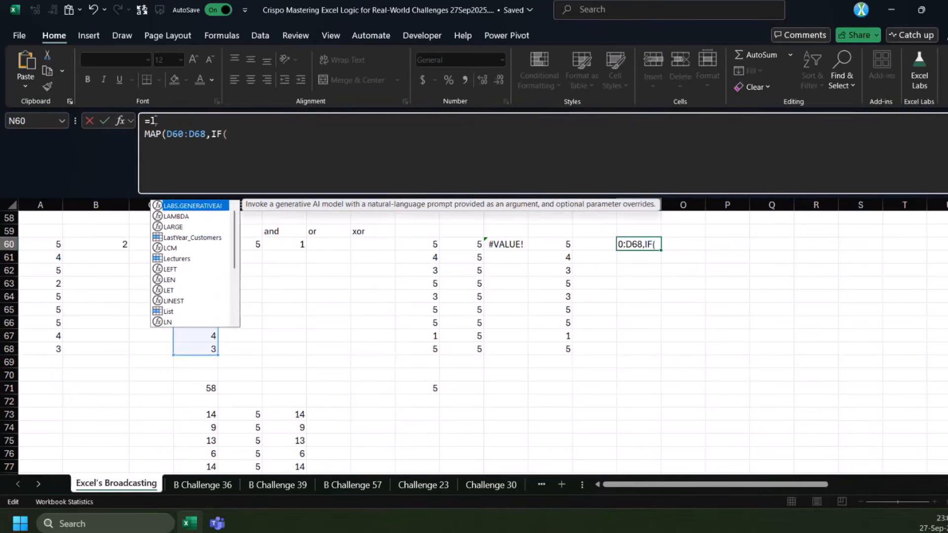
{"action": "type", "text": "ET(n,"}
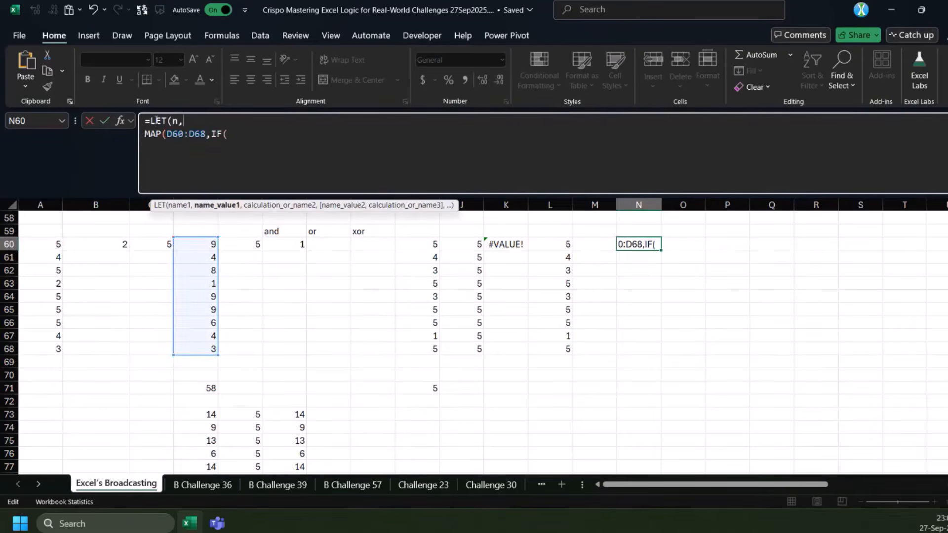
{"action": "left_click", "coordinate": [203, 245]}
{"action": "key", "text": "BackSpace"}
{"action": "key", "text": "BackSpace"}
{"action": "key", "text": "BackSpace"}
{"action": "key", "text": "BackSpace"}
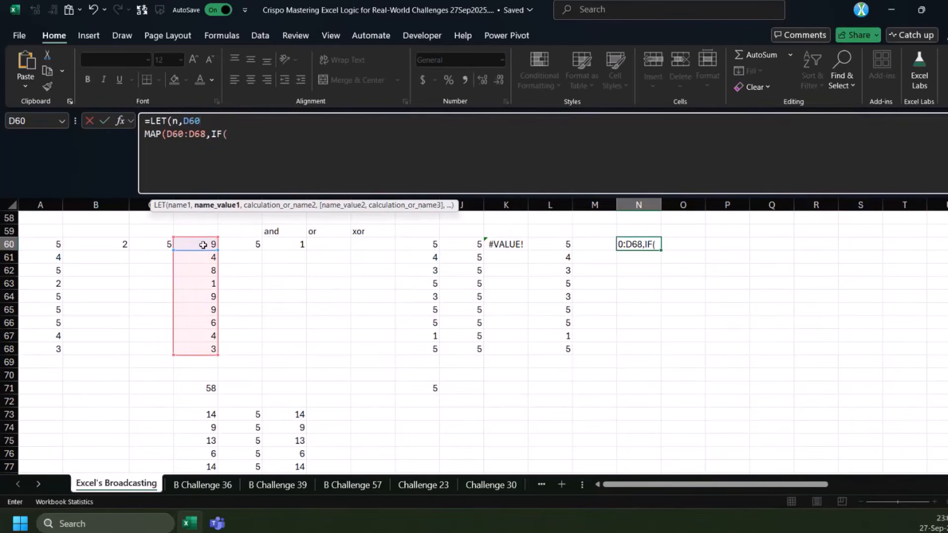
{"action": "left_click_drag", "start_coordinate": [203, 245], "coordinate": [202, 349]}
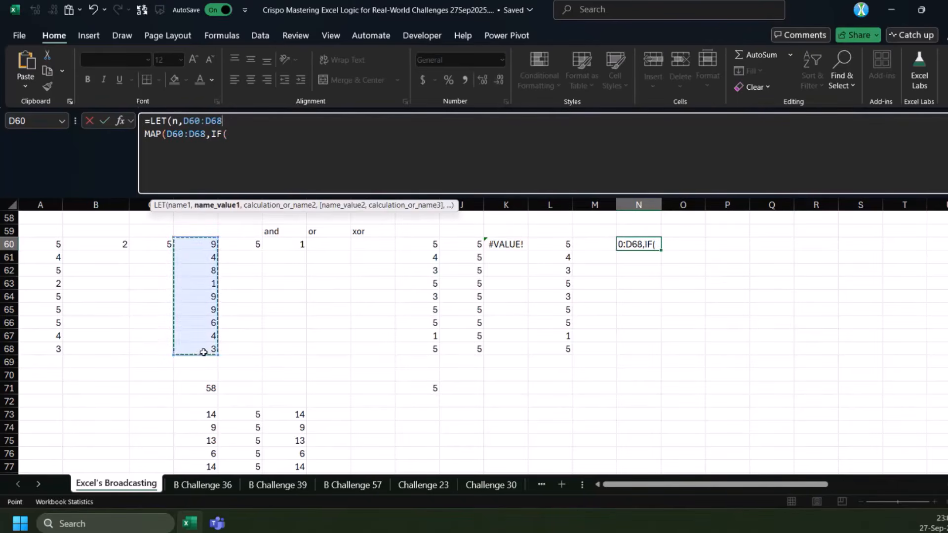
{"action": "type", "text": ","}
Use n as MAP's first array in N60 and n*0+B60 as its second array
{"action": "double_click", "coordinate": [199, 132]}
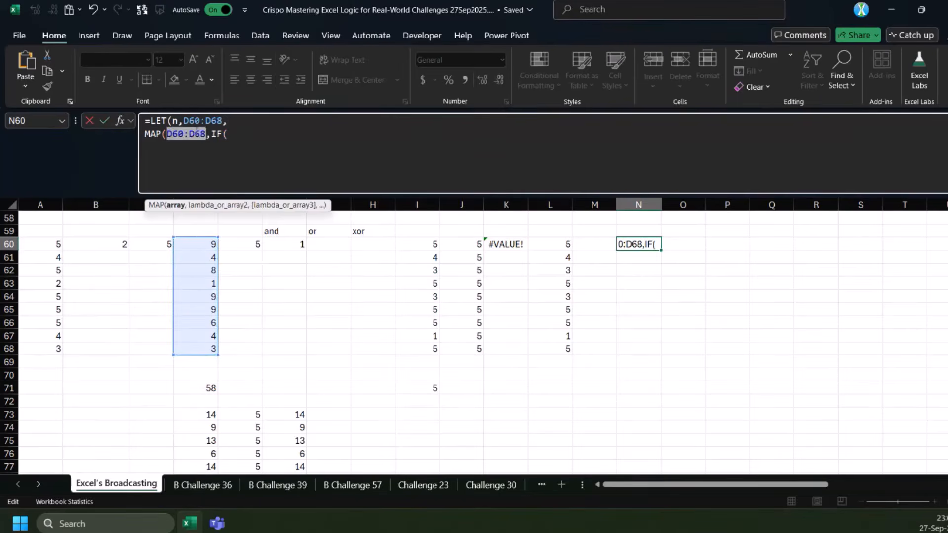
{"action": "type", "text": "n"}
{"action": "left_click", "coordinate": [199, 133]}
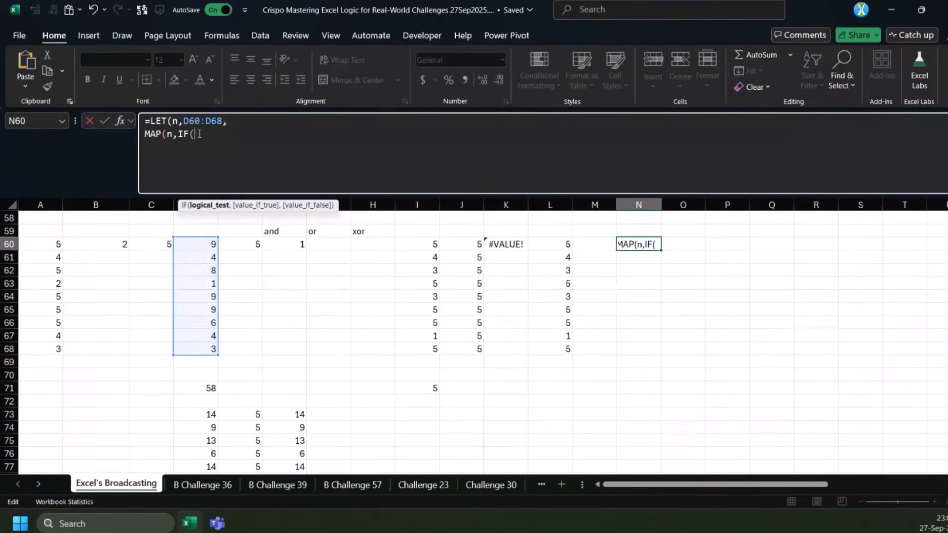
{"action": "type", "text": "n"}
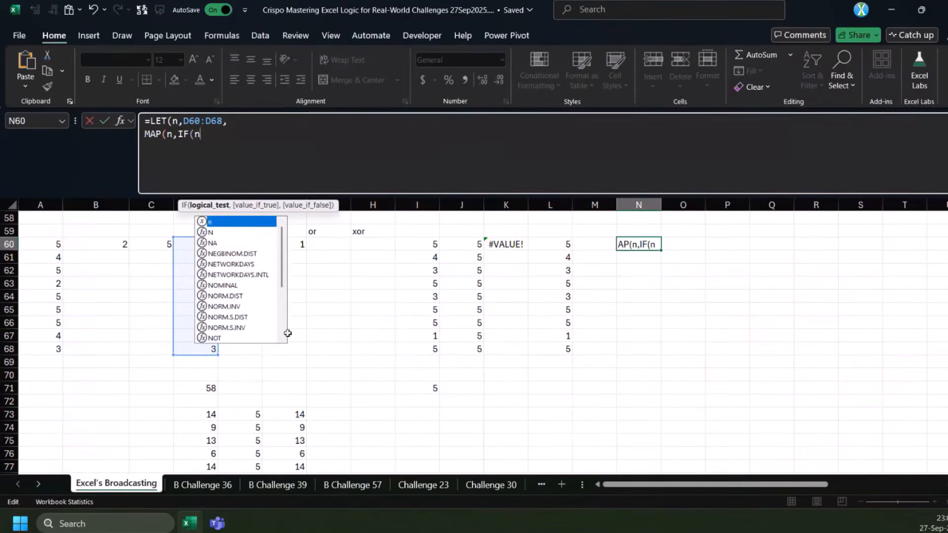
{"action": "key", "text": "BackSpace"}
{"action": "key", "text": "BackSpace"}
{"action": "key", "text": "BackSpace"}
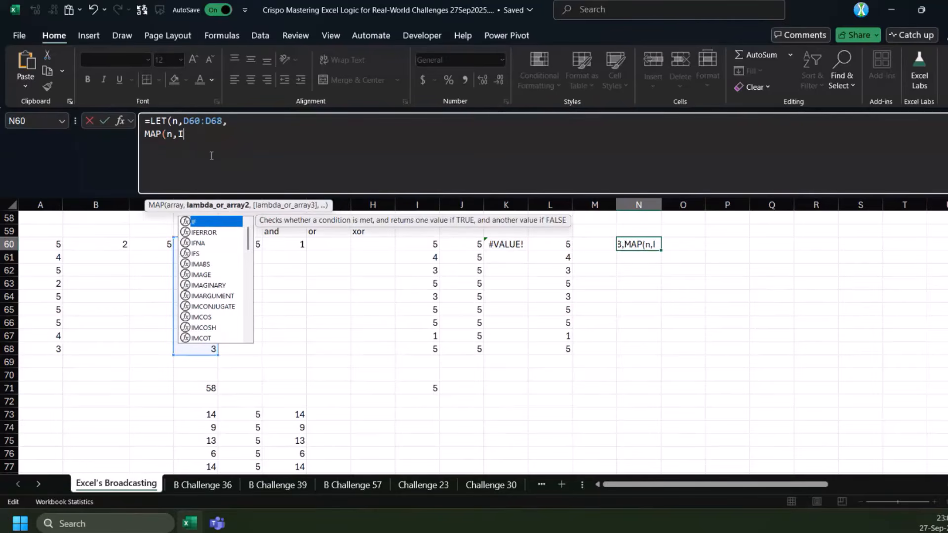
{"action": "key", "text": "BackSpace"}
{"action": "type", "text": "n"}
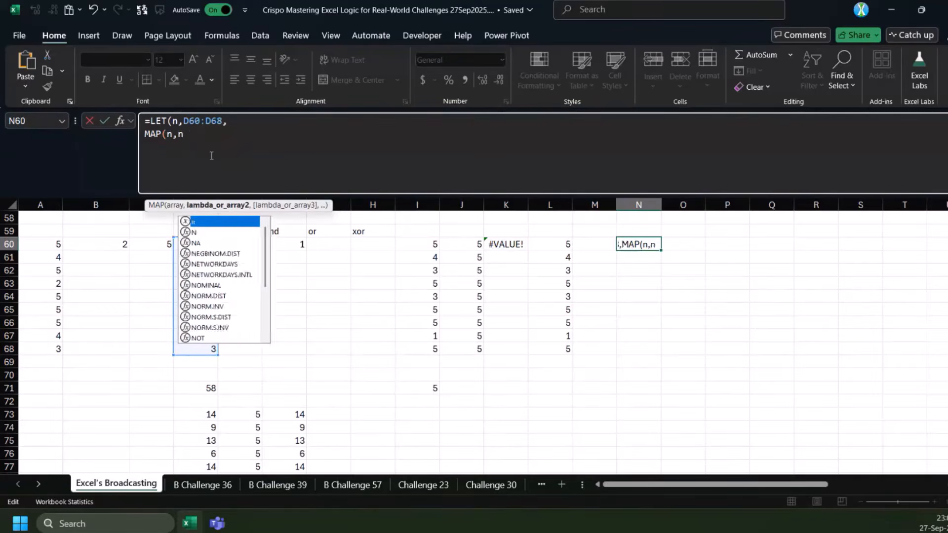
{"action": "type", "text": "*0+"}
{"action": "left_click", "coordinate": [112, 245]}
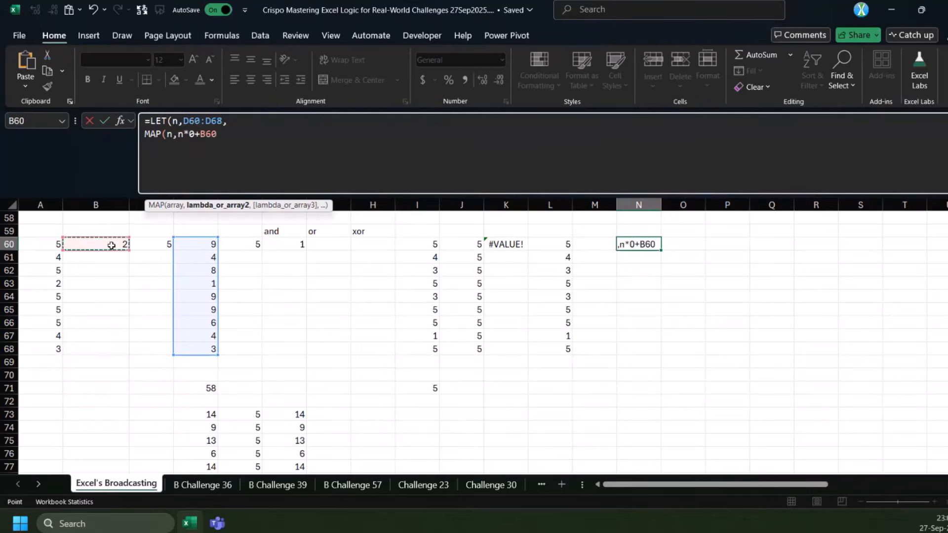
Add n*0+C60 as MAP's third array to expand the upper bound to the size of n
{"action": "type", "text": ",m"}
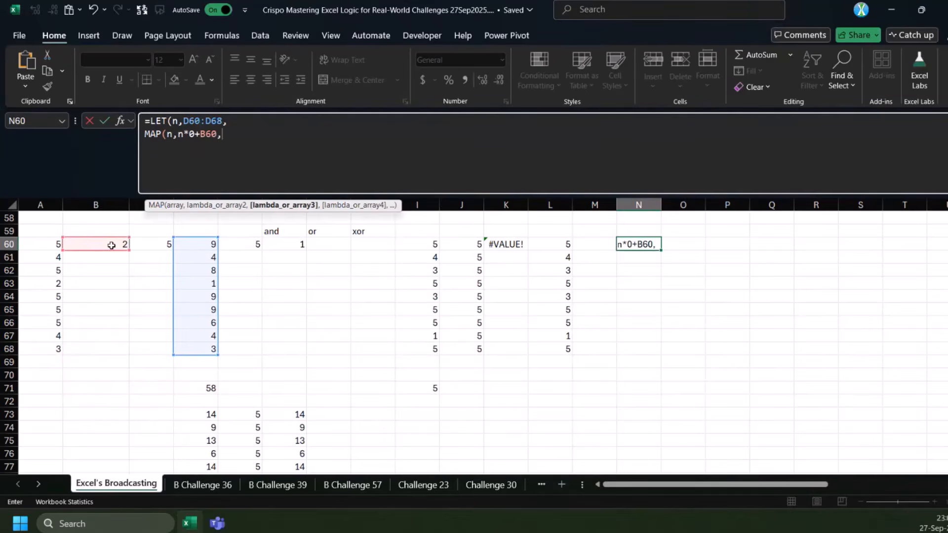
{"action": "type", "text": "n*0"}
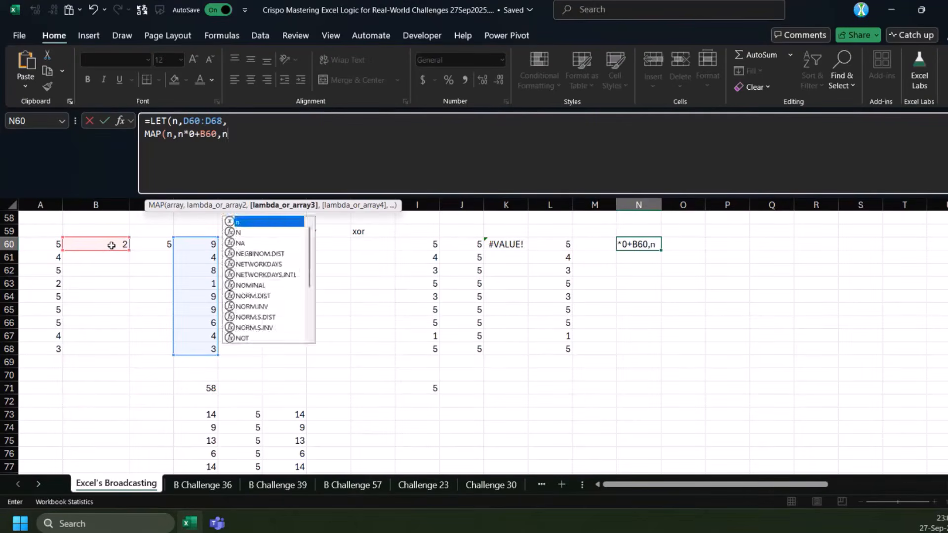
{"action": "type", "text": "+"}
{"action": "left_click", "coordinate": [148, 244]}
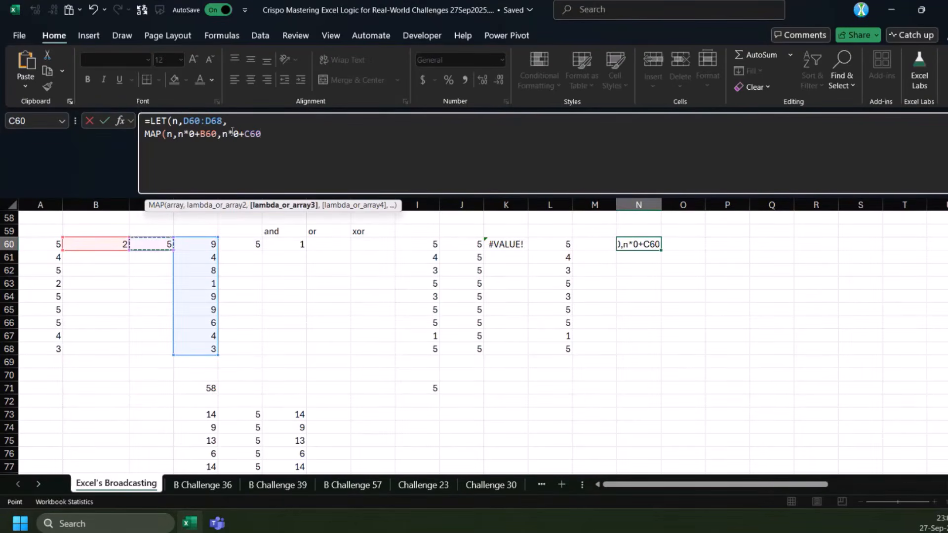
{"action": "left_click_drag", "start_coordinate": [223, 133], "coordinate": [271, 133]}
Complete the N60 formula with LAMBDA(i,j,k,MEDIAN(i,j,k)) and enter it
{"action": "left_click", "coordinate": [278, 134]}
{"action": "type", "text": ",L"}
{"action": "key", "text": "Tab"}
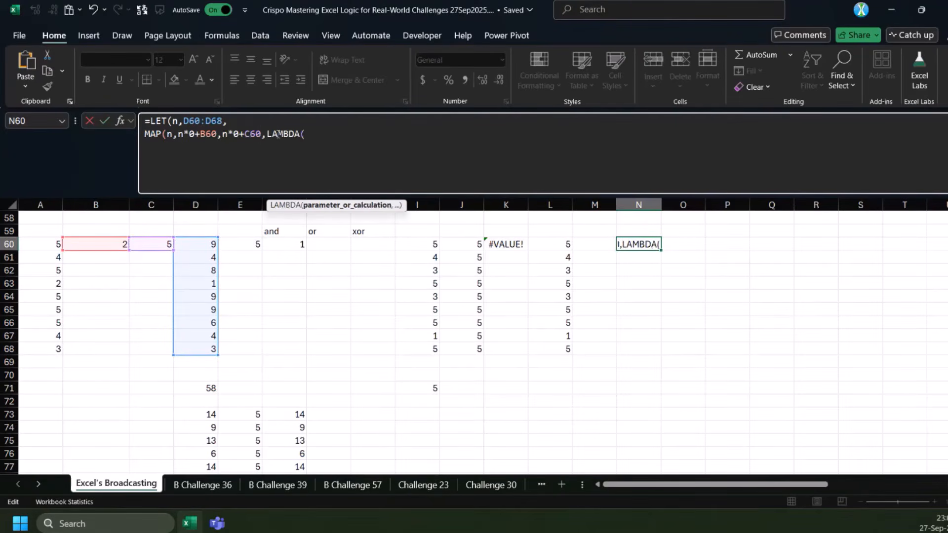
{"action": "type", "text": "i,j,k"}
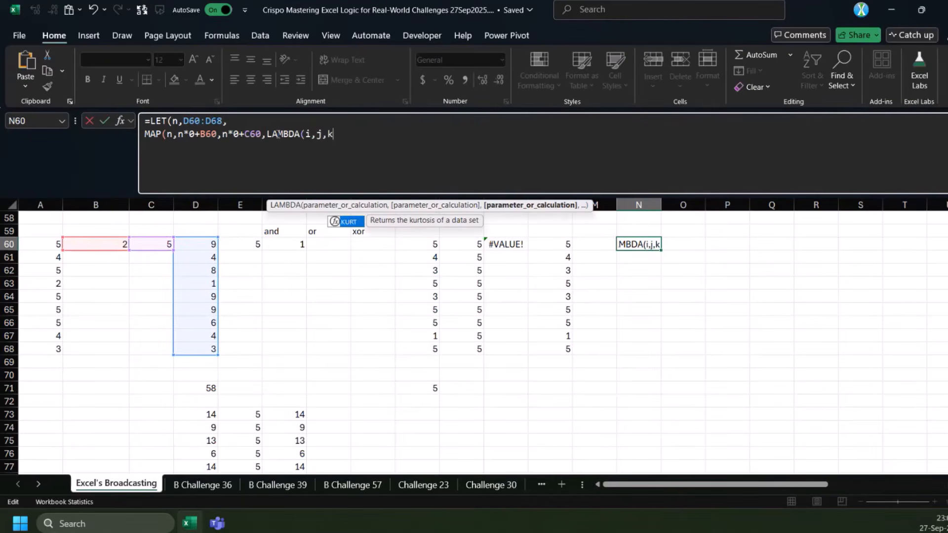
{"action": "type", "text": ",MEDIAN(i,j,"}
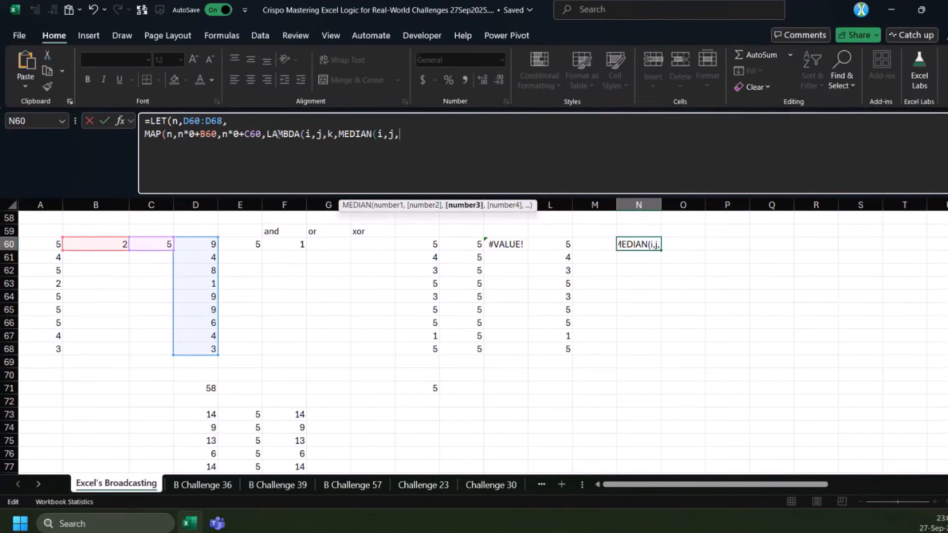
{"action": "type", "text": "k)))"}
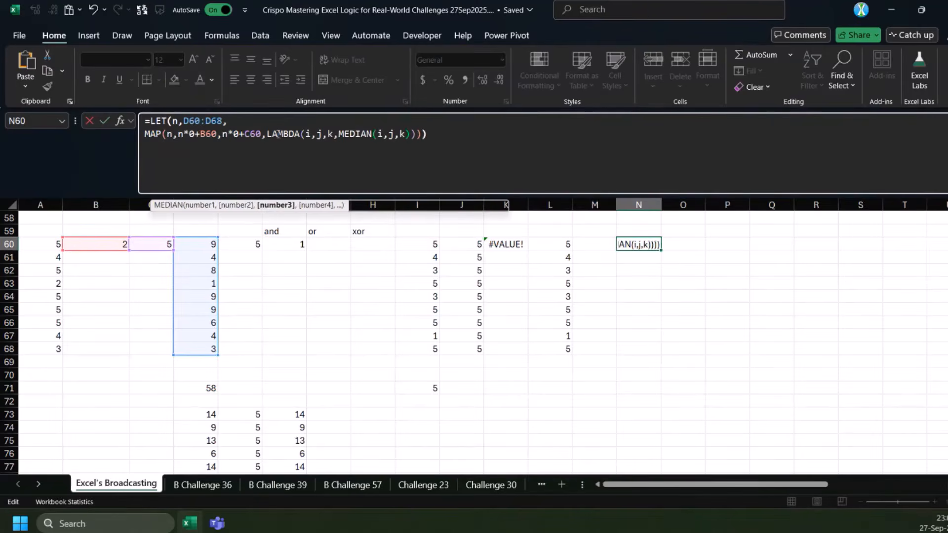
{"action": "key", "text": "ctrl+Return"}
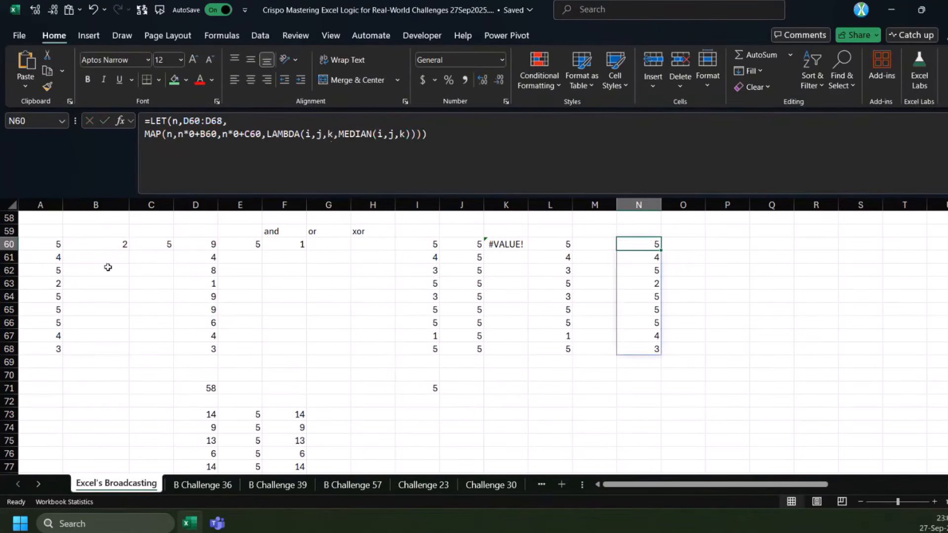
Move the row-by-row MEDIAN formulas from A60:A68 to O60:O68, beside the MAP results
{"action": "left_click", "coordinate": [117, 244]}
{"action": "left_click_drag", "start_coordinate": [55, 247], "coordinate": [55, 349]}
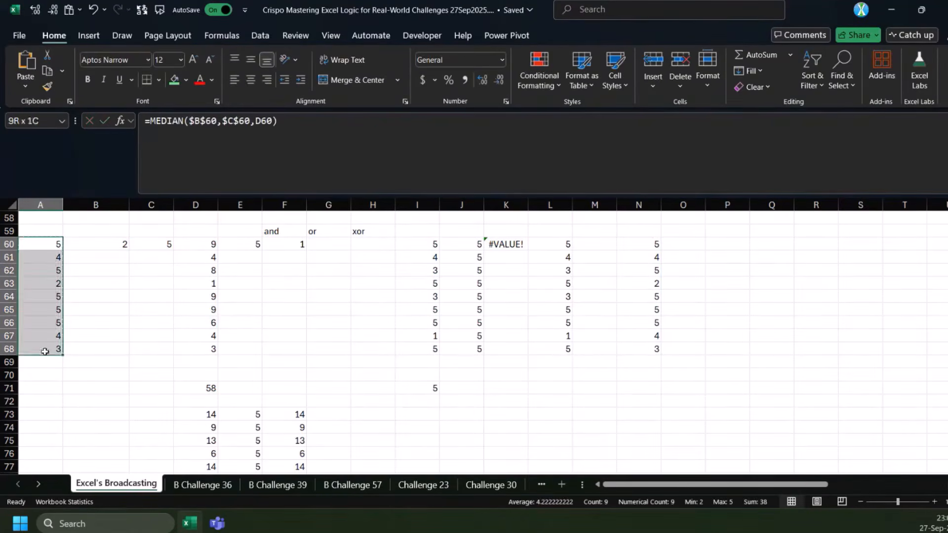
{"action": "key", "text": "ctrl+x"}
{"action": "left_click", "coordinate": [681, 247]}
{"action": "key", "text": "ctrl+v"}
Compare the moved MEDIAN formulas in column O with the LET and MAP formula in N60 and its source cells
{"action": "left_click", "coordinate": [689, 255]}
{"action": "double_click", "coordinate": [677, 257]}
{"action": "key", "text": "Escape"}
{"action": "left_click", "coordinate": [645, 246]}
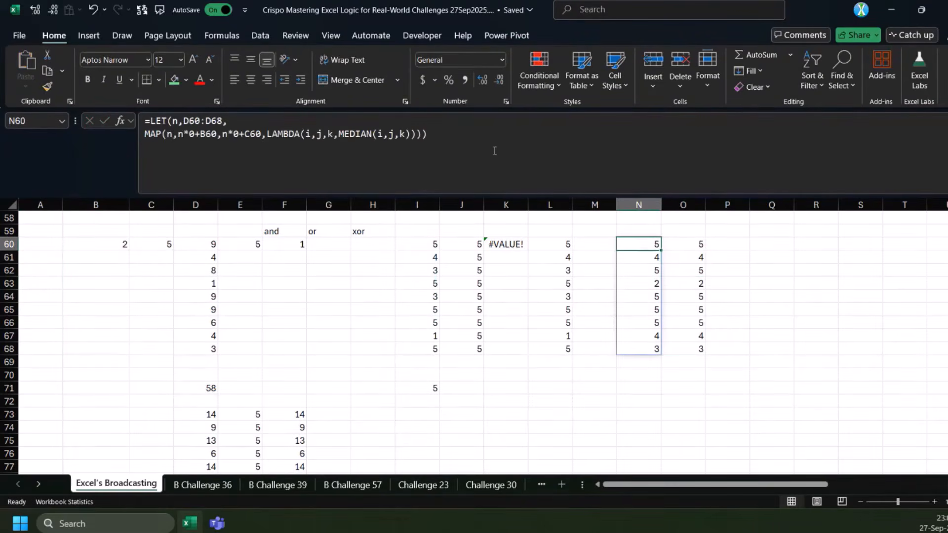
{"action": "double_click", "coordinate": [645, 247]}
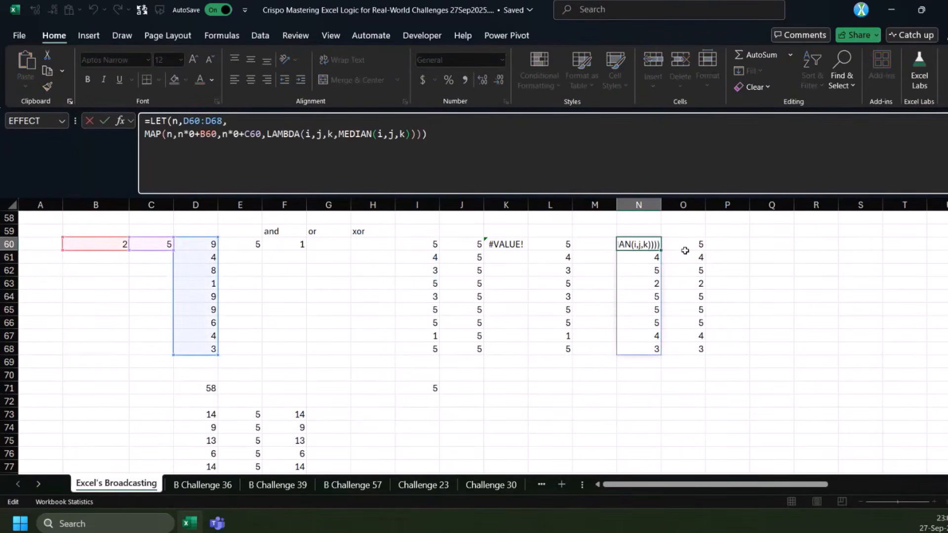
{"action": "key", "text": "Escape"}
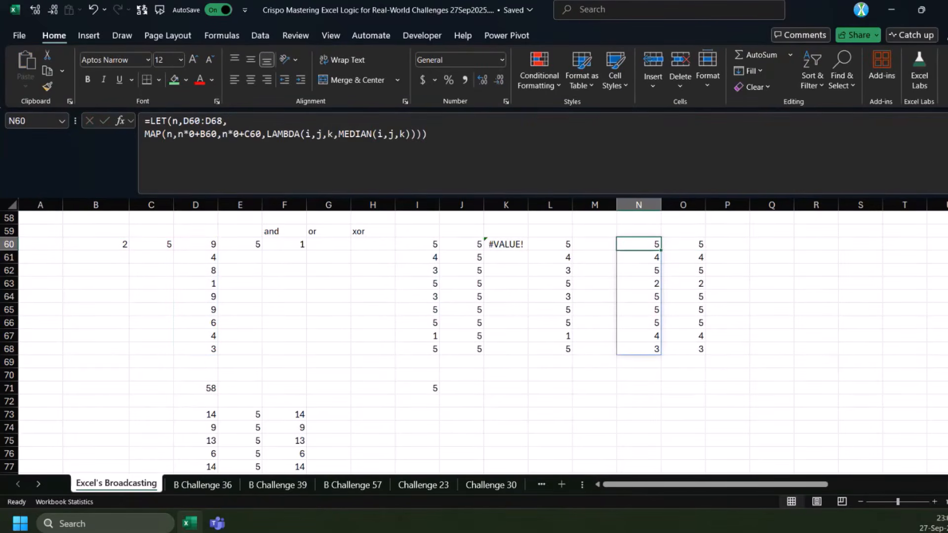
{"action": "scroll", "coordinate": [563, 311], "scroll_direction": "up", "scroll_amount": 4}
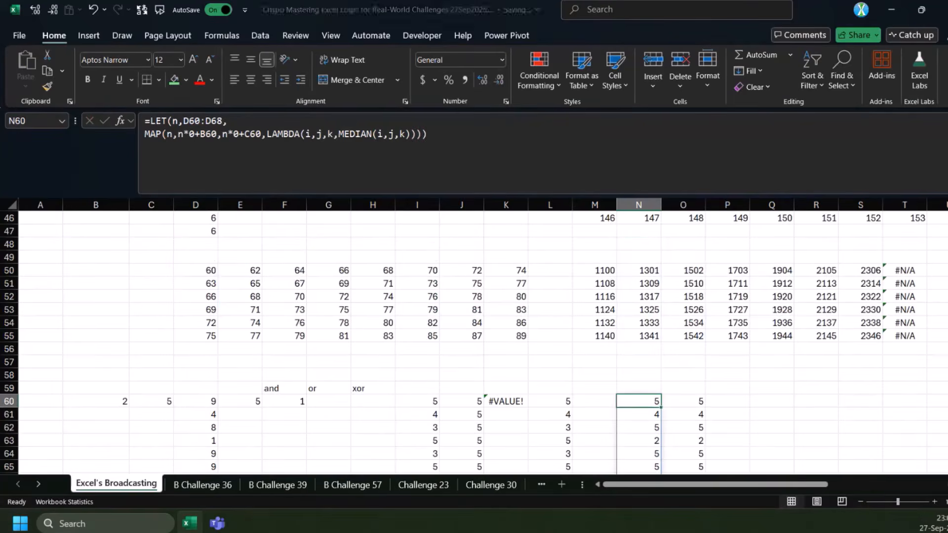
{"action": "scroll", "coordinate": [552, 332], "scroll_direction": "down", "scroll_amount": 3}
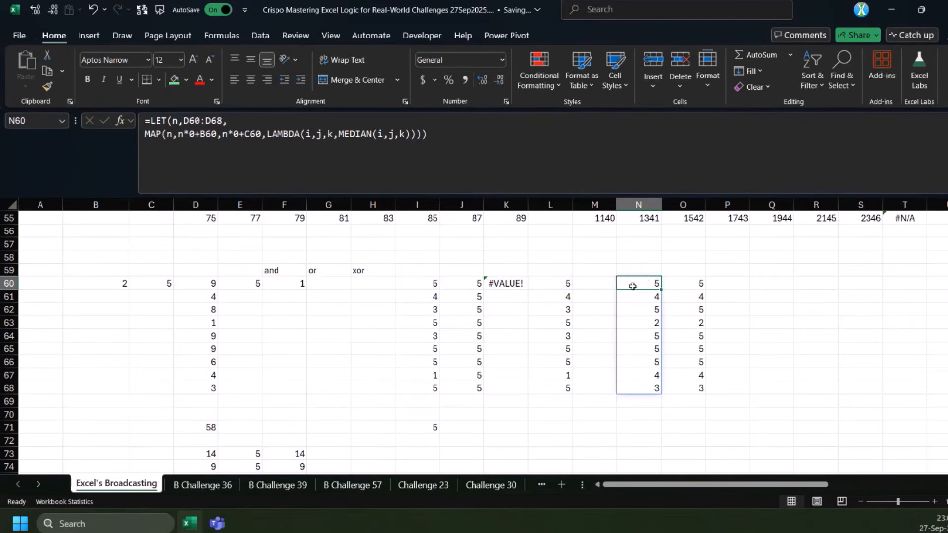
{"action": "scroll", "coordinate": [625, 283], "scroll_direction": "up", "scroll_amount": 1}
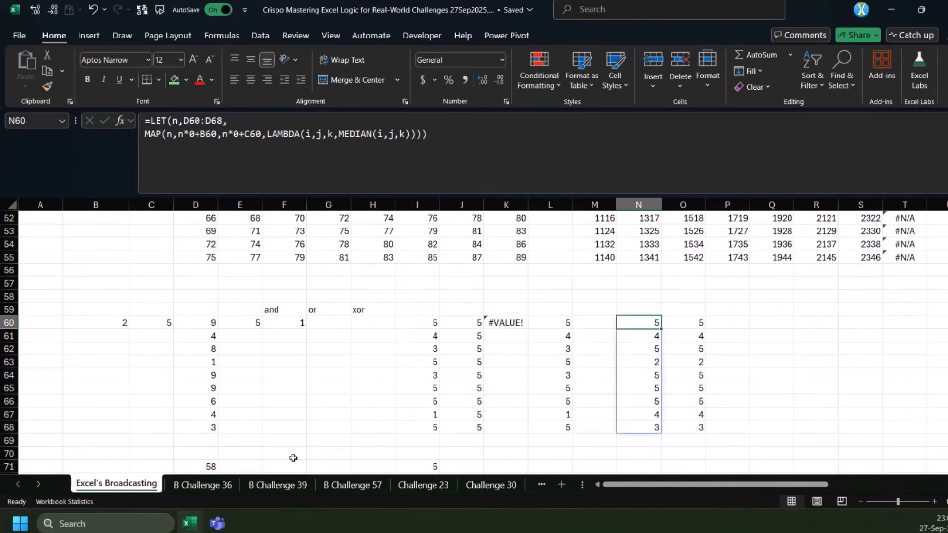
Open the B Challenge 36 sheet and examine how the comma-separated students and their subjects correspond to the one-student-per-row Solution table
{"action": "left_click", "coordinate": [209, 487]}
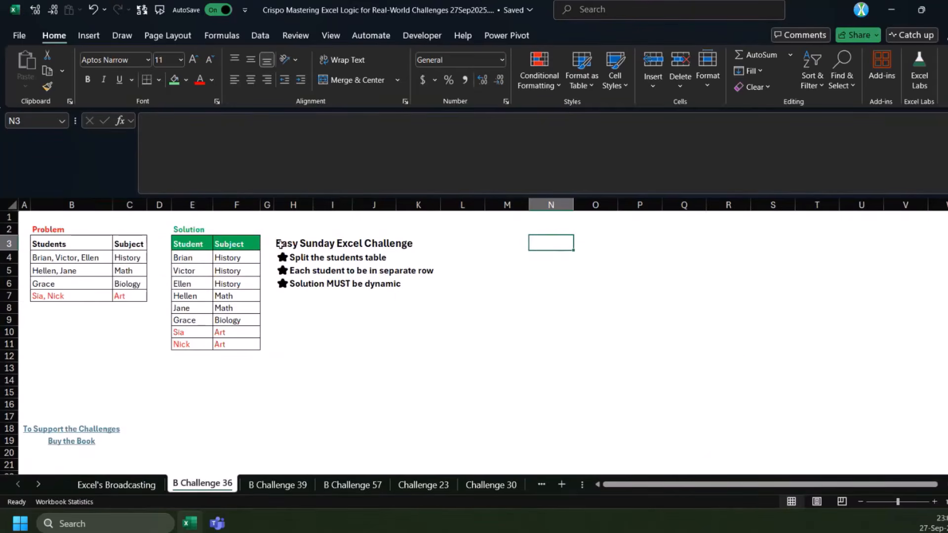
{"action": "left_click", "coordinate": [137, 293]}
{"action": "left_click", "coordinate": [53, 271]}
{"action": "left_click", "coordinate": [67, 258]}
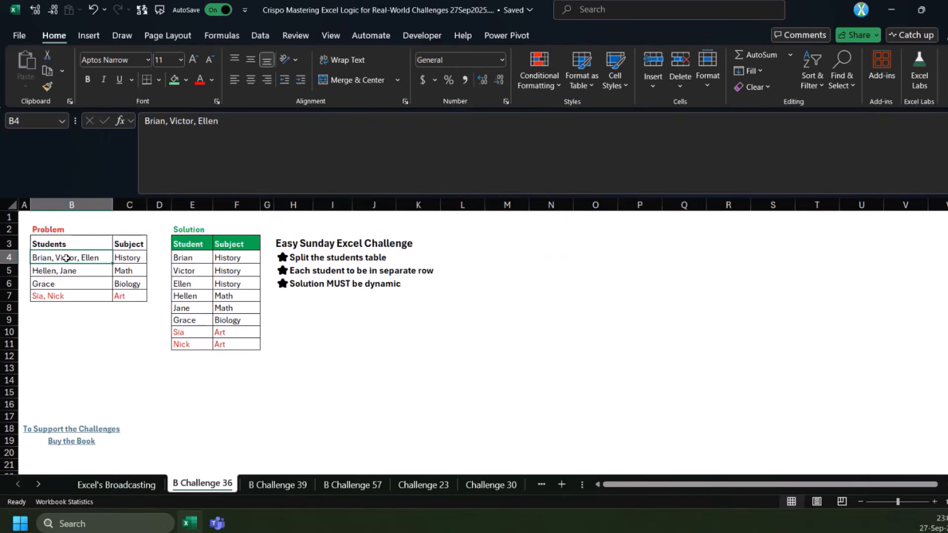
{"action": "left_click", "coordinate": [120, 255]}
{"action": "left_click", "coordinate": [39, 260]}
{"action": "left_click", "coordinate": [128, 260]}
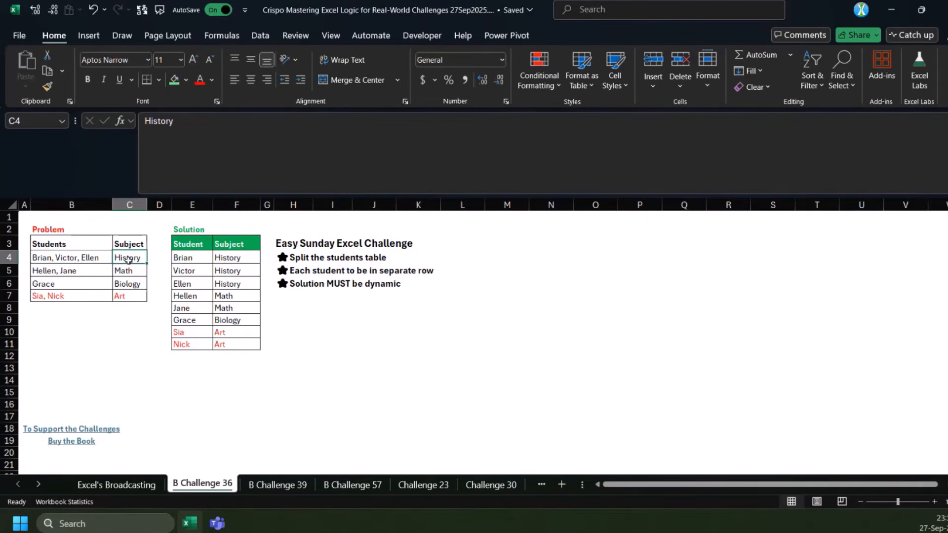
{"action": "left_click", "coordinate": [50, 257]}
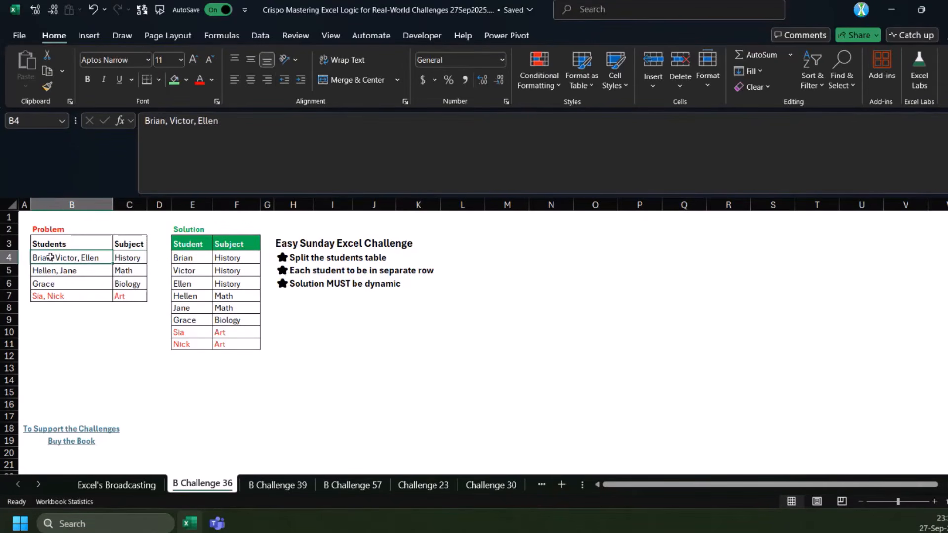
{"action": "left_click_drag", "start_coordinate": [185, 256], "coordinate": [186, 284]}
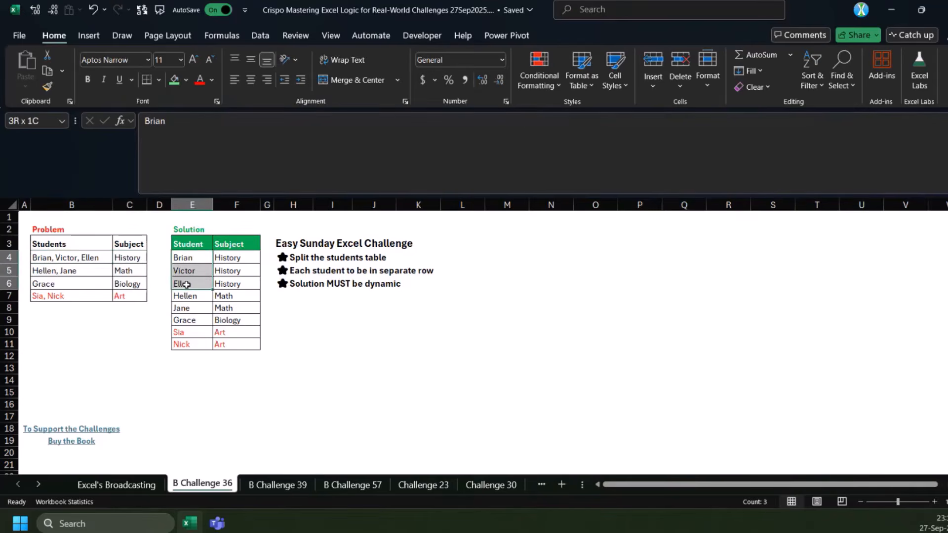
{"action": "left_click", "coordinate": [131, 259]}
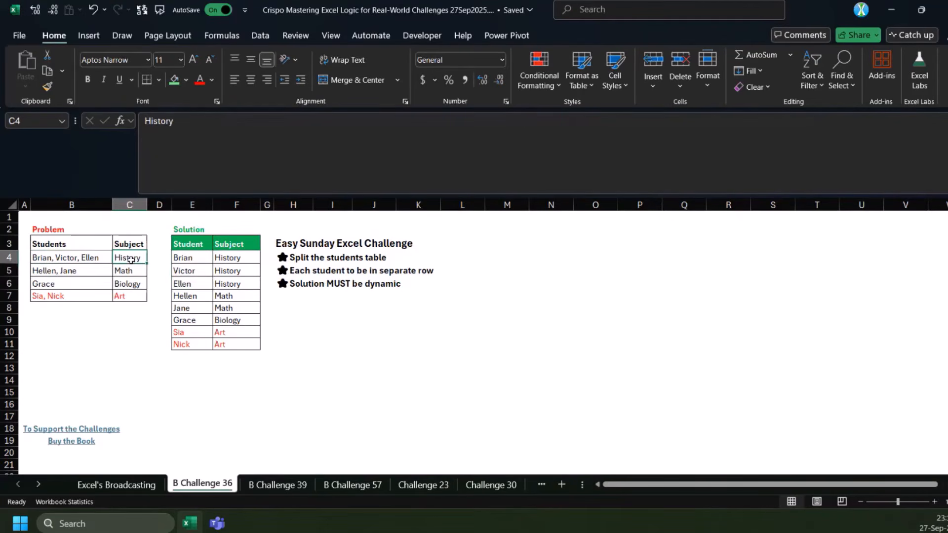
{"action": "left_click_drag", "start_coordinate": [248, 257], "coordinate": [241, 283]}
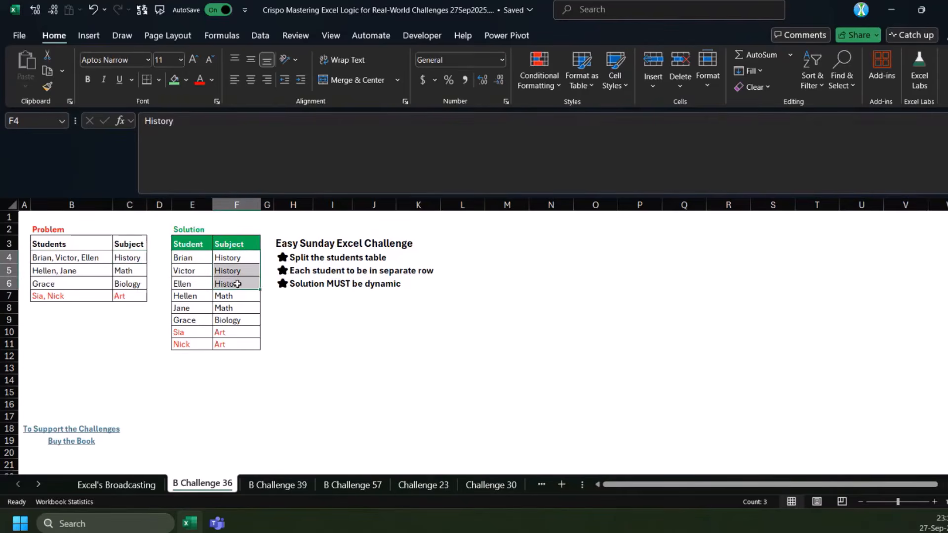
Split the first Students entry into rows with =TEXTSPLIT(B4,,", ") in L4
{"action": "left_click", "coordinate": [475, 245]}
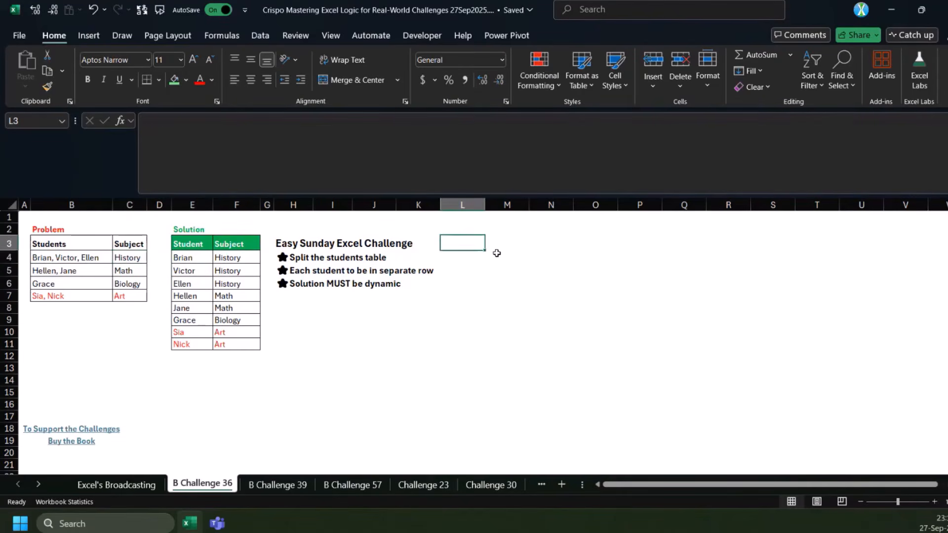
{"action": "key", "text": "Return"}
{"action": "type", "text": "="}
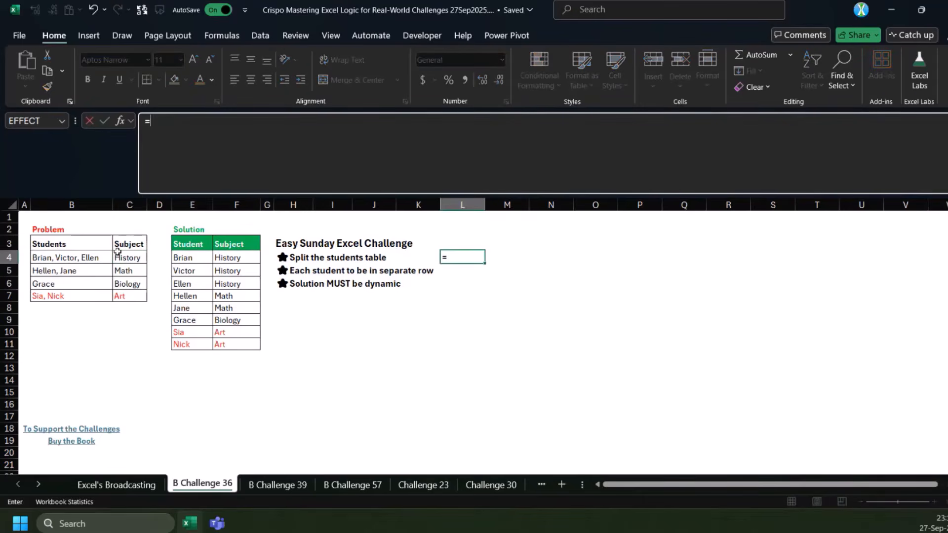
{"action": "type", "text": "texts"}
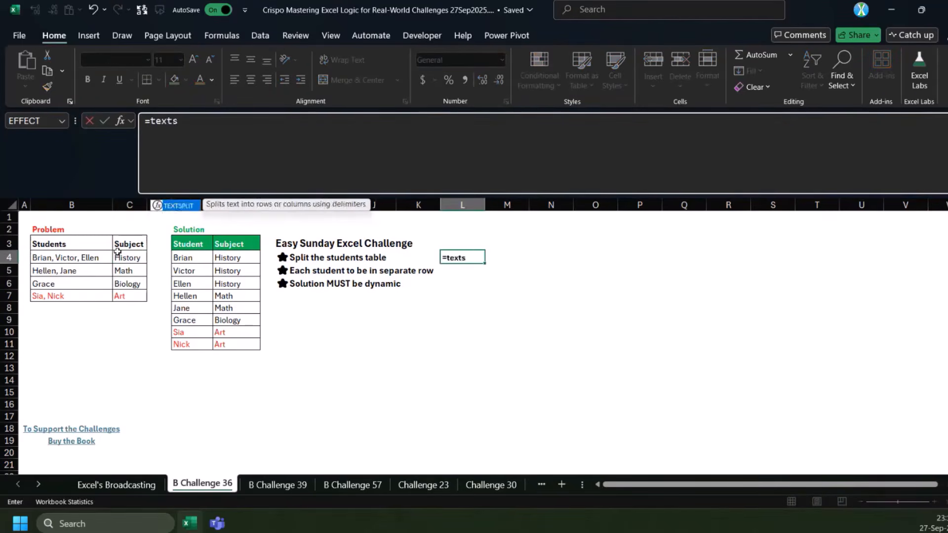
{"action": "key", "text": "Tab"}
{"action": "left_click", "coordinate": [82, 258]}
{"action": "type", "text": ",,\", \")"}
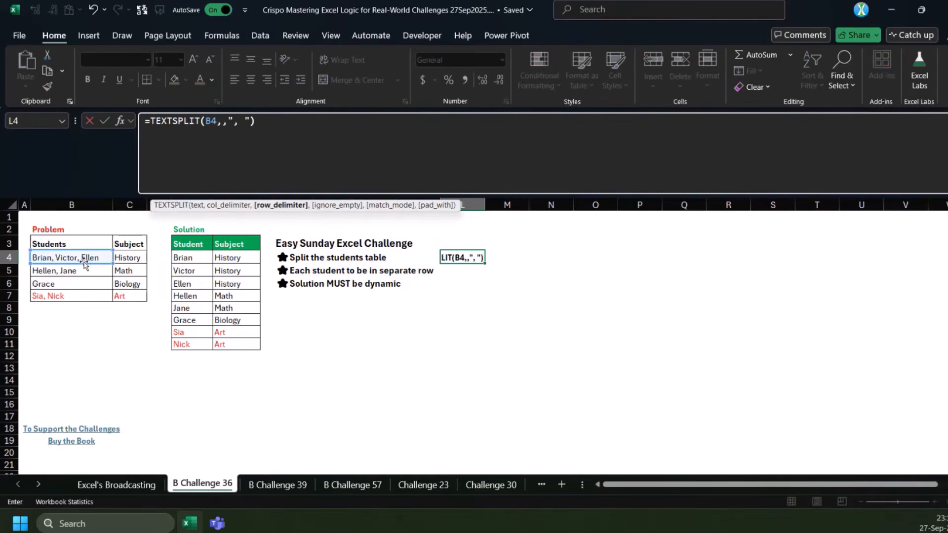
{"action": "key", "text": "Return"}
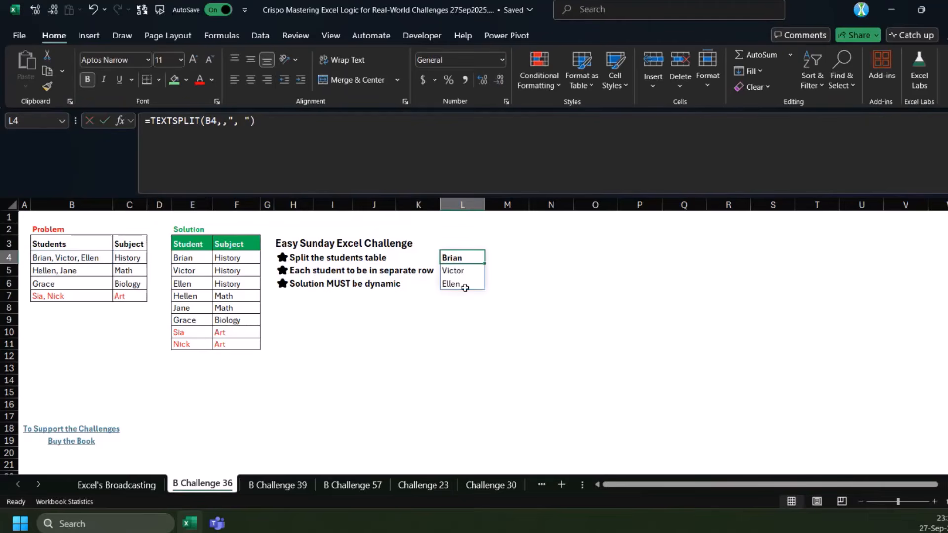
Wrap the L4 formula in LET, naming the TEXTSPLIT result a and returning a
{"action": "left_click", "coordinate": [134, 257]}
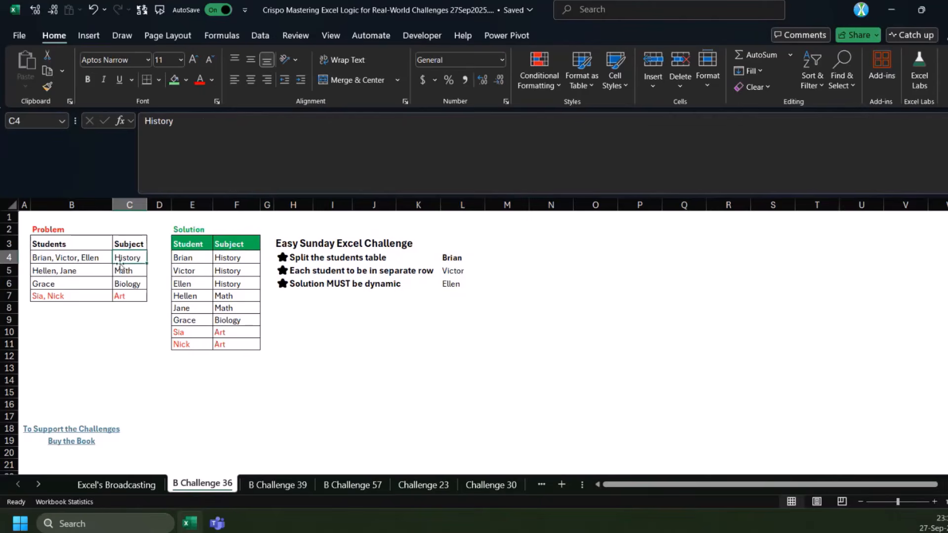
{"action": "left_click", "coordinate": [467, 257]}
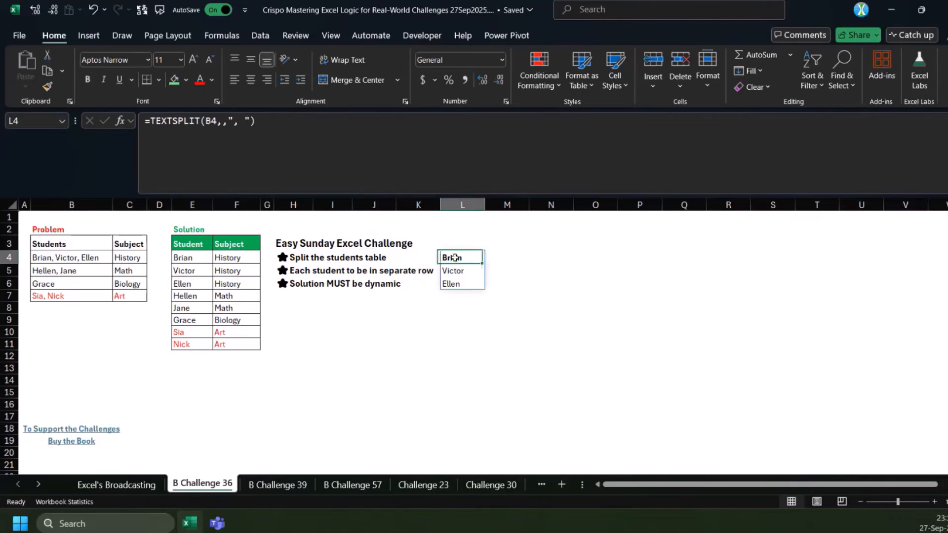
{"action": "left_click", "coordinate": [151, 124]}
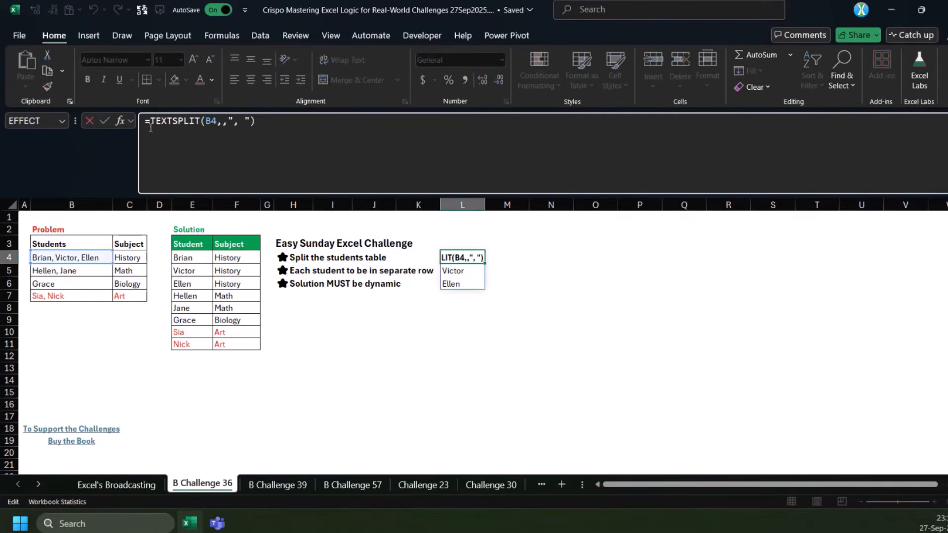
{"action": "type", "text": "LET("}
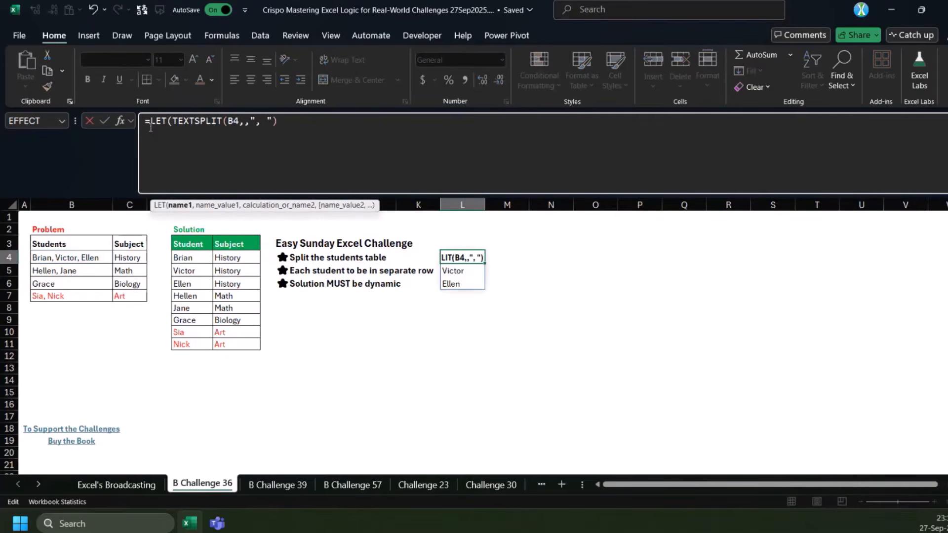
{"action": "key", "text": "shift+Left"}
{"action": "key", "text": "shift+Left"}
{"action": "key", "text": "shift+Left"}
{"action": "key", "text": "shift+Left"}
{"action": "key", "text": "Left"}
{"action": "left_click", "coordinate": [174, 124]}
{"action": "type", "text": "a,"}
{"action": "left_click", "coordinate": [346, 126]}
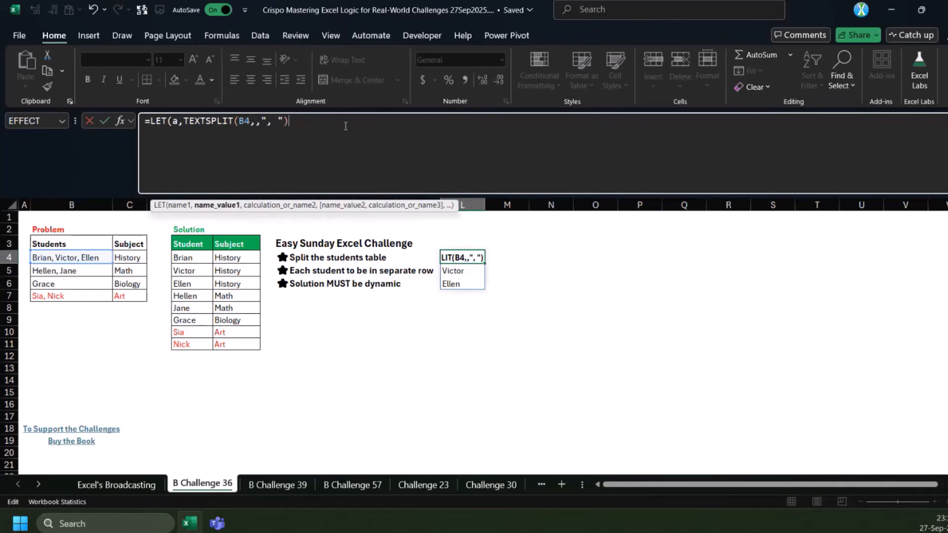
{"action": "type", "text": ",a)"}
{"action": "key", "text": "ctrl+Return"}
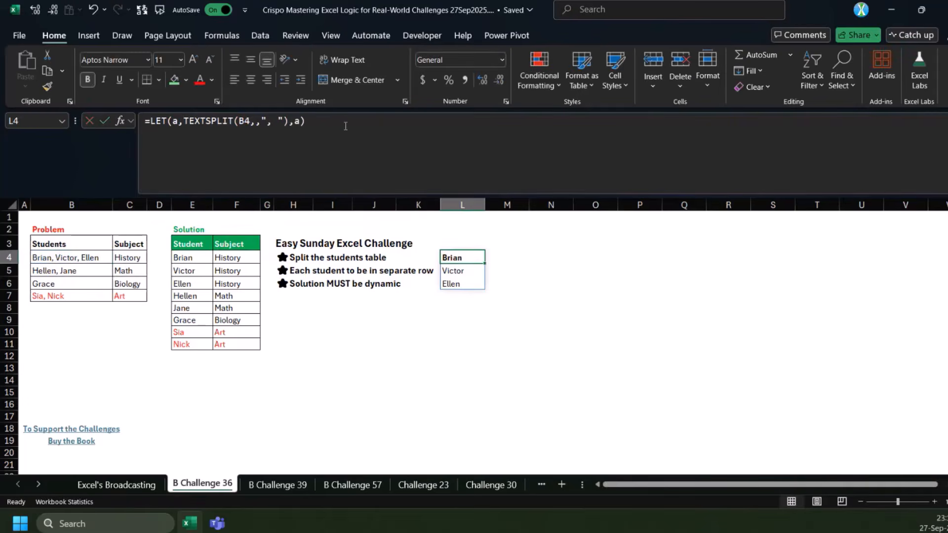
Change the LET calculation in L4 to IF(a>0,C4) so the subject repeats for every student
{"action": "left_click", "coordinate": [345, 126]}
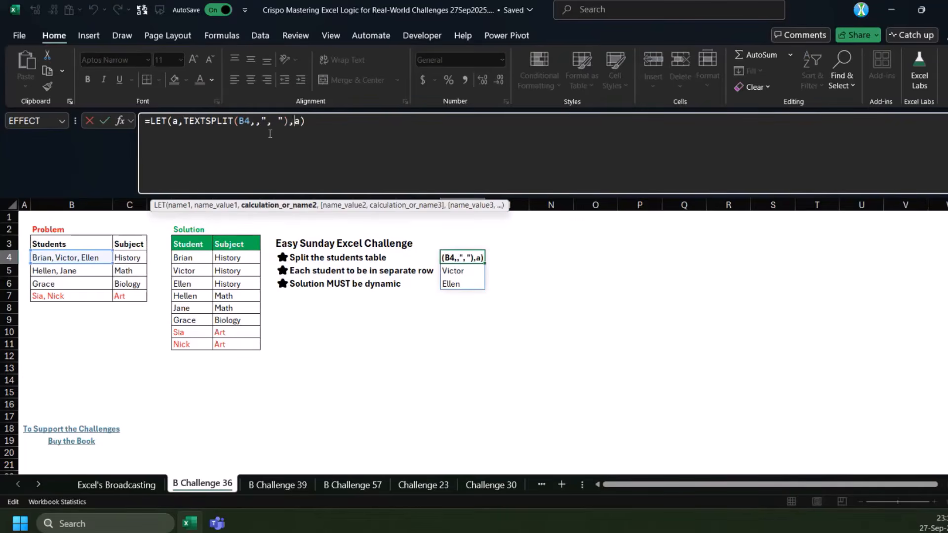
{"action": "type", "text": "IF(a>0"}
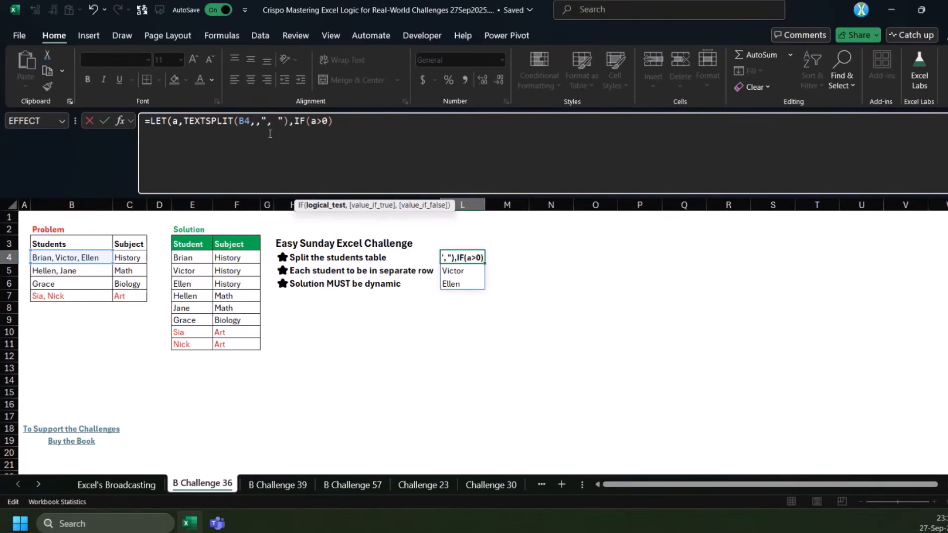
{"action": "type", "text": ","}
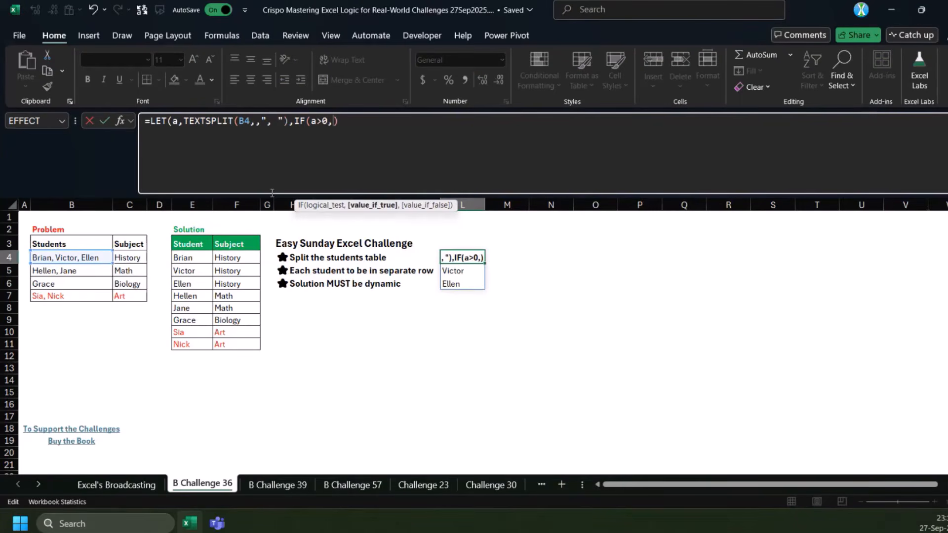
{"action": "left_click", "coordinate": [126, 257]}
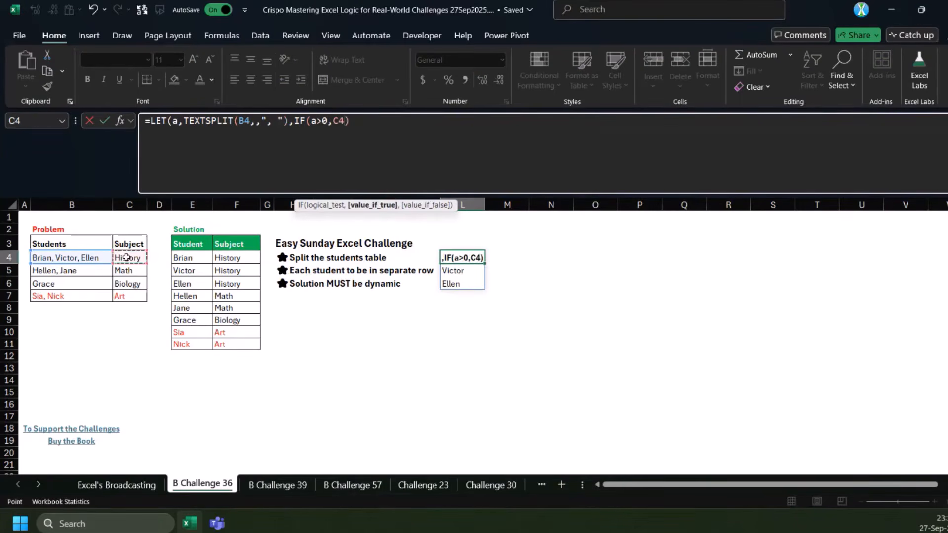
{"action": "type", "text": ")"}
{"action": "key", "text": "ctrl+Return"}
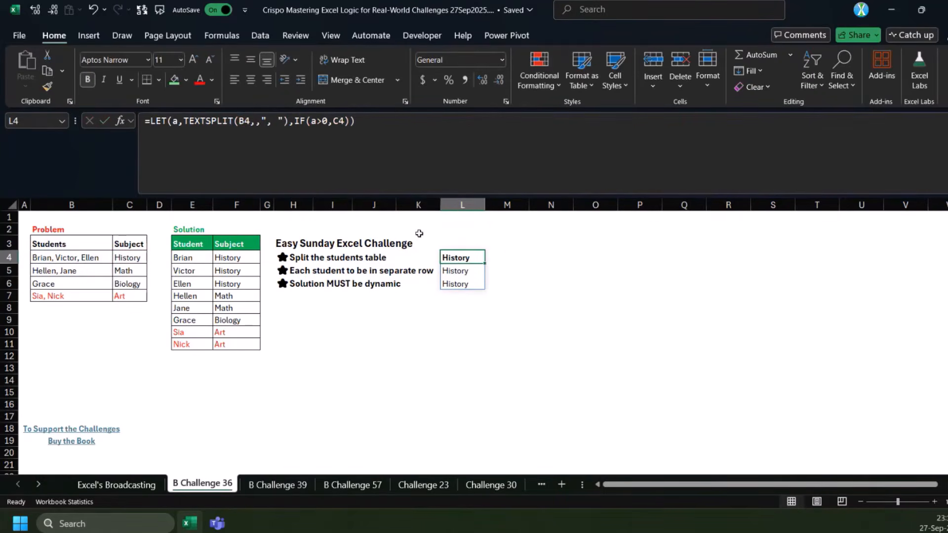
Combine the student names and repeated subjects in L4 with HSTACK(a,IF(a>0,C4))
{"action": "left_click", "coordinate": [319, 134]}
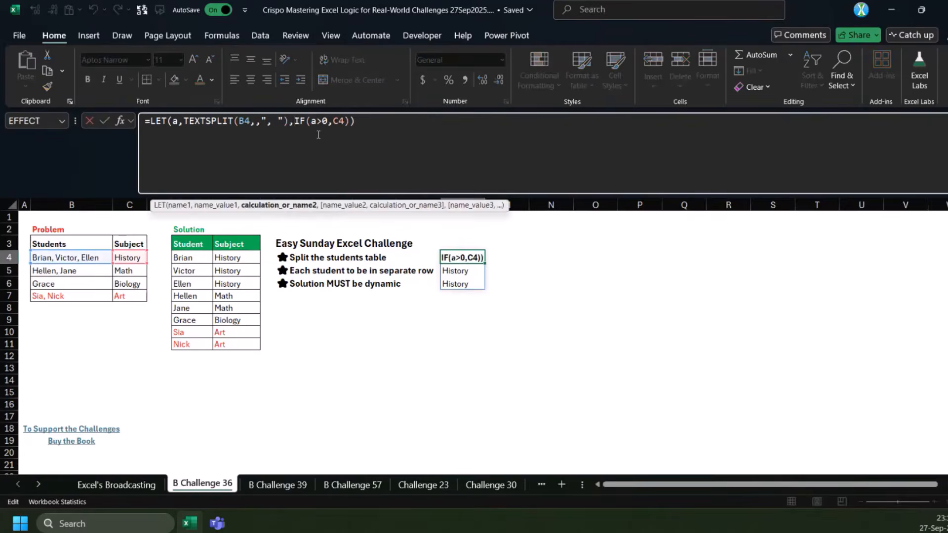
{"action": "type", "text": "HSTACK(a,IF(a>0,C4"}
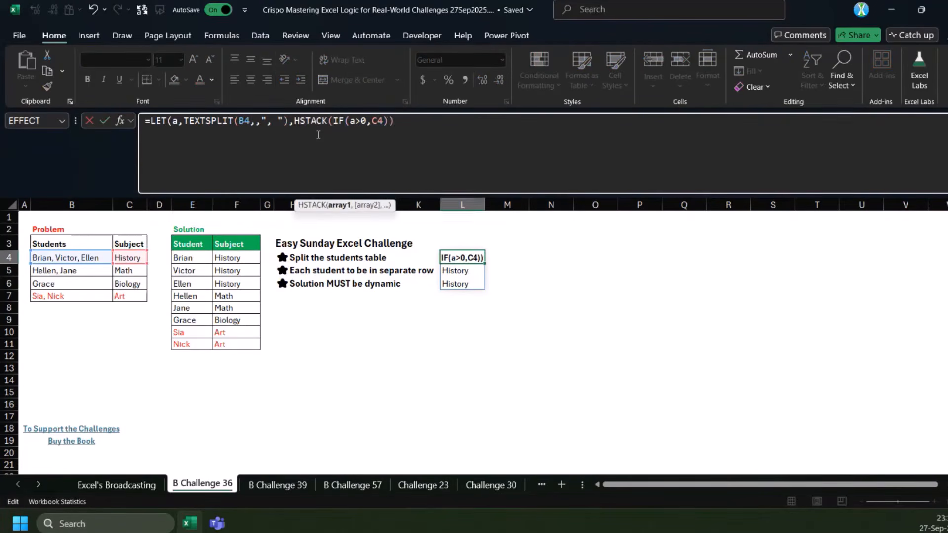
{"action": "type", "text": ")"}
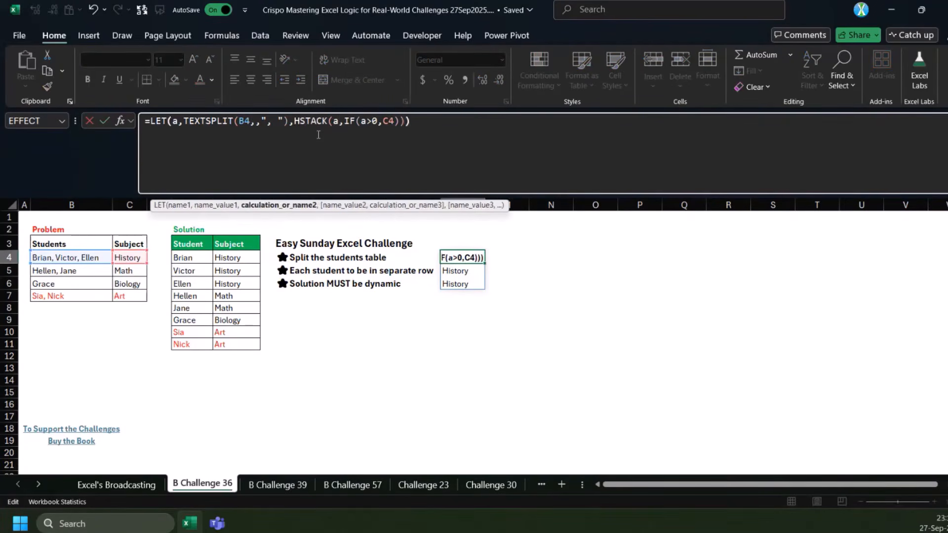
{"action": "key", "text": "Return"}
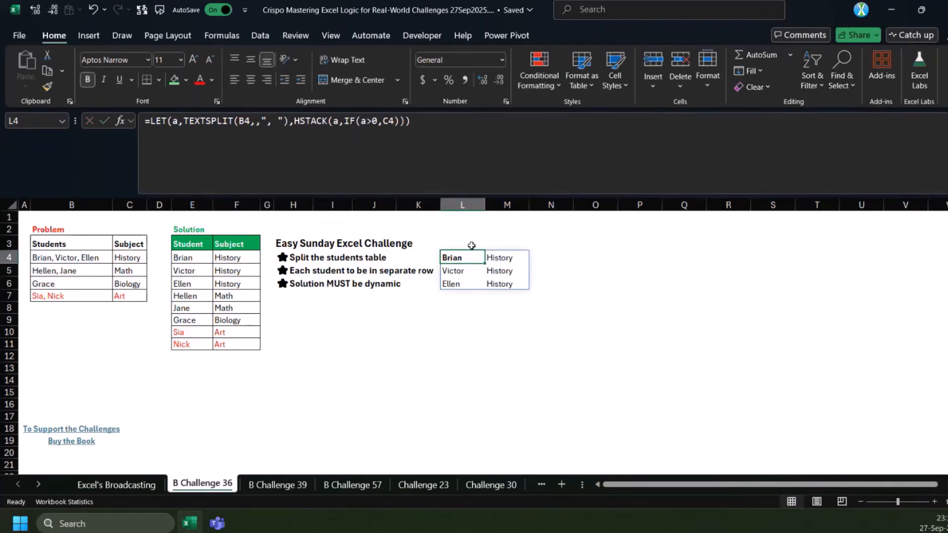
Copy the full L4 formula text into cell O4 as the start of an alternative version
{"action": "left_click", "coordinate": [552, 119]}
{"action": "key", "text": "ctrl+a"}
{"action": "key", "text": "ctrl+c"}
{"action": "key", "text": "Escape"}
{"action": "left_click", "coordinate": [582, 257]}
{"action": "double_click", "coordinate": [582, 257]}
{"action": "key", "text": "ctrl+v"}
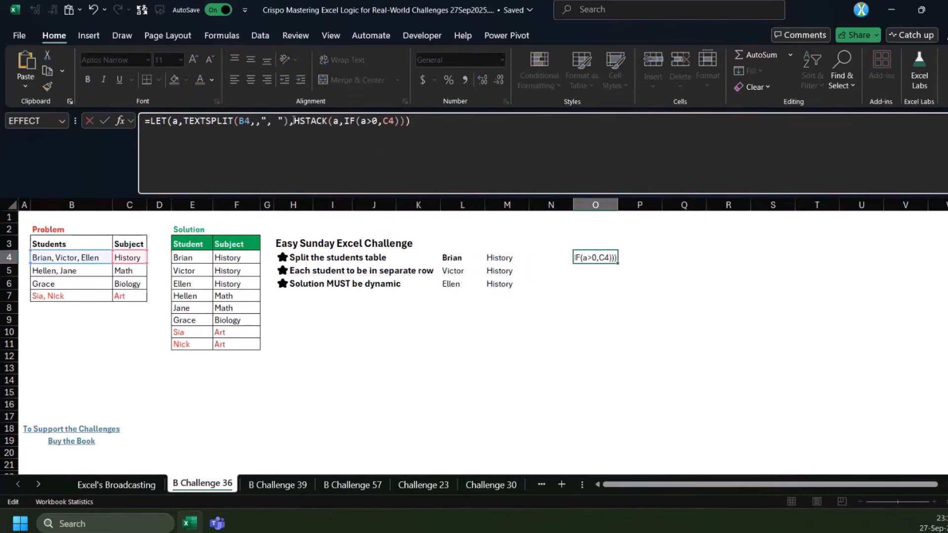
Replace the IF expression in O4 with C4 to make HSTACK(a,C4), and enter the formula with Excel's bracket correction
{"action": "left_click_drag", "start_coordinate": [345, 120], "coordinate": [473, 122]}
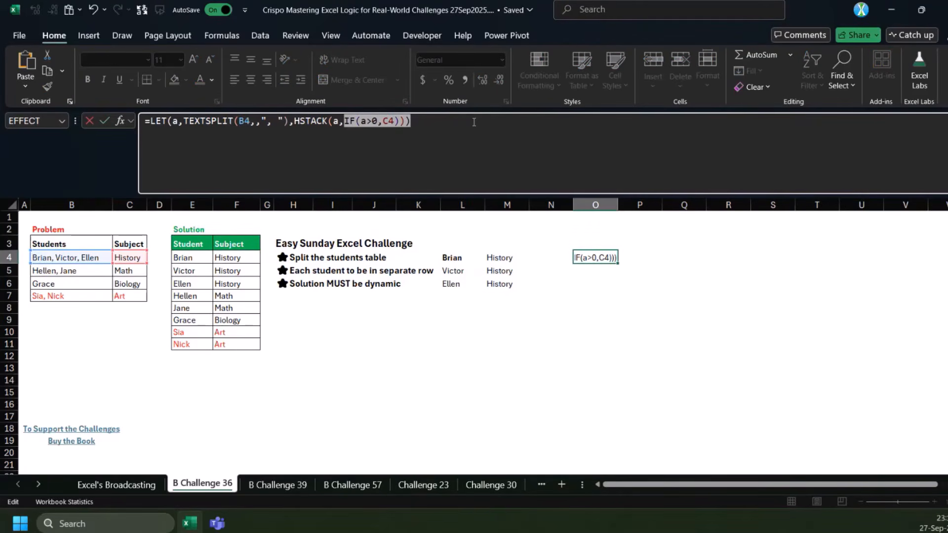
{"action": "key", "text": "BackSpace"}
{"action": "left_click", "coordinate": [123, 254]}
{"action": "type", "text": ")"}
{"action": "key", "text": "Return"}
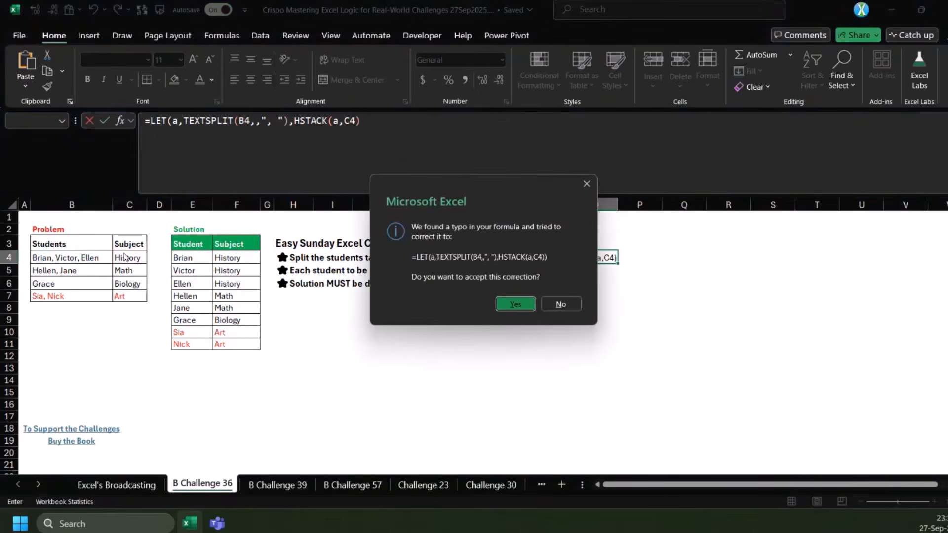
{"action": "key", "text": "Return"}
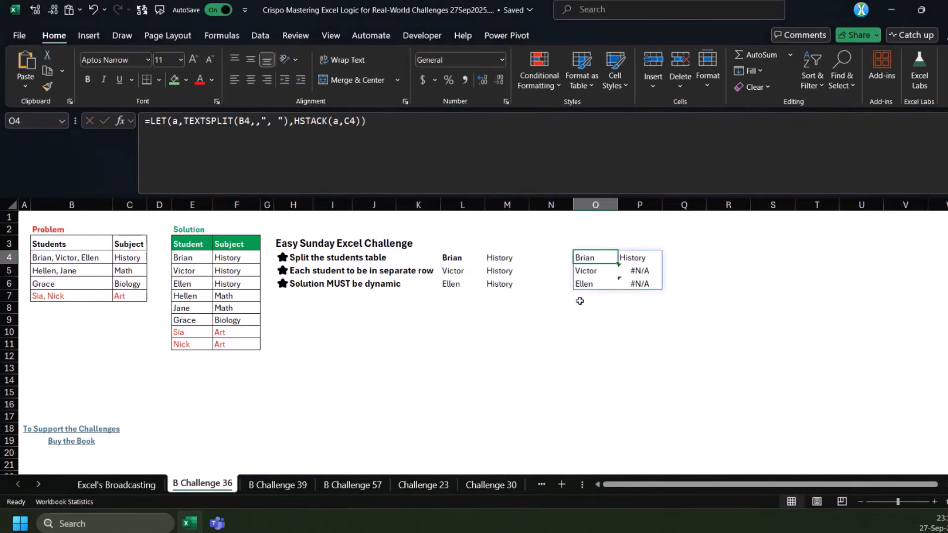
Check the padded cells in the O4 result and wrap its HSTACK in IFNA with C4 as the replacement value
{"action": "left_click", "coordinate": [640, 257]}
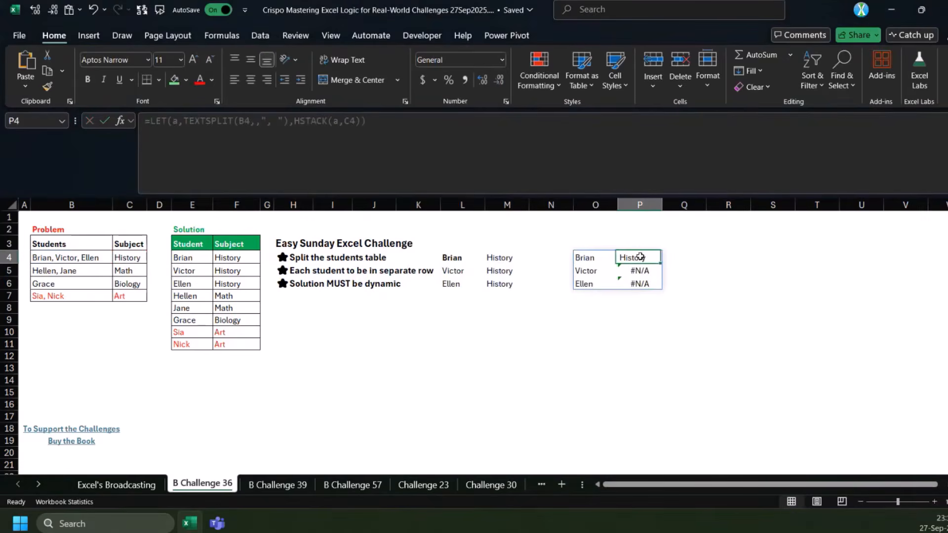
{"action": "mouse_move", "coordinate": [638, 271]}
{"action": "left_mouse_down"}
{"action": "mouse_move", "coordinate": [649, 291]}
{"action": "mouse_move", "coordinate": [644, 277]}
{"action": "left_mouse_up"}
{"action": "left_click", "coordinate": [592, 259]}
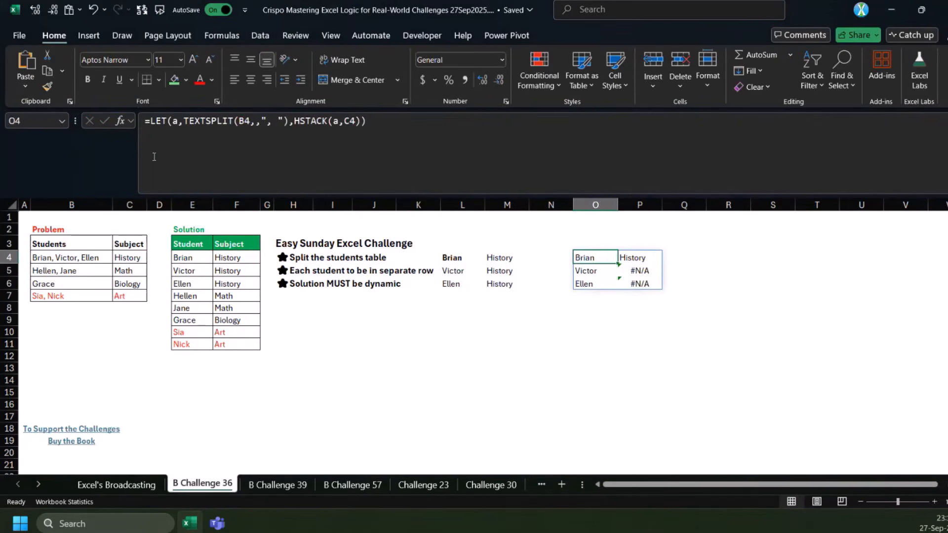
{"action": "left_click", "coordinate": [294, 121]}
{"action": "type", "text": "IFNA("}
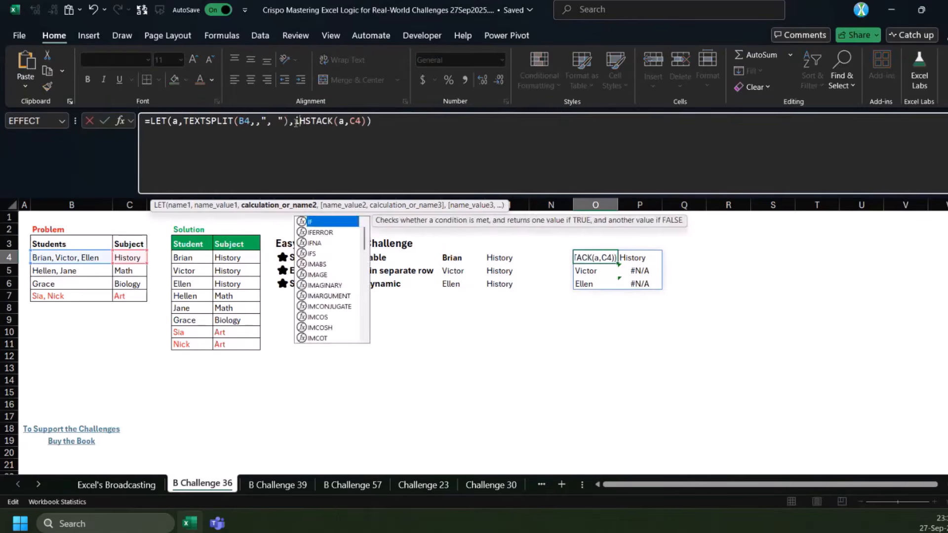
{"action": "key", "text": "Left"}
{"action": "type", "text": ","}
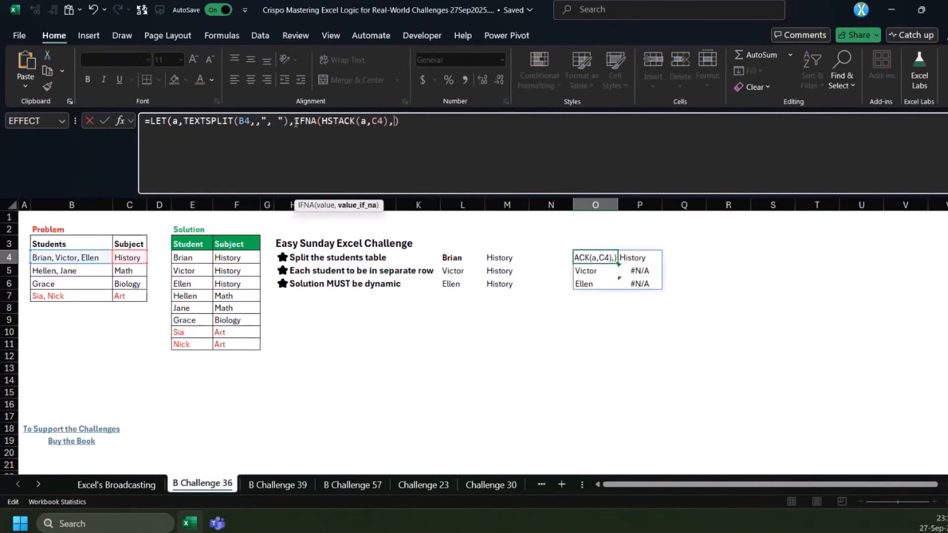
{"action": "left_click", "coordinate": [128, 257]}
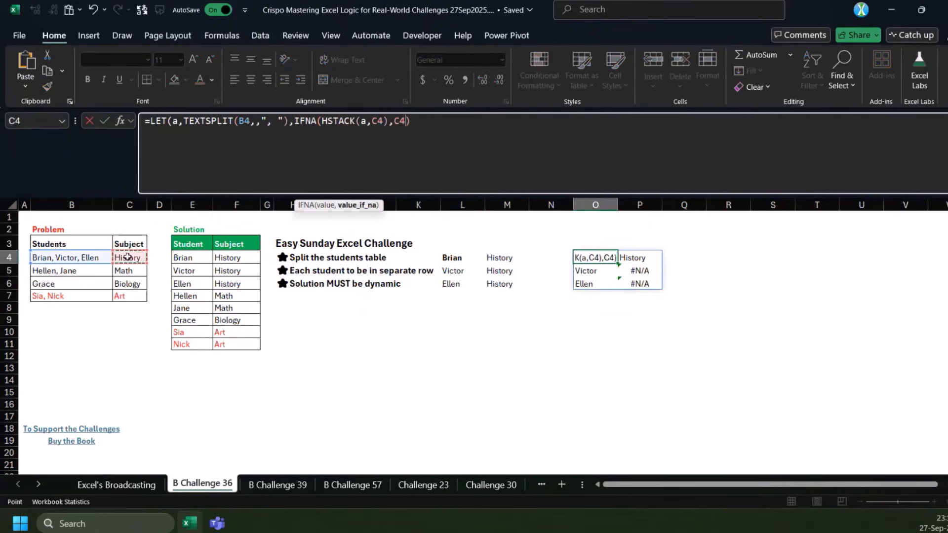
{"action": "type", "text": ")"}
{"action": "key", "text": "Return"}
Define b as C4 in the O4 LET formula, change the calculation to IFNA(HSTACK(a,b),b), and check the filled subjects
{"action": "left_click", "coordinate": [294, 122]}
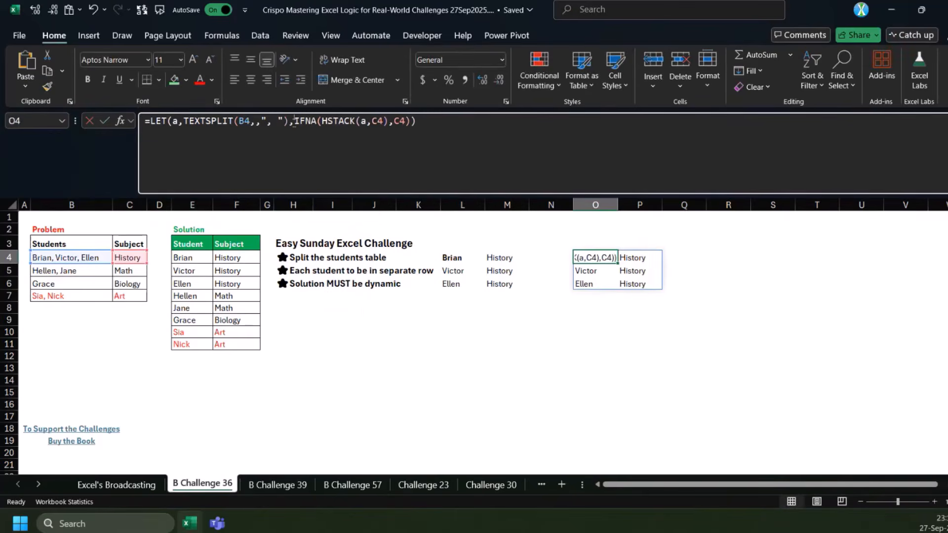
{"action": "type", "text": "b,"}
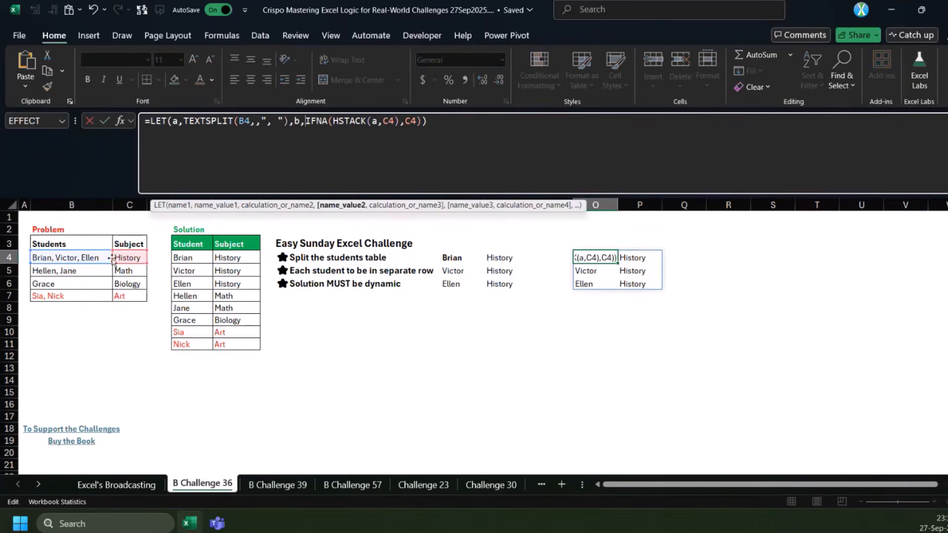
{"action": "left_click", "coordinate": [130, 257]}
{"action": "type", "text": ","}
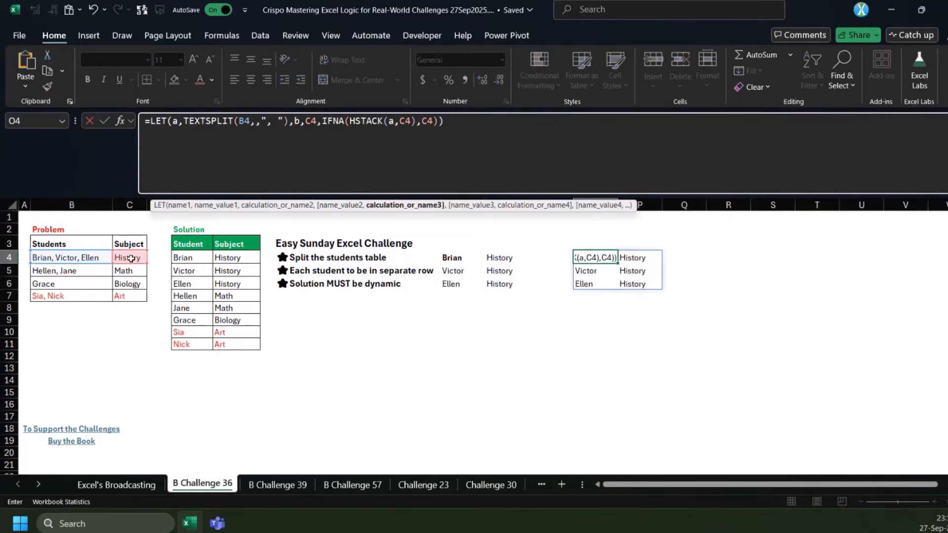
{"action": "double_click", "coordinate": [404, 121]}
{"action": "type", "text": "b"}
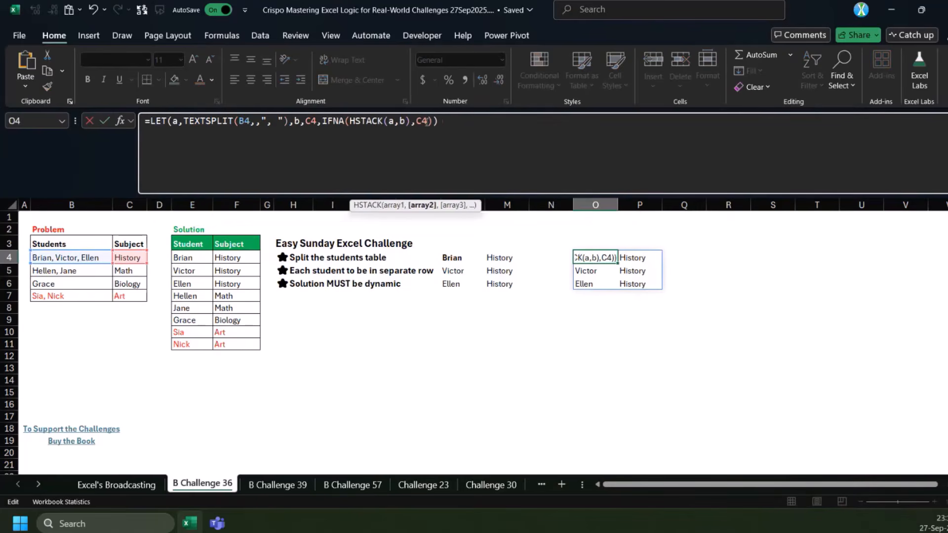
{"action": "double_click", "coordinate": [427, 121]}
{"action": "type", "text": "b"}
{"action": "left_click", "coordinate": [461, 125]}
{"action": "key", "text": "ctrl+Return"}
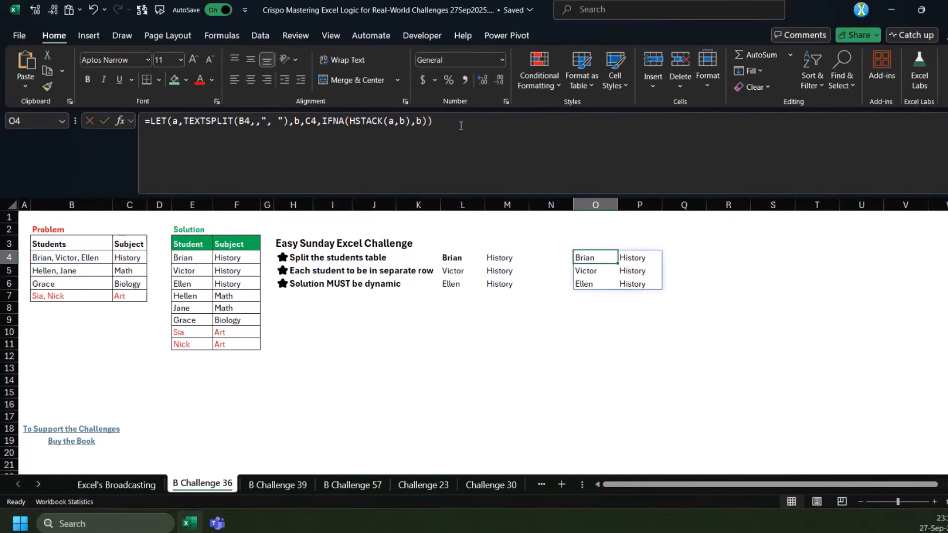
{"action": "left_click_drag", "start_coordinate": [641, 270], "coordinate": [641, 285]}
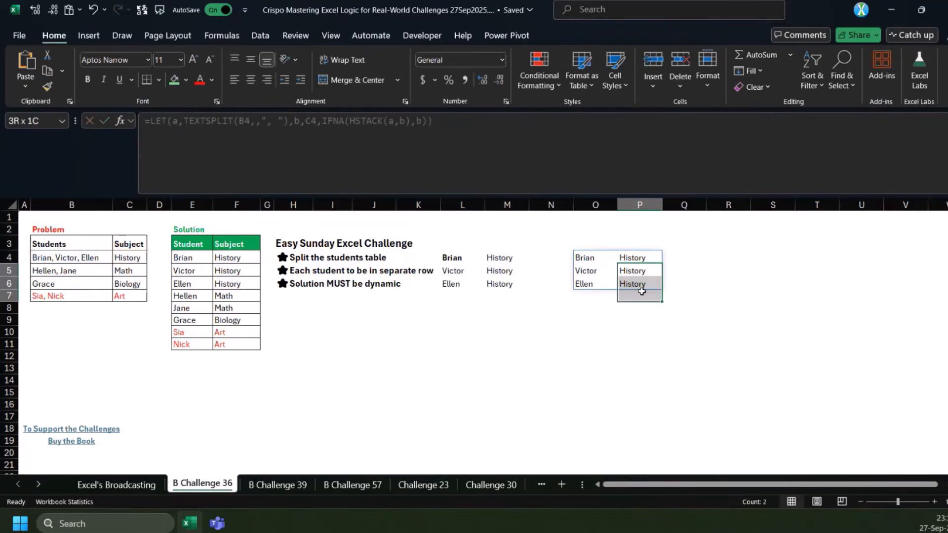
Copy the full LET formula text from O4 into cell R4 as the start of another version
{"action": "left_click", "coordinate": [590, 254]}
{"action": "key", "text": "F2"}
{"action": "left_click", "coordinate": [693, 259]}
{"action": "left_click", "coordinate": [716, 258]}
{"action": "left_click", "coordinate": [409, 135]}
{"action": "key", "text": "ctrl+v"}
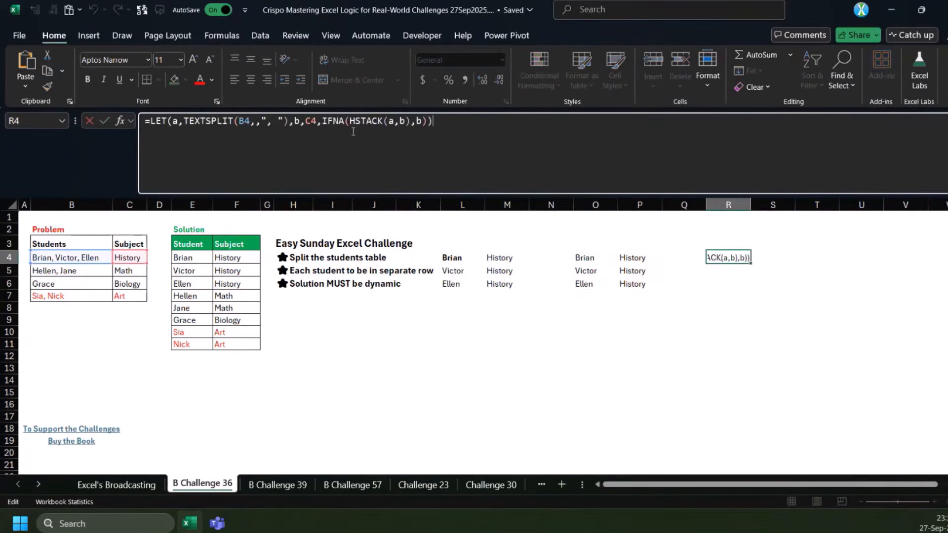
Replace everything after the TEXTSPLIT definition in R4 with the array constant {1,0}, enter the formula, and check the spilled values
{"action": "left_click", "coordinate": [332, 124]}
{"action": "left_click_drag", "start_coordinate": [295, 121], "coordinate": [601, 114]}
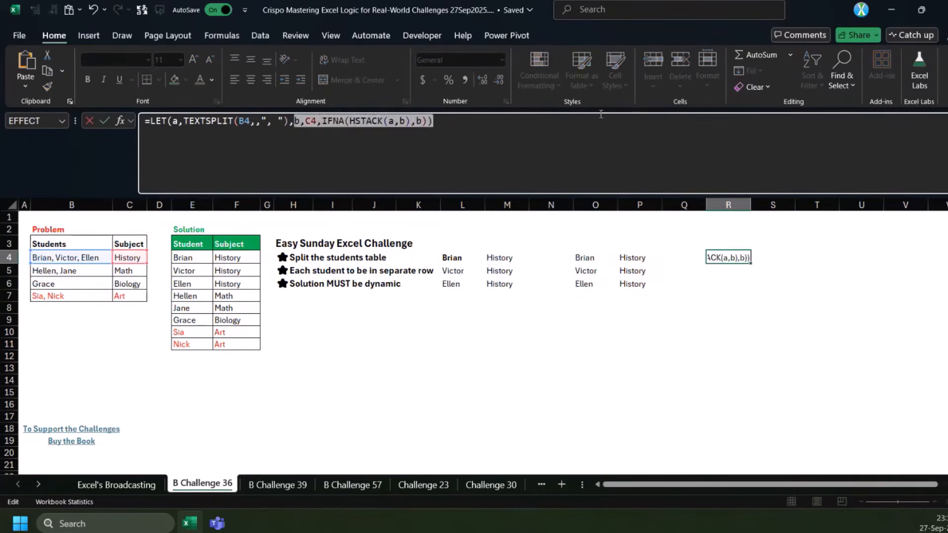
{"action": "type", "text": "{1,0}"}
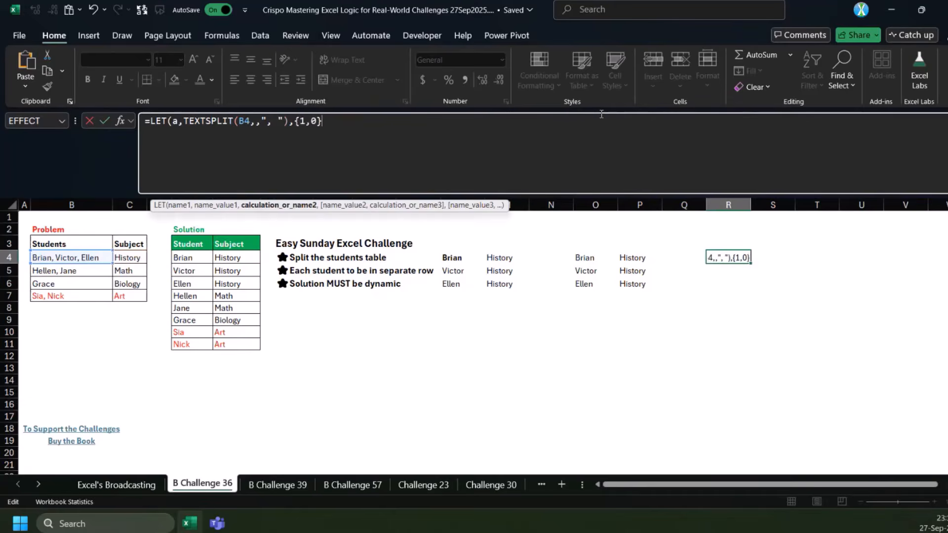
{"action": "type", "text": ")"}
{"action": "key", "text": "ctrl+Return"}
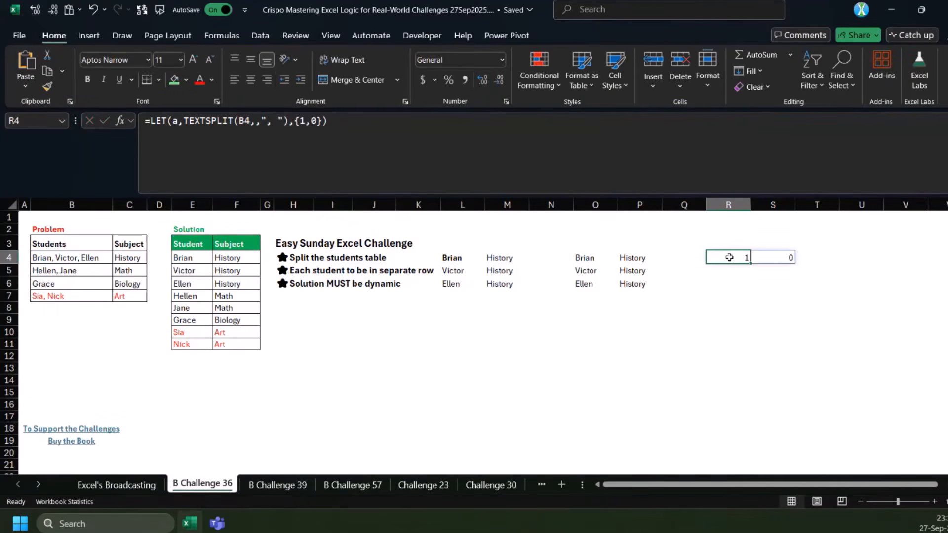
{"action": "left_click_drag", "start_coordinate": [729, 257], "coordinate": [757, 256]}
Copy the LET and TEXTSPLIT part of the O4 formula into Q4 and complete it with a as the calculation
{"action": "left_click", "coordinate": [688, 257]}
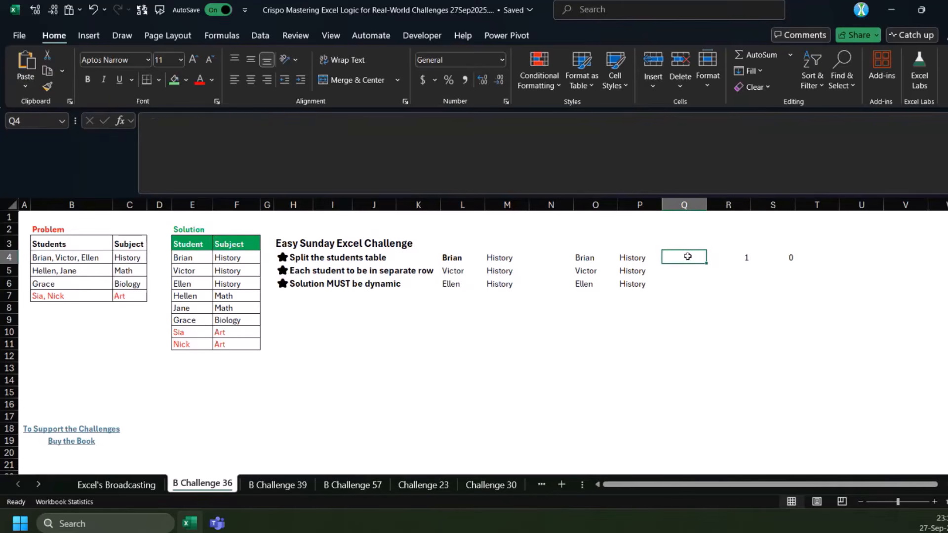
{"action": "left_click", "coordinate": [595, 257]}
{"action": "left_click_drag", "start_coordinate": [288, 121], "coordinate": [146, 121]}
{"action": "key", "text": "ctrl+c"}
{"action": "key", "text": "Escape"}
{"action": "left_click", "coordinate": [692, 258]}
{"action": "left_click", "coordinate": [331, 159]}
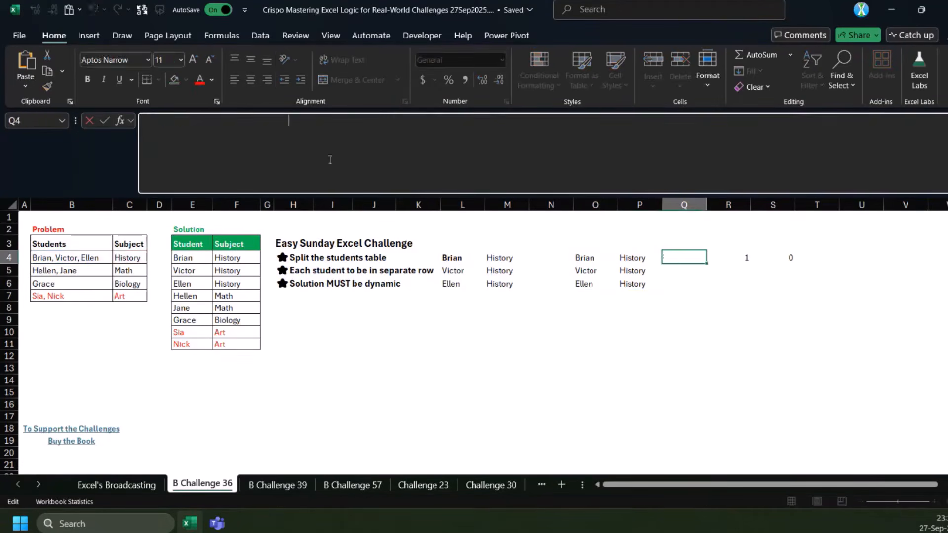
{"action": "key", "text": "ctrl+v"}
{"action": "type", "text": ",a"}
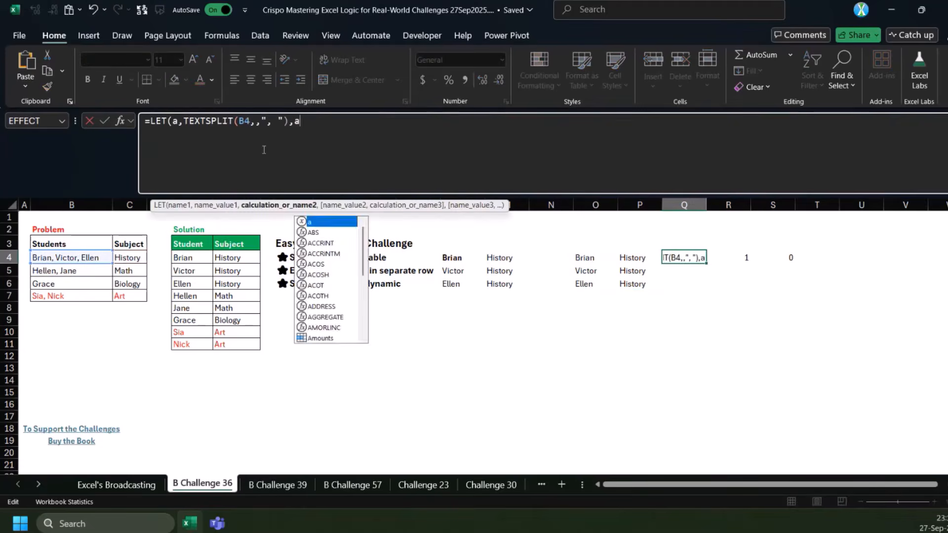
{"action": "type", "text": ")"}
{"action": "key", "text": "ctrl+Return"}
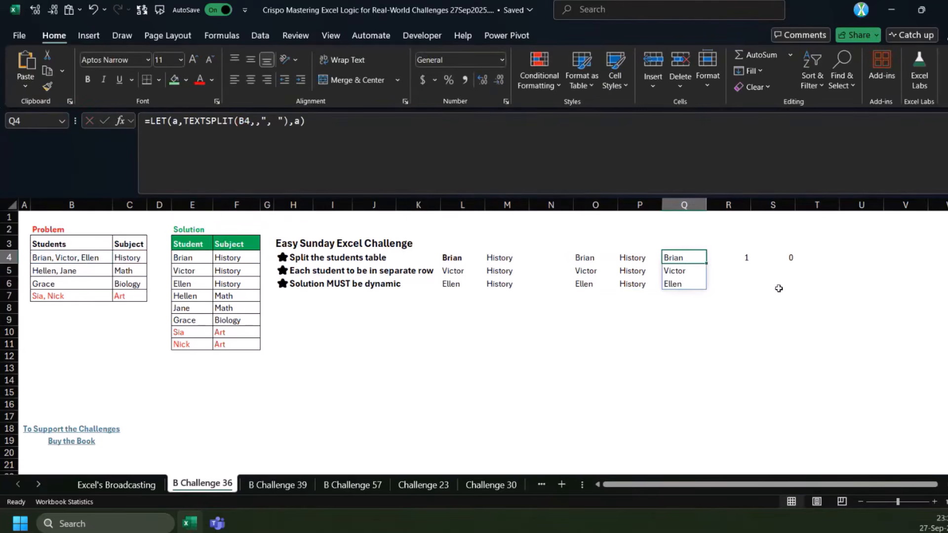
Inspect the R4 spill area and change the formula's calculation to IF({1,1},a)
{"action": "left_click", "coordinate": [743, 257]}
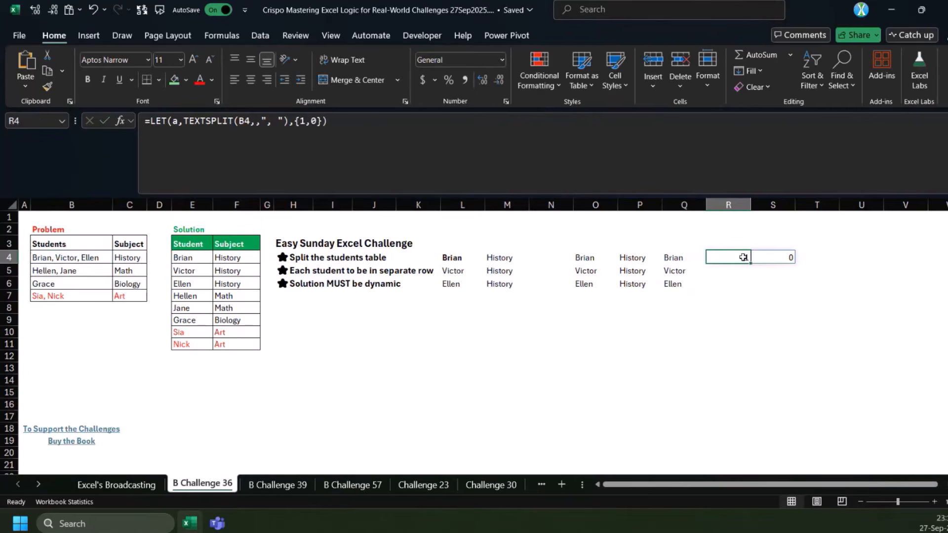
{"action": "left_click_drag", "start_coordinate": [743, 257], "coordinate": [791, 283]}
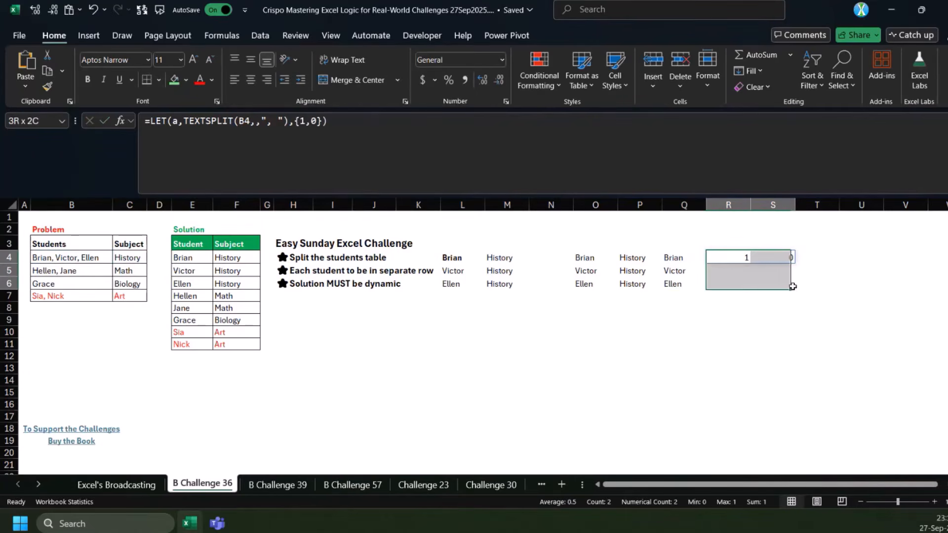
{"action": "left_click", "coordinate": [723, 256]}
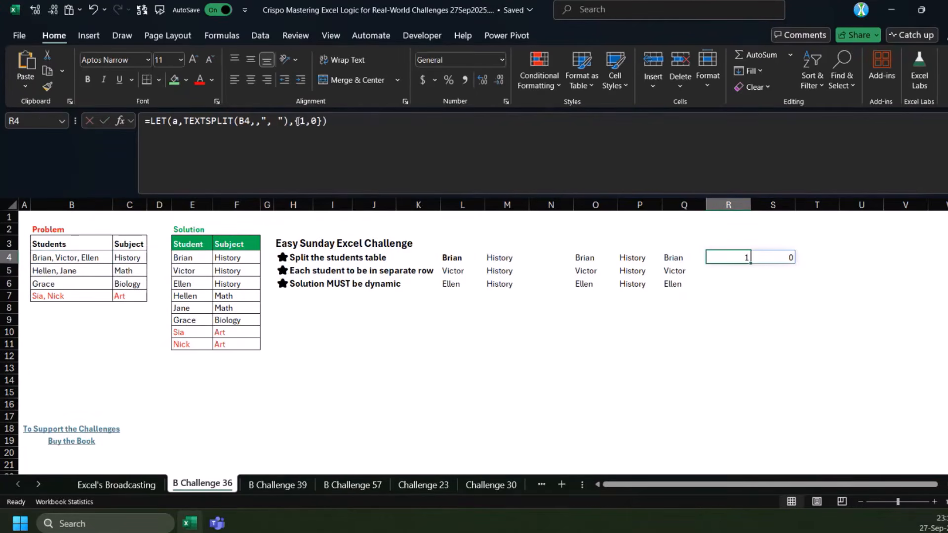
{"action": "left_click", "coordinate": [296, 129]}
{"action": "type", "text": "i"}
{"action": "key", "text": "Tab"}
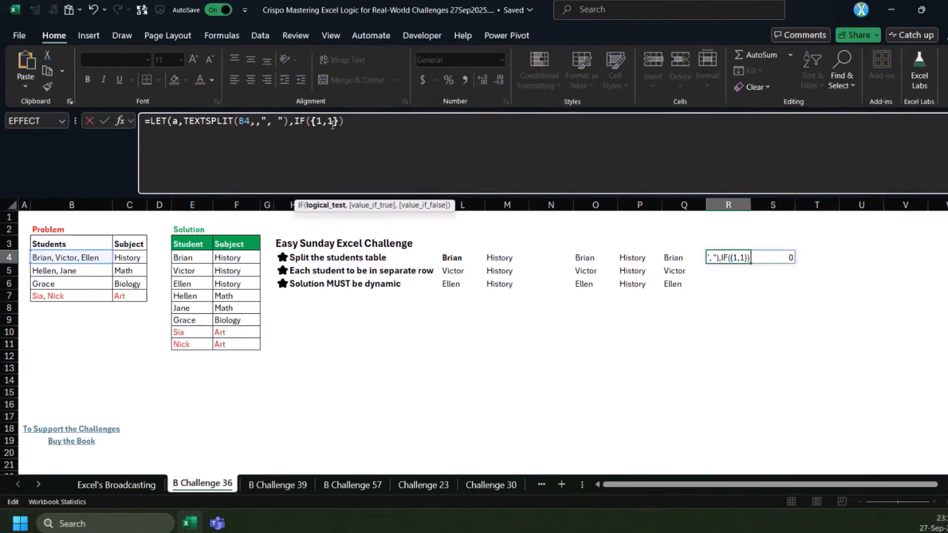
{"action": "type", "text": ",a)"}
{"action": "key", "text": "ctrl+Return"}
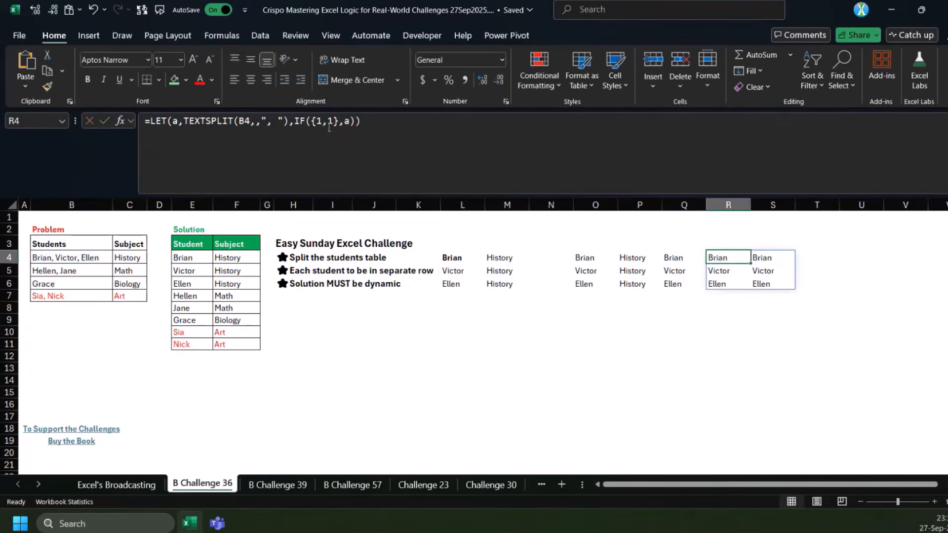
Examine the {1,1} array and the a argument in the R4 formula, and compare them with the spilled columns
{"action": "left_click", "coordinate": [312, 121]}
{"action": "left_click_drag", "start_coordinate": [311, 121], "coordinate": [323, 125]}
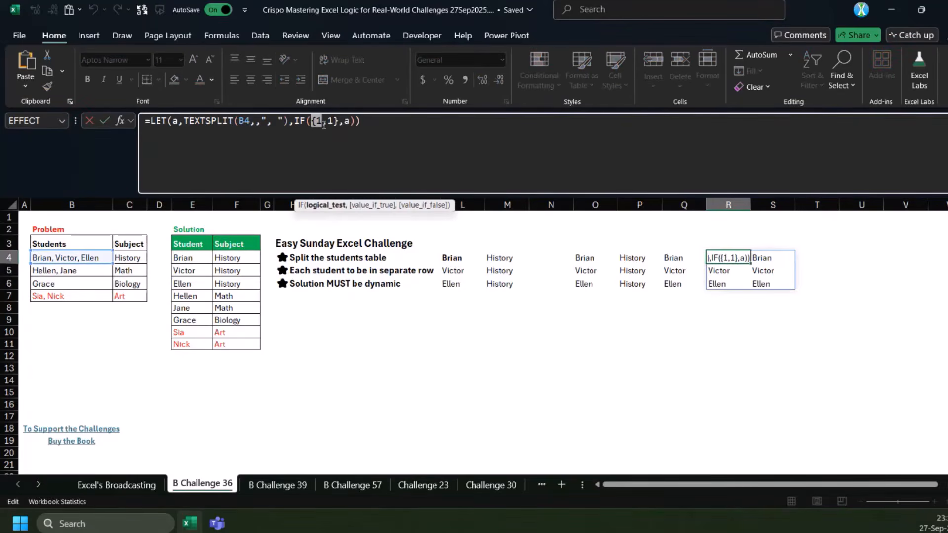
{"action": "left_click", "coordinate": [333, 123]}
{"action": "left_click_drag", "start_coordinate": [340, 125], "coordinate": [318, 123]}
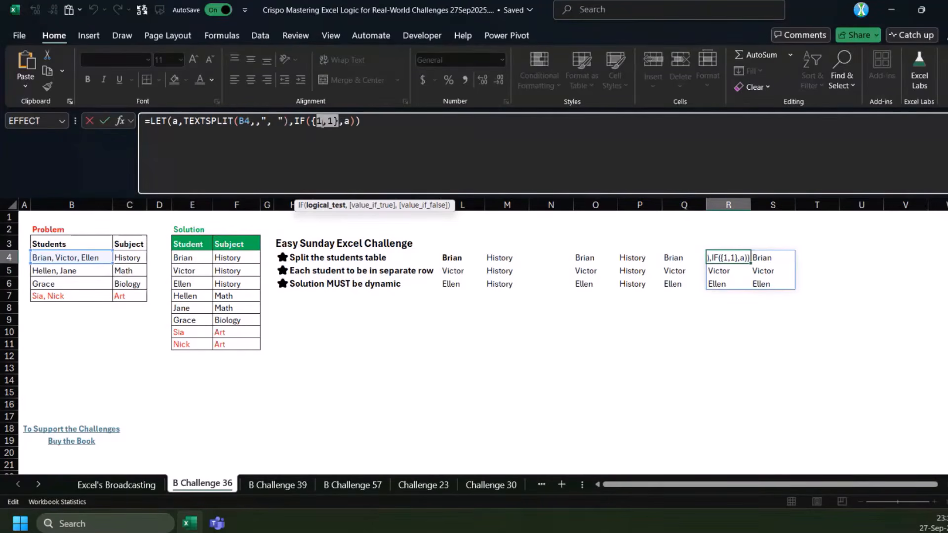
{"action": "key", "text": "Escape"}
{"action": "double_click", "coordinate": [347, 124]}
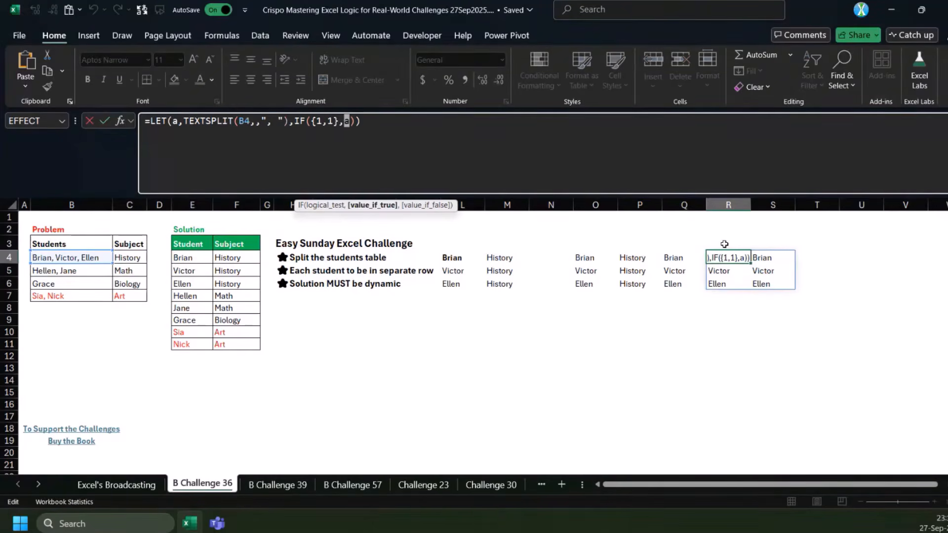
{"action": "key", "text": "Escape"}
{"action": "left_click_drag", "start_coordinate": [735, 263], "coordinate": [755, 278]}
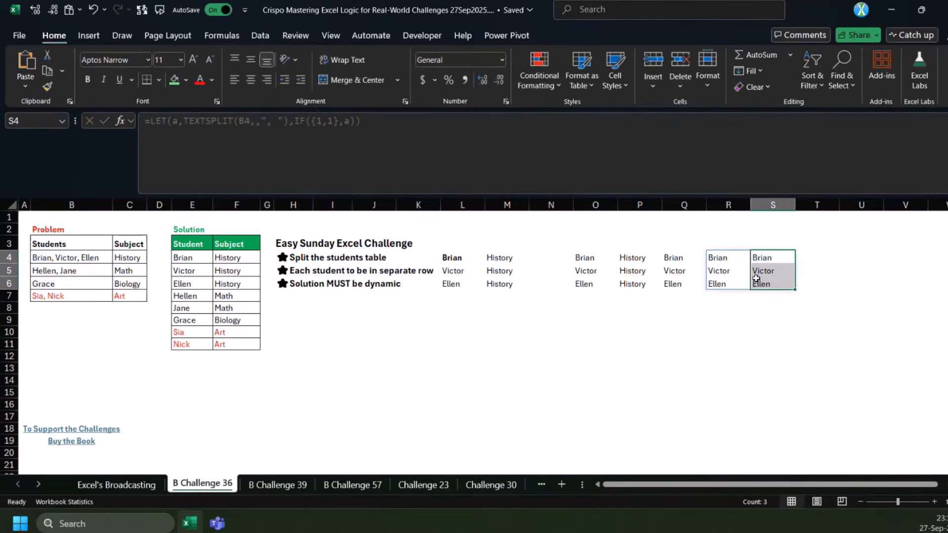
Change the R4 calculation to IF({1,0},a,C4), enter it, and check the second result column
{"action": "key", "text": "Left"}
{"action": "left_click", "coordinate": [336, 122]}
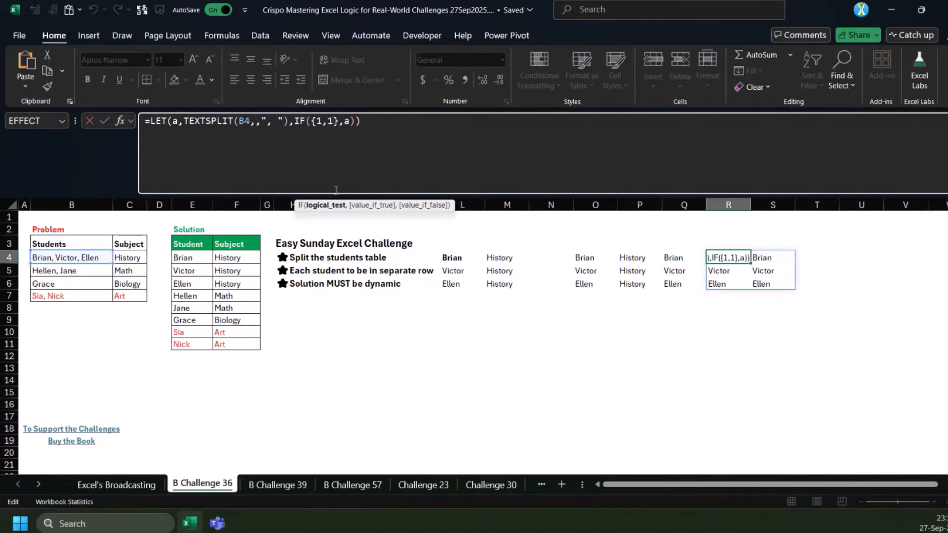
{"action": "key", "text": "BackSpace"}
{"action": "type", "text": "0"}
{"action": "double_click", "coordinate": [347, 121]}
{"action": "left_click", "coordinate": [347, 122]}
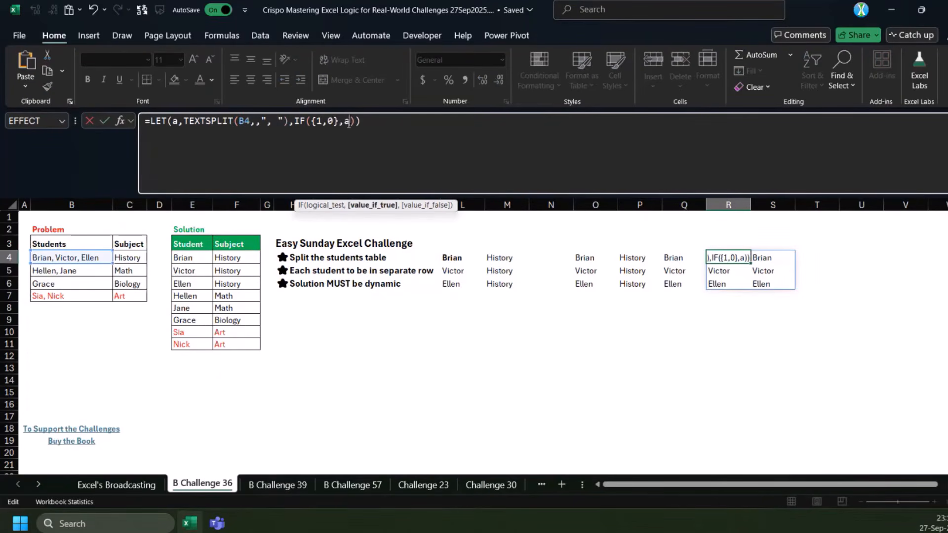
{"action": "type", "text": ","}
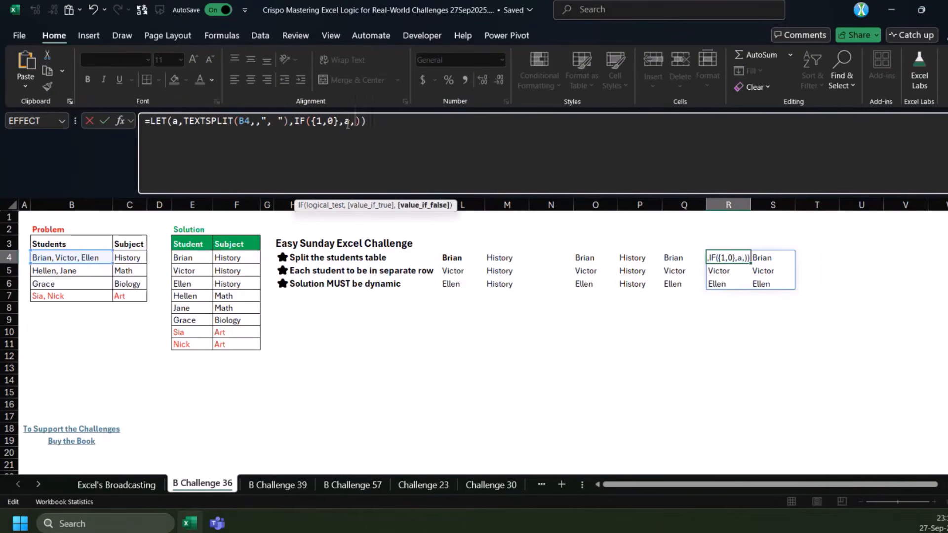
{"action": "left_click", "coordinate": [139, 259]}
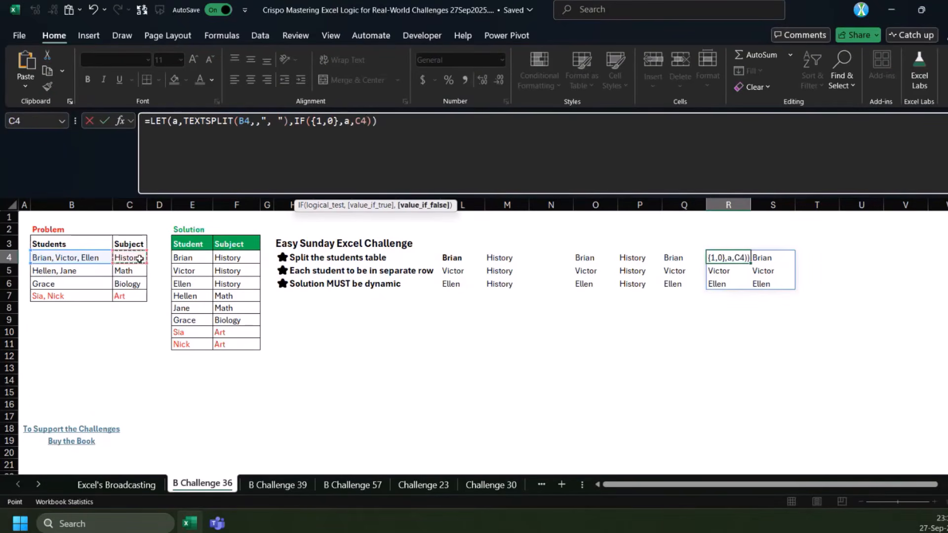
{"action": "key", "text": "Return"}
{"action": "left_click_drag", "start_coordinate": [765, 260], "coordinate": [764, 281]}
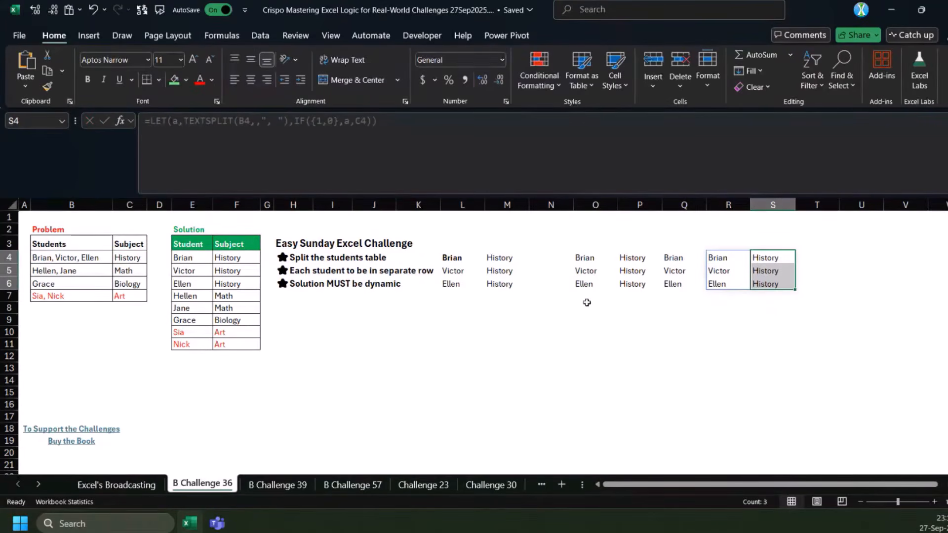
Compare the R4 formula with the remaining student and subject rows of the Problem table
{"action": "left_click", "coordinate": [725, 255]}
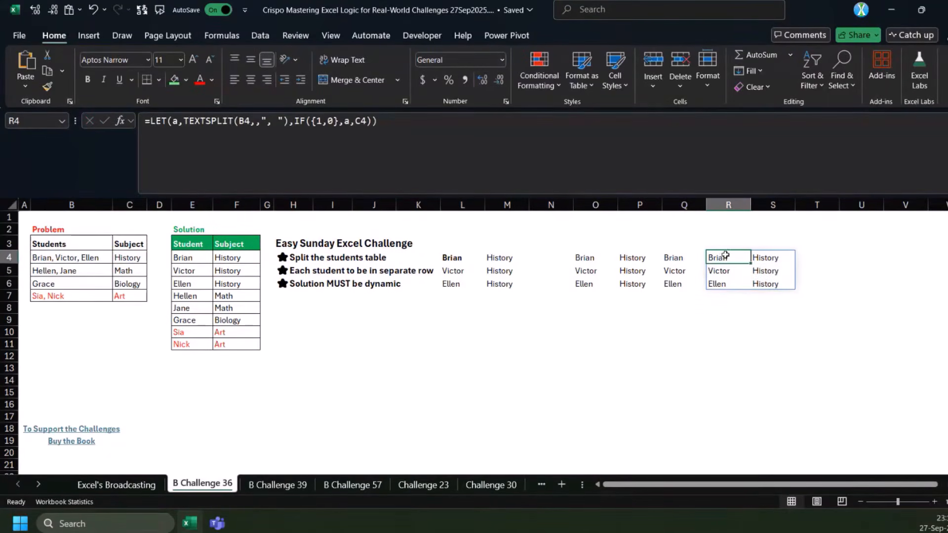
{"action": "left_click_drag", "start_coordinate": [69, 258], "coordinate": [126, 270]}
{"action": "left_click", "coordinate": [69, 284]}
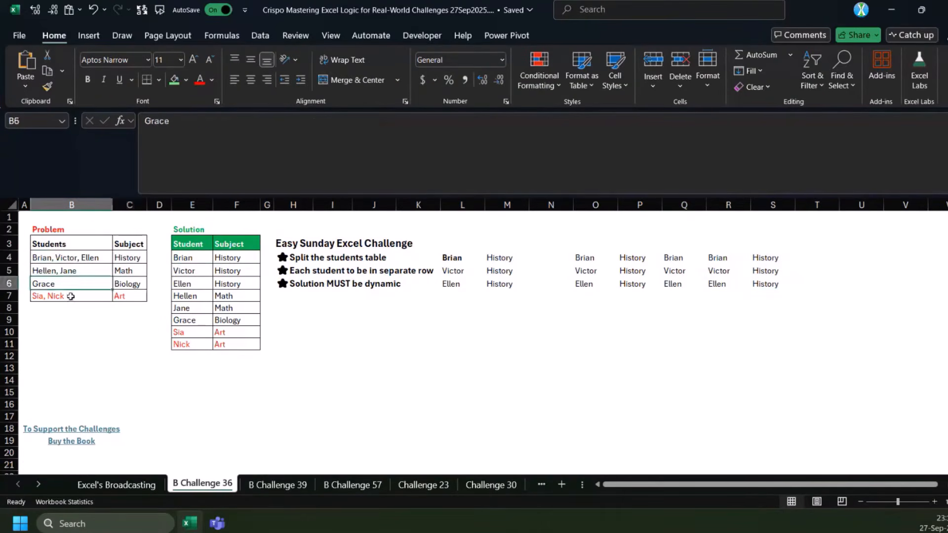
{"action": "left_click_drag", "start_coordinate": [71, 296], "coordinate": [121, 297]}
{"action": "left_click", "coordinate": [722, 258]}
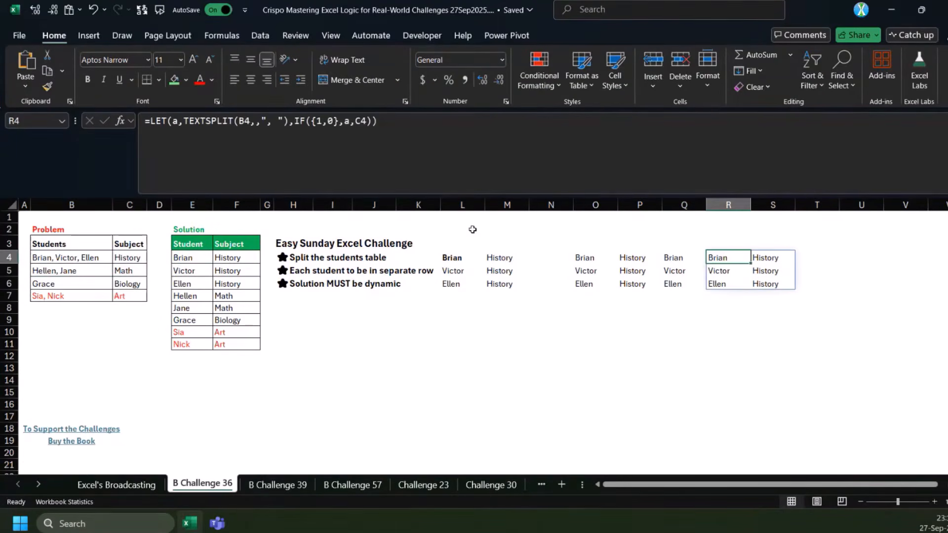
{"action": "left_click", "coordinate": [406, 334]}
{"action": "left_click", "coordinate": [458, 329]}
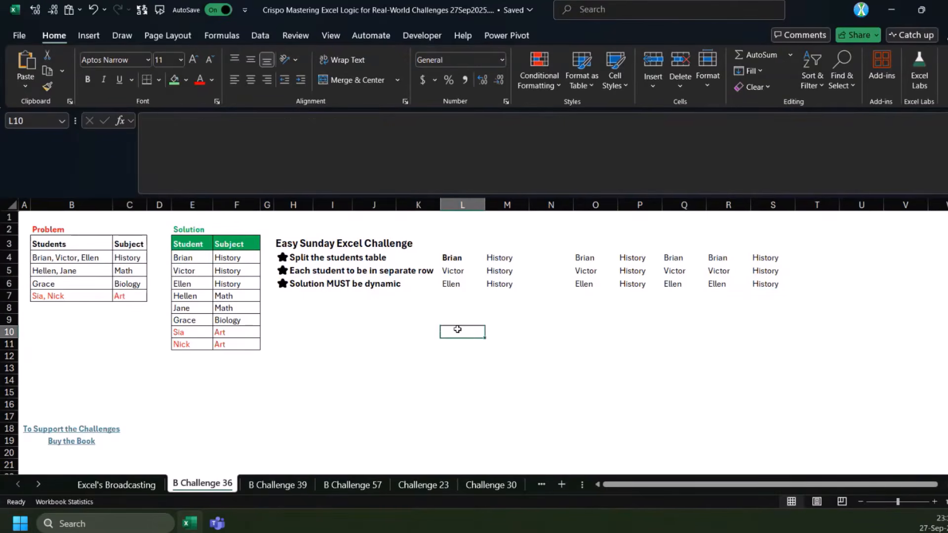
{"action": "type", "text": "=REDUCE("}
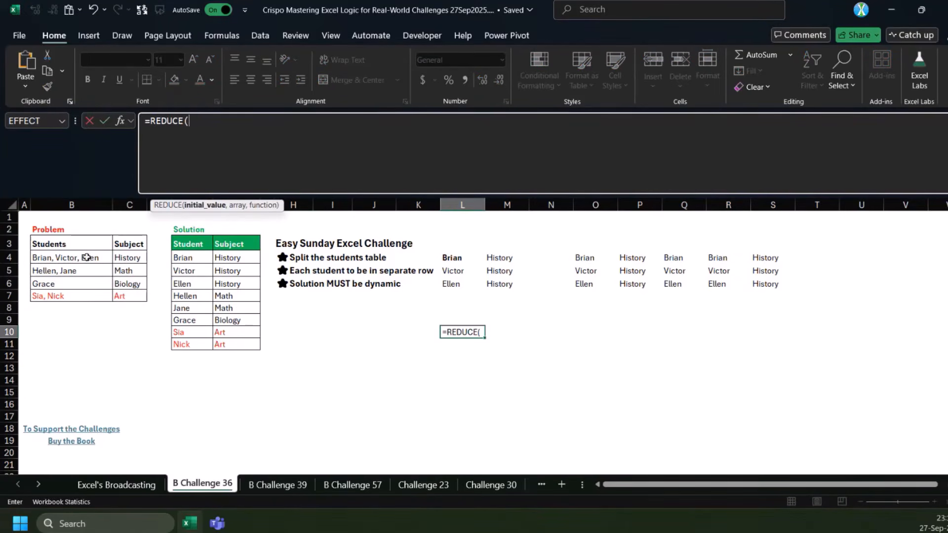
{"action": "key", "text": "Escape"}
Copy the L4 formula text into L7, repoint its references to B5 and C5, and enter it
{"action": "left_click", "coordinate": [453, 258]}
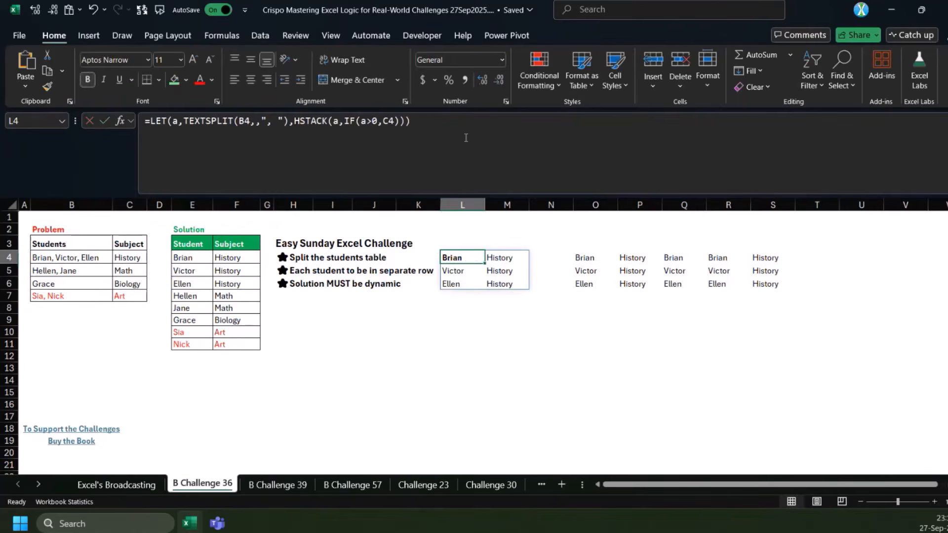
{"action": "double_click", "coordinate": [452, 257]}
{"action": "left_click", "coordinate": [463, 295]}
{"action": "key", "text": "ctrl+v"}
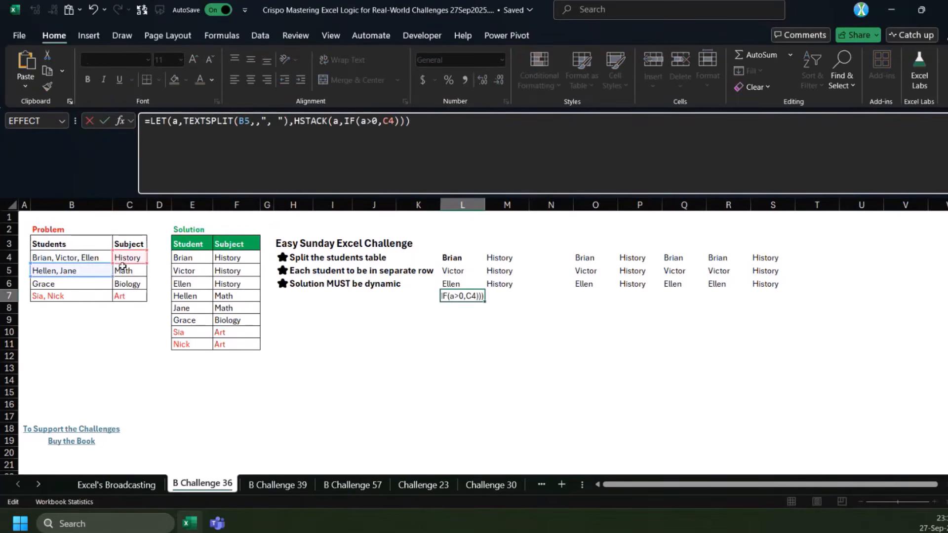
{"action": "left_click", "coordinate": [123, 266]}
{"action": "key", "text": "ctrl+Return"}
Copy the L7 formula text into L9, repoint its references to B6 and C6, and enter it
{"action": "left_click_drag", "start_coordinate": [290, 169], "coordinate": [79, 153]}
{"action": "key", "text": "ctrl+c"}
{"action": "key", "text": "Escape"}
{"action": "left_click", "coordinate": [464, 321]}
{"action": "left_click", "coordinate": [353, 159]}
{"action": "key", "text": "ctrl+v"}
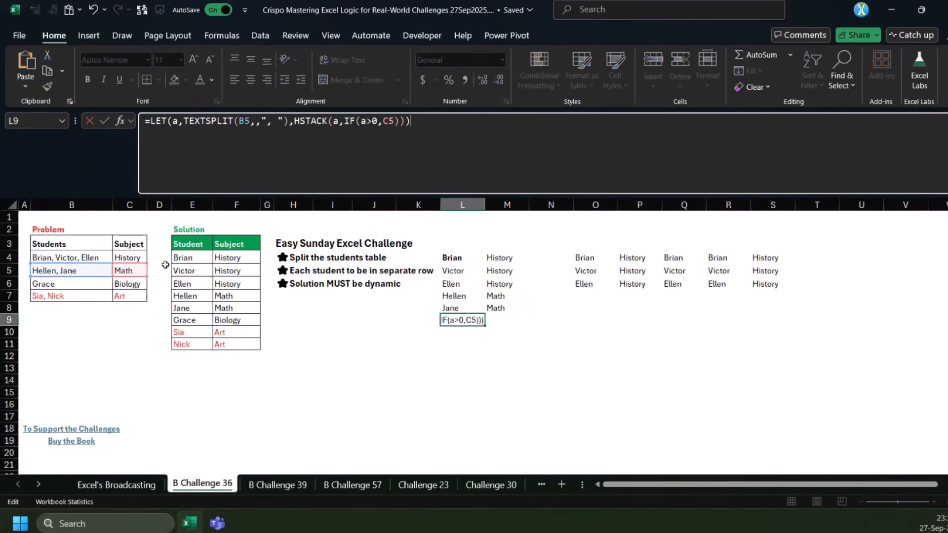
{"action": "left_click_drag", "start_coordinate": [106, 280], "coordinate": [136, 288]}
{"action": "key", "text": "ctrl+Return"}
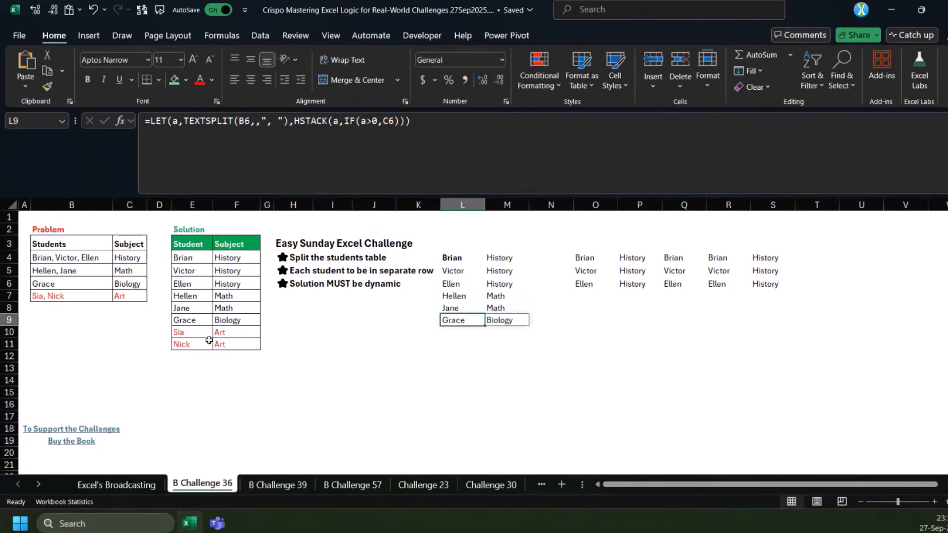
{"action": "left_click", "coordinate": [405, 355]}
{"action": "type", "text": "="}
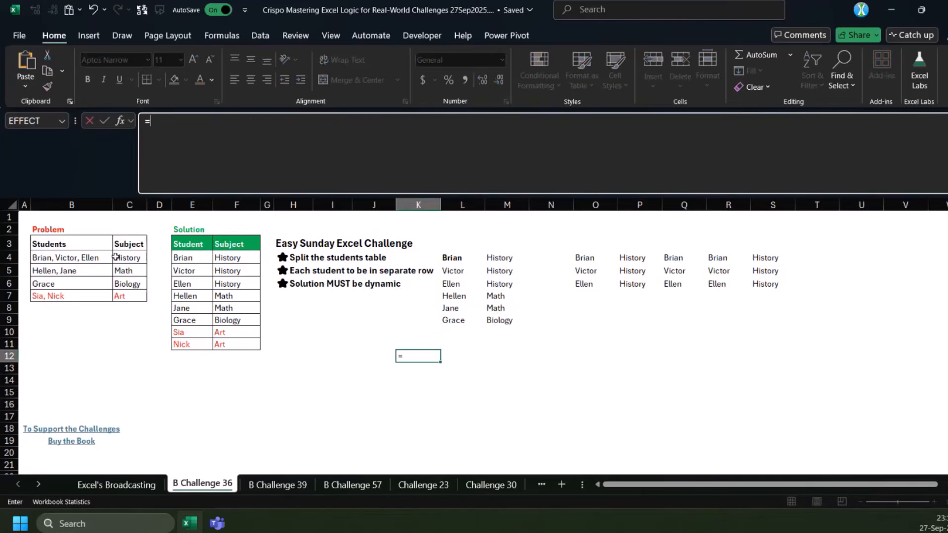
{"action": "left_click_drag", "start_coordinate": [126, 258], "coordinate": [125, 294]}
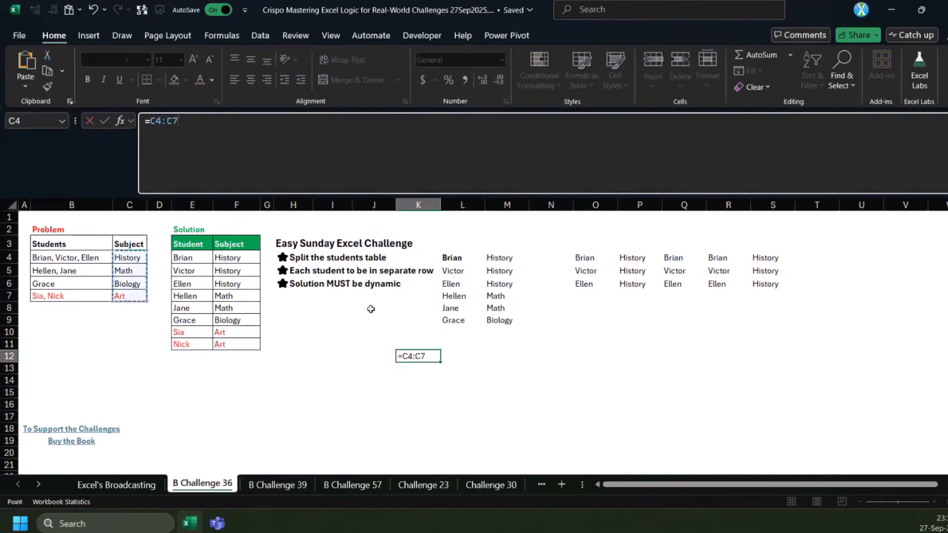
{"action": "key", "text": "Escape"}
Start a LET formula in K12 that names the Problem table data range B4:C7 as z
{"action": "type", "text": "="}
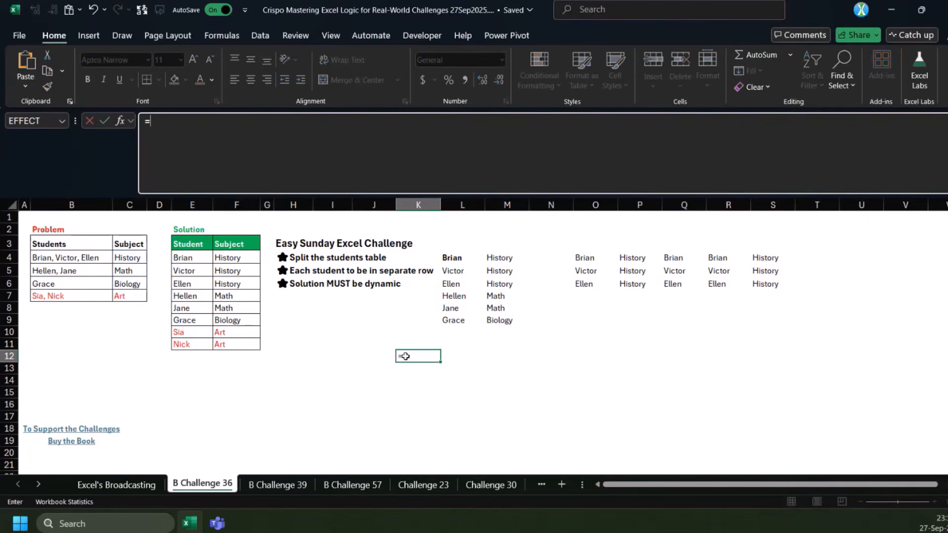
{"action": "type", "text": "let"}
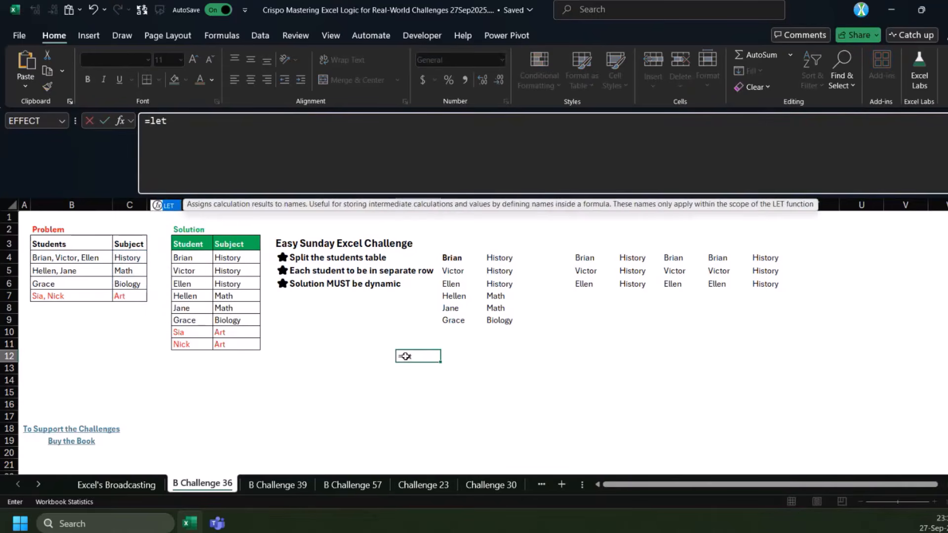
{"action": "key", "text": "Tab"}
{"action": "type", "text": "z,"}
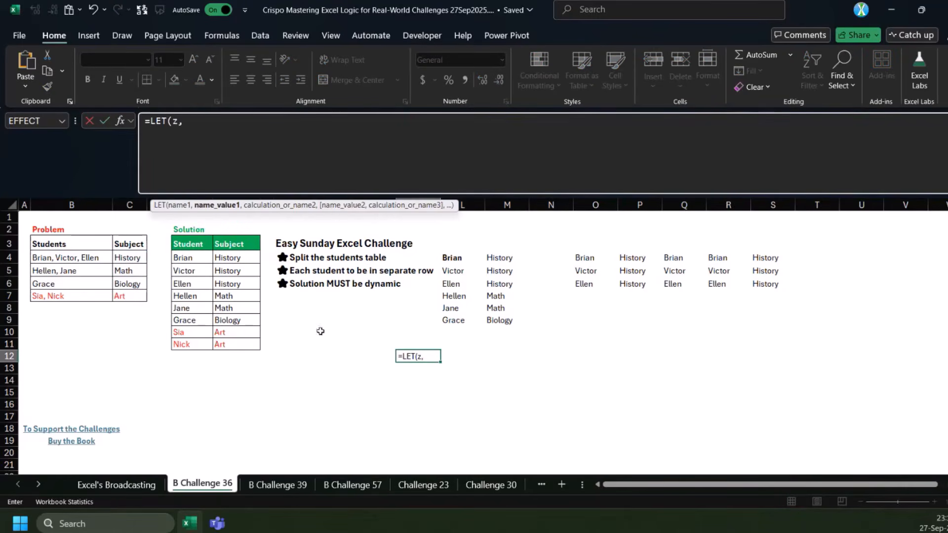
{"action": "left_click_drag", "start_coordinate": [68, 259], "coordinate": [143, 298]}
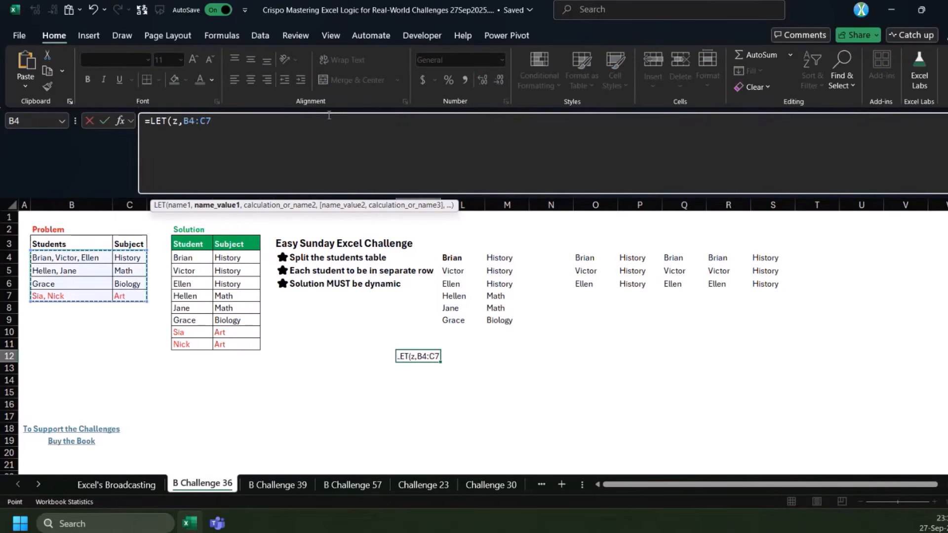
{"action": "type", "text": ","}
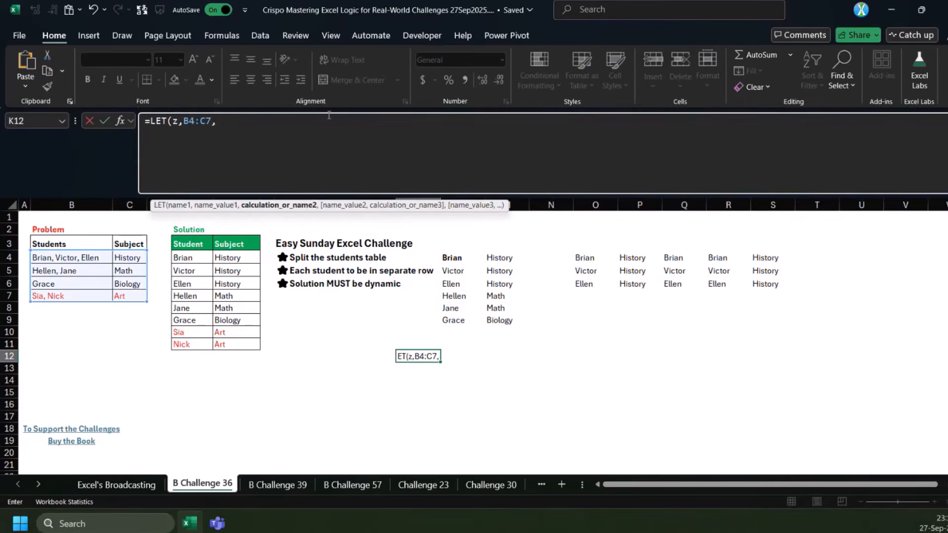
{"action": "type", "text": "seq"}
Complete the K12 formula with SEQUENCE(ROWS(z)), enter it with the closing-parenthesis correction accepted, and reselect K12
{"action": "key", "text": "Tab"}
{"action": "type", "text": "row"}
{"action": "key", "text": "Tab"}
{"action": "type", "text": "z))"}
{"action": "key", "text": "Return"}
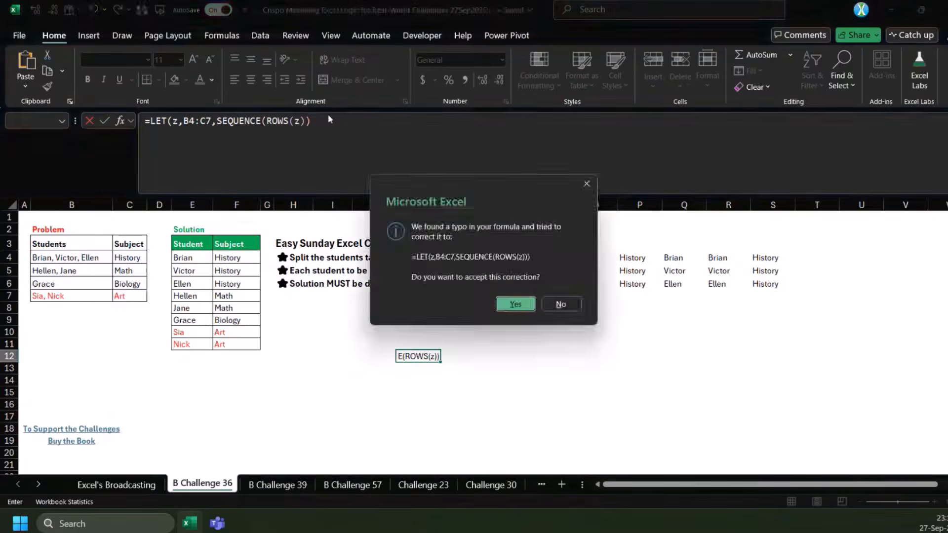
{"action": "key", "text": "Return"}
{"action": "mouse_move", "coordinate": [426, 362]}
{"action": "left_mouse_down"}
{"action": "mouse_move", "coordinate": [425, 372]}
{"action": "mouse_move", "coordinate": [425, 360]}
{"action": "left_mouse_up"}
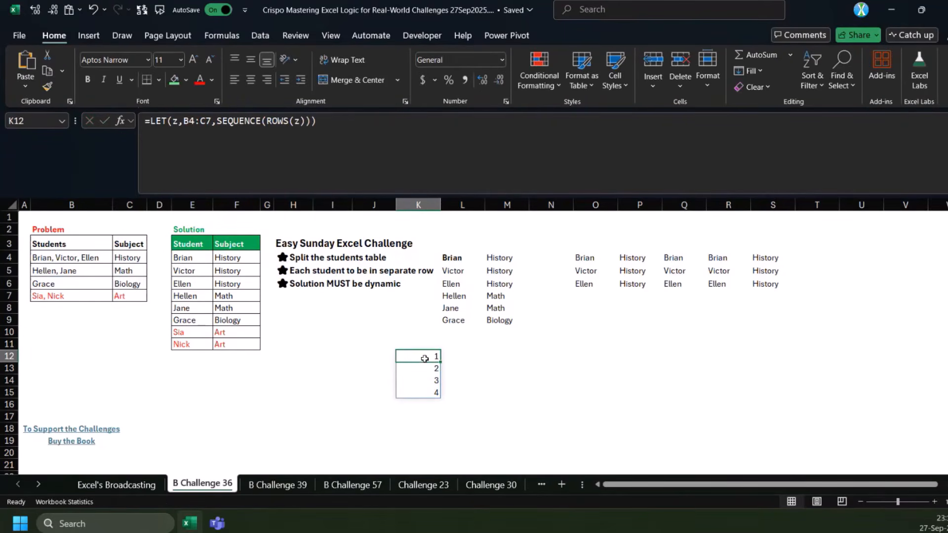
Start an INDEX formula in L12 with the range B4:C7 as its array
{"action": "left_click", "coordinate": [461, 356]}
{"action": "type", "text": "=ind"}
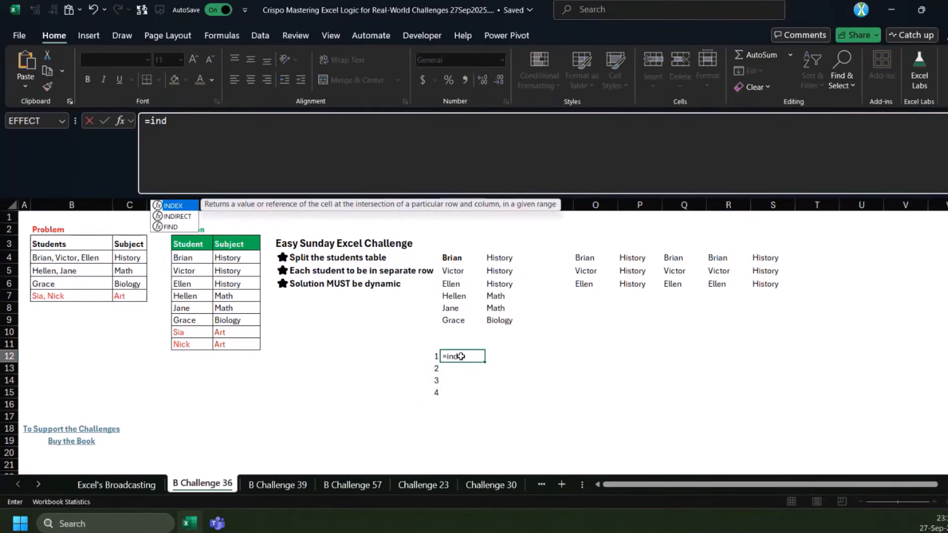
{"action": "key", "text": "Tab"}
{"action": "left_click", "coordinate": [425, 359]}
{"action": "key", "text": "BackSpace"}
{"action": "key", "text": "BackSpace"}
{"action": "key", "text": "BackSpace"}
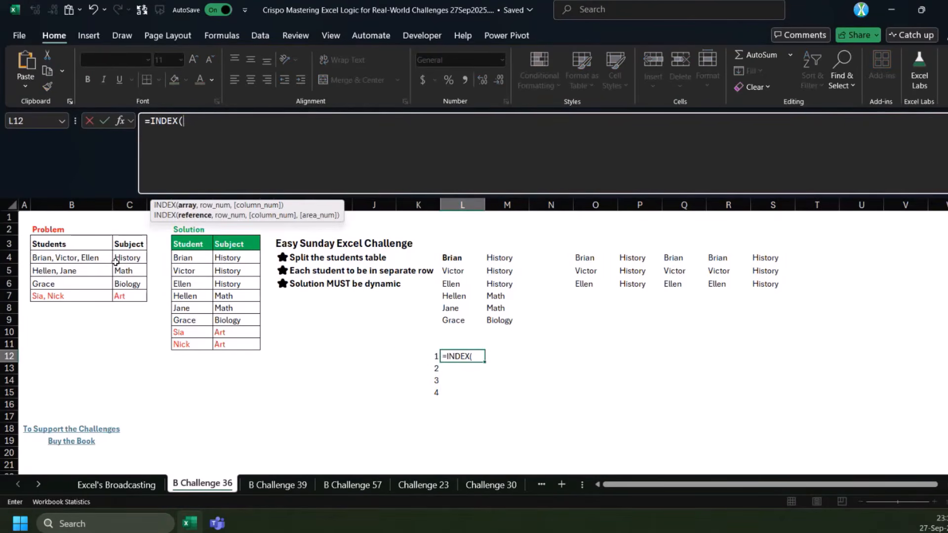
{"action": "key", "text": "BackSpace"}
{"action": "type", "text": "("}
{"action": "left_click_drag", "start_coordinate": [106, 259], "coordinate": [122, 299]}
Complete the L12 INDEX formula with K12 as the row number and 1 as the column number, and enter it
{"action": "type", "text": ",1,"}
{"action": "key", "text": "BackSpace"}
{"action": "key", "text": "BackSpace"}
{"action": "left_click", "coordinate": [430, 356]}
{"action": "type", "text": ",1)"}
{"action": "key", "text": "ctrl+Return"}
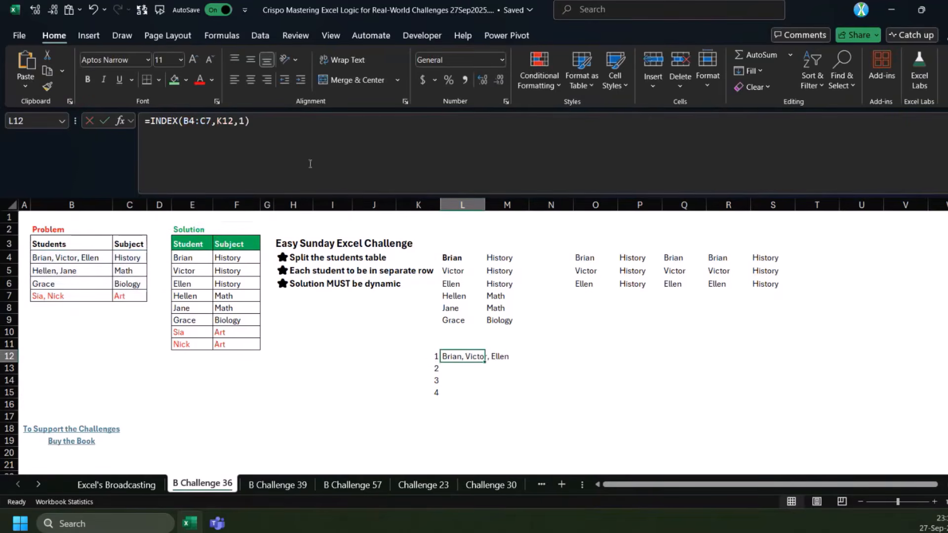
Make the B4:C7 reference in L12 absolute, fill the formula down to L13, and autofit column L
{"action": "left_click", "coordinate": [232, 123]}
{"action": "key", "text": "Escape"}
{"action": "left_click", "coordinate": [199, 119]}
{"action": "key", "text": "F4"}
{"action": "key", "text": "ctrl+Return"}
{"action": "left_click_drag", "start_coordinate": [484, 361], "coordinate": [471, 371]}
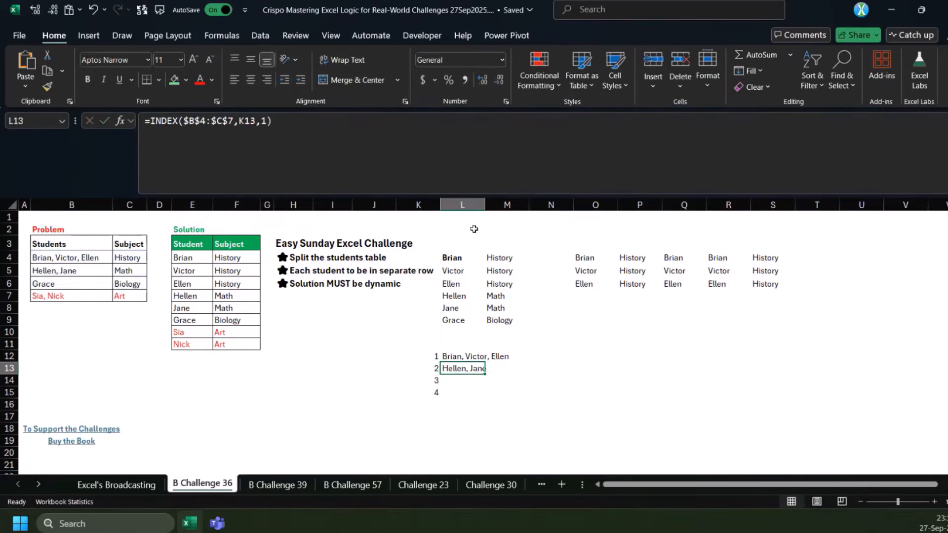
{"action": "double_click", "coordinate": [486, 205]}
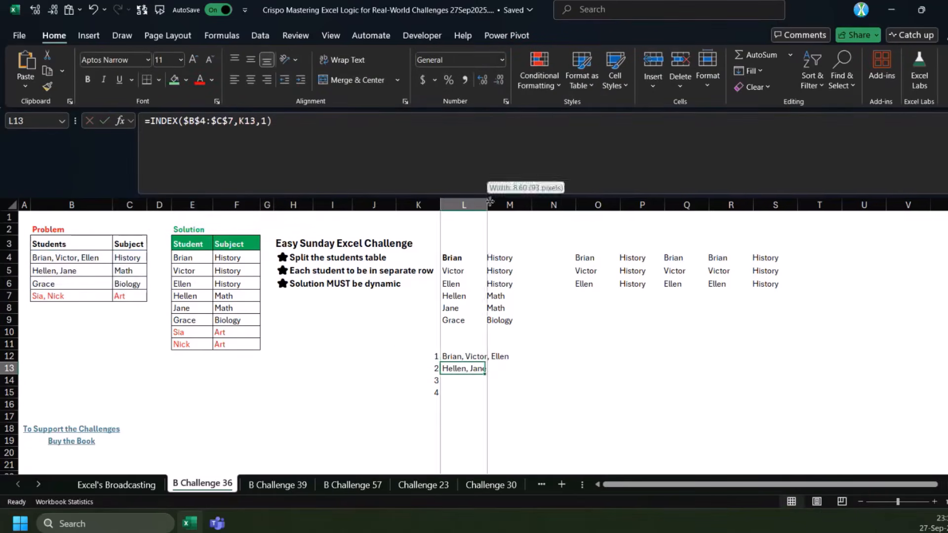
Change the column number of the L13 INDEX formula to 2 and clear the stray entry in L11
{"action": "left_click", "coordinate": [131, 269]}
{"action": "left_click_drag", "start_coordinate": [478, 371], "coordinate": [475, 344]}
{"action": "double_click", "coordinate": [264, 122]}
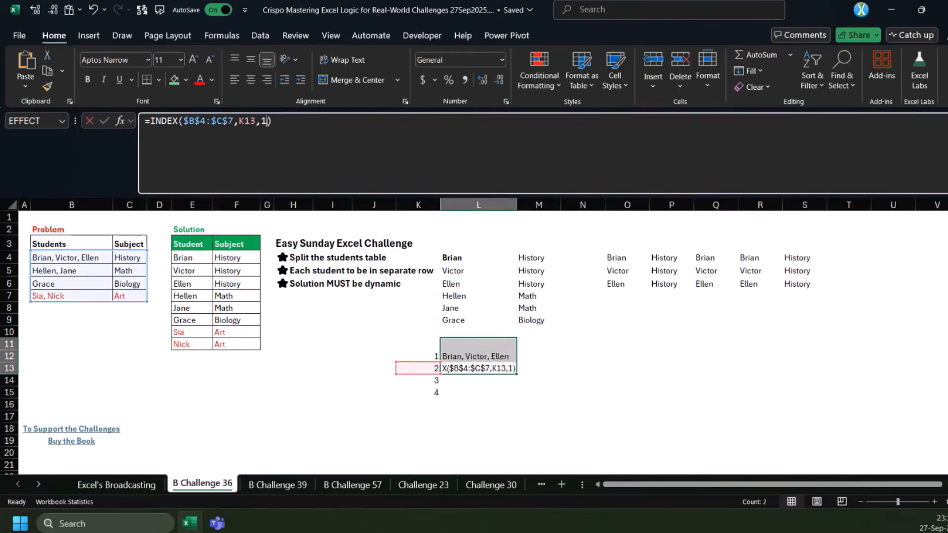
{"action": "type", "text": "2"}
{"action": "left_click", "coordinate": [473, 355]}
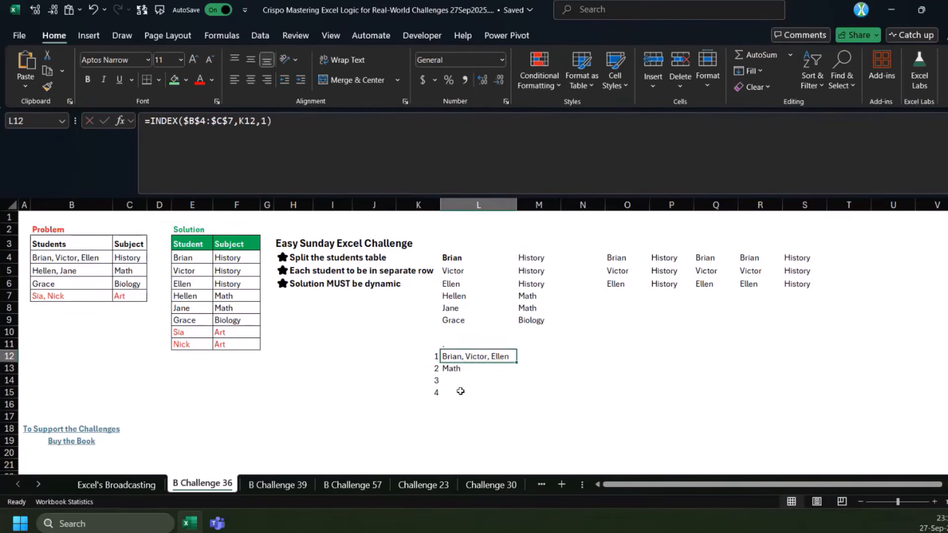
{"action": "left_click", "coordinate": [473, 345]}
{"action": "key", "text": "Delete"}
{"action": "left_click", "coordinate": [467, 359]}
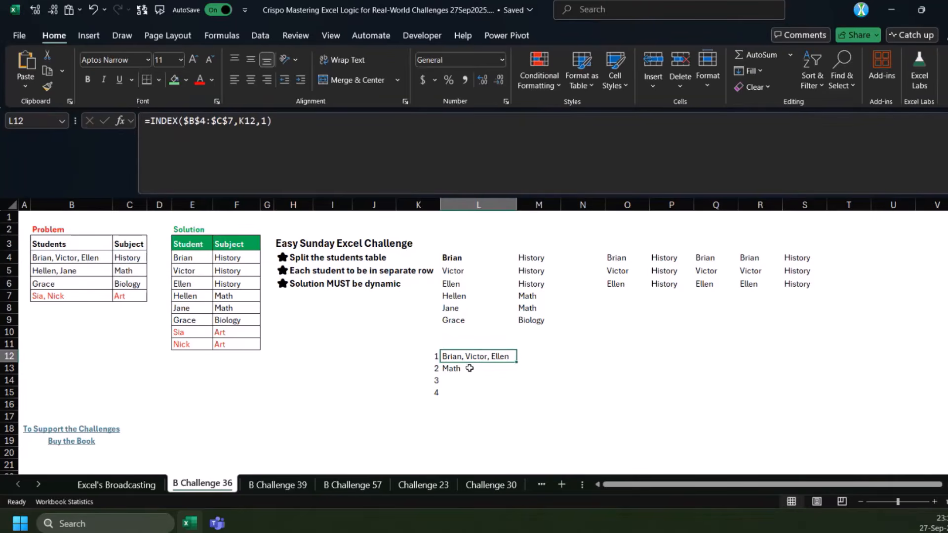
{"action": "left_click", "coordinate": [469, 415]}
{"action": "type", "text": "="}
{"action": "key", "text": "Escape"}
{"action": "left_click", "coordinate": [435, 356]}
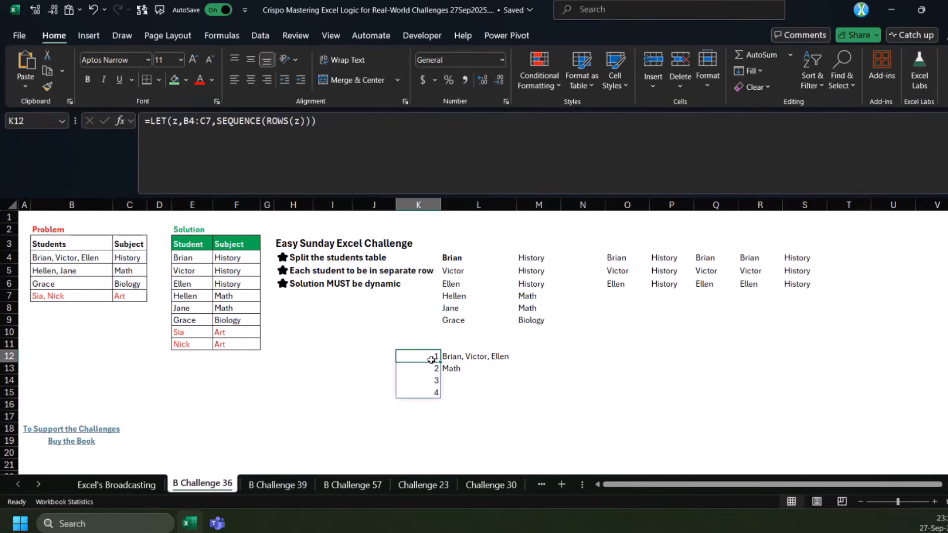
Start a LET formula in L17 that names B4:C7 as z and uses REDUCE for its calculation
{"action": "left_click", "coordinate": [453, 415]}
{"action": "type", "text": "="}
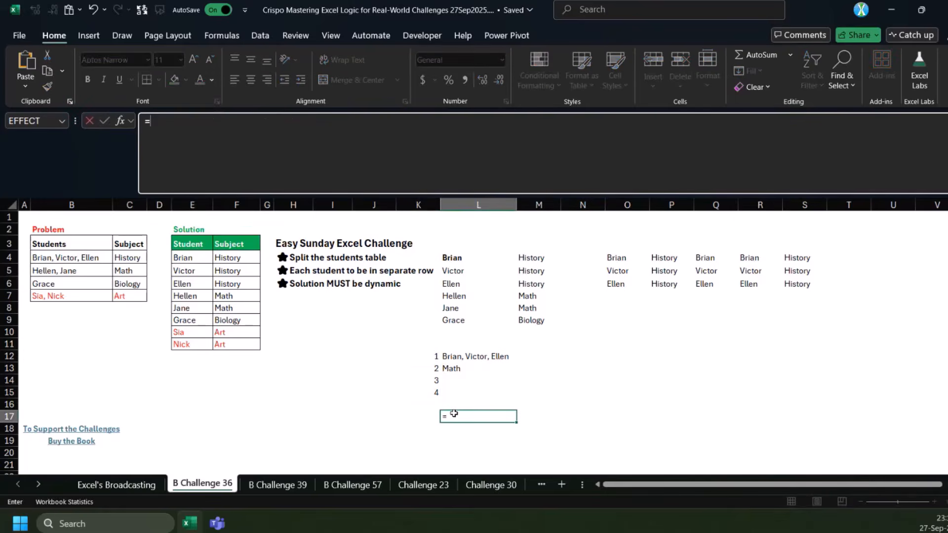
{"action": "type", "text": "LET(z,"}
{"action": "left_click_drag", "start_coordinate": [75, 257], "coordinate": [134, 296]}
{"action": "type", "text": ",seq"}
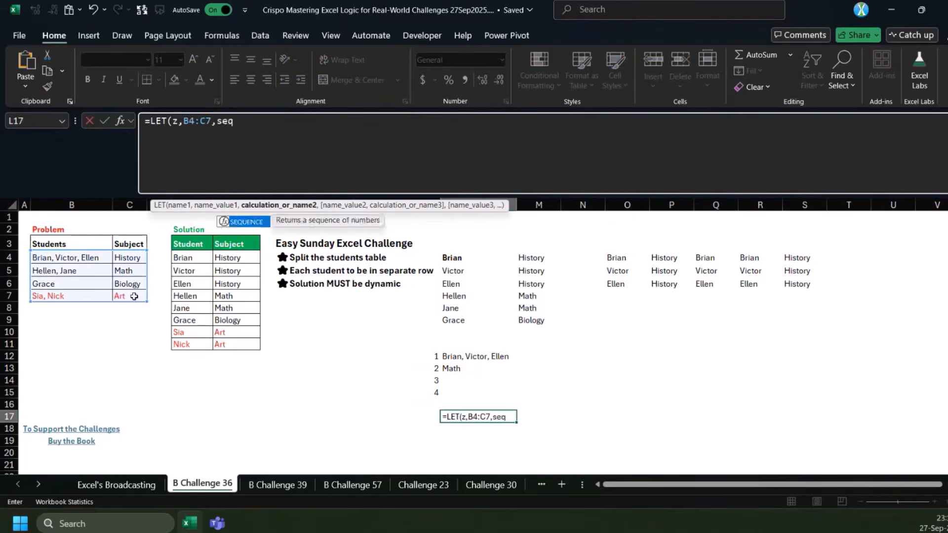
{"action": "key", "text": "BackSpace"}
{"action": "key", "text": "BackSpace"}
{"action": "key", "text": "BackSpace"}
{"action": "type", "text": "red"}
{"action": "key", "text": "Tab"}
Set the initial value of REDUCE in the L17 formula to the header range B3:C3
{"action": "type", "text": "seq"}
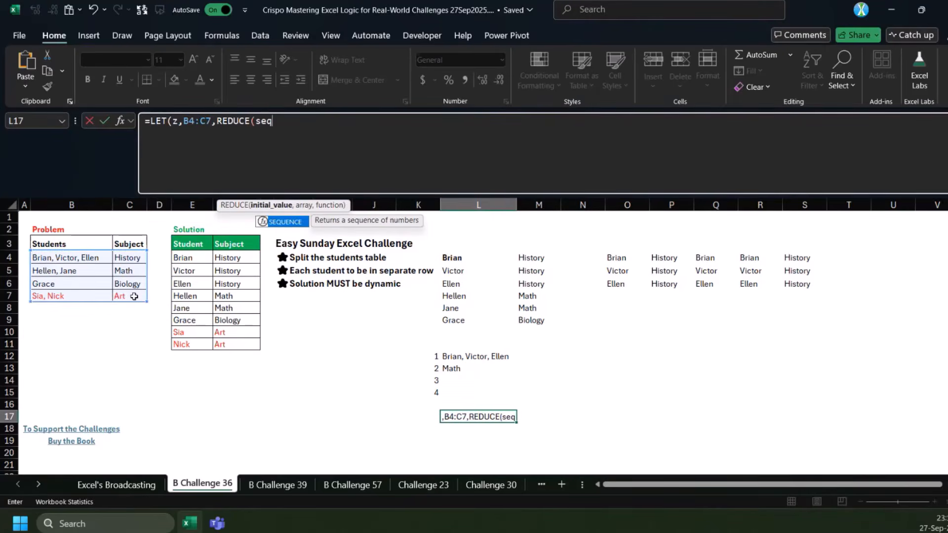
{"action": "key", "text": "BackSpace"}
{"action": "key", "text": "BackSpace"}
{"action": "key", "text": "BackSpace"}
{"action": "type", "text": "0,"}
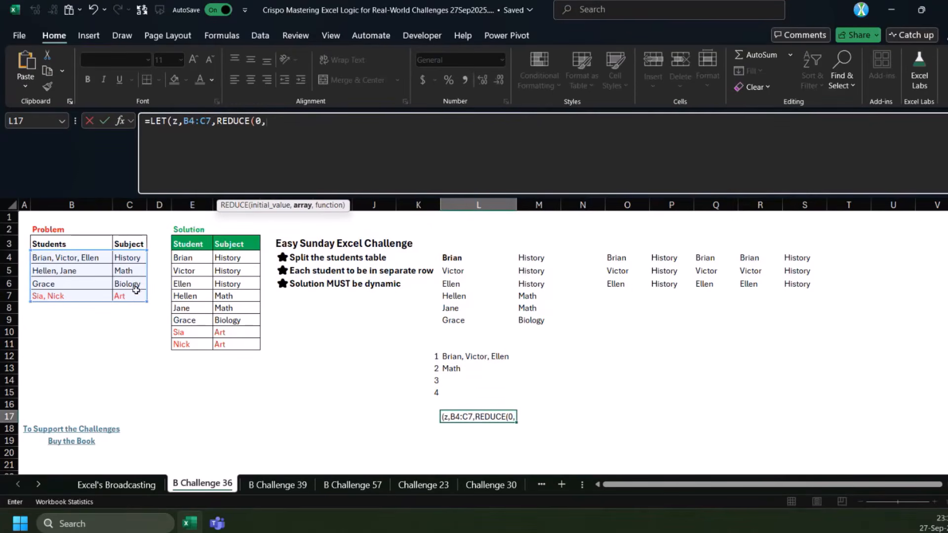
{"action": "double_click", "coordinate": [260, 121]}
{"action": "left_click_drag", "start_coordinate": [79, 242], "coordinate": [131, 238]}
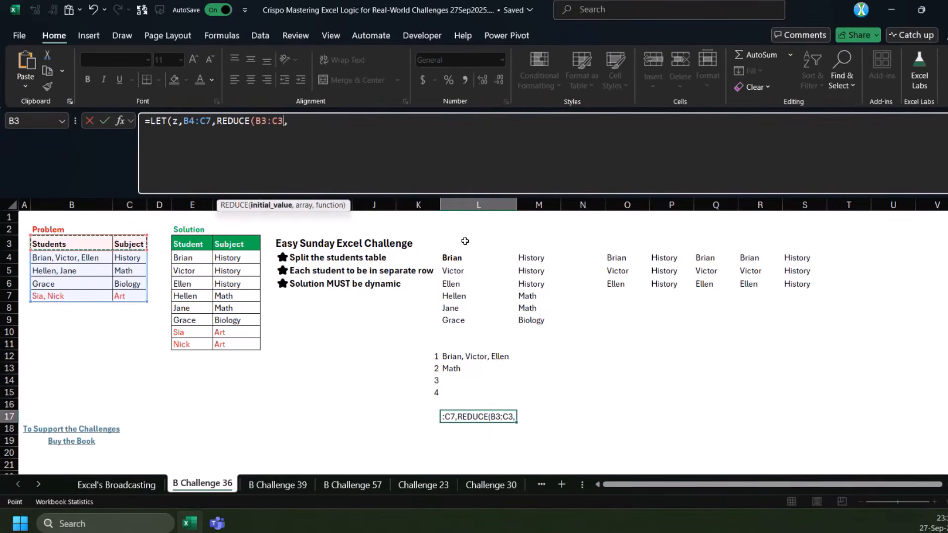
Supply SEQUENCE(ROWS(z)) as the array argument of REDUCE in the L17 formula
{"action": "left_click", "coordinate": [323, 122]}
{"action": "type", "text": "seq"}
{"action": "key", "text": "Tab"}
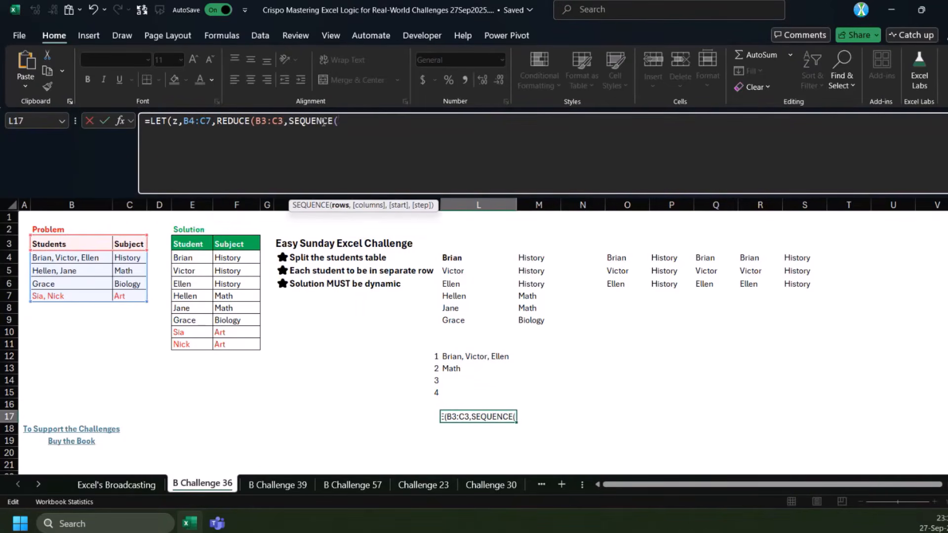
{"action": "type", "text": "rows"}
{"action": "key", "text": "Tab"}
{"action": "type", "text": "z)),"}
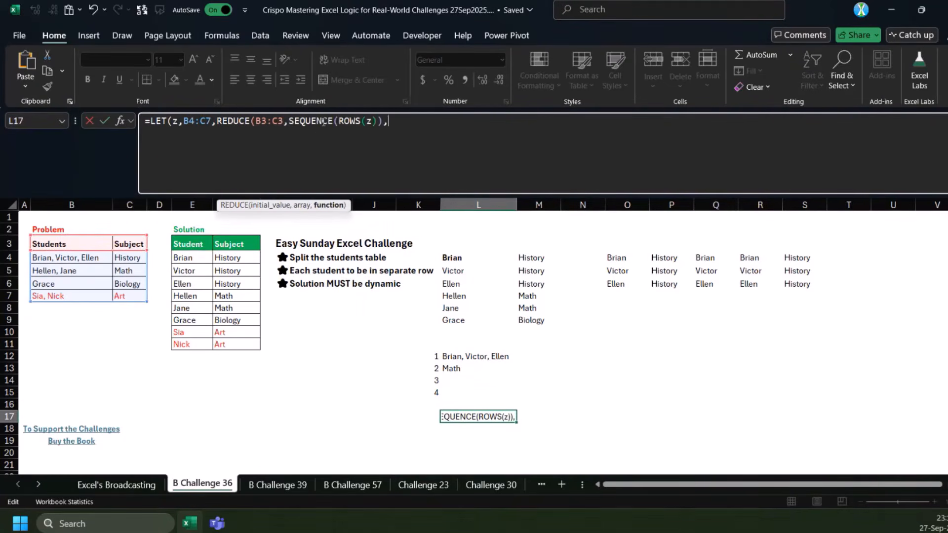
{"action": "left_click_drag", "start_coordinate": [289, 122], "coordinate": [388, 121]}
Add a LAMBDA with the parameters a and i as the function argument of REDUCE
{"action": "left_click", "coordinate": [432, 128]}
{"action": "type", "text": "lam"}
{"action": "key", "text": "Tab"}
{"action": "type", "text": "a"}
{"action": "left_click_drag", "start_coordinate": [287, 122], "coordinate": [255, 122]}
{"action": "left_click", "coordinate": [458, 124]}
{"action": "type", "text": ",i,"}
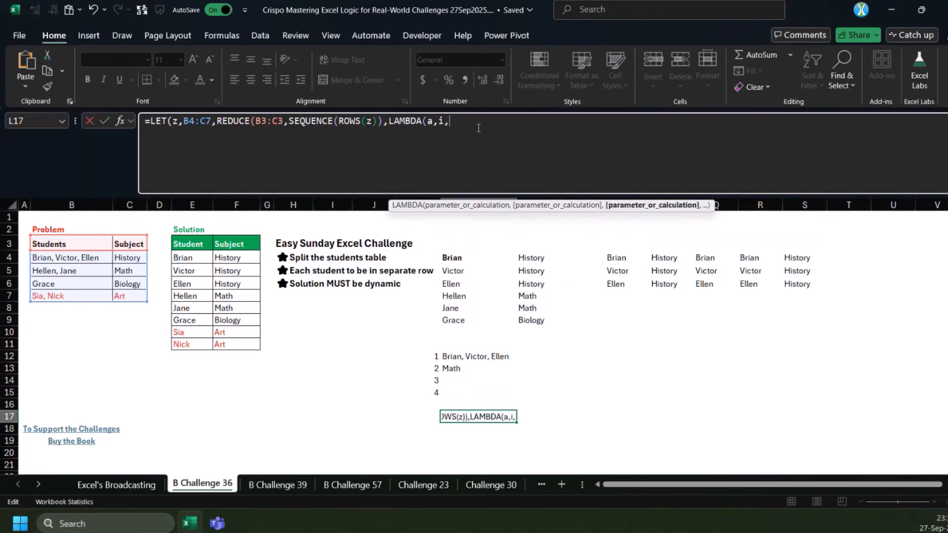
{"action": "type", "text": "inde"}
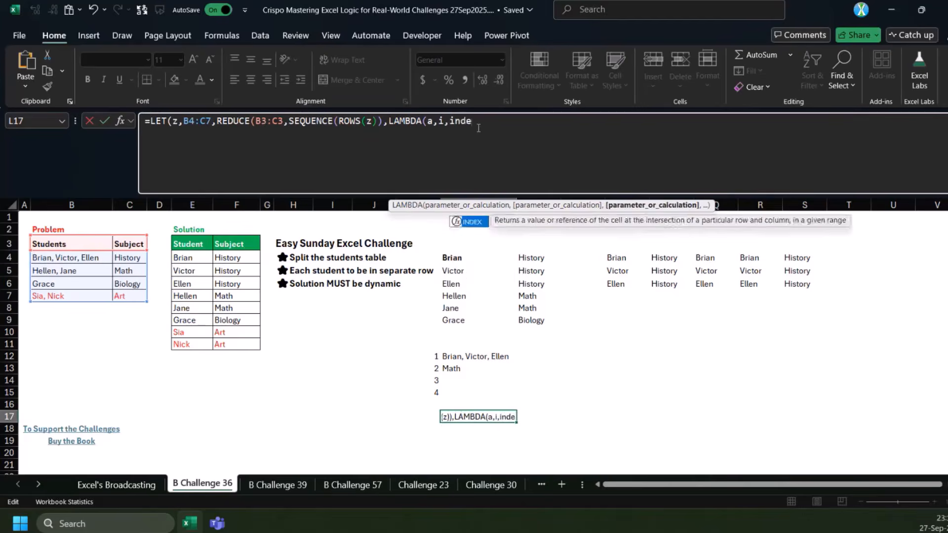
Use INDEX(z,i,1) as the LAMBDA calculation, close all parentheses, and enter the L17 formula
{"action": "key", "text": "Tab"}
{"action": "type", "text": "z,i"}
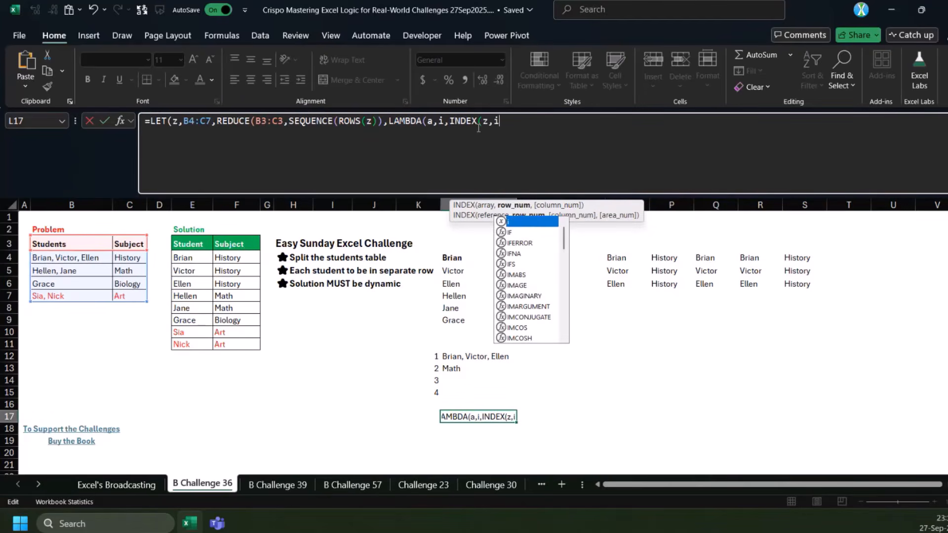
{"action": "type", "text": ",1)"}
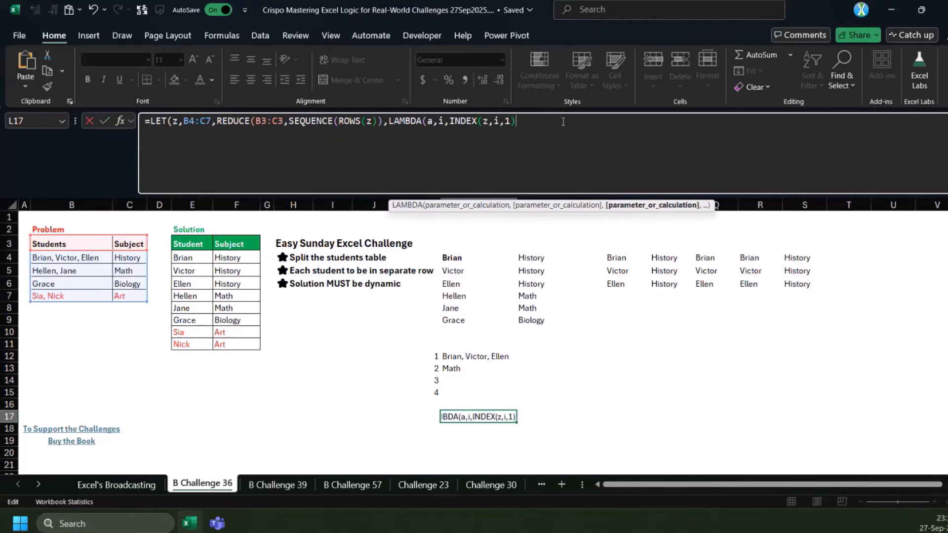
{"action": "type", "text": ")))"}
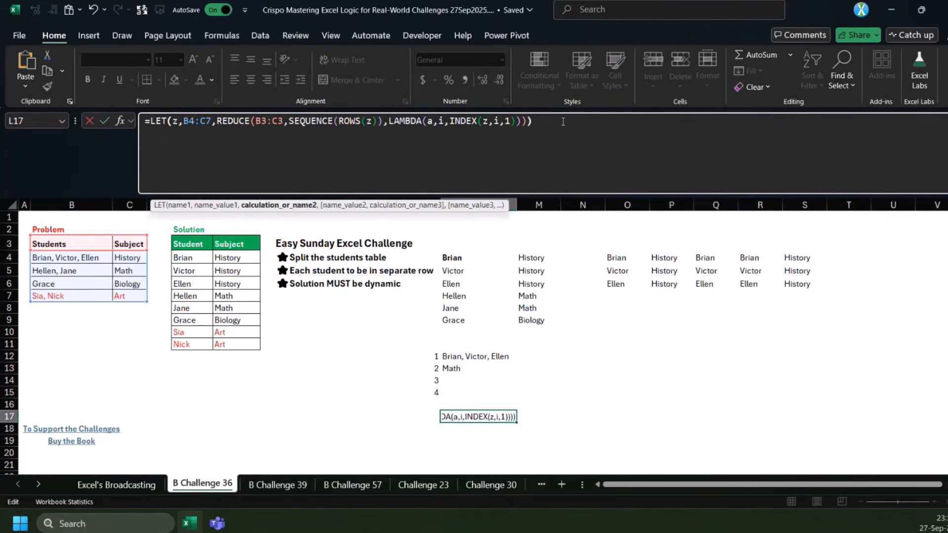
{"action": "left_click", "coordinate": [104, 120]}
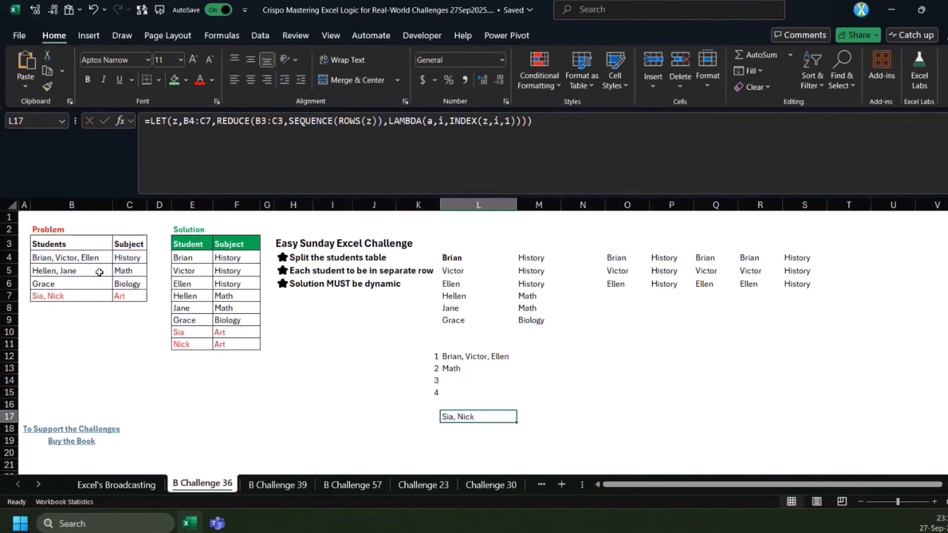
Wrap INDEX(z,i,1) in the L17 formula in TEXTSPLIT with ", " as the row delimiter, and enter it
{"action": "left_click", "coordinate": [450, 122]}
{"action": "type", "text": "texts"}
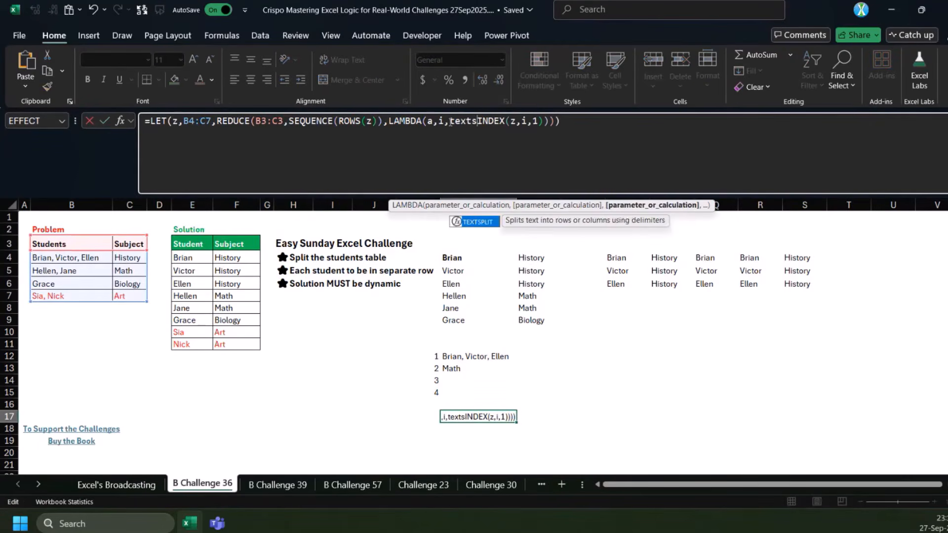
{"action": "key", "text": "Tab"}
{"action": "left_click", "coordinate": [570, 130]}
{"action": "type", "text": ",,\", \")"}
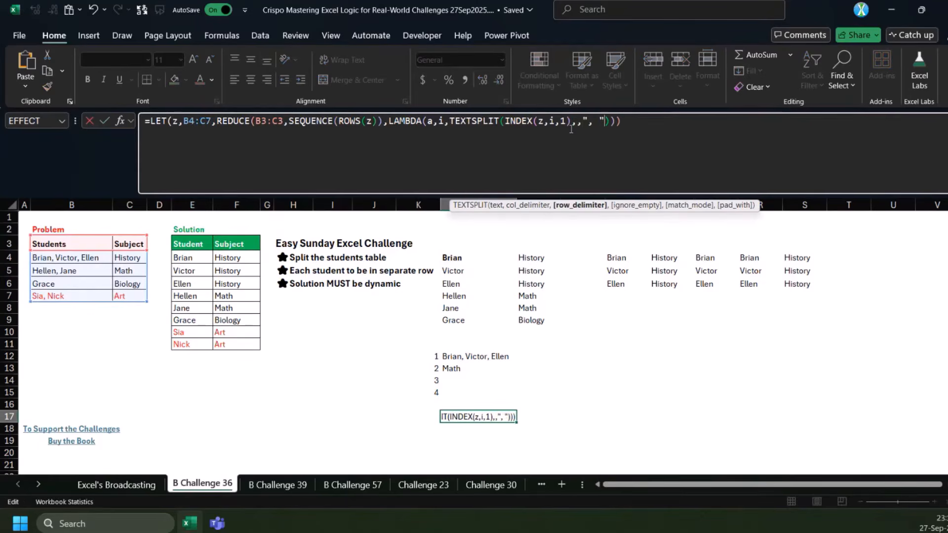
{"action": "key", "text": "Return"}
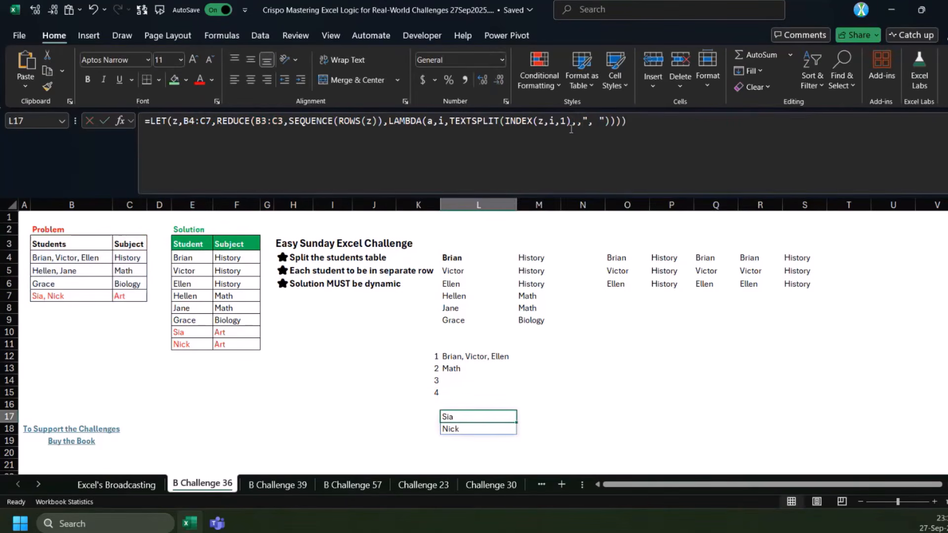
Review how the L4 and R4 formulas pair students with their subject, examining the {1,0} test in R4
{"action": "left_click", "coordinate": [460, 257]}
{"action": "left_click", "coordinate": [312, 121]}
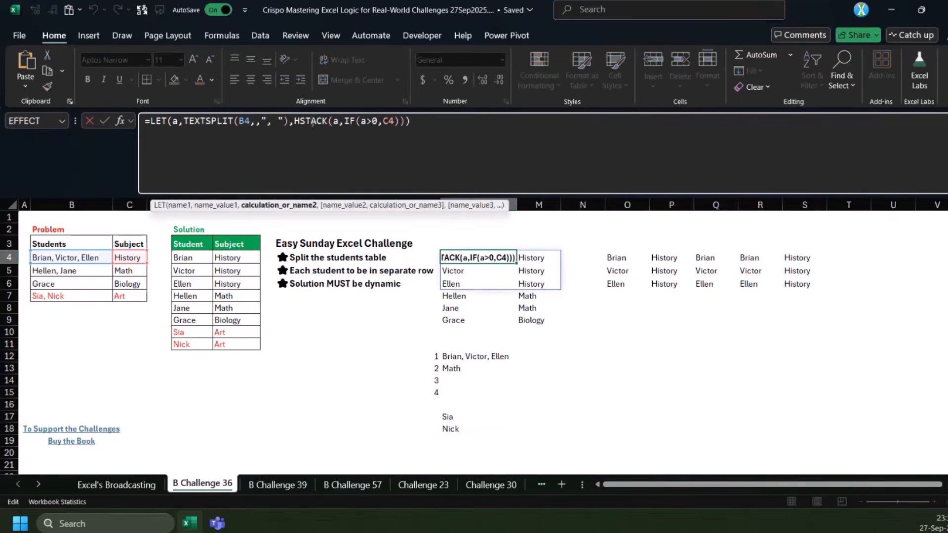
{"action": "left_click", "coordinate": [740, 257]}
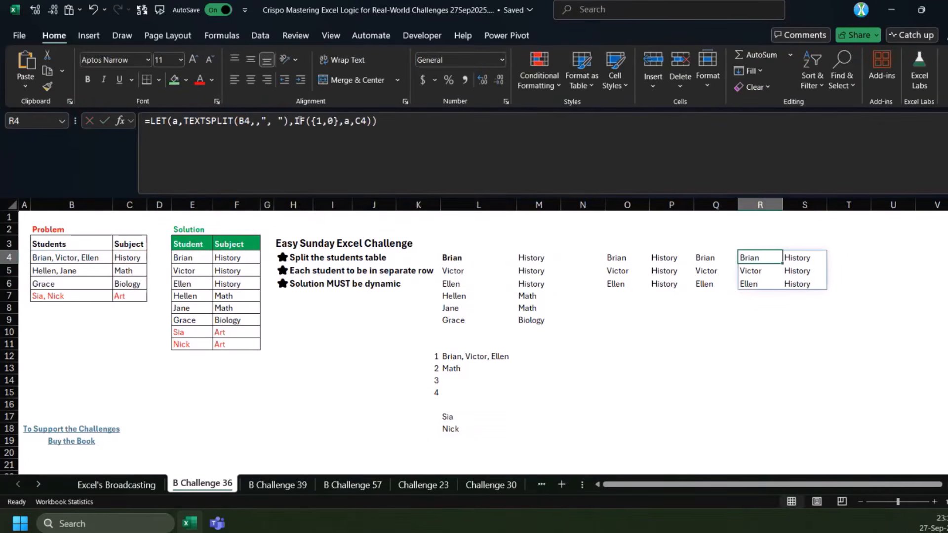
{"action": "left_click_drag", "start_coordinate": [338, 120], "coordinate": [318, 121]}
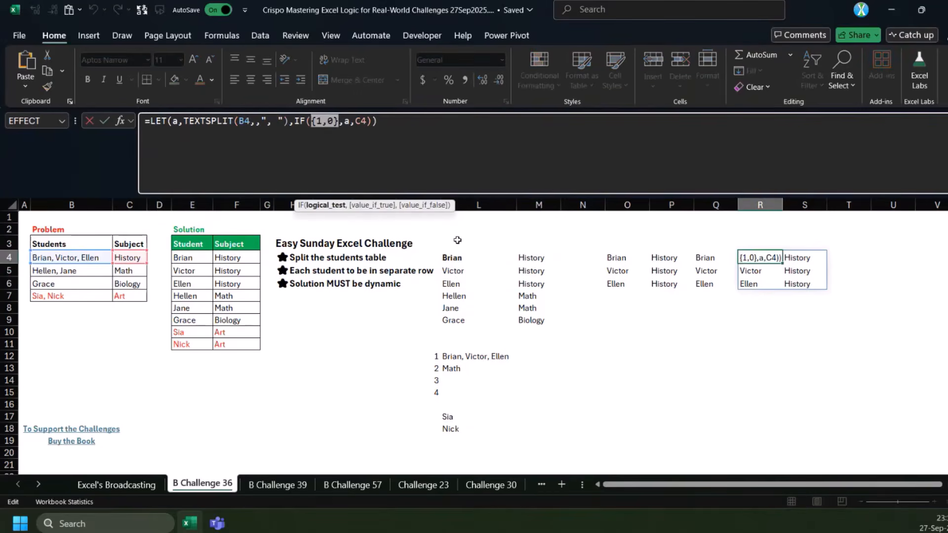
Insert an IF before TEXTSPLIT in the L17 formula, with {1,0} as its logical test and TEXTSPLIT as the value if true
{"action": "left_click", "coordinate": [459, 257]}
{"action": "left_click", "coordinate": [746, 254]}
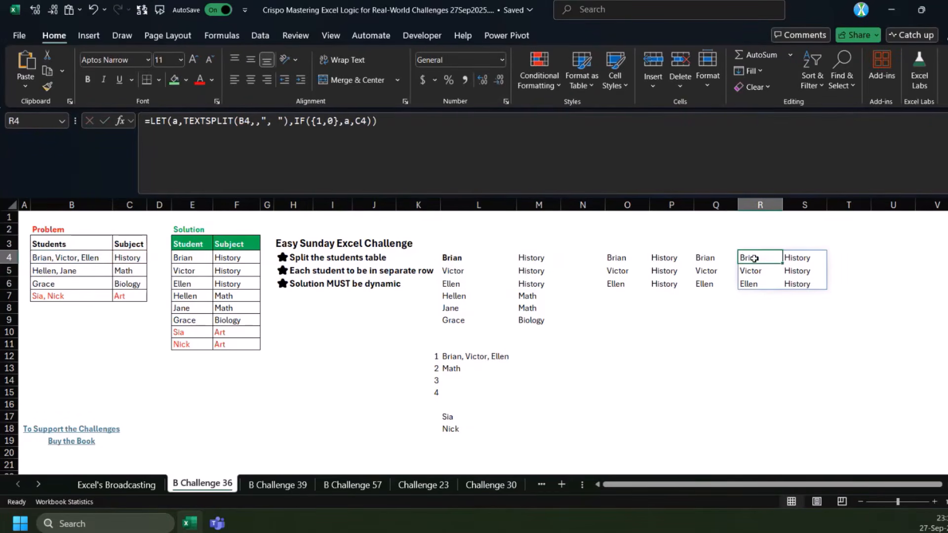
{"action": "left_click_drag", "start_coordinate": [294, 121], "coordinate": [475, 190]}
{"action": "key", "text": "Escape"}
{"action": "left_click", "coordinate": [447, 417]}
{"action": "left_click", "coordinate": [452, 121]}
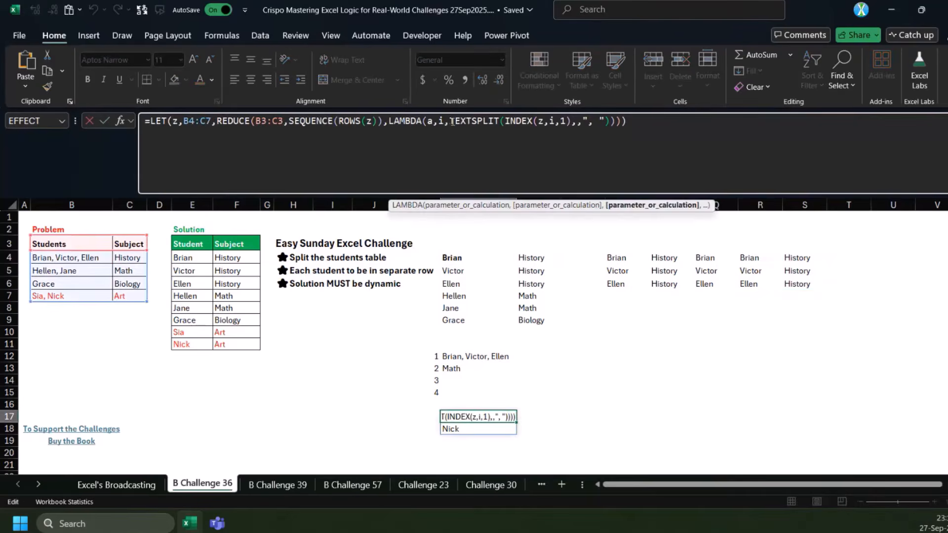
{"action": "type", "text": "IF({1,0},"}
{"action": "left_click_drag", "start_coordinate": [510, 121], "coordinate": [516, 121]}
{"action": "left_click", "coordinate": [519, 213]}
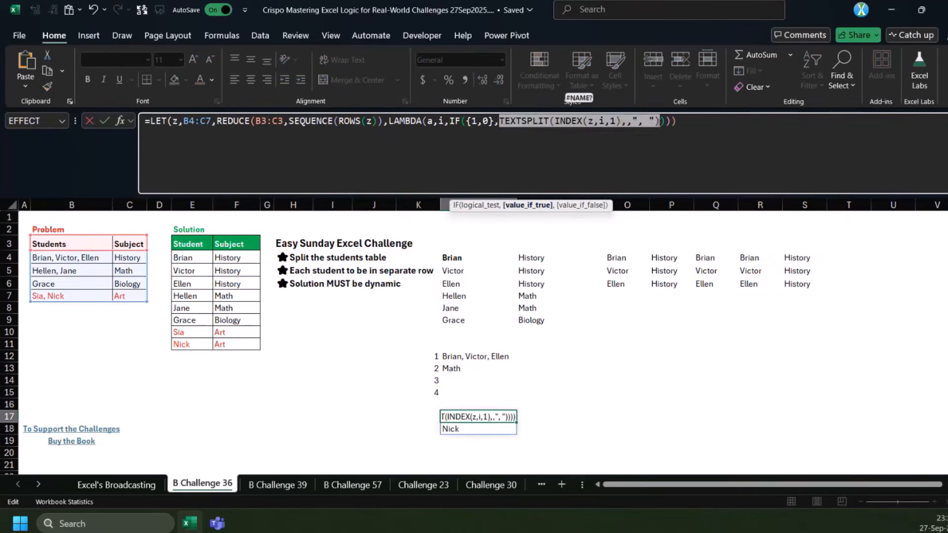
Add INDEX(z,i,2) as the value if false of the IF, close the parentheses, and enter the L17 formula
{"action": "key", "text": "Right"}
{"action": "type", "text": ",INDEX(z,"}
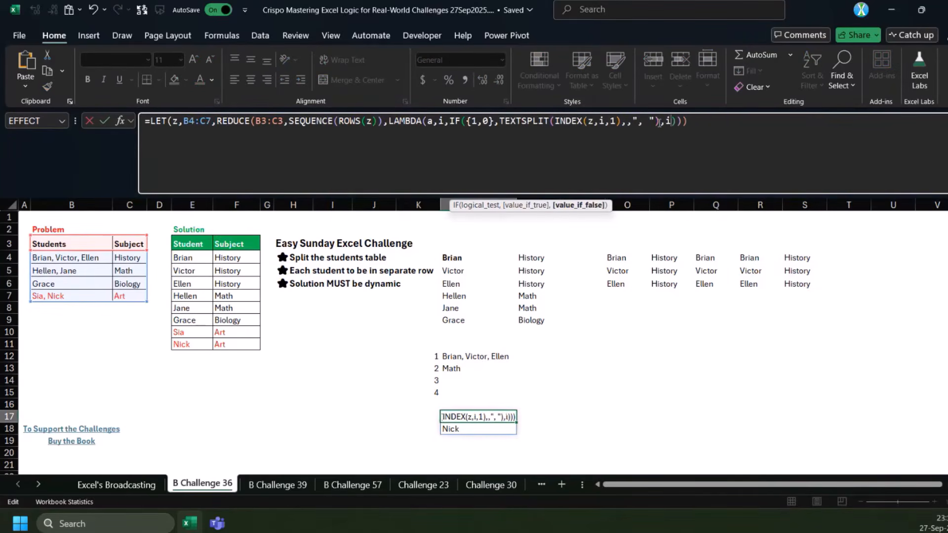
{"action": "type", "text": "i,2)"}
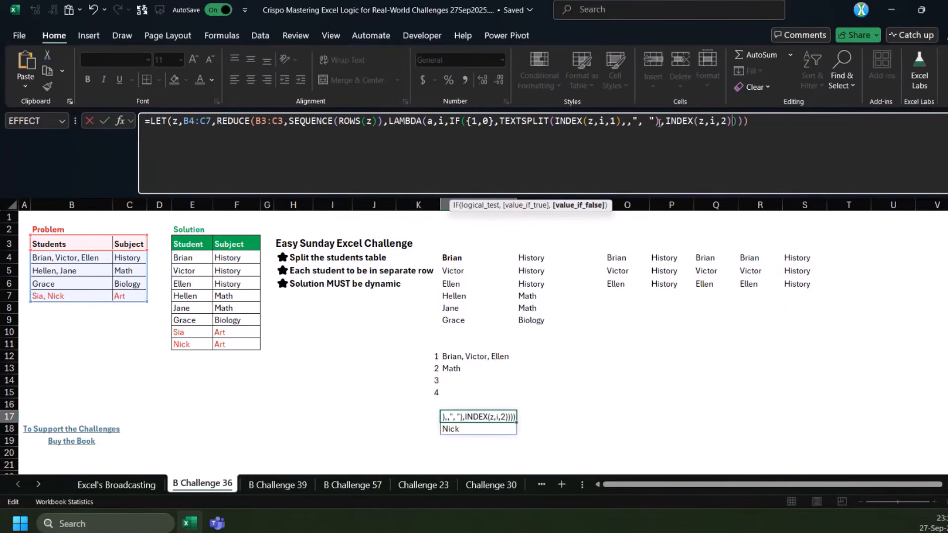
{"action": "type", "text": "))"}
{"action": "key", "text": "ctrl+Return"}
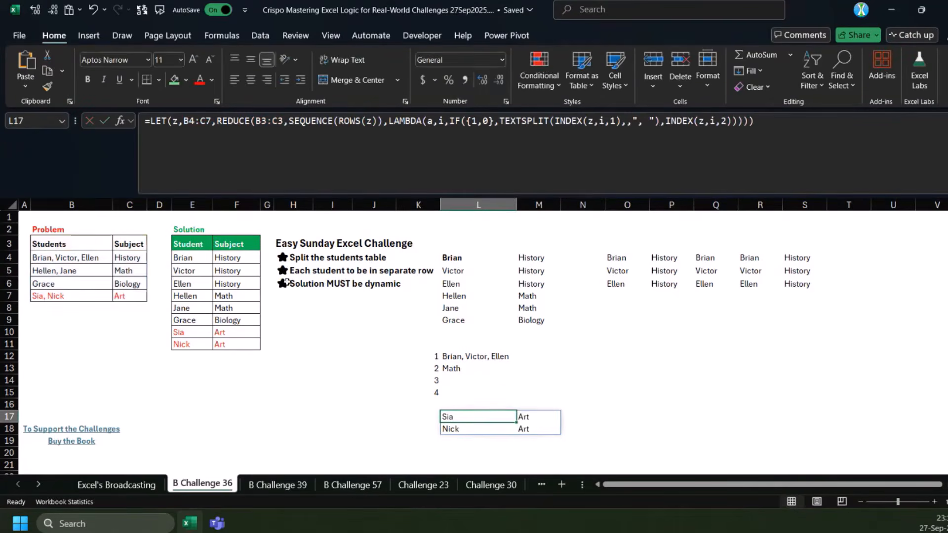
Wrap the IF in the L17 formula in VSTACK with a as the first array, and enter it
{"action": "left_click_drag", "start_coordinate": [42, 295], "coordinate": [123, 296]}
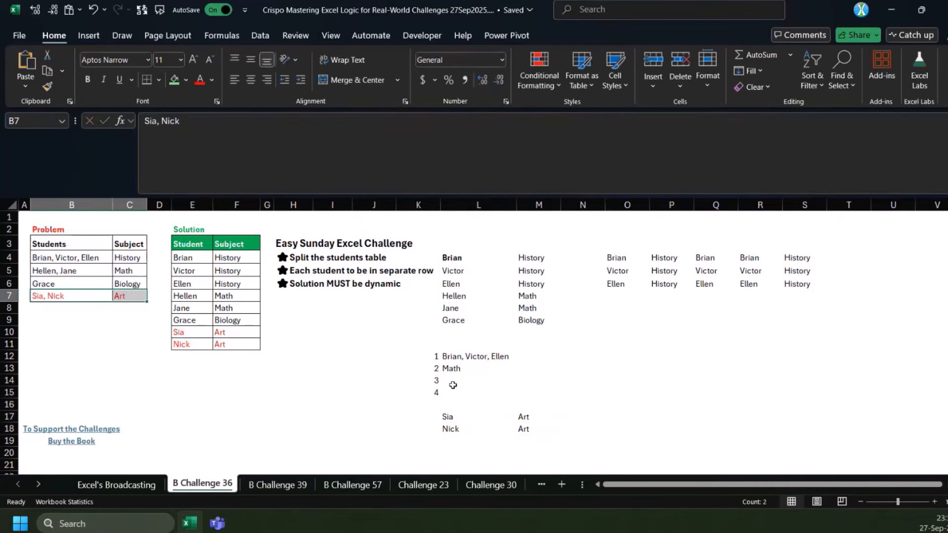
{"action": "left_click", "coordinate": [460, 416]}
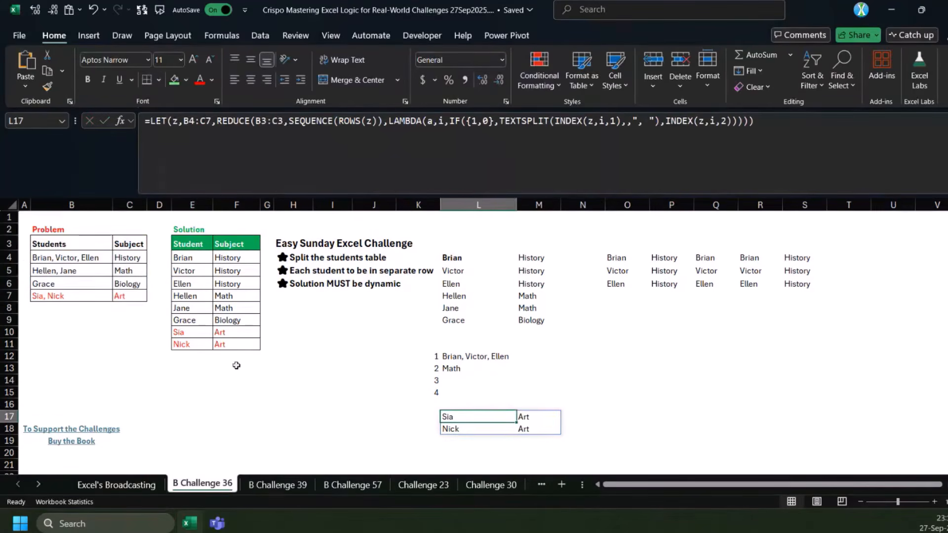
{"action": "left_click", "coordinate": [465, 256]}
{"action": "key", "text": "ctrl+a"}
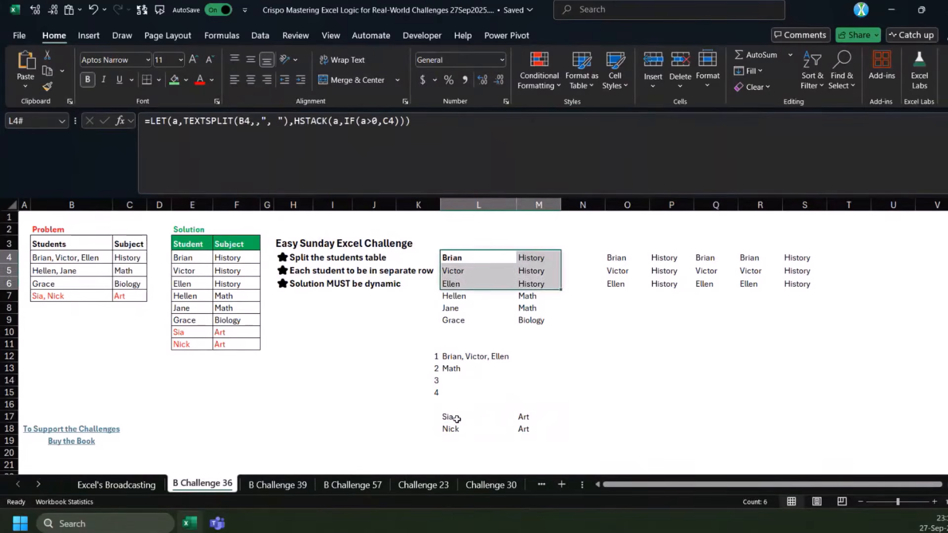
{"action": "left_click", "coordinate": [457, 418]}
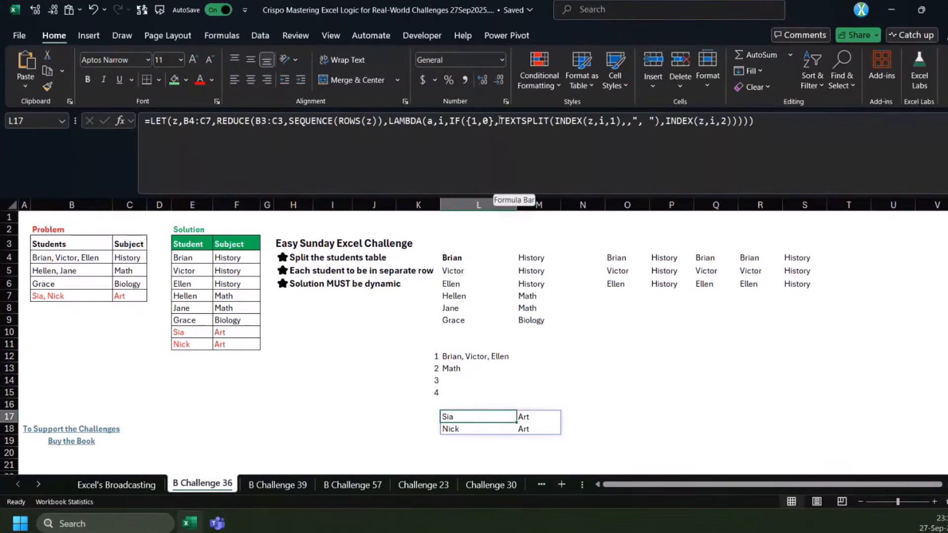
{"action": "left_click", "coordinate": [419, 132]}
{"action": "left_click", "coordinate": [450, 121]}
{"action": "type", "text": "VSTACK(a"}
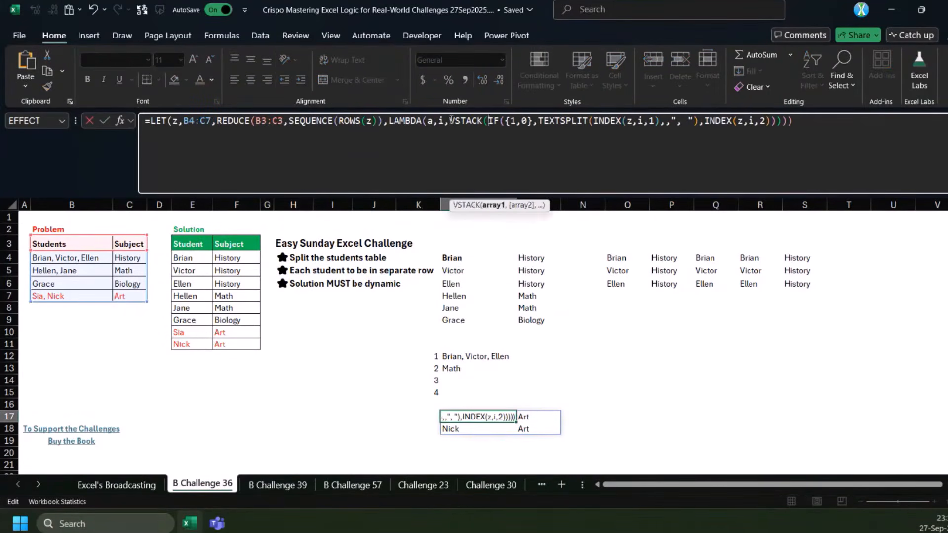
{"action": "type", "text": ","}
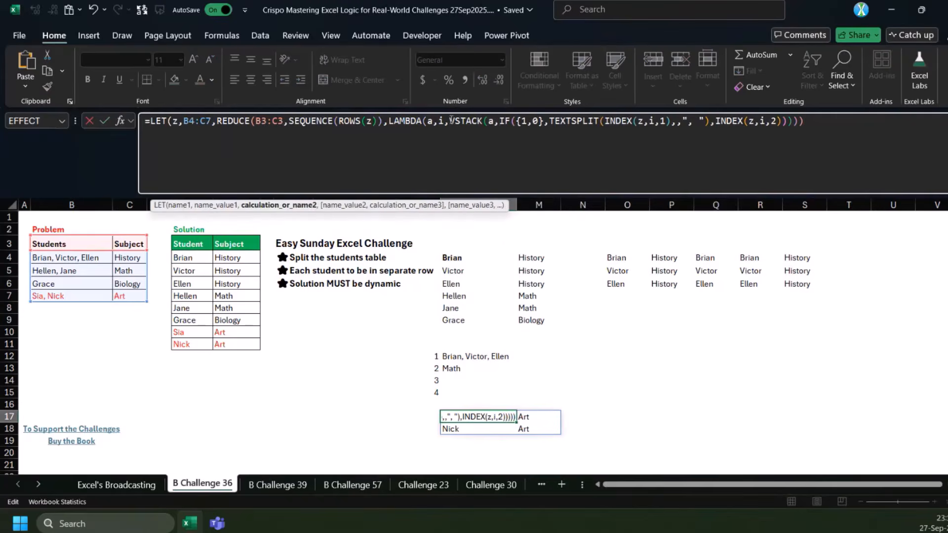
{"action": "key", "text": "ctrl+Return"}
{"action": "scroll", "coordinate": [437, 272], "scroll_direction": "down", "scroll_amount": 4}
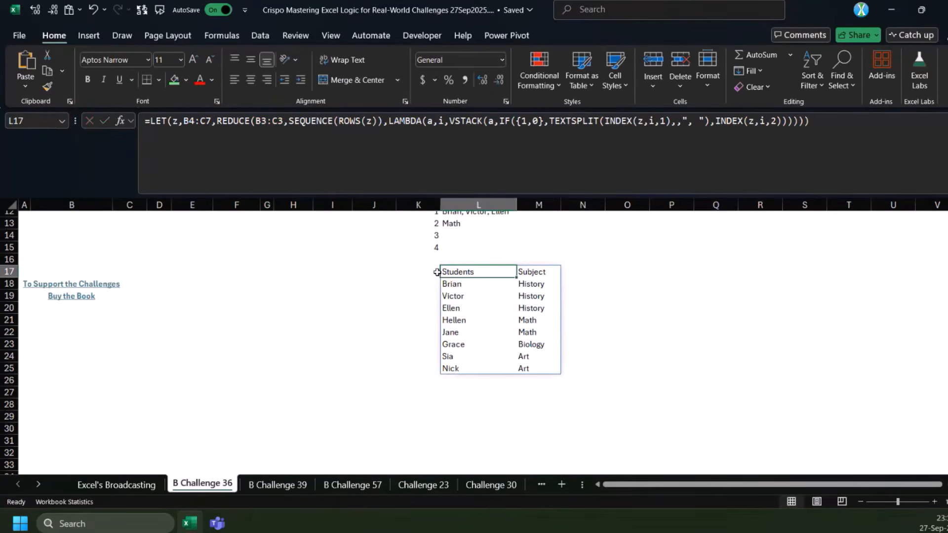
Move the block of helper calculations starting at K4 so that it starts at P4
{"action": "scroll", "coordinate": [437, 272], "scroll_direction": "up", "scroll_amount": 4}
{"action": "left_click_drag", "start_coordinate": [453, 260], "coordinate": [806, 392]}
{"action": "left_click", "coordinate": [439, 253]}
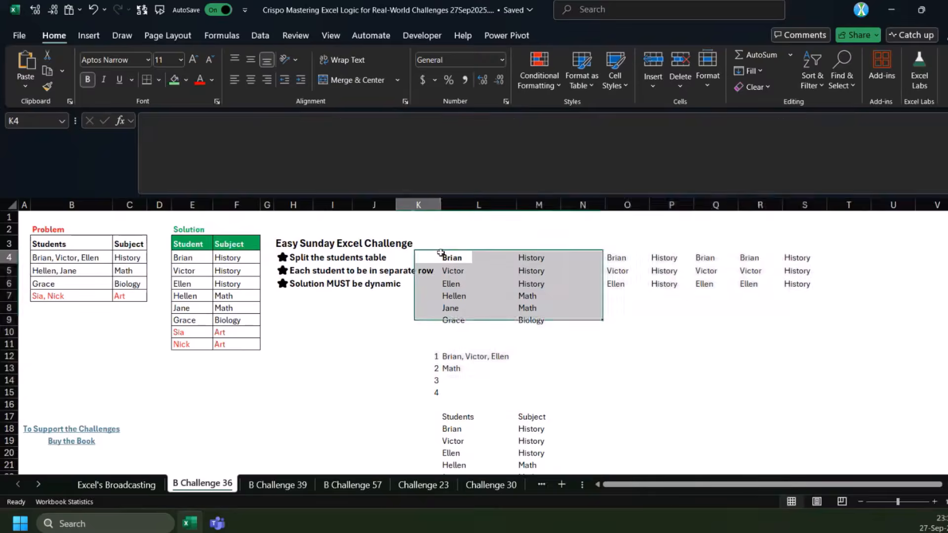
{"action": "left_click_drag", "start_coordinate": [441, 253], "coordinate": [863, 395]}
{"action": "key", "text": "ctrl+x"}
{"action": "left_click", "coordinate": [659, 258]}
{"action": "key", "text": "ctrl+v"}
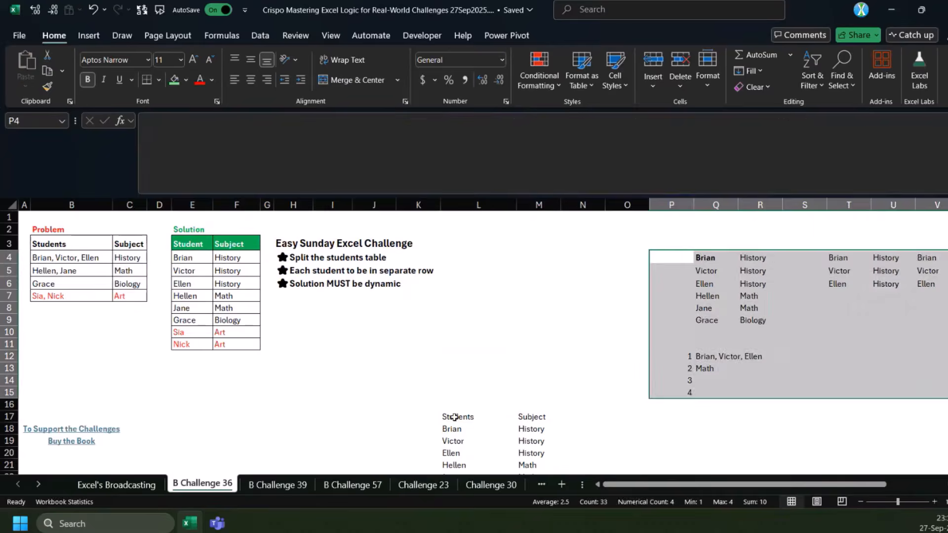
Move the finished formula from L17 to L3, beside the challenge description
{"action": "left_click", "coordinate": [454, 418]}
{"action": "left_click_drag", "start_coordinate": [455, 417], "coordinate": [452, 245]}
{"action": "scroll", "coordinate": [486, 318], "scroll_direction": "down", "scroll_amount": 2}
{"action": "scroll", "coordinate": [487, 318], "scroll_direction": "up", "scroll_amount": 2}
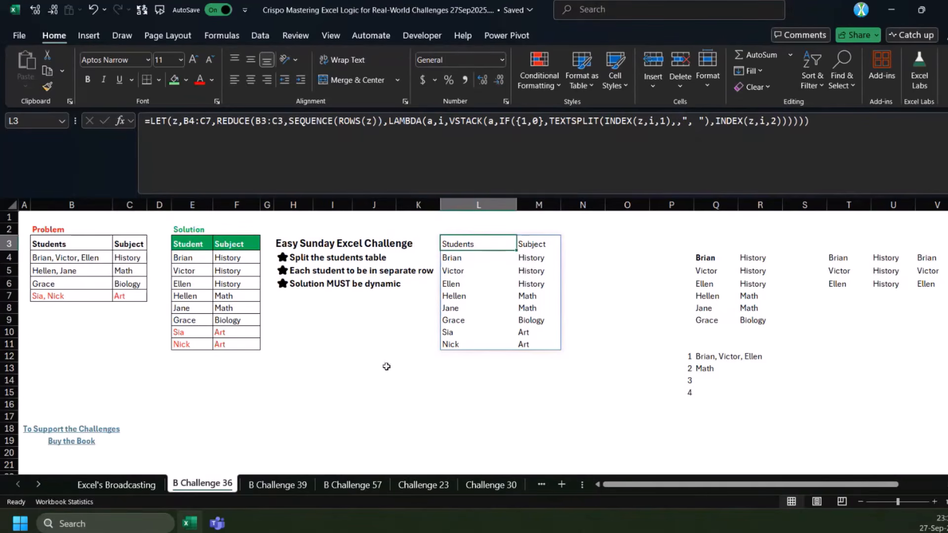
Check the SEQUENCE(ROWS(z)) argument in L3, and enter =MAP(C4:C7,LAMBDA(v,v)) in I16
{"action": "left_click", "coordinate": [233, 389]}
{"action": "left_click", "coordinate": [476, 248]}
{"action": "left_click_drag", "start_coordinate": [381, 121], "coordinate": [289, 121]}
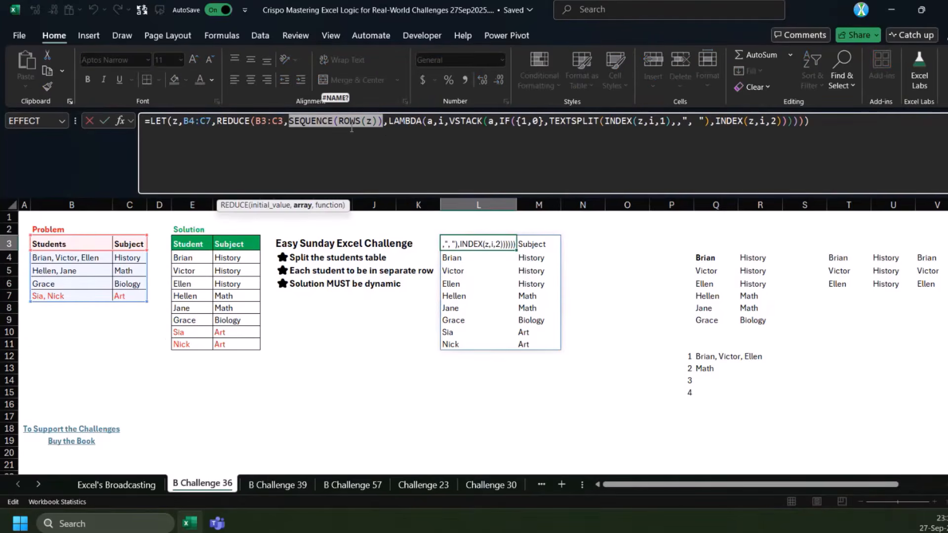
{"action": "key", "text": "Escape"}
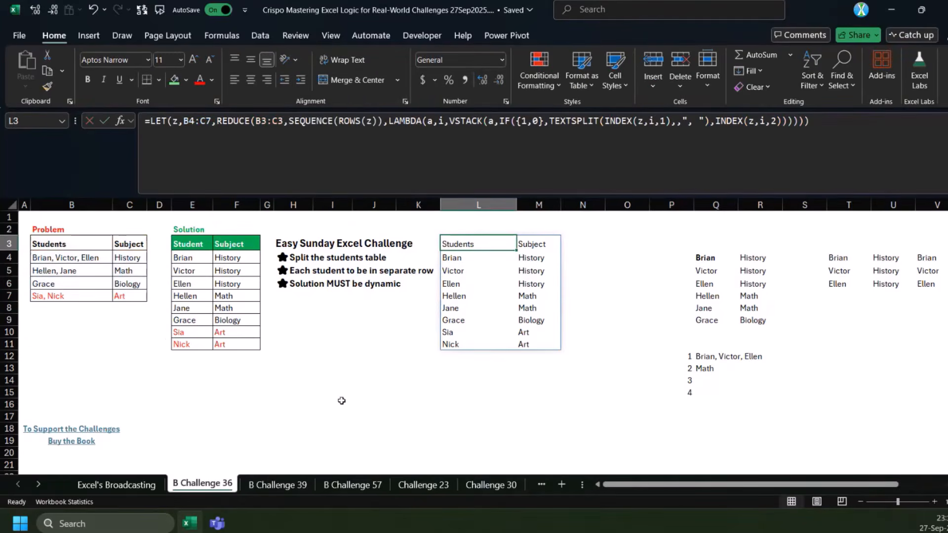
{"action": "left_click", "coordinate": [342, 400]}
{"action": "type", "text": "="}
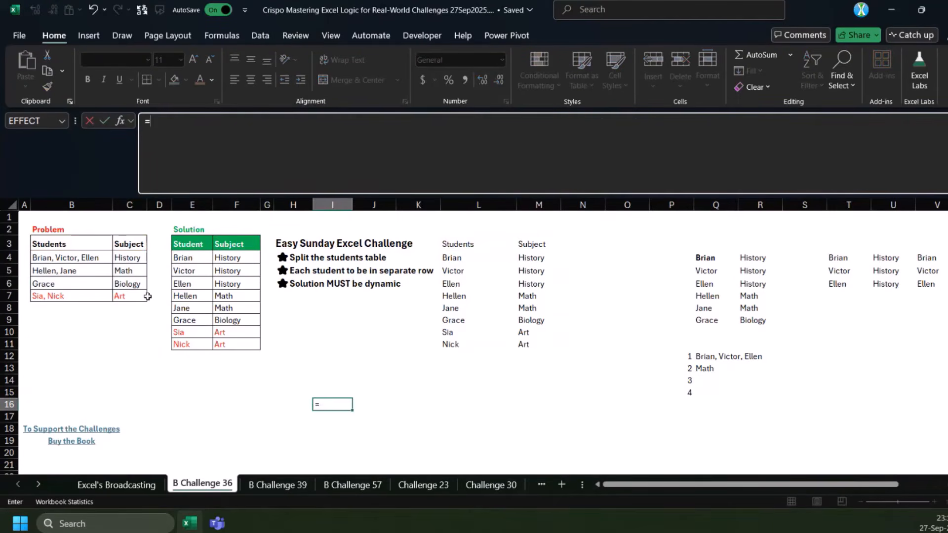
{"action": "type", "text": "MAP("}
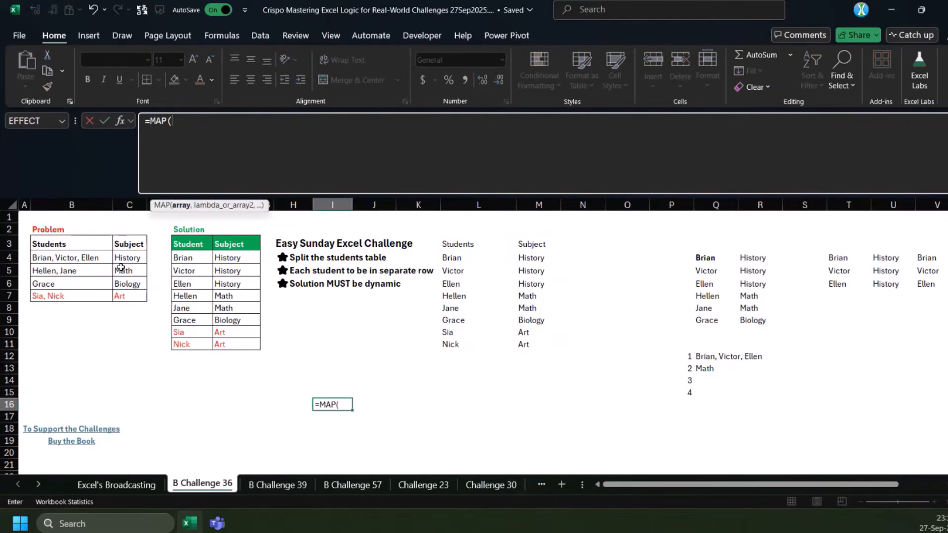
{"action": "left_click_drag", "start_coordinate": [133, 257], "coordinate": [130, 295]}
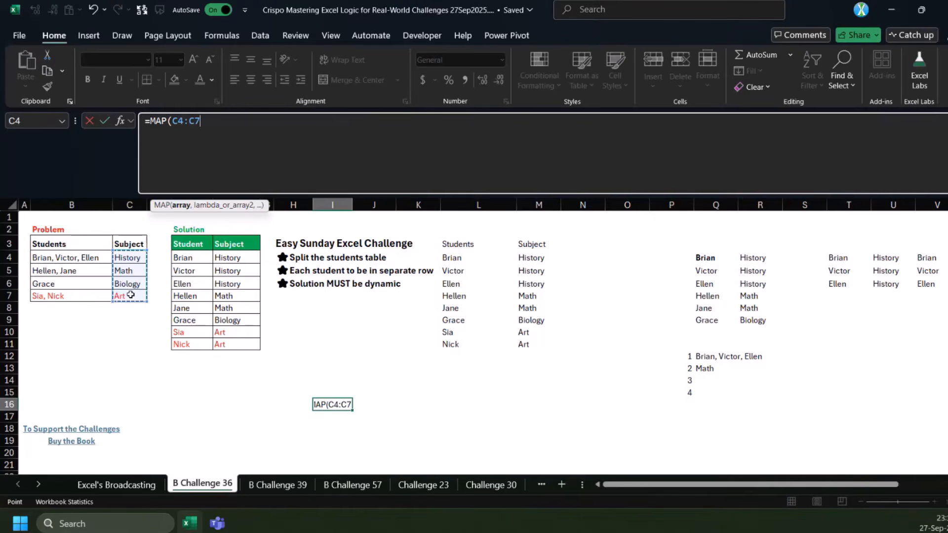
{"action": "type", "text": ",LAMBDA(v,v))"}
{"action": "key", "text": "ctrl+Return"}
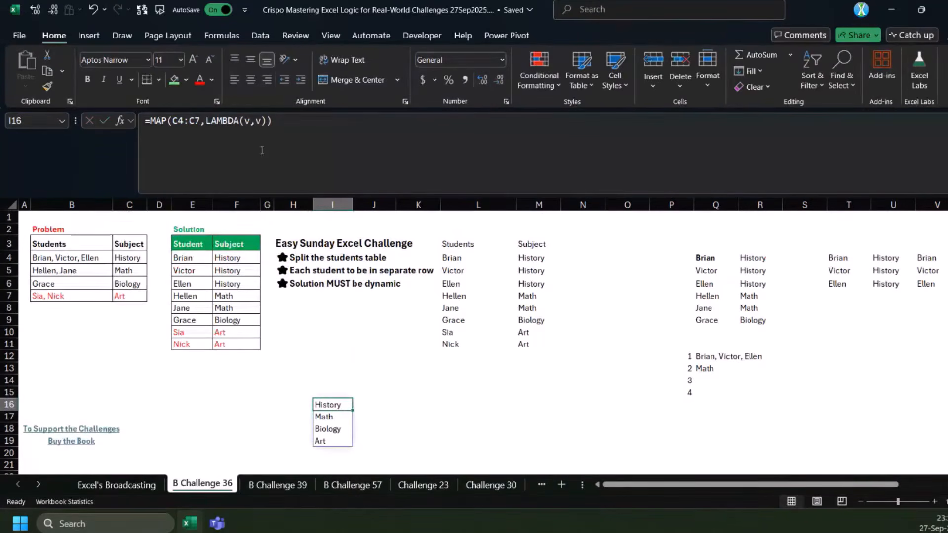
Change the LAMBDA calculation in the I16 MAP formula to the range v:B7 and enter it
{"action": "left_click", "coordinate": [129, 380]}
{"action": "left_click", "coordinate": [321, 405]}
{"action": "left_click", "coordinate": [261, 121]}
{"action": "type", "text": ":"}
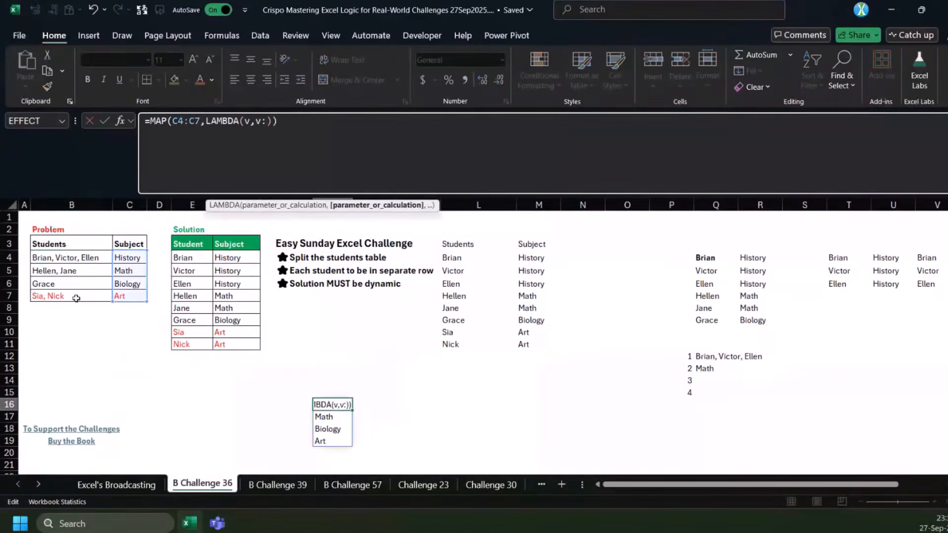
{"action": "left_click", "coordinate": [76, 298]}
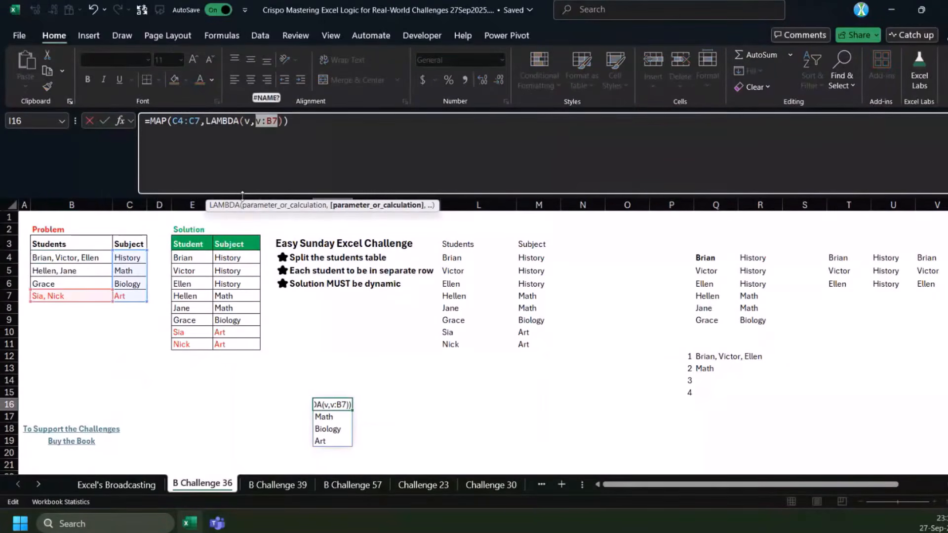
{"action": "key", "text": "Return"}
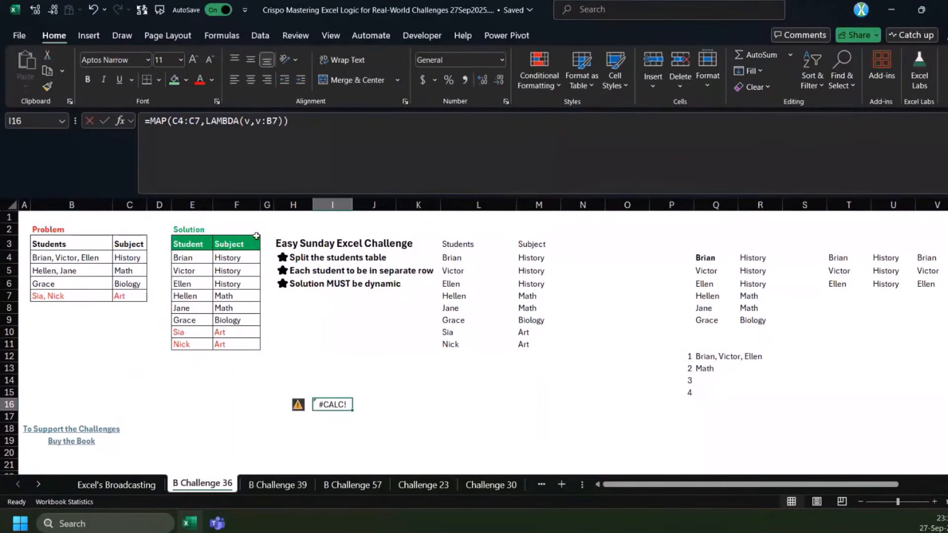
Enter a formula in C13 that references the range from C4 to B7, and fit column C to its contents
{"action": "left_click", "coordinate": [144, 367]}
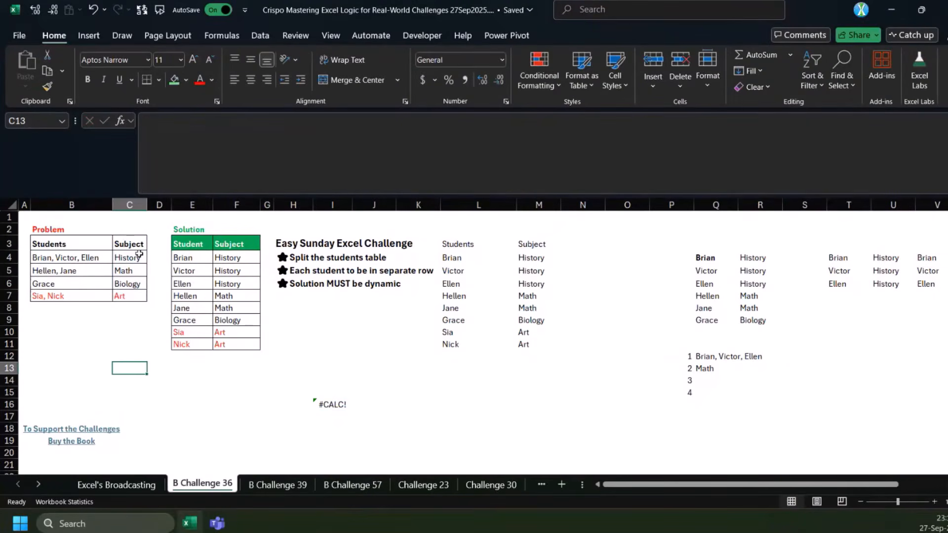
{"action": "left_click", "coordinate": [139, 254]}
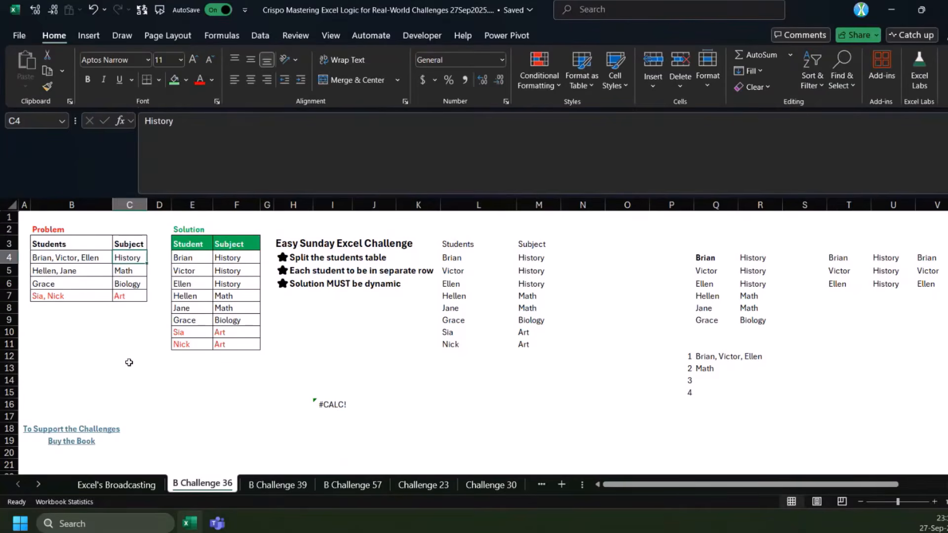
{"action": "left_click", "coordinate": [129, 364]}
{"action": "type", "text": "=C4:"}
{"action": "left_click", "coordinate": [87, 296]}
{"action": "key", "text": "Return"}
{"action": "double_click", "coordinate": [147, 204]}
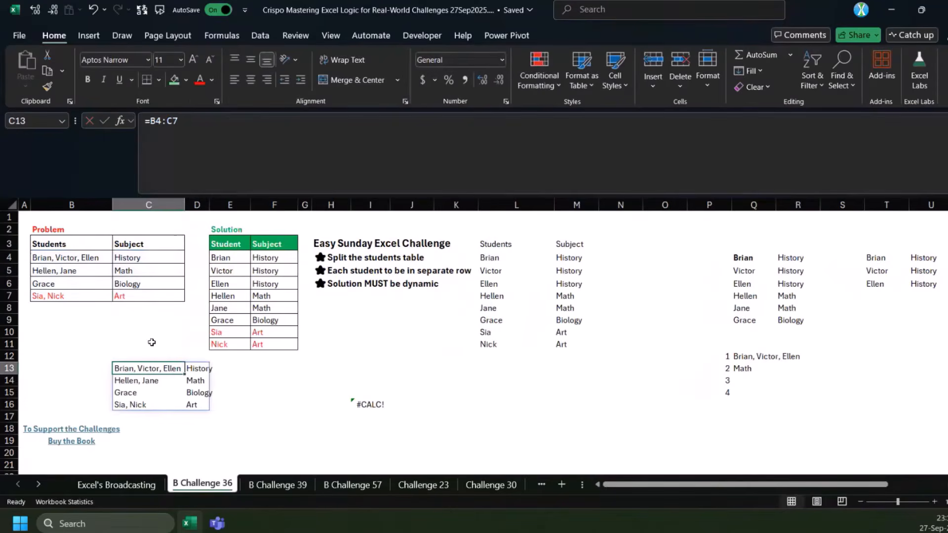
Change the C13 formula to =@+B4:C7, enter it, and compare it with cell B4
{"action": "left_click", "coordinate": [150, 124]}
{"action": "type", "text": "+"}
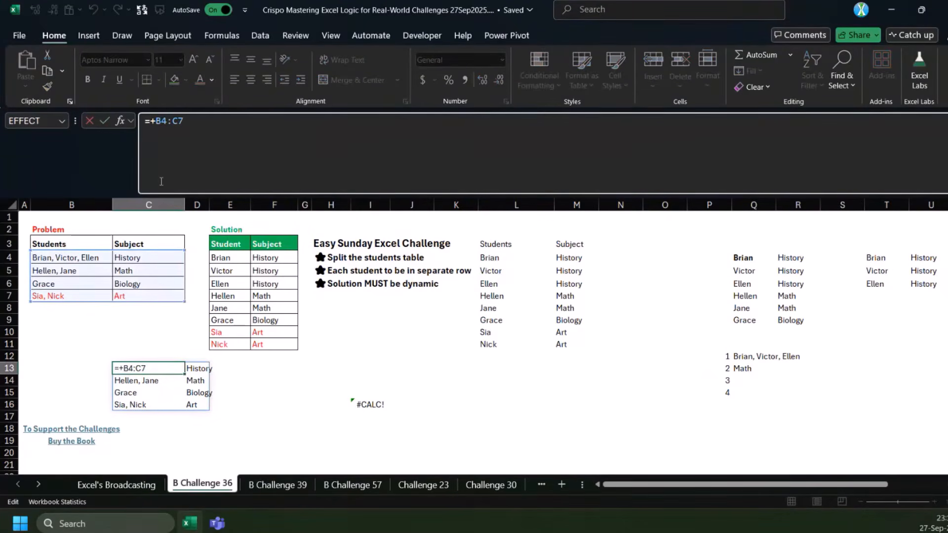
{"action": "type", "text": "@"}
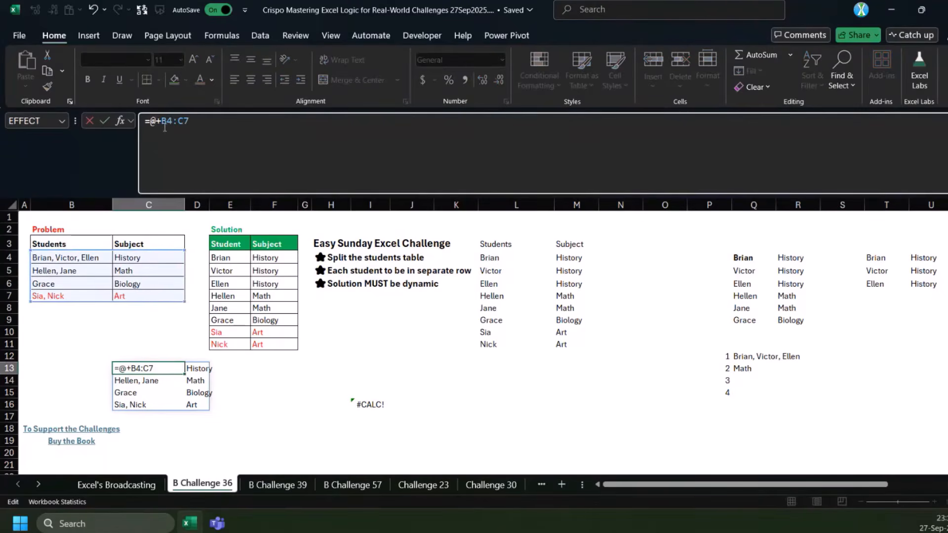
{"action": "key", "text": "ctrl+Return"}
{"action": "left_click", "coordinate": [64, 256]}
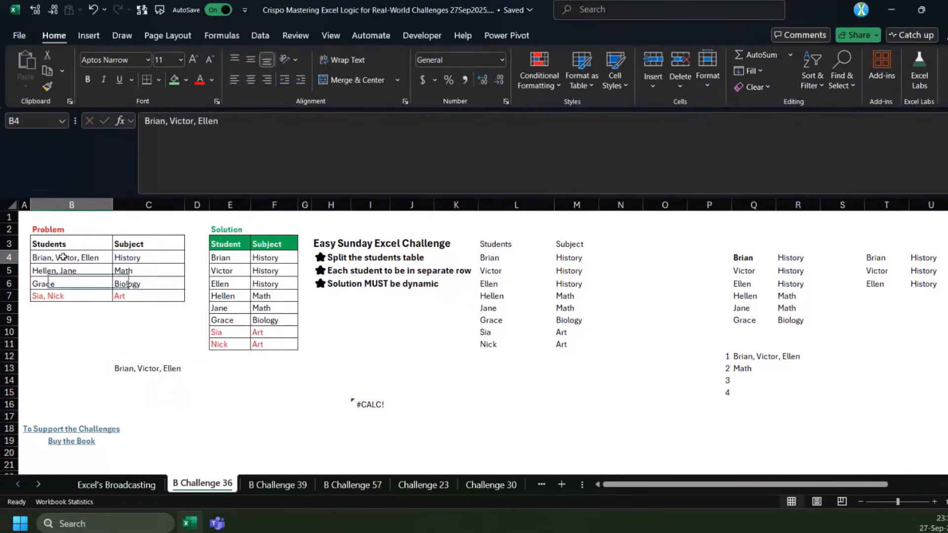
Change the C13 formula to =@+B5:C7, enter it, and compare it with cell B5
{"action": "left_click", "coordinate": [133, 368]}
{"action": "left_click", "coordinate": [173, 122]}
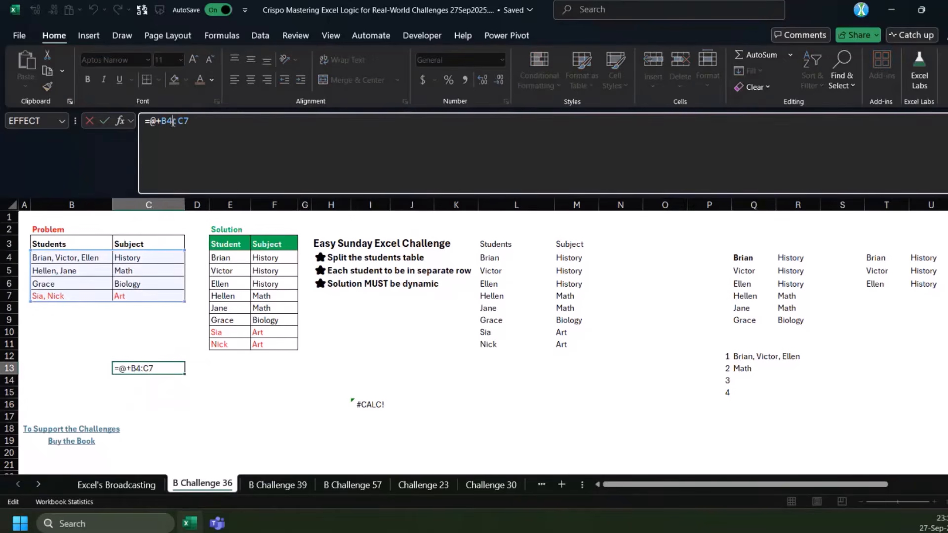
{"action": "key", "text": "BackSpace"}
{"action": "type", "text": "5"}
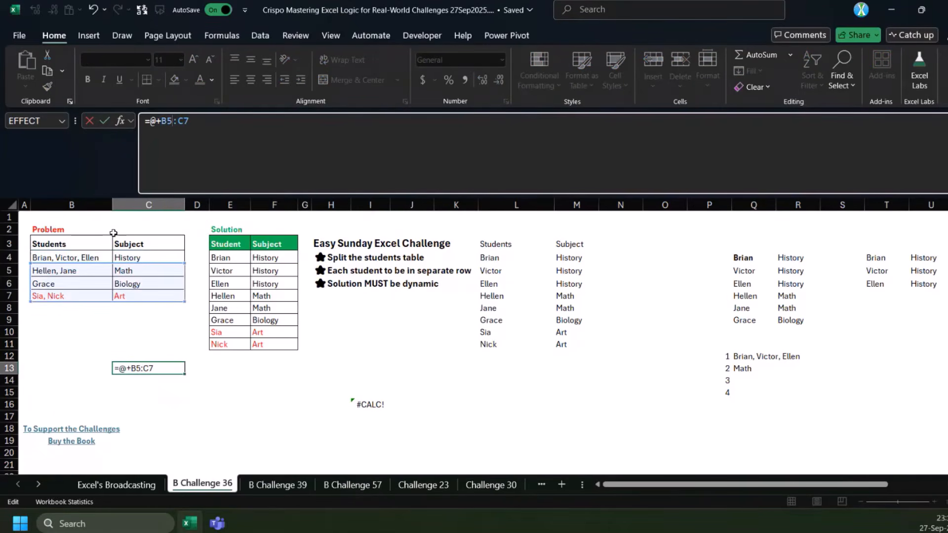
{"action": "key", "text": "ctrl+Return"}
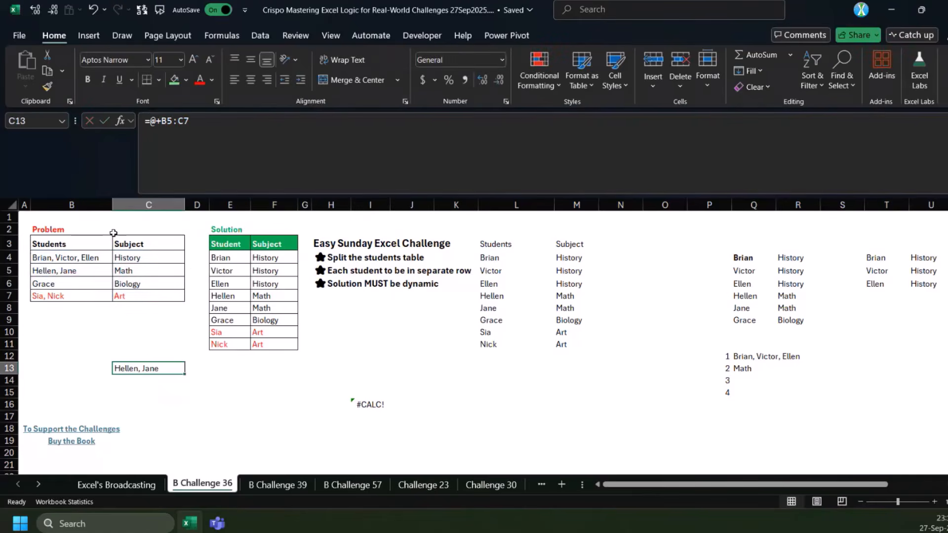
{"action": "left_click", "coordinate": [69, 271]}
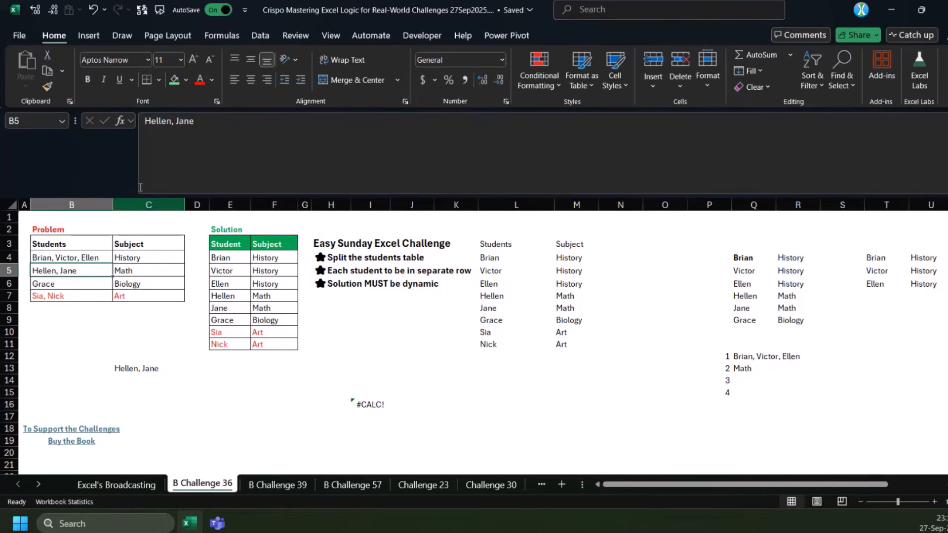
Change the C13 formula to =@+B6:C7 and enter it
{"action": "left_click", "coordinate": [149, 368]}
{"action": "left_click", "coordinate": [172, 122]}
{"action": "key", "text": "BackSpace"}
{"action": "type", "text": "6"}
{"action": "key", "text": "ctrl+Return"}
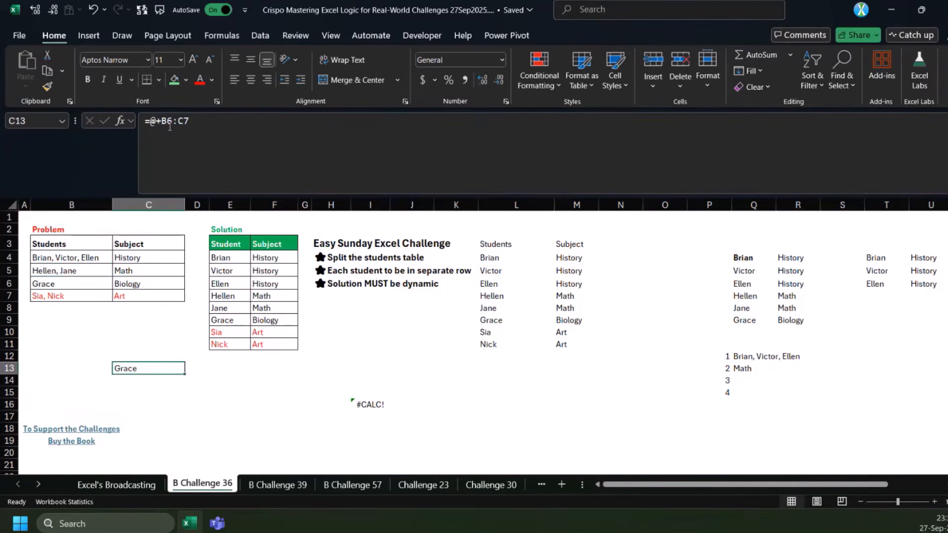
Change the C13 formula to =@+B7:C7 and enter it
{"action": "left_click", "coordinate": [170, 123]}
{"action": "key", "text": "BackSpace"}
{"action": "type", "text": "7"}
{"action": "key", "text": "ctrl+Return"}
Review the MAP formula in I16 and the INDEX formula in Q12
{"action": "left_click", "coordinate": [370, 404]}
{"action": "left_click", "coordinate": [161, 121]}
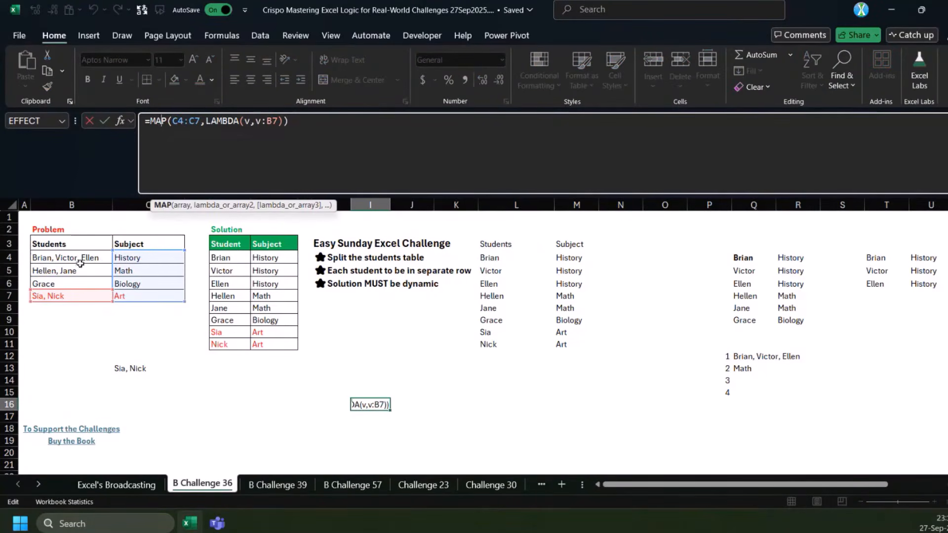
{"action": "left_click", "coordinate": [735, 357]}
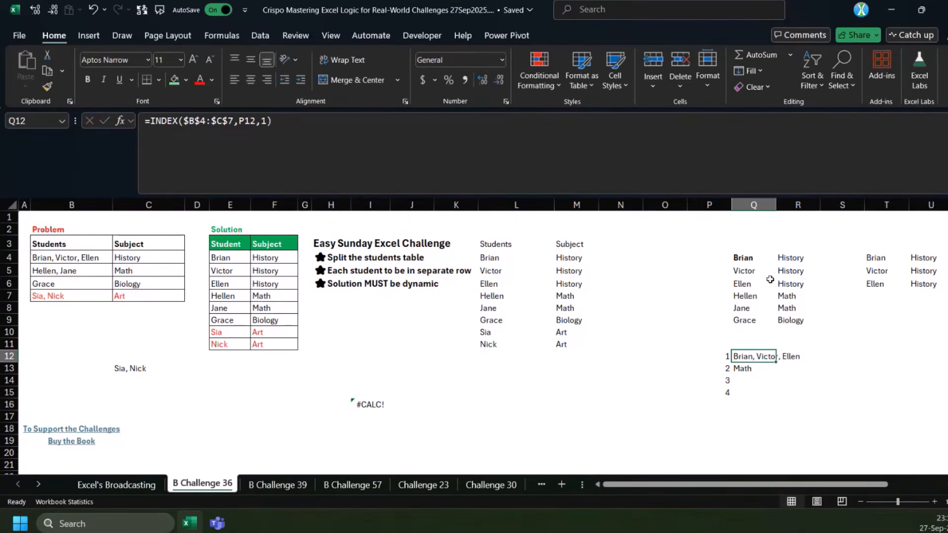
Replace the I16 formula with a REDUCE formula using B3:C3 as the initial value and C4:C7 as the array
{"action": "left_click", "coordinate": [376, 404]}
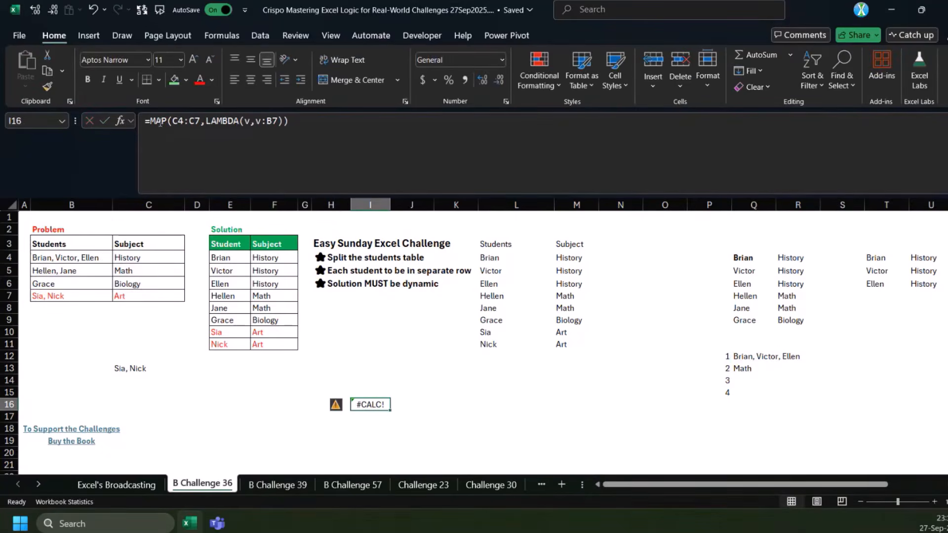
{"action": "type", "text": "=red"}
{"action": "key", "text": "Tab"}
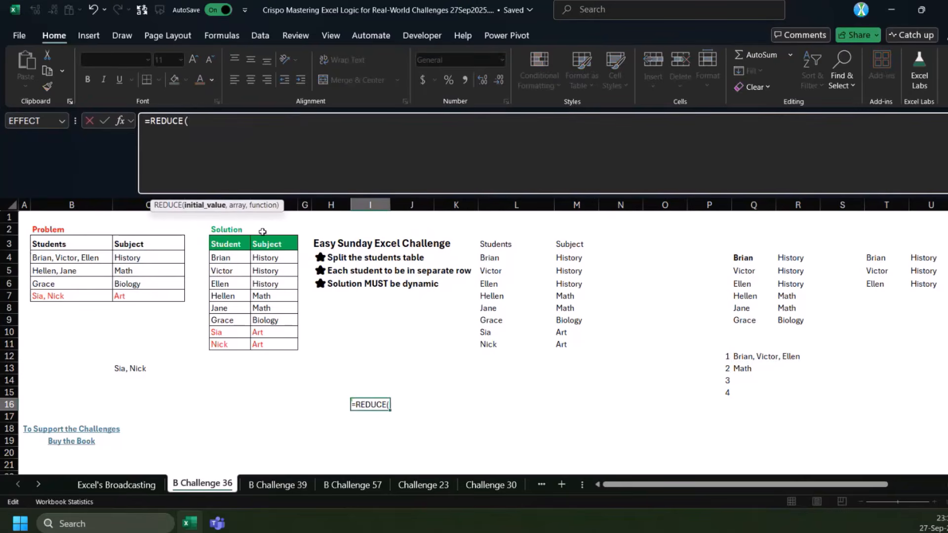
{"action": "left_click_drag", "start_coordinate": [103, 241], "coordinate": [163, 297]}
{"action": "type", "text": ",C4:C7,lma"}
{"action": "key", "text": "Tab"}
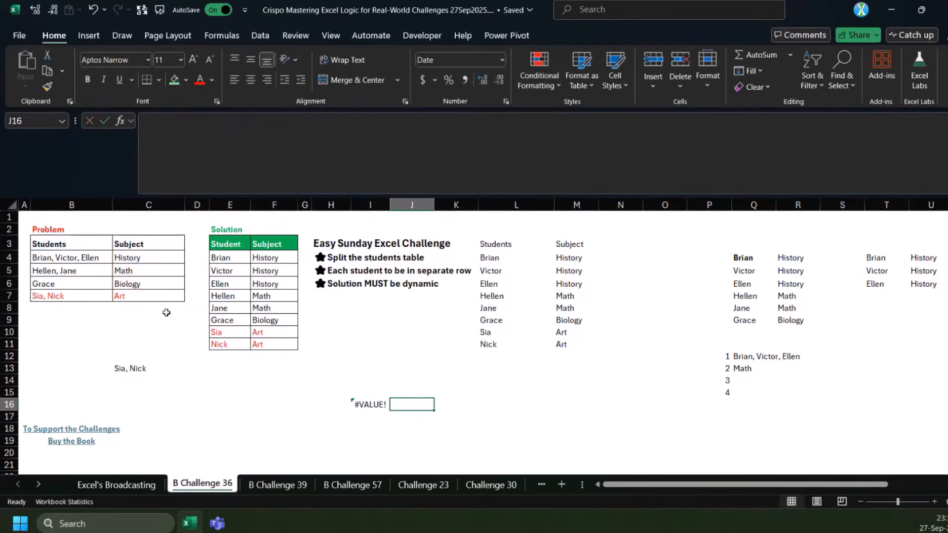
Make LAMBDA(a,v,IF({1,0},,v)) the function argument of the REDUCE formula in I16, leaving the value if true empty
{"action": "key", "text": "Left"}
{"action": "double_click", "coordinate": [315, 119]}
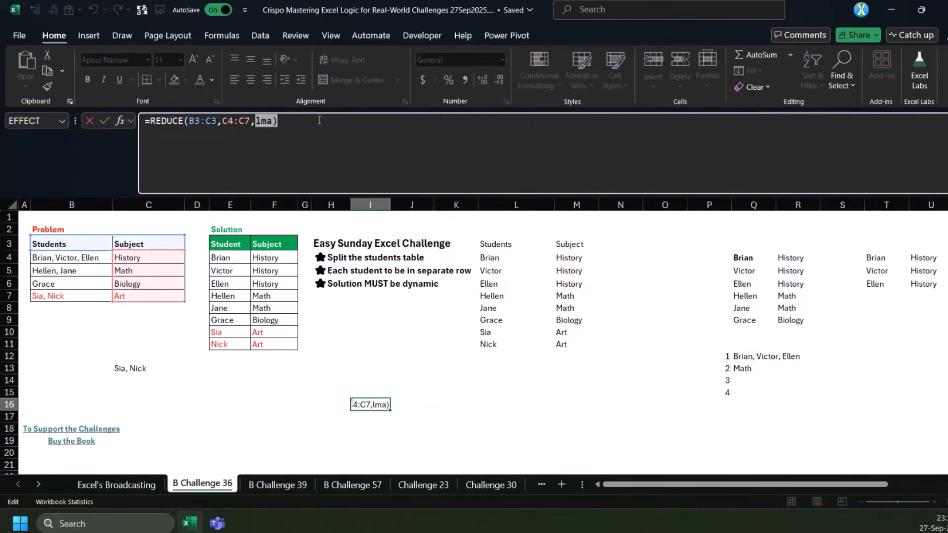
{"action": "type", "text": "LAMBDA(a,v,if"}
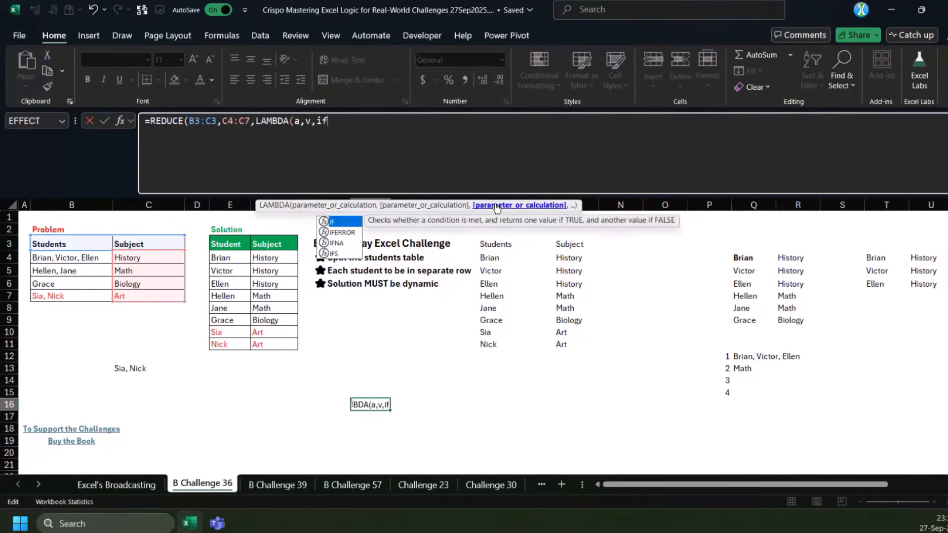
{"action": "type", "text": "({1,0"}
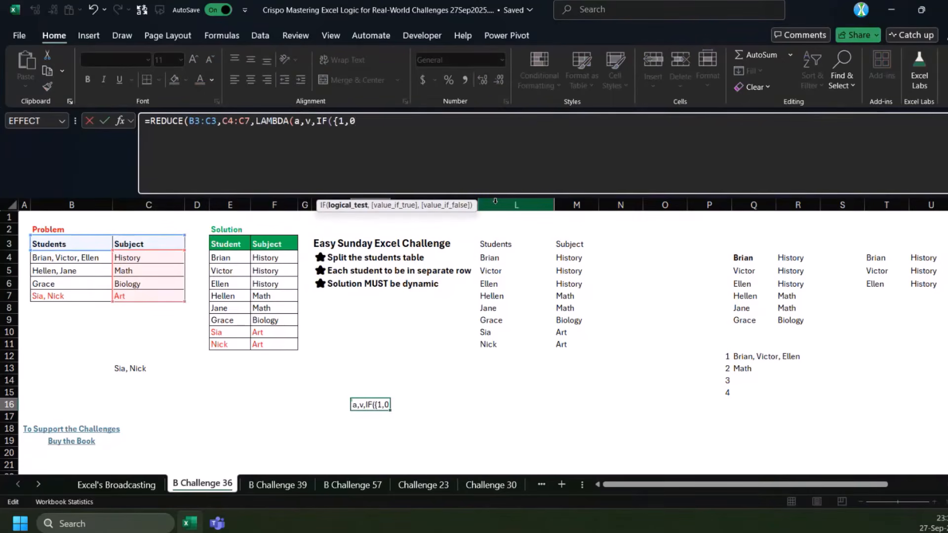
{"action": "type", "text": "},,"}
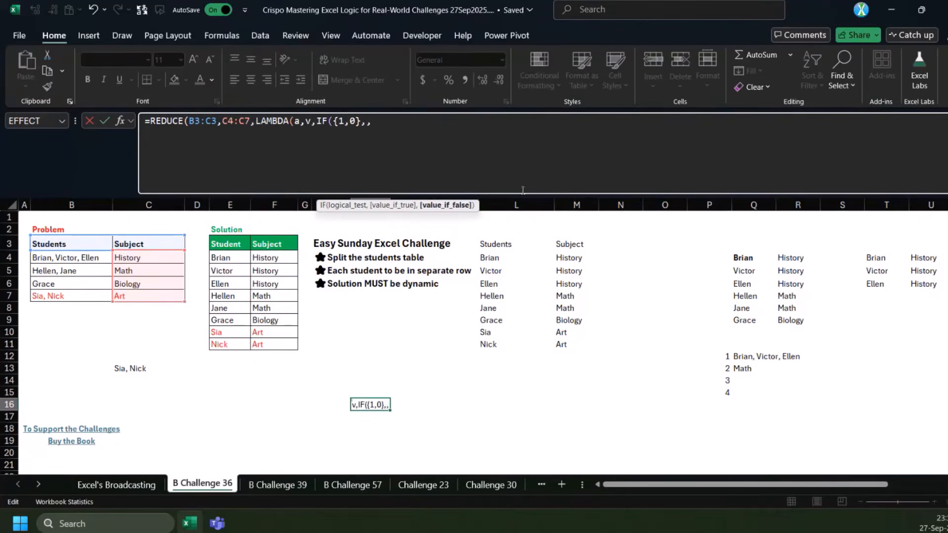
{"action": "left_click", "coordinate": [308, 122]}
{"action": "type", "text": "v)"}
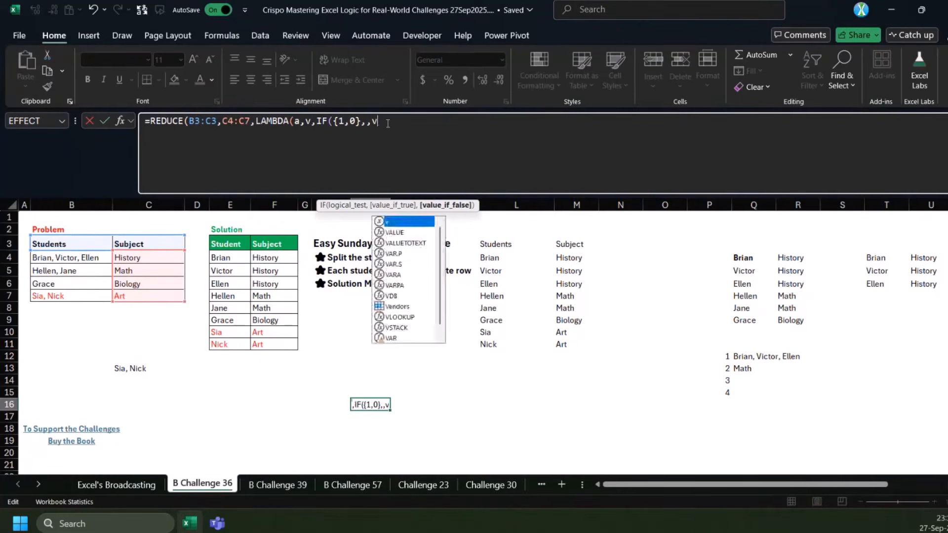
Wrap the IF expression in VSTACK inside the I16 formula, close all parentheses and enter it
{"action": "left_click", "coordinate": [317, 122]}
{"action": "type", "text": "VSTACK("}
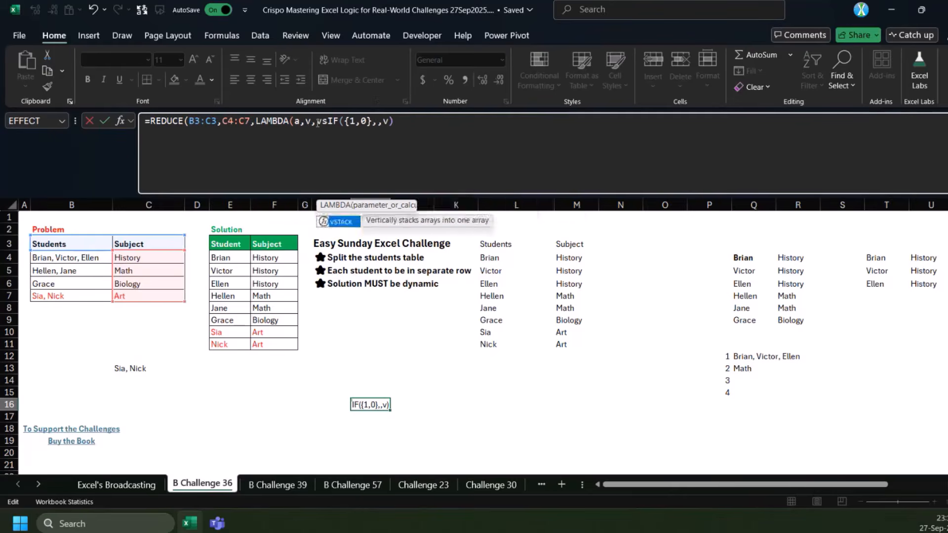
{"action": "key", "text": "End"}
{"action": "type", "text": "))"}
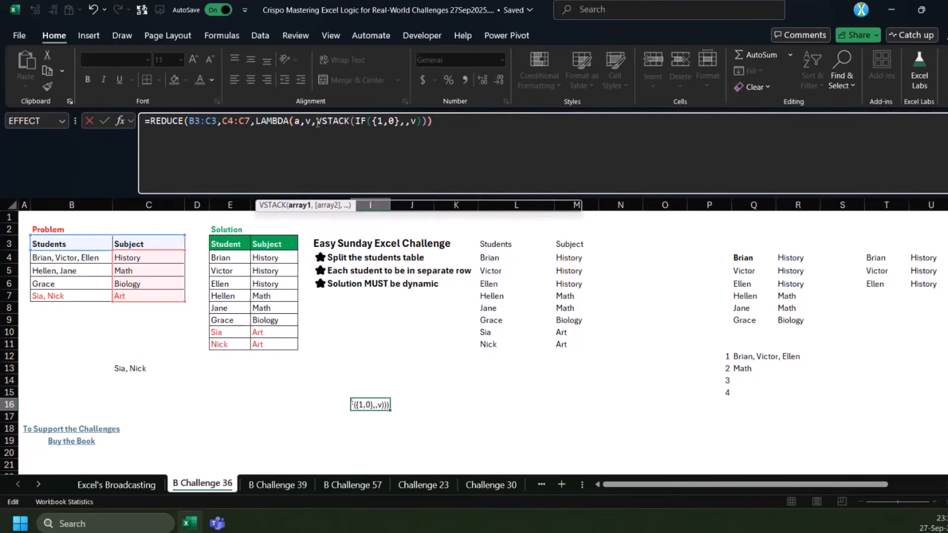
{"action": "type", "text": ")"}
{"action": "key", "text": "ctrl+Return"}
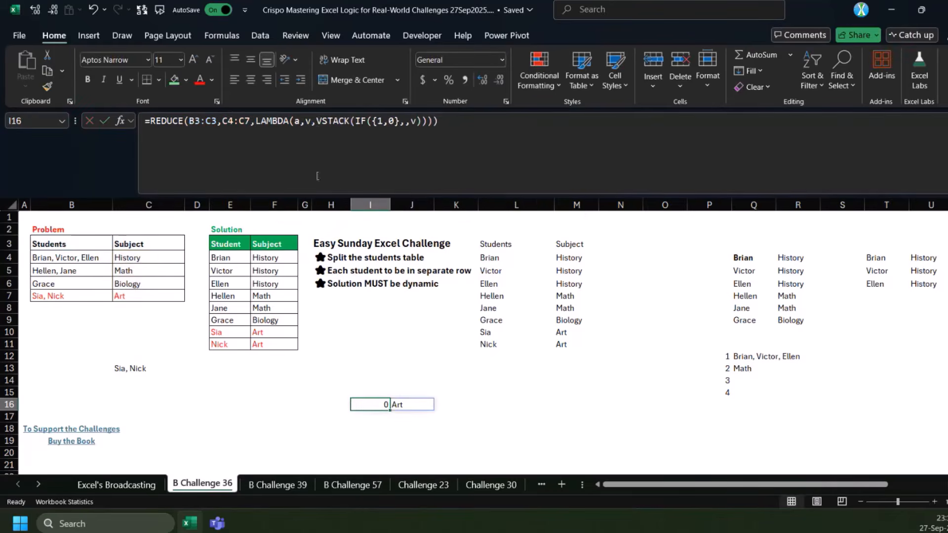
Examine the IF arguments and the initial value range in the I16 REDUCE formula
{"action": "left_click", "coordinate": [409, 122]}
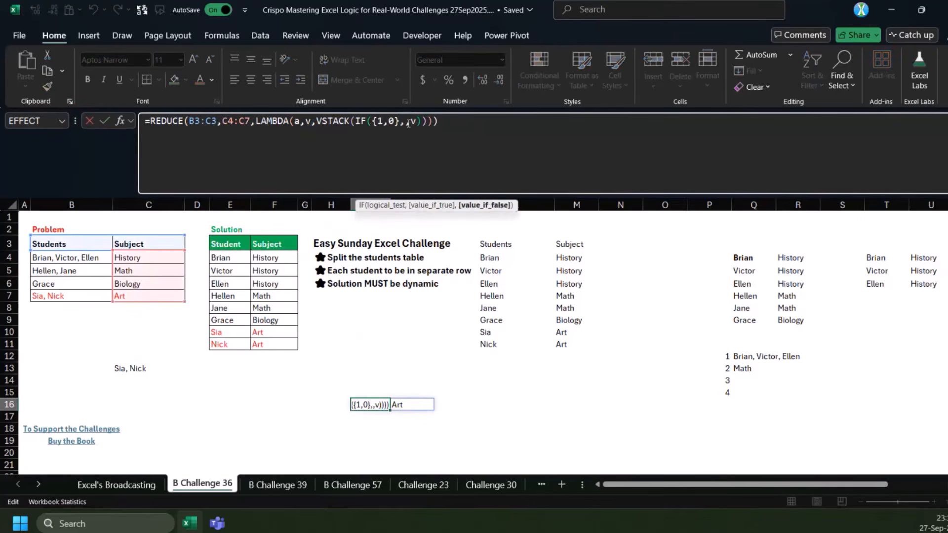
{"action": "key", "text": "ctrl+Return"}
{"action": "left_click", "coordinate": [392, 123]}
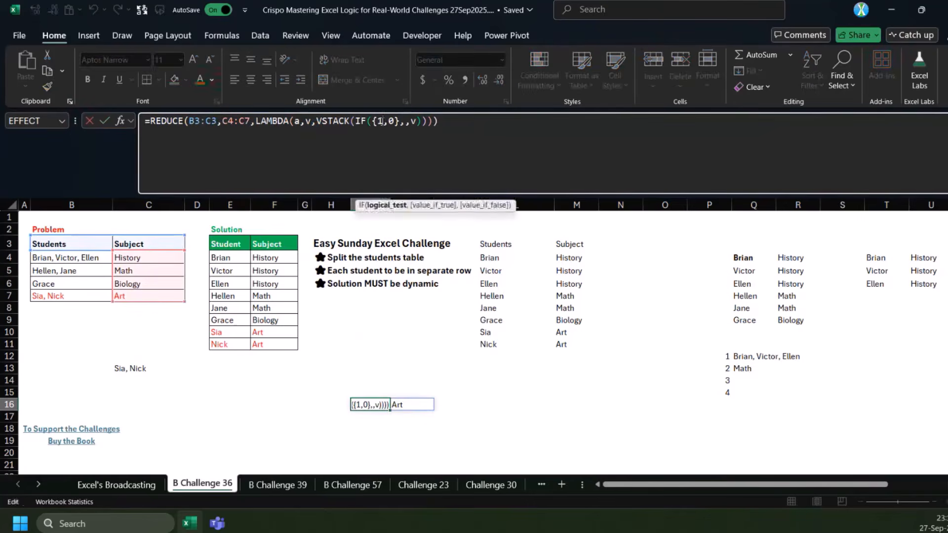
{"action": "key", "text": "ctrl+Return"}
{"action": "left_click", "coordinate": [226, 136]}
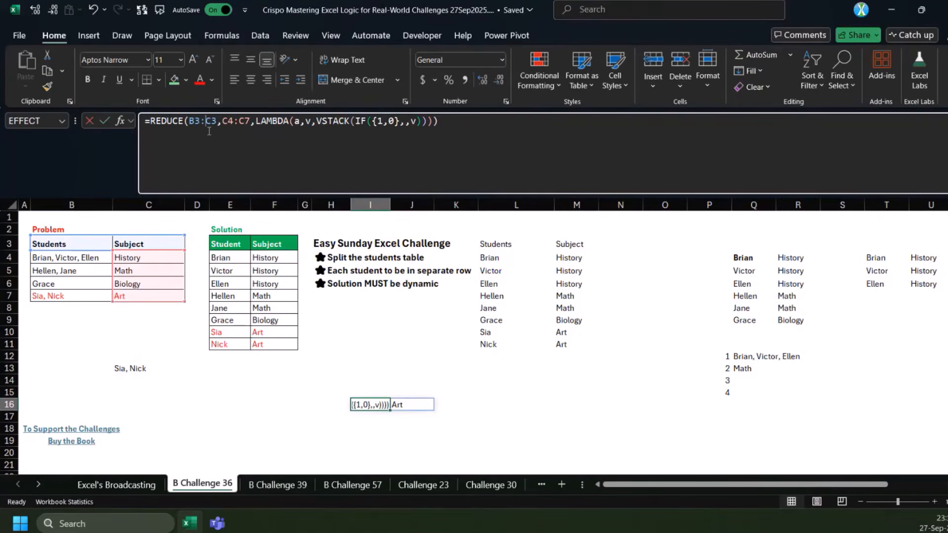
{"action": "scroll", "coordinate": [370, 404], "scroll_direction": "down", "scroll_amount": 3}
{"action": "key", "text": "ctrl+Return"}
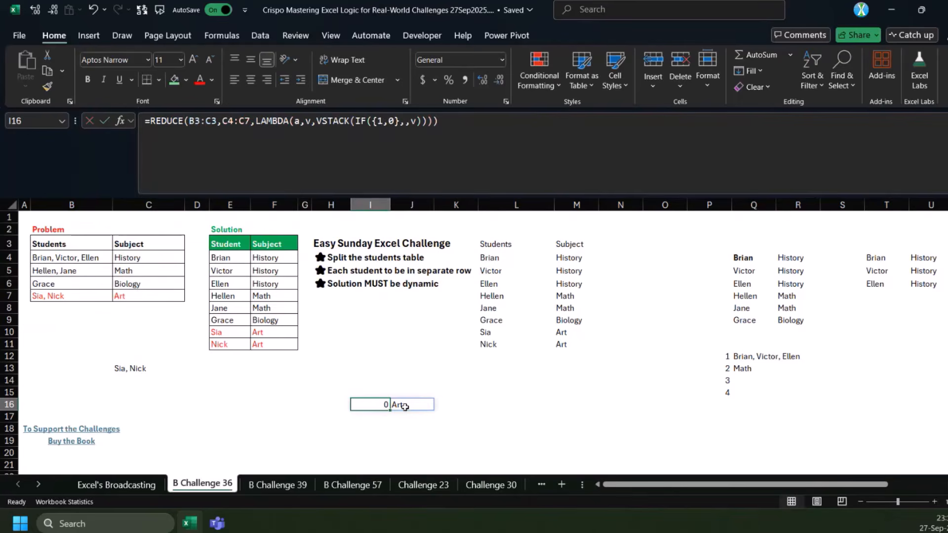
Add the accumulator a as the first VSTACK array in the I16 formula, enter it, and check the subjects in J17:J20
{"action": "left_click", "coordinate": [357, 122]}
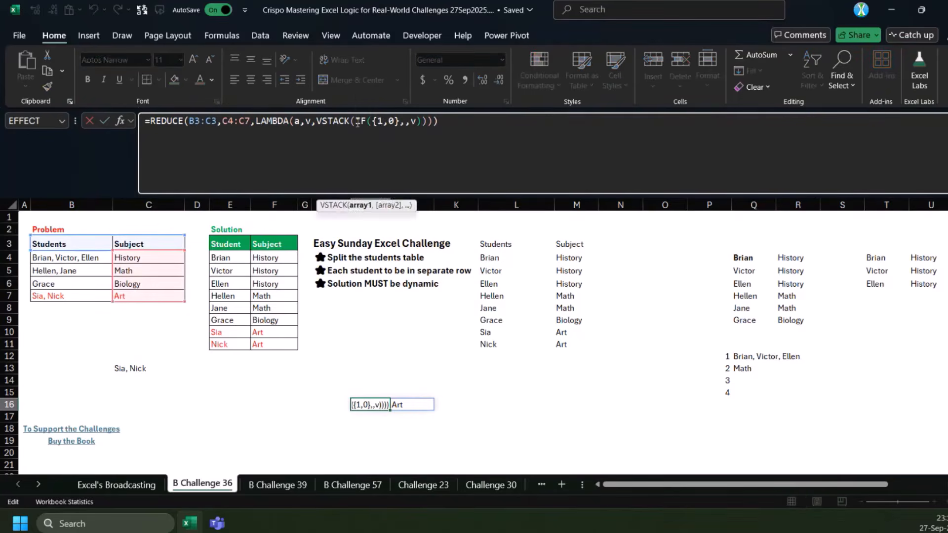
{"action": "type", "text": "a,"}
{"action": "key", "text": "Return"}
{"action": "scroll", "coordinate": [390, 367], "scroll_direction": "down", "scroll_amount": 2}
{"action": "scroll", "coordinate": [390, 368], "scroll_direction": "up", "scroll_amount": 1}
{"action": "left_click", "coordinate": [407, 382]}
{"action": "left_click_drag", "start_coordinate": [407, 381], "coordinate": [407, 418]}
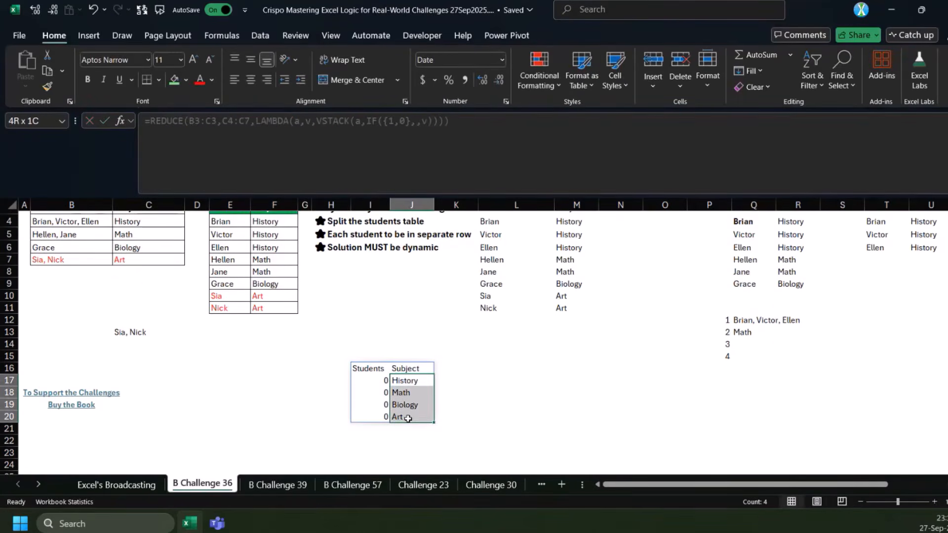
Compare the Students column of the I16 result with the formula in C13
{"action": "left_click", "coordinate": [383, 382]}
{"action": "left_click", "coordinate": [129, 334]}
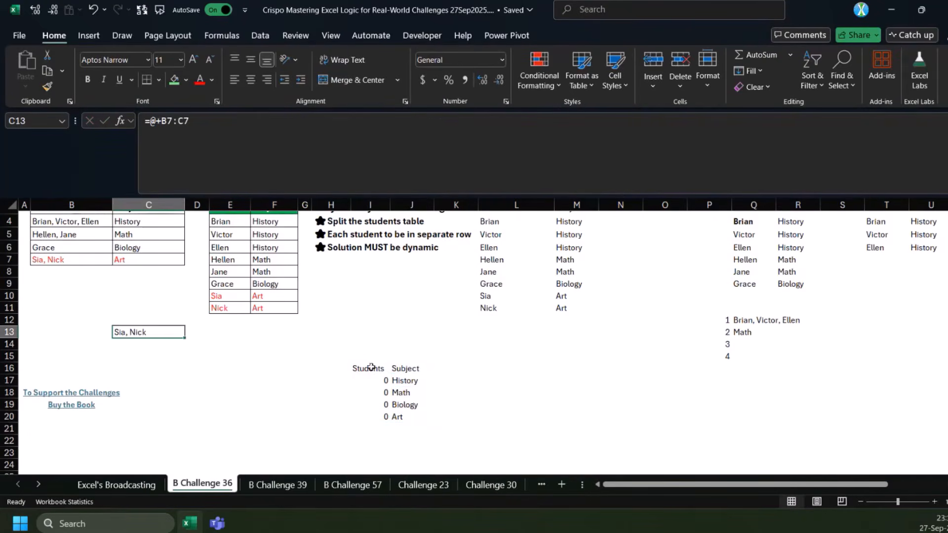
{"action": "left_click", "coordinate": [383, 385]}
{"action": "left_click", "coordinate": [365, 370]}
{"action": "left_click", "coordinate": [371, 377]}
Set the IF value if true in the I16 formula to @+v:B7, enter it, and widen column I to show the students
{"action": "left_click", "coordinate": [374, 369]}
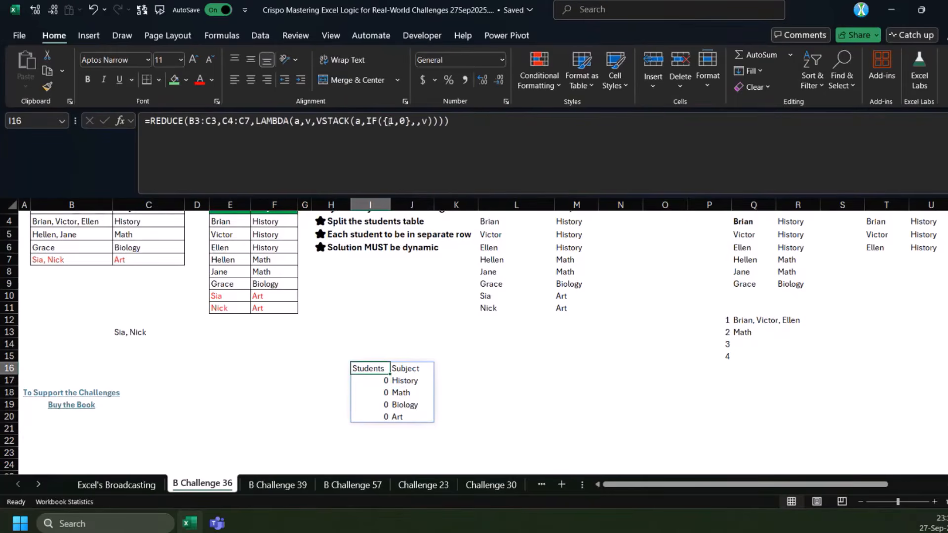
{"action": "left_click", "coordinate": [415, 123]}
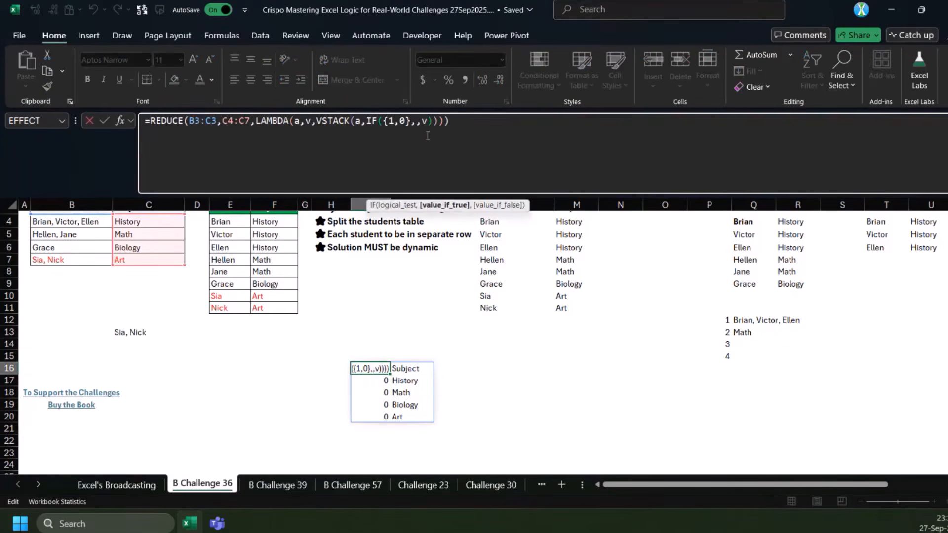
{"action": "type", "text": "@+v:"}
{"action": "left_click", "coordinate": [89, 262]}
{"action": "key", "text": "ctrl+Return"}
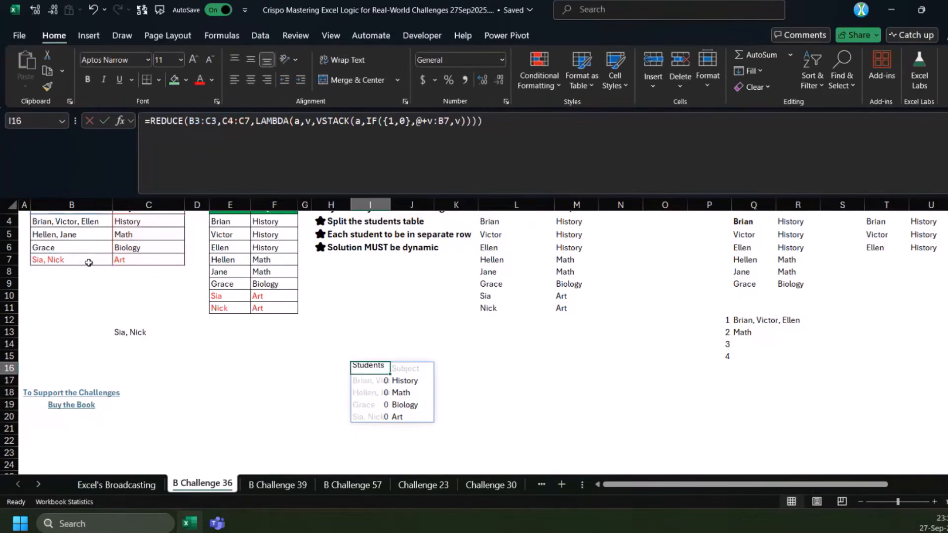
{"action": "left_click_drag", "start_coordinate": [394, 203], "coordinate": [441, 204]}
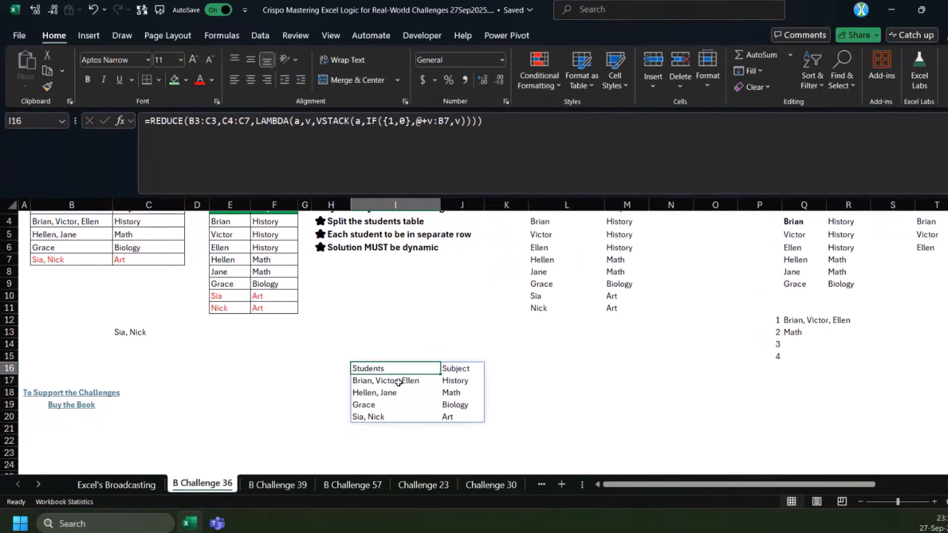
Wrap @+v:B7 in TEXTSPLIT with ", " as the row delimiter in the I16 formula and enter it
{"action": "left_click", "coordinate": [398, 382]}
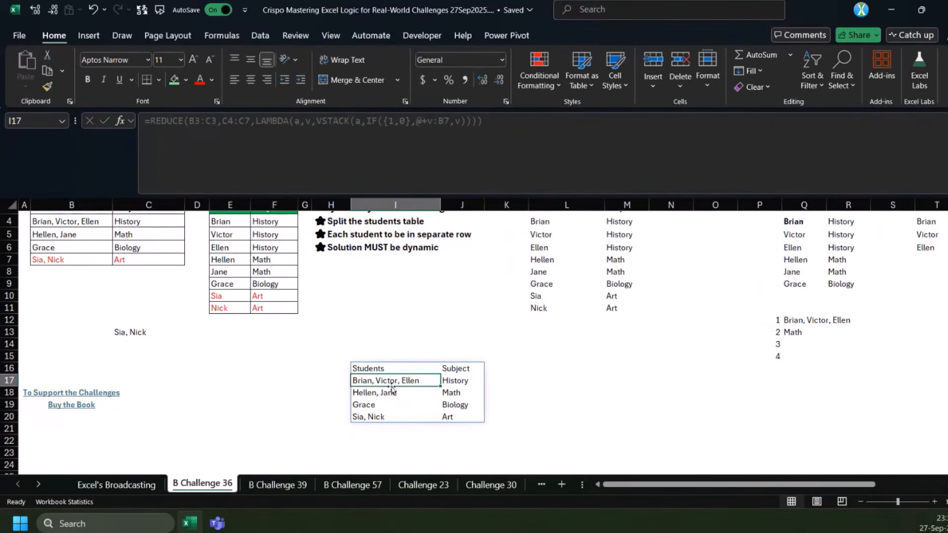
{"action": "left_click", "coordinate": [385, 369]}
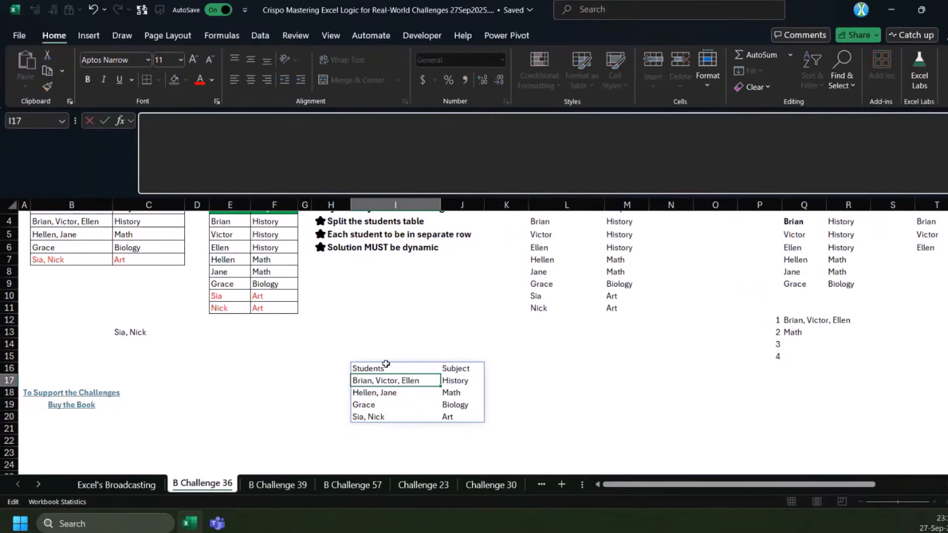
{"action": "left_click", "coordinate": [422, 121]}
{"action": "left_click", "coordinate": [417, 121]}
{"action": "type", "text": "texts"}
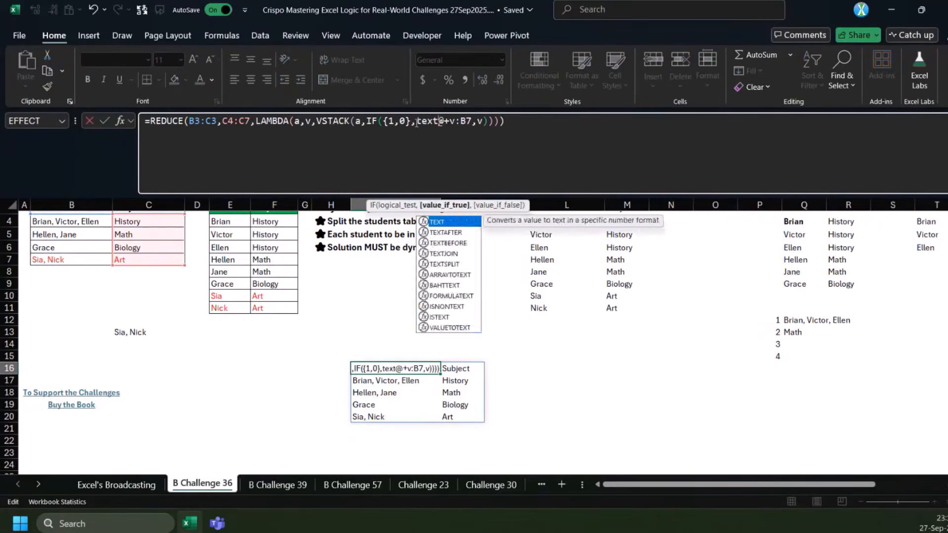
{"action": "key", "text": "Tab"}
{"action": "left_click", "coordinate": [504, 122]}
{"action": "type", "text": ",,\", \")"}
{"action": "key", "text": "Return"}
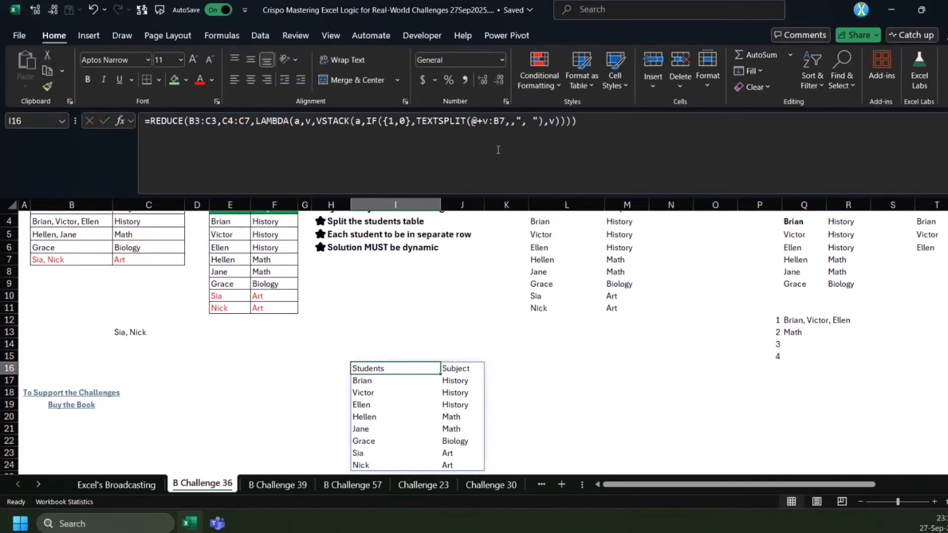
Move the REDUCE formula from I16 to N3, beside the earlier solution
{"action": "key", "text": "ctrl+c"}
{"action": "scroll", "coordinate": [519, 315], "scroll_direction": "up", "scroll_amount": 1}
{"action": "left_click", "coordinate": [666, 245]}
{"action": "key", "text": "ctrl+c"}
{"action": "left_click", "coordinate": [371, 405]}
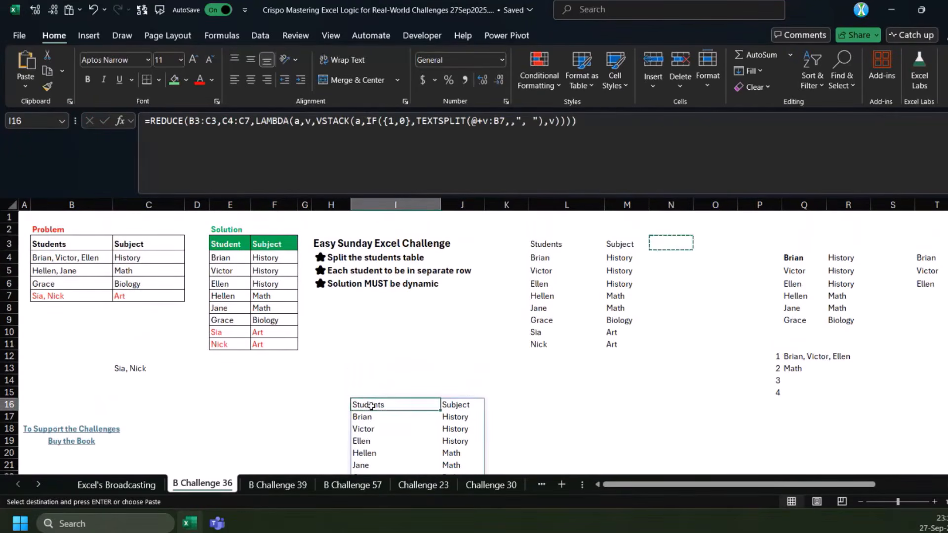
{"action": "left_click_drag", "start_coordinate": [371, 405], "coordinate": [688, 246]}
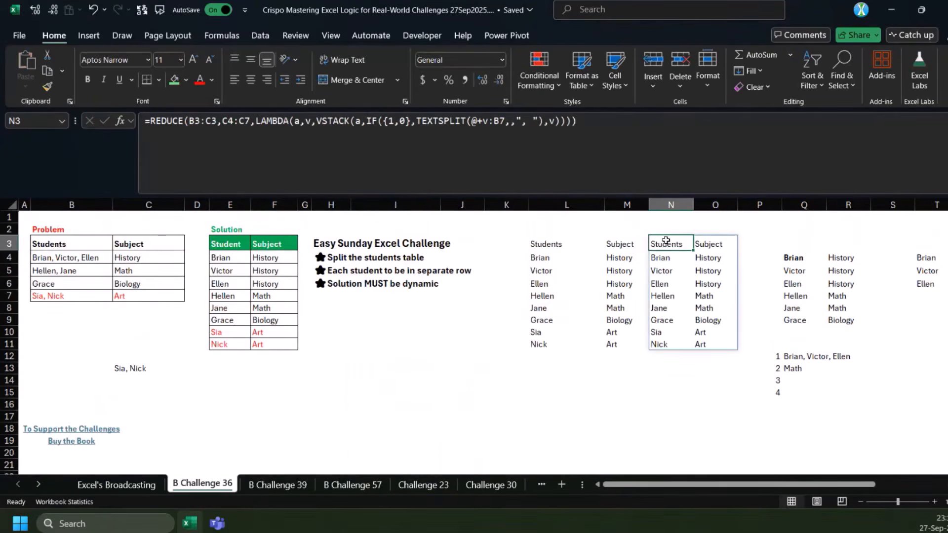
Compare the REDUCE formula in N3, especially its @+v:B7 reference, with the LET and INDEX formula in L3
{"action": "left_click", "coordinate": [563, 246]}
{"action": "left_click", "coordinate": [668, 246]}
{"action": "left_click_drag", "start_coordinate": [471, 121], "coordinate": [504, 121]}
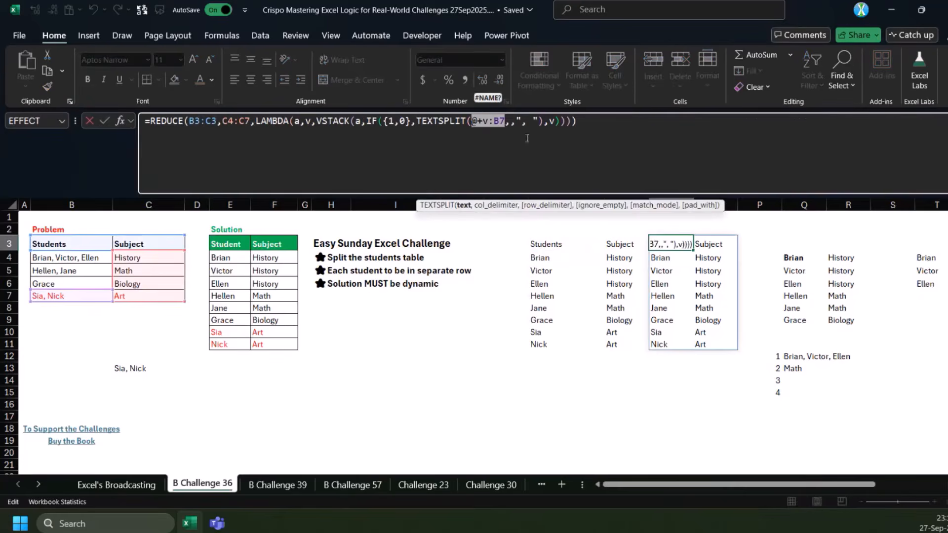
{"action": "key", "text": "Escape"}
{"action": "left_click", "coordinate": [554, 246]}
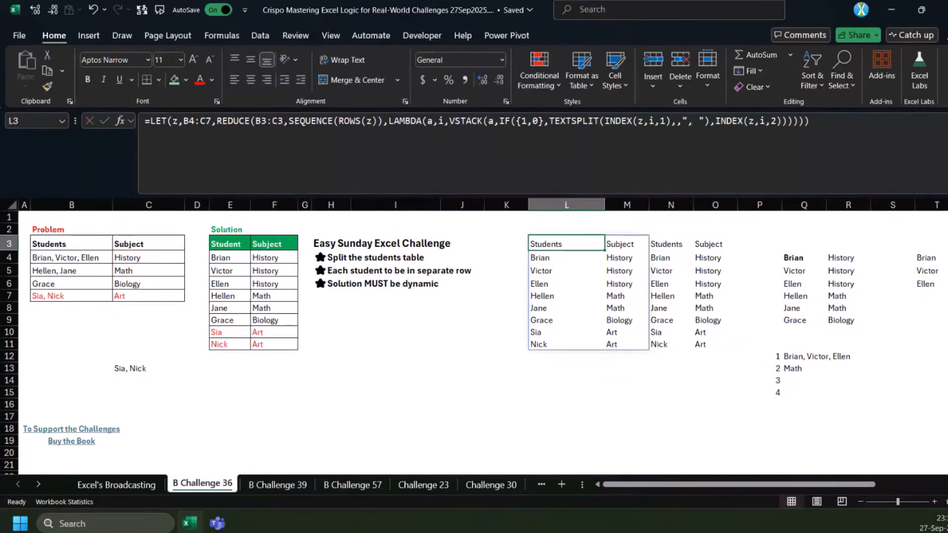
Open the B Challenge 39 sheet and select cell D4 in the Amount column
{"action": "left_click", "coordinate": [407, 320]}
{"action": "scroll", "coordinate": [213, 338], "scroll_direction": "down", "scroll_amount": 3}
{"action": "scroll", "coordinate": [213, 339], "scroll_direction": "up", "scroll_amount": 3}
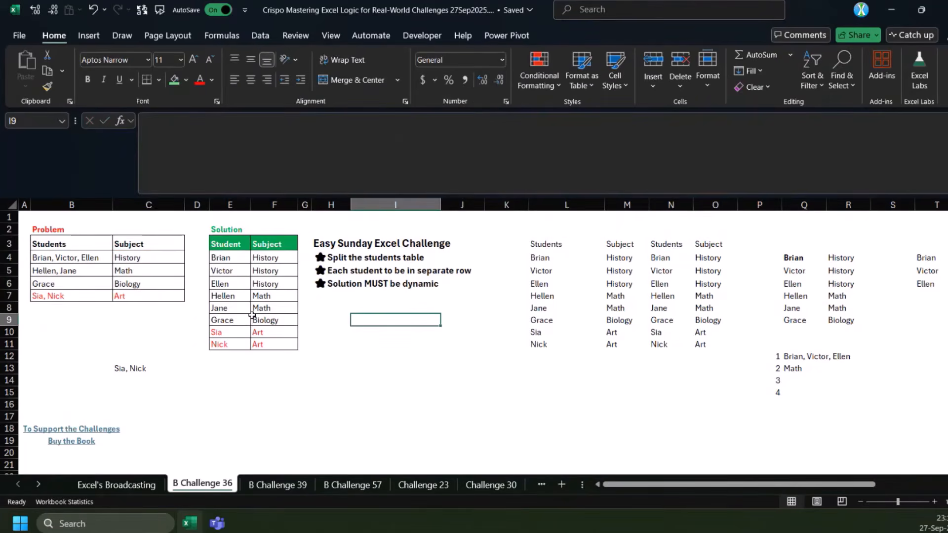
{"action": "key", "text": "ctrl+Page_Down"}
{"action": "left_click", "coordinate": [137, 252]}
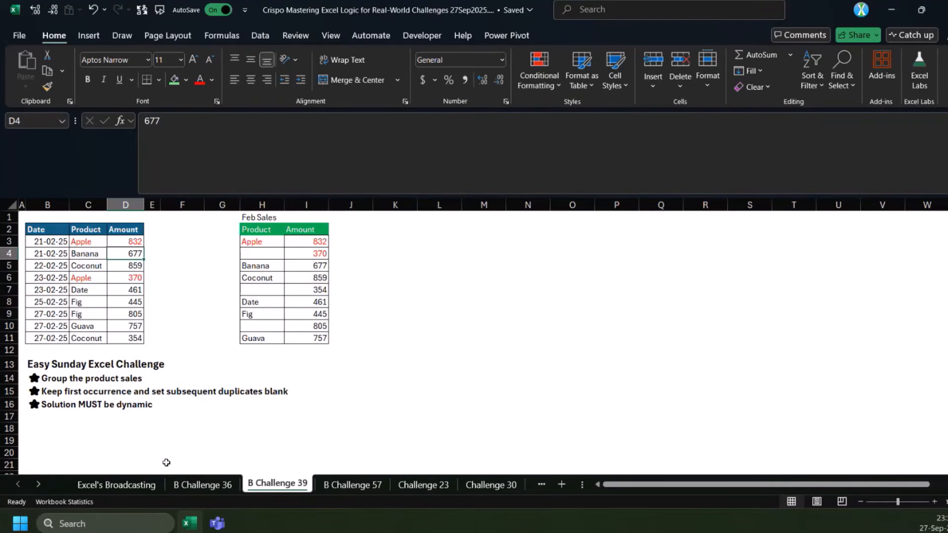
Return to the B Challenge 36 sheet and highlight the Students and Subject data in B4:C7 before selecting E14
{"action": "left_click", "coordinate": [202, 490]}
{"action": "left_click_drag", "start_coordinate": [44, 257], "coordinate": [154, 298]}
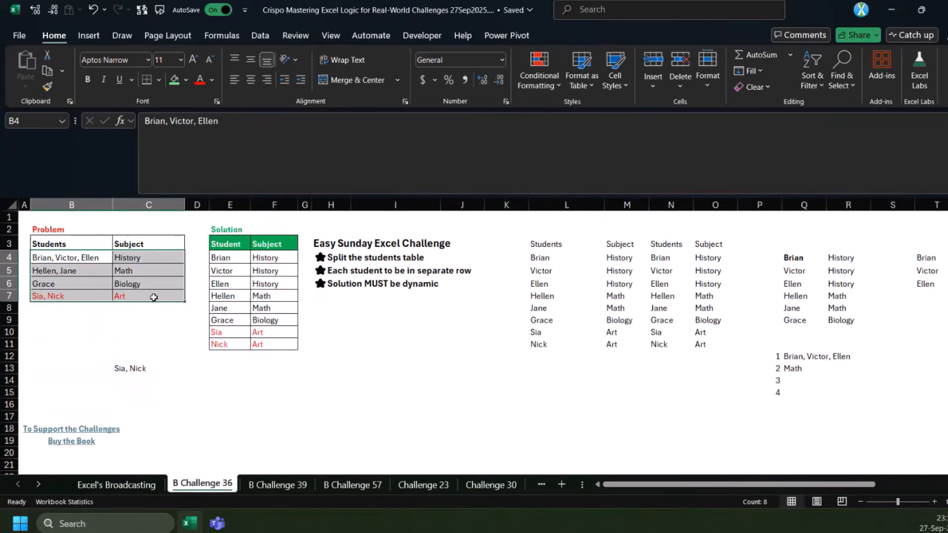
{"action": "left_click", "coordinate": [250, 383]}
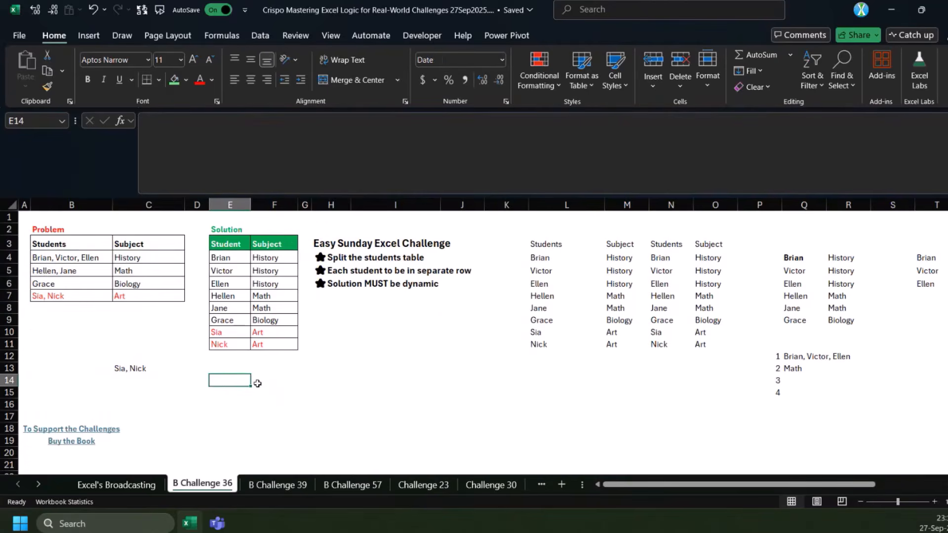
{"action": "type", "text": "=by"}
{"action": "key", "text": "Escape"}
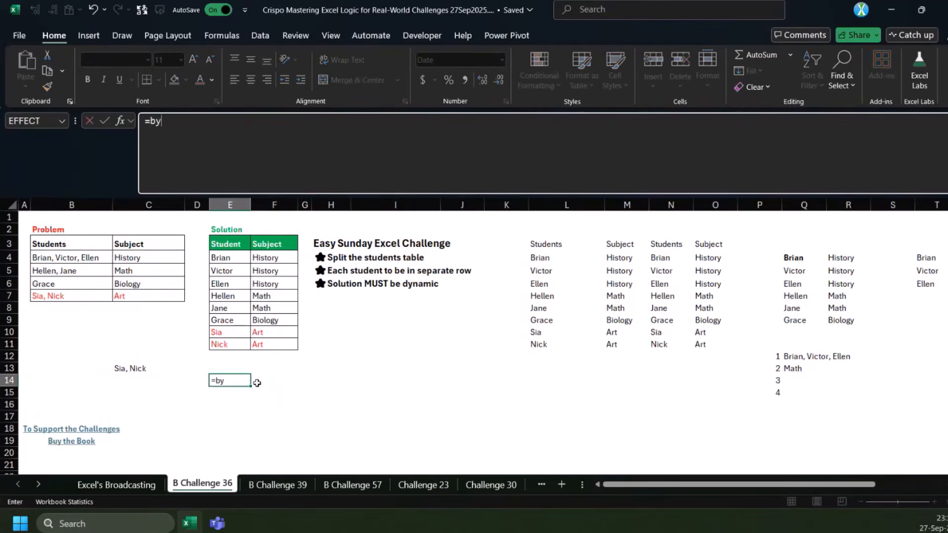
{"action": "key", "text": "Escape"}
Enter 1 in cell E14 and 2 in cell F14 below the solution table
{"action": "type", "text": "1"}
{"action": "key", "text": "Right"}
{"action": "type", "text": "2"}
{"action": "key", "text": "Return"}
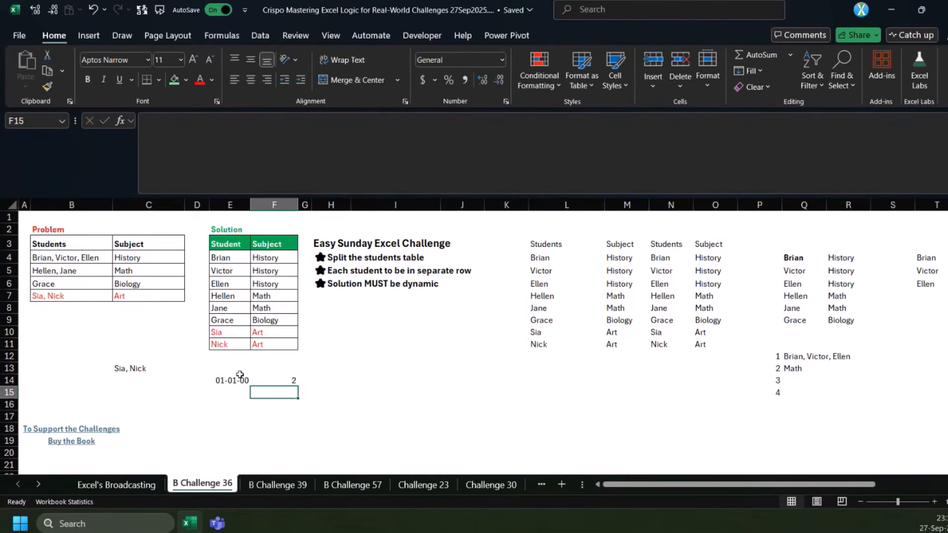
Fill G17:H19 row by row with the numbers 1 to 6 as a small two-column sample table
{"action": "left_click", "coordinate": [298, 416]}
{"action": "type", "text": "1"}
{"action": "key", "text": "Tab"}
{"action": "type", "text": "2"}
{"action": "key", "text": "Return"}
{"action": "type", "text": "3"}
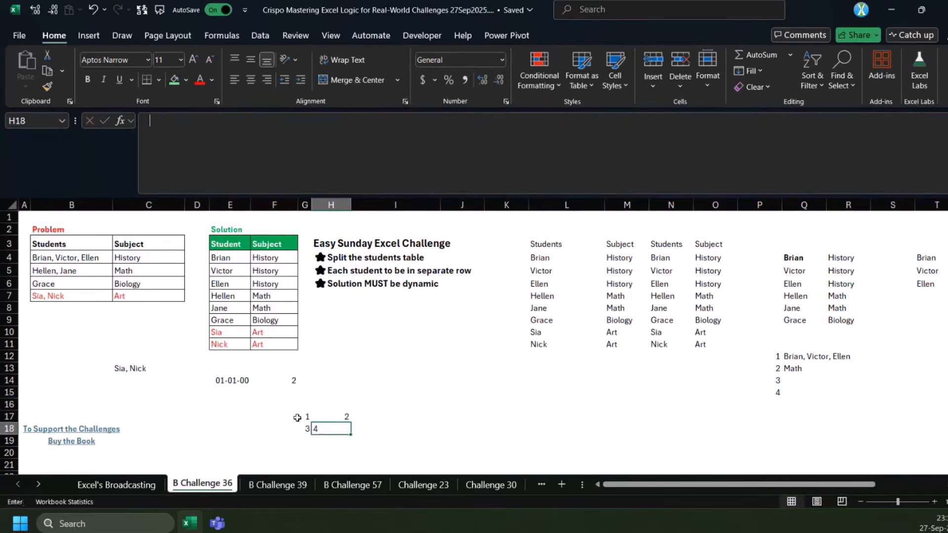
{"action": "key", "text": "Tab"}
{"action": "type", "text": "4"}
{"action": "key", "text": "Return"}
{"action": "type", "text": "5"}
{"action": "key", "text": "Tab"}
{"action": "type", "text": "6"}
Sum each row of the sample table by entering =BYROW(G17:H19,SUM) in I17, and check the results against the source rows
{"action": "left_click", "coordinate": [397, 415]}
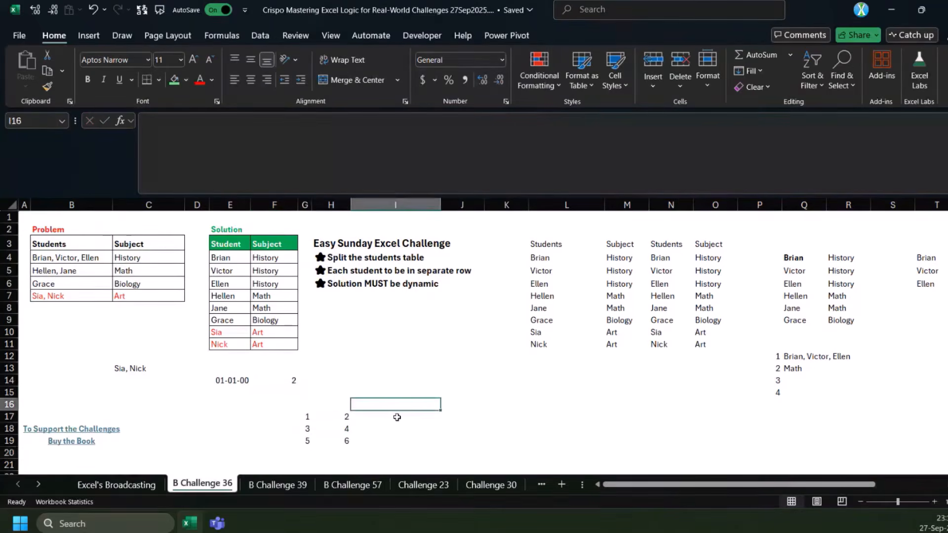
{"action": "type", "text": "=byr"}
{"action": "key", "text": "Tab"}
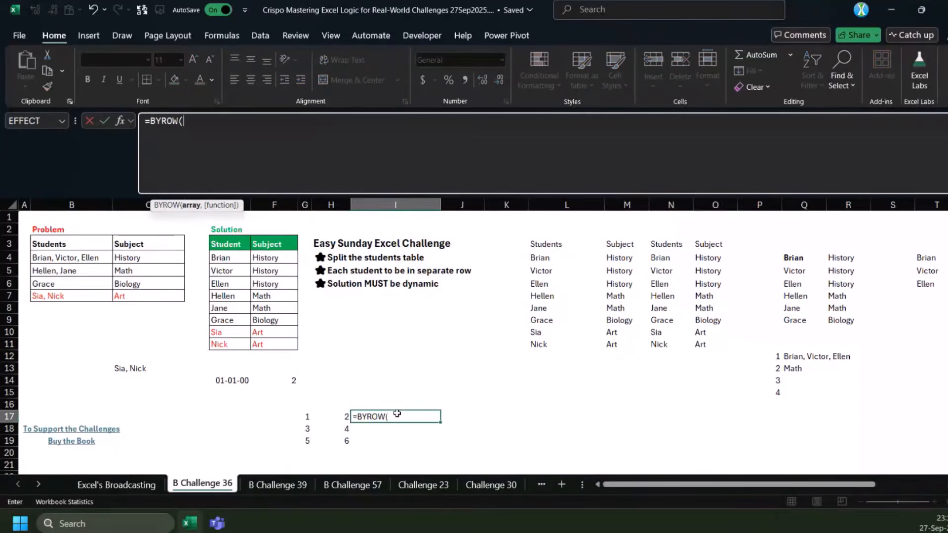
{"action": "key", "text": "Left"}
{"action": "key", "text": "Left"}
{"action": "key", "text": "shift+Right"}
{"action": "key", "text": "shift+Down"}
{"action": "key", "text": "shift+Down"}
{"action": "type", "text": ","}
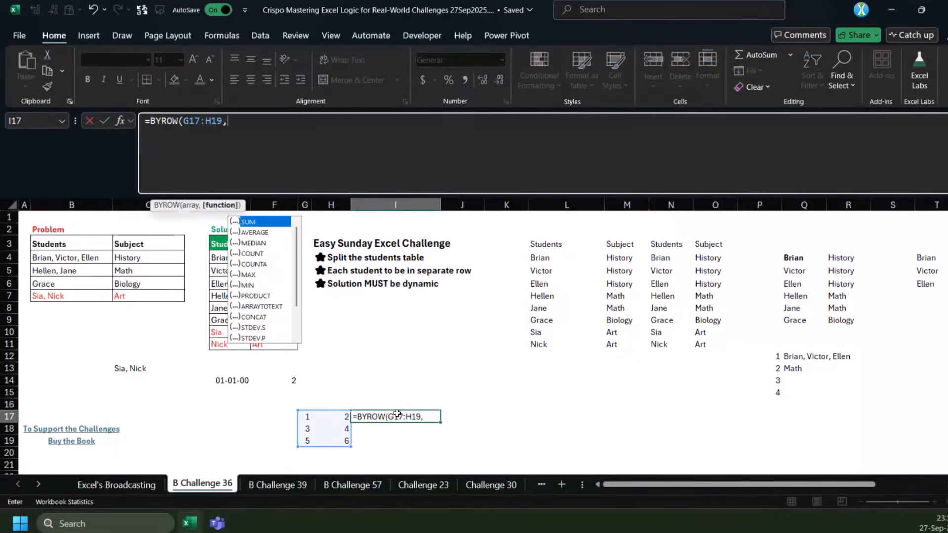
{"action": "type", "text": "s"}
{"action": "key", "text": "Tab"}
{"action": "type", "text": ")"}
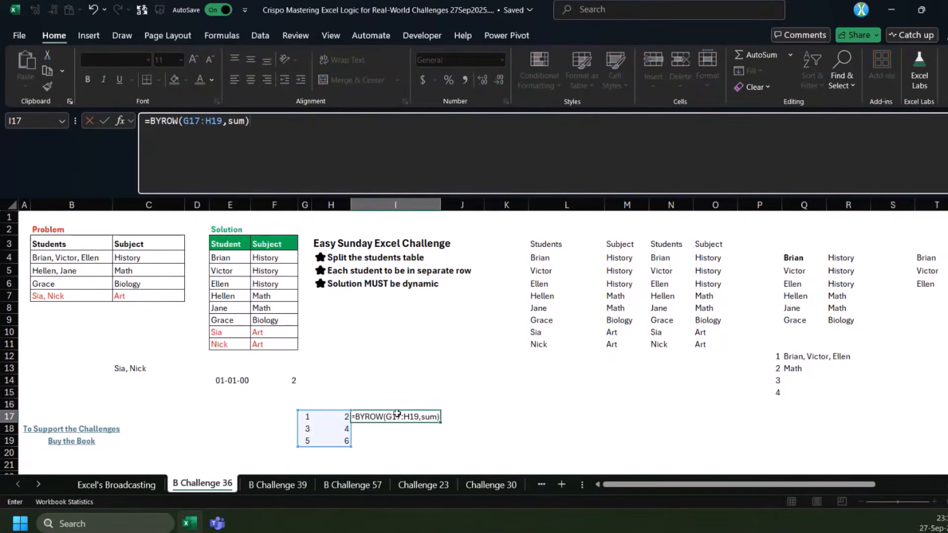
{"action": "key", "text": "Return"}
{"action": "left_click_drag", "start_coordinate": [398, 414], "coordinate": [398, 442]}
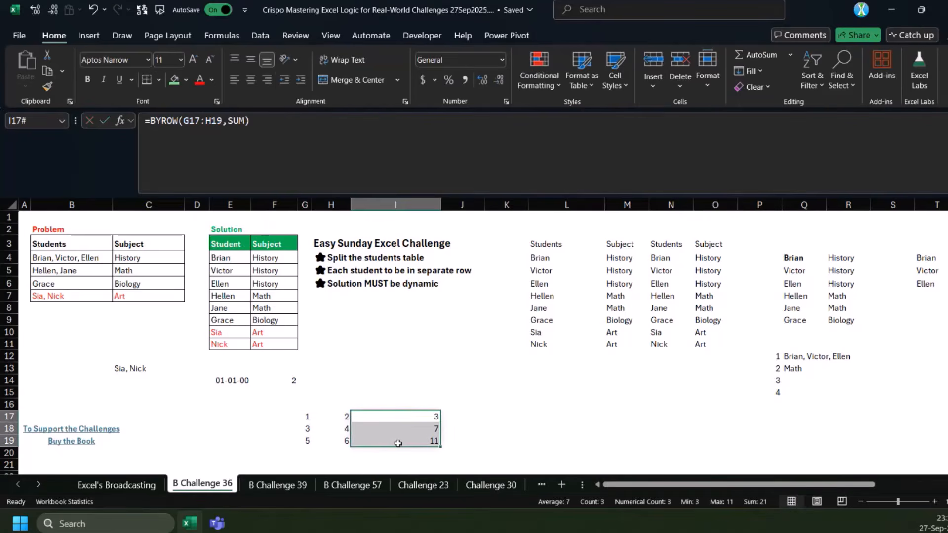
{"action": "left_click", "coordinate": [414, 421]}
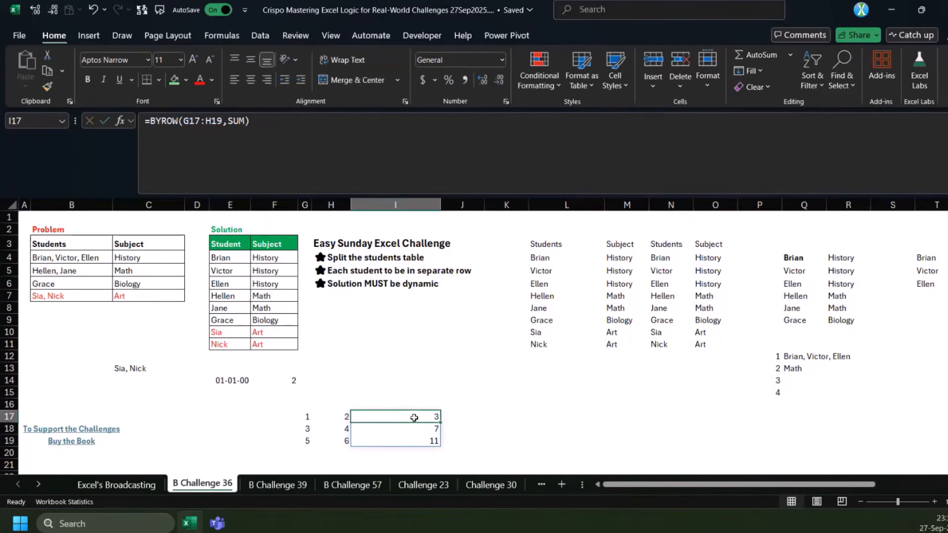
{"action": "left_click_drag", "start_coordinate": [308, 417], "coordinate": [332, 416]}
Replace SUM in the I17 formula with LAMBDA(R,R) and enter =BYROW(G17:H19,LAMBDA(R,R))
{"action": "left_click", "coordinate": [418, 416]}
{"action": "double_click", "coordinate": [237, 122]}
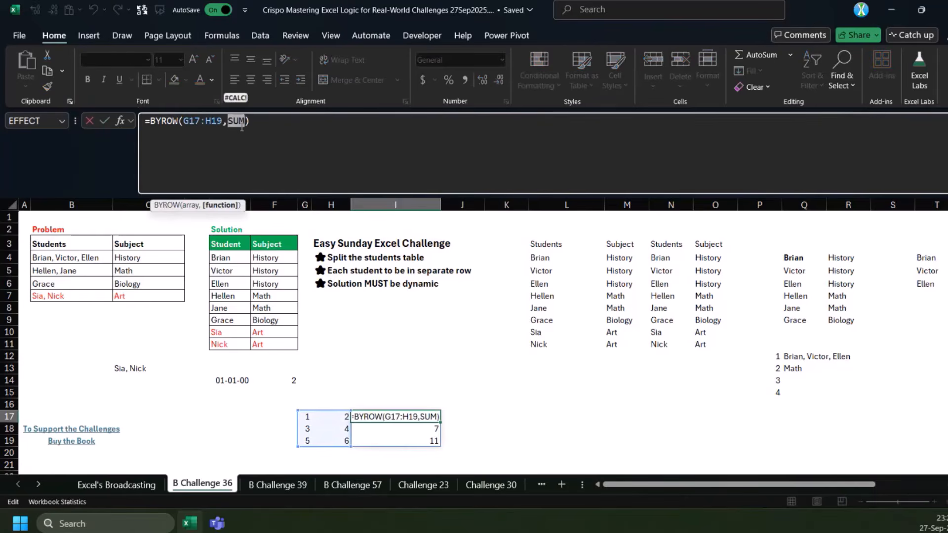
{"action": "type", "text": "LAMBDA(x,"}
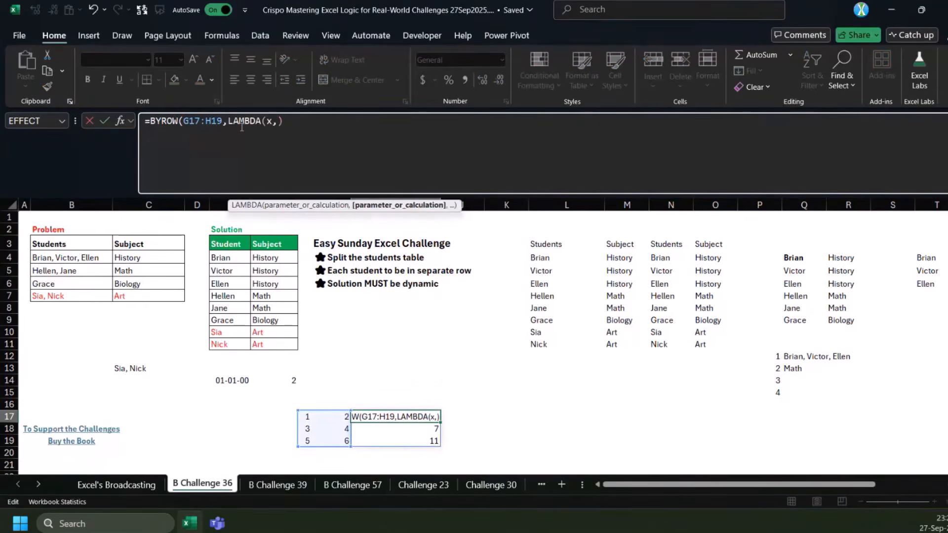
{"action": "type", "text": "x)"}
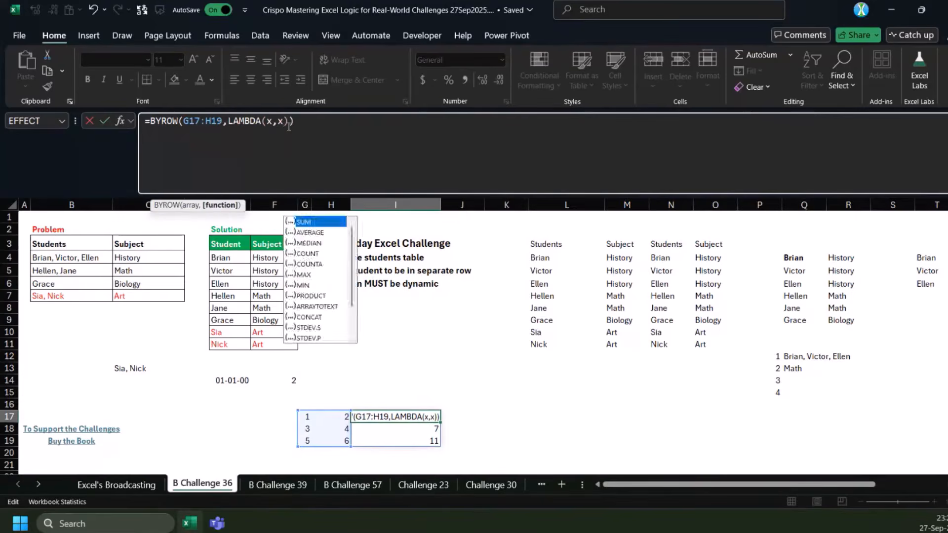
{"action": "double_click", "coordinate": [269, 123]}
{"action": "type", "text": "R"}
{"action": "double_click", "coordinate": [280, 121]}
{"action": "type", "text": "R"}
{"action": "key", "text": "ctrl+Return"}
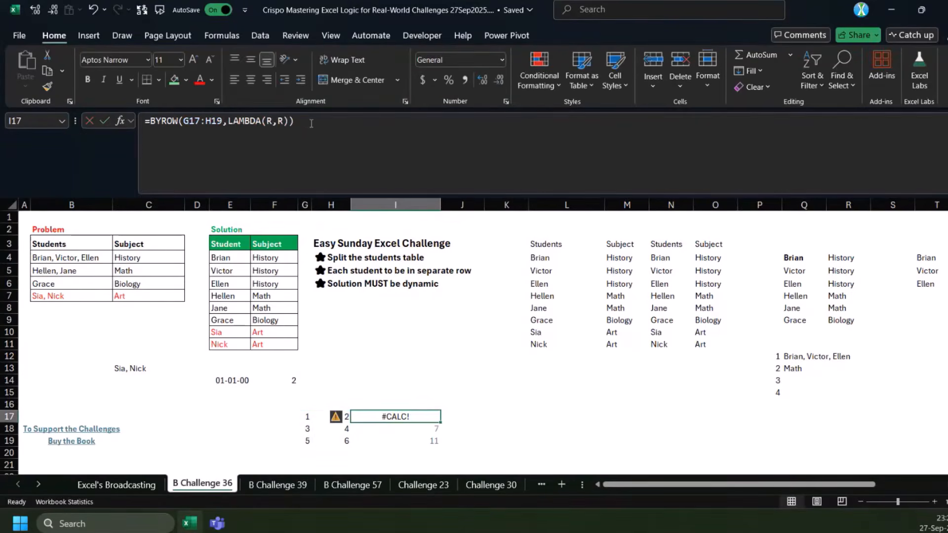
Compare the R parameter in the I17 BYROW formula with the first row of the sample table, G17:H17
{"action": "left_click", "coordinate": [271, 121]}
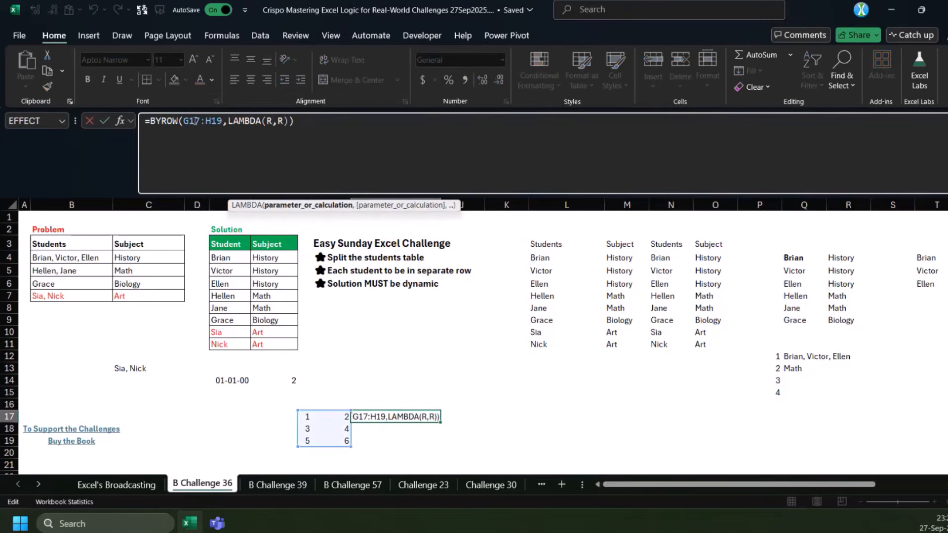
{"action": "left_click_drag", "start_coordinate": [305, 417], "coordinate": [339, 418]}
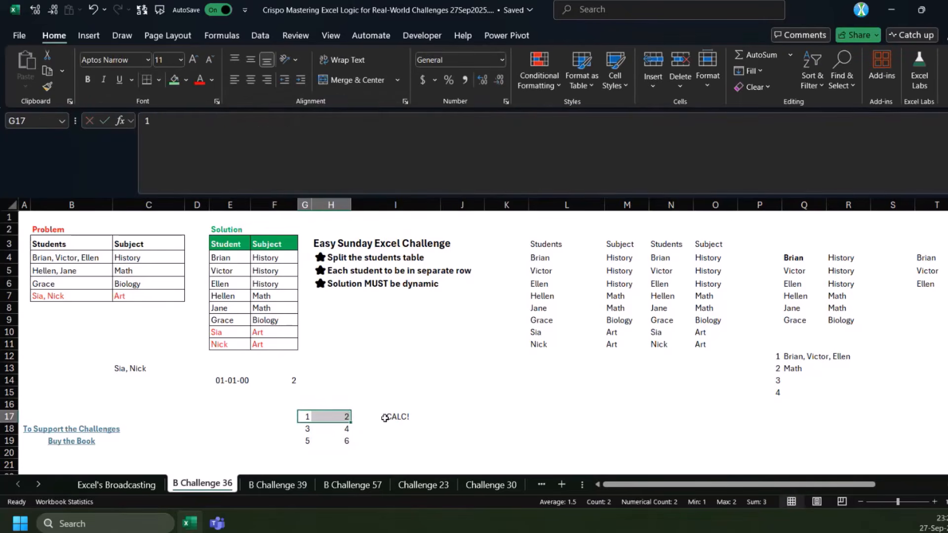
{"action": "left_click", "coordinate": [385, 418]}
{"action": "left_click", "coordinate": [269, 121]}
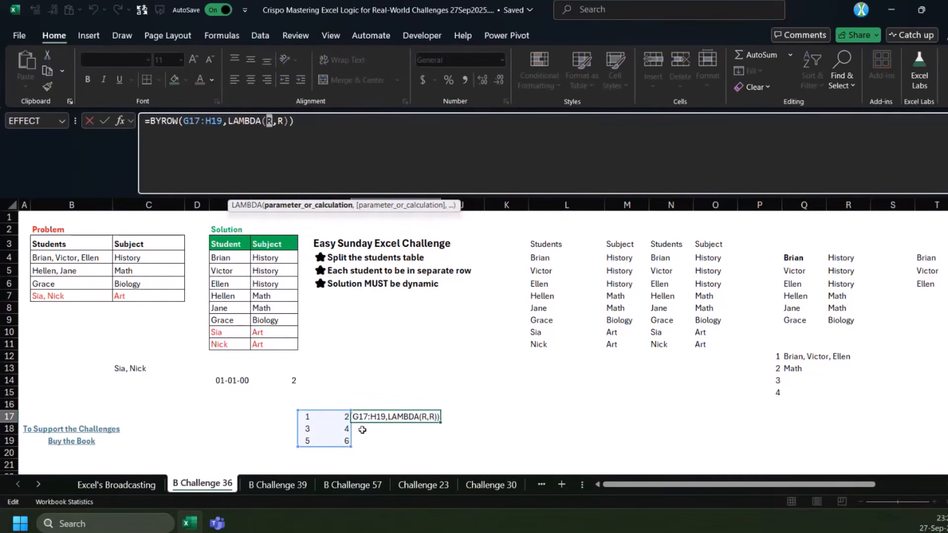
{"action": "left_click", "coordinate": [305, 418]}
{"action": "left_click_drag", "start_coordinate": [304, 417], "coordinate": [346, 418]}
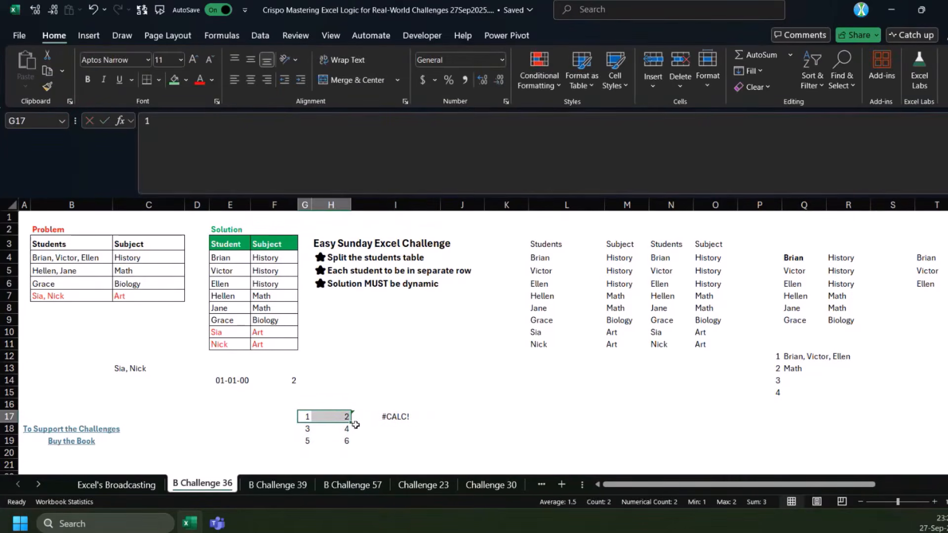
{"action": "left_click", "coordinate": [391, 417]}
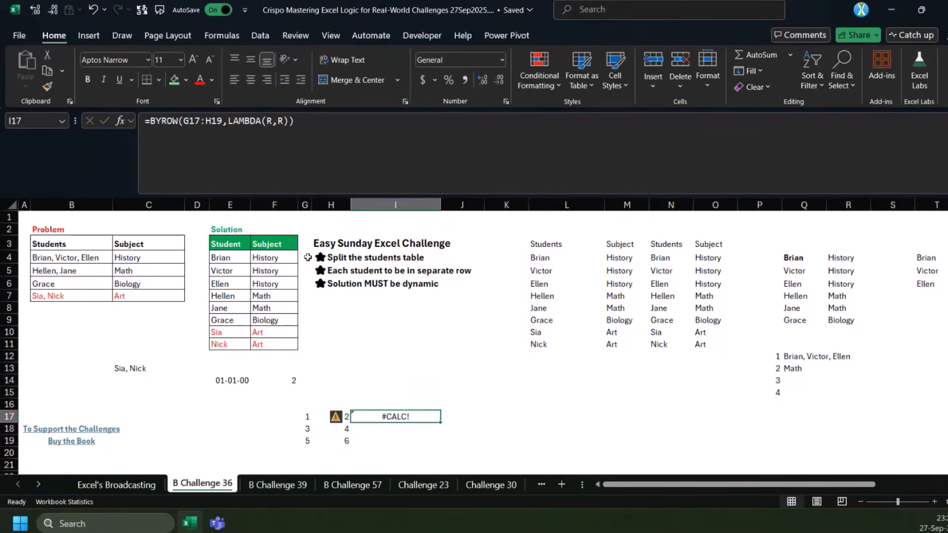
Change the I17 formula to =BYROW(G17:H19,LAMBDA(R,@+R)) and compare the results with the first column of the sample table
{"action": "left_click", "coordinate": [277, 121]}
{"action": "type", "text": "+"}
{"action": "key", "text": "Left"}
{"action": "type", "text": "@"}
{"action": "key", "text": "Return"}
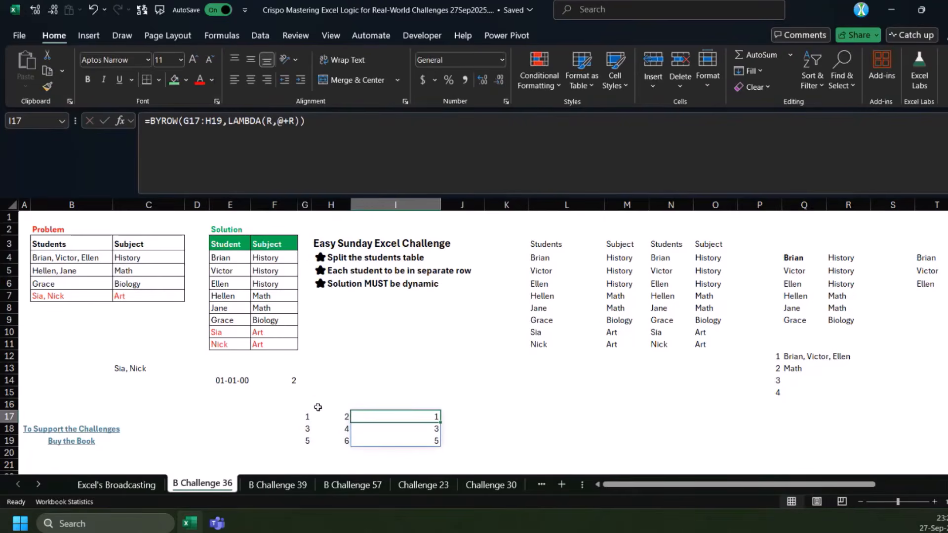
{"action": "left_click_drag", "start_coordinate": [305, 417], "coordinate": [304, 429]}
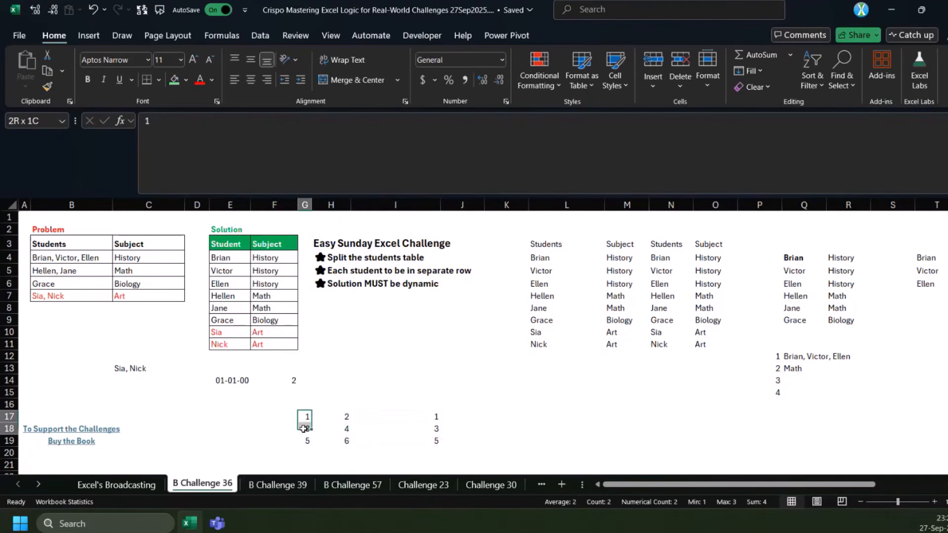
{"action": "left_click", "coordinate": [396, 417]}
{"action": "left_click", "coordinate": [288, 122]}
{"action": "key", "text": "BackSpace"}
{"action": "type", "text": "i"}
{"action": "type", "text": "n"}
{"action": "key", "text": "Tab"}
{"action": "key", "text": "Right"}
{"action": "type", "text": ","}
{"action": "type", "text": "1,2"}
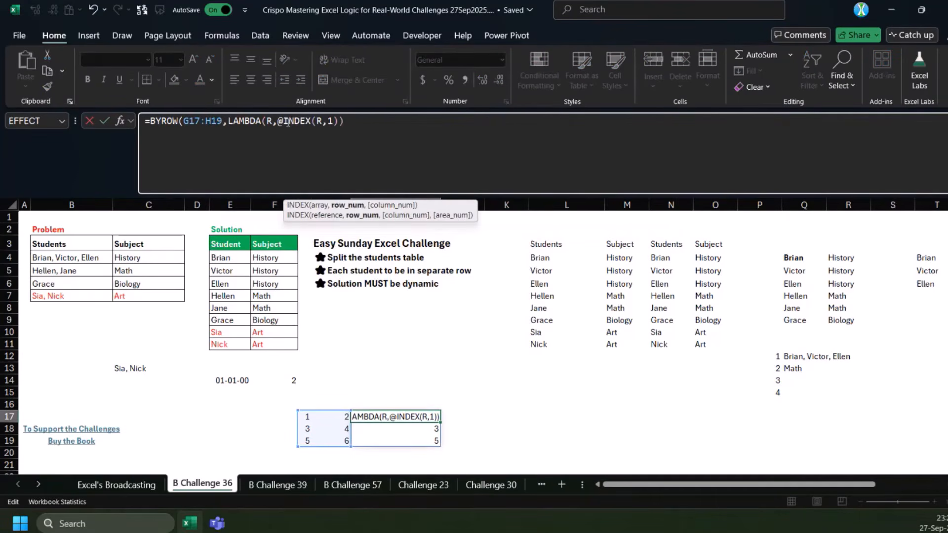
{"action": "key", "text": "ctrl+Return"}
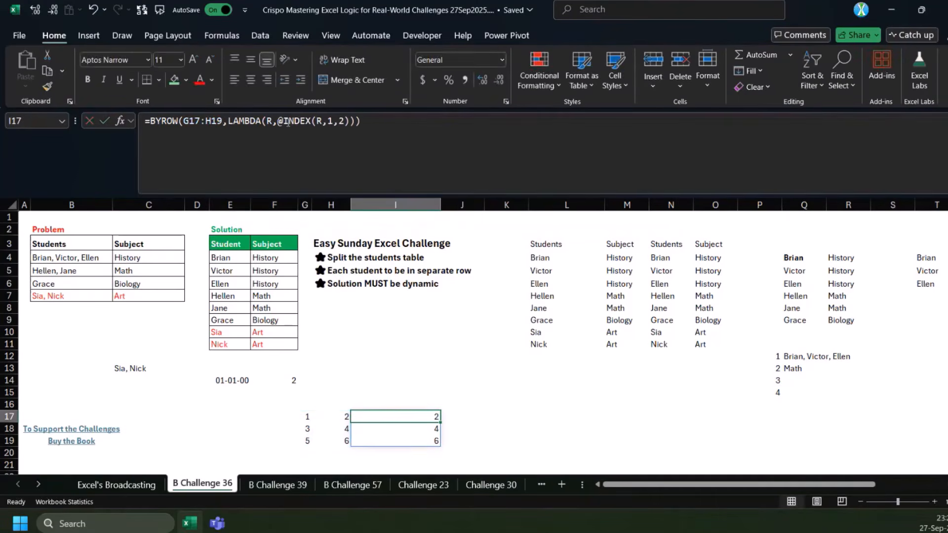
Join the values of each row by changing the I17 formula to =BYROW(G17:H19,LAMBDA(R,CONCAT(R)))
{"action": "left_click", "coordinate": [290, 122]}
{"action": "left_click", "coordinate": [372, 206]}
{"action": "type", "text": "conca"}
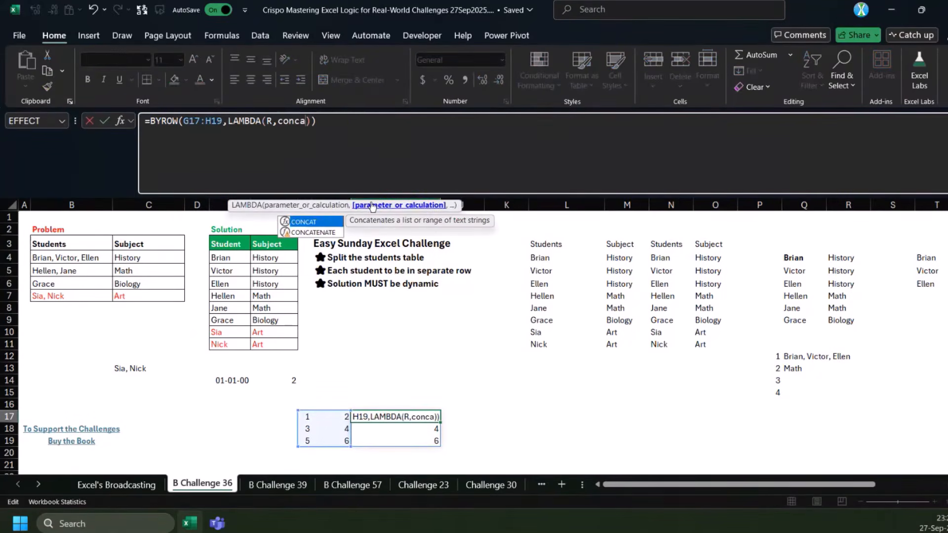
{"action": "type", "text": "t"}
{"action": "key", "text": "Return"}
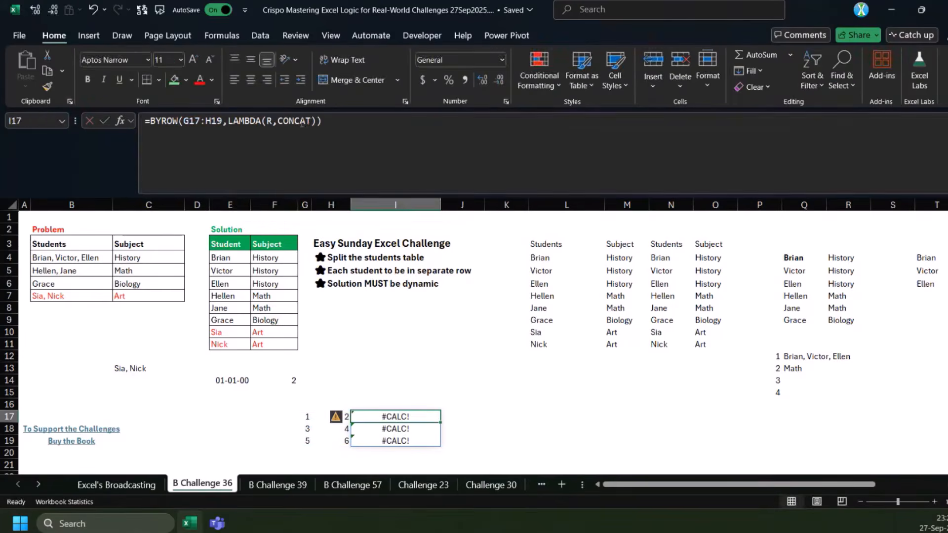
{"action": "left_click", "coordinate": [311, 121]}
{"action": "type", "text": "(R)"}
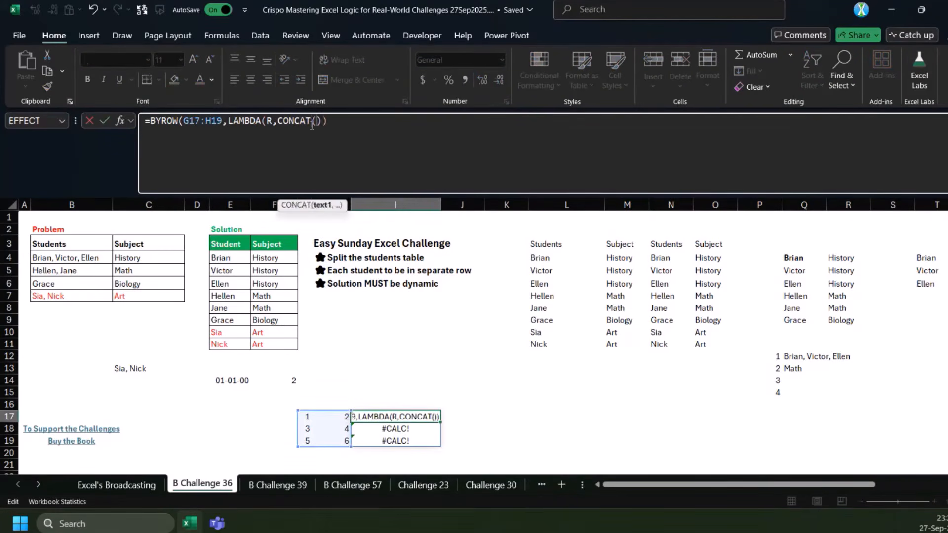
{"action": "key", "text": "Return"}
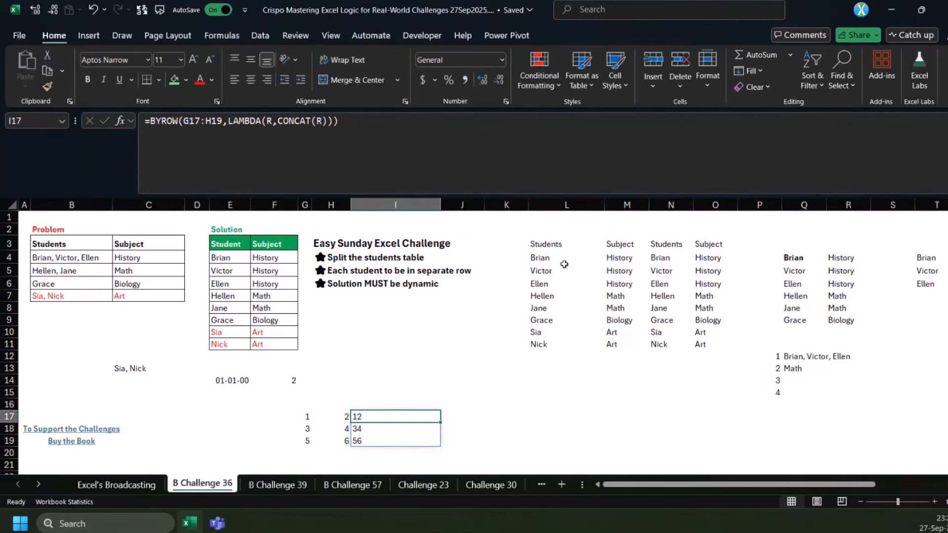
Compare the Problem and Solution tables of the students challenge with the BYROW results in I17:I19
{"action": "left_click", "coordinate": [53, 257]}
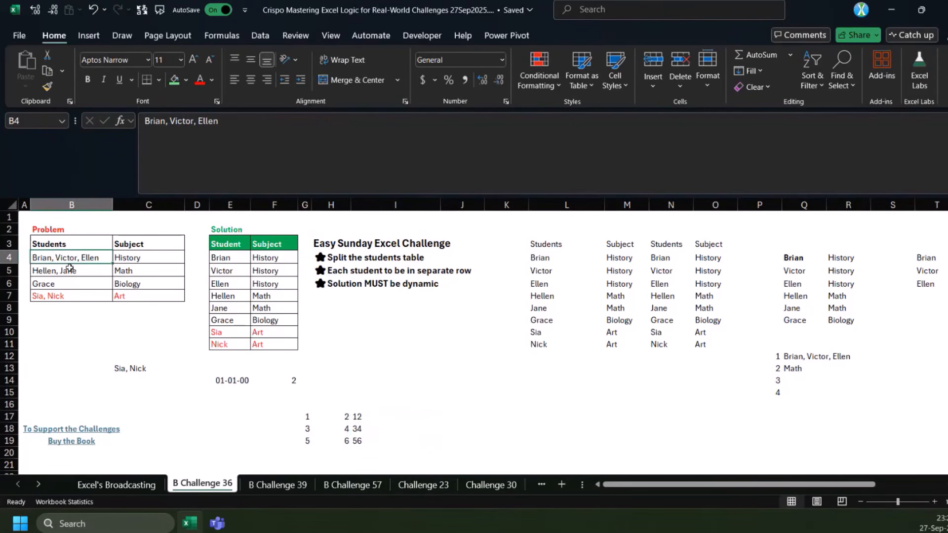
{"action": "left_click_drag", "start_coordinate": [230, 257], "coordinate": [231, 296]}
{"action": "left_click_drag", "start_coordinate": [266, 260], "coordinate": [265, 296]}
{"action": "left_click", "coordinate": [358, 416]}
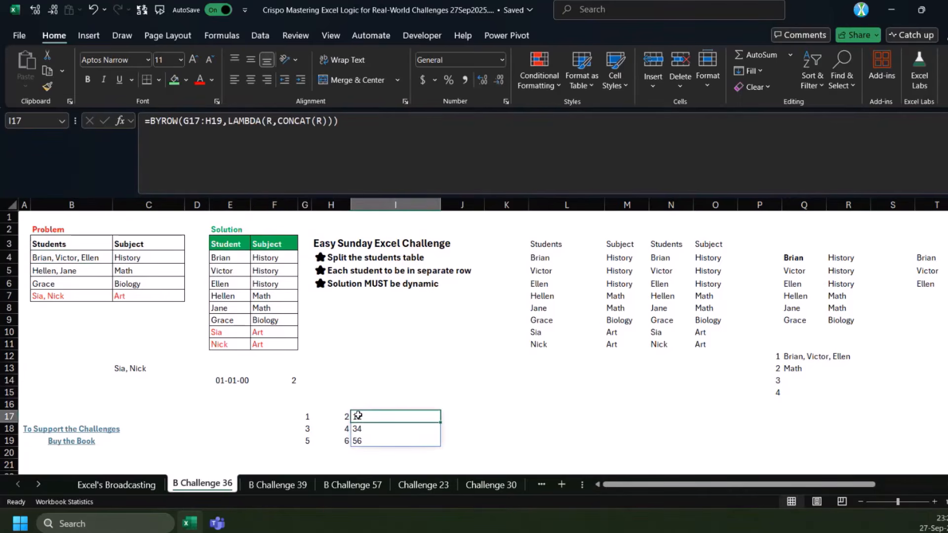
{"action": "left_click", "coordinate": [367, 354]}
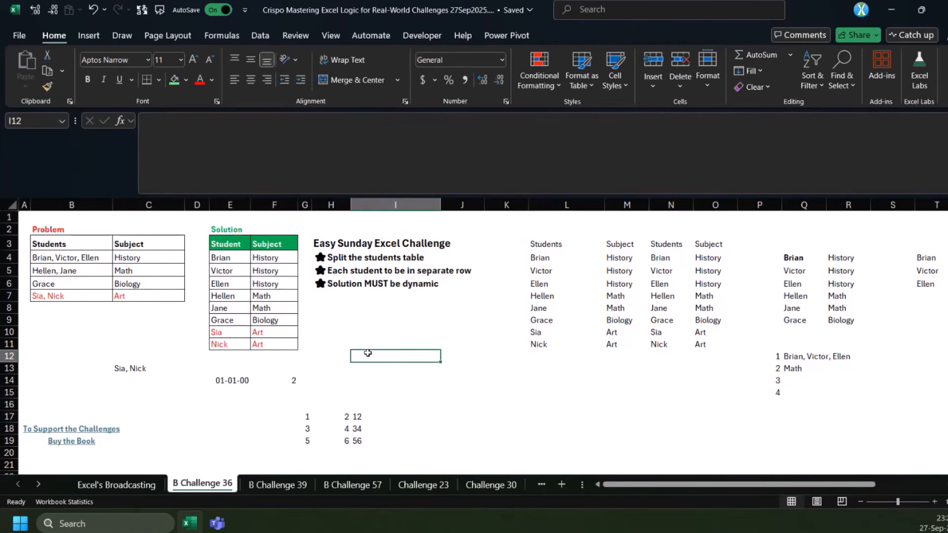
{"action": "left_click", "coordinate": [357, 417]}
{"action": "left_click", "coordinate": [590, 371]}
{"action": "left_click", "coordinate": [379, 426]}
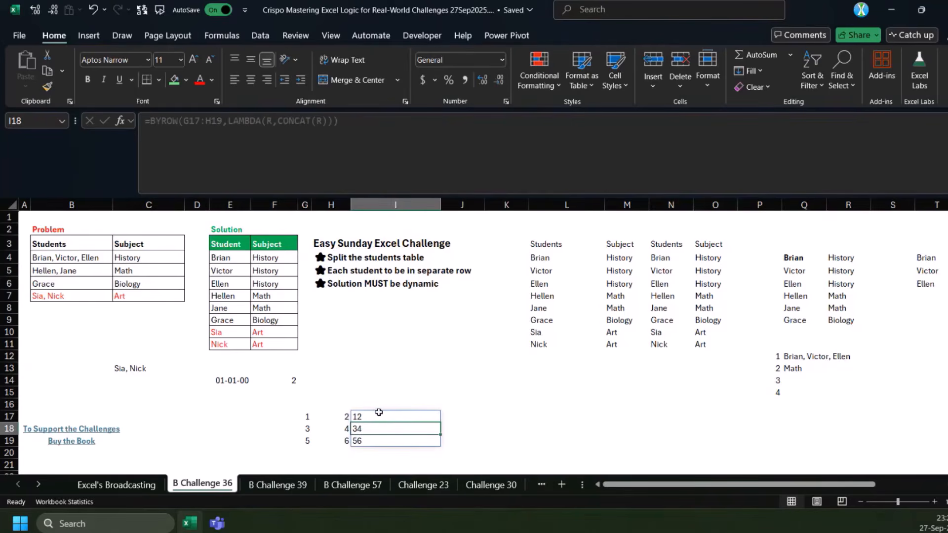
{"action": "left_click", "coordinate": [370, 417]}
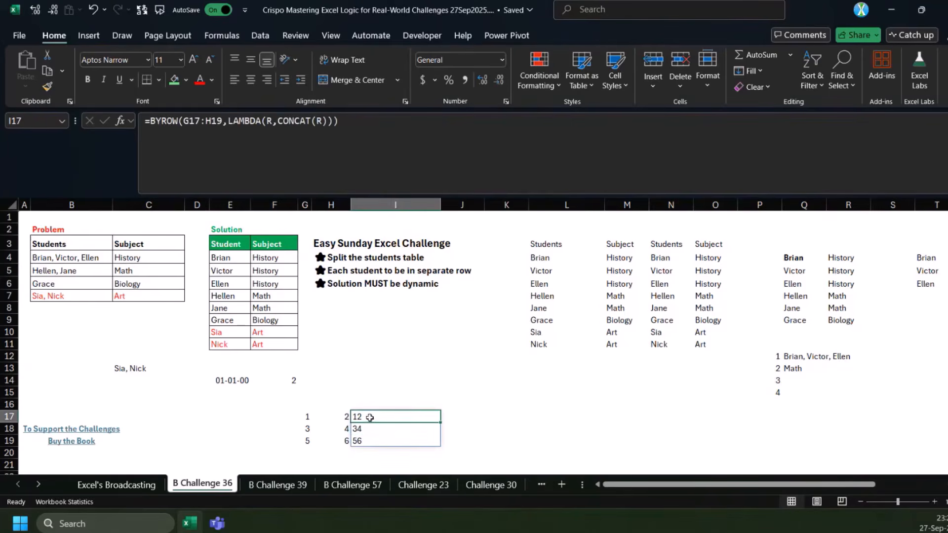
Open the B Challenge 39 sheet and review its expected Product and Amount table and the challenge rules
{"action": "left_click", "coordinate": [275, 482]}
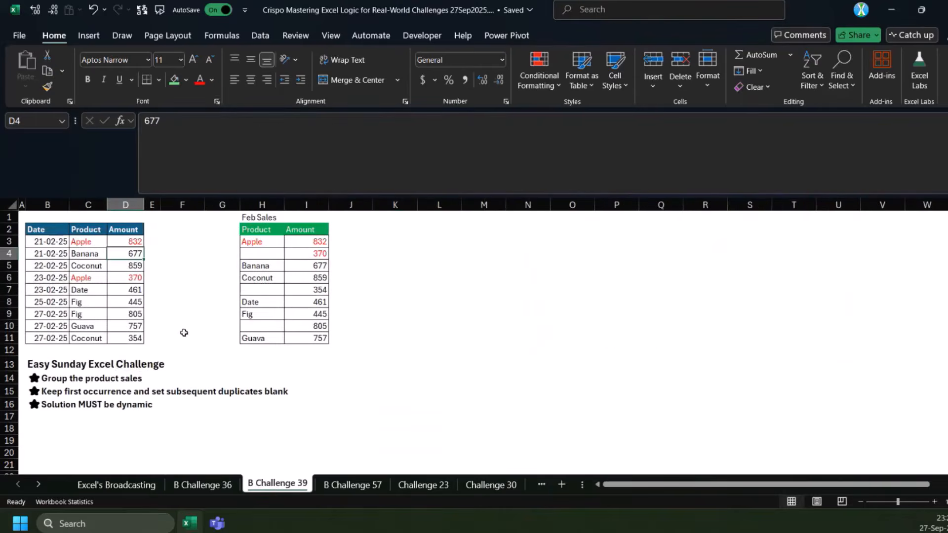
{"action": "left_click", "coordinate": [114, 350]}
{"action": "left_click", "coordinate": [259, 232]}
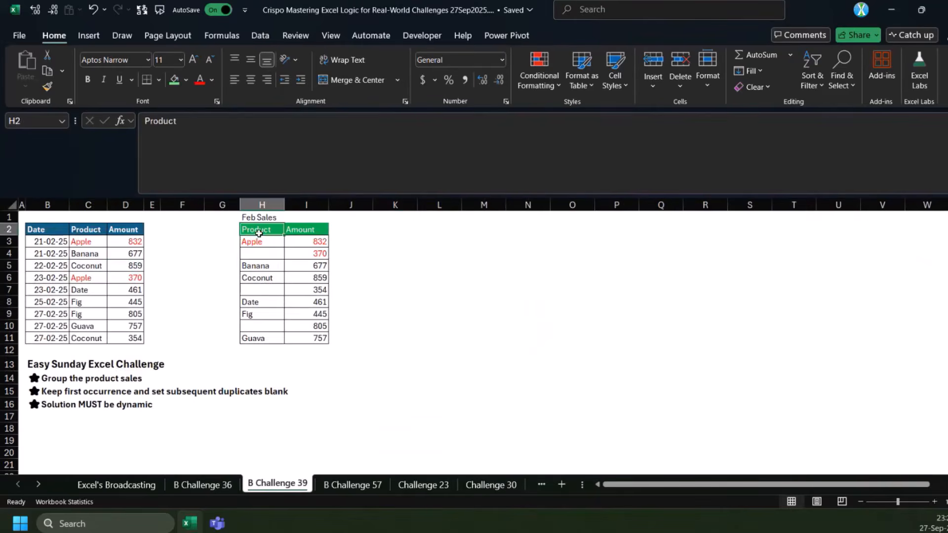
{"action": "left_click", "coordinate": [257, 243]}
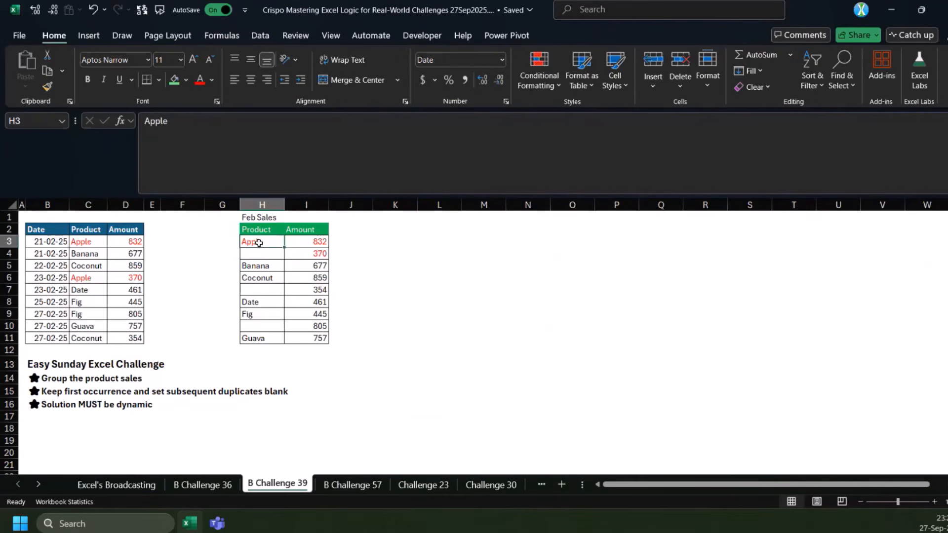
{"action": "left_click", "coordinate": [262, 254]}
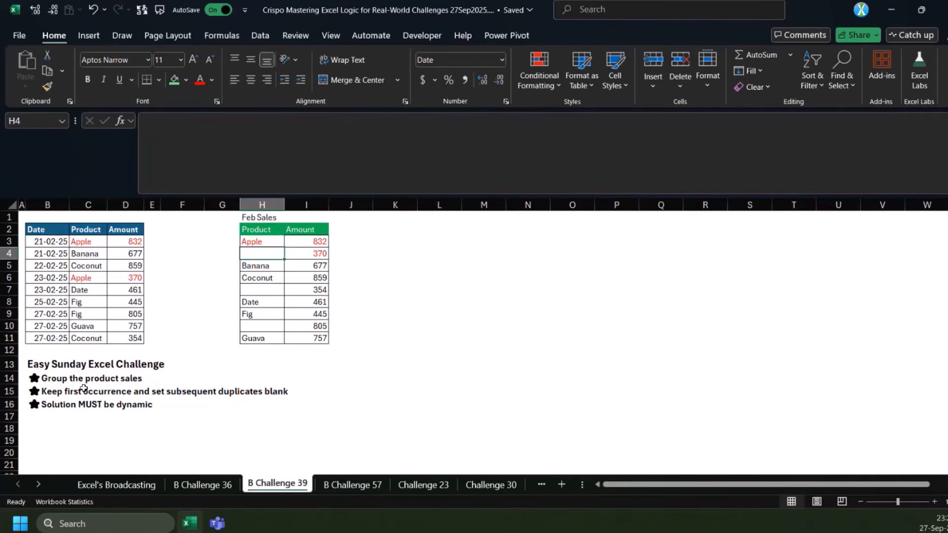
{"action": "left_click", "coordinate": [64, 380]}
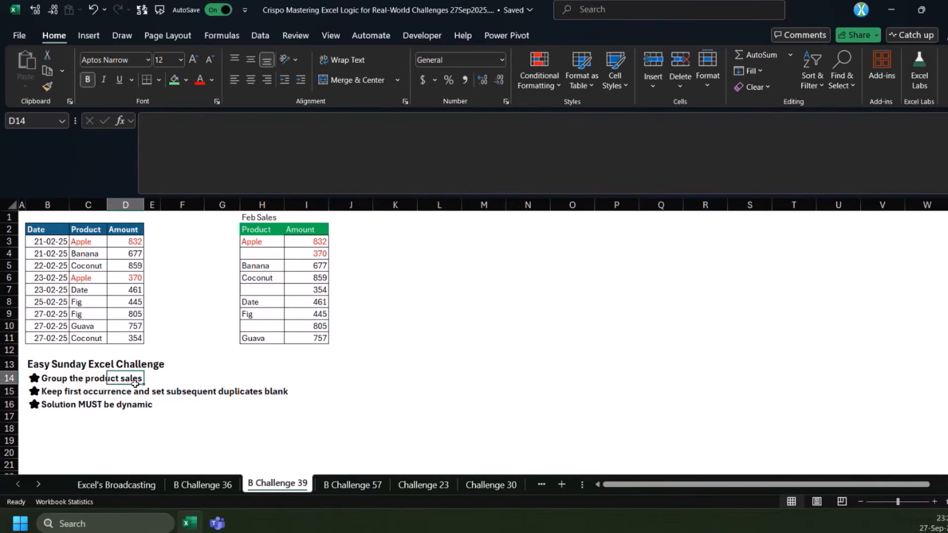
{"action": "left_click", "coordinate": [53, 393]}
{"action": "left_click_drag", "start_coordinate": [53, 393], "coordinate": [131, 412]}
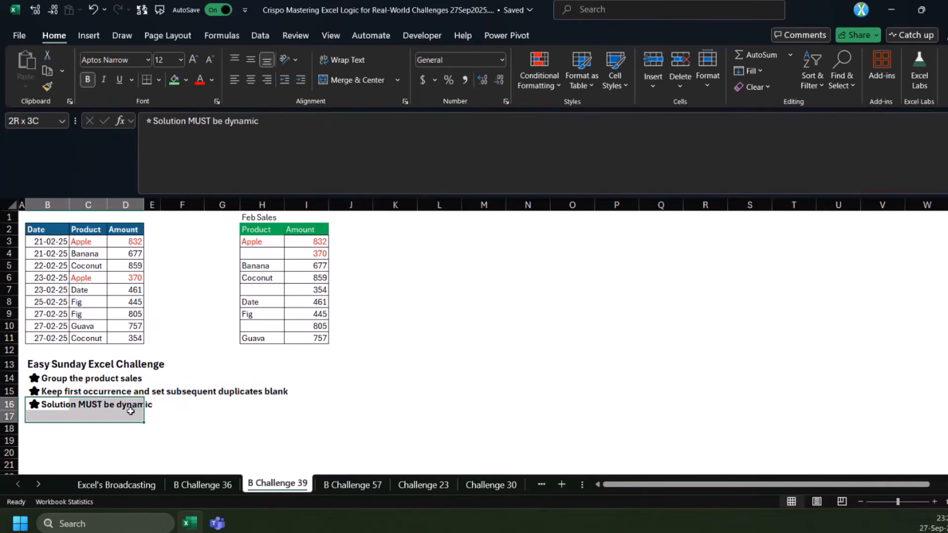
Sort the product and amount data by entering =SORT(C3:D11) in K3, and select the sorted range
{"action": "left_click", "coordinate": [400, 242]}
{"action": "type", "text": "=s"}
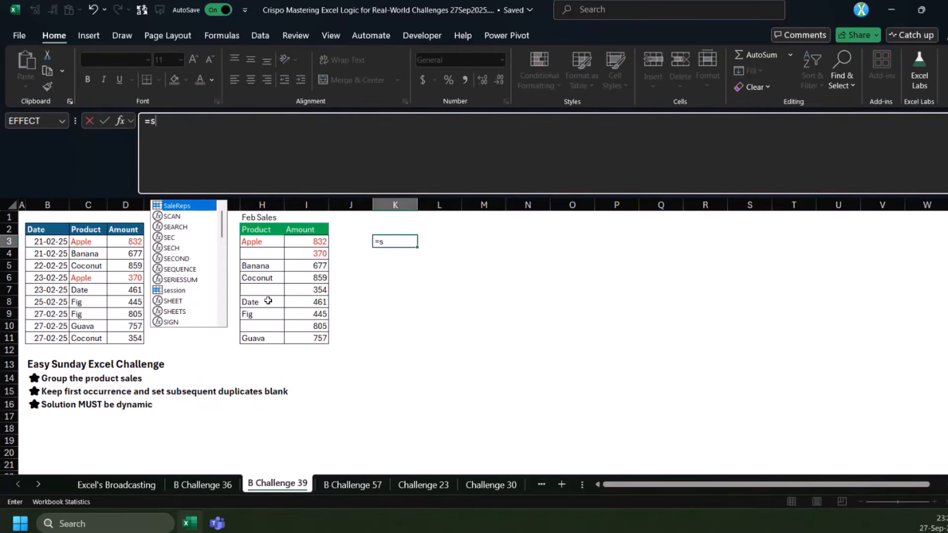
{"action": "type", "text": "ort"}
{"action": "key", "text": "Tab"}
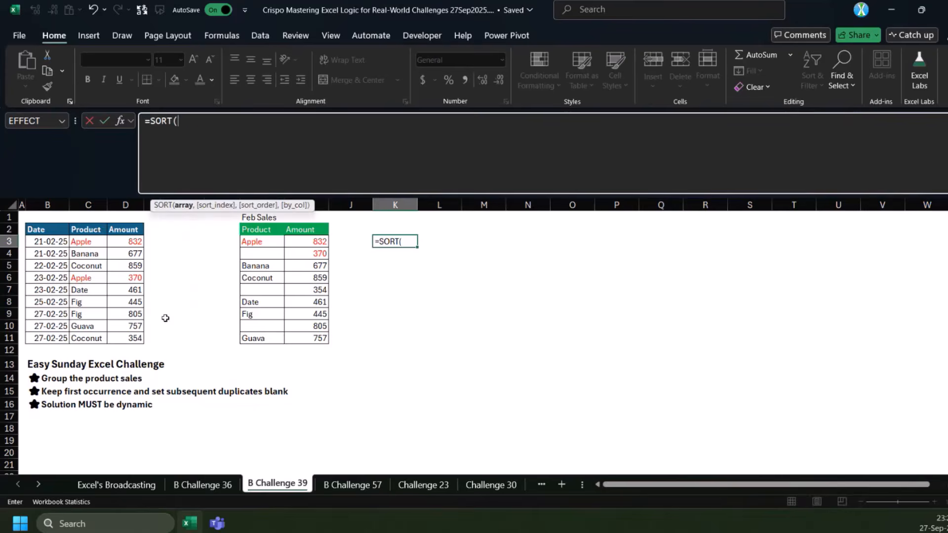
{"action": "left_click_drag", "start_coordinate": [81, 242], "coordinate": [132, 335]}
{"action": "key", "text": "Return"}
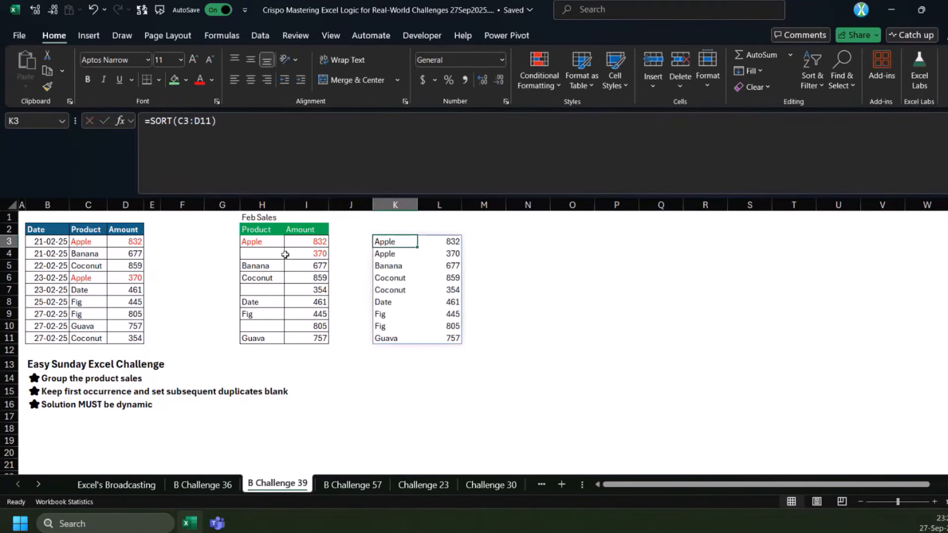
{"action": "left_click_drag", "start_coordinate": [396, 240], "coordinate": [444, 341]}
Fill the repeated products in K4, K7 and K10 of the sorted list with green
{"action": "left_click", "coordinate": [392, 253]}
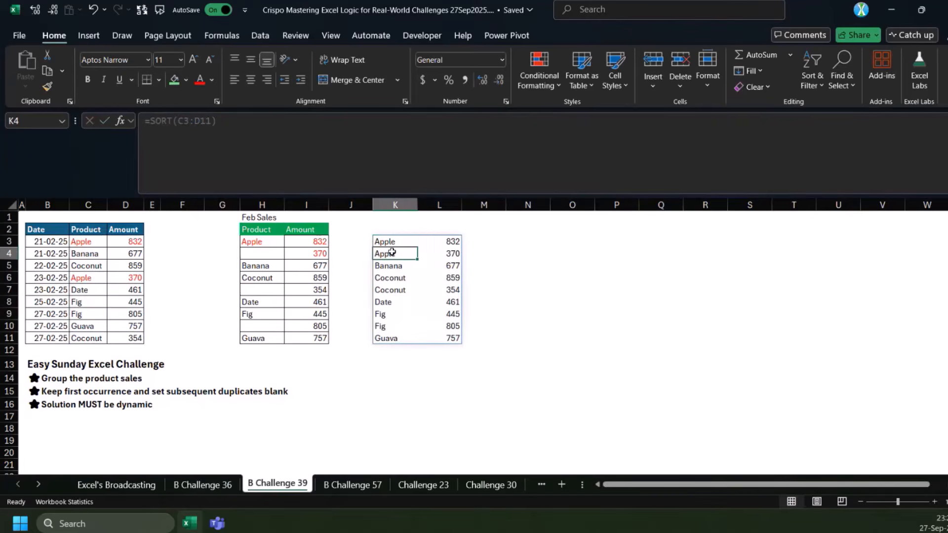
{"action": "left_click", "coordinate": [385, 290], "text": "ctrl"}
{"action": "left_click", "coordinate": [380, 326], "text": "ctrl"}
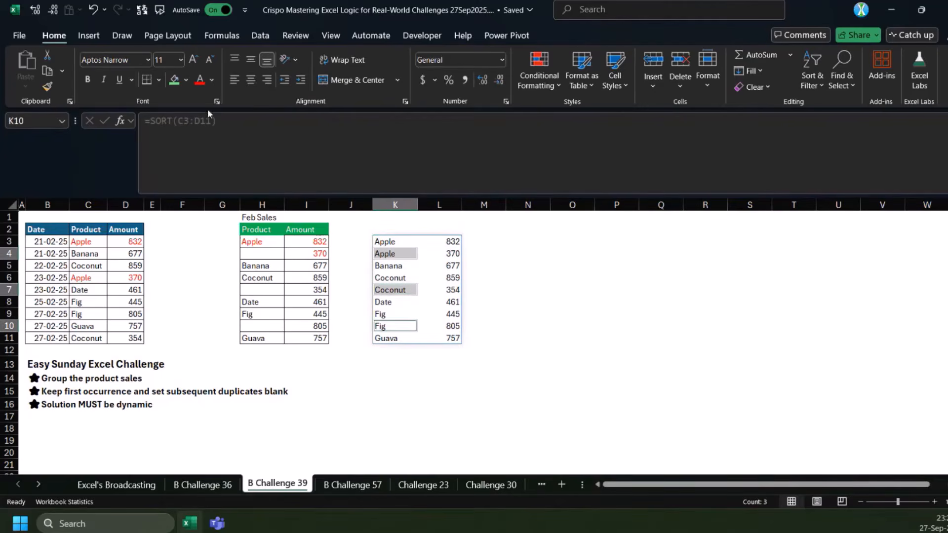
{"action": "left_click", "coordinate": [174, 80]}
{"action": "left_click", "coordinate": [378, 347]}
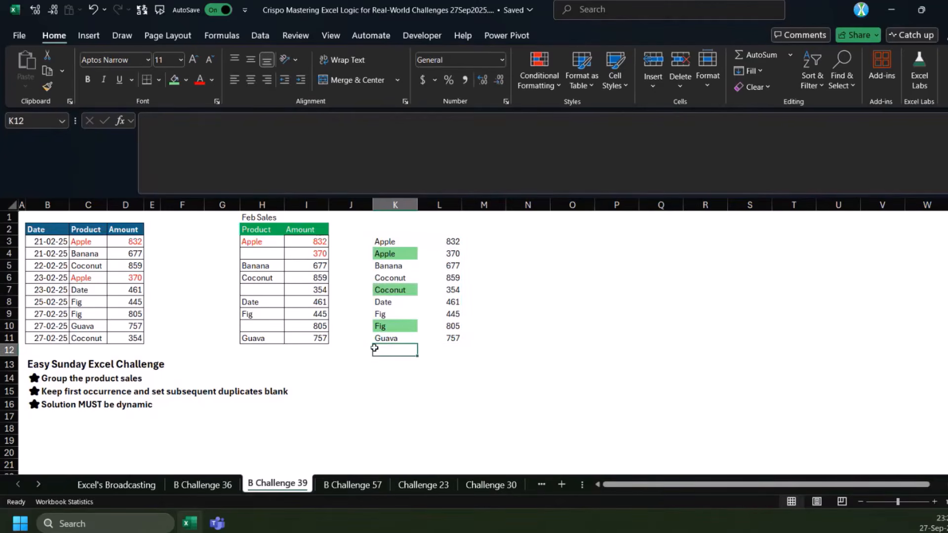
Examine the sorted product column K3:K11 for first occurrences and repeats
{"action": "left_click", "coordinate": [397, 243]}
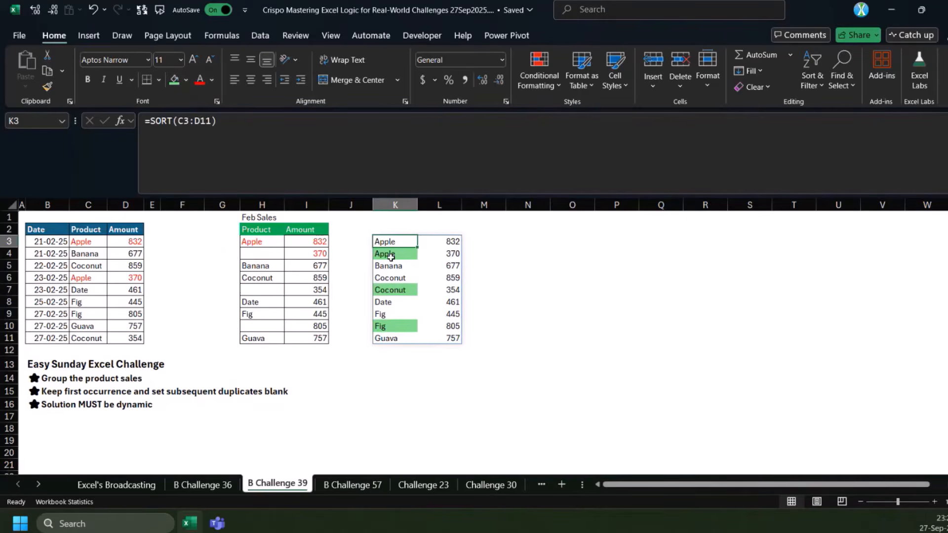
{"action": "left_click", "coordinate": [500, 243]}
{"action": "left_click", "coordinate": [515, 241]}
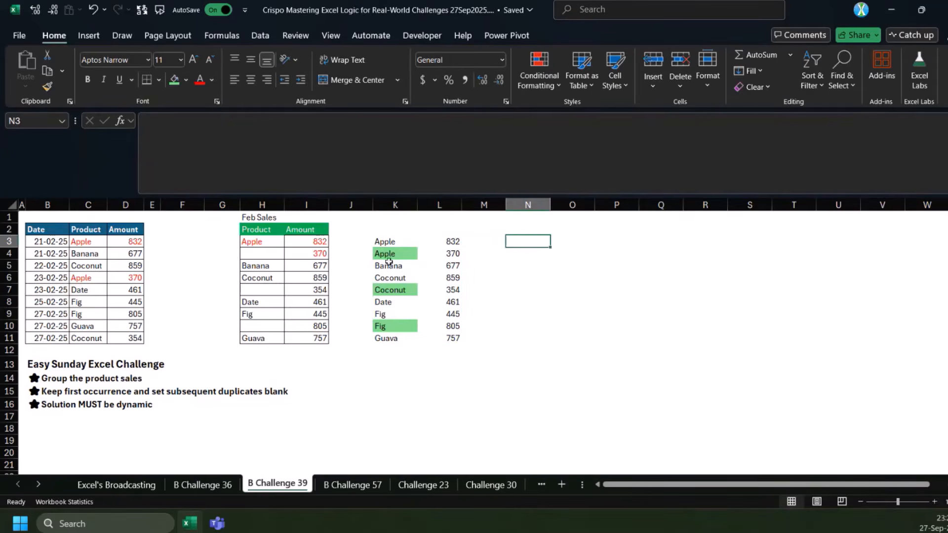
{"action": "left_click", "coordinate": [388, 244]}
{"action": "key", "text": "ctrl+shift+Down"}
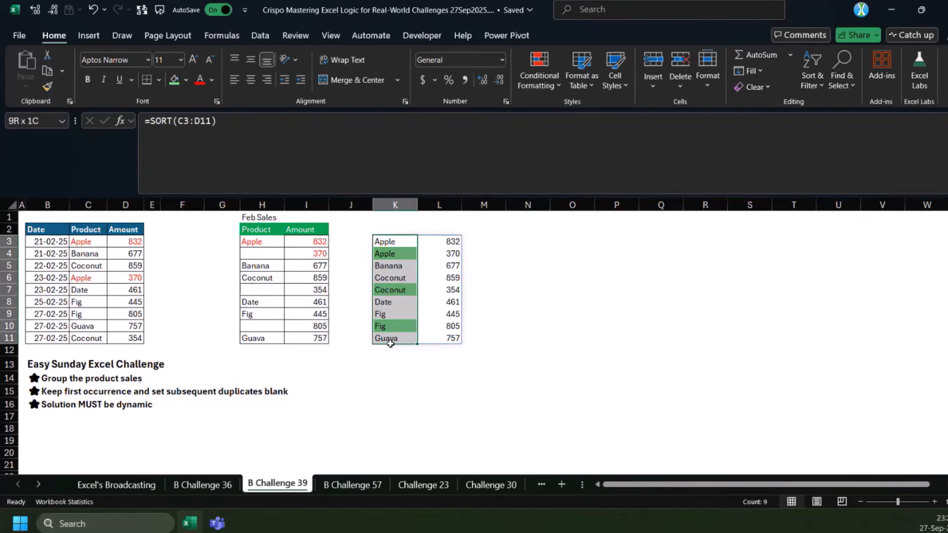
{"action": "left_click", "coordinate": [389, 244]}
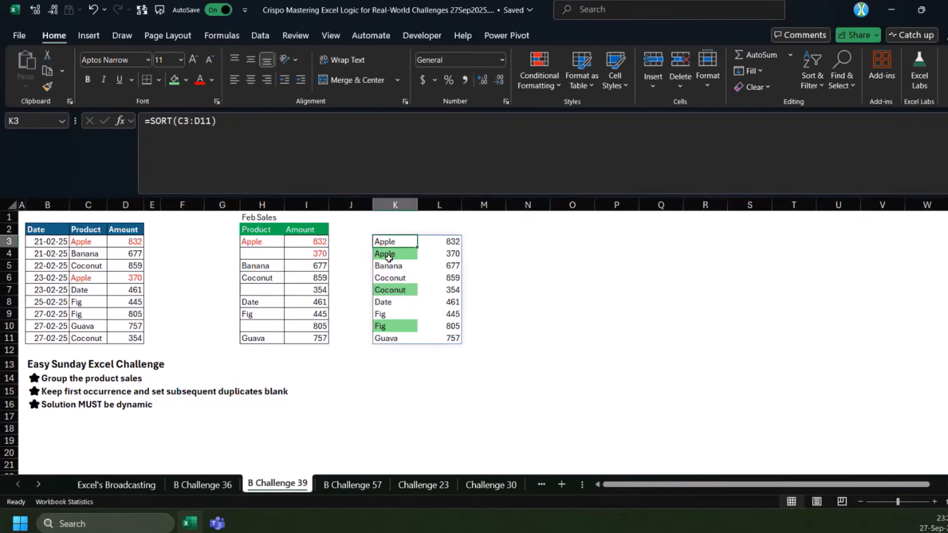
Find each sorted product's first position by entering =XMATCH(K3:K11,K3:K11) in N3
{"action": "left_click", "coordinate": [512, 239]}
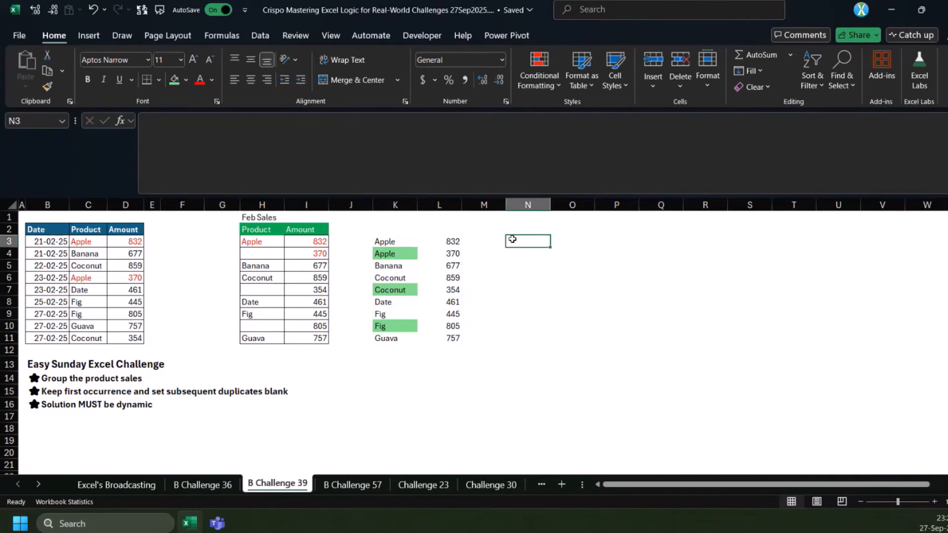
{"action": "type", "text": "=xm"}
{"action": "key", "text": "Tab"}
{"action": "key", "text": "Left"}
{"action": "key", "text": "Left"}
{"action": "key", "text": "Left"}
{"action": "key", "text": "ctrl+shift+Down"}
{"action": "type", "text": ","}
{"action": "key", "text": "Left"}
{"action": "key", "text": "Left"}
{"action": "key", "text": "Left"}
{"action": "key", "text": "ctrl+shift+Down"}
{"action": "key", "text": "Return"}
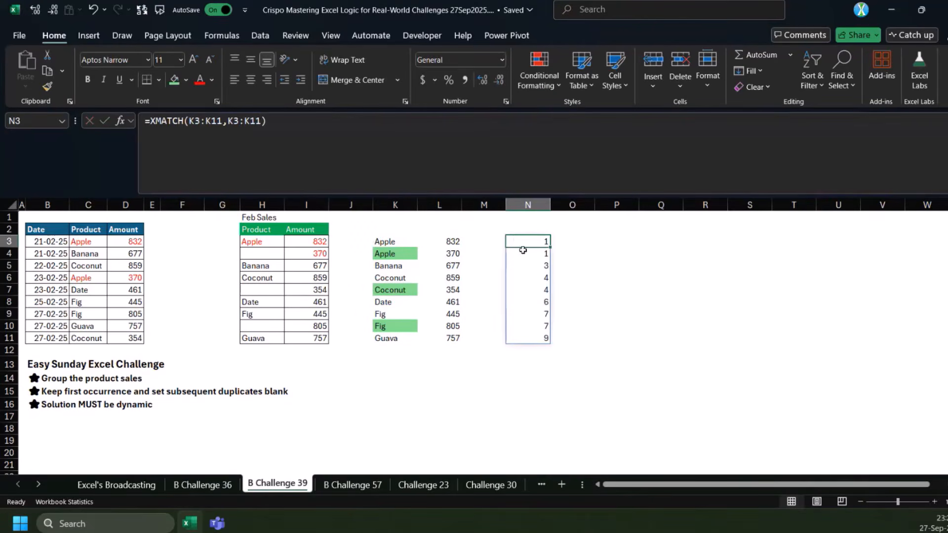
Compare the XMATCH positions in column N with the sorted products in column K, checking how duplicates are numbered
{"action": "left_click", "coordinate": [401, 245]}
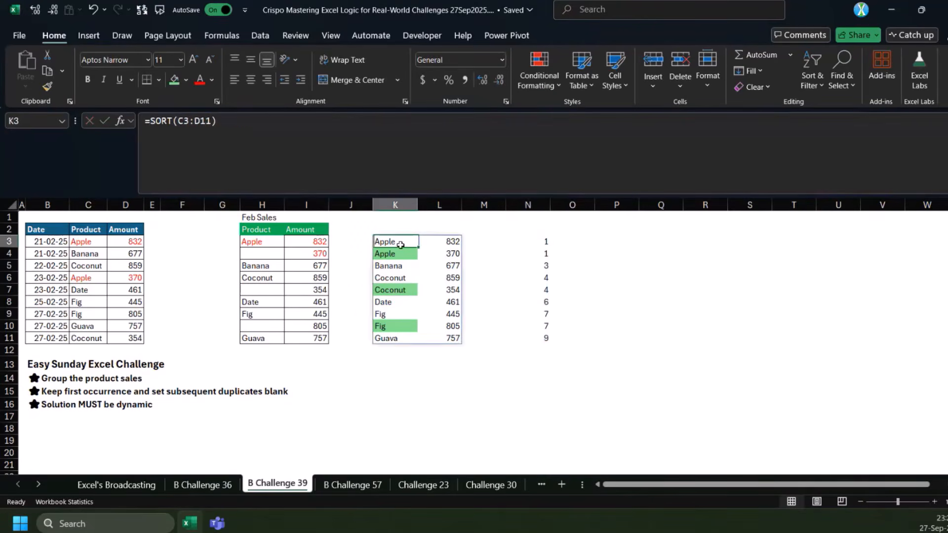
{"action": "left_click", "coordinate": [535, 243]}
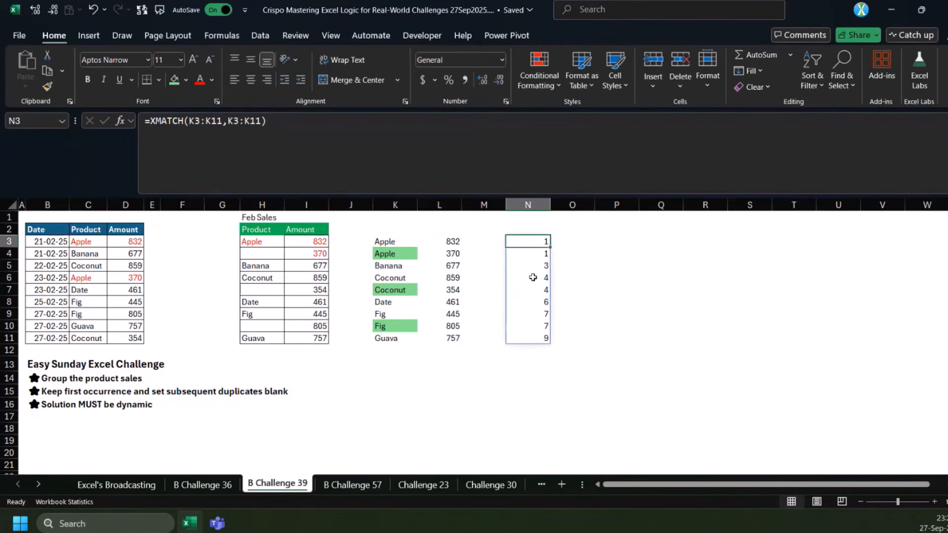
{"action": "left_click", "coordinate": [535, 267]}
{"action": "left_click", "coordinate": [534, 291]}
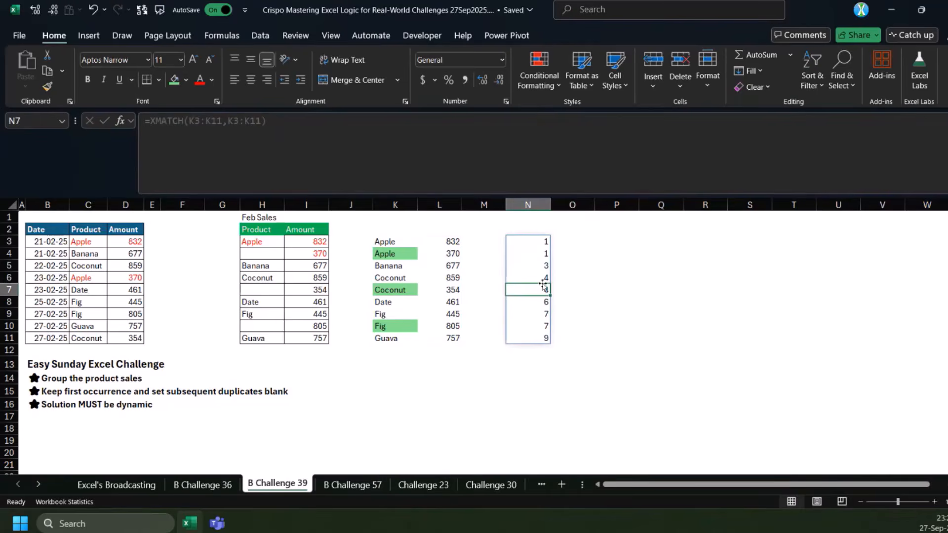
{"action": "left_click", "coordinate": [563, 243]}
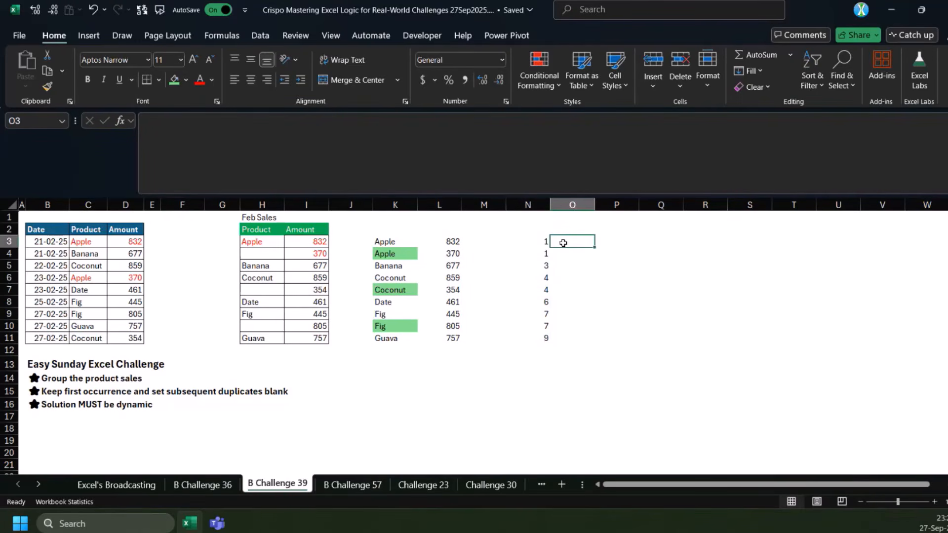
Enter =SEQUENCE(9) in O3 to number the nine sorted rows beside the XMATCH positions
{"action": "type", "text": "=seqa"}
{"action": "key", "text": "BackSpace"}
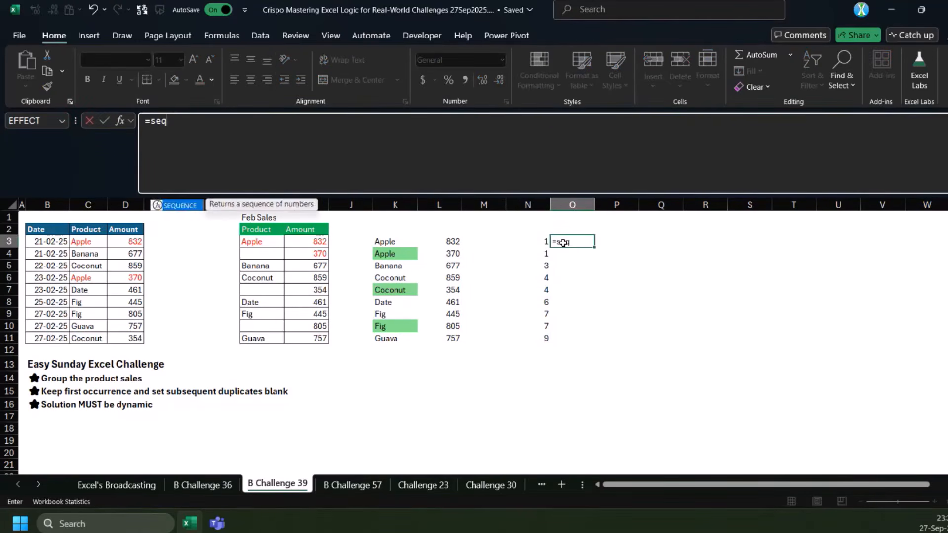
{"action": "key", "text": "Tab"}
{"action": "type", "text": "row"}
{"action": "key", "text": "Escape"}
{"action": "key", "text": "BackSpace"}
{"action": "key", "text": "BackSpace"}
{"action": "key", "text": "BackSpace"}
{"action": "left_click_drag", "start_coordinate": [393, 244], "coordinate": [387, 338]}
{"action": "key", "text": "BackSpace"}
{"action": "key", "text": "BackSpace"}
{"action": "key", "text": "BackSpace"}
{"action": "key", "text": "BackSpace"}
{"action": "key", "text": "BackSpace"}
{"action": "key", "text": "BackSpace"}
{"action": "type", "text": "9"}
{"action": "key", "text": "ctrl+Return"}
Compare the XMATCH positions with the row sequence by entering =N3#=O3# in P3
{"action": "left_click", "coordinate": [611, 242]}
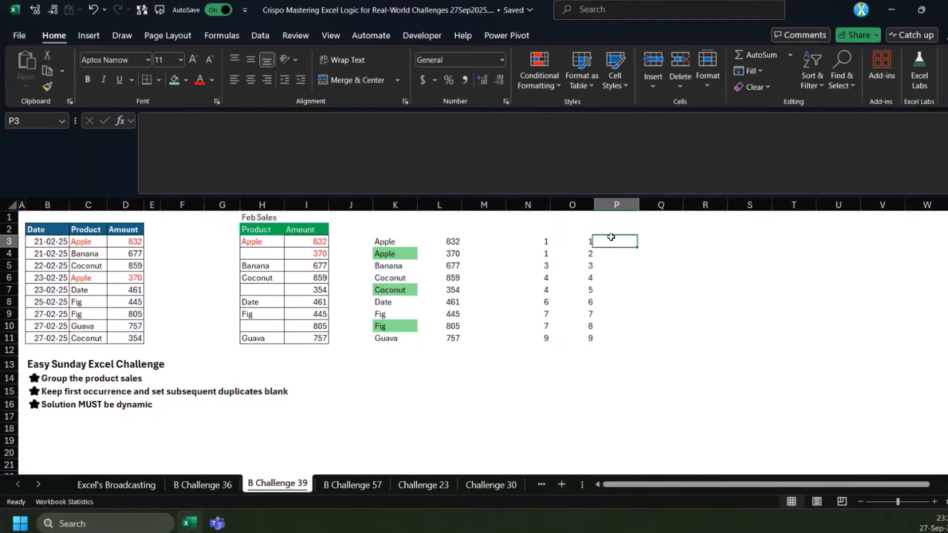
{"action": "type", "text": "="}
{"action": "left_click_drag", "start_coordinate": [541, 242], "coordinate": [528, 340]}
{"action": "type", "text": "="}
{"action": "left_click_drag", "start_coordinate": [578, 243], "coordinate": [575, 347]}
{"action": "left_click_drag", "start_coordinate": [575, 347], "coordinate": [574, 339]}
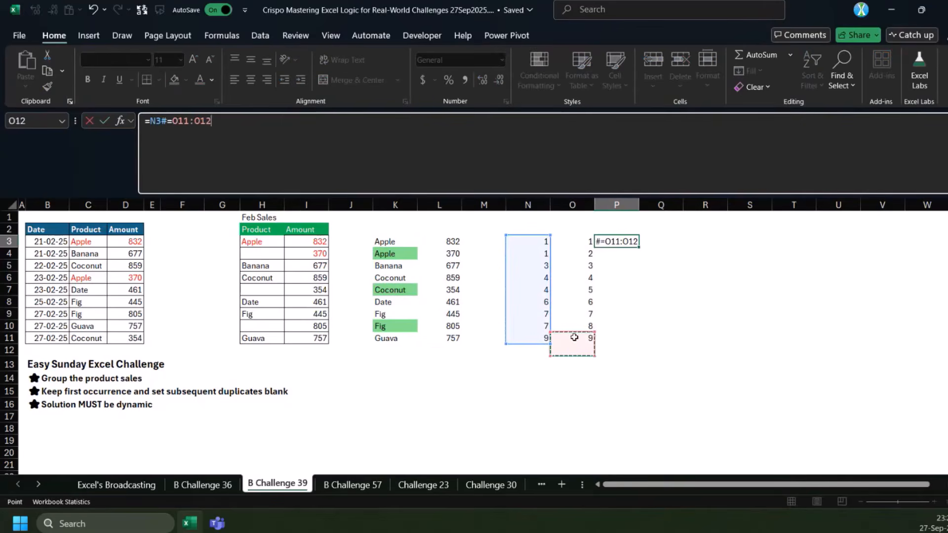
{"action": "left_click_drag", "start_coordinate": [575, 242], "coordinate": [573, 338]}
{"action": "key", "text": "ctrl+Return"}
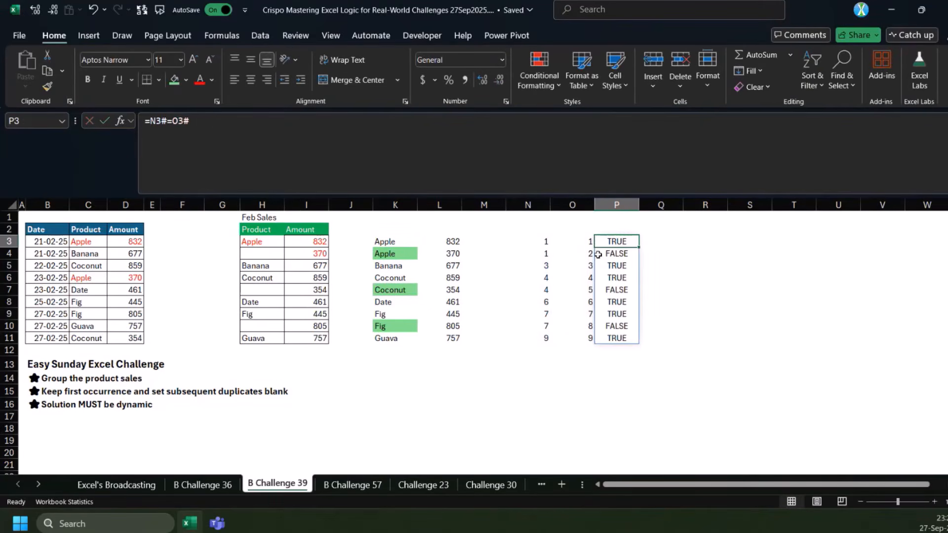
Move the comparison formula from P3 to J3 and check its results against the green repeated products in column K
{"action": "left_click_drag", "start_coordinate": [596, 240], "coordinate": [381, 254]}
{"action": "left_click_drag", "start_coordinate": [359, 290], "coordinate": [390, 290], "text": "ctrl"}
{"action": "left_click_drag", "start_coordinate": [358, 326], "coordinate": [386, 324], "text": "ctrl"}
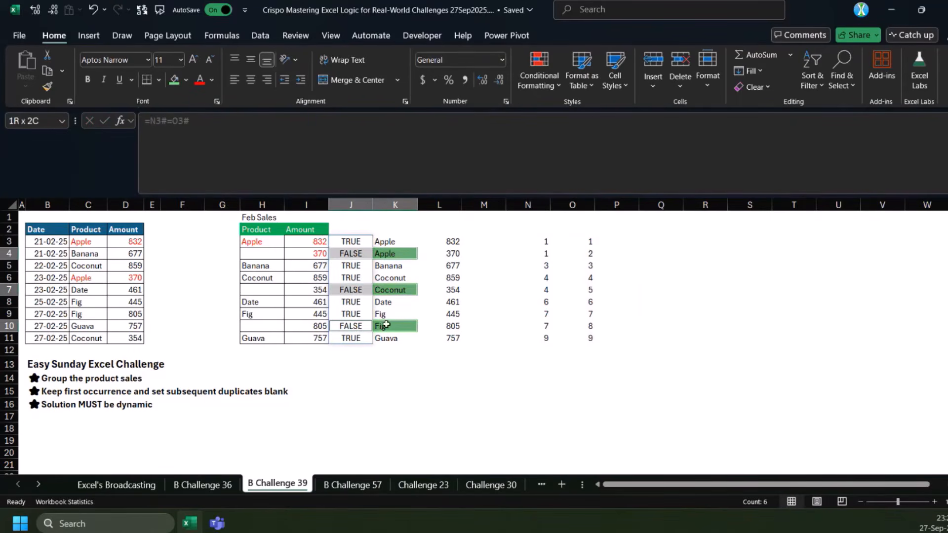
{"action": "left_click", "coordinate": [351, 293]}
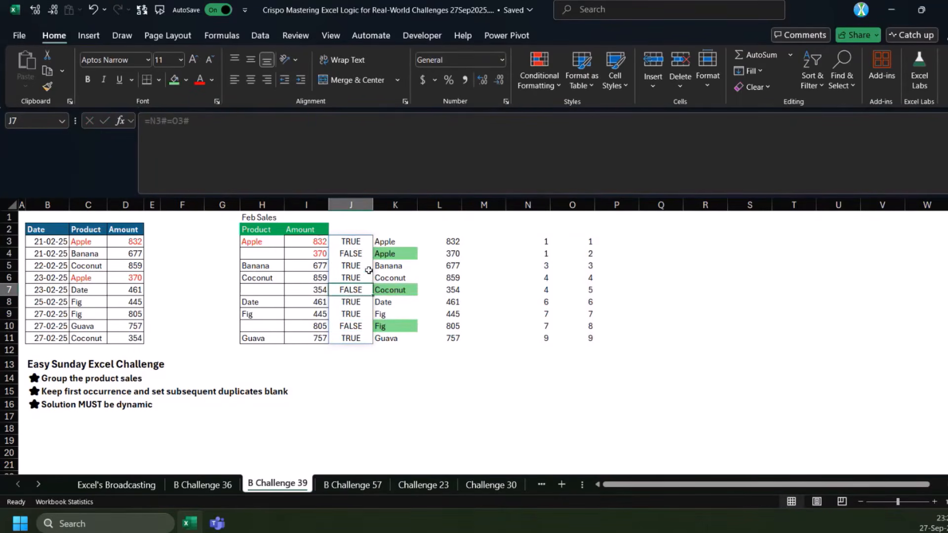
Review how the formulas in N3, J3, K3 and O3 relate to one another
{"action": "left_click", "coordinate": [547, 240]}
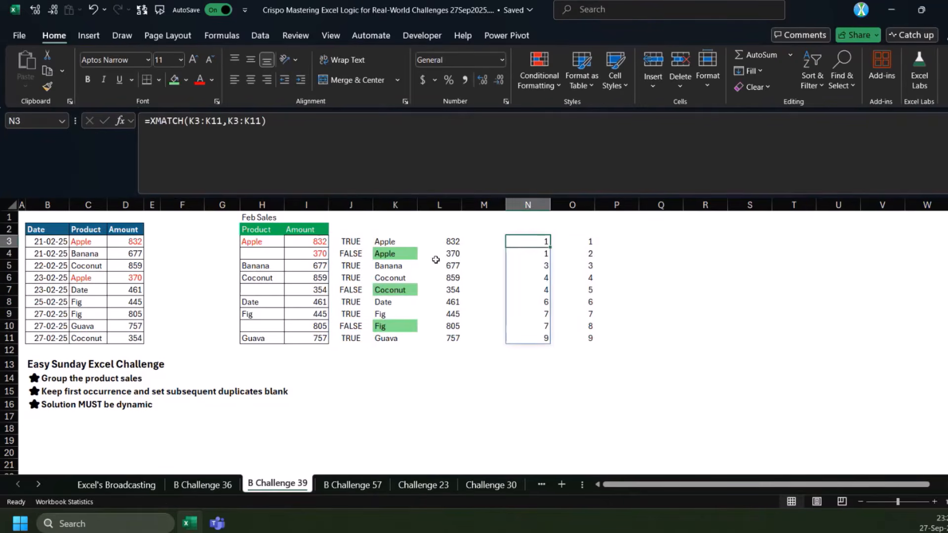
{"action": "left_click", "coordinate": [350, 242]}
{"action": "left_click", "coordinate": [397, 241]}
{"action": "left_click", "coordinate": [528, 243]}
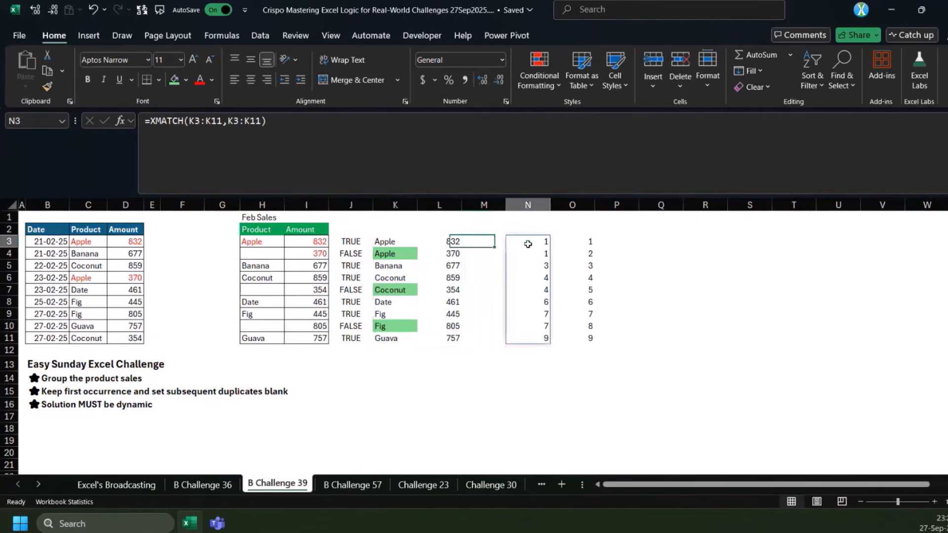
{"action": "left_click", "coordinate": [390, 243]}
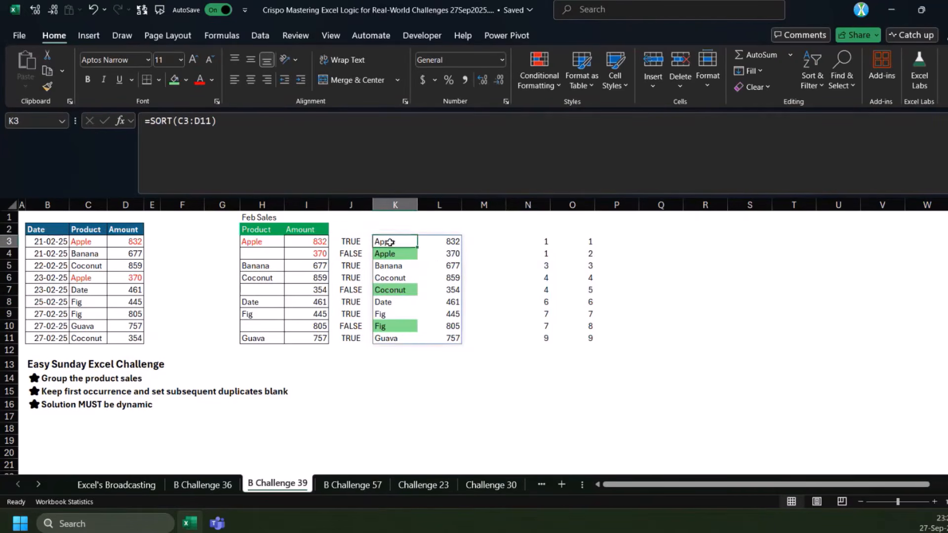
{"action": "left_click", "coordinate": [588, 243]}
Wrap the comparison in J3 in REPT over the sorted products, making it =REPT(K3:K11,N3#=O3#)
{"action": "left_click", "coordinate": [350, 242]}
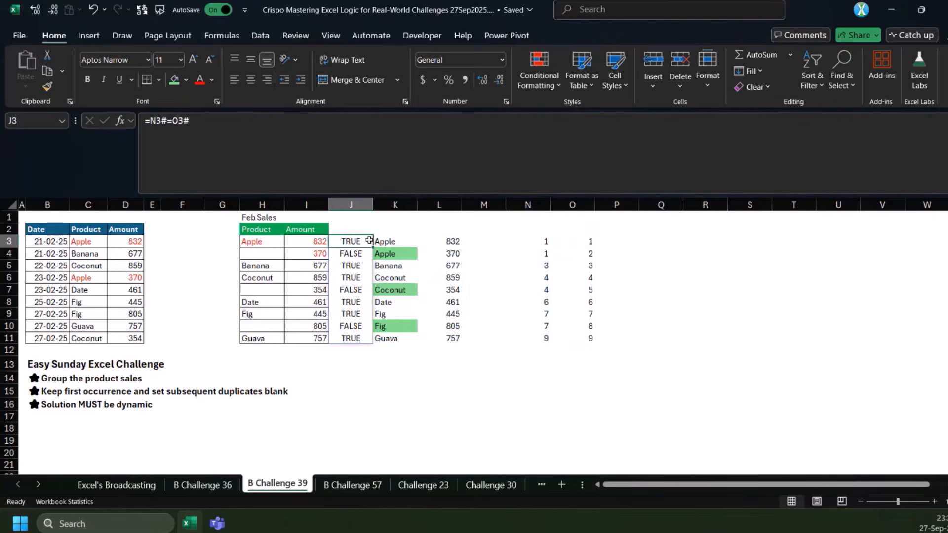
{"action": "left_click", "coordinate": [147, 122]}
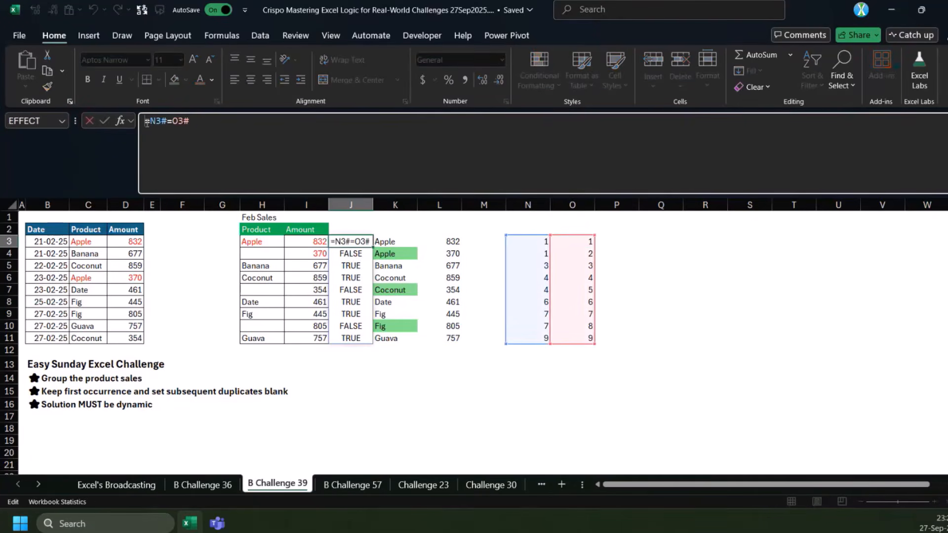
{"action": "type", "text": "rept"}
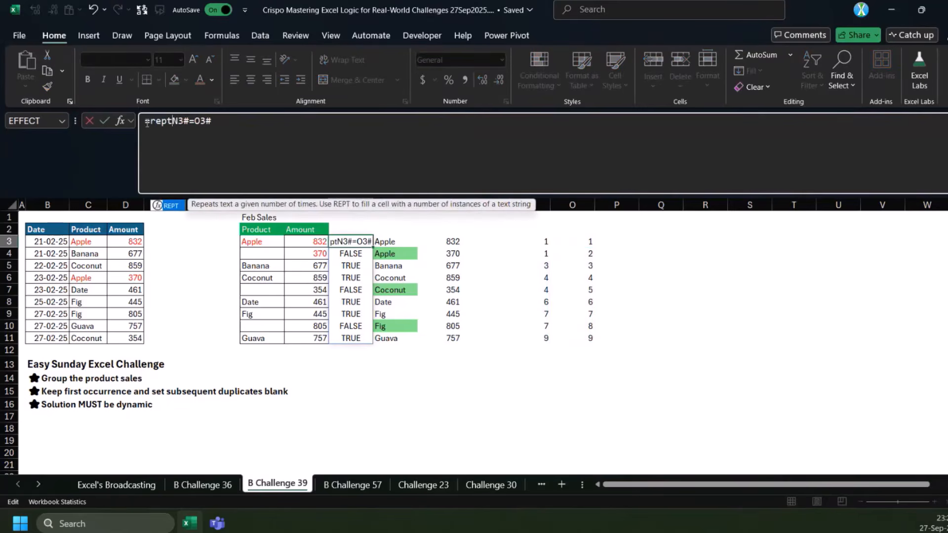
{"action": "key", "text": "Tab"}
{"action": "left_click_drag", "start_coordinate": [375, 244], "coordinate": [398, 339]}
{"action": "type", "text": ","}
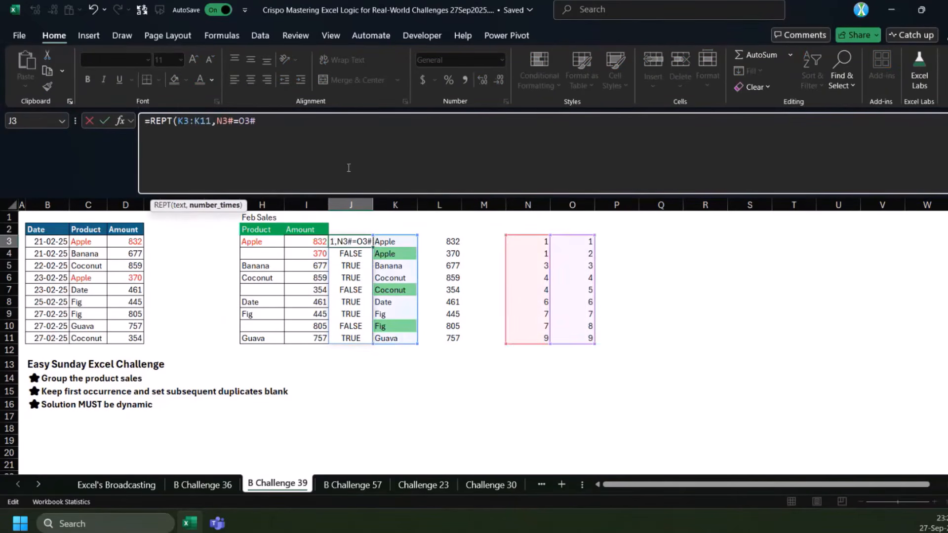
{"action": "type", "text": ")"}
{"action": "key", "text": "ctrl+Return"}
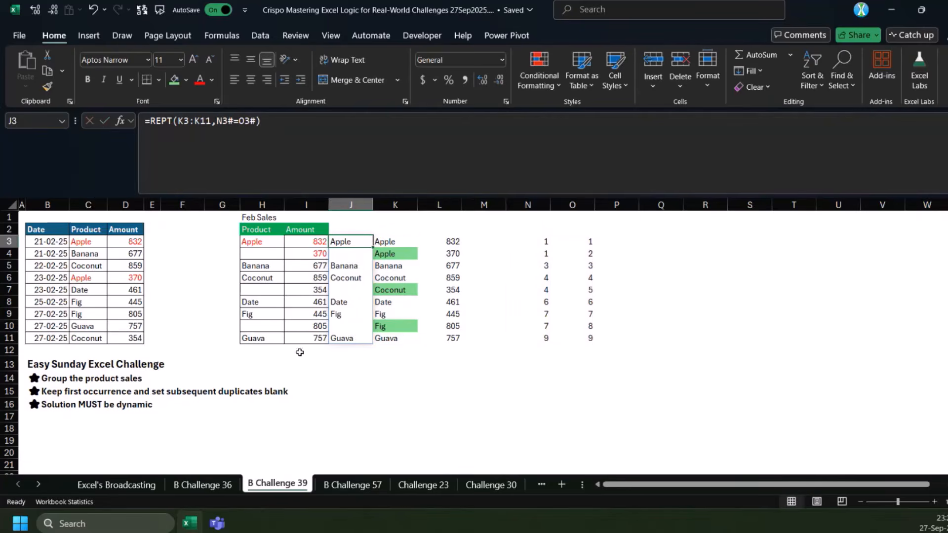
Review the XMATCH formula in N3, the REPT results in J3:J11 and the amounts in L3:L11
{"action": "left_click", "coordinate": [538, 238]}
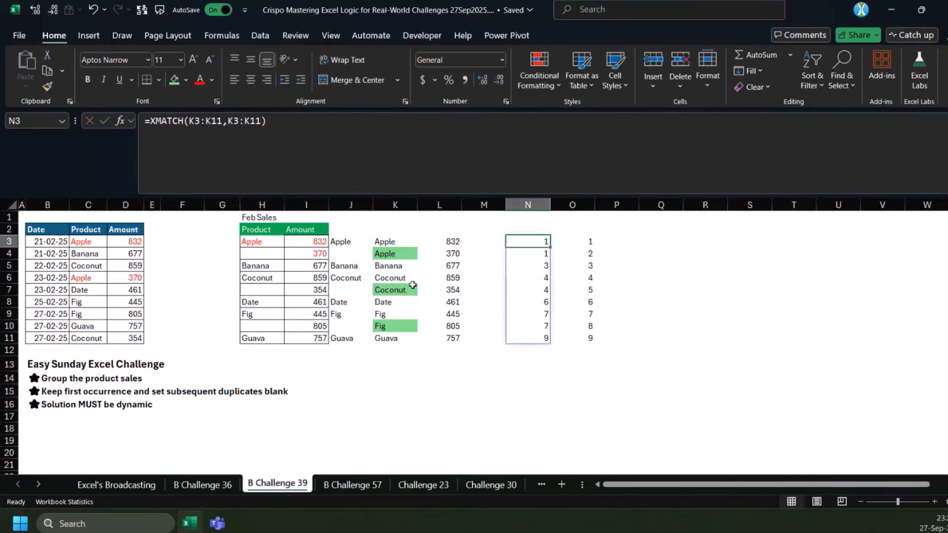
{"action": "left_click", "coordinate": [346, 242]}
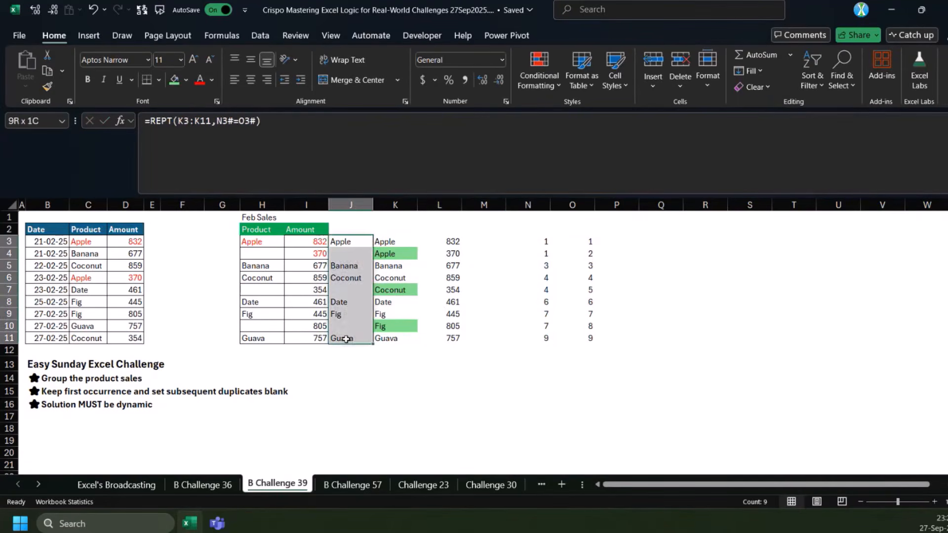
{"action": "left_click_drag", "start_coordinate": [434, 242], "coordinate": [439, 338]}
Start a LET formula in K14 that defines z as the product and amount range C3:D11
{"action": "left_click", "coordinate": [414, 381]}
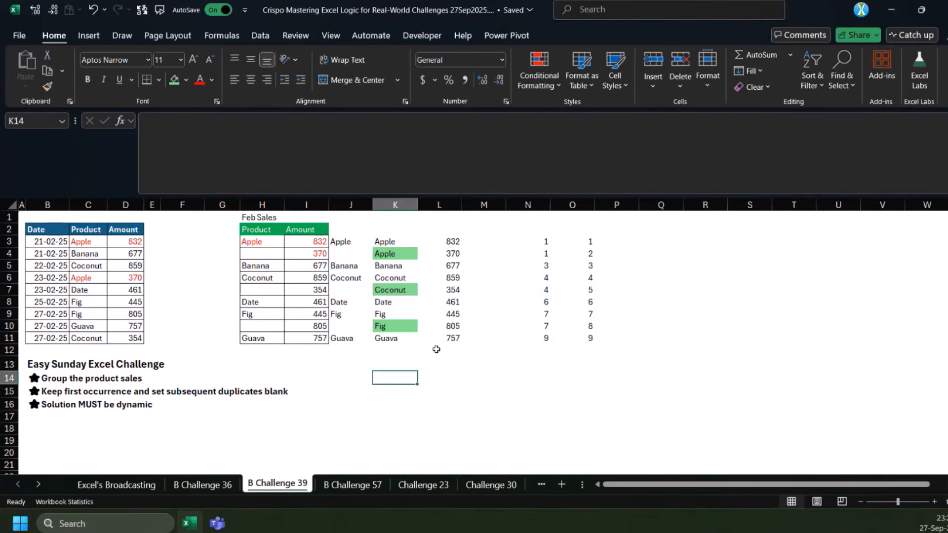
{"action": "type", "text": "=LET(z"}
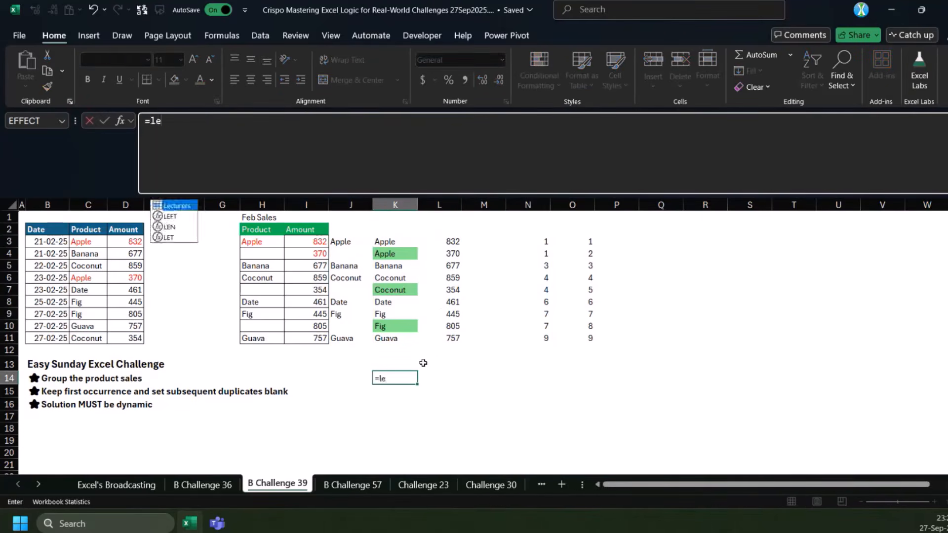
{"action": "key", "text": "Return"}
{"action": "key", "text": "Return"}
{"action": "type", "text": ","}
{"action": "left_click_drag", "start_coordinate": [99, 242], "coordinate": [128, 338]}
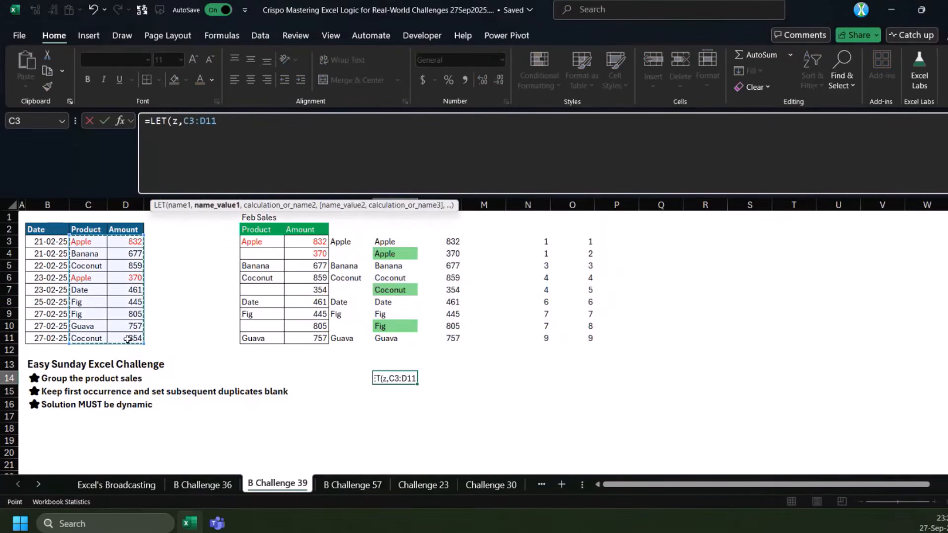
{"action": "type", "text": ","}
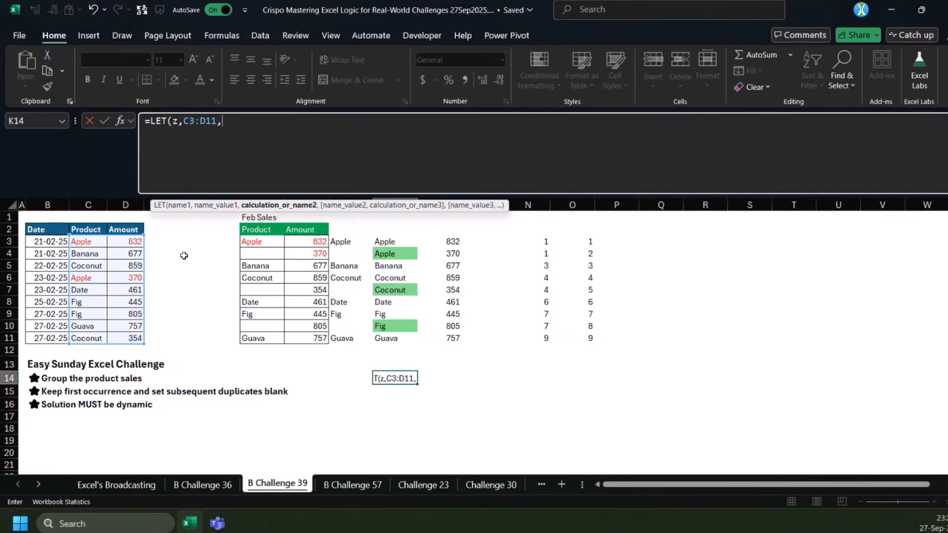
{"action": "type", "text": "a,tak"}
Define a as TAKE(z,,1) in the K14 LET formula and return XMATCH(a,a)
{"action": "key", "text": "Tab"}
{"action": "type", "text": "z,,1),"}
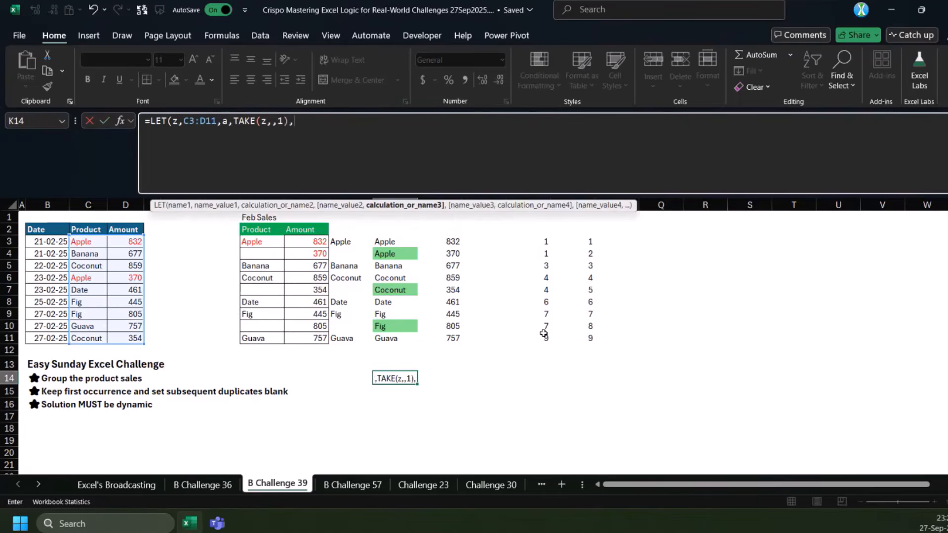
{"action": "type", "text": "xm"}
{"action": "key", "text": "Tab"}
{"action": "type", "text": "a,a)"}
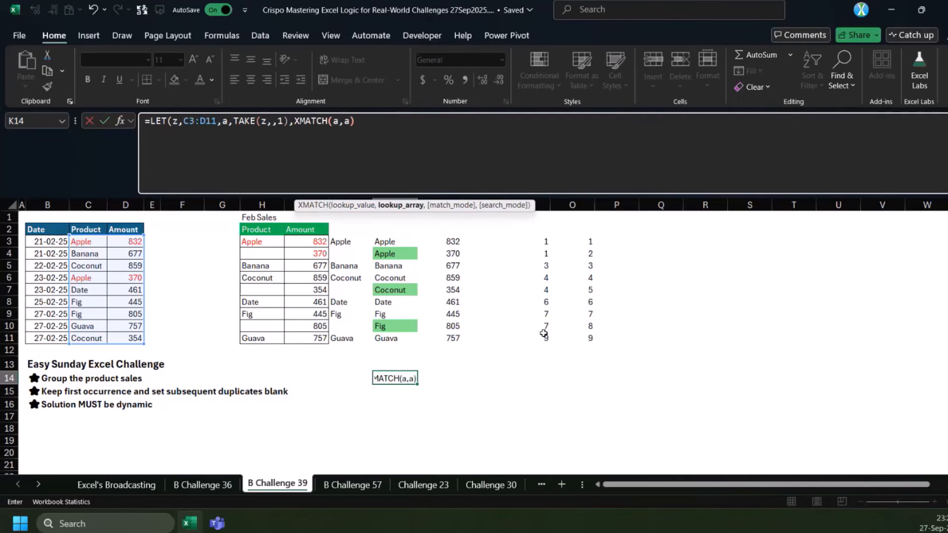
{"action": "type", "text": ")"}
{"action": "key", "text": "ctrl+Return"}
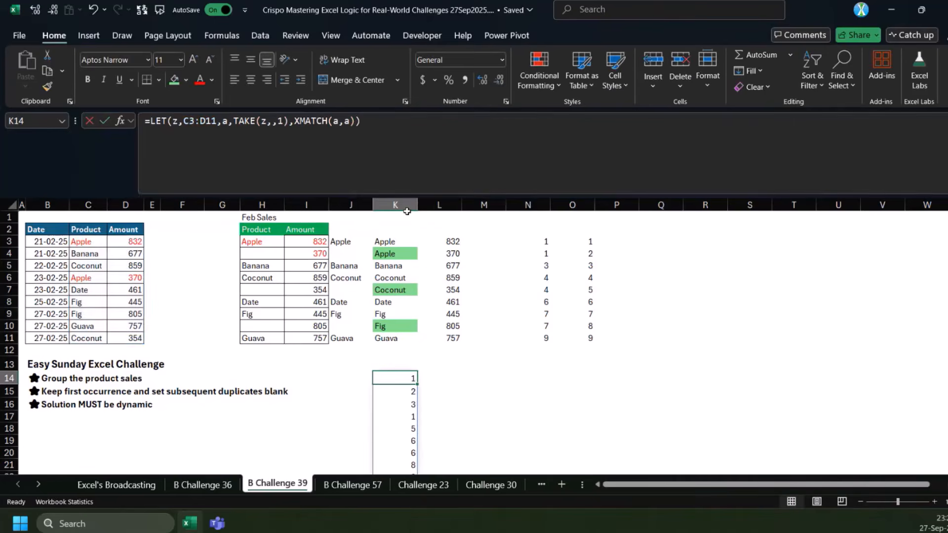
Extend the K14 formula to test XMATCH(a,a)=SEQUENCE(ROWS(z))
{"action": "left_click", "coordinate": [355, 122]}
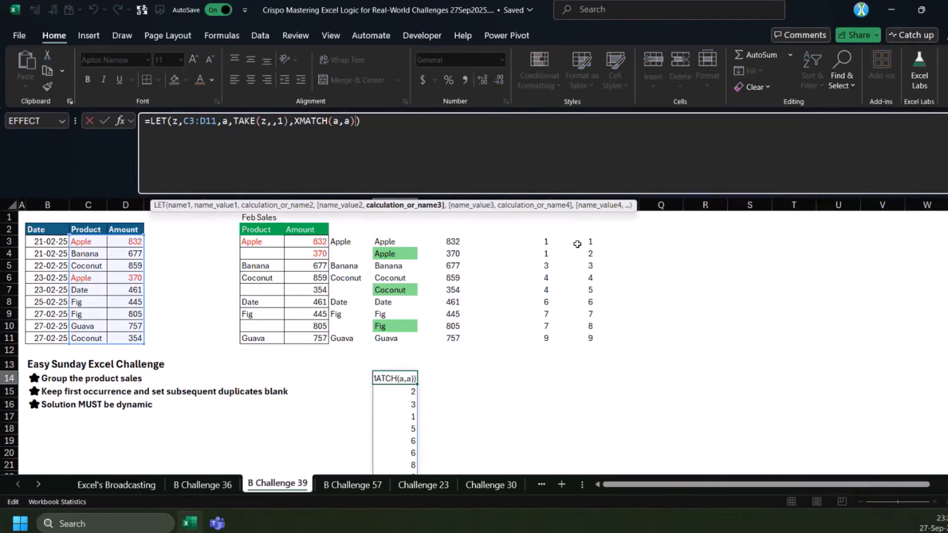
{"action": "type", "text": "="}
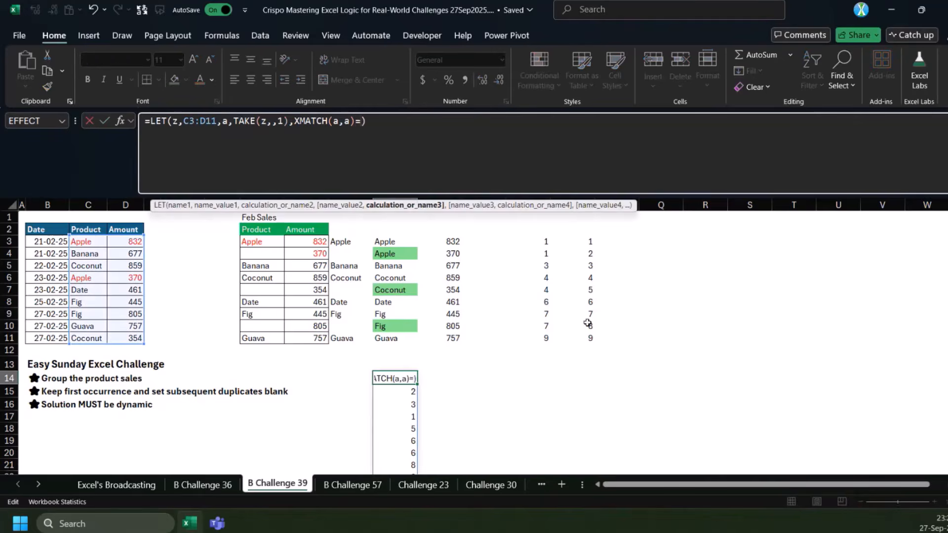
{"action": "type", "text": "seq"}
{"action": "key", "text": "Tab"}
{"action": "type", "text": "row"}
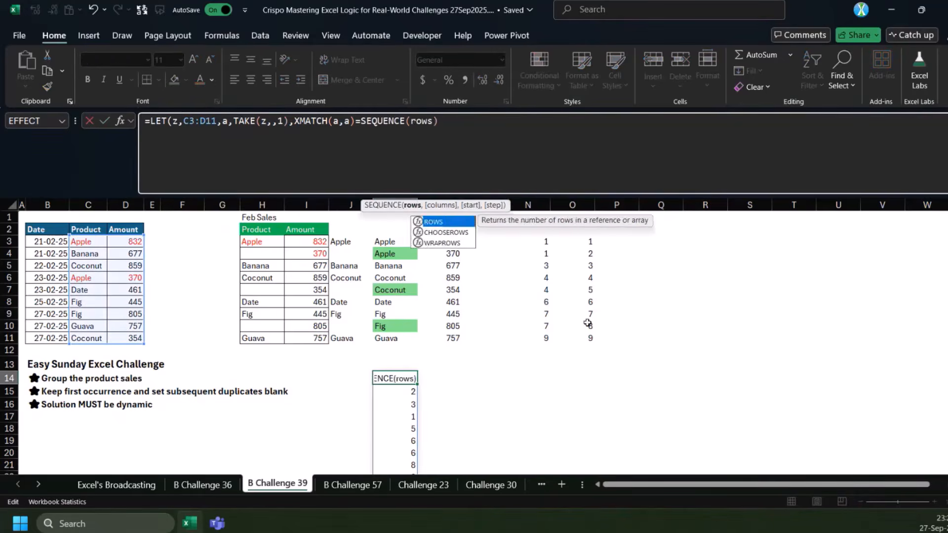
{"action": "key", "text": "Tab"}
{"action": "type", "text": "z"}
{"action": "key", "text": "Tab"}
{"action": "type", "text": "))"}
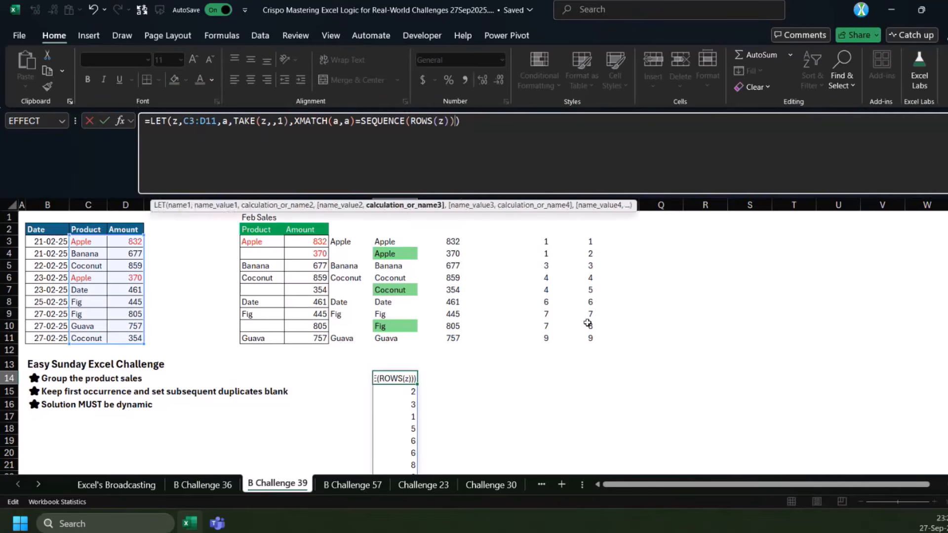
{"action": "key", "text": "ctrl+Return"}
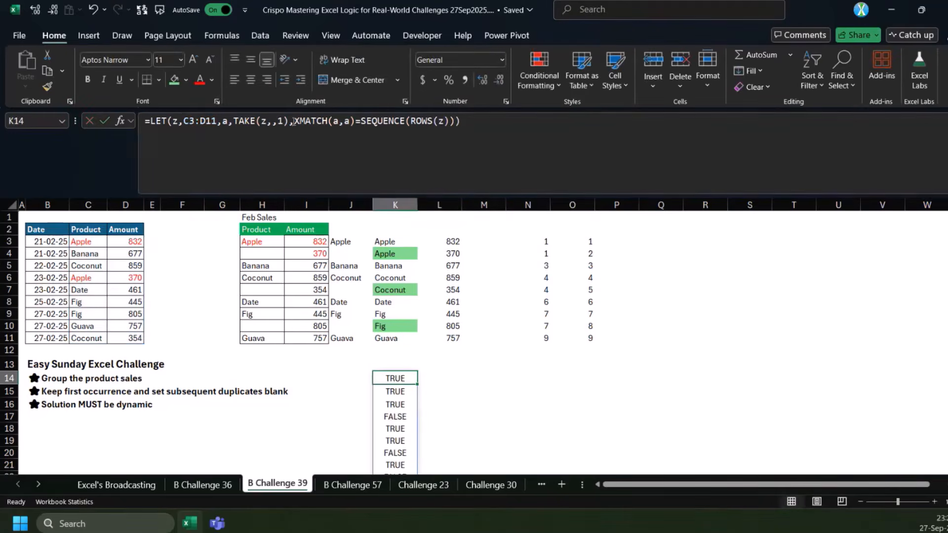
Wrap the z range in the K14 formula in SORT, making it SORT(C3:D11)
{"action": "left_click", "coordinate": [184, 120]}
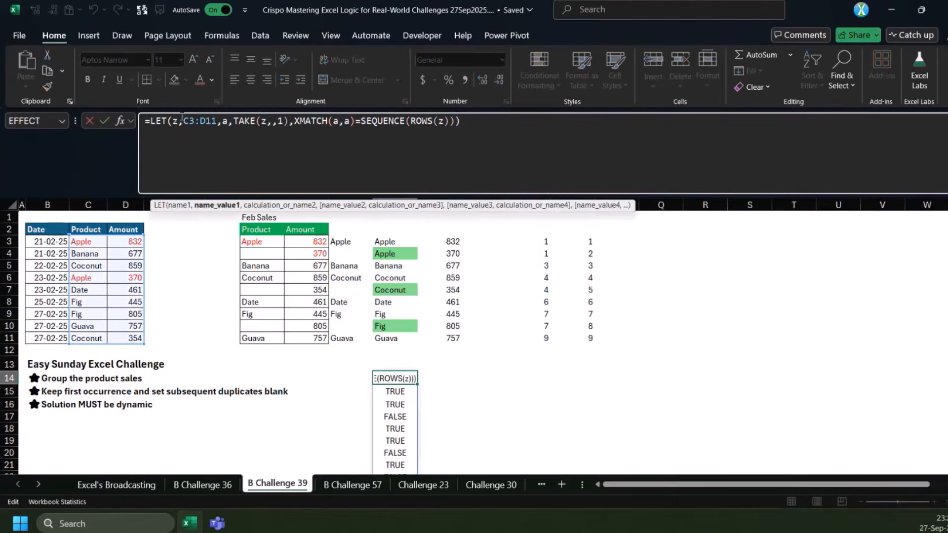
{"action": "type", "text": "sort"}
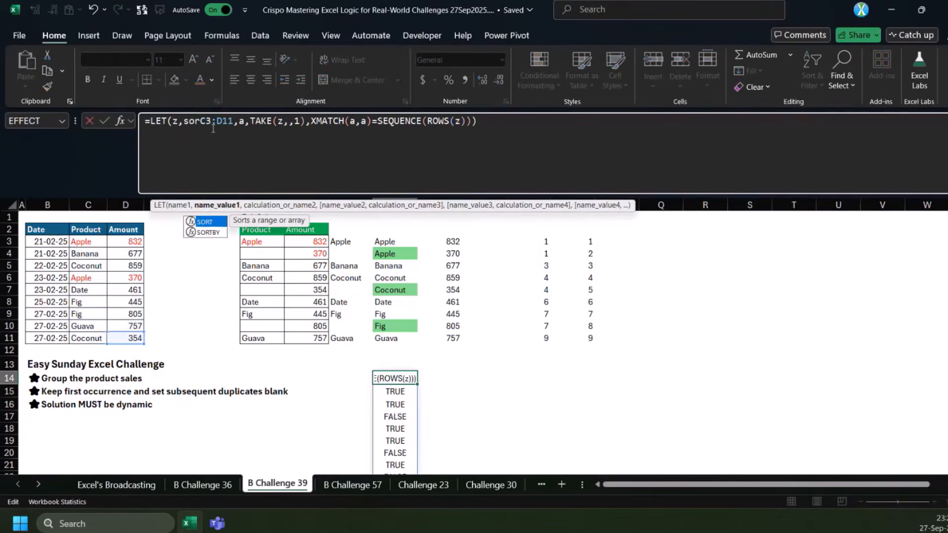
{"action": "key", "text": "Tab"}
{"action": "key", "text": "Right"}
{"action": "key", "text": "Right"}
{"action": "key", "text": "Right"}
{"action": "key", "text": "Right"}
{"action": "key", "text": "Right"}
{"action": "key", "text": "Right"}
{"action": "type", "text": ")"}
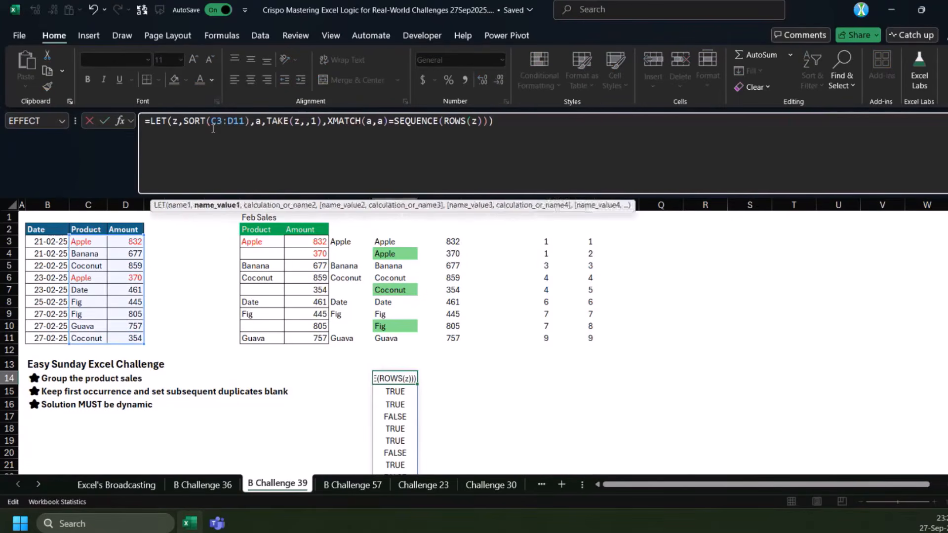
{"action": "key", "text": "ctrl+Return"}
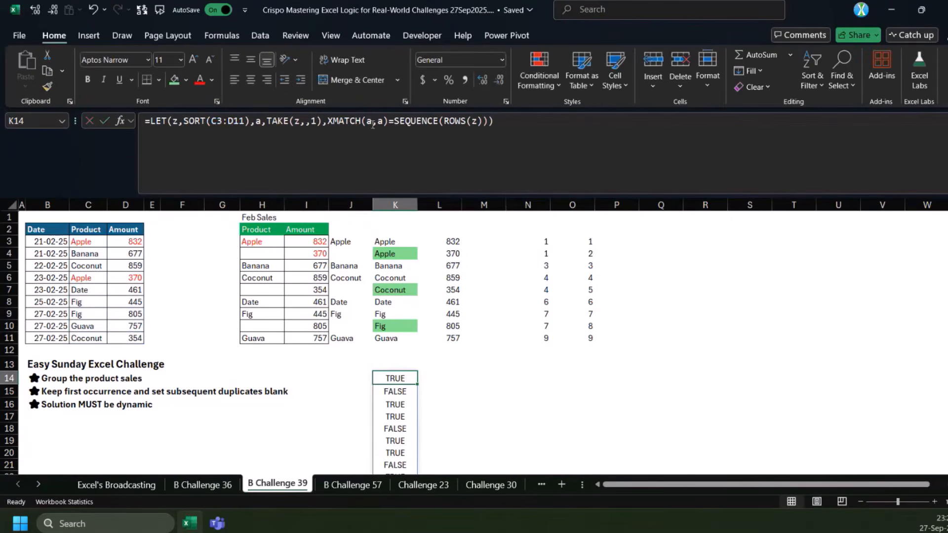
Wrap the K14 comparison in REPT with z as the text, giving REPT(z,XMATCH(a,a)=SEQUENCE(ROWS(z))), and view the spilled result
{"action": "left_click", "coordinate": [328, 123]}
{"action": "type", "text": "rept"}
{"action": "key", "text": "Tab"}
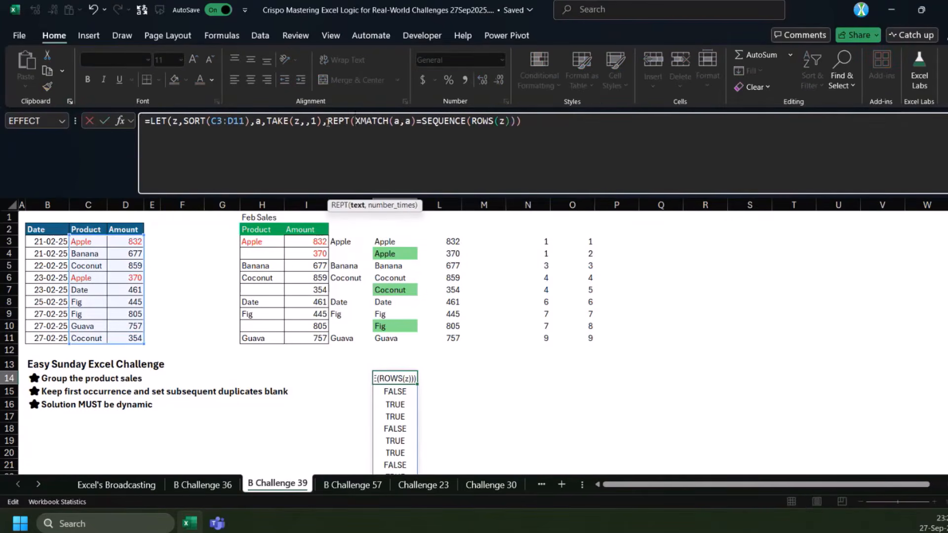
{"action": "type", "text": "z,,1"}
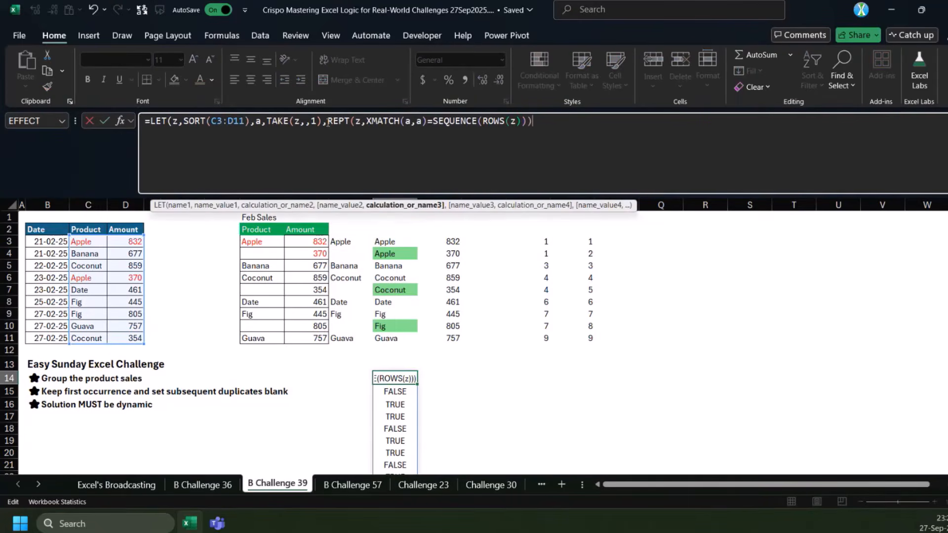
{"action": "type", "text": ")"}
{"action": "key", "text": "ctrl+Return"}
{"action": "scroll", "coordinate": [428, 328], "scroll_direction": "down", "scroll_amount": 2}
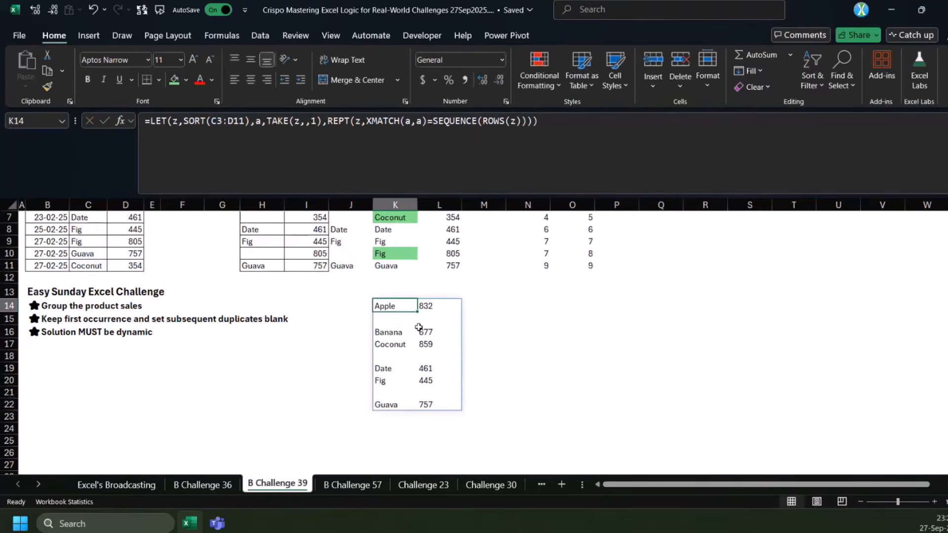
Copy the K14 LET formula into Q3 without its REPT wrapper, returning only XMATCH(a,a)=SEQUENCE(ROWS(z))
{"action": "scroll", "coordinate": [418, 328], "scroll_direction": "up", "scroll_amount": 2}
{"action": "scroll", "coordinate": [406, 356], "scroll_direction": "down", "scroll_amount": 2}
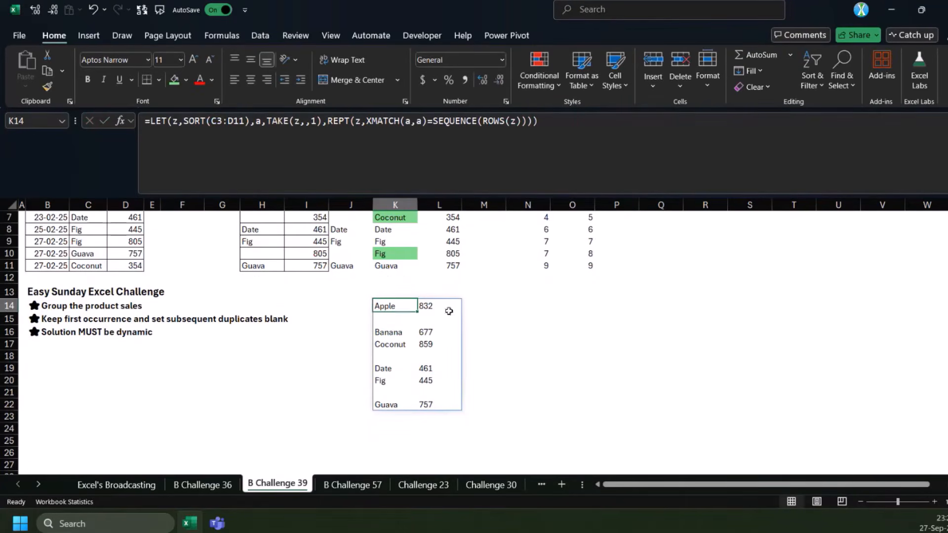
{"action": "scroll", "coordinate": [449, 311], "scroll_direction": "up", "scroll_amount": 2}
{"action": "left_click", "coordinate": [372, 124]}
{"action": "left_click", "coordinate": [661, 241]}
{"action": "left_click", "coordinate": [402, 137]}
{"action": "type", "text": "=LET(z,SORT(C3:D11),a,TAKE(z,,1),REPT(z,XMATCH(a,a)=SEQUENCE(ROWS(z))))"}
{"action": "left_click_drag", "start_coordinate": [366, 122], "coordinate": [330, 121]}
{"action": "key", "text": "BackSpace"}
{"action": "key", "text": "Return"}
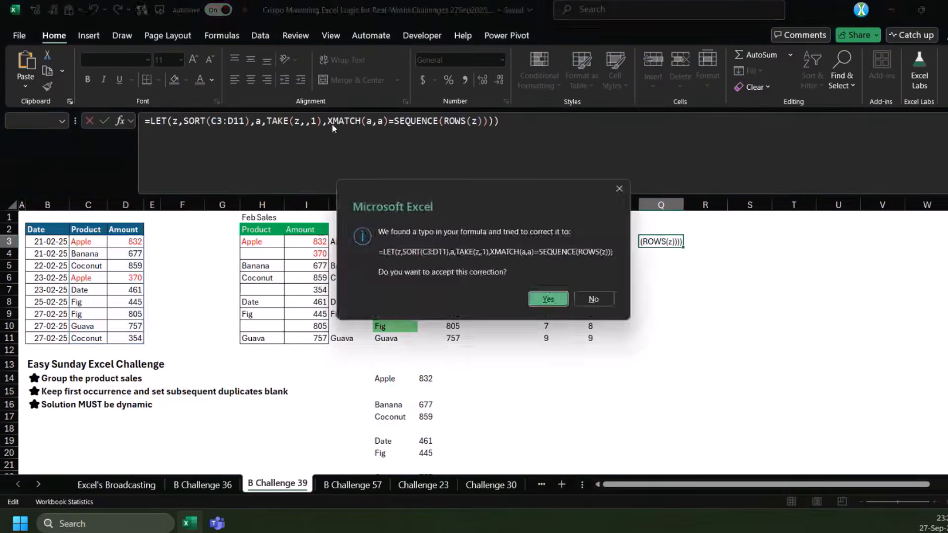
{"action": "key", "text": "Return"}
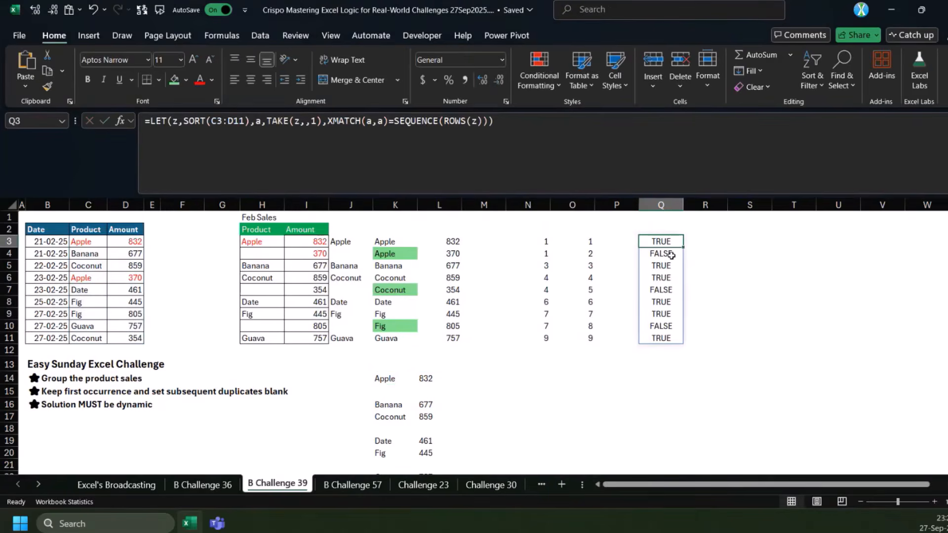
Fill R3:R11 with 1 beside the comparison values in column Q
{"action": "left_click_drag", "start_coordinate": [662, 239], "coordinate": [664, 339]}
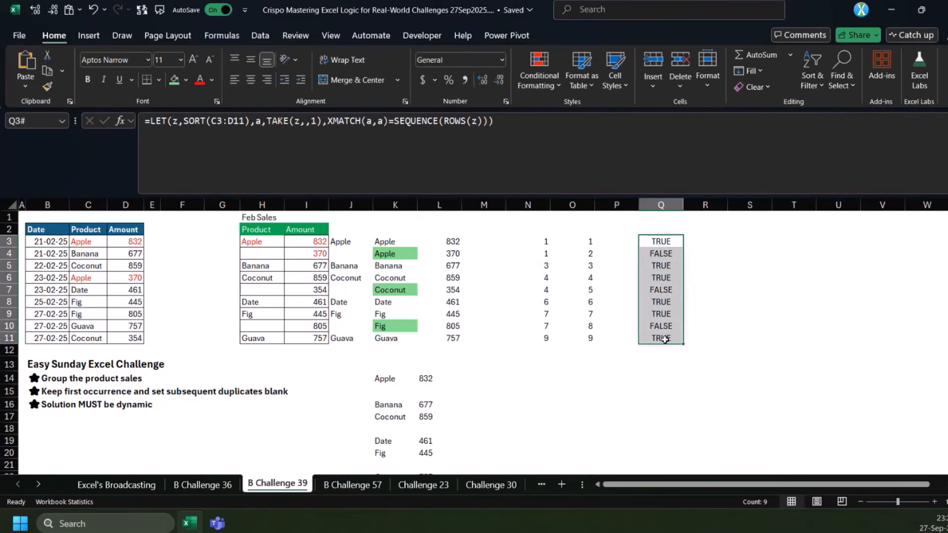
{"action": "left_click_drag", "start_coordinate": [691, 239], "coordinate": [690, 334]}
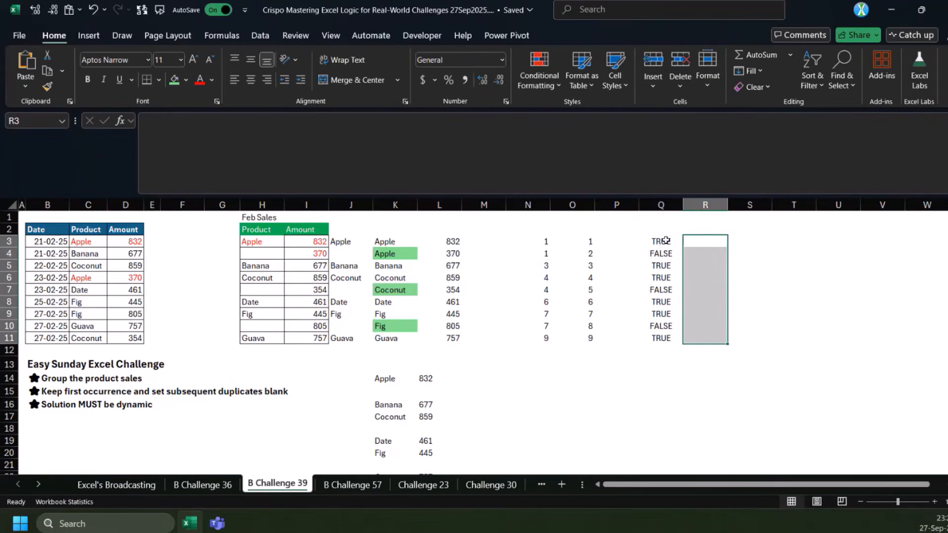
{"action": "left_click_drag", "start_coordinate": [698, 241], "coordinate": [697, 337]}
{"action": "left_click_drag", "start_coordinate": [712, 242], "coordinate": [704, 338]}
{"action": "left_click", "coordinate": [706, 238]}
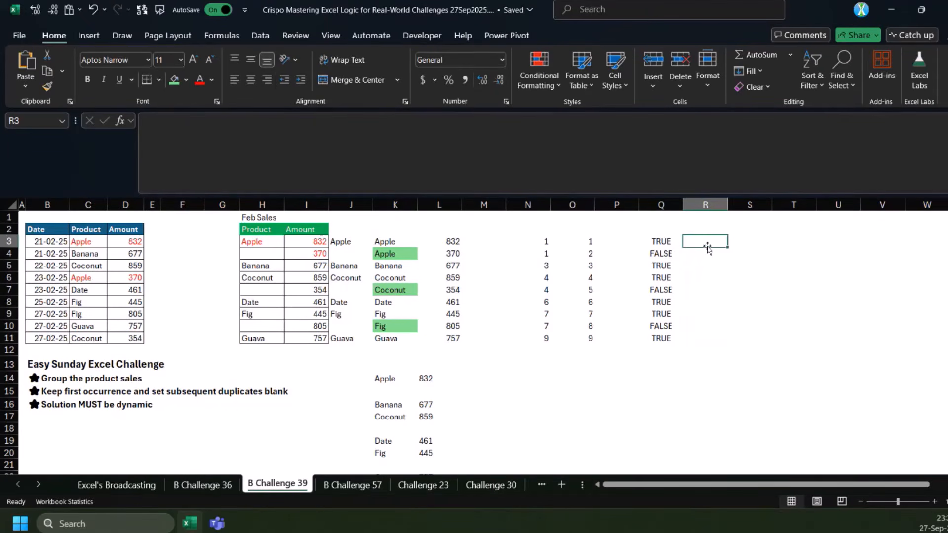
{"action": "type", "text": "1"}
{"action": "key", "text": "Return"}
{"action": "type", "text": "1"}
{"action": "key", "text": "Return"}
{"action": "type", "text": "1"}
{"action": "key", "text": "Return"}
{"action": "type", "text": "1"}
{"action": "key", "text": "Return"}
{"action": "type", "text": "1 1 1 1 1"}
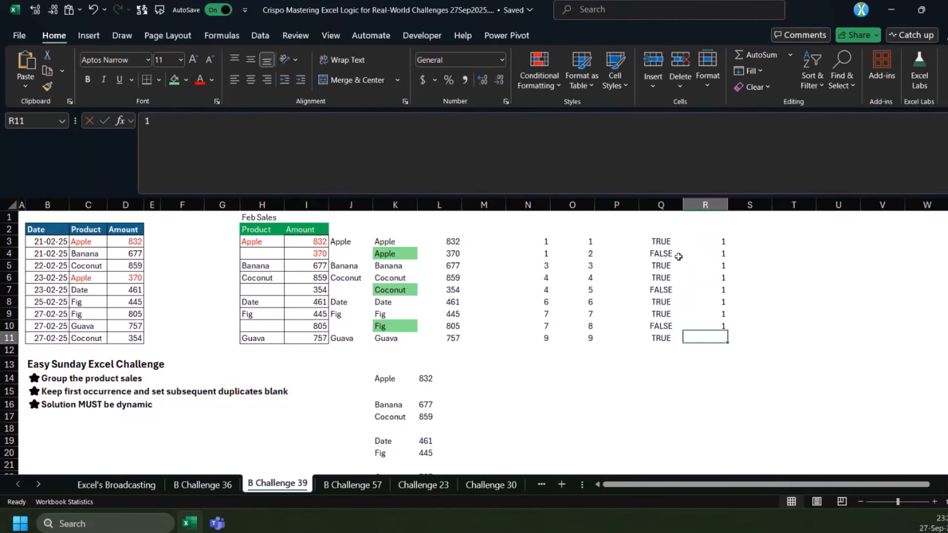
{"action": "left_click_drag", "start_coordinate": [704, 241], "coordinate": [708, 350]}
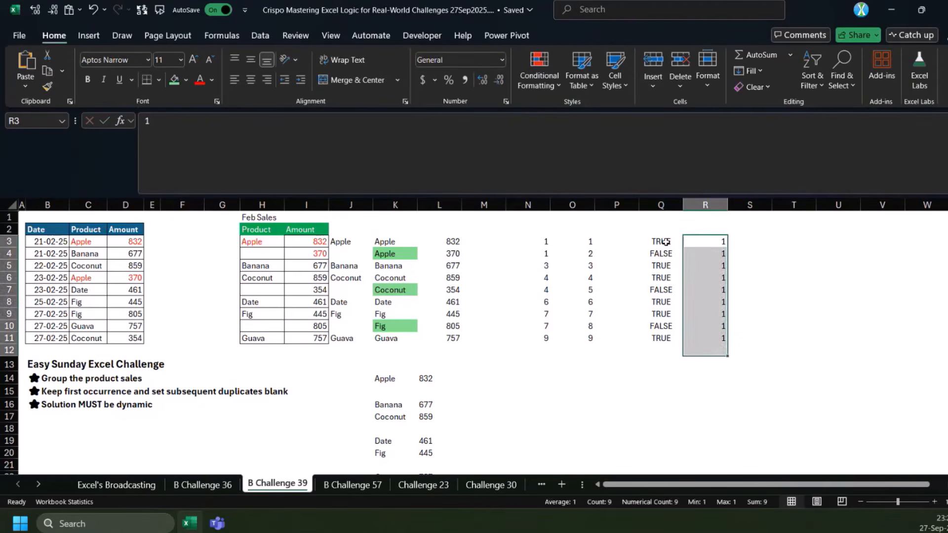
Enter =IF(Q3:R11,K3#,"") in T3, using both helper columns as the logical test
{"action": "left_click", "coordinate": [665, 242]}
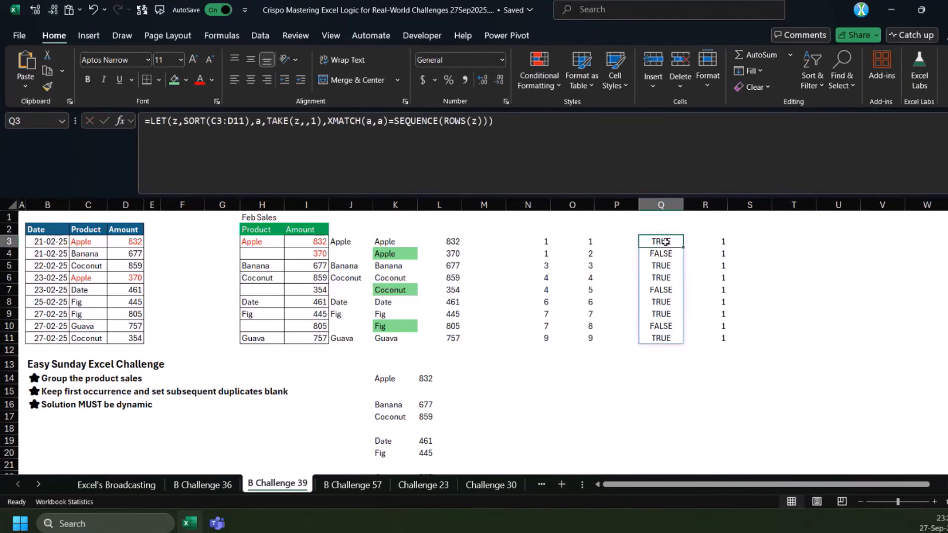
{"action": "left_click_drag", "start_coordinate": [256, 242], "coordinate": [316, 338]}
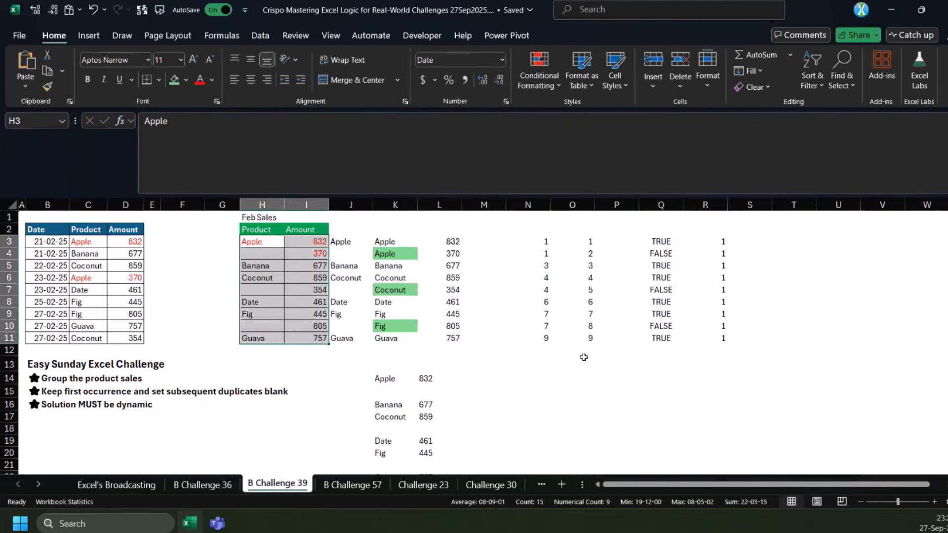
{"action": "left_click", "coordinate": [773, 246]}
{"action": "type", "text": "=IF("}
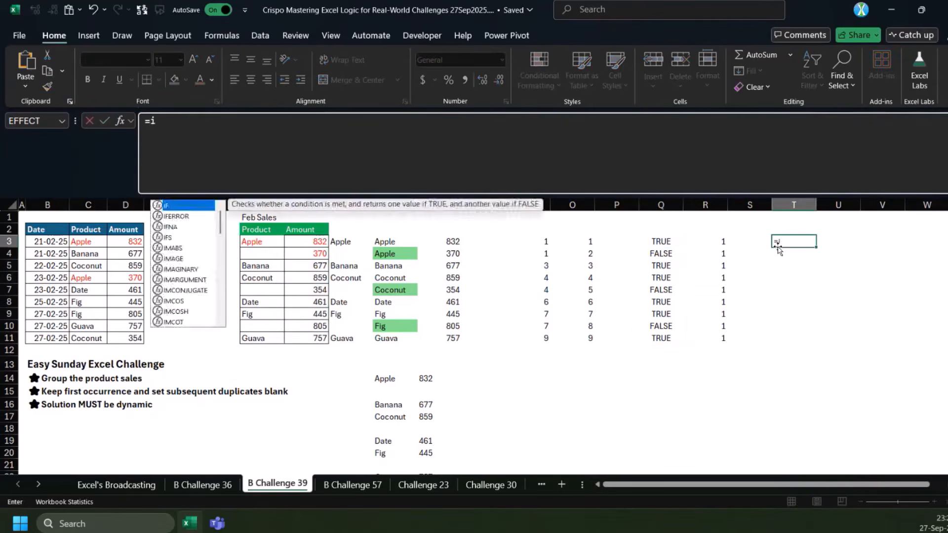
{"action": "left_click_drag", "start_coordinate": [635, 244], "coordinate": [721, 341]}
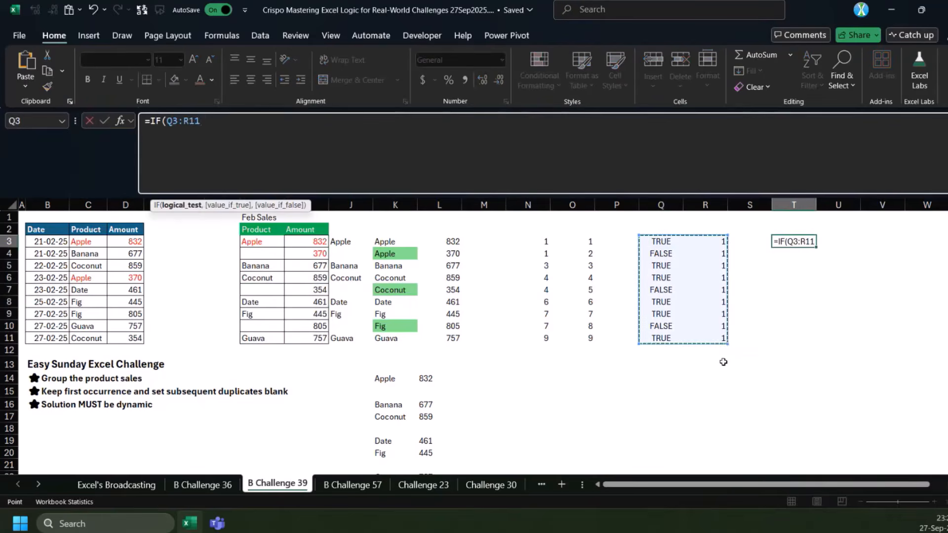
{"action": "type", "text": ","}
{"action": "left_click_drag", "start_coordinate": [382, 241], "coordinate": [449, 339]}
{"action": "type", "text": ",\"\")"}
{"action": "key", "text": "ctrl+Return"}
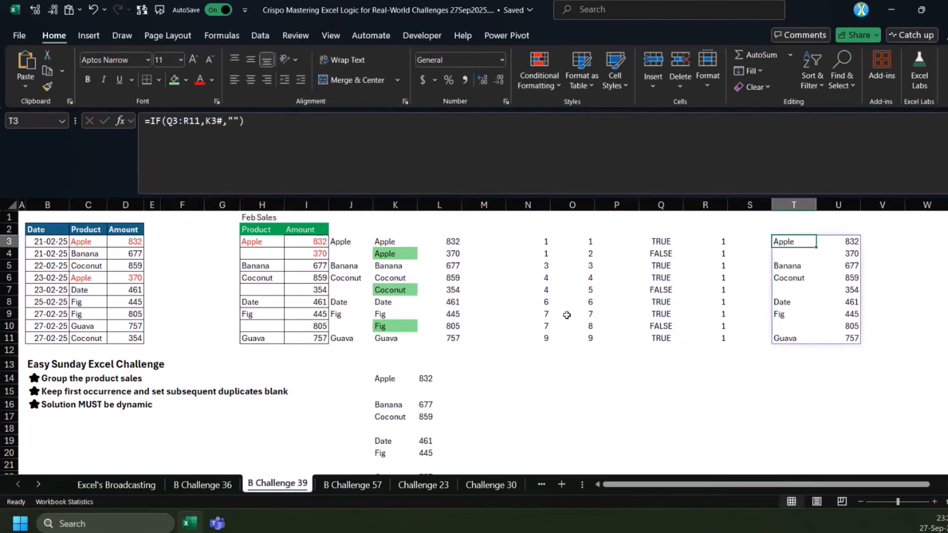
Remove the REPT wrapper and its extra closing parenthesis from the K14 formula, leaving XMATCH(a,a)=SEQUENCE(ROWS(z))
{"action": "left_click", "coordinate": [391, 377]}
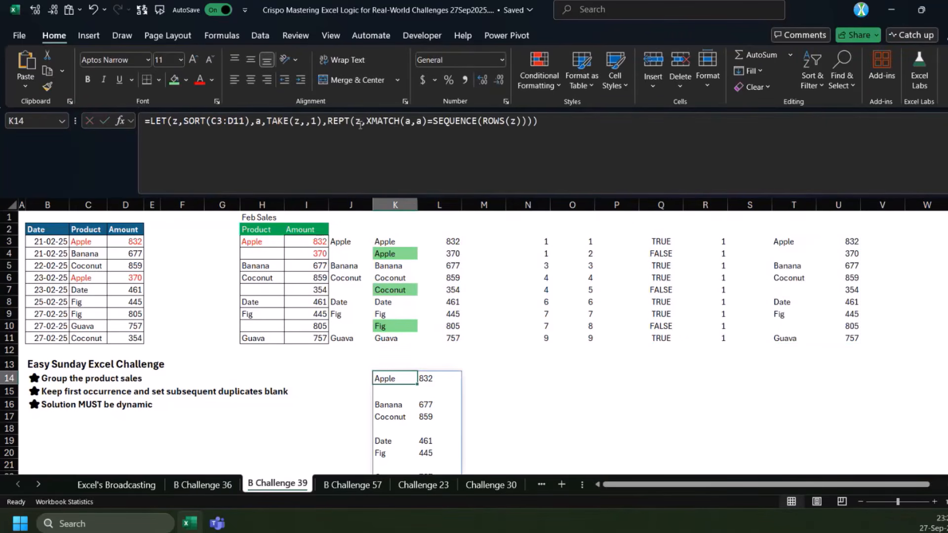
{"action": "left_click_drag", "start_coordinate": [367, 120], "coordinate": [328, 120]}
{"action": "key", "text": "BackSpace"}
{"action": "key", "text": "Return"}
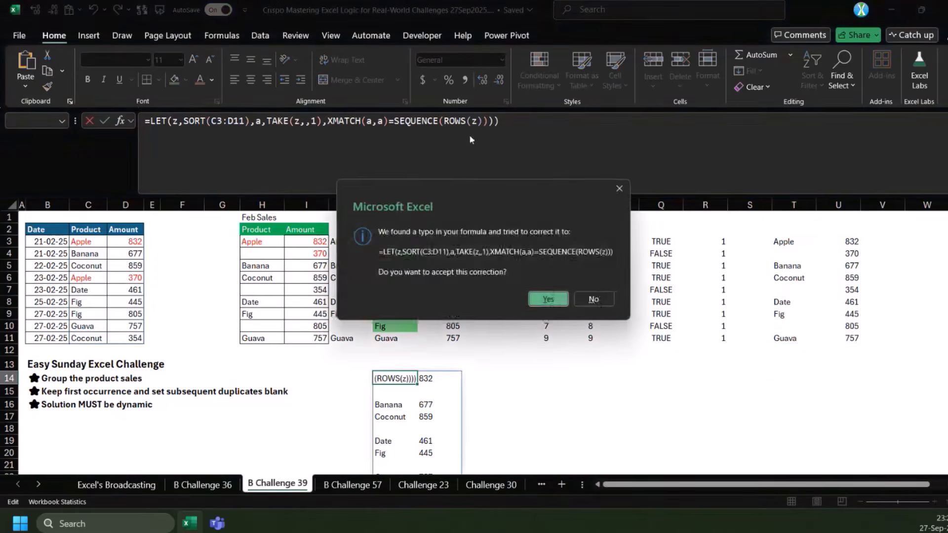
{"action": "key", "text": "Escape"}
{"action": "key", "text": "Return"}
{"action": "key", "text": "Delete"}
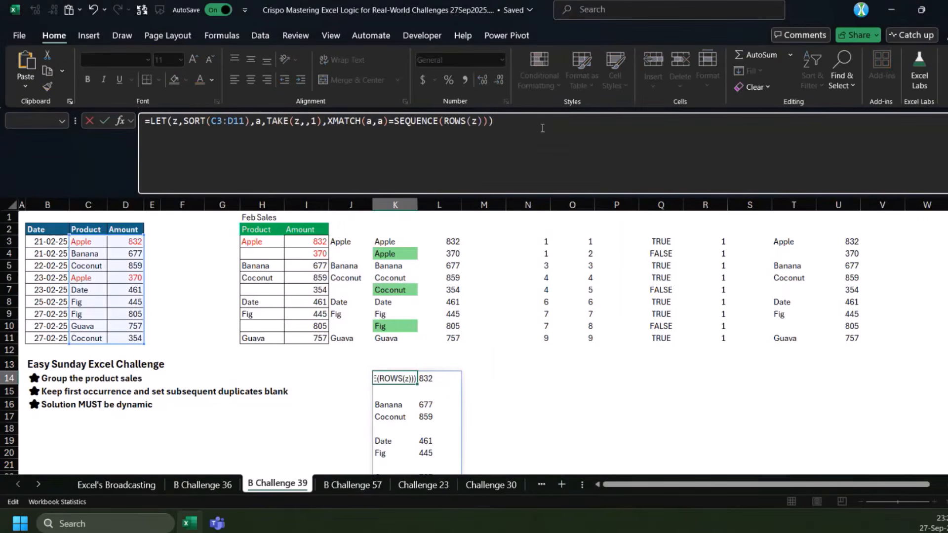
{"action": "key", "text": "Return"}
Wrap the K14 comparison as IF({1,0},XMATCH(a,a)=SEQUENCE(ROWS(z)),1) and review the second spilled column
{"action": "left_click", "coordinate": [328, 121]}
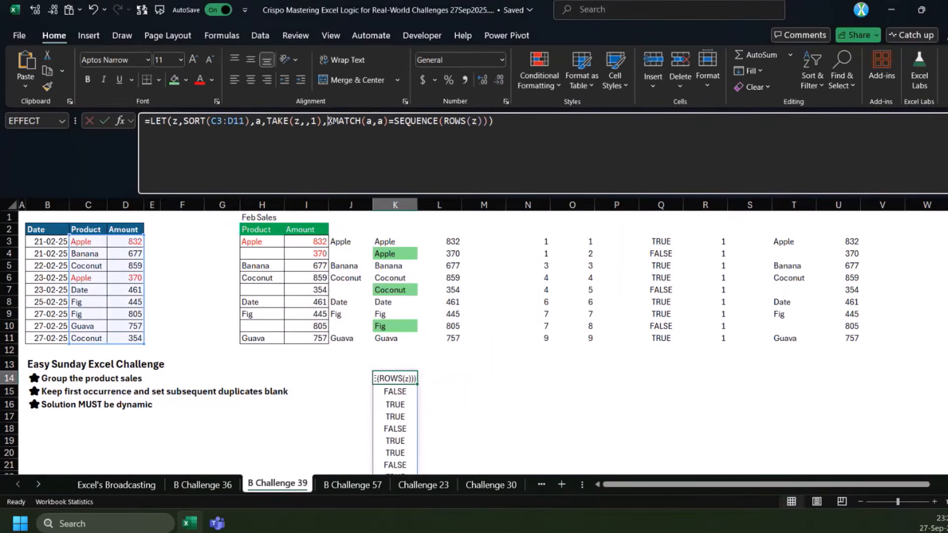
{"action": "type", "text": "IF(P"}
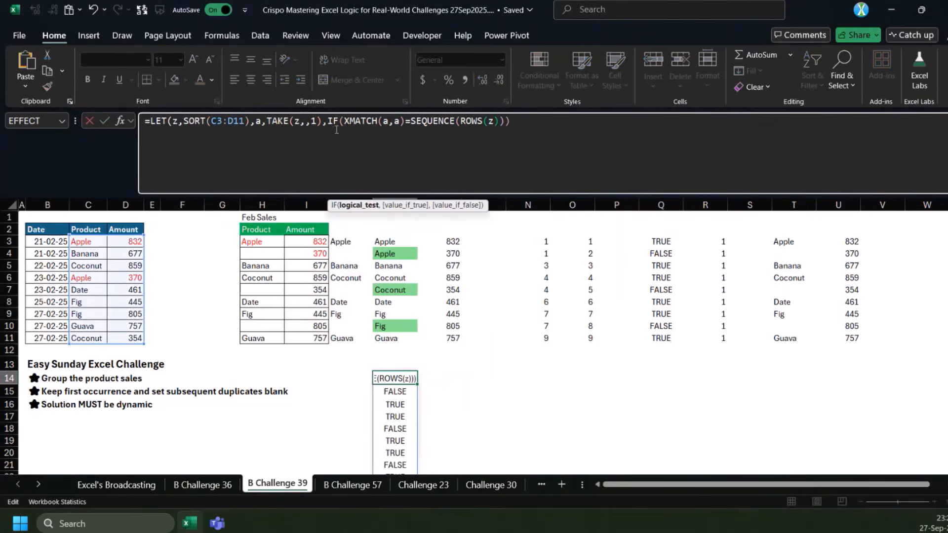
{"action": "key", "text": "BackSpace"}
{"action": "key", "text": "Delete"}
{"action": "type", "text": "{1,0}"}
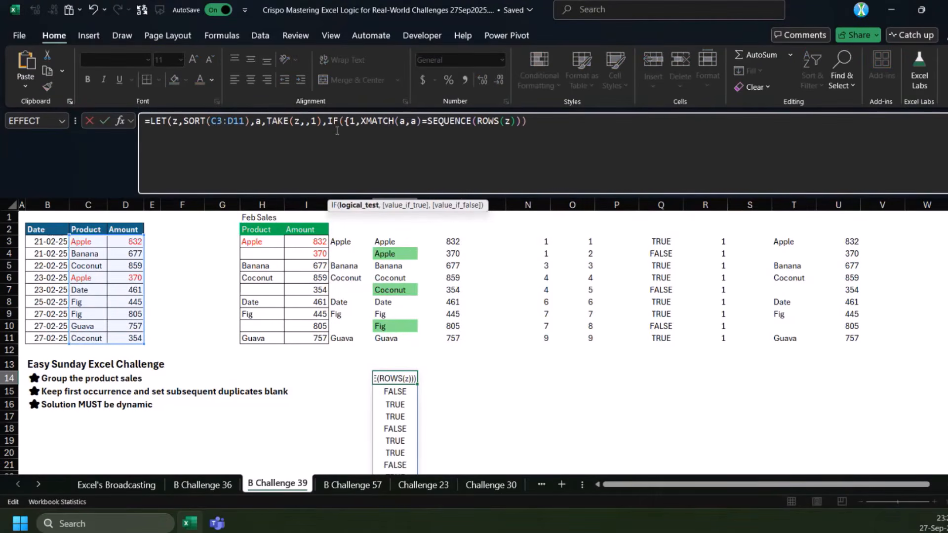
{"action": "type", "text": "X"}
{"action": "left_click_drag", "start_coordinate": [345, 121], "coordinate": [371, 121]}
{"action": "left_click", "coordinate": [371, 121]}
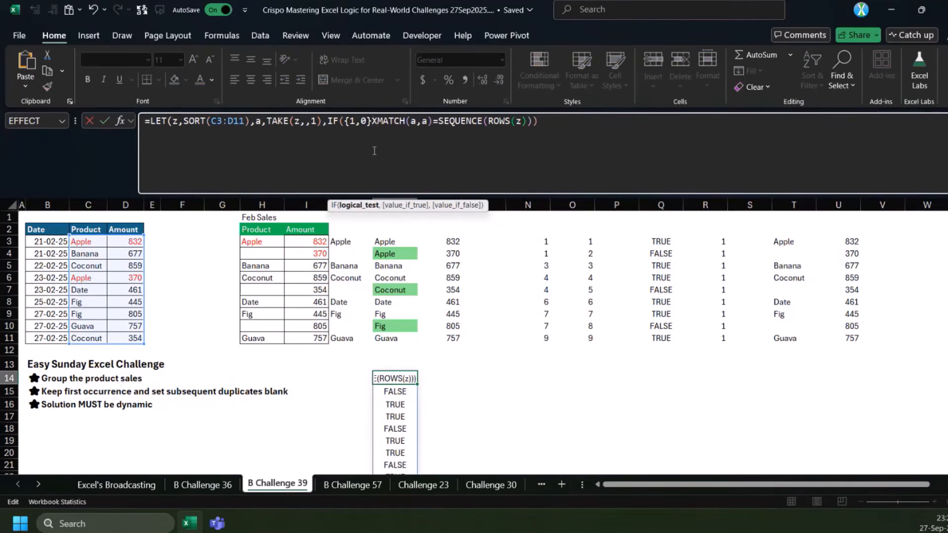
{"action": "type", "text": ","}
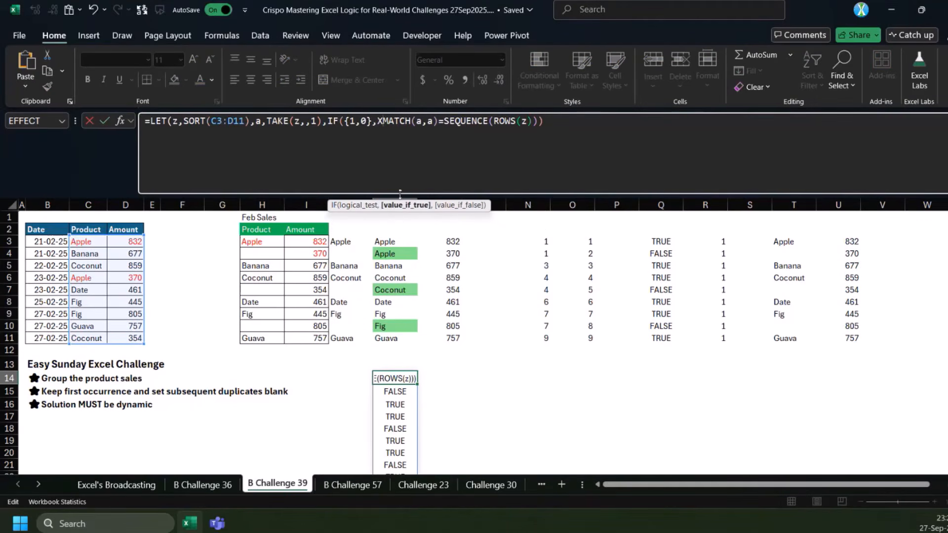
{"action": "left_click", "coordinate": [410, 206]}
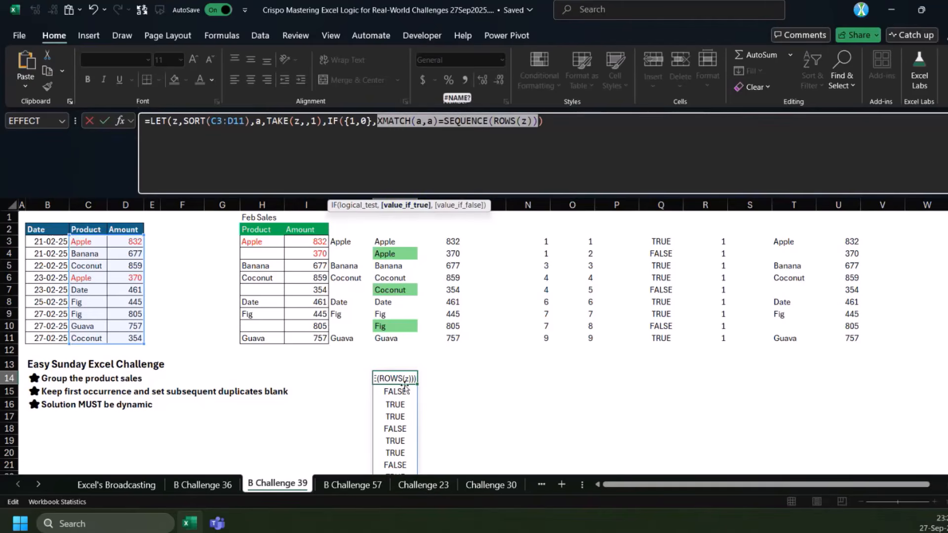
{"action": "left_click", "coordinate": [540, 126]}
{"action": "type", "text": ",1)"}
{"action": "key", "text": "ctrl+Return"}
{"action": "scroll", "coordinate": [419, 334], "scroll_direction": "down", "scroll_amount": 3}
{"action": "left_click_drag", "start_coordinate": [443, 270], "coordinate": [446, 368]}
Nest the K14 test inside another IF that returns z when true and "" when false
{"action": "left_click", "coordinate": [404, 270]}
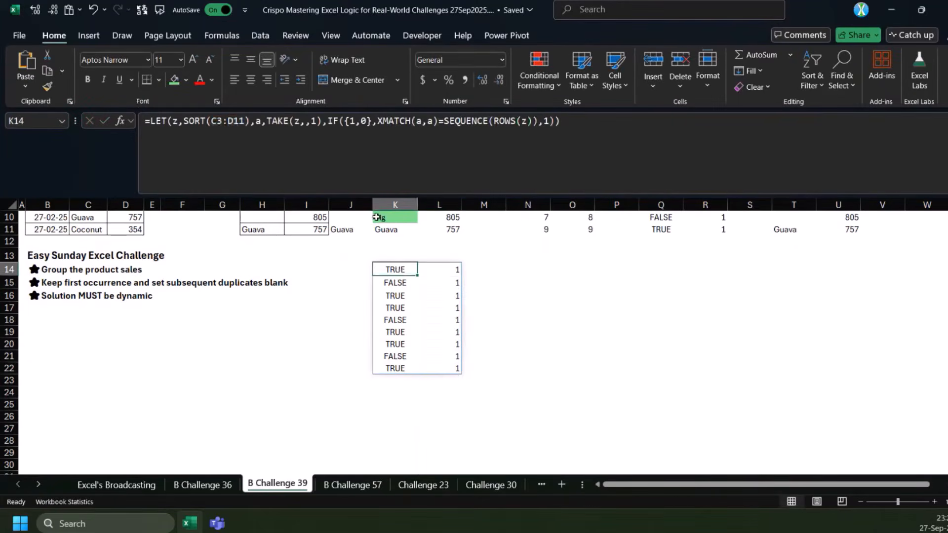
{"action": "left_click", "coordinate": [329, 121]}
{"action": "type", "text": "I"}
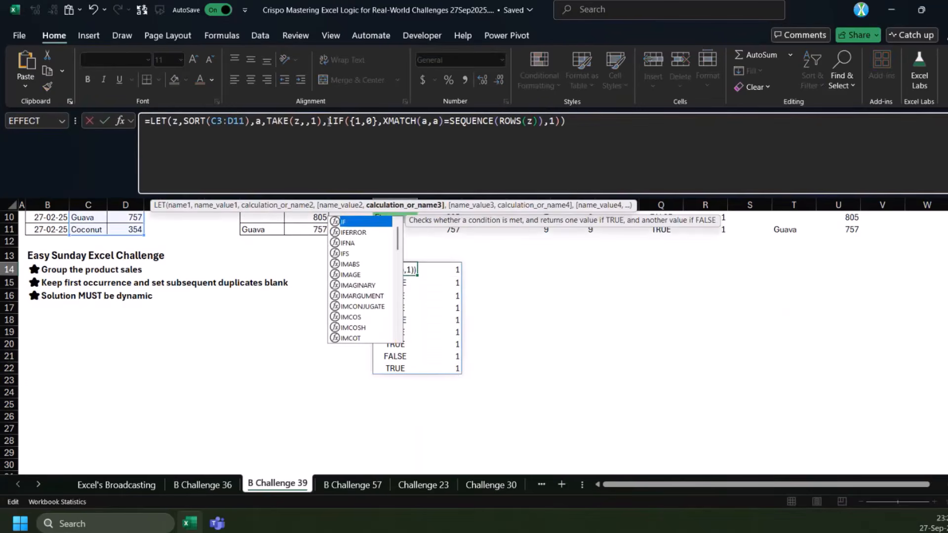
{"action": "key", "text": "Tab"}
{"action": "left_click_drag", "start_coordinate": [344, 120], "coordinate": [572, 123]}
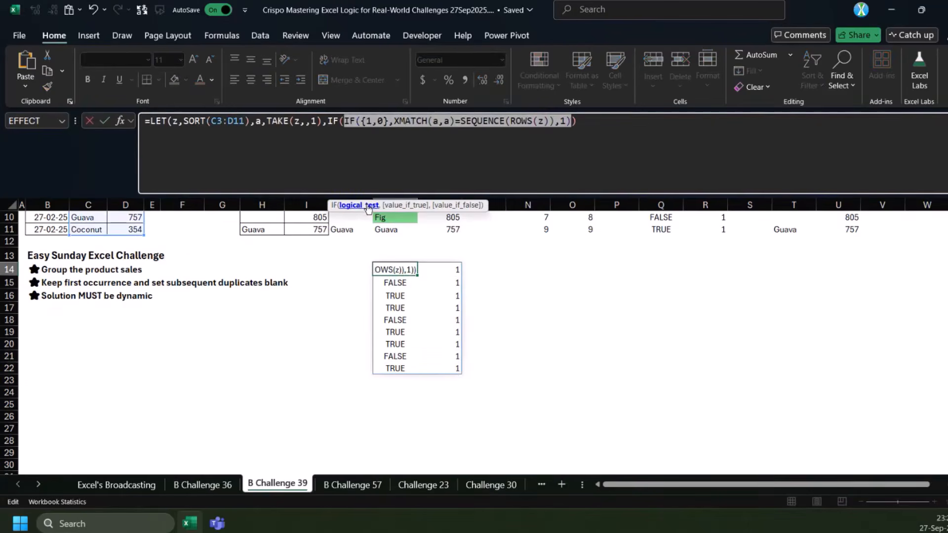
{"action": "left_click", "coordinate": [573, 123]}
{"action": "type", "text": ",z,"}
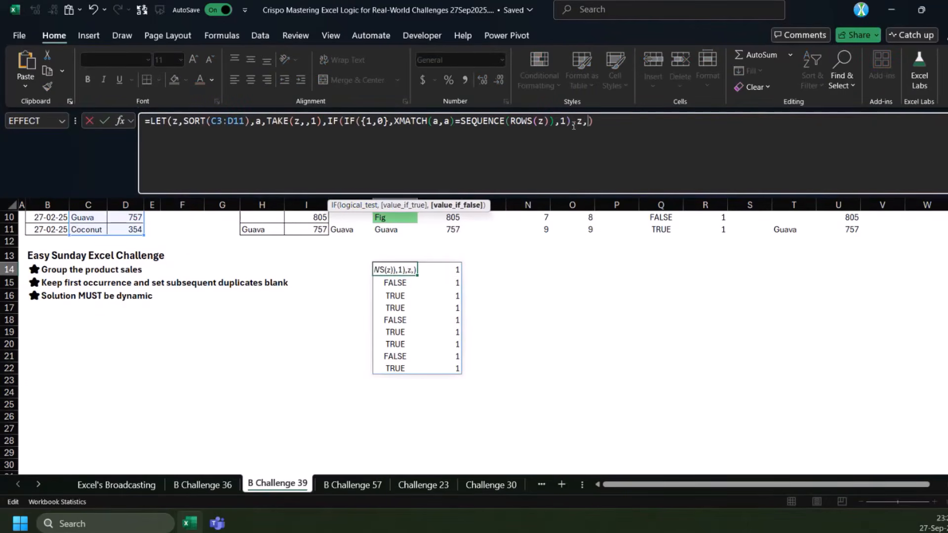
{"action": "type", "text": "\"\""}
{"action": "key", "text": "ctrl+Return"}
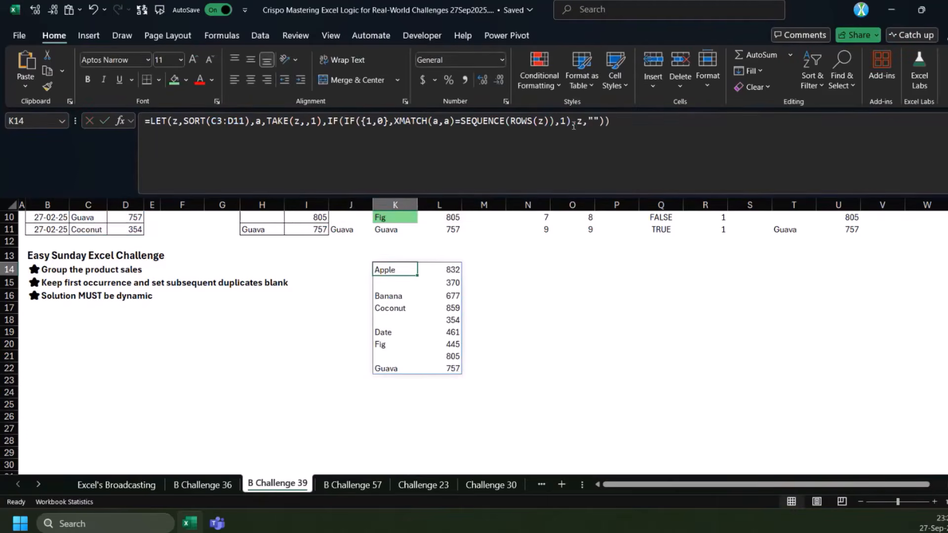
Delete the SORT formula spilling from K3 and move the K14 LET formula into its place
{"action": "scroll", "coordinate": [512, 277], "scroll_direction": "up", "scroll_amount": 3}
{"action": "left_click_drag", "start_coordinate": [385, 240], "coordinate": [441, 339]}
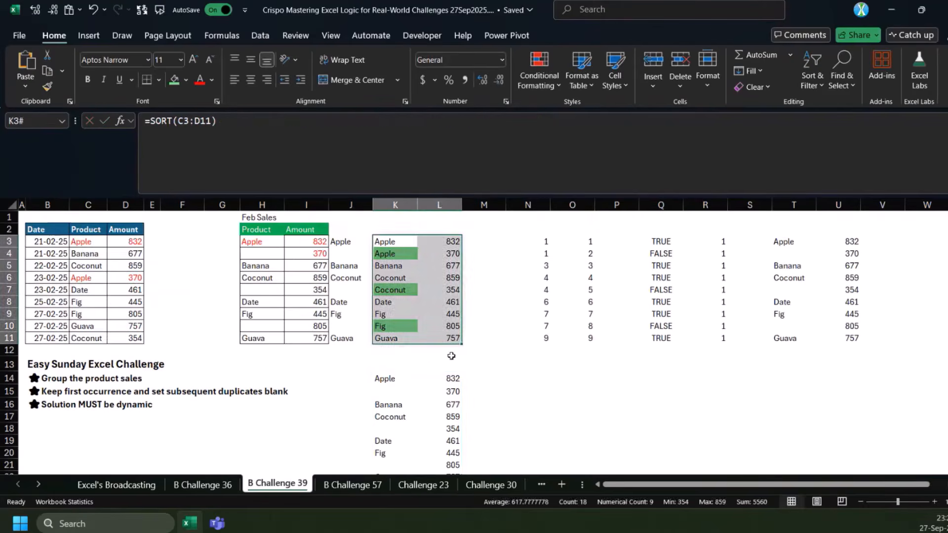
{"action": "key", "text": "Delete"}
{"action": "left_click", "coordinate": [390, 378]}
{"action": "key", "text": "ctrl+c"}
{"action": "left_click", "coordinate": [389, 240]}
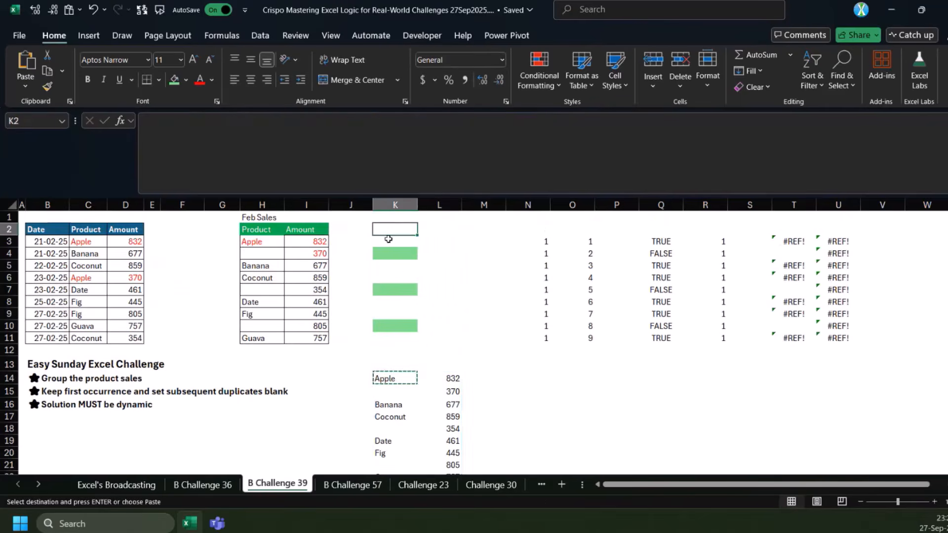
{"action": "key", "text": "ctrl+v"}
Clear the helper entries in column J from J3 downward
{"action": "left_click", "coordinate": [352, 243]}
{"action": "key", "text": "ctrl+shift+Down"}
{"action": "key", "text": "Delete"}
Copy the full formula text from K3 into K15
{"action": "left_click", "coordinate": [390, 241]}
{"action": "key", "text": "F2"}
{"action": "key", "text": "ctrl+a"}
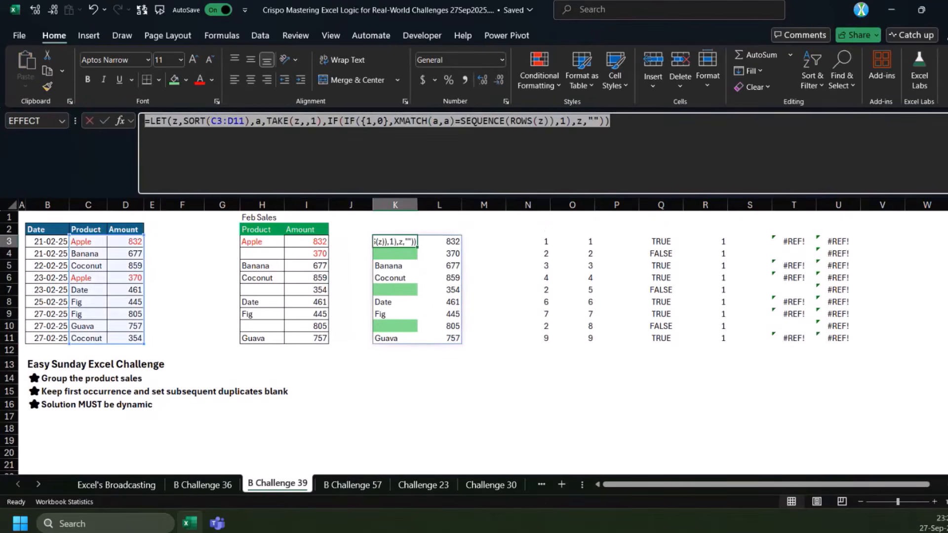
{"action": "left_click", "coordinate": [452, 141]}
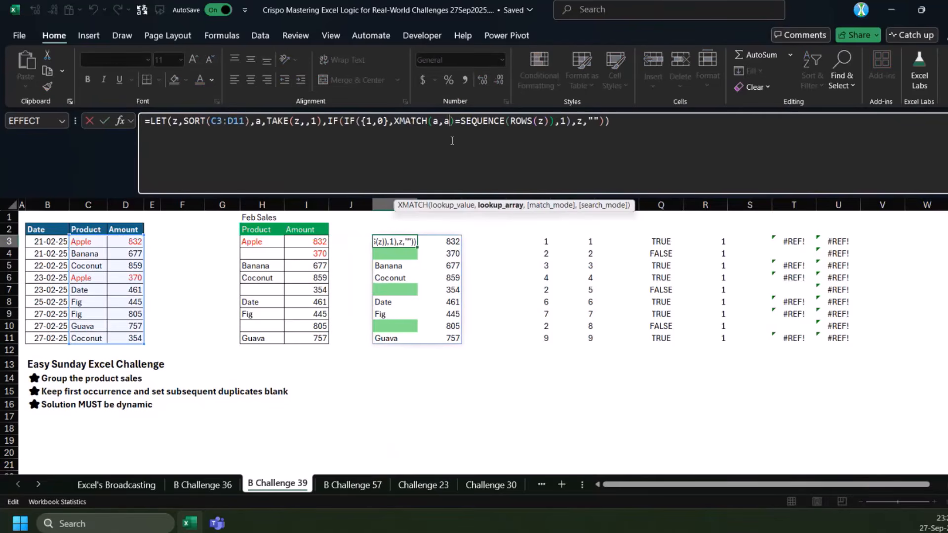
{"action": "key", "text": "ctrl+c"}
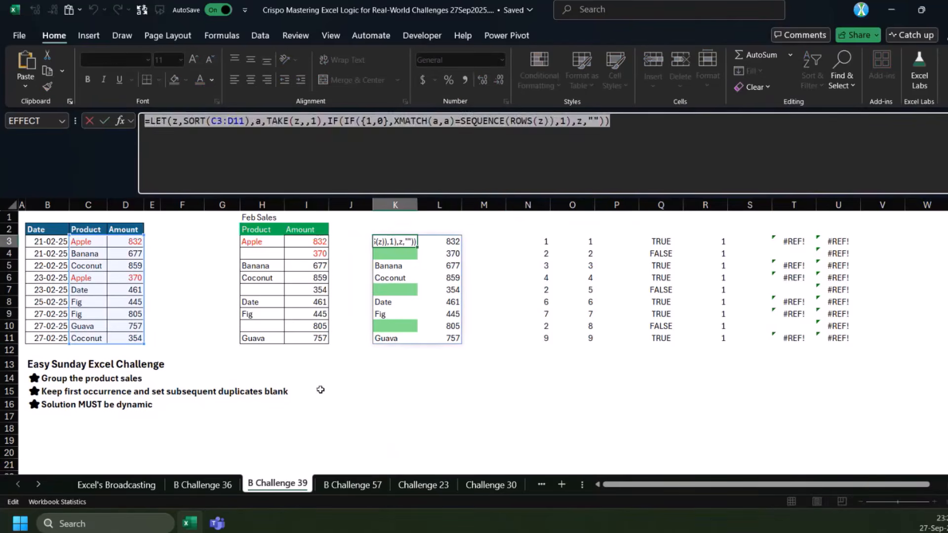
{"action": "key", "text": "Escape"}
{"action": "left_click", "coordinate": [395, 391]}
{"action": "left_click", "coordinate": [339, 150]}
{"action": "key", "text": "ctrl+v"}
Strip both IF wrappers from the K15 formula so it returns only XMATCH(a,a)=SEQUENCE(ROWS(z))
{"action": "left_click_drag", "start_coordinate": [328, 121], "coordinate": [393, 121]}
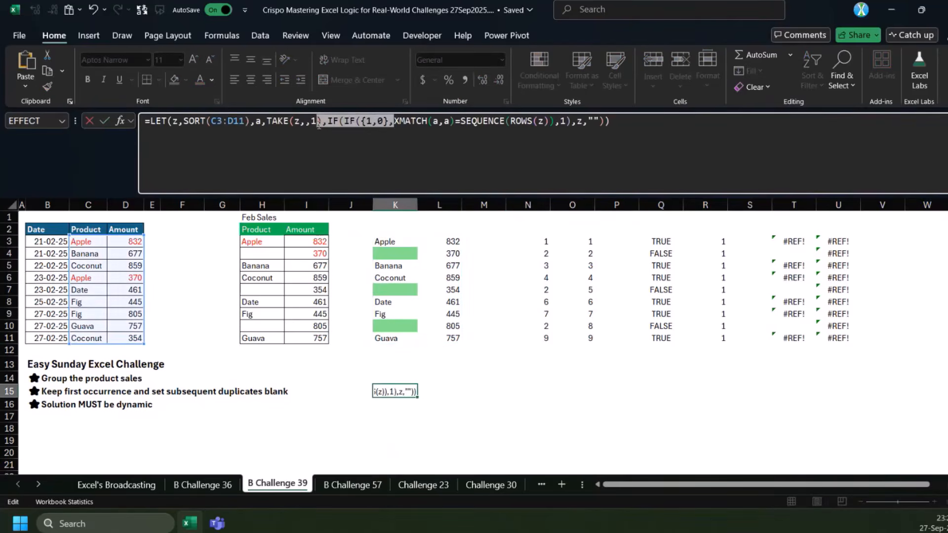
{"action": "key", "text": "BackSpace"}
{"action": "left_click_drag", "start_coordinate": [505, 121], "coordinate": [565, 120]}
{"action": "key", "text": "BackSpace"}
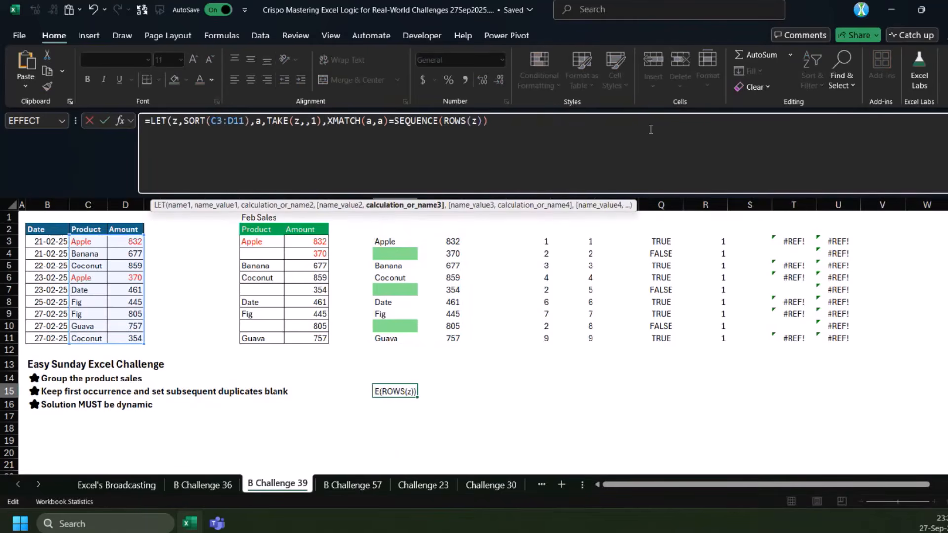
{"action": "type", "text": ")"}
{"action": "key", "text": "ctrl+Return"}
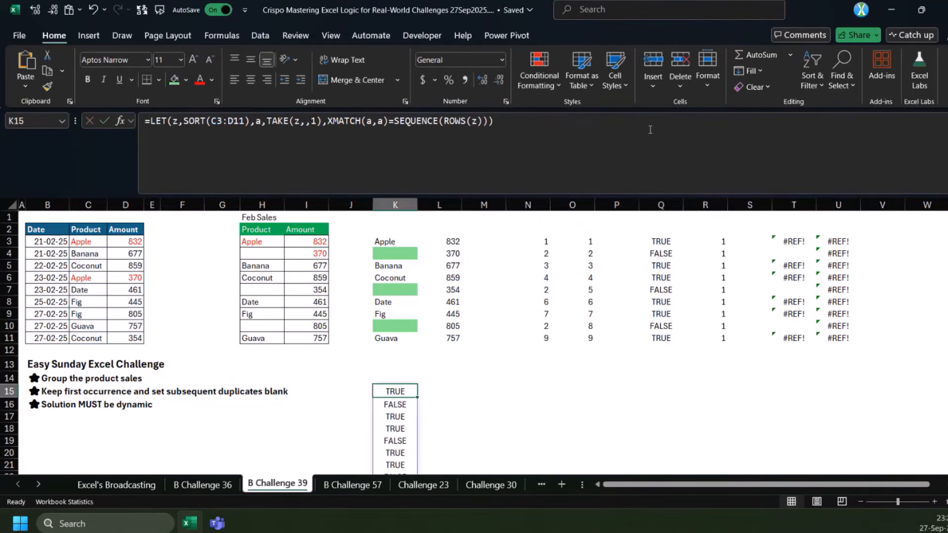
Multiply the XMATCH(a,a)=SEQUENCE(ROWS(z)) expression in K15 by the two-column array {1,1}
{"action": "scroll", "coordinate": [487, 275], "scroll_direction": "down", "scroll_amount": 1}
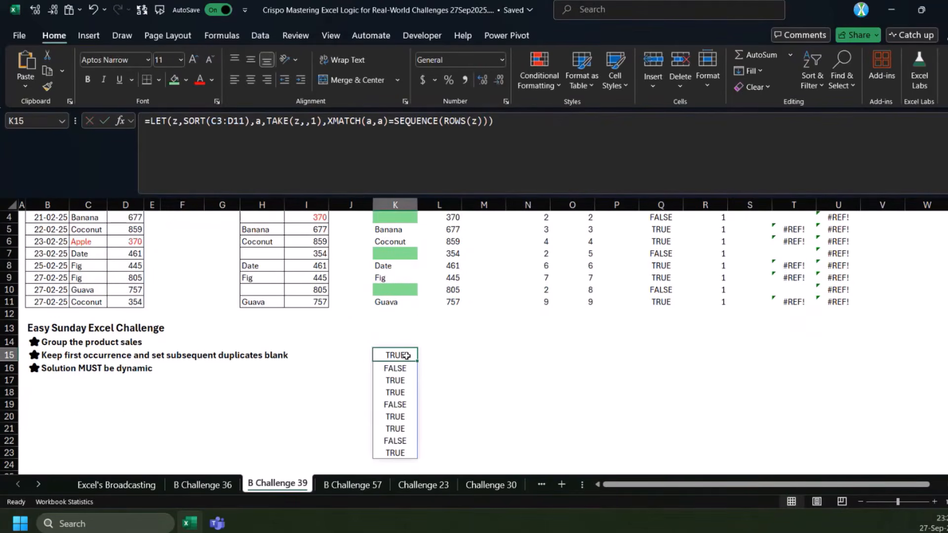
{"action": "left_click", "coordinate": [497, 130]}
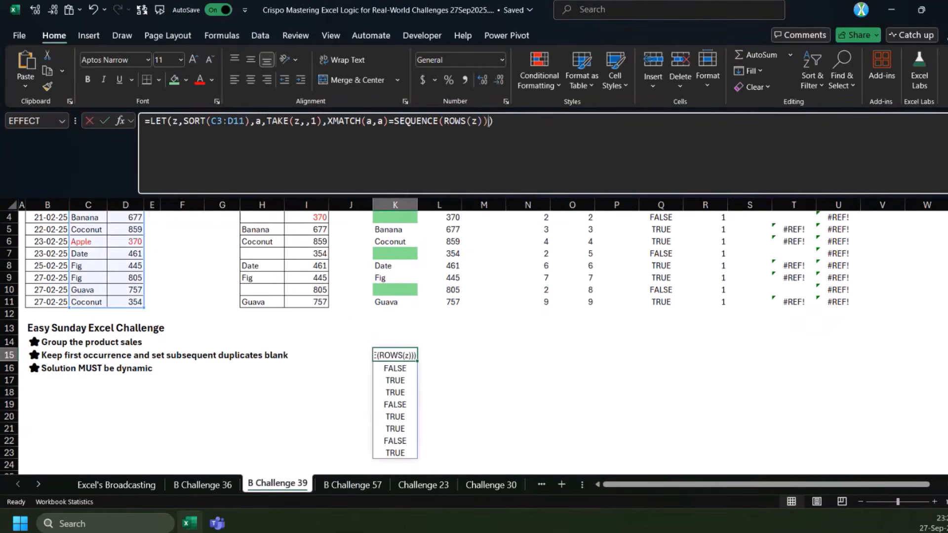
{"action": "key", "text": "Left"}
{"action": "type", "text": "*{"}
{"action": "type", "text": "1,"}
{"action": "type", "text": "1}"}
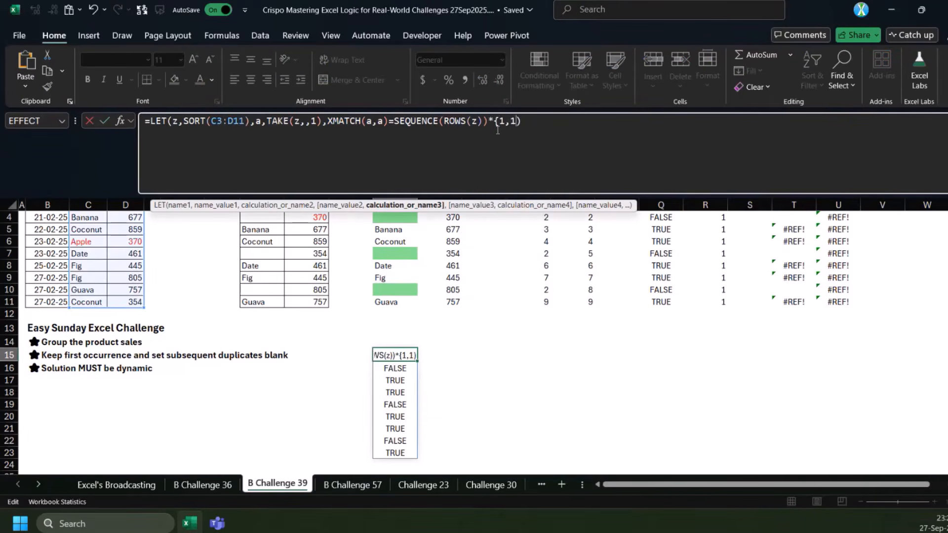
{"action": "key", "text": "ctrl+Return"}
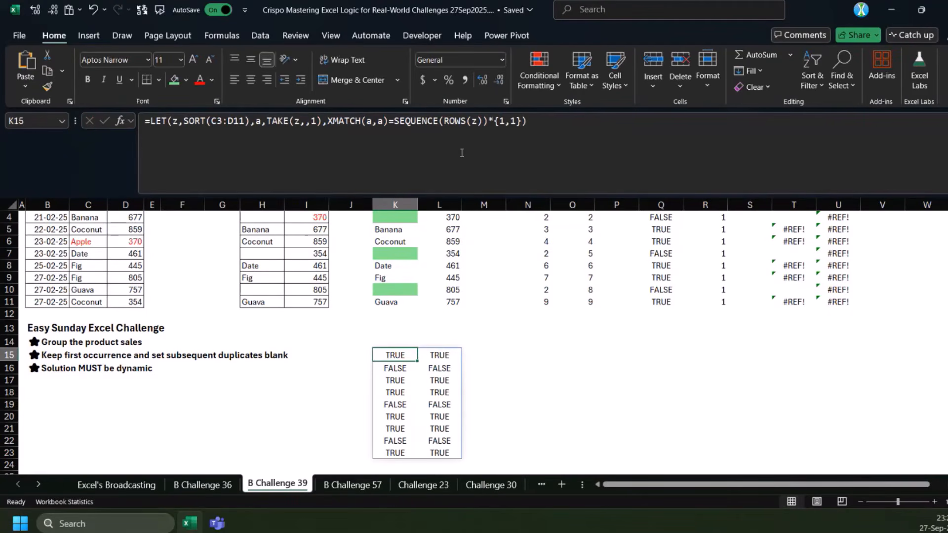
Enclose the XMATCH(a,a)=SEQUENCE(ROWS(z)) comparison in K15 in parentheses so it is evaluated before multiplying by {1,1}
{"action": "left_click", "coordinate": [485, 133]}
{"action": "left_click", "coordinate": [326, 124]}
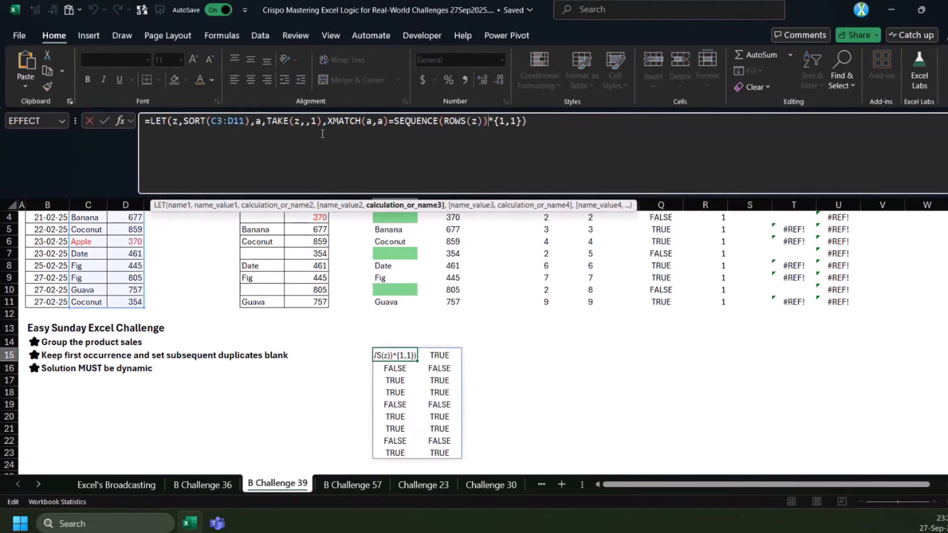
{"action": "type", "text": "("}
{"action": "left_click", "coordinate": [491, 124]}
{"action": "type", "text": ")"}
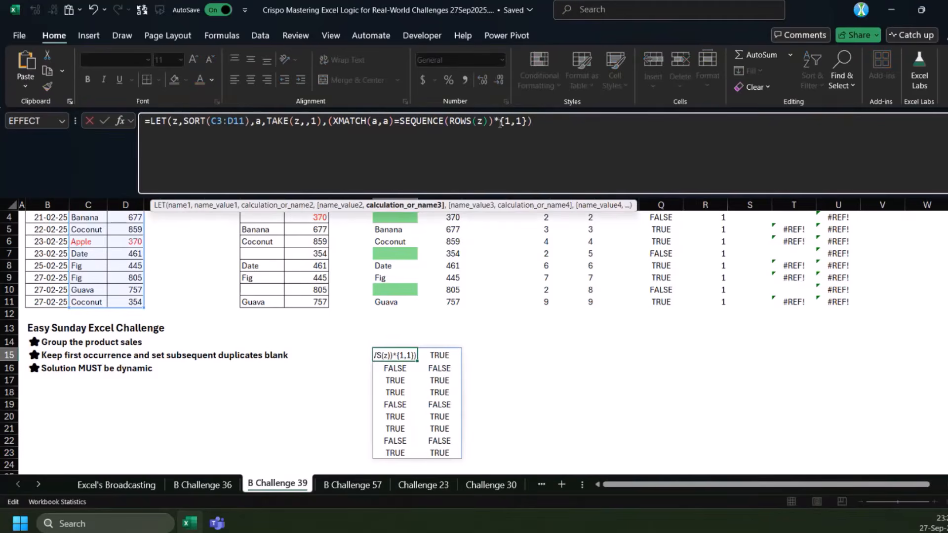
{"action": "key", "text": "Left"}
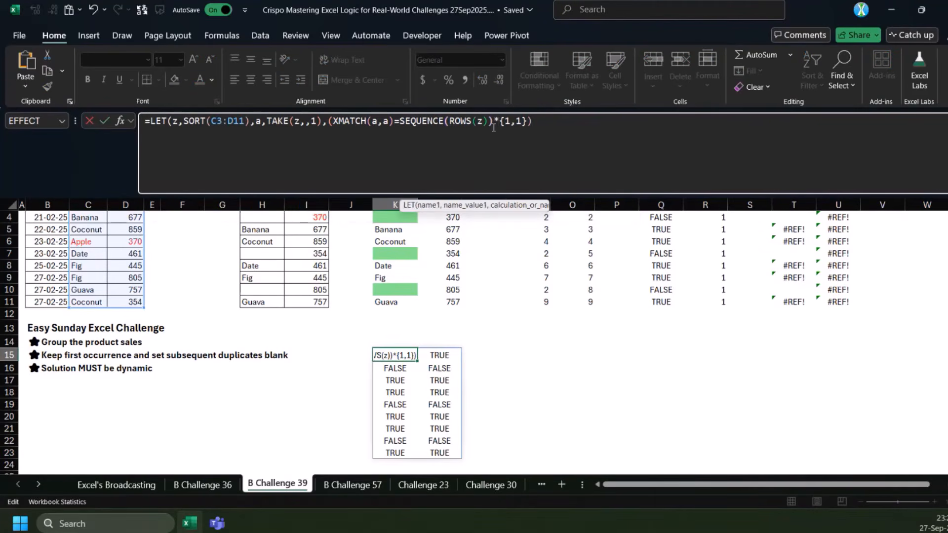
{"action": "type", "text": ")"}
{"action": "key", "text": "ctrl+Return"}
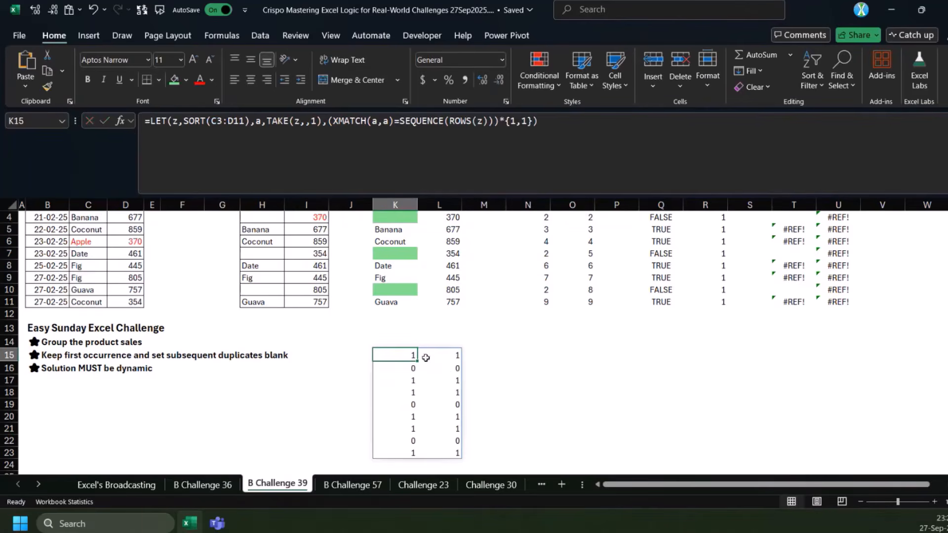
Change the K15 formula to add the array {0,1} to the comparison instead of multiplying it by {1,1}
{"action": "left_click", "coordinate": [409, 370]}
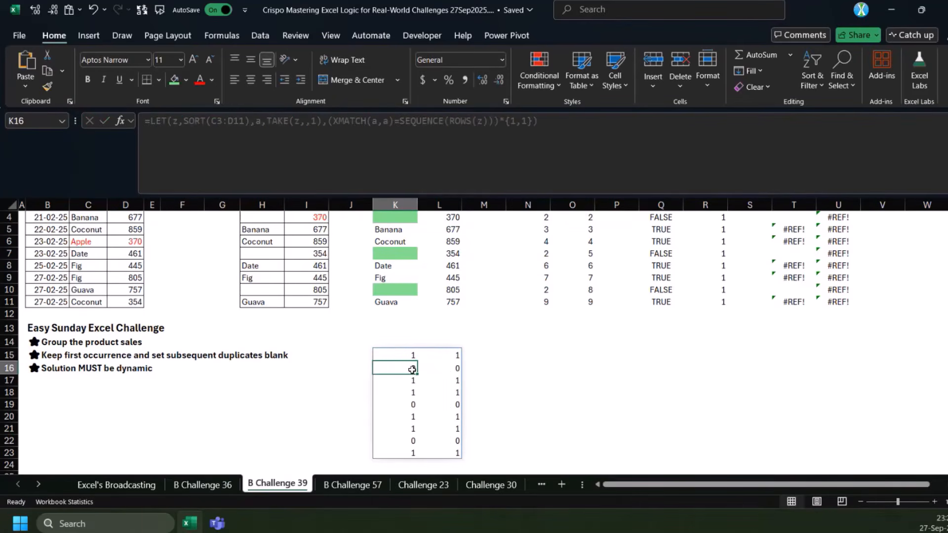
{"action": "left_click", "coordinate": [458, 367]}
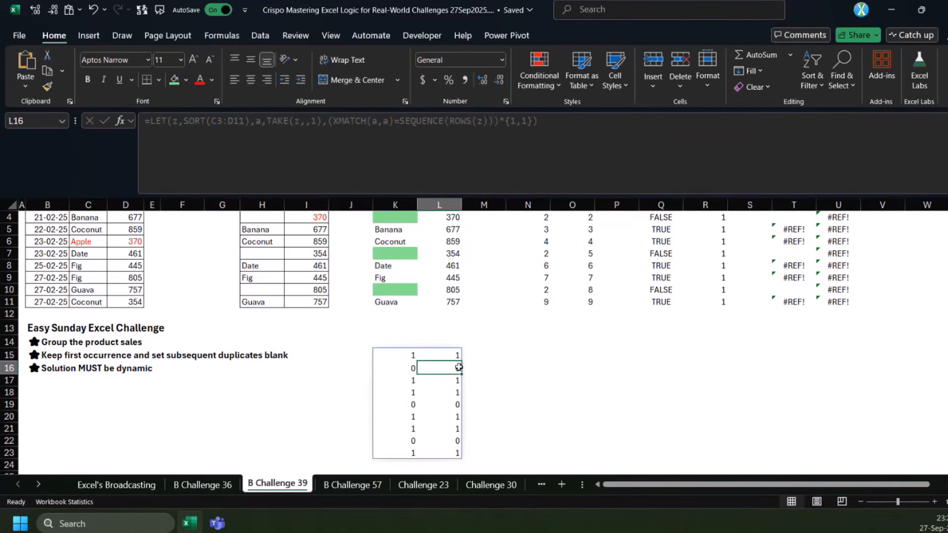
{"action": "left_click", "coordinate": [401, 369]}
{"action": "left_click", "coordinate": [411, 355]}
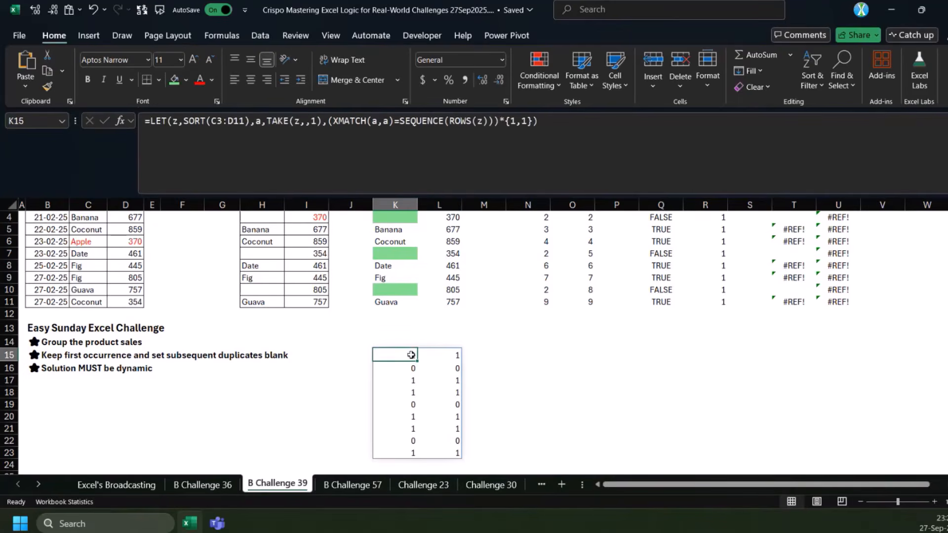
{"action": "left_click", "coordinate": [512, 133]}
{"action": "key", "text": "Delete"}
{"action": "type", "text": "0"}
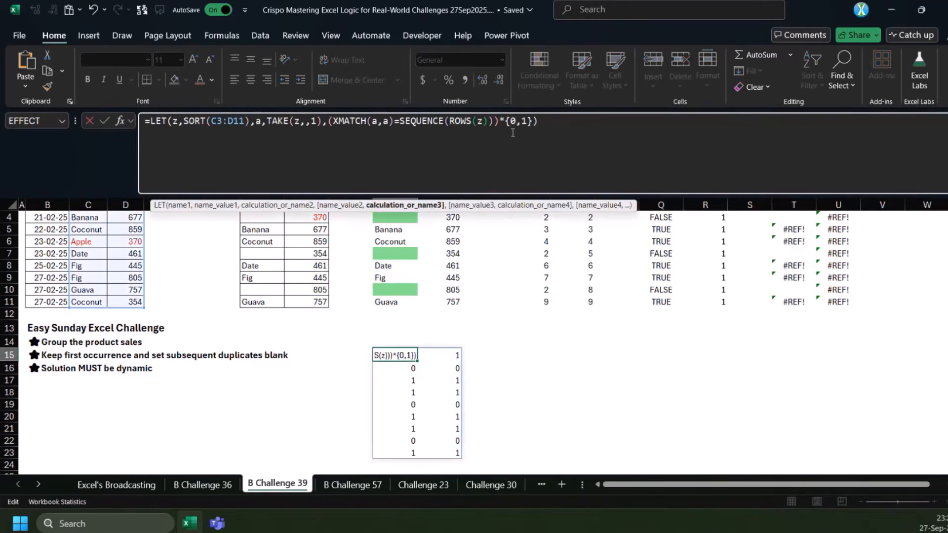
{"action": "key", "text": "Left"}
{"action": "key", "text": "Left"}
{"action": "key", "text": "BackSpace"}
{"action": "type", "text": "+"}
{"action": "key", "text": "ctrl+Return"}
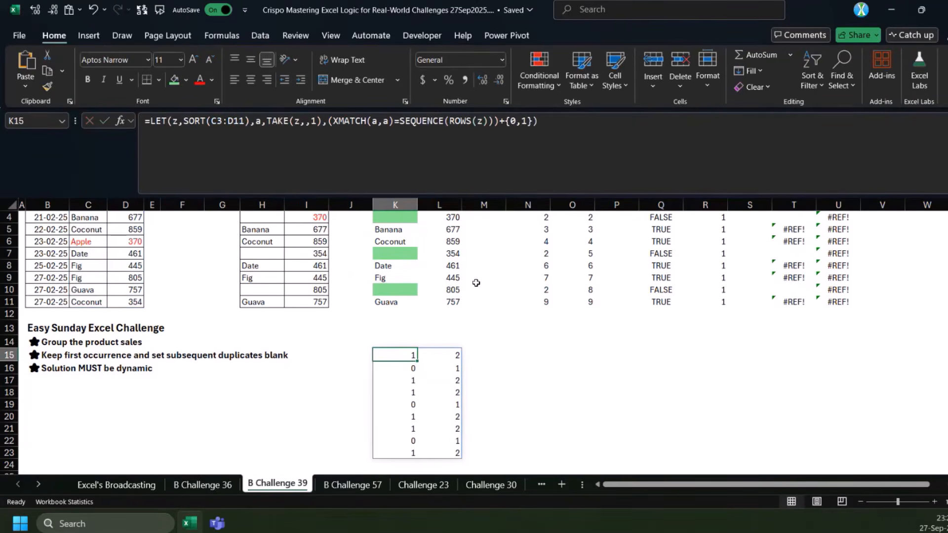
Wrap the K15 comparison plus {0,1} in an IF with z as the true value and "" as the false value
{"action": "left_click", "coordinate": [403, 369]}
{"action": "left_click", "coordinate": [403, 354]}
{"action": "left_click", "coordinate": [404, 368]}
{"action": "left_click", "coordinate": [404, 355]}
{"action": "left_click", "coordinate": [330, 125]}
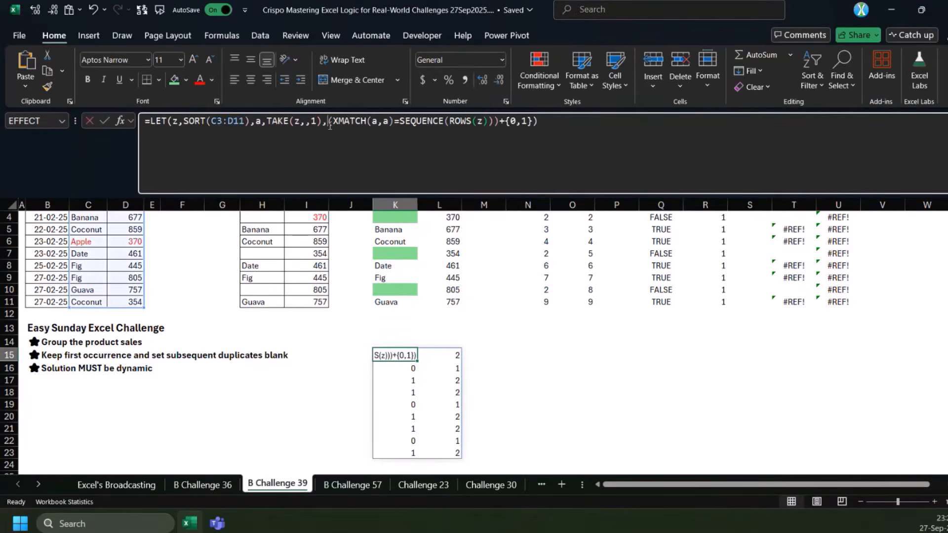
{"action": "type", "text": "if("}
{"action": "key", "text": "End"}
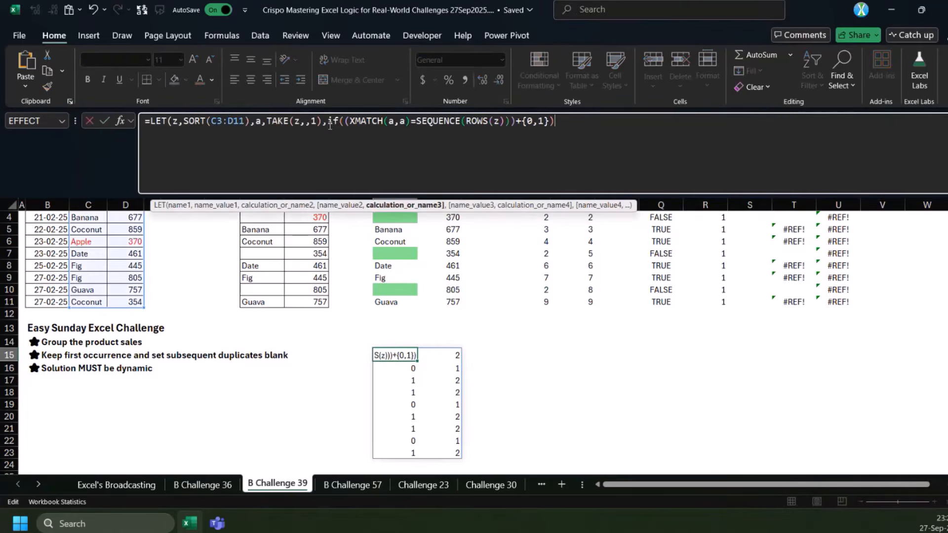
{"action": "type", "text": ",z,\"\")"}
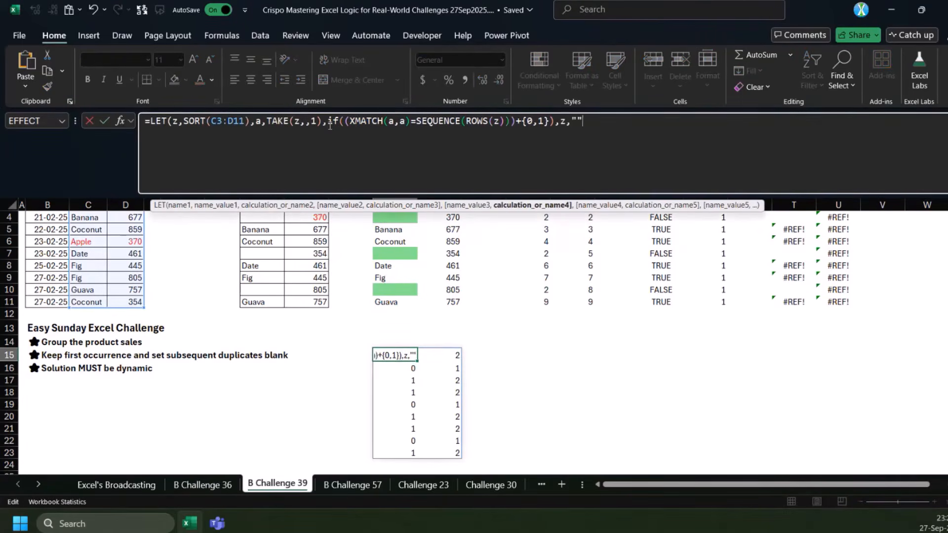
{"action": "key", "text": "Return"}
{"action": "key", "text": "Return"}
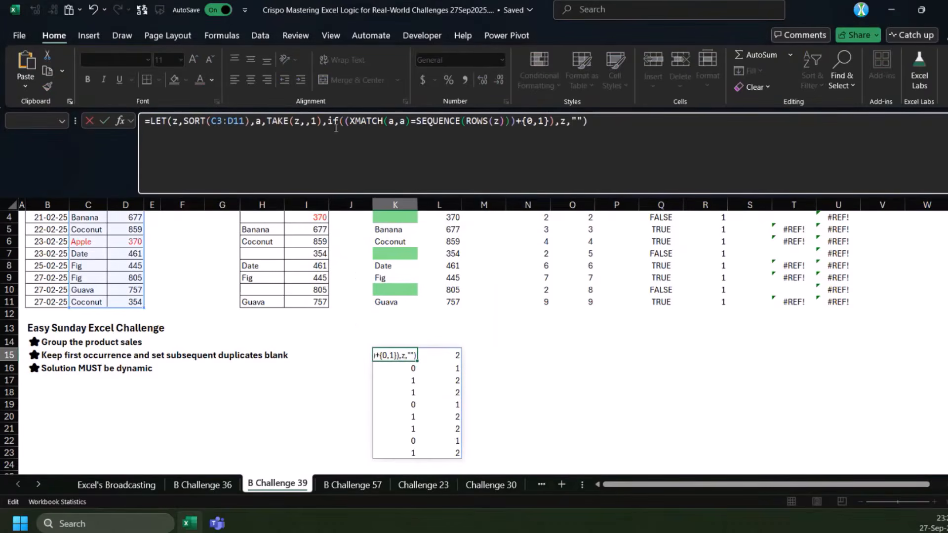
Remove the extra parenthesis after {0,1} in K15 and add the missing closing parenthesis at the formula's end
{"action": "key", "text": "Delete"}
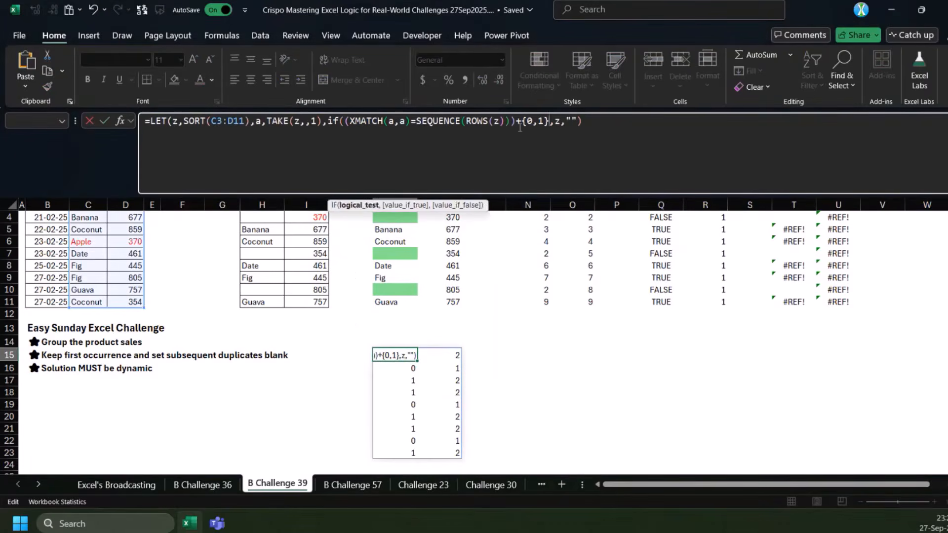
{"action": "left_click", "coordinate": [584, 121]}
{"action": "type", "text": ")"}
{"action": "key", "text": "Return"}
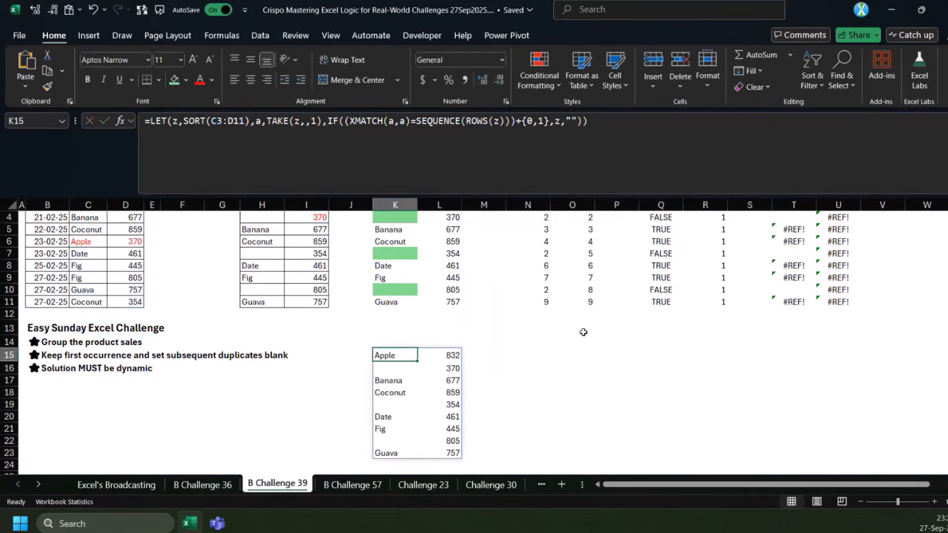
Insert a four-column block of blank cells from N3 across to column Q, shifting the helper values right
{"action": "scroll", "coordinate": [583, 333], "scroll_direction": "up", "scroll_amount": 3}
{"action": "left_click_drag", "start_coordinate": [542, 241], "coordinate": [675, 345]}
{"action": "key", "text": "ctrl+shift+plus"}
{"action": "key", "text": "Return"}
Move the LET formula from K15 to M3, beside the first solution
{"action": "left_click", "coordinate": [395, 391]}
{"action": "key", "text": "ctrl+c"}
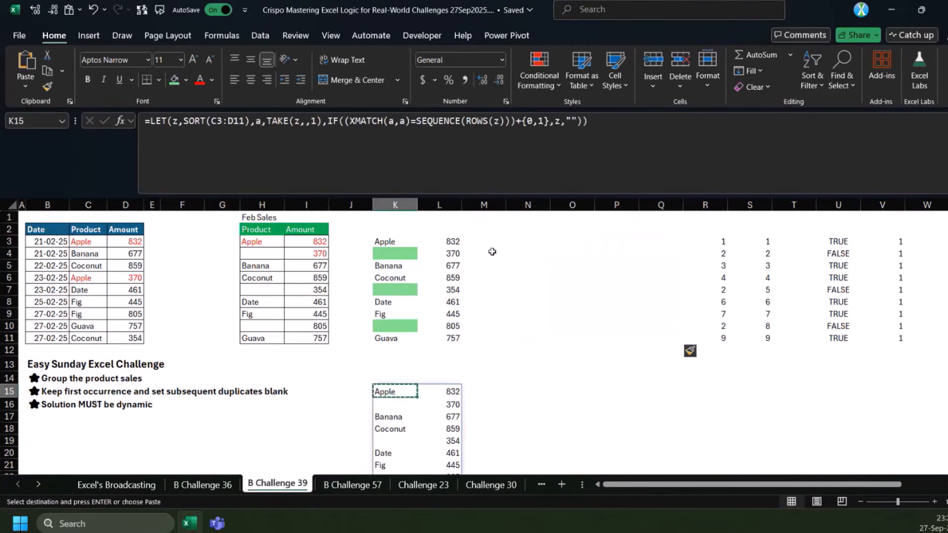
{"action": "left_click", "coordinate": [485, 242]}
{"action": "key", "text": "ctrl+v"}
Copy the full LET formula text from M3 into K15
{"action": "left_click", "coordinate": [609, 128]}
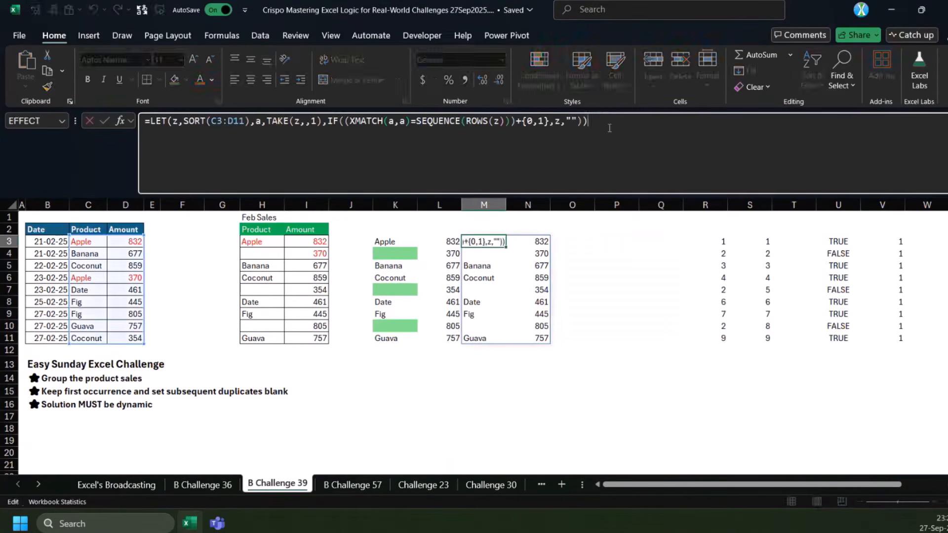
{"action": "key", "text": "Escape"}
{"action": "left_click", "coordinate": [482, 130]}
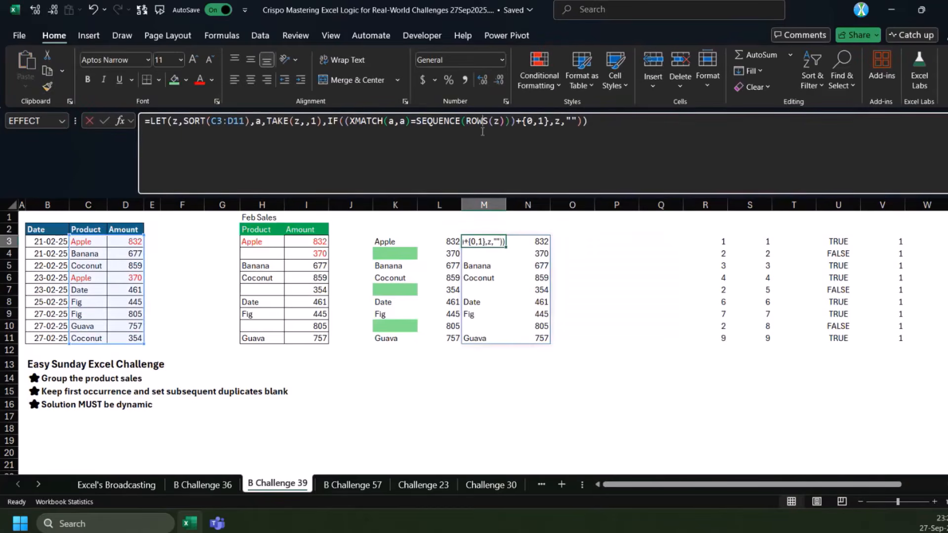
{"action": "left_click", "coordinate": [356, 122]}
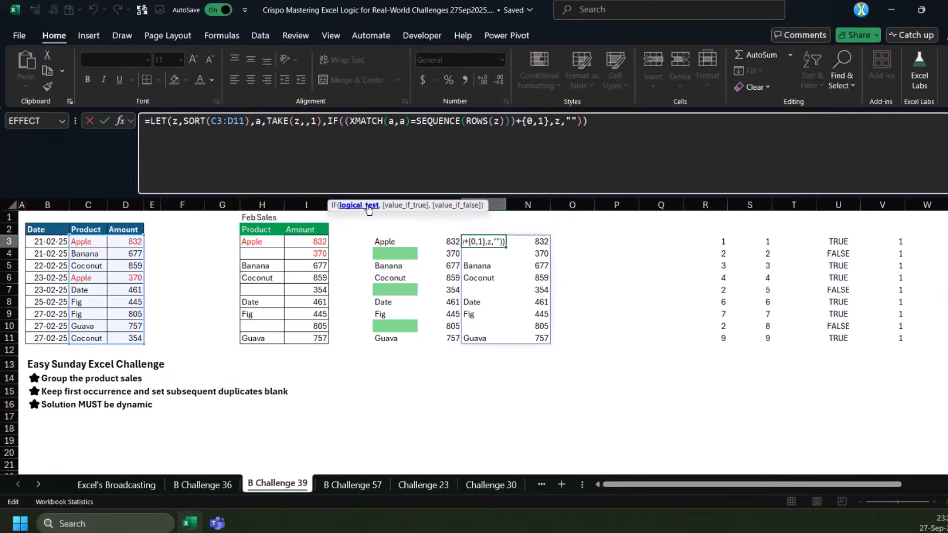
{"action": "left_click", "coordinate": [366, 207]}
{"action": "key", "text": "Escape"}
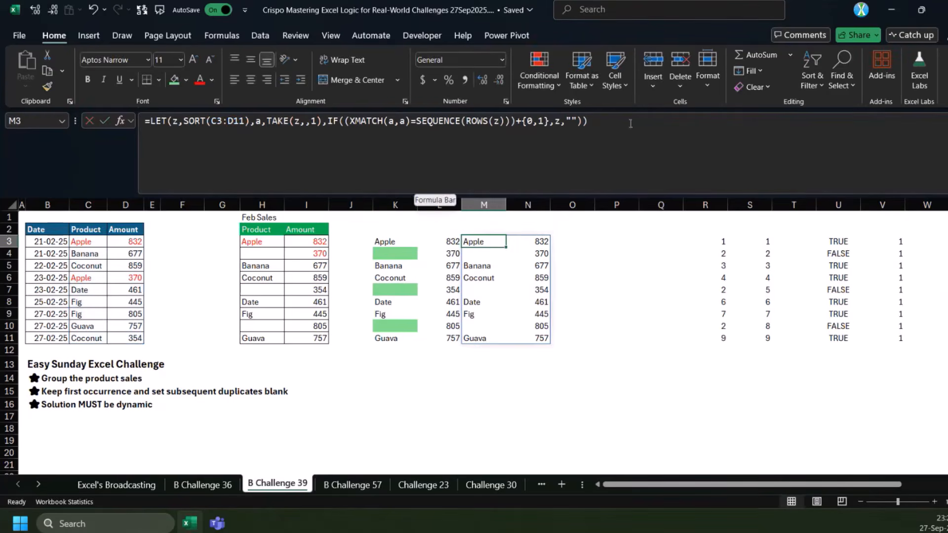
{"action": "left_click", "coordinate": [418, 124]}
{"action": "left_click", "coordinate": [398, 391]}
{"action": "left_click", "coordinate": [357, 150]}
{"action": "key", "text": "ctrl+v"}
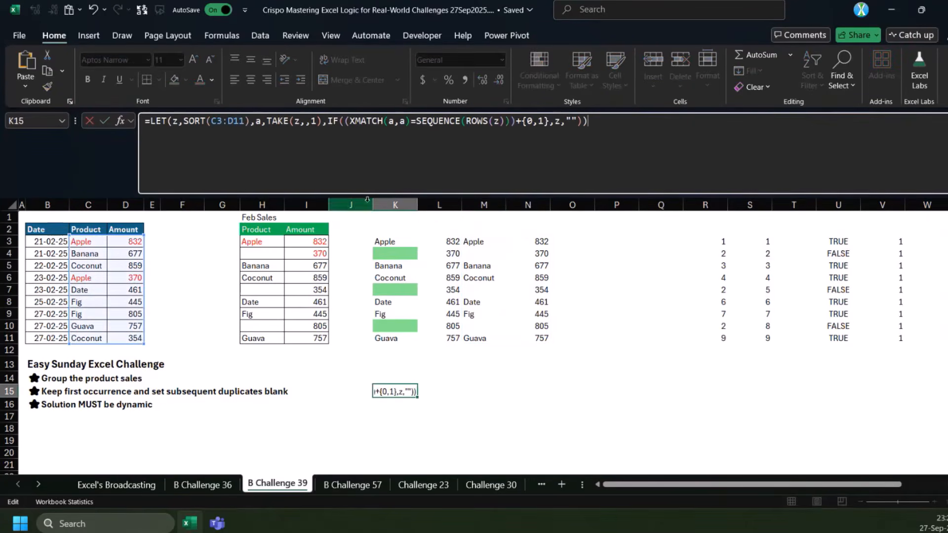
Remove the IF wrapper and the {0,1} addition from K15, leaving XMATCH(a,a)=SEQUENCE(ROWS(z)) as the LET result
{"action": "left_click", "coordinate": [328, 122], "text": "shift"}
{"action": "left_click_drag", "start_coordinate": [351, 121], "coordinate": [327, 121]}
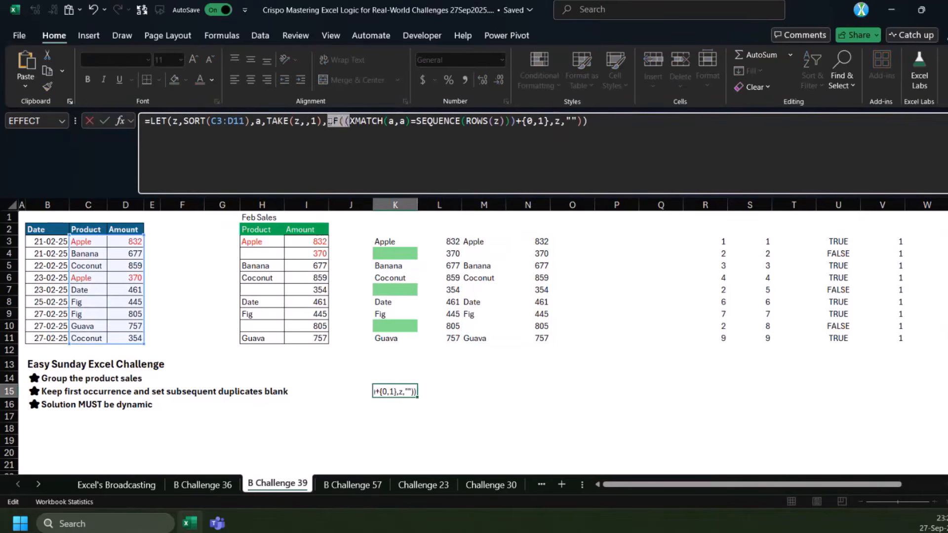
{"action": "key", "text": "BackSpace"}
{"action": "left_click_drag", "start_coordinate": [493, 120], "coordinate": [672, 120]}
{"action": "key", "text": "BackSpace"}
{"action": "key", "text": "BackSpace"}
{"action": "type", "text": ")"}
{"action": "key", "text": "ctrl+Return"}
Start an EXPAND function around the K15 comparison, using XMATCH(a,a)=SEQUENCE(ROWS(z)) as its array argument
{"action": "scroll", "coordinate": [555, 212], "scroll_direction": "down", "scroll_amount": 3}
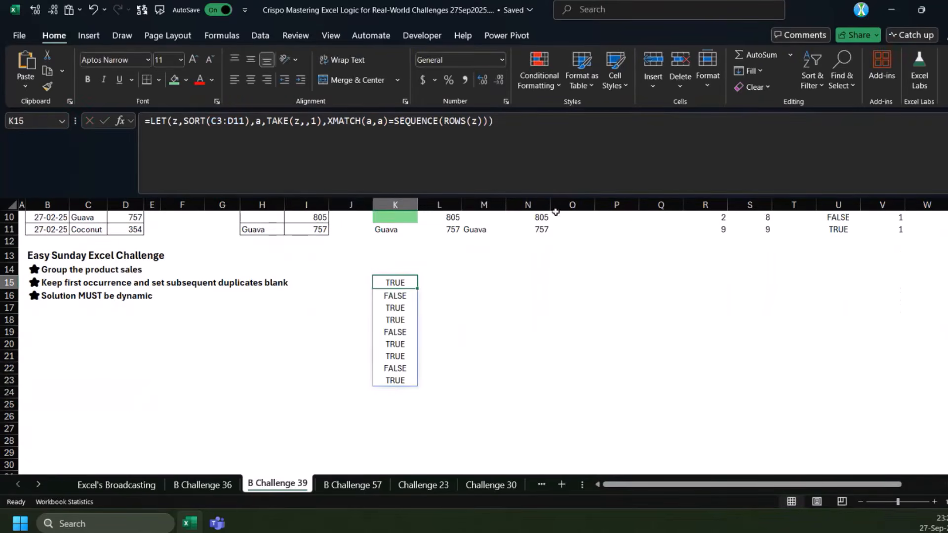
{"action": "left_click_drag", "start_coordinate": [428, 287], "coordinate": [423, 380]}
{"action": "left_click", "coordinate": [398, 284]}
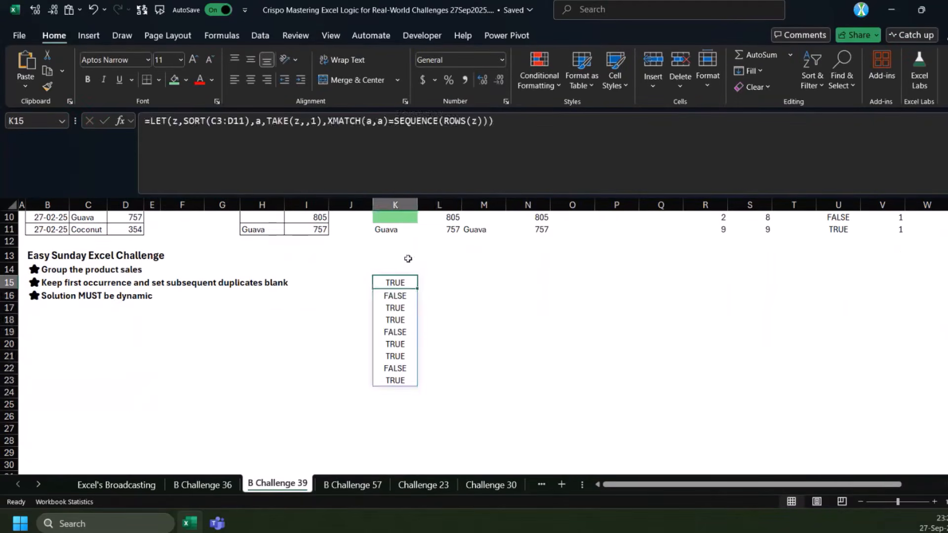
{"action": "left_click", "coordinate": [330, 127]}
{"action": "type", "text": "e"}
{"action": "key", "text": "BackSpace"}
{"action": "type", "text": "e"}
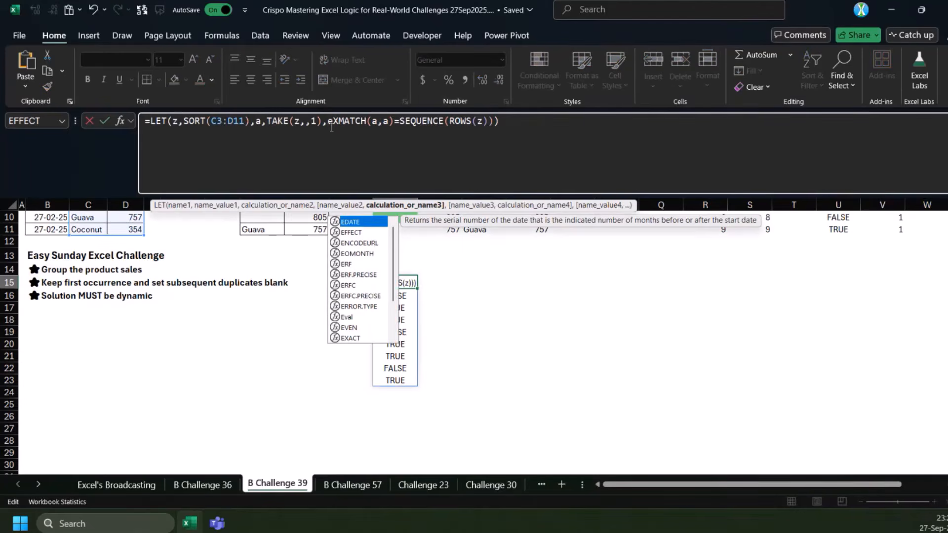
{"action": "type", "text": "xpand("}
{"action": "left_click", "coordinate": [372, 205]}
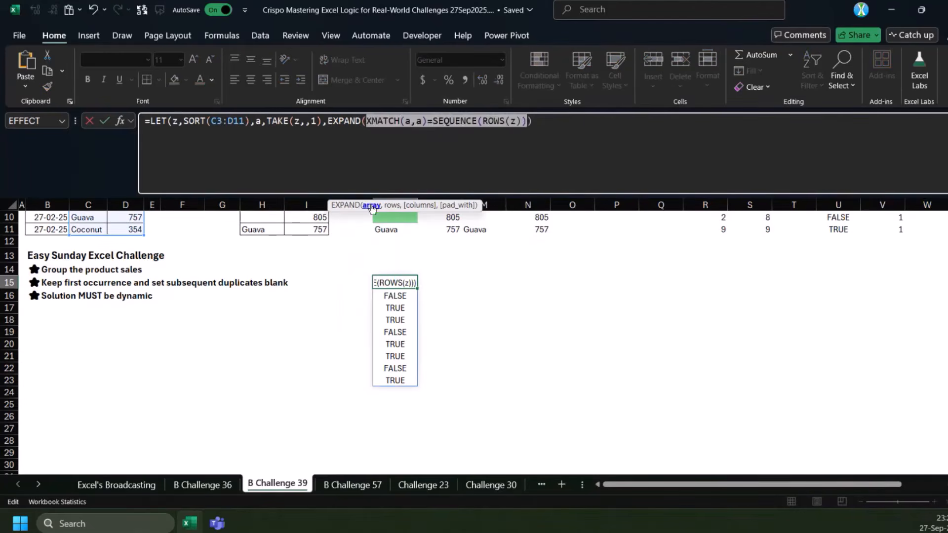
Complete the K15 EXPAND with rows omitted, 2 columns and 1 as the padding value
{"action": "left_click", "coordinate": [527, 123]}
{"action": "type", "text": ","}
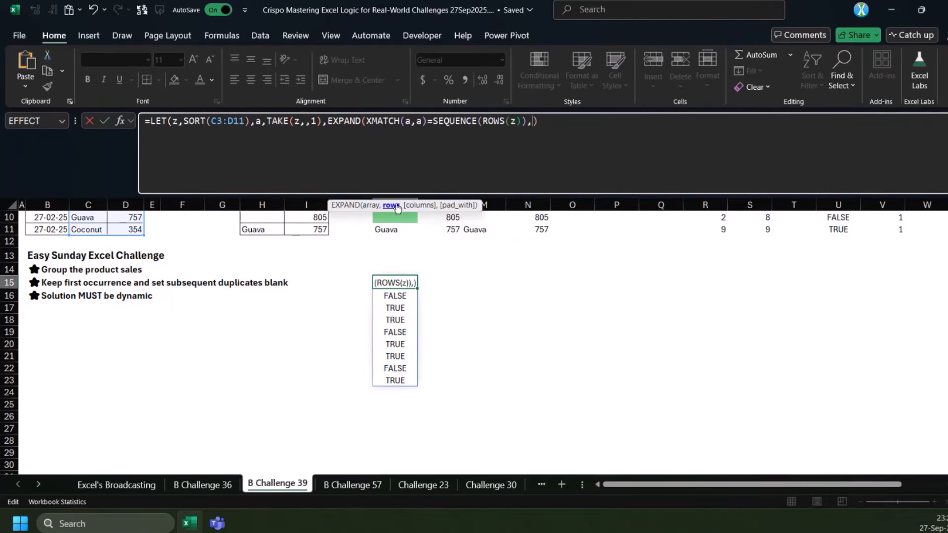
{"action": "type", "text": ","}
{"action": "type", "text": "2,"}
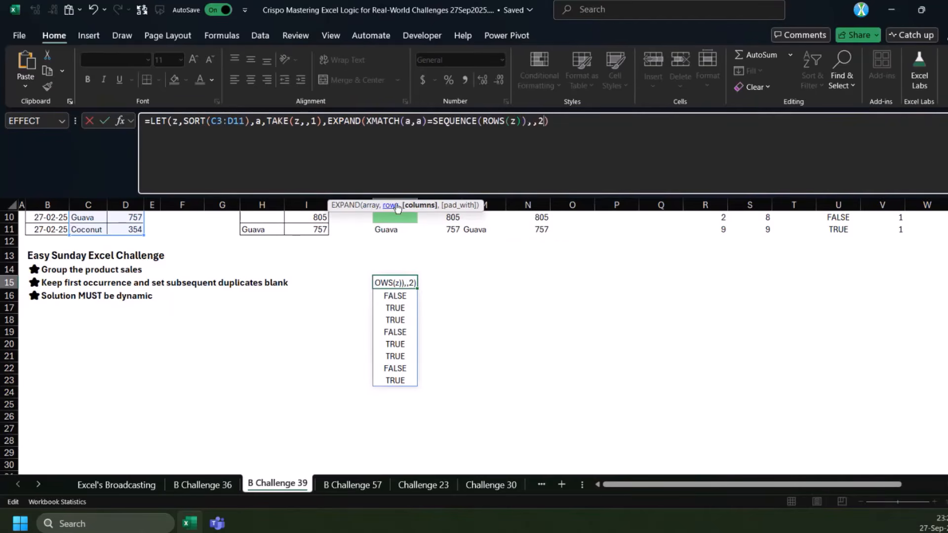
{"action": "type", "text": "1"}
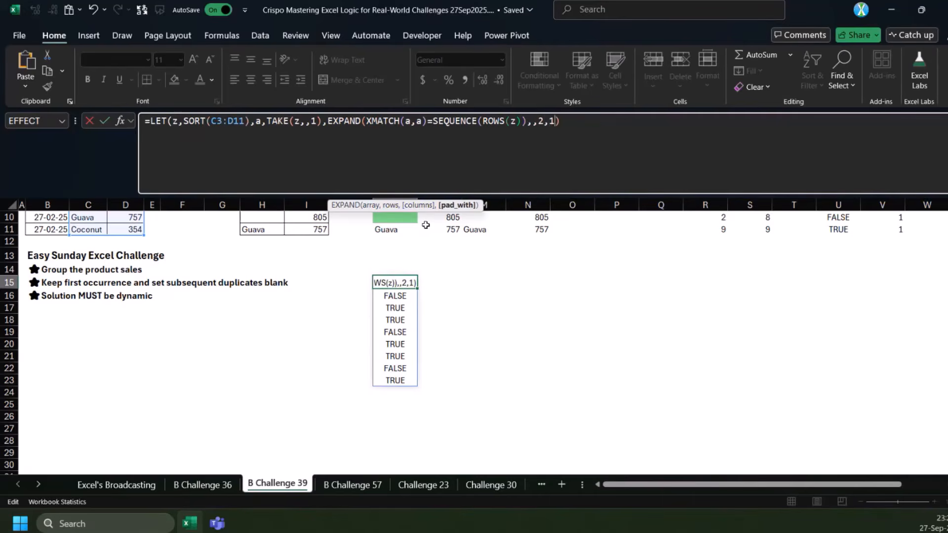
{"action": "type", "text": ")"}
{"action": "key", "text": "ctrl+Return"}
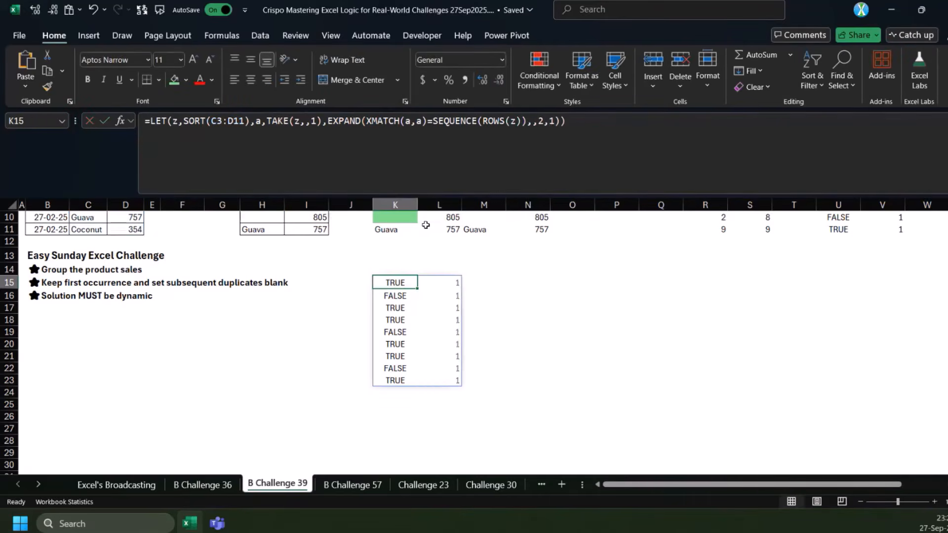
Wrap the K15 EXPAND in an IF that returns z when true and "" when false
{"action": "left_click", "coordinate": [329, 122]}
{"action": "type", "text": "if"}
{"action": "key", "text": "Tab"}
{"action": "key", "text": "End"}
{"action": "key", "text": "Left"}
{"action": "type", "text": ",z,"}
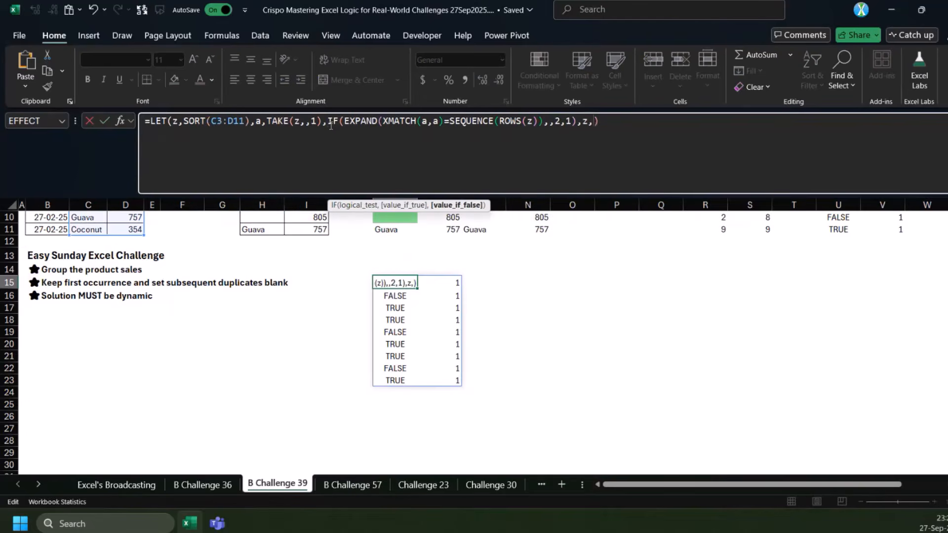
{"action": "type", "text": "\"\""}
{"action": "key", "text": "ctrl+Return"}
{"action": "scroll", "coordinate": [475, 271], "scroll_direction": "up", "scroll_amount": 1}
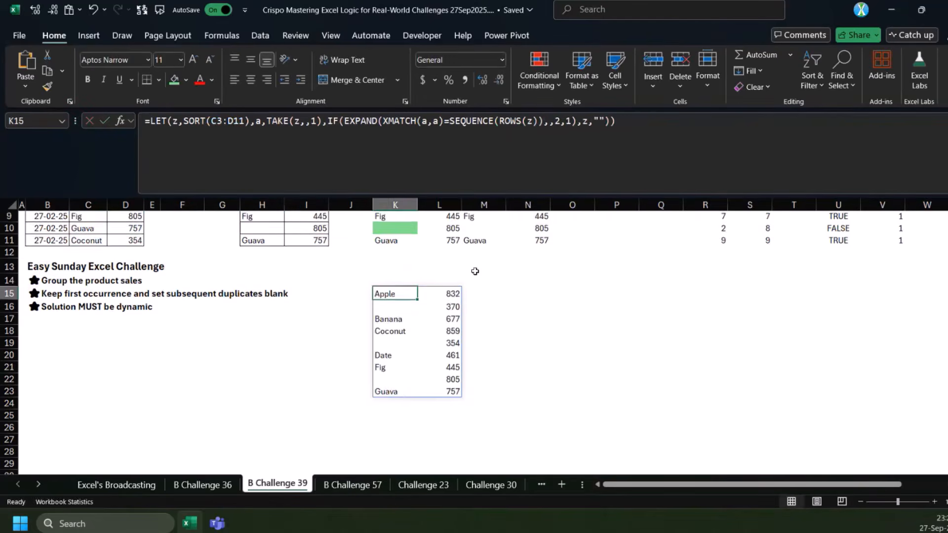
Move the EXPAND-based LET formula from K15 to cell O3, beside the other solutions
{"action": "key", "text": "ctrl+x"}
{"action": "scroll", "coordinate": [474, 271], "scroll_direction": "up", "scroll_amount": 3}
{"action": "left_click", "coordinate": [575, 241]}
{"action": "key", "text": "ctrl+v"}
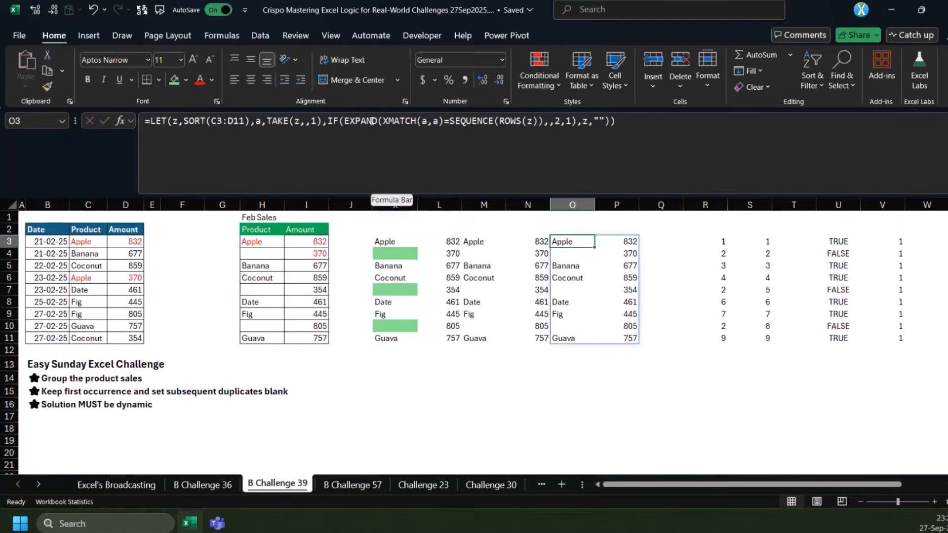
Compare the nested-IF formula in K3 with the EXPAND formula in O3, examining the EXPAND part used as the logical test
{"action": "left_click", "coordinate": [383, 146]}
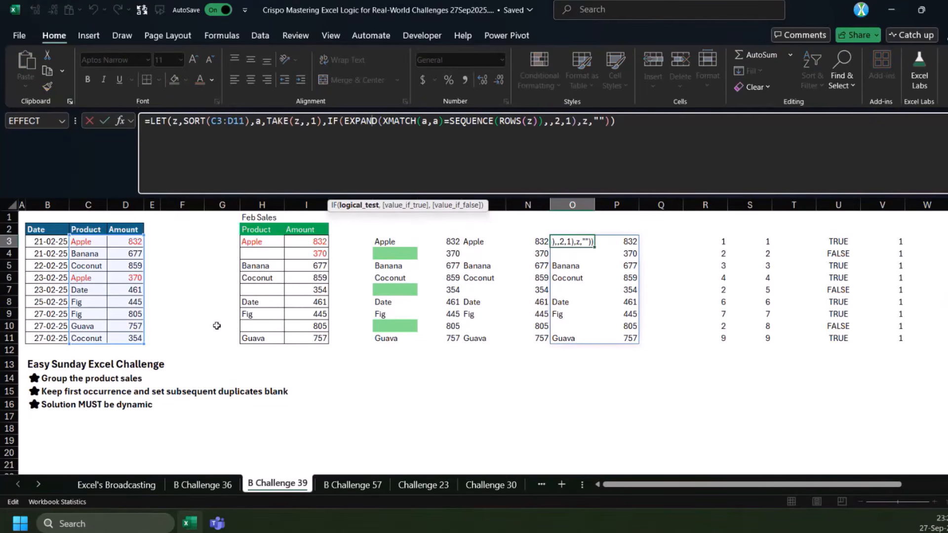
{"action": "key", "text": "Escape"}
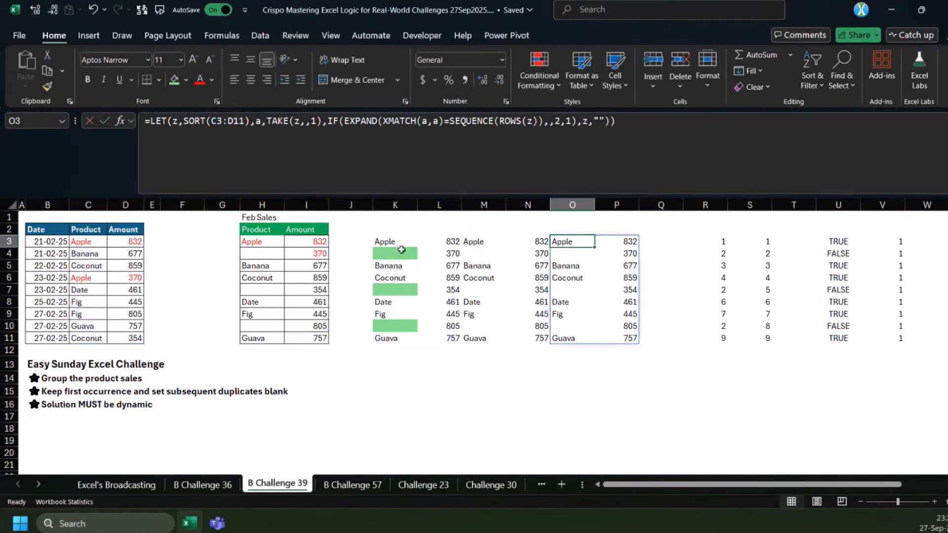
{"action": "left_click", "coordinate": [378, 243]}
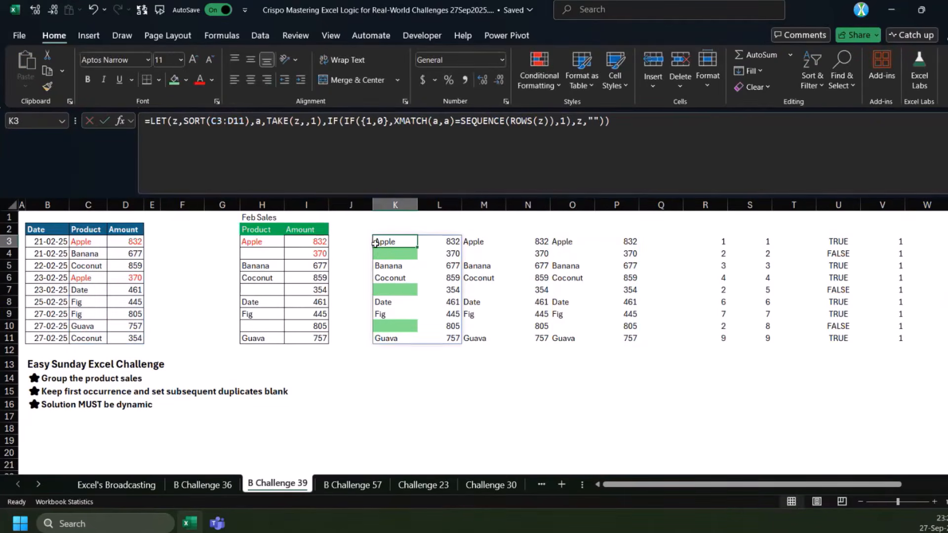
{"action": "left_click", "coordinate": [563, 241]}
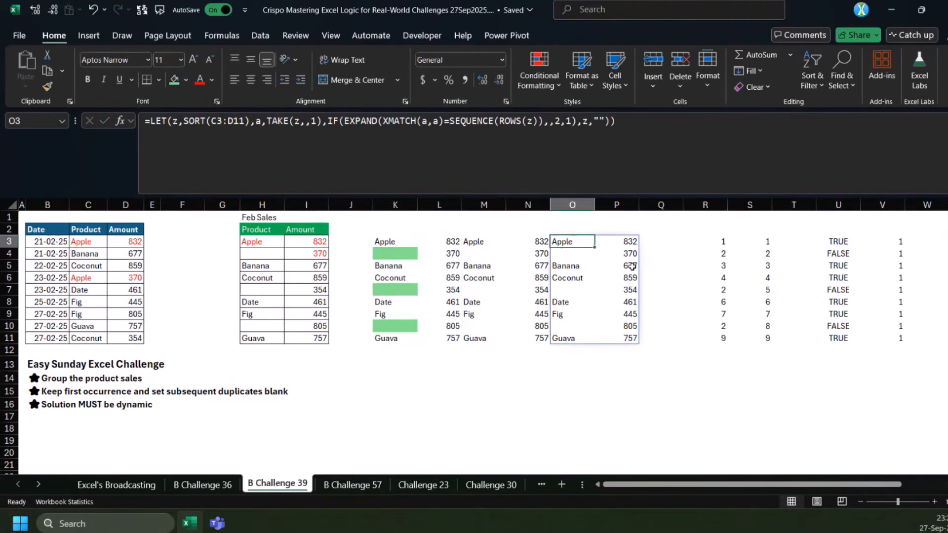
{"action": "left_click", "coordinate": [713, 135]}
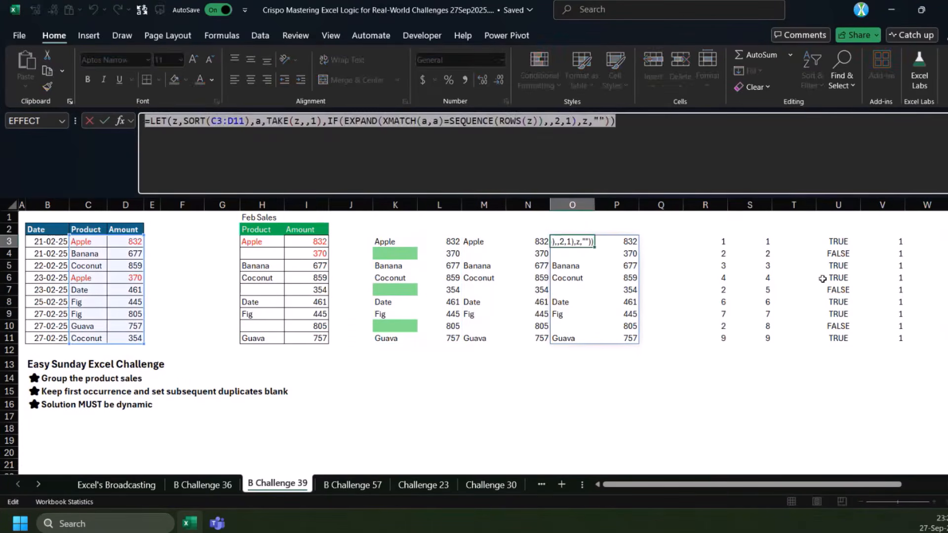
{"action": "key", "text": "Escape"}
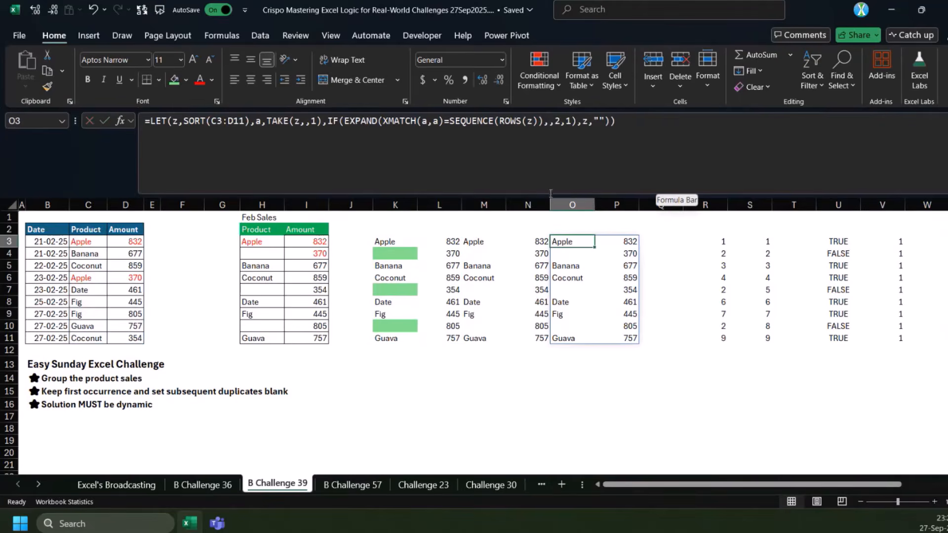
{"action": "left_click", "coordinate": [572, 278]}
{"action": "left_click", "coordinate": [568, 243]}
{"action": "double_click", "coordinate": [568, 242]}
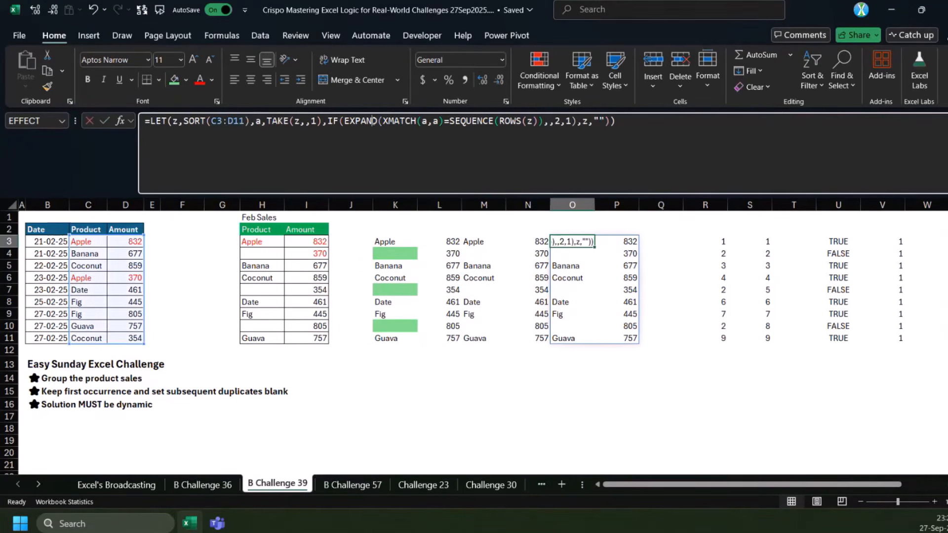
{"action": "left_click", "coordinate": [371, 205]}
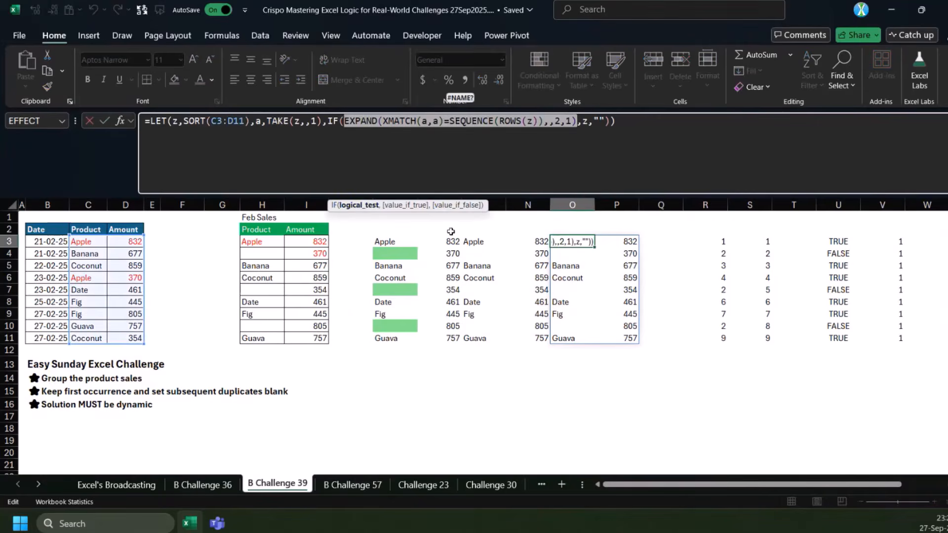
{"action": "key", "text": "Escape"}
{"action": "left_click", "coordinate": [345, 376]}
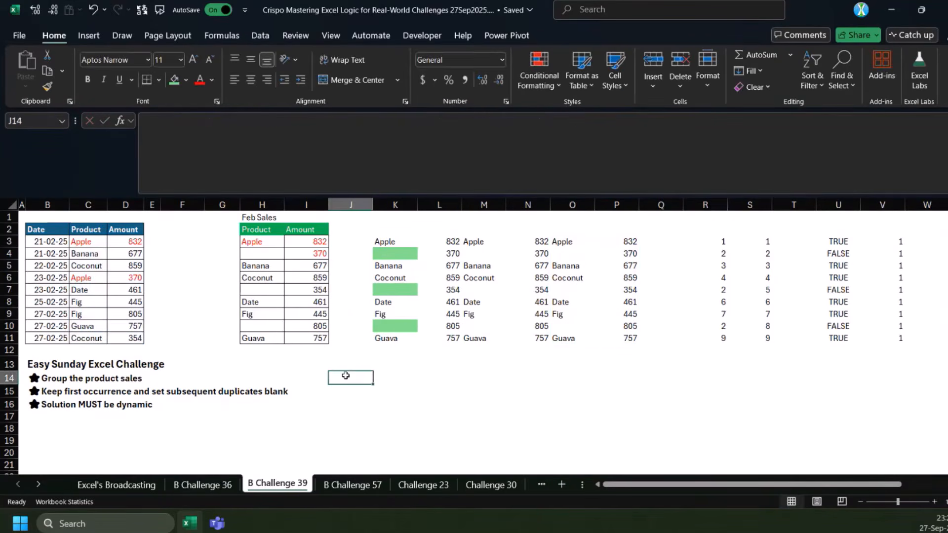
Go to the B Challenge 57 worksheet
{"action": "left_click", "coordinate": [359, 362]}
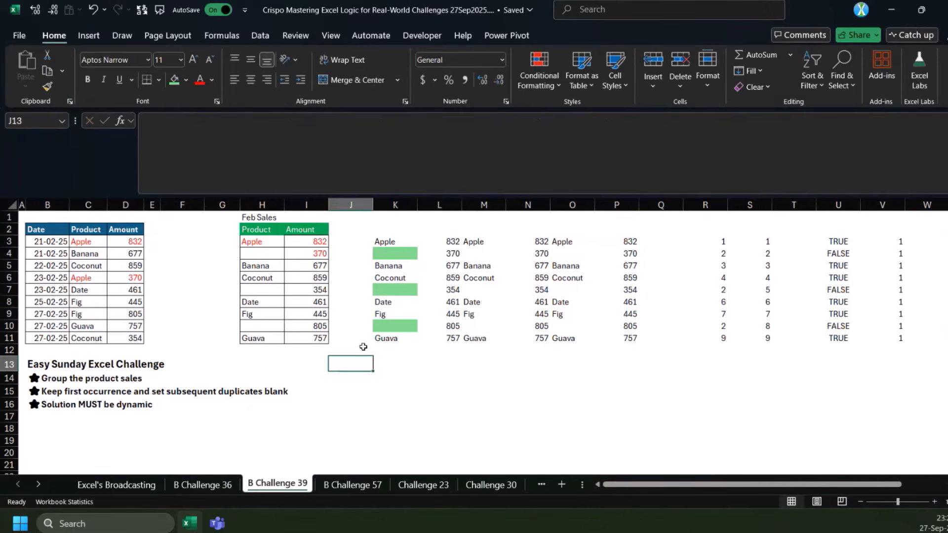
{"action": "key", "text": "ctrl+Page_Down"}
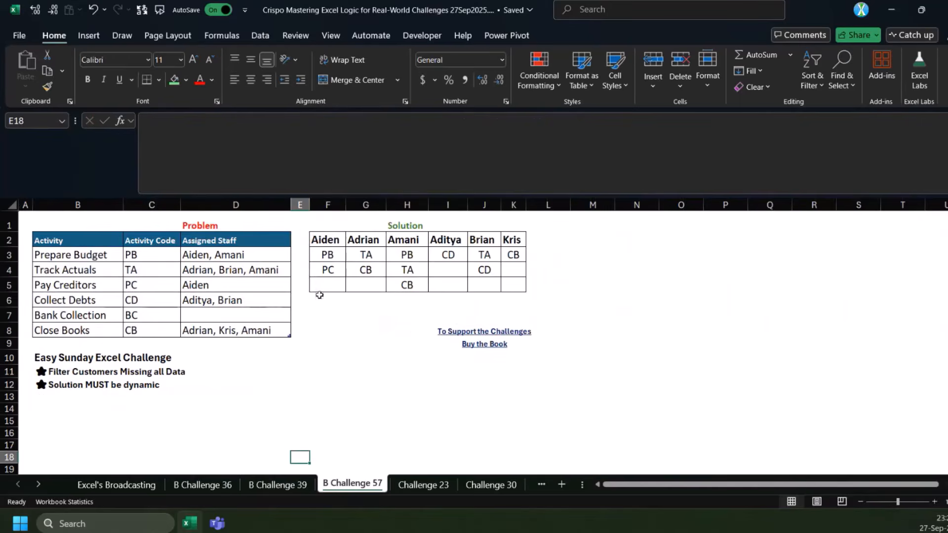
{"action": "left_click", "coordinate": [132, 258]}
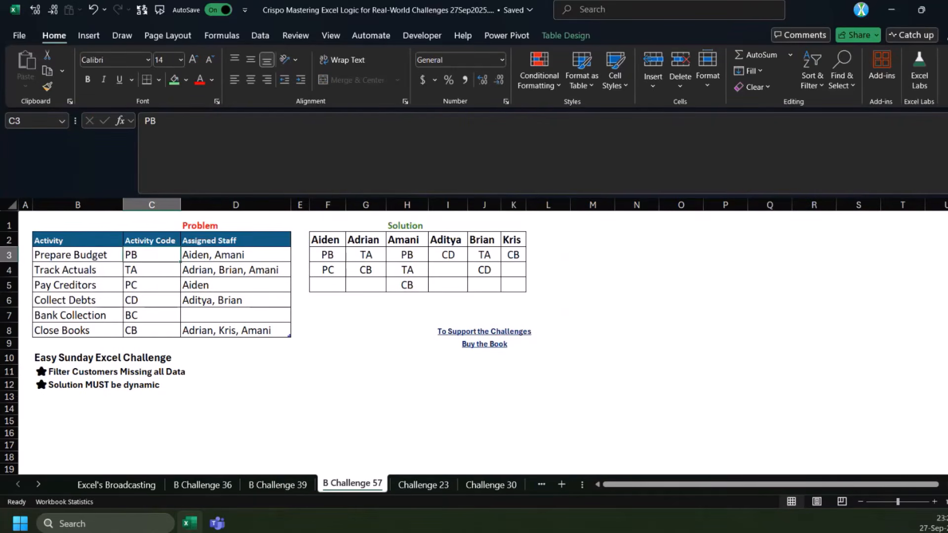
{"action": "left_click", "coordinate": [296, 493]}
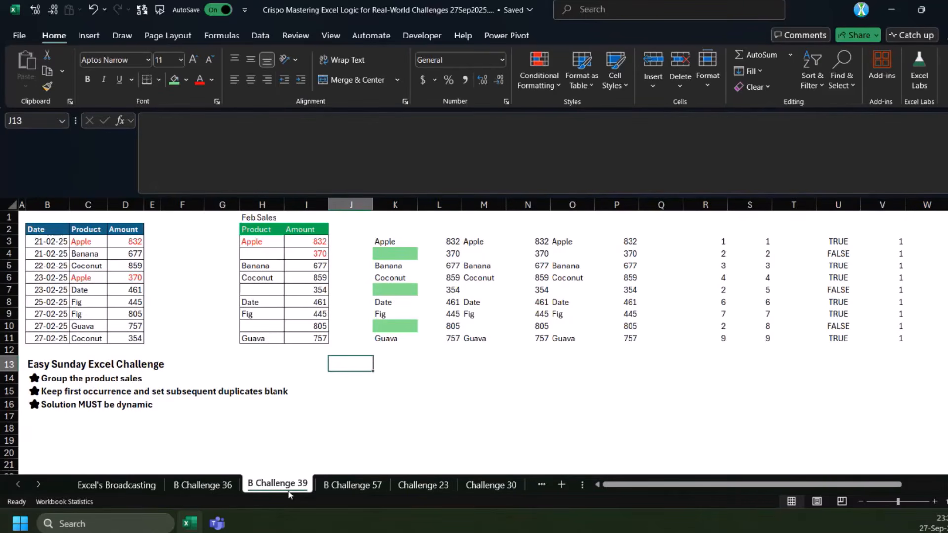
{"action": "left_click", "coordinate": [351, 490]}
{"action": "left_click", "coordinate": [325, 384]}
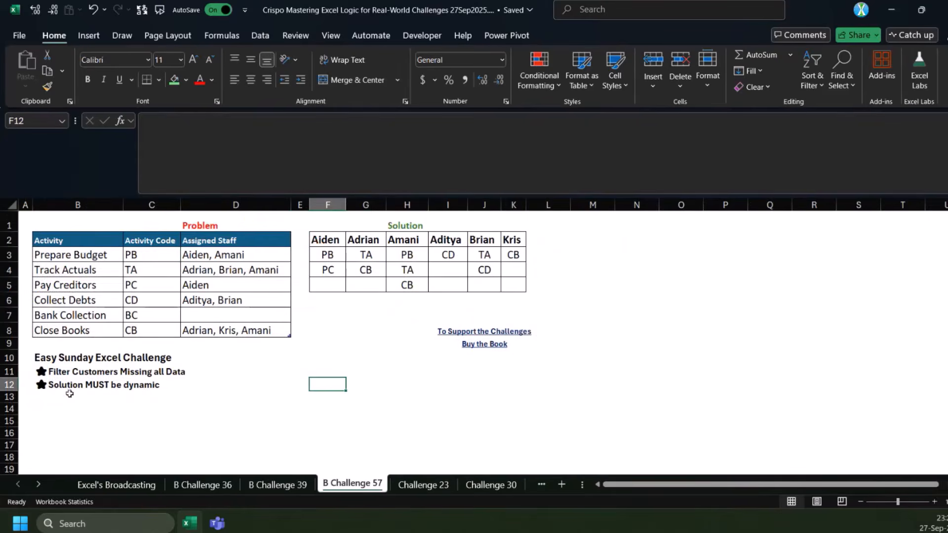
Examine the Activity Code column, the Assigned Staff column and the expected solution grid in F2:K5
{"action": "left_click", "coordinate": [326, 242]}
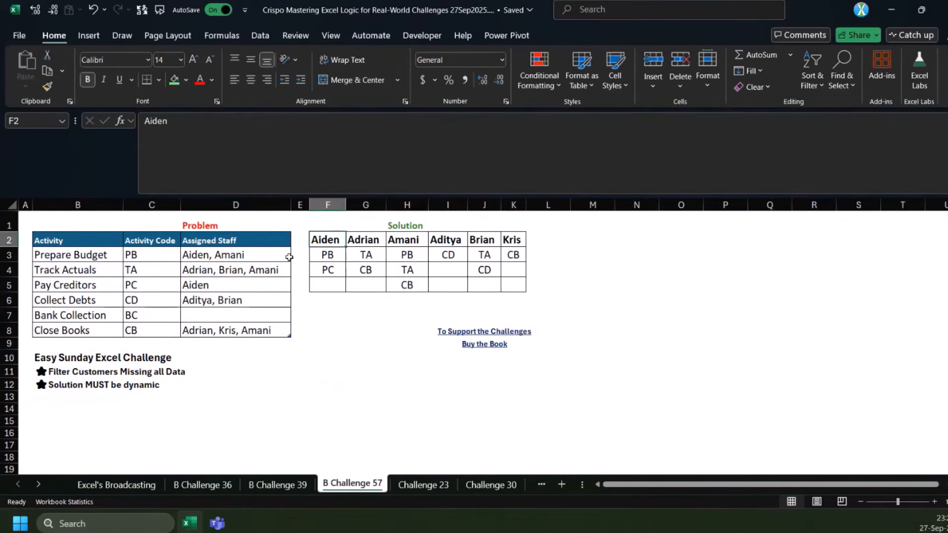
{"action": "left_click_drag", "start_coordinate": [150, 259], "coordinate": [137, 332]}
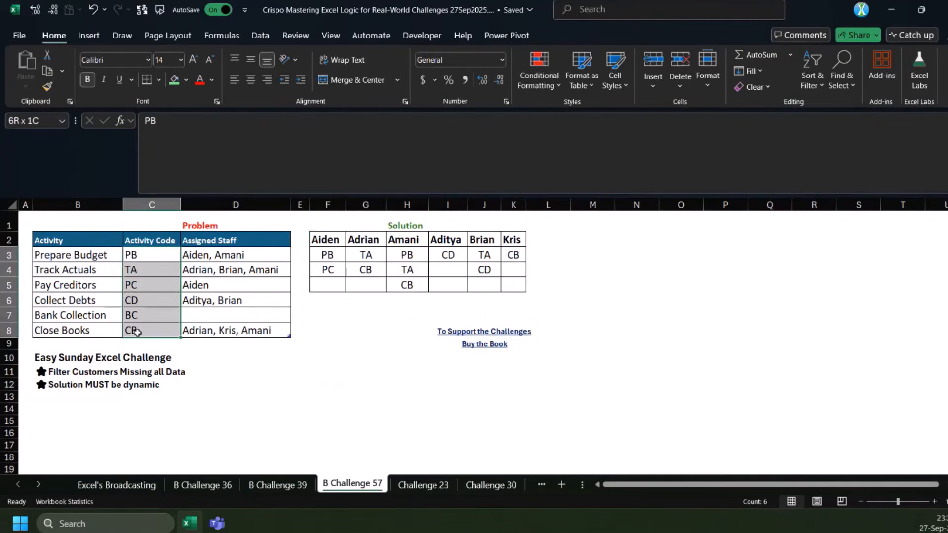
{"action": "left_click_drag", "start_coordinate": [334, 252], "coordinate": [513, 285]}
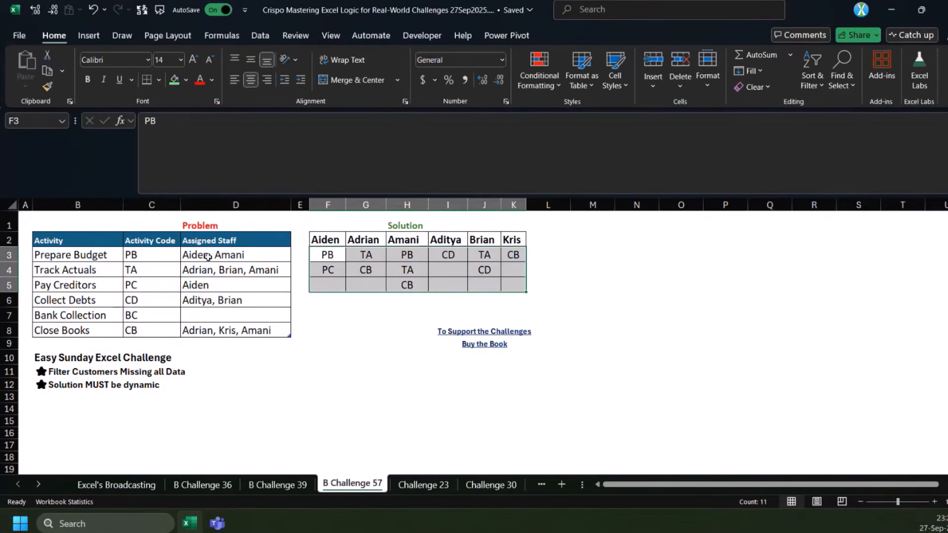
{"action": "left_click_drag", "start_coordinate": [207, 257], "coordinate": [206, 302]}
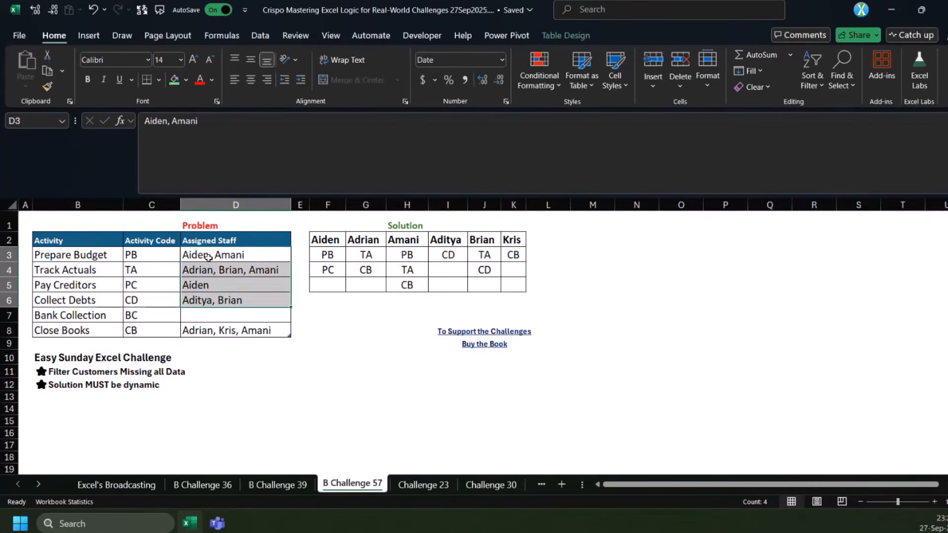
{"action": "left_click", "coordinate": [212, 315], "text": "shift"}
{"action": "left_click_drag", "start_coordinate": [208, 256], "coordinate": [216, 327]}
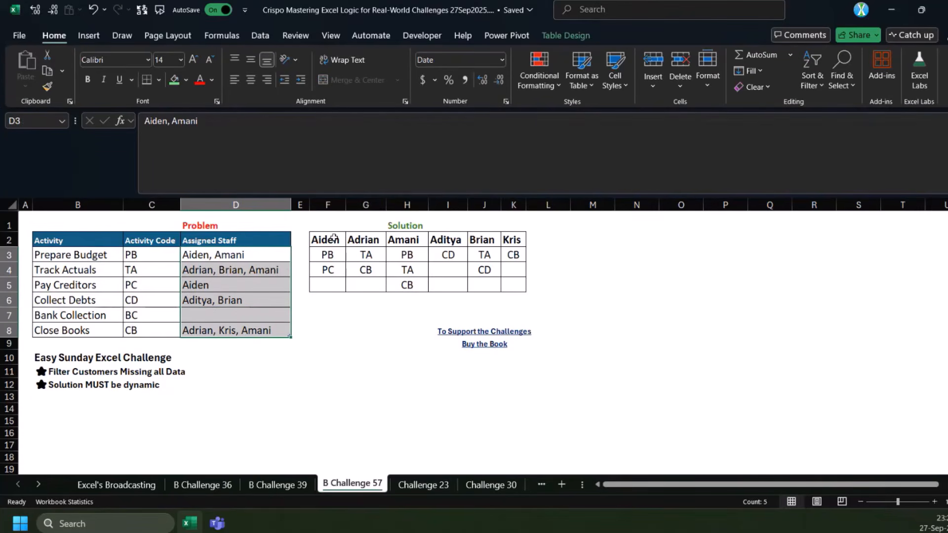
{"action": "left_click", "coordinate": [204, 257]}
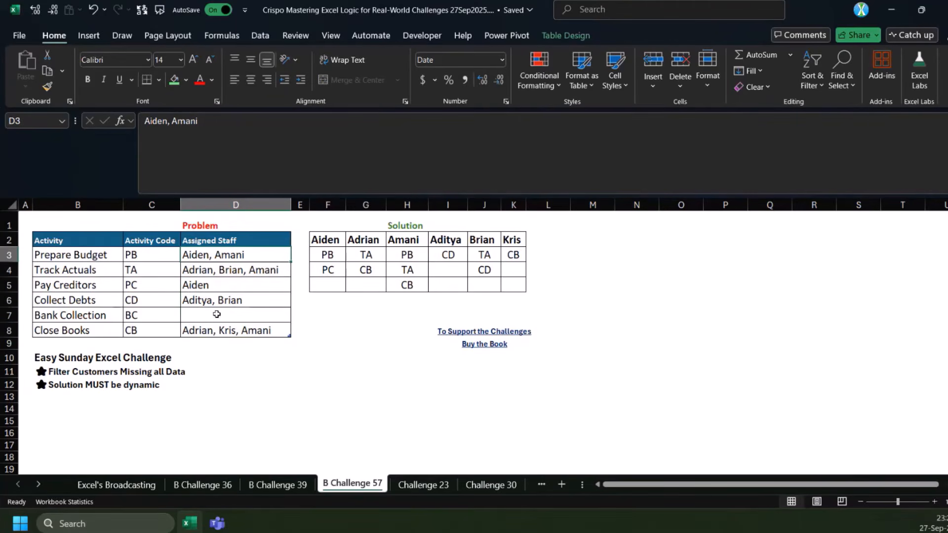
{"action": "left_click", "coordinate": [135, 255]}
Review the students and subjects table on B Challenge 36 and return to the Assigned Staff data on B Challenge 57
{"action": "left_click", "coordinate": [202, 485]}
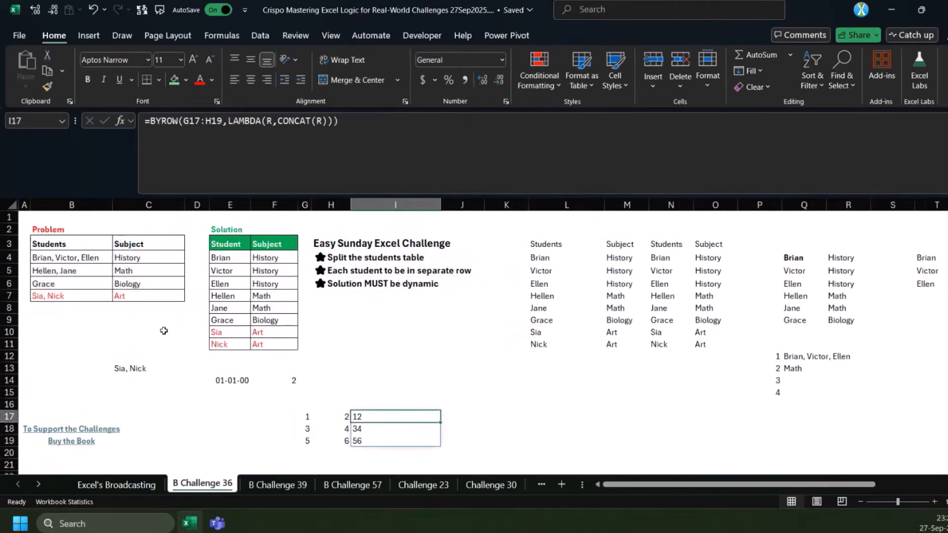
{"action": "left_click_drag", "start_coordinate": [74, 260], "coordinate": [163, 301]}
{"action": "left_click", "coordinate": [277, 484]}
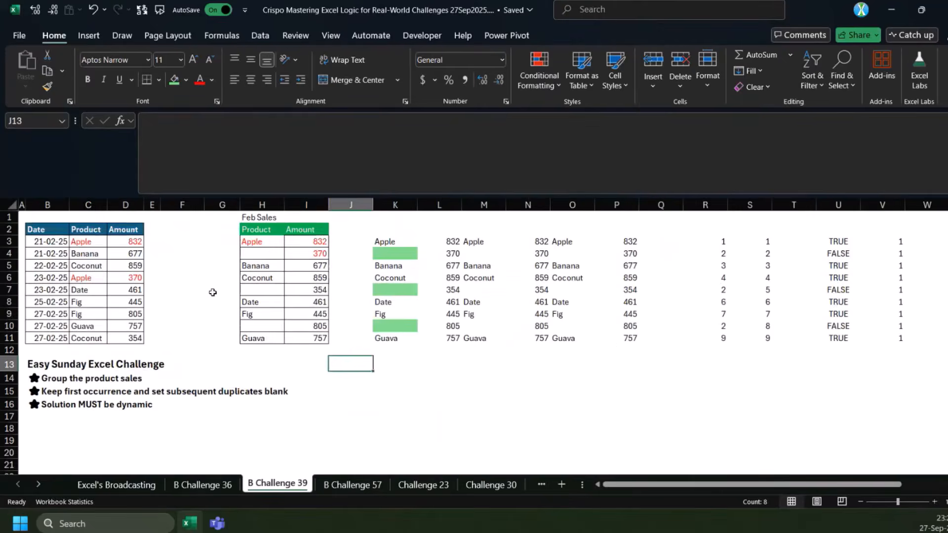
{"action": "left_click", "coordinate": [351, 484]}
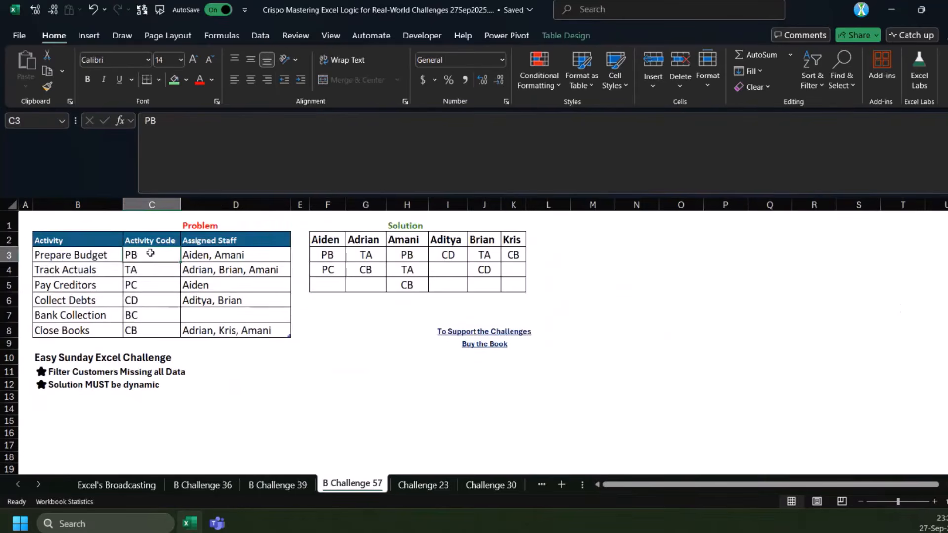
{"action": "left_click", "coordinate": [209, 255]}
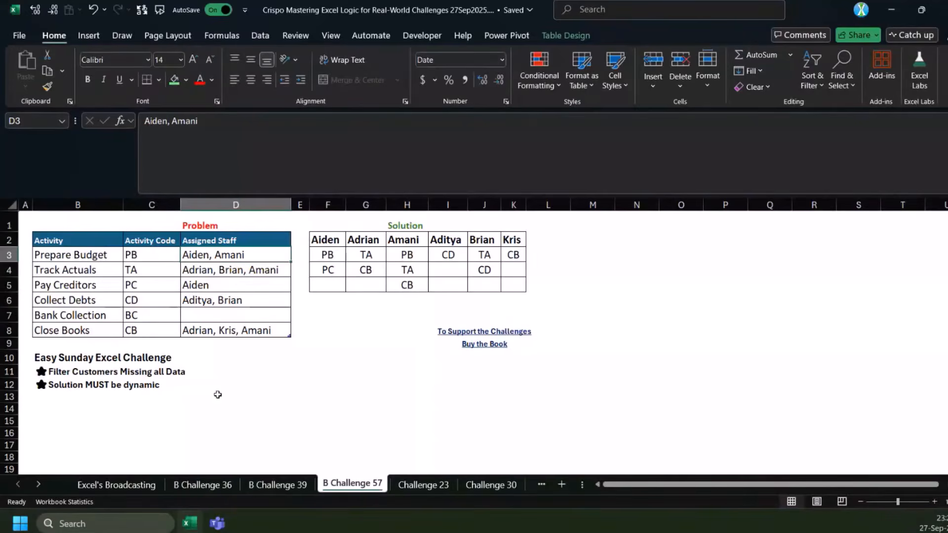
{"action": "left_click", "coordinate": [221, 410]}
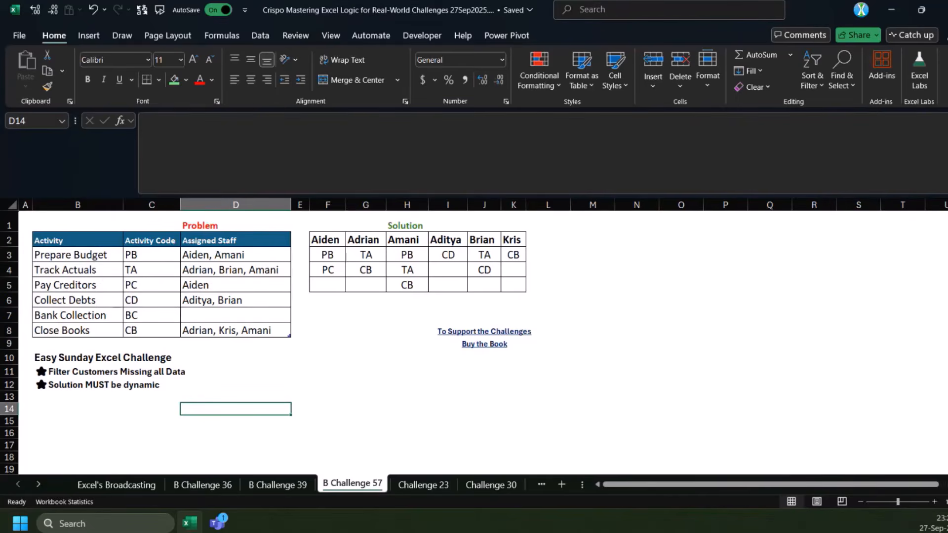
{"action": "left_click_drag", "start_coordinate": [333, 409], "coordinate": [347, 409]}
{"action": "left_click", "coordinate": [317, 388]}
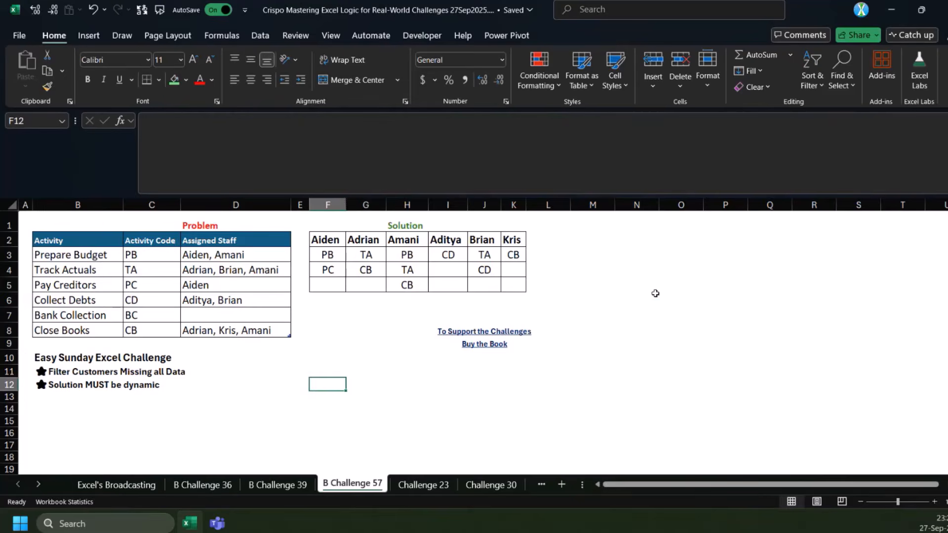
{"action": "left_click", "coordinate": [629, 270]}
{"action": "type", "text": "@"}
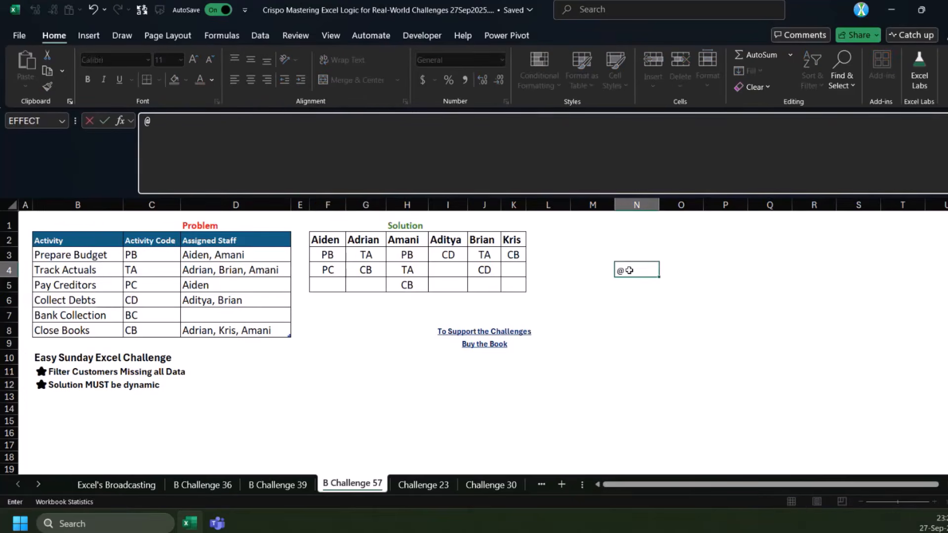
{"action": "left_click", "coordinate": [663, 302]}
{"action": "key", "text": "Escape"}
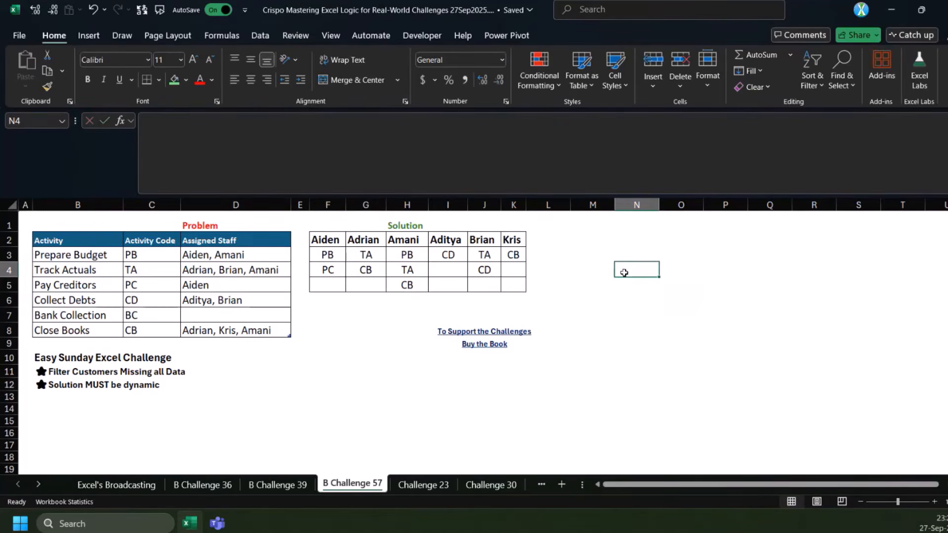
{"action": "type", "text": "="}
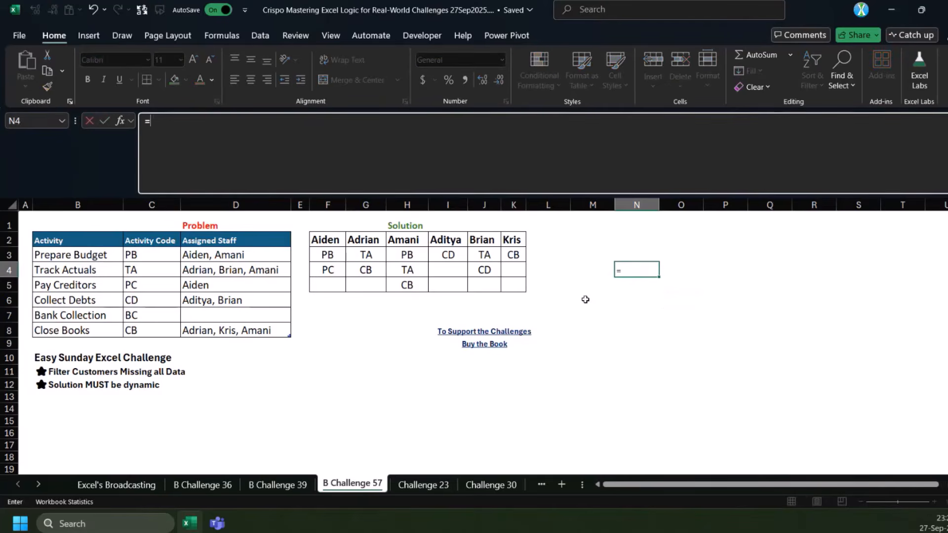
{"action": "key", "text": "Escape"}
{"action": "left_click_drag", "start_coordinate": [610, 265], "coordinate": [675, 342]}
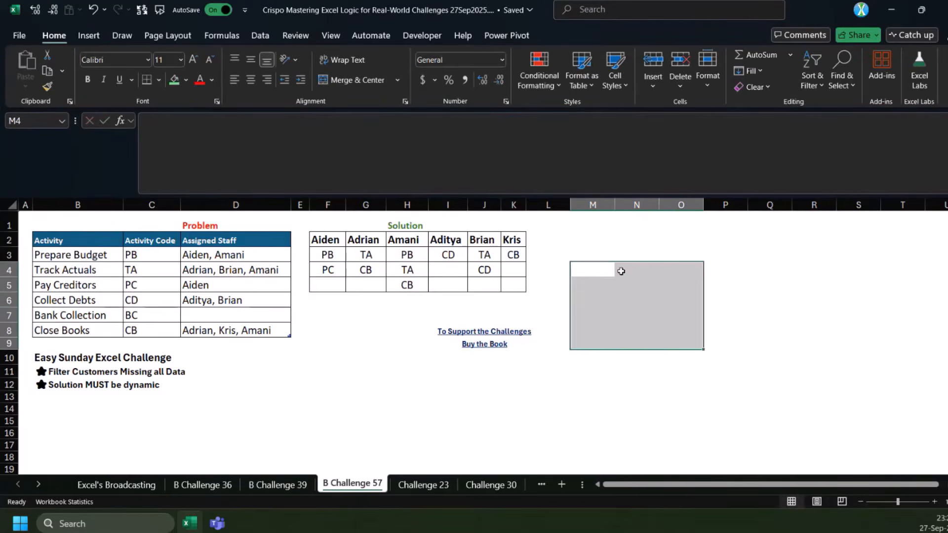
{"action": "left_click", "coordinate": [599, 269]}
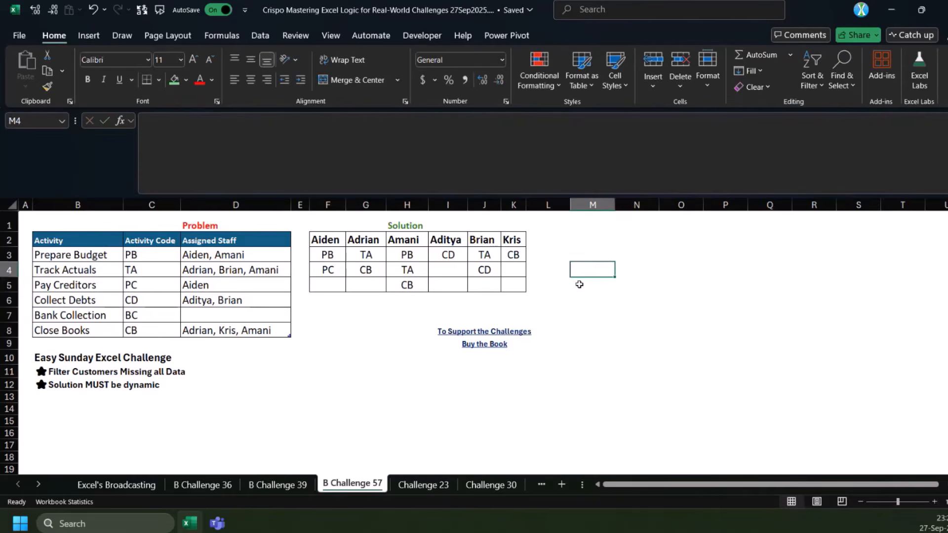
{"action": "left_click", "coordinate": [629, 308]}
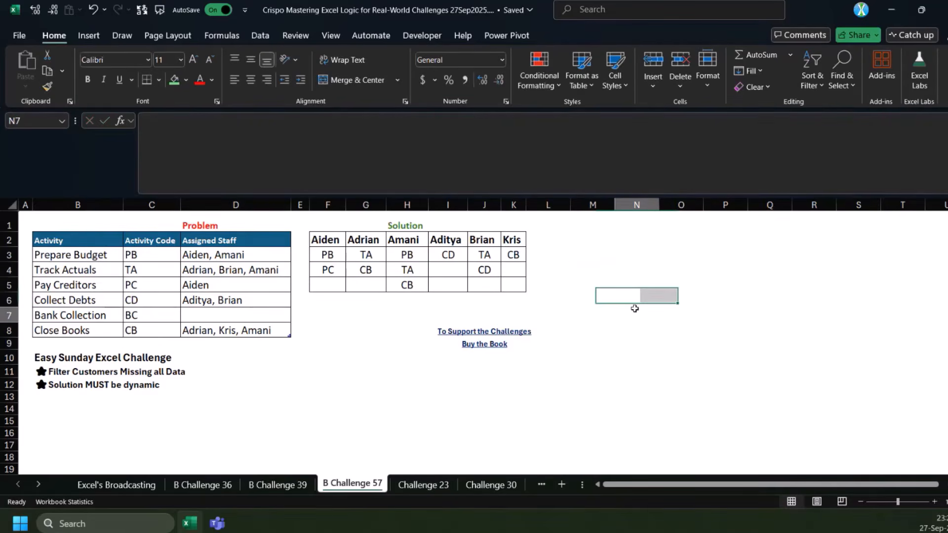
{"action": "type", "text": "=@"}
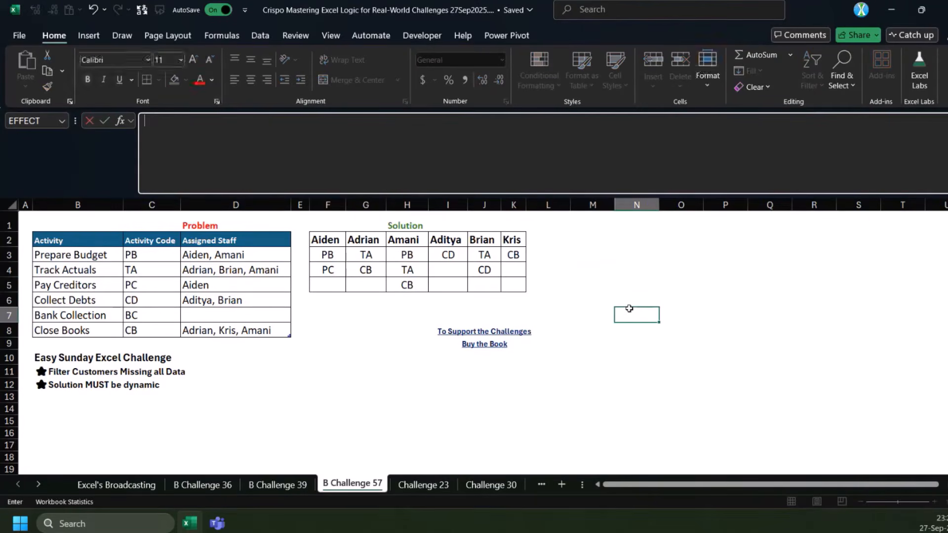
{"action": "key", "text": "Escape"}
Enter the labels Range in M3 and Array in N3
{"action": "left_click", "coordinate": [613, 250]}
{"action": "type", "text": "Rang"}
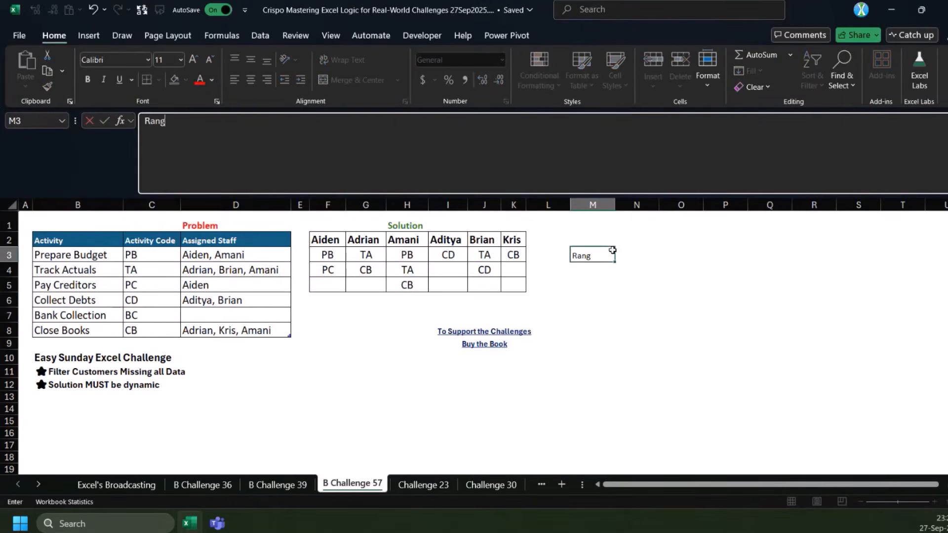
{"action": "type", "text": "e"}
{"action": "key", "text": "Tab"}
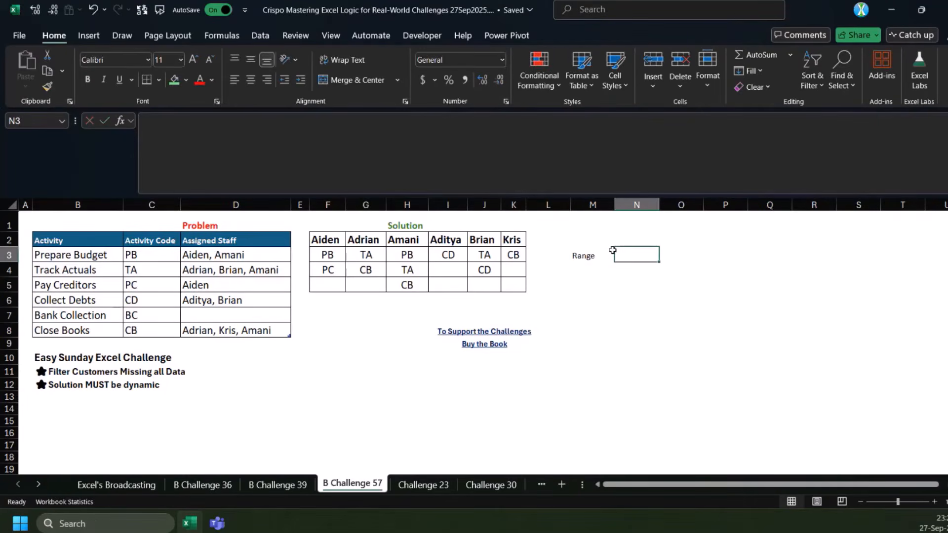
{"action": "type", "text": "Array"}
{"action": "key", "text": "ctrl+Return"}
{"action": "left_click", "coordinate": [612, 343]}
{"action": "left_click", "coordinate": [593, 313]}
{"action": "left_click", "coordinate": [586, 352]}
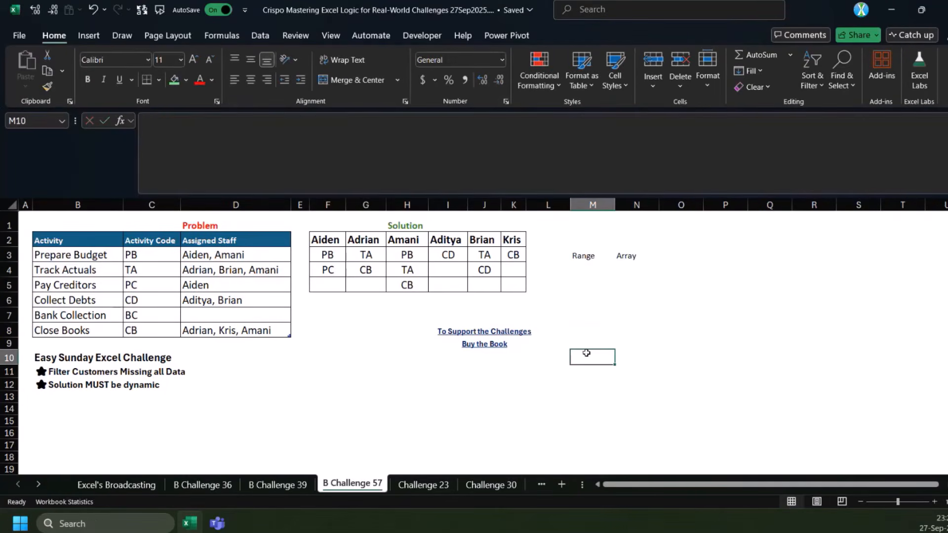
{"action": "type", "text": "="}
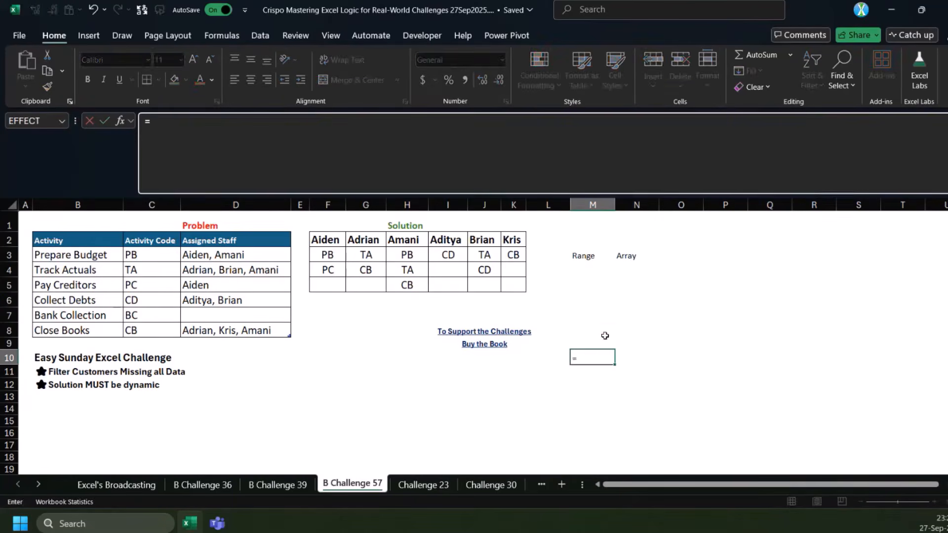
{"action": "key", "text": "Escape"}
Enter the numbers 1 to 4 in M4:M7 under the Range label
{"action": "left_click_drag", "start_coordinate": [584, 269], "coordinate": [582, 326]}
{"action": "type", "text": "1"}
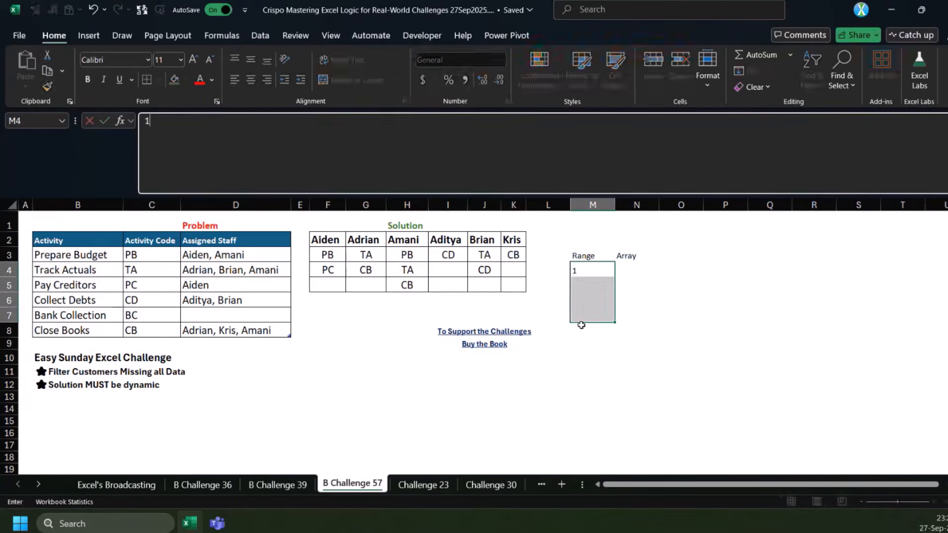
{"action": "key", "text": "Down"}
{"action": "type", "text": "2"}
{"action": "key", "text": "Down"}
{"action": "type", "text": "3"}
{"action": "key", "text": "Down"}
{"action": "type", "text": "4"}
{"action": "key", "text": "Tab"}
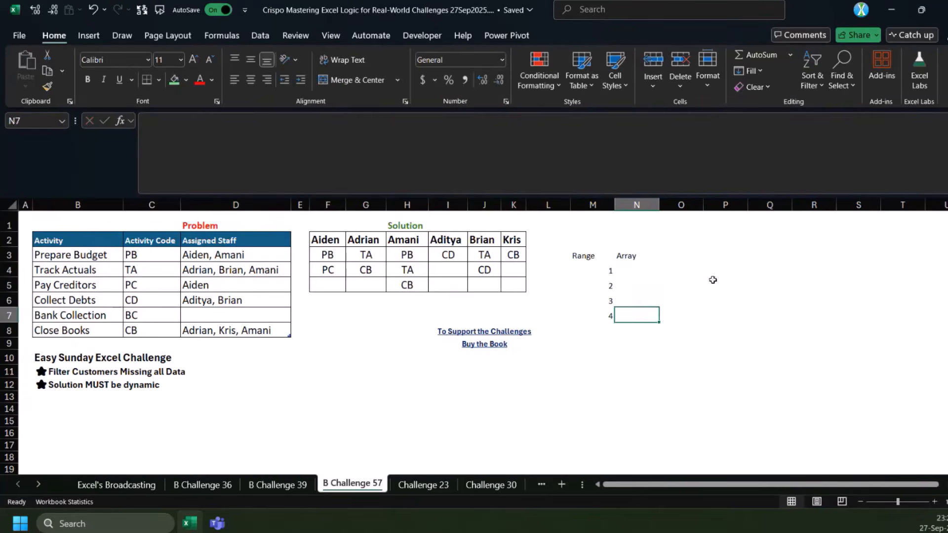
{"action": "left_click", "coordinate": [733, 291]}
{"action": "type", "text": "=@"}
{"action": "left_click_drag", "start_coordinate": [610, 270], "coordinate": [603, 315]}
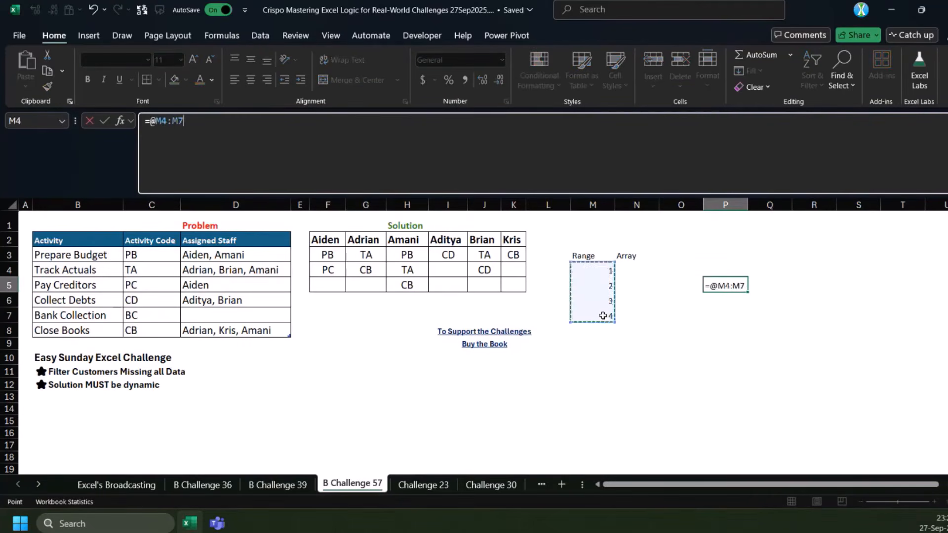
{"action": "key", "text": "ctrl+Return"}
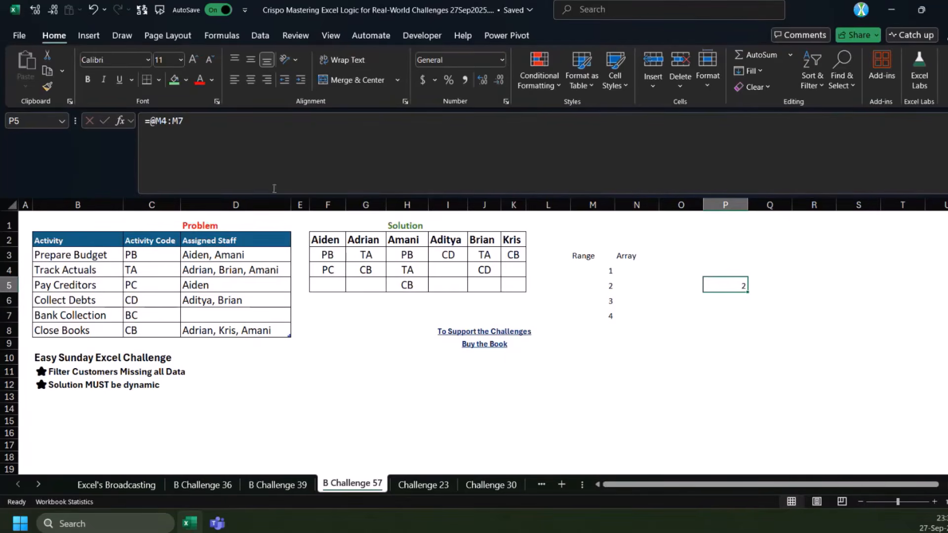
{"action": "left_click_drag", "start_coordinate": [151, 121], "coordinate": [184, 120]}
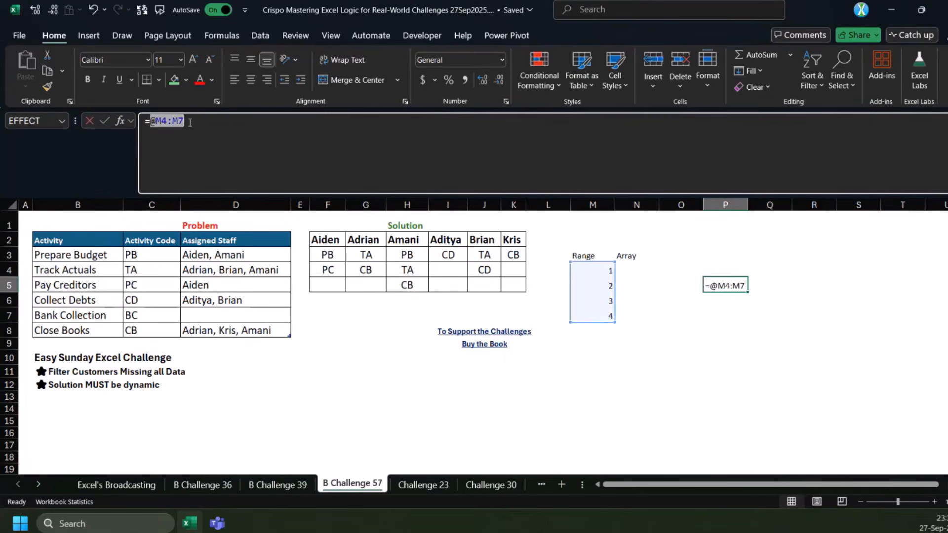
{"action": "key", "text": "Escape"}
Enter the numbers 1 to 4 in M11:M14
{"action": "left_click_drag", "start_coordinate": [593, 371], "coordinate": [655, 420]}
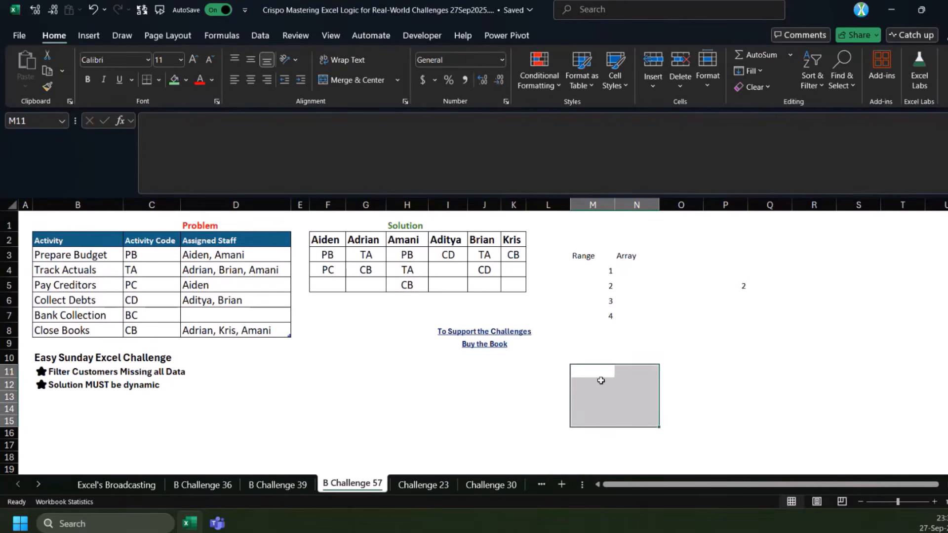
{"action": "left_click_drag", "start_coordinate": [602, 377], "coordinate": [629, 410]}
{"action": "type", "text": "1"}
{"action": "key", "text": "Down"}
{"action": "type", "text": "2"}
{"action": "key", "text": "Down"}
{"action": "type", "text": "3"}
{"action": "key", "text": "Down"}
{"action": "type", "text": "4"}
{"action": "left_click", "coordinate": [629, 410]}
{"action": "left_click_drag", "start_coordinate": [606, 374], "coordinate": [606, 405]}
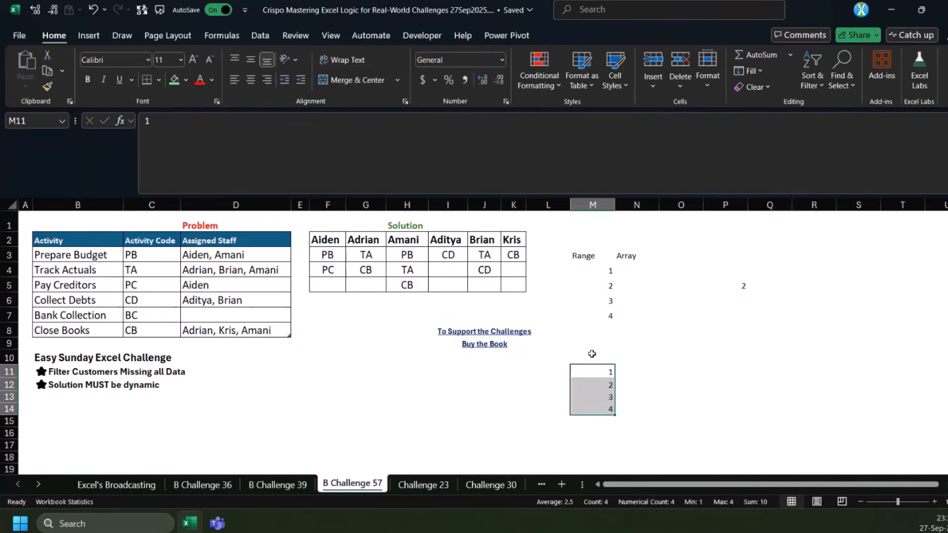
Add the header A in M10 and convert M10:M14 into a table
{"action": "left_click", "coordinate": [595, 357]}
{"action": "type", "text": "A"}
{"action": "key", "text": "ctrl+shift+Down"}
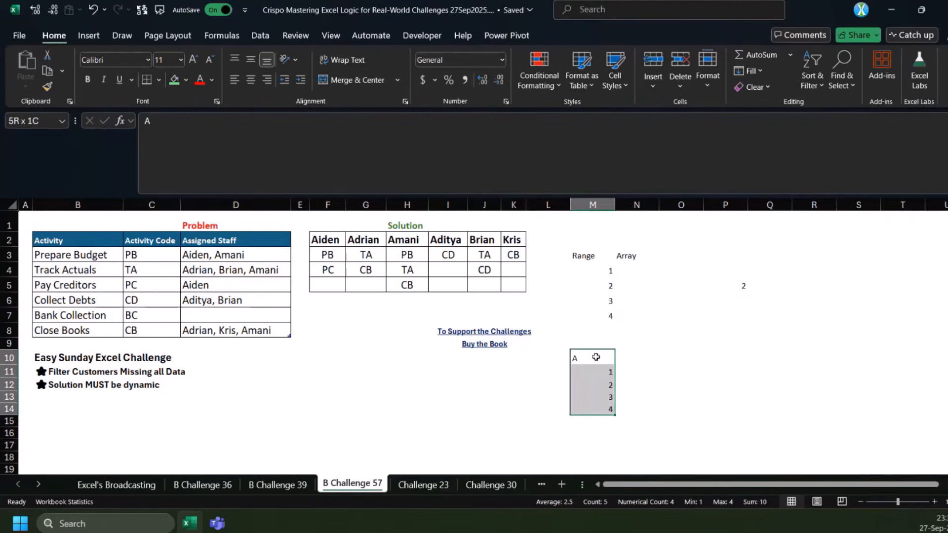
{"action": "key", "text": "ctrl+t"}
{"action": "key", "text": "Return"}
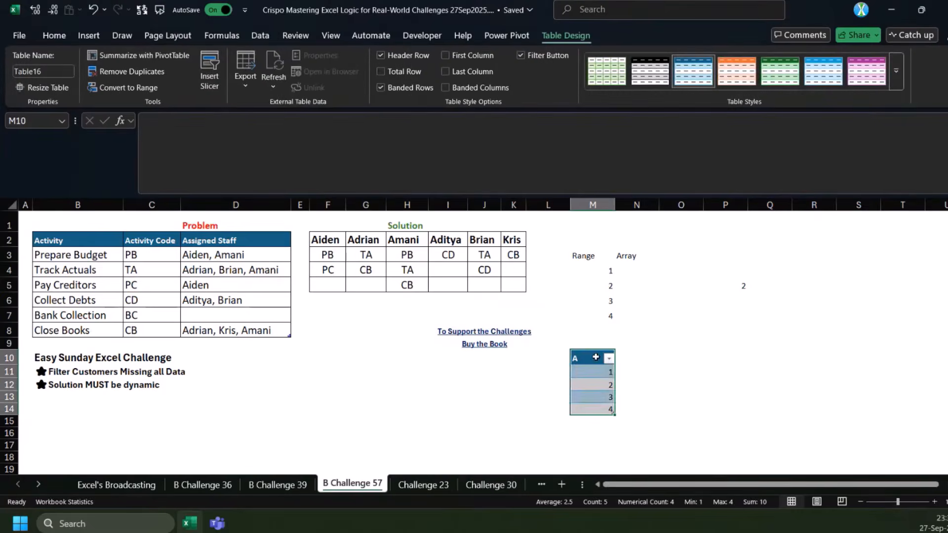
Add a calculated column beside column A by entering =M11 in N11
{"action": "left_click", "coordinate": [626, 367]}
{"action": "type", "text": "="}
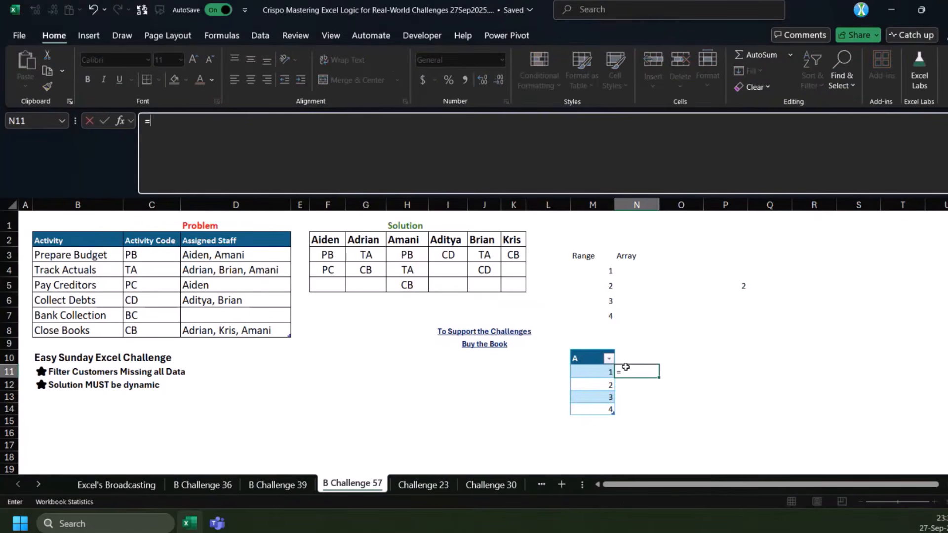
{"action": "key", "text": "Left"}
{"action": "key", "text": "Return"}
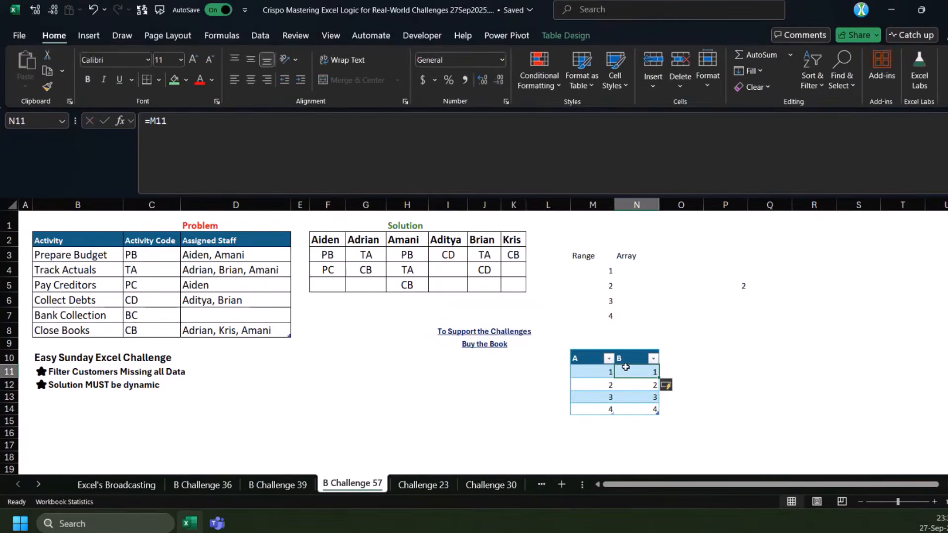
Turn on the use of table names in formulas in the Excel options
{"action": "key", "text": "alt+t"}
{"action": "key", "text": "o"}
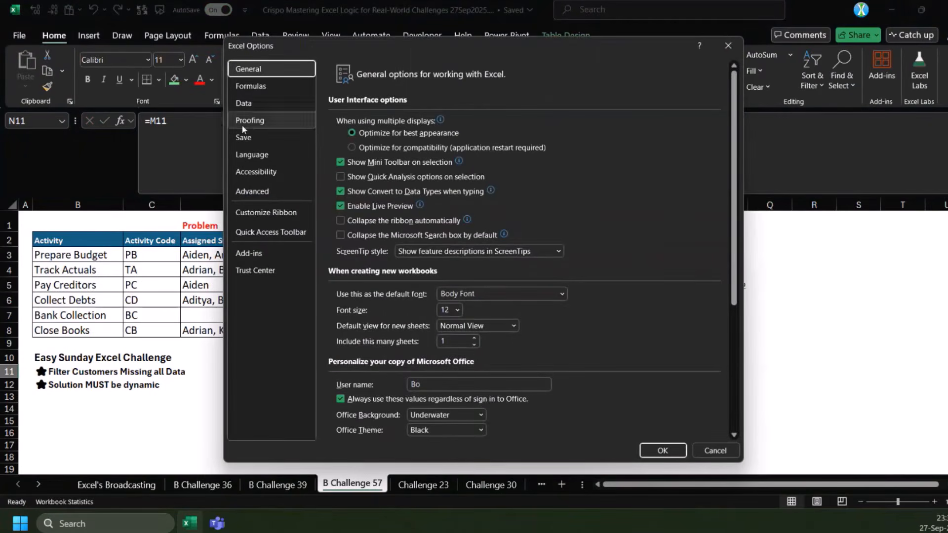
{"action": "left_click", "coordinate": [250, 86]}
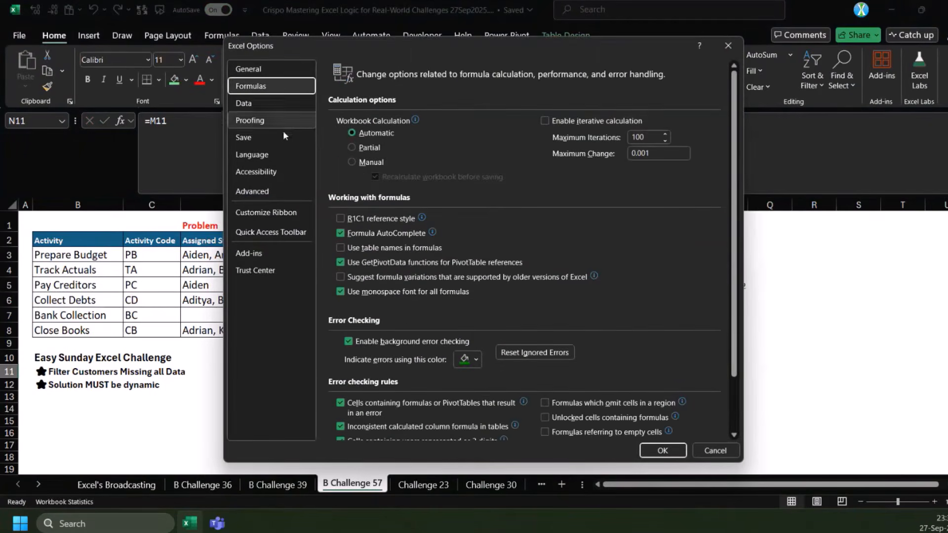
{"action": "scroll", "coordinate": [391, 237], "scroll_direction": "down", "scroll_amount": 1}
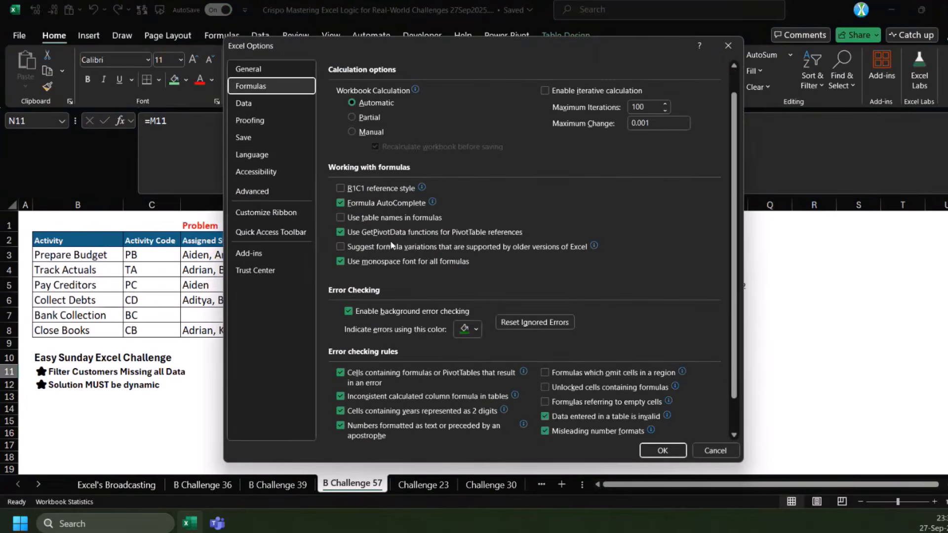
{"action": "scroll", "coordinate": [391, 245], "scroll_direction": "down", "scroll_amount": 1}
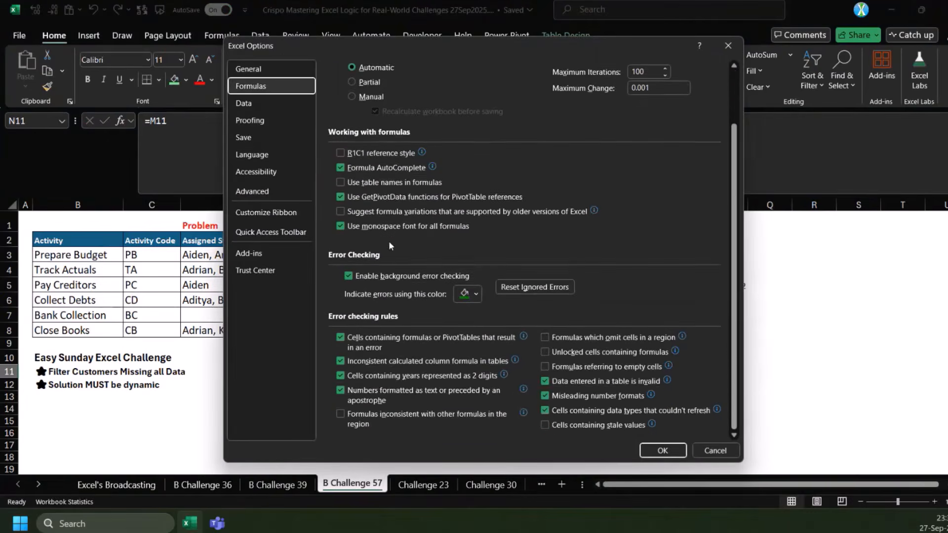
{"action": "left_click", "coordinate": [271, 192]}
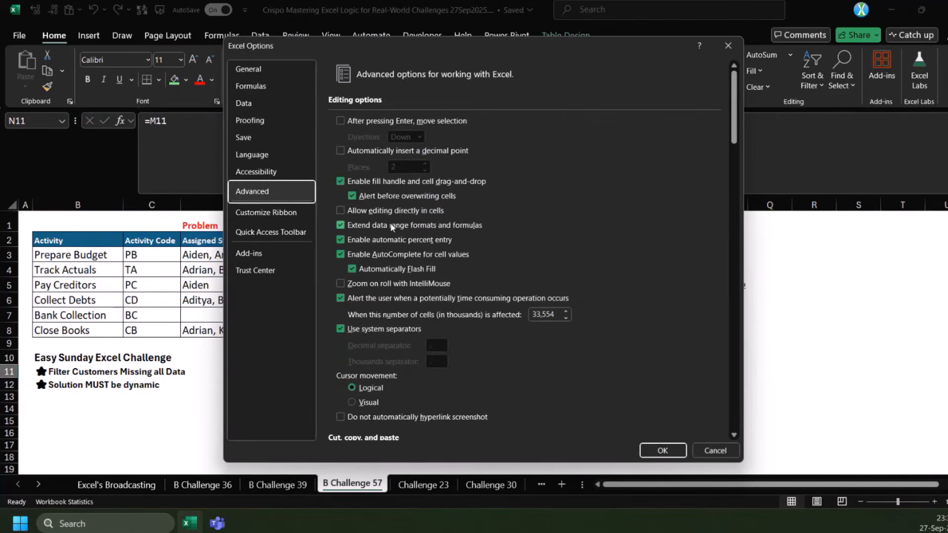
{"action": "scroll", "coordinate": [446, 251], "scroll_direction": "down", "scroll_amount": 1}
{"action": "scroll", "coordinate": [443, 250], "scroll_direction": "down", "scroll_amount": 3}
{"action": "scroll", "coordinate": [443, 252], "scroll_direction": "up", "scroll_amount": 2}
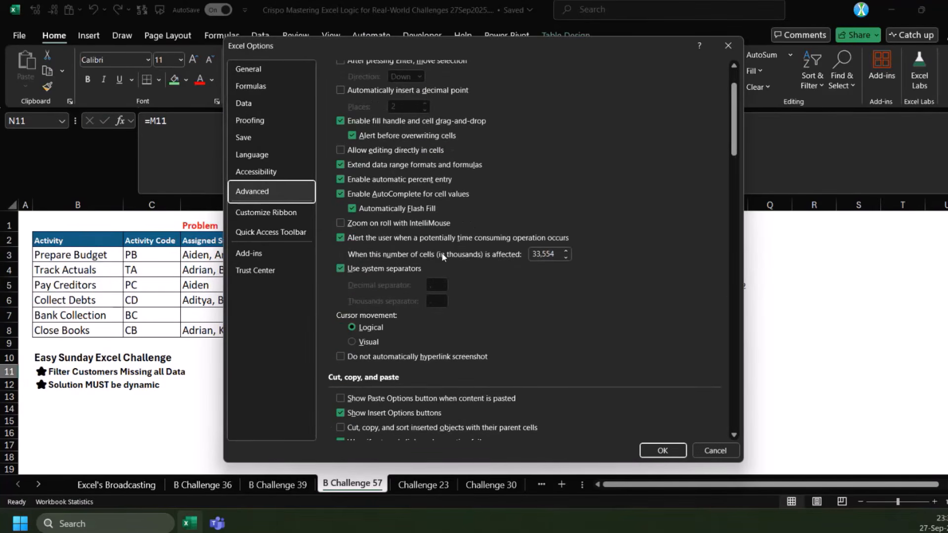
{"action": "left_click", "coordinate": [269, 175]}
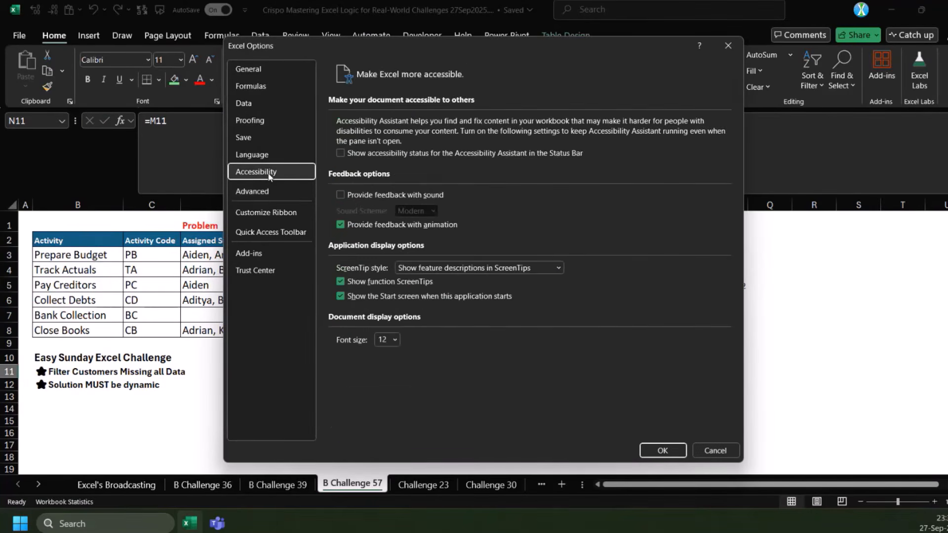
{"action": "left_click", "coordinate": [258, 88]}
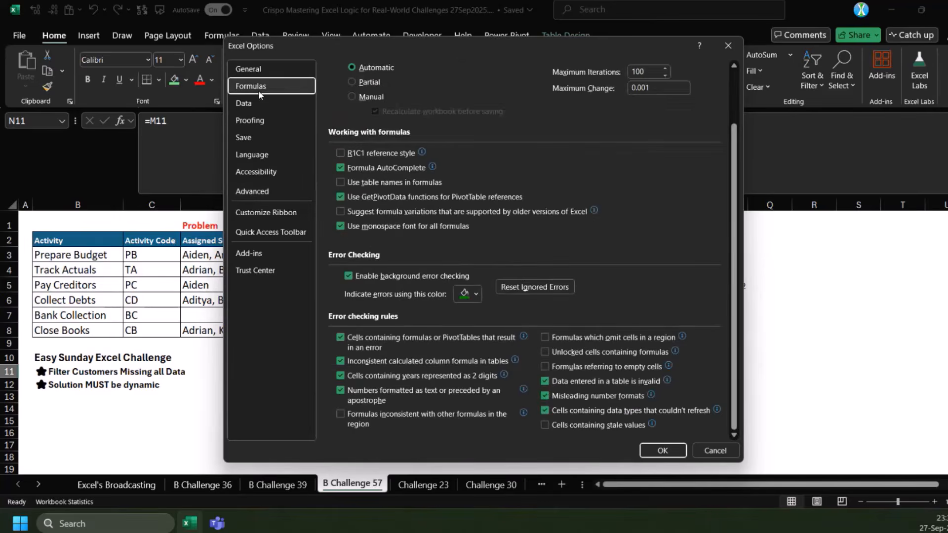
{"action": "left_click", "coordinate": [340, 183]}
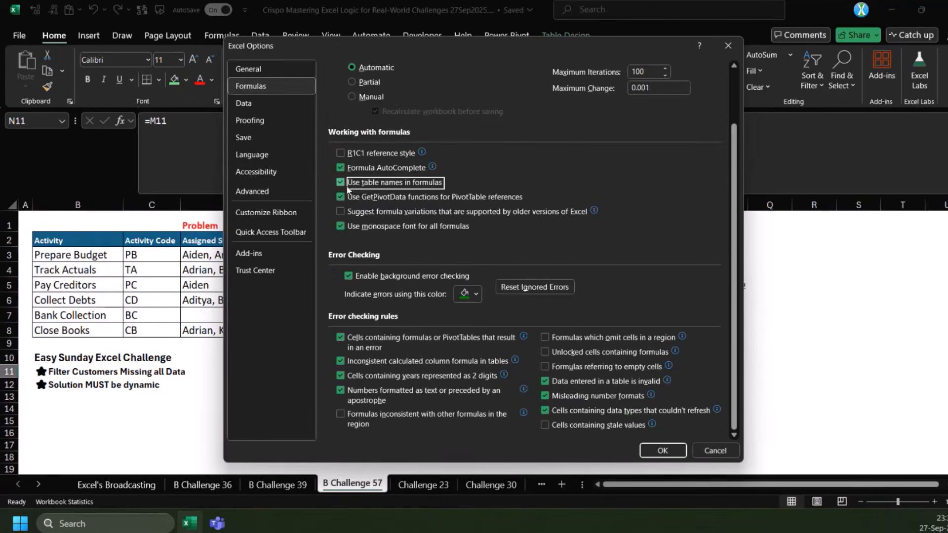
{"action": "left_click", "coordinate": [663, 451]}
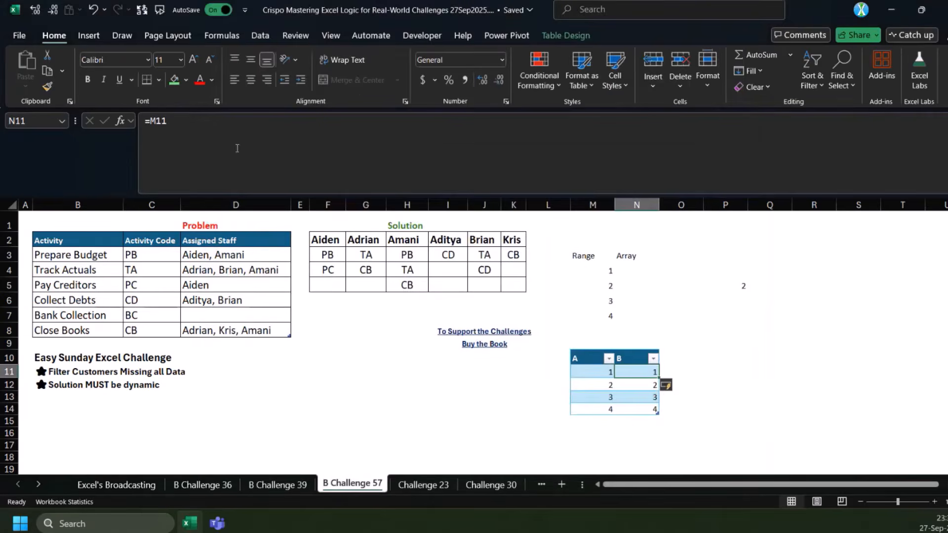
Replace the formula in N11 with =[@A] and examine how it refers to column A in the same row
{"action": "type", "text": "="}
{"action": "key", "text": "Left"}
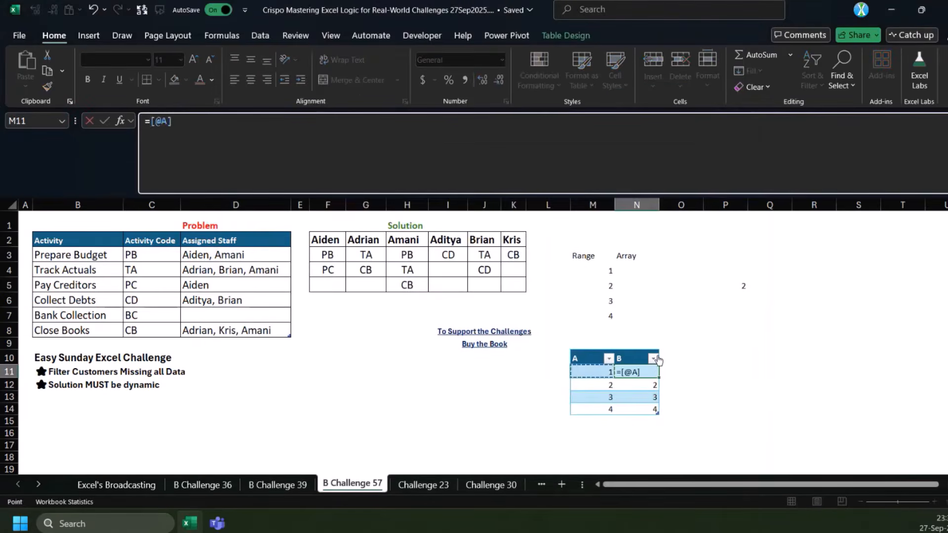
{"action": "key", "text": "ctrl+Return"}
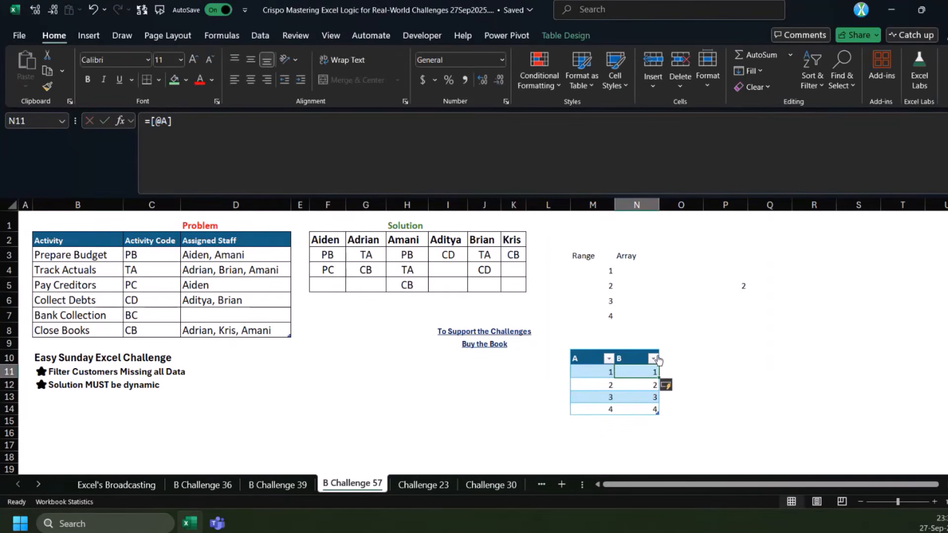
{"action": "left_click", "coordinate": [160, 121]}
{"action": "key", "text": "ctrl+Return"}
{"action": "left_click_drag", "start_coordinate": [590, 372], "coordinate": [657, 376]}
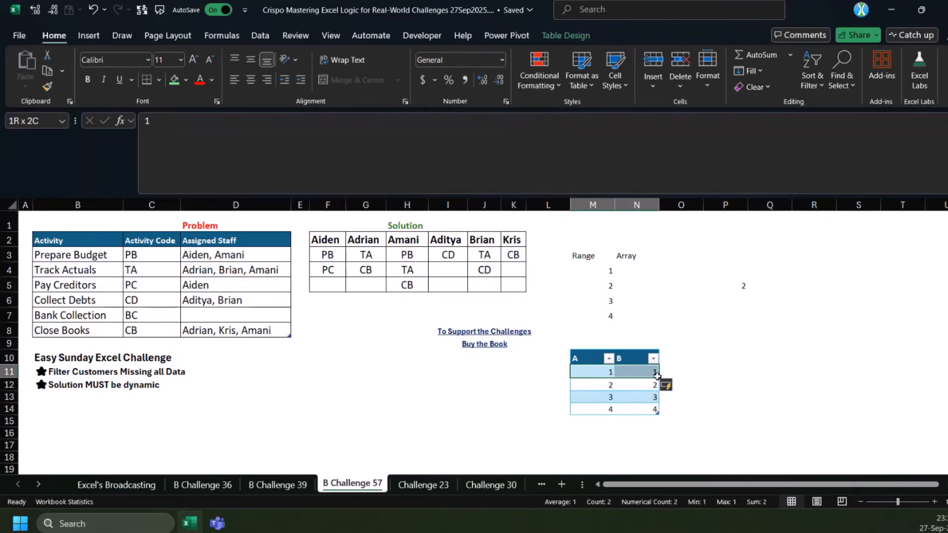
{"action": "left_click", "coordinate": [647, 374]}
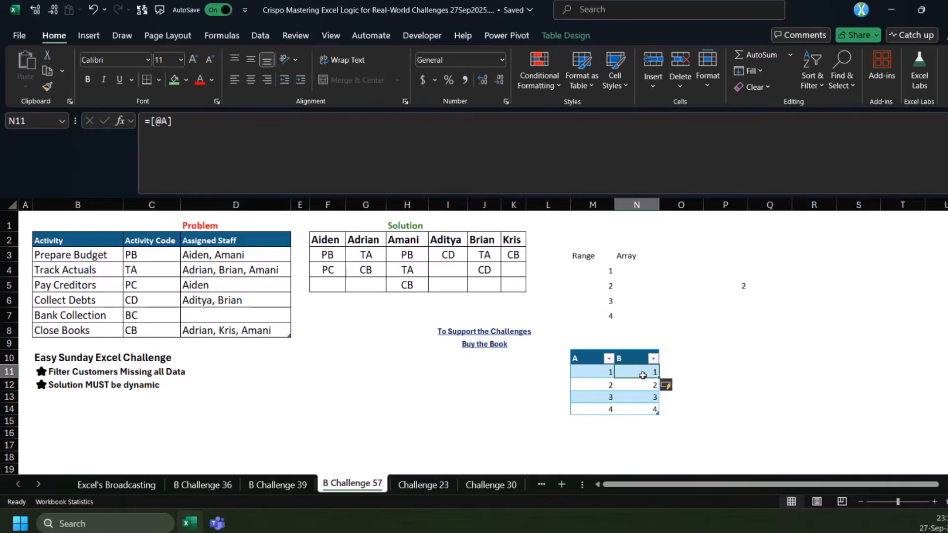
{"action": "left_click", "coordinate": [730, 282]}
{"action": "left_click_drag", "start_coordinate": [731, 278], "coordinate": [645, 275]}
{"action": "double_click", "coordinate": [170, 122]}
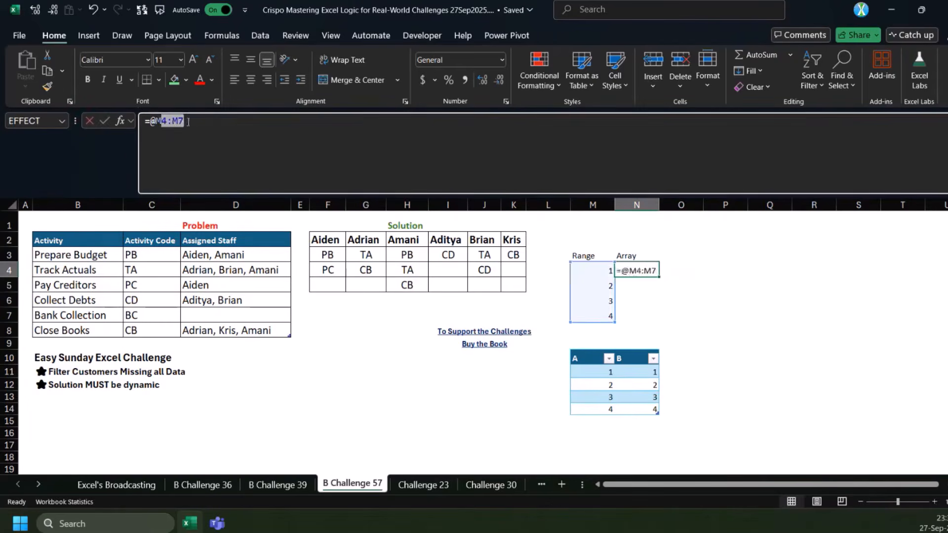
{"action": "key", "text": "F4"}
{"action": "key", "text": "ctrl+Return"}
Move the Array label from N3 to P3
{"action": "left_click", "coordinate": [637, 256]}
{"action": "key", "text": "ctrl+x"}
{"action": "left_click", "coordinate": [725, 255]}
{"action": "key", "text": "ctrl+v"}
Fill the =@$M$4:$M$7 formula from N4 down to N7
{"action": "left_click", "coordinate": [637, 270]}
{"action": "left_click_drag", "start_coordinate": [659, 280], "coordinate": [659, 320]}
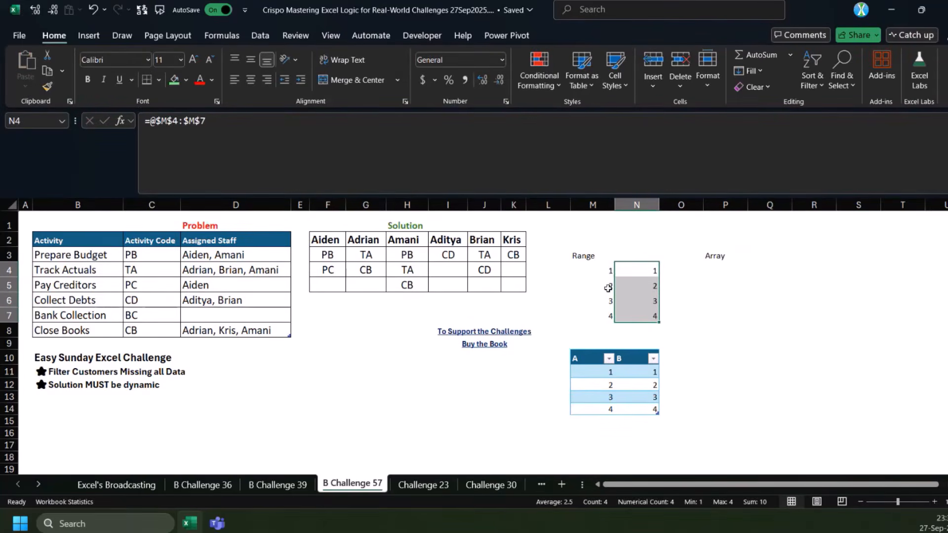
{"action": "left_click", "coordinate": [647, 271]}
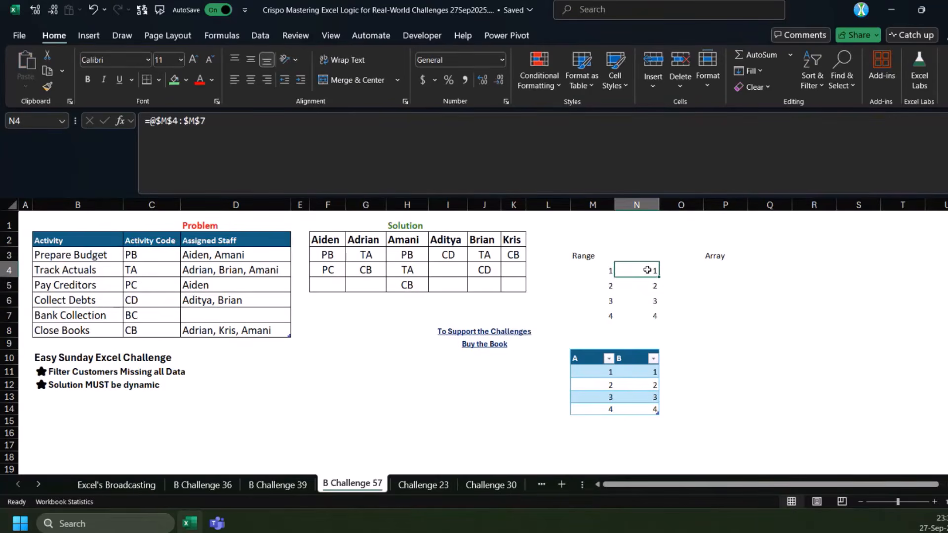
Compare the formulas in N4 and N5 with the range M4:M7 to see how each row's value is picked
{"action": "left_click_drag", "start_coordinate": [591, 269], "coordinate": [590, 312]}
{"action": "left_click", "coordinate": [637, 270]}
{"action": "left_click_drag", "start_coordinate": [601, 271], "coordinate": [600, 316]}
{"action": "mouse_move", "coordinate": [649, 270]}
{"action": "left_mouse_down"}
{"action": "mouse_move", "coordinate": [592, 270]}
{"action": "mouse_move", "coordinate": [653, 268]}
{"action": "left_mouse_up"}
{"action": "left_click", "coordinate": [653, 270]}
{"action": "left_click", "coordinate": [651, 285]}
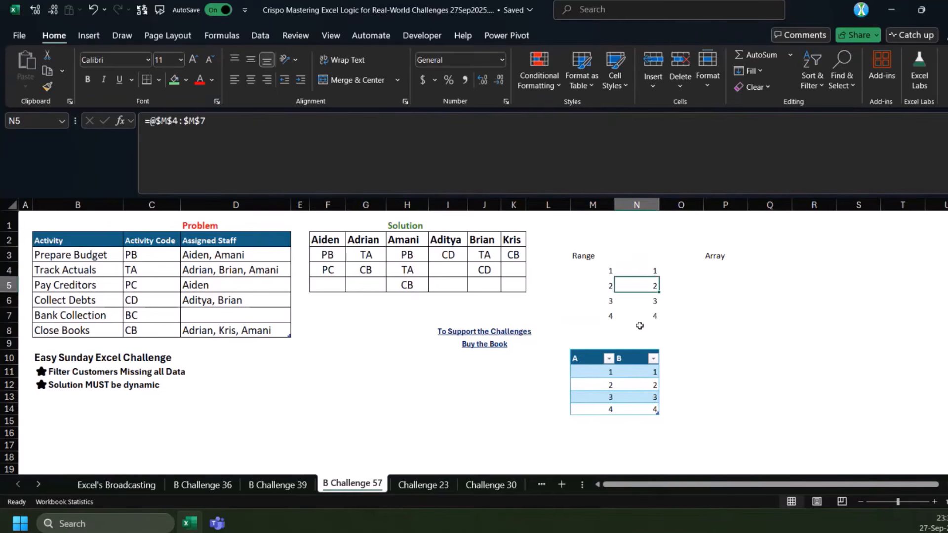
{"action": "left_click", "coordinate": [650, 270]}
{"action": "double_click", "coordinate": [656, 272]}
{"action": "key", "text": "Escape"}
Extend the =@$M$4:$M$7 formula up to N3 and select M4:M7 to compare the rows it covers
{"action": "left_click_drag", "start_coordinate": [659, 276], "coordinate": [659, 257]}
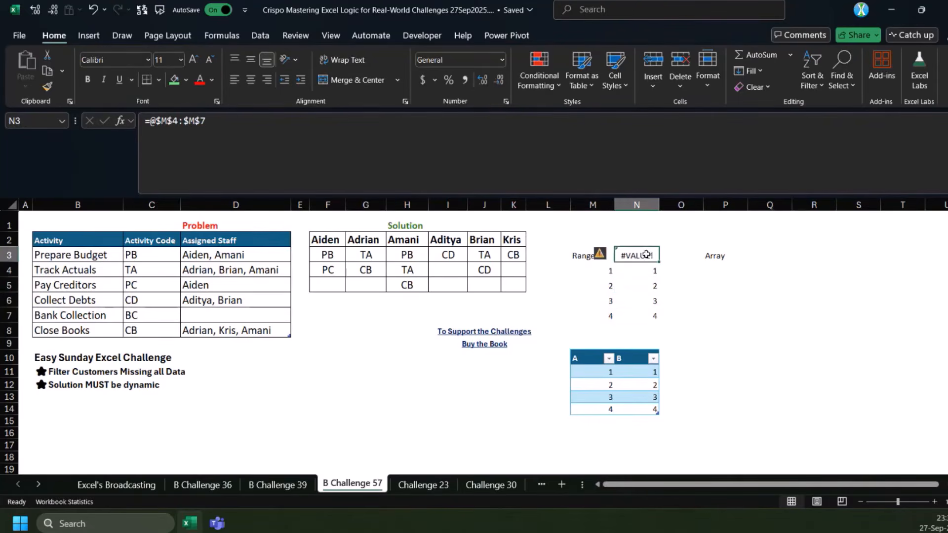
{"action": "left_click_drag", "start_coordinate": [603, 271], "coordinate": [596, 317]}
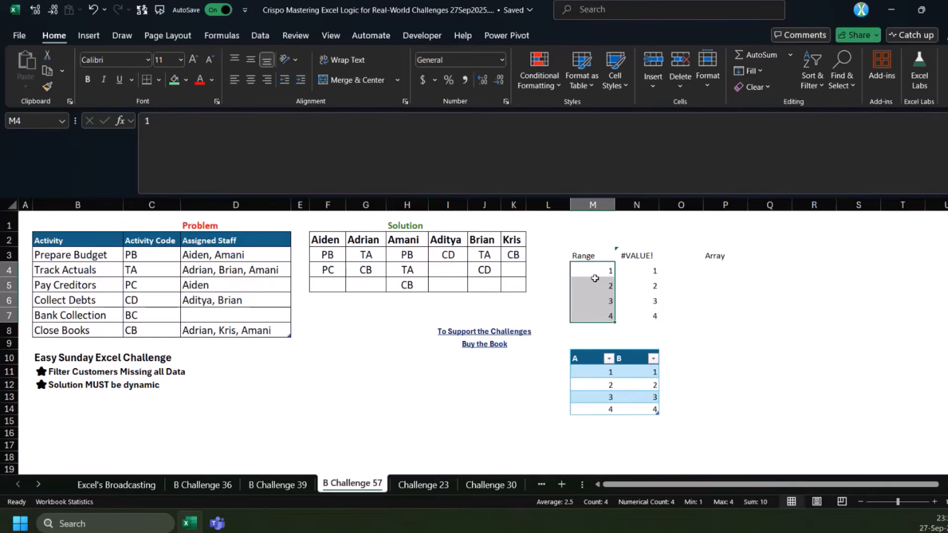
Inspect the formula in N3 and the range M4:M7 that it references
{"action": "left_click", "coordinate": [650, 255]}
{"action": "double_click", "coordinate": [650, 255]}
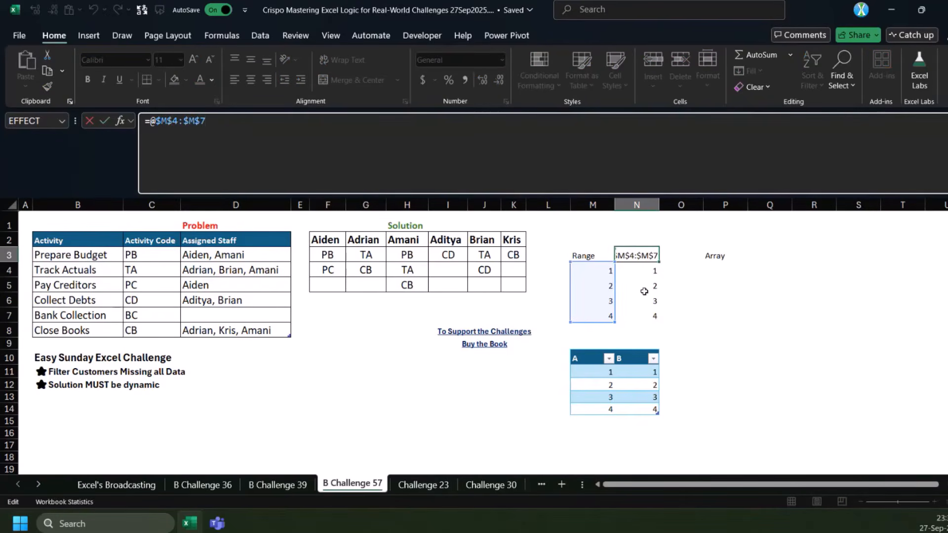
{"action": "key", "text": "Escape"}
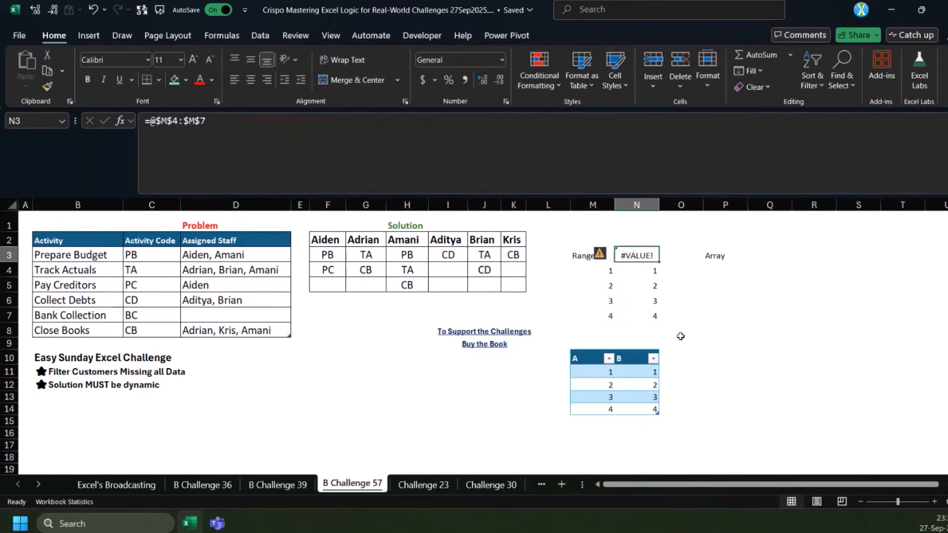
Enter the numbers 1, 2, 3 and 4 across P9:S9
{"action": "left_click", "coordinate": [715, 343]}
{"action": "type", "text": "1"}
{"action": "key", "text": "Tab"}
{"action": "type", "text": "2"}
{"action": "key", "text": "Tab"}
{"action": "type", "text": "3"}
{"action": "key", "text": "Tab"}
{"action": "type", "text": "4"}
{"action": "key", "text": "Down"}
{"action": "key", "text": "Down"}
{"action": "key", "text": "Left"}
{"action": "key", "text": "Left"}
{"action": "key", "text": "Left"}
{"action": "key", "text": "Left"}
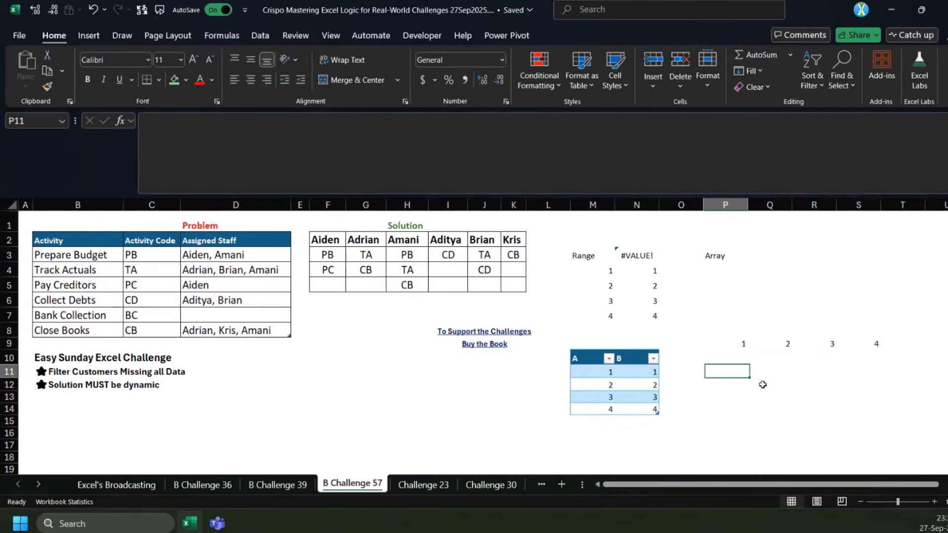
Move the A/B table so that its header row starts at G14
{"action": "key", "text": "Up"}
{"action": "key", "text": "Right"}
{"action": "key", "text": "Left"}
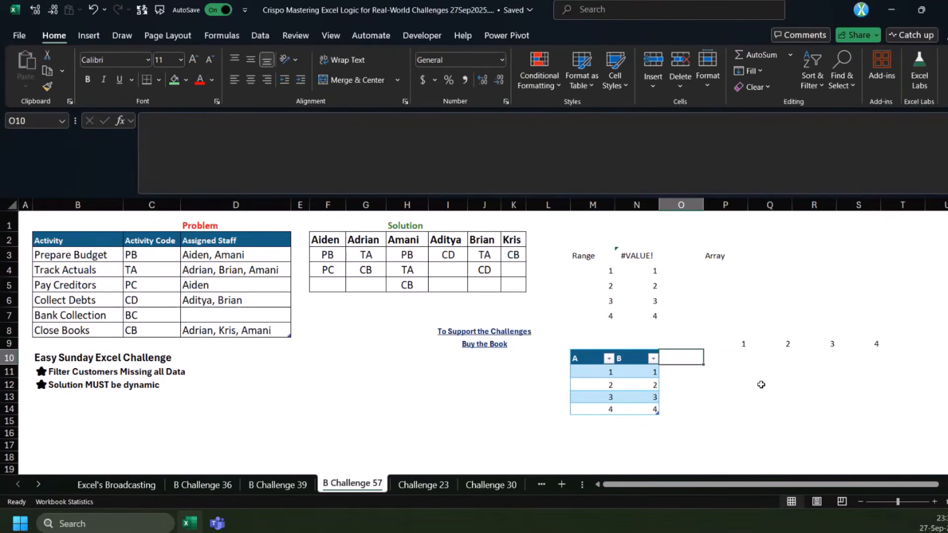
{"action": "type", "text": "="}
{"action": "key", "text": "Escape"}
{"action": "left_click_drag", "start_coordinate": [592, 361], "coordinate": [421, 468]}
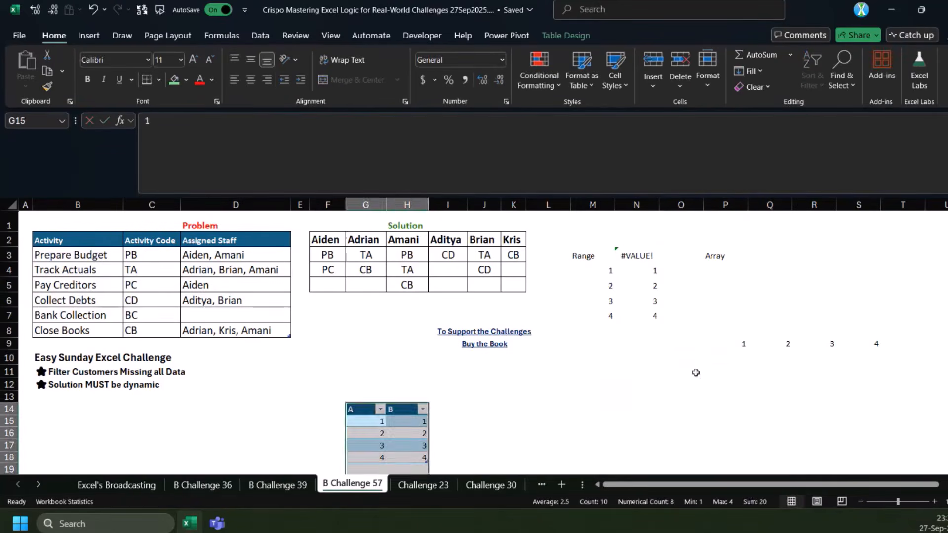
Enter =@$P$9:$S$9 in O10 and fill it across to T10
{"action": "left_click", "coordinate": [698, 357]}
{"action": "type", "text": "=@"}
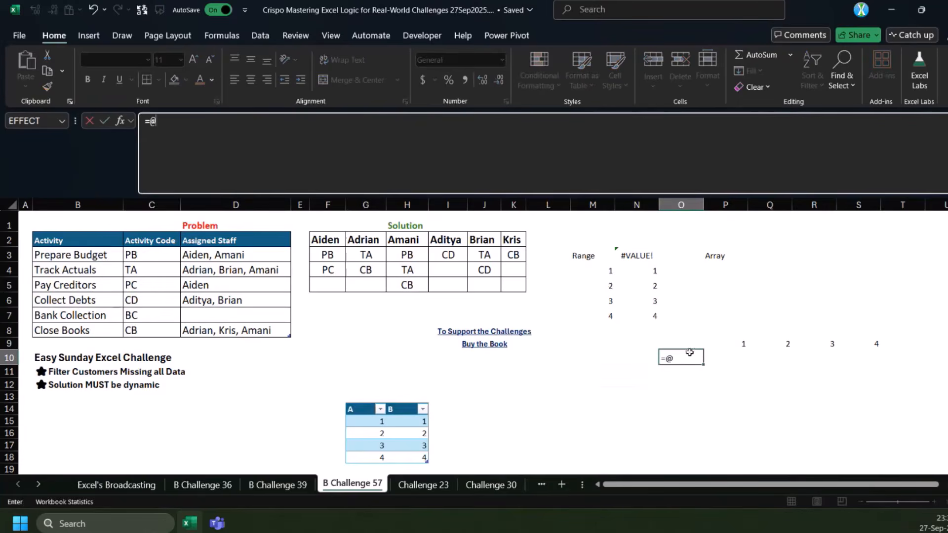
{"action": "left_click_drag", "start_coordinate": [734, 345], "coordinate": [876, 344]}
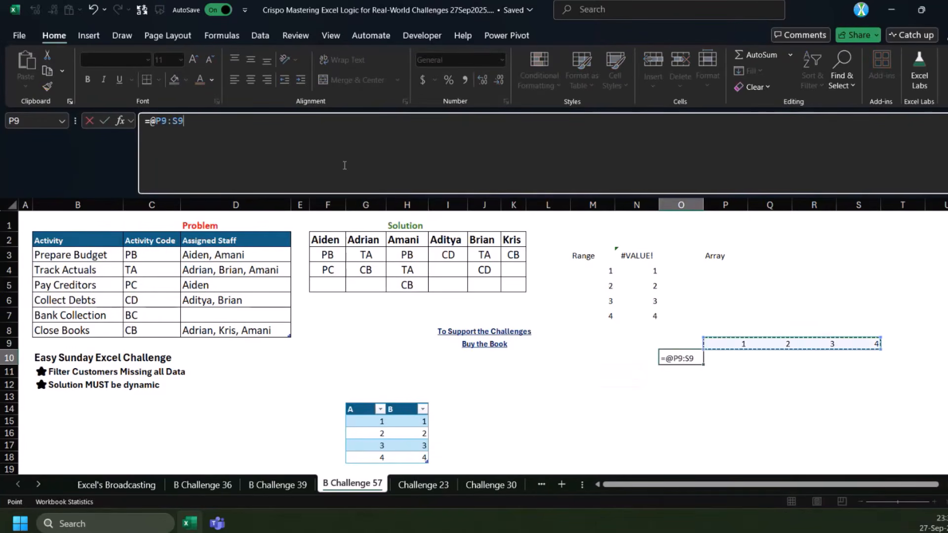
{"action": "key", "text": "F4"}
{"action": "key", "text": "ctrl+Return"}
{"action": "left_click_drag", "start_coordinate": [690, 308], "coordinate": [903, 367]}
Compare the formulas across O10:T10 with the values in P9:S9 to see how each column's value is picked
{"action": "left_click", "coordinate": [692, 348]}
{"action": "left_click", "coordinate": [689, 359]}
{"action": "left_click", "coordinate": [726, 357]}
{"action": "left_click", "coordinate": [782, 362]}
{"action": "left_click", "coordinate": [876, 357]}
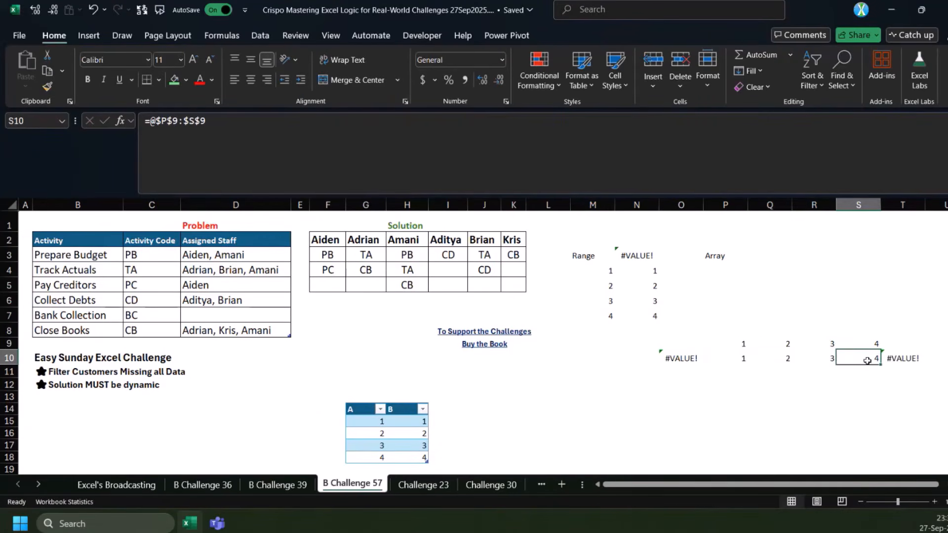
{"action": "left_click", "coordinate": [904, 357]}
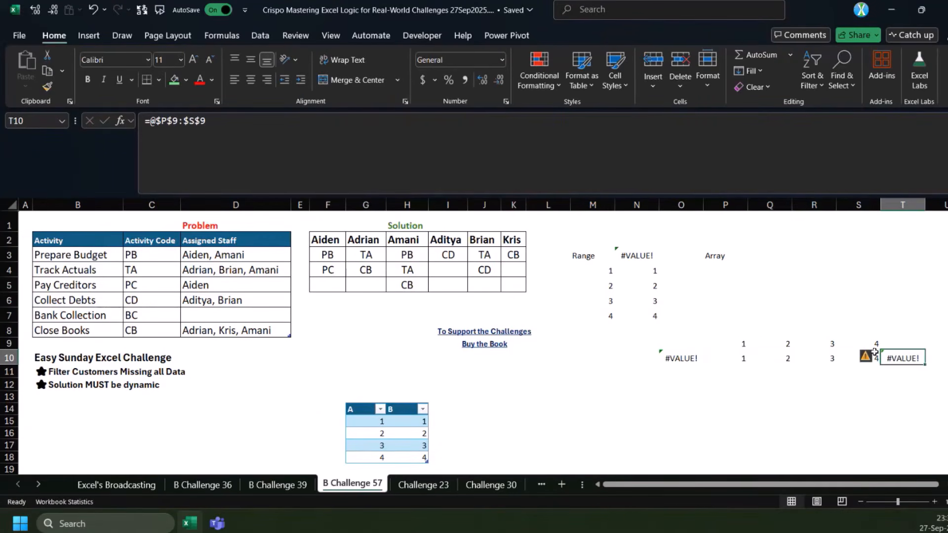
{"action": "left_click", "coordinate": [735, 359]}
Enter =@$P$8:$S$9 in O13 to test implicit intersection on a two-row range
{"action": "left_click", "coordinate": [685, 397]}
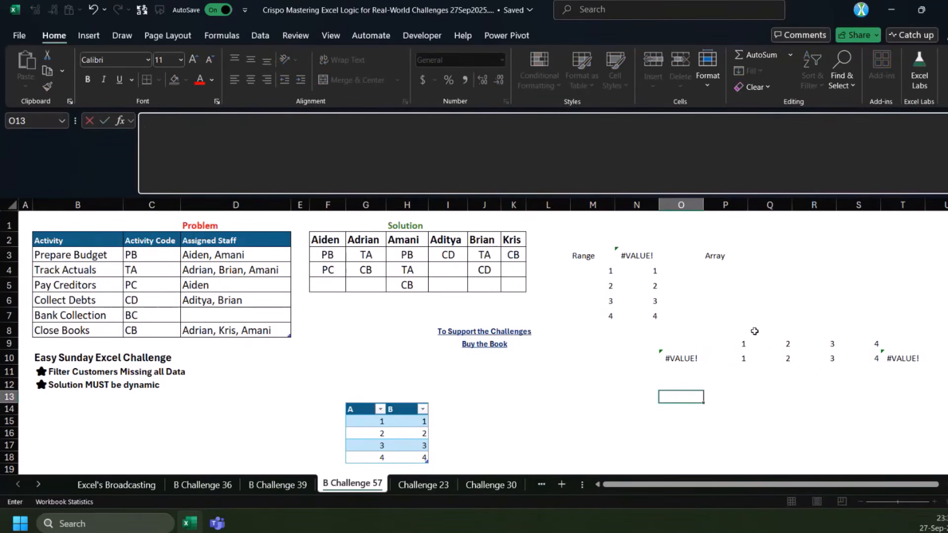
{"action": "type", "text": "=@"}
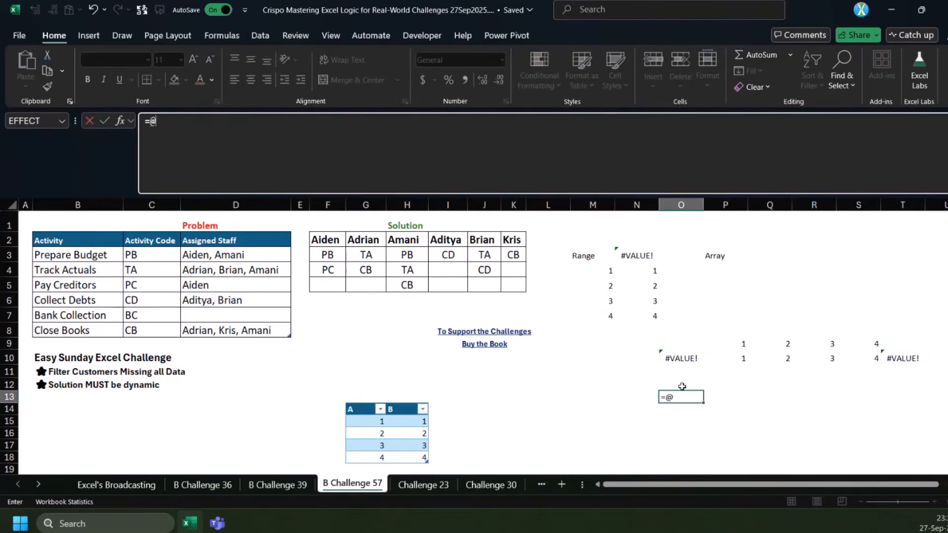
{"action": "left_click_drag", "start_coordinate": [739, 328], "coordinate": [876, 350]}
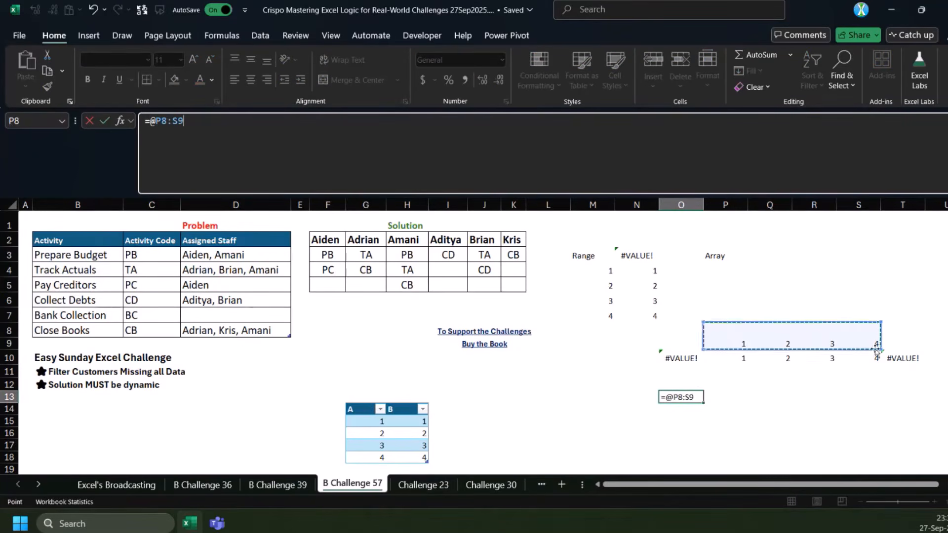
{"action": "double_click", "coordinate": [200, 120]}
{"action": "key", "text": "F4"}
{"action": "key", "text": "Return"}
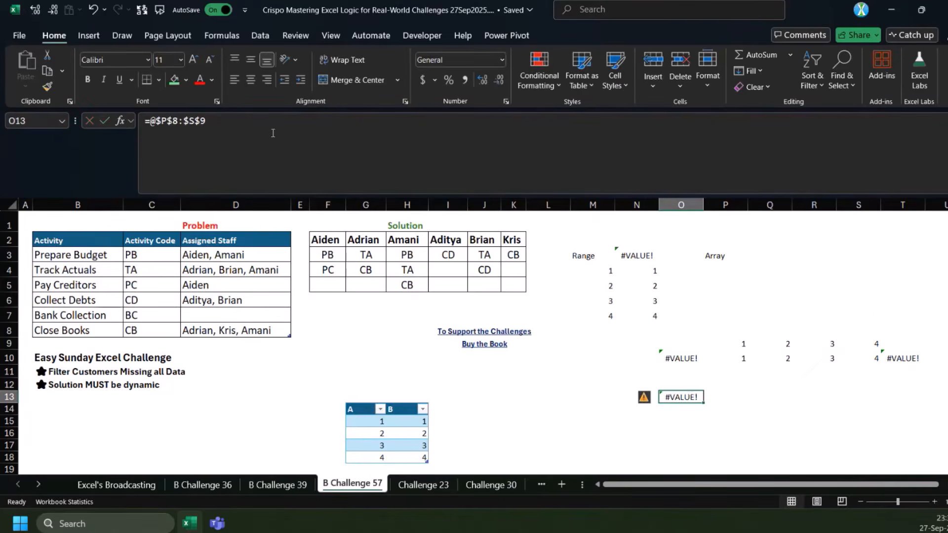
Fill the =@$P$8:$S$9 formula from O13 across to T13, checking the range referenced by P13
{"action": "left_click_drag", "start_coordinate": [704, 403], "coordinate": [724, 398]}
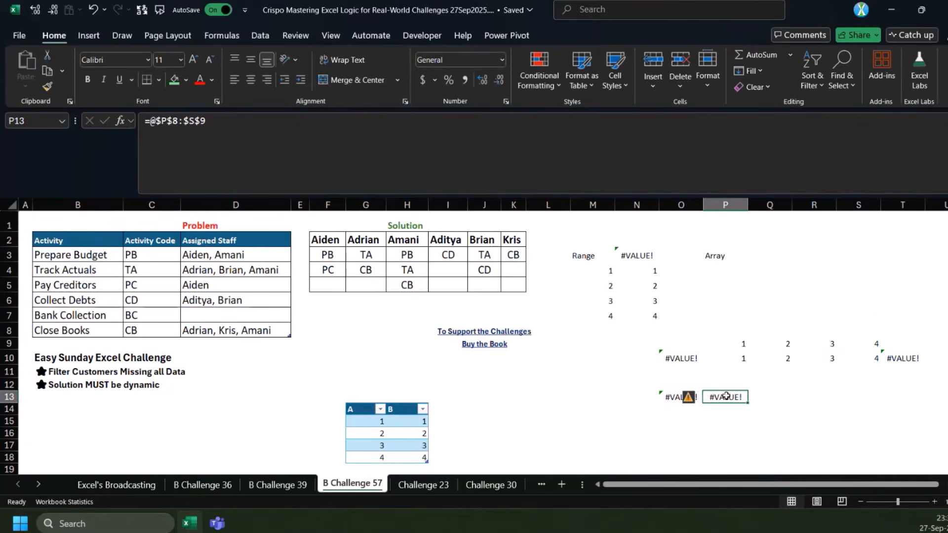
{"action": "double_click", "coordinate": [723, 396]}
{"action": "left_click", "coordinate": [174, 114]}
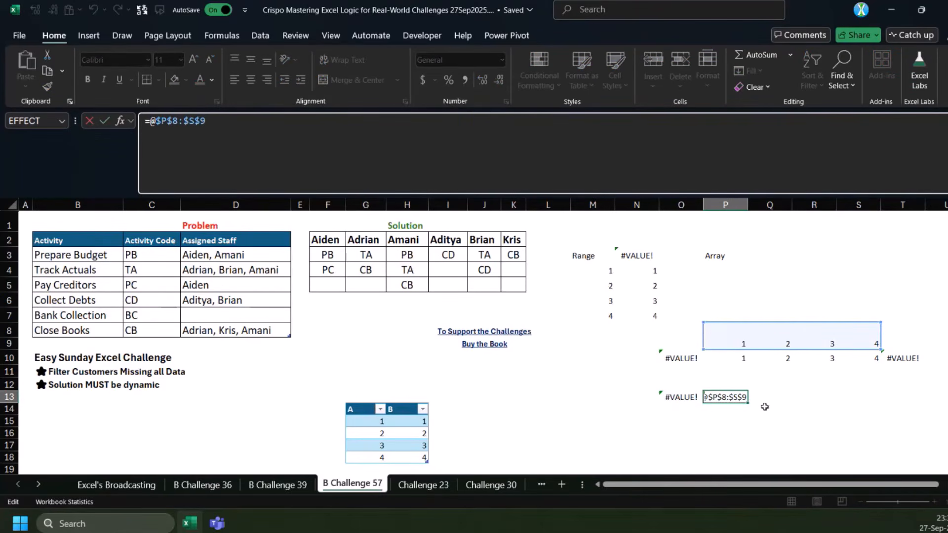
{"action": "key", "text": "Escape"}
{"action": "left_click_drag", "start_coordinate": [748, 403], "coordinate": [918, 400]}
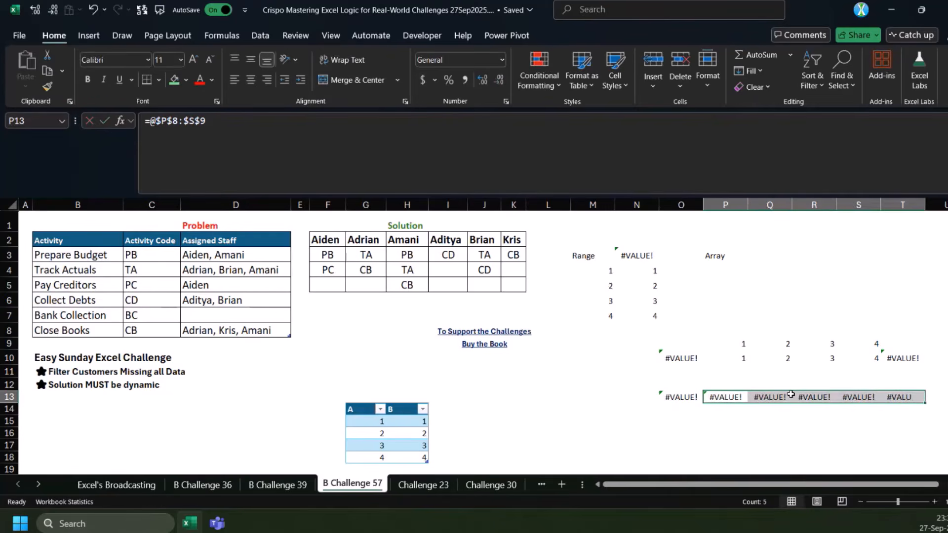
Compare the two-row range formula in P13 with the single-column formula in N4
{"action": "left_click", "coordinate": [724, 395]}
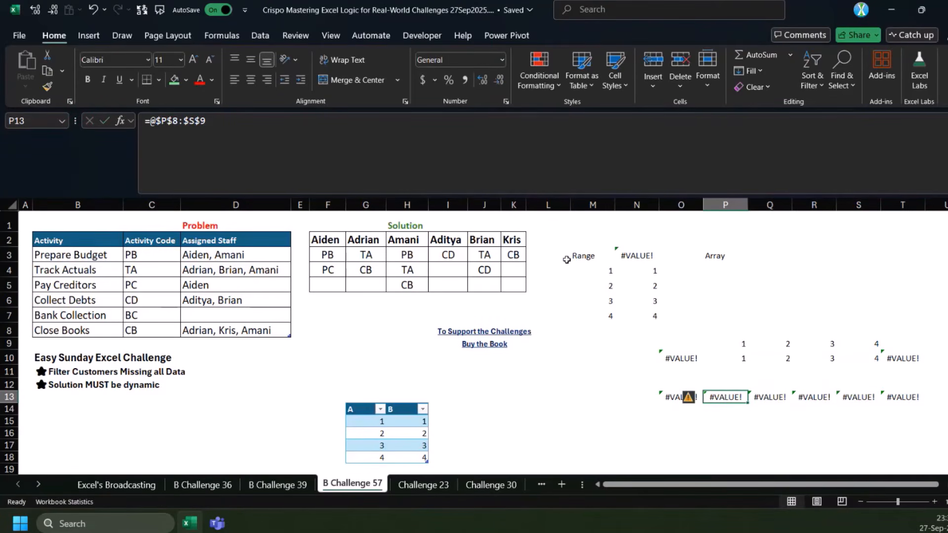
{"action": "left_click", "coordinate": [651, 272]}
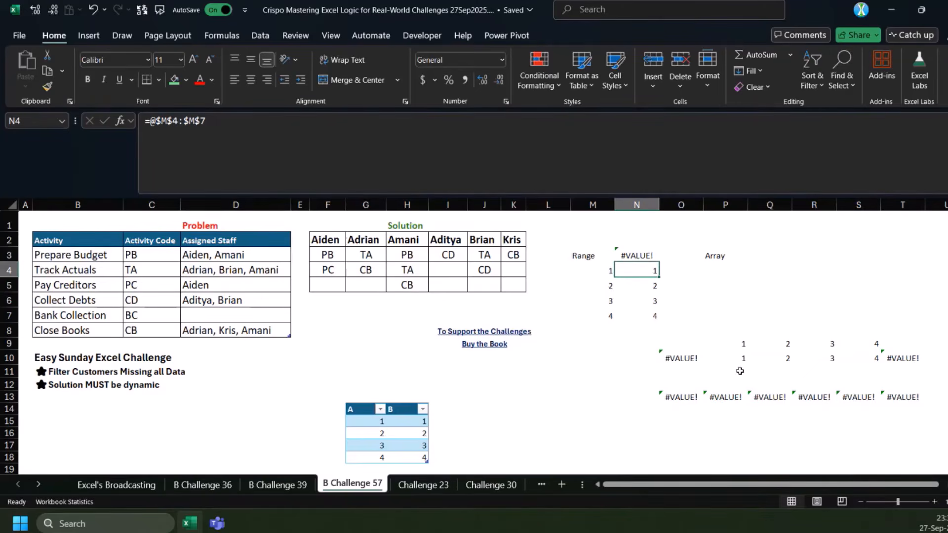
{"action": "left_click", "coordinate": [728, 396]}
{"action": "left_click", "coordinate": [529, 395]}
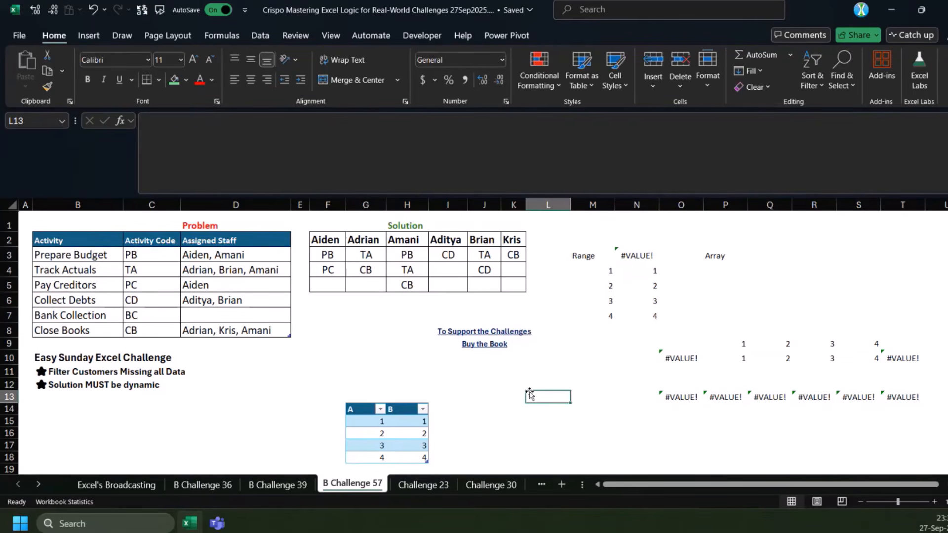
{"action": "type", "text": "=r"}
{"action": "key", "text": "Escape"}
{"action": "key", "text": "Escape"}
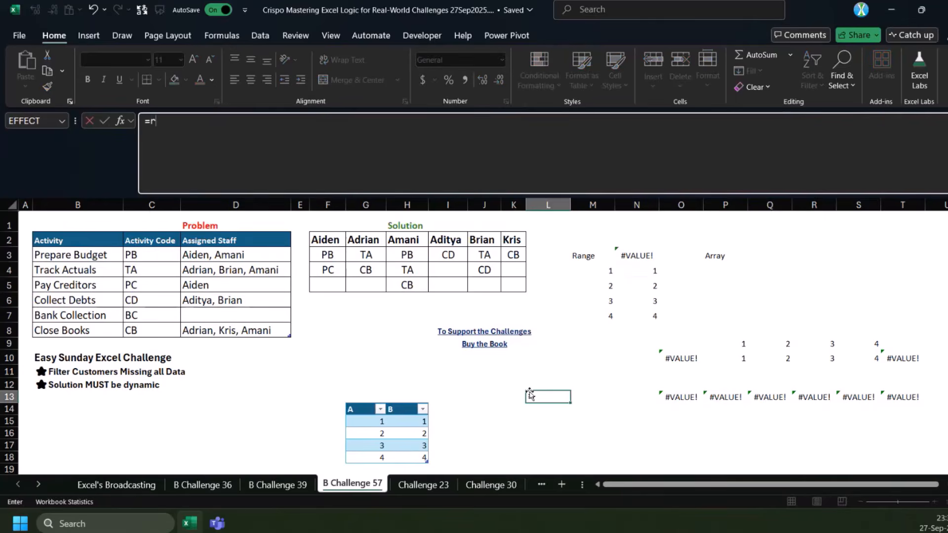
Enter =ISREF(P9:S9) in L15 to test whether the range is a reference
{"action": "left_click", "coordinate": [541, 422]}
{"action": "type", "text": "=r"}
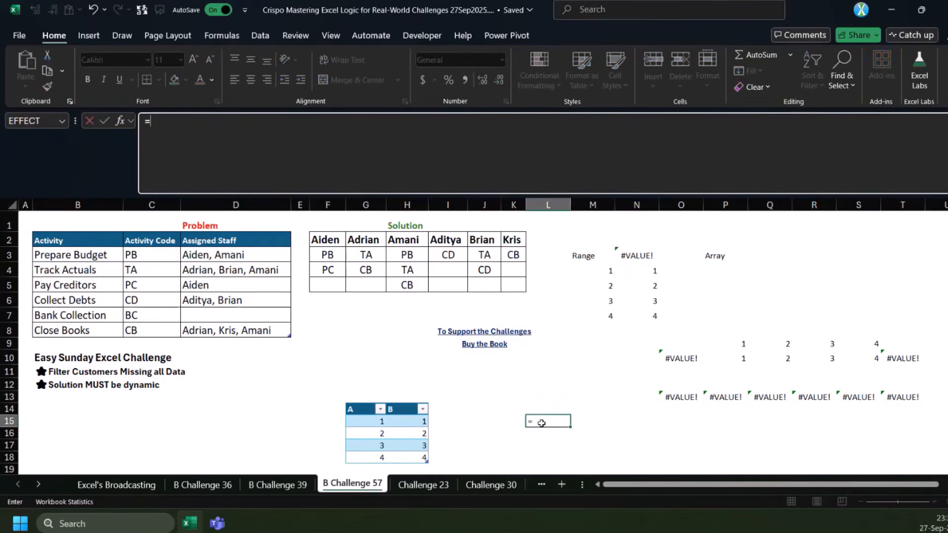
{"action": "key", "text": "Escape"}
{"action": "key", "text": "BackSpace"}
{"action": "type", "text": "="}
{"action": "key", "text": "BackSpace"}
{"action": "type", "text": "isre"}
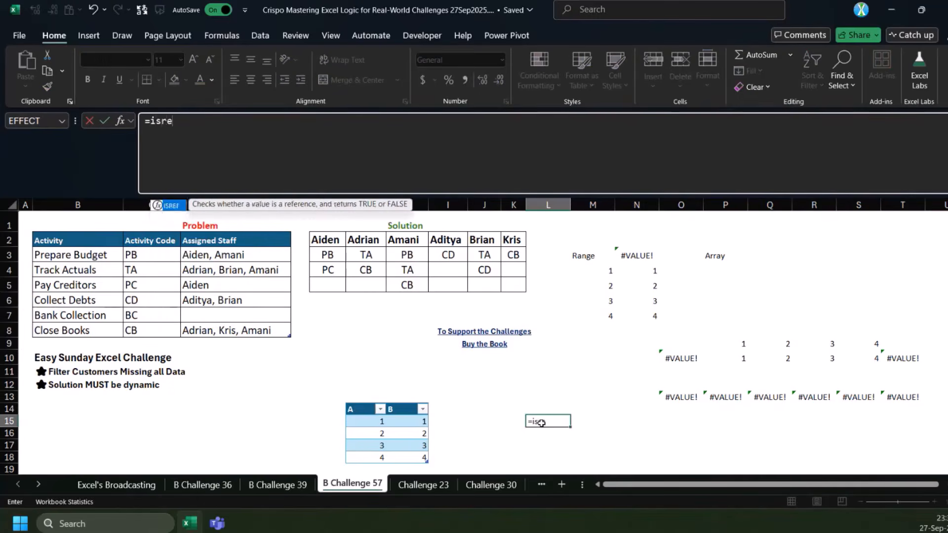
{"action": "key", "text": "Tab"}
{"action": "left_click_drag", "start_coordinate": [736, 344], "coordinate": [871, 346]}
{"action": "type", "text": ")"}
{"action": "key", "text": "ctrl+Return"}
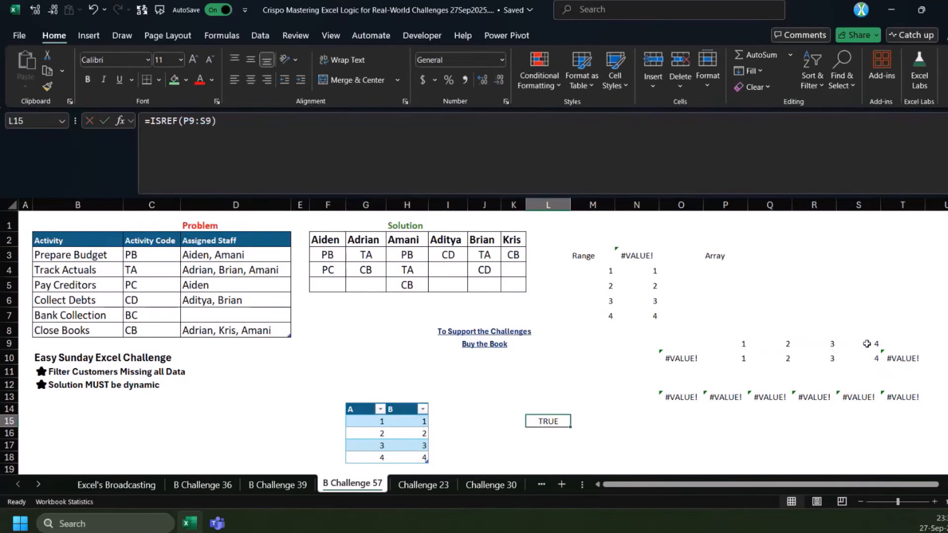
Change L15's formula to =ISREF(+P9:S9) and highlight its argument
{"action": "left_click", "coordinate": [160, 126]}
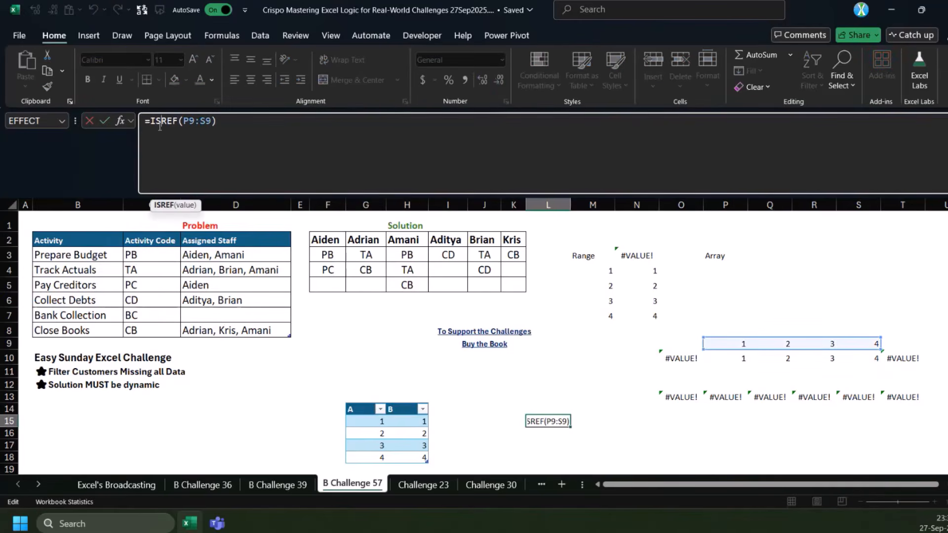
{"action": "key", "text": "Escape"}
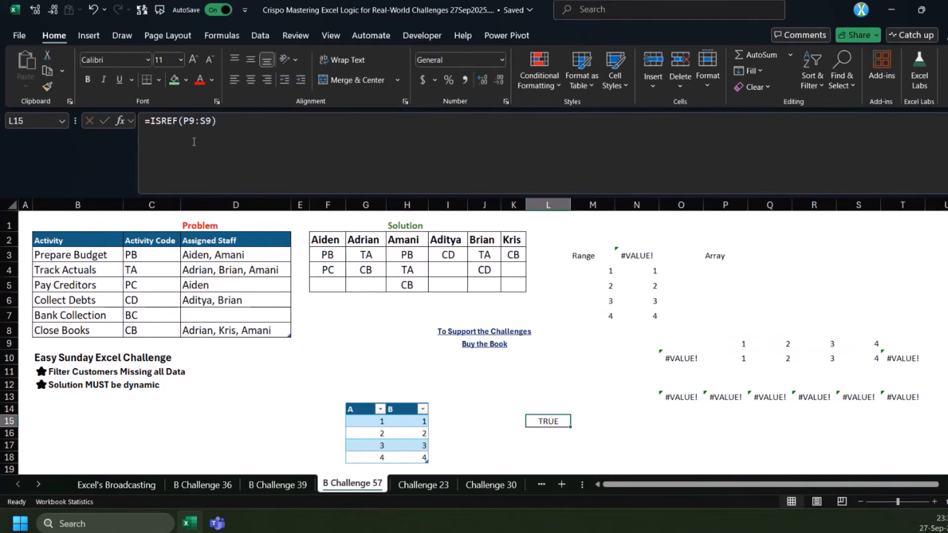
{"action": "left_click", "coordinate": [184, 121]}
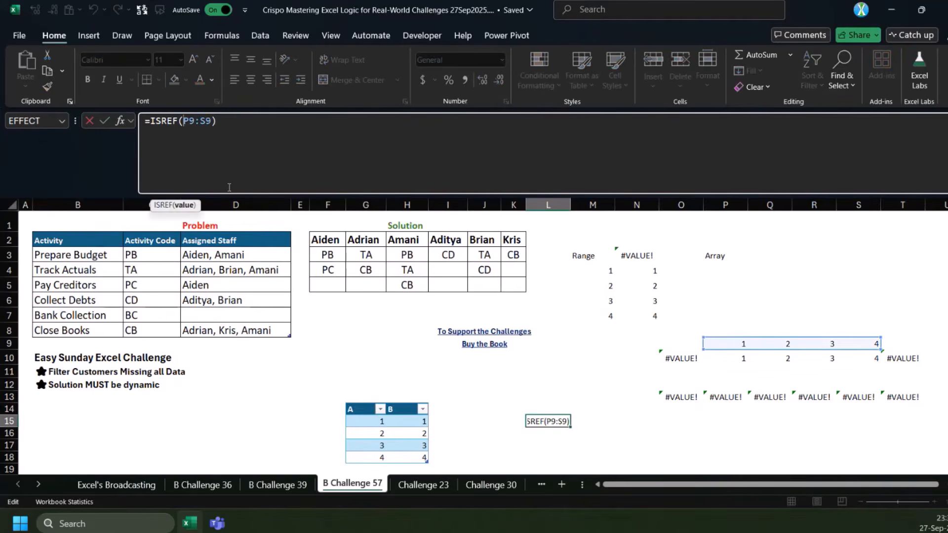
{"action": "type", "text": "+"}
{"action": "key", "text": "ctrl+Return"}
{"action": "left_click", "coordinate": [185, 121]}
{"action": "left_click_drag", "start_coordinate": [185, 122], "coordinate": [215, 122]}
{"action": "key", "text": "Escape"}
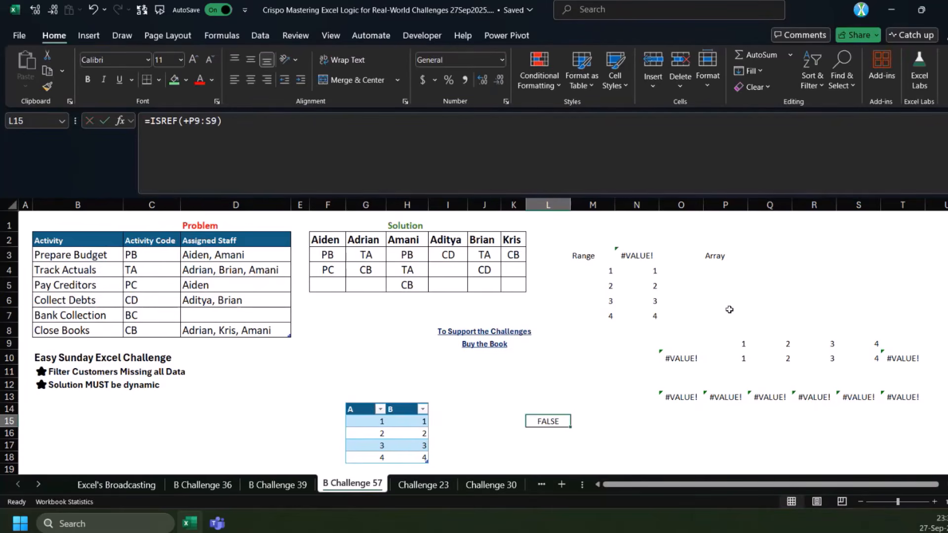
Remove the ISREF wrapper from L15 and turn its formula into =@+P9:S9
{"action": "left_click", "coordinate": [239, 163]}
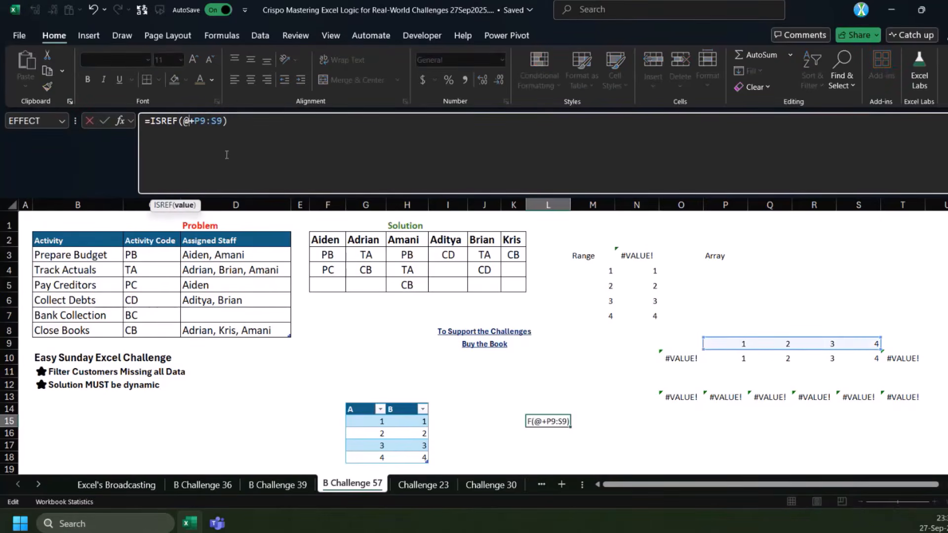
{"action": "key", "text": "Escape"}
{"action": "double_click", "coordinate": [166, 124]}
{"action": "key", "text": "Delete"}
{"action": "key", "text": "Delete"}
{"action": "left_click", "coordinate": [230, 120]}
{"action": "key", "text": "BackSpace"}
{"action": "key", "text": "ctrl+Return"}
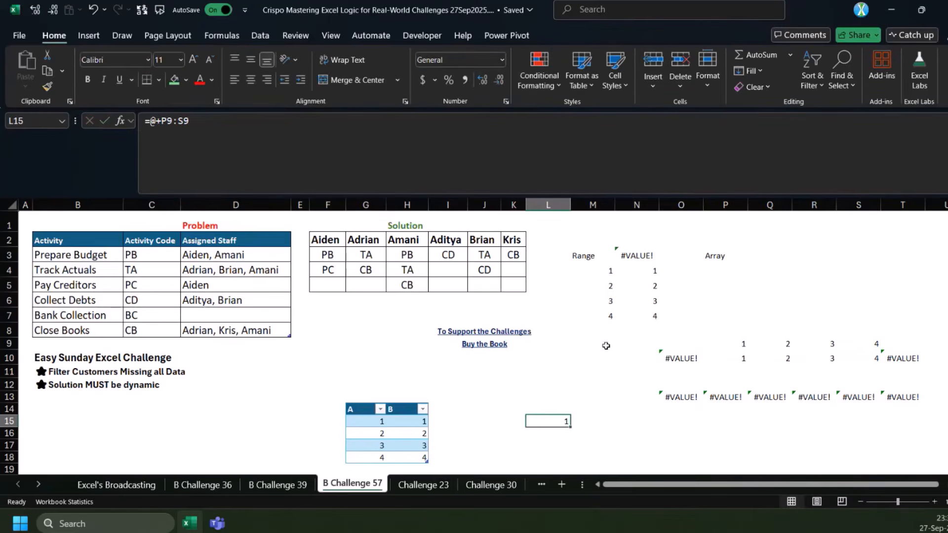
Move the L15 formula to O15 and make its reference absolute as =@+$P$9:$S$9
{"action": "double_click", "coordinate": [169, 121]}
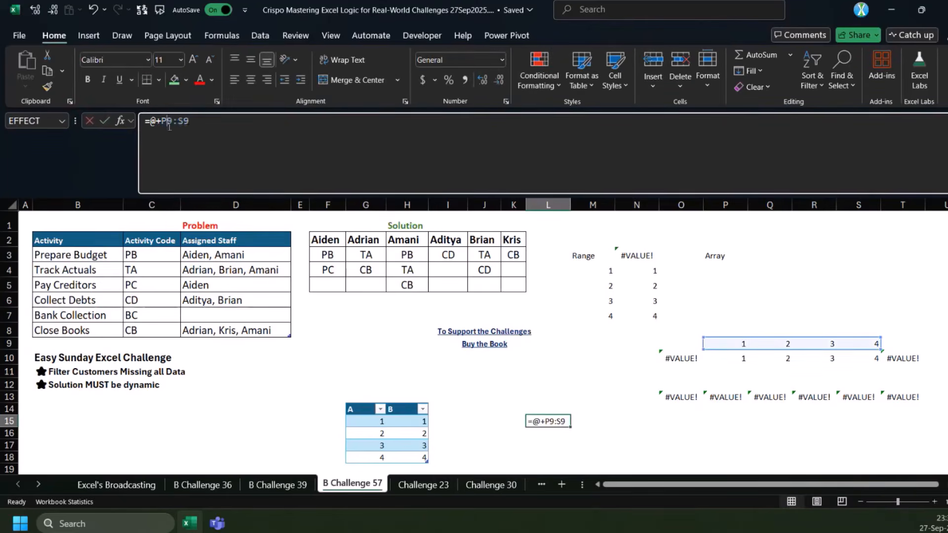
{"action": "key", "text": "Escape"}
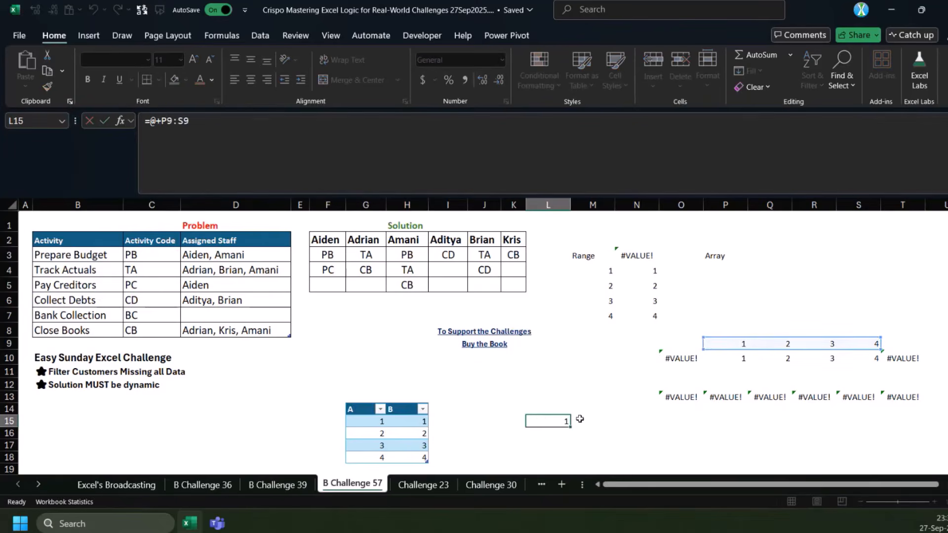
{"action": "key", "text": "ctrl+c"}
{"action": "left_click", "coordinate": [677, 423]}
{"action": "key", "text": "Return"}
{"action": "key", "text": "ctrl+Up"}
{"action": "key", "text": "ctrl+Down"}
{"action": "double_click", "coordinate": [168, 119]}
{"action": "key", "text": "F4"}
{"action": "key", "text": "ctrl+Return"}
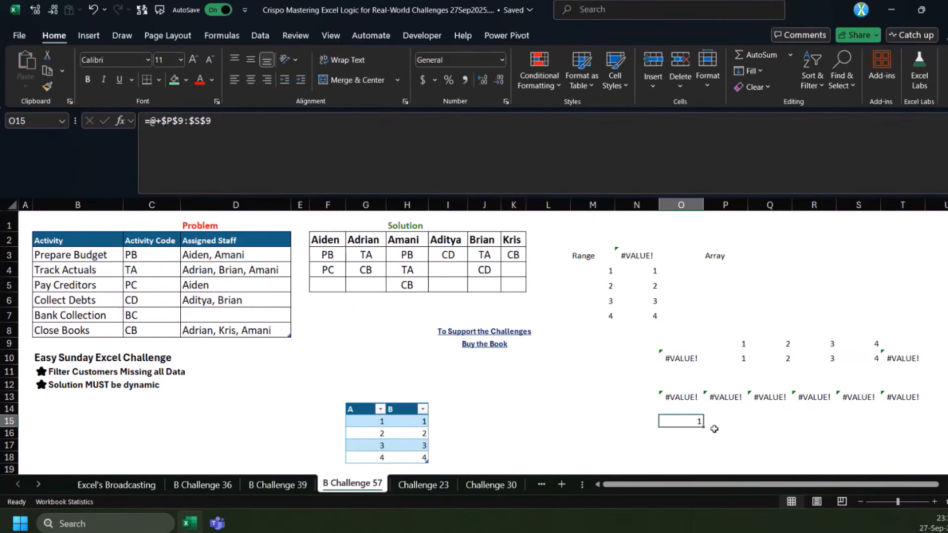
Fill the =@+$P$9:$S$9 formula from O15 across to T15 and check the filled cells
{"action": "left_click_drag", "start_coordinate": [703, 427], "coordinate": [918, 424]}
{"action": "left_click_drag", "start_coordinate": [800, 485], "coordinate": [807, 484]}
{"action": "left_click", "coordinate": [889, 420]}
{"action": "left_click", "coordinate": [666, 421]}
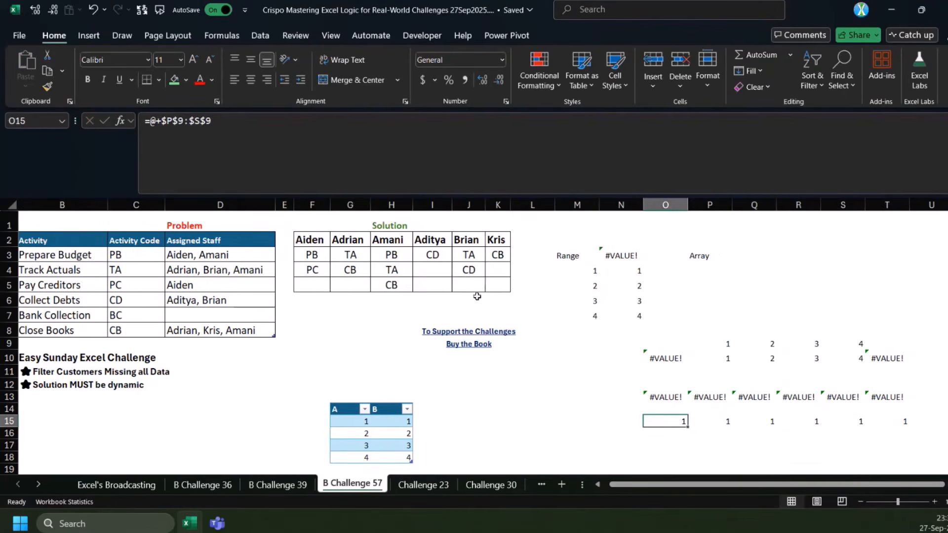
Enter =INDEX($P$9:$S$9,1,1) in O16, reusing the absolute range from the O15 formula
{"action": "key", "text": "F2"}
{"action": "key", "text": "Return"}
{"action": "left_click", "coordinate": [403, 140]}
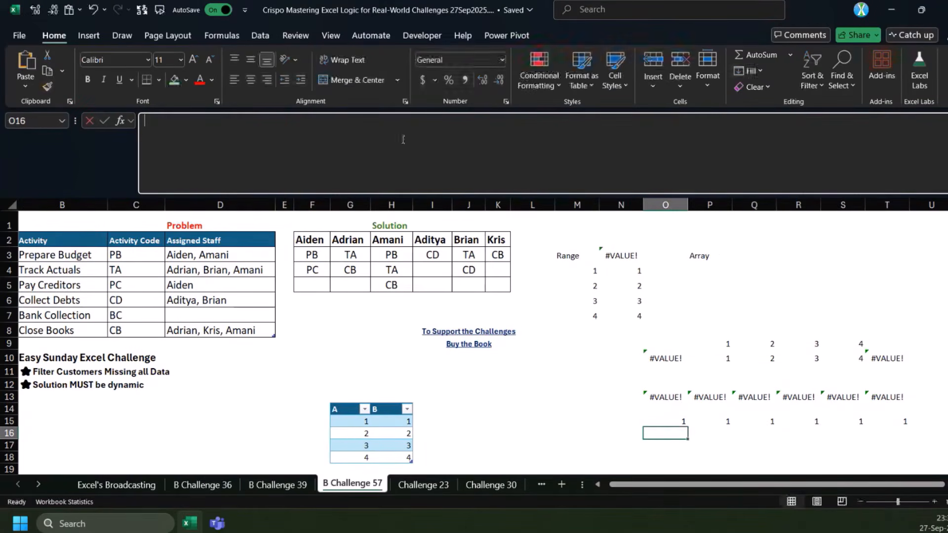
{"action": "key", "text": "ctrl+v"}
{"action": "left_click", "coordinate": [154, 123]}
{"action": "key", "text": "BackSpace"}
{"action": "key", "text": "BackSpace"}
{"action": "type", "text": "-"}
{"action": "key", "text": "BackSpace"}
{"action": "type", "text": "=index"}
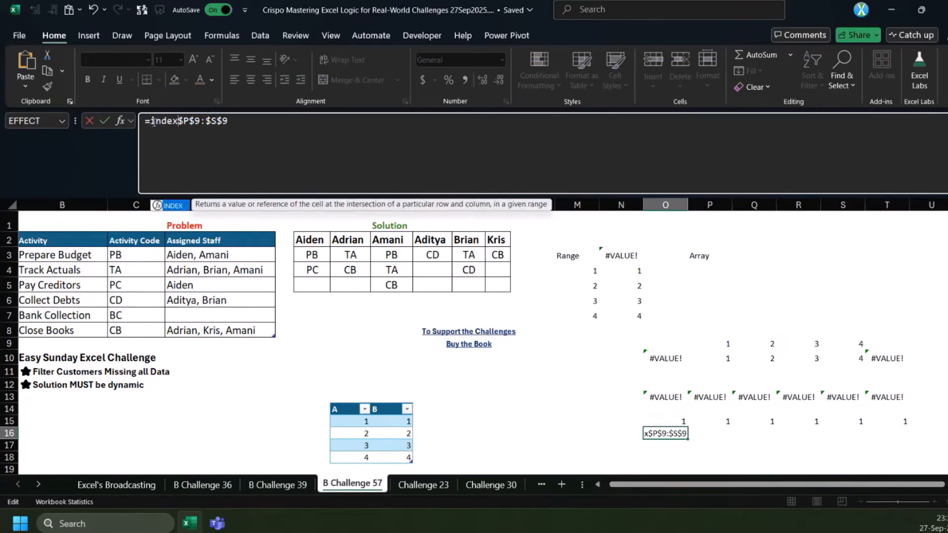
{"action": "type", "text": "("}
{"action": "key", "text": "End"}
{"action": "type", "text": ",1,1)"}
{"action": "key", "text": "ctrl+Return"}
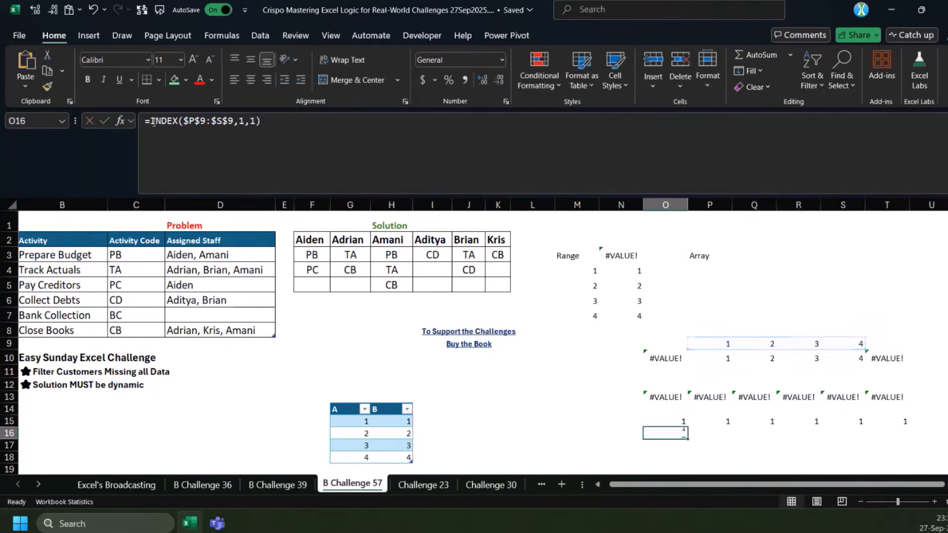
Fill the INDEX formula from O16 across to T16 and compare the filled cells with row 15
{"action": "left_click_drag", "start_coordinate": [686, 438], "coordinate": [896, 434]}
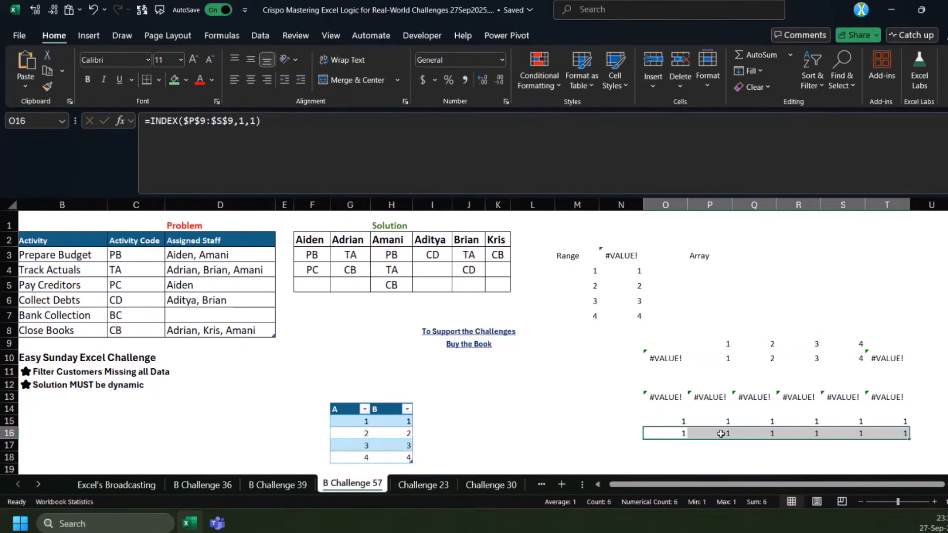
{"action": "left_click", "coordinate": [726, 420]}
{"action": "left_click", "coordinate": [723, 434]}
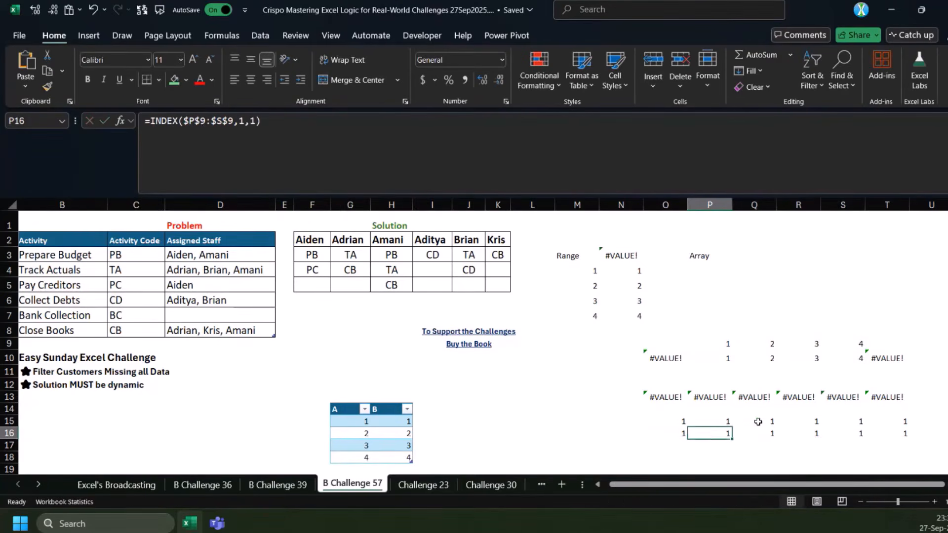
{"action": "left_click", "coordinate": [744, 433]}
{"action": "left_click", "coordinate": [673, 435]}
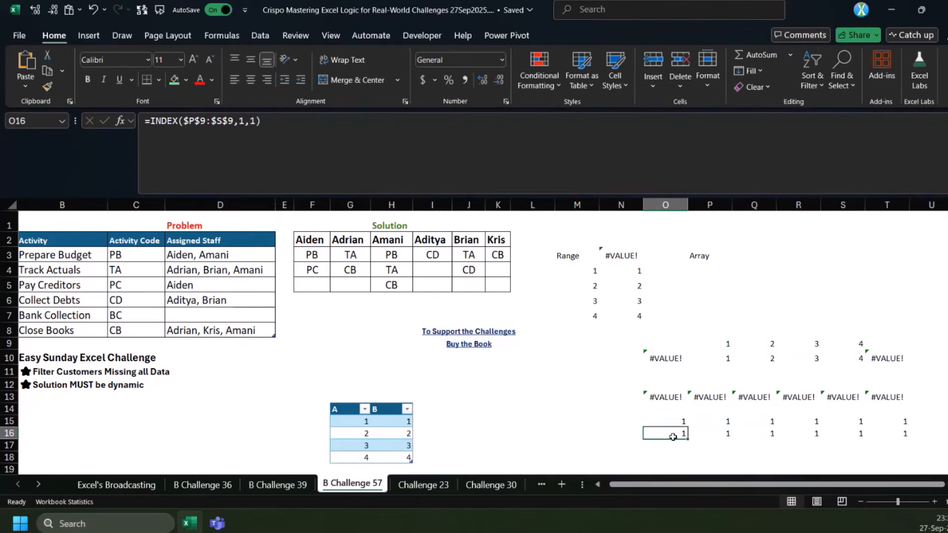
Enter =SEQUENCE(5,9,2) in J11
{"action": "left_click", "coordinate": [468, 371]}
{"action": "type", "text": "="}
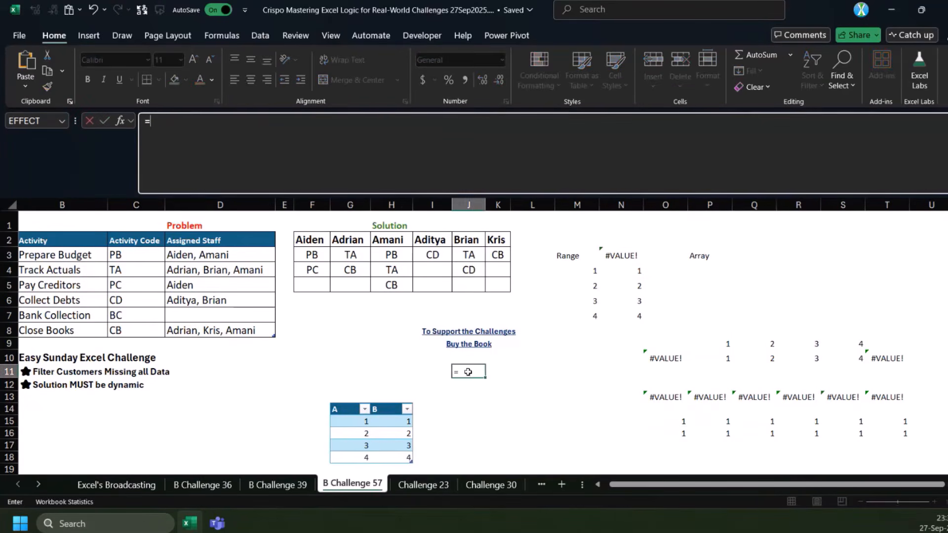
{"action": "type", "text": "SEQUENCE(5,9,2"}
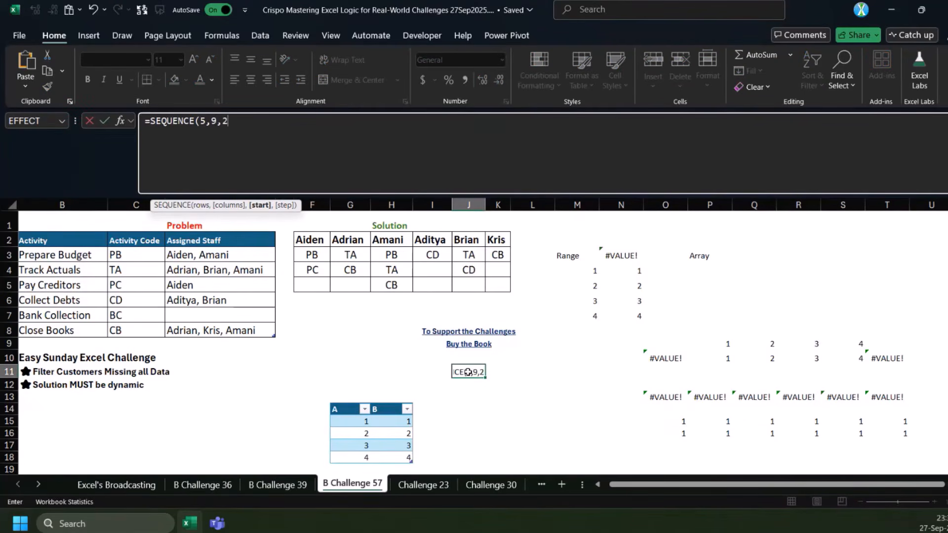
{"action": "type", "text": ")"}
{"action": "key", "text": "ctrl+Return"}
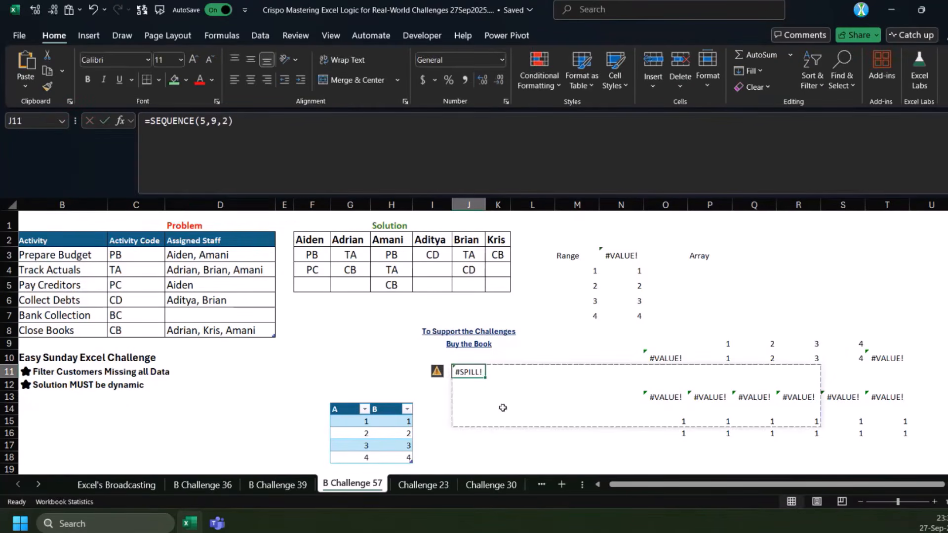
Move the SEQUENCE formula from J11 to the empty area at J23
{"action": "key", "text": "ctrl+c"}
{"action": "scroll", "coordinate": [476, 450], "scroll_direction": "down", "scroll_amount": 2}
{"action": "left_click", "coordinate": [475, 445]}
{"action": "key", "text": "Return"}
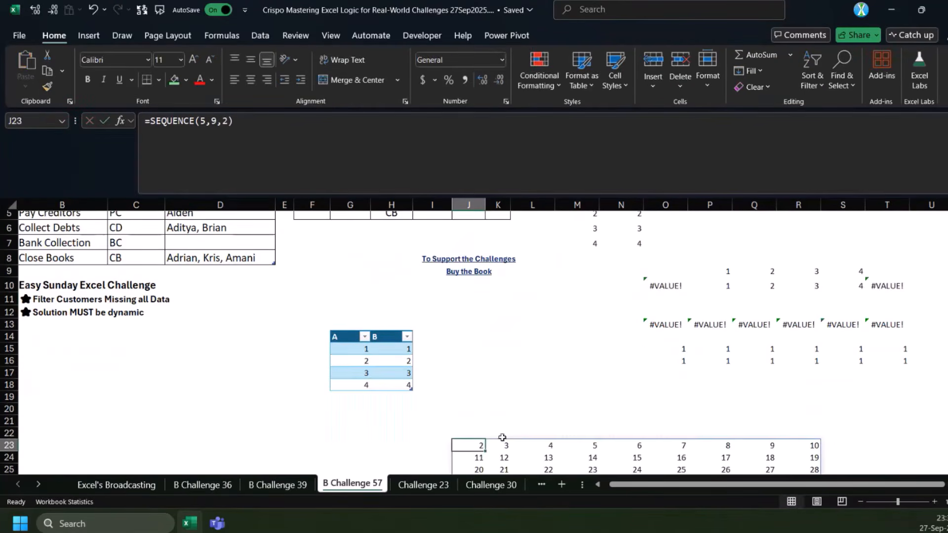
{"action": "left_click", "coordinate": [151, 122]}
{"action": "type", "text": "@"}
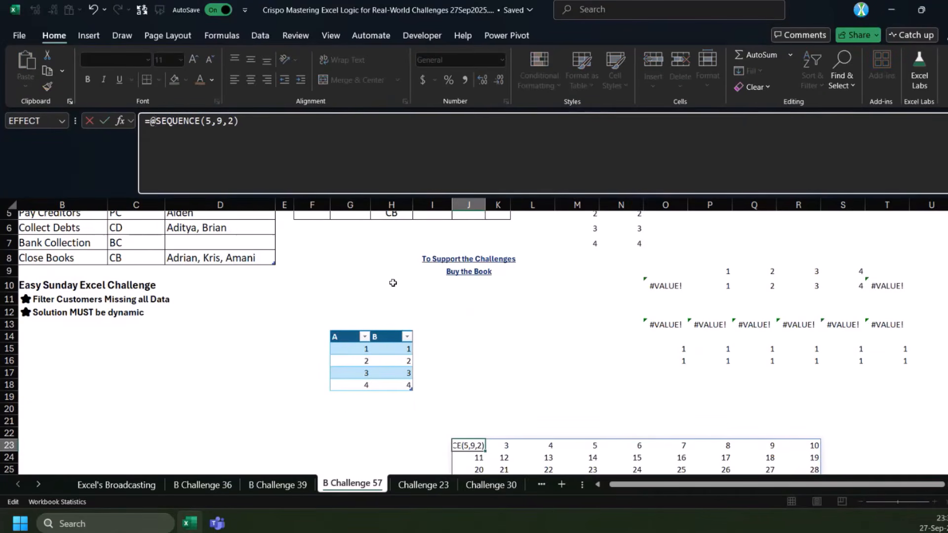
{"action": "key", "text": "ctrl+Return"}
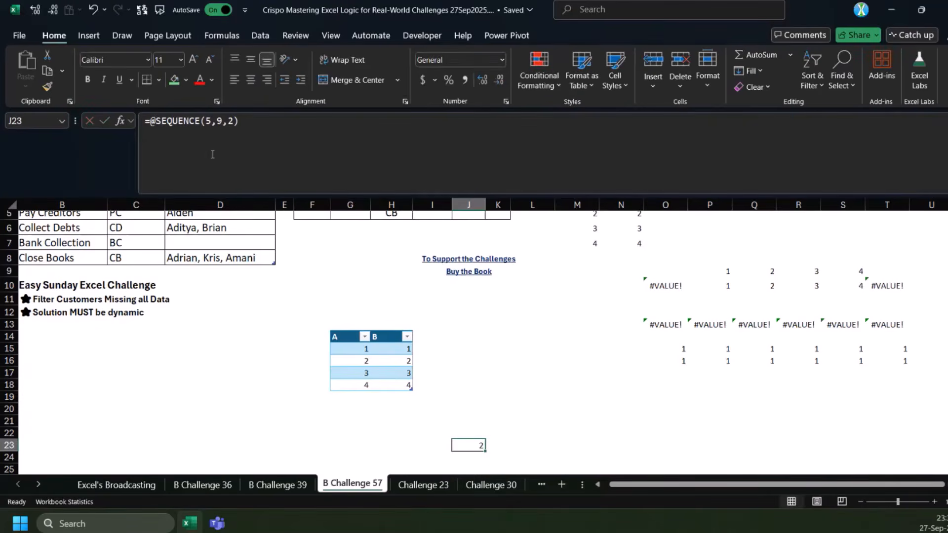
Evaluate J23's formula in place, first as a whole and again for only the expression after the equals sign
{"action": "left_click", "coordinate": [257, 135]}
{"action": "key", "text": "F9"}
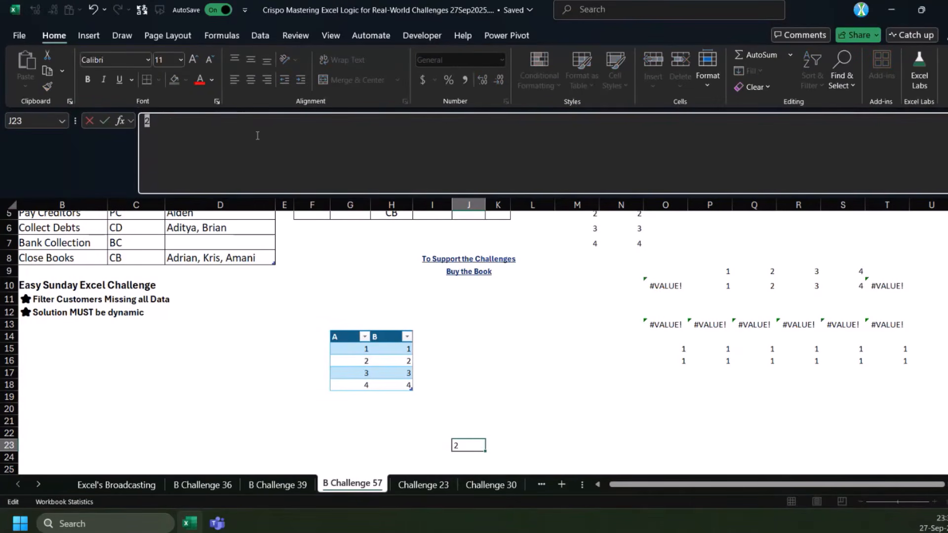
{"action": "key", "text": "ctrl+z"}
{"action": "left_click_drag", "start_coordinate": [150, 122], "coordinate": [410, 127]}
{"action": "key", "text": "F9"}
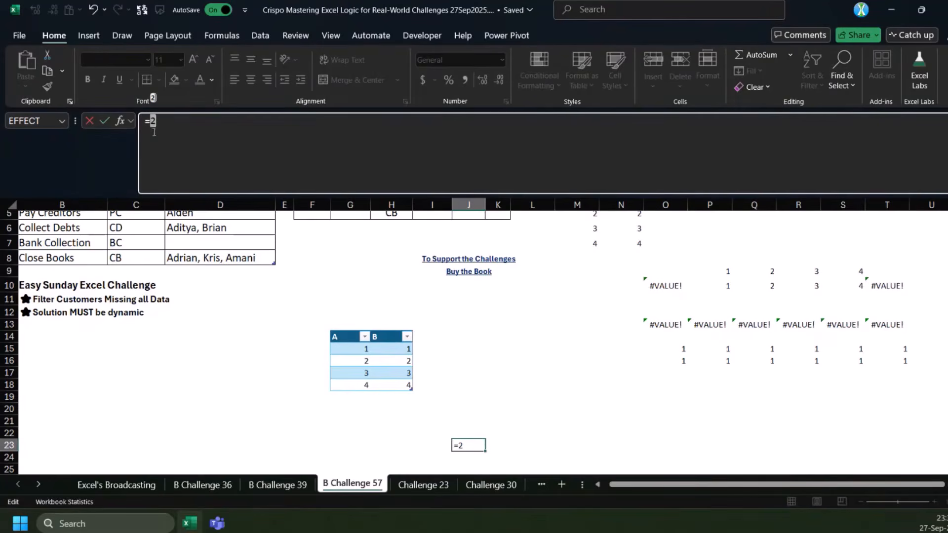
{"action": "key", "text": "Escape"}
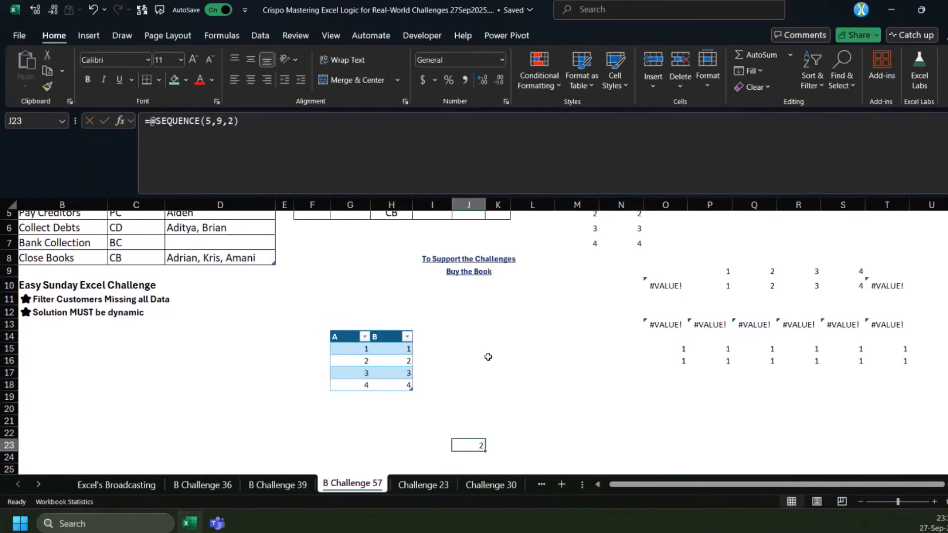
{"action": "left_click", "coordinate": [152, 121]}
{"action": "type", "text": "seq"}
{"action": "key", "text": "Tab"}
{"action": "type", "text": ")"}
{"action": "key", "text": "ctrl+Return"}
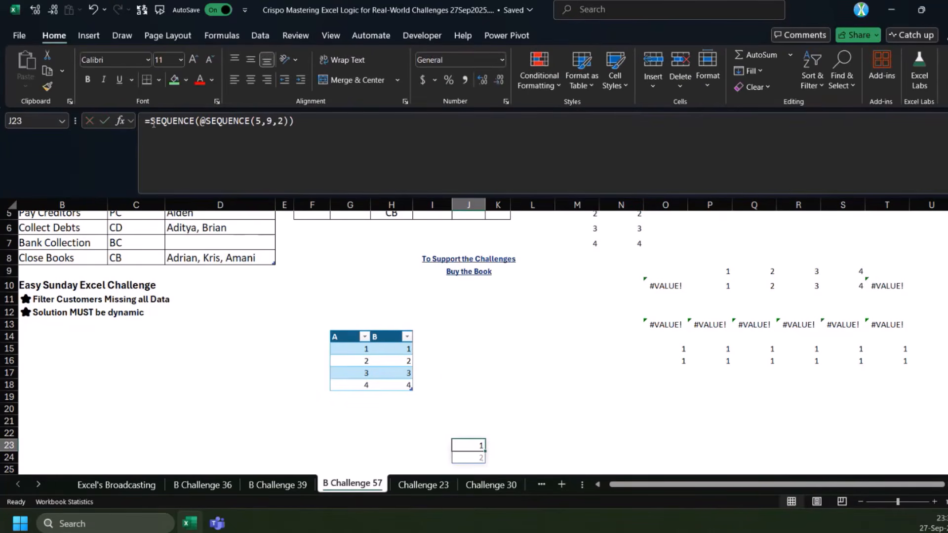
Enter =SEQUENCE({3}) in L23, reusing text copied from J23's formula
{"action": "left_click", "coordinate": [206, 122]}
{"action": "left_click_drag", "start_coordinate": [201, 121], "coordinate": [329, 118]}
{"action": "key", "text": "ctrl+c"}
{"action": "key", "text": "Escape"}
{"action": "left_click", "coordinate": [520, 445]}
{"action": "left_click", "coordinate": [324, 150]}
{"action": "key", "text": "ctrl+v"}
{"action": "key", "text": "BackSpace"}
{"action": "type", "text": "({2"}
{"action": "key", "text": "BackSpace"}
{"action": "type", "text": "3}"}
{"action": "key", "text": "ctrl+Return"}
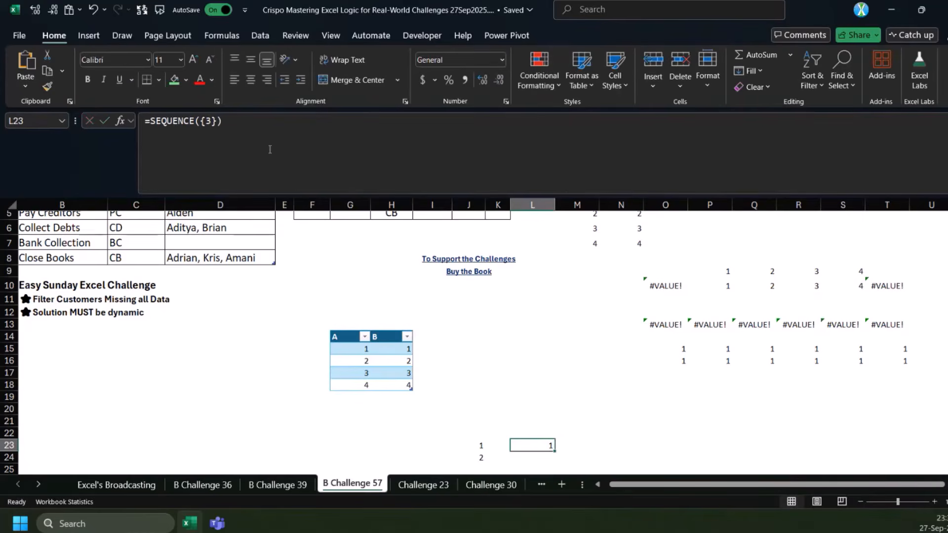
Inspect the {3} array argument inside L23's formula, leaving the formula as it is
{"action": "left_click_drag", "start_coordinate": [203, 121], "coordinate": [218, 121]}
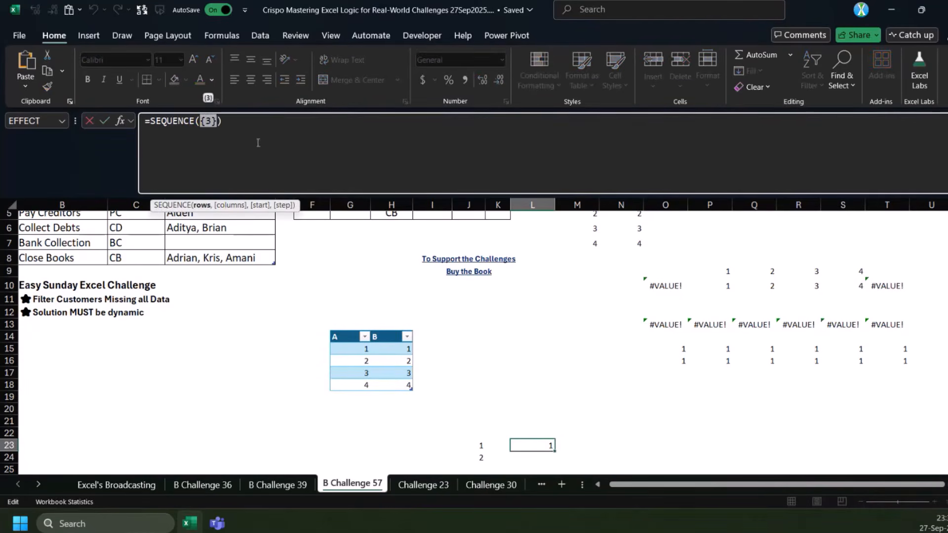
{"action": "left_click", "coordinate": [218, 122]}
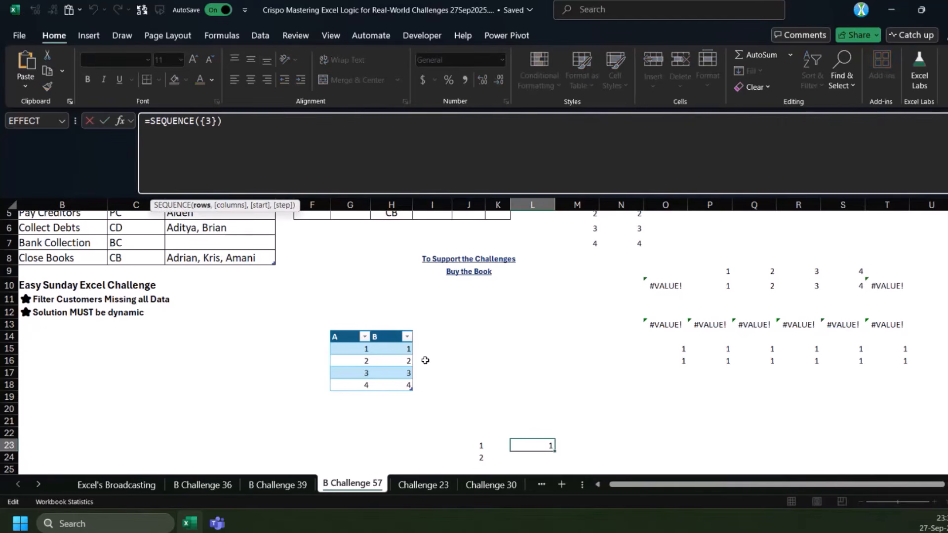
{"action": "key", "text": "Escape"}
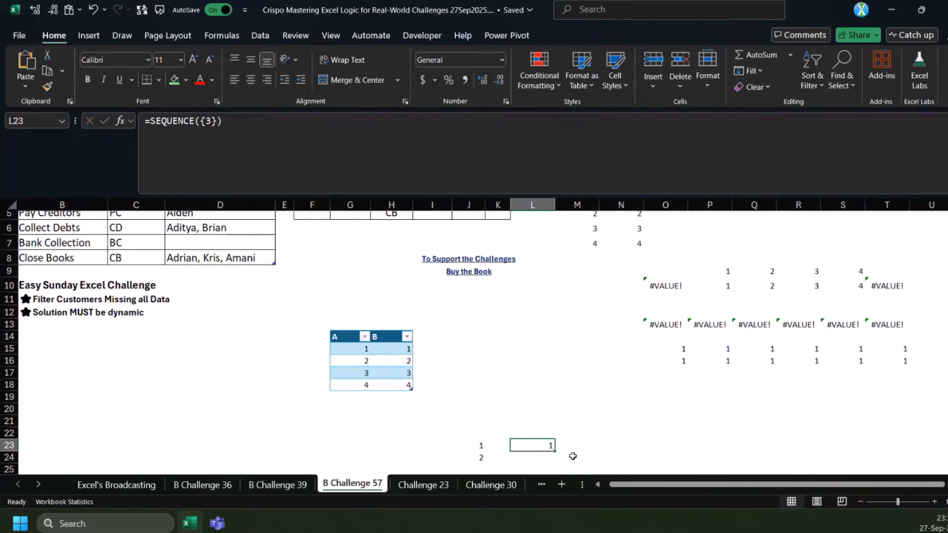
Add the implicit intersection operator before the array in L23, making it =SEQUENCE(@{3}), and preview that argument's value
{"action": "left_click", "coordinate": [200, 122]}
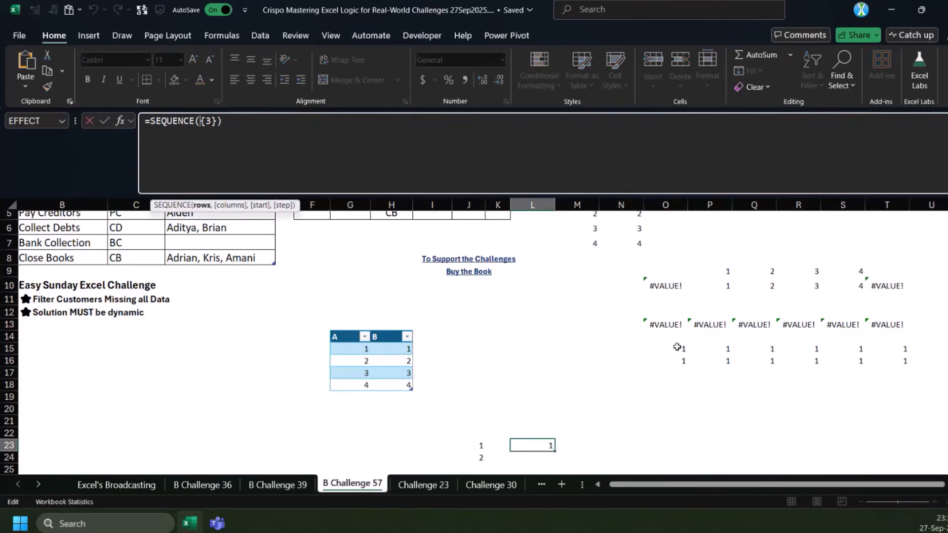
{"action": "type", "text": "@"}
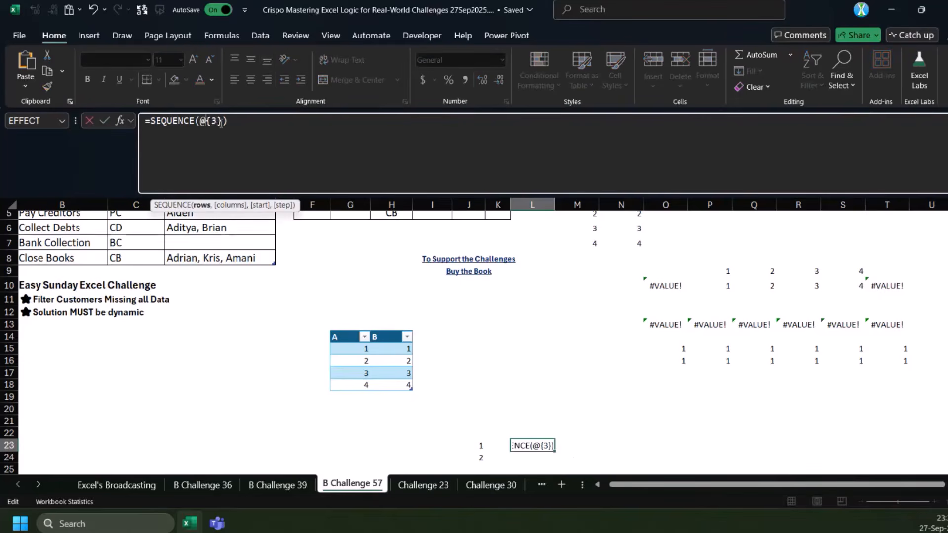
{"action": "left_click_drag", "start_coordinate": [224, 121], "coordinate": [199, 121]}
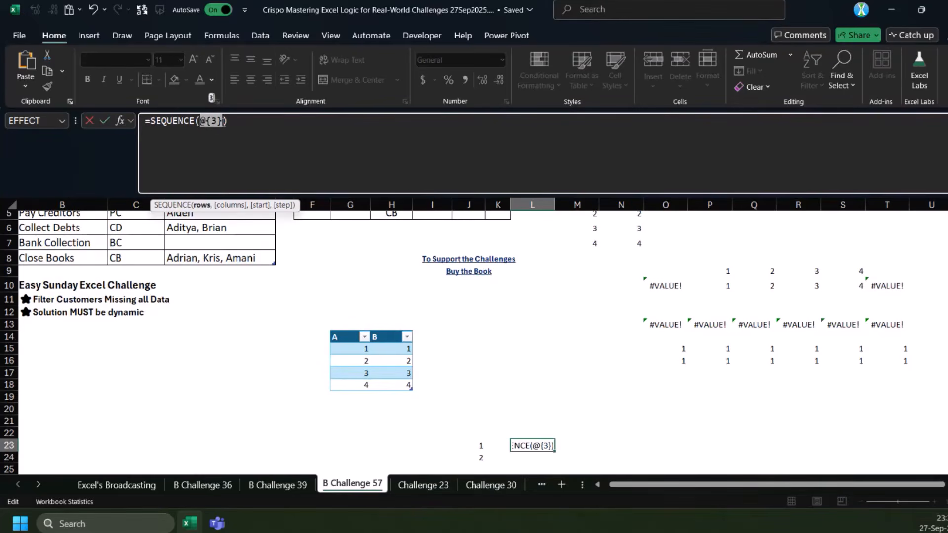
{"action": "left_click_drag", "start_coordinate": [224, 121], "coordinate": [201, 121]}
{"action": "key", "text": "Escape"}
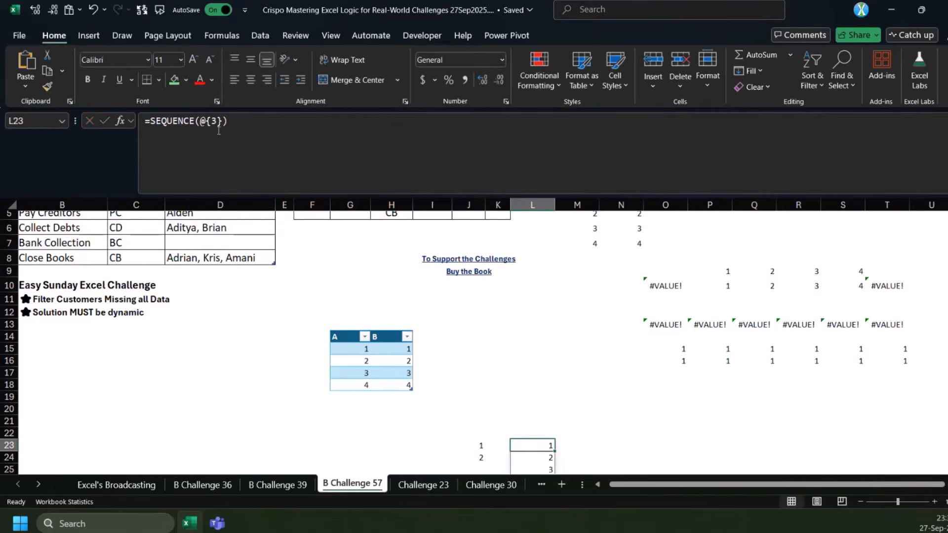
Copy L23's formula text into M23
{"action": "scroll", "coordinate": [540, 332], "scroll_direction": "down", "scroll_amount": 3}
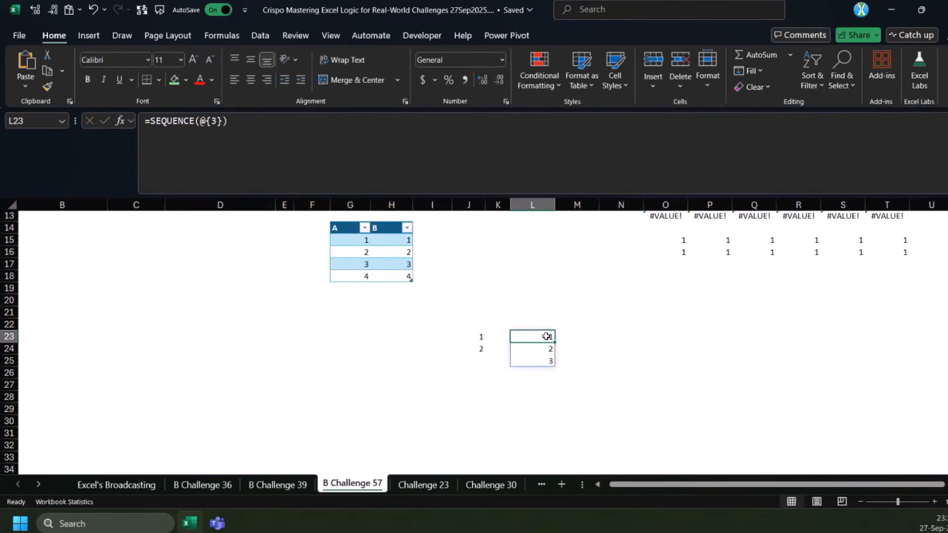
{"action": "left_click", "coordinate": [306, 176]}
{"action": "key", "text": "Escape"}
{"action": "left_click", "coordinate": [584, 334]}
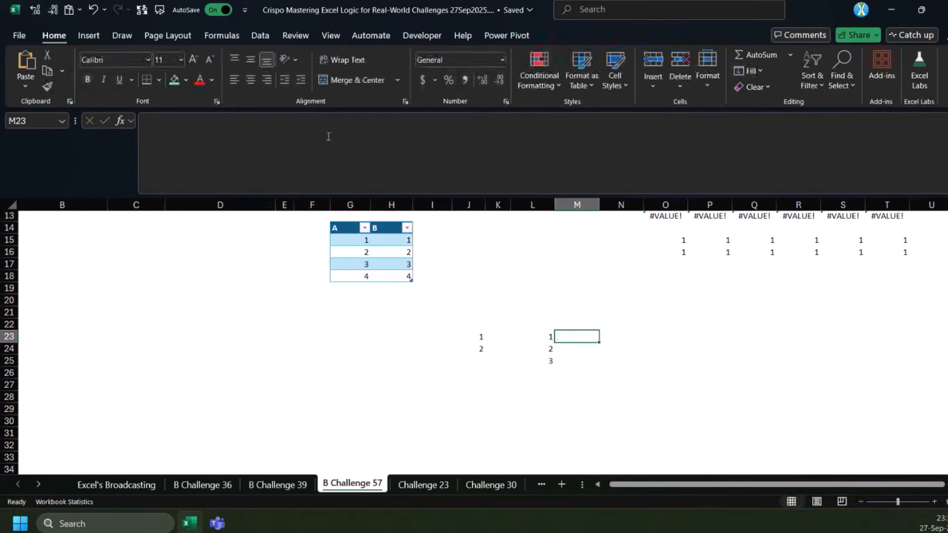
{"action": "left_click", "coordinate": [329, 136]}
{"action": "key", "text": "ctrl+v"}
Replace the @ operator in M23's formula with INDEX, making it =SEQUENCE(INDEX({3},1,1))
{"action": "left_click_drag", "start_coordinate": [211, 123], "coordinate": [200, 123]}
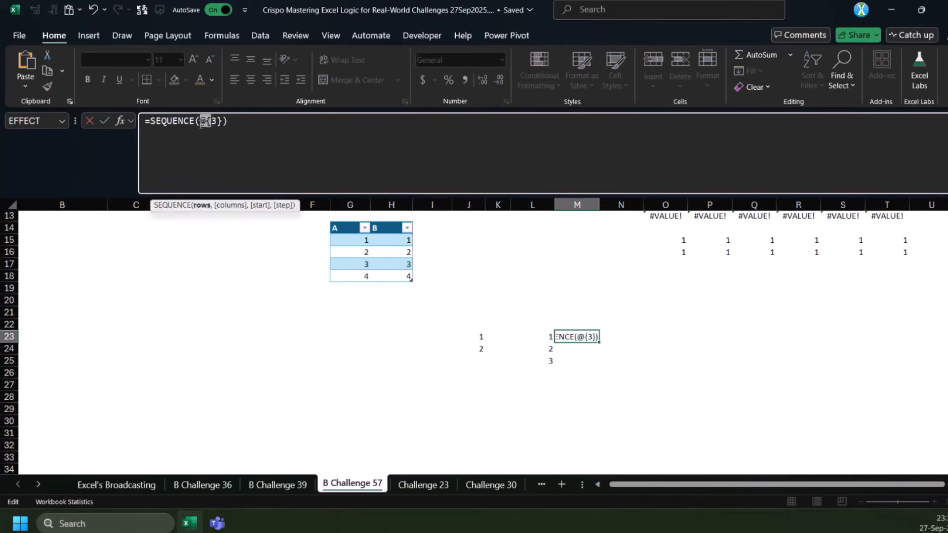
{"action": "type", "text": "index("}
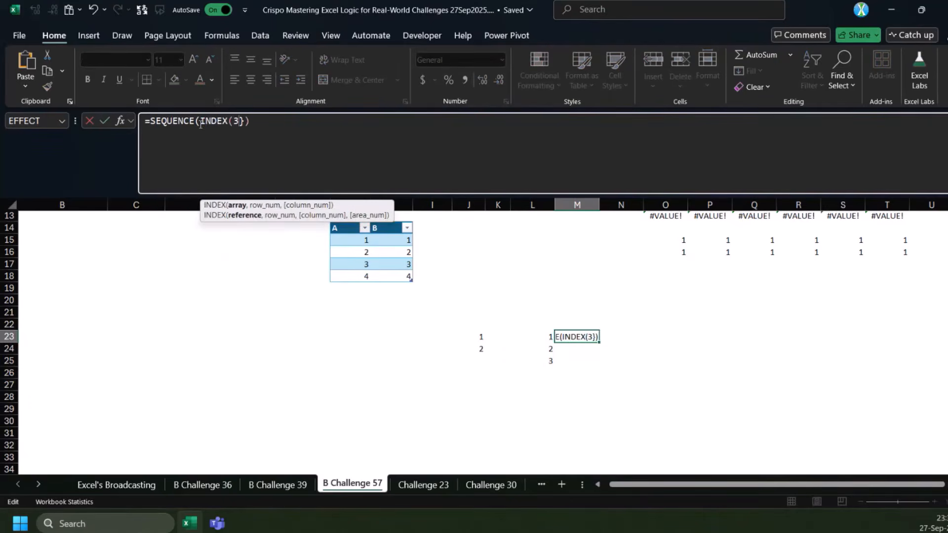
{"action": "key", "text": "BackSpace"}
{"action": "type", "text": "{3"}
{"action": "key", "text": "Right"}
{"action": "type", "text": ",1,1"}
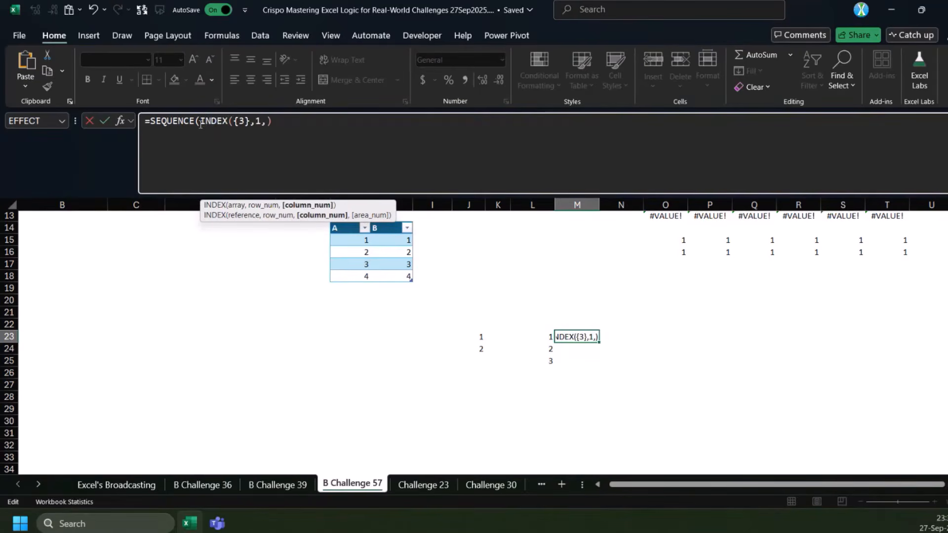
{"action": "type", "text": ")"}
{"action": "key", "text": "ctrl+Return"}
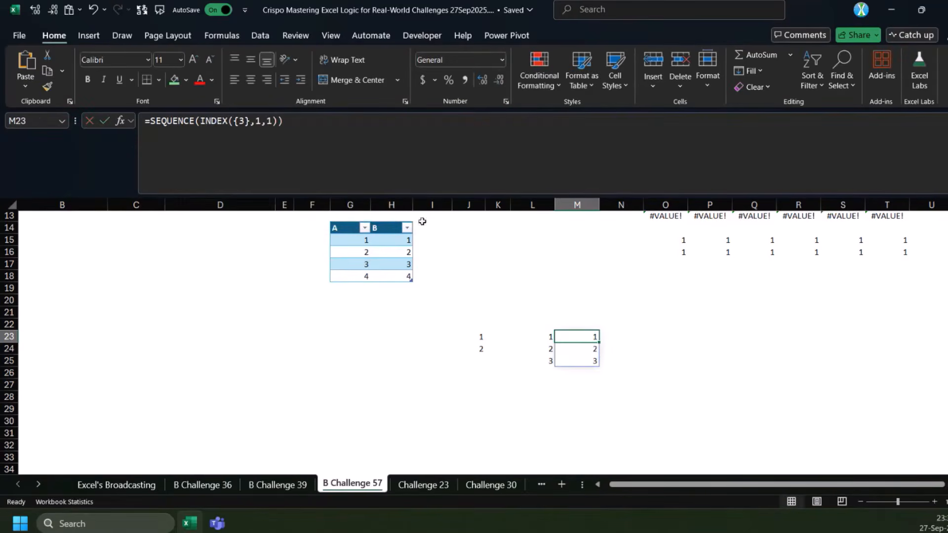
Examine the INDEX({3},1,1) argument within M23's formula and leave the formula as it is
{"action": "scroll", "coordinate": [436, 268], "scroll_direction": "up", "scroll_amount": 2}
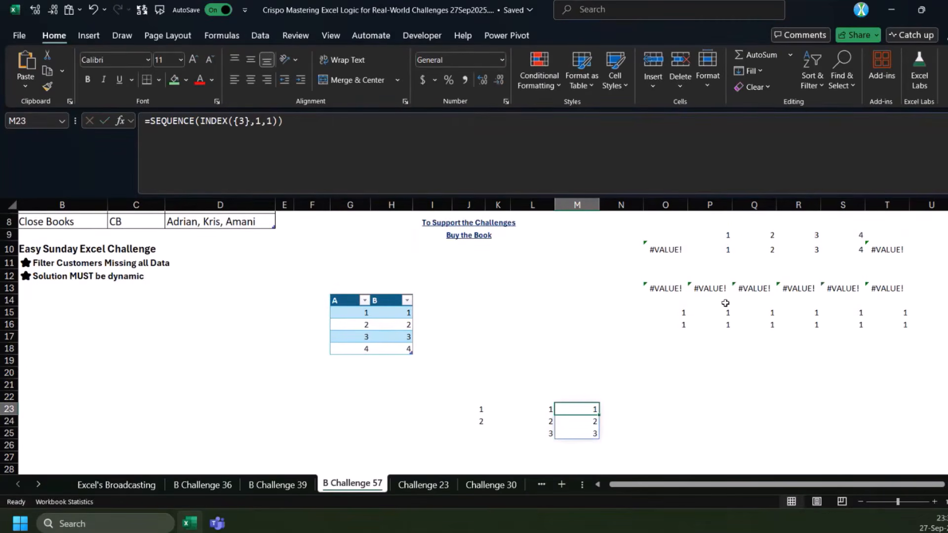
{"action": "left_click", "coordinate": [709, 385]}
{"action": "left_click", "coordinate": [590, 410]}
{"action": "left_click", "coordinate": [658, 355]}
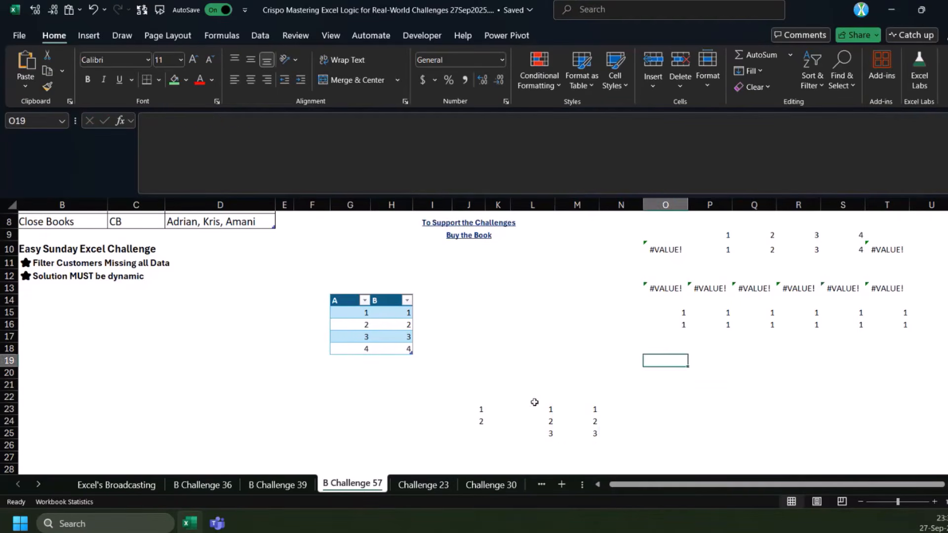
{"action": "left_click", "coordinate": [577, 412]}
{"action": "left_click", "coordinate": [245, 122]}
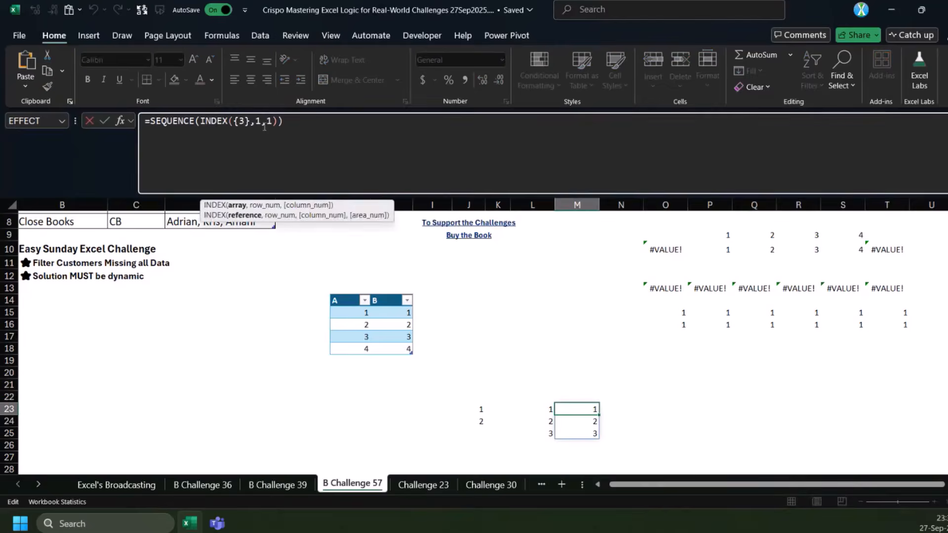
{"action": "left_click", "coordinate": [206, 122]}
{"action": "left_click", "coordinate": [208, 205]}
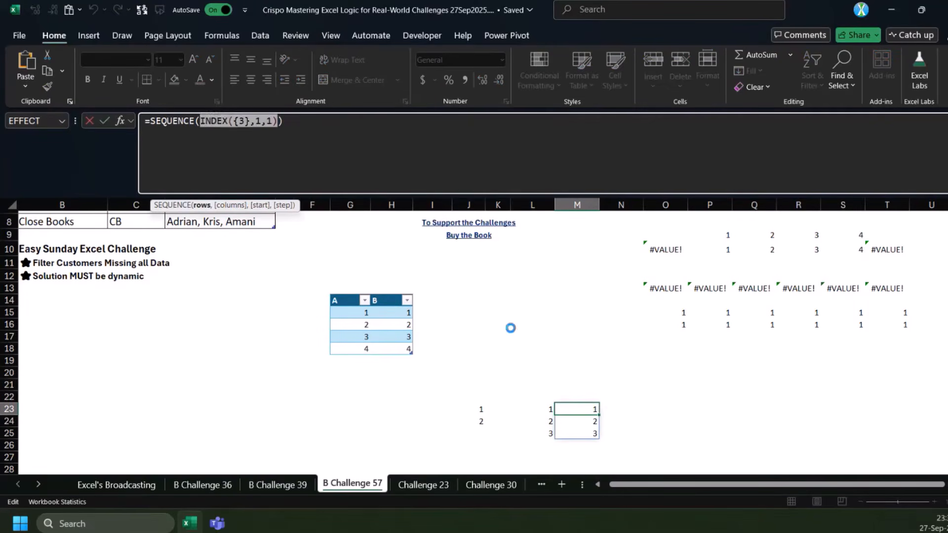
{"action": "key", "text": "Escape"}
Enter =INDEX({2,3,4},2) in O20
{"action": "left_click_drag", "start_coordinate": [647, 370], "coordinate": [639, 368]}
{"action": "left_click", "coordinate": [320, 146]}
{"action": "key", "text": "Escape"}
{"action": "left_click", "coordinate": [257, 137]}
{"action": "type", "text": "=-"}
{"action": "key", "text": "BackSpace"}
{"action": "type", "text": "in"}
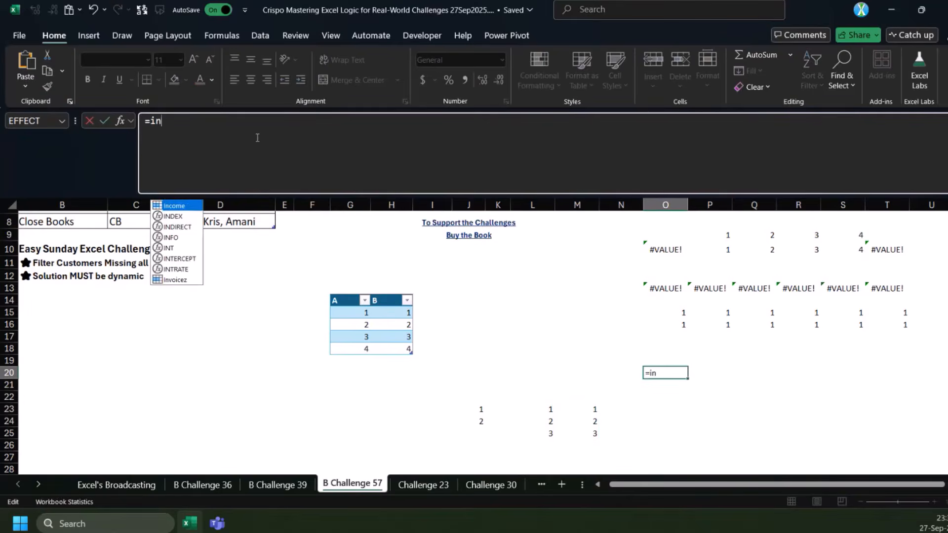
{"action": "type", "text": "dex"}
{"action": "key", "text": "Tab"}
{"action": "type", "text": "{"}
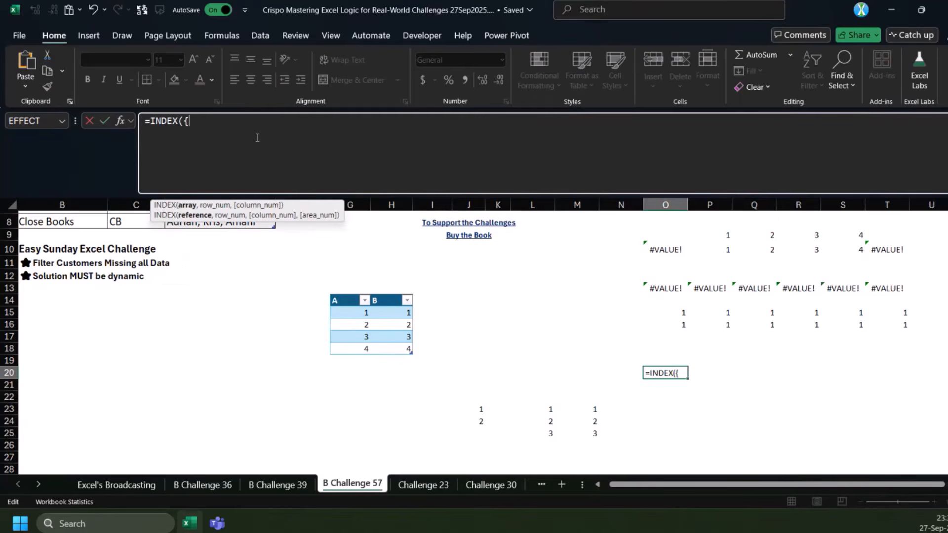
{"action": "type", "text": "2,3,4},"}
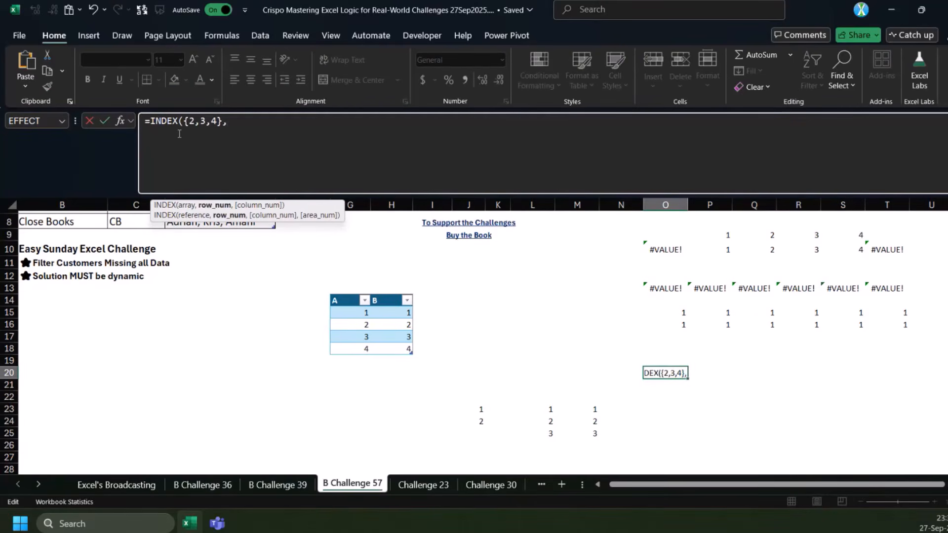
{"action": "type", "text": "2)"}
{"action": "key", "text": "ctrl+Return"}
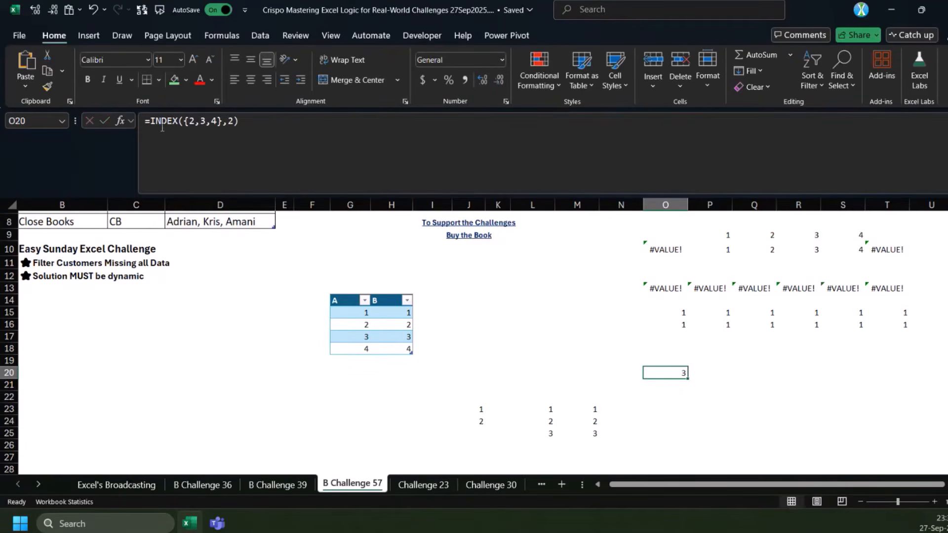
Wrap O20's formula in SEQUENCE, making it =SEQUENCE(INDEX({2,3,4},2))
{"action": "type", "text": "=3"}
{"action": "key", "text": "Escape"}
{"action": "left_click", "coordinate": [158, 132]}
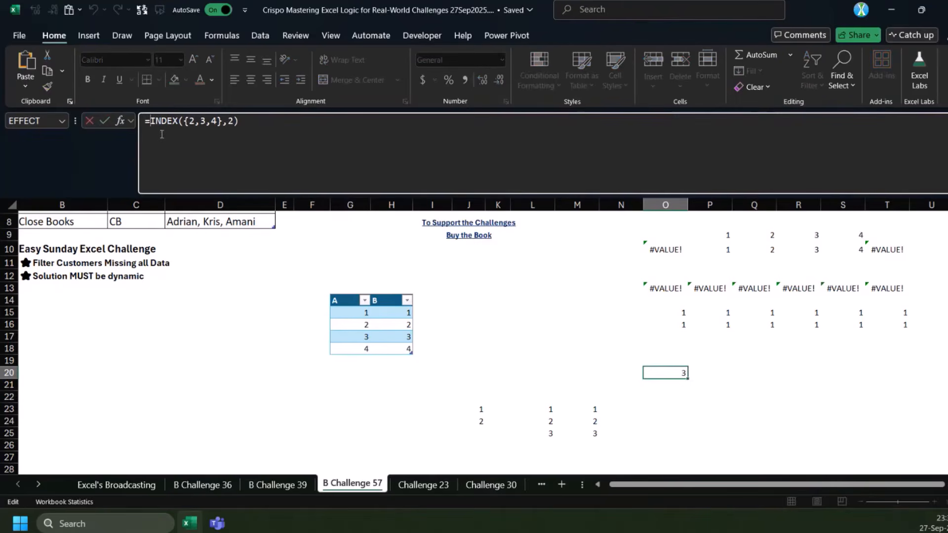
{"action": "type", "text": "seq"}
{"action": "key", "text": "Tab"}
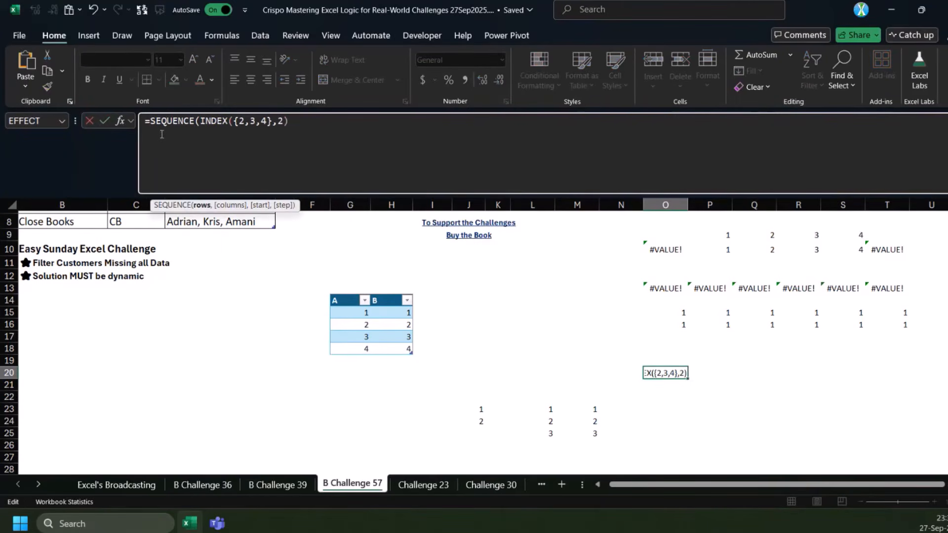
{"action": "key", "text": "End"}
{"action": "type", "text": ")"}
{"action": "key", "text": "ctrl+Return"}
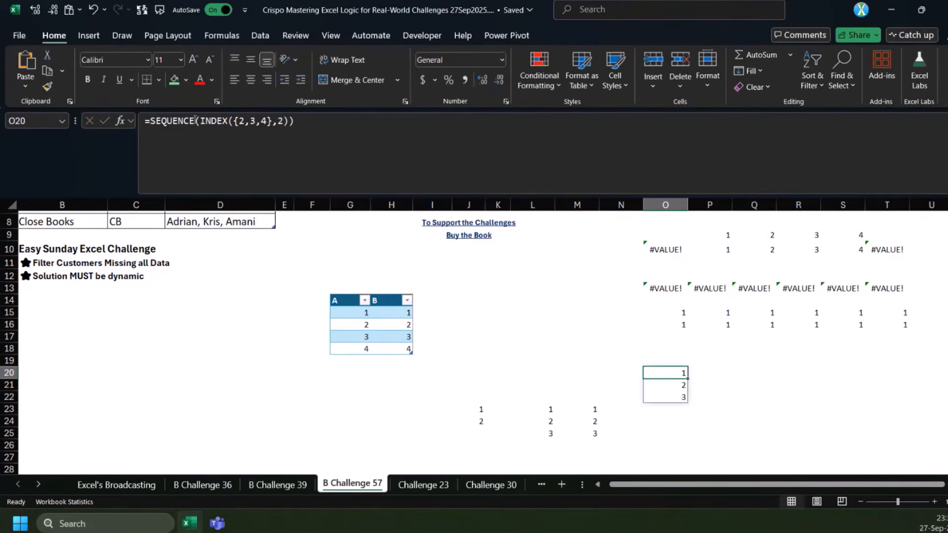
Replace the array constant in O20 with M23's spilled range preceded by a plus sign, making it =SEQUENCE(INDEX(+M23#,2))
{"action": "left_click_drag", "start_coordinate": [271, 122], "coordinate": [233, 123]}
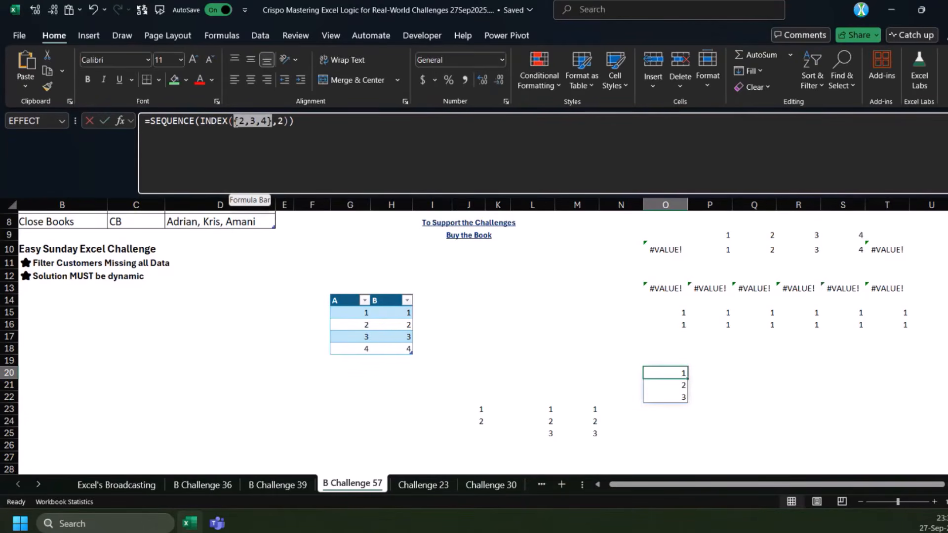
{"action": "left_click", "coordinate": [587, 411]}
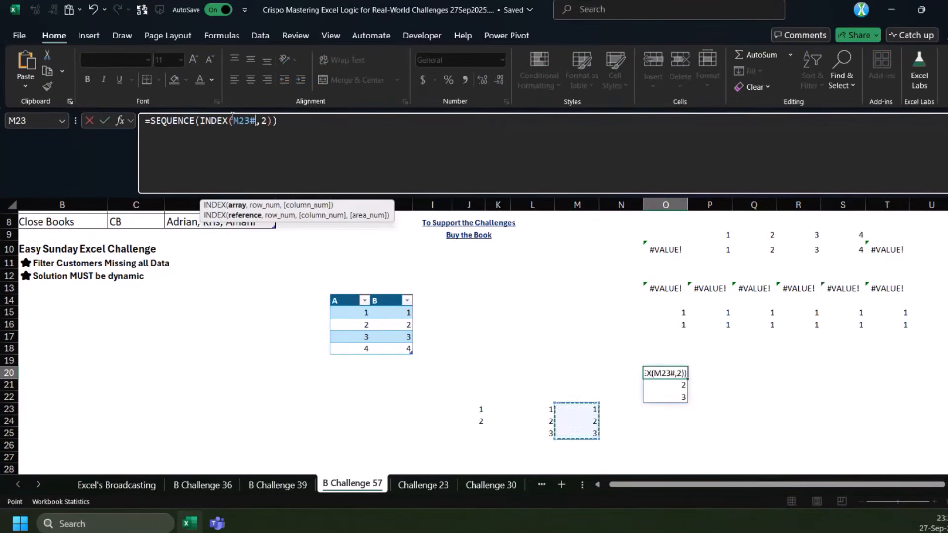
{"action": "key", "text": "ctrl+Return"}
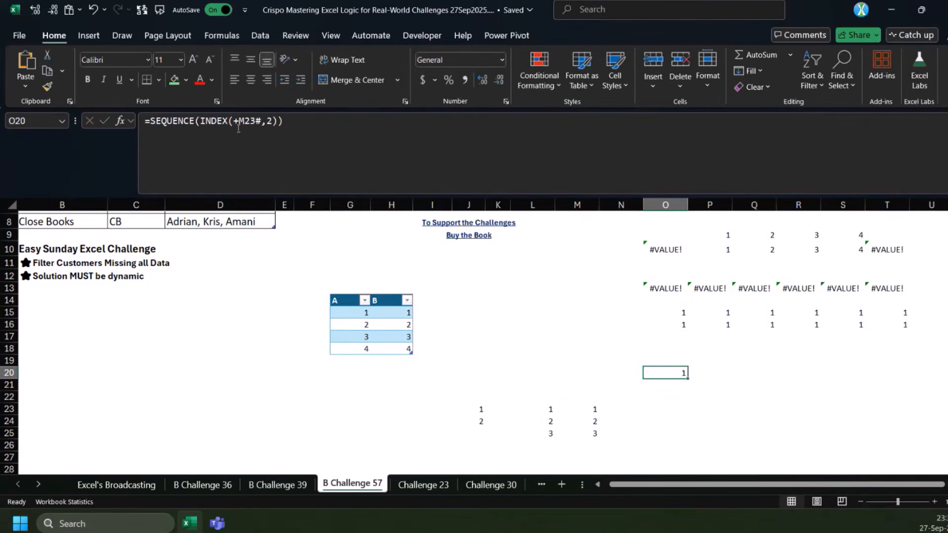
Check the INDEX arguments in O20's formula and evaluate the whole INDEX expression in place, keeping the original formula
{"action": "left_click", "coordinate": [236, 120]}
{"action": "left_click", "coordinate": [246, 207]}
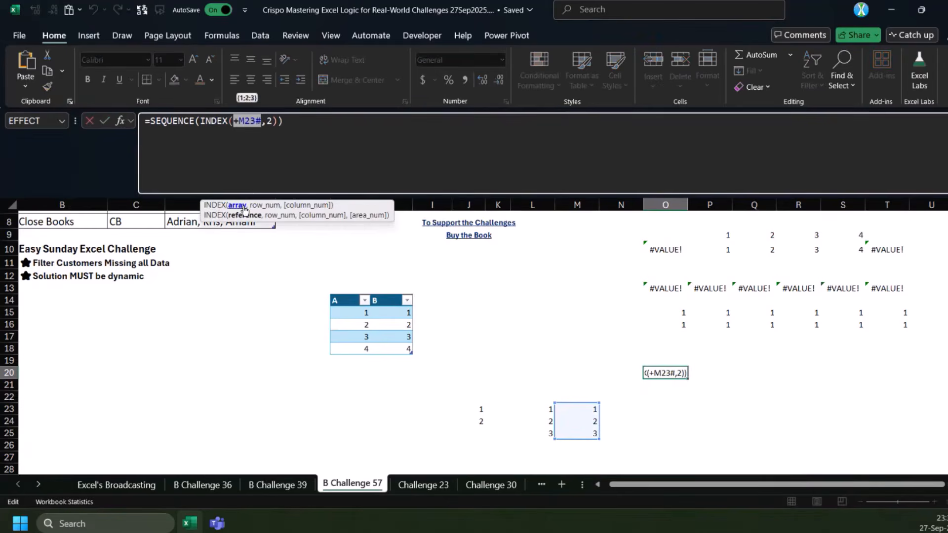
{"action": "left_click", "coordinate": [273, 121]}
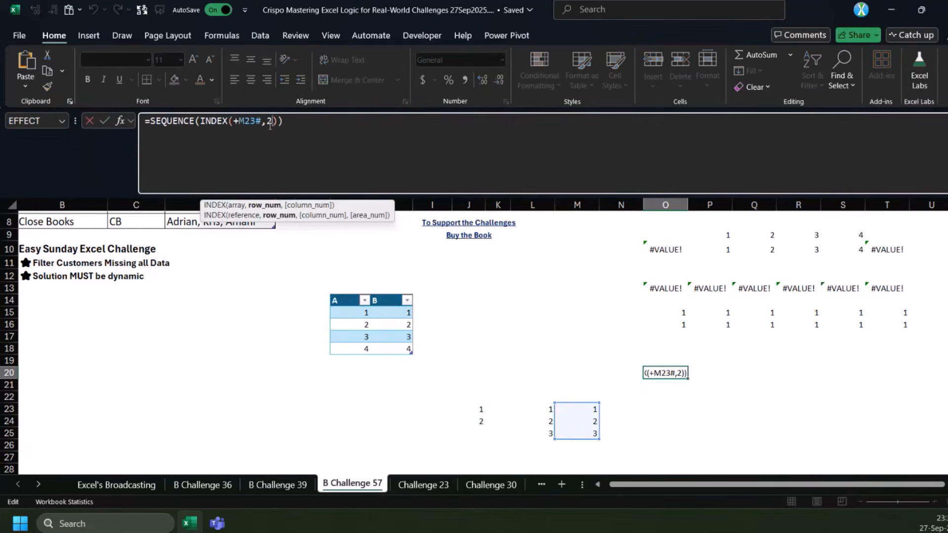
{"action": "left_click", "coordinate": [259, 206]}
{"action": "key", "text": "Right"}
{"action": "key", "text": "Right"}
{"action": "left_click", "coordinate": [207, 206]}
{"action": "key", "text": "F9"}
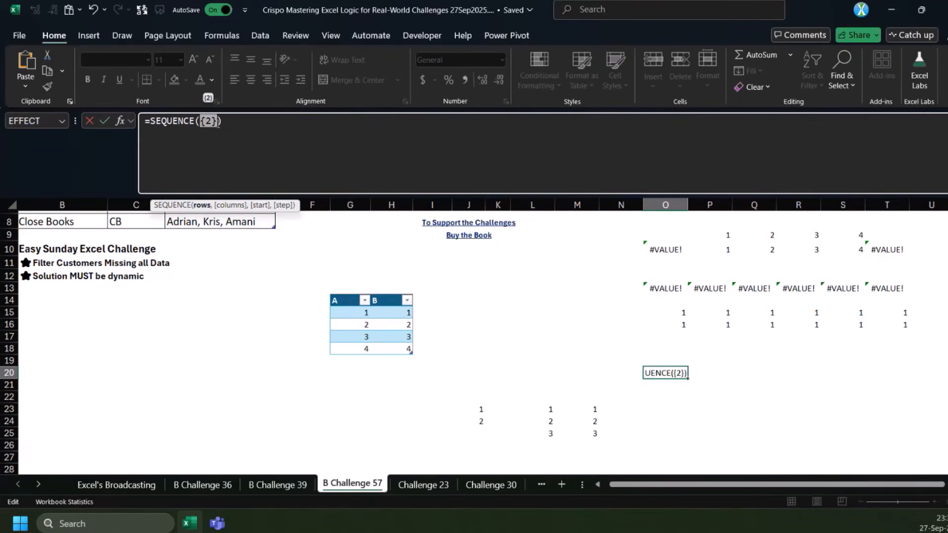
{"action": "key", "text": "Escape"}
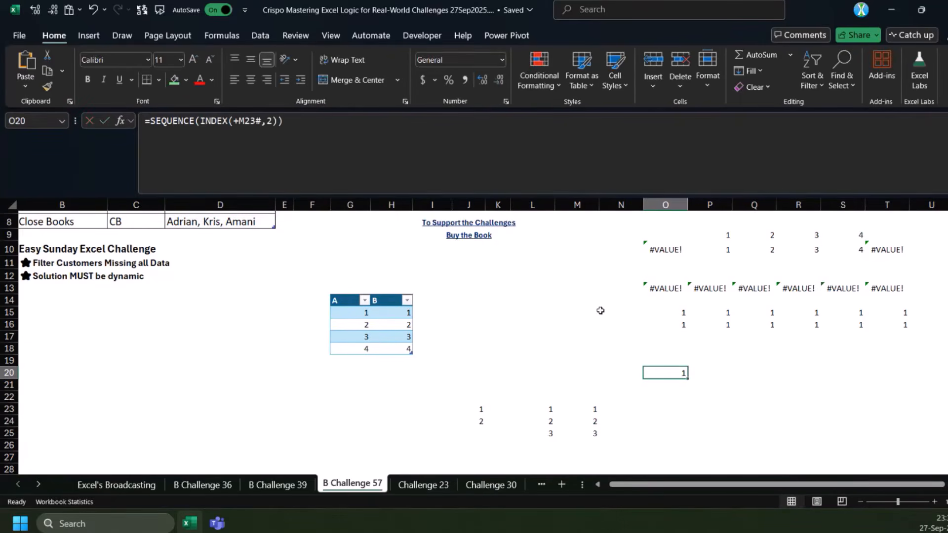
Add a column argument of 1 to INDEX in O20, making it =SEQUENCE(INDEX(+M23#,2,1))
{"action": "left_click", "coordinate": [271, 126]}
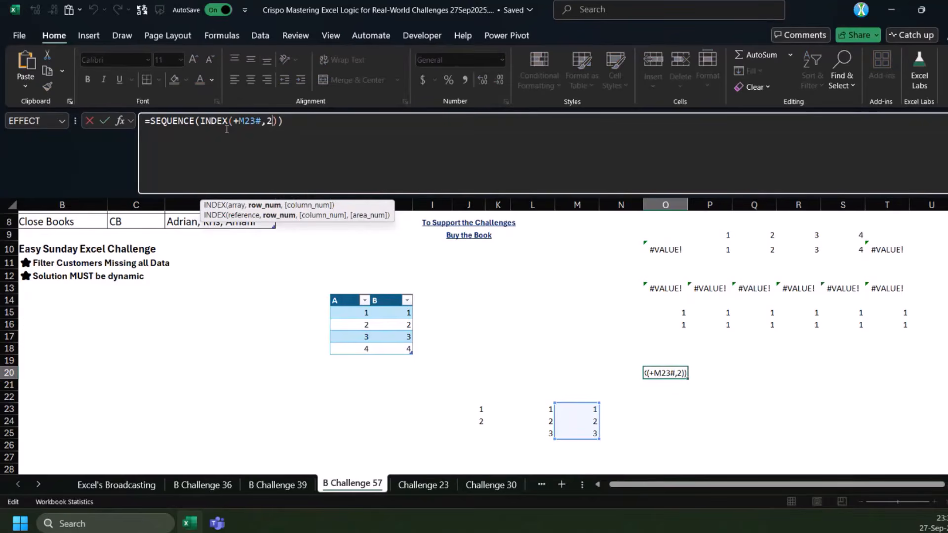
{"action": "type", "text": ",1"}
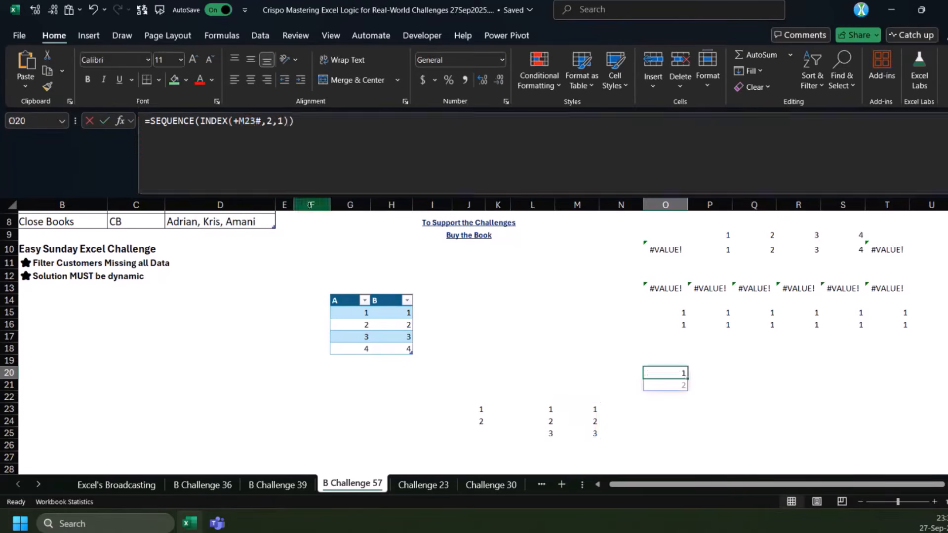
{"action": "key", "text": "ctrl+Return"}
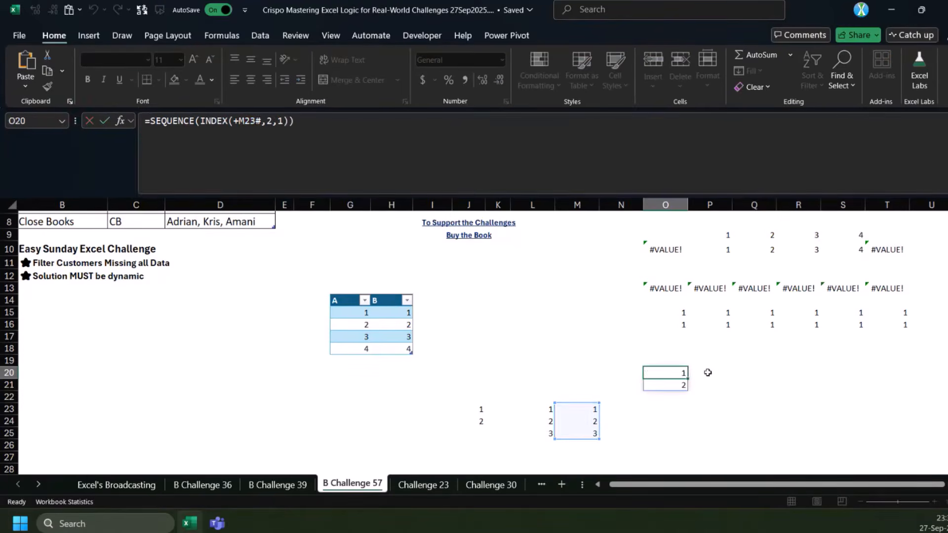
Enter the version without the column argument, =SEQUENCE(INDEX(+M23#,2)), in P20 beside O20's formula
{"action": "left_click", "coordinate": [285, 122]}
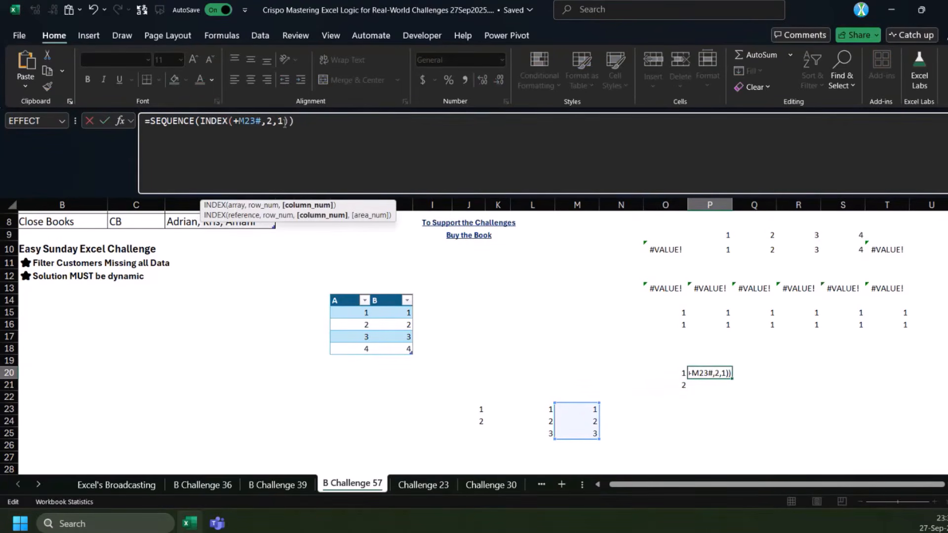
{"action": "key", "text": "BackSpace"}
{"action": "key", "text": "BackSpace"}
{"action": "key", "text": "ctrl+Return"}
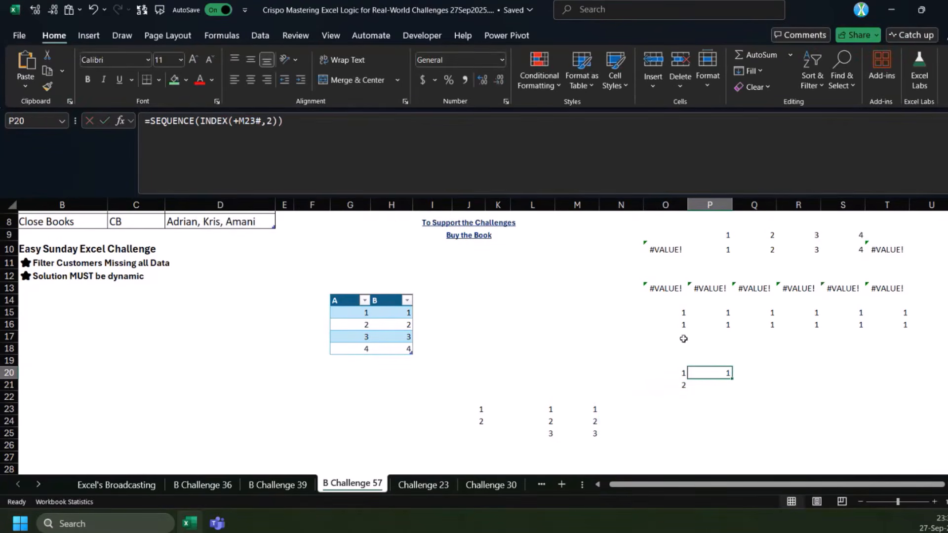
{"action": "left_click", "coordinate": [339, 123]}
{"action": "key", "text": "ctrl+a"}
{"action": "key", "text": "ctrl+c"}
{"action": "key", "text": "Escape"}
{"action": "left_click", "coordinate": [748, 372]}
{"action": "left_click", "coordinate": [345, 163]}
{"action": "key", "text": "ctrl+v"}
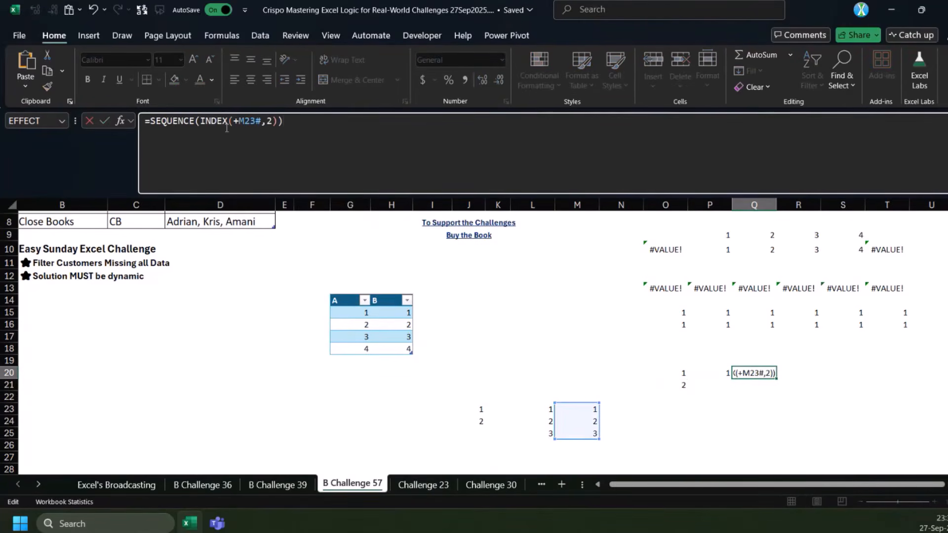
{"action": "left_click", "coordinate": [199, 121]}
{"action": "type", "text": "@"}
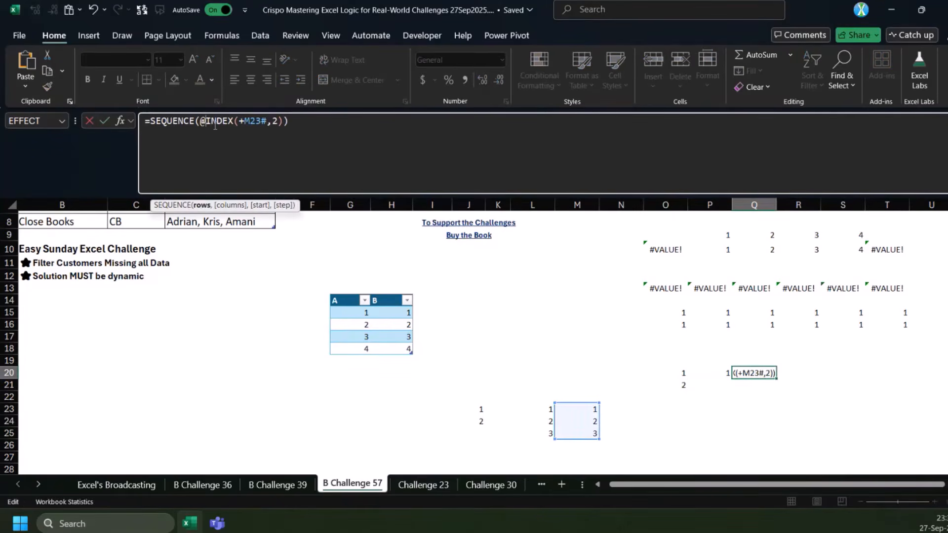
{"action": "key", "text": "ctrl+Return"}
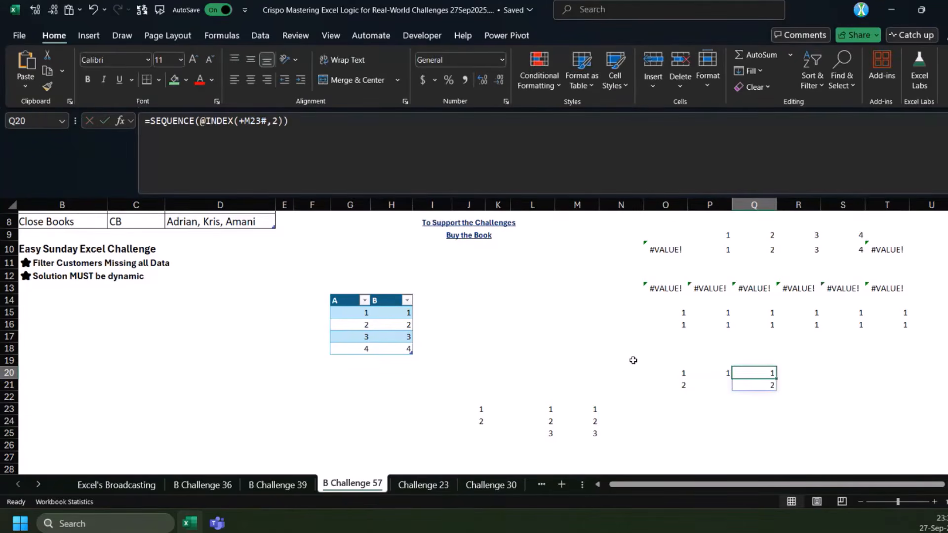
Go to the B Challenge 36 sheet and examine how TEXTSPLIT uses @+v:B7 in N3's REDUCE formula and which Students cells it refers to
{"action": "left_click", "coordinate": [592, 410]}
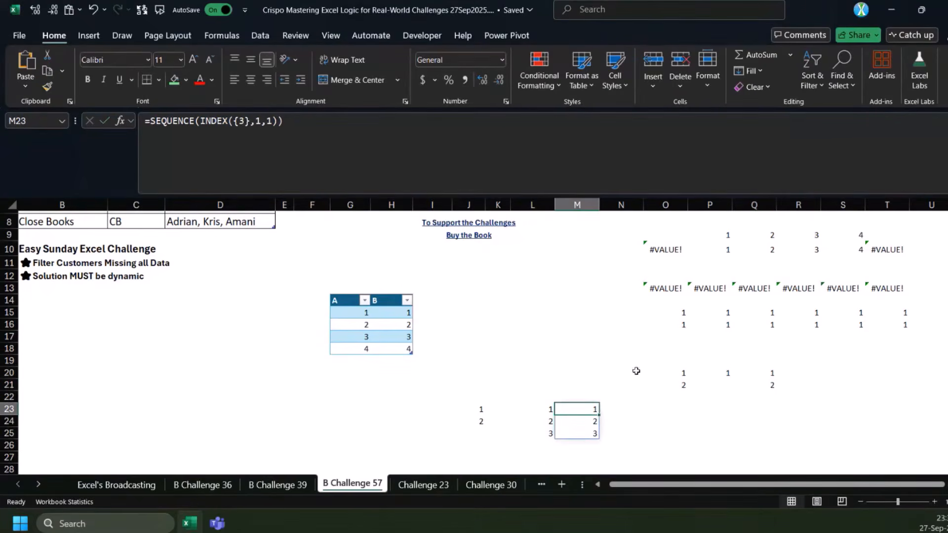
{"action": "scroll", "coordinate": [617, 340], "scroll_direction": "up", "scroll_amount": 3}
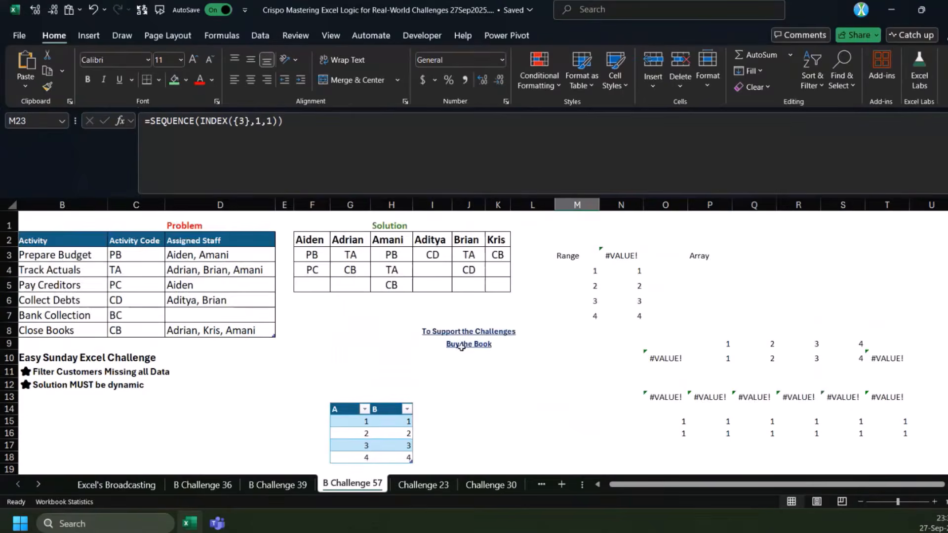
{"action": "scroll", "coordinate": [420, 343], "scroll_direction": "down", "scroll_amount": 1}
{"action": "key", "text": "ctrl+Page_Up"}
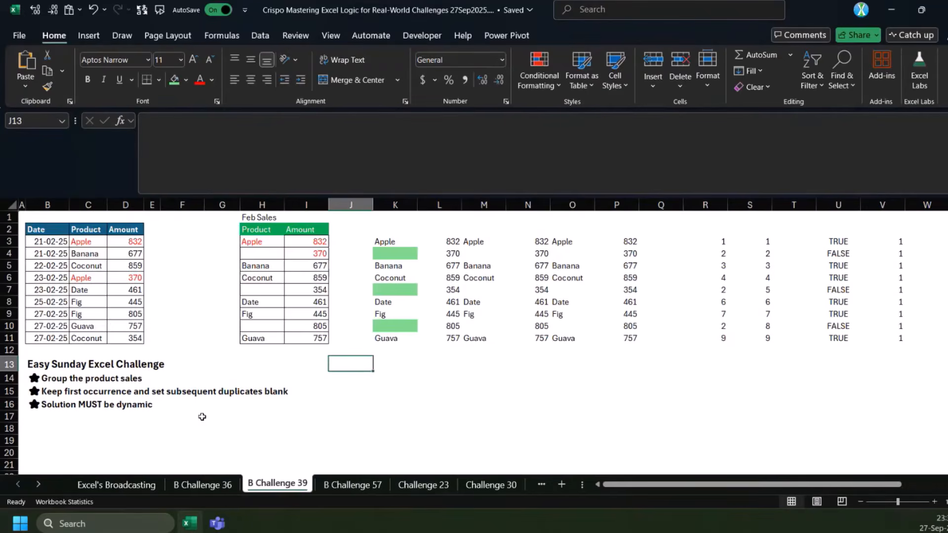
{"action": "key", "text": "ctrl+Page_Up"}
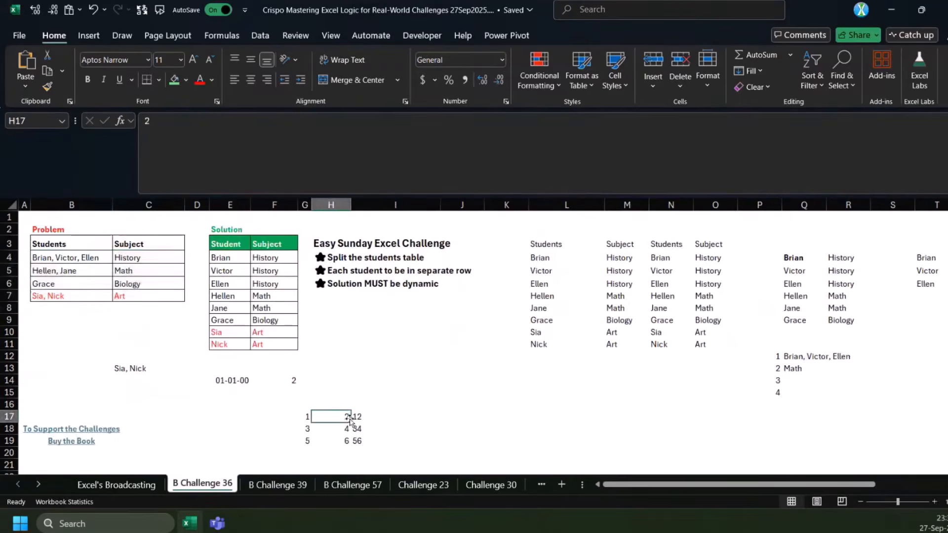
{"action": "left_click", "coordinate": [649, 239]}
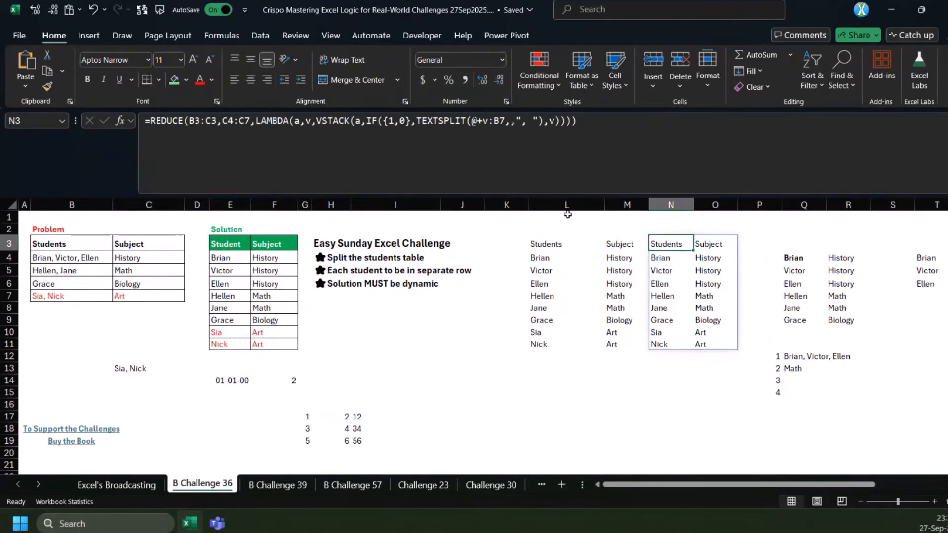
{"action": "left_click", "coordinate": [792, 257]}
{"action": "left_click", "coordinate": [654, 244]}
{"action": "left_click", "coordinate": [480, 121]}
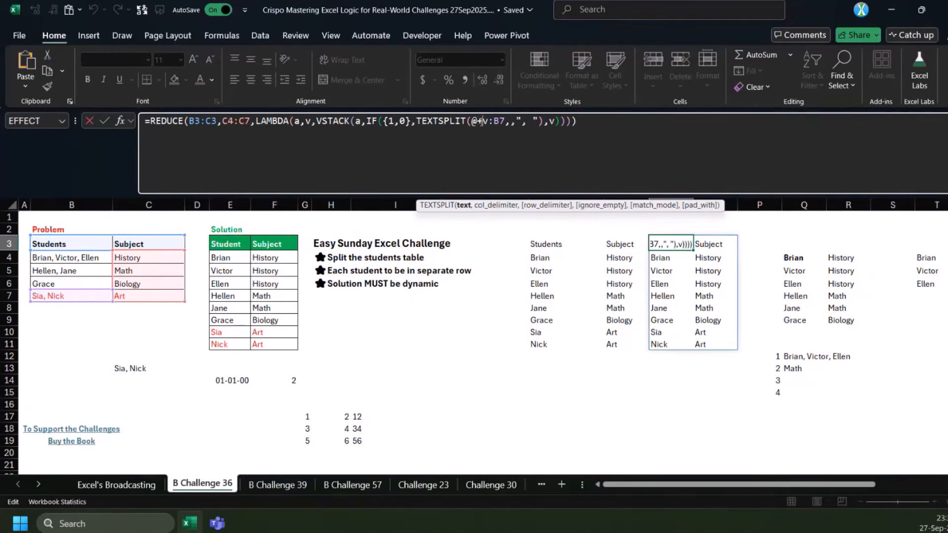
{"action": "left_click_drag", "start_coordinate": [477, 121], "coordinate": [505, 121]}
{"action": "left_click_drag", "start_coordinate": [484, 121], "coordinate": [471, 121]}
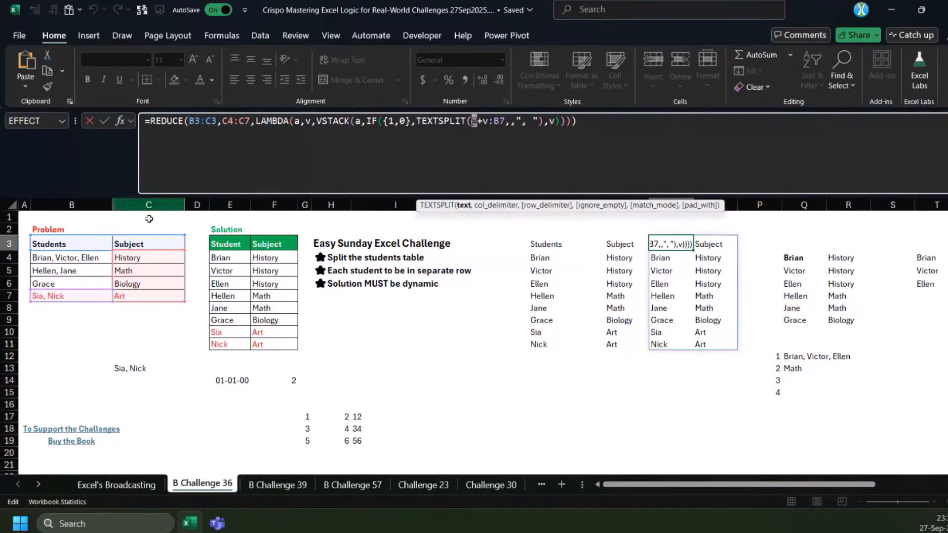
{"action": "key", "text": "Escape"}
{"action": "left_click", "coordinate": [71, 259]}
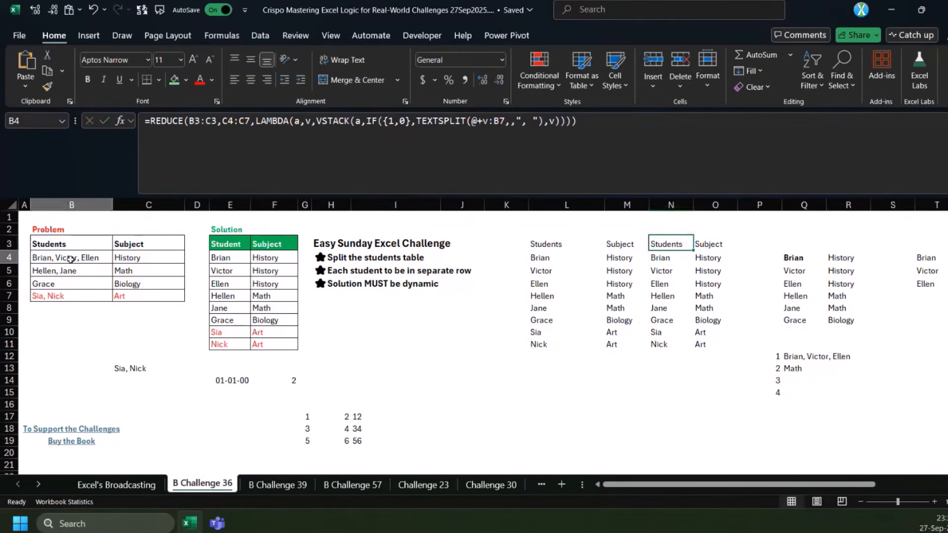
{"action": "left_click", "coordinate": [666, 244]}
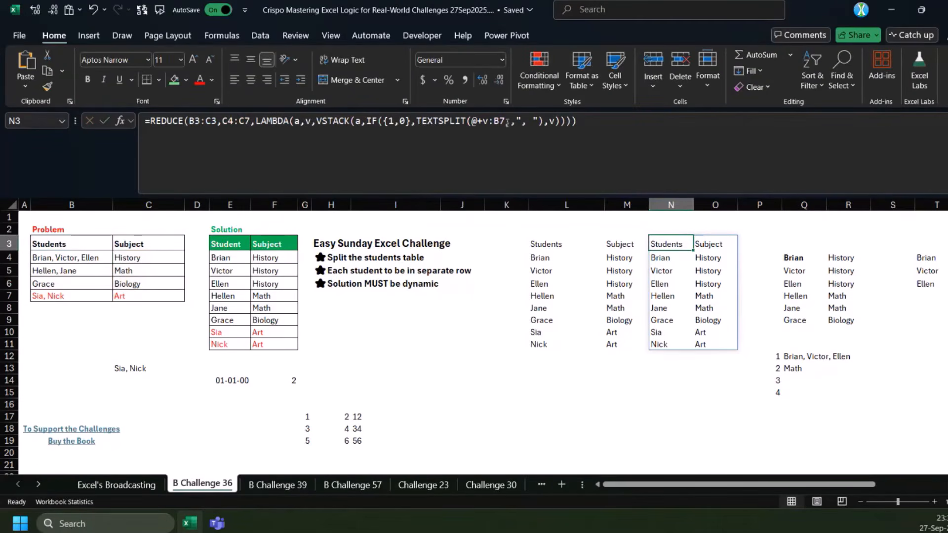
Remove the plus sign before v:B7 in N3's TEXTSPLIT argument, leaving @v:B7
{"action": "left_click_drag", "start_coordinate": [505, 122], "coordinate": [477, 122]}
{"action": "left_click", "coordinate": [483, 123]}
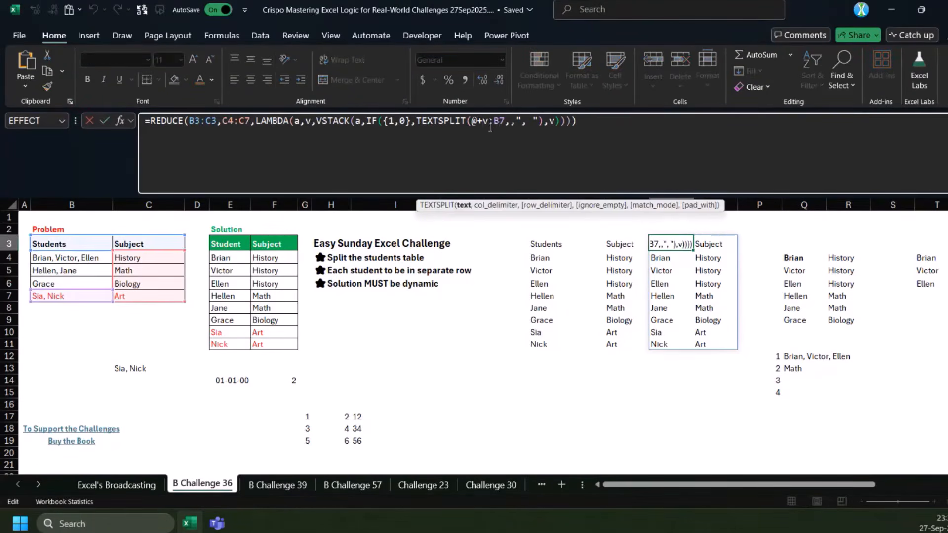
{"action": "key", "text": "BackSpace"}
{"action": "key", "text": "ctrl+Return"}
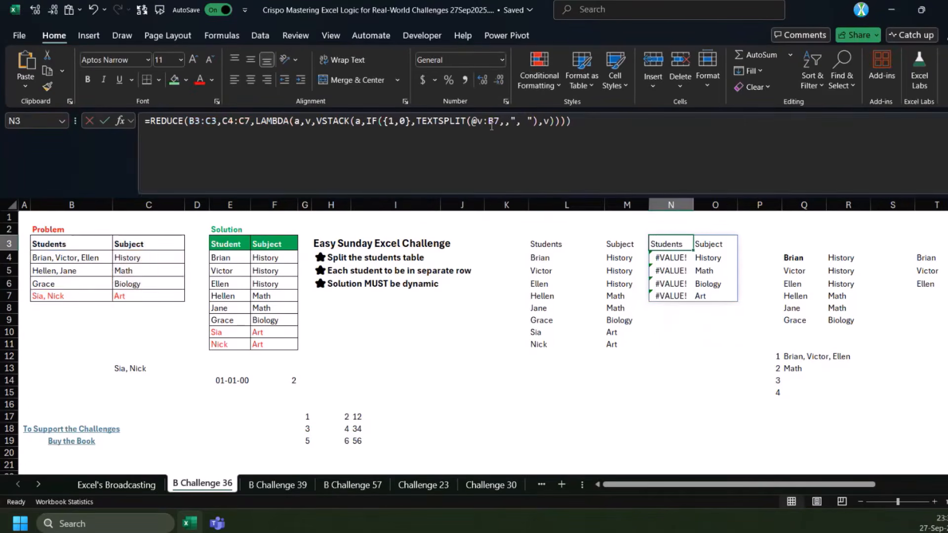
Compare the v:B7 range in N3's TEXTSPLIT argument with the Students cells B4:B7
{"action": "left_click", "coordinate": [489, 124]}
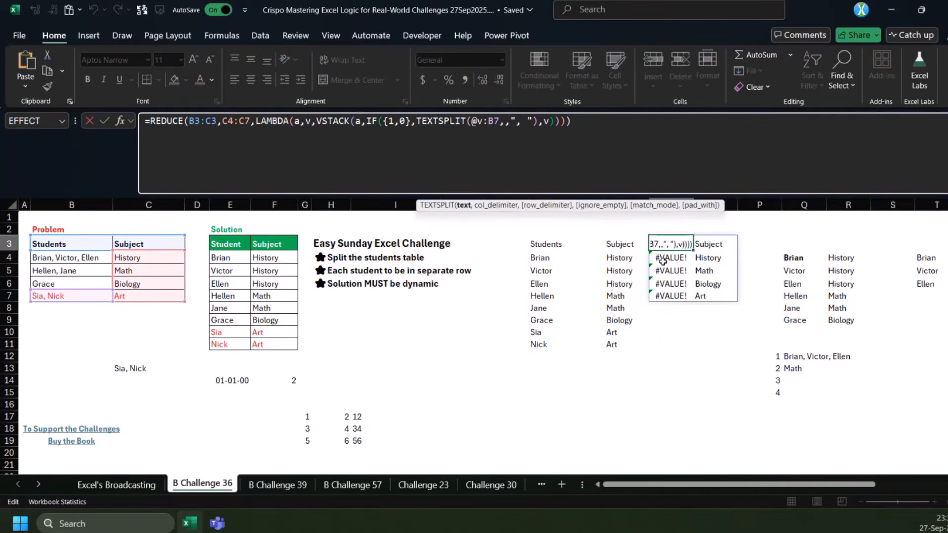
{"action": "key", "text": "Escape"}
{"action": "left_click_drag", "start_coordinate": [665, 243], "coordinate": [74, 298]}
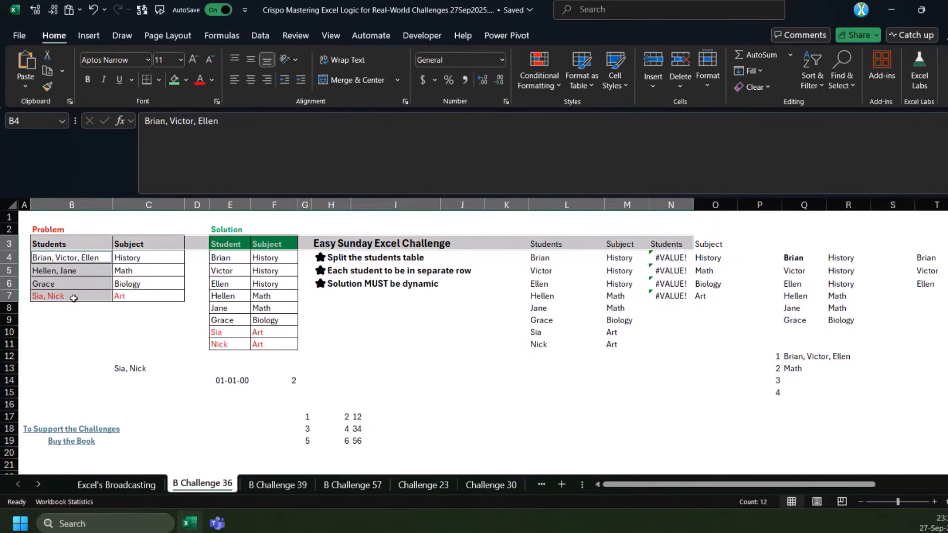
{"action": "left_click", "coordinate": [670, 243]}
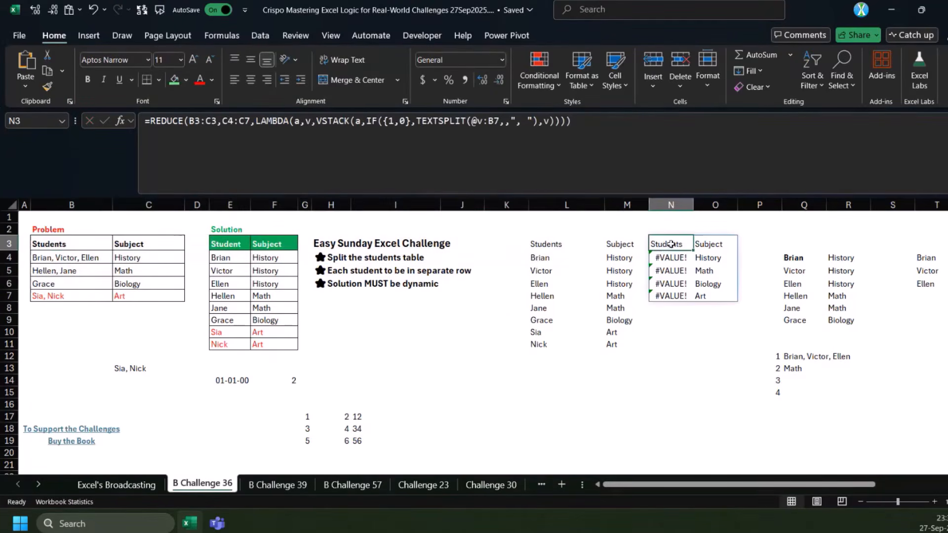
{"action": "left_click_drag", "start_coordinate": [500, 123], "coordinate": [479, 121]}
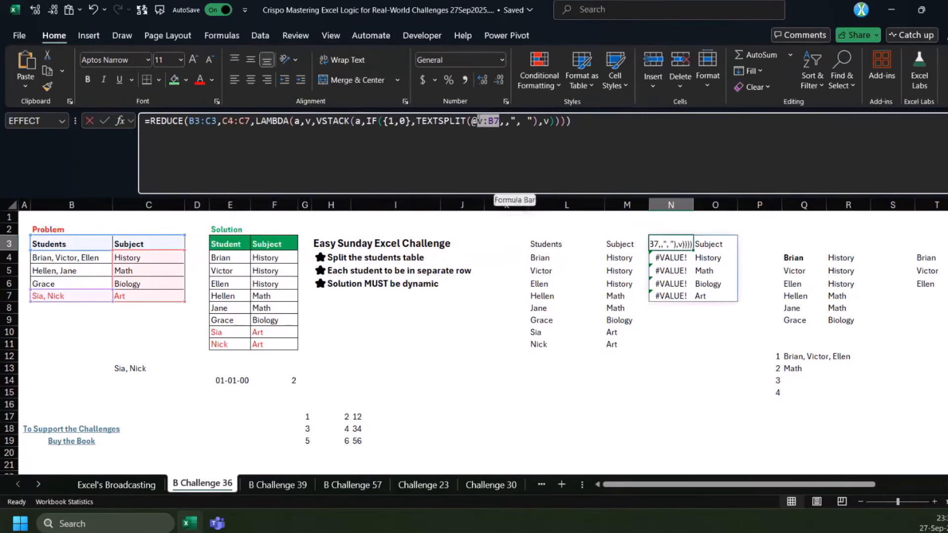
{"action": "key", "text": "Escape"}
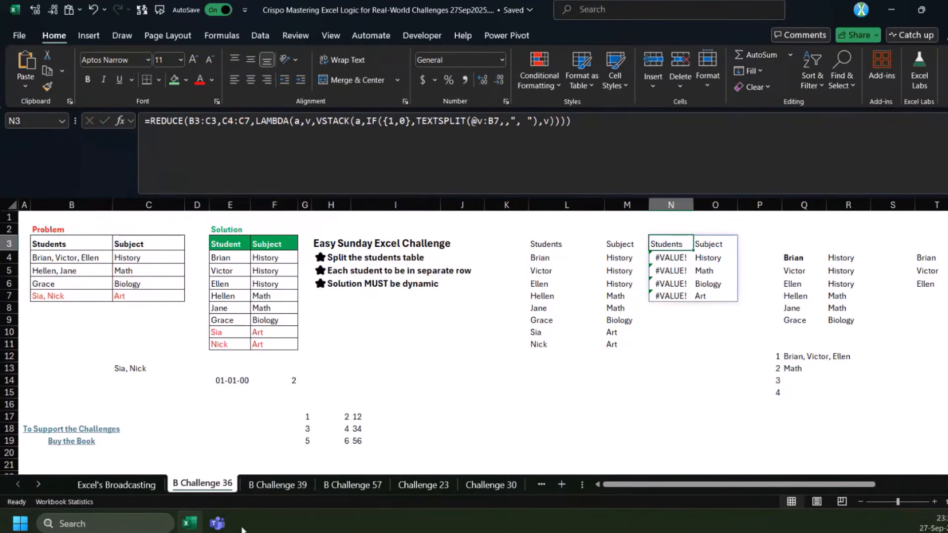
{"action": "left_click", "coordinate": [298, 487]}
{"action": "key", "text": "ctrl+Page_Up"}
Reinsert the plus sign after @ in N3's TEXTSPLIT argument, making it @+v:B7
{"action": "left_click", "coordinate": [477, 123]}
{"action": "type", "text": "+"}
{"action": "key", "text": "Return"}
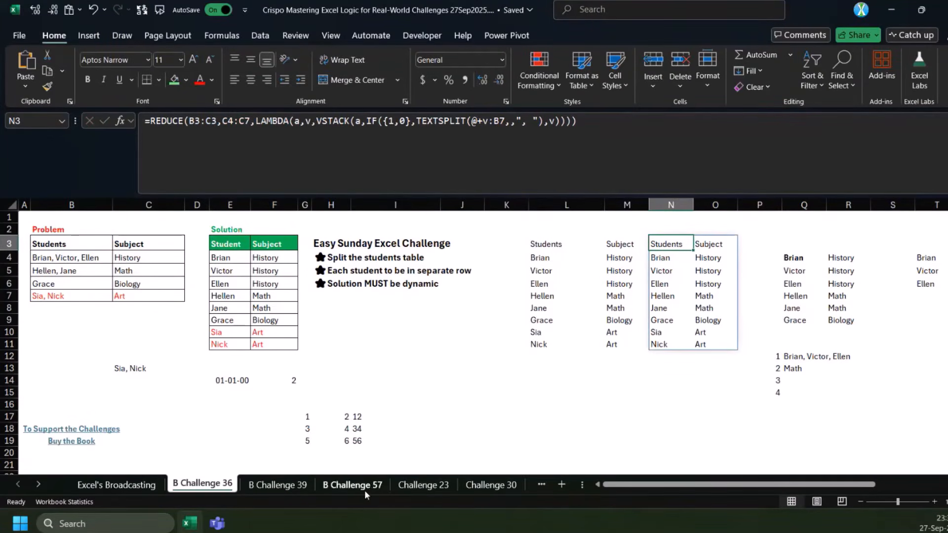
Return to the B Challenge 57 sheet and move the small A/B table from G14:H18 to B16
{"action": "left_click", "coordinate": [482, 484]}
{"action": "left_click", "coordinate": [278, 485]}
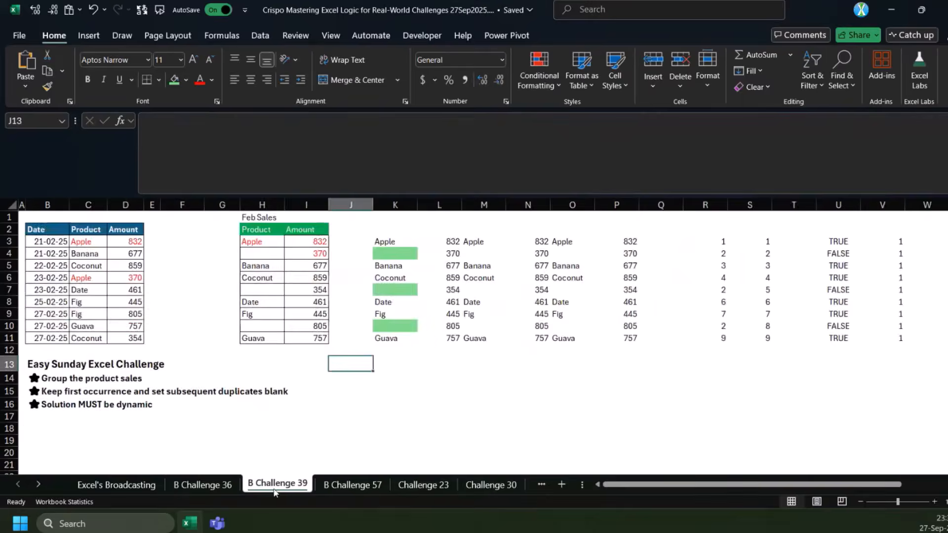
{"action": "left_click", "coordinate": [352, 484]}
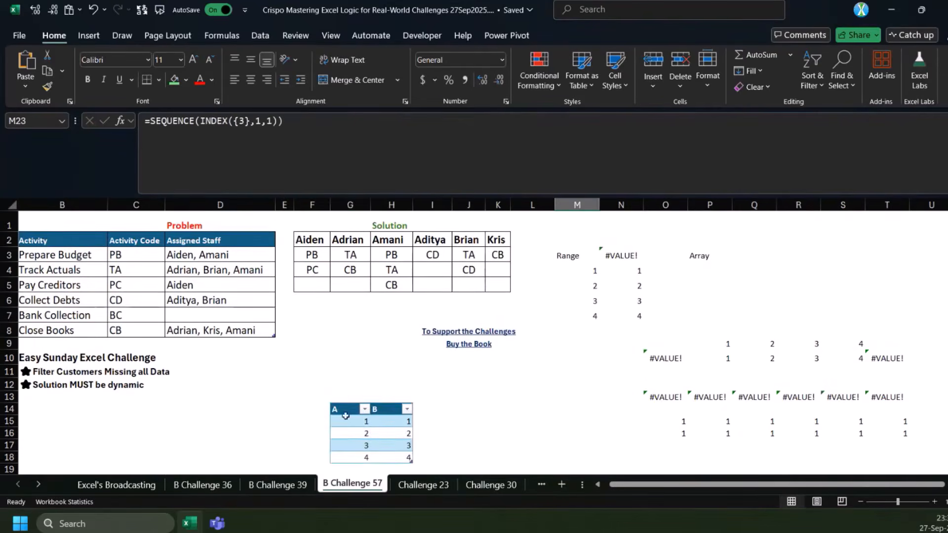
{"action": "left_click_drag", "start_coordinate": [345, 410], "coordinate": [402, 456]}
{"action": "key", "text": "ctrl+c"}
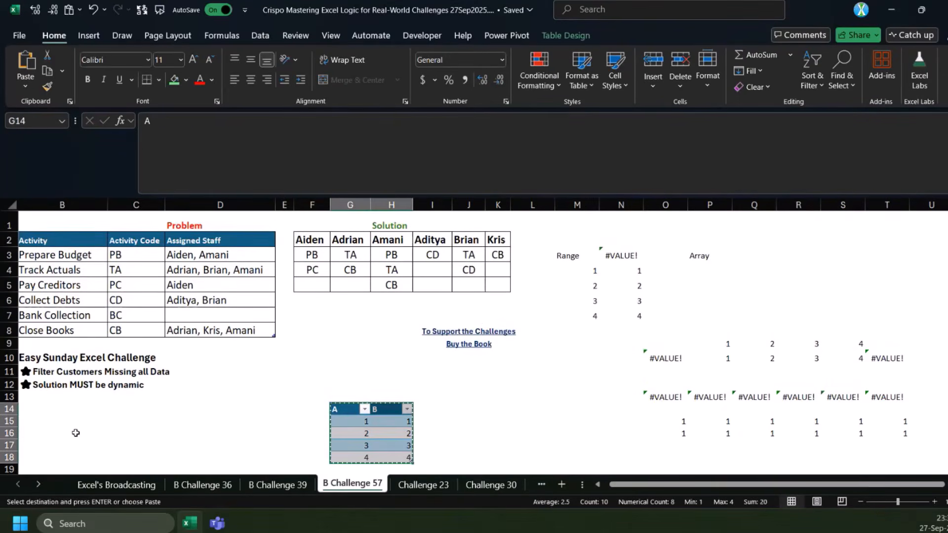
{"action": "left_click", "coordinate": [75, 433]}
{"action": "key", "text": "ctrl+v"}
{"action": "left_click", "coordinate": [314, 433]}
{"action": "type", "text": "="}
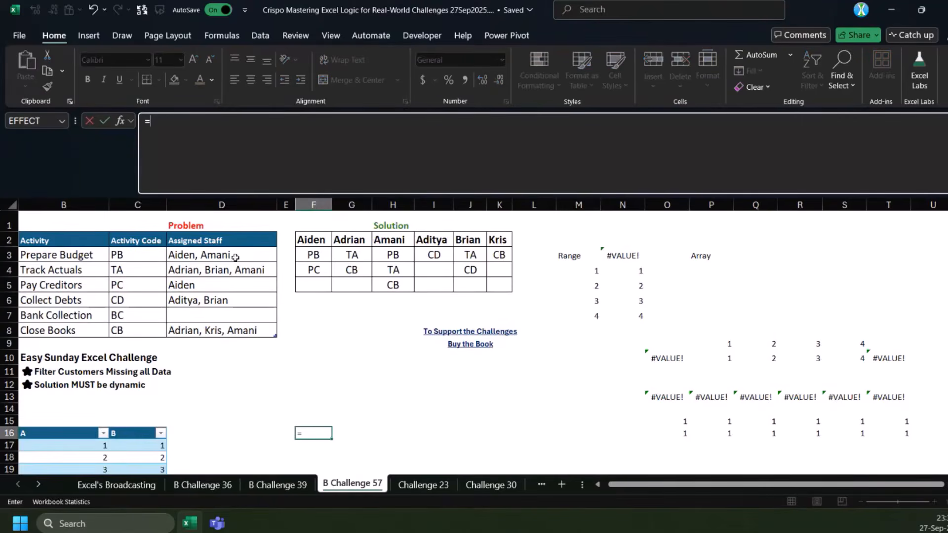
{"action": "left_click_drag", "start_coordinate": [232, 255], "coordinate": [231, 330]}
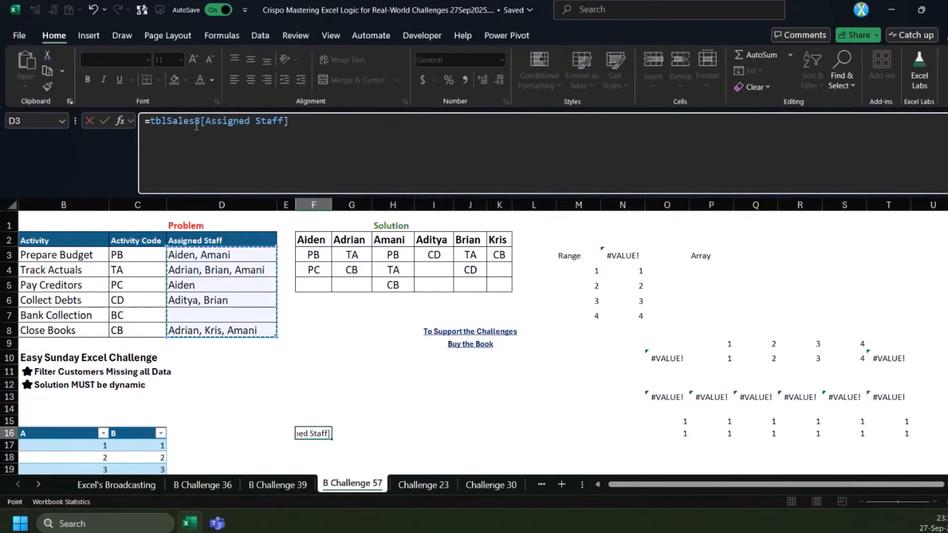
{"action": "key", "text": "Escape"}
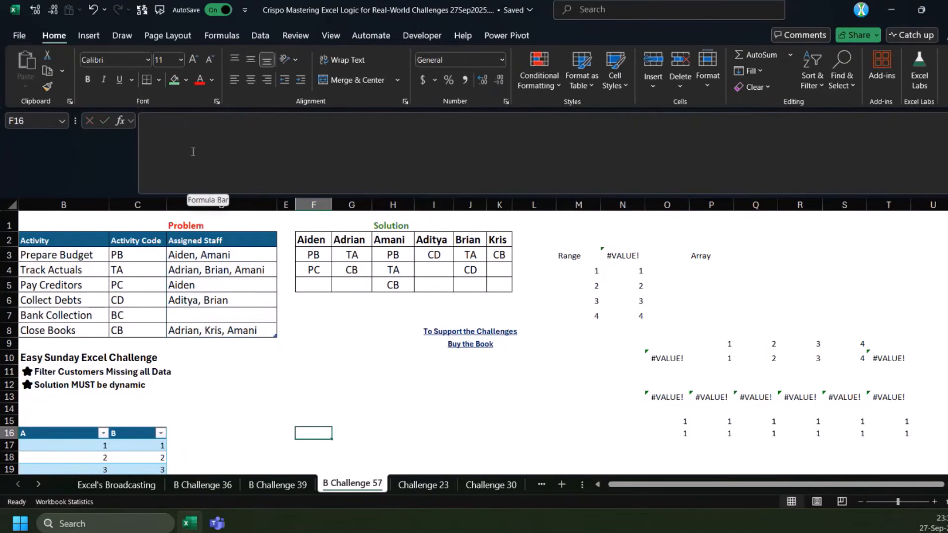
Turn off the use of table names in formulas in Excel's formula options
{"action": "key", "text": "alt+t"}
{"action": "key", "text": "o"}
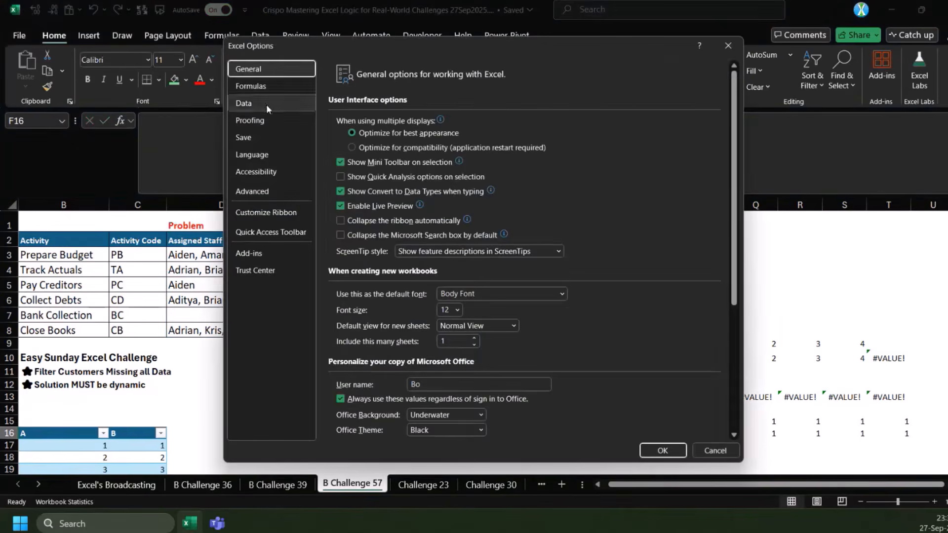
{"action": "left_click", "coordinate": [270, 87]}
{"action": "left_click", "coordinate": [381, 248]}
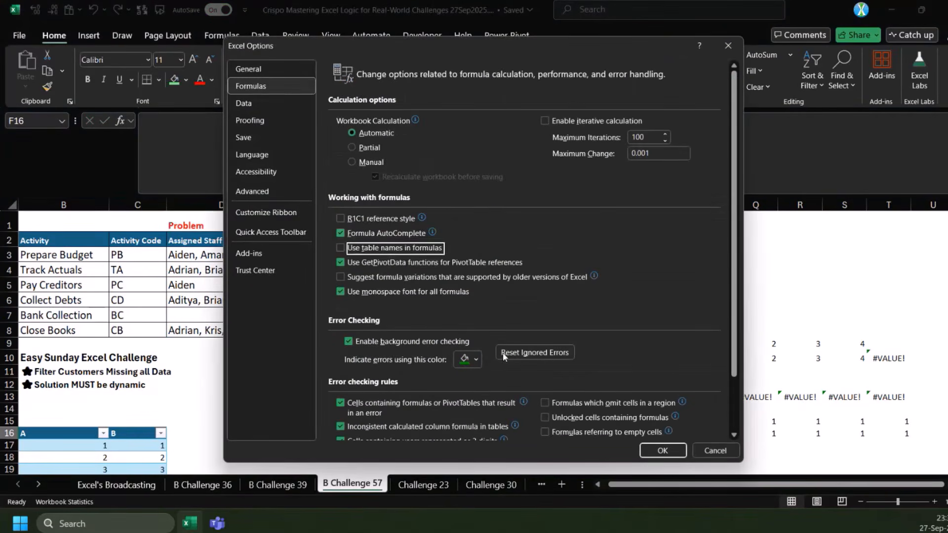
{"action": "left_click", "coordinate": [662, 451]}
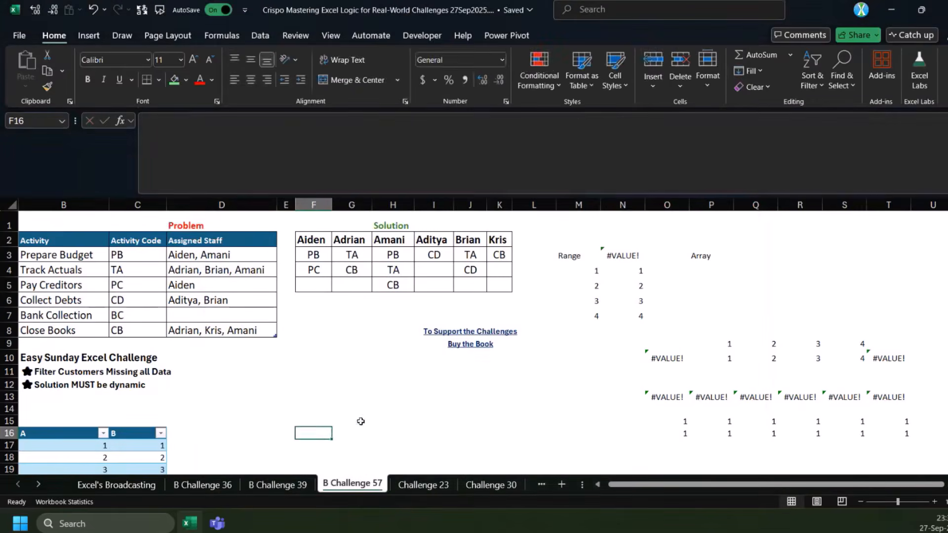
{"action": "left_click", "coordinate": [353, 408]}
{"action": "type", "text": "="}
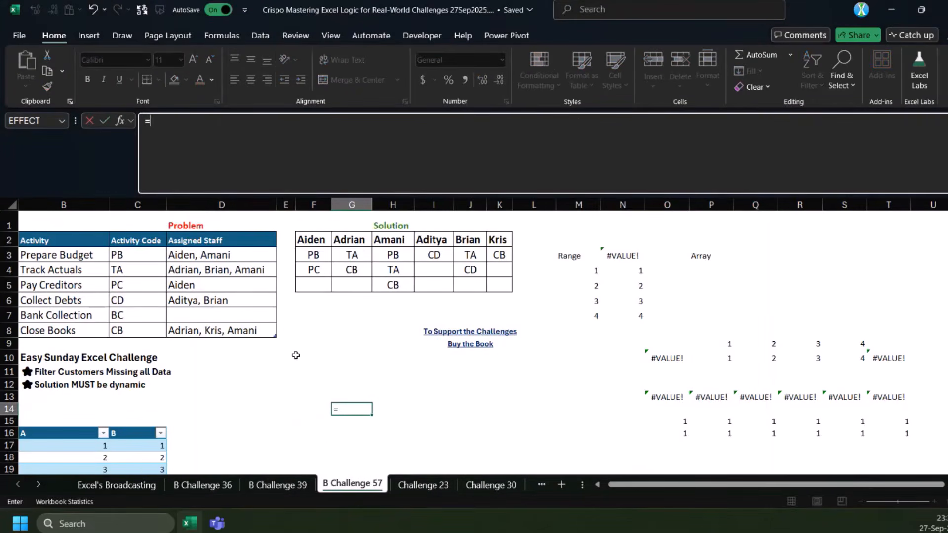
{"action": "left_click_drag", "start_coordinate": [212, 255], "coordinate": [217, 330]}
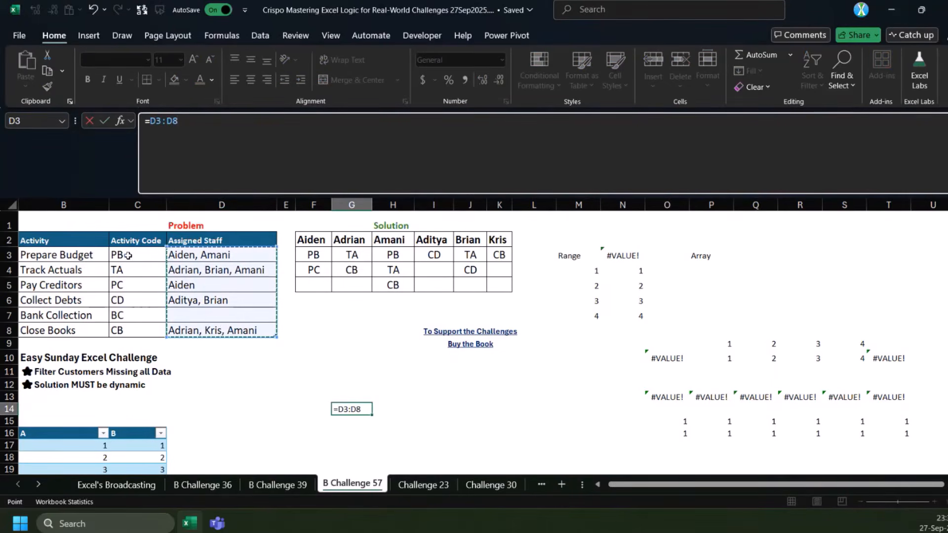
{"action": "key", "text": "Escape"}
Begin a REDUCE formula in G14 with initial value C2:D2, array D3:D8 and LAMBDA parameters a and v
{"action": "type", "text": "=REDUCE("}
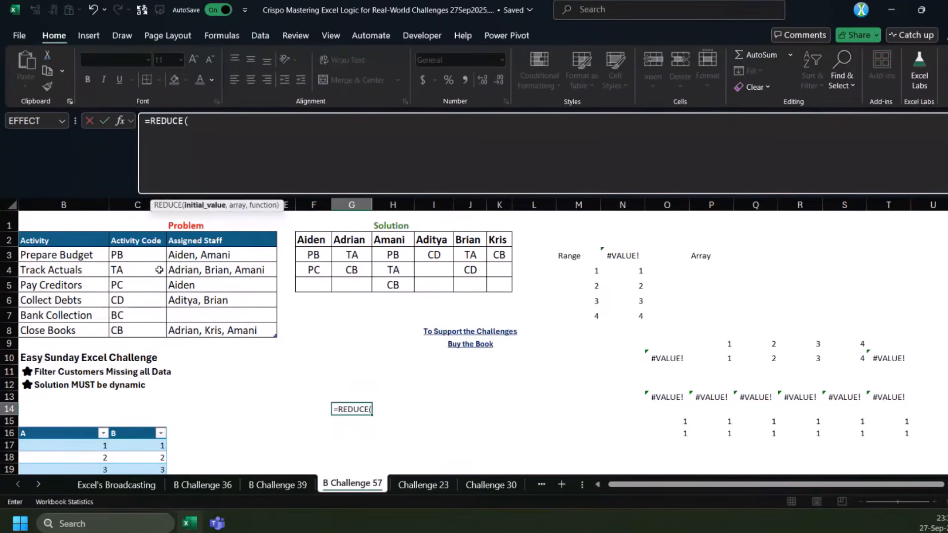
{"action": "left_click", "coordinate": [162, 239]}
{"action": "left_click_drag", "start_coordinate": [162, 239], "coordinate": [195, 241]}
{"action": "type", "text": ","}
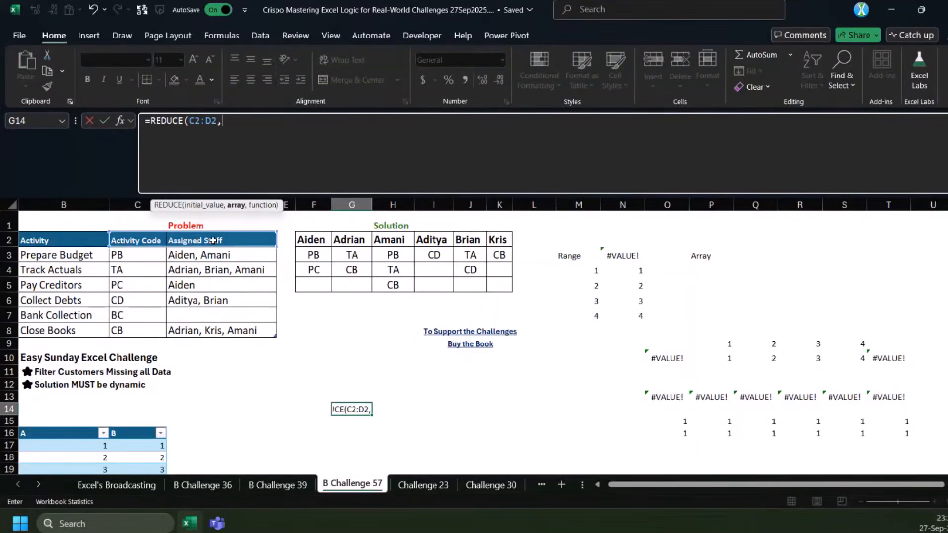
{"action": "left_click_drag", "start_coordinate": [229, 256], "coordinate": [227, 330]}
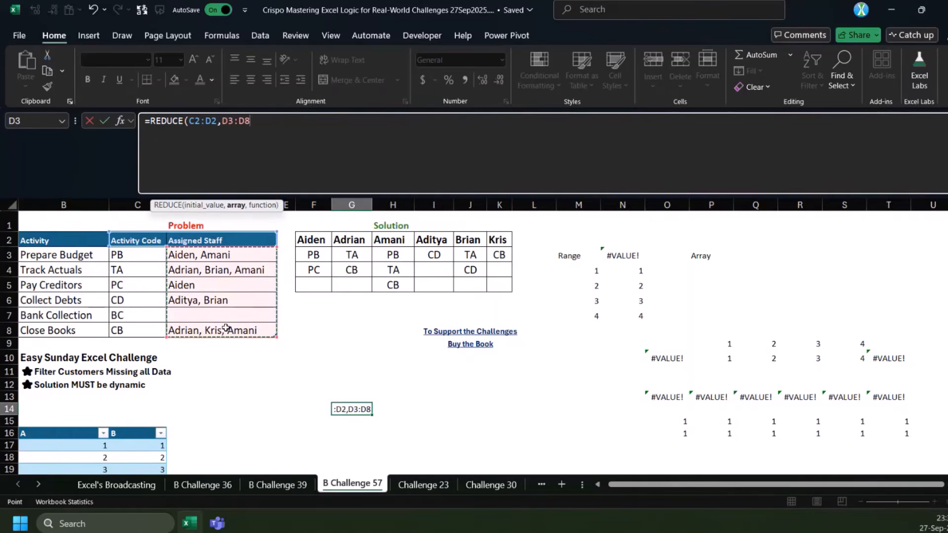
{"action": "type", "text": ",LAMBDA(a,v,"}
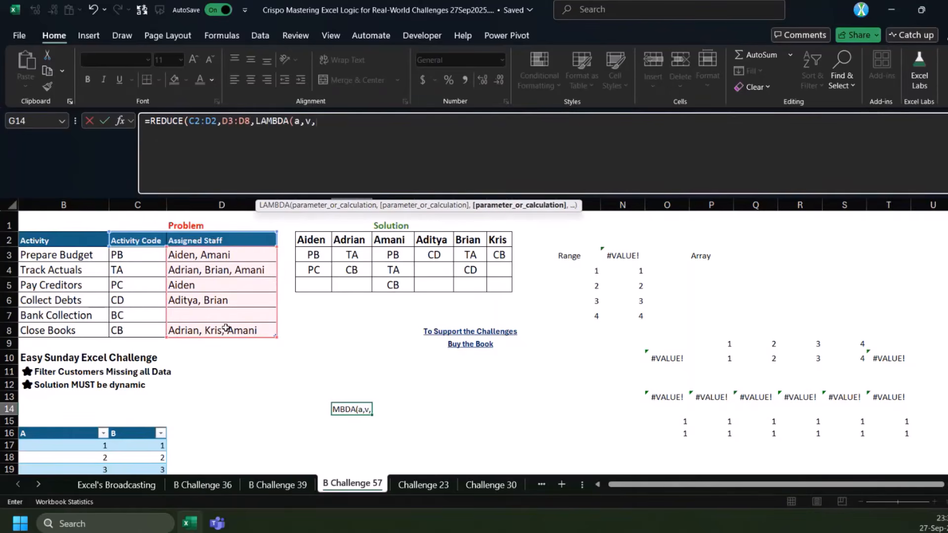
{"action": "type", "text": "VSTACK(a,texts"}
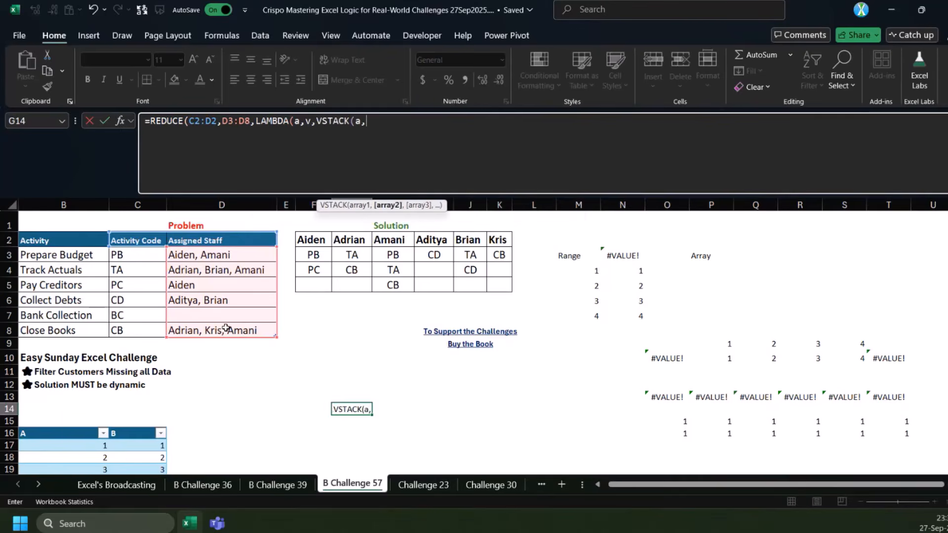
Complete G14's LAMBDA with VSTACK(a,TEXTSPLIT(v,,", ")), splitting the names into rows, and commit the formula
{"action": "key", "text": "Tab"}
{"action": "type", "text": "v,\", \""}
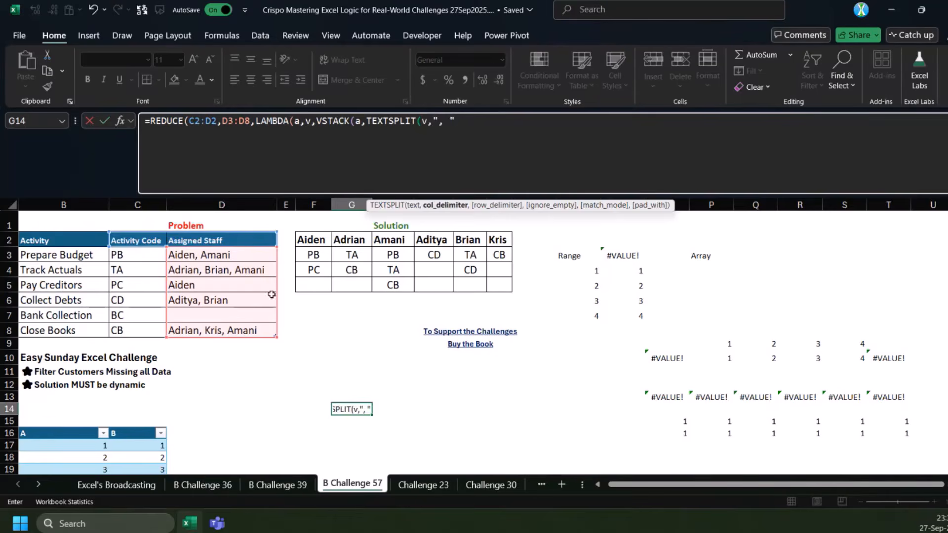
{"action": "left_click", "coordinate": [430, 121]}
{"action": "type", "text": ","}
{"action": "key", "text": "End"}
{"action": "type", "text": "))))"}
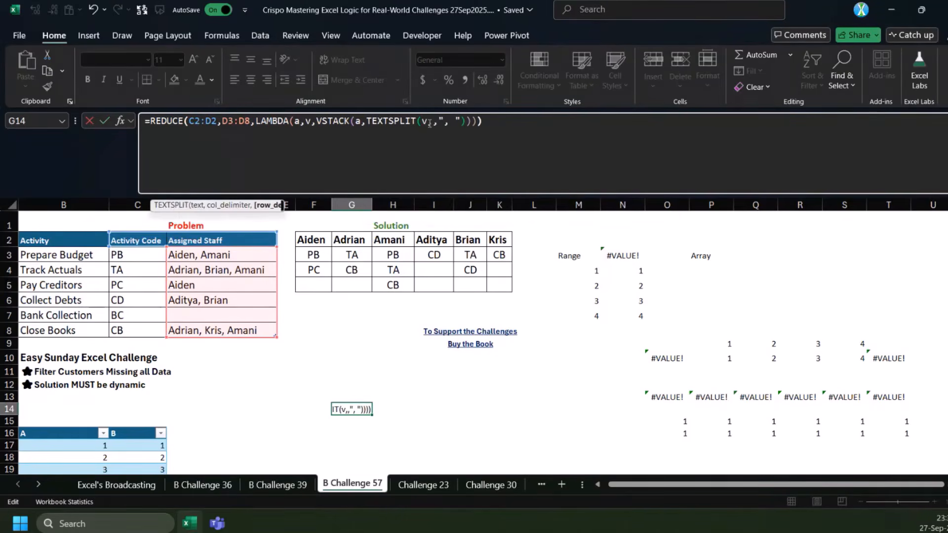
{"action": "key", "text": "ctrl+Return"}
Check the TEXTSPLIT arguments in G14's formula against the blank Assigned Staff cell D7
{"action": "left_click", "coordinate": [429, 123]}
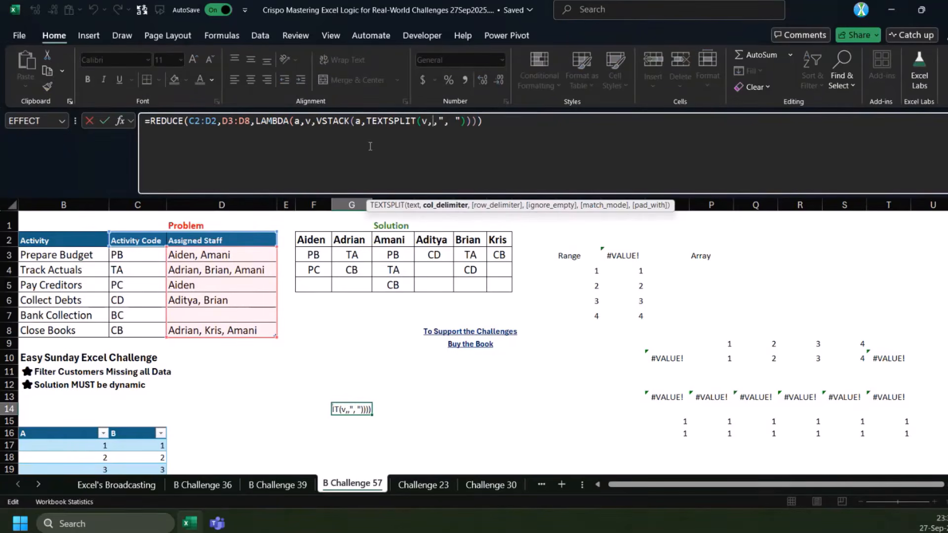
{"action": "key", "text": "Escape"}
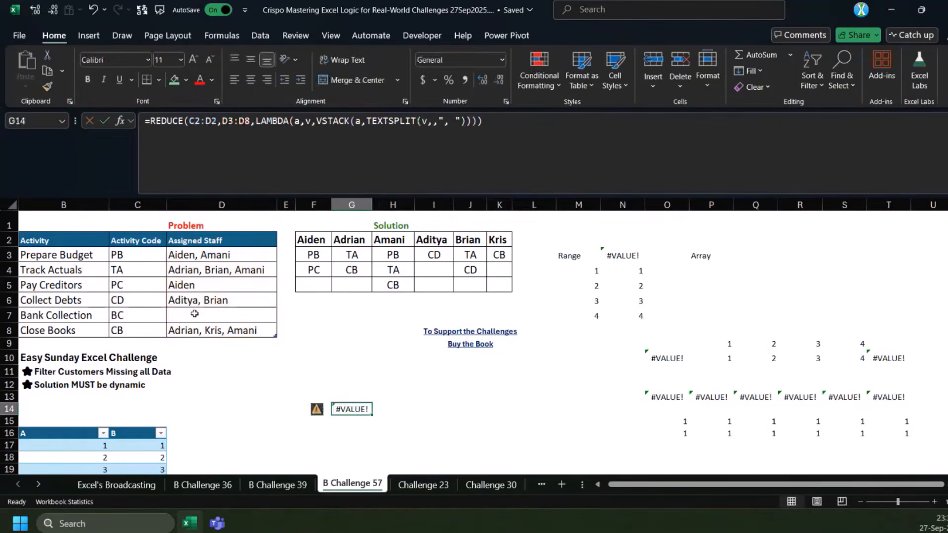
{"action": "left_click", "coordinate": [194, 314]}
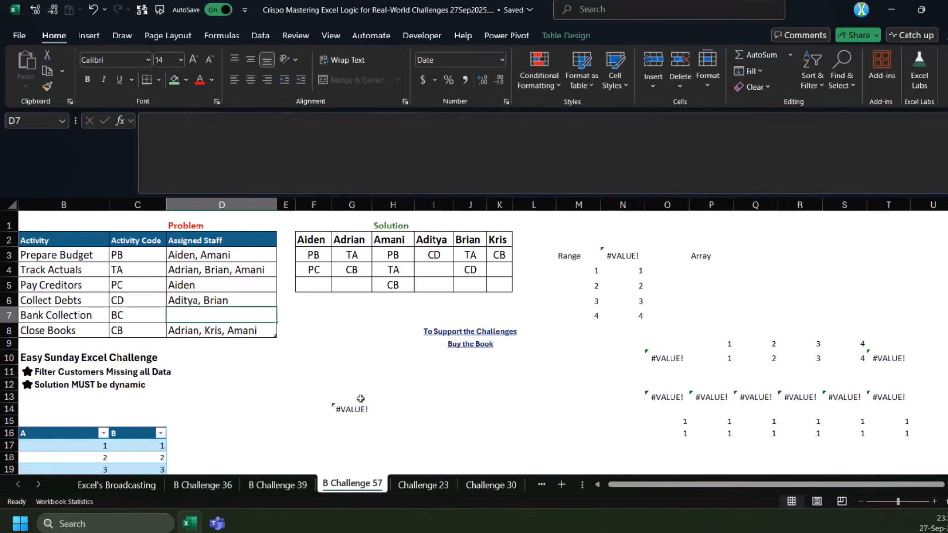
{"action": "left_click", "coordinate": [342, 408]}
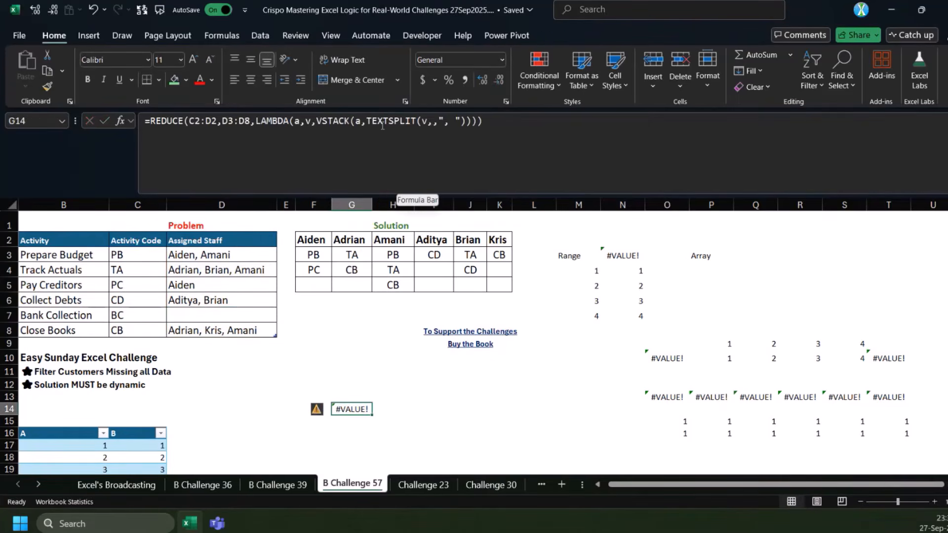
Remove the accumulator a from VSTACK in G14's formula so it holds only TEXTSPLIT, and recheck the blank cell D7
{"action": "left_click", "coordinate": [363, 124]}
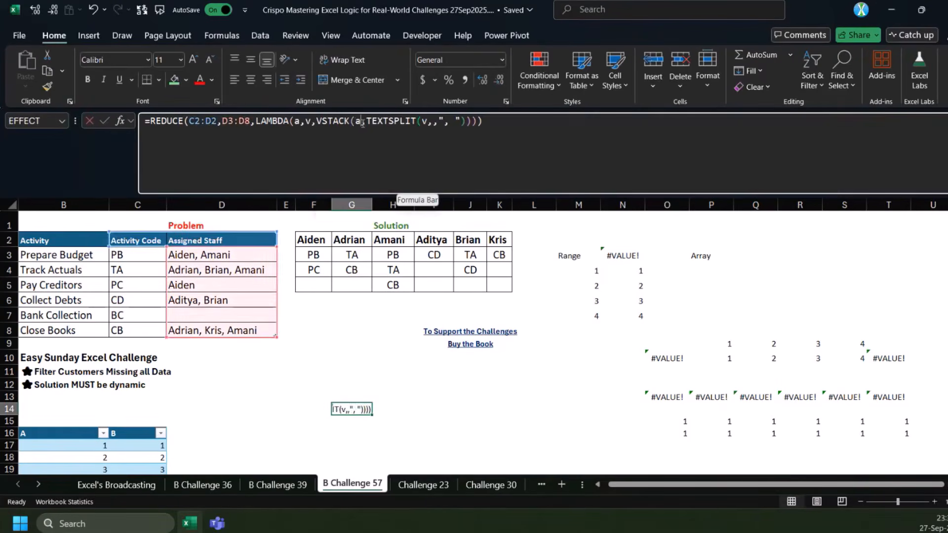
{"action": "key", "text": "BackSpace"}
{"action": "key", "text": "BackSpace"}
{"action": "key", "text": "Return"}
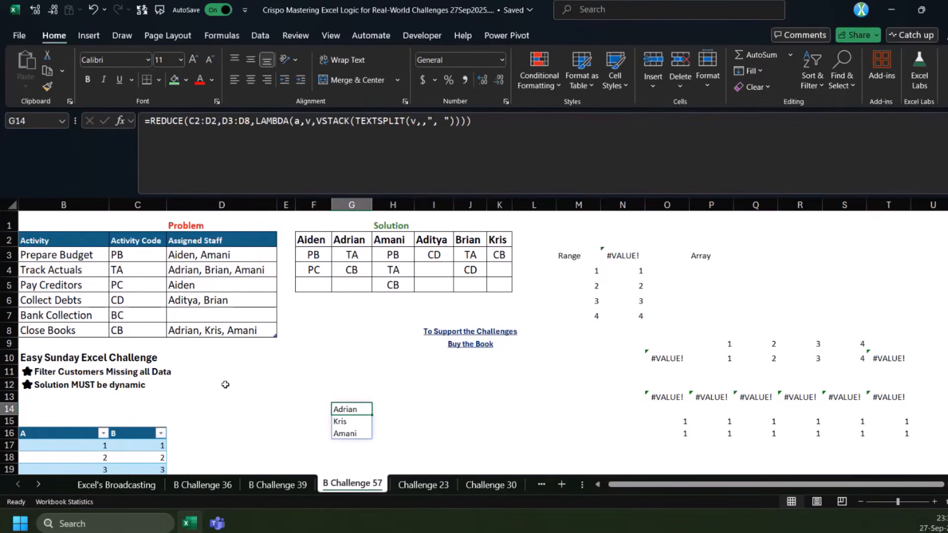
{"action": "left_click", "coordinate": [232, 318]}
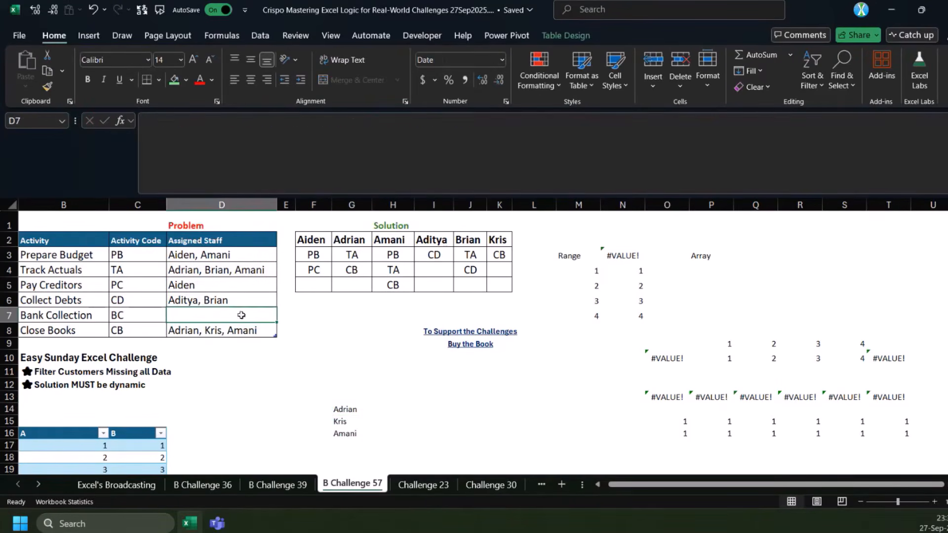
Insert IF(v>0, before VSTACK in G14's formula and put the accumulator a back as VSTACK's first argument
{"action": "left_click", "coordinate": [354, 412]}
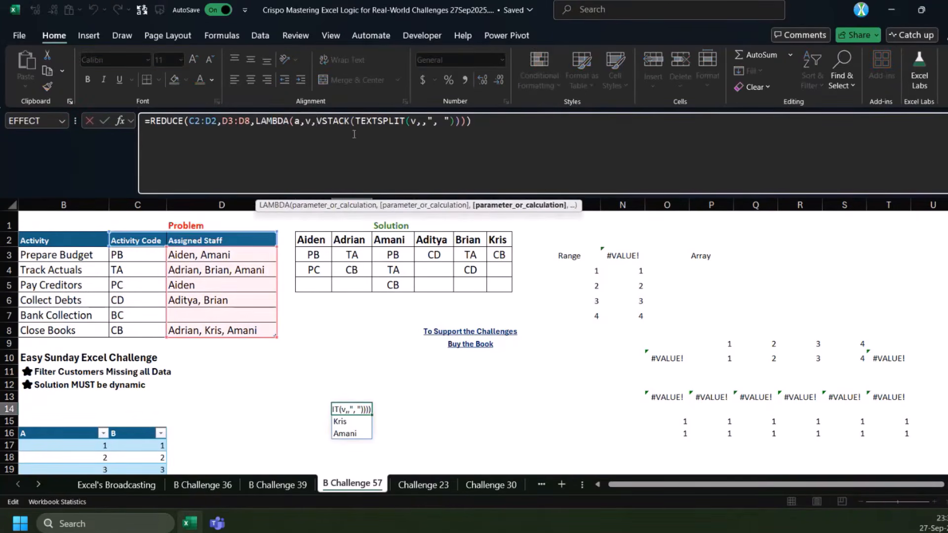
{"action": "type", "text": "IF(v"}
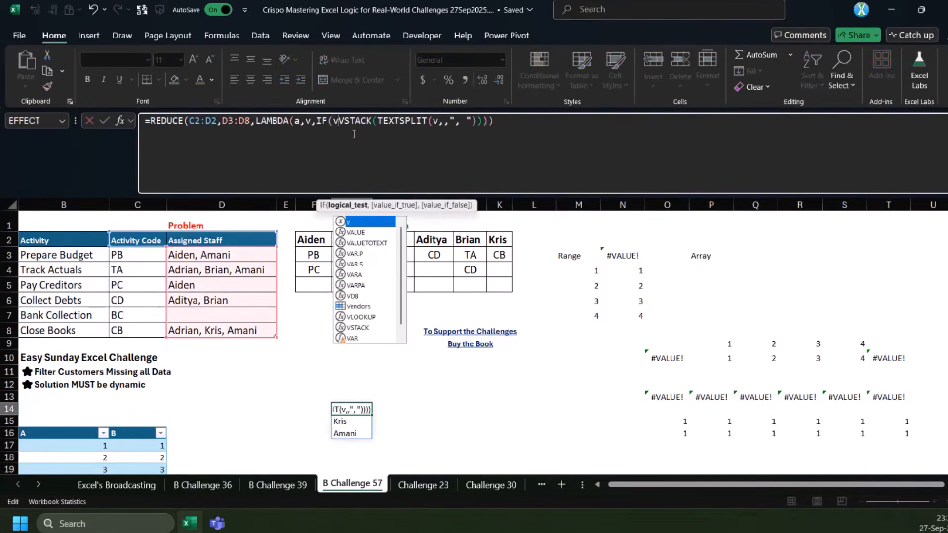
{"action": "type", "text": ">0,"}
{"action": "left_click", "coordinate": [396, 130]}
{"action": "type", "text": "a,"}
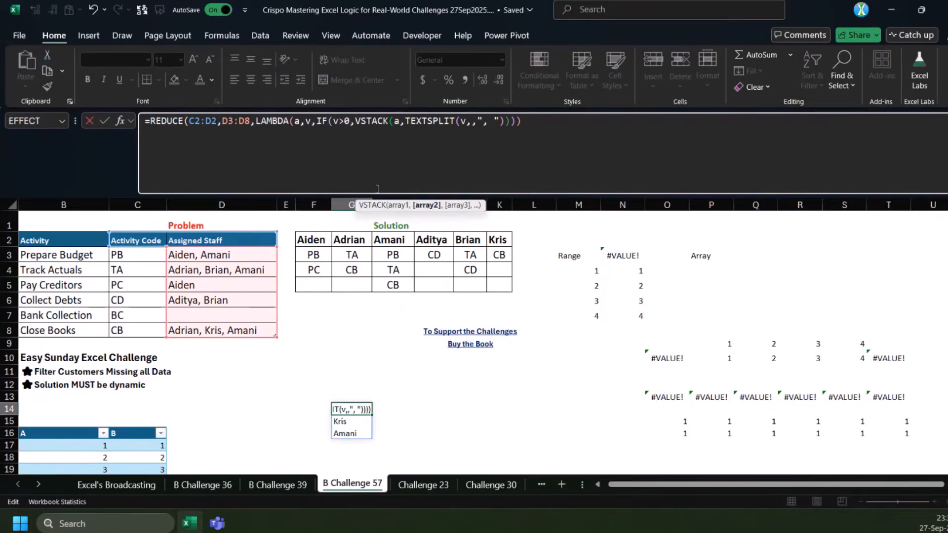
Add a as the IF function's value_if_false in G14, close the IF and commit the formula
{"action": "left_click", "coordinate": [427, 205]}
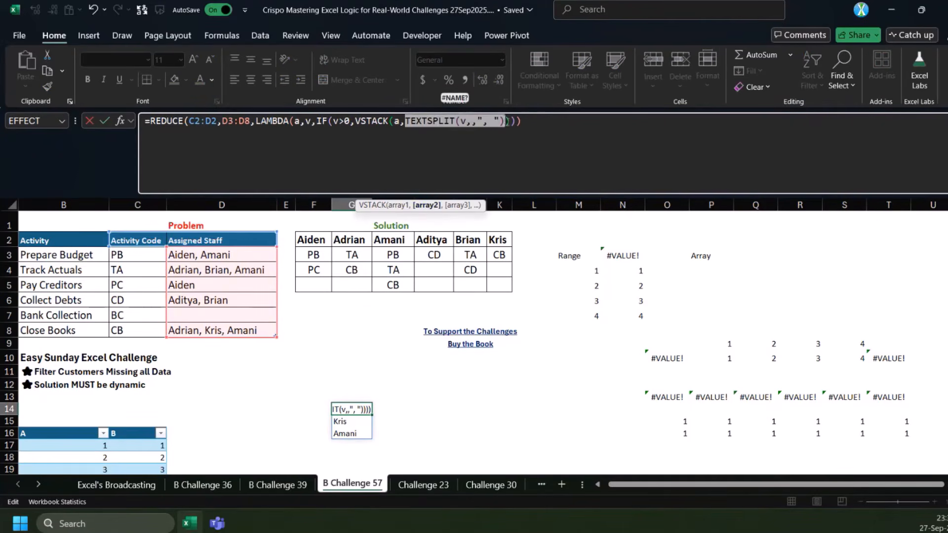
{"action": "left_click", "coordinate": [508, 122]}
{"action": "left_click", "coordinate": [390, 205]}
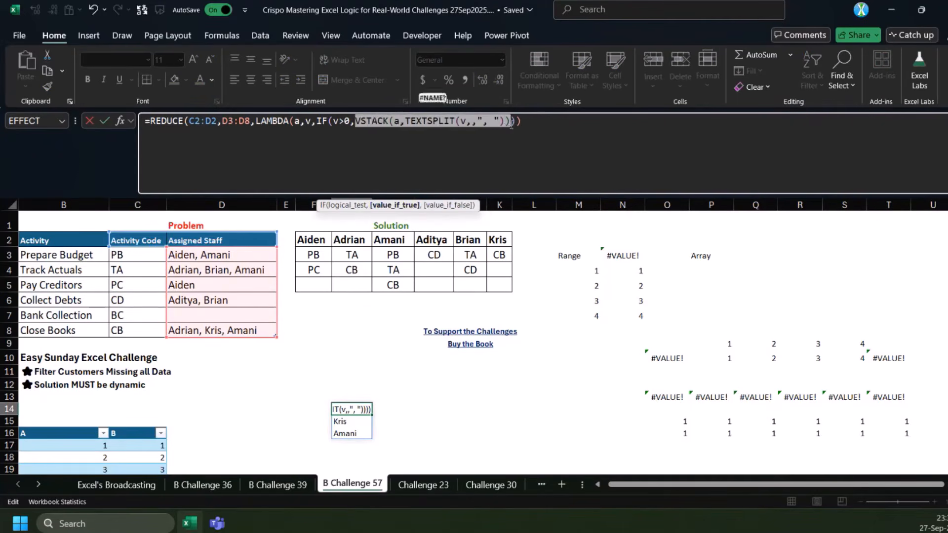
{"action": "left_click", "coordinate": [511, 123]}
{"action": "type", "text": ",a"}
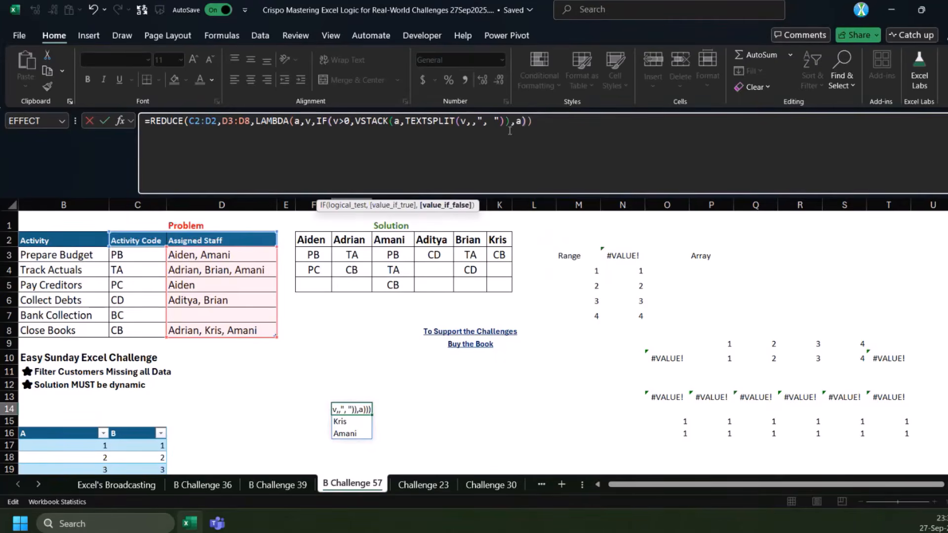
{"action": "type", "text": ")"}
{"action": "key", "text": "ctrl+Return"}
Review the list of staff names spilled below G14
{"action": "scroll", "coordinate": [466, 250], "scroll_direction": "down", "scroll_amount": 2}
{"action": "left_click", "coordinate": [348, 314]}
{"action": "left_click_drag", "start_coordinate": [348, 315], "coordinate": [340, 430]}
{"action": "scroll", "coordinate": [297, 367], "scroll_direction": "up", "scroll_amount": 3}
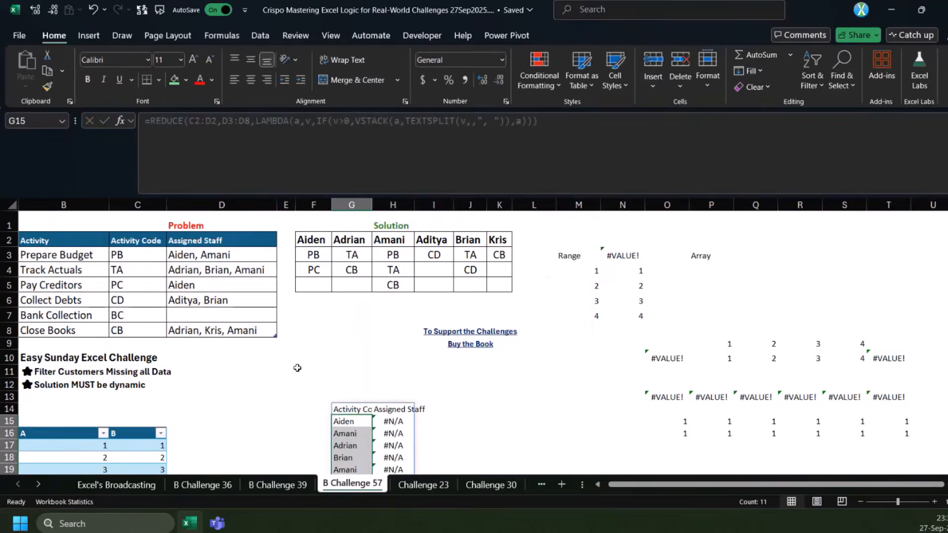
{"action": "scroll", "coordinate": [297, 367], "scroll_direction": "down", "scroll_amount": 1}
{"action": "left_click", "coordinate": [358, 397]}
{"action": "left_click", "coordinate": [358, 385]}
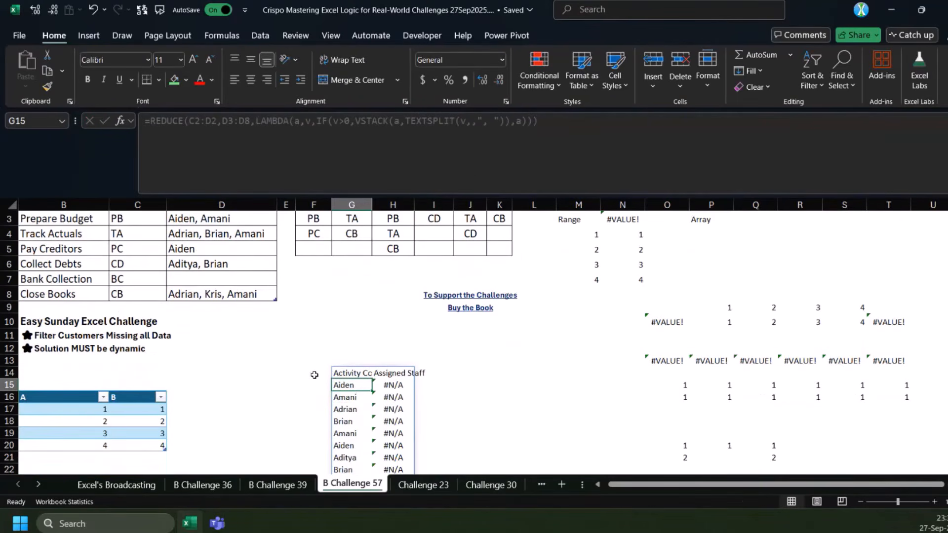
Insert IF({1,0}, before TEXTSPLIT inside VSTACK in G14's formula
{"action": "left_click", "coordinate": [354, 374]}
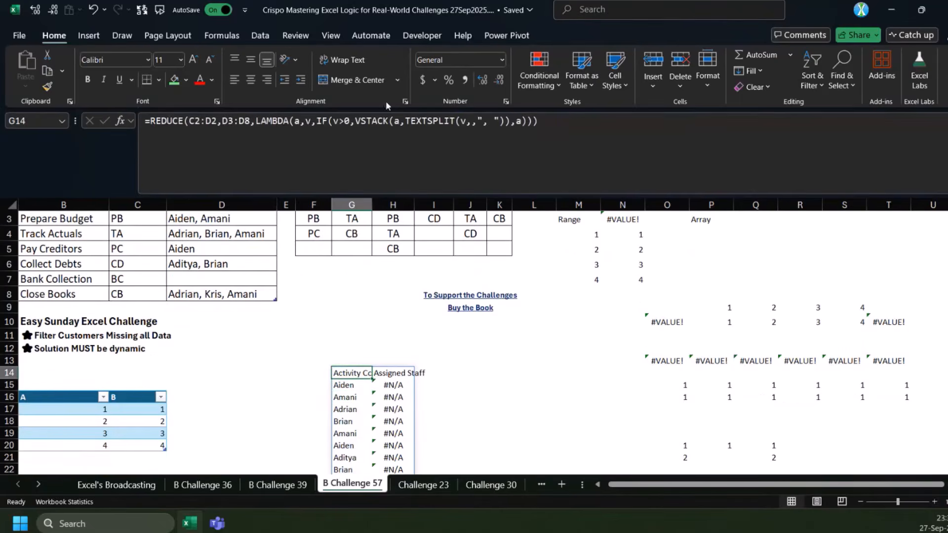
{"action": "left_click", "coordinate": [407, 121]}
{"action": "type", "text": "if"}
{"action": "key", "text": "Tab"}
{"action": "type", "text": "{1,0},"}
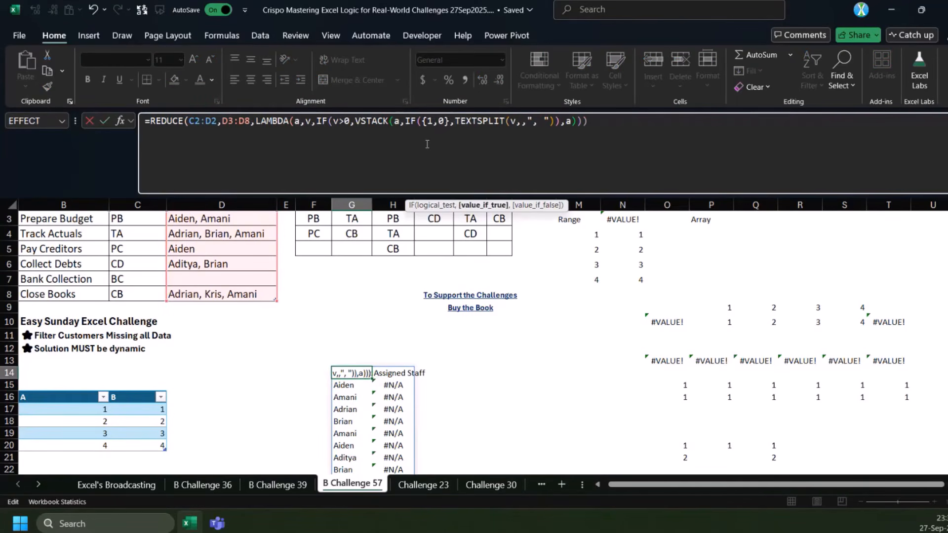
Add 1 as the value_if_true of the IF({1,0}) in G14, keeping TEXTSPLIT as value_if_false, and commit the formula
{"action": "double_click", "coordinate": [442, 121]}
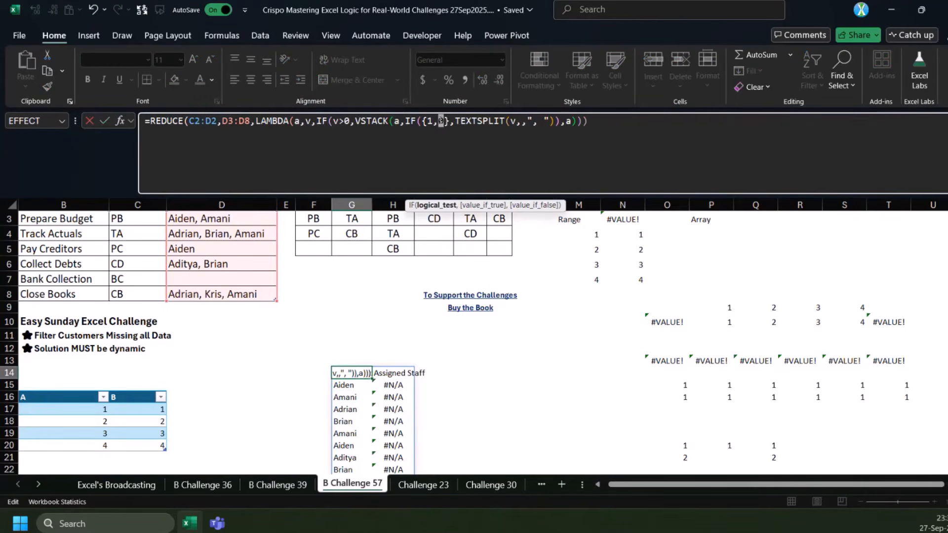
{"action": "left_click", "coordinate": [453, 121]}
{"action": "type", "text": ","}
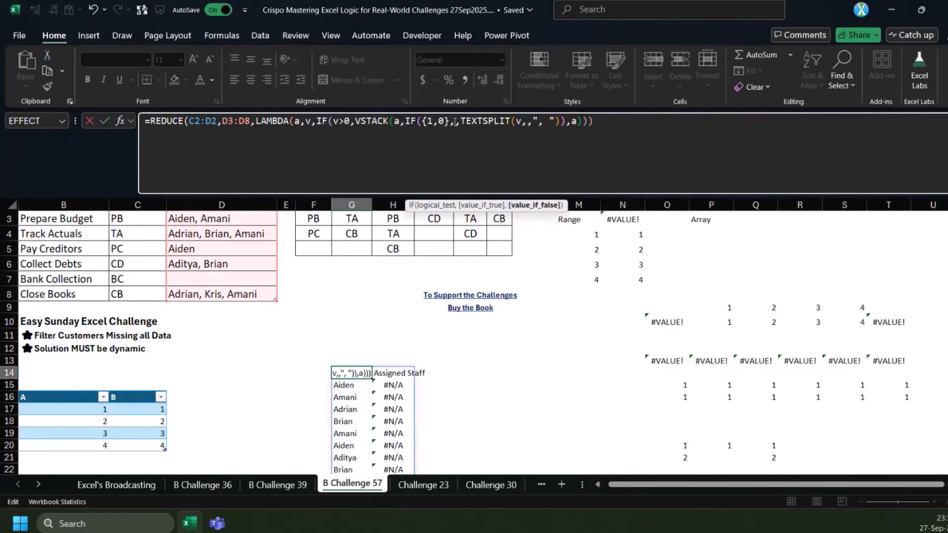
{"action": "key", "text": "Left"}
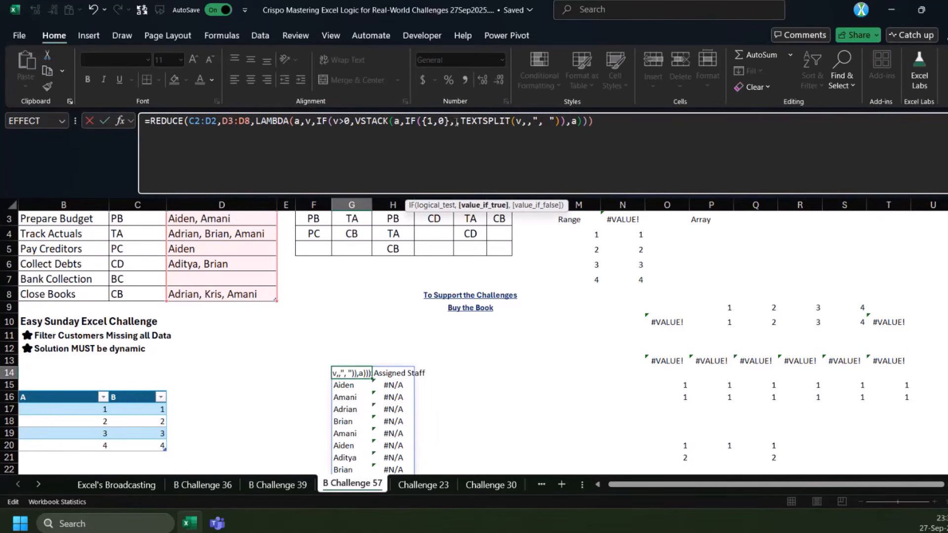
{"action": "type", "text": "1"}
{"action": "key", "text": "Return"}
{"action": "key", "text": "Return"}
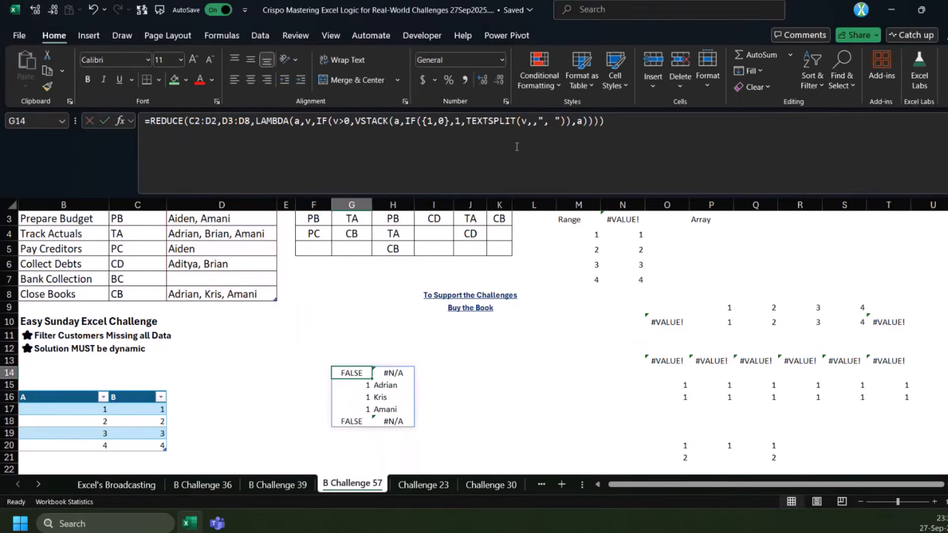
Examine the nested IF arguments in G14's formula against the spilled result to find the misplaced bracket
{"action": "left_click", "coordinate": [559, 162]}
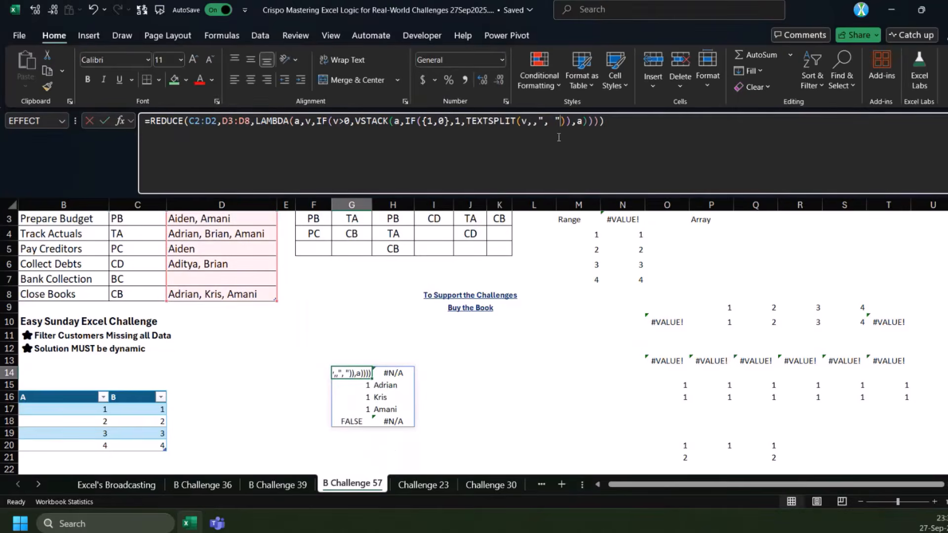
{"action": "left_click", "coordinate": [412, 122]}
{"action": "key", "text": "Escape"}
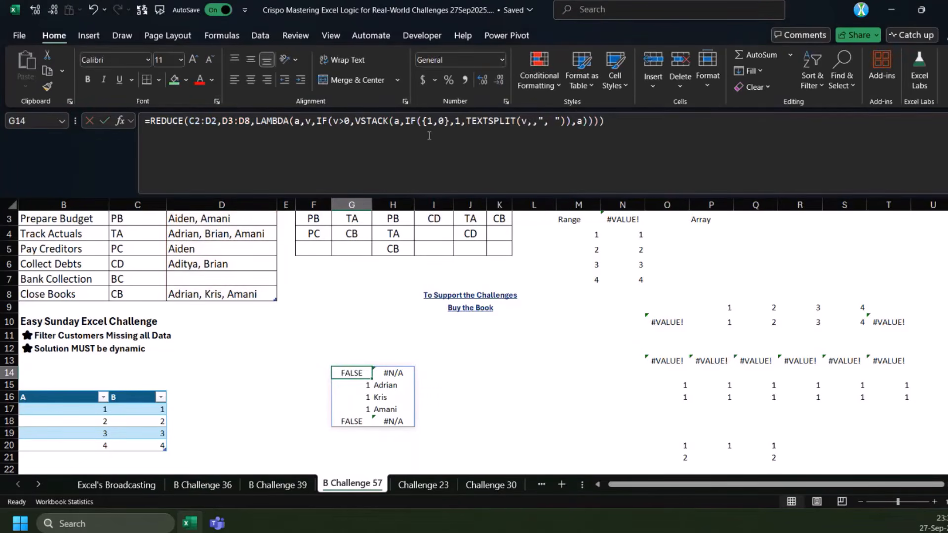
{"action": "left_click", "coordinate": [364, 421]}
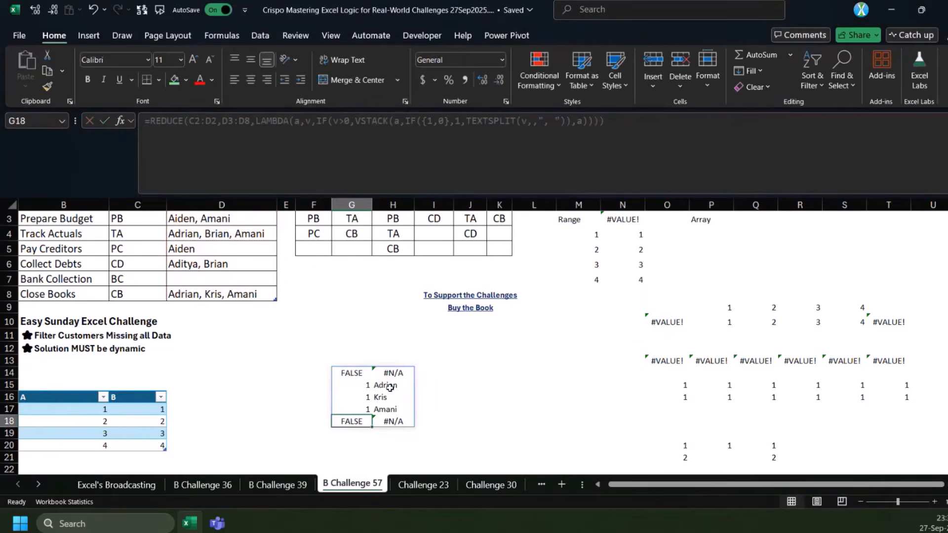
{"action": "left_click", "coordinate": [390, 387]}
{"action": "left_click", "coordinate": [362, 374]}
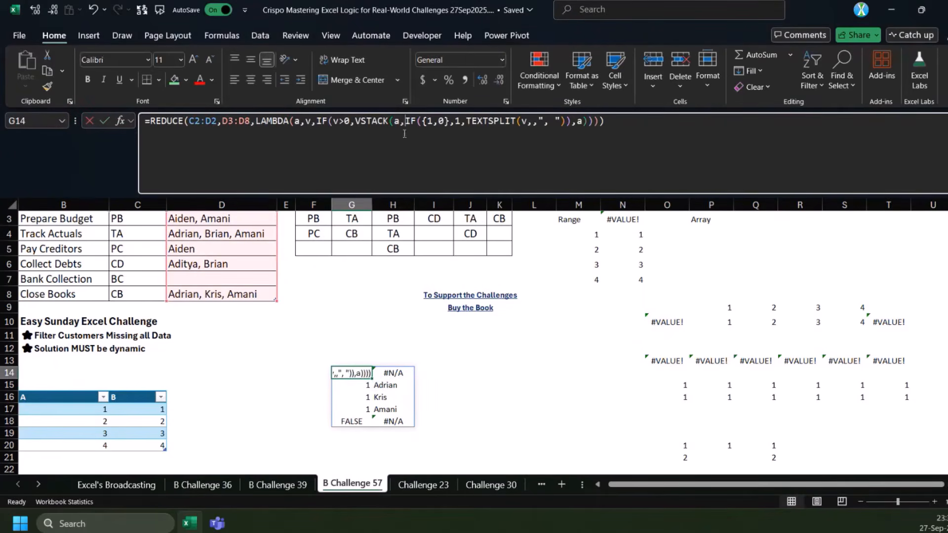
{"action": "left_click", "coordinate": [406, 171]}
{"action": "key", "text": "Escape"}
Correct the brackets in G14 so VSTACK closes after TEXTSPLIT and a is the outer IF's value_if_false, then commit
{"action": "left_click", "coordinate": [465, 163]}
{"action": "left_click", "coordinate": [417, 122]}
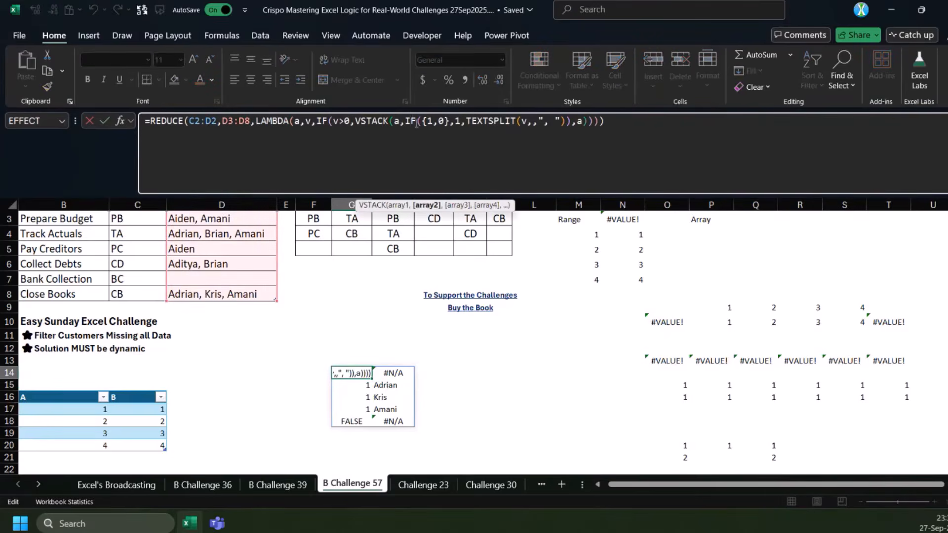
{"action": "left_click", "coordinate": [380, 123]}
{"action": "left_click", "coordinate": [391, 206]}
{"action": "left_click", "coordinate": [573, 123]}
{"action": "type", "text": ")"}
{"action": "key", "text": "End"}
{"action": "key", "text": "BackSpace"}
{"action": "key", "text": "ctrl+Return"}
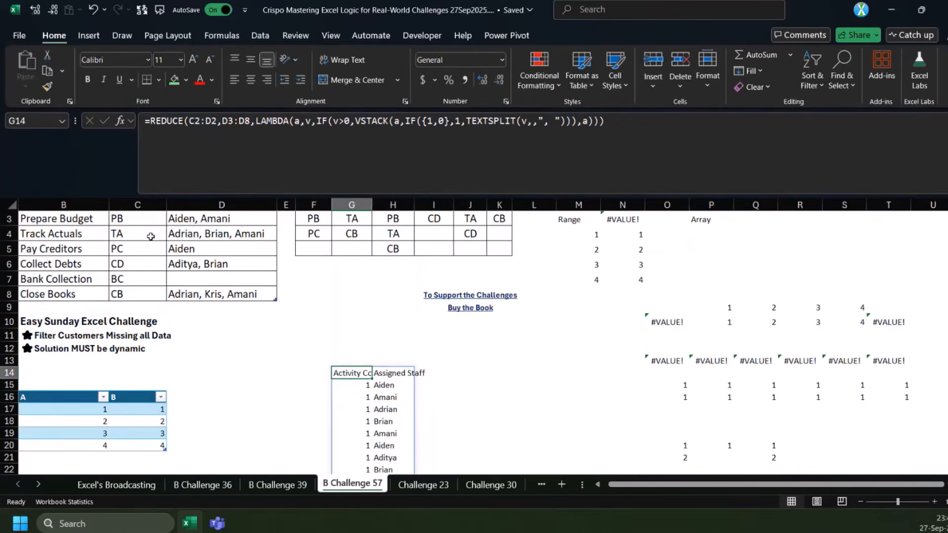
Replace the inner IF's value_if_true in G14's formula with @+v:C8 and commit the formula
{"action": "scroll", "coordinate": [382, 156], "scroll_direction": "up", "scroll_amount": 1}
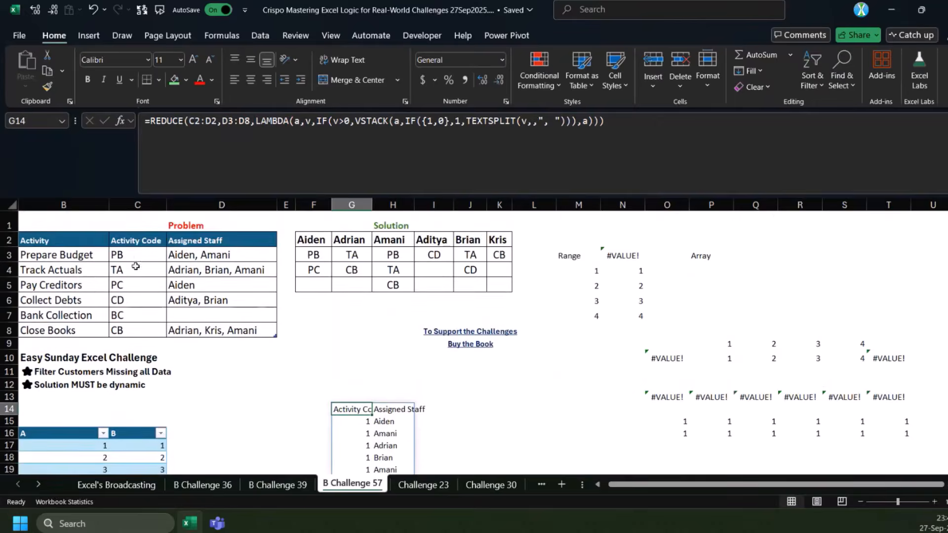
{"action": "left_click", "coordinate": [459, 121]}
{"action": "key", "text": "BackSpace"}
{"action": "type", "text": "@+"}
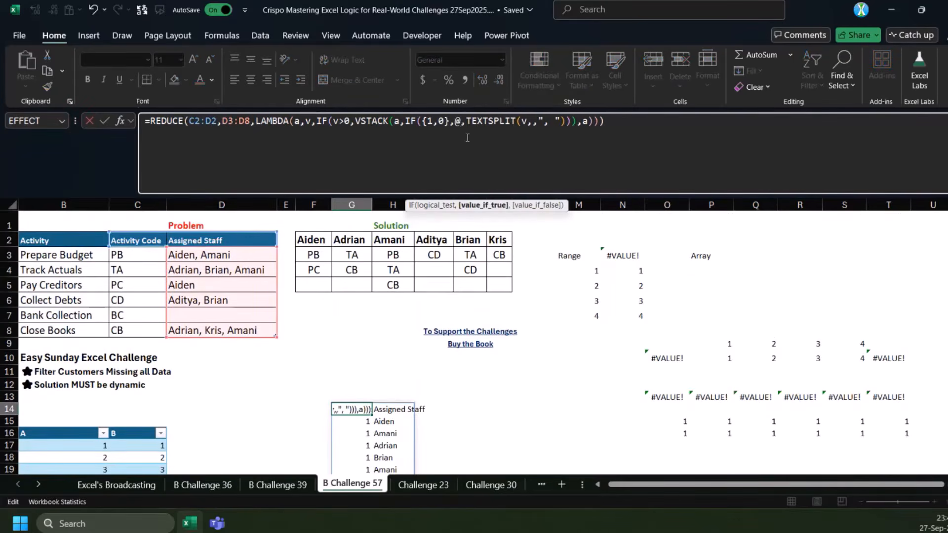
{"action": "type", "text": "v:"}
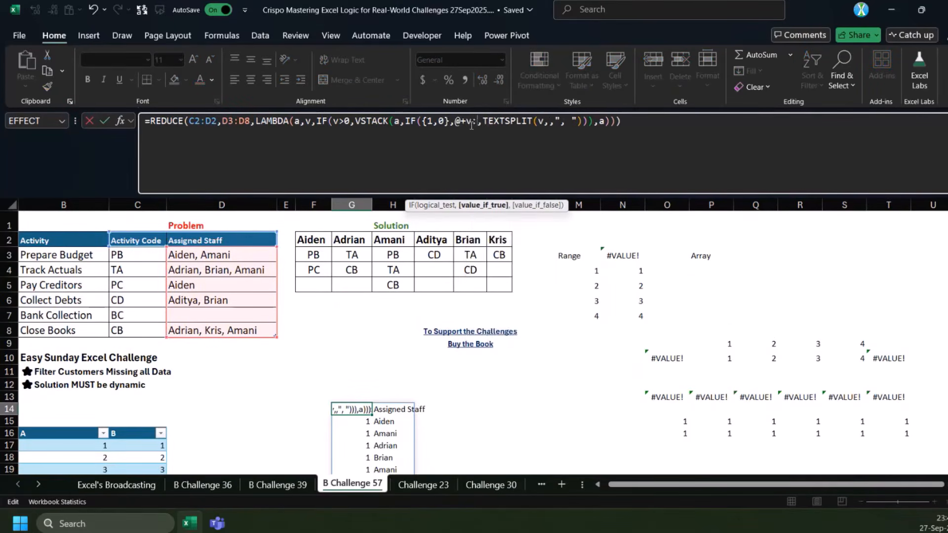
{"action": "left_click", "coordinate": [141, 330]}
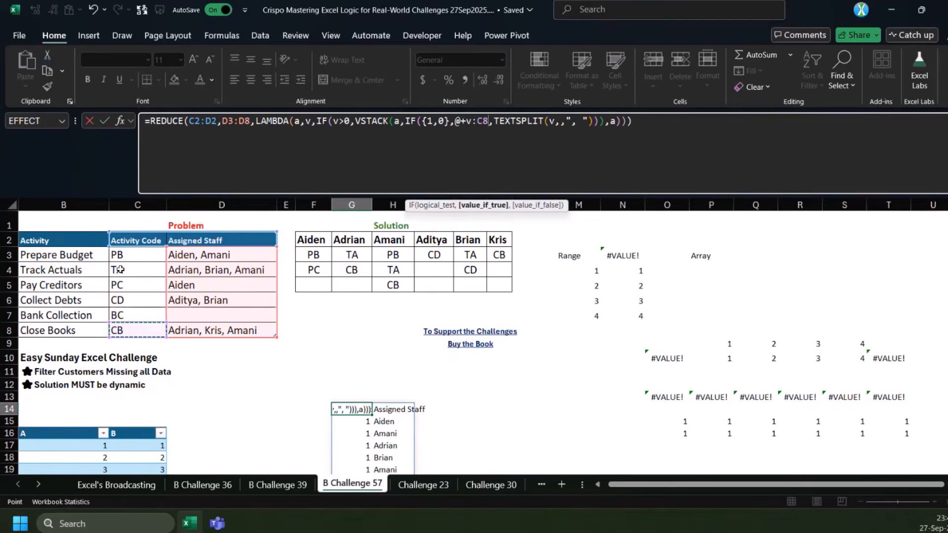
{"action": "key", "text": "Return"}
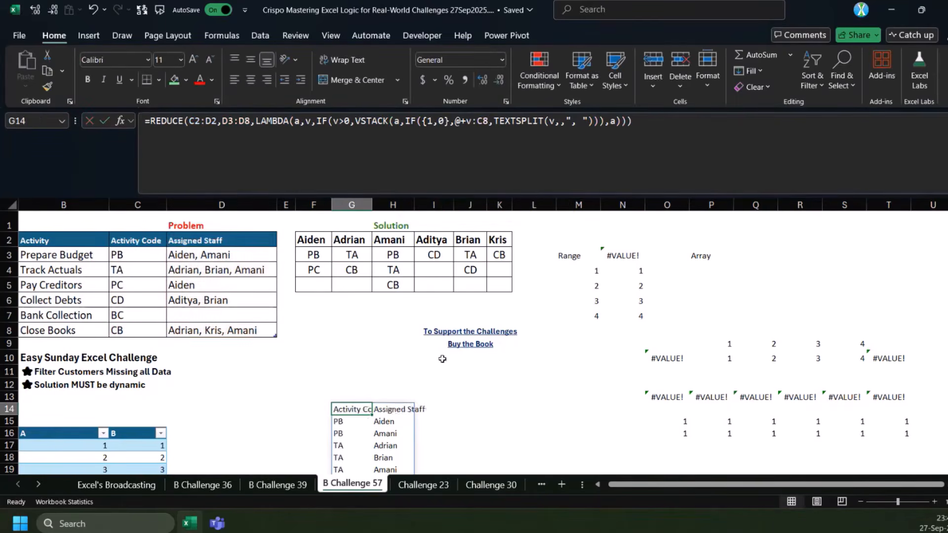
Delete the leftover test numbers in rows 23 to 25 beside the spilled result
{"action": "scroll", "coordinate": [459, 360], "scroll_direction": "down", "scroll_amount": 3}
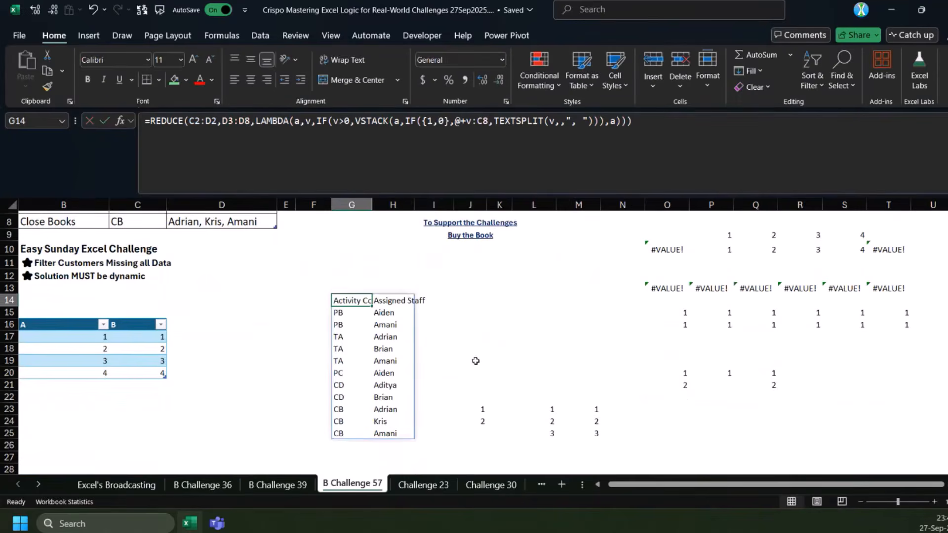
{"action": "left_click_drag", "start_coordinate": [473, 410], "coordinate": [667, 446]}
{"action": "key", "text": "Delete"}
Move the REDUCE formula from G14 to F11
{"action": "scroll", "coordinate": [397, 387], "scroll_direction": "up", "scroll_amount": 3}
{"action": "left_click", "coordinate": [351, 408]}
{"action": "key", "text": "ctrl+c"}
{"action": "left_click", "coordinate": [299, 369]}
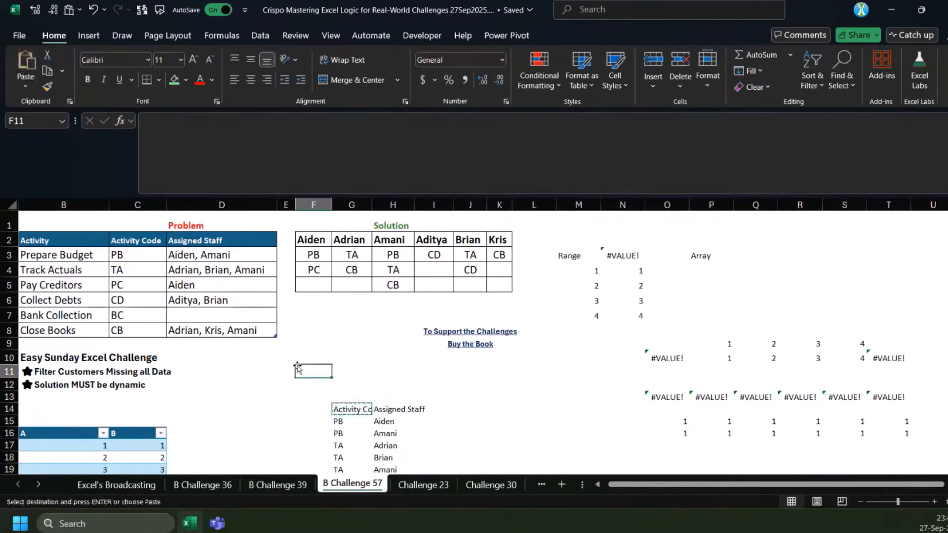
{"action": "key", "text": "ctrl+v"}
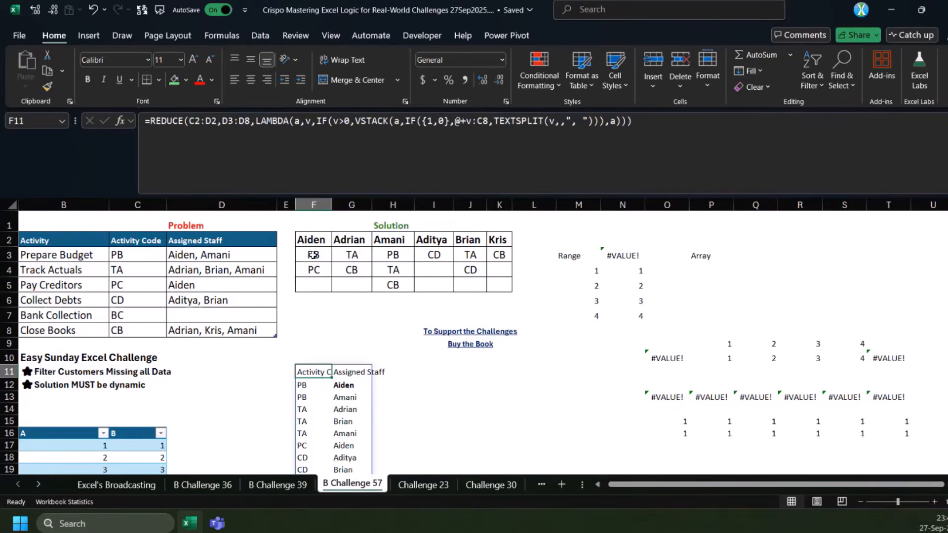
Widen column E and enter 1 in E3 beside the first row of the solution table
{"action": "left_click_drag", "start_coordinate": [313, 254], "coordinate": [313, 268]}
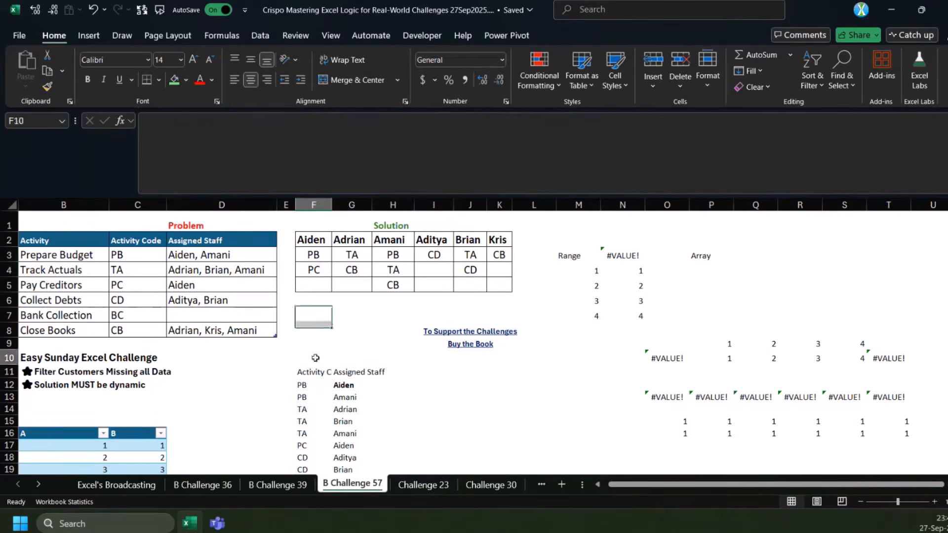
{"action": "left_click", "coordinate": [337, 383]}
{"action": "left_click", "coordinate": [293, 253]}
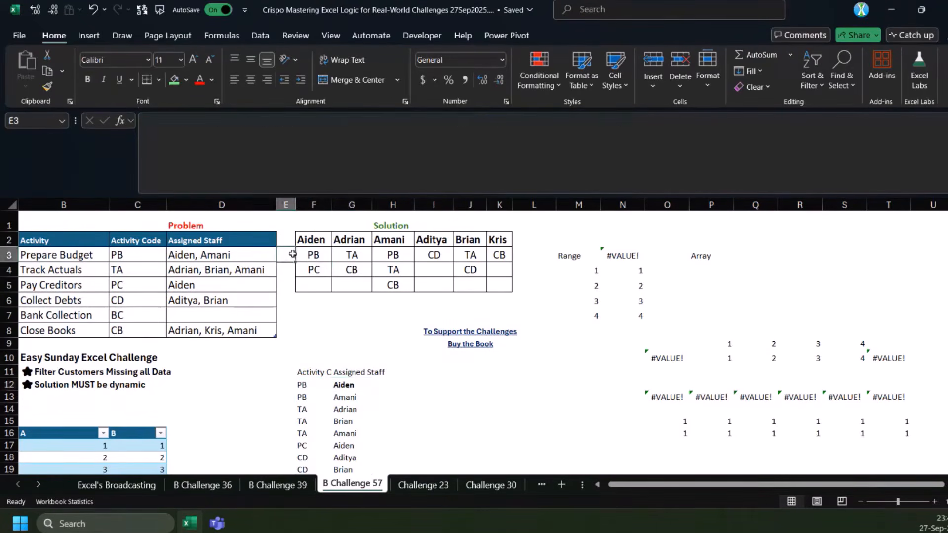
{"action": "left_click_drag", "start_coordinate": [295, 205], "coordinate": [359, 205]}
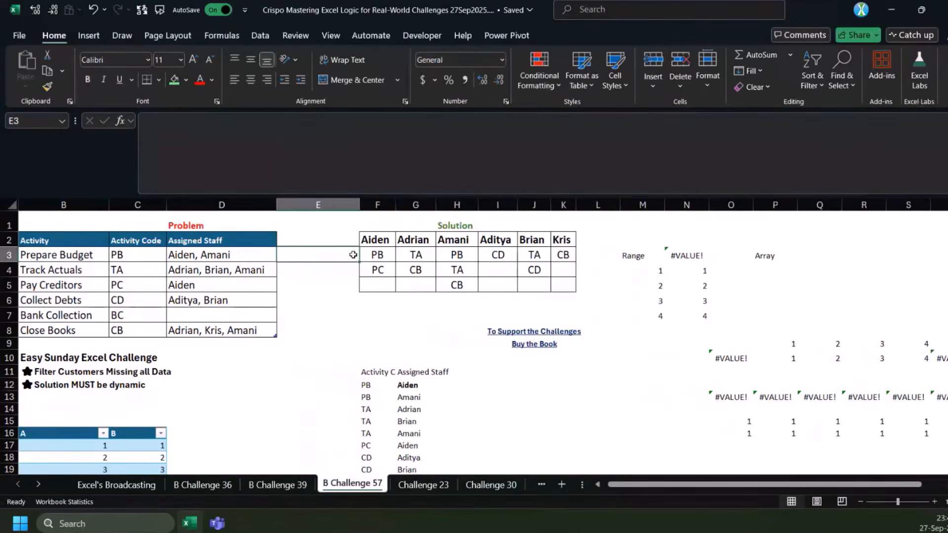
{"action": "type", "text": "12"}
{"action": "key", "text": "BackSpace"}
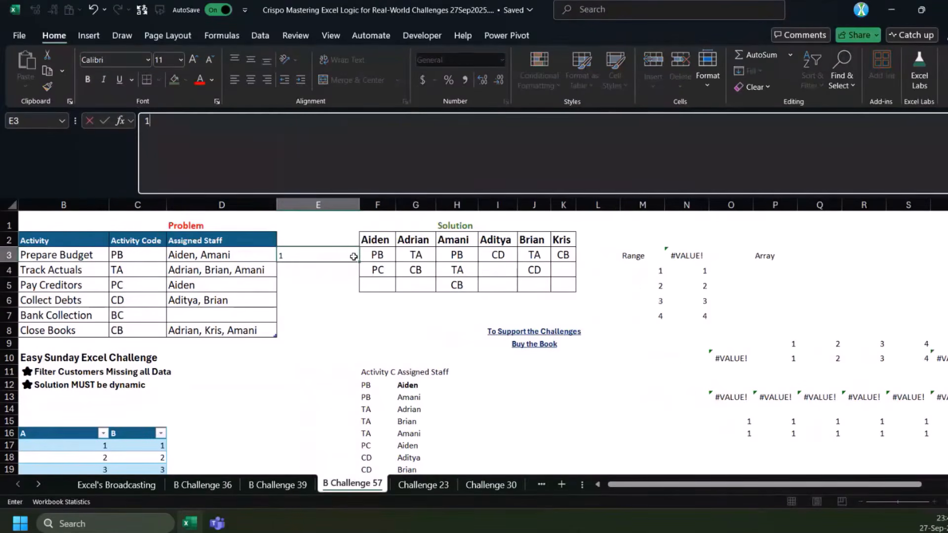
{"action": "key", "text": "Return"}
{"action": "key", "text": "ctrl+z"}
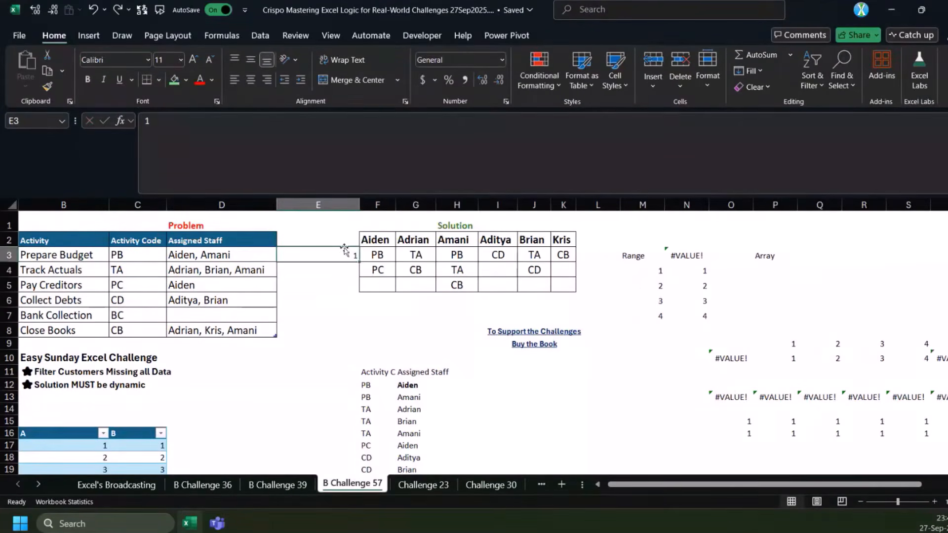
Insert a column before column E and continue the row numbering with 2 in F4 and 3 in F5
{"action": "left_click", "coordinate": [323, 204]}
{"action": "key", "text": "ctrl+shift+plus"}
{"action": "left_click", "coordinate": [445, 261]}
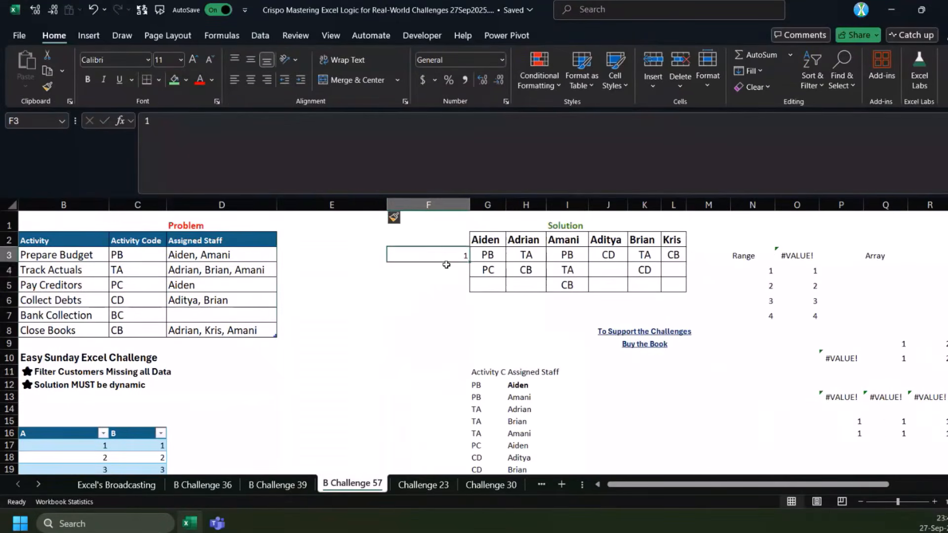
{"action": "left_click", "coordinate": [446, 265]}
{"action": "type", "text": "2"}
{"action": "key", "text": "Return"}
{"action": "type", "text": "3"}
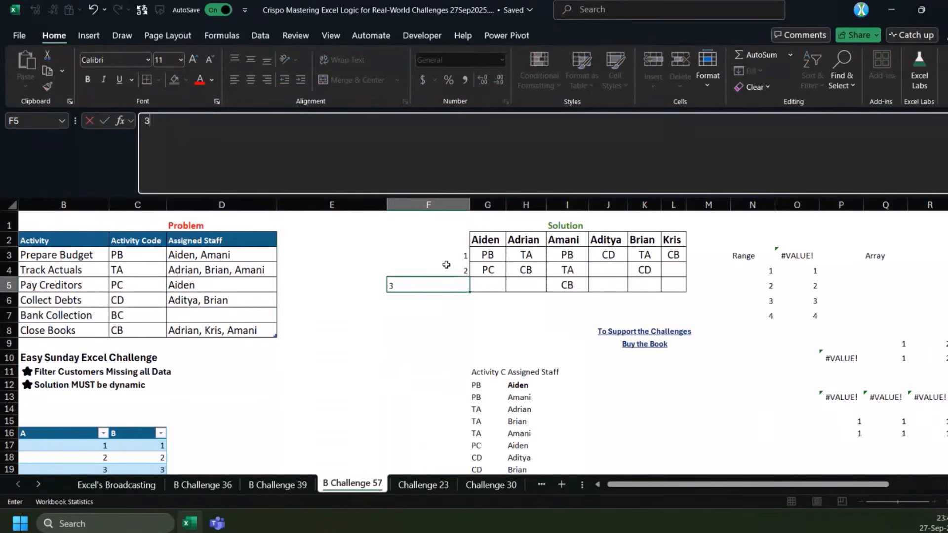
{"action": "key", "text": "ctrl+Return"}
{"action": "scroll", "coordinate": [453, 271], "scroll_direction": "down", "scroll_amount": 2}
{"action": "scroll", "coordinate": [460, 291], "scroll_direction": "up", "scroll_amount": 2}
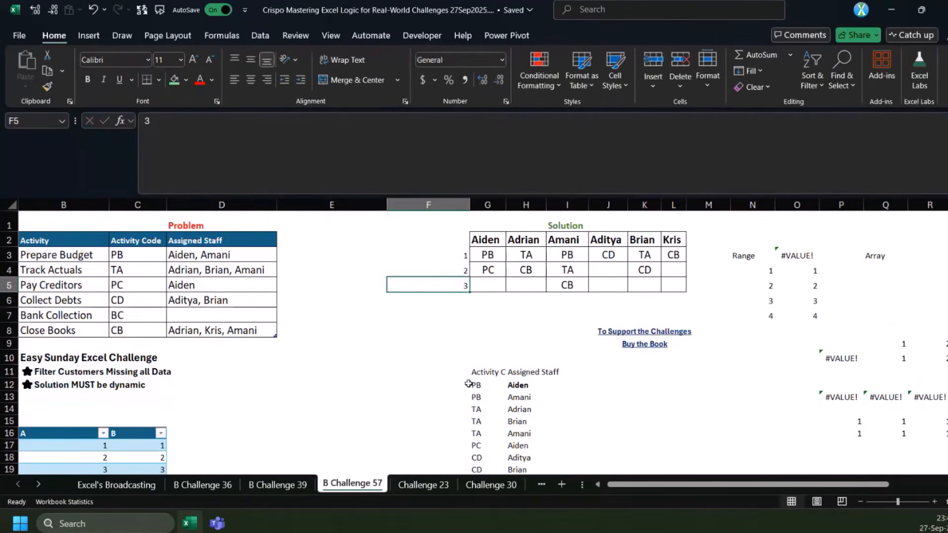
Review the activity code and staff pairs in the list spilled below G11
{"action": "left_click", "coordinate": [507, 384]}
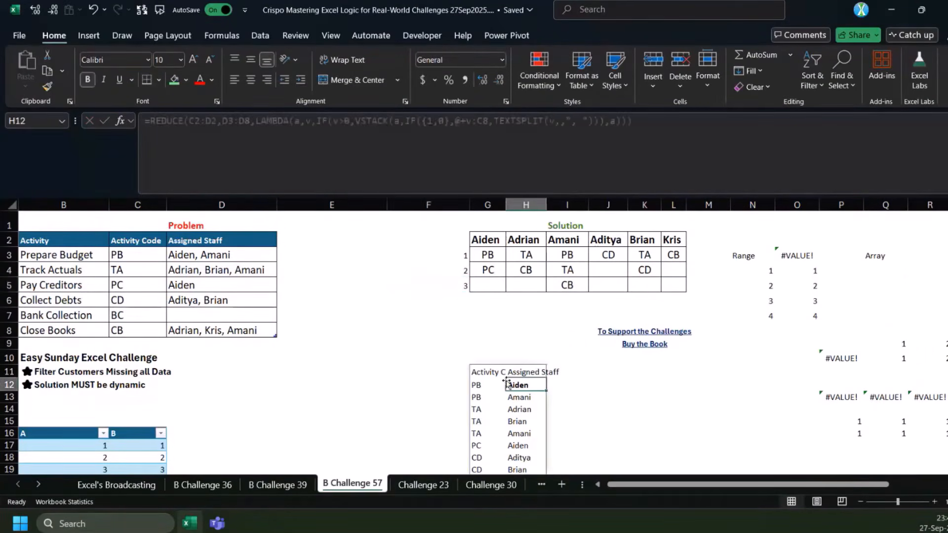
{"action": "scroll", "coordinate": [509, 375], "scroll_direction": "down", "scroll_amount": 1}
{"action": "left_click_drag", "start_coordinate": [513, 362], "coordinate": [515, 377]}
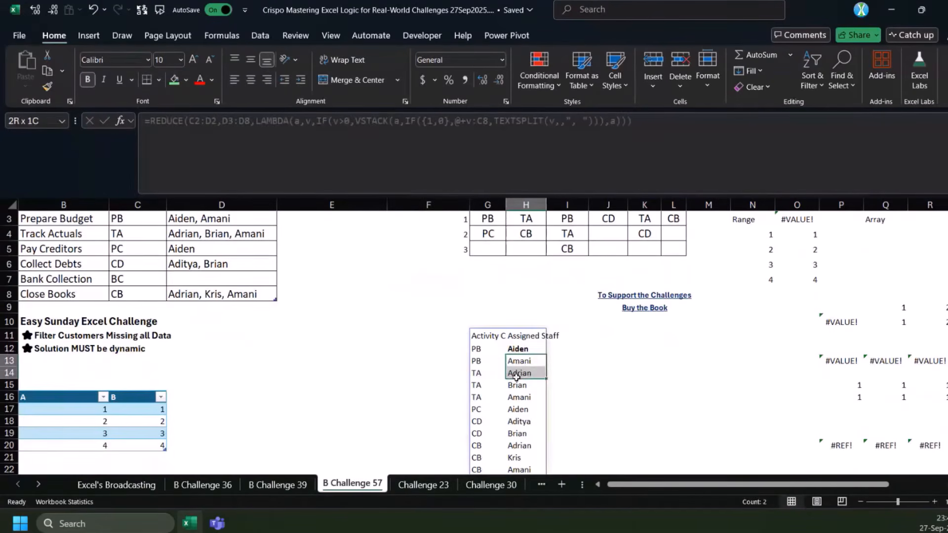
{"action": "left_click", "coordinate": [518, 348]}
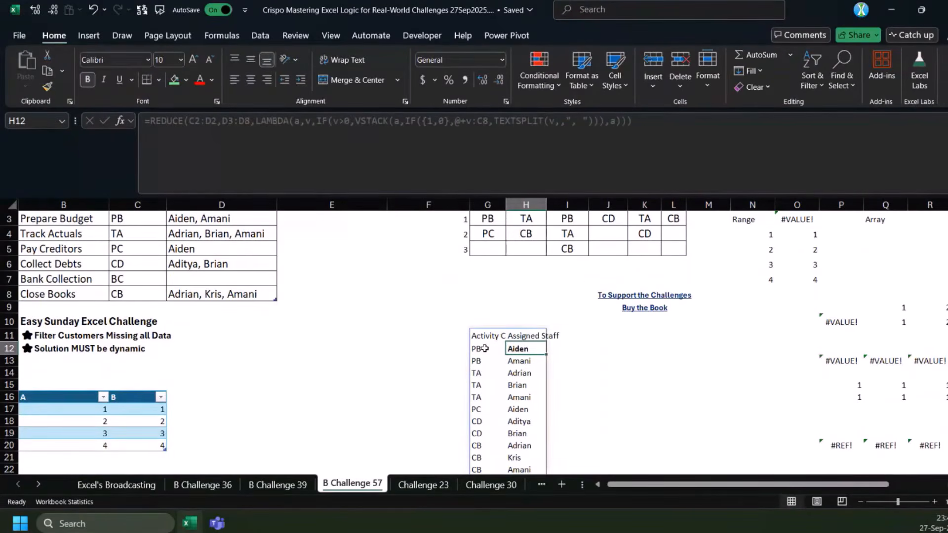
{"action": "left_click", "coordinate": [486, 350]}
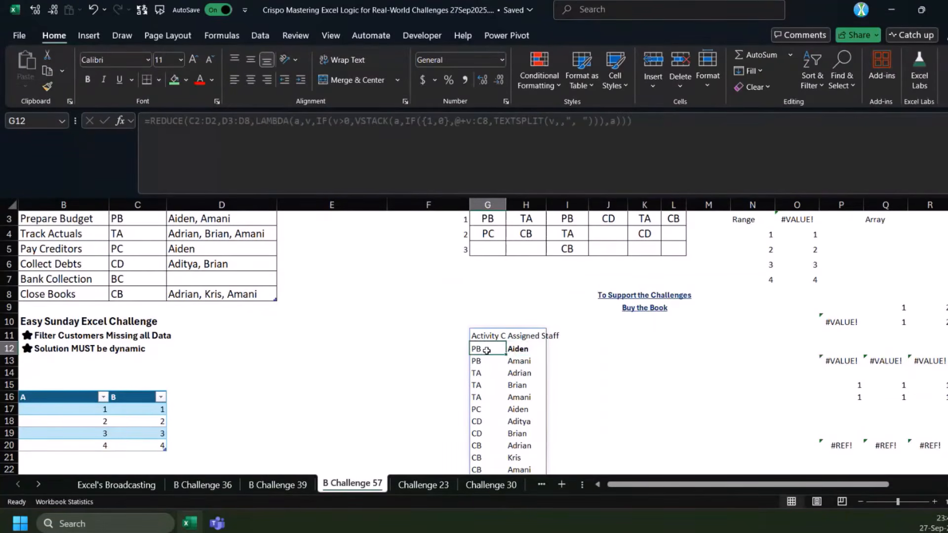
Replace REDUCE's initial value C2:D2 in G11's formula with 0 and commit the formula
{"action": "left_click", "coordinate": [488, 337]}
{"action": "scroll", "coordinate": [379, 233], "scroll_direction": "up", "scroll_amount": 1}
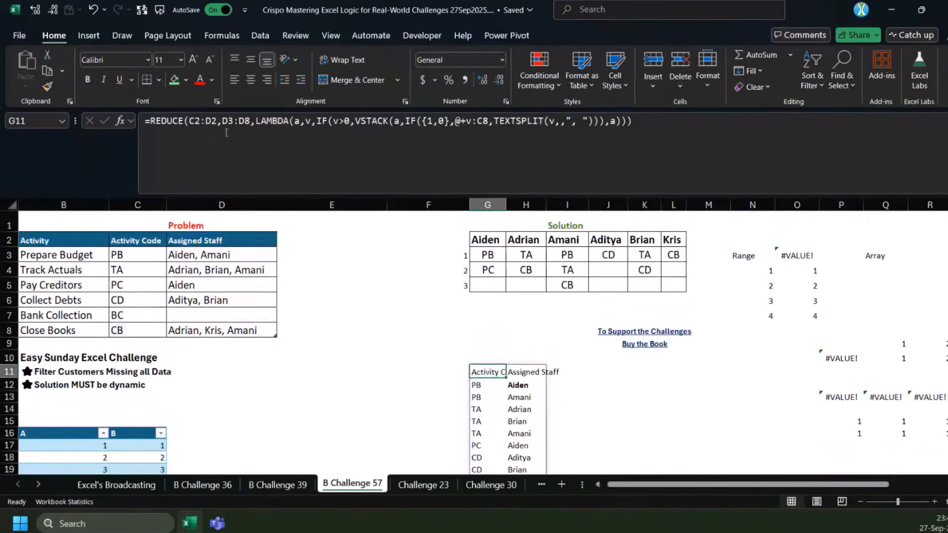
{"action": "double_click", "coordinate": [197, 127]}
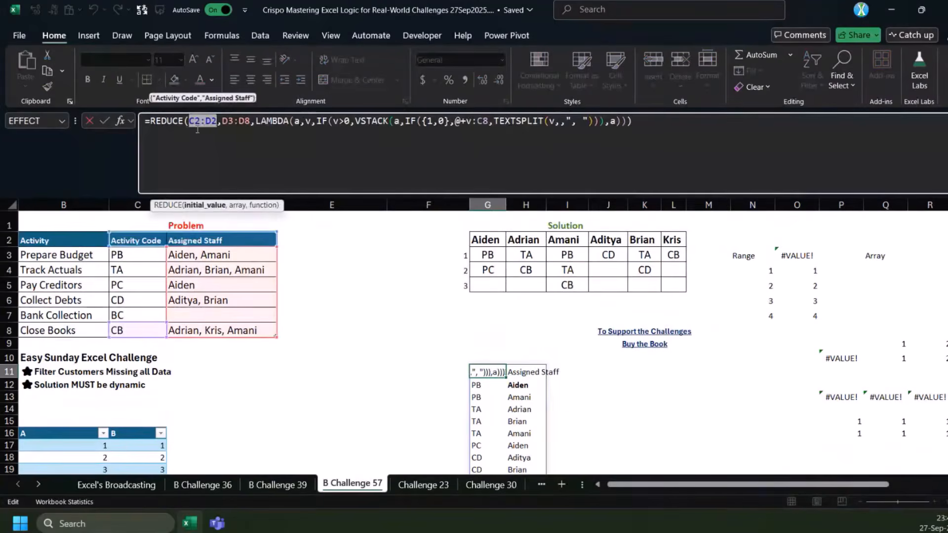
{"action": "type", "text": "0"}
{"action": "key", "text": "Return"}
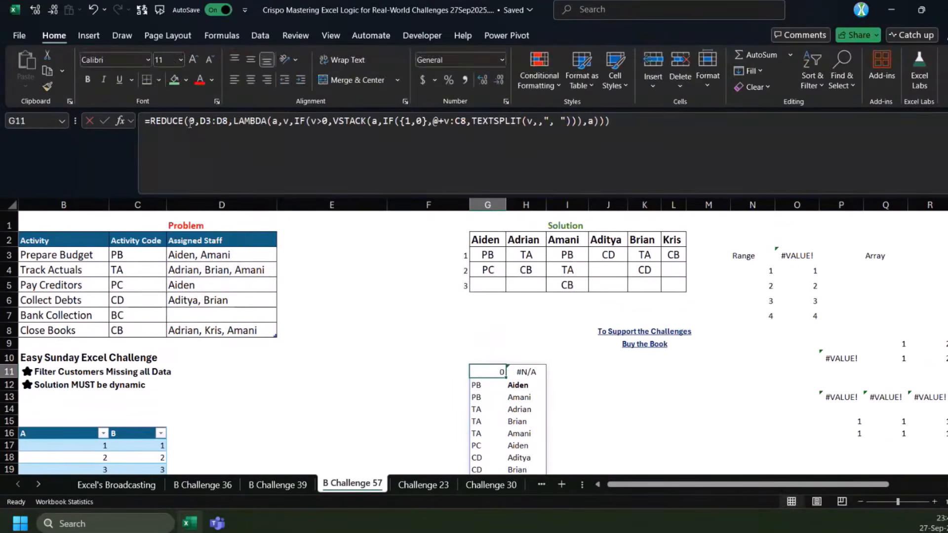
Wrap G11's REDUCE formula in DROP with 1 as the rows argument and commit it
{"action": "left_click", "coordinate": [151, 124]}
{"action": "type", "text": "drop"}
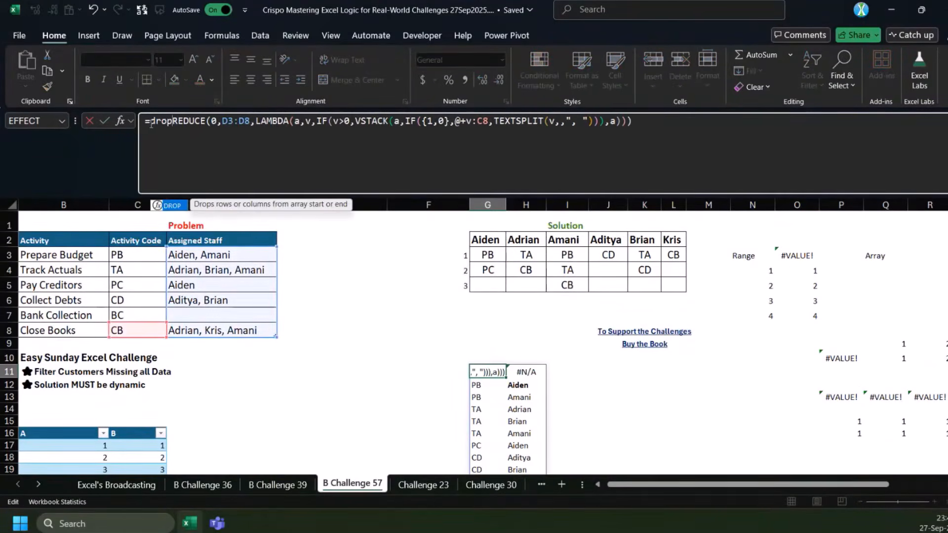
{"action": "key", "text": "Tab"}
{"action": "key", "text": "End"}
{"action": "type", "text": ",1)"}
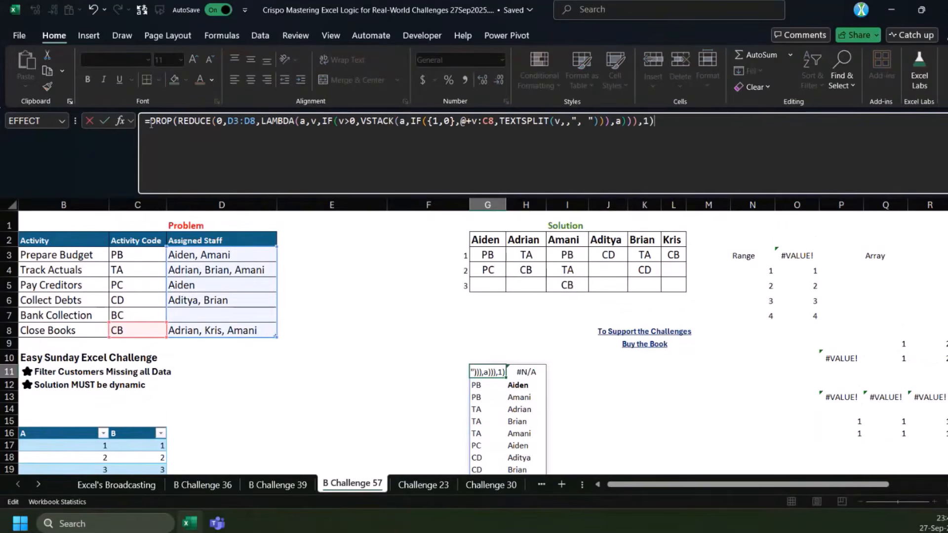
{"action": "key", "text": "ctrl+Return"}
Move the DROP formula from G11 to F11
{"action": "key", "text": "ctrl+c"}
{"action": "left_click", "coordinate": [395, 370]}
{"action": "key", "text": "Return"}
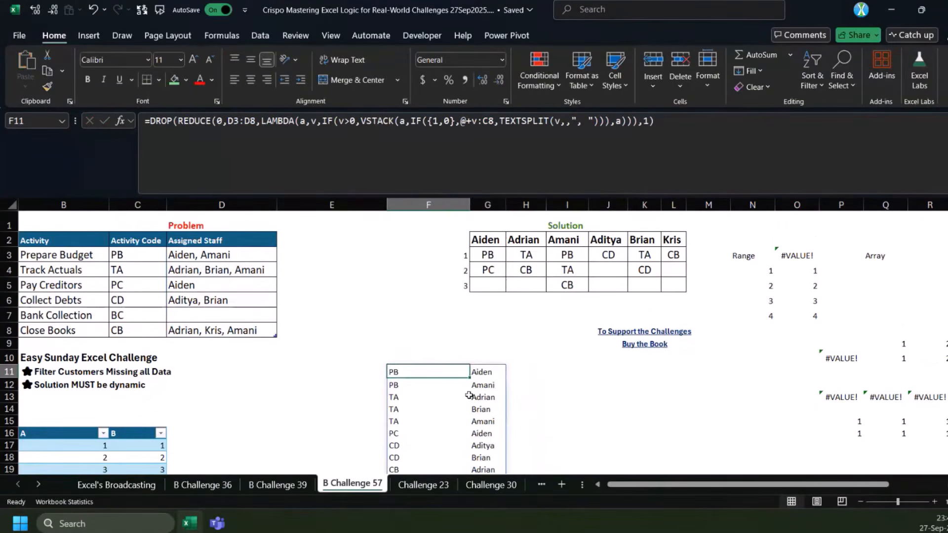
{"action": "scroll", "coordinate": [475, 366], "scroll_direction": "down", "scroll_amount": 2}
{"action": "scroll", "coordinate": [491, 360], "scroll_direction": "up", "scroll_amount": 2}
{"action": "scroll", "coordinate": [323, 284], "scroll_direction": "down", "scroll_amount": 2}
{"action": "left_click", "coordinate": [148, 121]}
{"action": "type", "text": "s"}
{"action": "key", "text": "Escape"}
{"action": "key", "text": "Escape"}
Set the inner IF's array constant in F11's formula to {0,1}
{"action": "left_click_drag", "start_coordinate": [480, 299], "coordinate": [490, 420]}
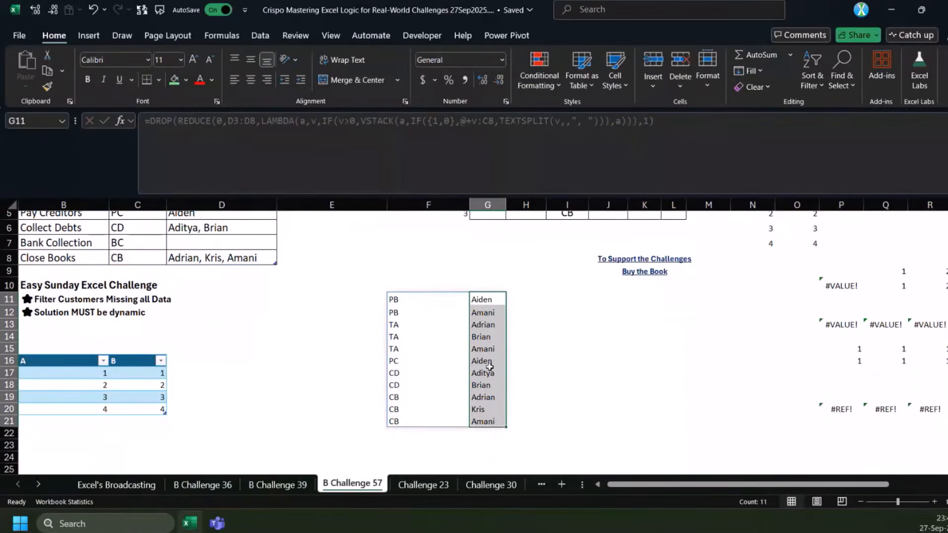
{"action": "left_click", "coordinate": [414, 300]}
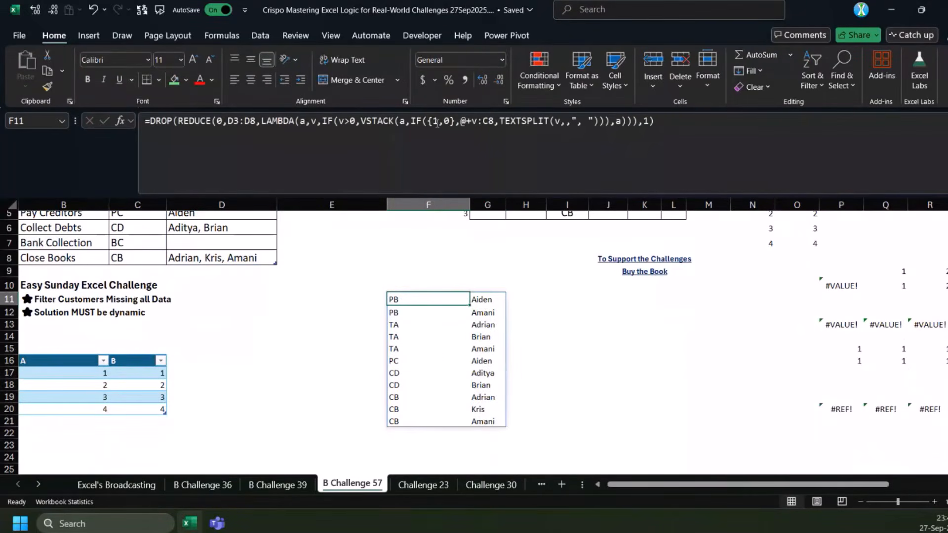
{"action": "left_click", "coordinate": [437, 123]}
{"action": "key", "text": "BackSpace"}
{"action": "type", "text": "0"}
{"action": "key", "text": "Right"}
{"action": "key", "text": "Right"}
{"action": "key", "text": "BackSpace"}
{"action": "type", "text": "1"}
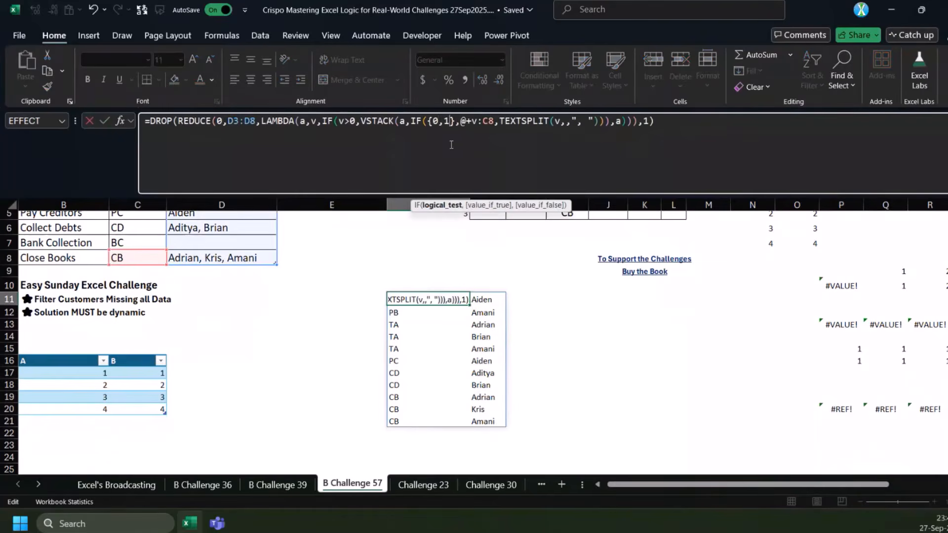
Commit F11's formula with the {0,1} constant, and wrap its DROP expression in SORT
{"action": "key", "text": "ctrl+Return"}
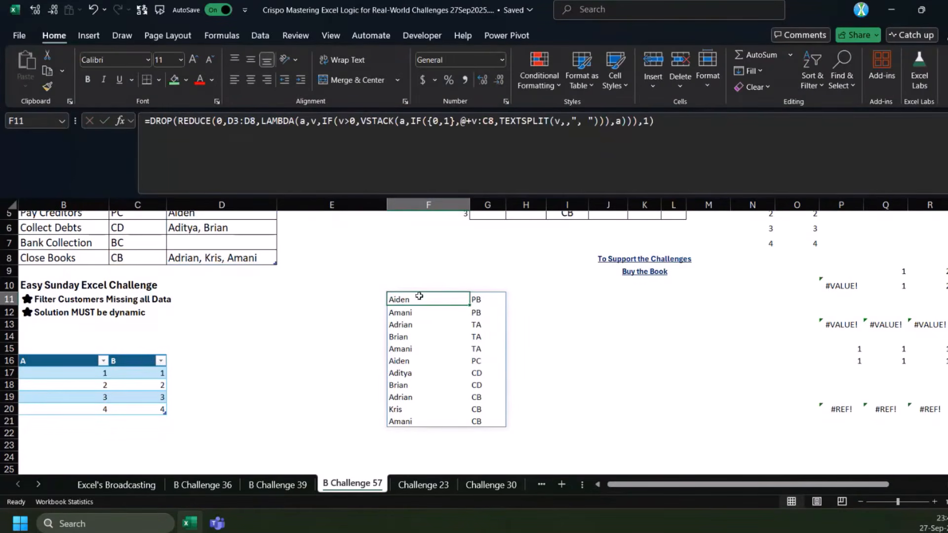
{"action": "left_click", "coordinate": [150, 121]}
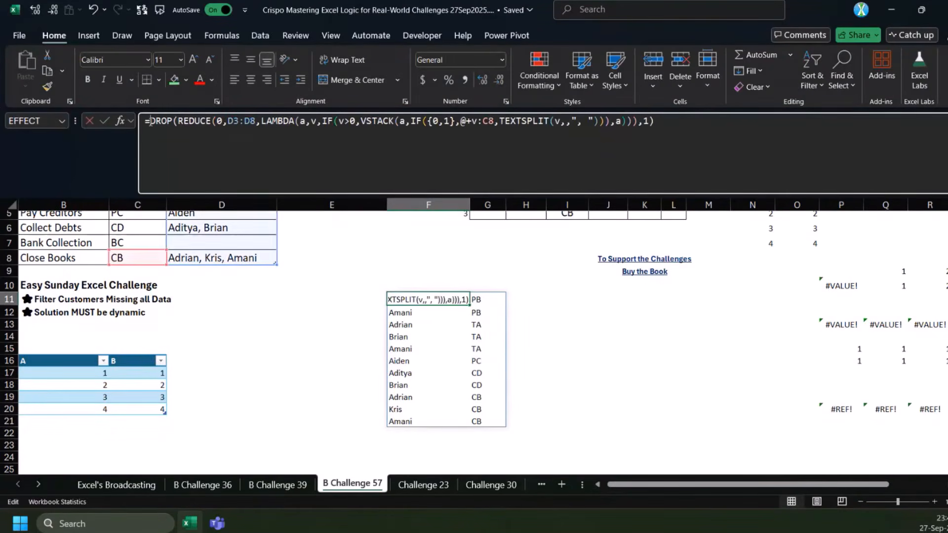
{"action": "type", "text": "SORT("}
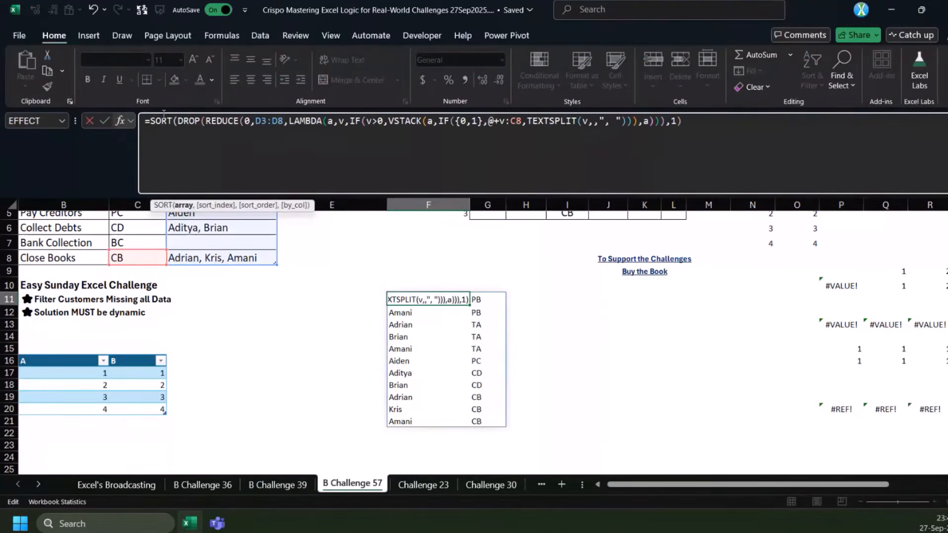
{"action": "left_click", "coordinate": [722, 129]}
{"action": "type", "text": ")"}
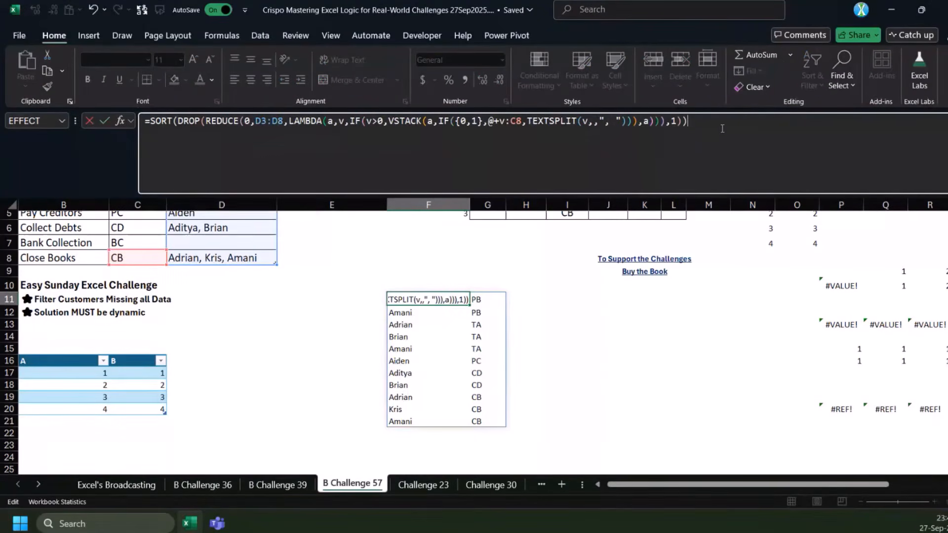
{"action": "key", "text": "ctrl+Return"}
{"action": "scroll", "coordinate": [431, 305], "scroll_direction": "up", "scroll_amount": 1}
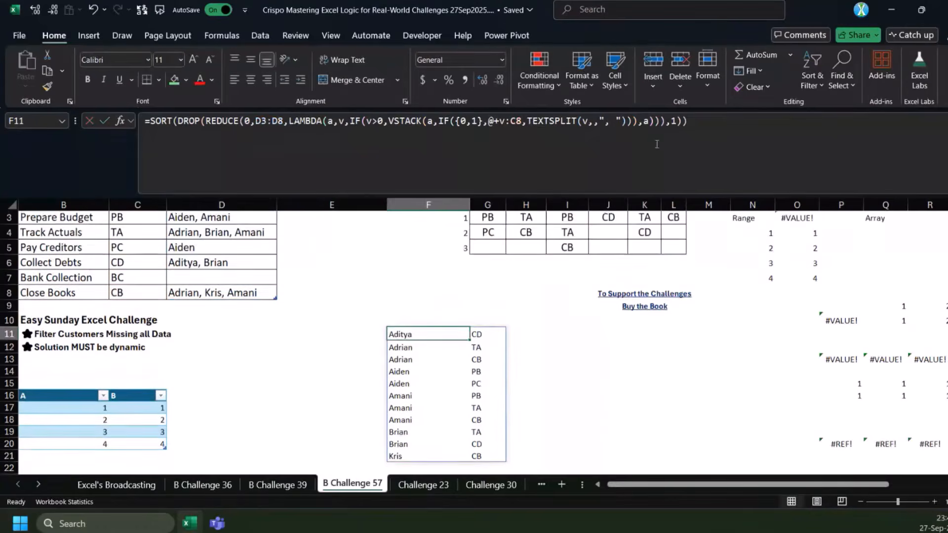
{"action": "left_click", "coordinate": [681, 131]}
{"action": "type", "text": ","}
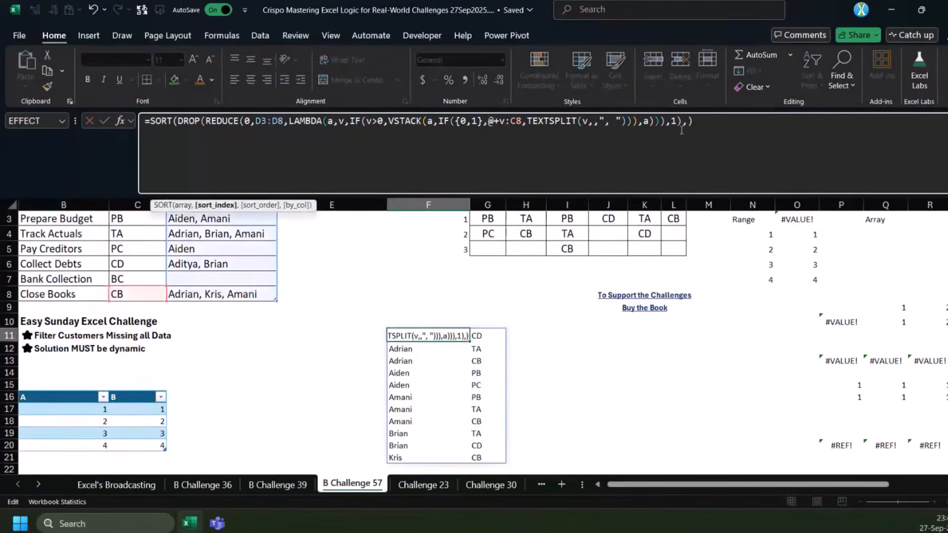
{"action": "key", "text": "BackSpace"}
{"action": "key", "text": "ctrl+Return"}
{"action": "scroll", "coordinate": [568, 249], "scroll_direction": "up", "scroll_amount": 1}
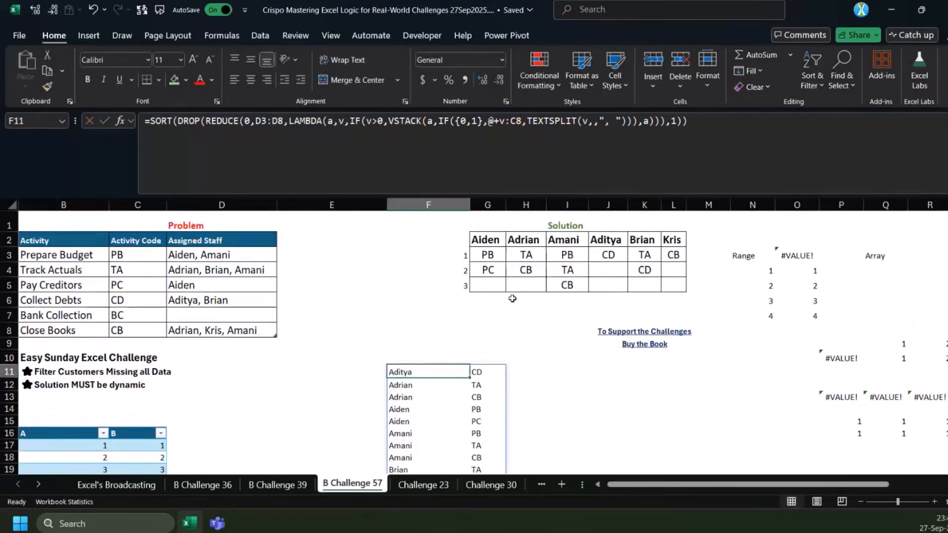
{"action": "scroll", "coordinate": [462, 330], "scroll_direction": "down", "scroll_amount": 2}
Enter the running count per staff name in E11:E21 as 1, 1, 2, 1, 2, 1, 2, 3, 1, 2, 1
{"action": "left_click", "coordinate": [375, 301]}
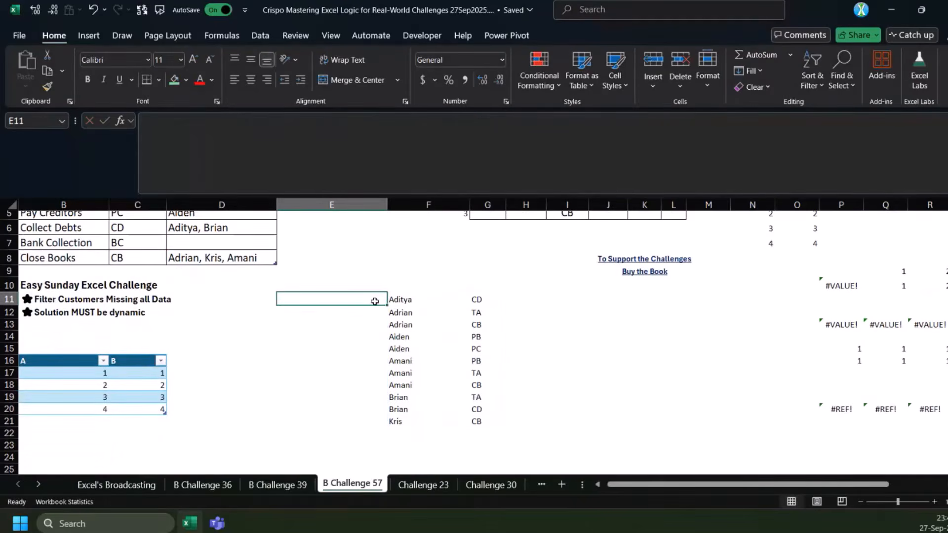
{"action": "type", "text": "1"}
{"action": "key", "text": "Return"}
{"action": "type", "text": "1"}
{"action": "key", "text": "Return"}
{"action": "type", "text": "2"}
{"action": "key", "text": "Return"}
{"action": "type", "text": "1"}
{"action": "key", "text": "Return"}
{"action": "type", "text": "2"}
{"action": "key", "text": "Return"}
{"action": "type", "text": "1"}
{"action": "key", "text": "Return"}
{"action": "type", "text": "2"}
{"action": "key", "text": "Return"}
{"action": "type", "text": "3"}
{"action": "key", "text": "Return"}
{"action": "type", "text": "1"}
{"action": "key", "text": "Return"}
{"action": "type", "text": "2"}
{"action": "key", "text": "Return"}
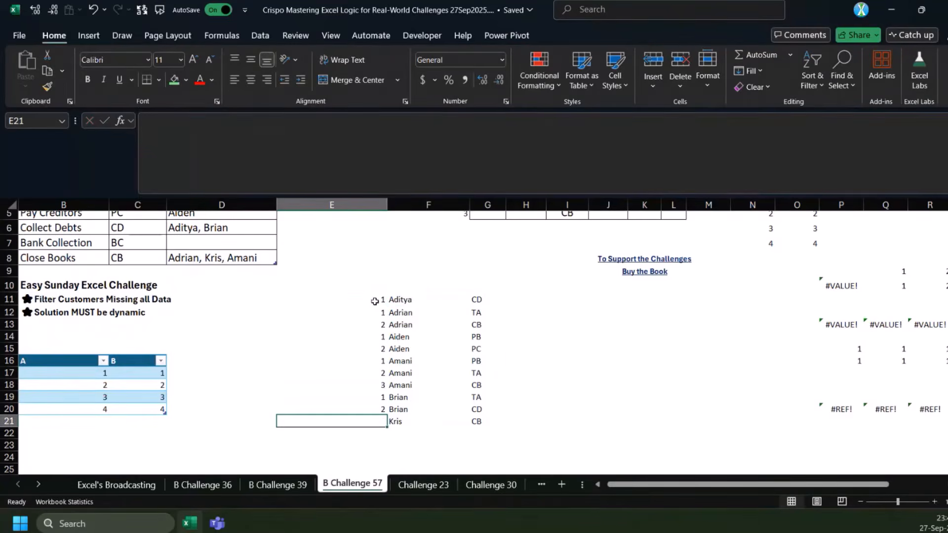
{"action": "left_click", "coordinate": [406, 298]}
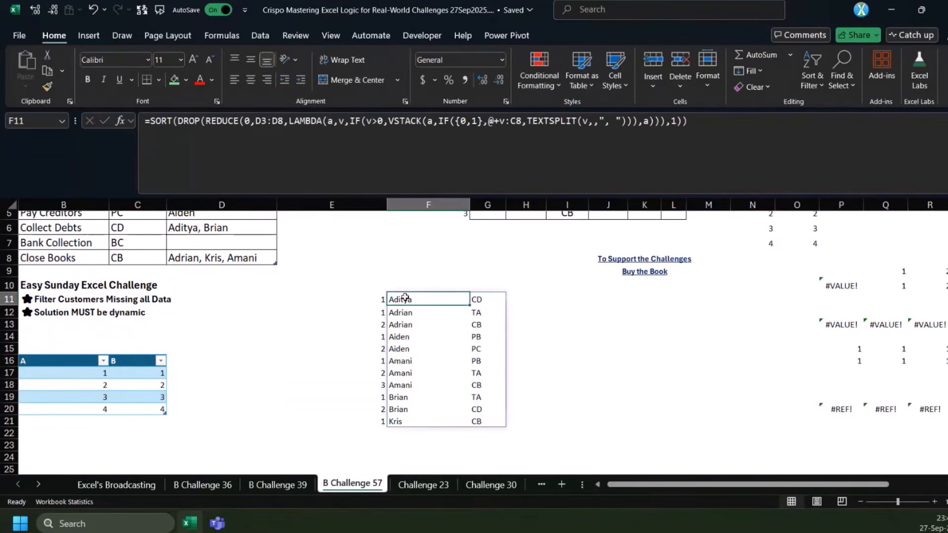
{"action": "left_click", "coordinate": [542, 298]}
{"action": "type", "text": "="}
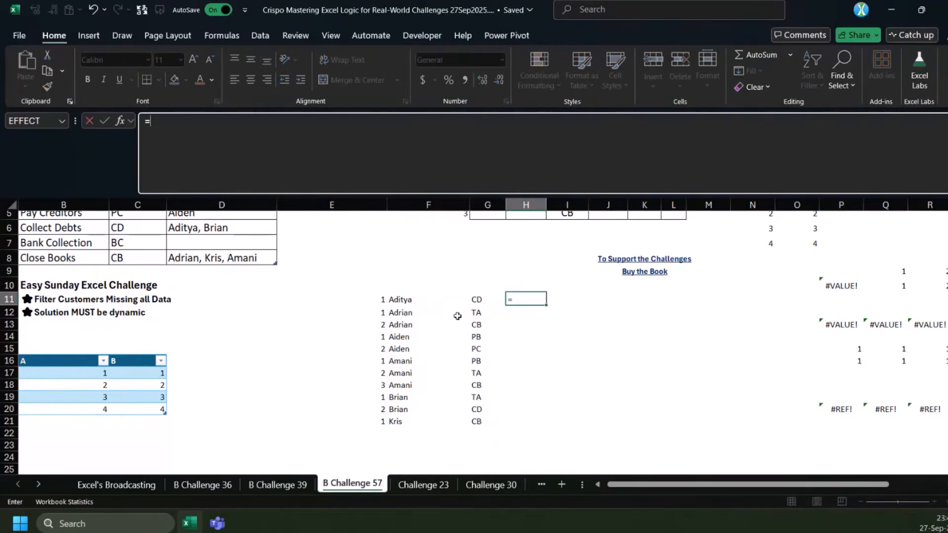
{"action": "key", "text": "Escape"}
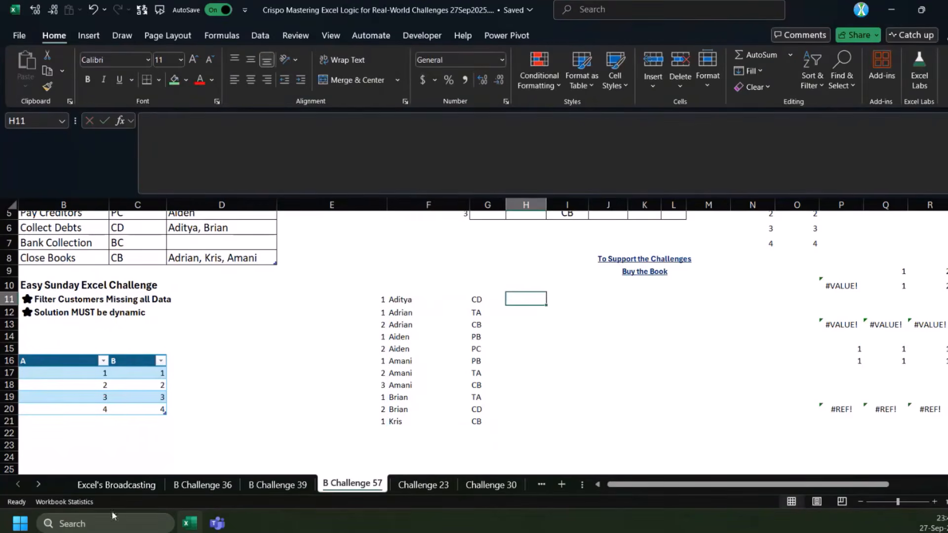
{"action": "left_click", "coordinate": [118, 486]}
{"action": "left_click", "coordinate": [196, 486]}
{"action": "scroll", "coordinate": [373, 386], "scroll_direction": "down", "scroll_amount": 3}
{"action": "key", "text": "ctrl+Page_Down"}
{"action": "key", "text": "ctrl+Page_Down"}
Enter =XMATCH(F11:F21,F11:F21) in H11 to find each staff name's first position
{"action": "type", "text": "=XMATCH("}
{"action": "key", "text": "Left"}
{"action": "key", "text": "Left"}
{"action": "key", "text": "Left"}
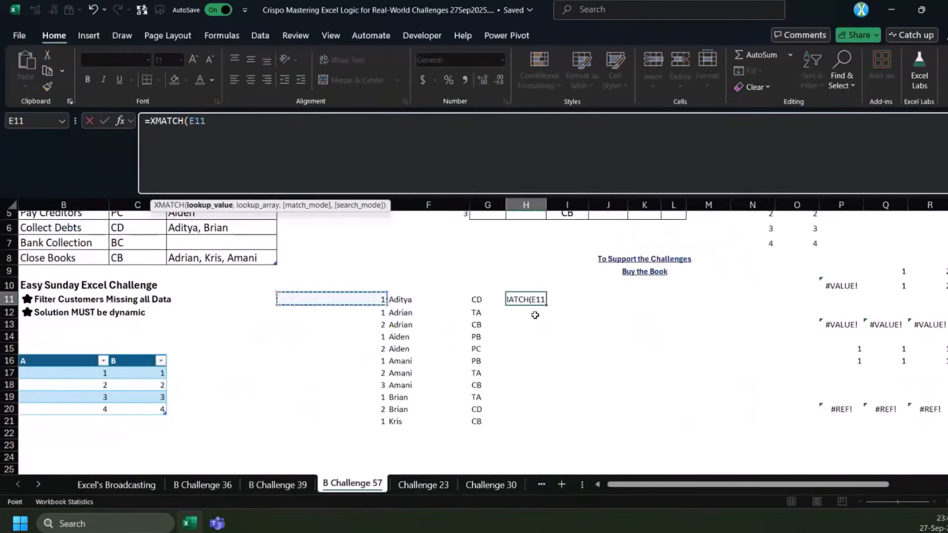
{"action": "key", "text": "Right"}
{"action": "key", "text": "ctrl+shift+Down"}
{"action": "type", "text": ","}
{"action": "key", "text": "Left"}
{"action": "key", "text": "Left"}
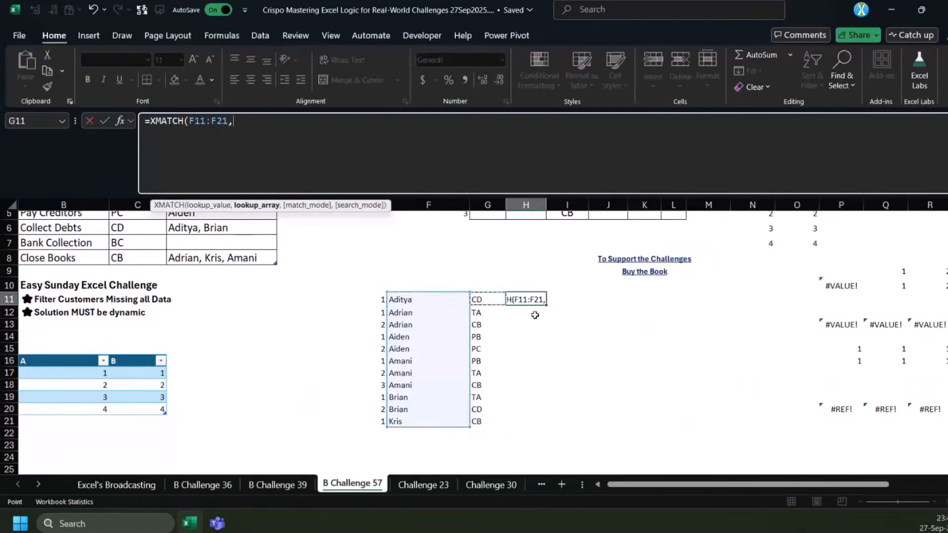
{"action": "key", "text": "ctrl+shift+Down"}
{"action": "key", "text": "ctrl+Return"}
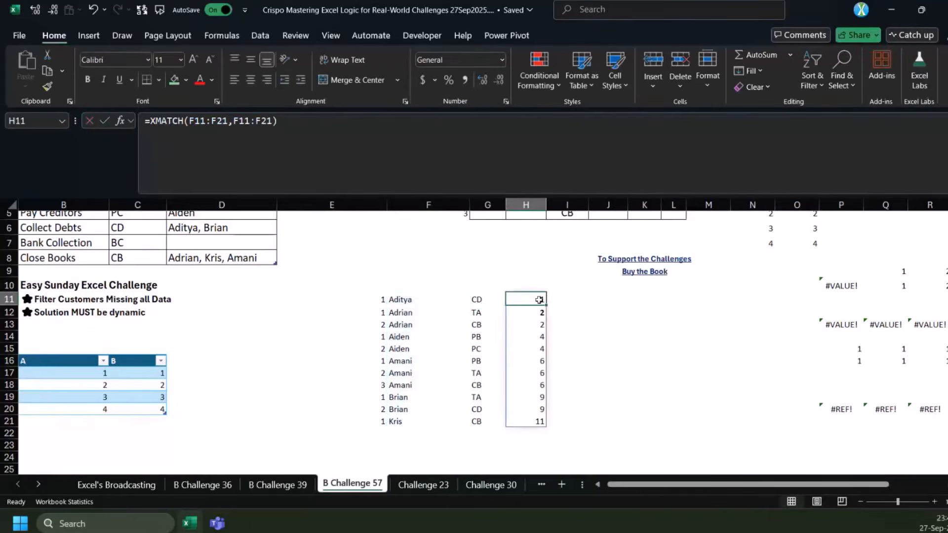
Enter =SEQUENCE(ROWS(F11:F21)) in I11 to number the rows of the staff list
{"action": "left_click", "coordinate": [556, 300]}
{"action": "type", "text": "="}
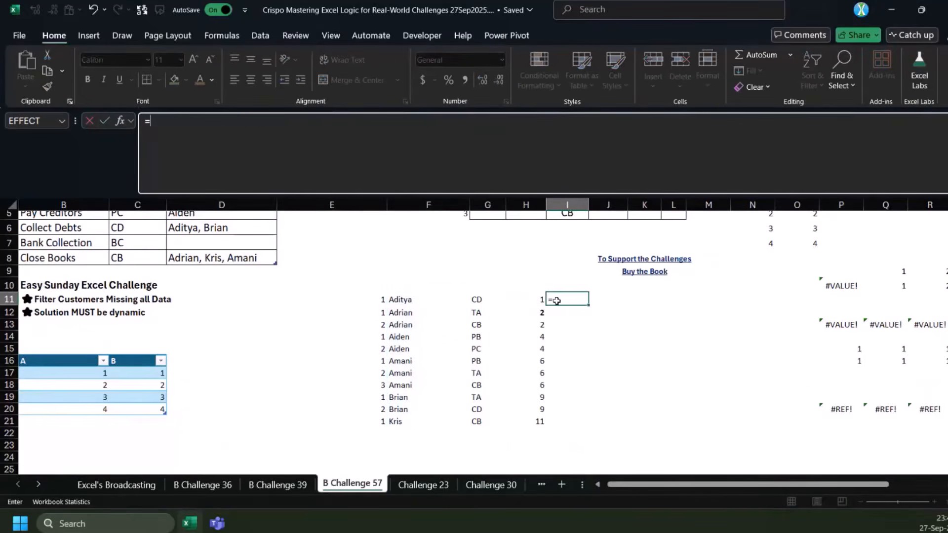
{"action": "type", "text": "seq"}
{"action": "type", "text": "ROWS("}
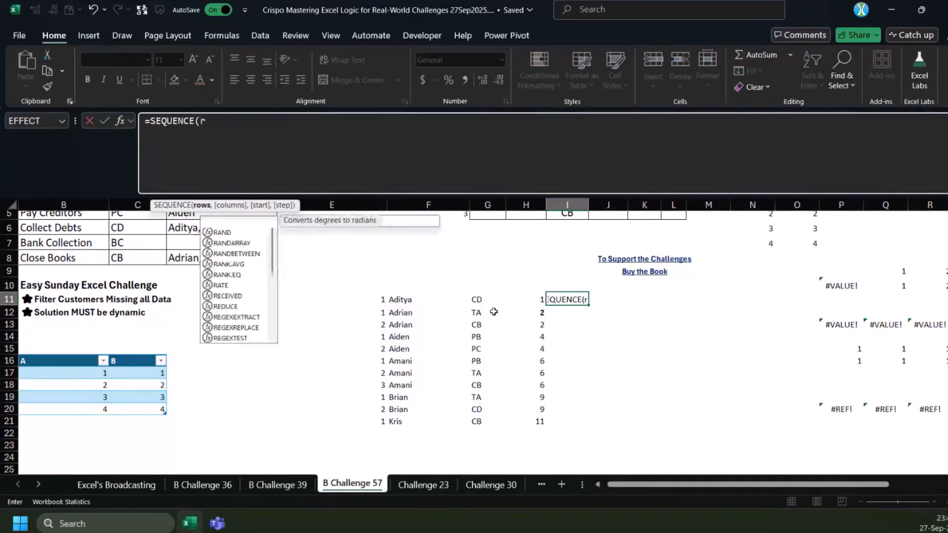
{"action": "left_click", "coordinate": [410, 303]}
{"action": "key", "text": "ctrl+shift+Down"}
{"action": "type", "text": ")"}
{"action": "key", "text": "ctrl+Return"}
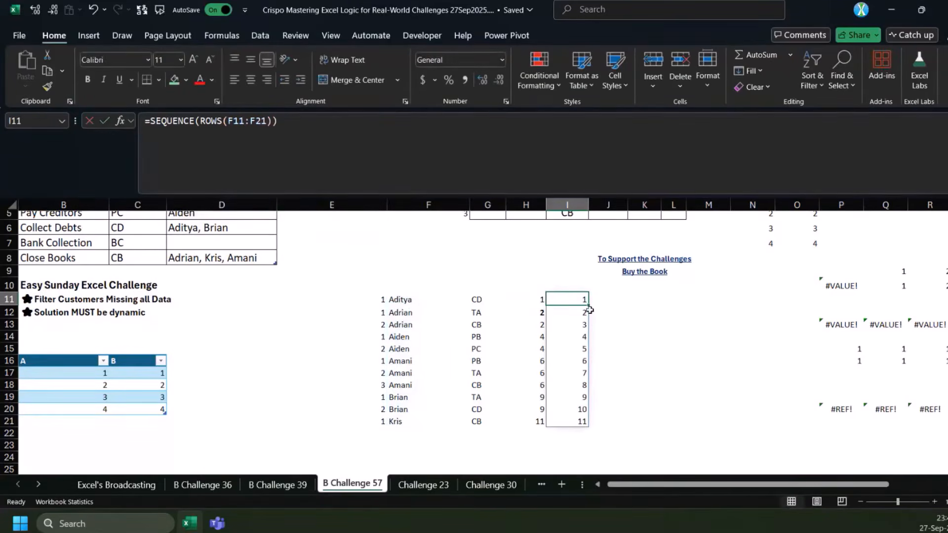
Subtract the H11# spill range from I11's SEQUENCE formula
{"action": "left_click_drag", "start_coordinate": [585, 312], "coordinate": [578, 329]}
{"action": "left_click", "coordinate": [578, 324]}
{"action": "left_click", "coordinate": [534, 315]}
{"action": "left_click", "coordinate": [531, 328]}
{"action": "left_click", "coordinate": [562, 301]}
{"action": "left_click", "coordinate": [361, 134]}
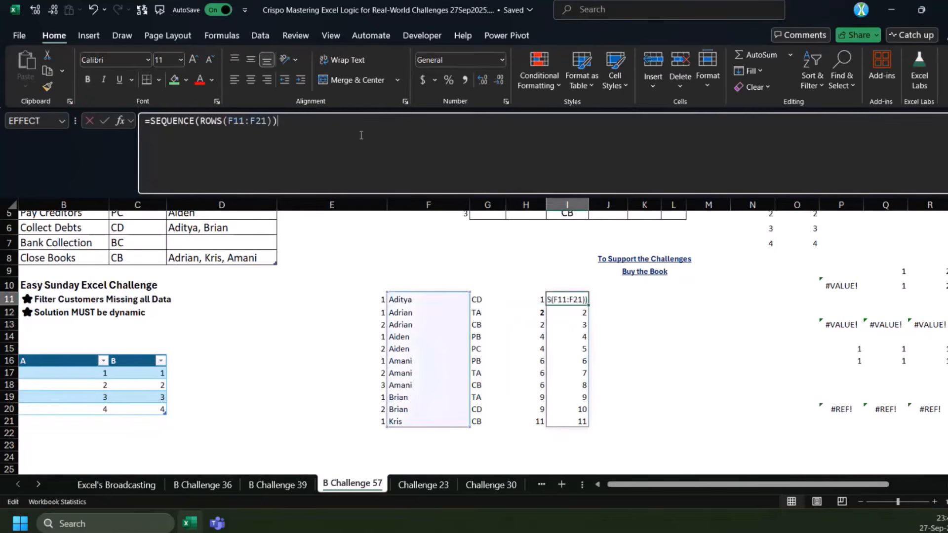
{"action": "type", "text": "-"}
{"action": "left_click", "coordinate": [534, 299]}
{"action": "key", "text": "Return"}
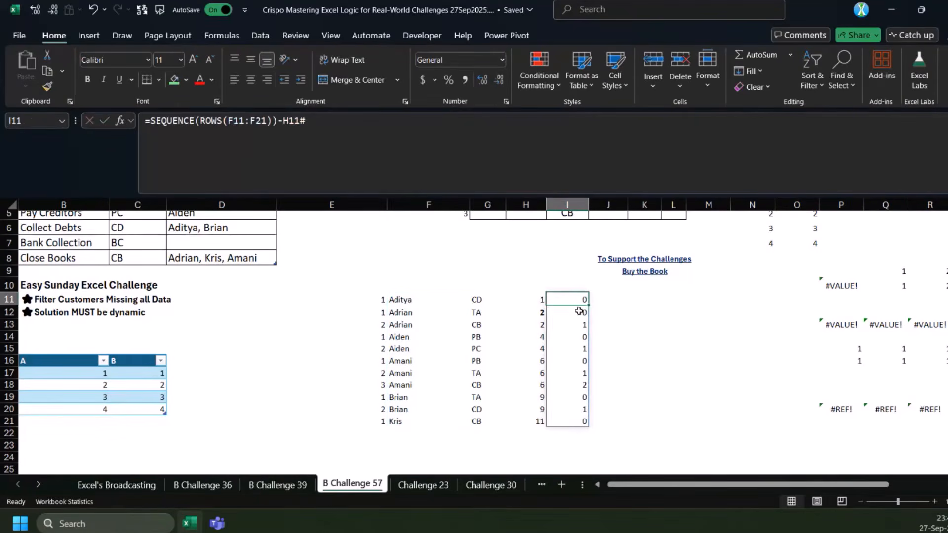
Add +1 to the end of I11's formula and compare its results with the manual counts in E11:E21
{"action": "left_click", "coordinate": [579, 313]}
{"action": "left_click", "coordinate": [579, 324]}
{"action": "left_click", "coordinate": [577, 315]}
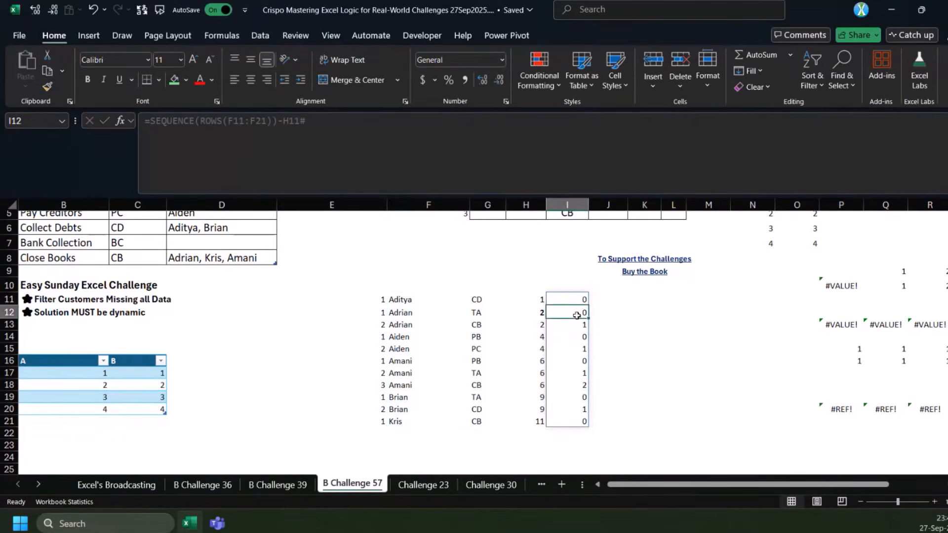
{"action": "left_click", "coordinate": [577, 323]}
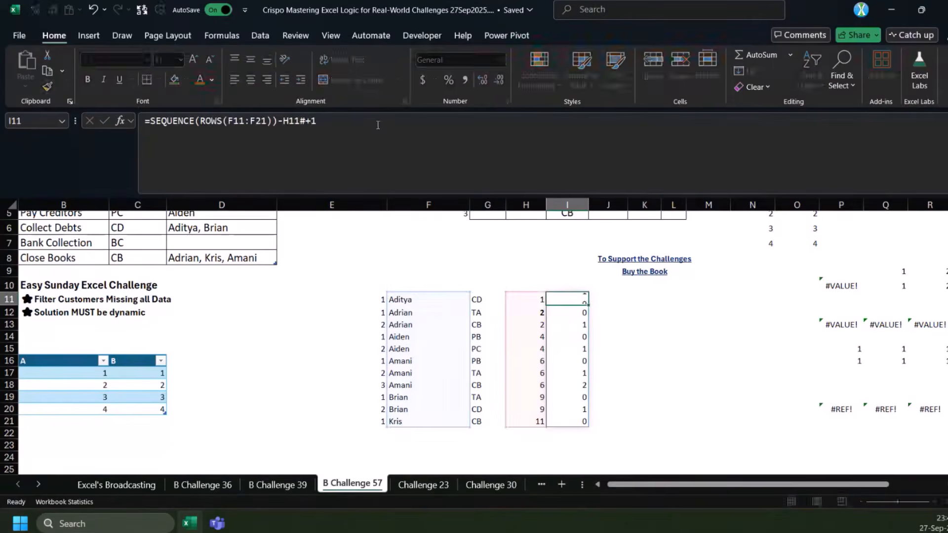
{"action": "key", "text": "ctrl+Return"}
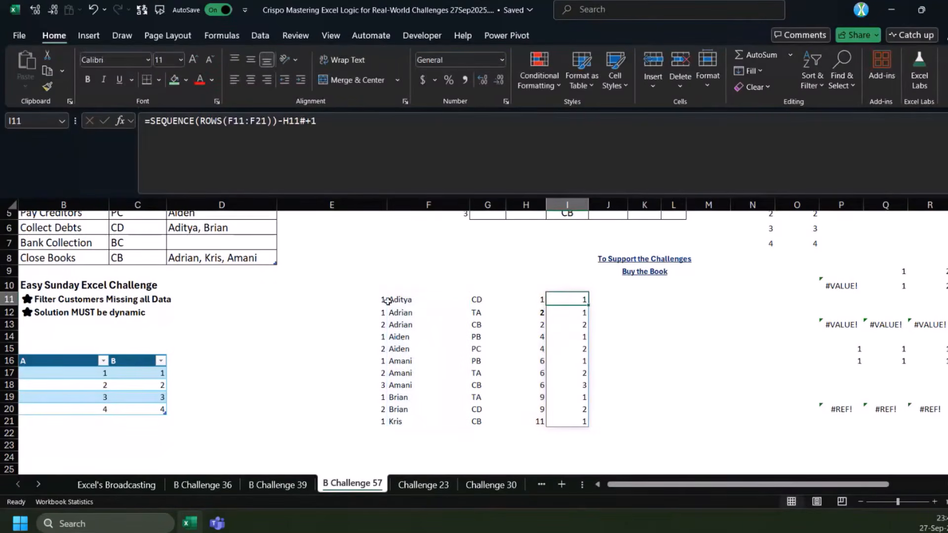
{"action": "left_click_drag", "start_coordinate": [382, 301], "coordinate": [379, 421]}
{"action": "left_click", "coordinate": [528, 299]}
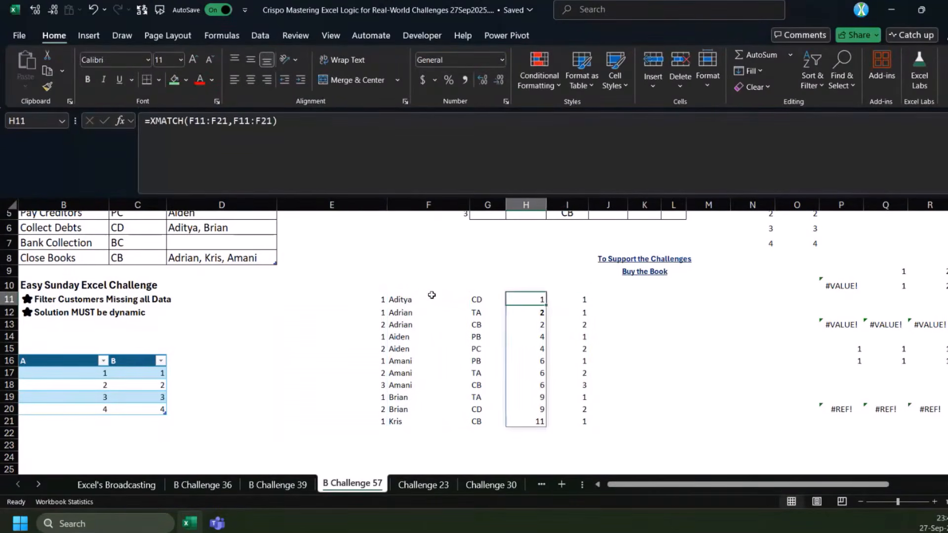
Wrap F11's formula in LET, naming the sorted array z and TAKE(z,,1) a, and return a
{"action": "left_click", "coordinate": [407, 301]}
{"action": "left_click", "coordinate": [736, 121]}
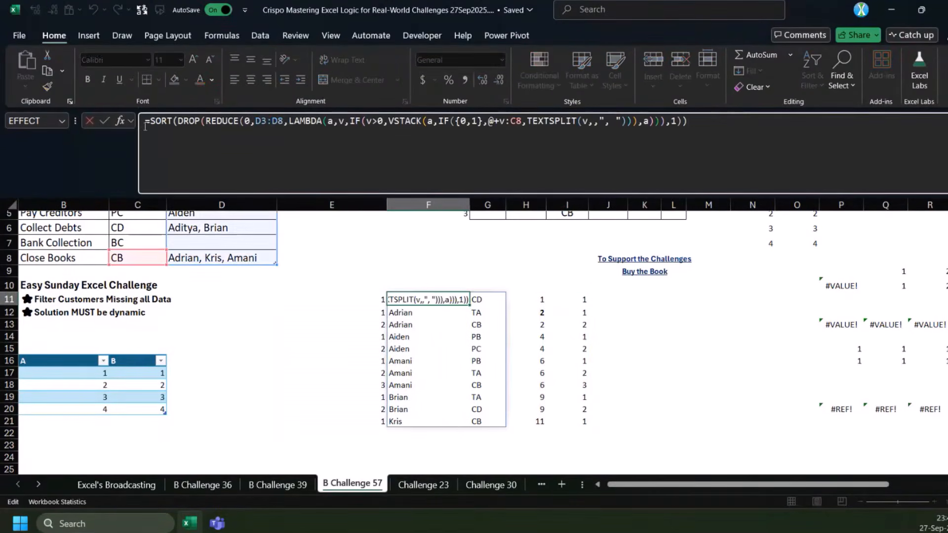
{"action": "left_click", "coordinate": [150, 123]}
{"action": "type", "text": "LET(z,"}
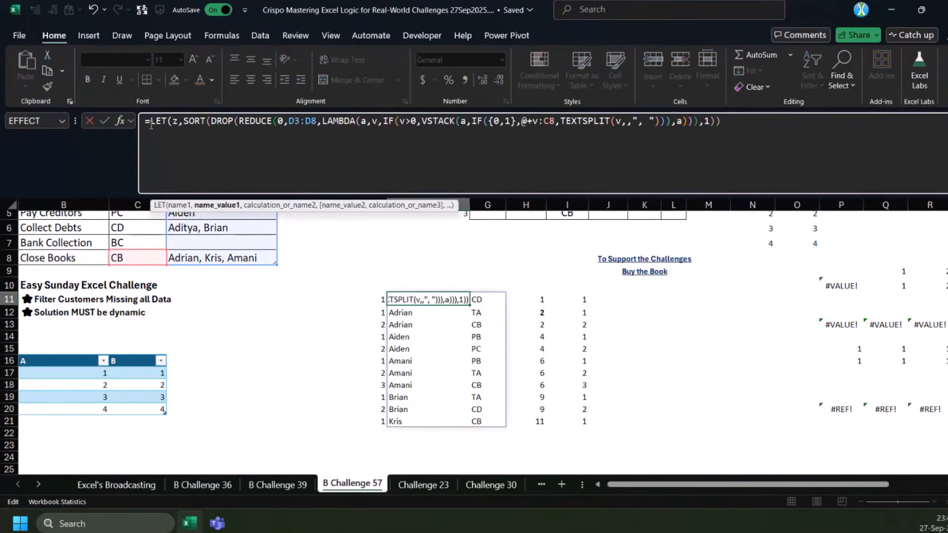
{"action": "type", "text": ","}
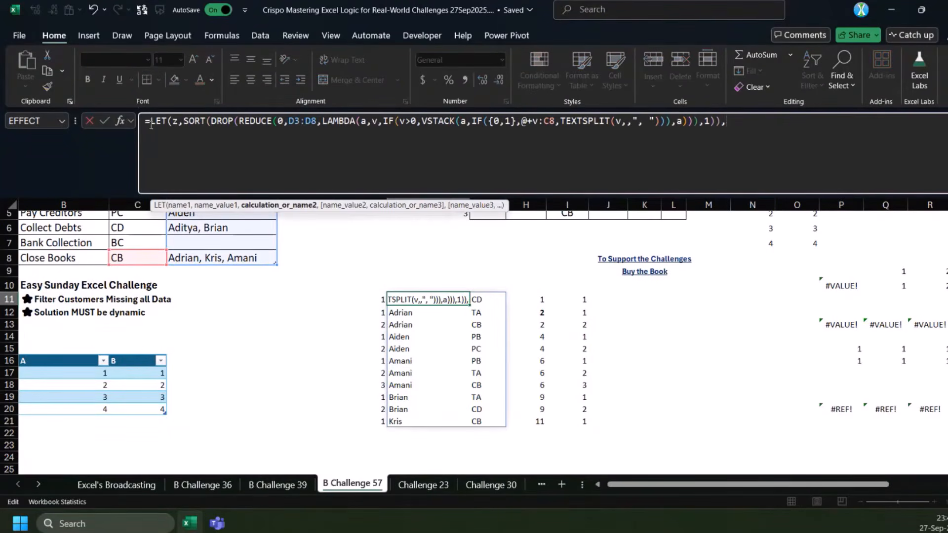
{"action": "type", "text": "t"}
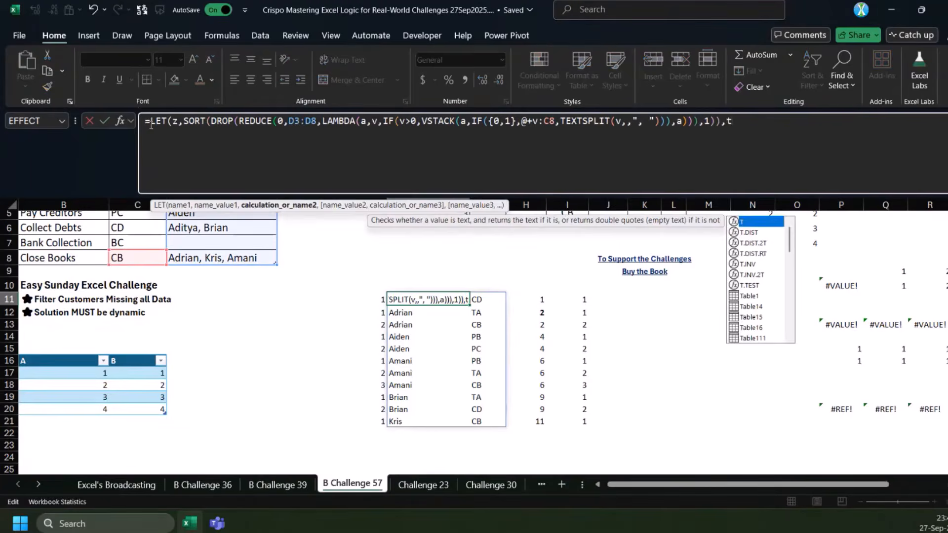
{"action": "key", "text": "BackSpace"}
{"action": "type", "text": "a,TAKE(z,,1)"}
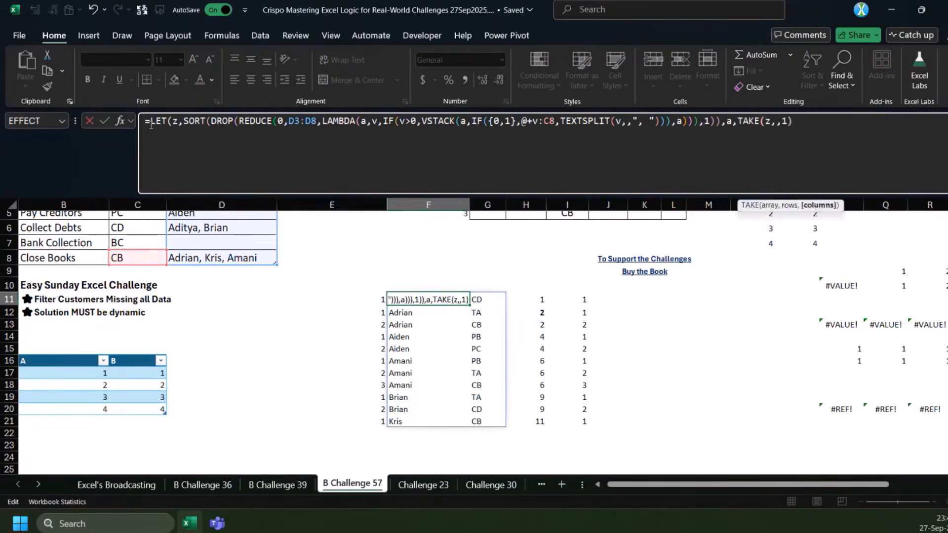
{"action": "type", "text": ",a"}
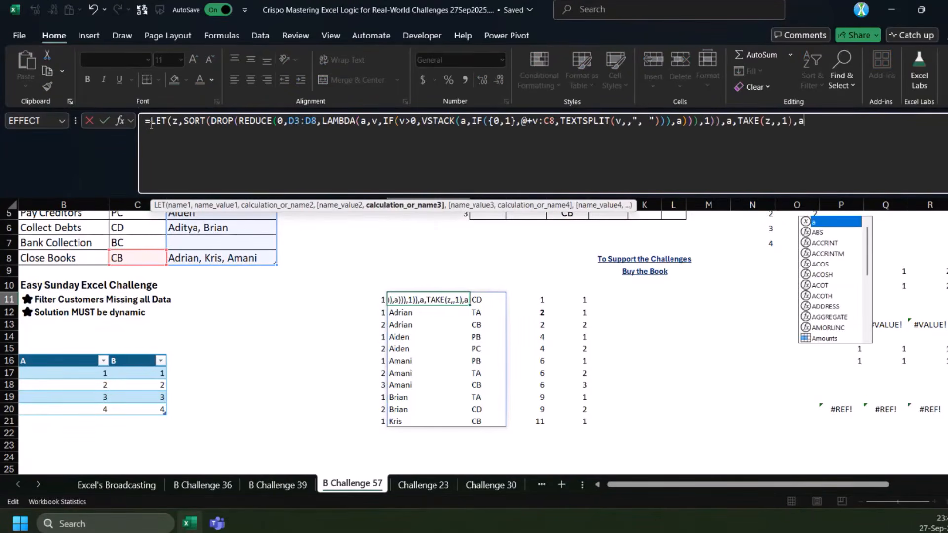
{"action": "type", "text": ")"}
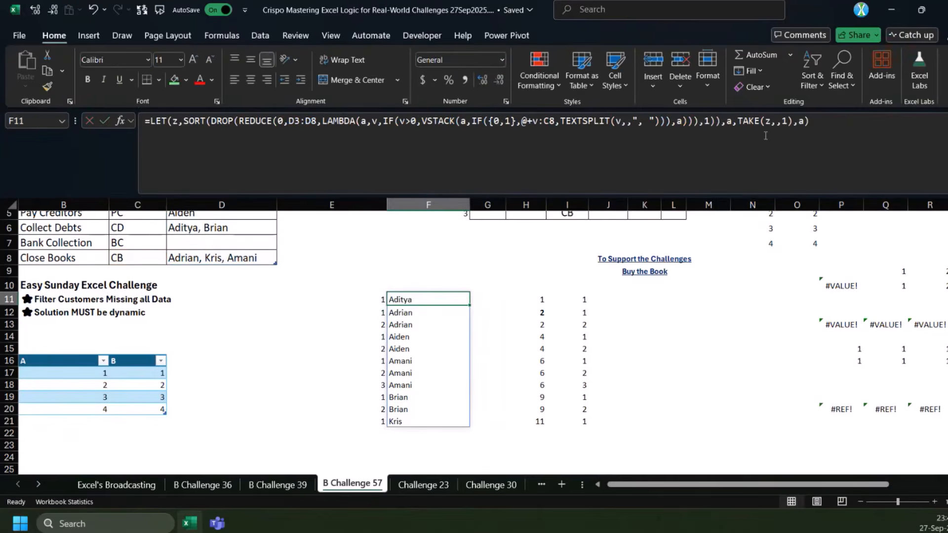
Change the final calculation of F11's LET formula to XMATCH(a,a) and commit it
{"action": "left_click", "coordinate": [797, 121]}
{"action": "type", "text": "XMATCH("}
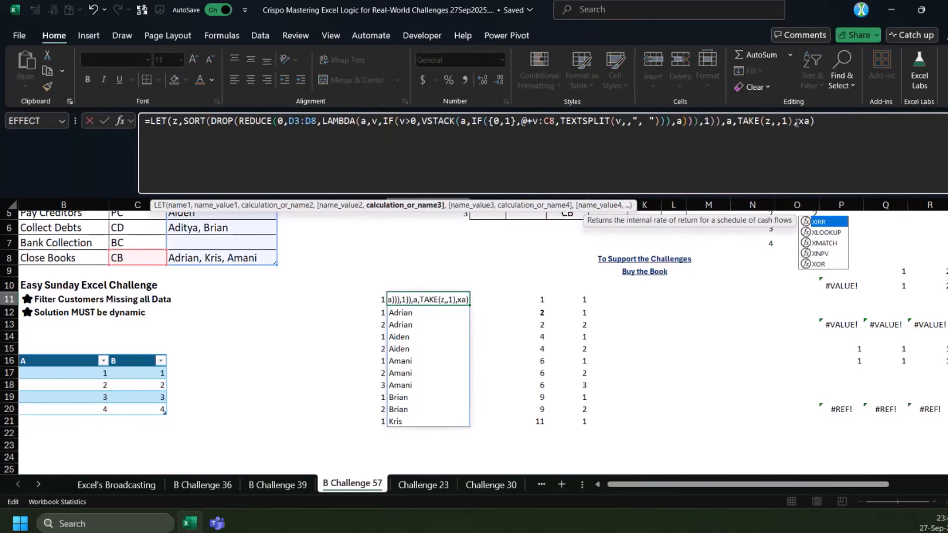
{"action": "type", "text": "a,"}
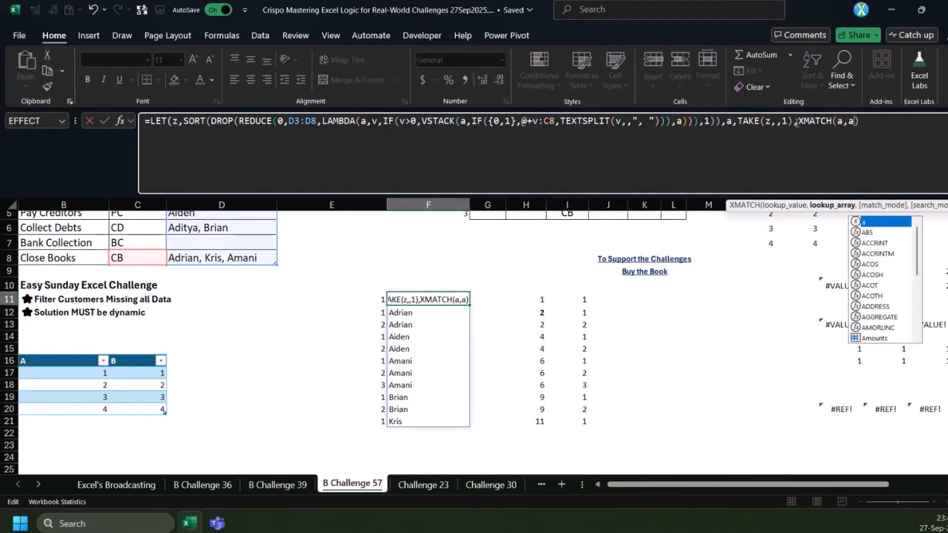
{"action": "key", "text": "ctrl+Return"}
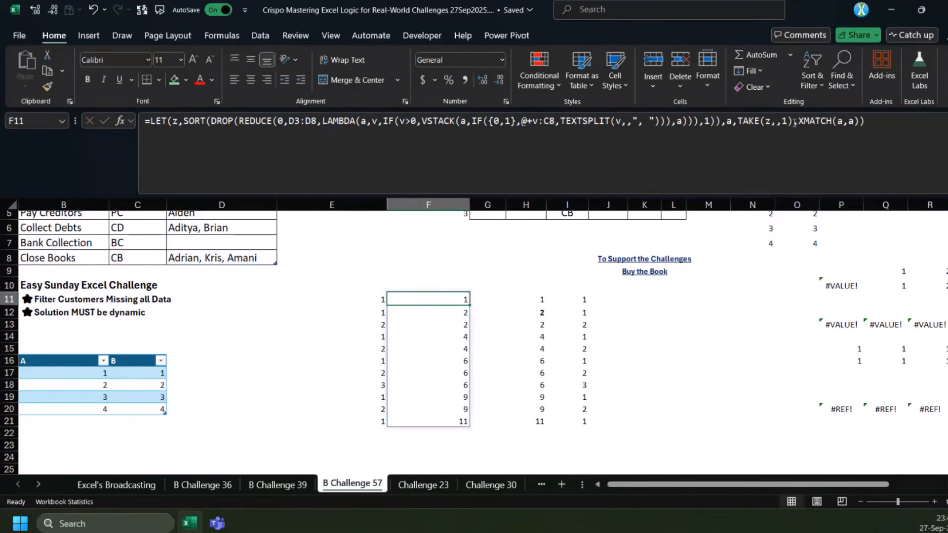
Change the final calculation of F11's LET formula to SEQUENCE(ROWS(a))-XMATCH(a,a)+1 and check its spilled results
{"action": "left_click", "coordinate": [798, 122]}
{"action": "key", "text": "alt+Return"}
{"action": "type", "text": "SEQUENCE(ro"}
{"action": "key", "text": "Tab"}
{"action": "type", "text": "a))"}
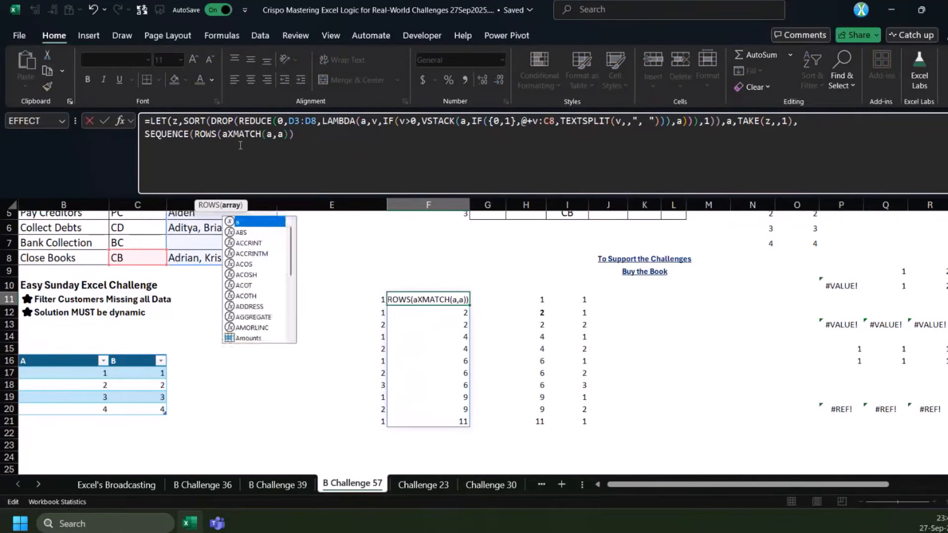
{"action": "type", "text": "-"}
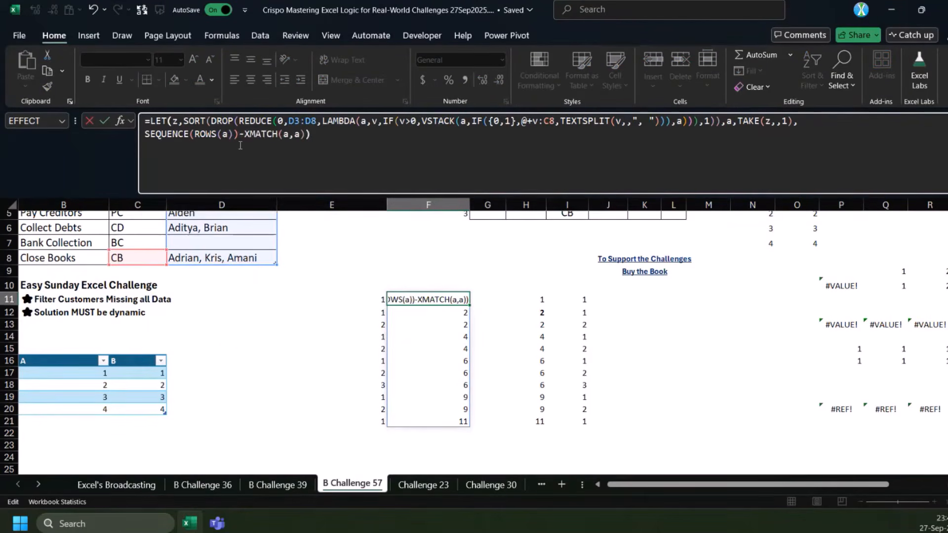
{"action": "type", "text": "+1"}
{"action": "key", "text": "ctrl+Return"}
{"action": "scroll", "coordinate": [505, 380], "scroll_direction": "up", "scroll_amount": 1}
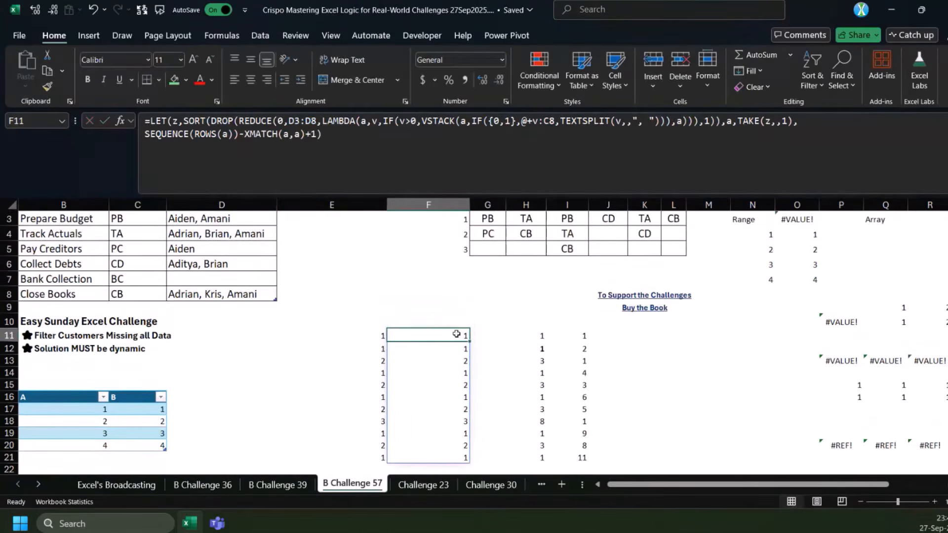
{"action": "left_click_drag", "start_coordinate": [456, 334], "coordinate": [447, 456]}
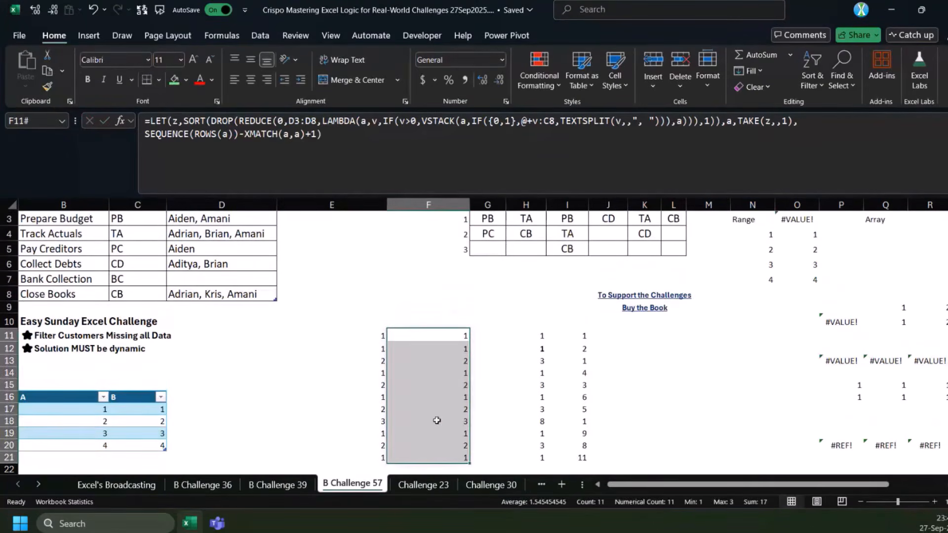
Clear the helper calculations in H11:I21
{"action": "left_click_drag", "start_coordinate": [536, 335], "coordinate": [569, 456]}
{"action": "key", "text": "Delete"}
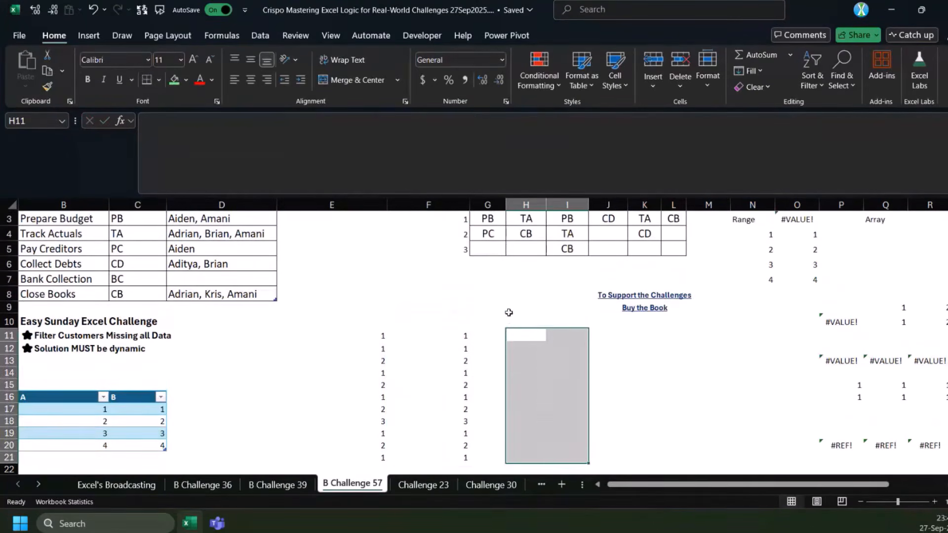
{"action": "scroll", "coordinate": [508, 311], "scroll_direction": "up", "scroll_amount": 1}
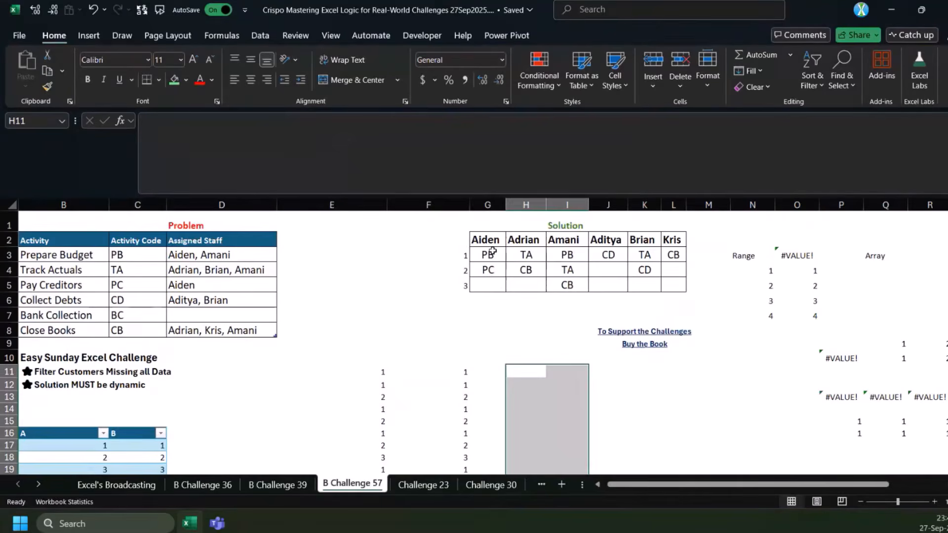
Wrap the running-count calculation in F11's formula in PIVOTBY as row fields and use a as the column fields
{"action": "left_click", "coordinate": [429, 371]}
{"action": "left_click", "coordinate": [147, 134]}
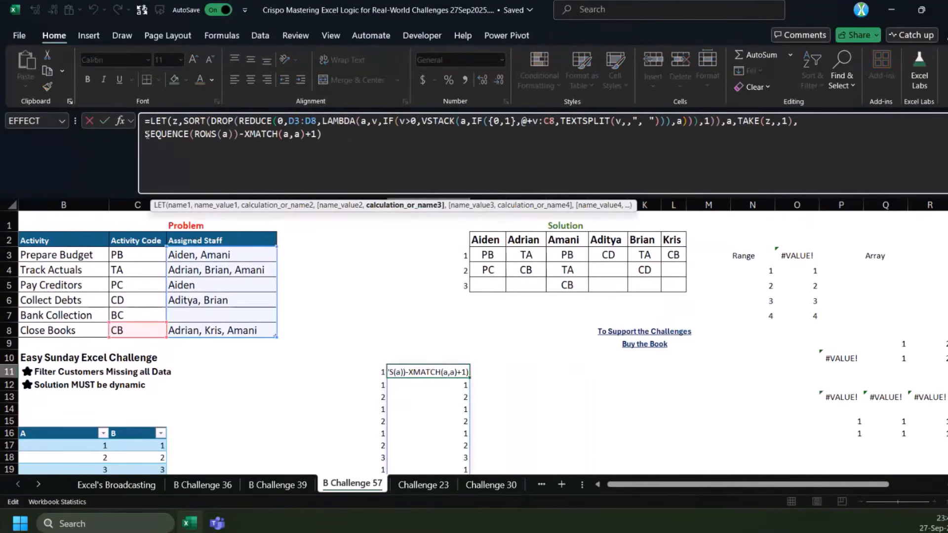
{"action": "type", "text": "piv"}
{"action": "key", "text": "Tab"}
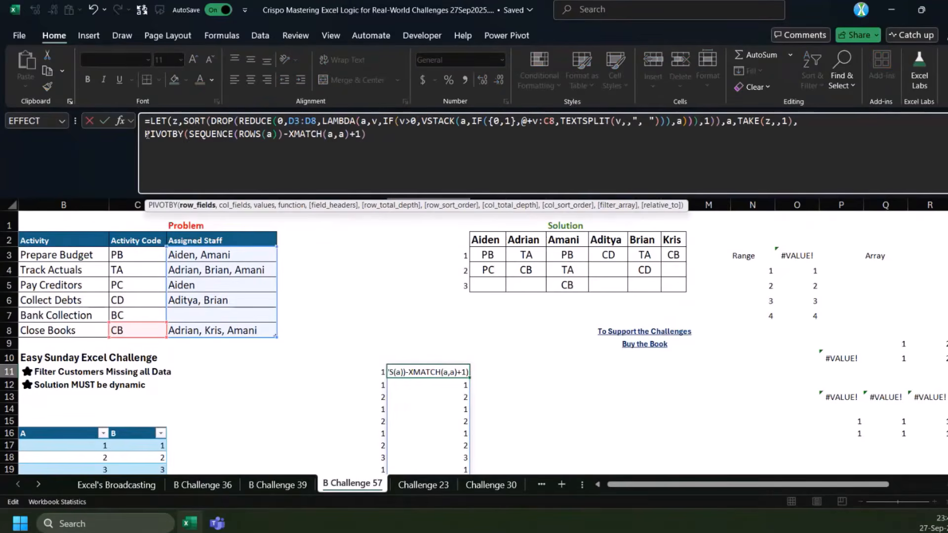
{"action": "left_click", "coordinate": [404, 134]}
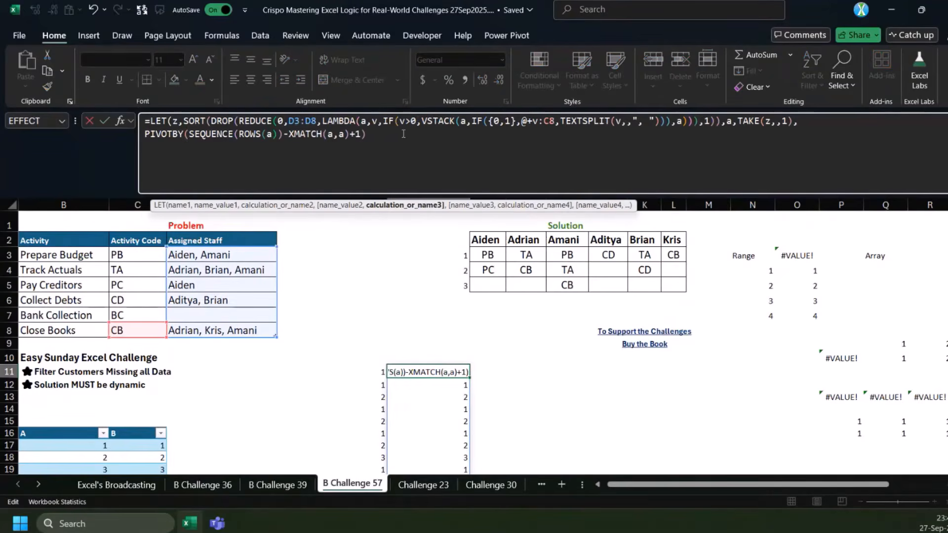
{"action": "type", "text": ","}
{"action": "key", "text": "BackSpace"}
{"action": "key", "text": "BackSpace"}
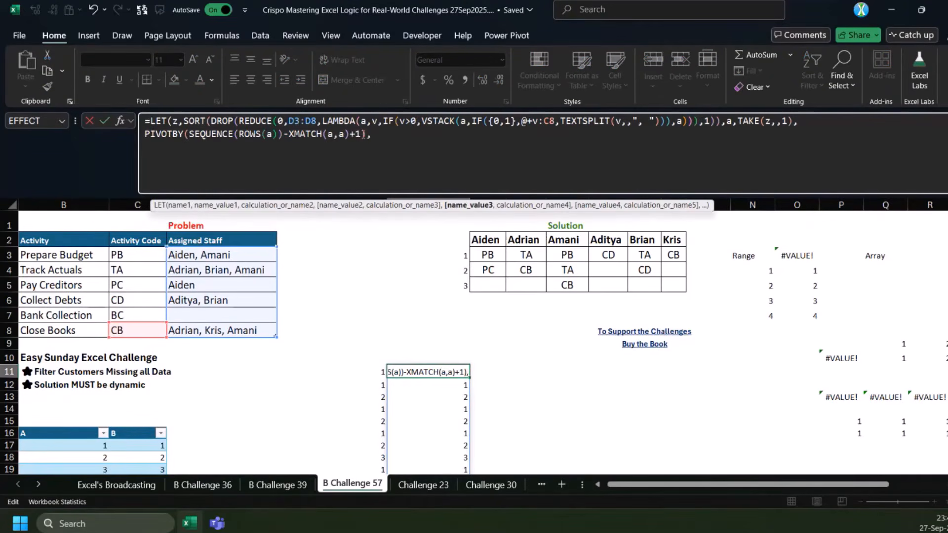
{"action": "type", "text": ","}
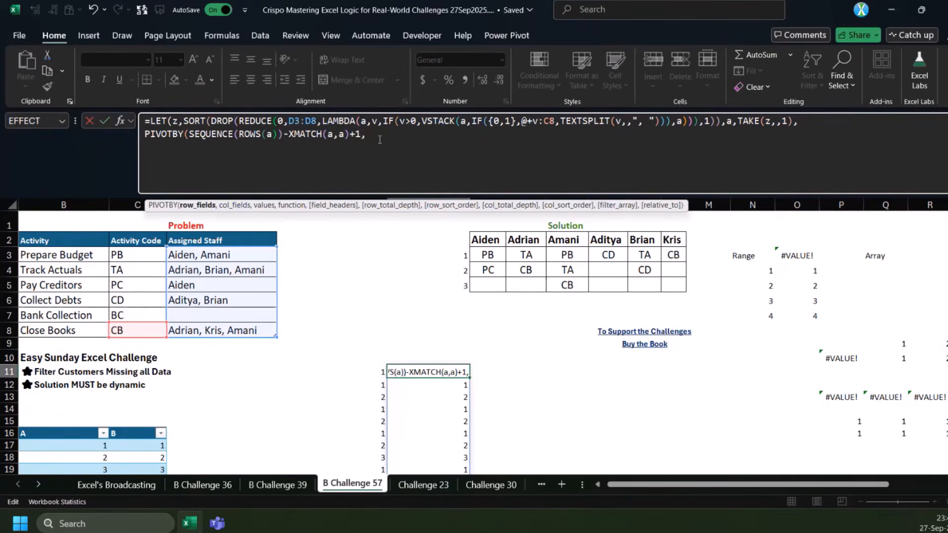
{"action": "type", "text": "a"}
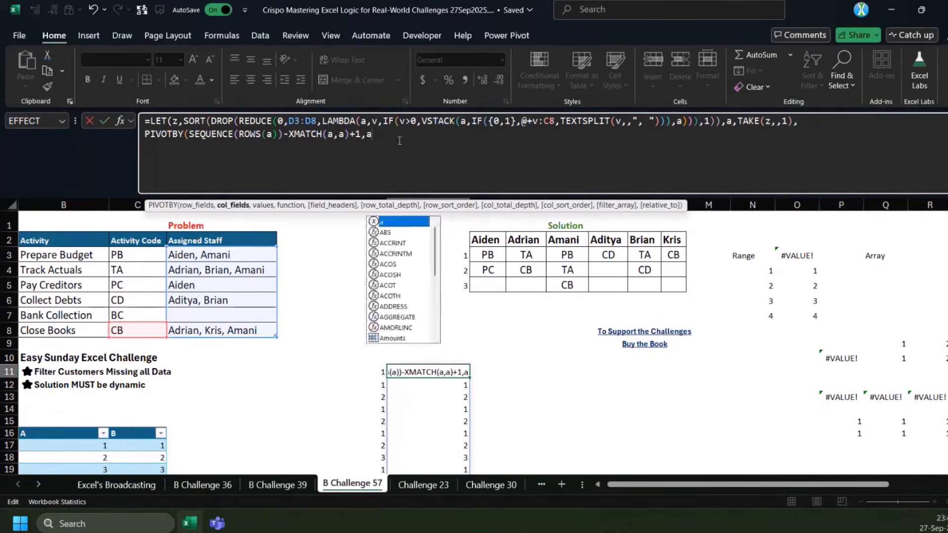
{"action": "type", "text": ","}
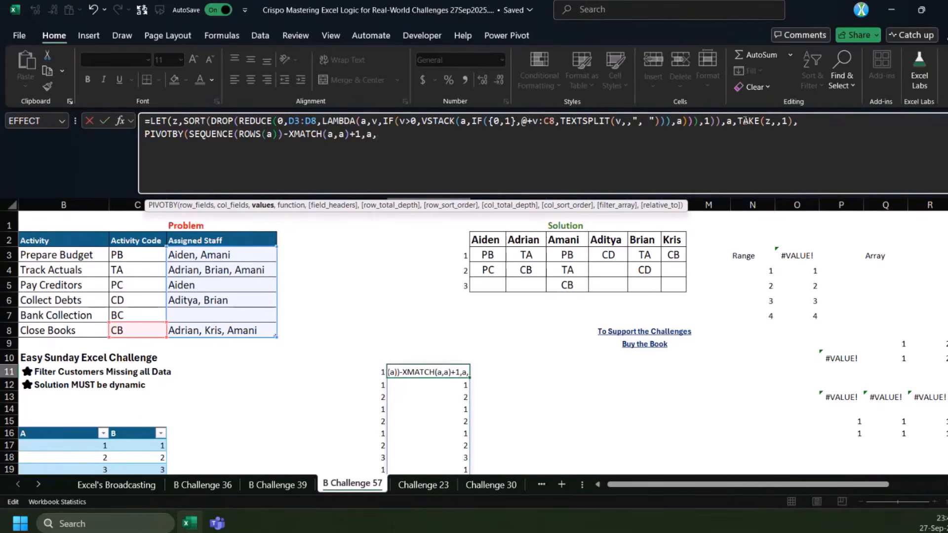
{"action": "type", "text": "index"}
Use INDEX(z,,2) as the values argument of PIVOTBY in F11's formula
{"action": "key", "text": "Tab"}
{"action": "type", "text": "z,,2),"}
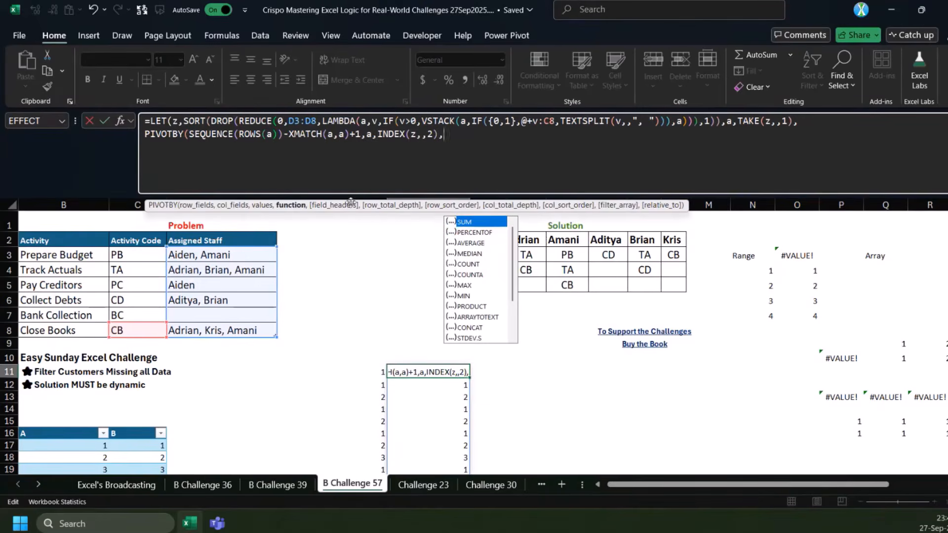
Try singel as PIVOTBY's function argument, close the LET formula and commit it
{"action": "type", "text": "si"}
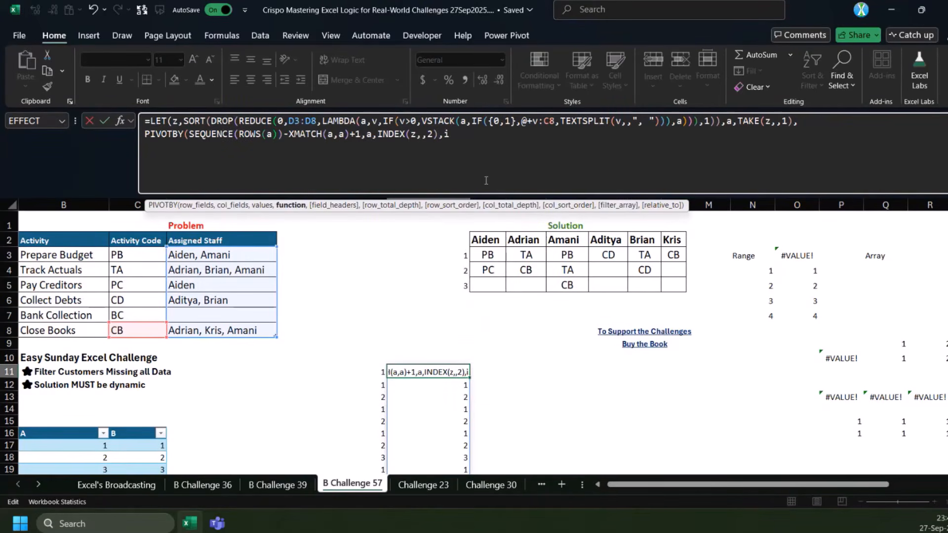
{"action": "type", "text": "gng"}
{"action": "key", "text": "BackSpace"}
{"action": "key", "text": "BackSpace"}
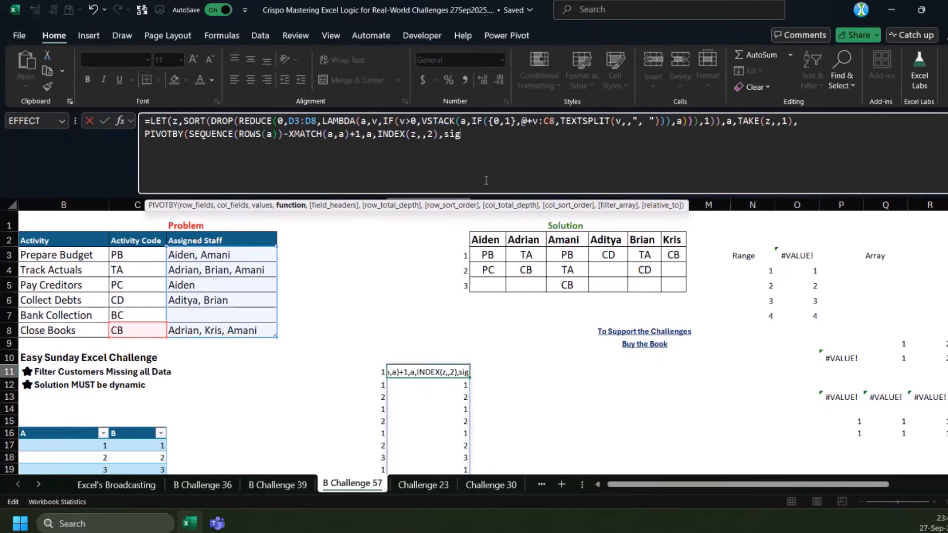
{"action": "key", "text": "BackSpace"}
{"action": "type", "text": "ngel"}
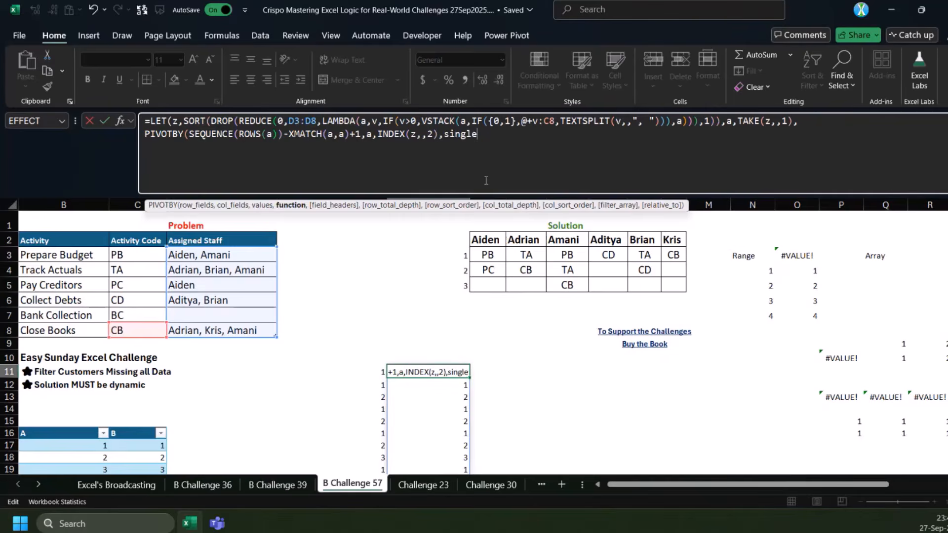
{"action": "type", "text": "))"}
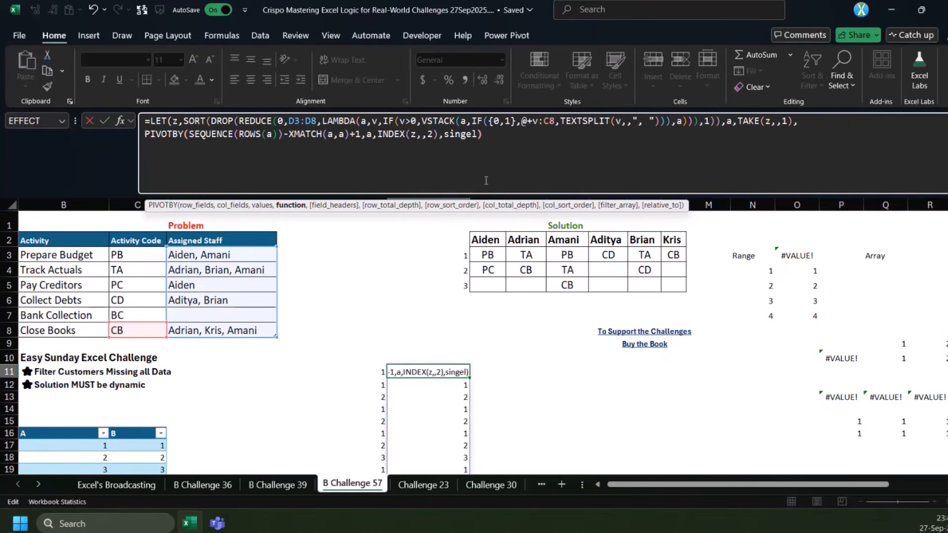
{"action": "key", "text": "Return"}
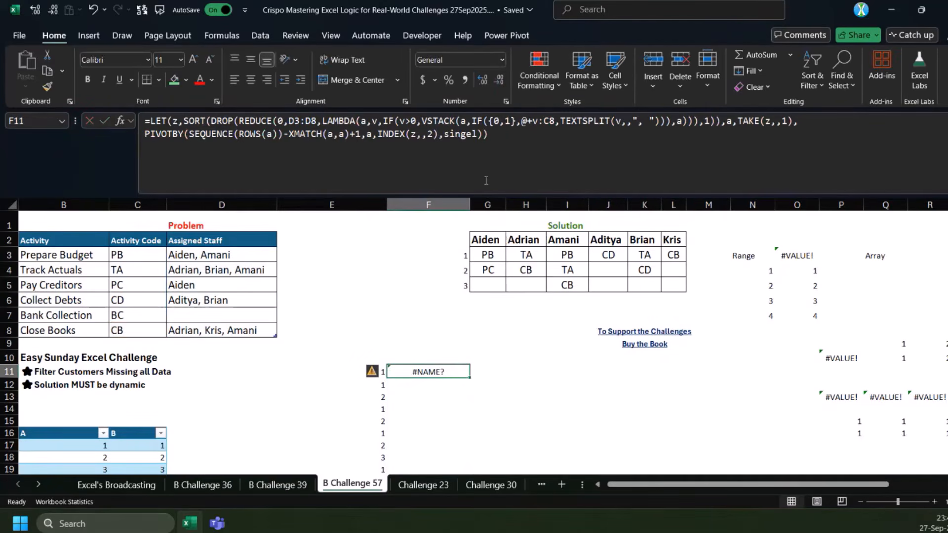
Replace PIVOTBY's function argument in F11 with CONCAT and commit the formula
{"action": "double_click", "coordinate": [474, 140]}
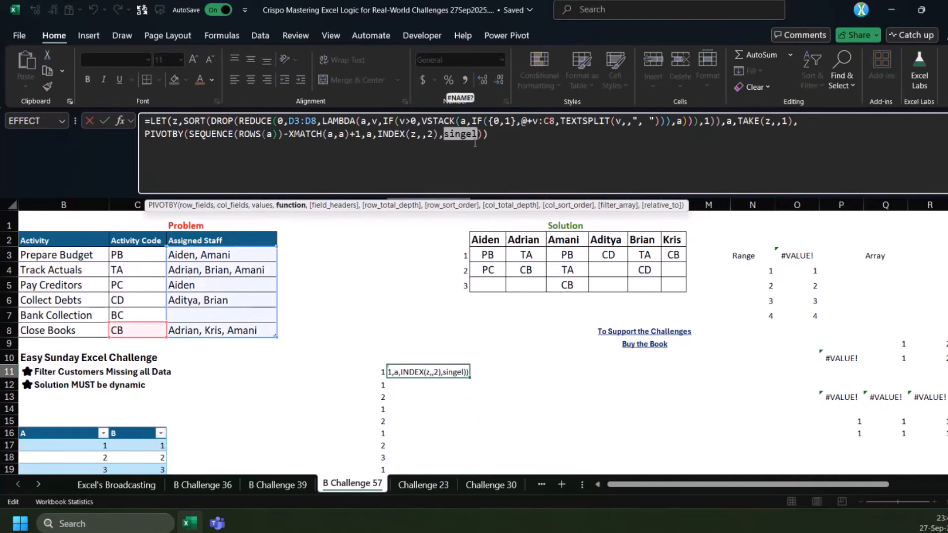
{"action": "type", "text": "sing"}
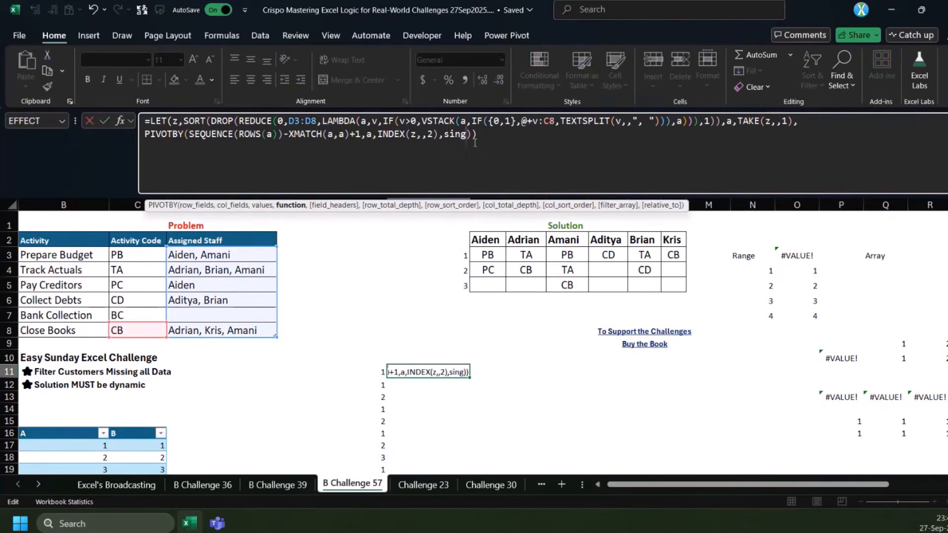
{"action": "key", "text": "BackSpace"}
{"action": "key", "text": "BackSpace"}
{"action": "key", "text": "BackSpace"}
{"action": "key", "text": "BackSpace"}
{"action": "type", "text": "concat"}
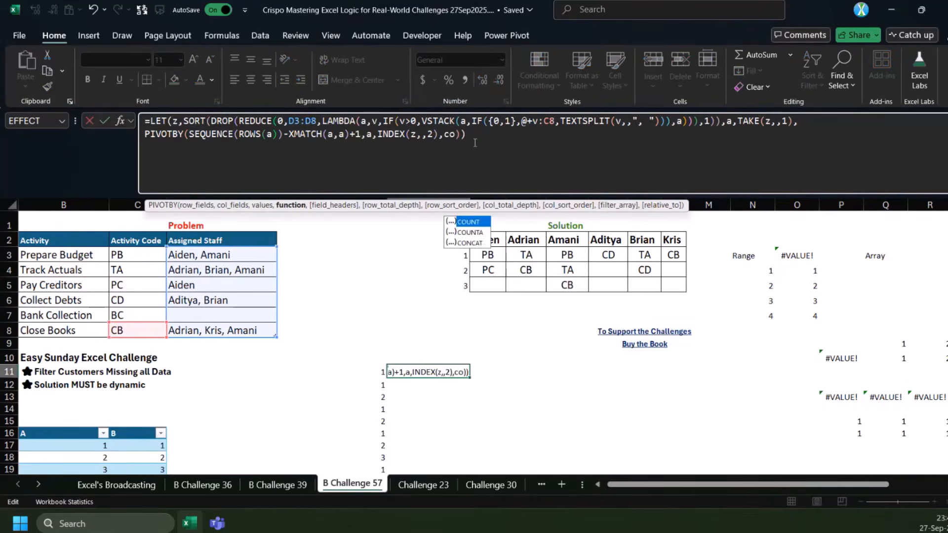
{"action": "key", "text": "Return"}
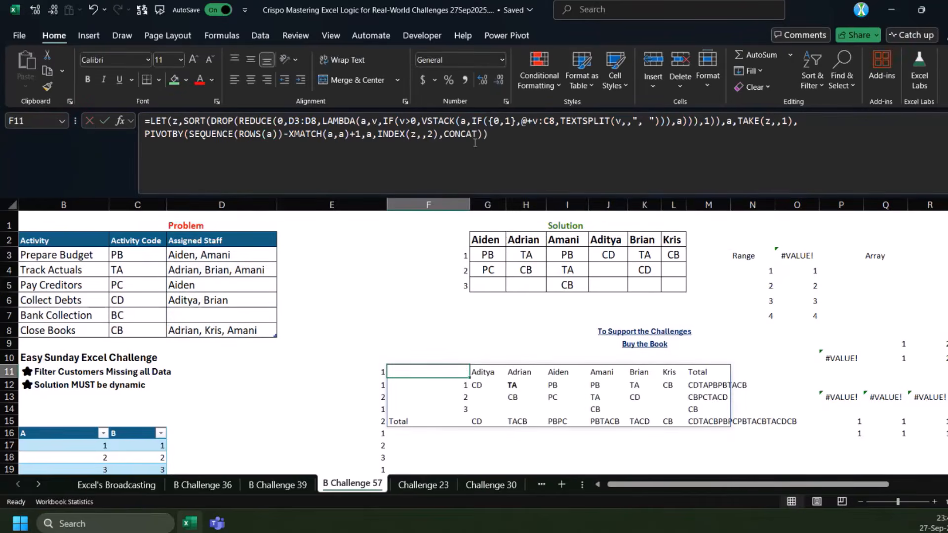
Remove the row and column totals from F11's PIVOTBY by setting both total depth arguments to 0
{"action": "left_click", "coordinate": [478, 134]}
{"action": "type", "text": ",,0,,0"}
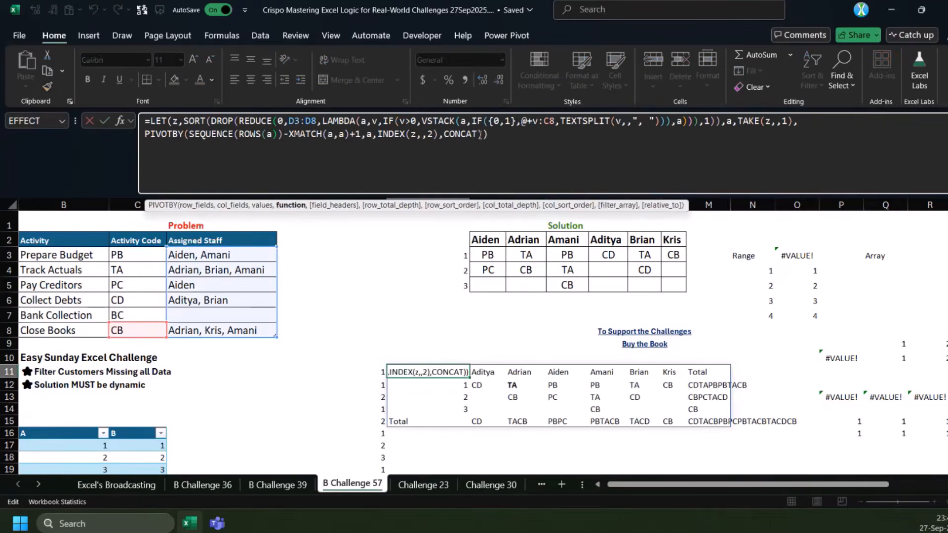
{"action": "key", "text": "Return"}
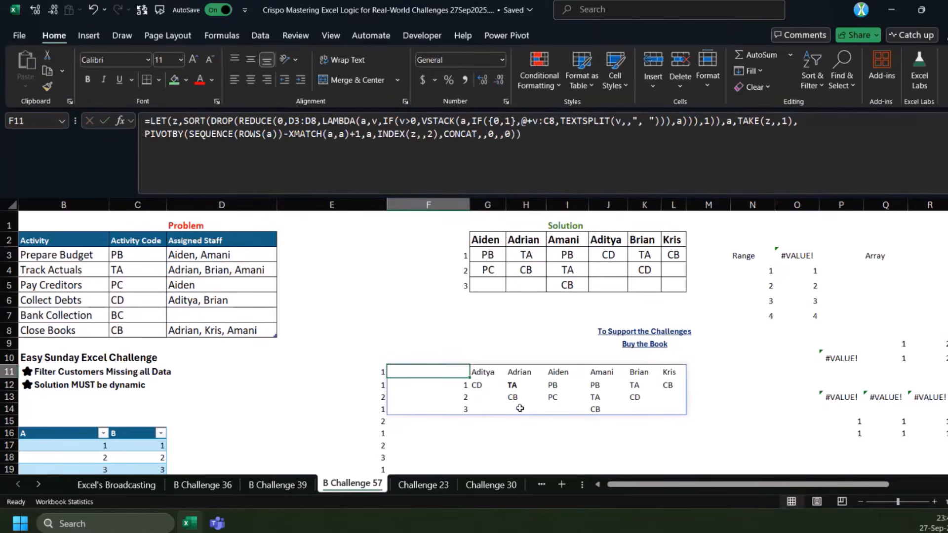
Wrap F11's PIVOTBY in DROP with a columns argument of 1 to remove the row-number column
{"action": "left_click", "coordinate": [144, 134]}
{"action": "type", "text": "DROP("}
{"action": "key", "text": "End"}
{"action": "key", "text": "Left"}
{"action": "type", "text": ",,1)"}
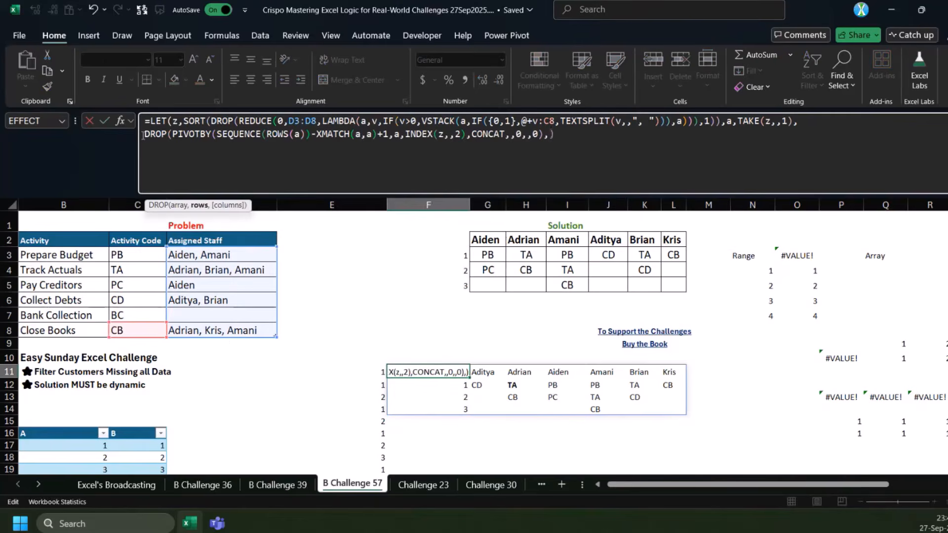
{"action": "key", "text": "Return"}
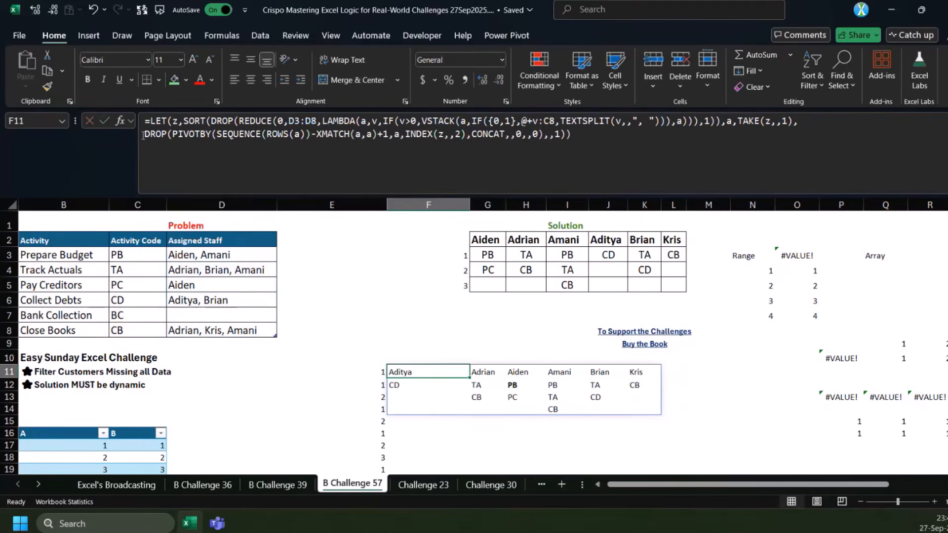
{"action": "left_click", "coordinate": [479, 447]}
{"action": "type", "text": "=si"}
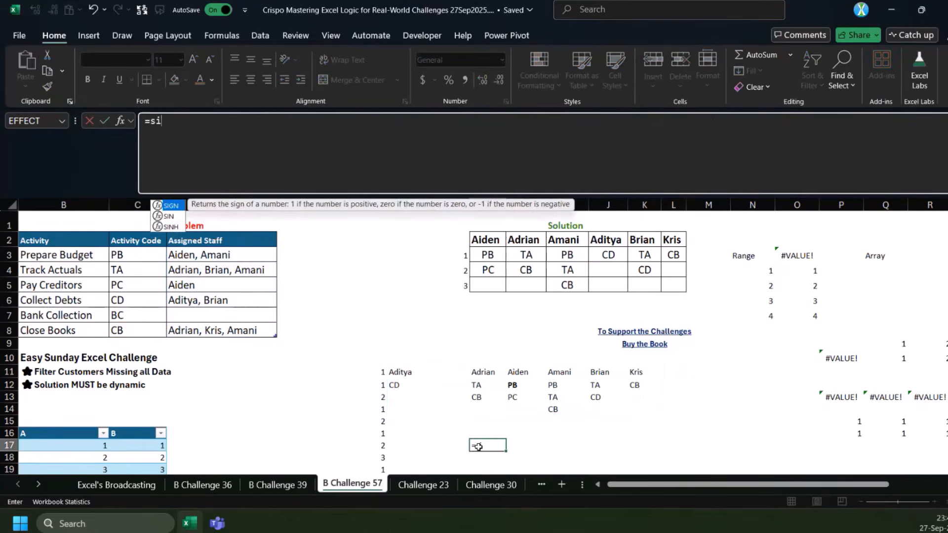
{"action": "type", "text": "g"}
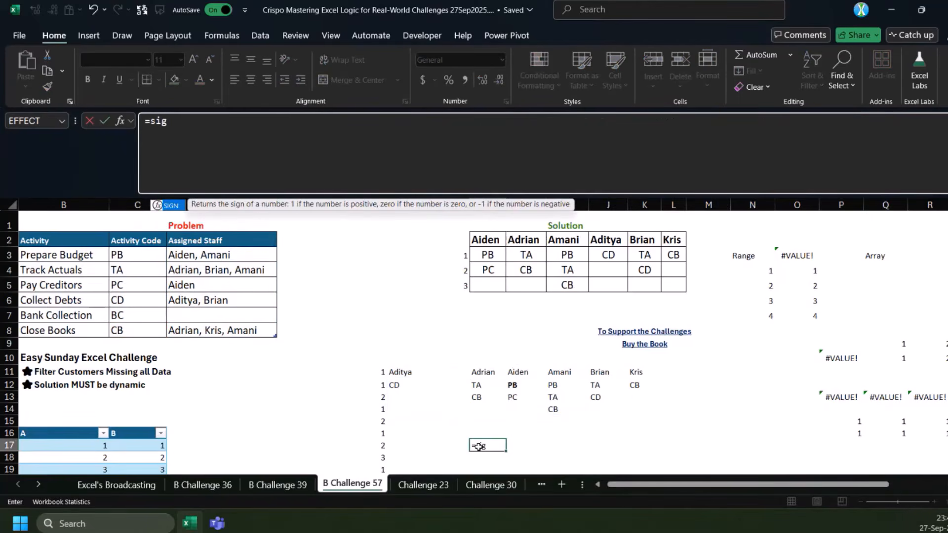
{"action": "type", "text": "g"}
{"action": "key", "text": "BackSpace"}
{"action": "key", "text": "BackSpace"}
{"action": "type", "text": "ng"}
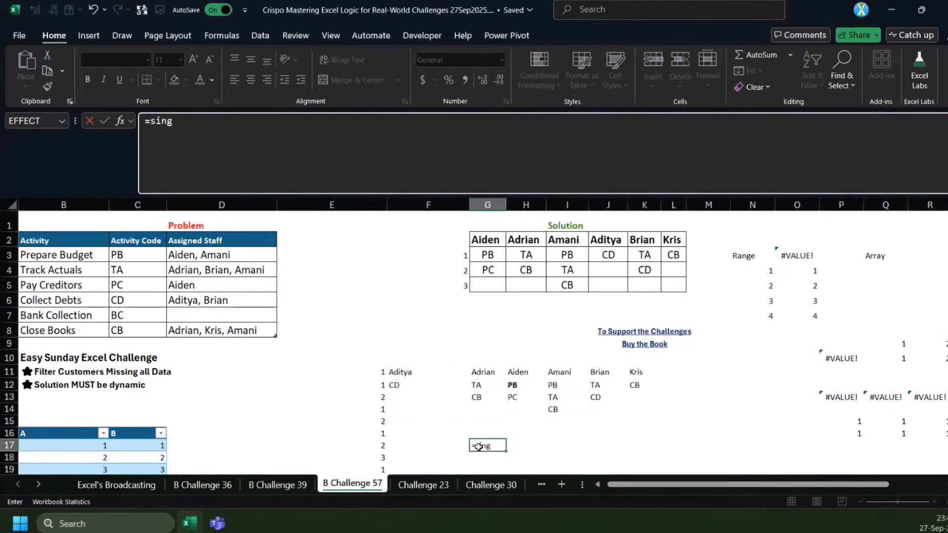
{"action": "type", "text": "le"}
{"action": "key", "text": "BackSpace"}
{"action": "key", "text": "BackSpace"}
{"action": "key", "text": "Escape"}
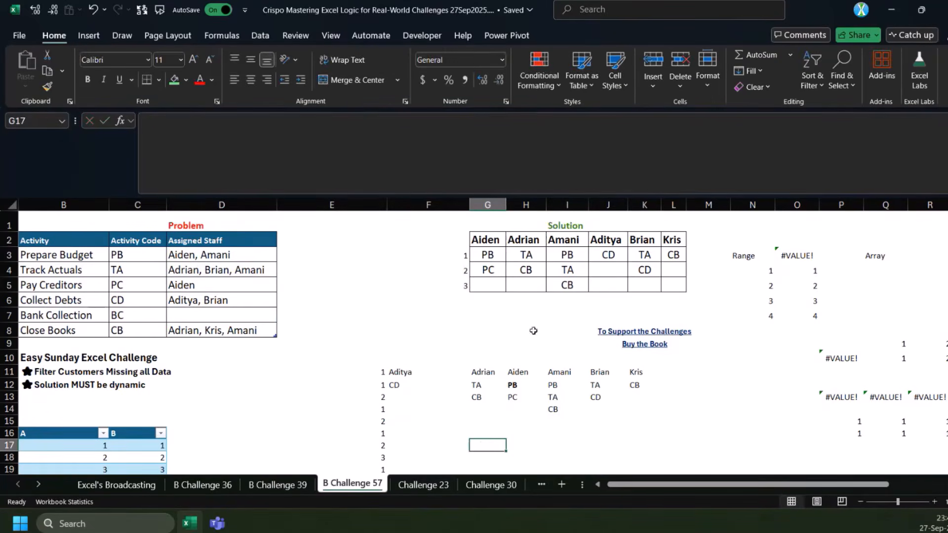
{"action": "left_click", "coordinate": [481, 388]}
{"action": "left_click", "coordinate": [453, 434]}
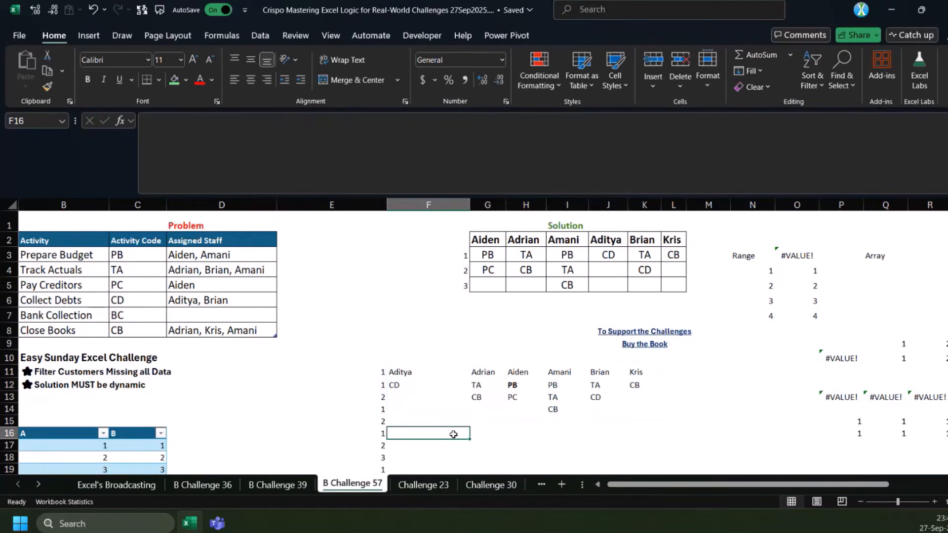
{"action": "type", "text": "=sin"}
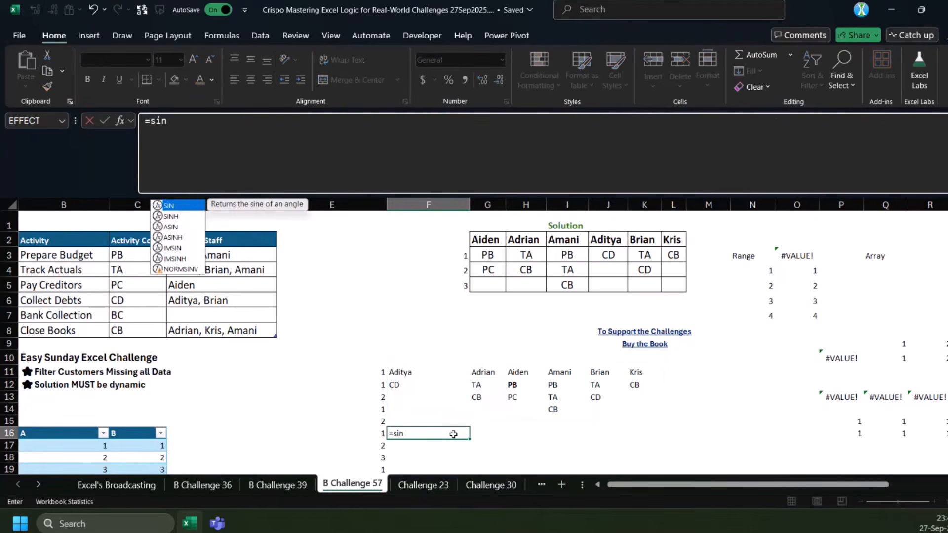
{"action": "type", "text": "gle"}
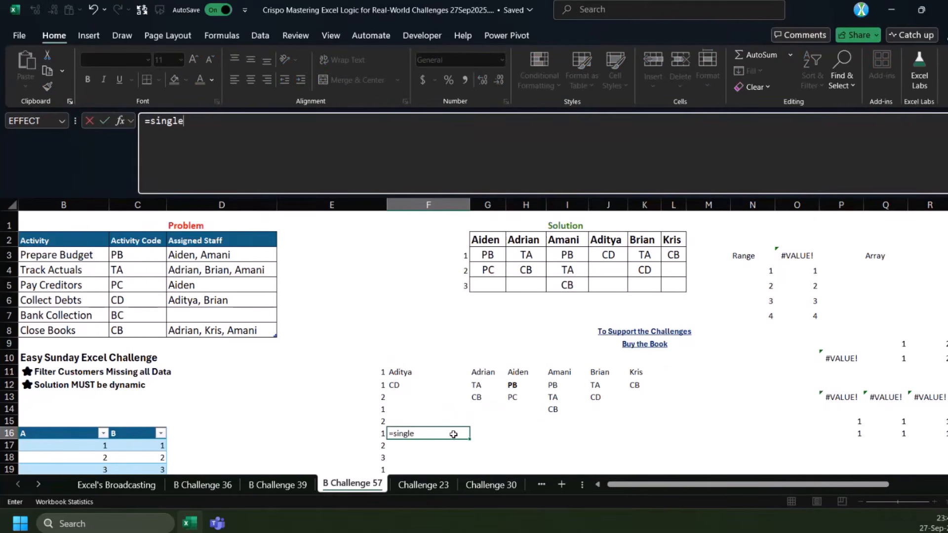
{"action": "left_click_drag", "start_coordinate": [151, 123], "coordinate": [339, 173]}
{"action": "key", "text": "ctrl+c"}
{"action": "key", "text": "BackSpace"}
{"action": "key", "text": "Escape"}
{"action": "left_click", "coordinate": [452, 381]}
{"action": "left_click", "coordinate": [455, 373]}
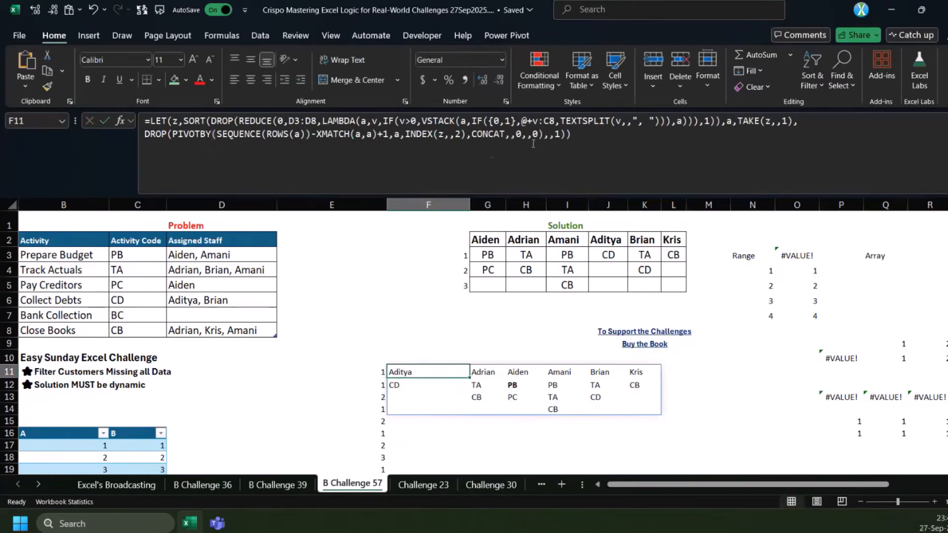
Replace the CONCAT function argument of F11's PIVOTBY with SINGLE and commit the formula
{"action": "double_click", "coordinate": [490, 135]}
{"action": "key", "text": "ctrl+v"}
{"action": "key", "text": "Return"}
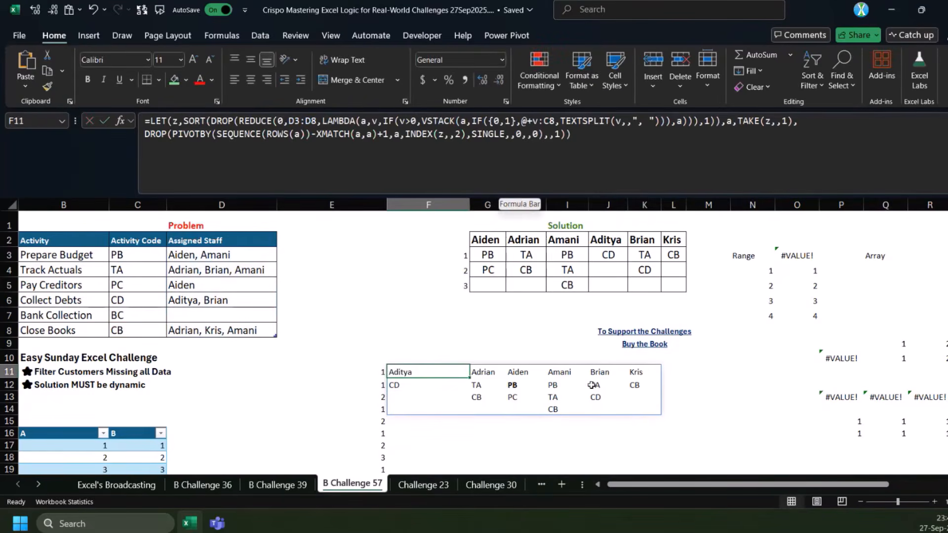
{"action": "left_click", "coordinate": [478, 136]}
{"action": "key", "text": "Escape"}
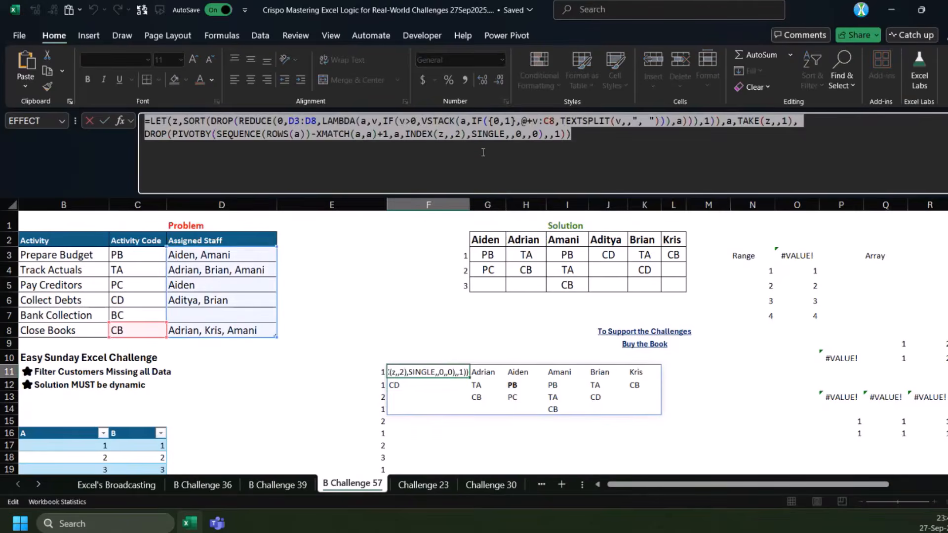
Move the dynamic PIVOTBY formula from F11 to G11 so its spill starts under the solution table's first column
{"action": "scroll", "coordinate": [448, 374], "scroll_direction": "down", "scroll_amount": 2}
{"action": "scroll", "coordinate": [537, 387], "scroll_direction": "up", "scroll_amount": 2}
{"action": "key", "text": "ctrl+x"}
{"action": "left_click", "coordinate": [481, 372]}
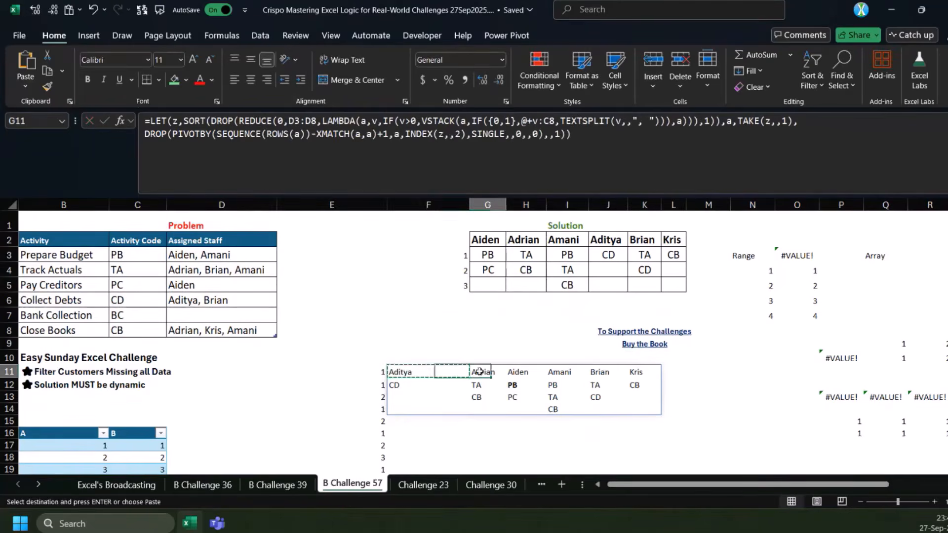
{"action": "key", "text": "Return"}
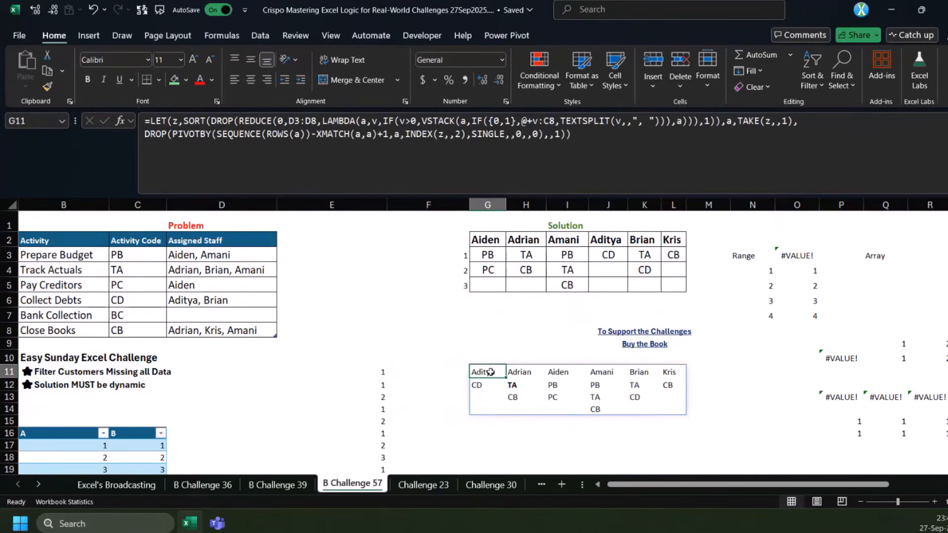
{"action": "left_click_drag", "start_coordinate": [491, 371], "coordinate": [679, 373]}
{"action": "left_click", "coordinate": [466, 324]}
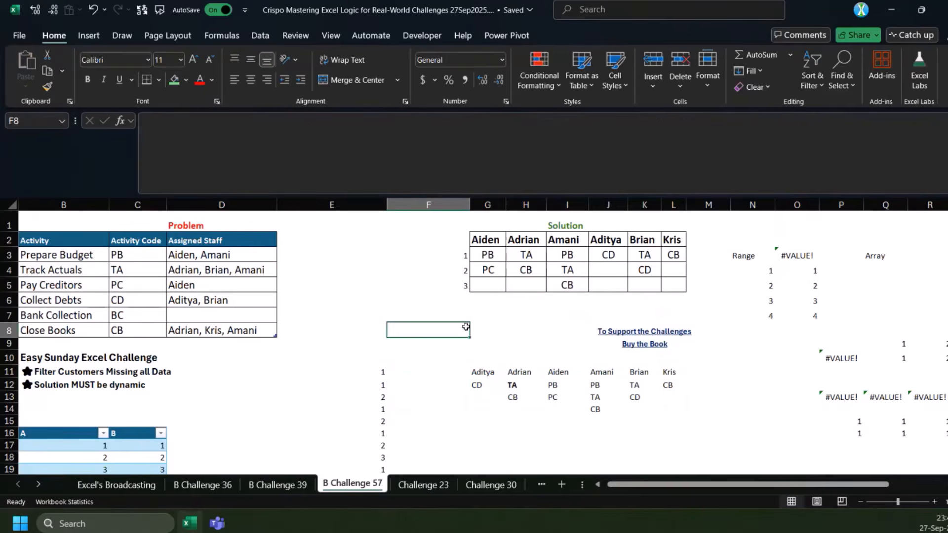
{"action": "left_click", "coordinate": [308, 370]}
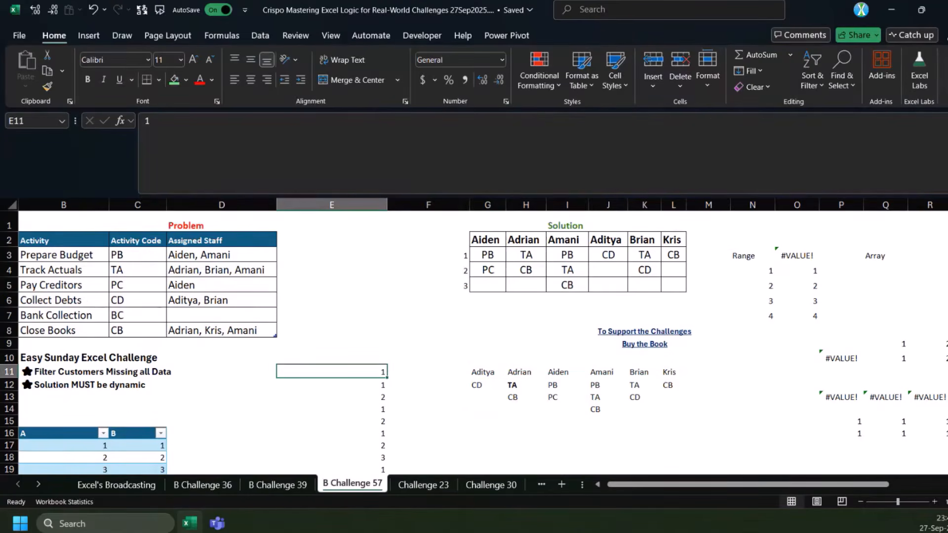
Switch to the Challenge 23 sheet, shrink the formula bar to a single line and select cell K2
{"action": "left_click", "coordinate": [420, 486]}
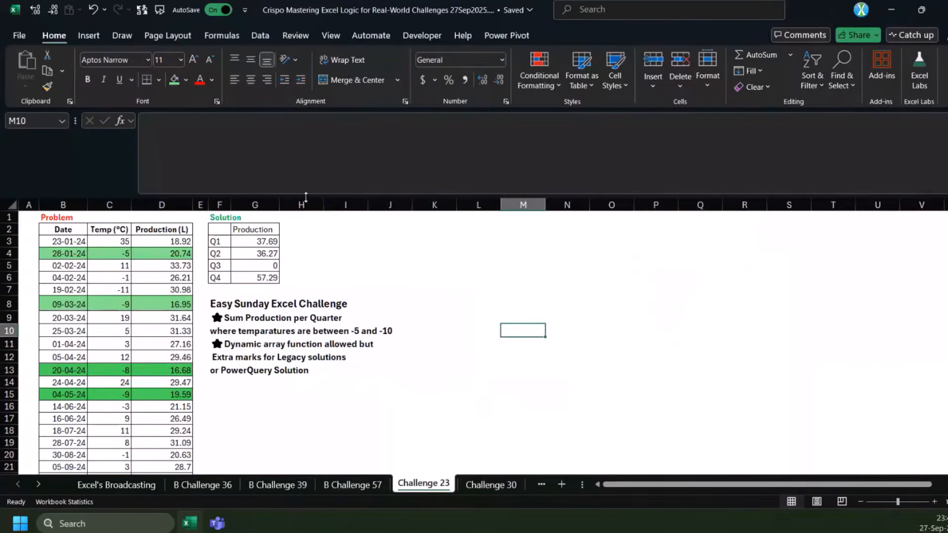
{"action": "left_click_drag", "start_coordinate": [304, 197], "coordinate": [305, 143]}
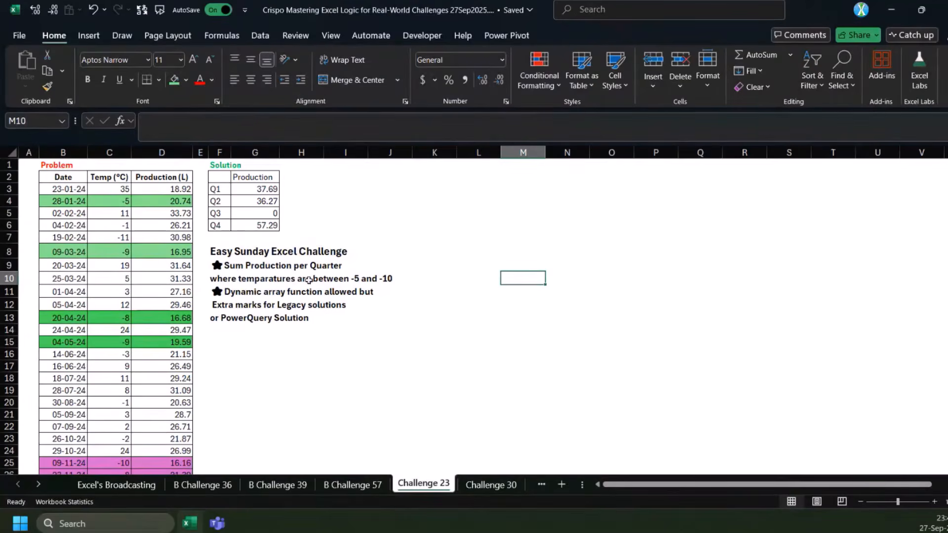
{"action": "left_click", "coordinate": [429, 181]}
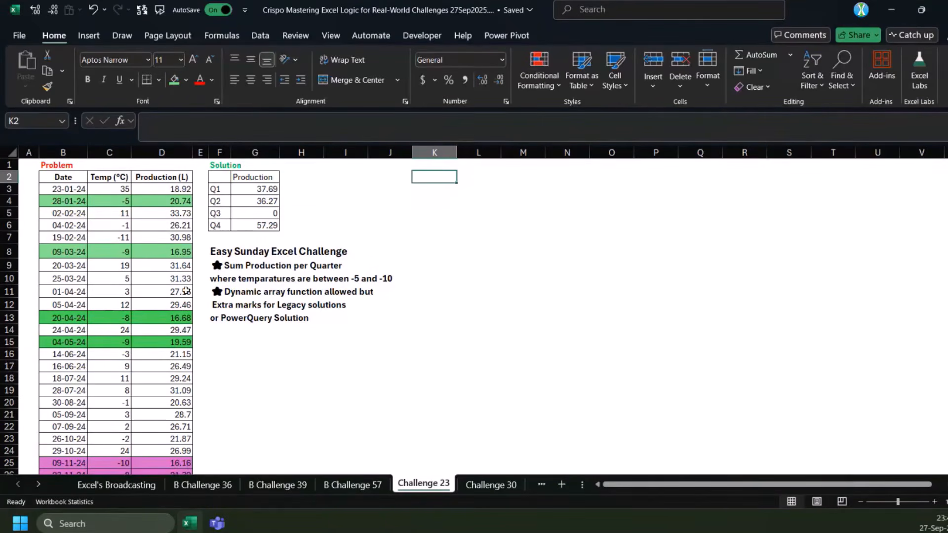
Review the challenge brief on summing production per quarter for temperatures between -5 and -10
{"action": "left_click", "coordinate": [238, 263]}
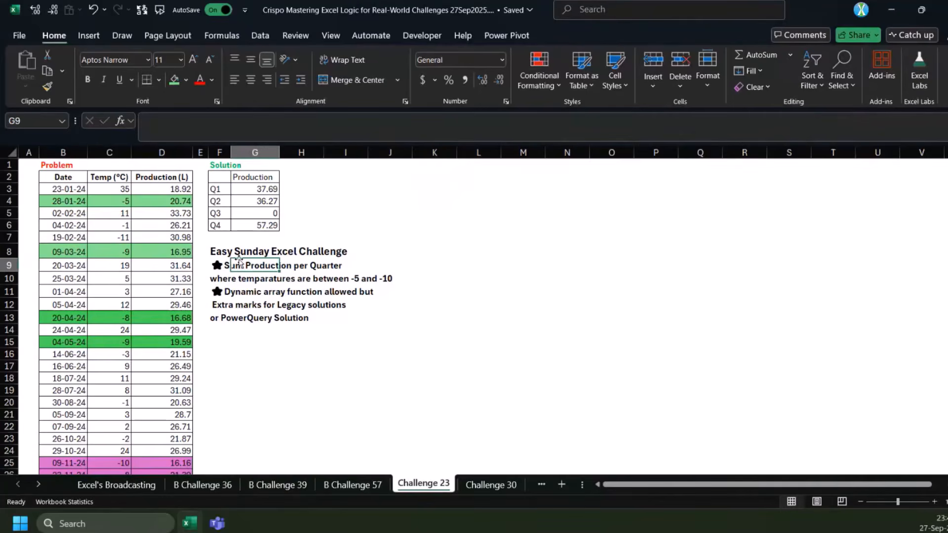
{"action": "left_click", "coordinate": [243, 338]}
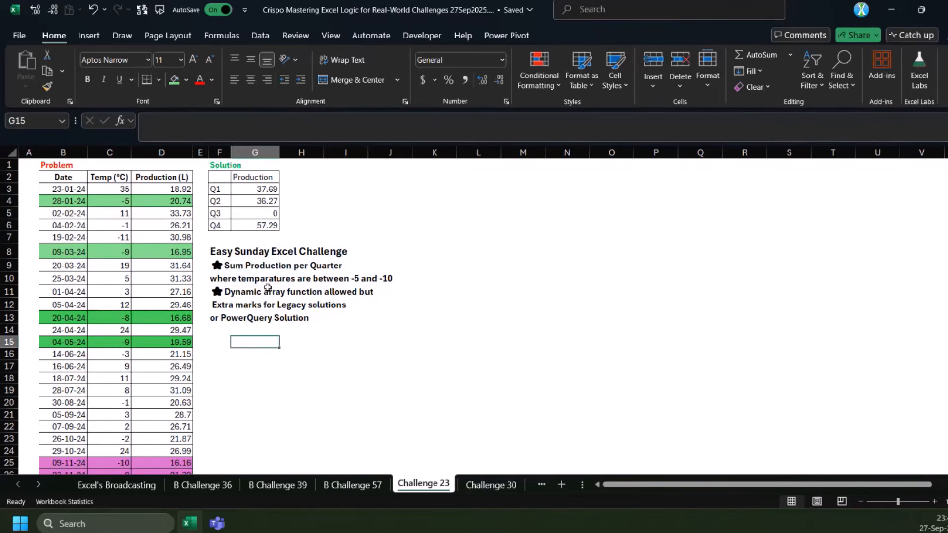
{"action": "left_click_drag", "start_coordinate": [246, 265], "coordinate": [328, 269]}
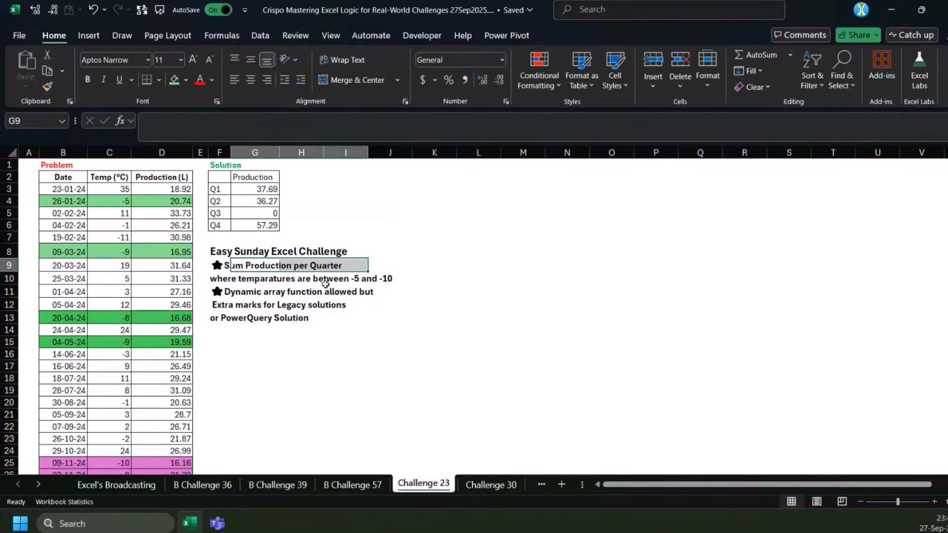
{"action": "left_click", "coordinate": [253, 291]}
{"action": "left_click", "coordinate": [232, 364]}
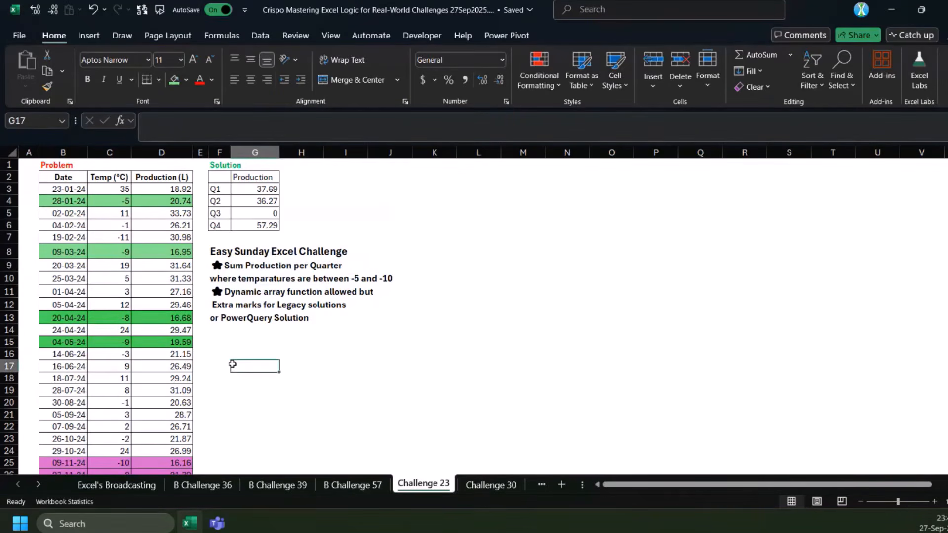
{"action": "left_click_drag", "start_coordinate": [245, 278], "coordinate": [399, 284]}
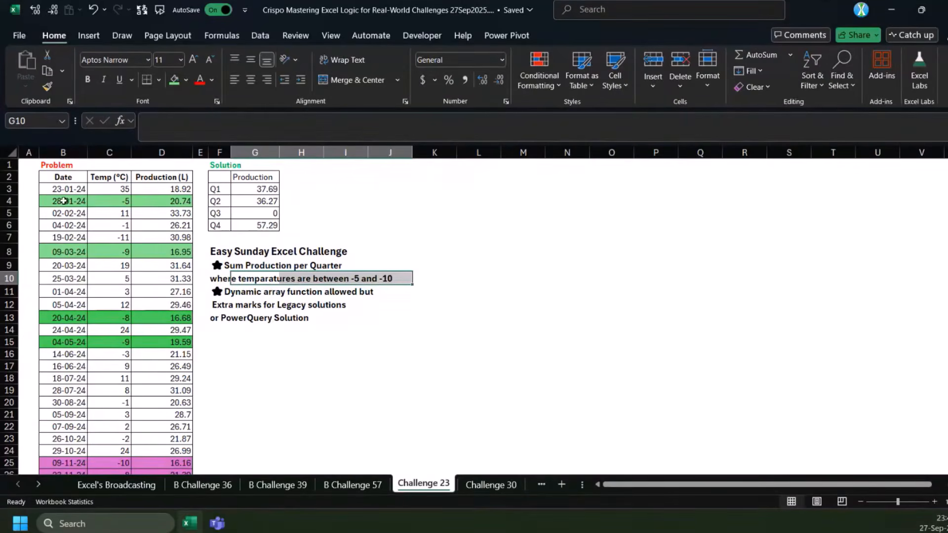
Enter =MONTH(B3:B28) in K3 to extract the month number of every date
{"action": "left_click", "coordinate": [431, 187]}
{"action": "type", "text": "="}
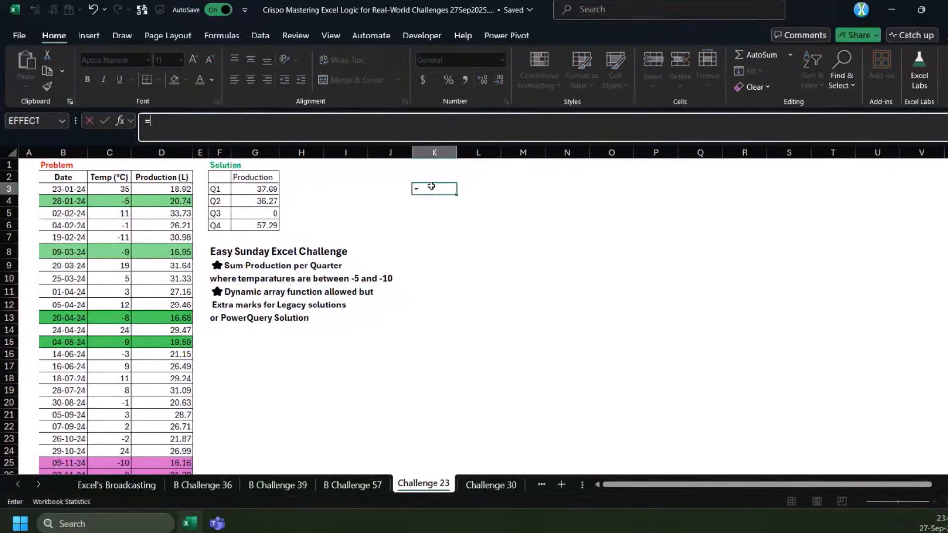
{"action": "type", "text": "mon"}
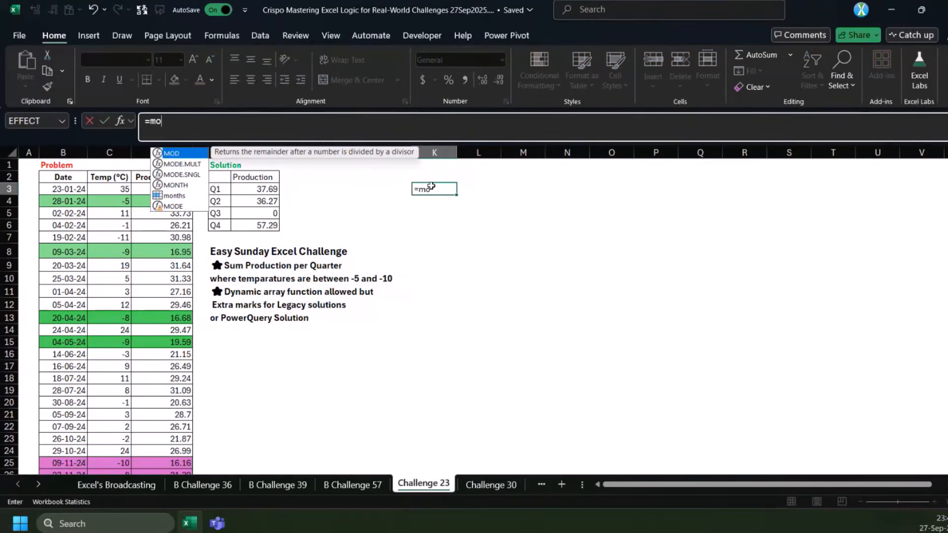
{"action": "key", "text": "Tab"}
{"action": "left_click_drag", "start_coordinate": [63, 189], "coordinate": [63, 466]}
{"action": "key", "text": "Return"}
{"action": "scroll", "coordinate": [472, 246], "scroll_direction": "down", "scroll_amount": 2}
{"action": "scroll", "coordinate": [474, 264], "scroll_direction": "up", "scroll_amount": 2}
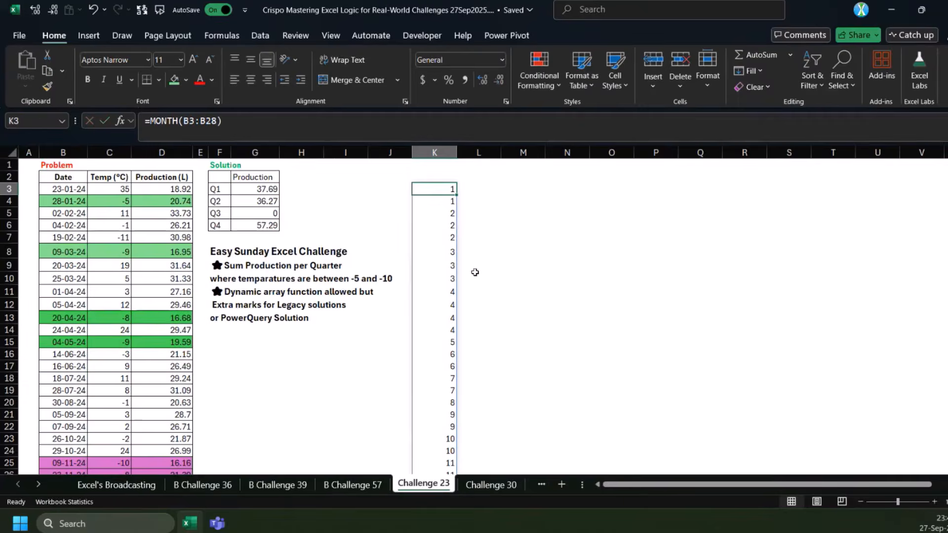
Enter =CEILING(K3#,3) in L3 to round each month number up to a multiple of 3
{"action": "left_click", "coordinate": [476, 190]}
{"action": "type", "text": "=ce"}
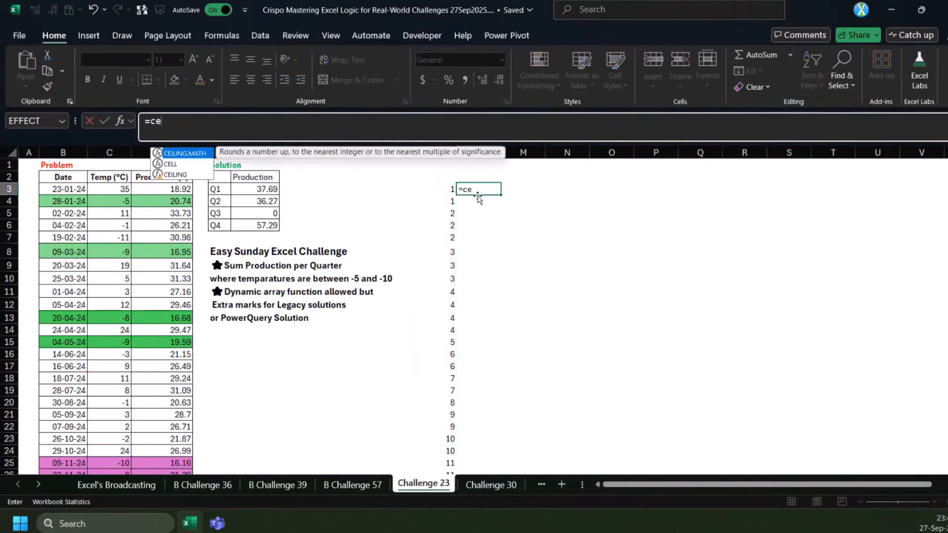
{"action": "key", "text": "Down"}
{"action": "key", "text": "Down"}
{"action": "key", "text": "Tab"}
{"action": "key", "text": "Left"}
{"action": "type", "text": ",3)"}
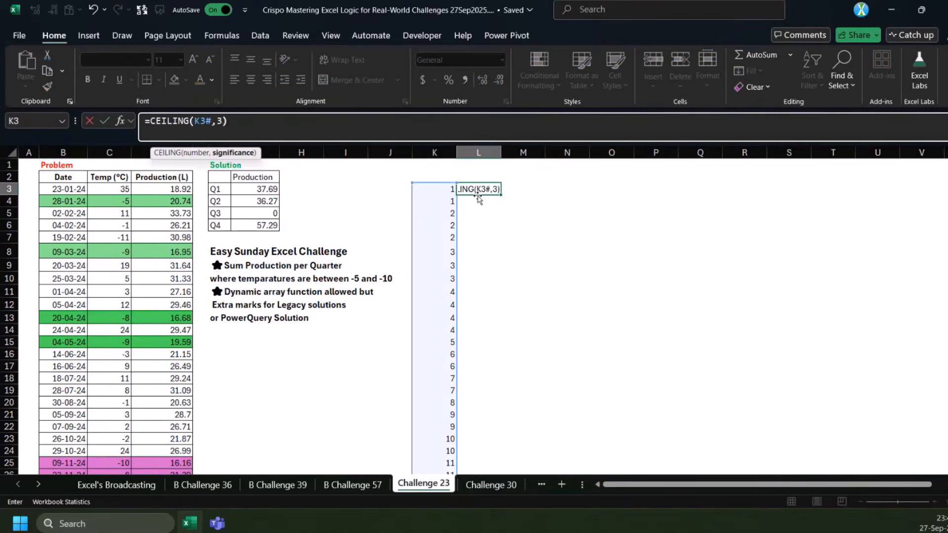
{"action": "key", "text": "ctrl+Return"}
Extend the L3 formula to =CEILING(K3#,3)/3 and compare the quarter numbers with the months in column K
{"action": "left_click", "coordinate": [325, 138]}
{"action": "type", "text": "/3"}
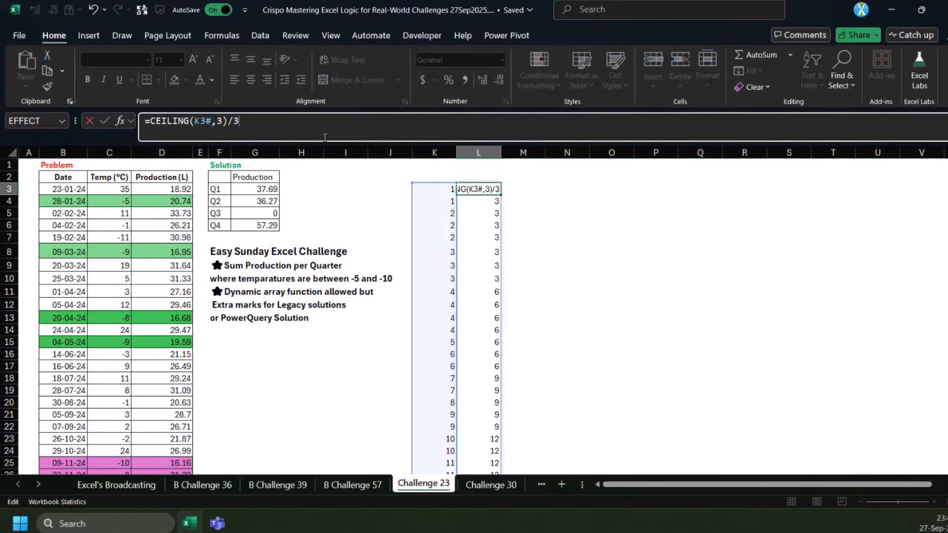
{"action": "key", "text": "ctrl+Return"}
{"action": "left_click_drag", "start_coordinate": [434, 278], "coordinate": [486, 365]}
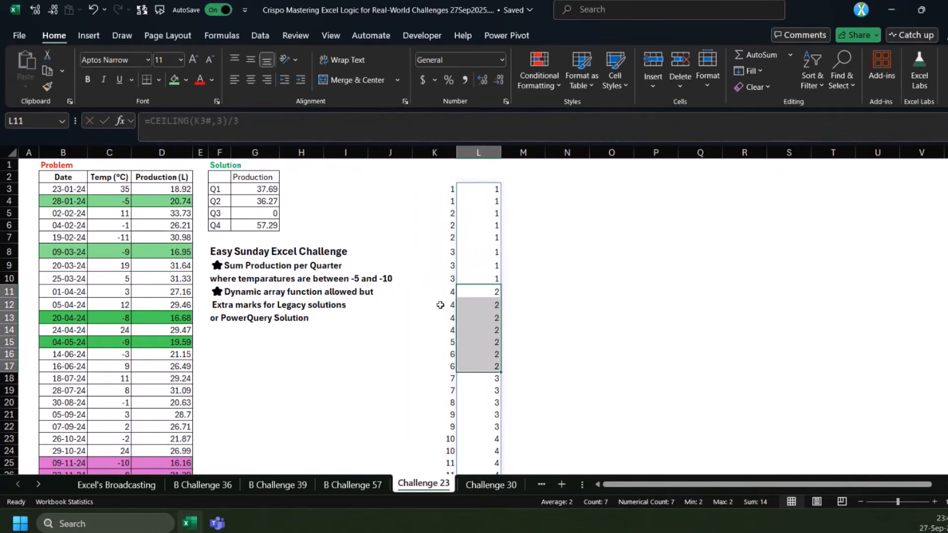
{"action": "left_click_drag", "start_coordinate": [441, 292], "coordinate": [446, 365]}
{"action": "left_click_drag", "start_coordinate": [496, 294], "coordinate": [489, 366]}
{"action": "scroll", "coordinate": [487, 371], "scroll_direction": "down", "scroll_amount": 2}
{"action": "scroll", "coordinate": [489, 366], "scroll_direction": "up", "scroll_amount": 2}
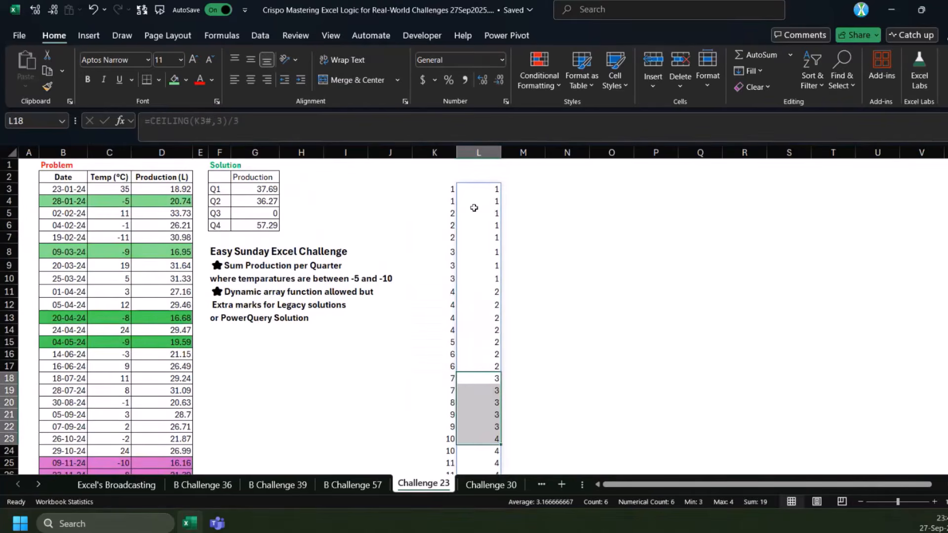
Copy the MONTH formula from K3 into M3 and multiply it by 10, giving =MONTH(B3:B28)*10
{"action": "left_click", "coordinate": [461, 192]}
{"action": "left_click", "coordinate": [446, 190]}
{"action": "left_click_drag", "start_coordinate": [247, 127], "coordinate": [66, 108]}
{"action": "key", "text": "ctrl+c"}
{"action": "key", "text": "Escape"}
{"action": "left_click", "coordinate": [522, 191]}
{"action": "left_click", "coordinate": [430, 139]}
{"action": "key", "text": "ctrl+v"}
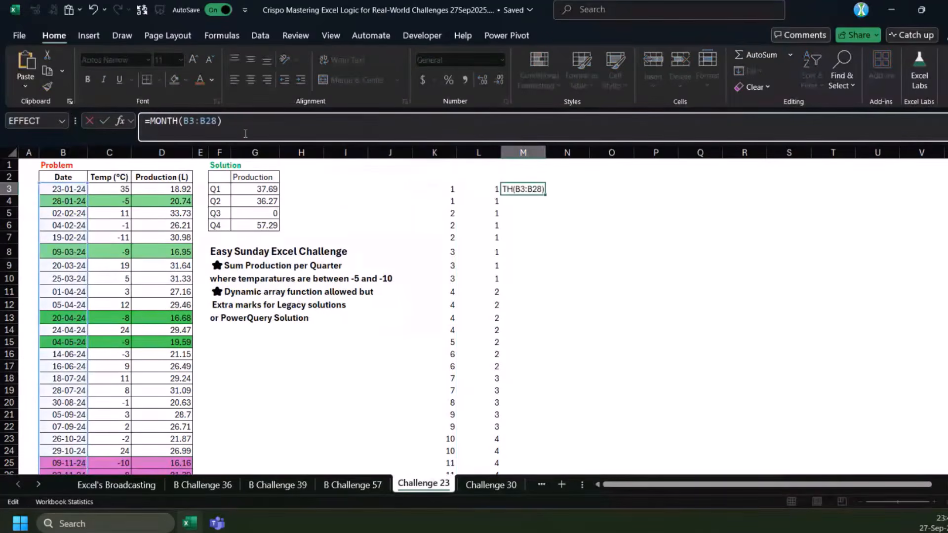
{"action": "type", "text": "0"}
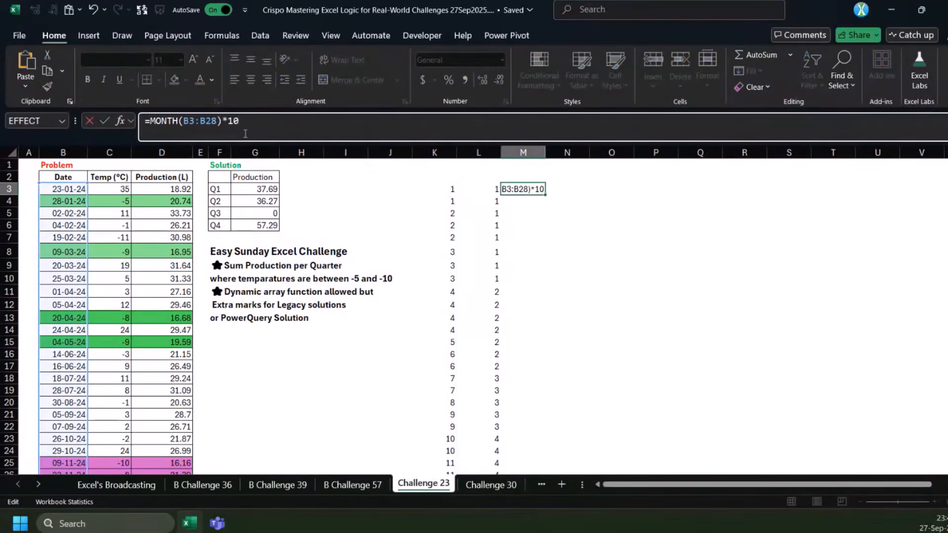
{"action": "key", "text": "ctrl+Return"}
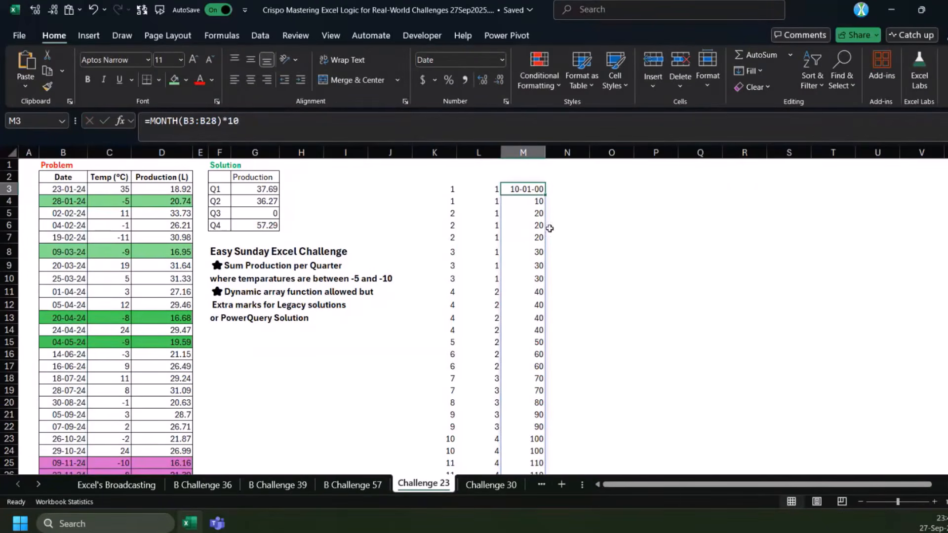
Widen column M and apply the day-month-year date format to the values spilled from M3
{"action": "left_click_drag", "start_coordinate": [545, 152], "coordinate": [590, 152]}
{"action": "key", "text": "ctrl+shift+Down"}
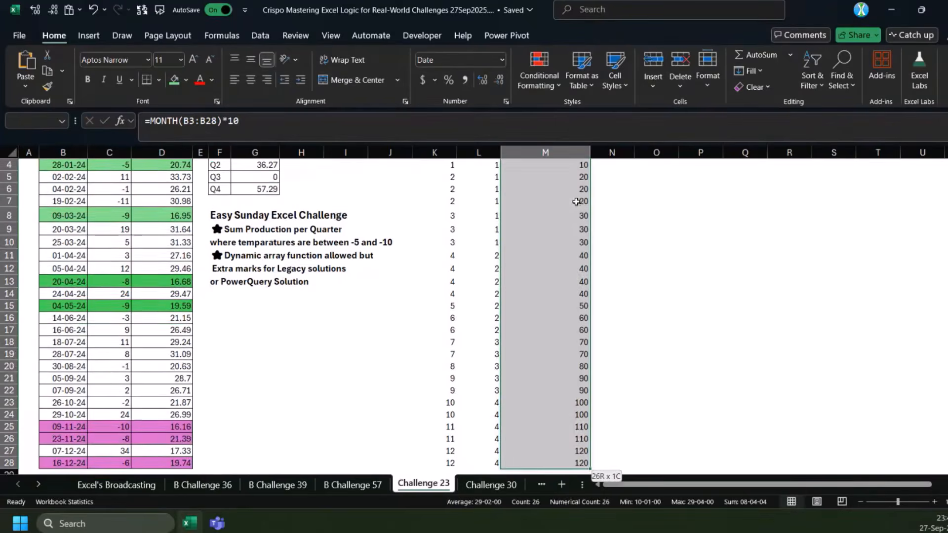
{"action": "key", "text": "ctrl+shift+3"}
{"action": "scroll", "coordinate": [635, 235], "scroll_direction": "up", "scroll_amount": 1}
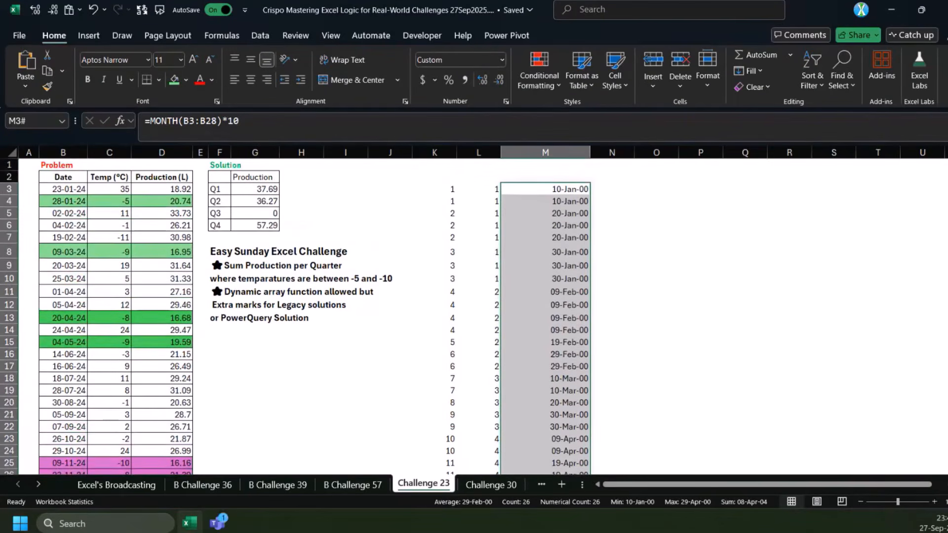
{"action": "left_click", "coordinate": [558, 190]}
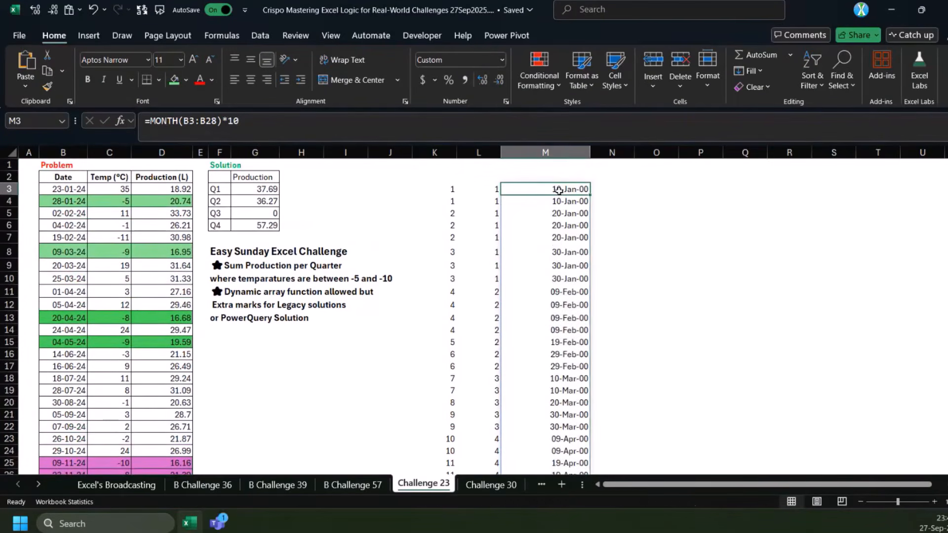
Examine how the dates in column M fall into calendar months compared with the quarters in column L
{"action": "scroll", "coordinate": [557, 242], "scroll_direction": "down", "scroll_amount": 2}
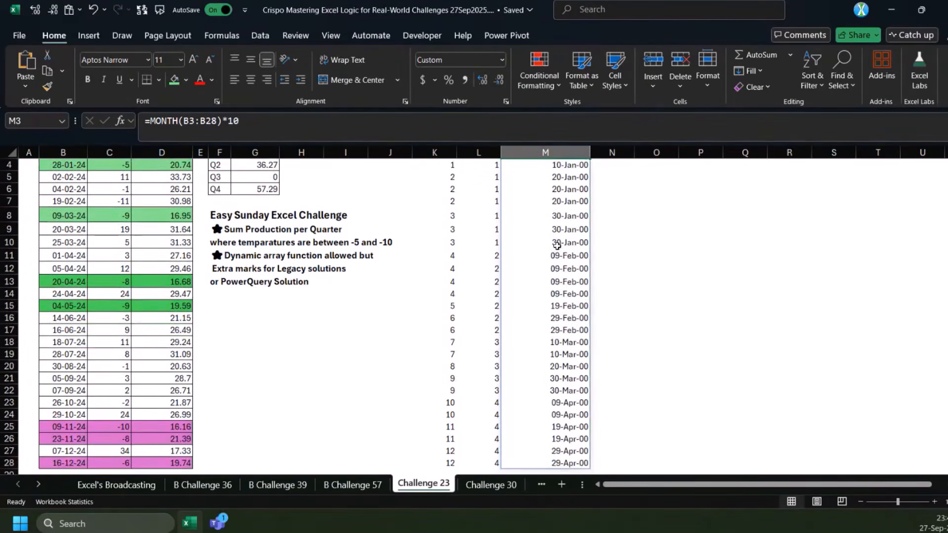
{"action": "scroll", "coordinate": [556, 242], "scroll_direction": "up", "scroll_amount": 2}
{"action": "left_click_drag", "start_coordinate": [570, 191], "coordinate": [557, 375]}
{"action": "scroll", "coordinate": [555, 369], "scroll_direction": "down", "scroll_amount": 2}
{"action": "left_click_drag", "start_coordinate": [561, 306], "coordinate": [562, 423]}
{"action": "left_click", "coordinate": [566, 368]}
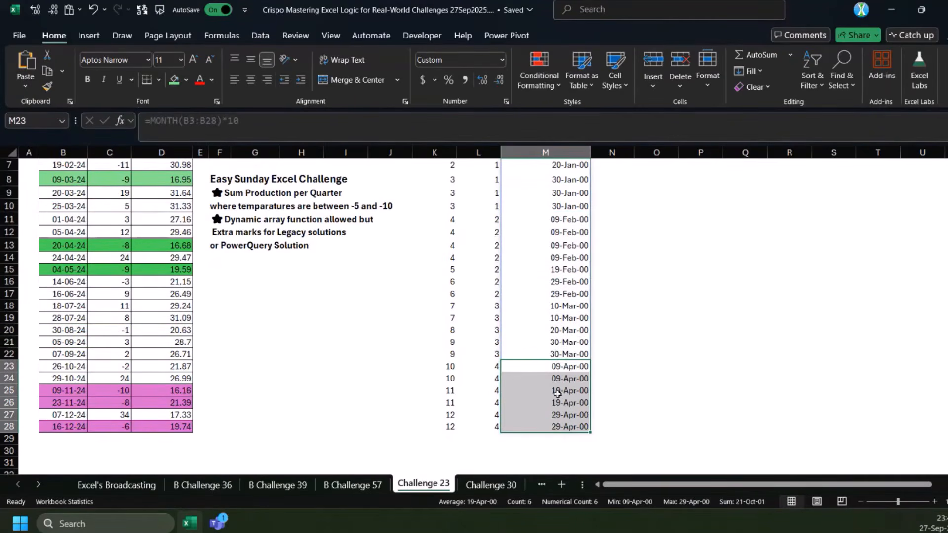
{"action": "scroll", "coordinate": [559, 380], "scroll_direction": "up", "scroll_amount": 2}
Change M3 to =MONTH(MONTH(B3:B28)*10), format the spilled results as two-decimal numbers, and compare them with the CEILING formula in L3
{"action": "left_click", "coordinate": [542, 189]}
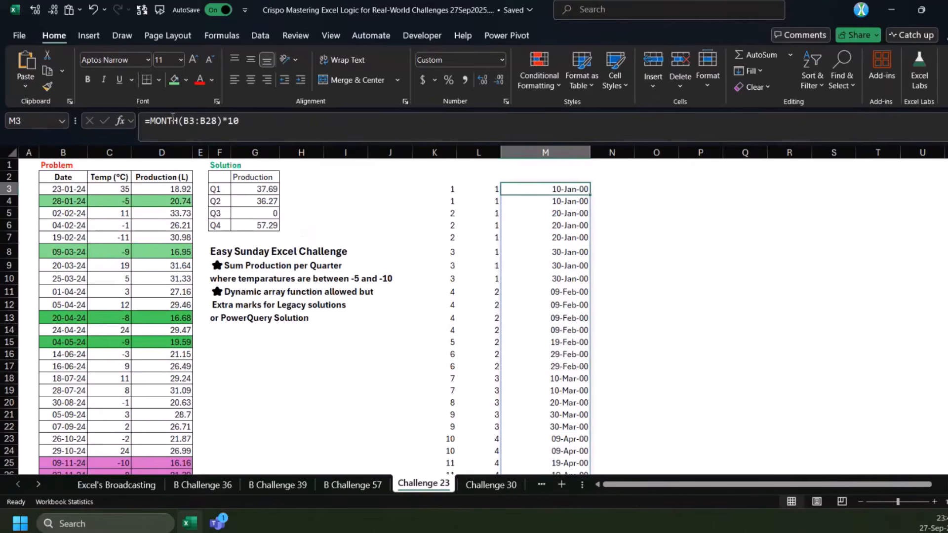
{"action": "left_click", "coordinate": [147, 121]}
{"action": "type", "text": "mont"}
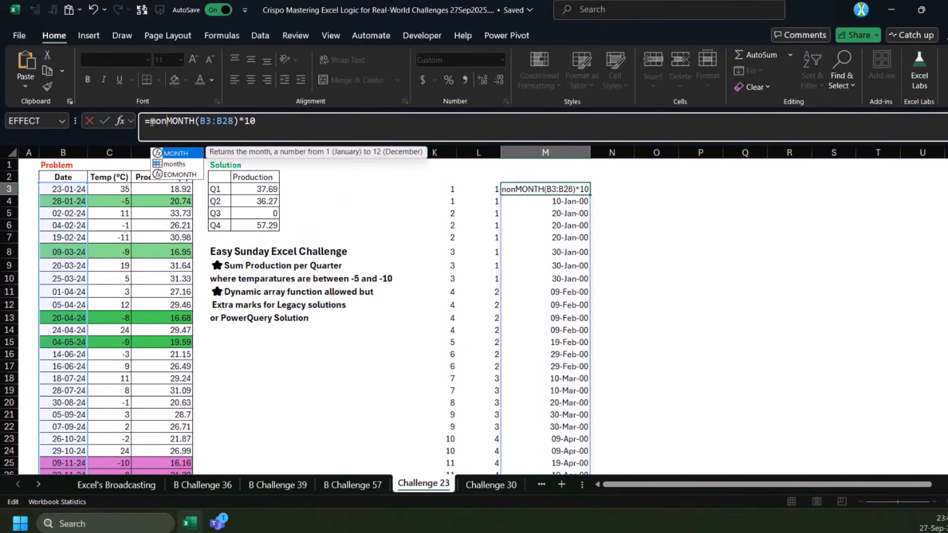
{"action": "key", "text": "Tab"}
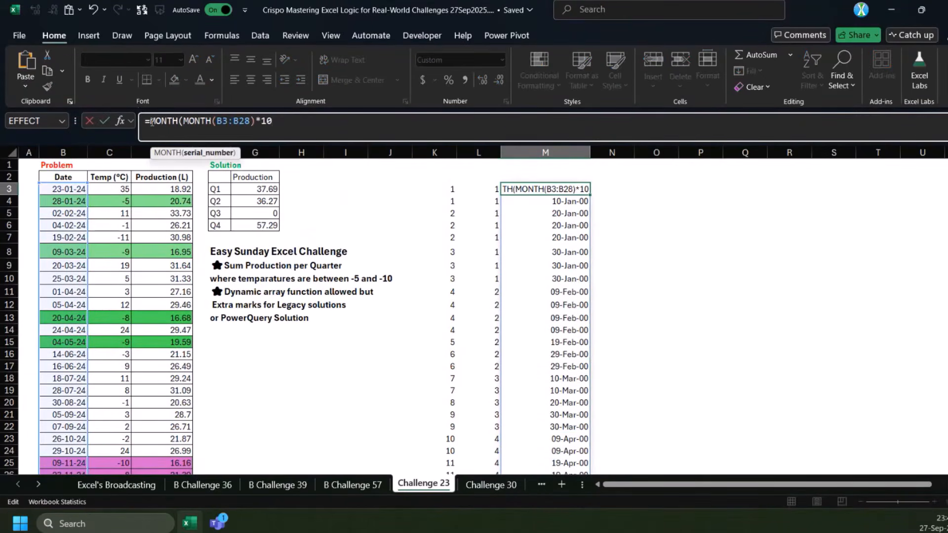
{"action": "key", "text": "ctrl+Return"}
{"action": "key", "text": "ctrl+shift+Down"}
{"action": "key", "text": "ctrl+shift+1"}
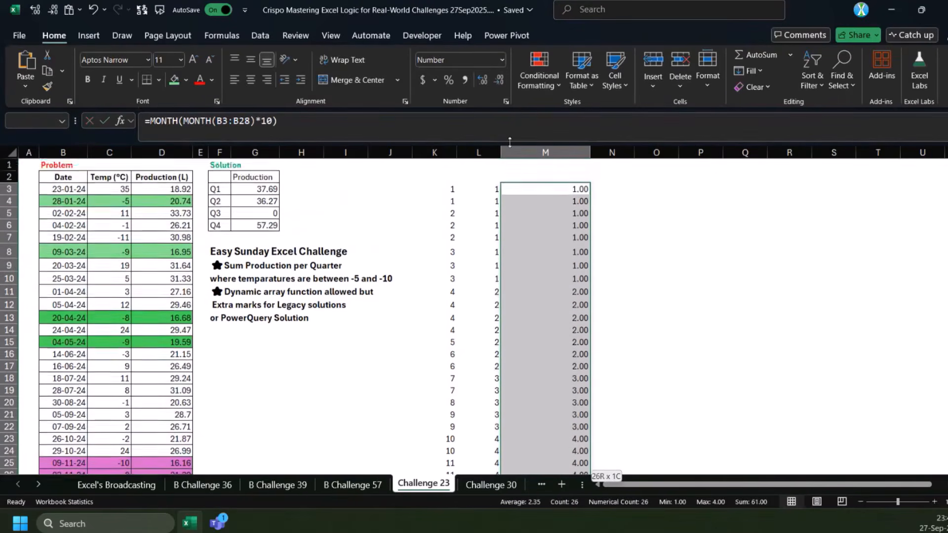
{"action": "scroll", "coordinate": [609, 235], "scroll_direction": "up", "scroll_amount": 1}
{"action": "left_click", "coordinate": [490, 189]}
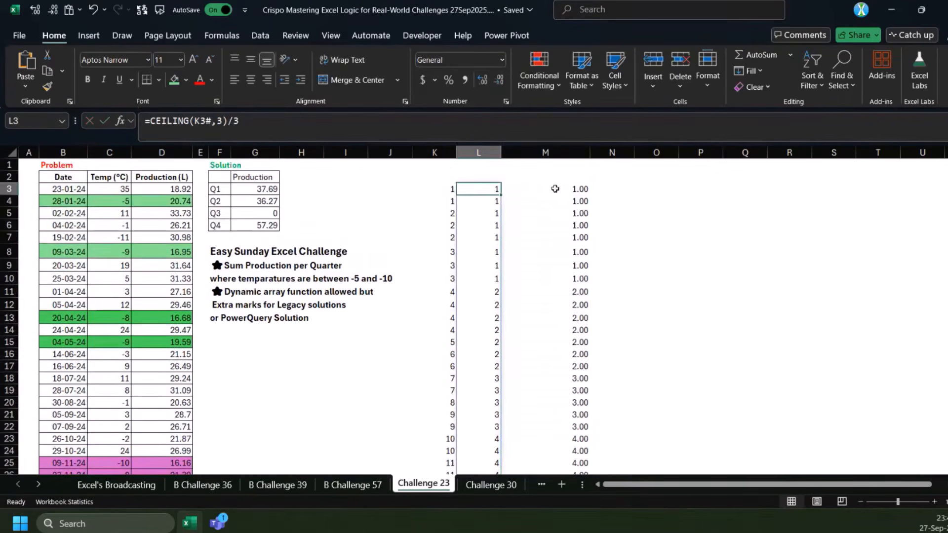
Wrap the M3 quarter formula in GROUPBY to sum production per quarter: =GROUPBY(MONTH(MONTH(B3:B28)*10),D3:D28,SUM)
{"action": "left_click", "coordinate": [555, 189]}
{"action": "left_click", "coordinate": [152, 121]}
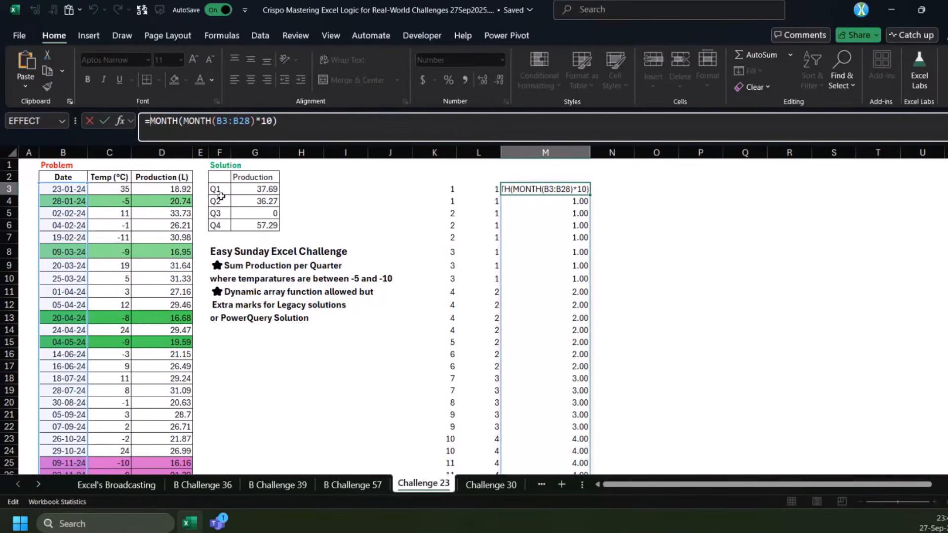
{"action": "type", "text": "gr"}
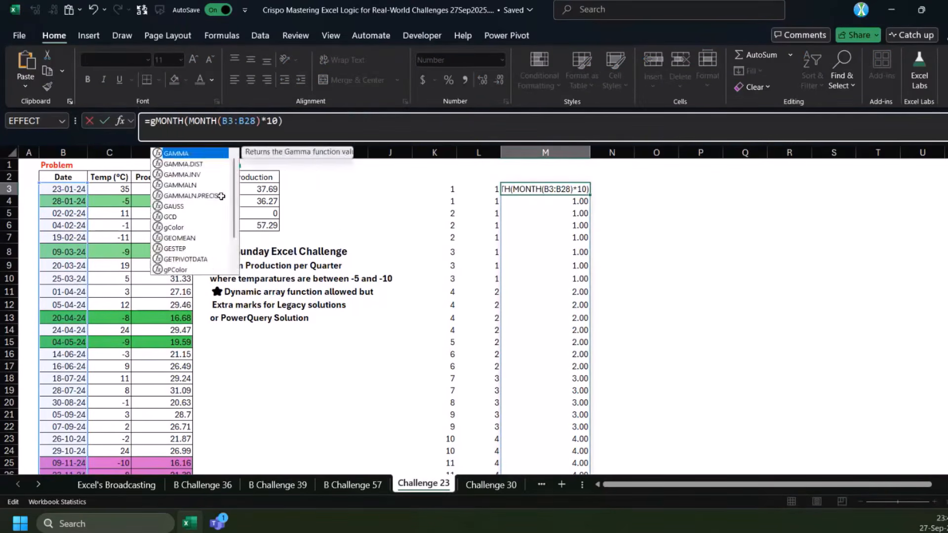
{"action": "key", "text": "Tab"}
{"action": "type", "text": ","}
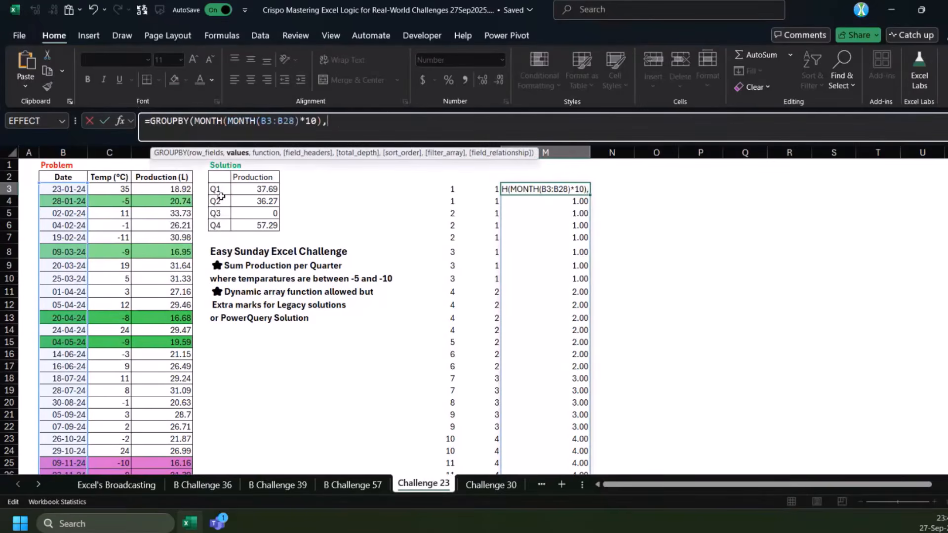
{"action": "left_click", "coordinate": [179, 190]}
{"action": "key", "text": "ctrl+shift+Down"}
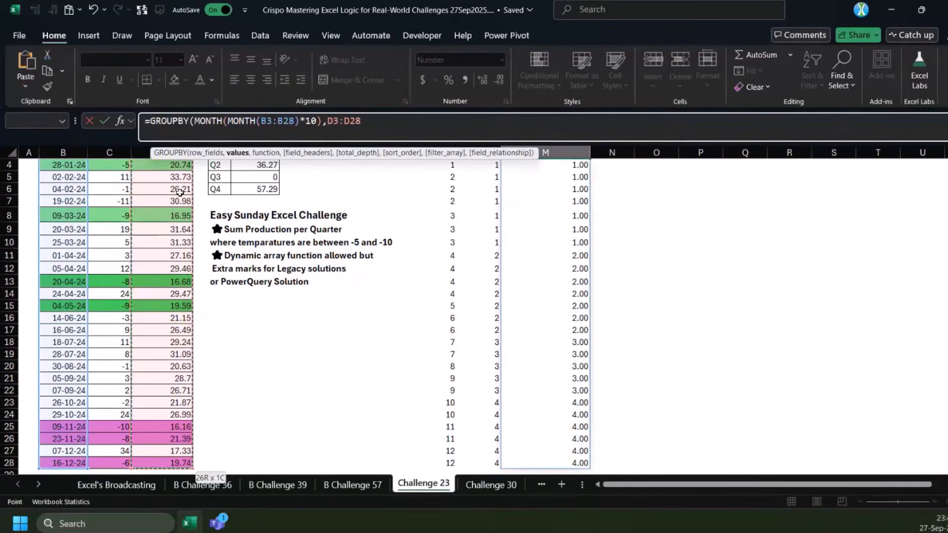
{"action": "type", "text": ",su"}
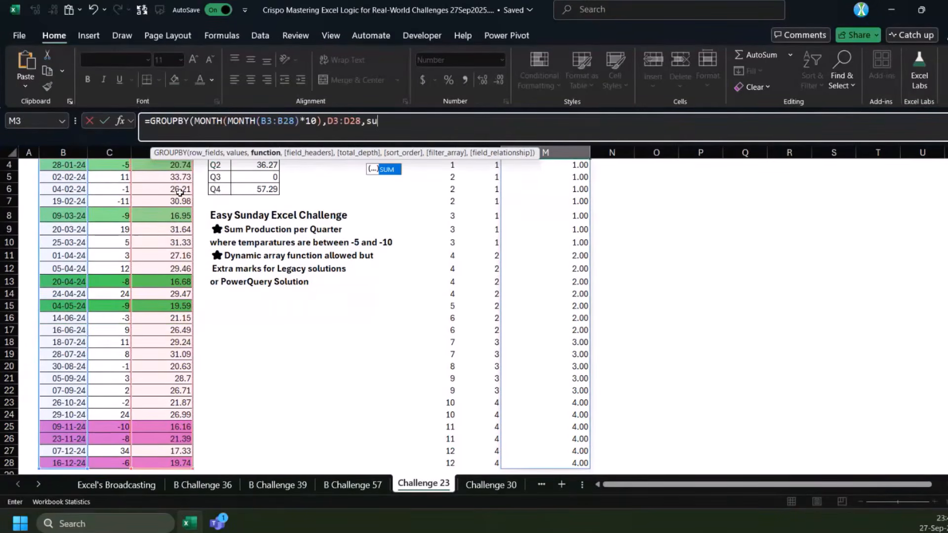
{"action": "key", "text": "Tab"}
{"action": "type", "text": "0"}
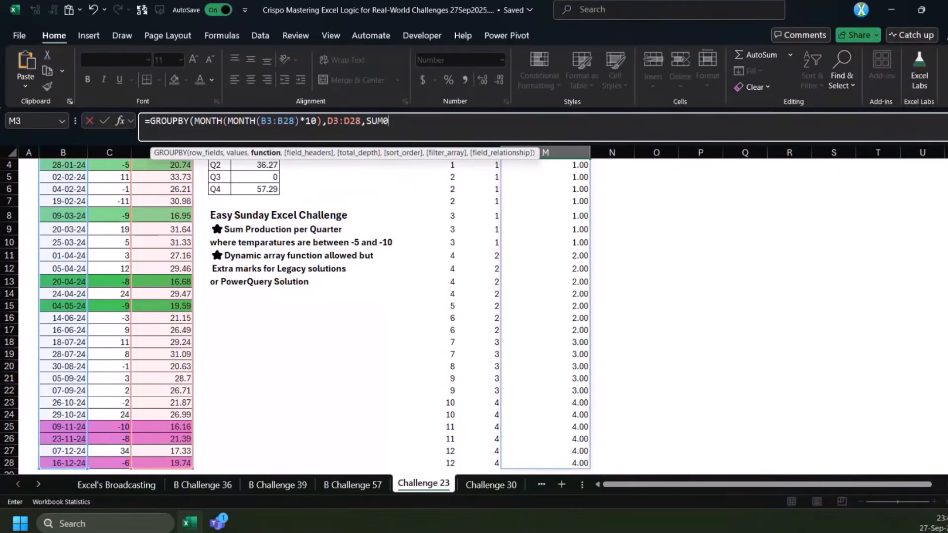
{"action": "key", "text": "BackSpace"}
{"action": "type", "text": ")"}
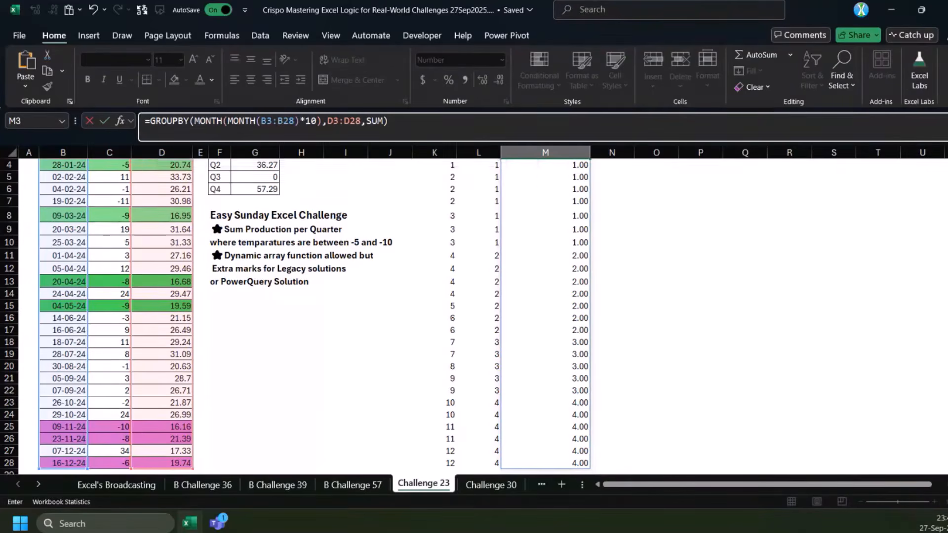
{"action": "key", "text": "ctrl+Return"}
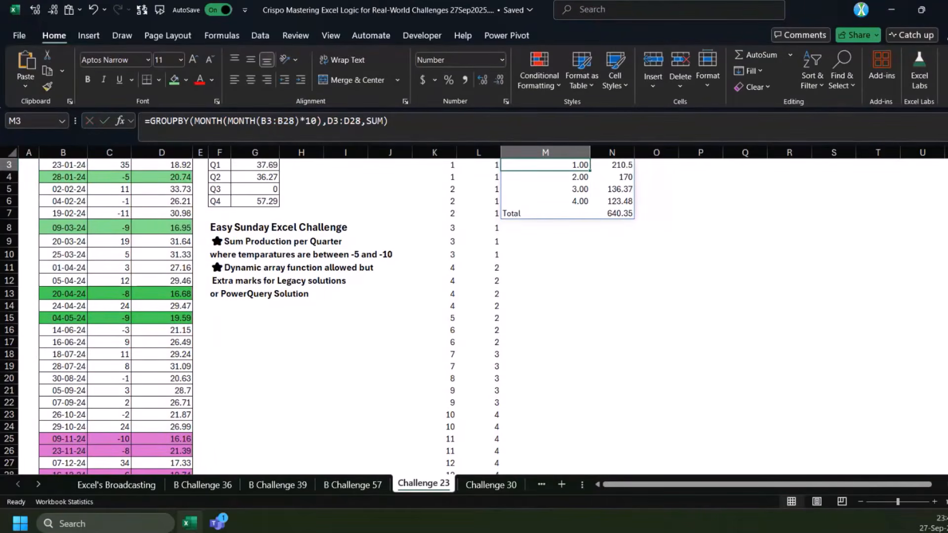
{"action": "left_click", "coordinate": [588, 273]}
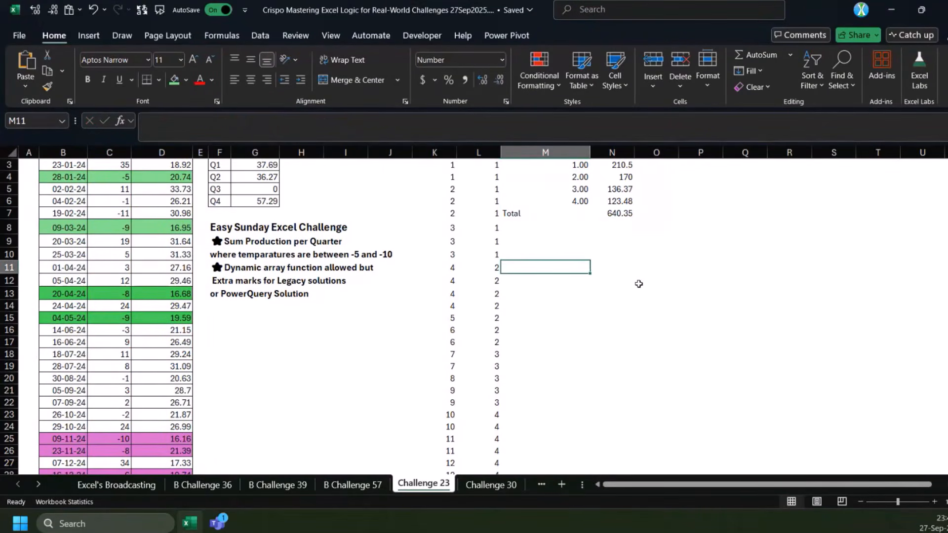
On the B Challenge 57 sheet, replace the @ operator before +v:C8 in the G11 formula with the SINGLE function
{"action": "key", "text": "ctrl+Page_Up"}
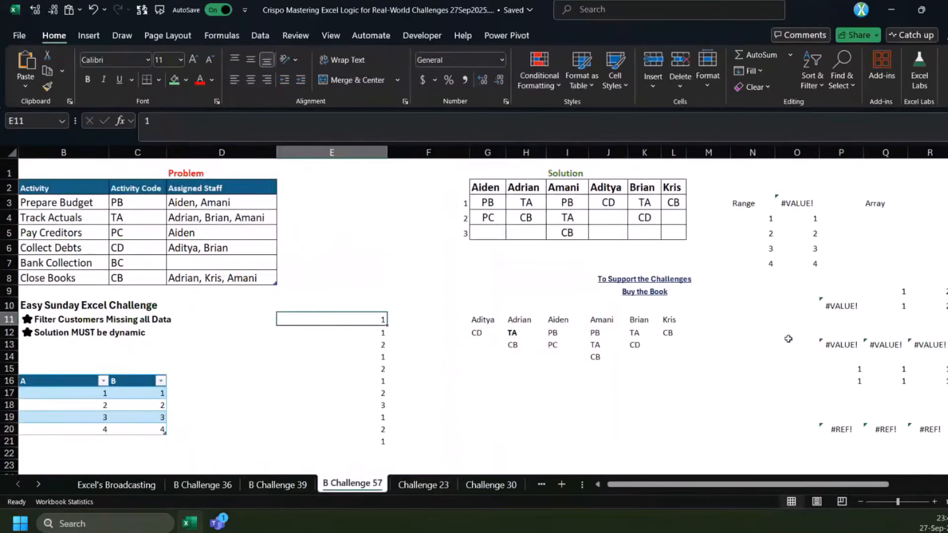
{"action": "left_click", "coordinate": [760, 216]}
{"action": "left_click", "coordinate": [464, 331]}
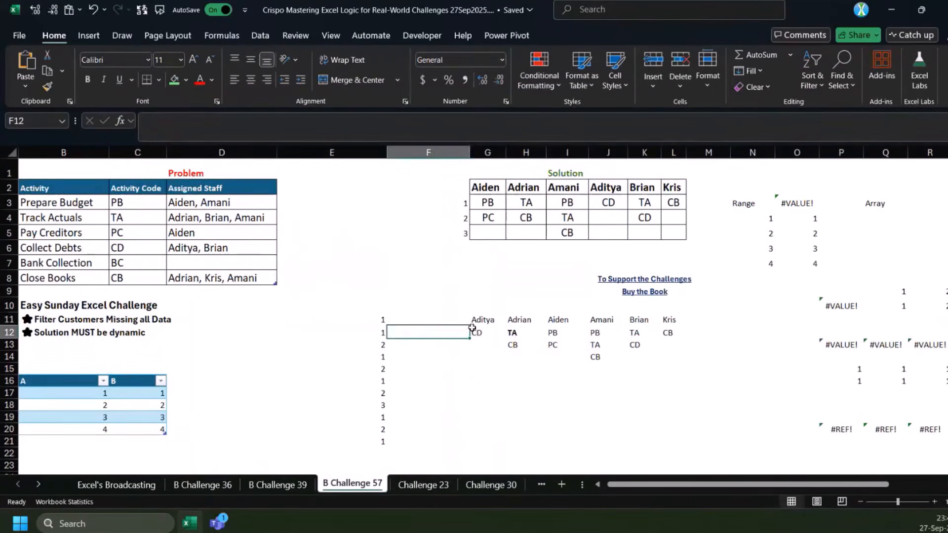
{"action": "left_click", "coordinate": [483, 320]}
{"action": "left_click", "coordinate": [523, 120]}
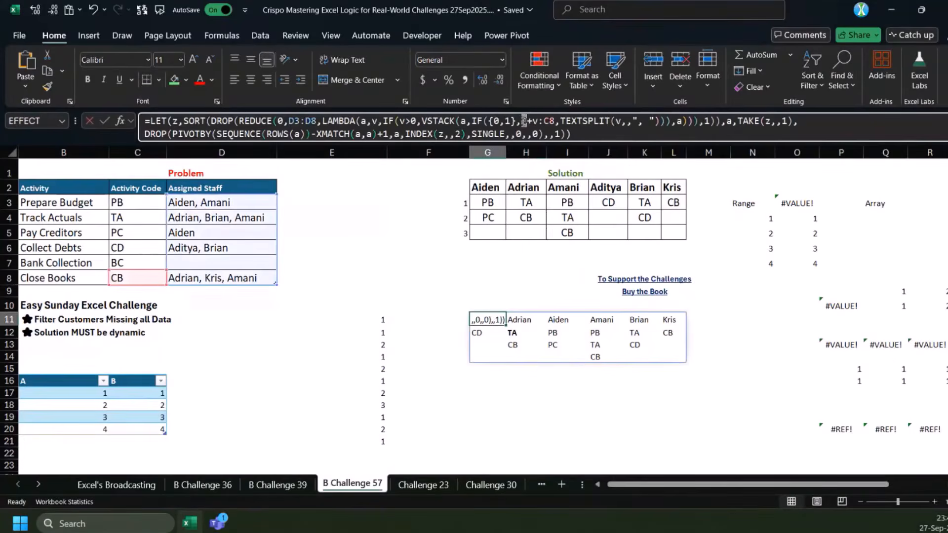
{"action": "key", "text": "BackSpace"}
{"action": "type", "text": "s"}
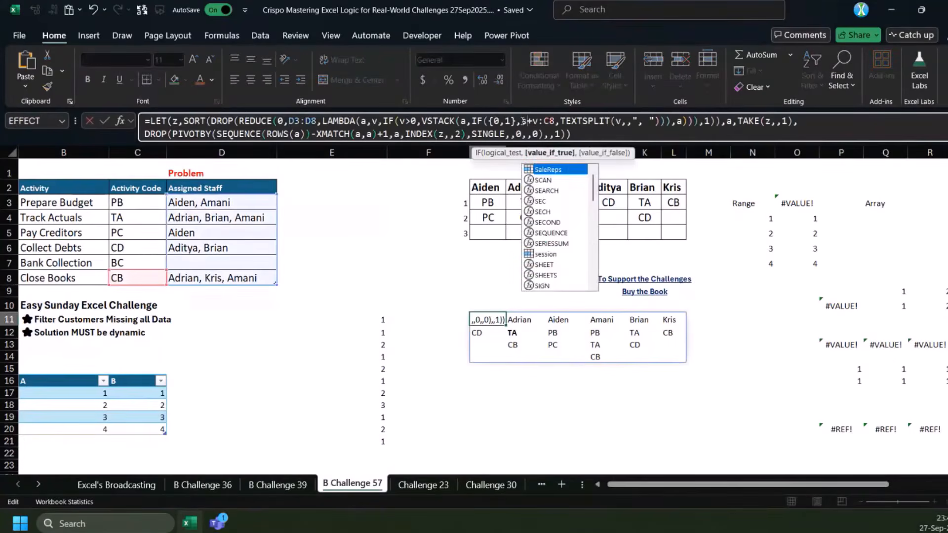
{"action": "type", "text": "ingle"}
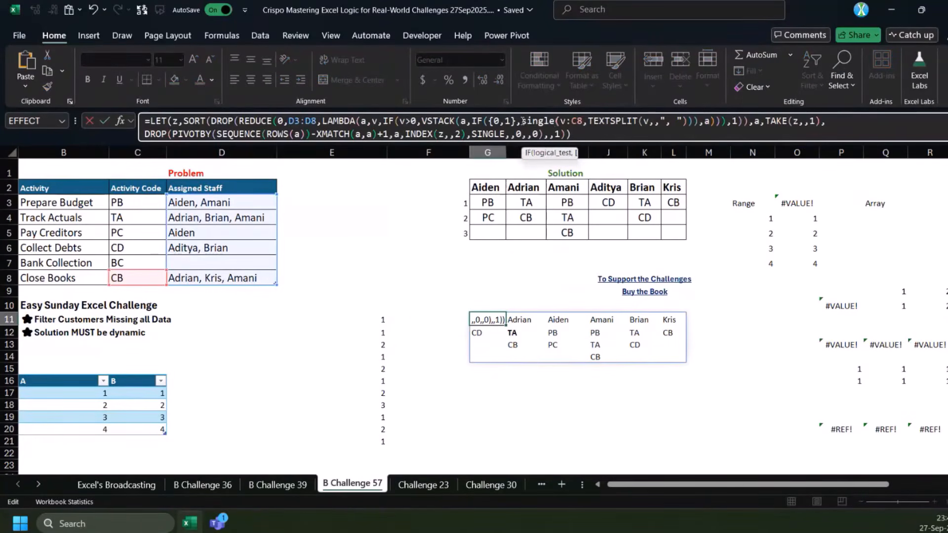
{"action": "type", "text": "("}
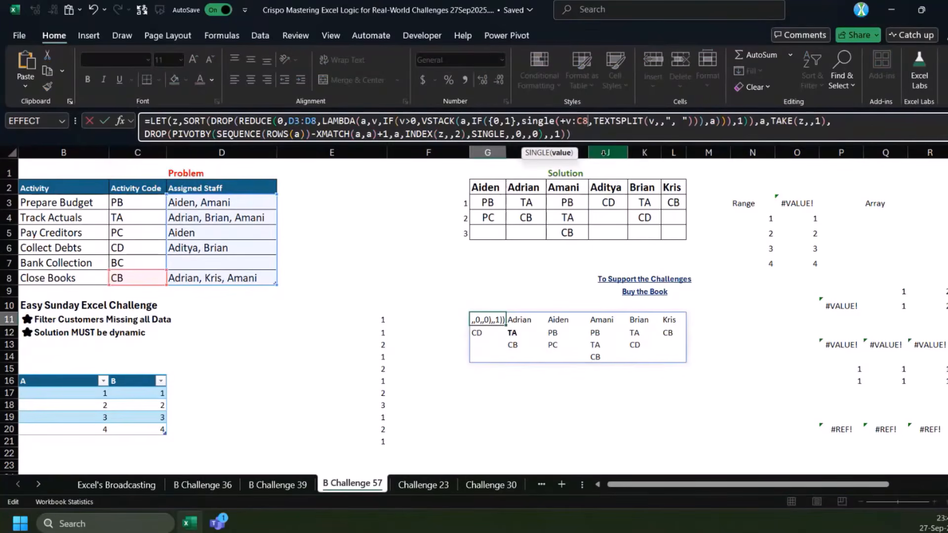
{"action": "key", "text": "ctrl+Return"}
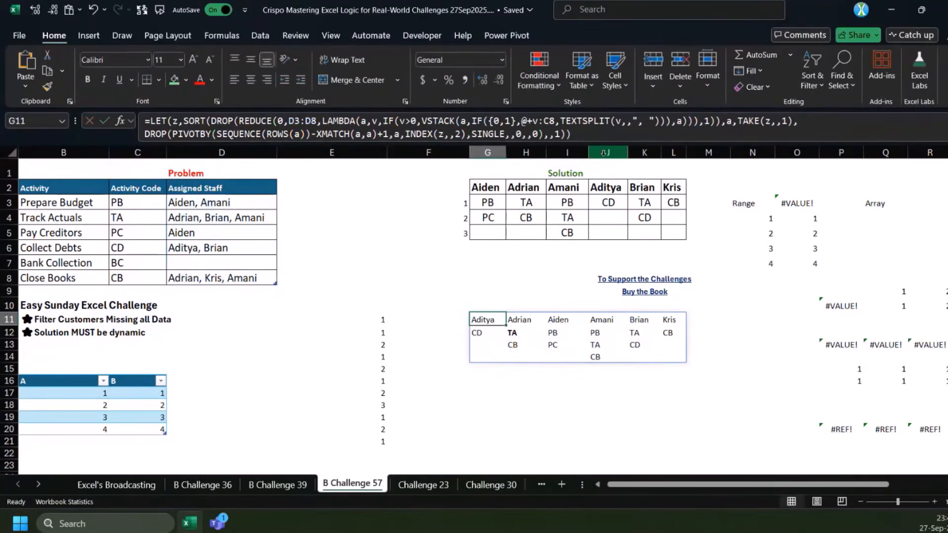
Copy the @+v:C8 fragment from the G11 formula and enter it in H17 as =@+v:C8
{"action": "left_click", "coordinate": [523, 120]}
{"action": "key", "text": "Escape"}
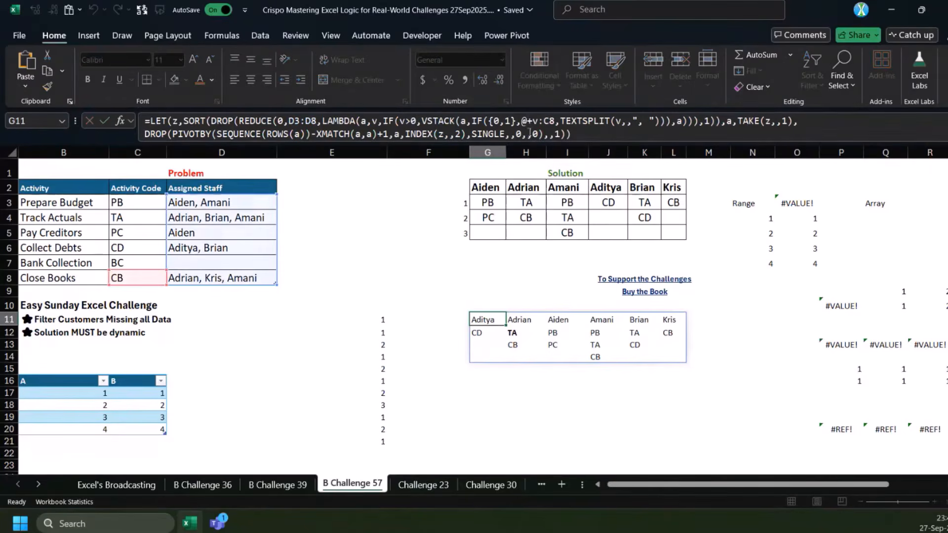
{"action": "left_click", "coordinate": [524, 121]}
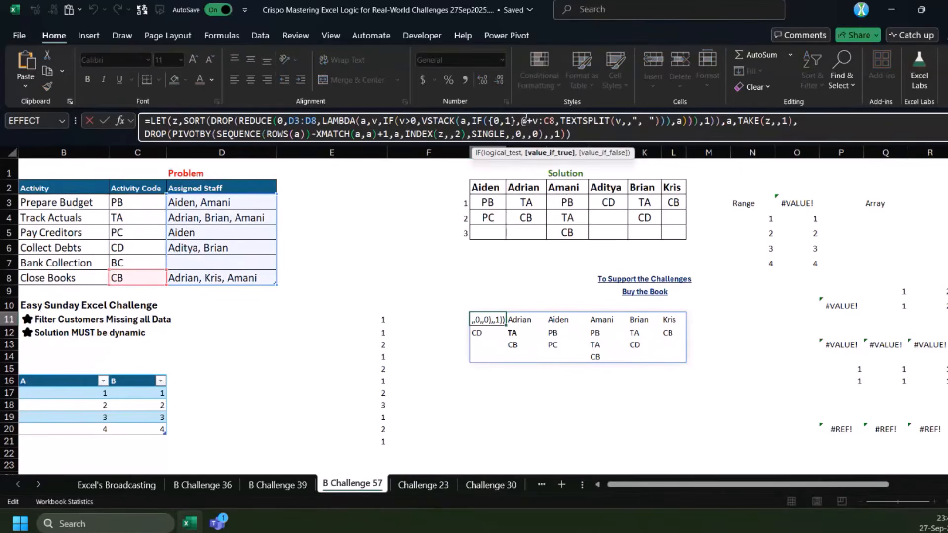
{"action": "left_click", "coordinate": [555, 121], "text": "shift"}
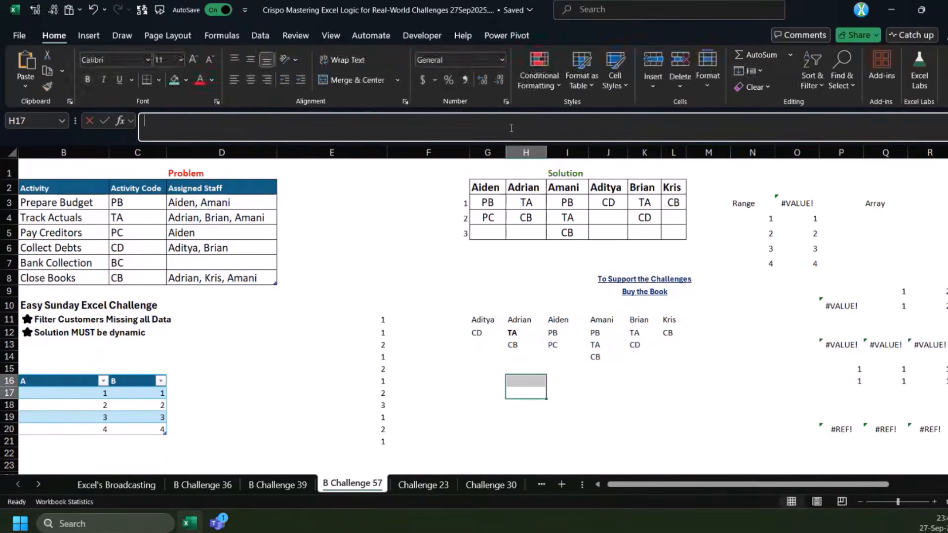
{"action": "key", "text": "ctrl+v"}
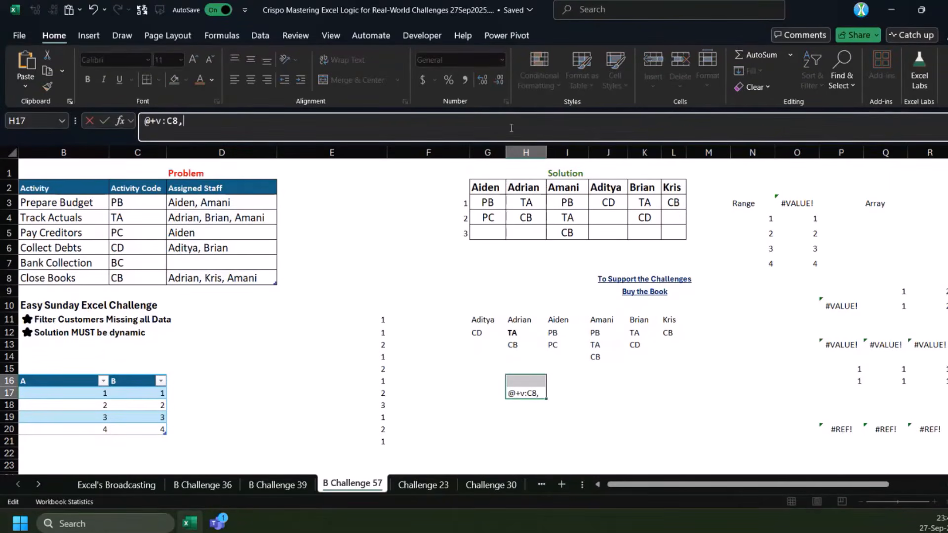
{"action": "key", "text": "Return"}
{"action": "key", "text": "Return"}
{"action": "type", "text": "="}
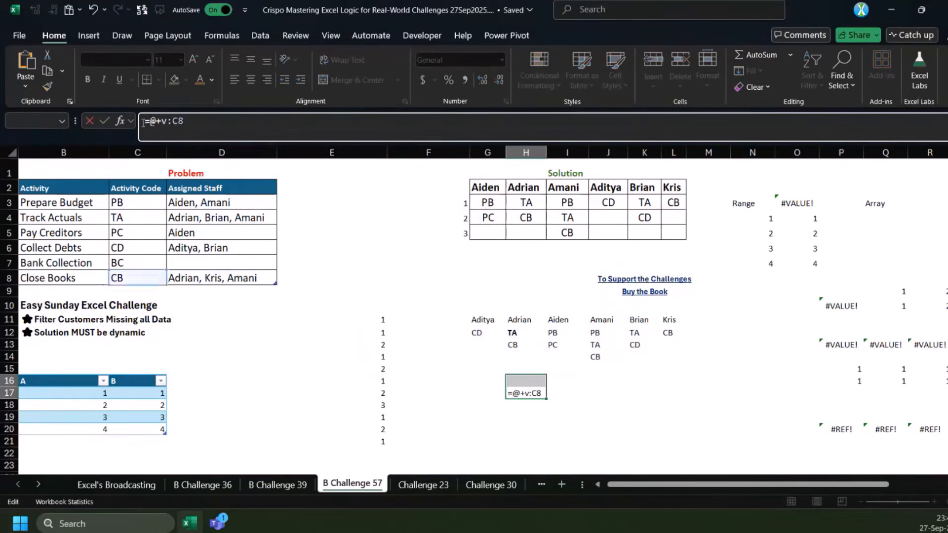
{"action": "key", "text": "Return"}
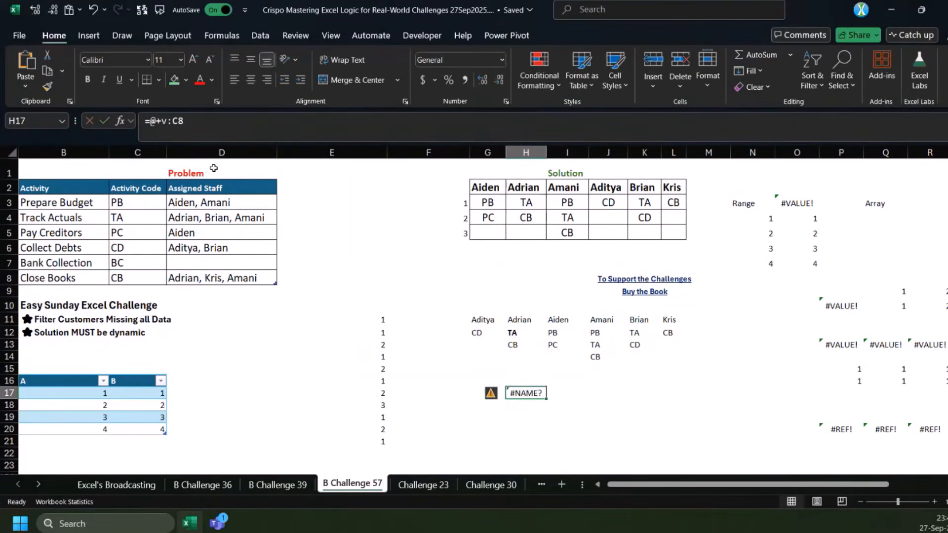
Replace the @ operator in H17 with the SINGLE function, entering =single(+v:C8), and inspect the stored formula
{"action": "left_click", "coordinate": [156, 122]}
{"action": "key", "text": "BackSpace"}
{"action": "type", "text": "single"}
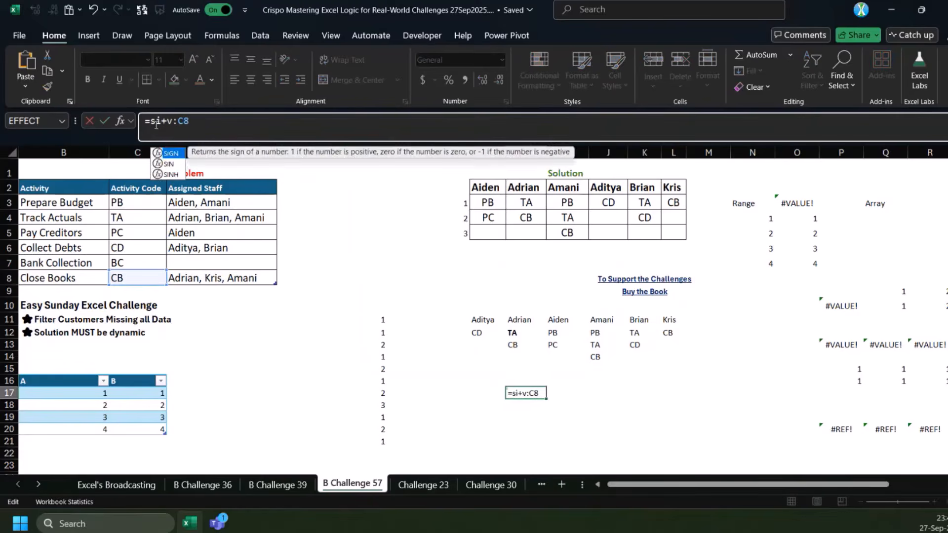
{"action": "type", "text": "("}
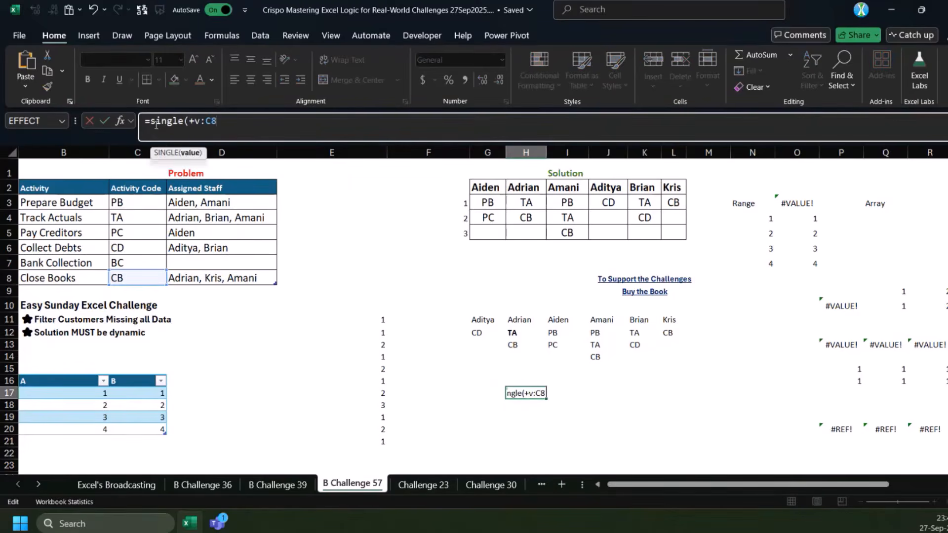
{"action": "key", "text": "ctrl+Return"}
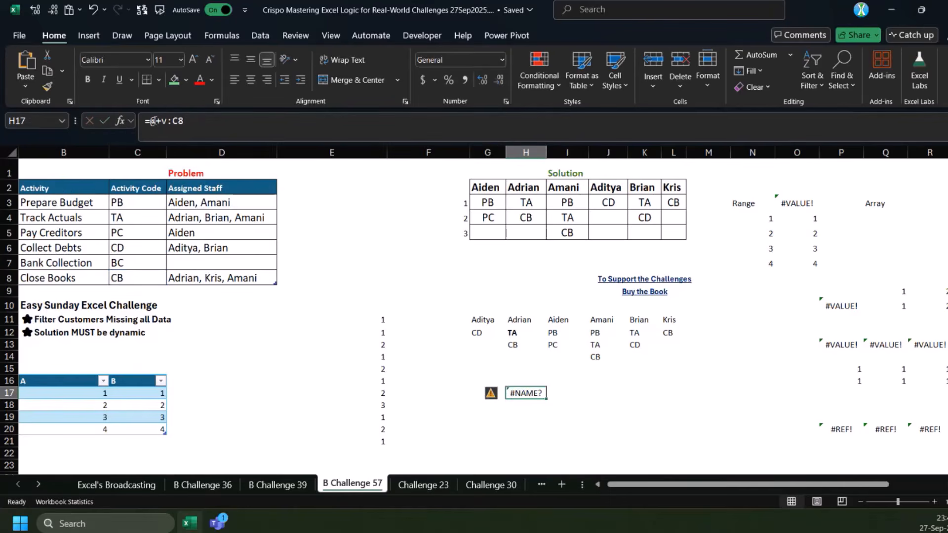
{"action": "key", "text": "F2"}
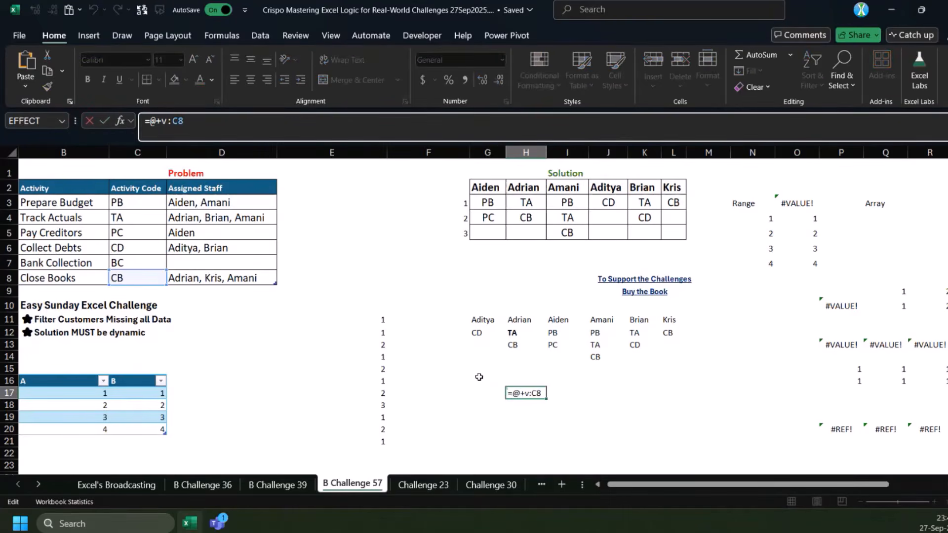
{"action": "key", "text": "Escape"}
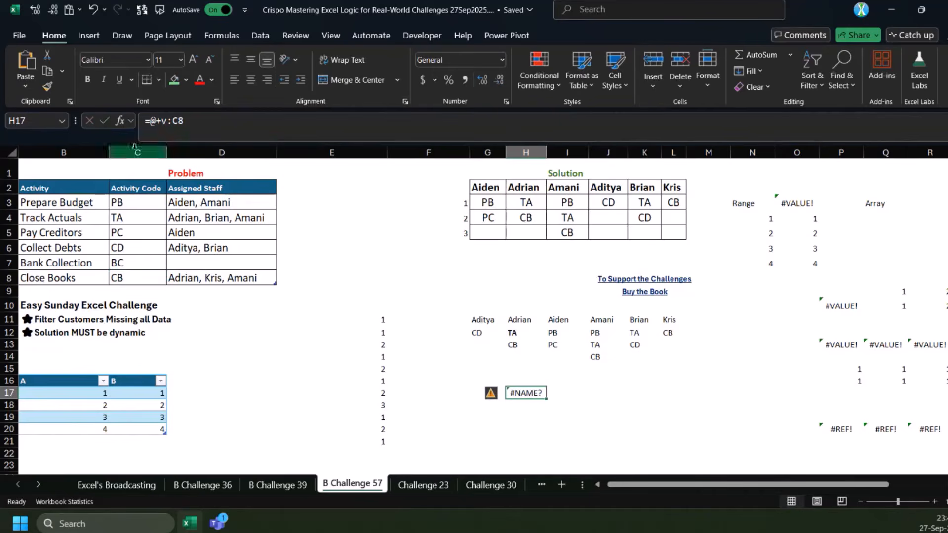
Replace v with C3 in the H17 formula so that it reads =@+C3:C8
{"action": "double_click", "coordinate": [164, 121]}
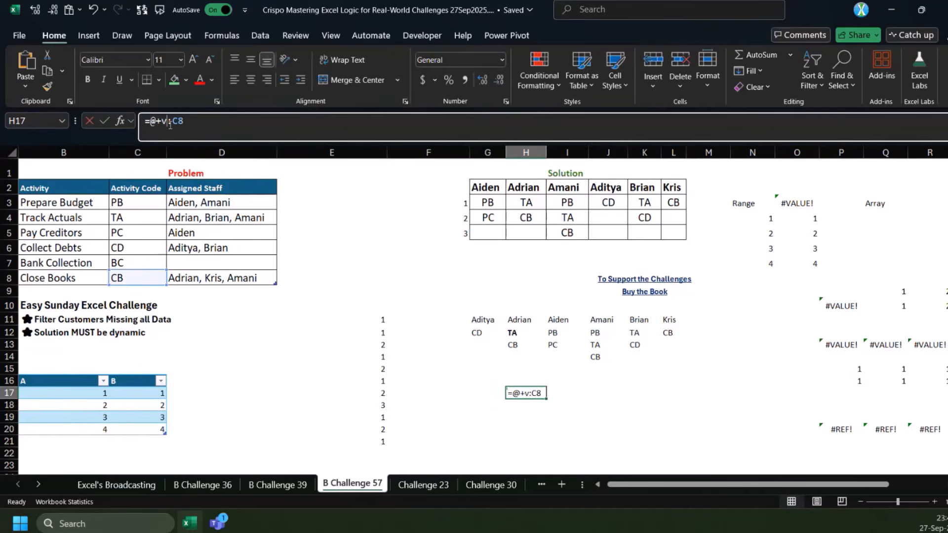
{"action": "left_click", "coordinate": [158, 203]}
{"action": "key", "text": "ctrl+Return"}
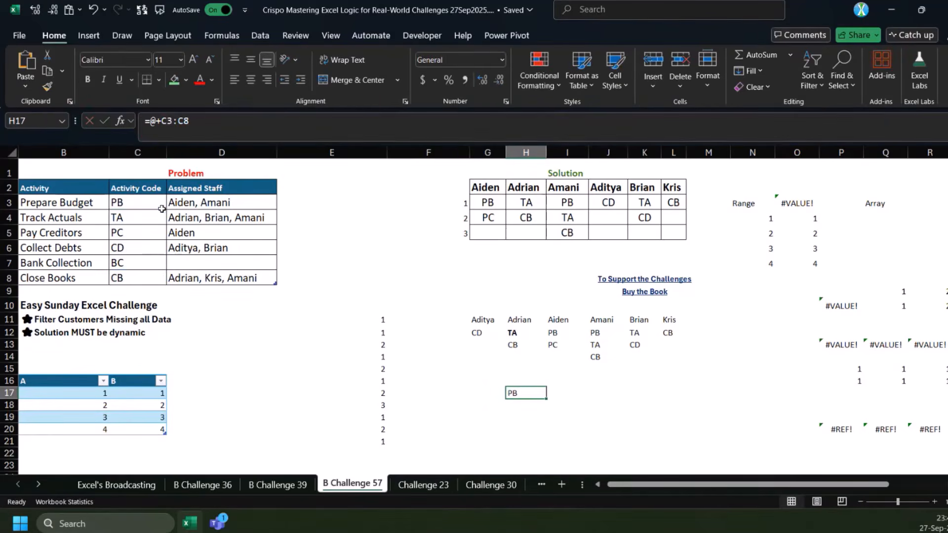
Try to rewrite H17 with a named function in place of the @ operator: =sigle(+C3:C8)
{"action": "double_click", "coordinate": [153, 121]}
{"action": "type", "text": "sigle"}
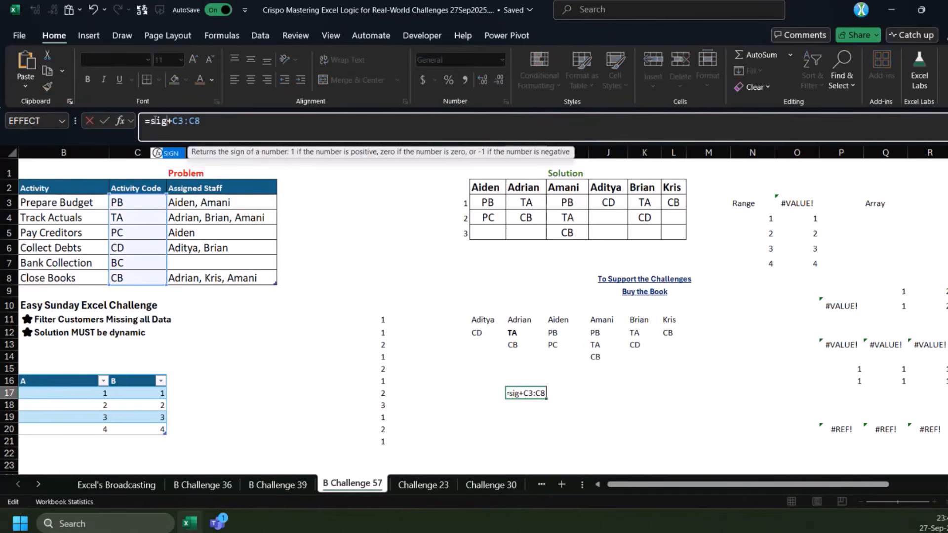
{"action": "type", "text": "("}
{"action": "key", "text": "End"}
{"action": "type", "text": ")"}
{"action": "key", "text": "Return"}
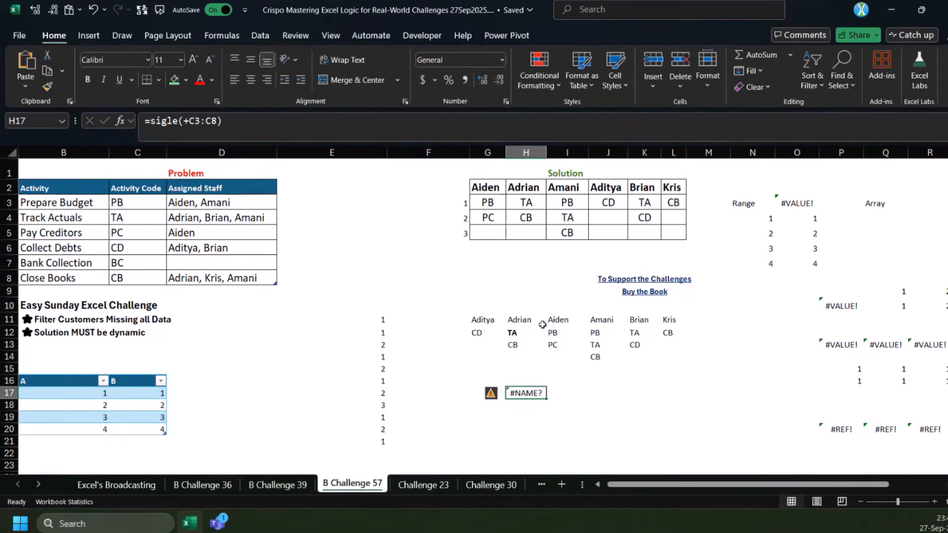
Check the function name in G11, then correct H17 to =SINGLE(+C3:C8) and inspect how it is stored
{"action": "left_click", "coordinate": [482, 319]}
{"action": "left_click", "coordinate": [509, 134]}
{"action": "key", "text": "Escape"}
{"action": "left_click", "coordinate": [526, 393]}
{"action": "double_click", "coordinate": [164, 121]}
{"action": "type", "text": "SINGLE"}
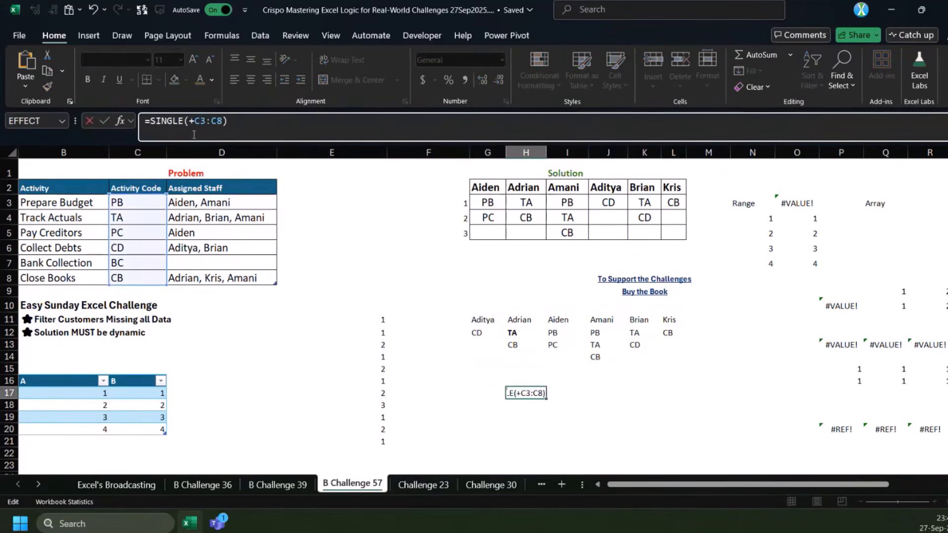
{"action": "key", "text": "ctrl+Return"}
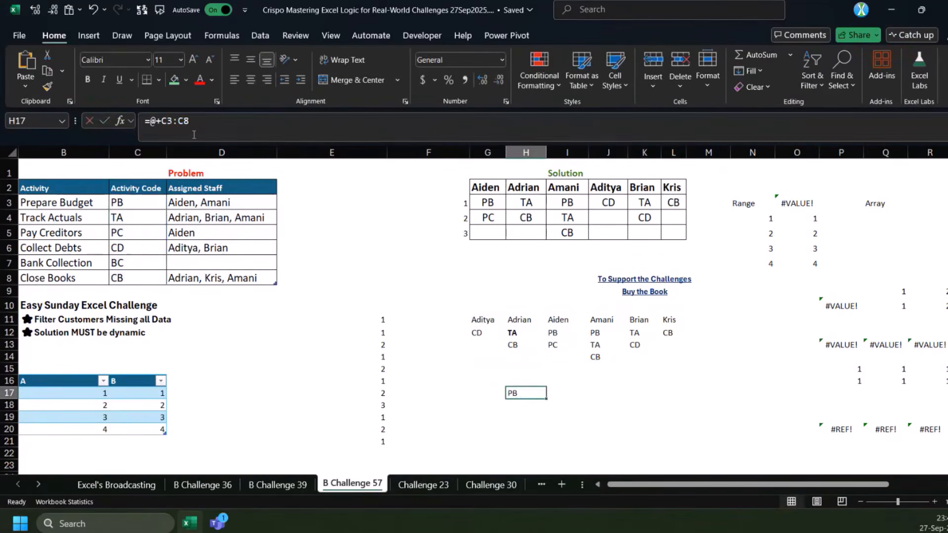
{"action": "left_click_drag", "start_coordinate": [156, 121], "coordinate": [150, 121]}
{"action": "key", "text": "Escape"}
Try to replace the SINGLE function argument of PIVOTBY in G11 with @, then discard the edit
{"action": "double_click", "coordinate": [482, 319]}
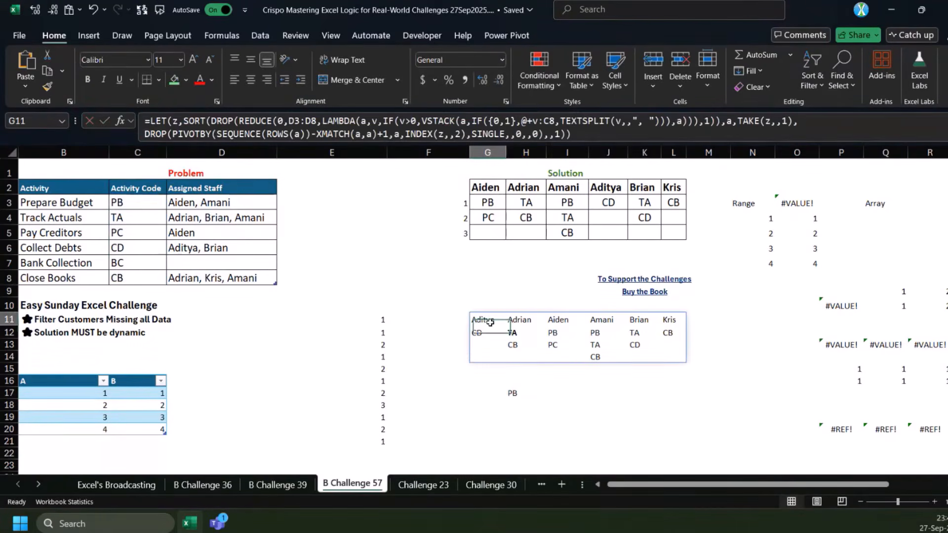
{"action": "double_click", "coordinate": [487, 134]}
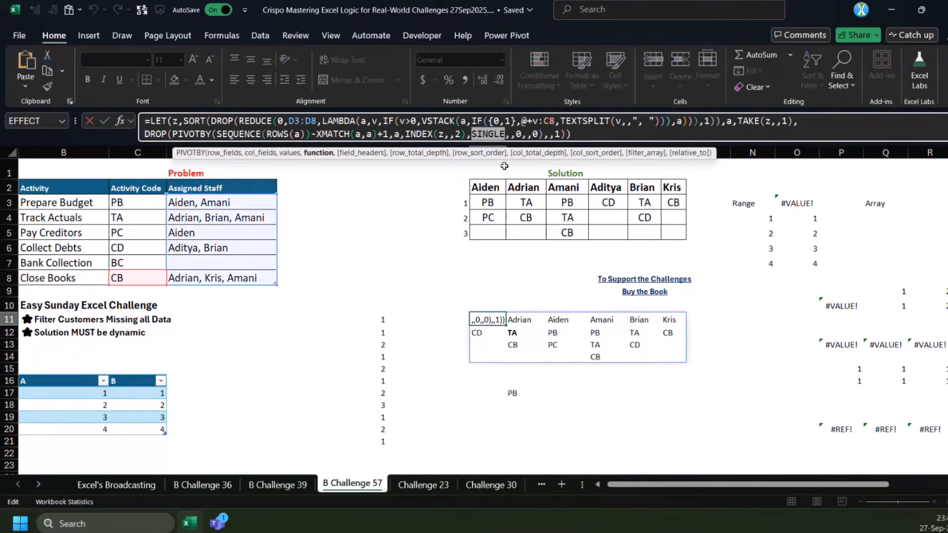
{"action": "type", "text": "@"}
{"action": "key", "text": "Return"}
{"action": "key", "text": "Return"}
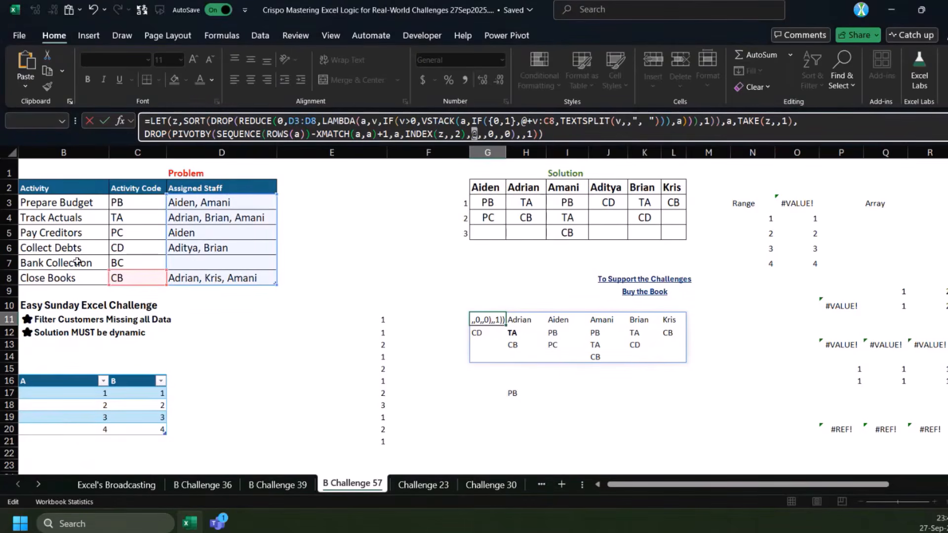
{"action": "key", "text": "Escape"}
{"action": "key", "text": "Escape"}
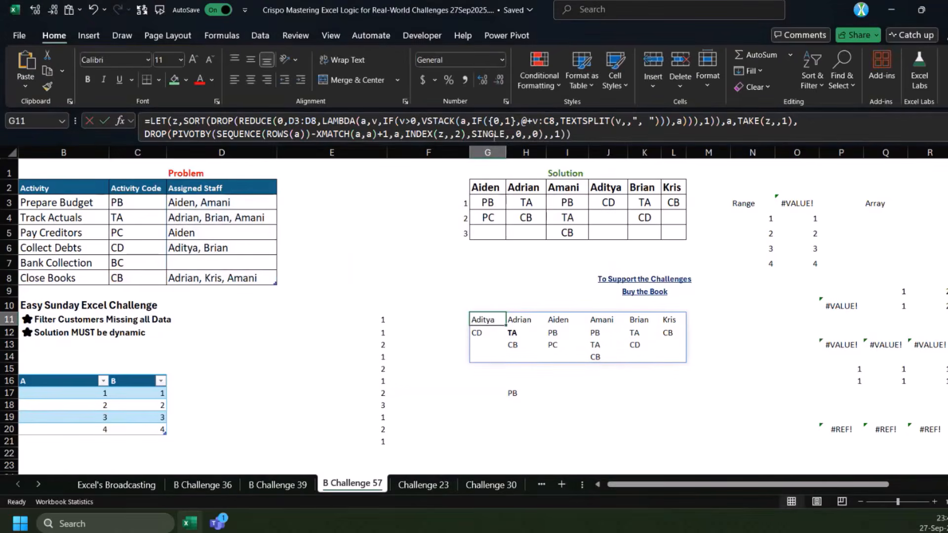
Examine the SINGLE argument of PIVOTBY and the @ operator before +v:C8 in the G11 formula
{"action": "double_click", "coordinate": [495, 135]}
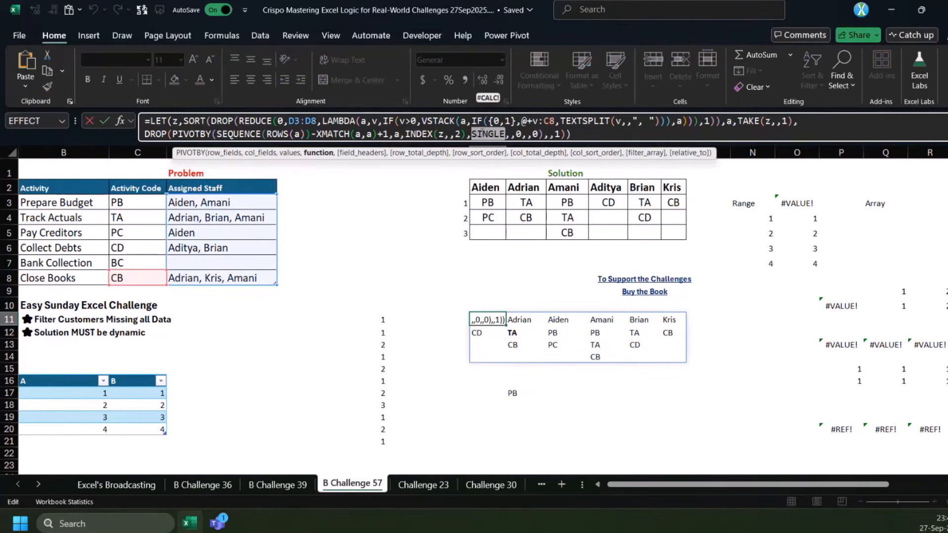
{"action": "key", "text": "Escape"}
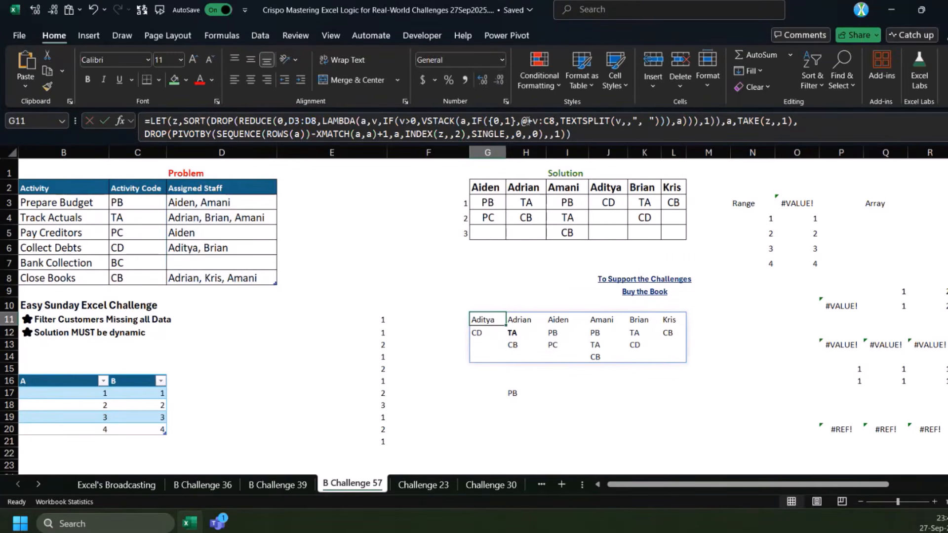
{"action": "left_click", "coordinate": [522, 121]}
{"action": "key", "text": "Escape"}
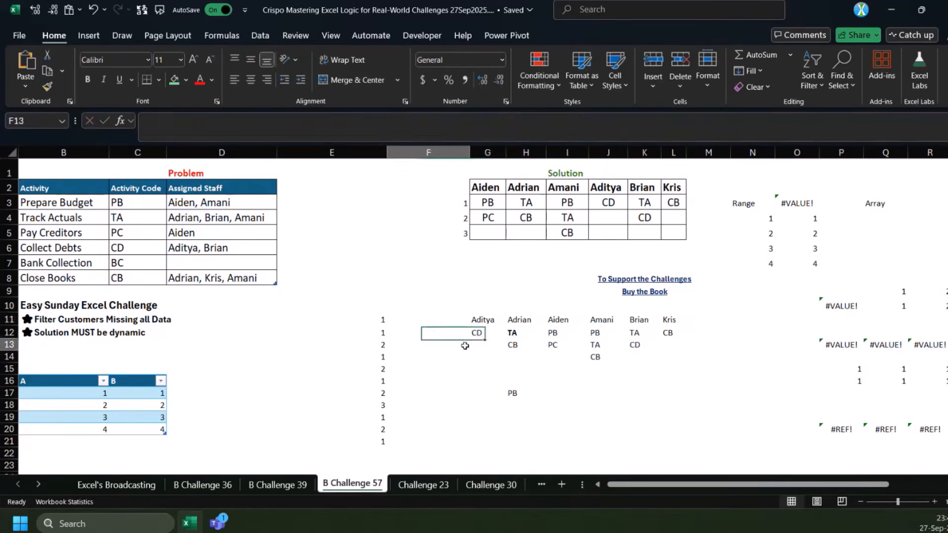
On the Challenge 23 sheet, turn off totals in the M3 formula: =GROUPBY(MONTH(MONTH(B3:B28)*10),D3:D28,SUM,,0)
{"action": "left_click", "coordinate": [422, 485]}
{"action": "scroll", "coordinate": [578, 206], "scroll_direction": "up", "scroll_amount": 1}
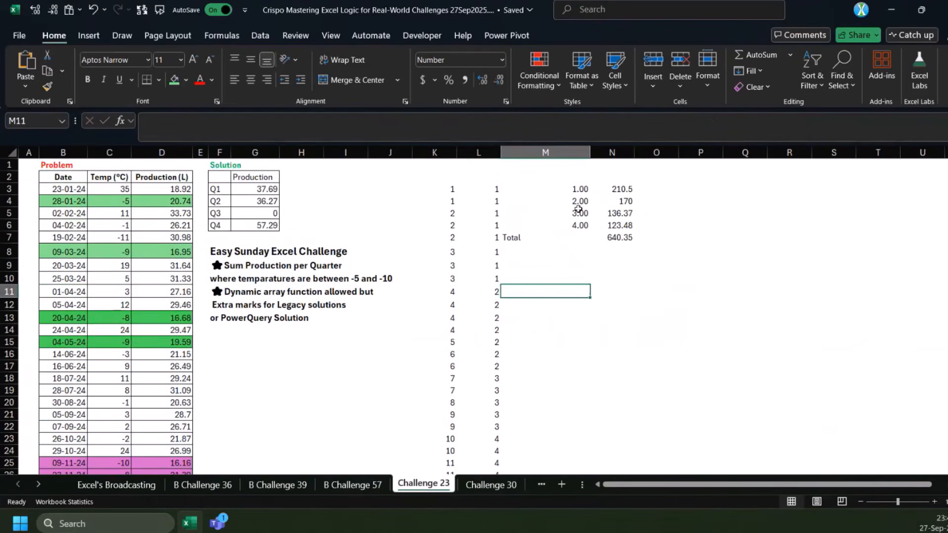
{"action": "left_click", "coordinate": [579, 191]}
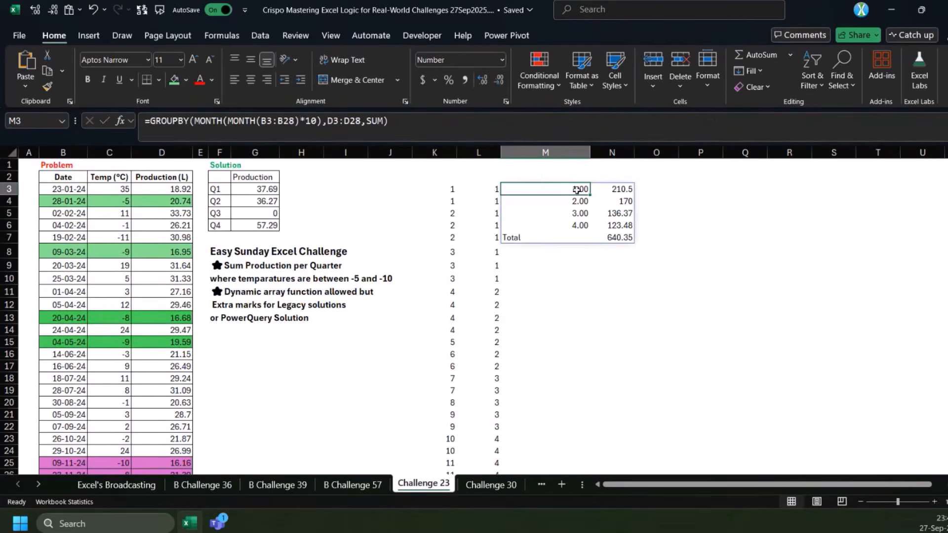
{"action": "left_click", "coordinate": [384, 120]}
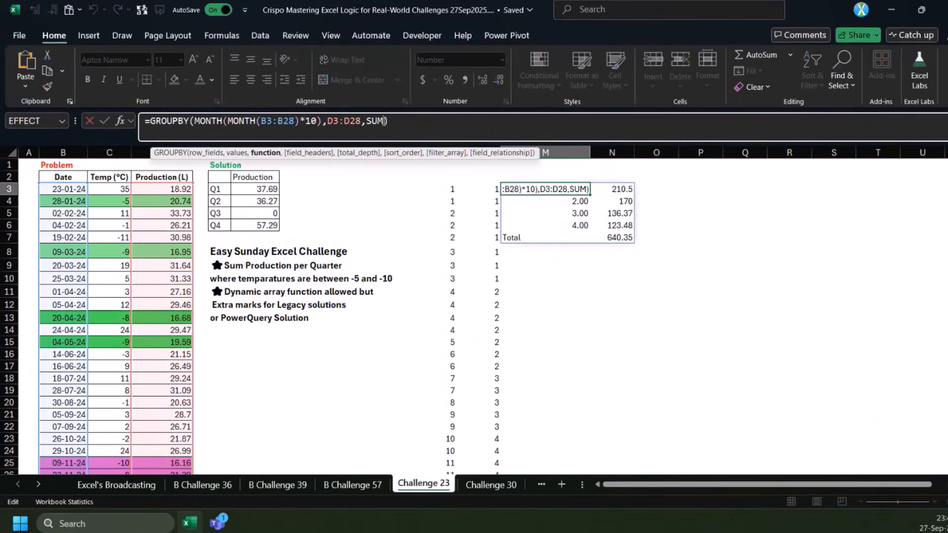
{"action": "type", "text": ",,0"}
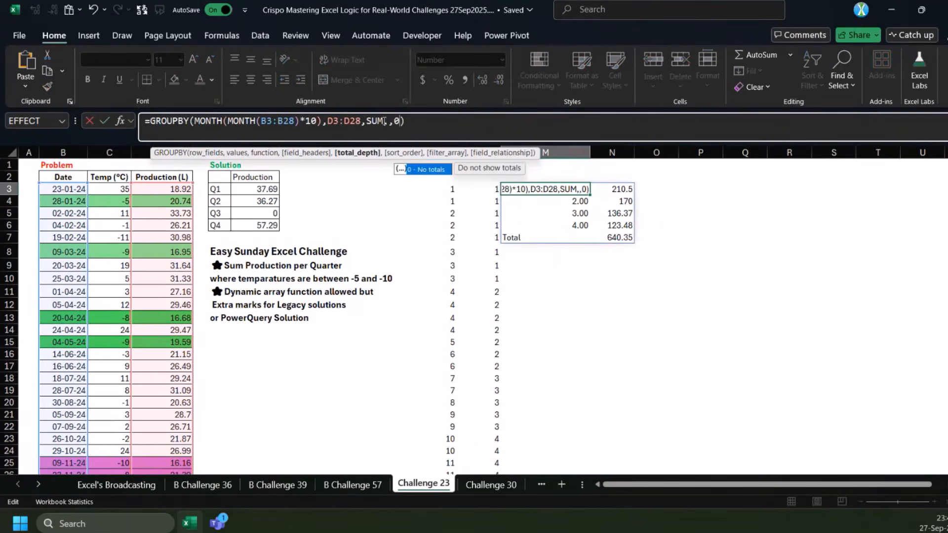
{"action": "left_click_drag", "start_coordinate": [110, 189], "coordinate": [118, 279]}
{"action": "left_click", "coordinate": [553, 190]}
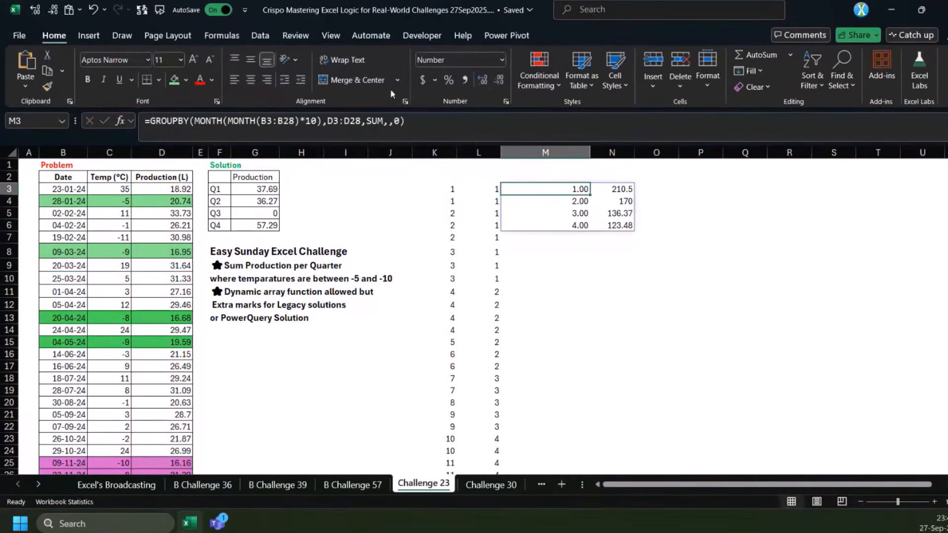
Add a filter array to the M3 GROUPBY formula, starting with the condition (-5<=C3:C28)
{"action": "left_click", "coordinate": [404, 124]}
{"action": "type", "text": ",,"}
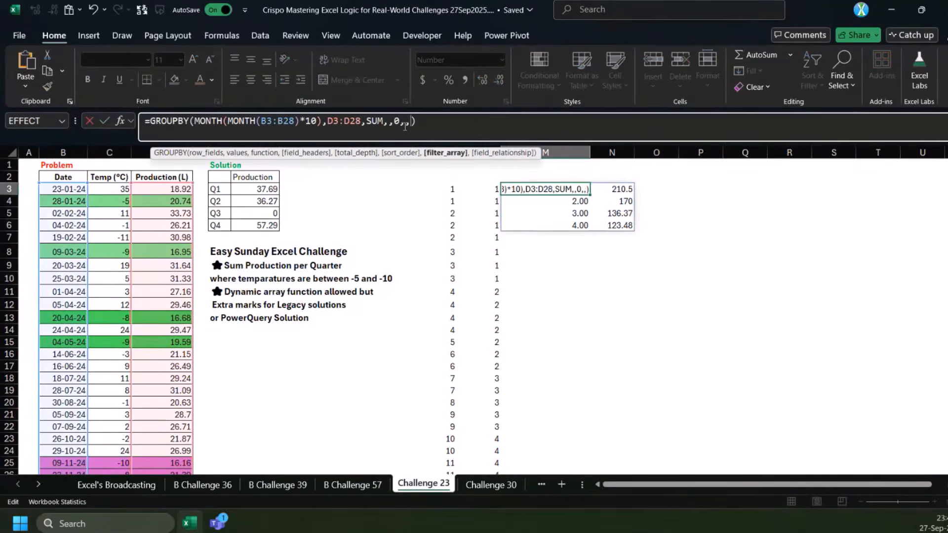
{"action": "type", "text": "("}
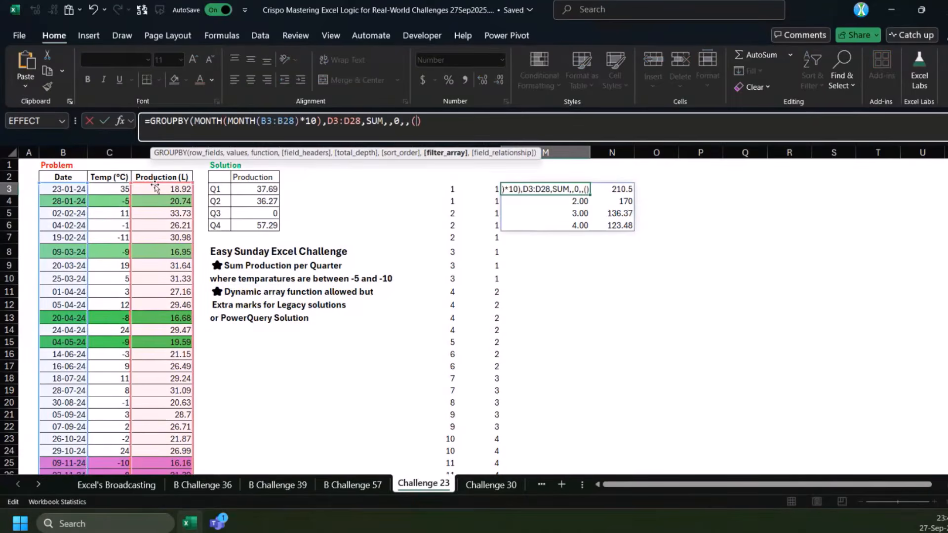
{"action": "left_click", "coordinate": [108, 188]}
{"action": "key", "text": "ctrl+shift+Down"}
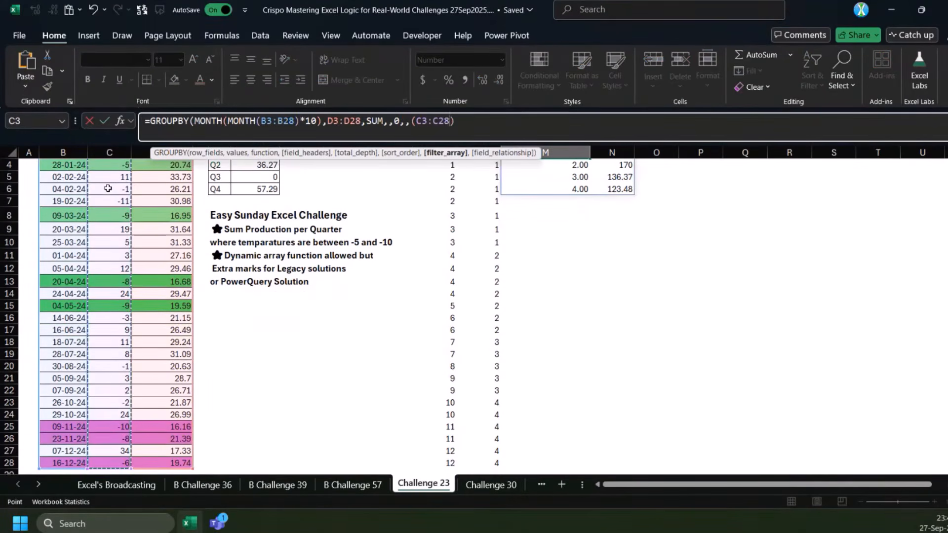
{"action": "type", "text": "<"}
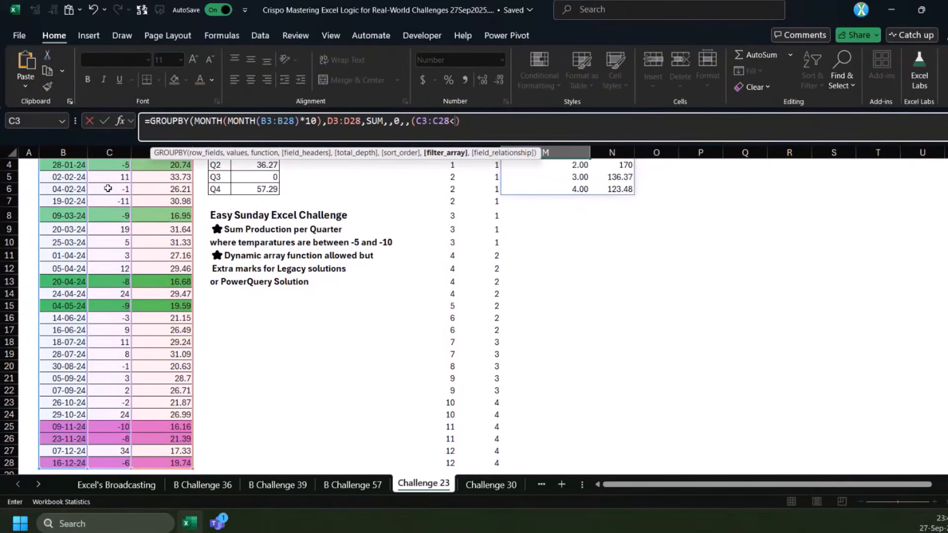
{"action": "left_click", "coordinate": [419, 124]}
{"action": "type", "text": "-5M"}
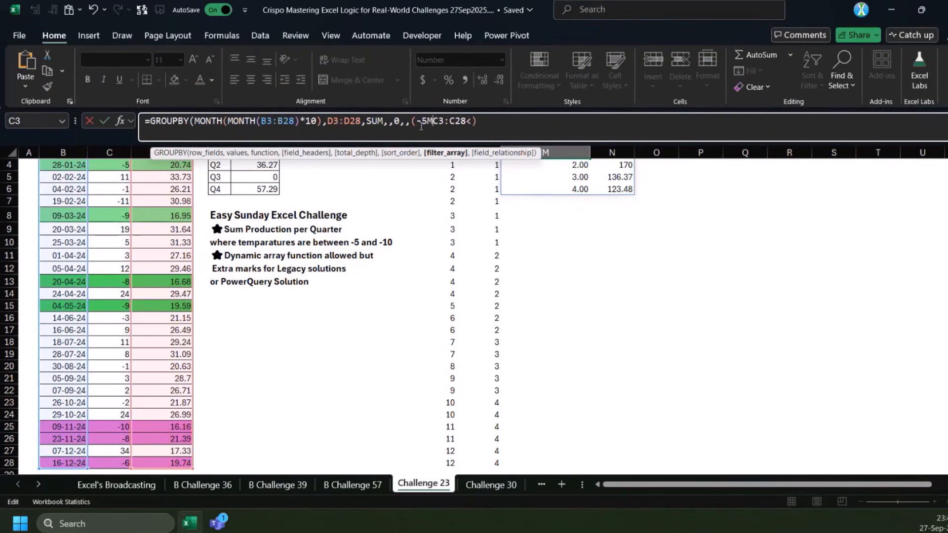
{"action": "key", "text": "BackSpace"}
{"action": "type", "text": "<="}
{"action": "left_click", "coordinate": [476, 124]}
{"action": "key", "text": "BackSpace"}
{"action": "key", "text": "Right"}
Multiply the filter array in M3 by a second condition, (C3:C28<-10), and enter the formula
{"action": "type", "text": "*("}
{"action": "double_click", "coordinate": [456, 121]}
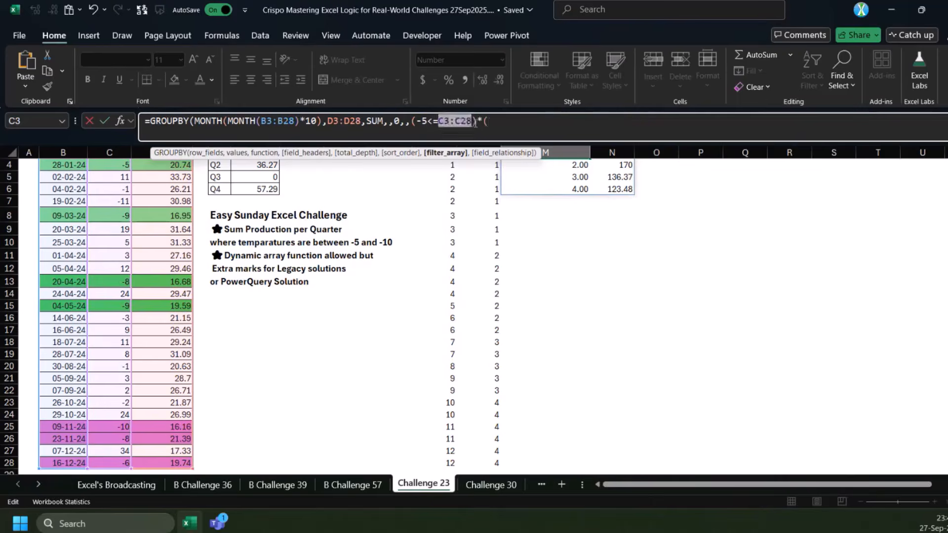
{"action": "key", "text": "ctrl+c"}
{"action": "left_click", "coordinate": [532, 138]}
{"action": "key", "text": "ctrl+v"}
{"action": "type", "text": "<-10"}
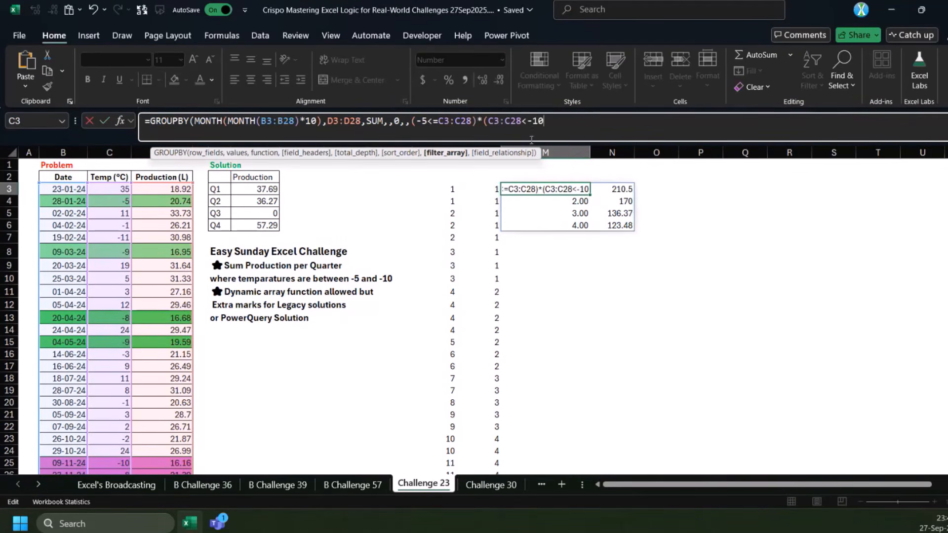
{"action": "type", "text": "))"}
{"action": "key", "text": "Return"}
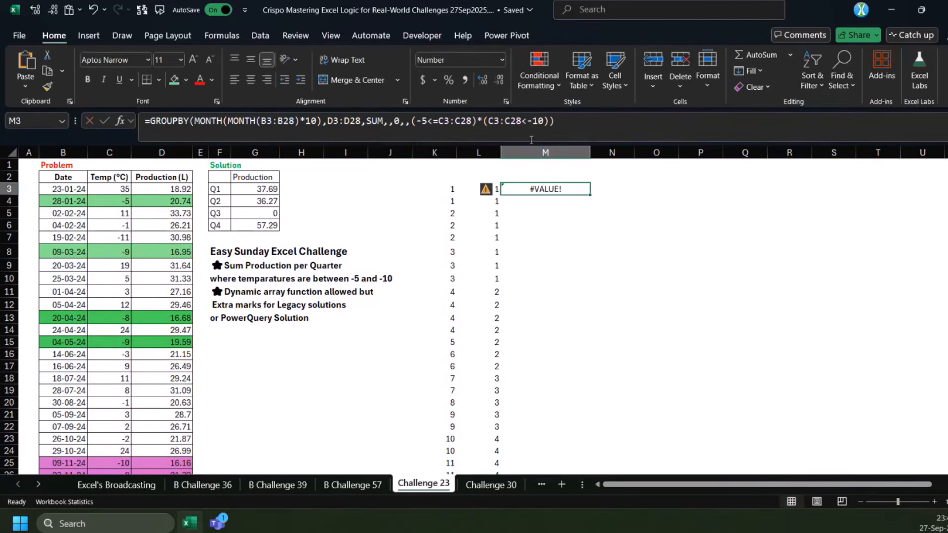
Correct the comparisons in the M3 filter array to (-5>=C3:C28)*(C3:C28>=-10)
{"action": "left_click", "coordinate": [530, 123]}
{"action": "key", "text": "BackSpace"}
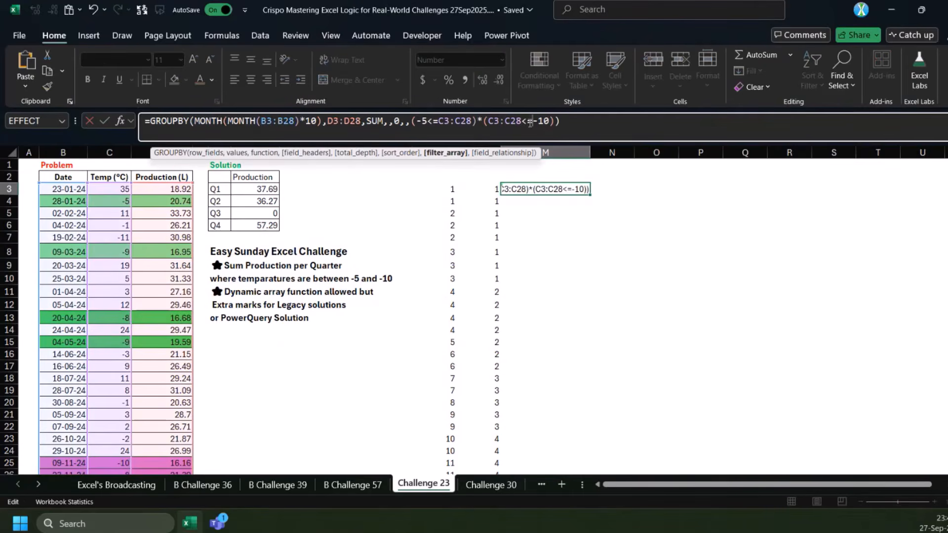
{"action": "type", "text": ">="}
{"action": "left_click", "coordinate": [430, 122]}
{"action": "key", "text": "Delete"}
{"action": "type", "text": ">"}
{"action": "key", "text": "Return"}
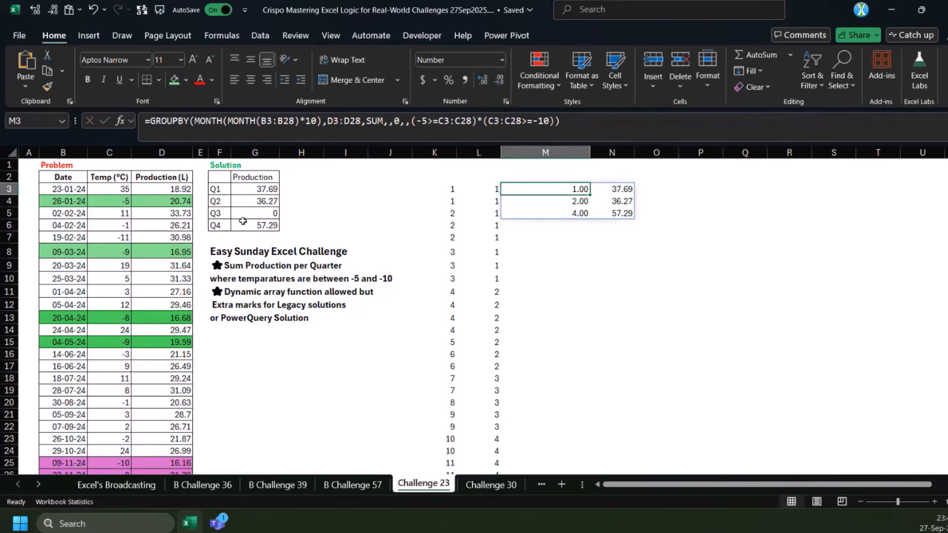
Compare the Q3 row of the expected solution with the third row of the GROUPBY result
{"action": "left_click_drag", "start_coordinate": [225, 212], "coordinate": [272, 212]}
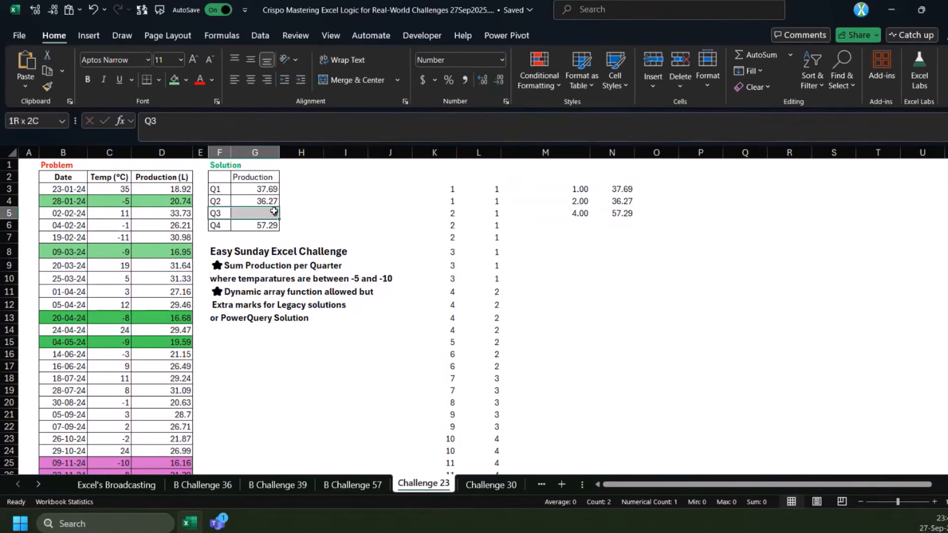
{"action": "left_click_drag", "start_coordinate": [584, 213], "coordinate": [625, 212]}
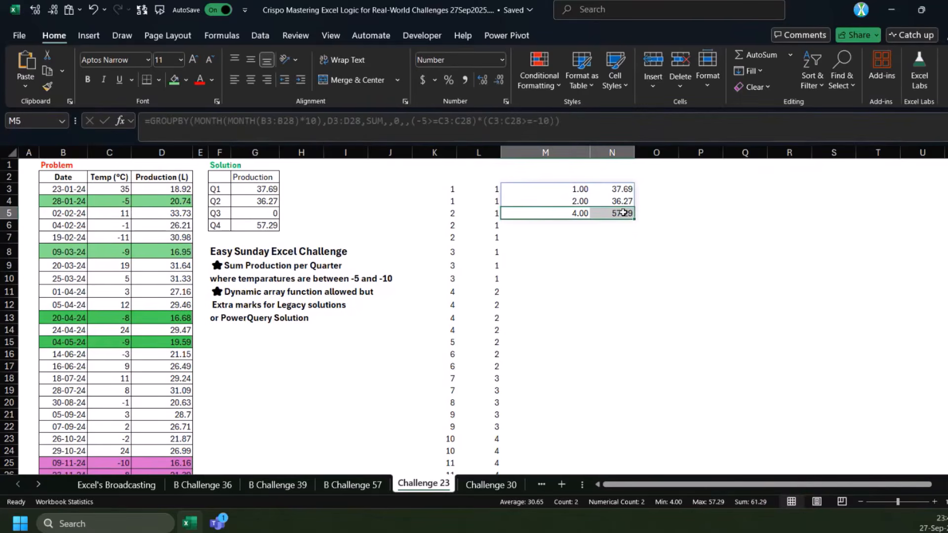
{"action": "left_click_drag", "start_coordinate": [222, 213], "coordinate": [286, 214]}
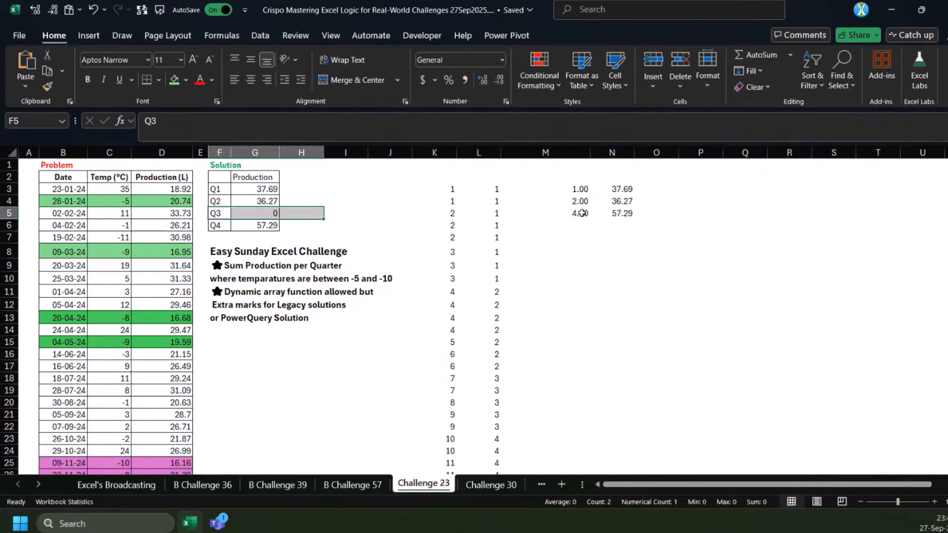
Move the temperature conditions in M3 from the filter array to the values argument: D3:D28*(-5>=C3:C28)*(C3:C28>=-10)
{"action": "left_click", "coordinate": [568, 190]}
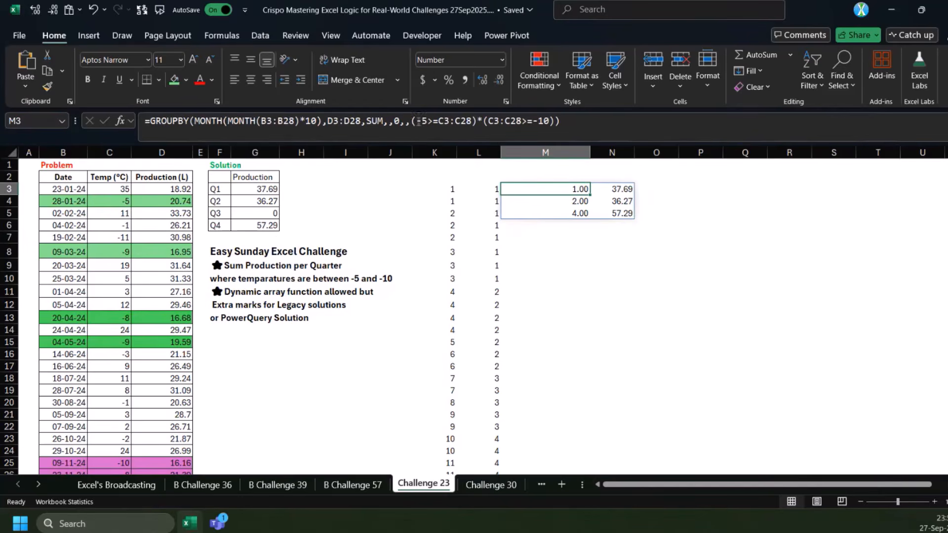
{"action": "left_click_drag", "start_coordinate": [412, 122], "coordinate": [553, 122]}
{"action": "key", "text": "BackSpace"}
{"action": "key", "text": "BackSpace"}
{"action": "key", "text": "BackSpace"}
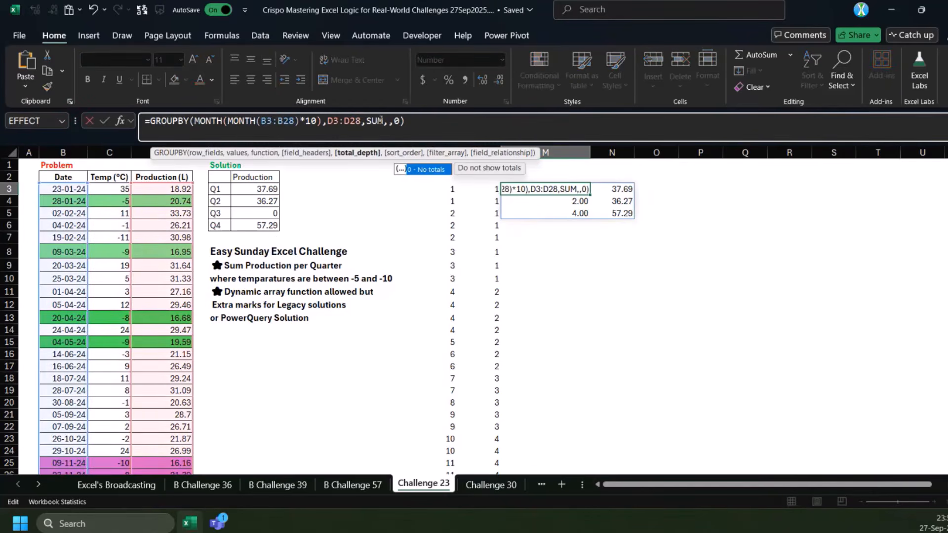
{"action": "left_click", "coordinate": [364, 122]}
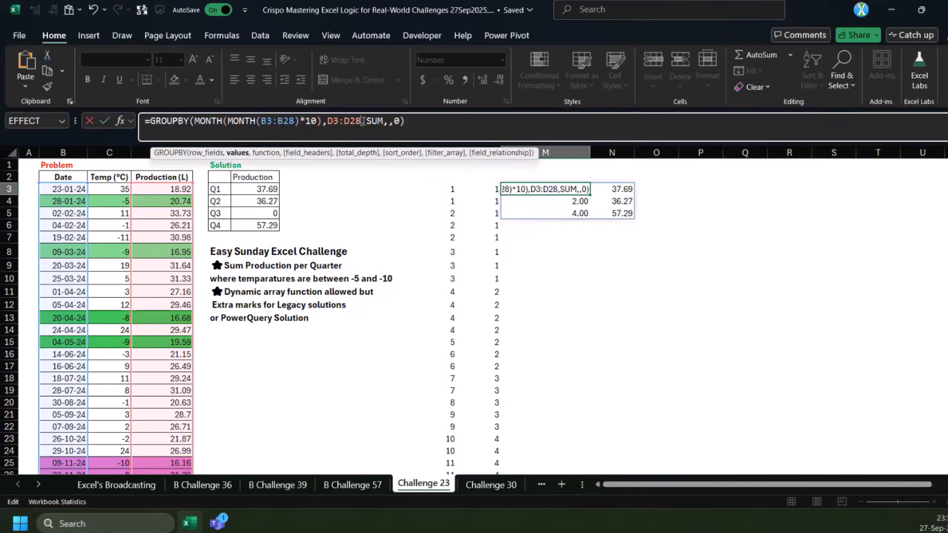
{"action": "type", "text": "*(-5>=C3:C28)*(C3:C28>=-10)"}
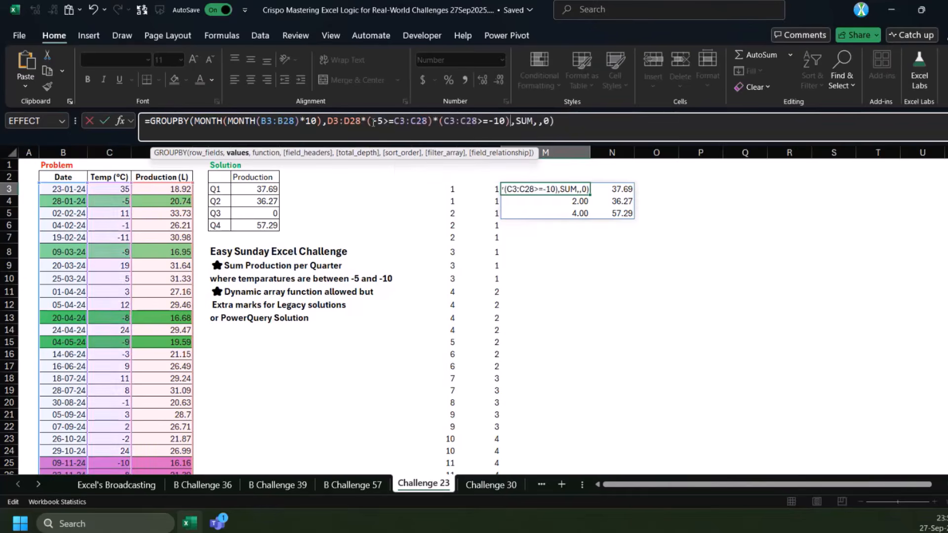
{"action": "key", "text": "Return"}
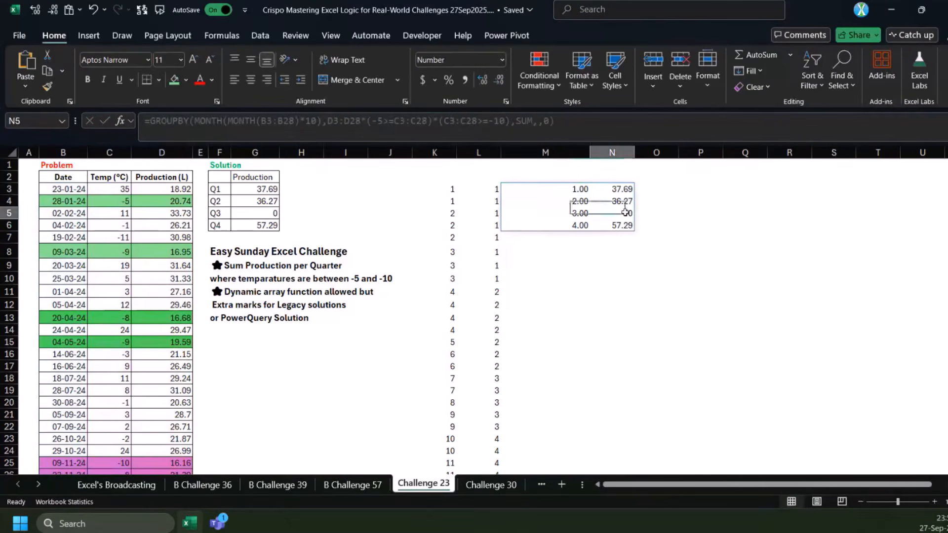
{"action": "left_click", "coordinate": [577, 213]}
Prefix the quarter numbers in the M3 formula with "Q"& before MONTH(MONTH(B3:B28)*10)
{"action": "left_click", "coordinate": [573, 189]}
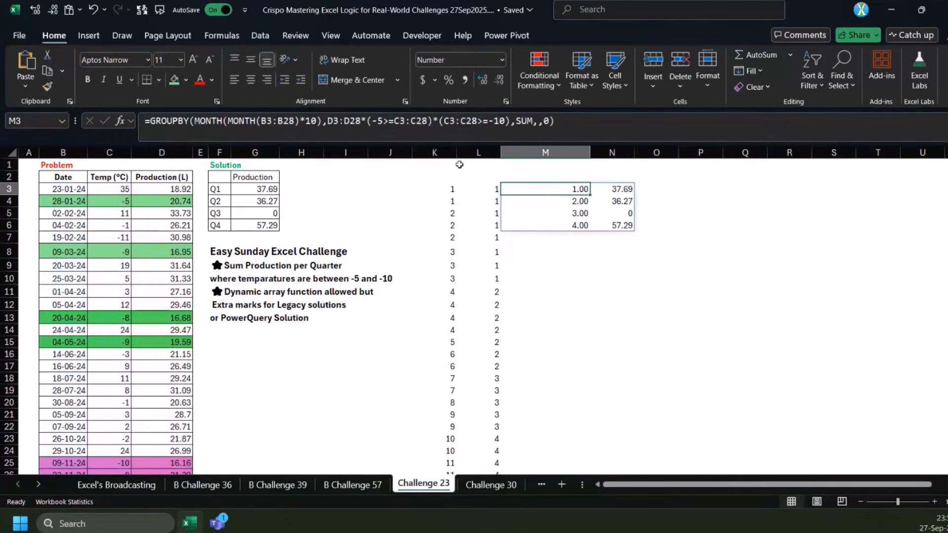
{"action": "left_click", "coordinate": [196, 123]}
{"action": "type", "text": "\"Q\""}
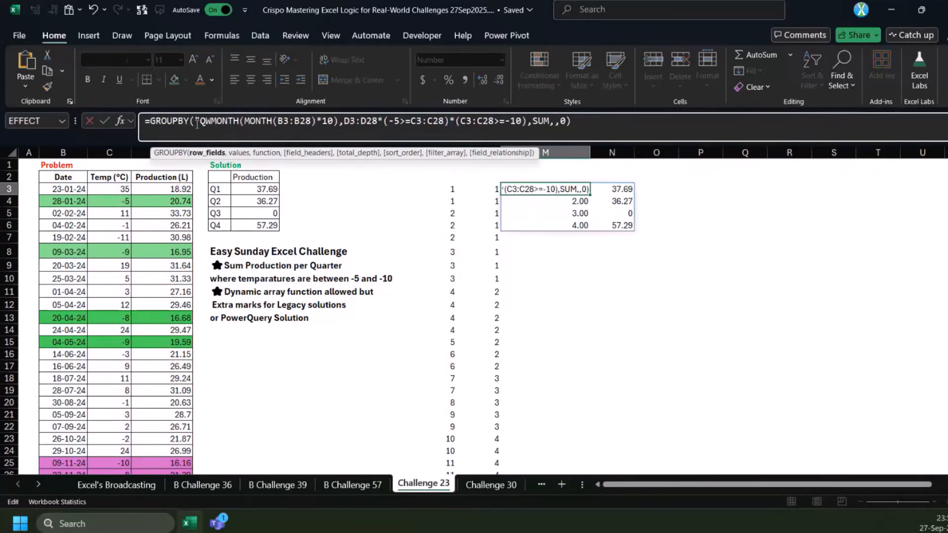
{"action": "type", "text": "&"}
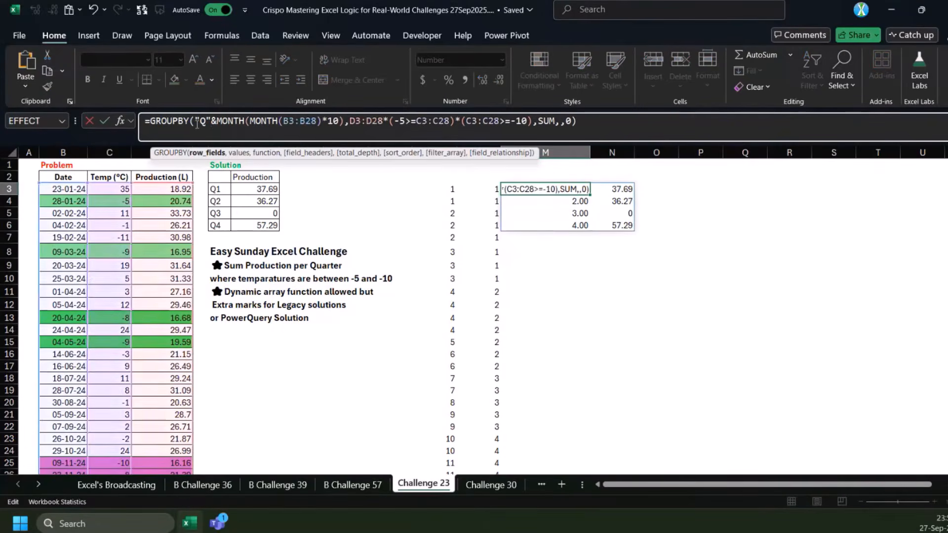
{"action": "key", "text": "ctrl+Return"}
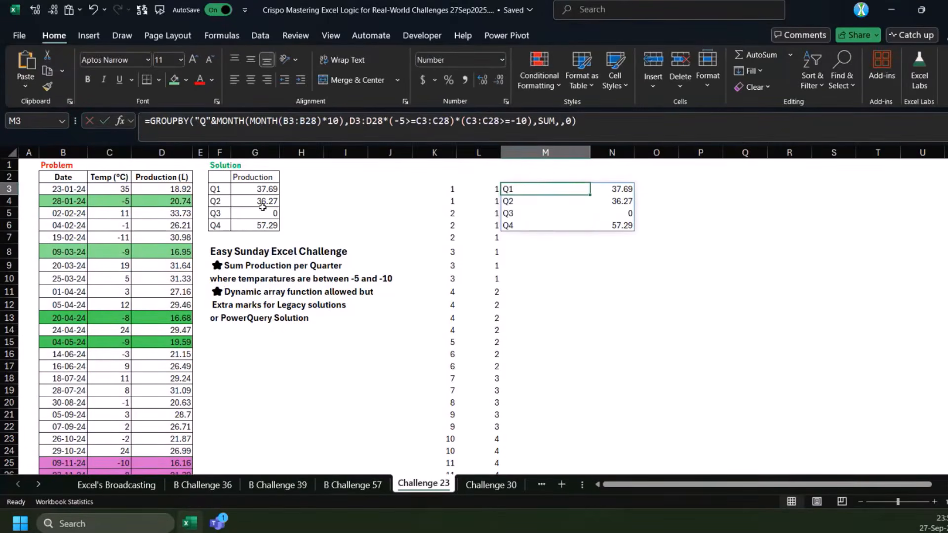
Check the formula behind the expected Q1 production in G3
{"action": "left_click", "coordinate": [258, 191]}
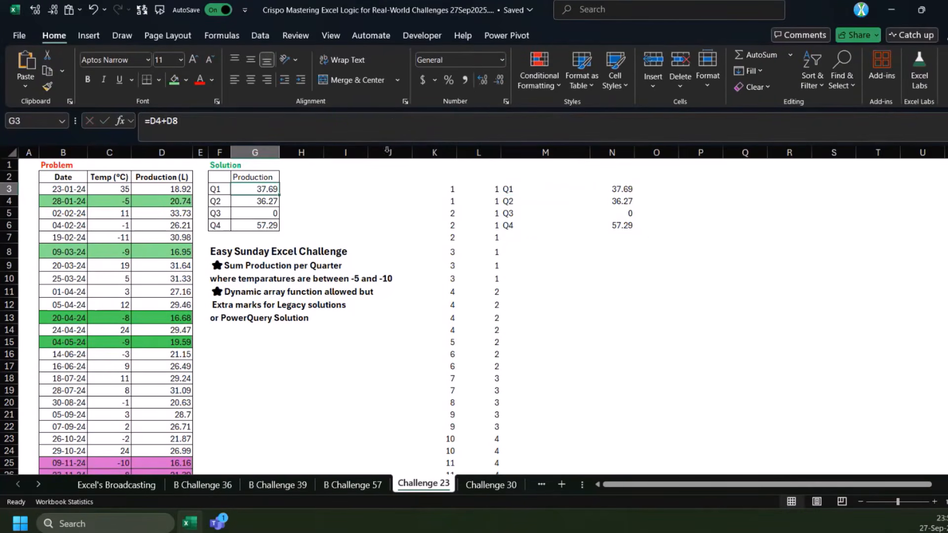
{"action": "left_click", "coordinate": [453, 265]}
{"action": "left_click", "coordinate": [445, 190]}
On the Challenge 30 sheet, examine the start date, work and travel days, the rules and the expected activity schedule
{"action": "left_click", "coordinate": [467, 493]}
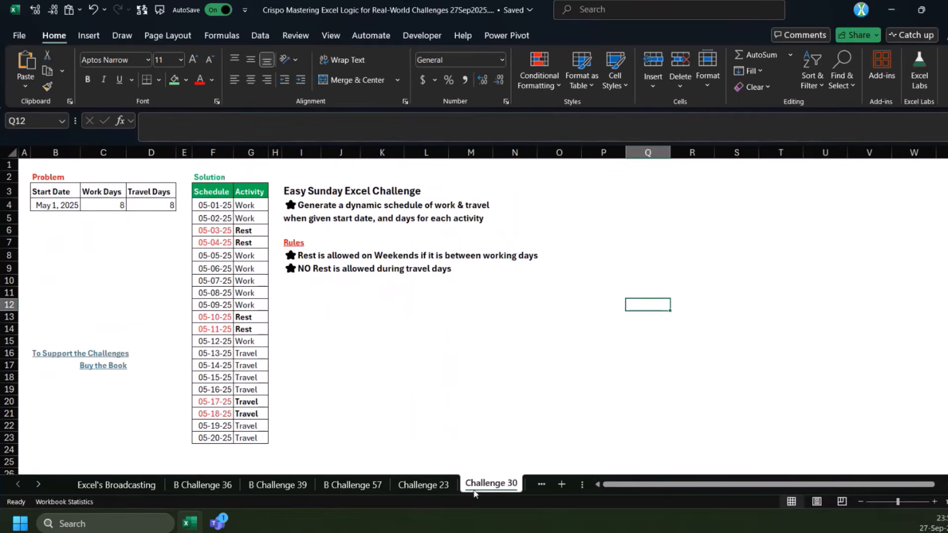
{"action": "left_click", "coordinate": [111, 209]}
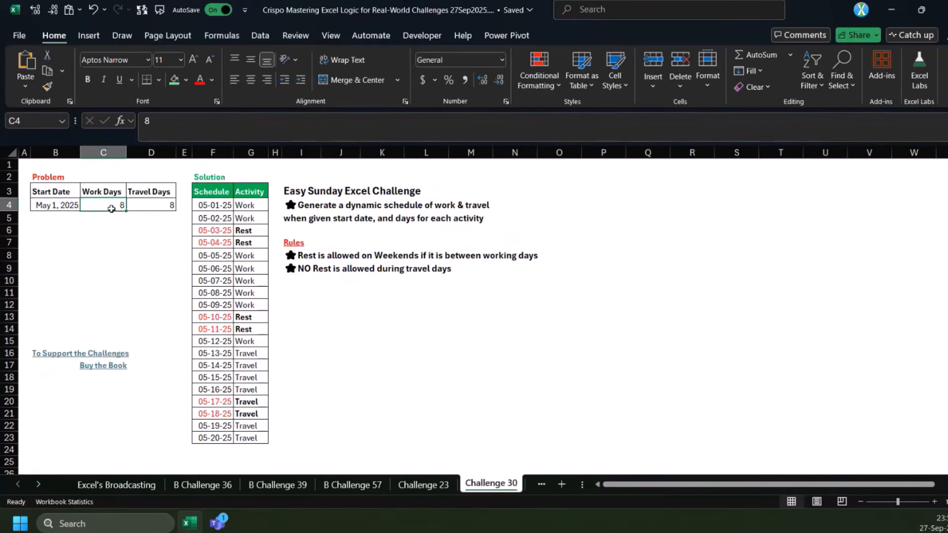
{"action": "left_click", "coordinate": [152, 230]}
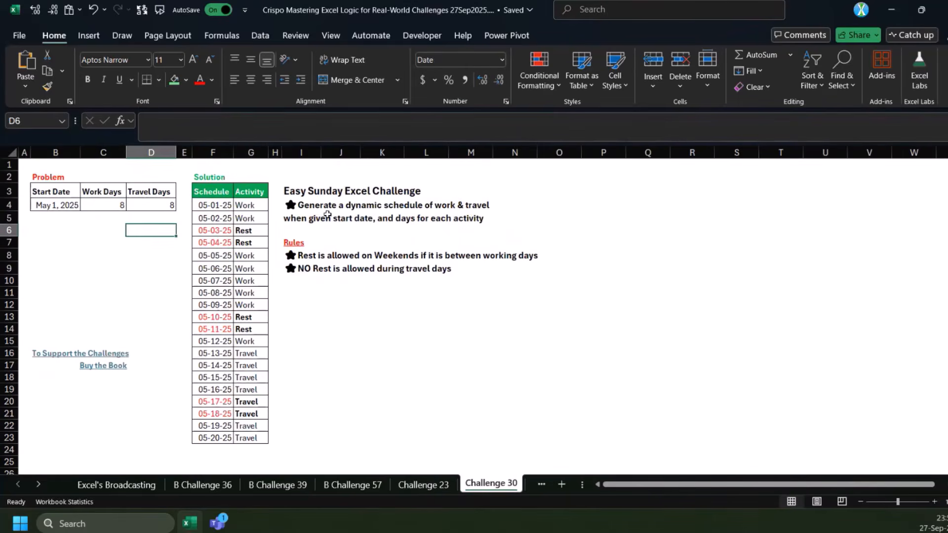
{"action": "left_click", "coordinate": [339, 242]}
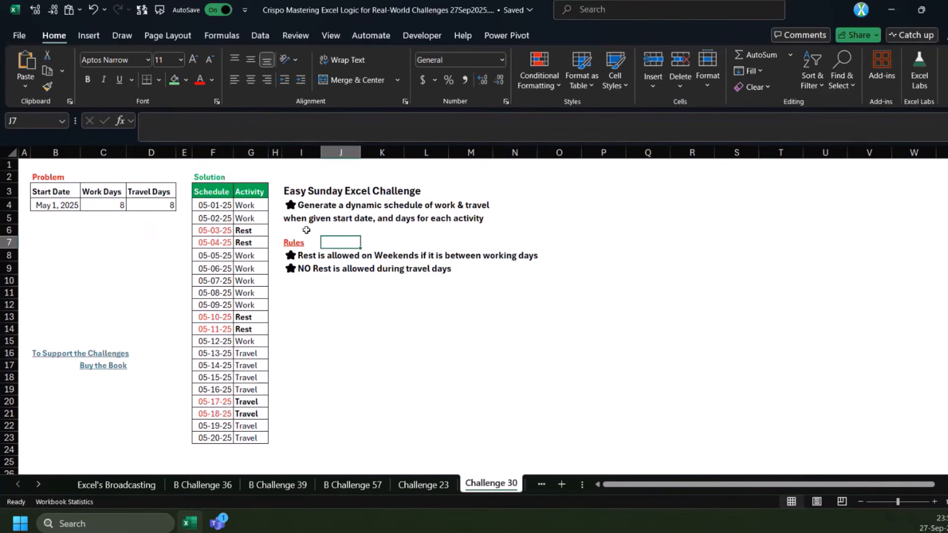
{"action": "left_click", "coordinate": [303, 208]}
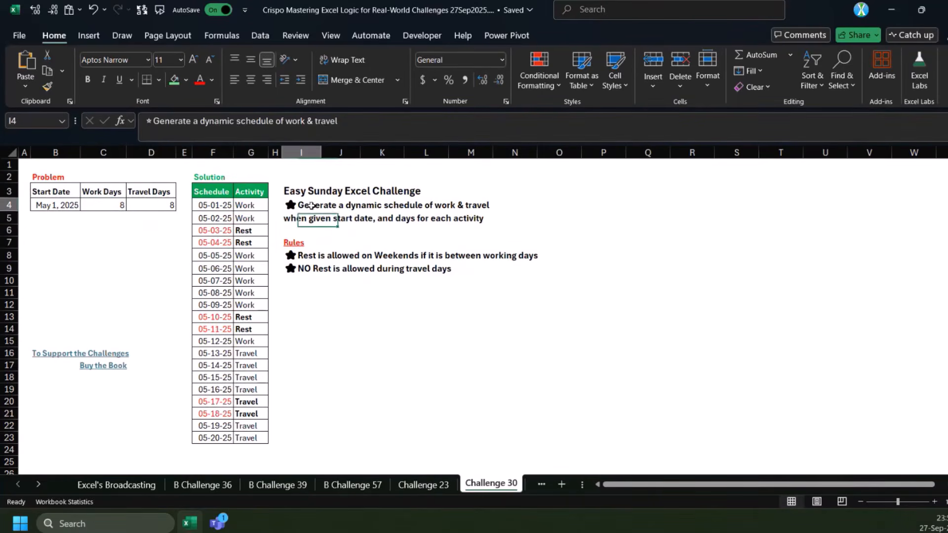
{"action": "left_click", "coordinate": [318, 238]}
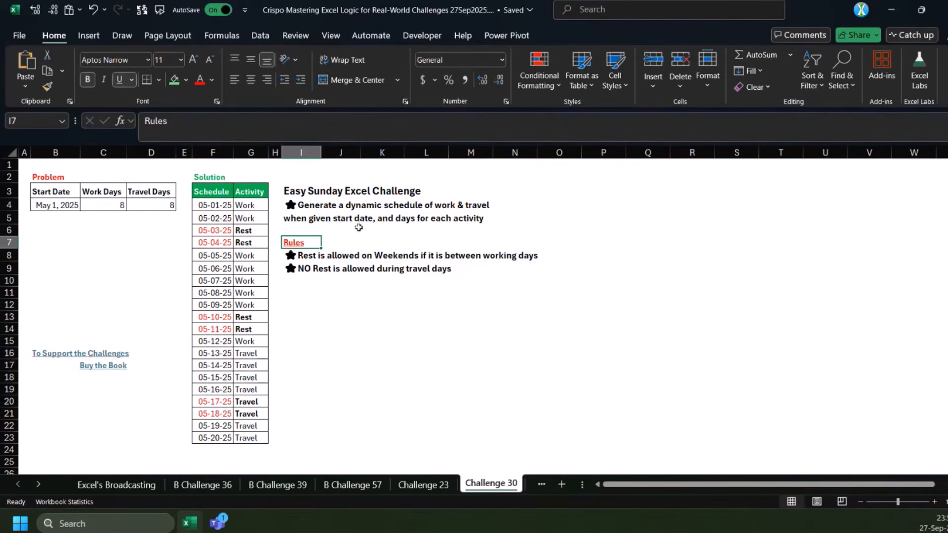
{"action": "left_click", "coordinate": [305, 228]}
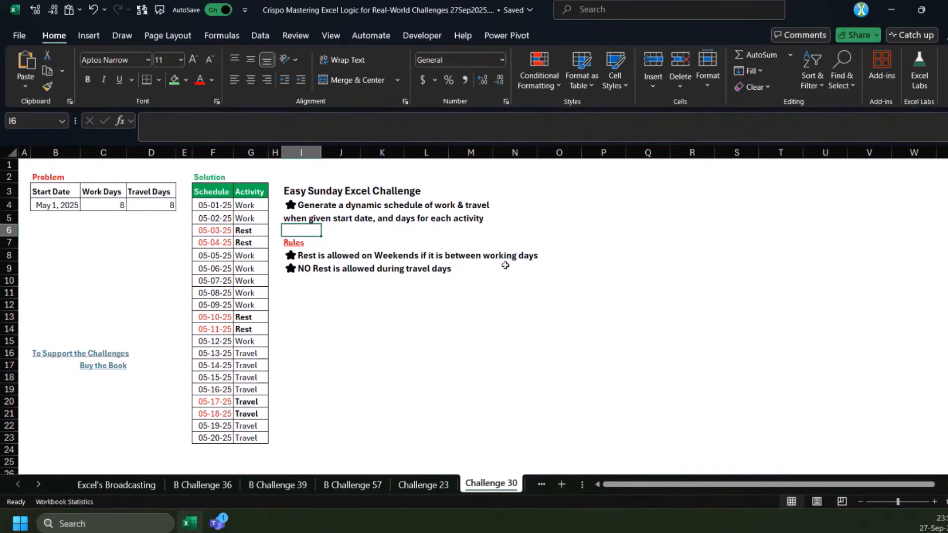
{"action": "left_click", "coordinate": [324, 270]}
{"action": "left_click", "coordinate": [414, 302]}
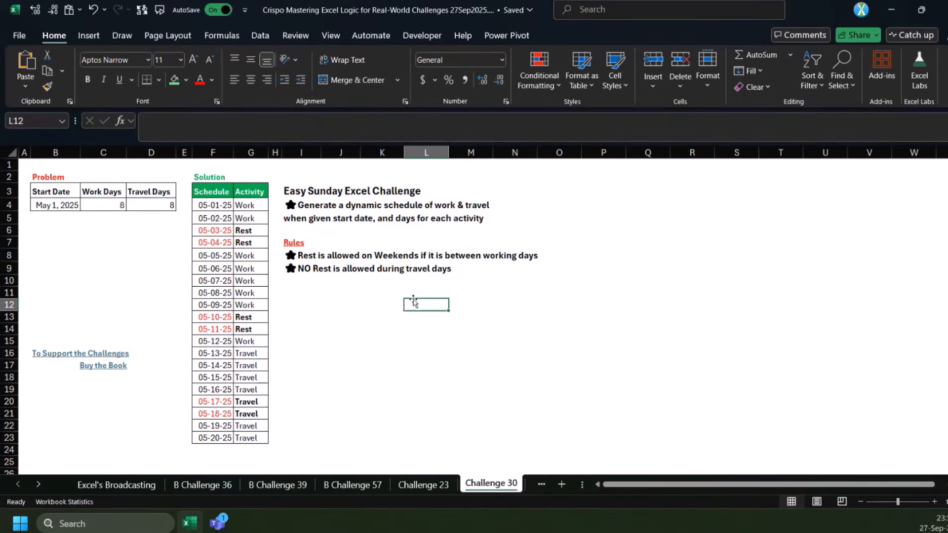
{"action": "left_click_drag", "start_coordinate": [245, 206], "coordinate": [243, 435]}
{"action": "left_click", "coordinate": [100, 207]}
{"action": "left_click", "coordinate": [154, 205]}
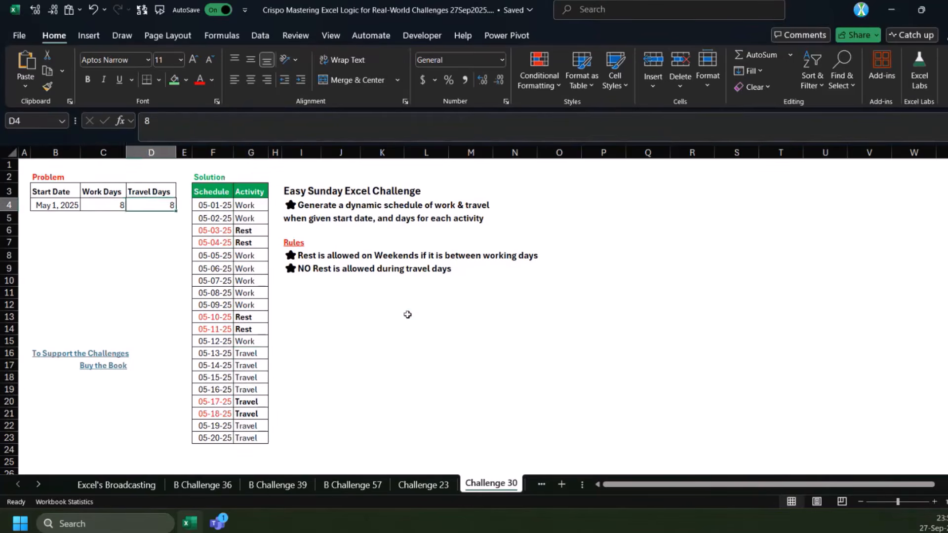
Calculate the date following the work days in L13 with =WORKDAY(B4,C4) and format the result as a date
{"action": "left_click", "coordinate": [408, 315]}
{"action": "type", "text": "="}
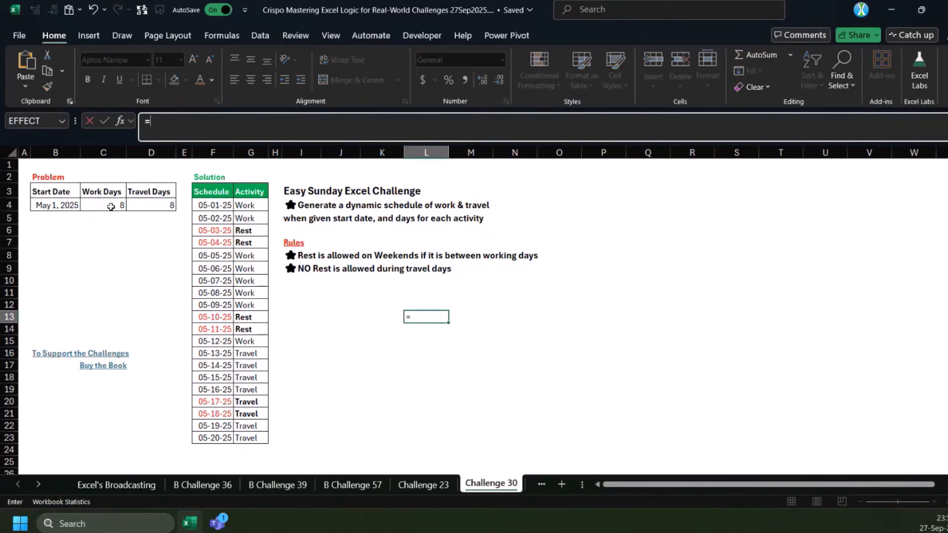
{"action": "type", "text": "ne"}
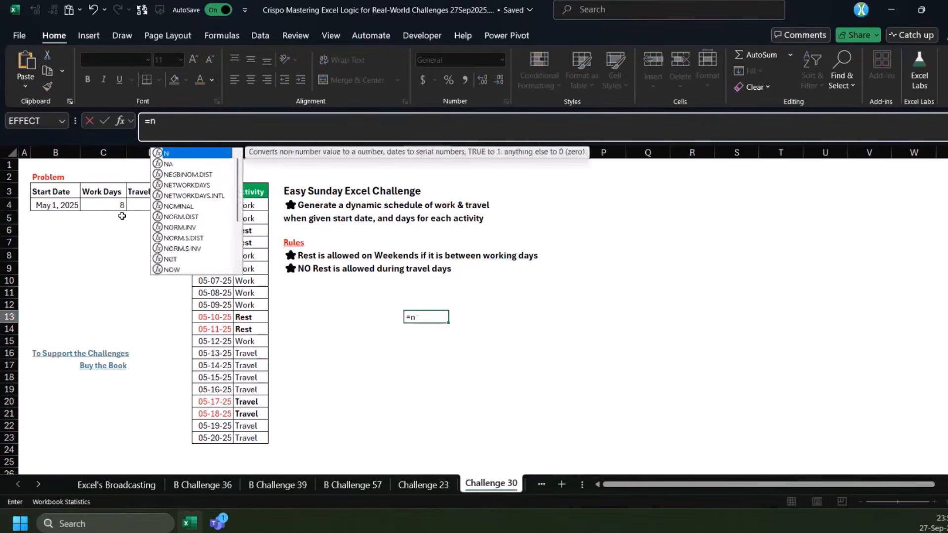
{"action": "key", "text": "BackSpace"}
{"action": "key", "text": "BackSpace"}
{"action": "type", "text": "wor"}
{"action": "key", "text": "Tab"}
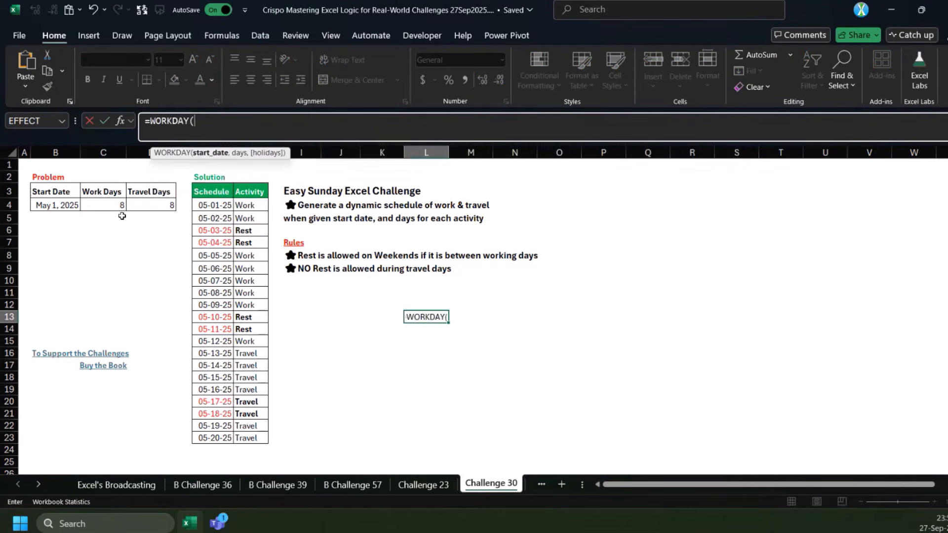
{"action": "left_click", "coordinate": [71, 207]}
{"action": "type", "text": ","}
{"action": "left_click", "coordinate": [105, 203]}
{"action": "type", "text": ")"}
{"action": "key", "text": "ctrl+Return"}
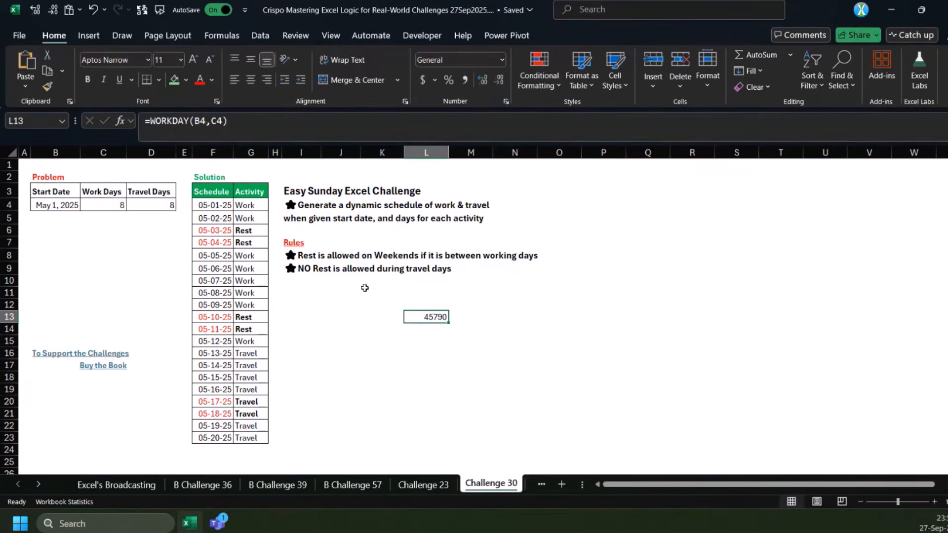
{"action": "key", "text": "ctrl+shift+1"}
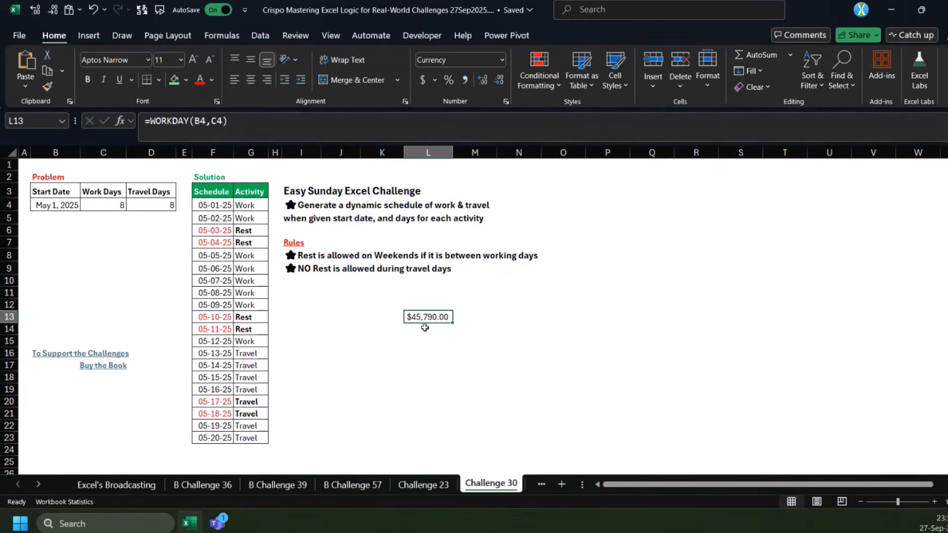
{"action": "key", "text": "ctrl+shift+3"}
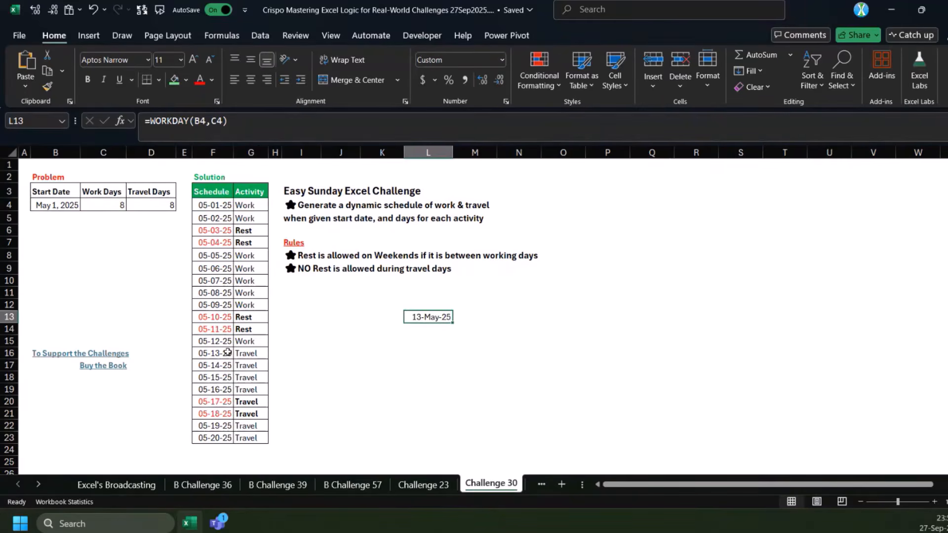
Move the WORKDAY formula from L13 to I15 and widen column I
{"action": "key", "text": "ctrl+c"}
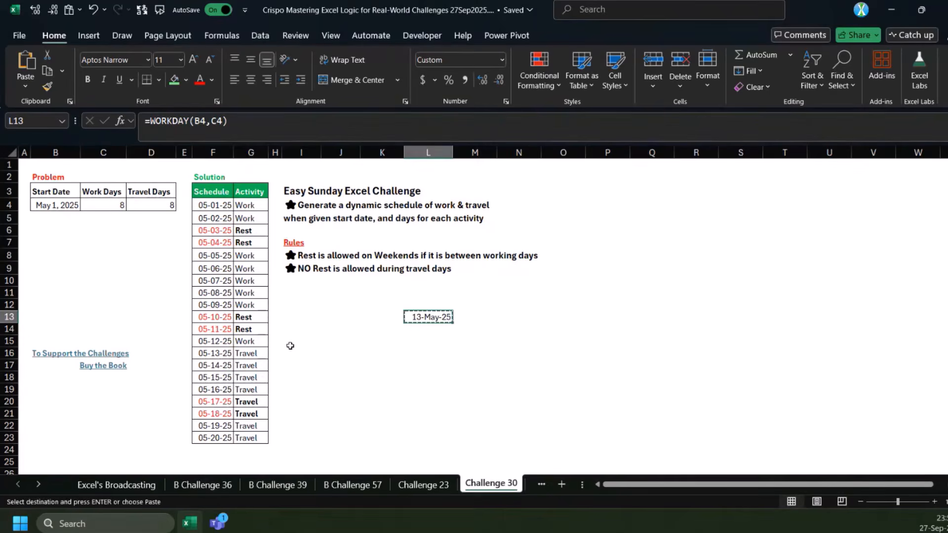
{"action": "left_click", "coordinate": [291, 346]}
{"action": "key", "text": "Return"}
{"action": "left_click_drag", "start_coordinate": [321, 161], "coordinate": [351, 162]}
{"action": "left_click", "coordinate": [210, 345]}
{"action": "left_click", "coordinate": [327, 341]}
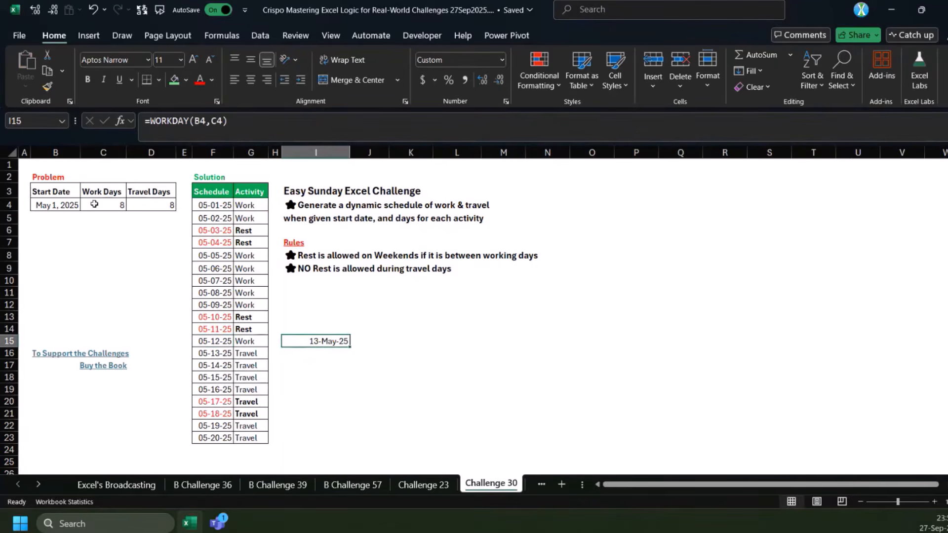
Wrap the I15 formula in LET, naming B4 as s and the WORKDAY result as e, and return e-s
{"action": "left_click", "coordinate": [152, 122]}
{"action": "type", "text": "let"}
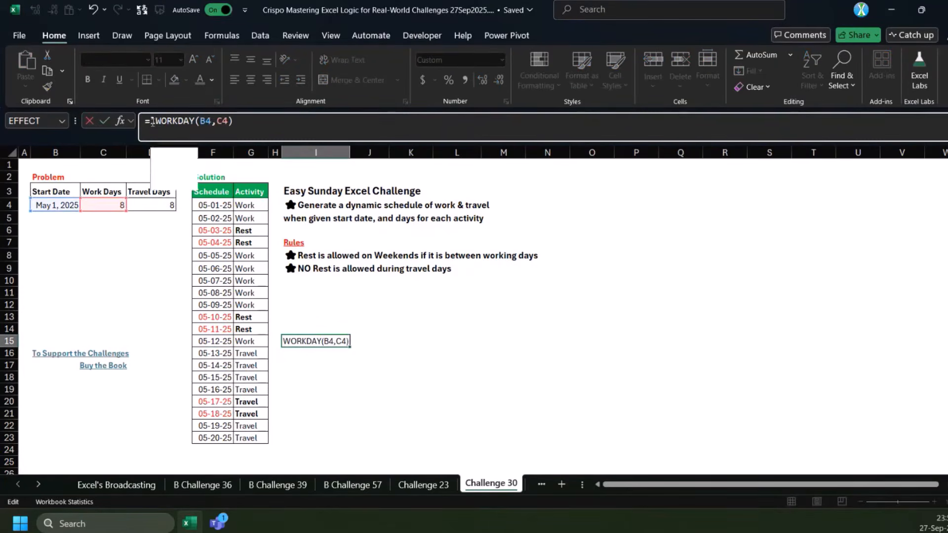
{"action": "key", "text": "Tab"}
{"action": "type", "text": "s,"}
{"action": "left_click", "coordinate": [48, 204]}
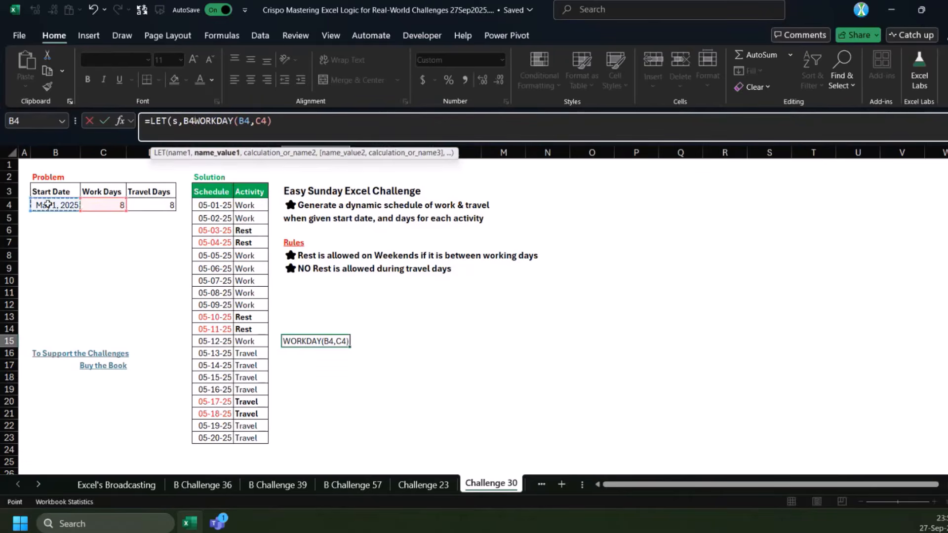
{"action": "type", "text": ","}
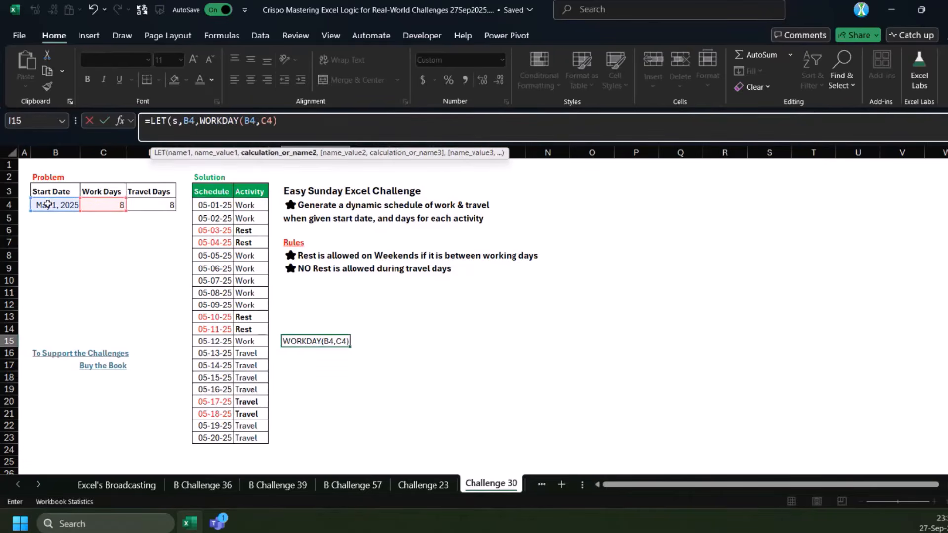
{"action": "type", "text": "e,"}
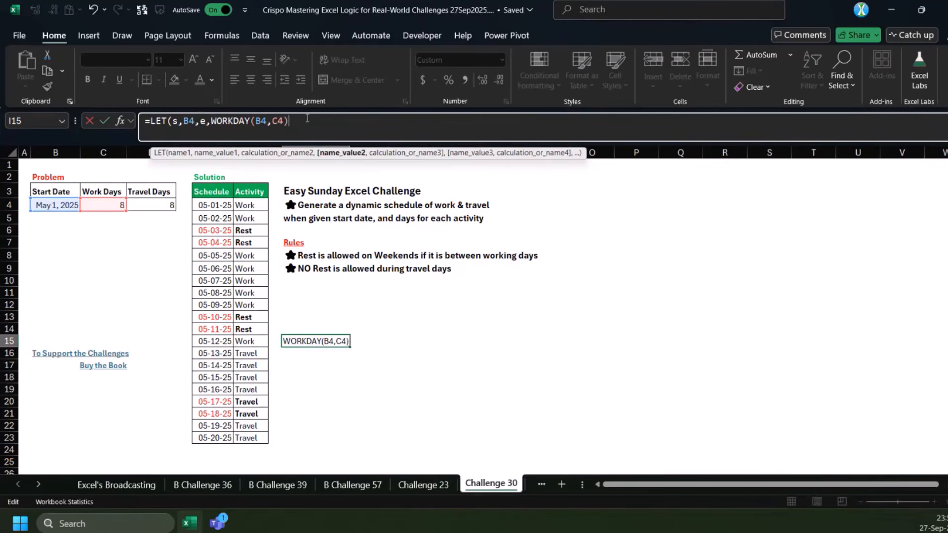
{"action": "type", "text": ",e"}
{"action": "type", "text": "-"}
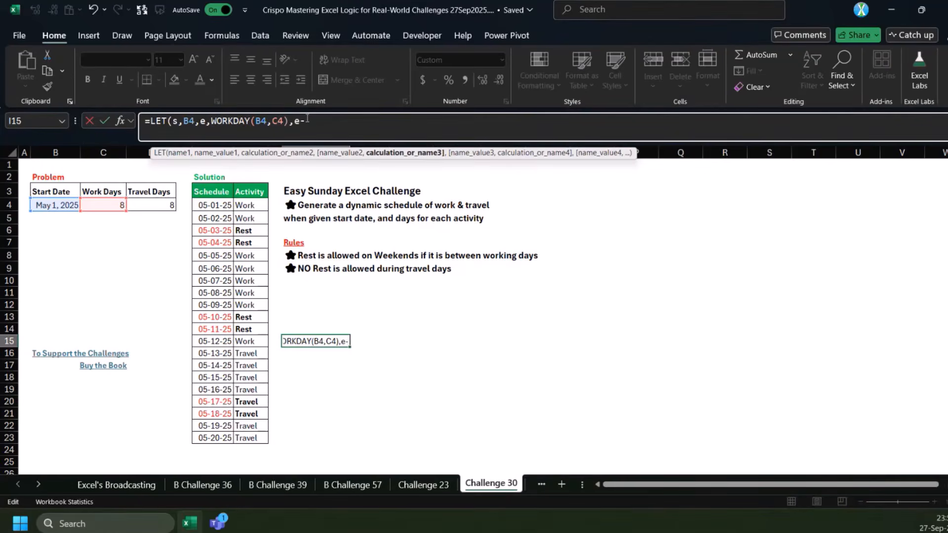
{"action": "type", "text": "s)"}
{"action": "key", "text": "ctrl+Return"}
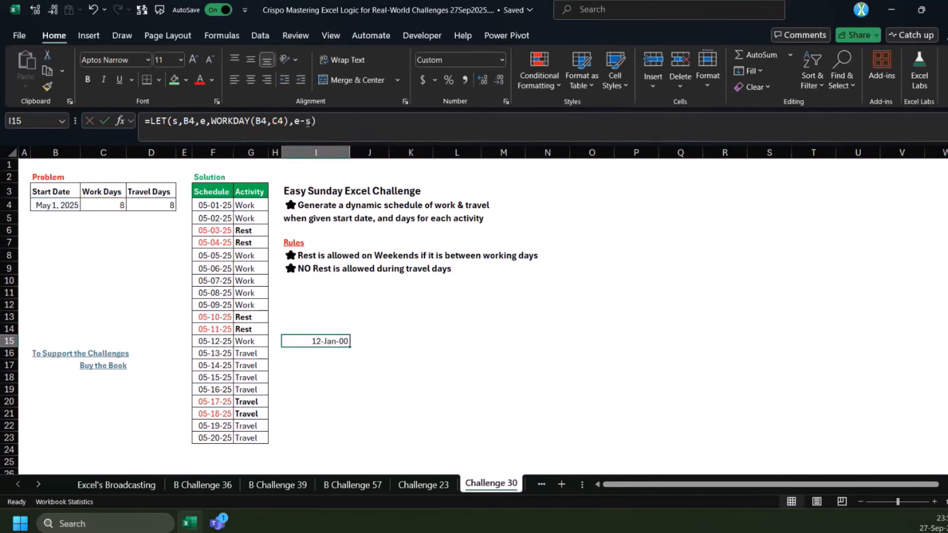
Change the final calculation of the I15 formula to SEQUENCE(e-s,,s) to list the dates from the start date
{"action": "left_click", "coordinate": [295, 124]}
{"action": "type", "text": "s"}
{"action": "type", "text": "eq"}
{"action": "key", "text": "Tab"}
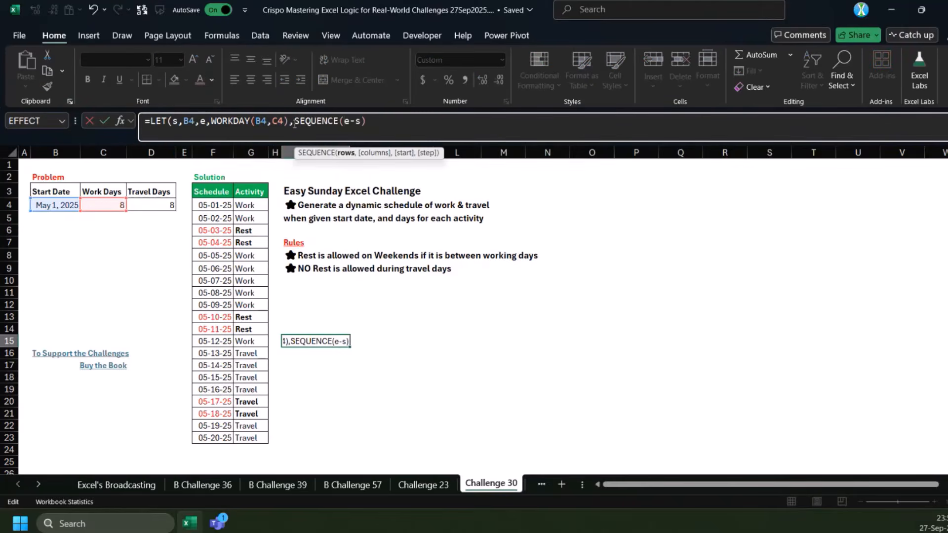
{"action": "key", "text": "Left"}
{"action": "type", "text": ",,s)"}
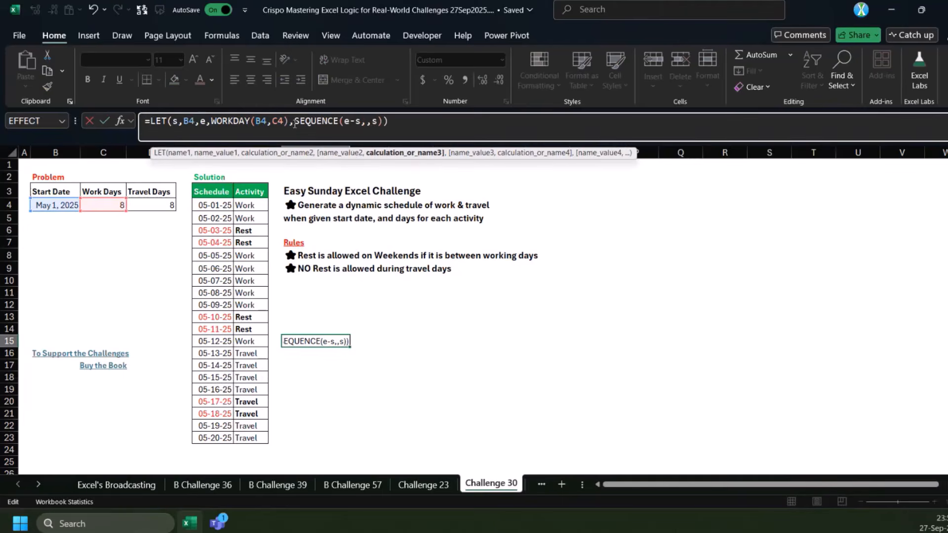
{"action": "key", "text": "Return"}
Move the challenge description and rules from I3:I9 to P3
{"action": "left_click_drag", "start_coordinate": [290, 188], "coordinate": [322, 271]}
{"action": "key", "text": "ctrl+x"}
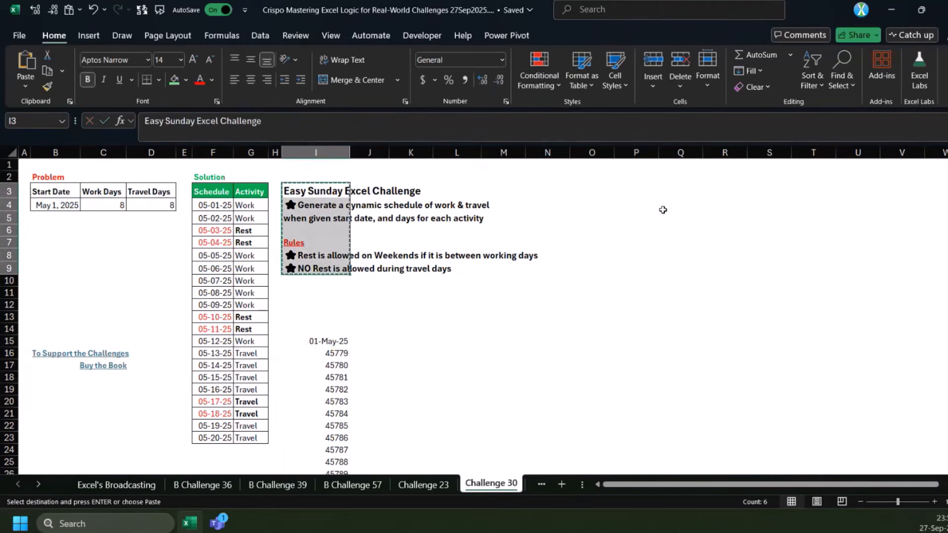
{"action": "left_click", "coordinate": [633, 187]}
{"action": "key", "text": "ctrl+v"}
Move the LET formula from I15 to I4 and format I4:I23 as dates
{"action": "left_click", "coordinate": [340, 344]}
{"action": "key", "text": "ctrl+x"}
{"action": "left_click", "coordinate": [313, 204]}
{"action": "key", "text": "ctrl+v"}
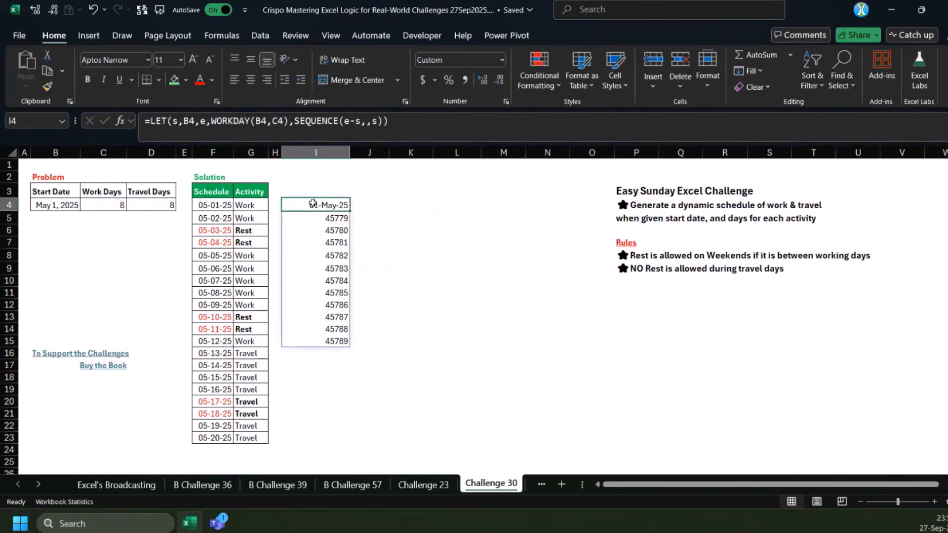
{"action": "left_click_drag", "start_coordinate": [333, 207], "coordinate": [317, 439]}
{"action": "key", "text": "ctrl+shift+3"}
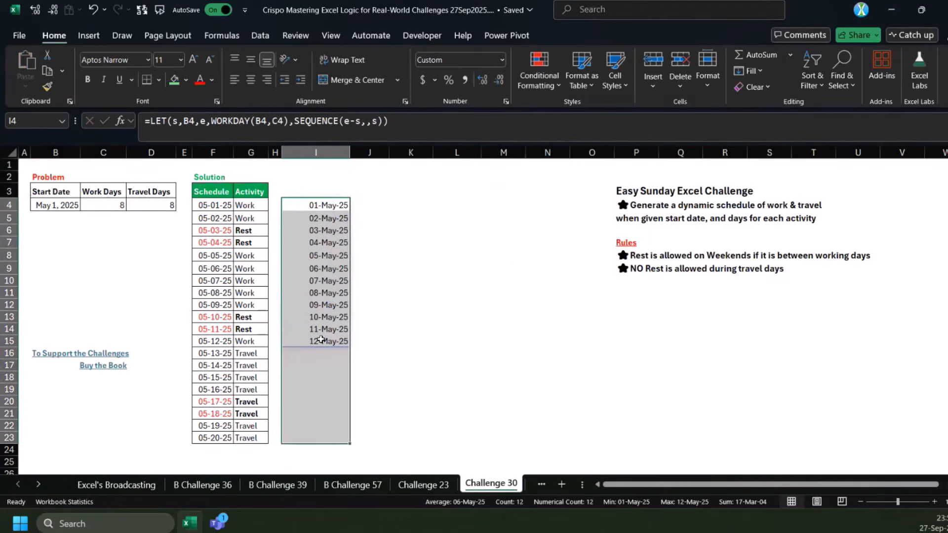
{"action": "left_click", "coordinate": [321, 340]}
{"action": "left_click_drag", "start_coordinate": [318, 349], "coordinate": [311, 438]}
{"action": "left_click_drag", "start_coordinate": [257, 354], "coordinate": [241, 433]}
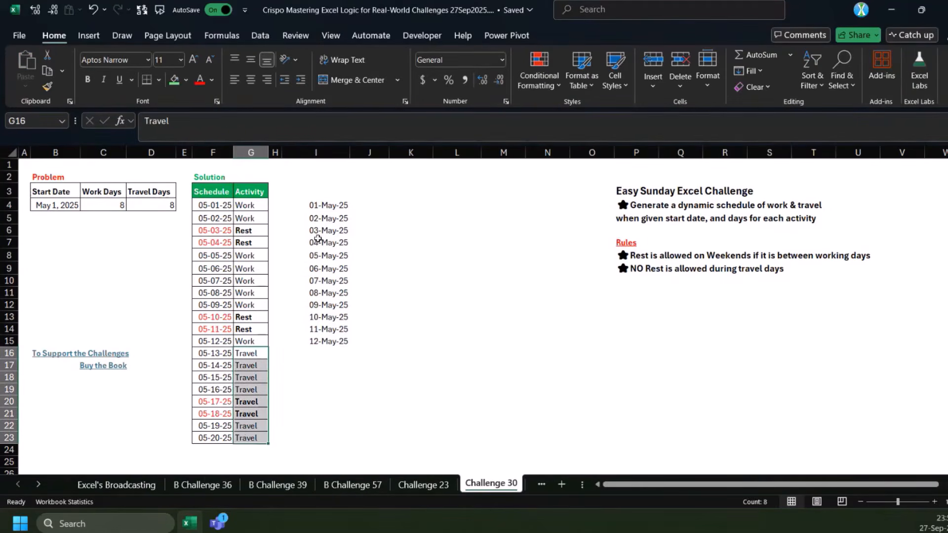
{"action": "left_click", "coordinate": [312, 205]}
{"action": "left_click", "coordinate": [212, 121]}
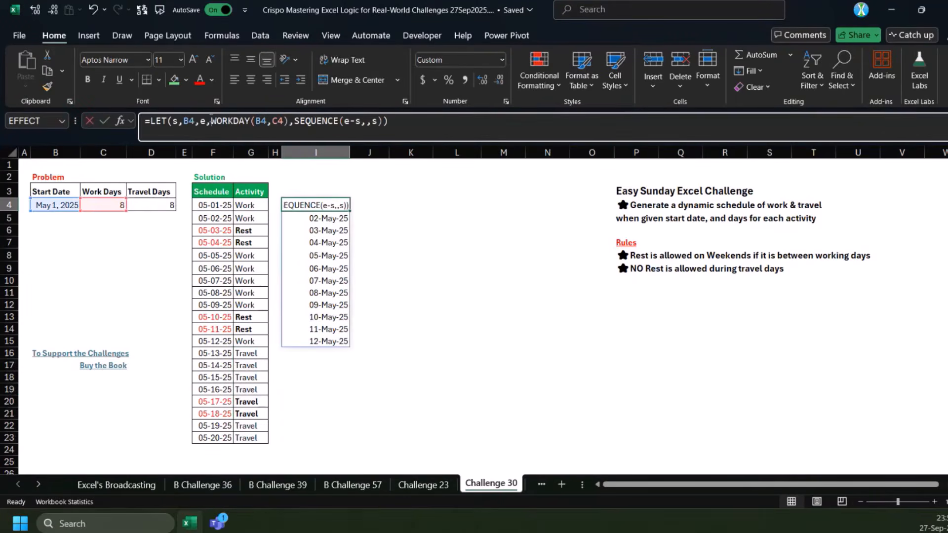
{"action": "left_click", "coordinate": [295, 122]}
{"action": "type", "text": "VSTACK("}
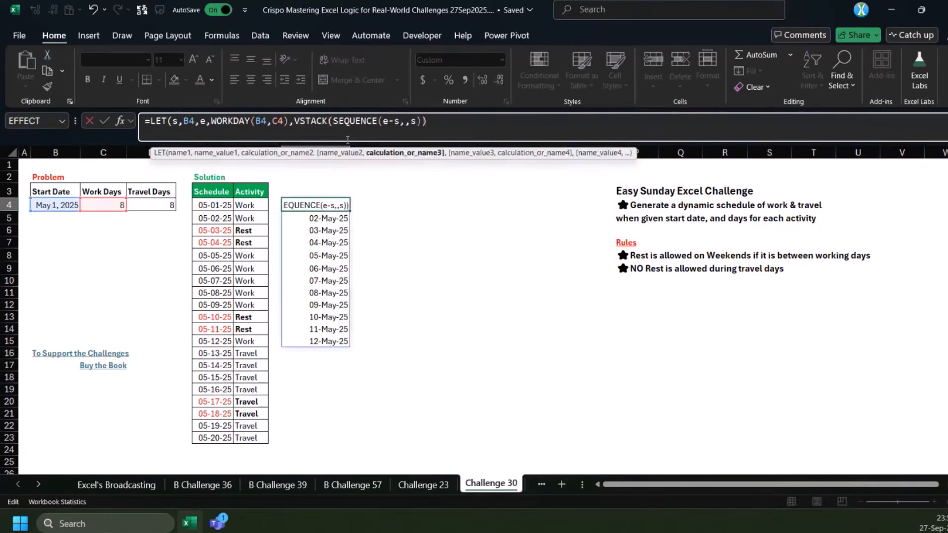
{"action": "type", "text": ",seq"}
{"action": "key", "text": "Tab"}
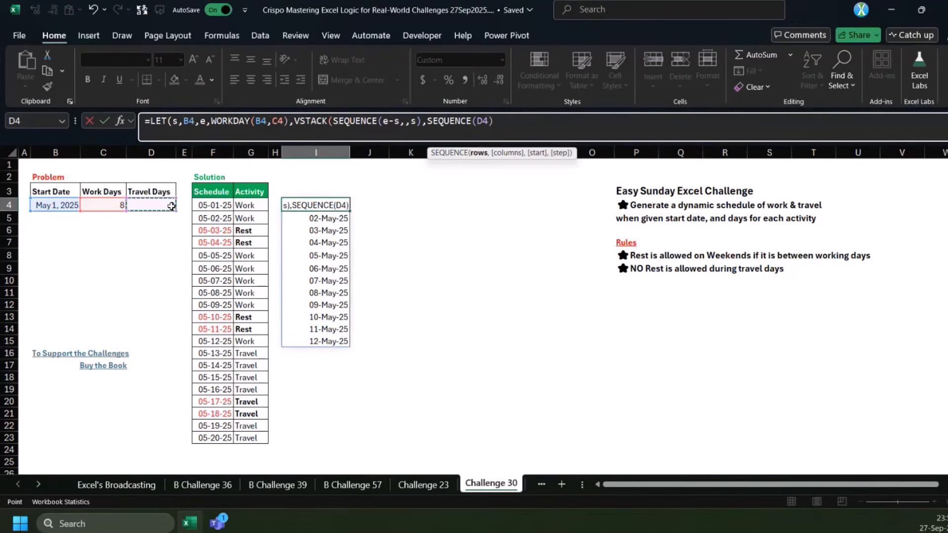
{"action": "type", "text": ")"}
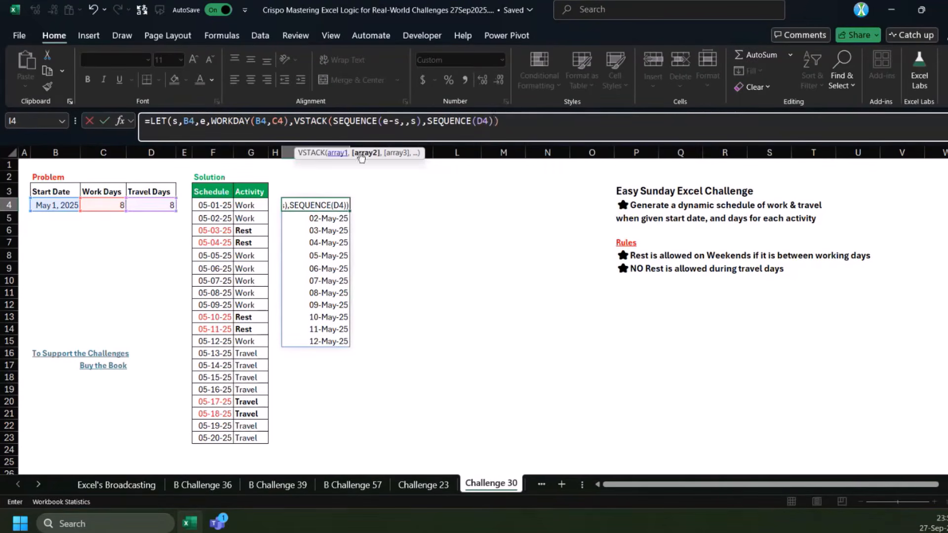
{"action": "key", "text": "Escape"}
In the I4 formula, name SEQUENCE(e-s,,s) as w and return the travel dates with SEQUENCE(D4)+MAX(w)
{"action": "left_click", "coordinate": [297, 123]}
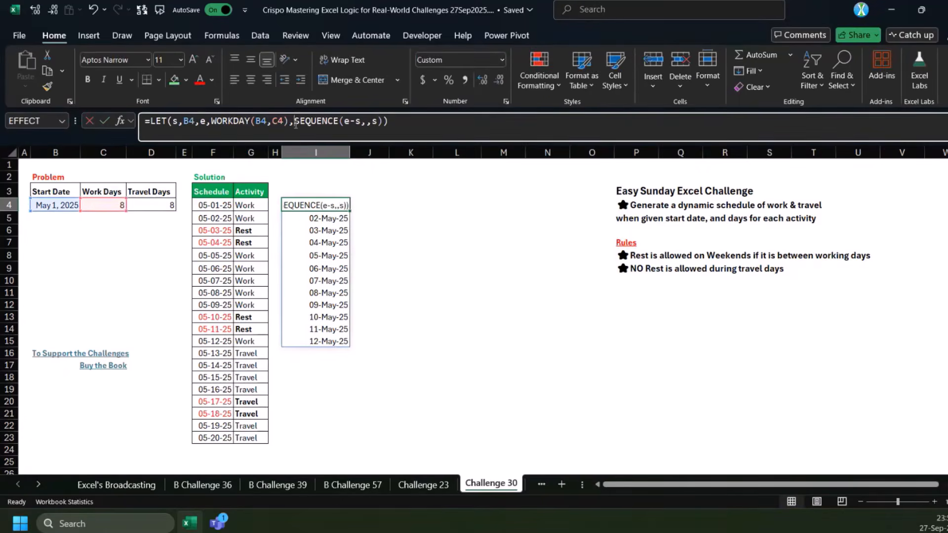
{"action": "type", "text": "w,"}
{"action": "key", "text": "End"}
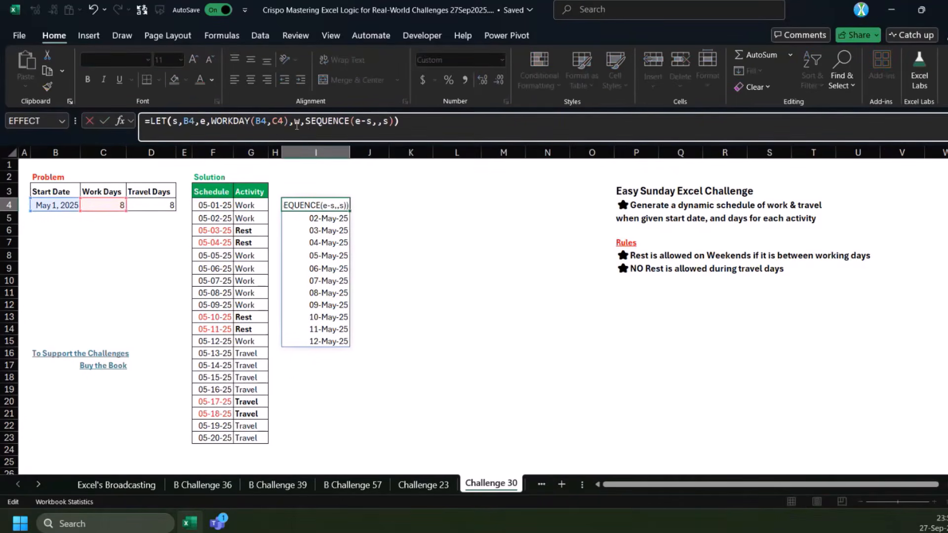
{"action": "key", "text": "Left"}
{"action": "type", "text": ",seq"}
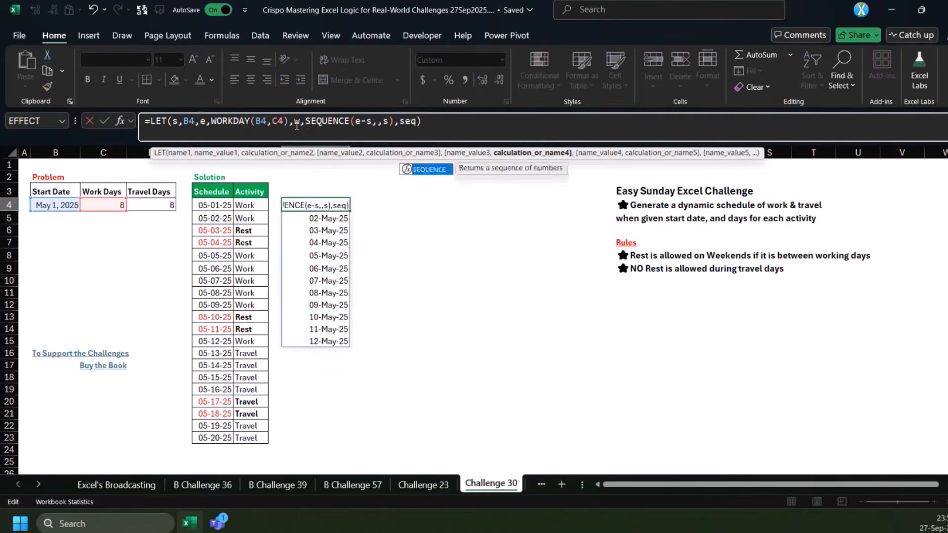
{"action": "key", "text": "Tab"}
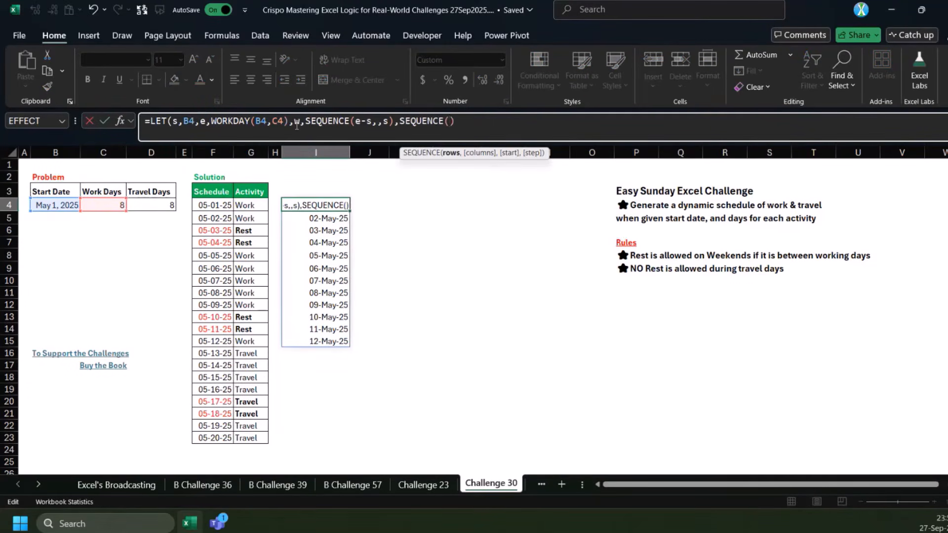
{"action": "left_click", "coordinate": [163, 204]}
{"action": "type", "text": ","}
{"action": "key", "text": "BackSpace"}
{"action": "type", "text": ")+"}
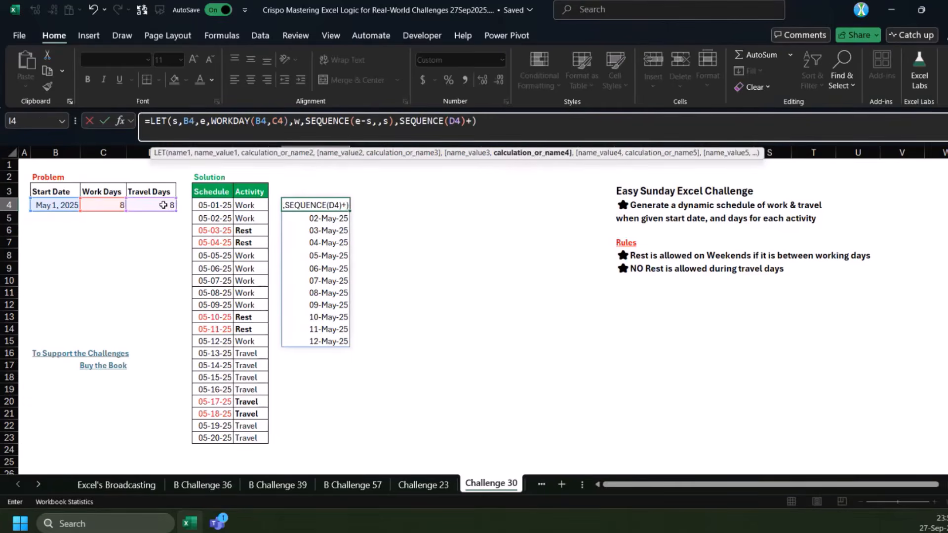
{"action": "type", "text": "MAX(w)"}
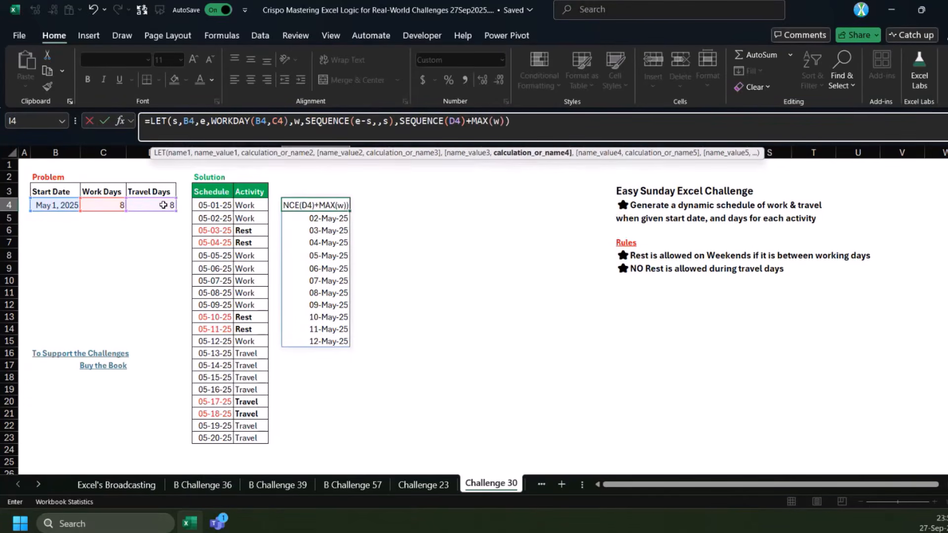
{"action": "key", "text": "ctrl+Return"}
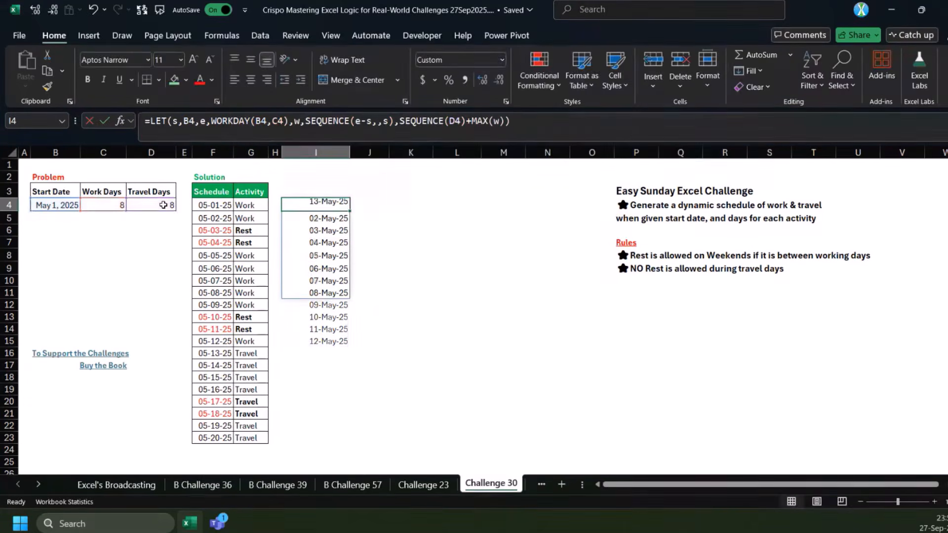
Stack the work-period dates above the travel dates in the I4 formula with VSTACK(w,SEQUENCE(D4)+MAX(w))
{"action": "left_click", "coordinate": [398, 124]}
{"action": "type", "text": "VSTACK(w,"}
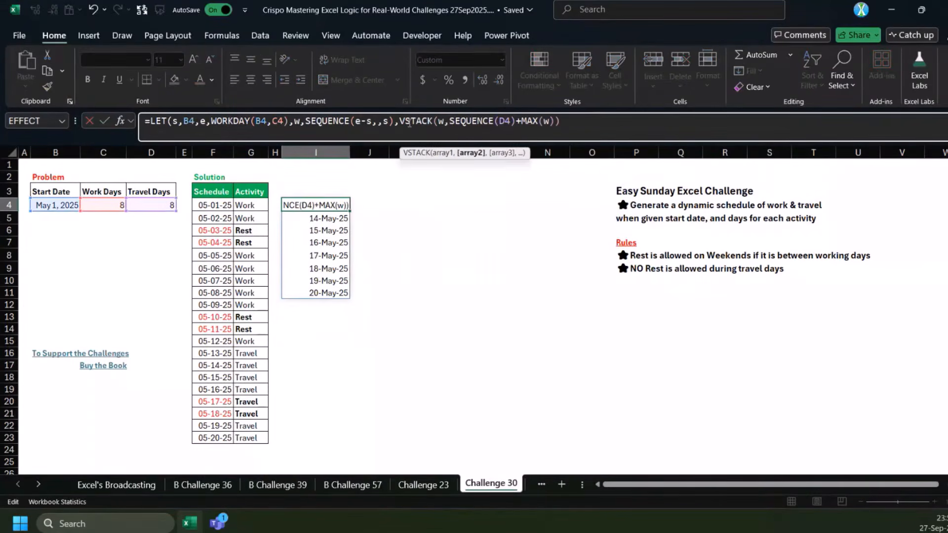
{"action": "type", "text": ")"}
{"action": "key", "text": "ctrl+Return"}
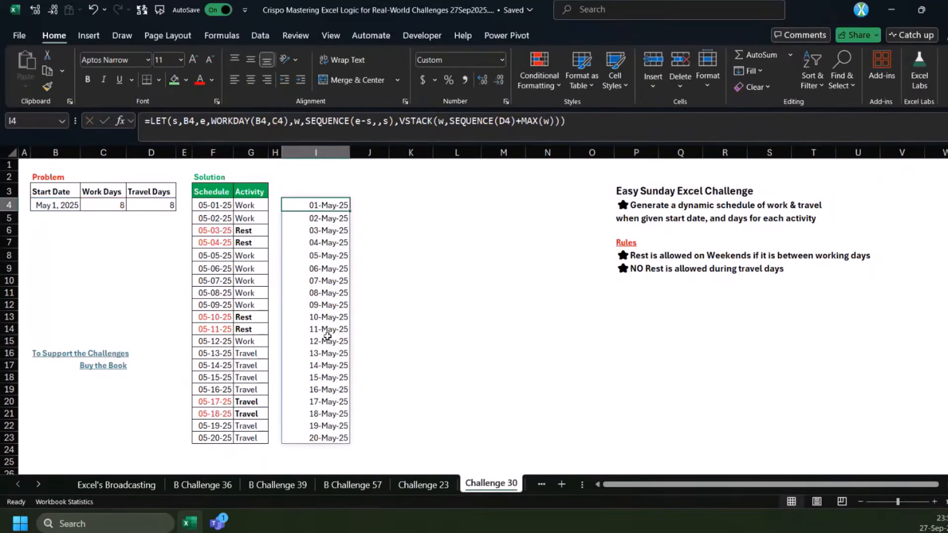
{"action": "left_click_drag", "start_coordinate": [313, 354], "coordinate": [322, 434]}
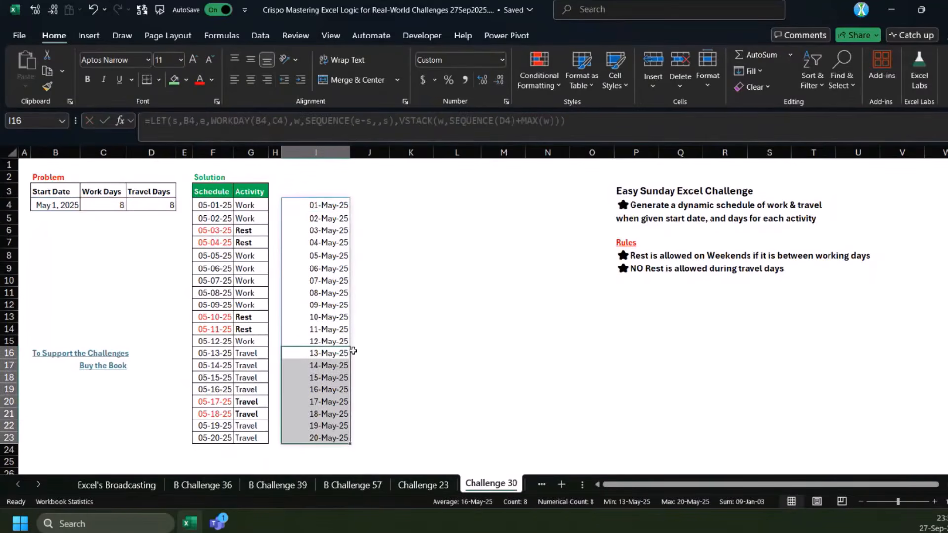
{"action": "left_click_drag", "start_coordinate": [358, 354], "coordinate": [360, 432]}
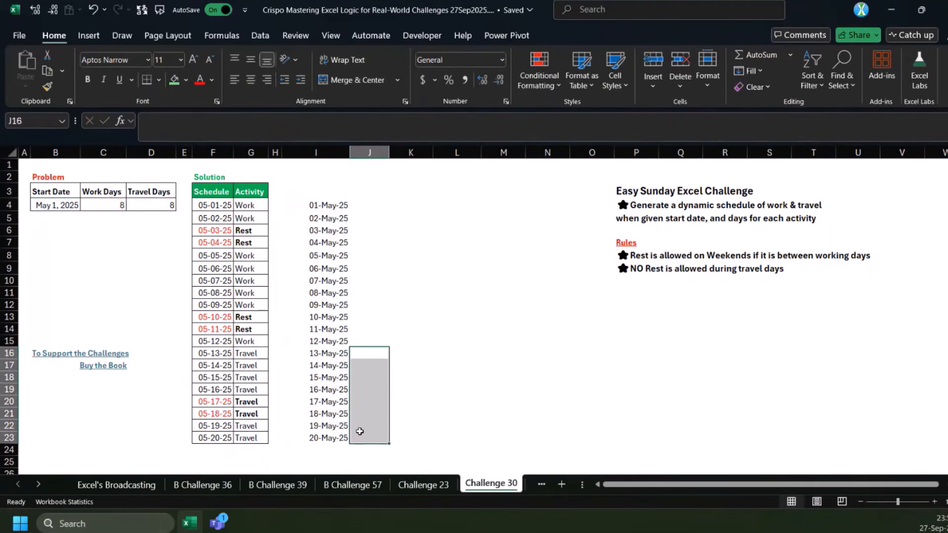
In the I4 formula, wrap the travel dates as IF({1,0},SEQUENCE(D4)+MAX(w),"Travel") to add a Travel label column
{"action": "left_click", "coordinate": [330, 355]}
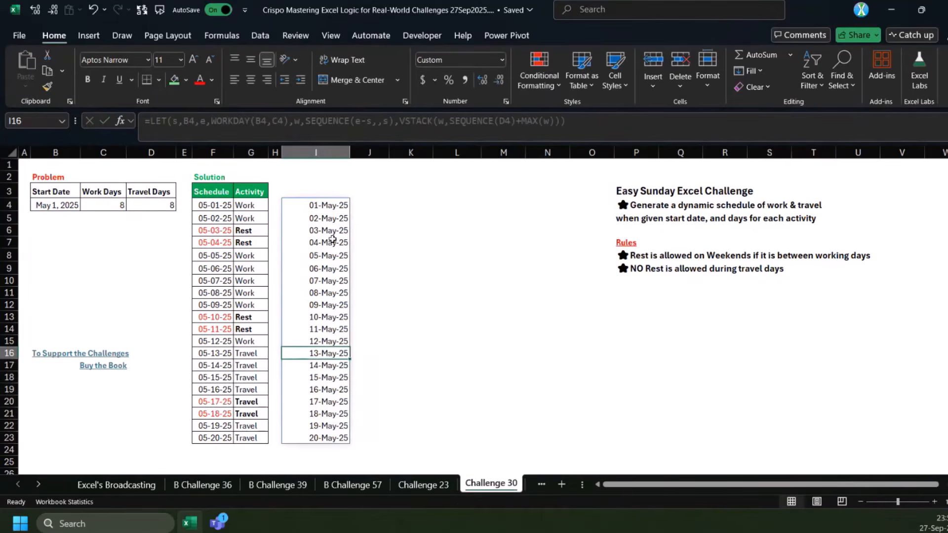
{"action": "key", "text": "ctrl+Up"}
{"action": "left_click", "coordinate": [447, 122]}
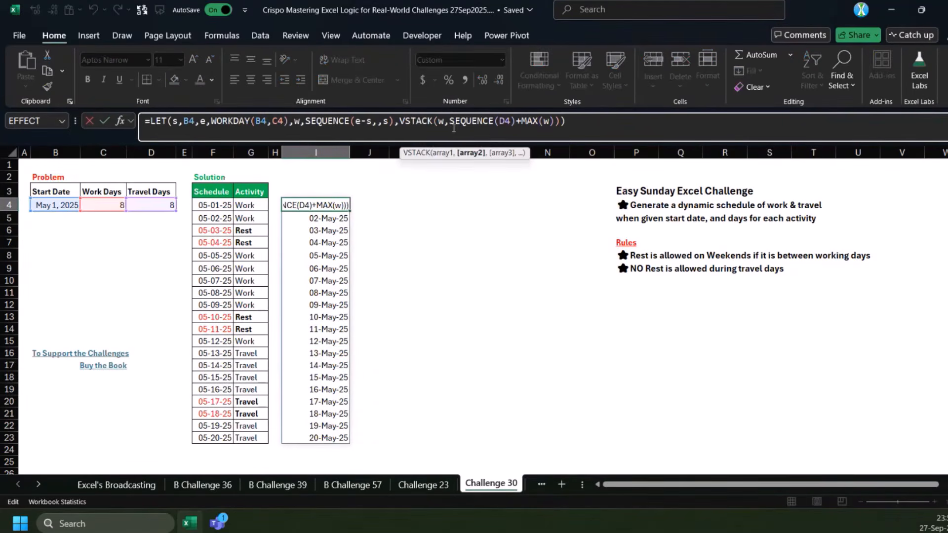
{"action": "type", "text": "IF({1,0"}
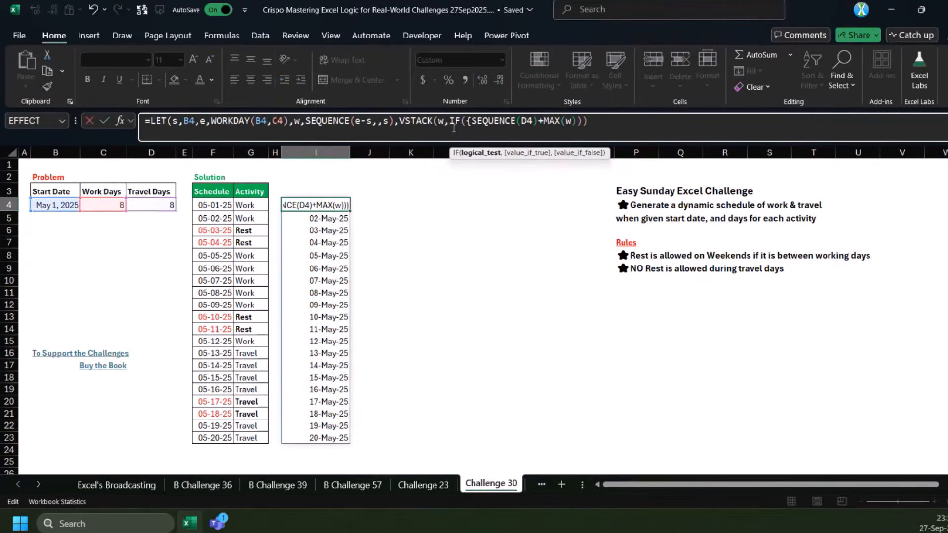
{"action": "type", "text": "},SEQUENCE(D4)+MAX(w)"}
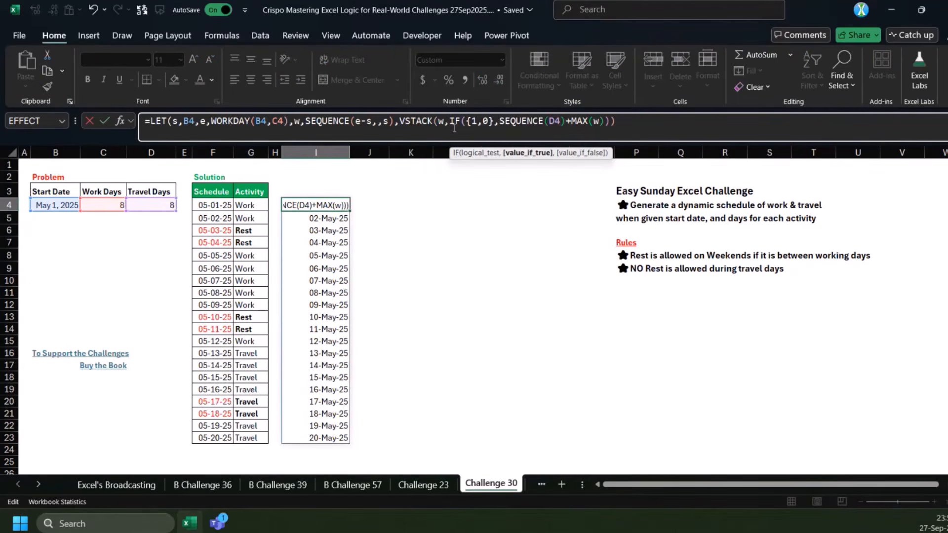
{"action": "type", "text": ",\"Travel\""}
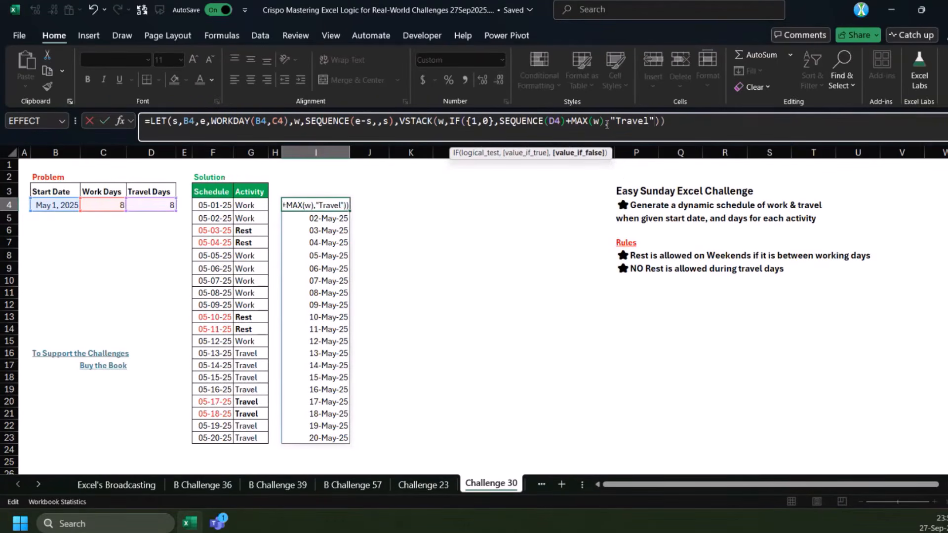
{"action": "type", "text": ")"}
{"action": "key", "text": "ctrl+Return"}
Wrap the work-period dates in the I4 formula as IF({1,0},w,0) to give them a placeholder second column
{"action": "left_click_drag", "start_coordinate": [365, 210], "coordinate": [368, 341]}
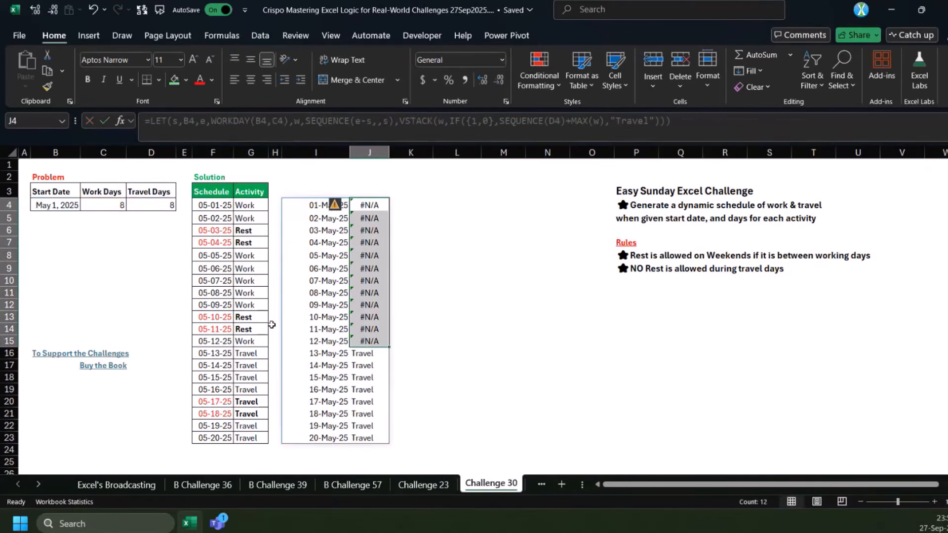
{"action": "left_click_drag", "start_coordinate": [242, 319], "coordinate": [247, 332]}
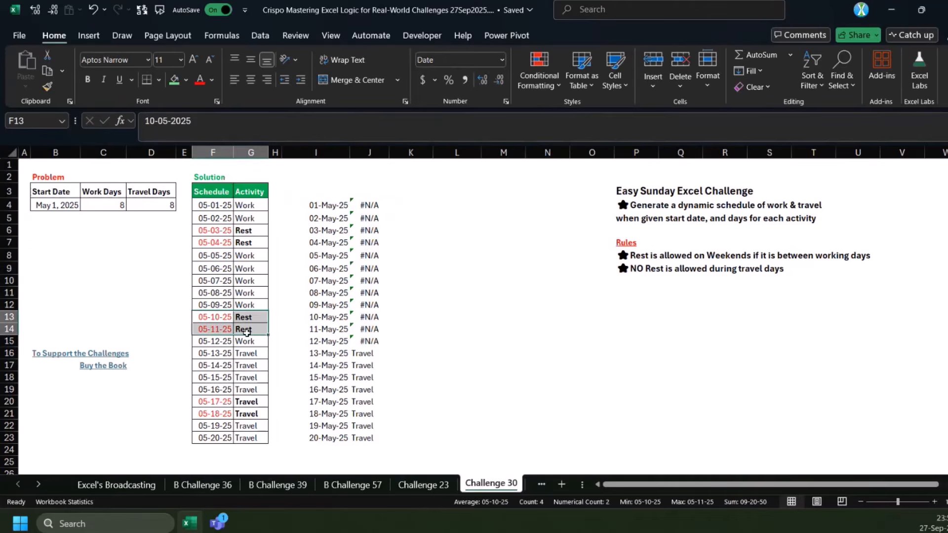
{"action": "left_click_drag", "start_coordinate": [358, 318], "coordinate": [359, 328]}
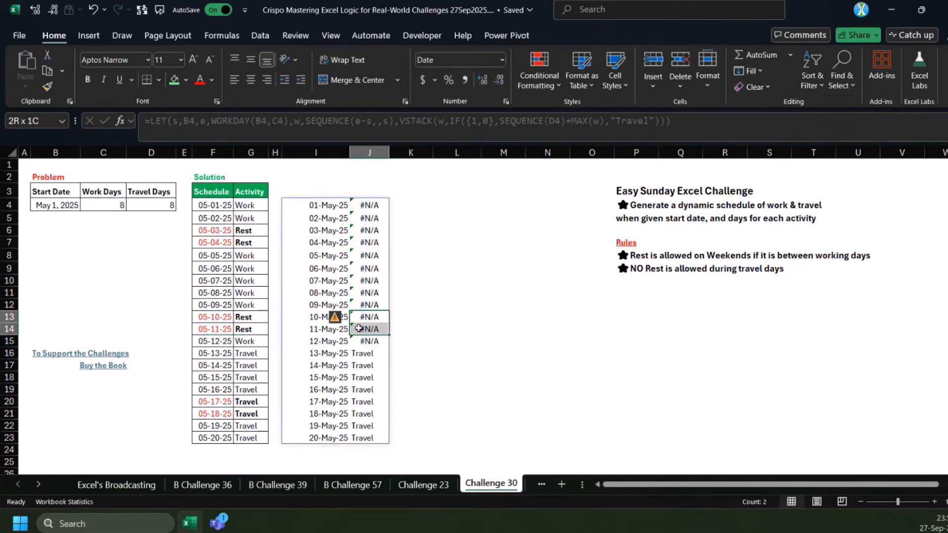
{"action": "left_click", "coordinate": [345, 204]}
{"action": "left_click", "coordinate": [438, 123]}
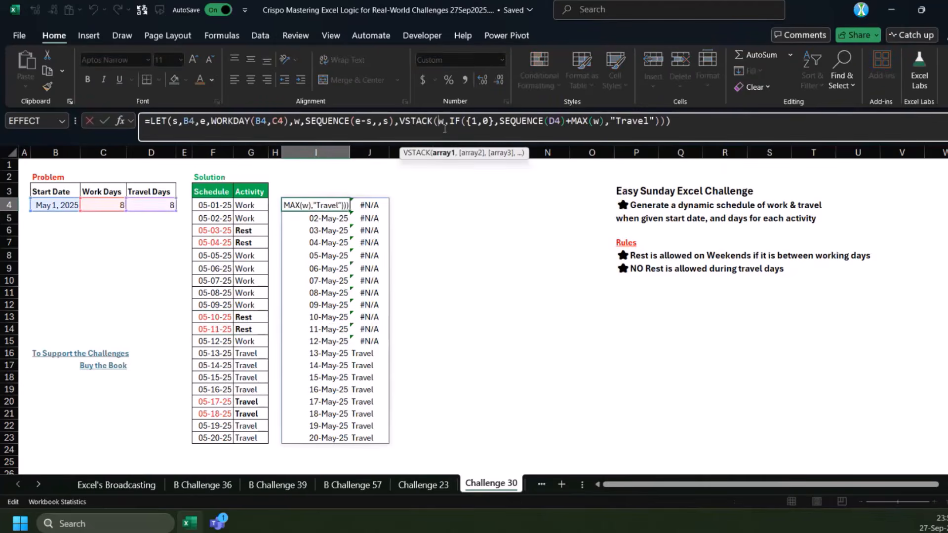
{"action": "type", "text": "IF({"}
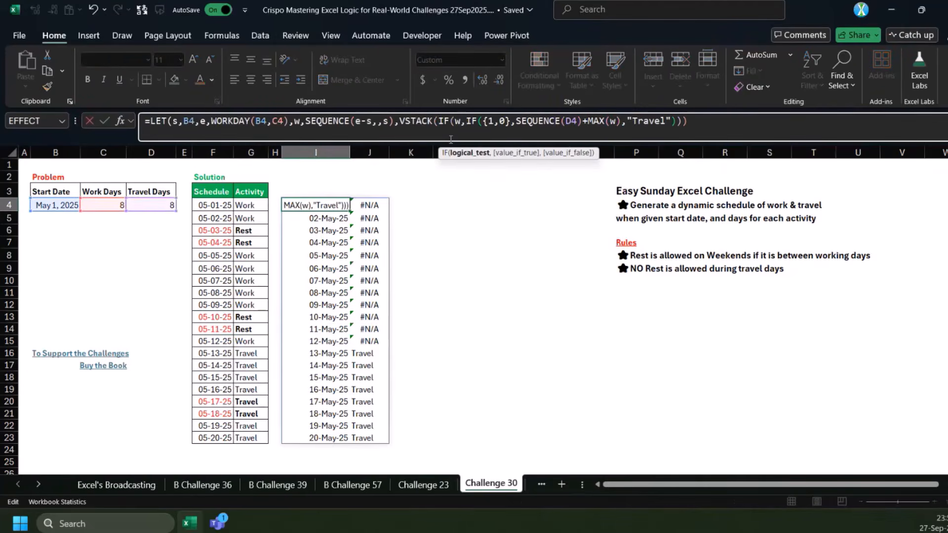
{"action": "type", "text": "1,0"}
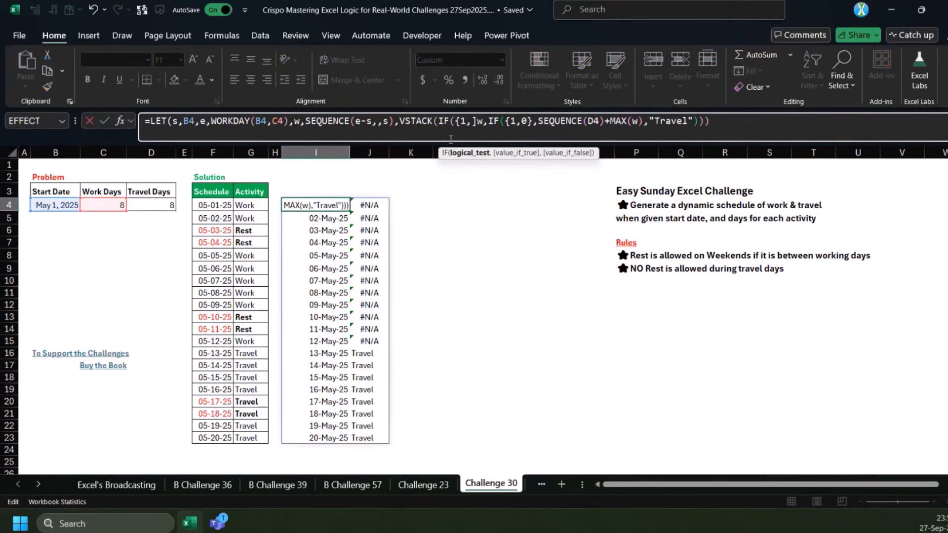
{"action": "type", "text": "},w"}
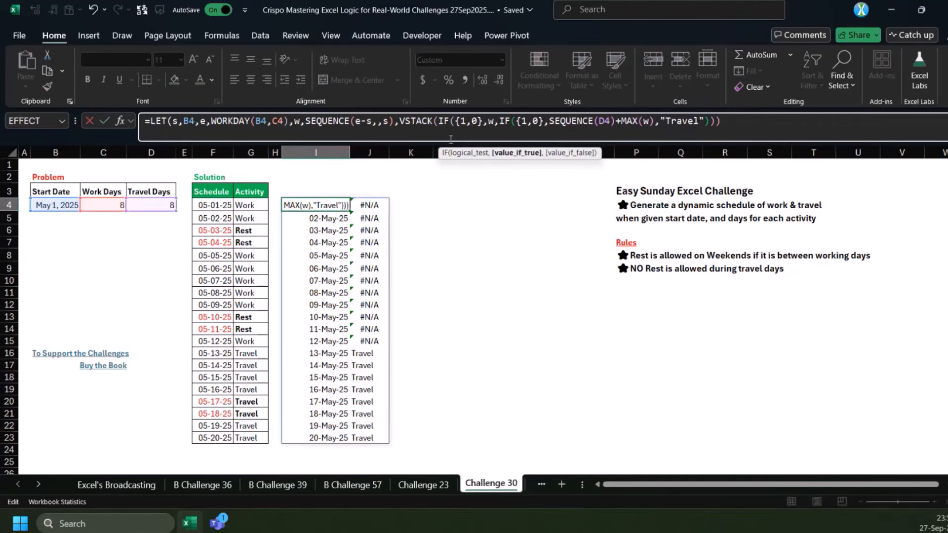
{"action": "type", "text": ",0)"}
{"action": "key", "text": "ctrl+Return"}
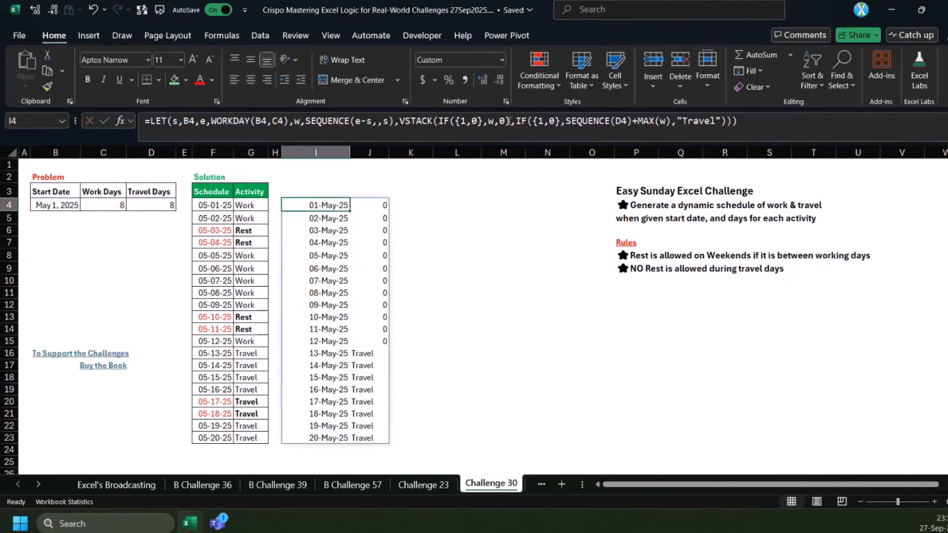
Enter =MOD(I4:I15,7) in K4 to examine which remainders mark the weekend dates
{"action": "left_click", "coordinate": [501, 121]}
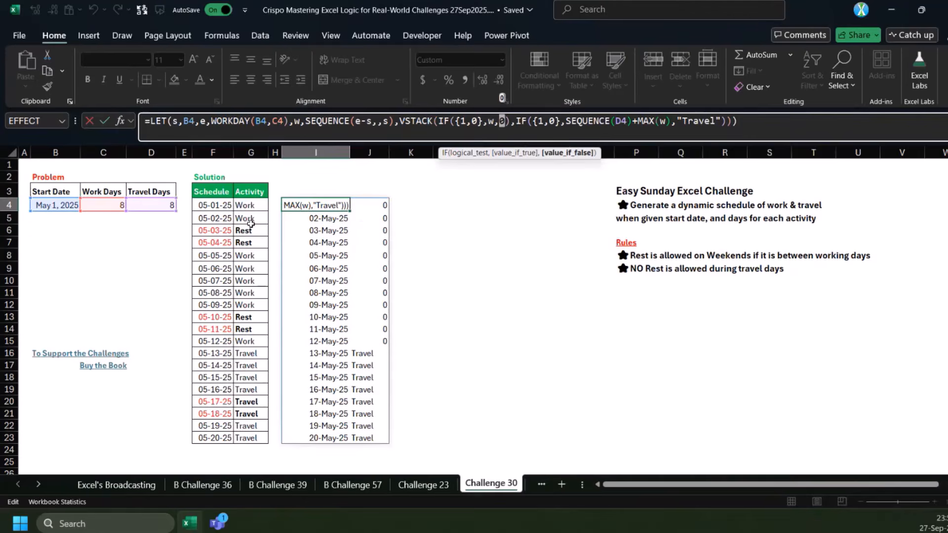
{"action": "key", "text": "Escape"}
{"action": "left_click", "coordinate": [417, 207]}
{"action": "left_click", "coordinate": [334, 206]}
{"action": "left_click", "coordinate": [418, 206]}
{"action": "type", "text": "=mo"}
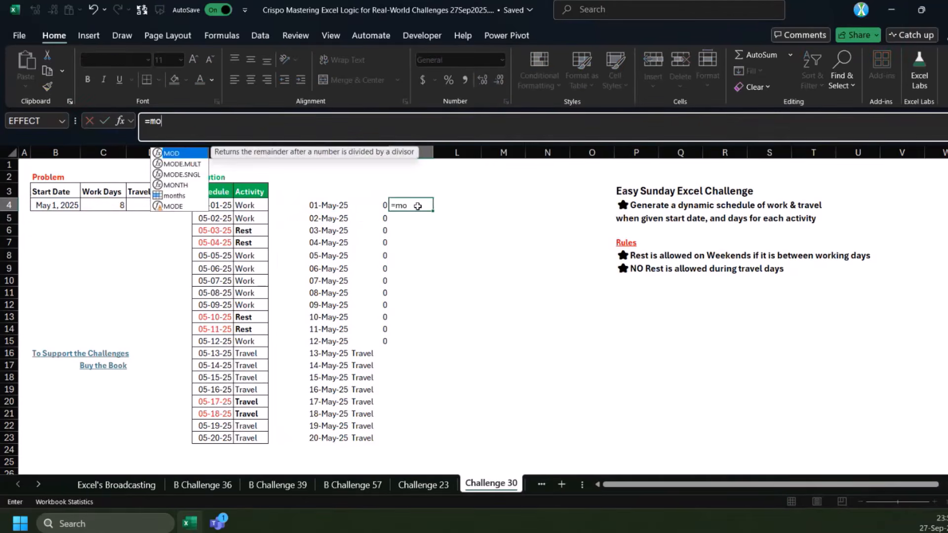
{"action": "key", "text": "Tab"}
{"action": "left_click_drag", "start_coordinate": [321, 205], "coordinate": [321, 342]}
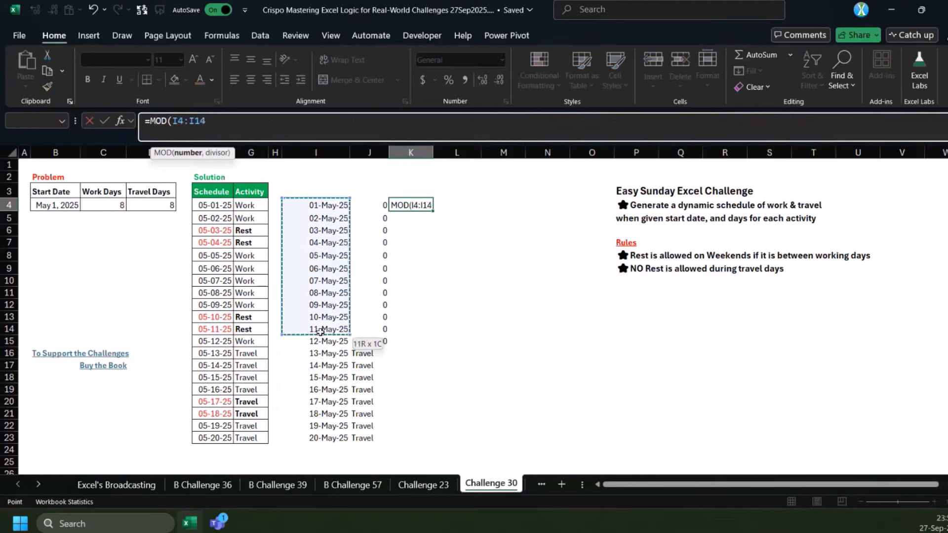
{"action": "type", "text": ",7"}
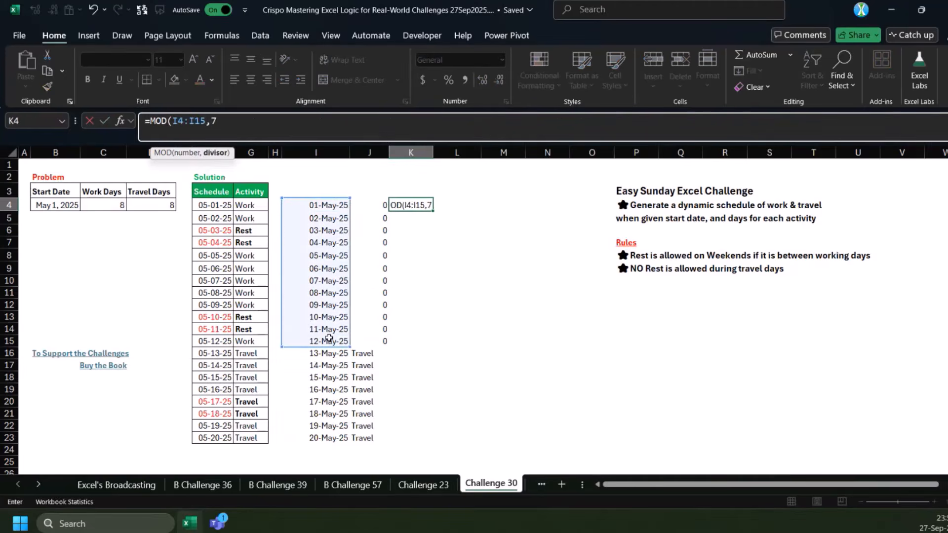
{"action": "type", "text": ")"}
{"action": "key", "text": "ctrl+Return"}
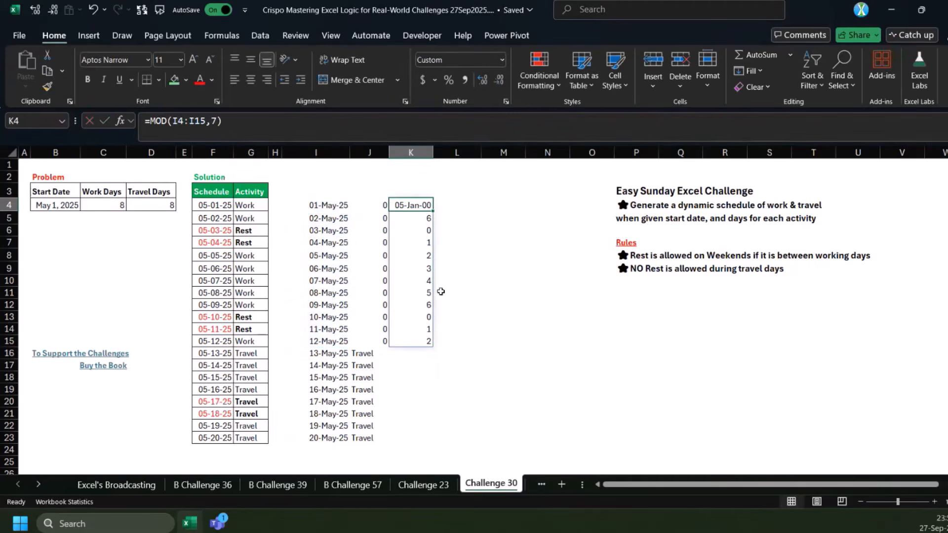
{"action": "left_click_drag", "start_coordinate": [410, 230], "coordinate": [411, 246]}
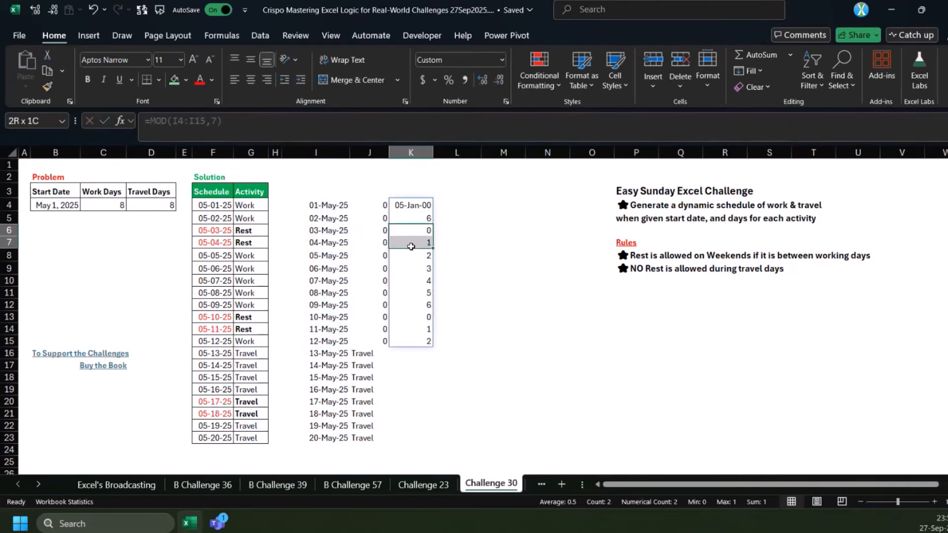
{"action": "left_click_drag", "start_coordinate": [411, 246], "coordinate": [411, 246]}
In the I4 formula, replace the placeholder 0 with IF(MOD(w,7)<2,"Rest","Work")
{"action": "left_click", "coordinate": [335, 202]}
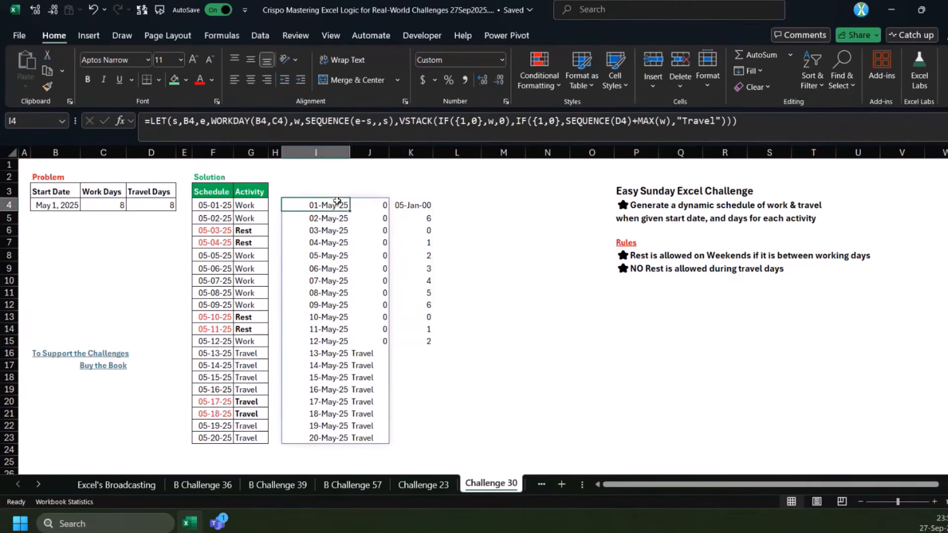
{"action": "left_click", "coordinate": [506, 121]}
{"action": "key", "text": "BackSpace"}
{"action": "type", "text": "IF(MOD("}
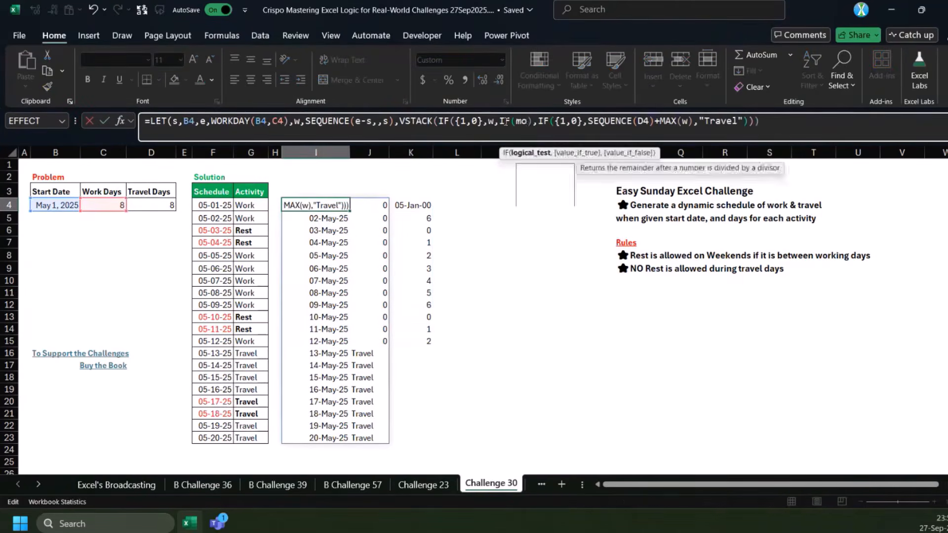
{"action": "type", "text": "w,7)<"}
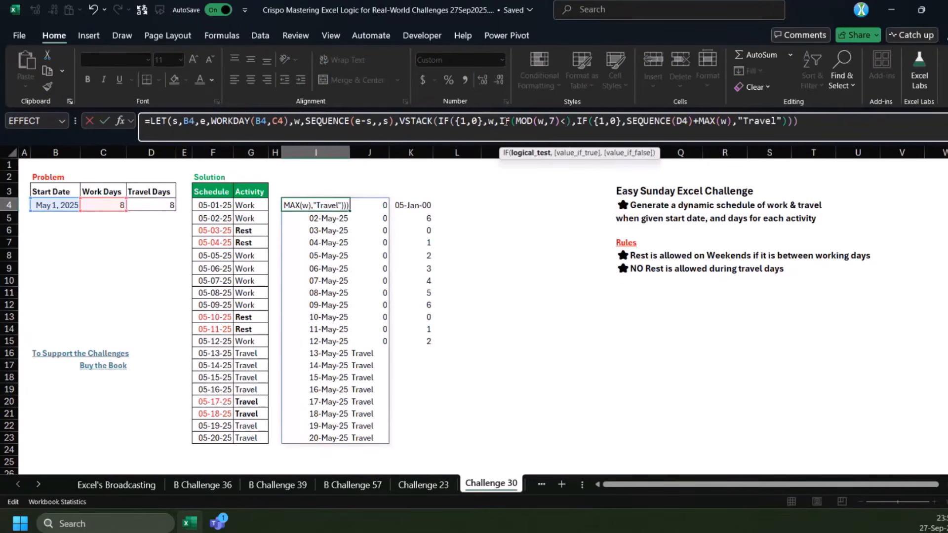
{"action": "type", "text": "2,\"R"}
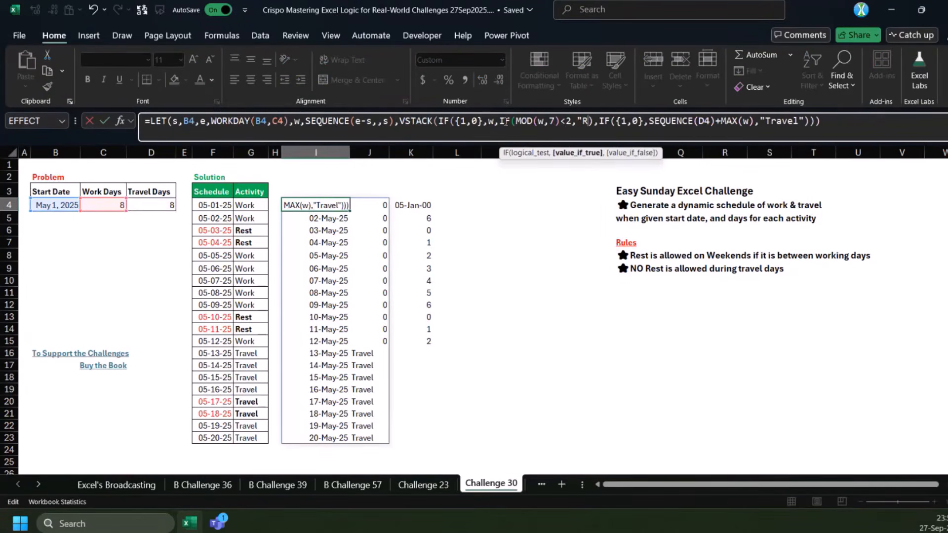
{"action": "type", "text": "est\",\"Work\""}
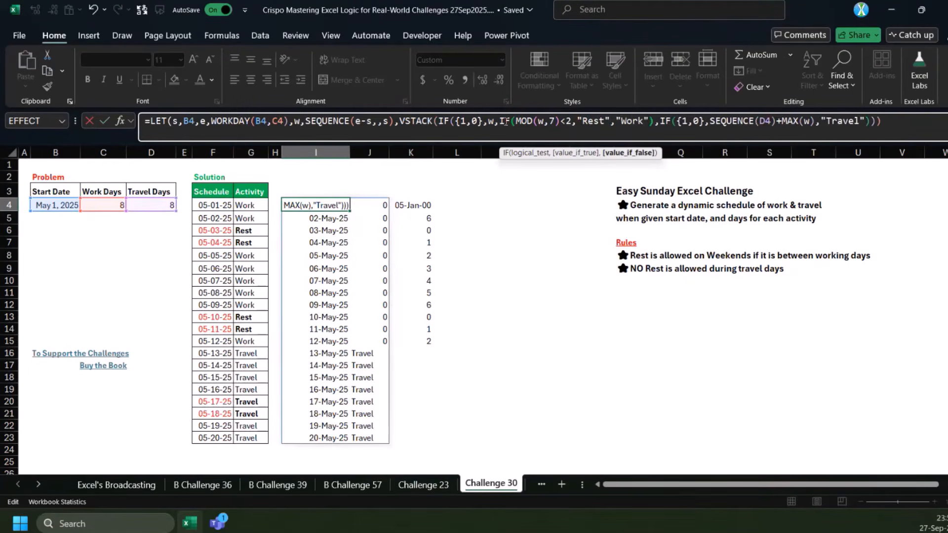
{"action": "type", "text": ")"}
{"action": "key", "text": "Return"}
Compare the MOD helper values with the schedule labels and clear the helper range K4:K15
{"action": "left_click_drag", "start_coordinate": [413, 205], "coordinate": [412, 343]}
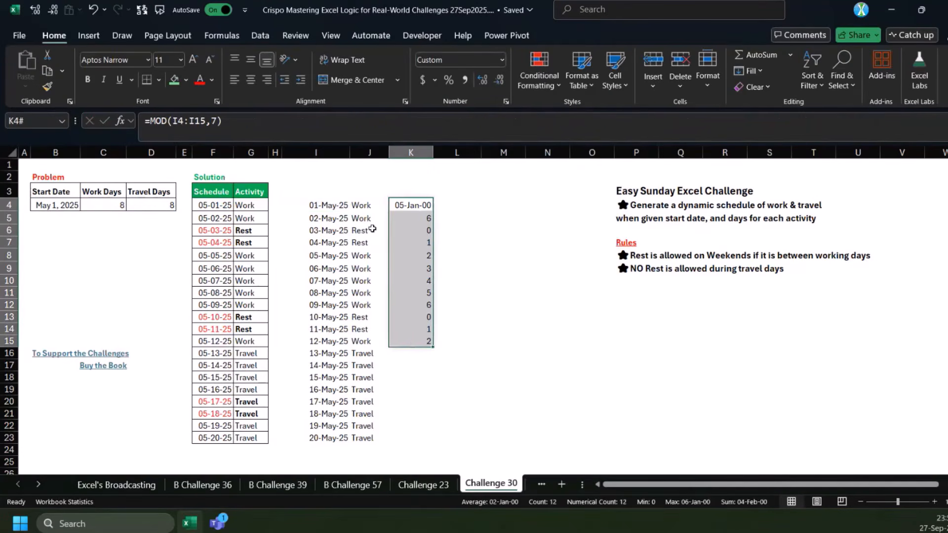
{"action": "left_click", "coordinate": [312, 205]}
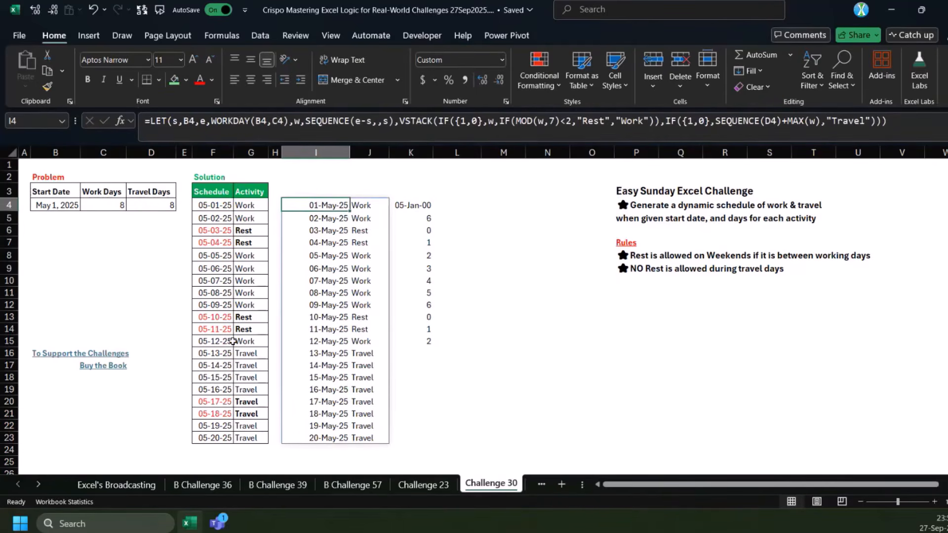
{"action": "left_click", "coordinate": [414, 339]}
{"action": "left_click", "coordinate": [409, 211]}
{"action": "left_click", "coordinate": [421, 229]}
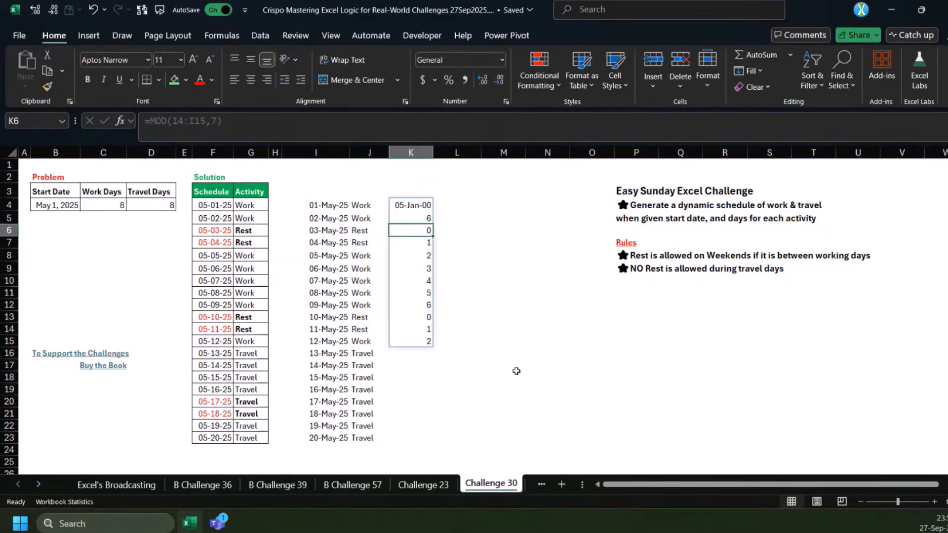
{"action": "left_click", "coordinate": [320, 208]}
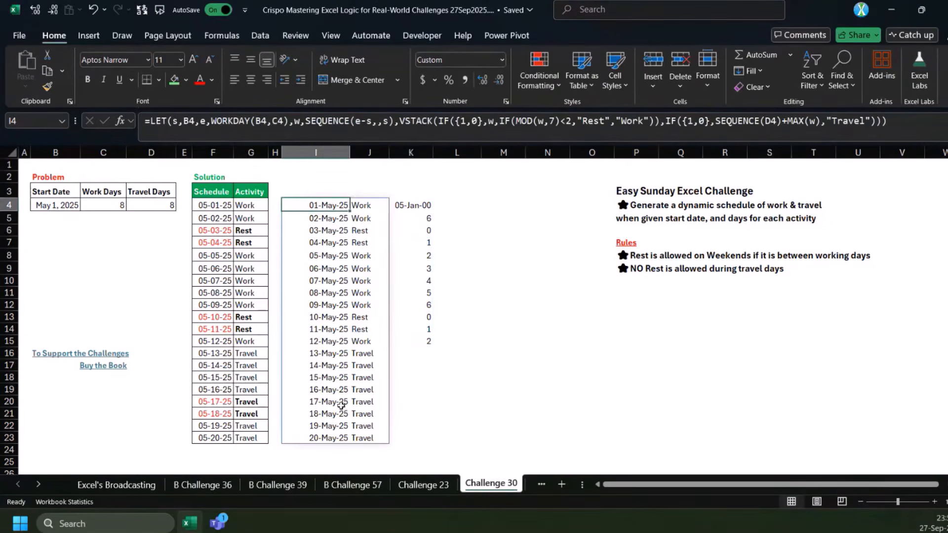
{"action": "left_click", "coordinate": [413, 206]}
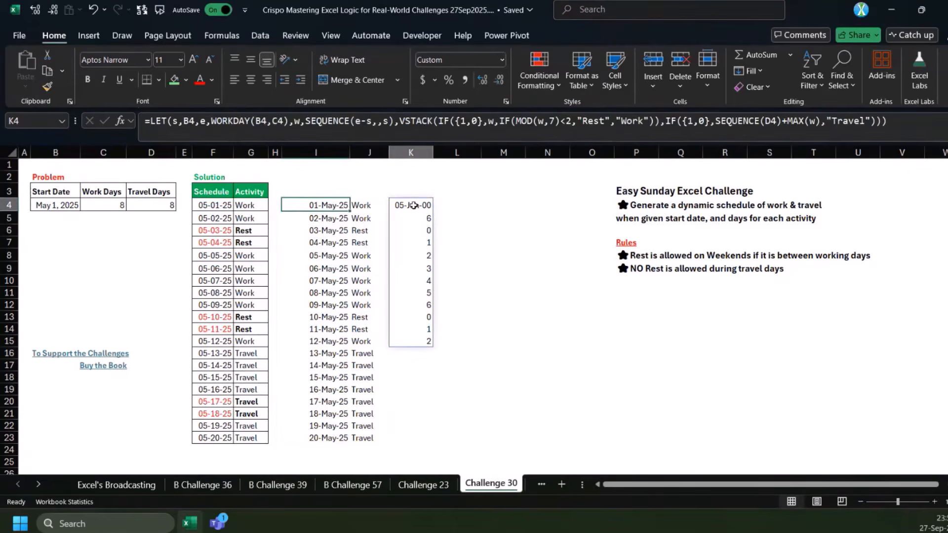
{"action": "left_click_drag", "start_coordinate": [413, 205], "coordinate": [423, 340]}
{"action": "key", "text": "Delete"}
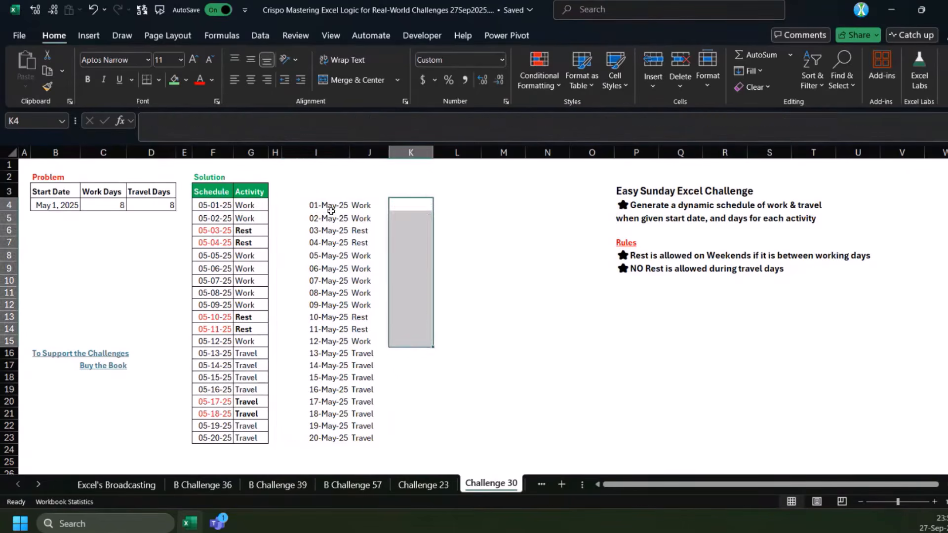
Widen column J slightly and select the work-period rows I4:J15
{"action": "left_click", "coordinate": [328, 206]}
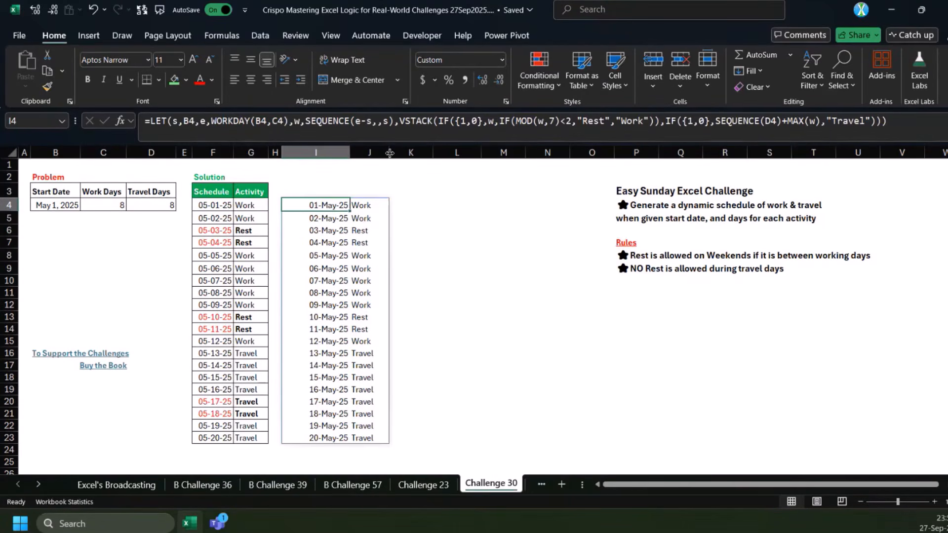
{"action": "left_click_drag", "start_coordinate": [390, 154], "coordinate": [417, 157]}
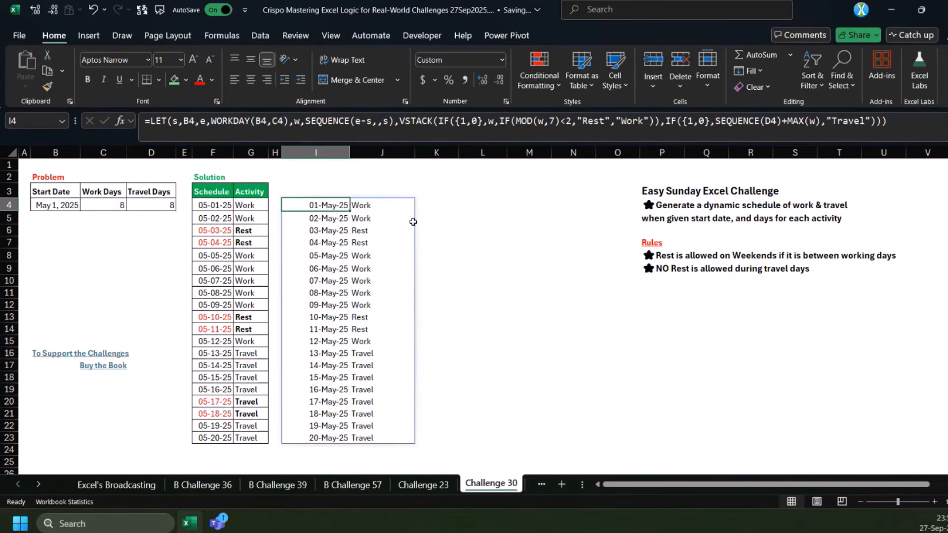
{"action": "left_click_drag", "start_coordinate": [306, 205], "coordinate": [376, 340]}
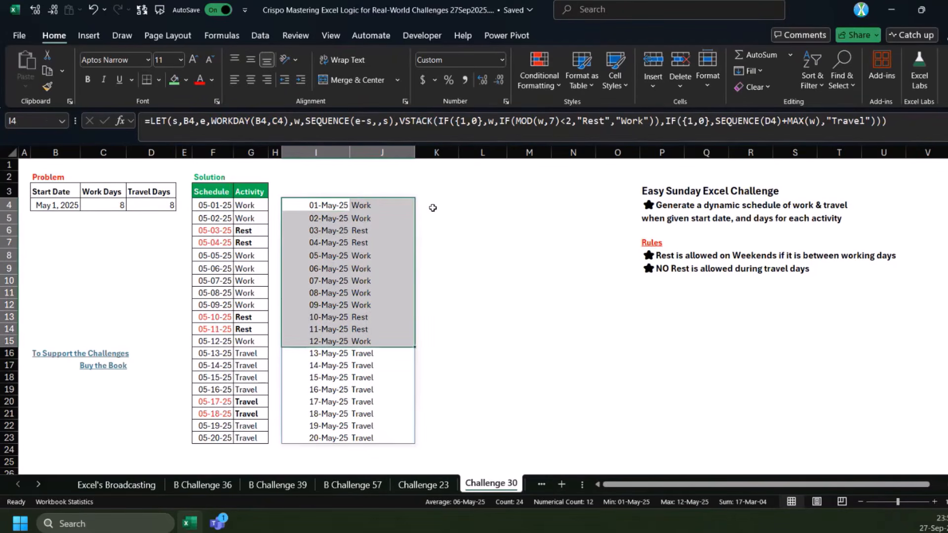
Move the LET schedule formula from I4 down to I25, leaving I4 empty for another approach
{"action": "left_click", "coordinate": [328, 206]}
{"action": "left_click", "coordinate": [363, 122]}
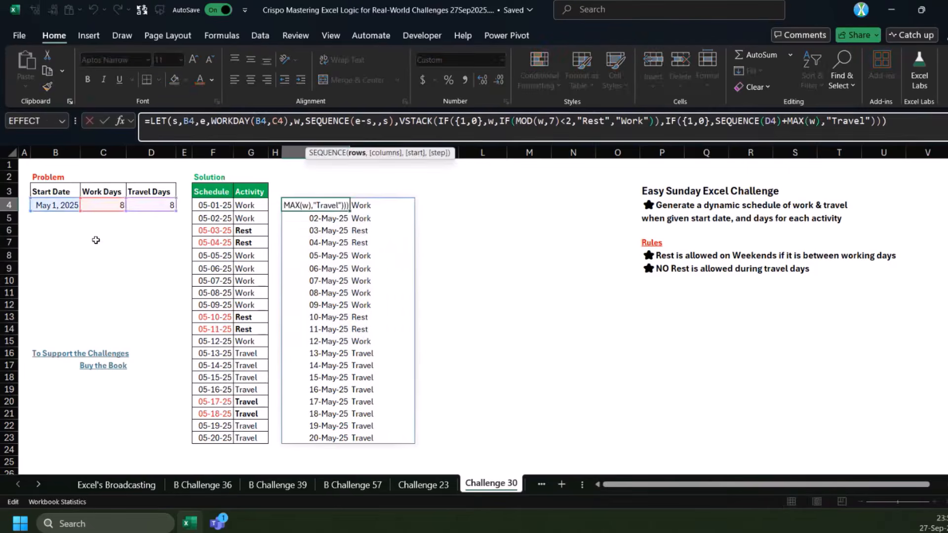
{"action": "key", "text": "Escape"}
{"action": "key", "text": "ctrl+c"}
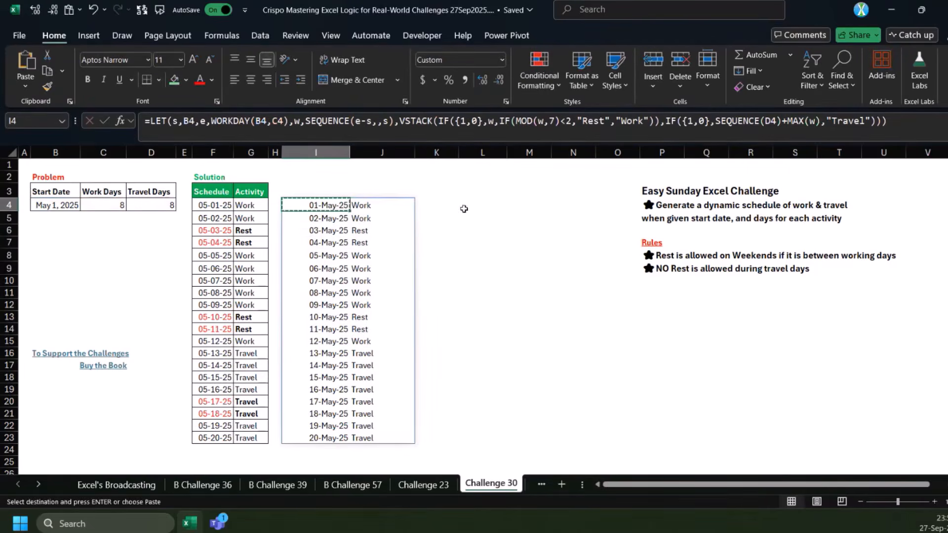
{"action": "left_click", "coordinate": [317, 461]}
{"action": "key", "text": "ctrl+v"}
{"action": "left_click", "coordinate": [283, 205]}
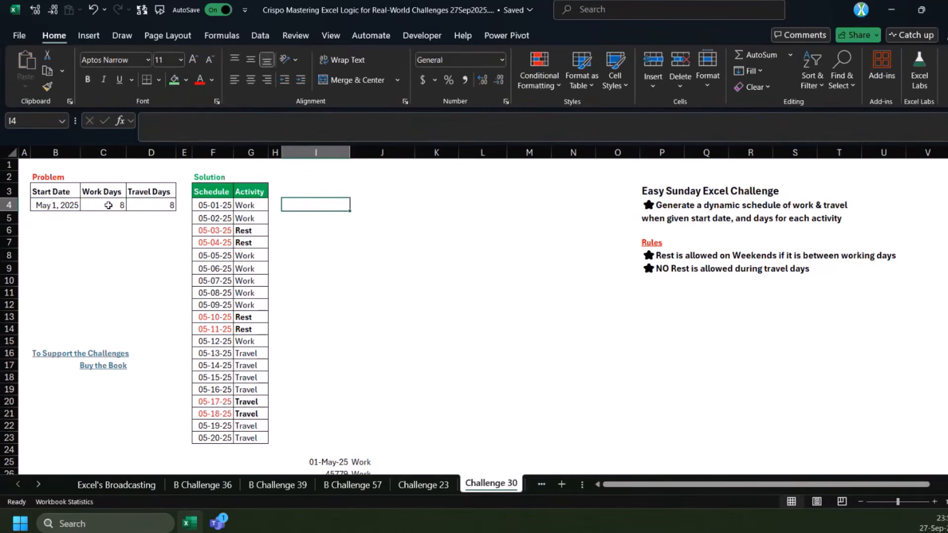
Enter =WORKDAY(B4,C4) in I4 from the start date and work days, and format the result as a date
{"action": "left_click", "coordinate": [108, 205]}
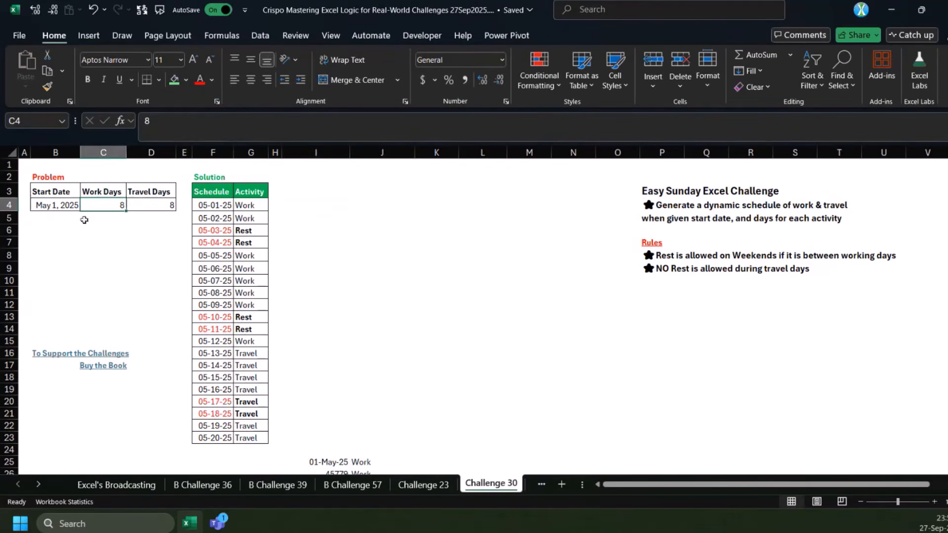
{"action": "left_click", "coordinate": [43, 203]}
{"action": "left_click_drag", "start_coordinate": [43, 204], "coordinate": [153, 205]}
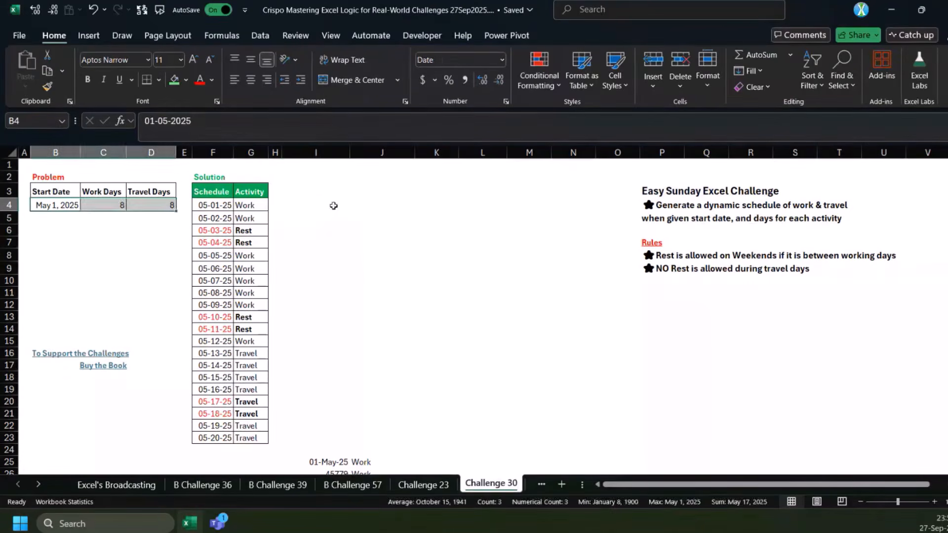
{"action": "left_click", "coordinate": [334, 204]}
{"action": "type", "text": "=n"}
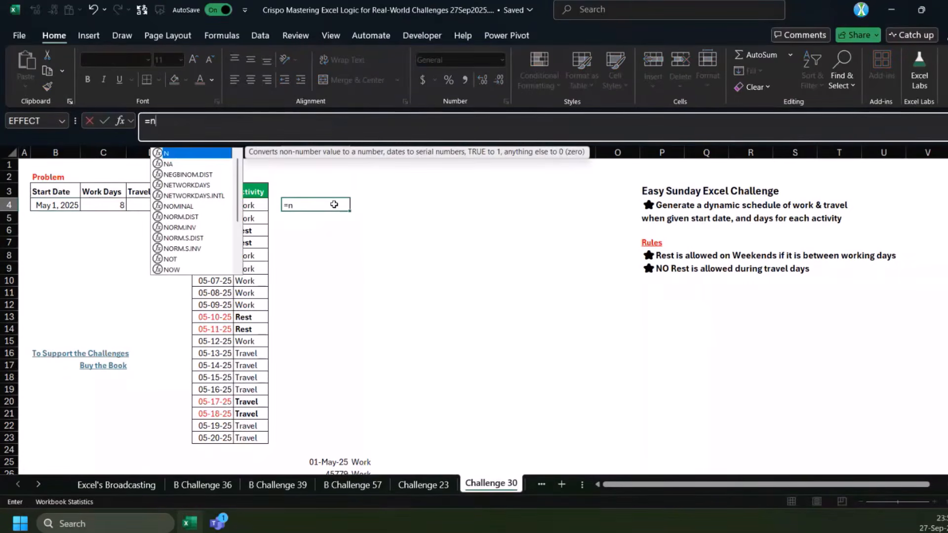
{"action": "key", "text": "BackSpace"}
{"action": "type", "text": "wrok"}
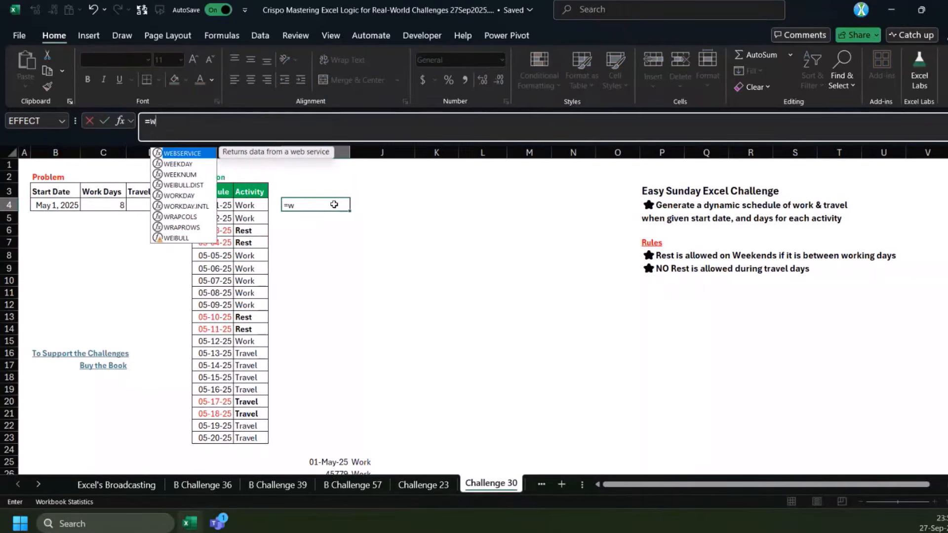
{"action": "key", "text": "BackSpace"}
{"action": "key", "text": "BackSpace"}
{"action": "key", "text": "BackSpace"}
{"action": "type", "text": "ork"}
{"action": "key", "text": "Tab"}
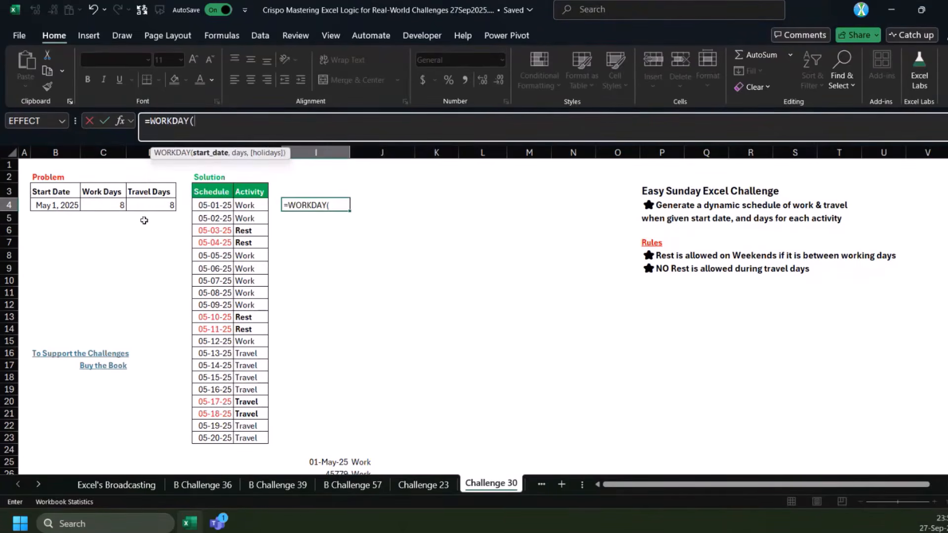
{"action": "left_click", "coordinate": [68, 206]}
{"action": "type", "text": ","}
{"action": "left_click", "coordinate": [114, 206]}
{"action": "type", "text": ")"}
{"action": "key", "text": "ctrl+Return"}
{"action": "key", "text": "ctrl+shift+3"}
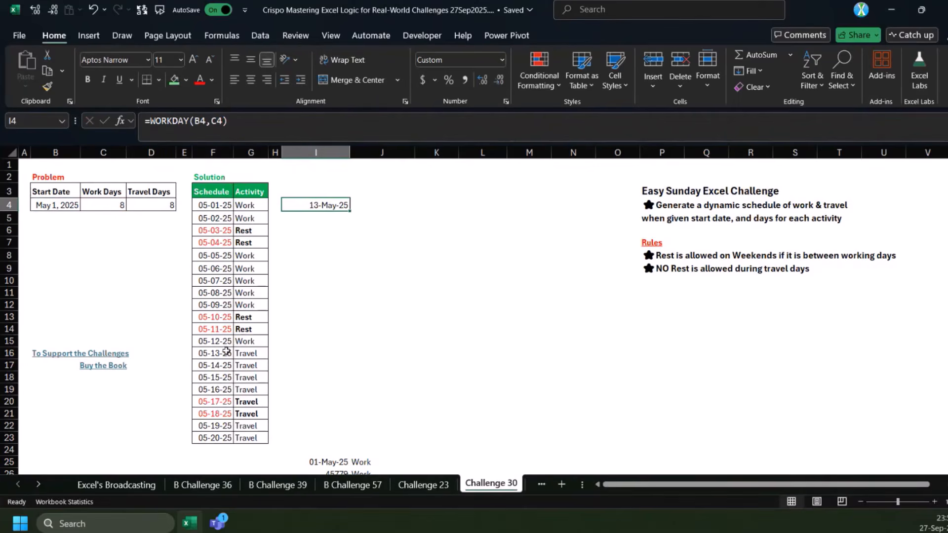
Check the last work row against the first travel row and change the I4 formula to =WORKDAY(B4,C4-1)
{"action": "left_click_drag", "start_coordinate": [213, 341], "coordinate": [256, 353]}
{"action": "left_click", "coordinate": [299, 204]}
{"action": "left_click", "coordinate": [224, 121]}
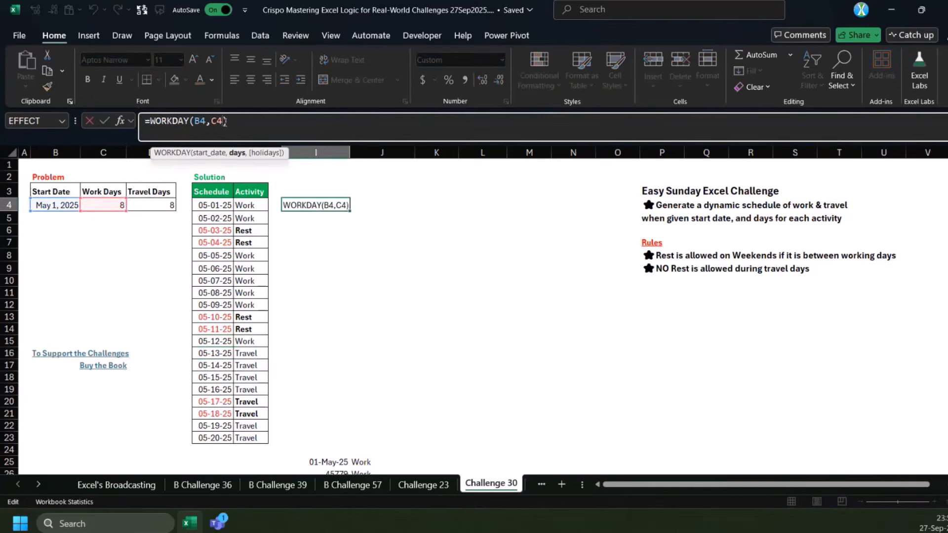
{"action": "type", "text": "-1"}
{"action": "key", "text": "ctrl+Return"}
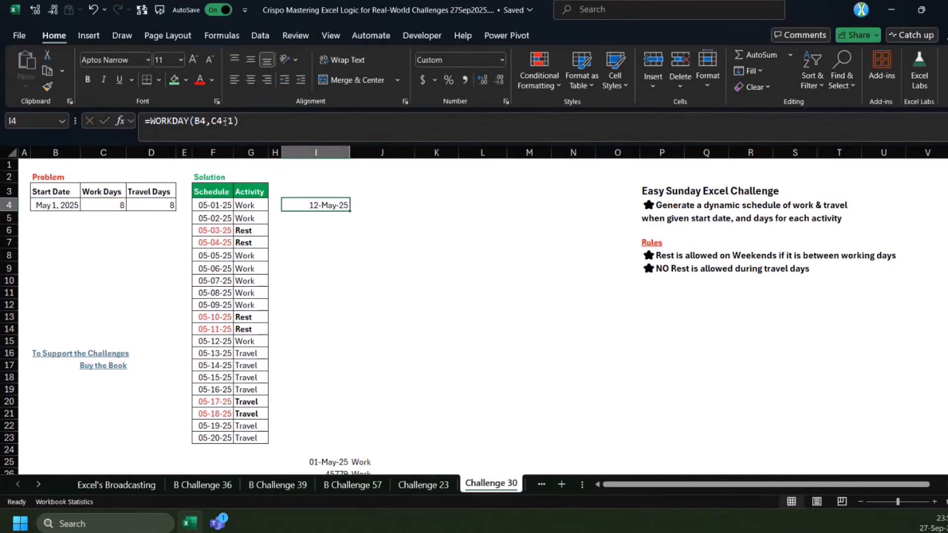
Move the WORKDAY formula to I15 to compare it with the last work date, and return it to I4
{"action": "left_click_drag", "start_coordinate": [282, 204], "coordinate": [280, 344]}
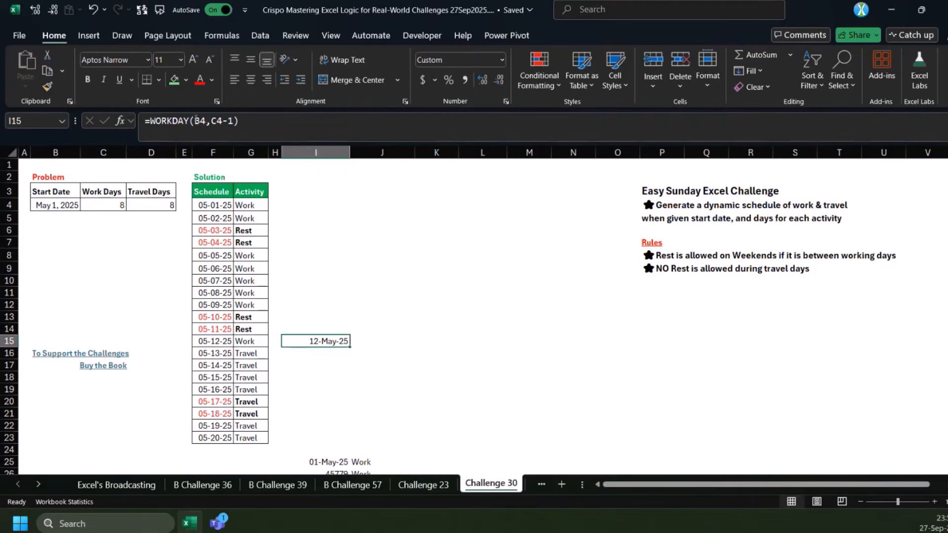
{"action": "left_click", "coordinate": [235, 133]}
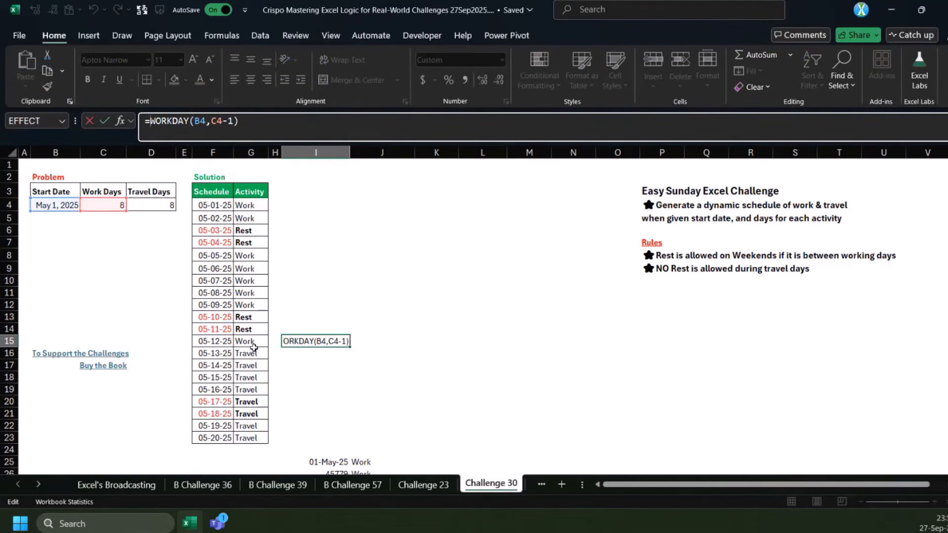
{"action": "key", "text": "Escape"}
{"action": "key", "text": "ctrl+c"}
{"action": "left_click", "coordinate": [321, 201]}
{"action": "key", "text": "Return"}
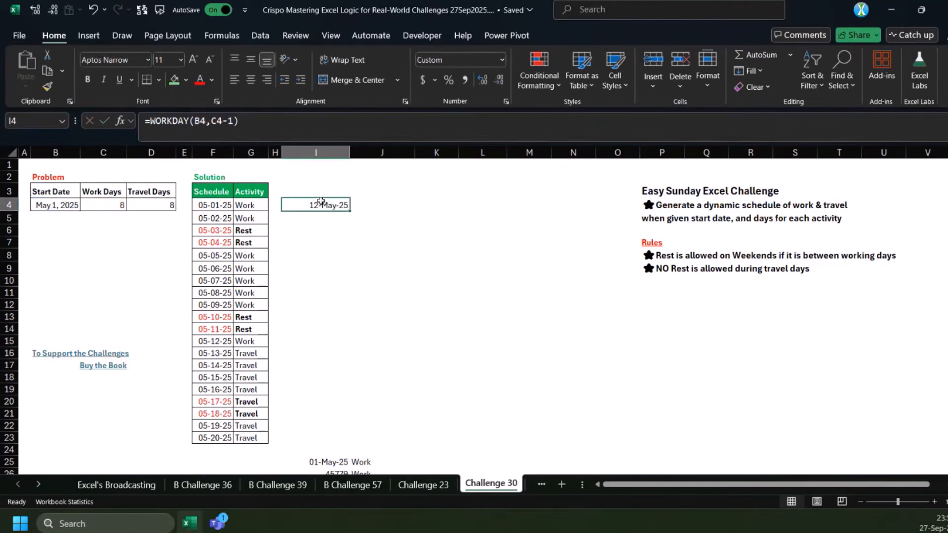
Enter =NETWORKDAYS(B4,I4) in J4 to count the working days between the start date and the WORKDAY date
{"action": "left_click", "coordinate": [377, 203]}
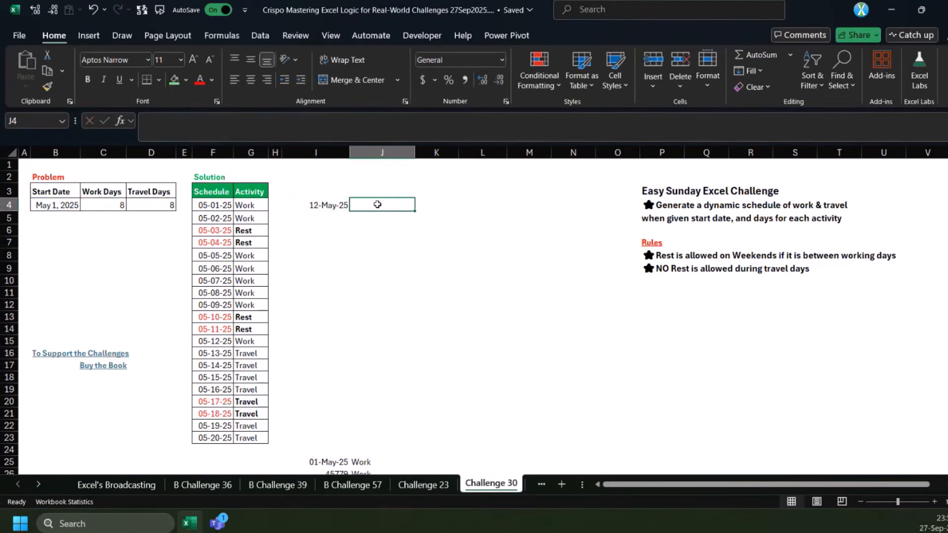
{"action": "type", "text": "="}
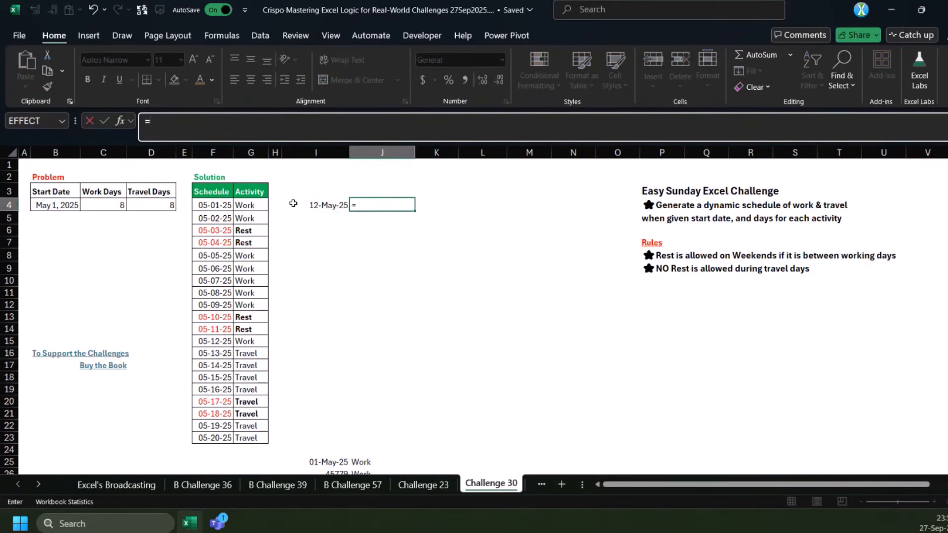
{"action": "type", "text": "NETWORKDAYS("}
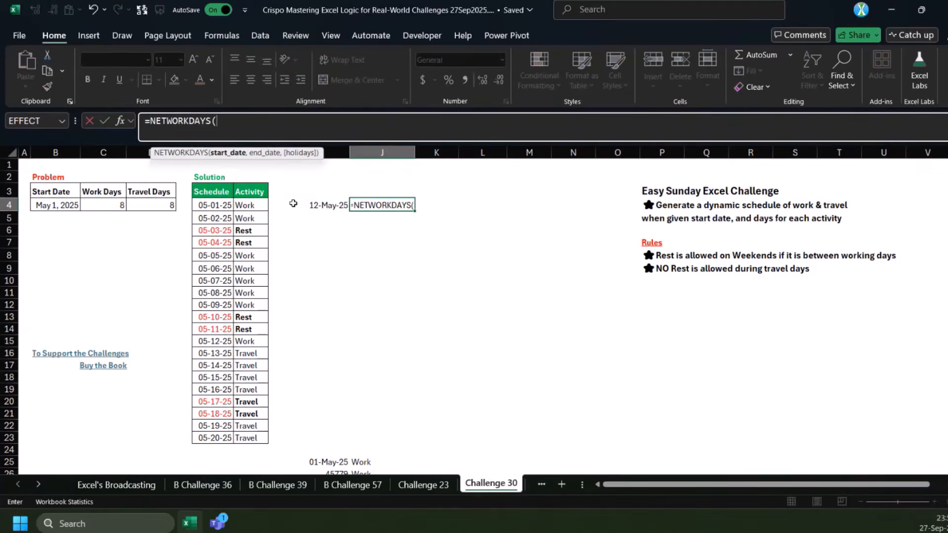
{"action": "left_click", "coordinate": [58, 206]}
{"action": "type", "text": ","}
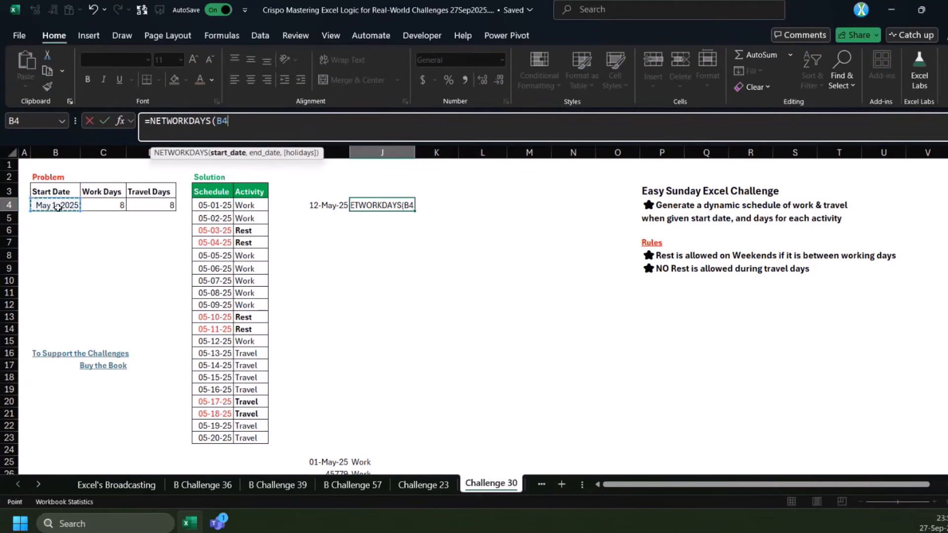
{"action": "key", "text": "Left"}
{"action": "key", "text": "ctrl+Return"}
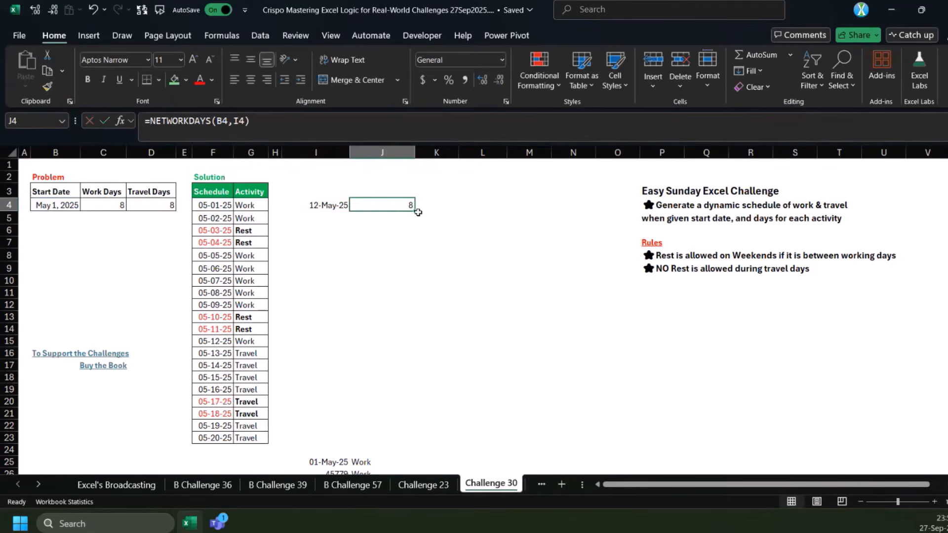
Compare the work days in C4 with the J4 count and examine the -1 adjustment in the I4 WORKDAY formula
{"action": "left_click", "coordinate": [117, 207]}
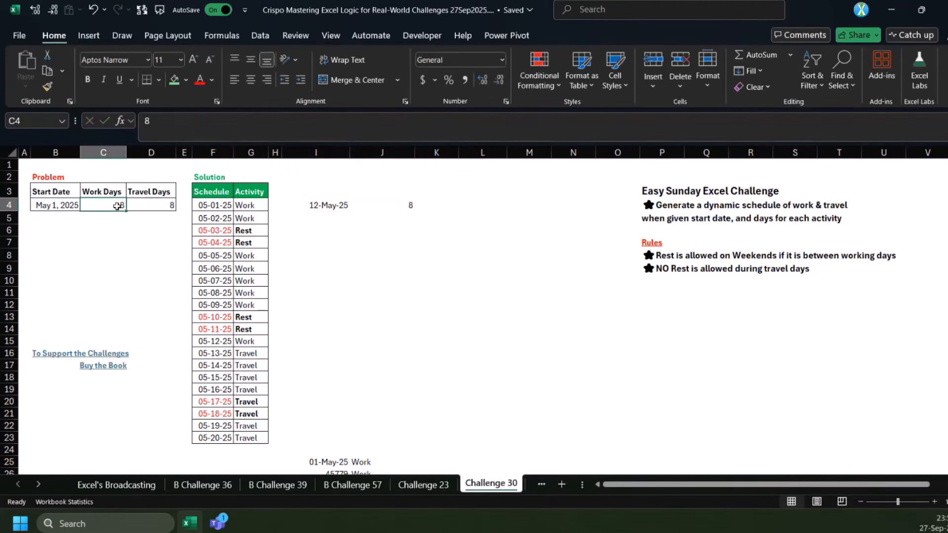
{"action": "left_click", "coordinate": [339, 204]}
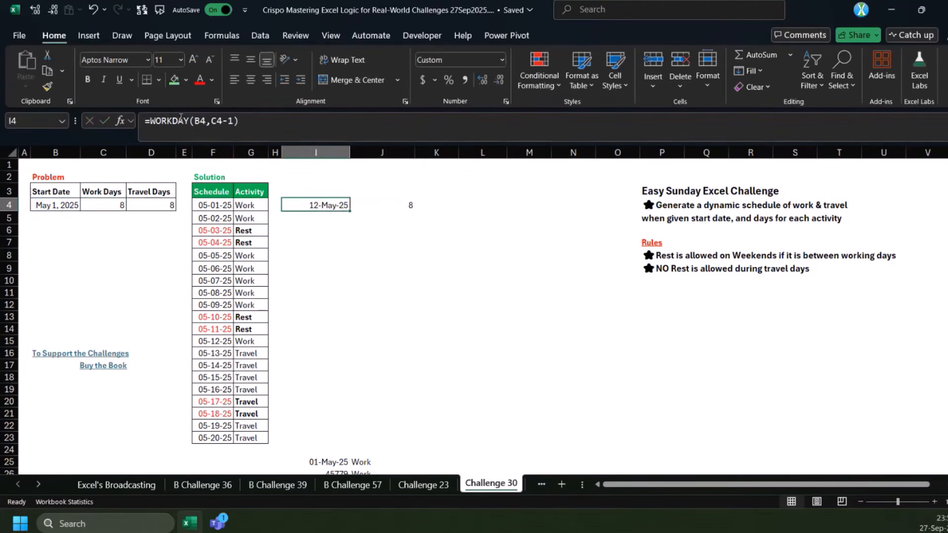
{"action": "left_click", "coordinate": [247, 122]}
{"action": "left_click_drag", "start_coordinate": [234, 121], "coordinate": [221, 122]}
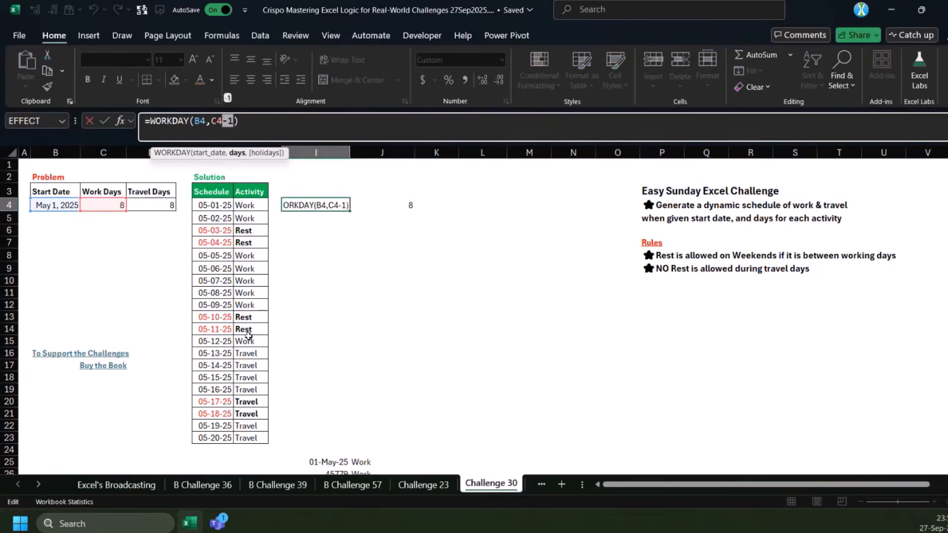
{"action": "key", "text": "Escape"}
{"action": "left_click_drag", "start_coordinate": [327, 206], "coordinate": [385, 202]}
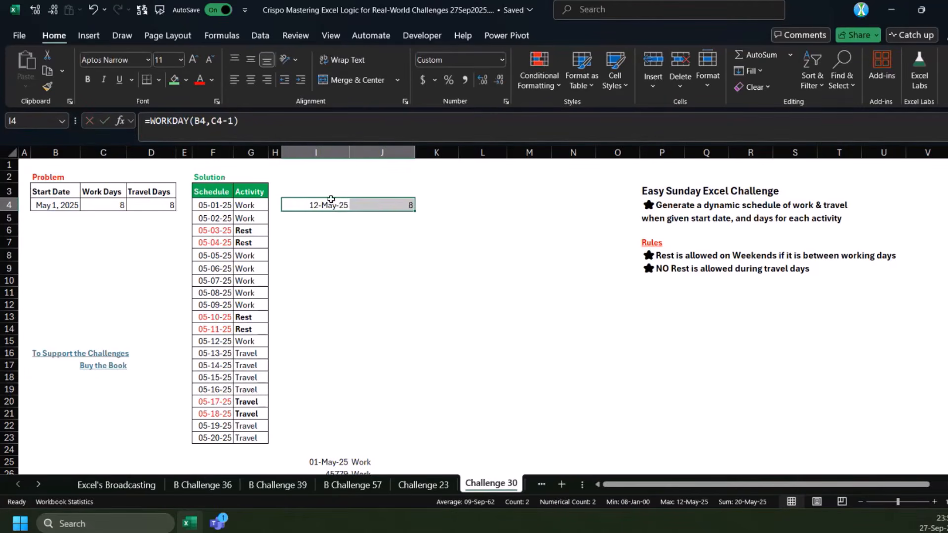
{"action": "left_click", "coordinate": [311, 217]}
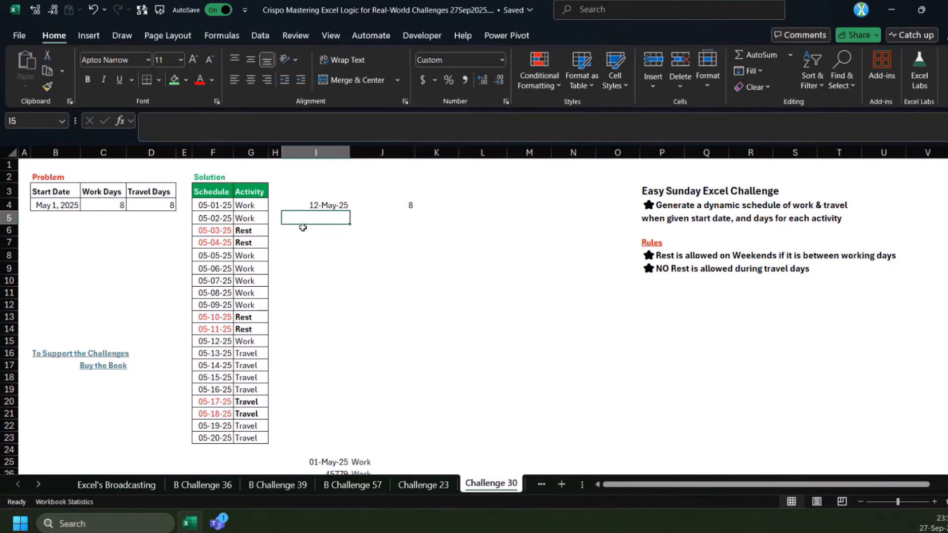
{"action": "left_click", "coordinate": [325, 205]}
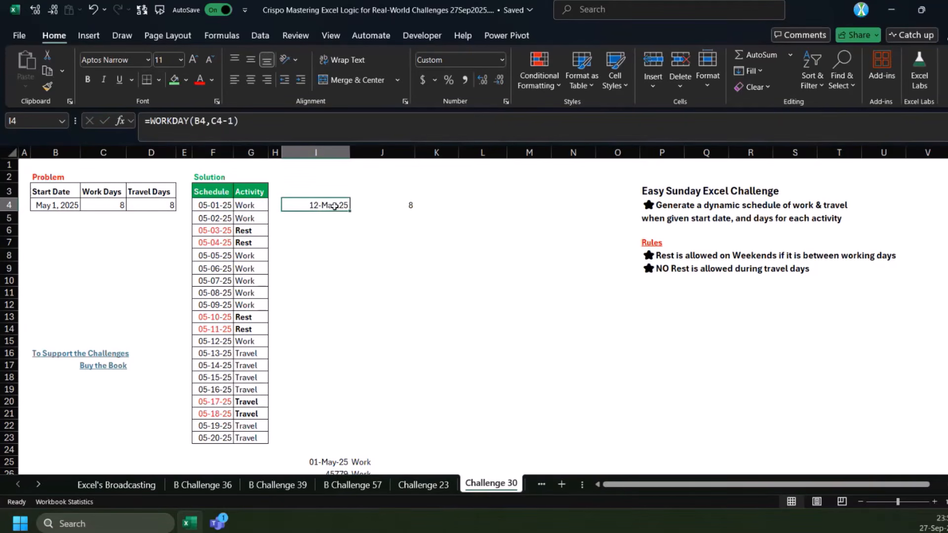
{"action": "left_click", "coordinate": [62, 205]}
Enter =SEQUENCE(12) in E4 to number the work-period rows, and widen column E
{"action": "left_click", "coordinate": [185, 205]}
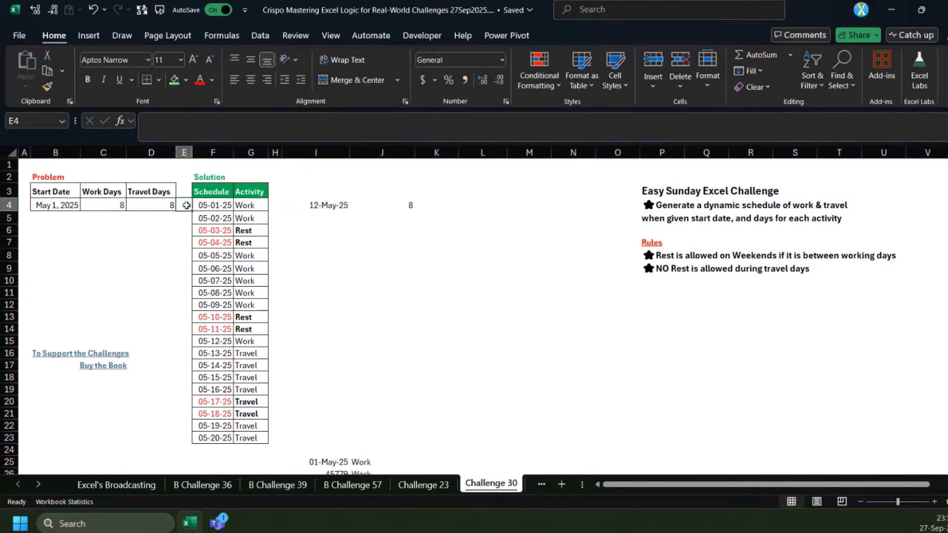
{"action": "type", "text": "=seq"}
{"action": "key", "text": "Tab"}
{"action": "type", "text": "12"}
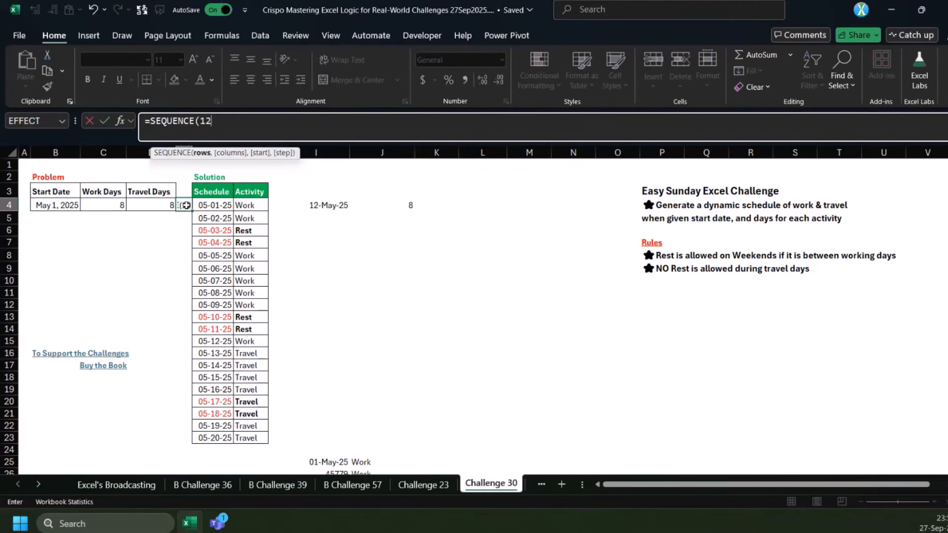
{"action": "key", "text": "ctrl+Return"}
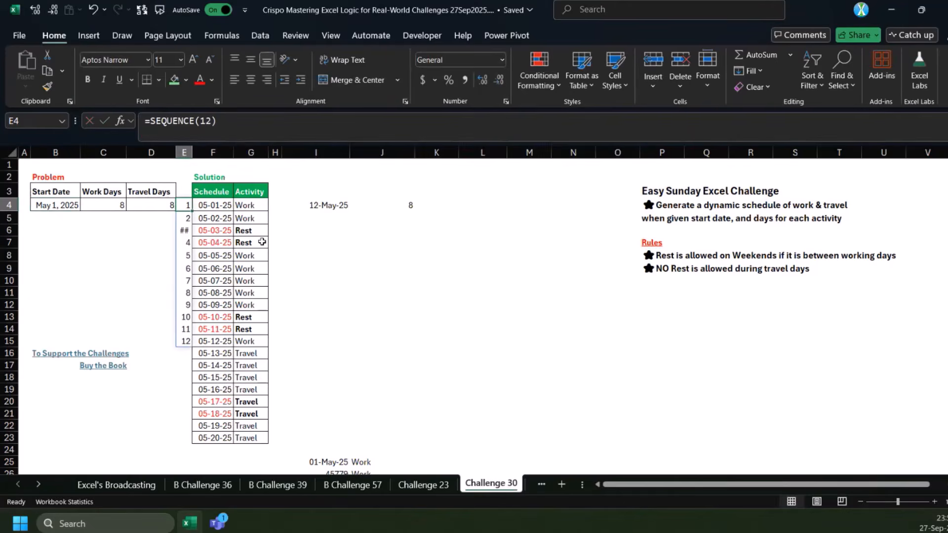
{"action": "left_click_drag", "start_coordinate": [193, 152], "coordinate": [207, 152]}
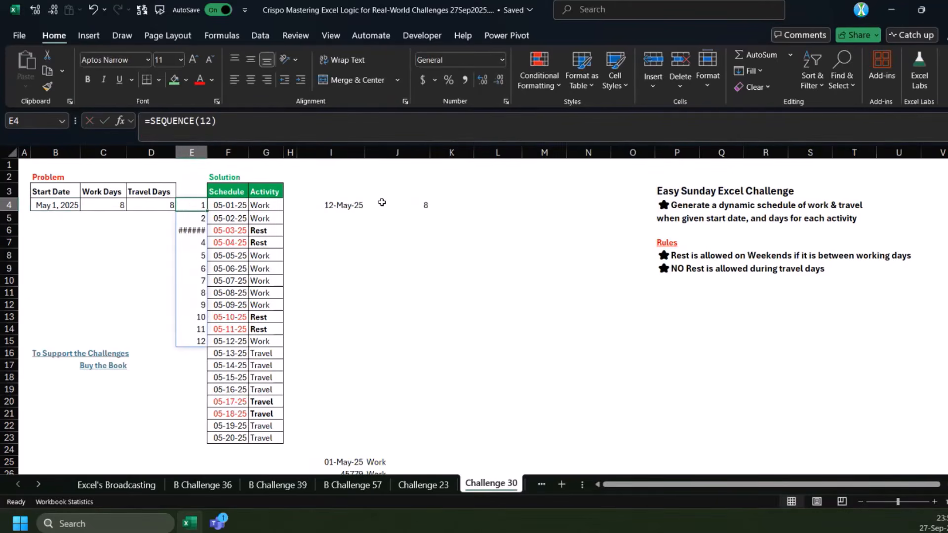
Start a LET around the WORKDAY formula in I4 and define s as B4
{"action": "left_click", "coordinate": [325, 205]}
{"action": "left_click", "coordinate": [275, 120]}
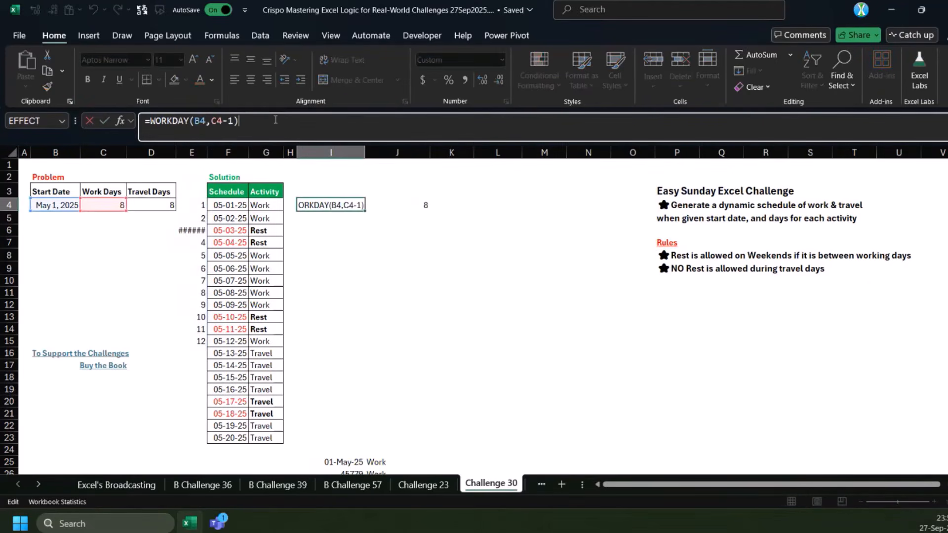
{"action": "left_click", "coordinate": [149, 121]}
{"action": "type", "text": "LET(s,"}
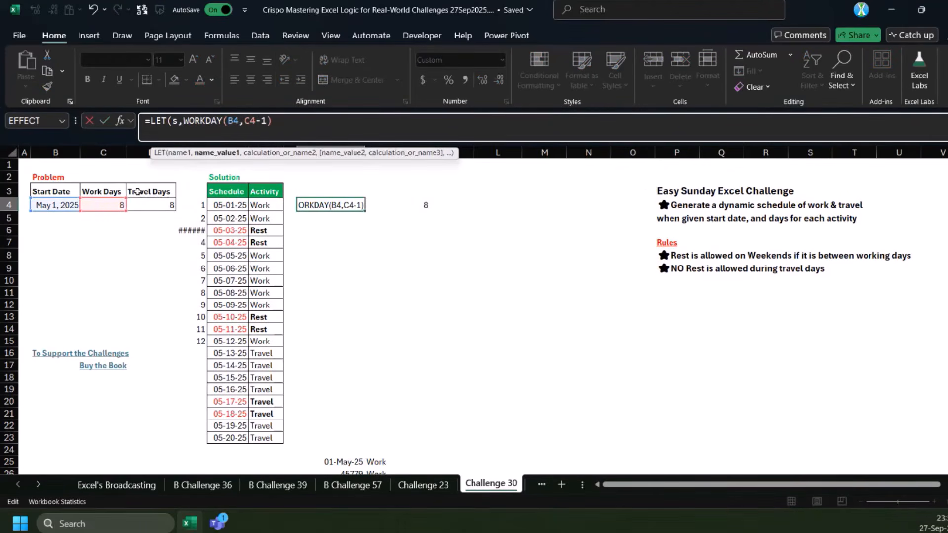
{"action": "left_click", "coordinate": [44, 206]}
{"action": "type", "text": ","}
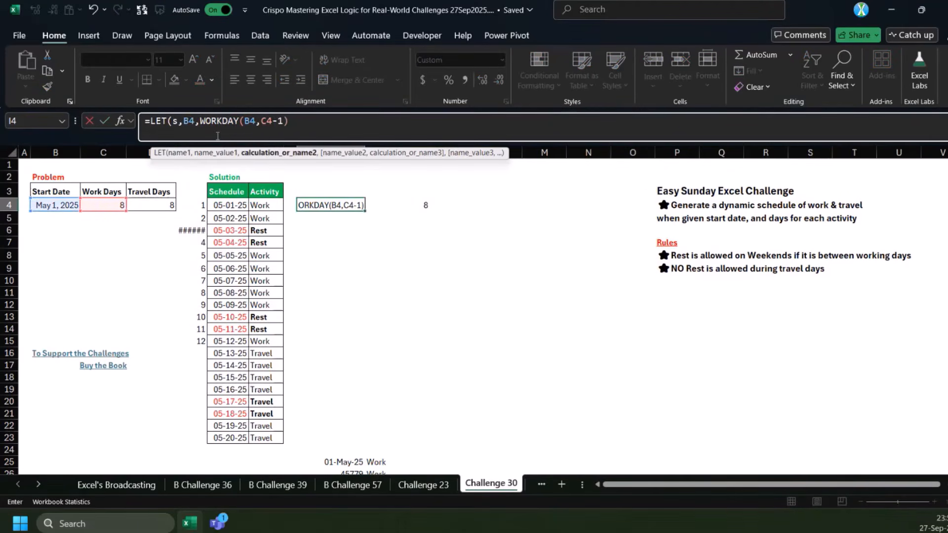
{"action": "type", "text": "l,"}
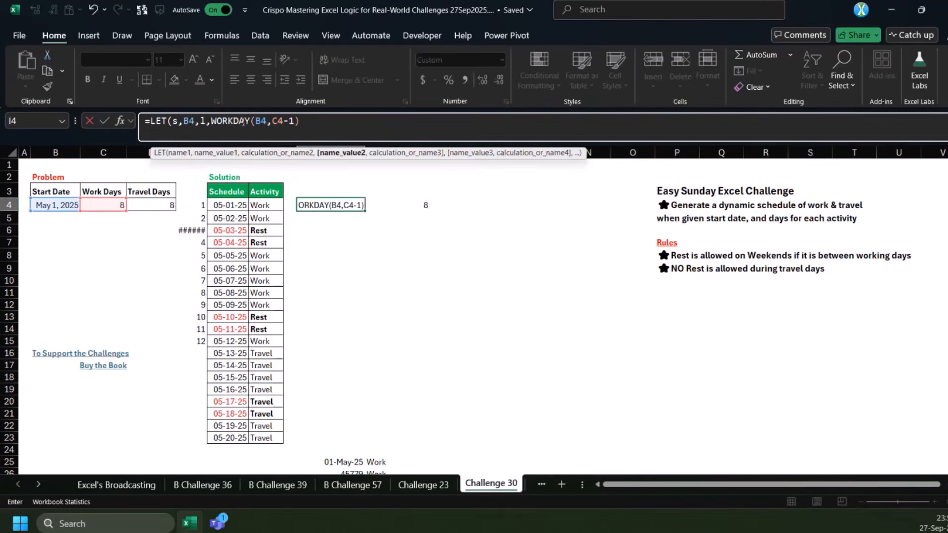
In the I4 LET formula, define l as WORKDAY(s,C4-1), replacing the B4 reference with s
{"action": "double_click", "coordinate": [261, 121]}
{"action": "type", "text": "s"}
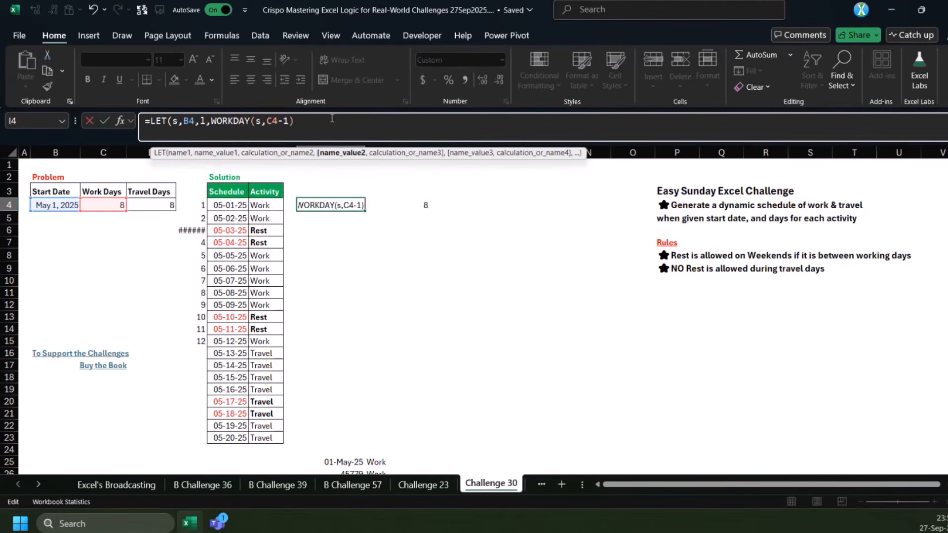
{"action": "type", "text": ",C4-1),"}
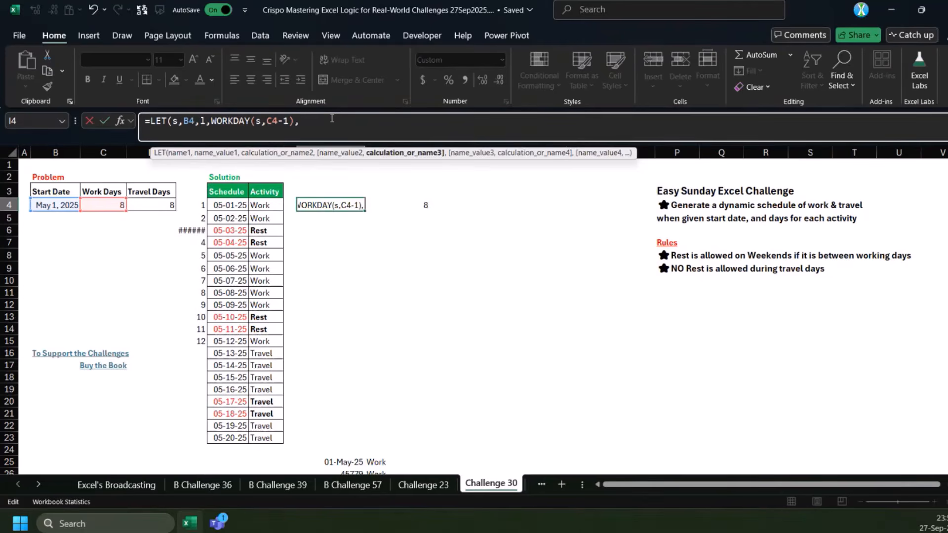
{"action": "type", "text": "l-s)"}
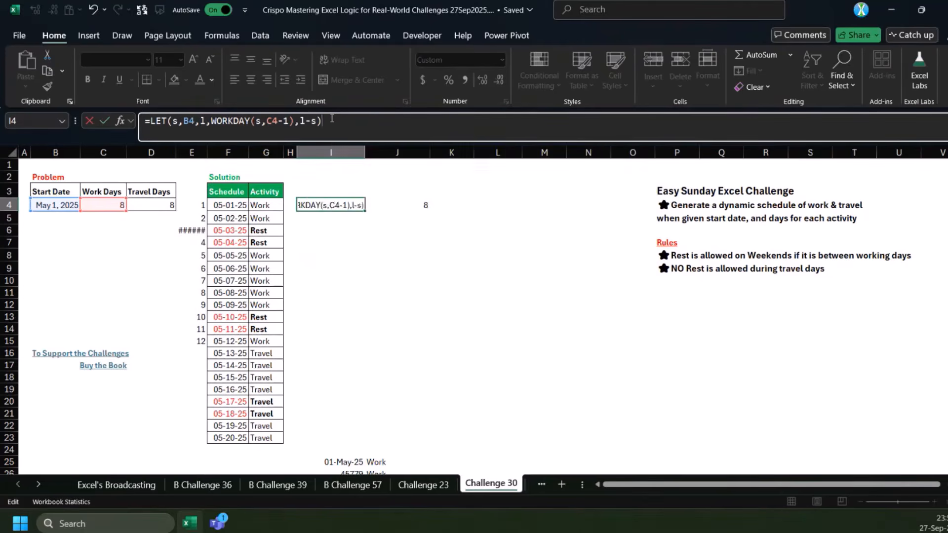
Complete the I4 LET formula with the calculation l-s+1 to count every day from start to last workday
{"action": "key", "text": "ctrl+Return"}
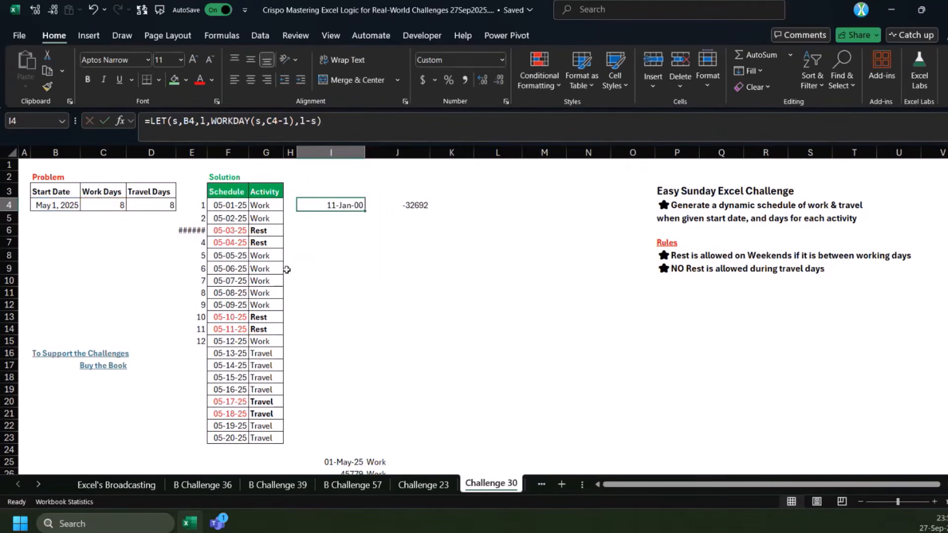
{"action": "left_click_drag", "start_coordinate": [203, 340], "coordinate": [225, 205]}
{"action": "left_click", "coordinate": [320, 205]}
{"action": "left_click", "coordinate": [320, 129]}
{"action": "key", "text": "ctrl+Return"}
Wrap l-s+1 in SEQUENCE in the I4 LET formula and format the spilled range I4:I15 as Number
{"action": "left_click", "coordinate": [300, 122]}
{"action": "type", "text": "seq"}
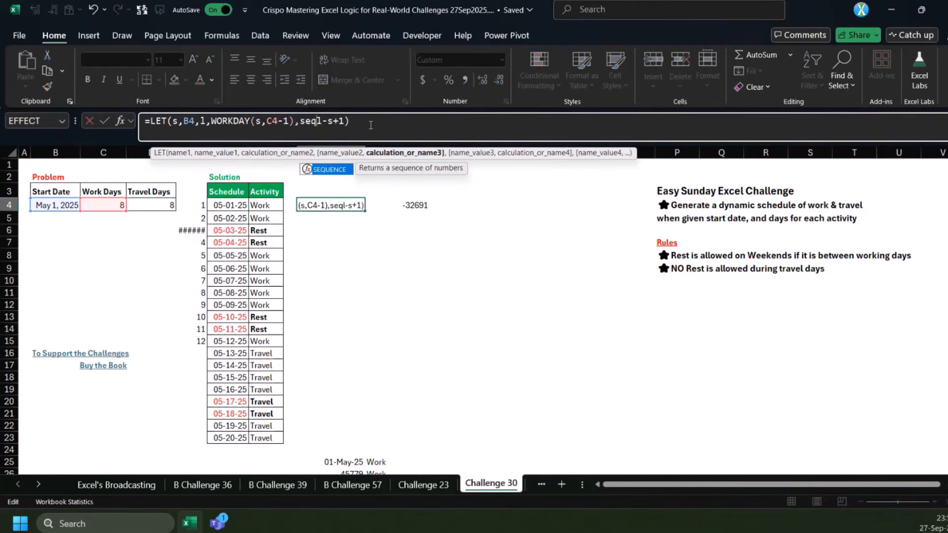
{"action": "key", "text": "Tab"}
{"action": "key", "text": "ctrl+Return"}
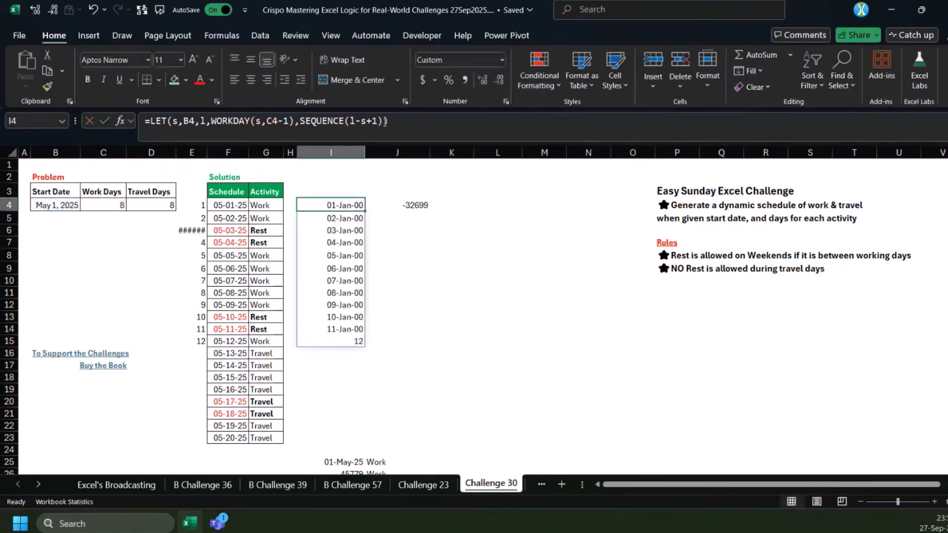
{"action": "left_click_drag", "start_coordinate": [345, 206], "coordinate": [345, 339]}
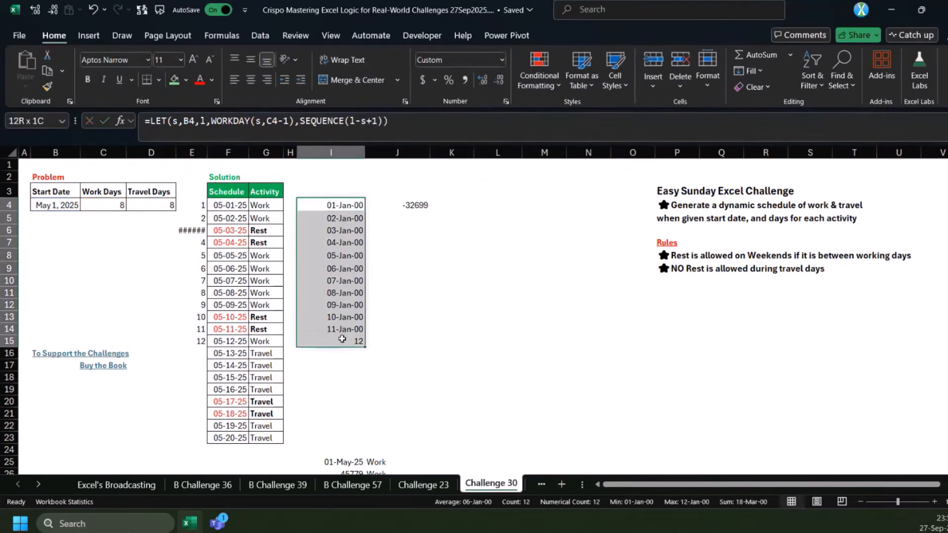
{"action": "key", "text": "ctrl+shift+1"}
{"action": "left_click", "coordinate": [344, 339]}
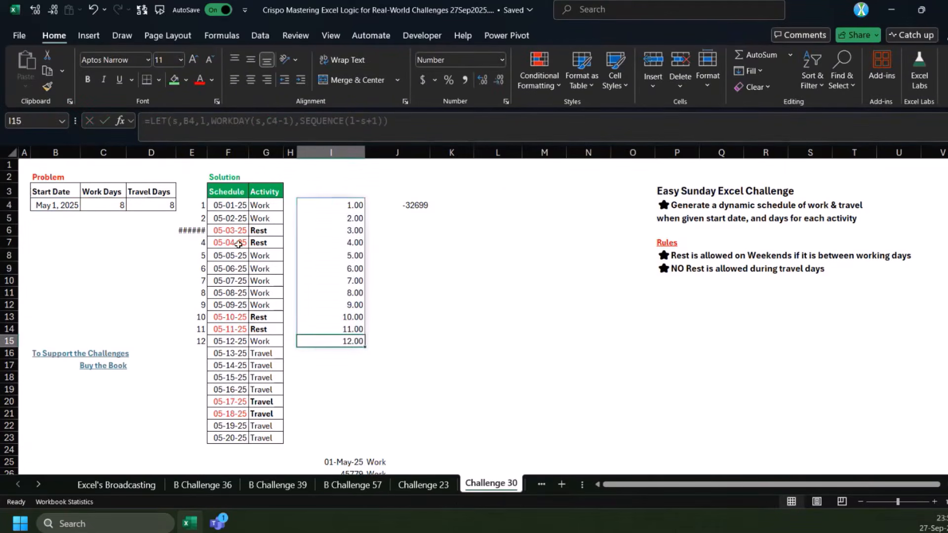
Add s as the start argument of the I4 SEQUENCE, giving SEQUENCE(l-s+1,,s), and format I4:I15 as dates
{"action": "left_click", "coordinate": [94, 207]}
{"action": "left_click", "coordinate": [338, 206]}
{"action": "left_click", "coordinate": [379, 123]}
{"action": "type", "text": ",,s"}
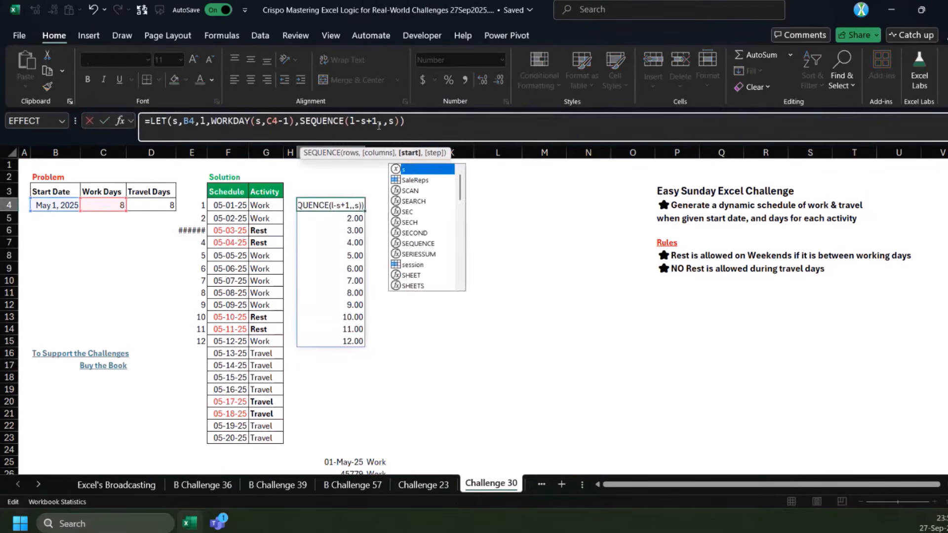
{"action": "key", "text": "ctrl+Return"}
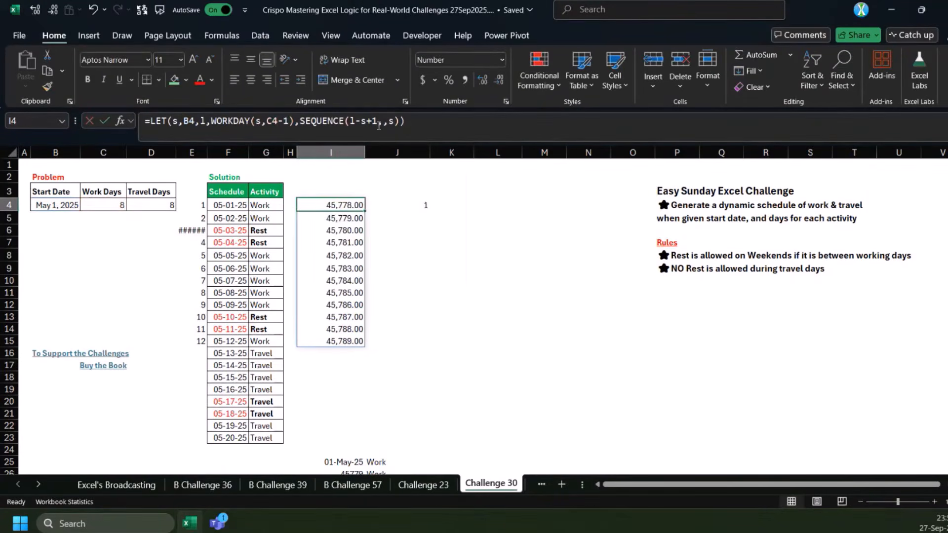
{"action": "left_click_drag", "start_coordinate": [334, 205], "coordinate": [334, 340]}
{"action": "key", "text": "ctrl+shift+3"}
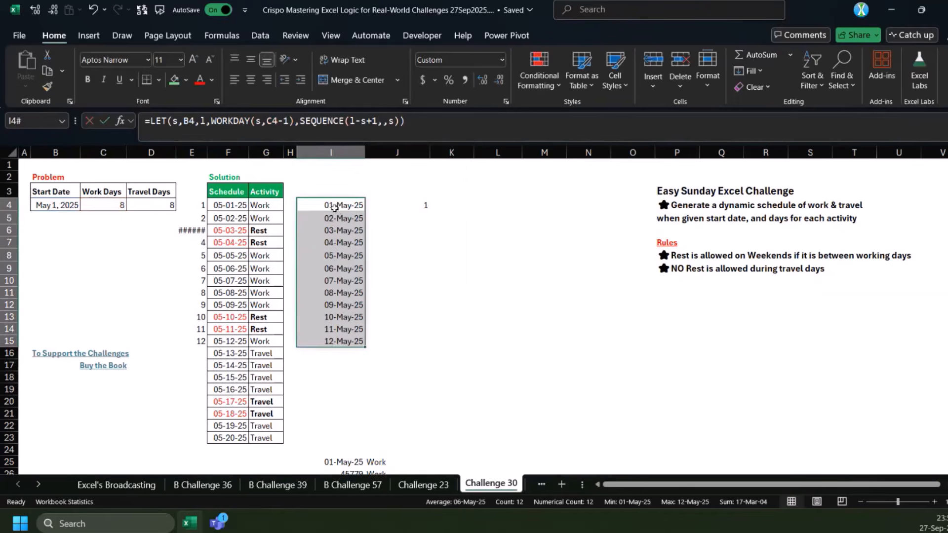
{"action": "left_click", "coordinate": [333, 338]}
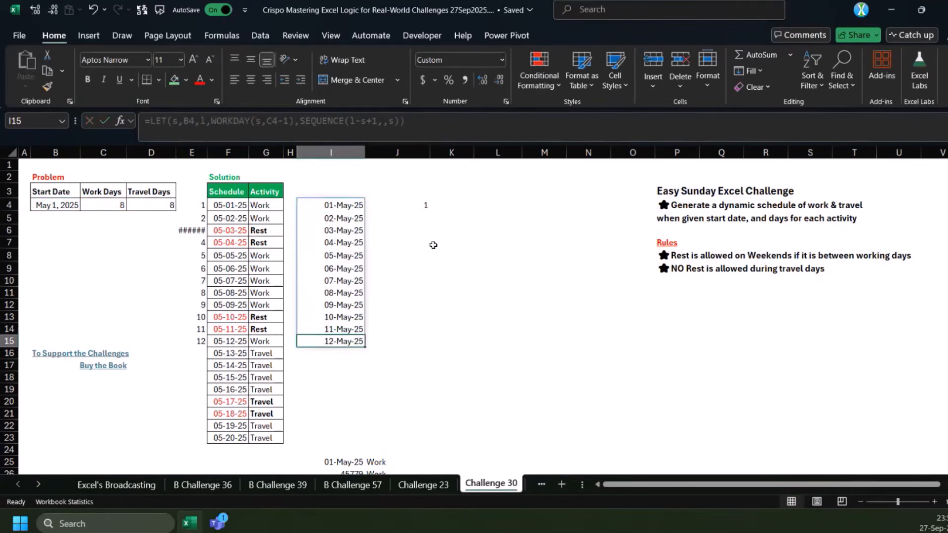
Clear the day-count formula from J4 and check which dates in column I correspond to the first Rest rows
{"action": "left_click", "coordinate": [422, 205]}
{"action": "key", "text": "Delete"}
{"action": "left_click", "coordinate": [334, 205]}
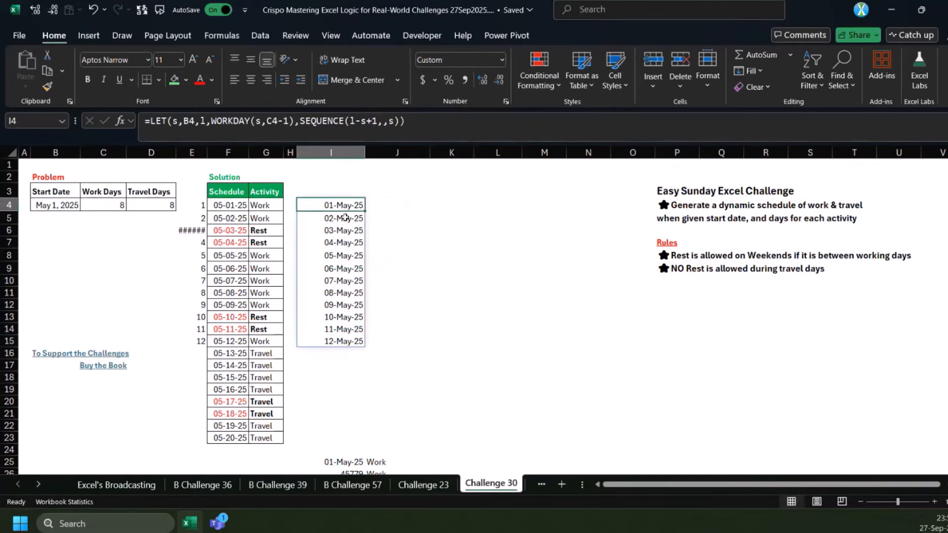
{"action": "left_click_drag", "start_coordinate": [261, 231], "coordinate": [269, 241]}
{"action": "left_click_drag", "start_coordinate": [390, 230], "coordinate": [390, 244]}
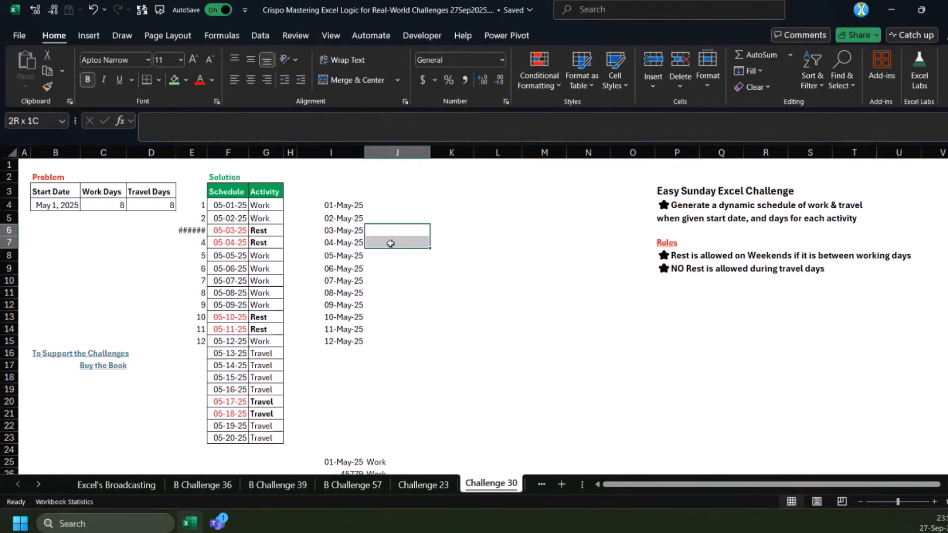
{"action": "left_click", "coordinate": [348, 205]}
Enter =WEEKDAY(I4#) in K4 to get the weekday number of each date in the spilled list
{"action": "left_click", "coordinate": [461, 205]}
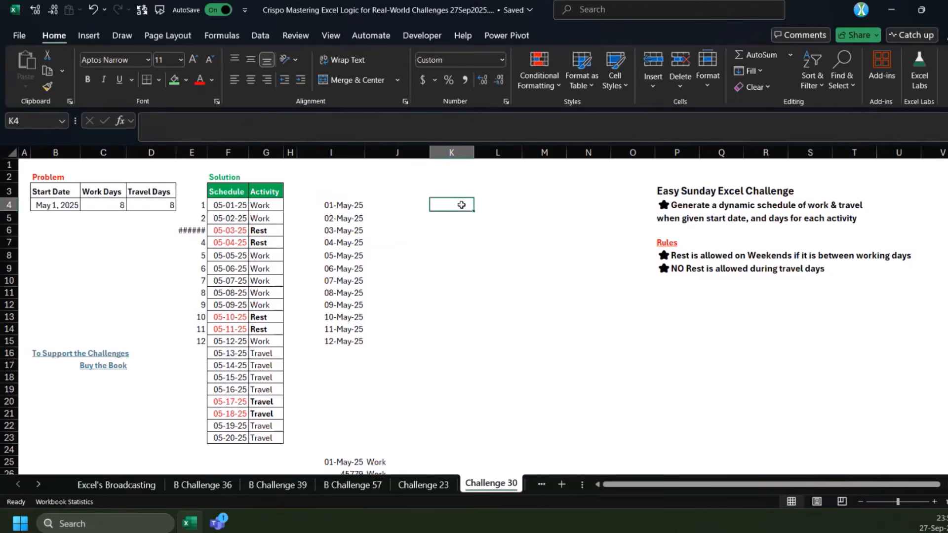
{"action": "type", "text": "="}
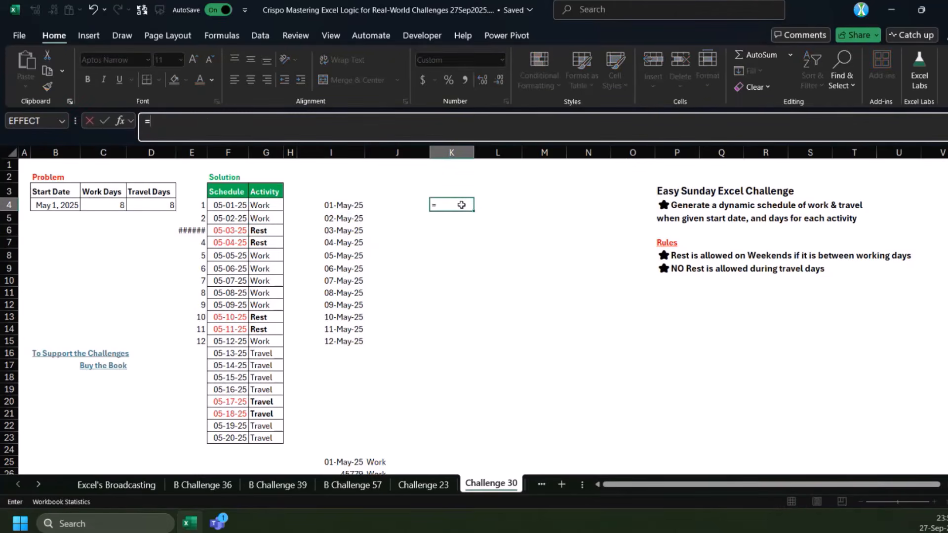
{"action": "type", "text": "week"}
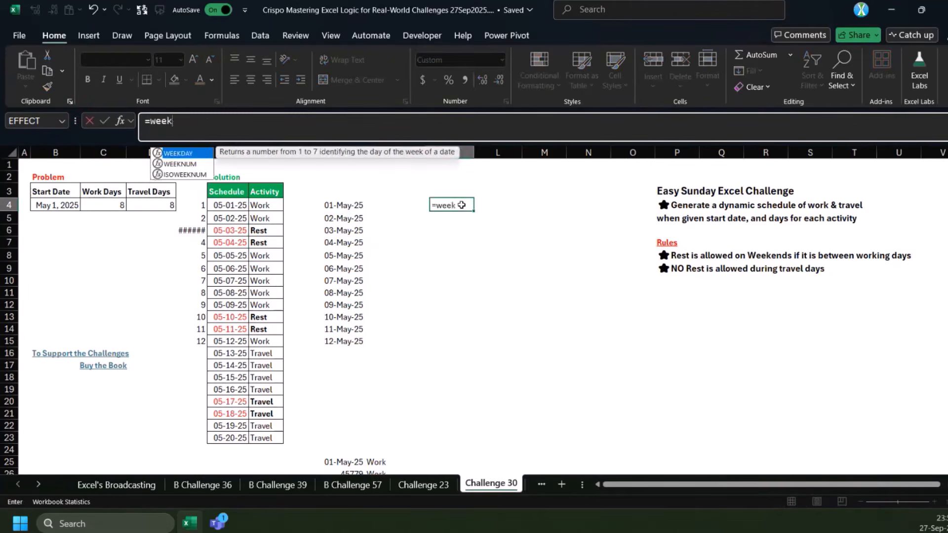
{"action": "key", "text": "Tab"}
{"action": "key", "text": "Left"}
{"action": "key", "text": "Left"}
{"action": "key", "text": "ctrl+shift+Down"}
{"action": "key", "text": "ctrl+Return"}
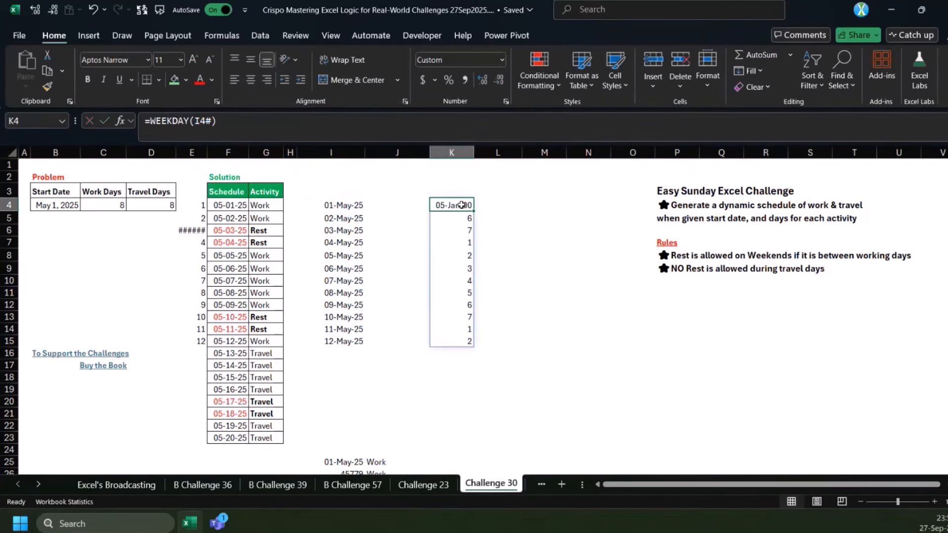
Review the return type options of the K4 WEEKDAY formula and examine the weekend numbers in K6:K7
{"action": "left_click", "coordinate": [213, 122]}
{"action": "type", "text": ","}
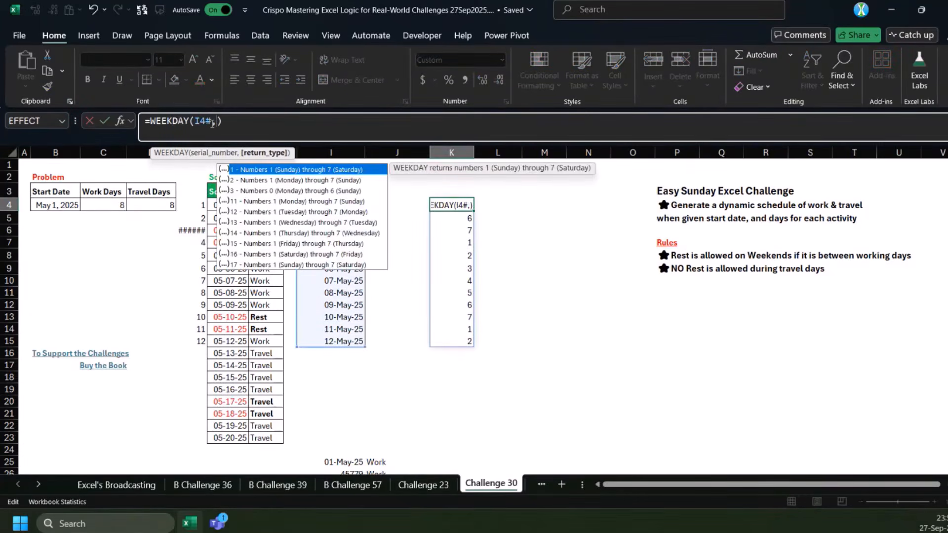
{"action": "key", "text": "BackSpace"}
{"action": "key", "text": "ctrl+Return"}
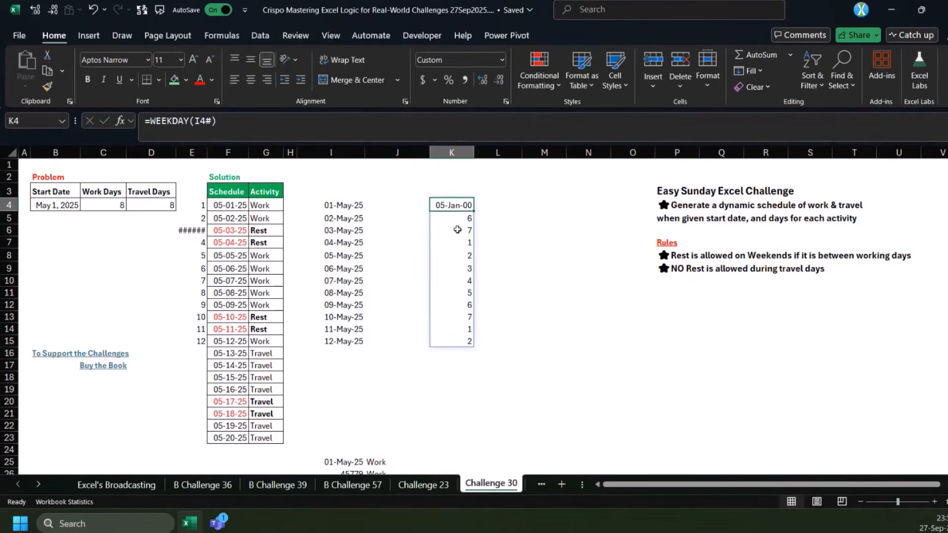
{"action": "left_click_drag", "start_coordinate": [457, 229], "coordinate": [452, 239]}
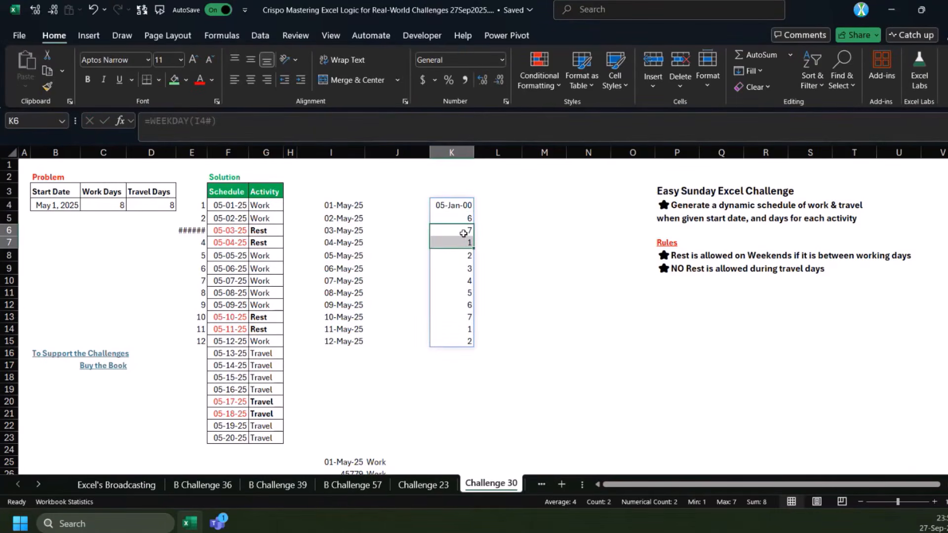
{"action": "left_click_drag", "start_coordinate": [465, 231], "coordinate": [465, 242]}
{"action": "left_click", "coordinate": [466, 243]}
{"action": "left_click", "coordinate": [463, 207]}
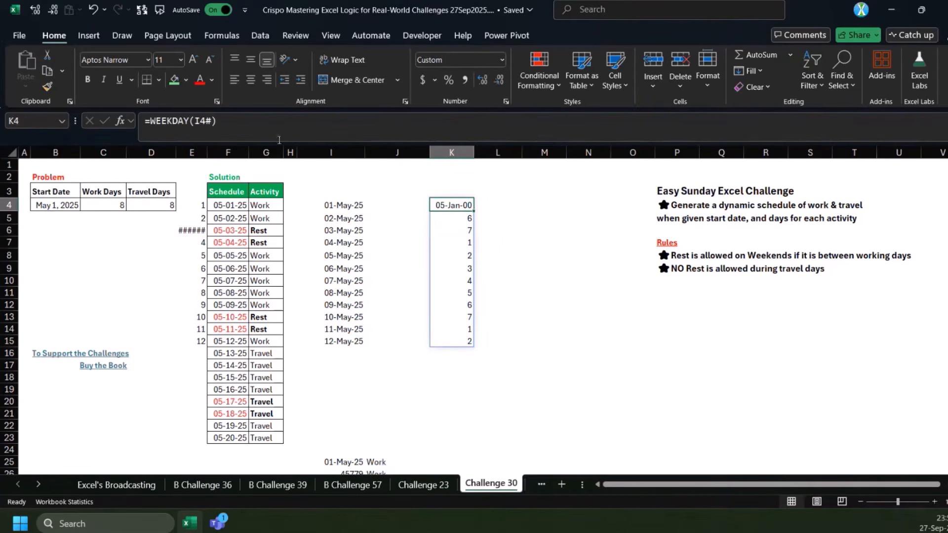
Set the return type of the K4 WEEKDAY formula to 2, after trying type 1, so weeks start on Monday
{"action": "left_click", "coordinate": [212, 121]}
{"action": "type", "text": ","}
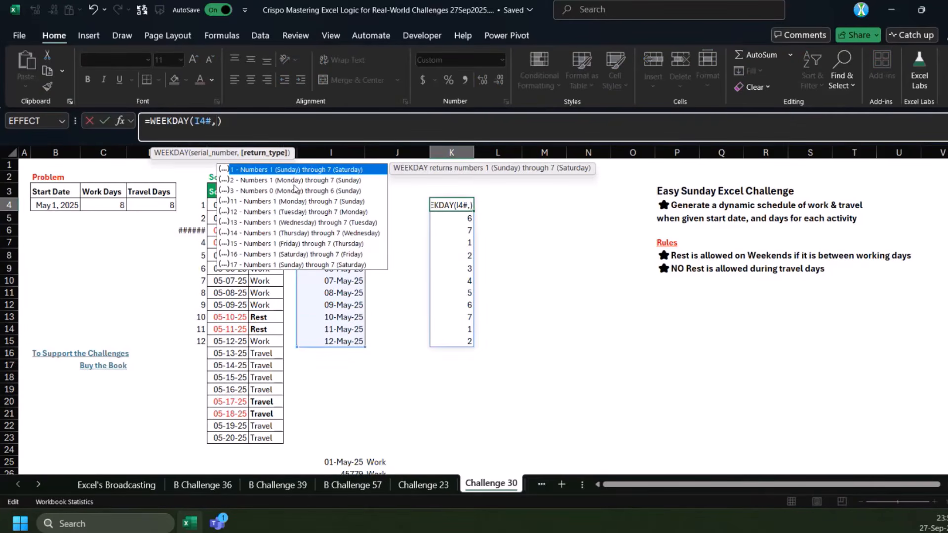
{"action": "type", "text": "1"}
{"action": "key", "text": "ctrl+Return"}
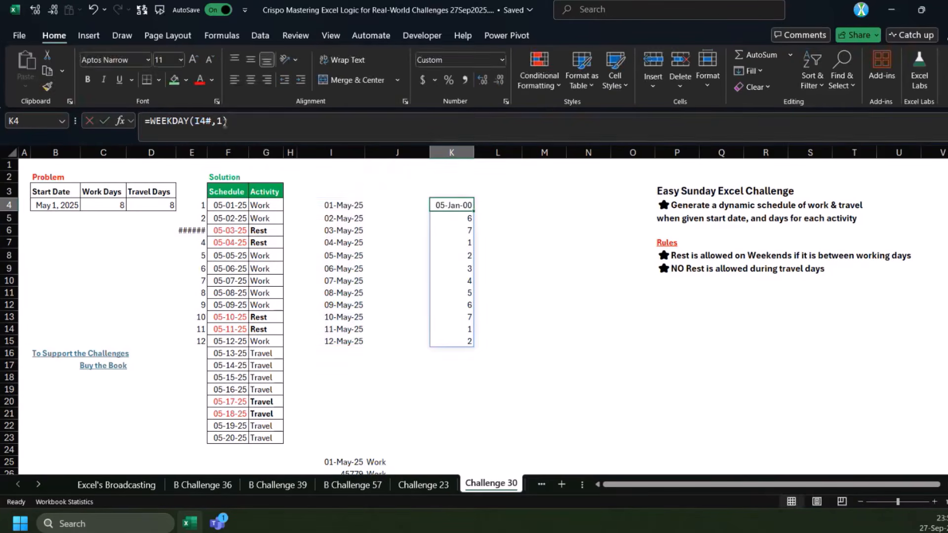
{"action": "left_click", "coordinate": [223, 122]}
{"action": "key", "text": "BackSpace"}
{"action": "type", "text": "2"}
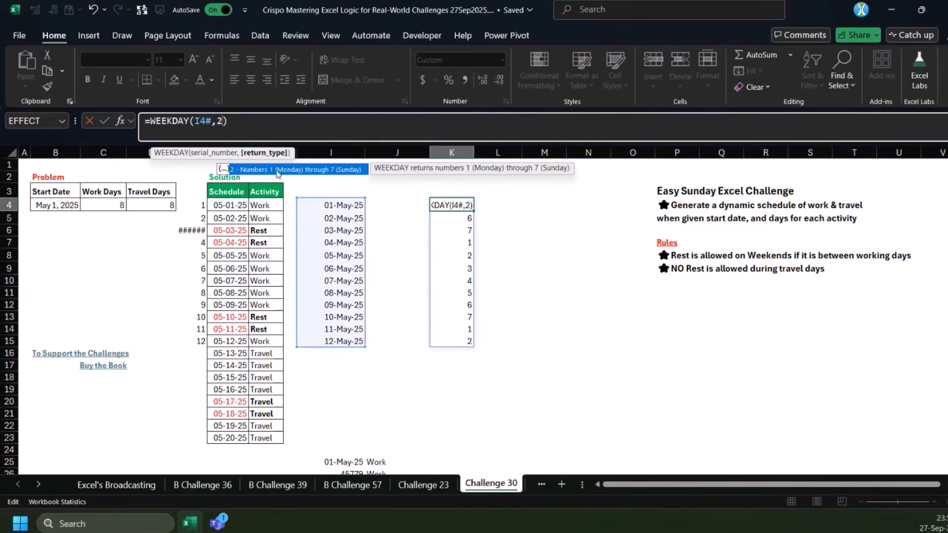
{"action": "key", "text": "ctrl+Return"}
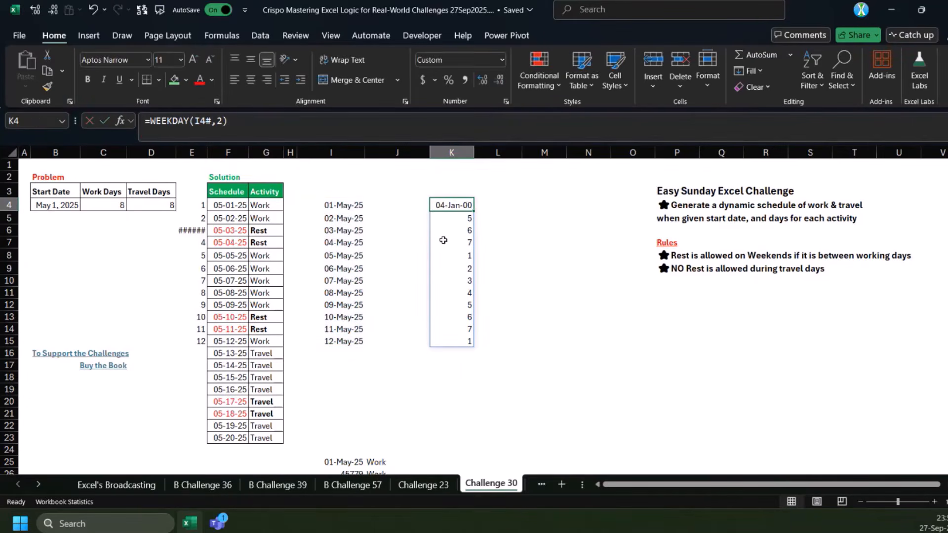
Compare the weekday numbers in K6:K7 with the weekend dates in I6:I7 and the Rest entries in G6:G7
{"action": "left_click_drag", "start_coordinate": [347, 232], "coordinate": [367, 244]}
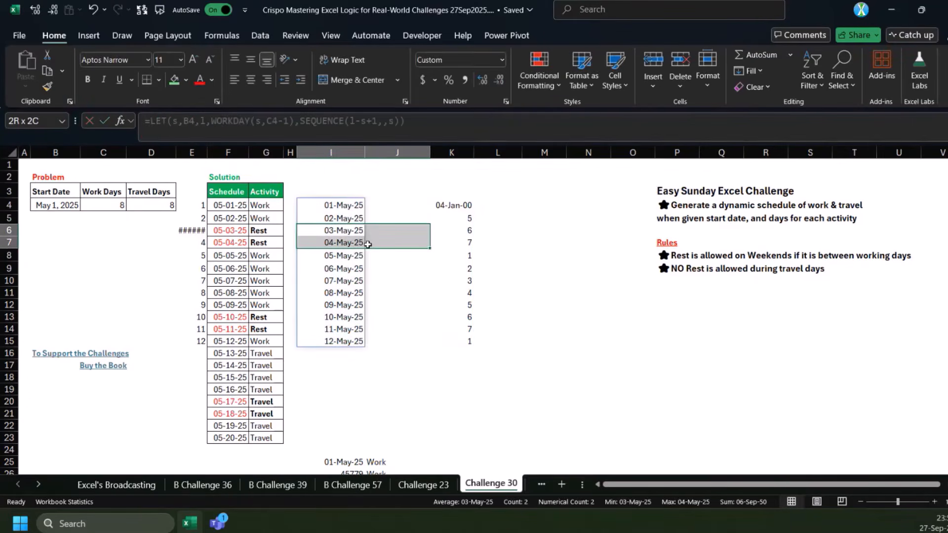
{"action": "left_click_drag", "start_coordinate": [466, 230], "coordinate": [463, 242]}
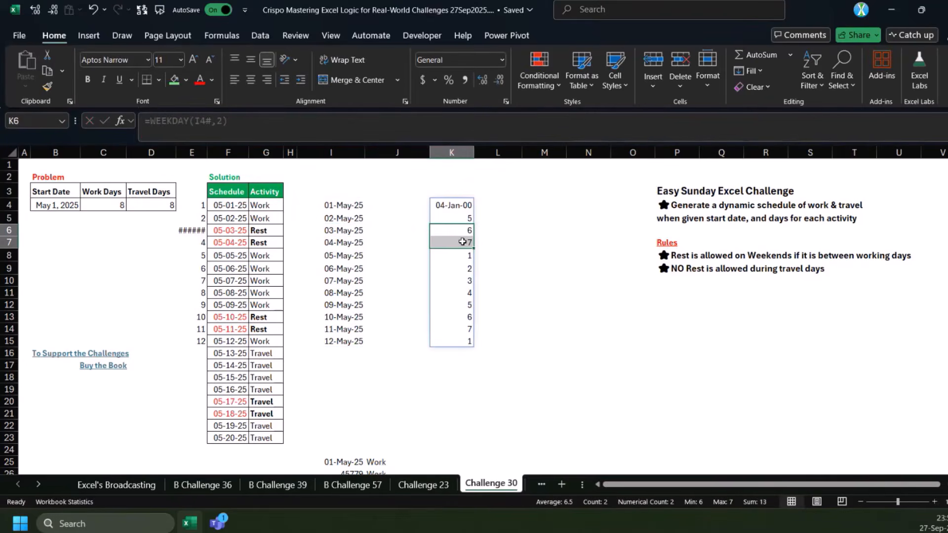
{"action": "left_click", "coordinate": [457, 205]}
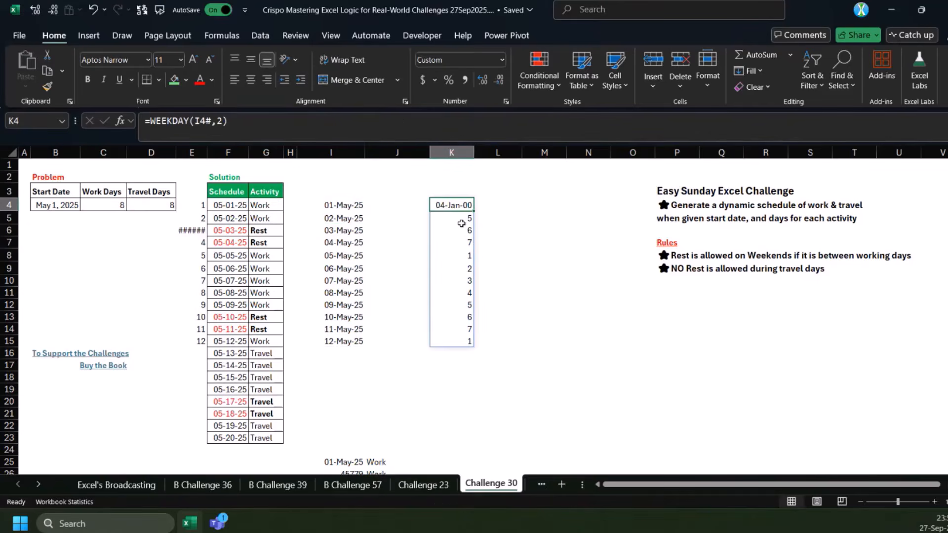
{"action": "left_click_drag", "start_coordinate": [461, 230], "coordinate": [460, 242]}
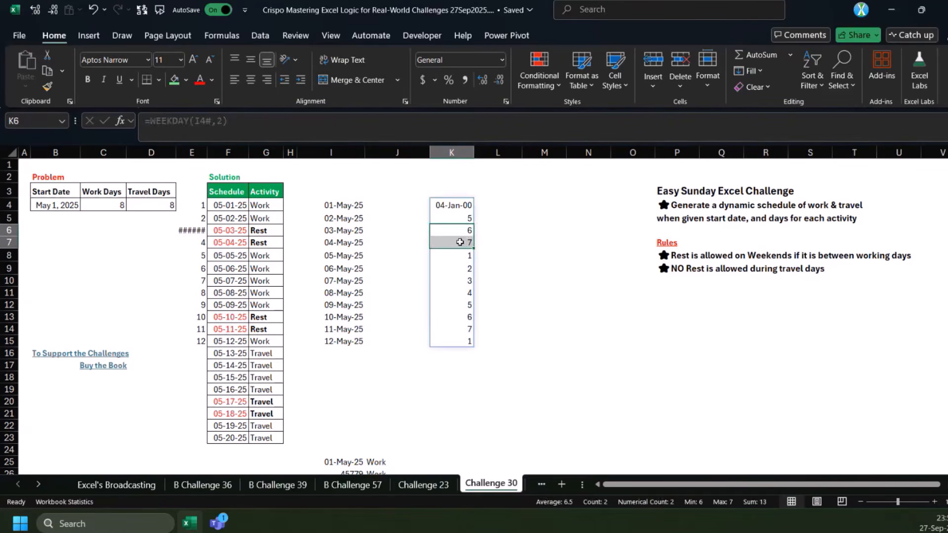
{"action": "left_click_drag", "start_coordinate": [256, 231], "coordinate": [261, 242]}
In the I4 LET formula, define w as SEQUENCE(l-s+1,,s) and return WEEKDAY(w,2)
{"action": "mouse_move", "coordinate": [340, 206]}
{"action": "left_mouse_down"}
{"action": "mouse_move", "coordinate": [346, 219]}
{"action": "mouse_move", "coordinate": [346, 206]}
{"action": "left_mouse_up"}
{"action": "left_click", "coordinate": [302, 123]}
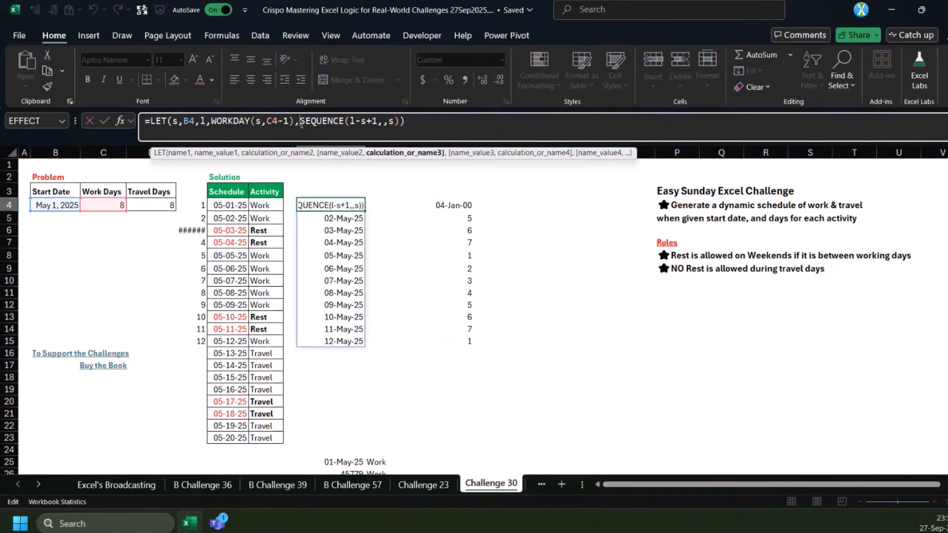
{"action": "type", "text": "w,"}
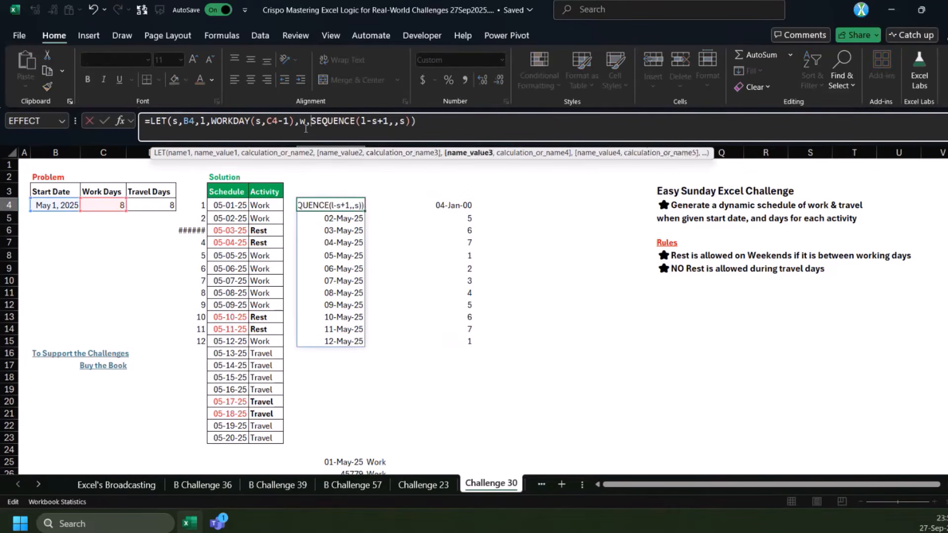
{"action": "key", "text": "End"}
{"action": "key", "text": "Left"}
{"action": "type", "text": ",wee"}
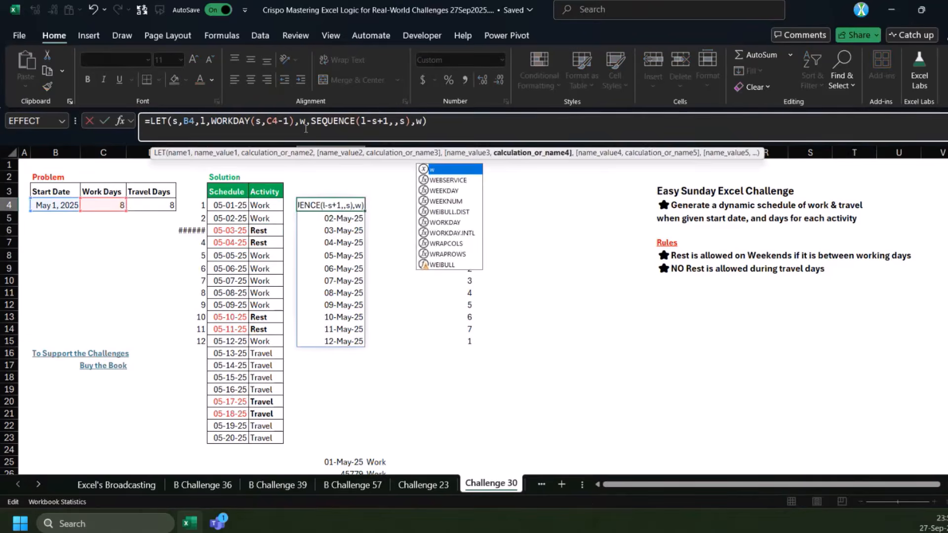
{"action": "key", "text": "Tab"}
{"action": "type", "text": "w,2"}
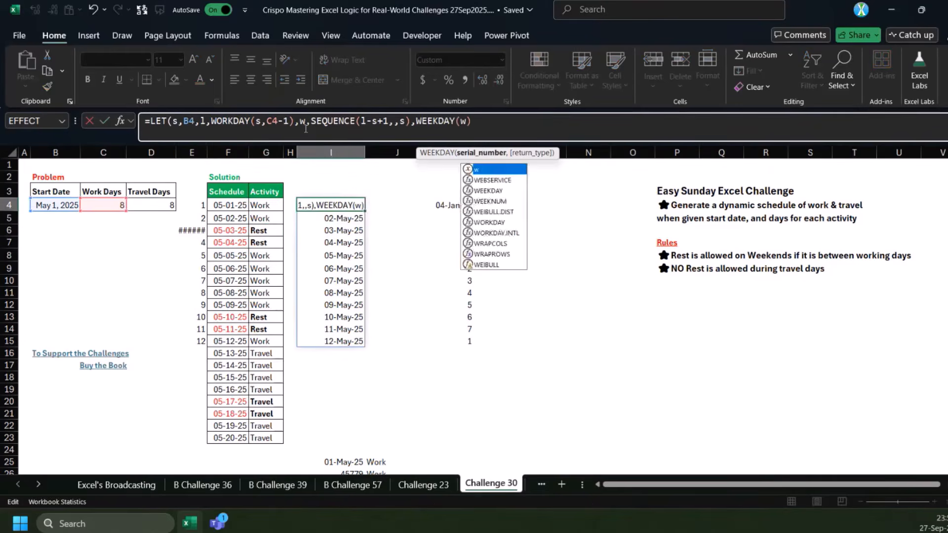
{"action": "type", "text": ")"}
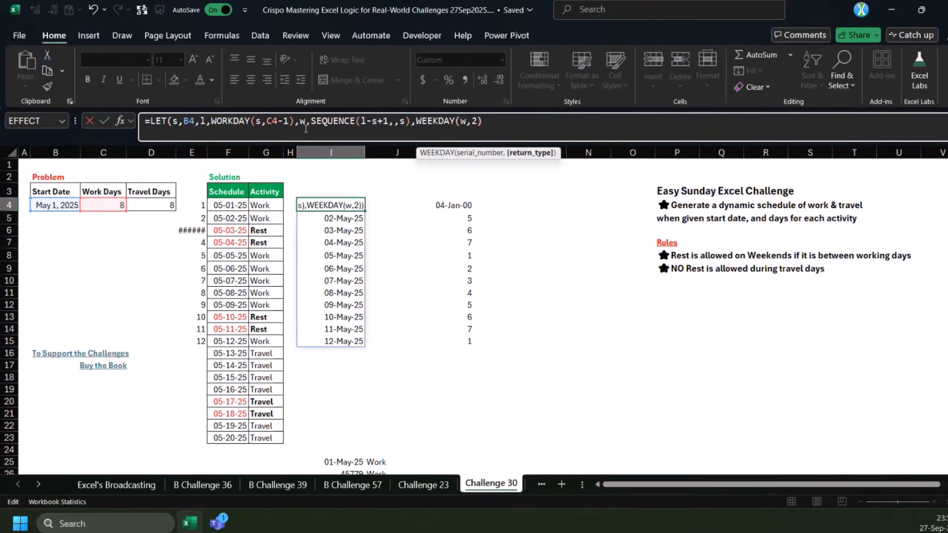
{"action": "key", "text": "ctrl+Return"}
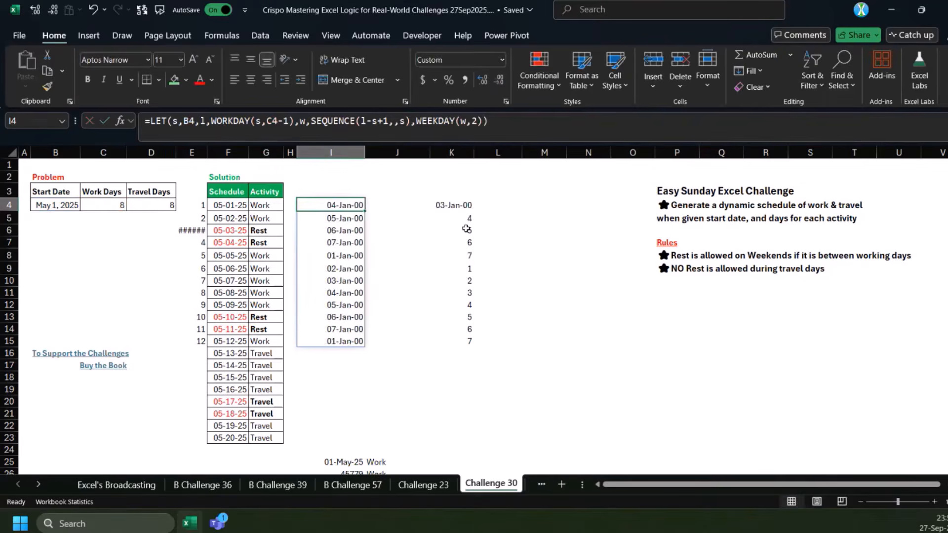
Change the final calculation of the I4 LET formula to IF(WEEKDAY(w,2)>5,"Rest","Work")
{"action": "left_click", "coordinate": [489, 139]}
{"action": "type", "text": ">5"}
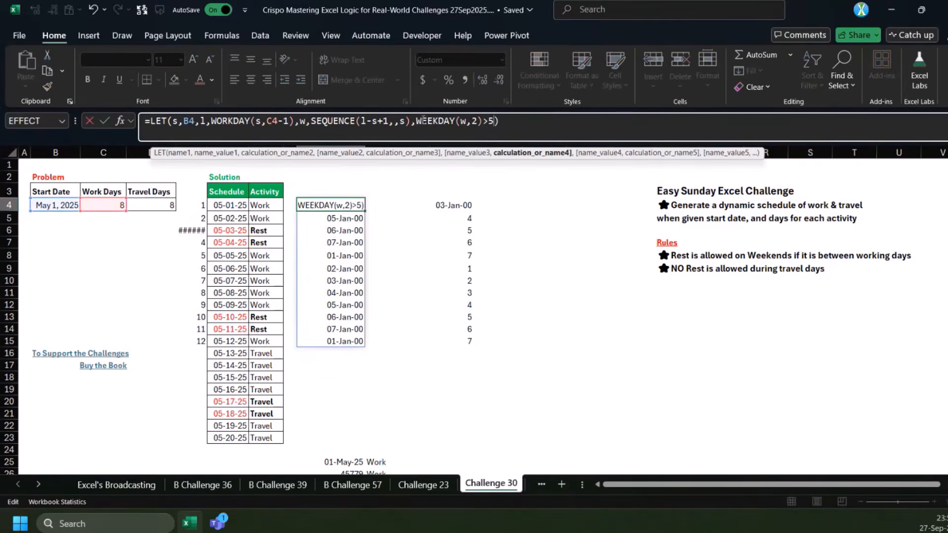
{"action": "left_click", "coordinate": [416, 121]}
{"action": "type", "text": "IF("}
{"action": "key", "text": "End"}
{"action": "key", "text": "Left"}
{"action": "type", "text": ",\"Re"}
{"action": "type", "text": "st\",\""}
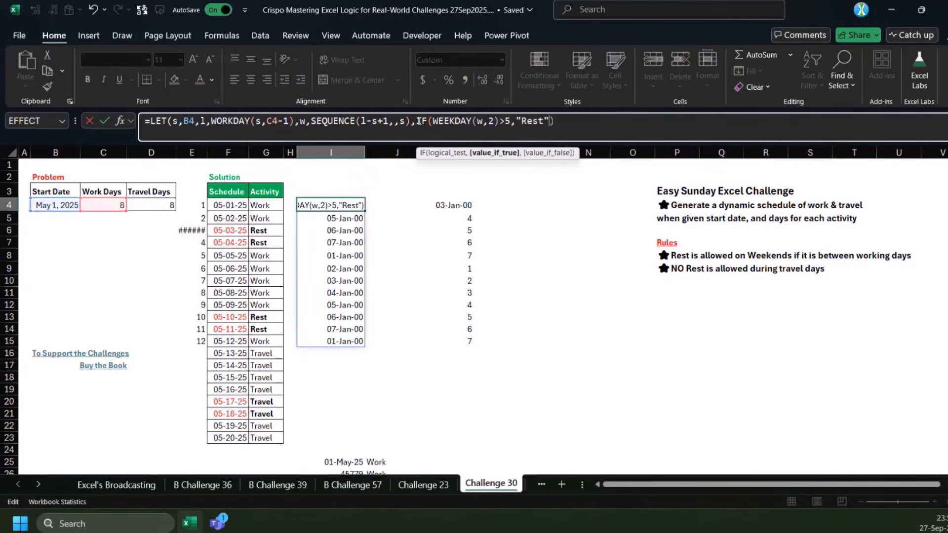
{"action": "type", "text": "Work\""}
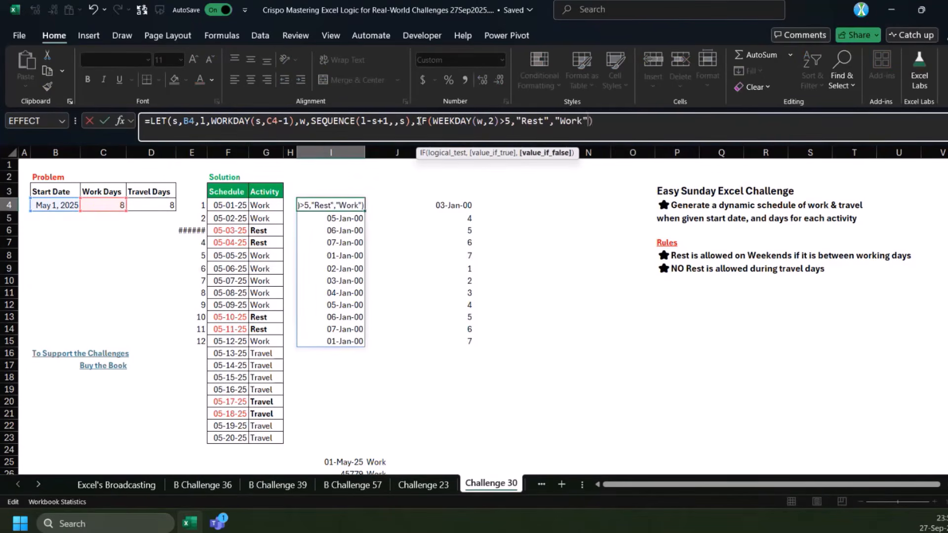
{"action": "key", "text": "Return"}
{"action": "key", "text": "Return"}
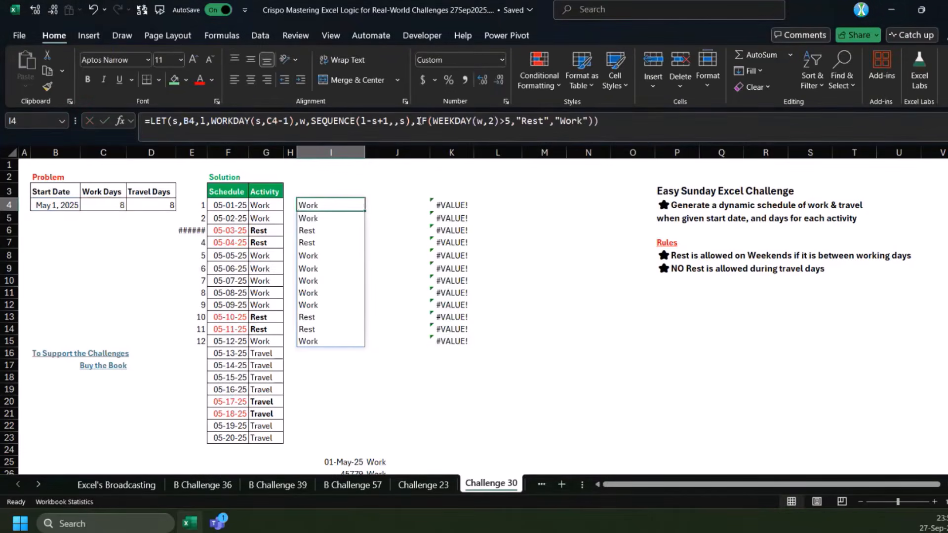
Check the weekend entries around I6:I8 and I13, and open the I4 LET formula for editing just before its IF function
{"action": "left_click_drag", "start_coordinate": [320, 231], "coordinate": [315, 254]}
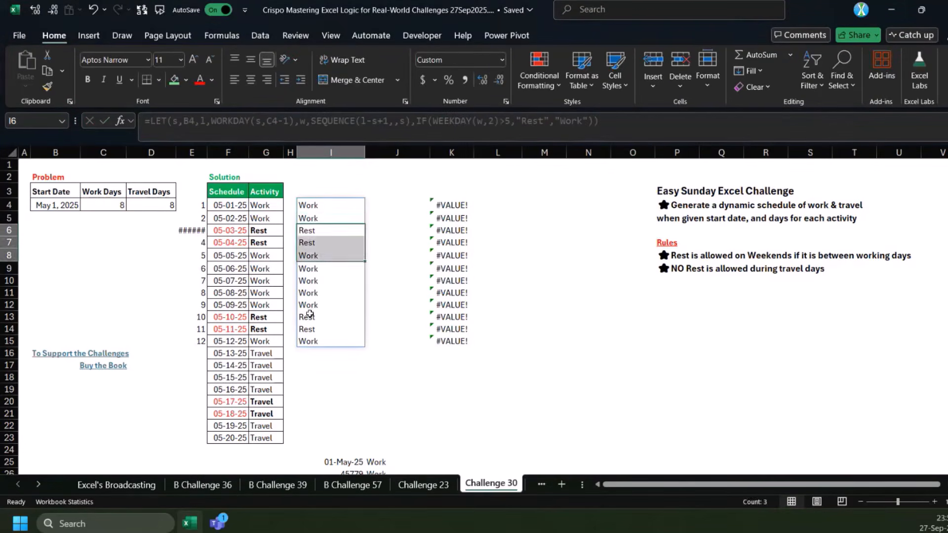
{"action": "left_click", "coordinate": [308, 317]}
{"action": "left_click", "coordinate": [307, 205]}
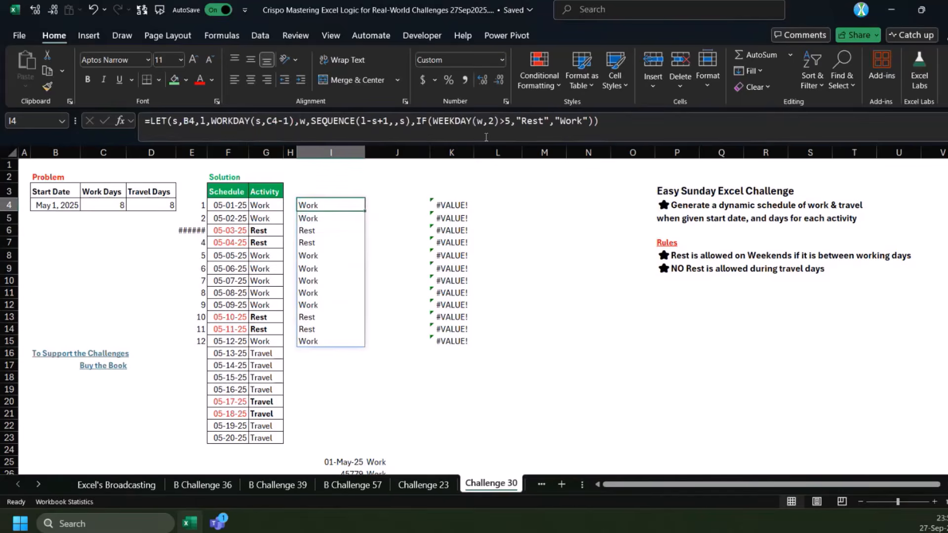
{"action": "left_click", "coordinate": [419, 124]}
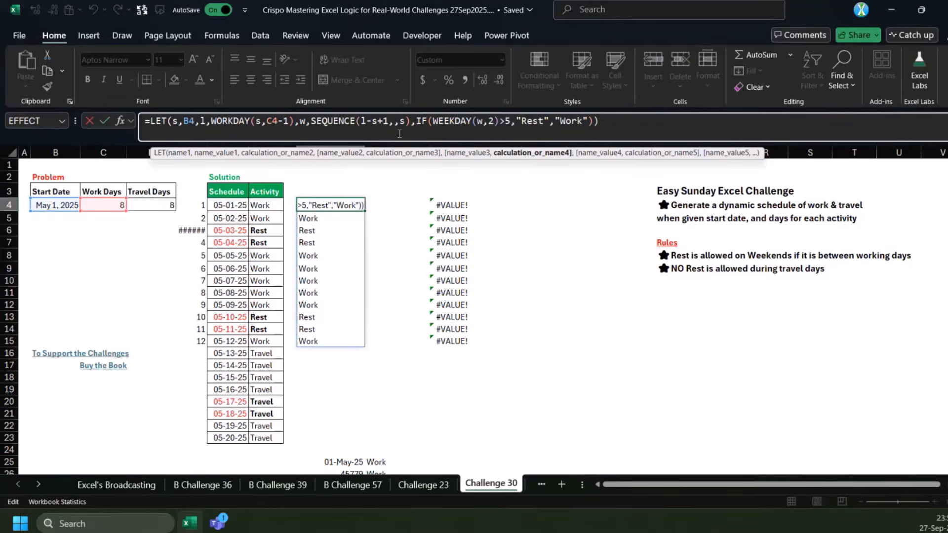
In the I4 LET formula, wrap the IF in HSTACK with w as the first column to return dates beside Work/Rest labels
{"action": "type", "text": "HSTACK("}
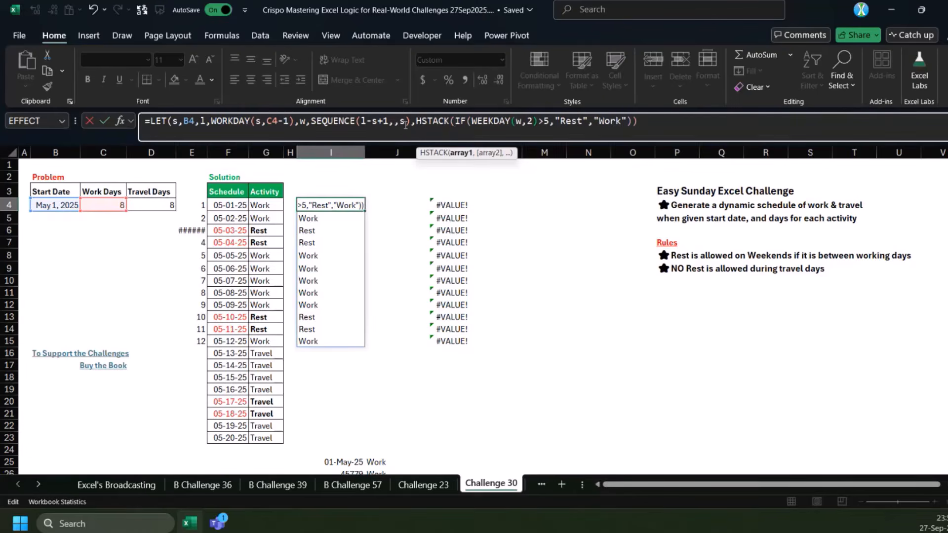
{"action": "type", "text": "w,"}
{"action": "type", "text": ")"}
{"action": "key", "text": "ctrl+Return"}
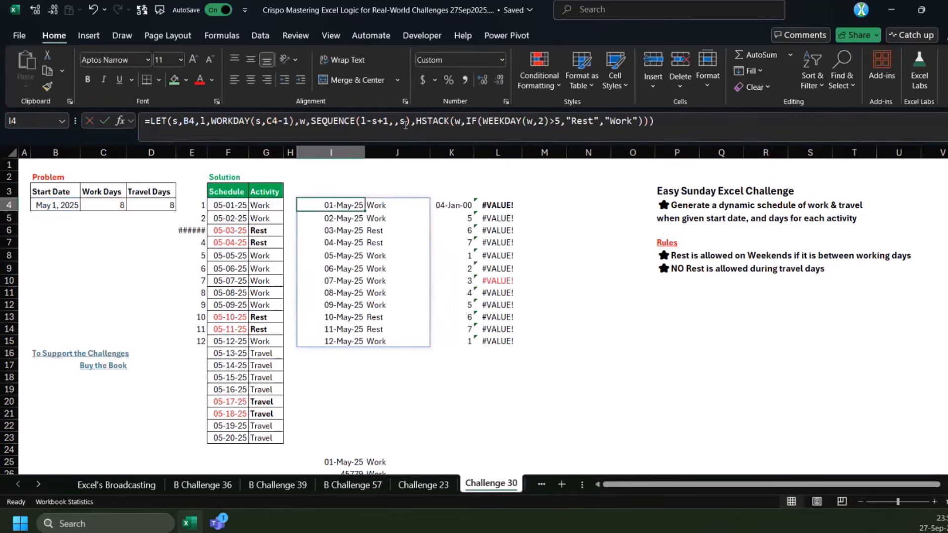
Compare the expected travel dates in F16:F23 with the empty rows I16:I23 below the generated work schedule
{"action": "left_click_drag", "start_coordinate": [462, 206], "coordinate": [498, 343]}
{"action": "left_click", "coordinate": [340, 206]}
{"action": "left_click_drag", "start_coordinate": [343, 354], "coordinate": [334, 431]}
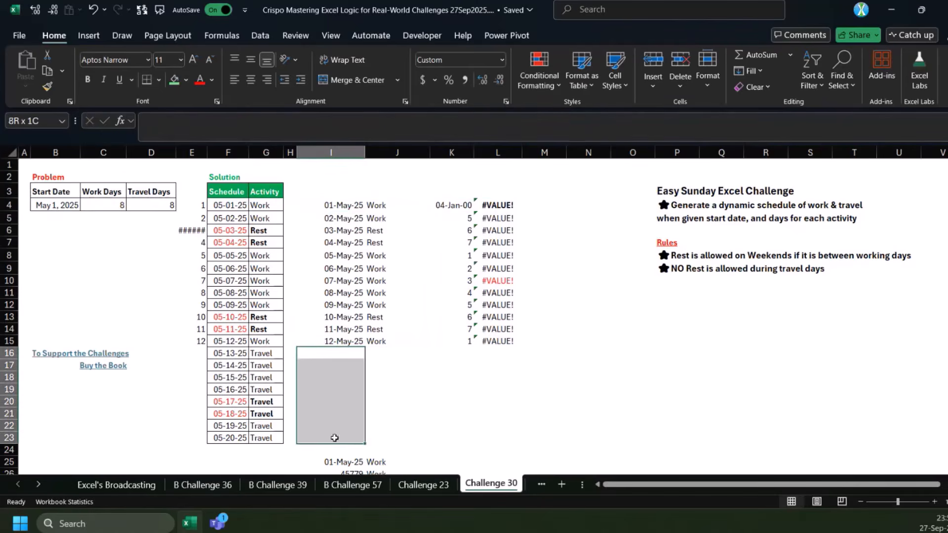
{"action": "left_click_drag", "start_coordinate": [227, 354], "coordinate": [219, 413]}
{"action": "left_click_drag", "start_coordinate": [219, 453], "coordinate": [220, 440]}
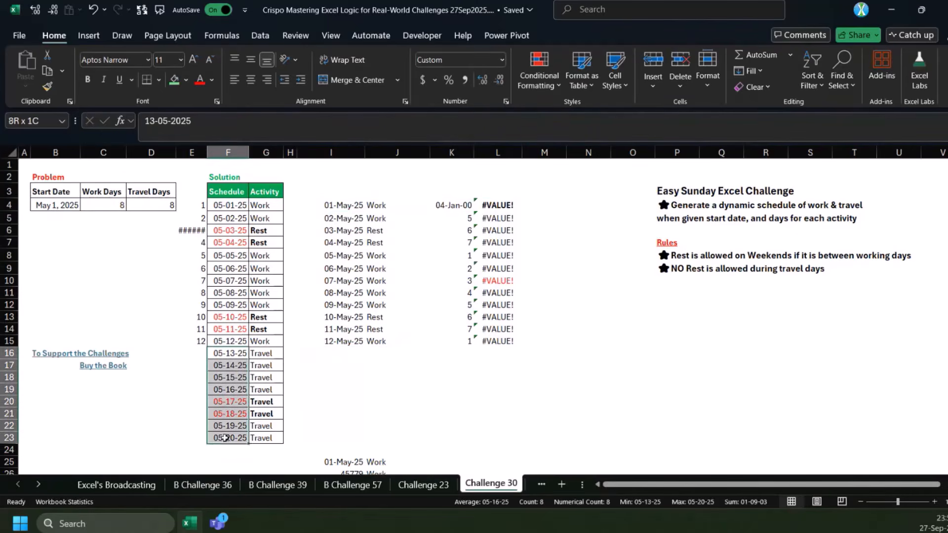
{"action": "left_click", "coordinate": [336, 342]}
{"action": "left_click", "coordinate": [332, 351]}
In the I4 LET formula, wrap the HSTACK in VSTACK and append SEQUENCE(D4) as the second array for the travel days
{"action": "left_click", "coordinate": [334, 204]}
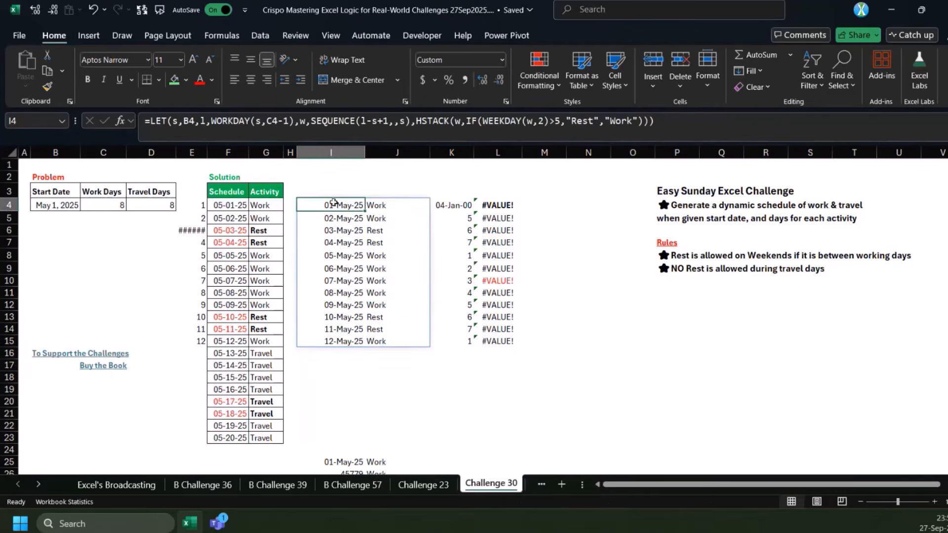
{"action": "left_click", "coordinate": [417, 123]}
{"action": "type", "text": "VSTACK("}
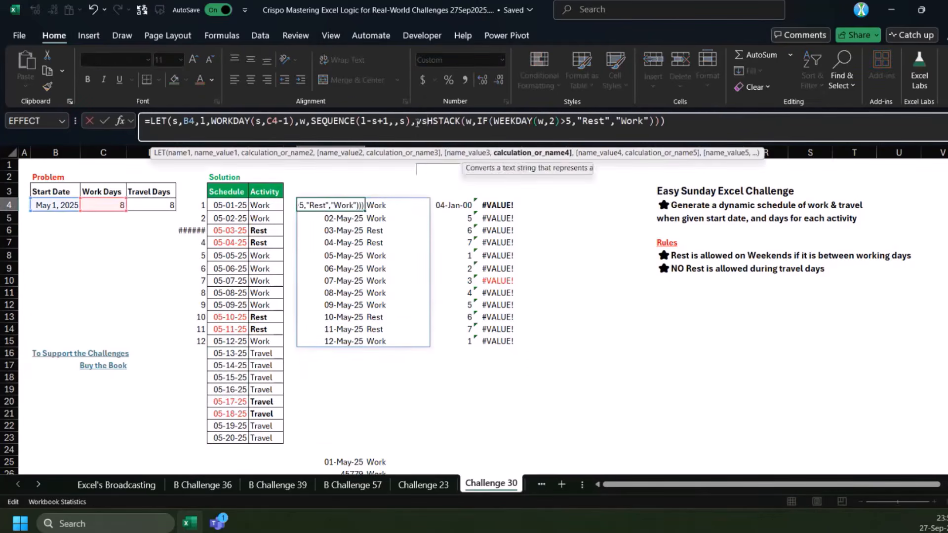
{"action": "key", "text": "End"}
{"action": "key", "text": "Left"}
{"action": "type", "text": ","}
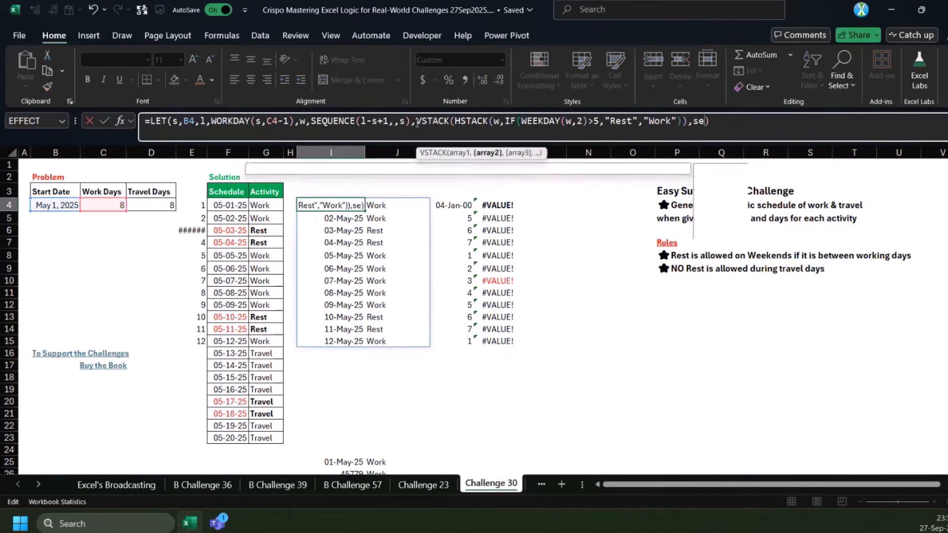
{"action": "type", "text": "SEQUENCE("}
{"action": "left_click", "coordinate": [162, 203]}
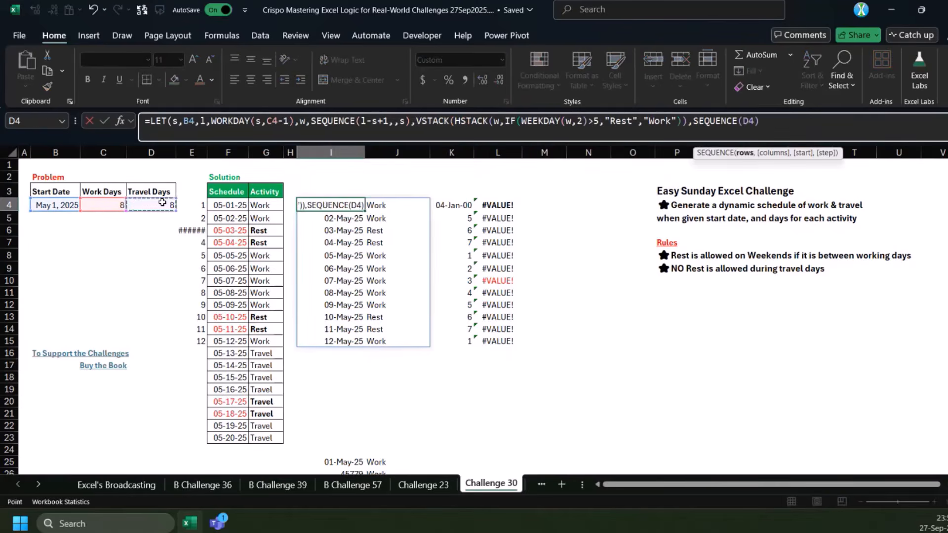
{"action": "type", "text": "))"}
{"action": "key", "text": "Return"}
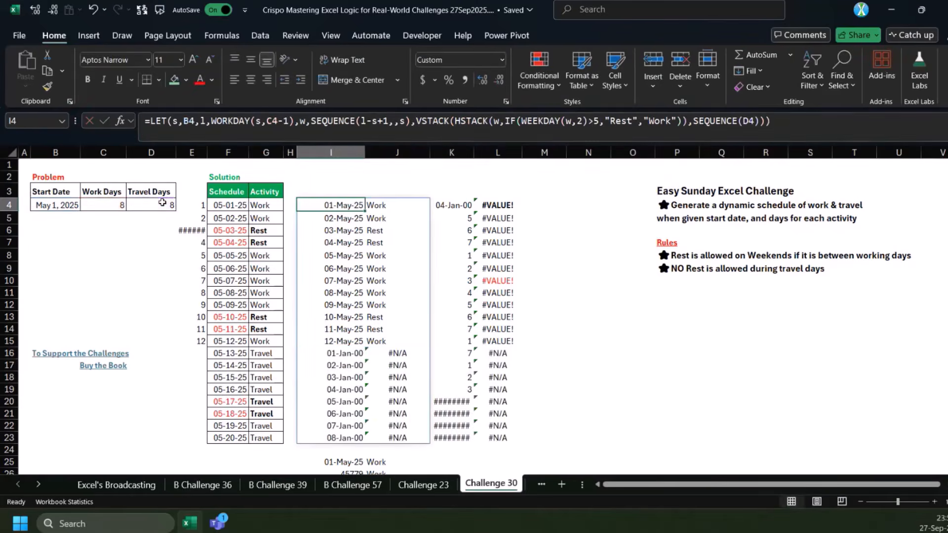
Compare the first appended date in I16 with the expected travel date in F16 and the last work dates in I13:I15
{"action": "left_click", "coordinate": [320, 353]}
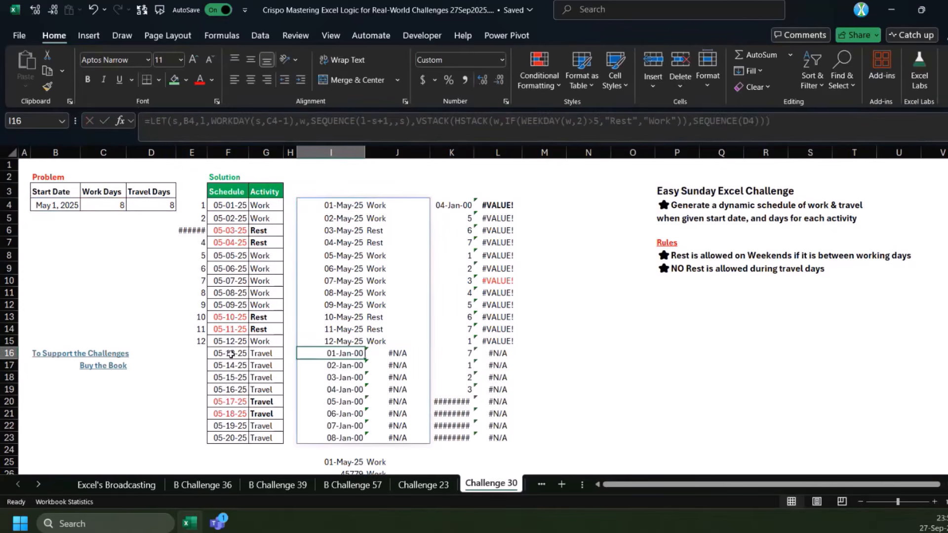
{"action": "left_click", "coordinate": [232, 356]}
{"action": "left_click", "coordinate": [310, 356]}
{"action": "left_click", "coordinate": [326, 217]}
{"action": "left_click", "coordinate": [340, 344]}
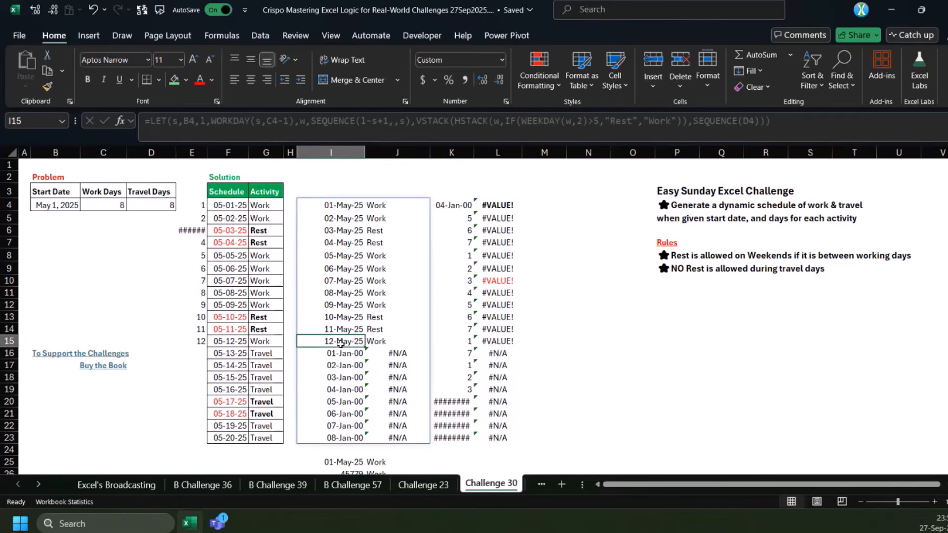
{"action": "left_click_drag", "start_coordinate": [340, 344], "coordinate": [340, 318]}
{"action": "left_click", "coordinate": [210, 121]}
{"action": "left_click", "coordinate": [304, 210]}
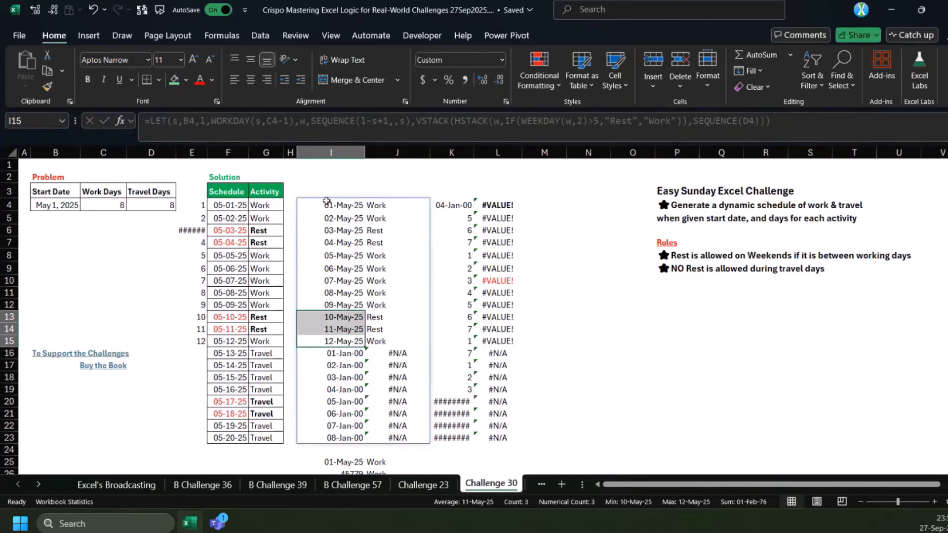
Set the start argument of the travel-day SEQUENCE in the I4 formula to l+1, giving SEQUENCE(D4,,l+1)
{"action": "left_click", "coordinate": [755, 124]}
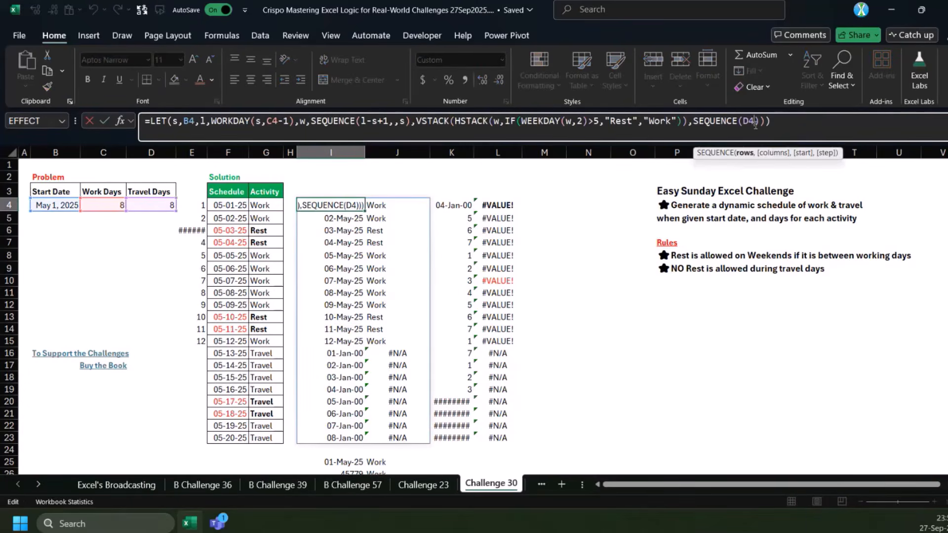
{"action": "type", "text": ",,l"}
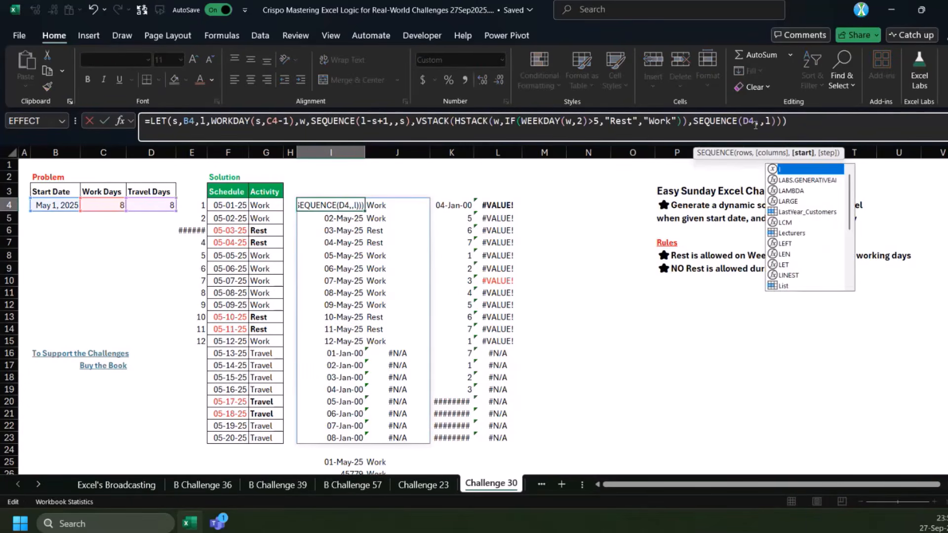
{"action": "key", "text": "ctrl+Return"}
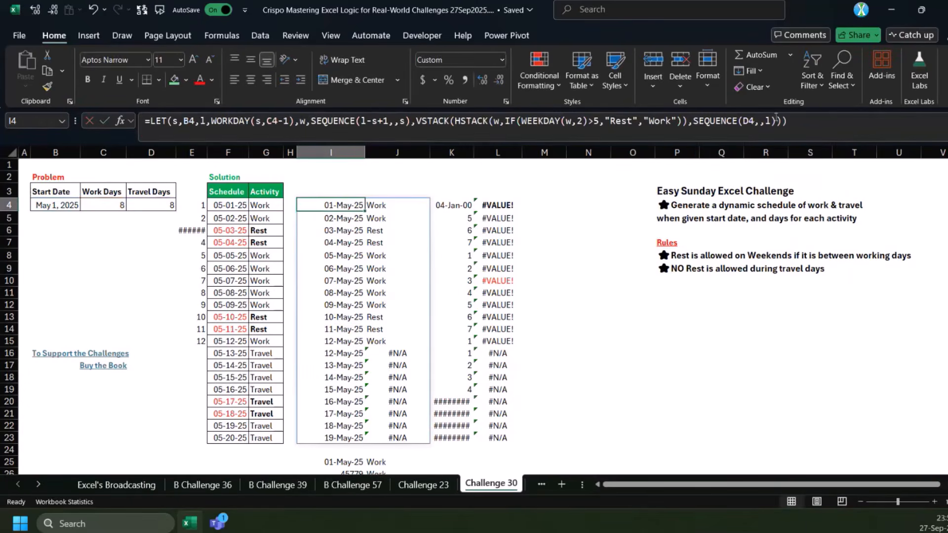
{"action": "left_click", "coordinate": [770, 122]}
{"action": "type", "text": "+1"}
{"action": "key", "text": "ctrl+Return"}
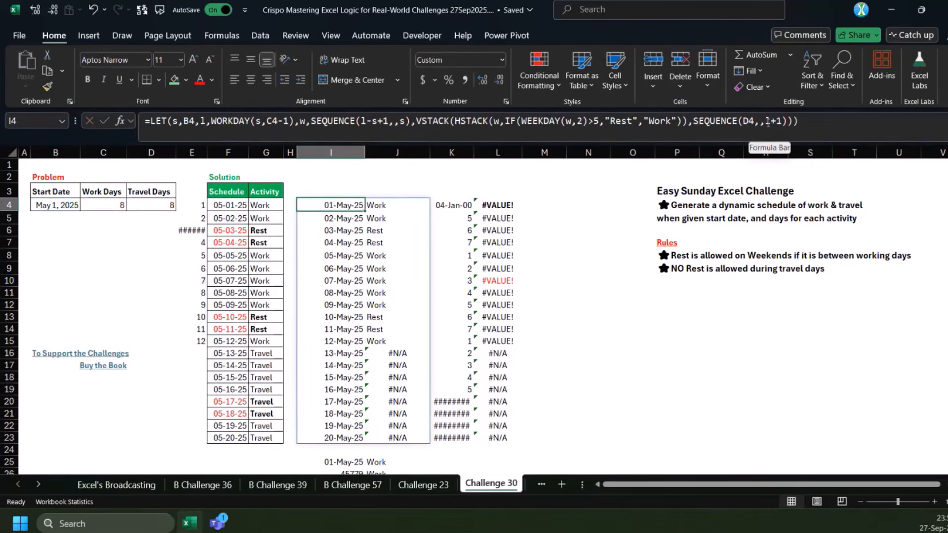
Rewrite the travel-date part of the I4 formula as SEQUENCE(D4)+l, without a start argument or the extra 1
{"action": "left_click", "coordinate": [767, 122]}
{"action": "key", "text": "BackSpace"}
{"action": "key", "text": "BackSpace"}
{"action": "type", "text": ")+"}
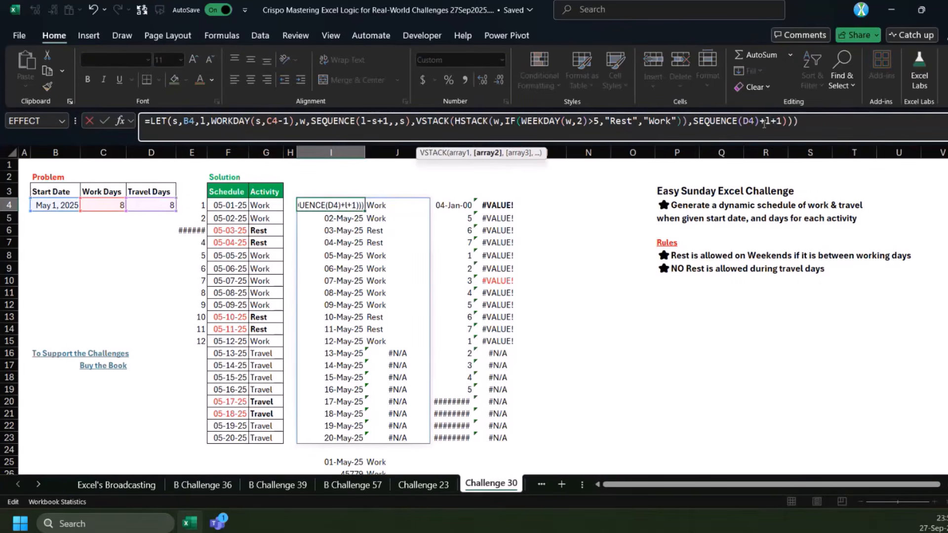
{"action": "key", "text": "Right"}
{"action": "key", "text": "Delete"}
{"action": "key", "text": "Delete"}
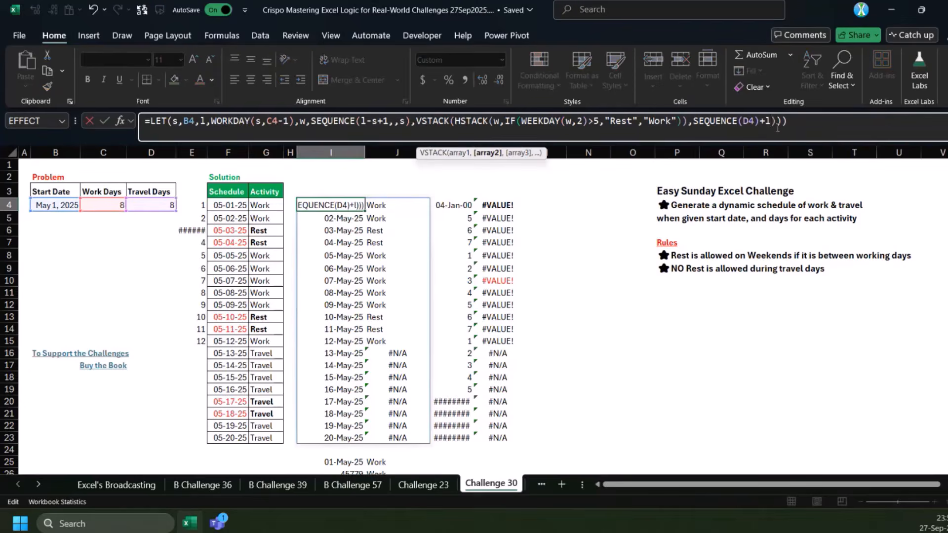
{"action": "key", "text": "Return"}
{"action": "key", "text": "Return"}
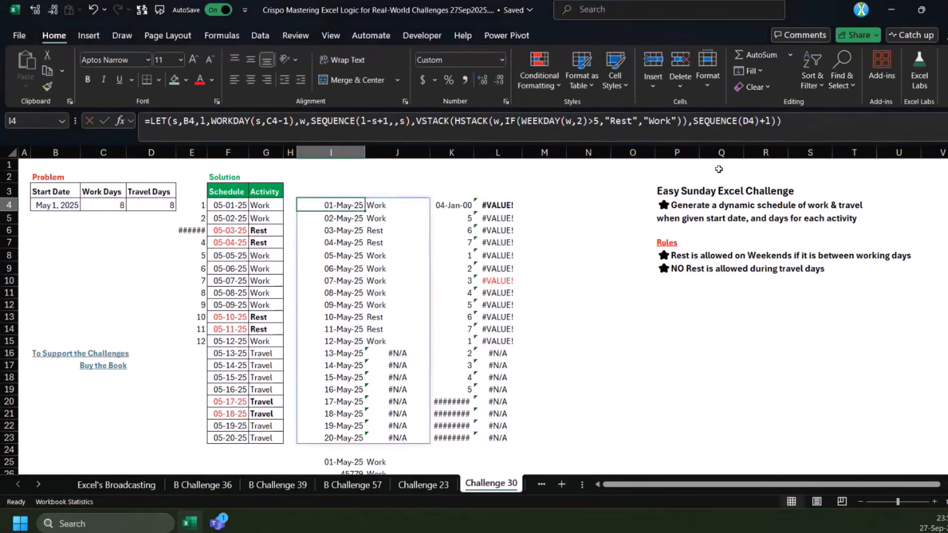
Wrap the VSTACK in the I4 formula in IFNA with "Travel" as the replacement for the errors in J16:J23
{"action": "left_click_drag", "start_coordinate": [336, 356], "coordinate": [333, 437]}
{"action": "left_click_drag", "start_coordinate": [398, 353], "coordinate": [396, 436]}
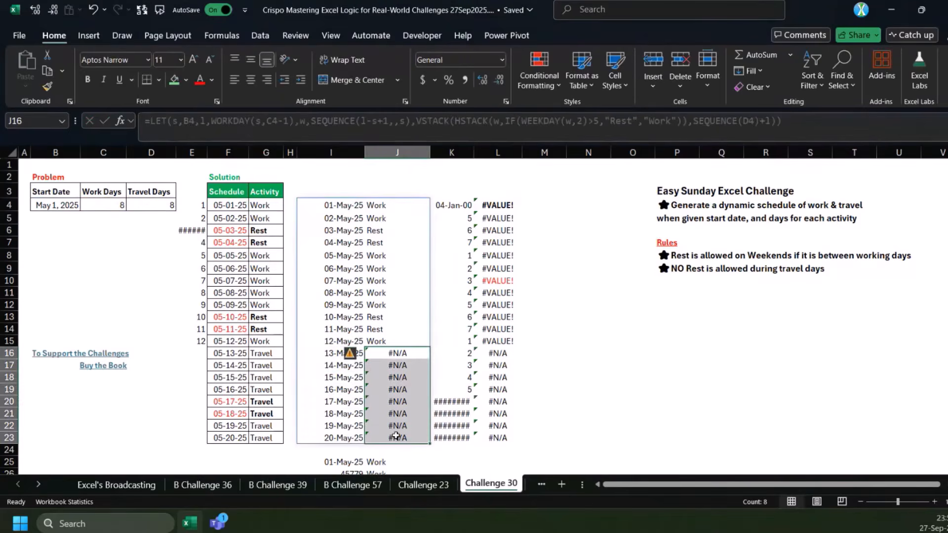
{"action": "left_click", "coordinate": [410, 354]}
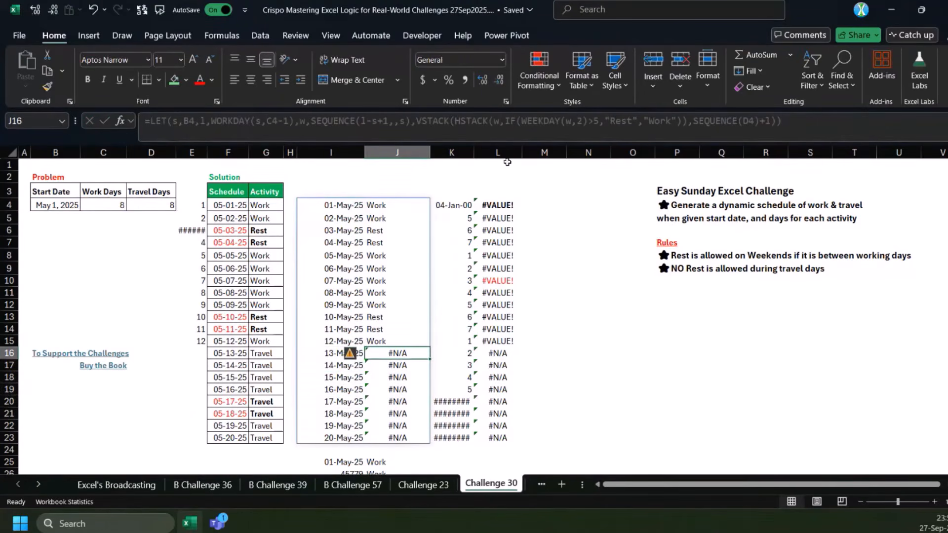
{"action": "left_click", "coordinate": [336, 205]}
{"action": "left_click", "coordinate": [416, 120]}
{"action": "type", "text": "IFNA("}
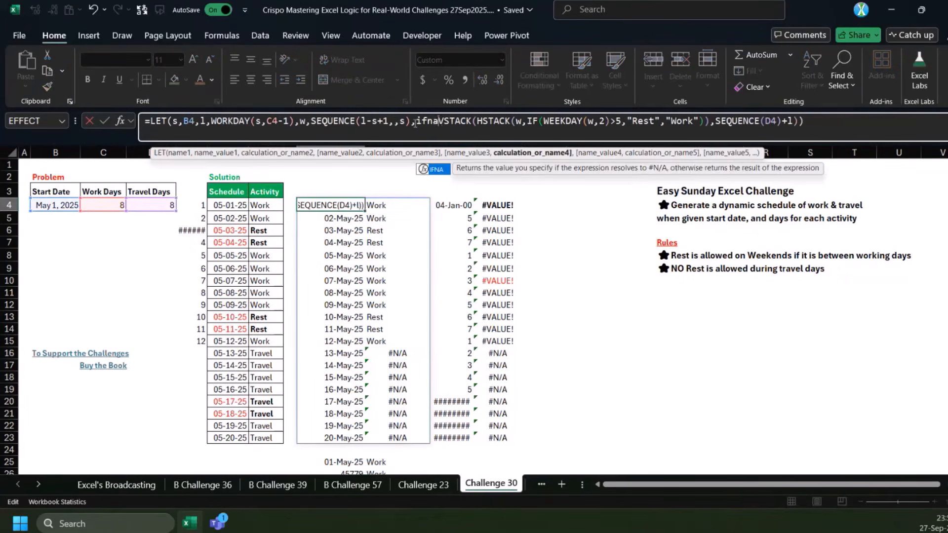
{"action": "key", "text": "End"}
{"action": "key", "text": "Left"}
{"action": "type", "text": ",\"T"}
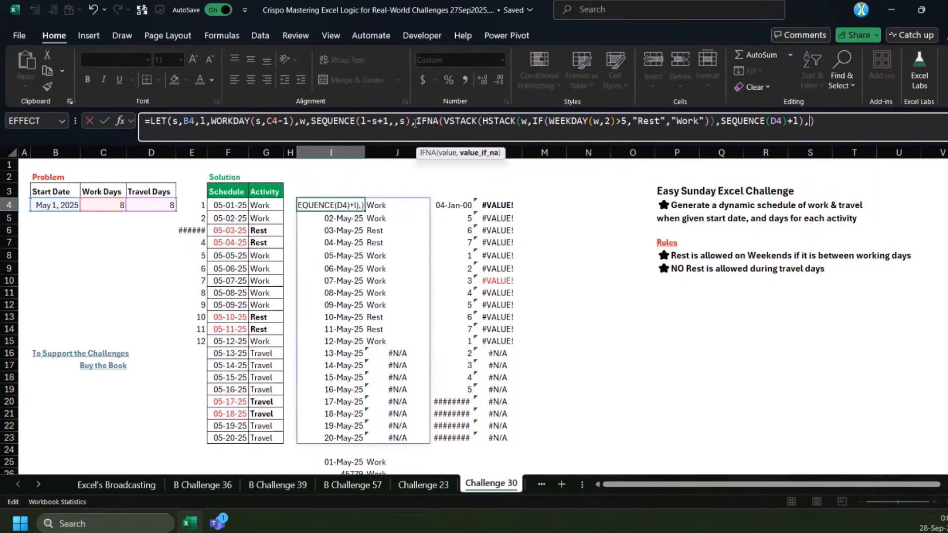
{"action": "type", "text": "re"}
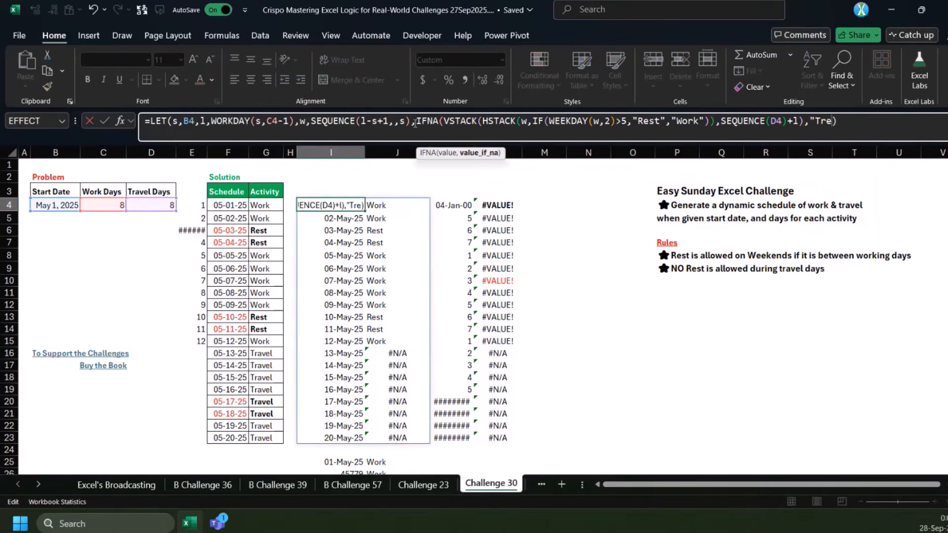
{"action": "type", "text": "vel\")"}
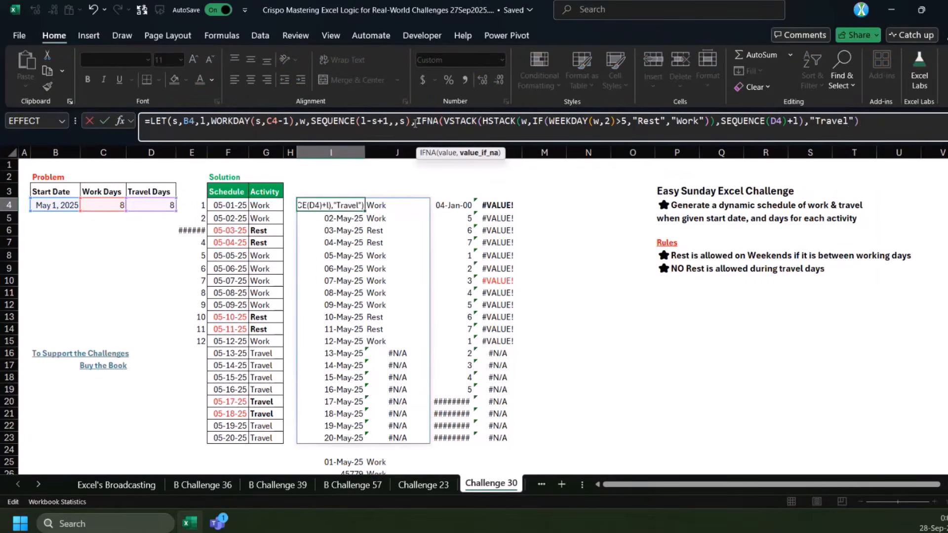
{"action": "key", "text": "ctrl+Return"}
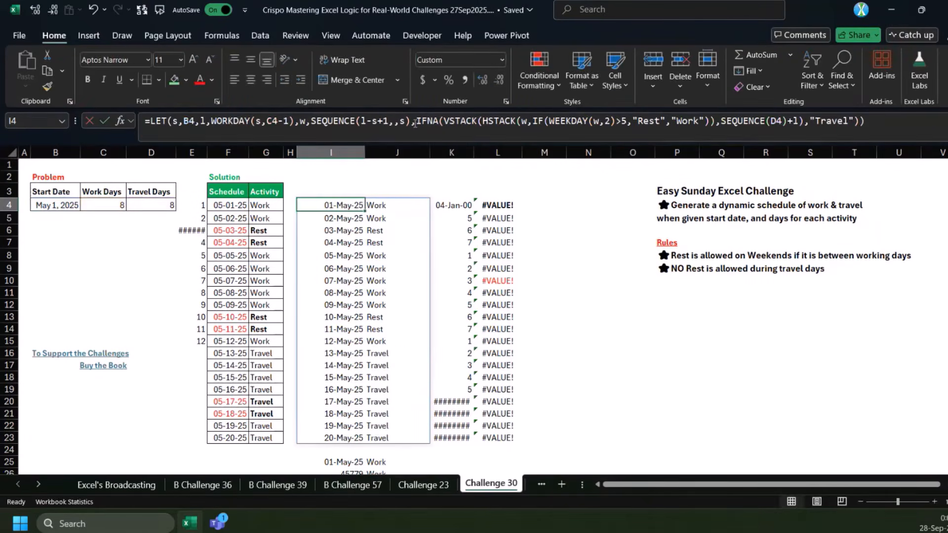
Copy the full LET formula from I4, clear the old formula in K4 and paste the copied formula there for editing
{"action": "left_click", "coordinate": [721, 122]}
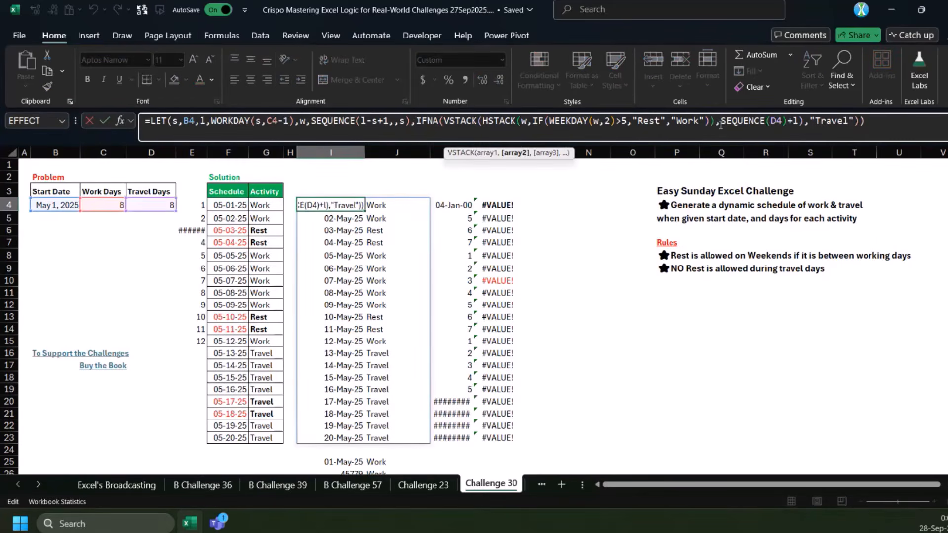
{"action": "left_click_drag", "start_coordinate": [865, 121], "coordinate": [143, 118]}
{"action": "key", "text": "ctrl+c"}
{"action": "key", "text": "Escape"}
{"action": "left_click", "coordinate": [458, 200]}
{"action": "key", "text": "Delete"}
{"action": "left_click", "coordinate": [418, 120]}
{"action": "key", "text": "ctrl+v"}
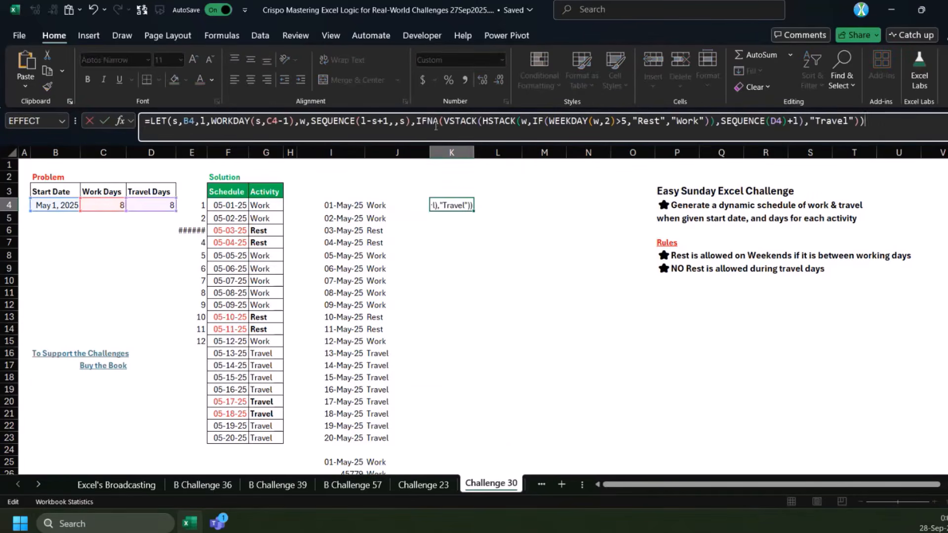
Remove the IFNA wrapper from the K4 formula and precede the travel-date SEQUENCE(D4)+l with IF({1,0}, inside the VSTACK
{"action": "left_click_drag", "start_coordinate": [416, 121], "coordinate": [442, 121]}
{"action": "key", "text": "Delete"}
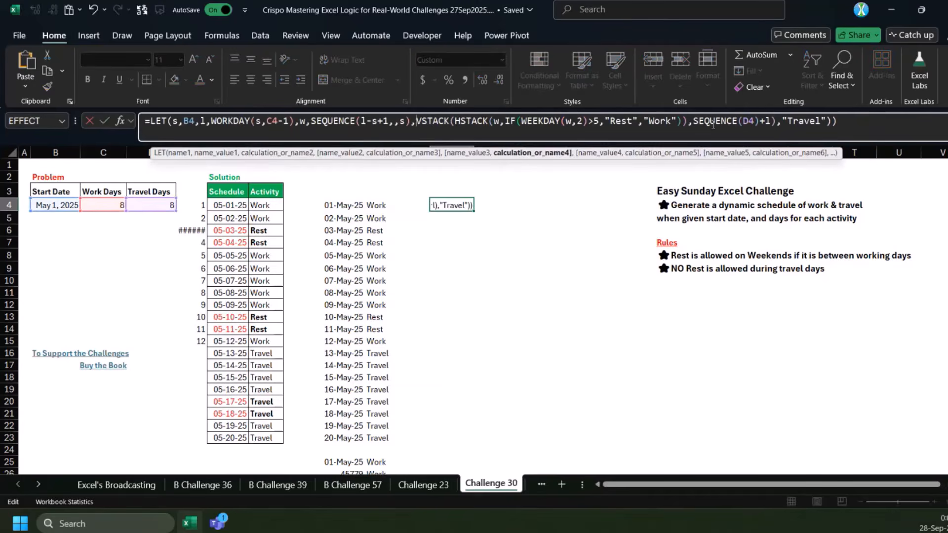
{"action": "left_click", "coordinate": [693, 122]}
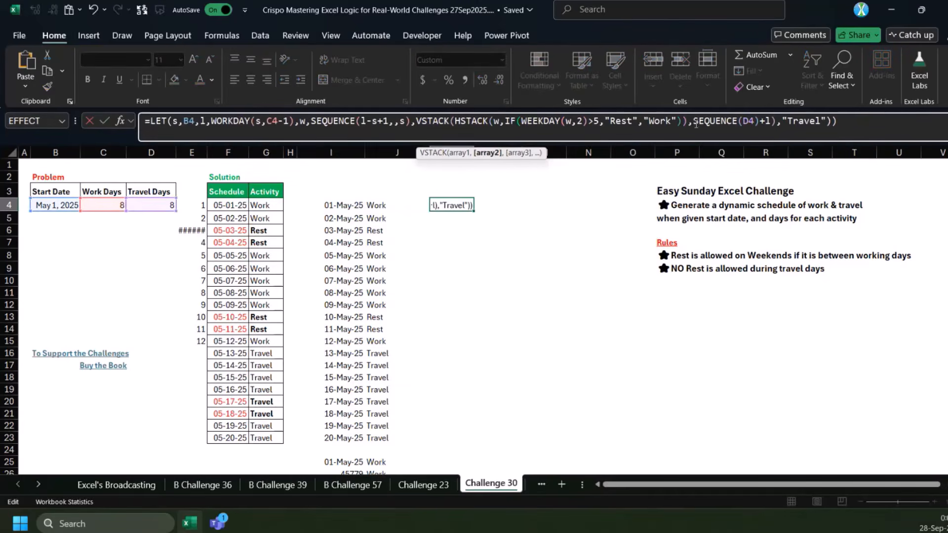
{"action": "type", "text": "IF({,"}
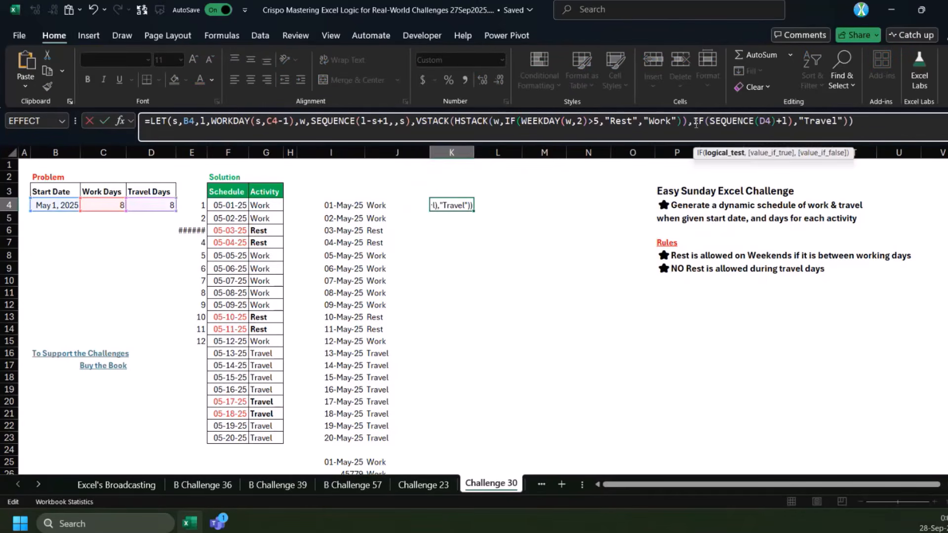
{"action": "key", "text": "BackSpace"}
{"action": "type", "text": "1,0}"}
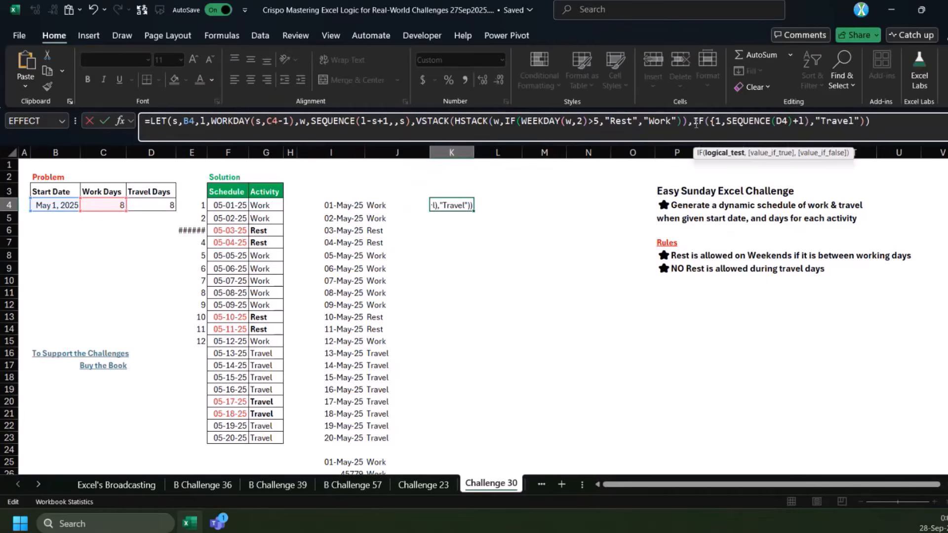
{"action": "type", "text": ","}
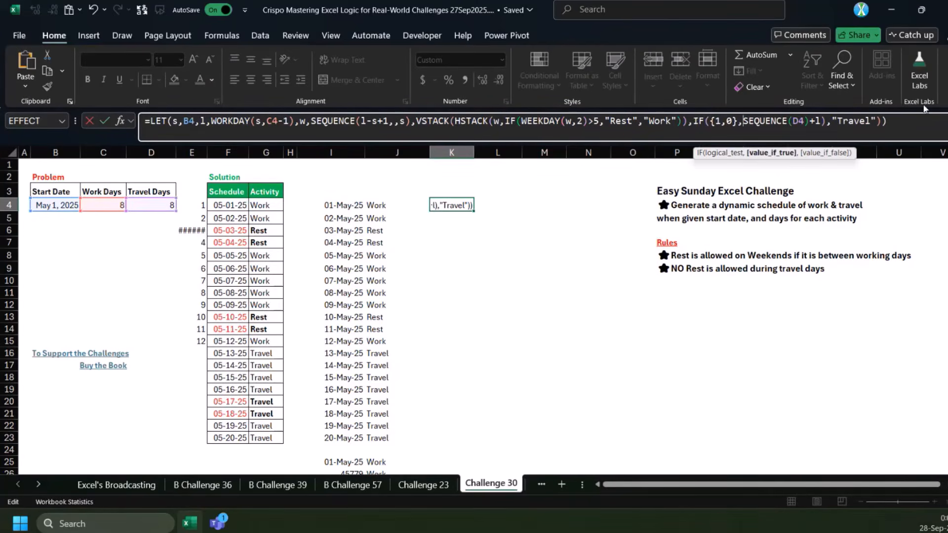
{"action": "key", "text": "Return"}
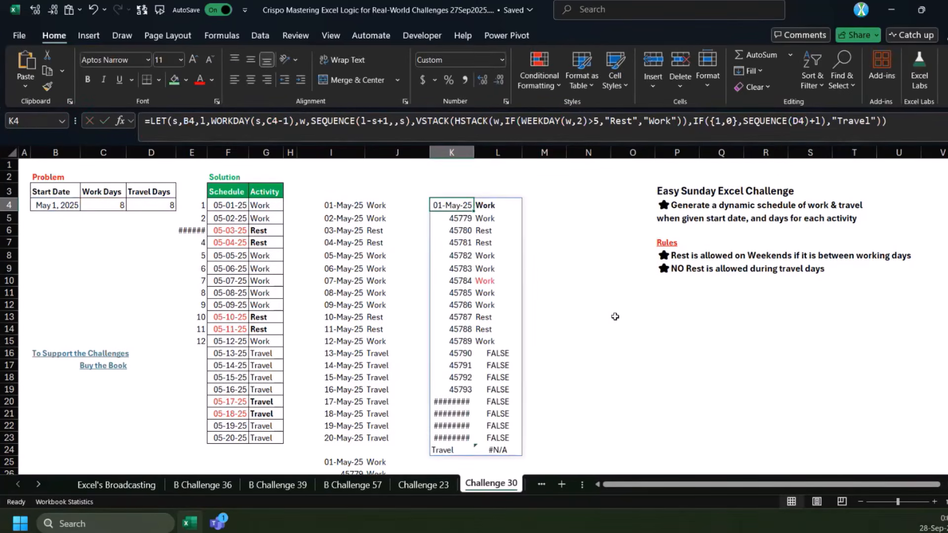
{"action": "left_click", "coordinate": [624, 127]}
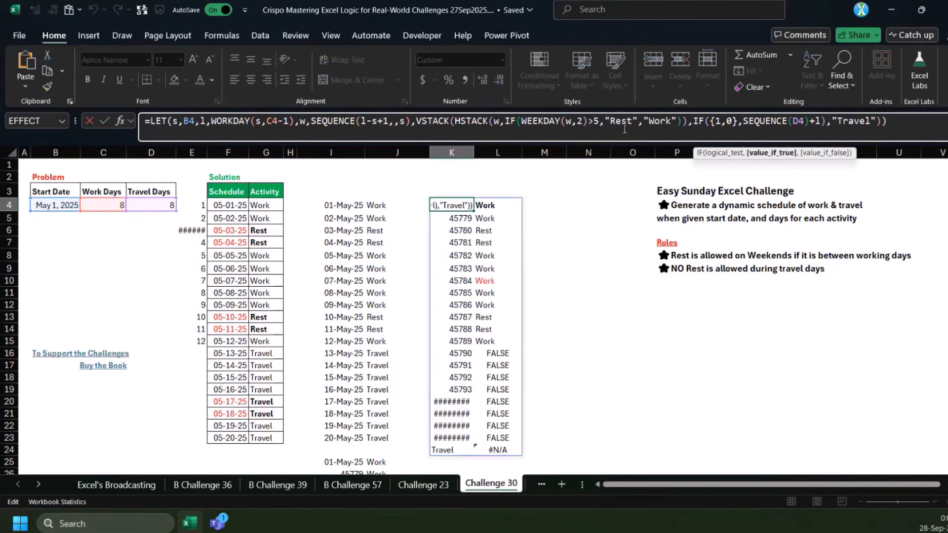
{"action": "left_click_drag", "start_coordinate": [455, 121], "coordinate": [687, 121]}
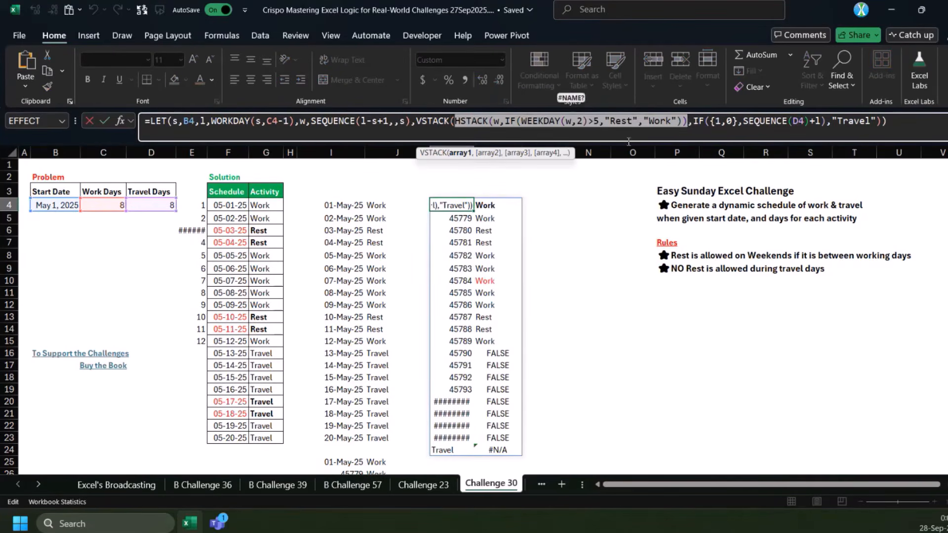
{"action": "left_click", "coordinate": [740, 122]}
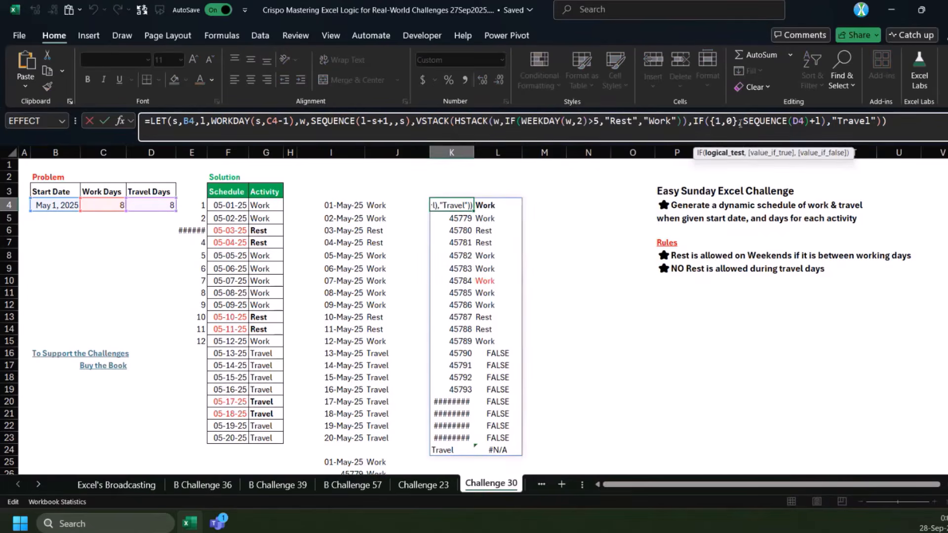
{"action": "left_click", "coordinate": [477, 150]}
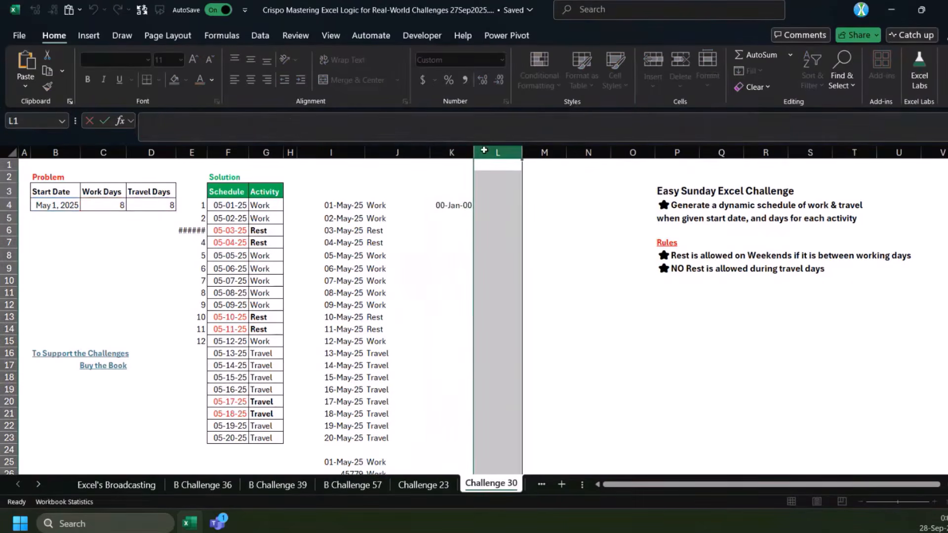
Format the schedule dates in K4:K23 as day-month-year dates
{"action": "left_click", "coordinate": [453, 209]}
{"action": "left_click_drag", "start_coordinate": [453, 209], "coordinate": [452, 441]}
{"action": "key", "text": "ctrl+shift+3"}
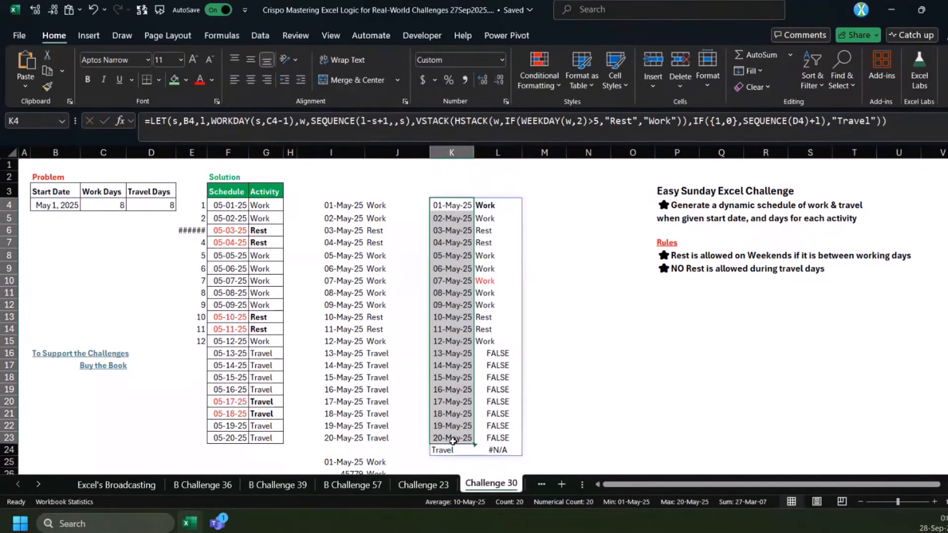
Move the closing parenthesis in the K4 formula so "Travel" is the IF's false value, ending it with SEQUENCE(D4)+l,"Travel")))
{"action": "left_click", "coordinate": [824, 124]}
{"action": "key", "text": "BackSpace"}
{"action": "left_click", "coordinate": [890, 121]}
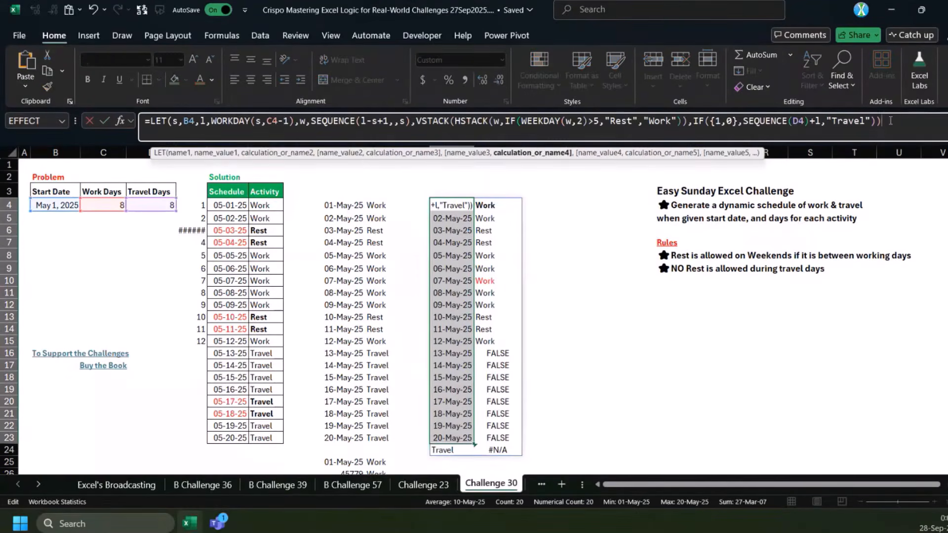
{"action": "key", "text": "Return"}
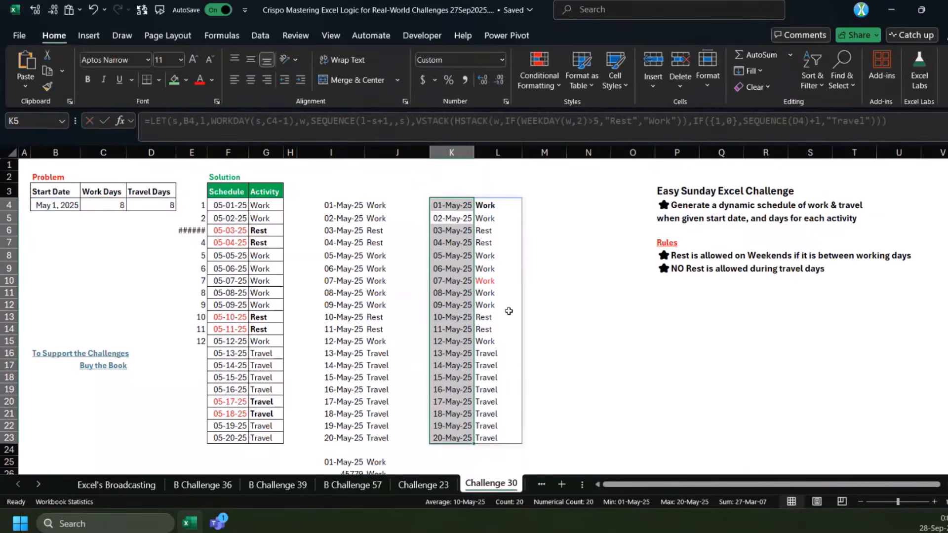
{"action": "key", "text": "Up"}
{"action": "key", "text": "F2"}
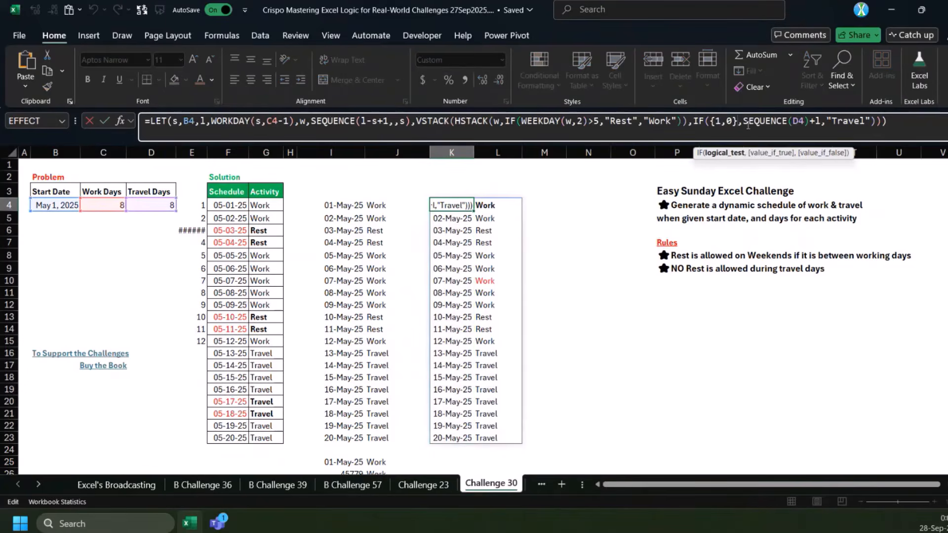
{"action": "left_click_drag", "start_coordinate": [842, 121], "coordinate": [865, 121]}
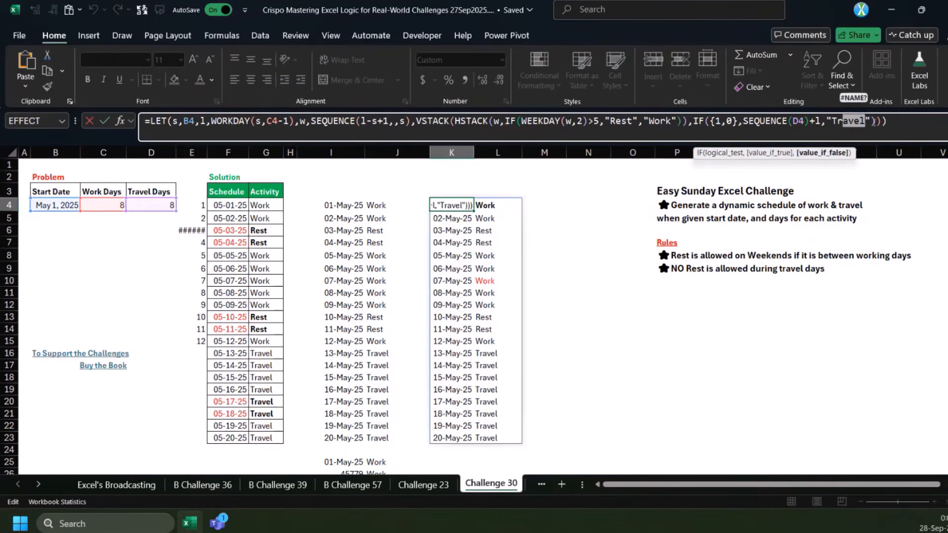
{"action": "key", "text": "Escape"}
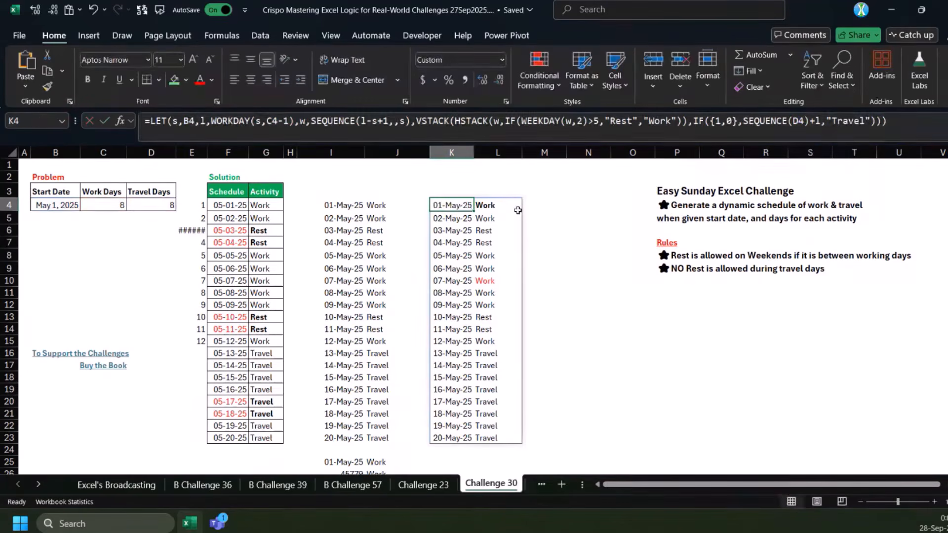
{"action": "left_click", "coordinate": [536, 205]}
{"action": "left_click", "coordinate": [551, 128]}
{"action": "type", "text": "=LET(s,B4,l,WORKDAY(s,C4-1),w,SEQUENCE(l-s+1,,s),VSTACK(HSTACK(w,IF(WEEKDAY(w,2)>5,\"Rest\",\"Work\")),IF({1,0},SEQUENCE(D4)+l,\"Travel\")))"}
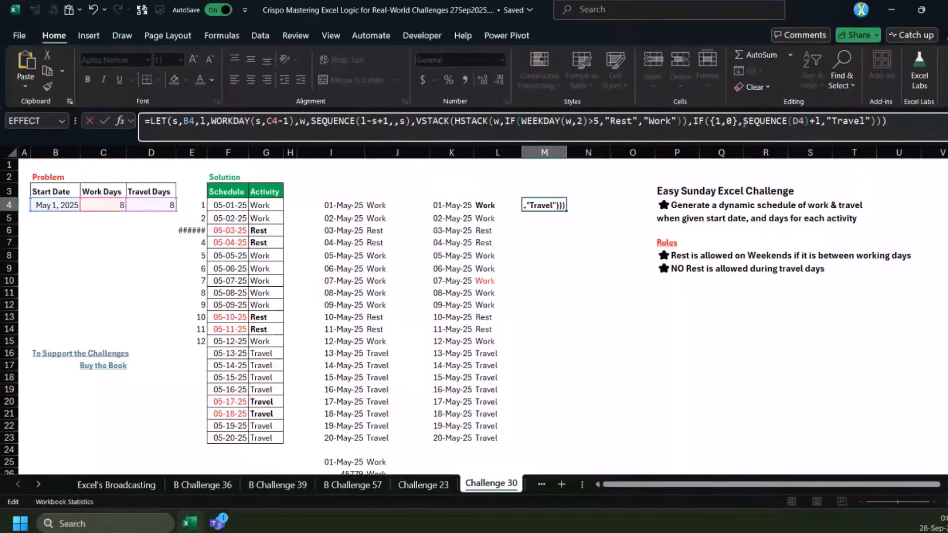
{"action": "left_click_drag", "start_coordinate": [742, 121], "coordinate": [694, 121]}
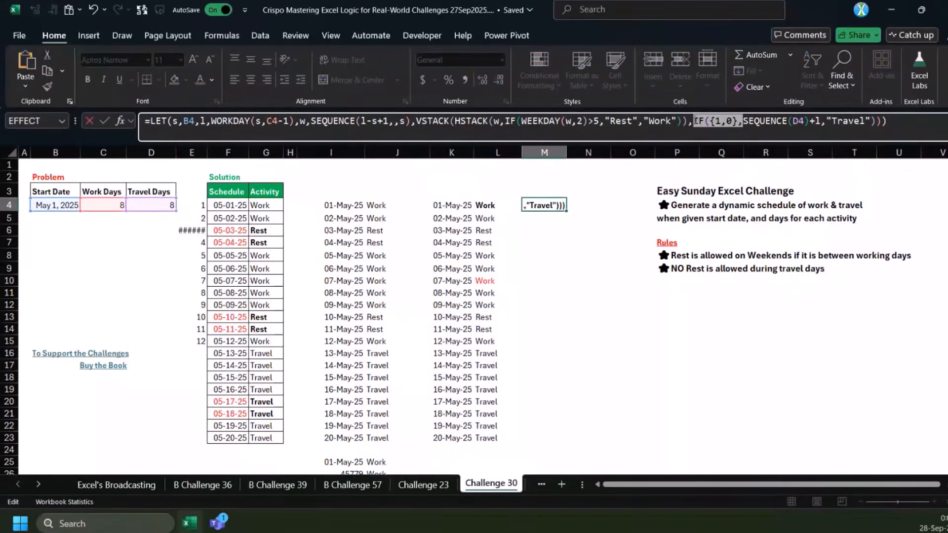
{"action": "key", "text": "BackSpace"}
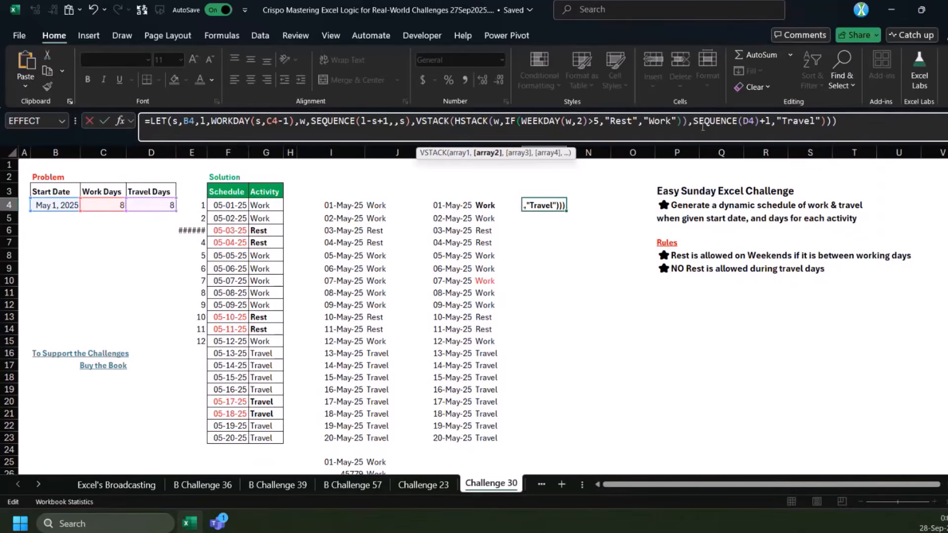
{"action": "key", "text": "Escape"}
{"action": "left_click", "coordinate": [442, 208]}
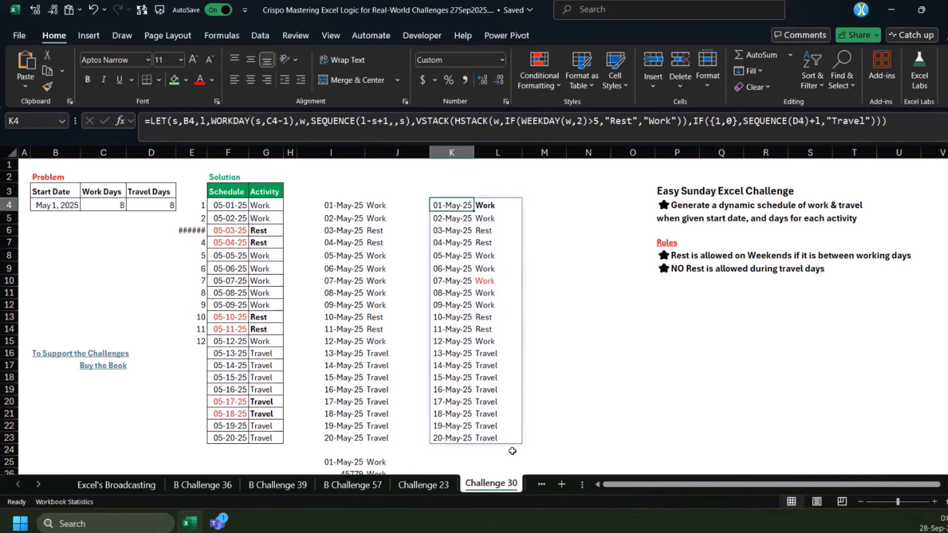
Open the Challenge 31 sheet and review the Store 1 and Store 2 sales against the expected Fruits Sale results
{"action": "left_click", "coordinate": [39, 486]}
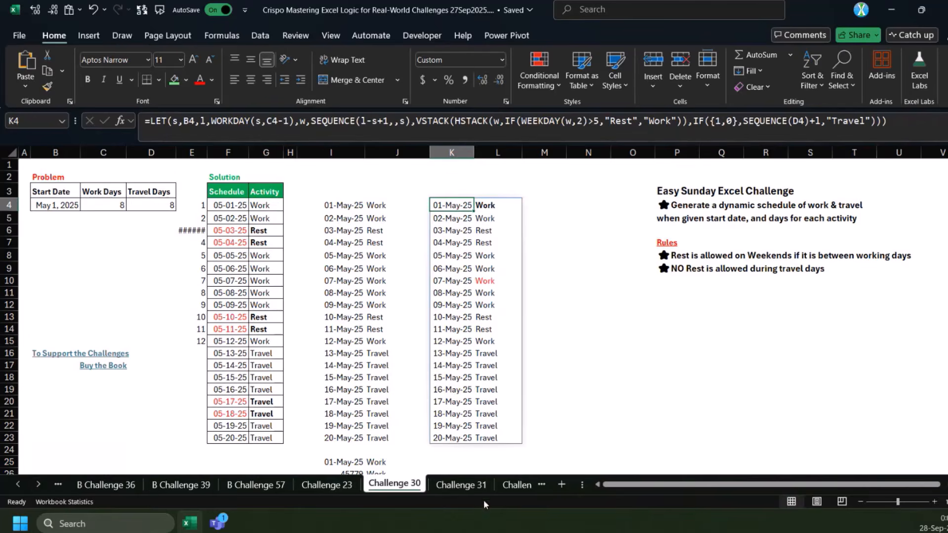
{"action": "left_click", "coordinate": [461, 485]}
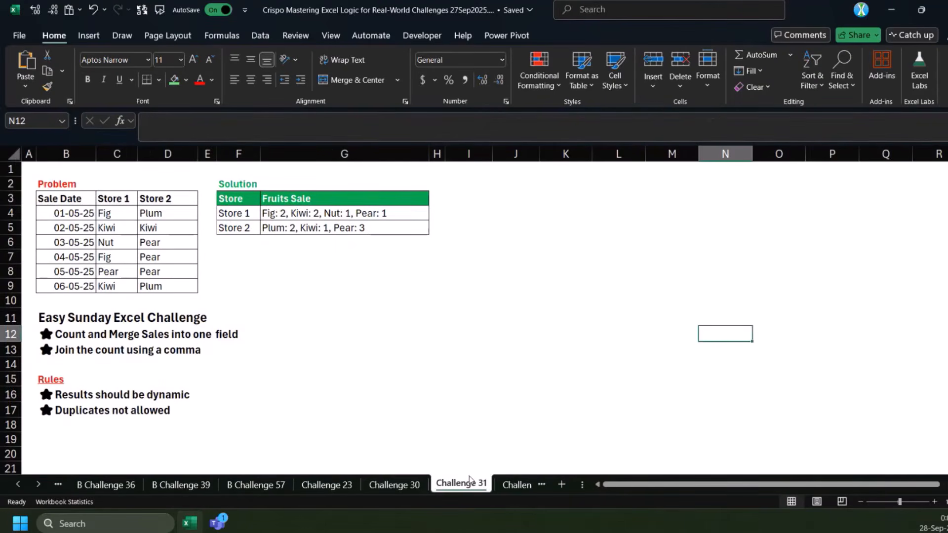
{"action": "left_click", "coordinate": [155, 212]}
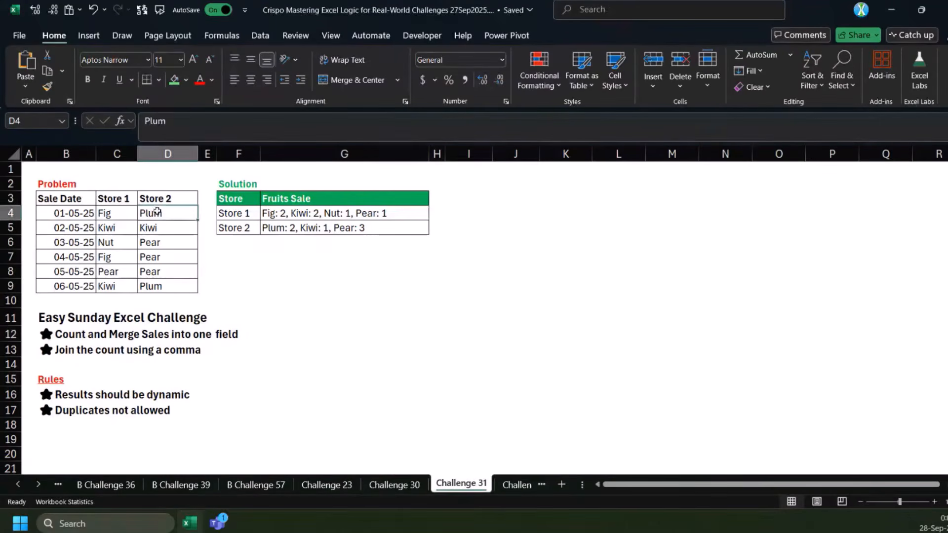
{"action": "left_click", "coordinate": [292, 218]}
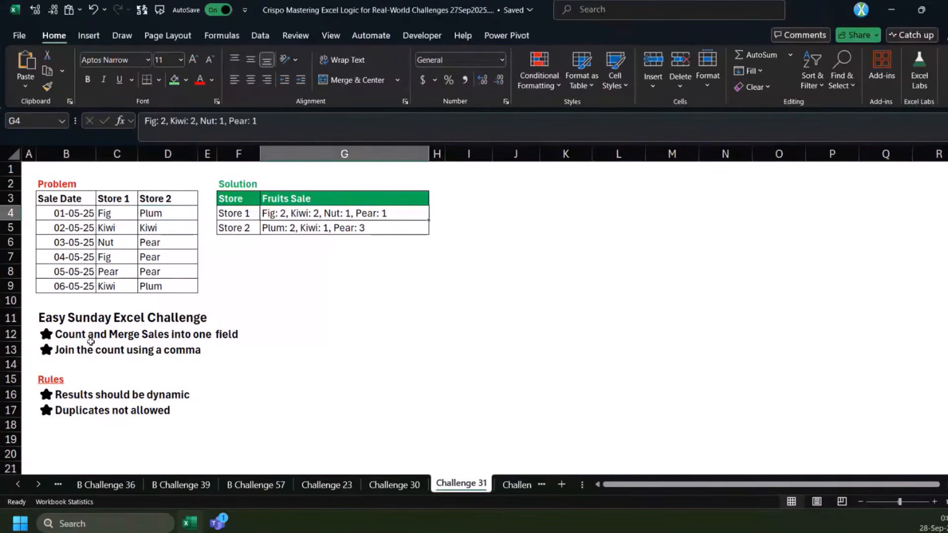
{"action": "left_click_drag", "start_coordinate": [116, 214], "coordinate": [111, 284]}
{"action": "left_click_drag", "start_coordinate": [157, 215], "coordinate": [157, 287]}
{"action": "left_click", "coordinate": [275, 216]}
{"action": "left_click_drag", "start_coordinate": [275, 216], "coordinate": [279, 228]}
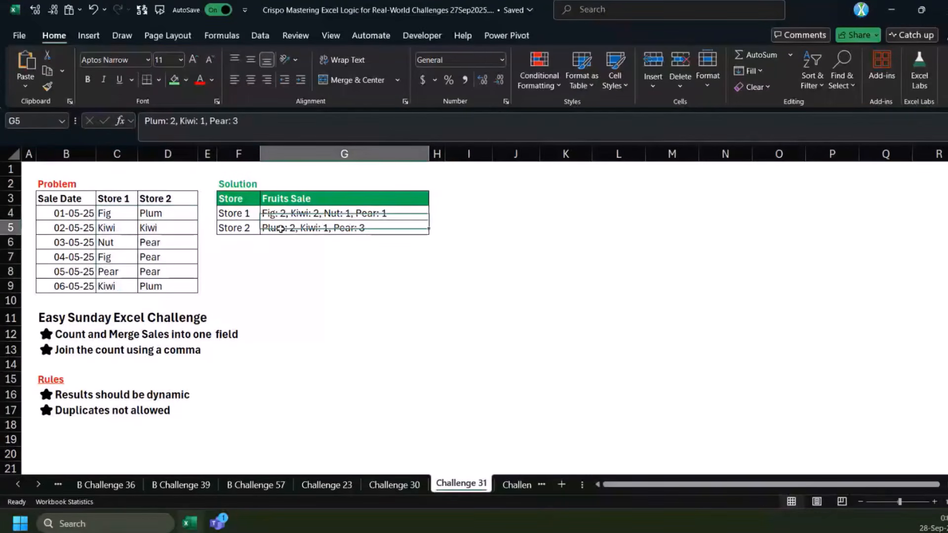
{"action": "left_click", "coordinate": [280, 229]}
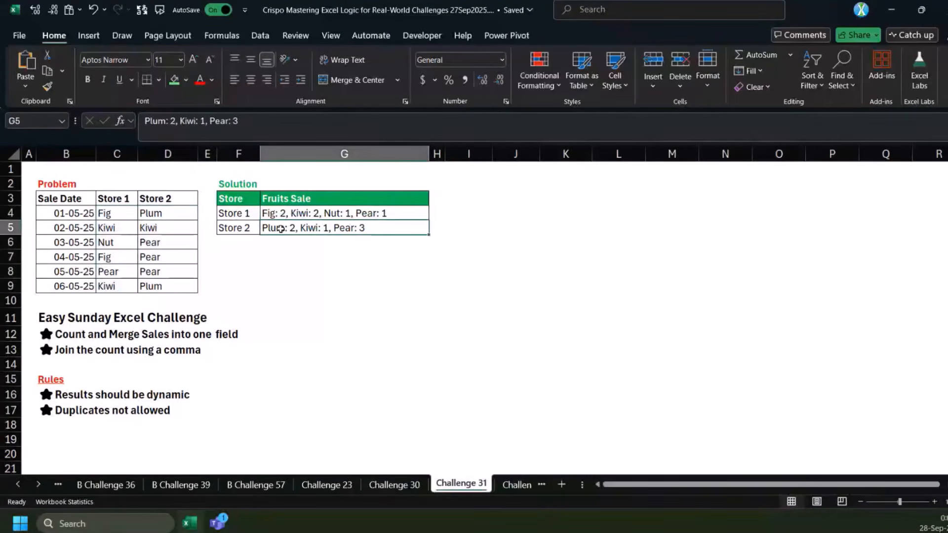
Enter =GROUPBY(C4:C9,C4:C9,ROWS,,0) in G9 to count each Store 1 fruit without totals
{"action": "left_click", "coordinate": [318, 287]}
{"action": "type", "text": "="}
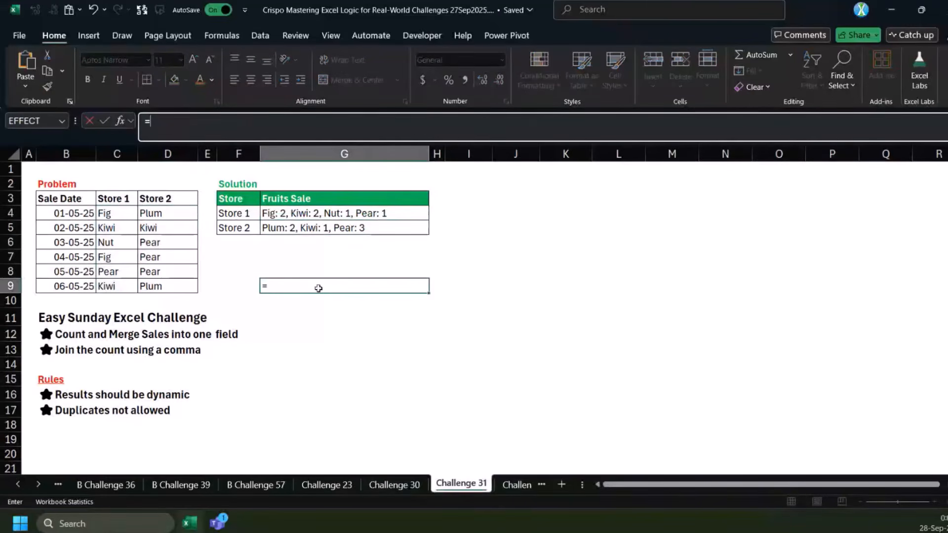
{"action": "type", "text": "gro"}
{"action": "key", "text": "Tab"}
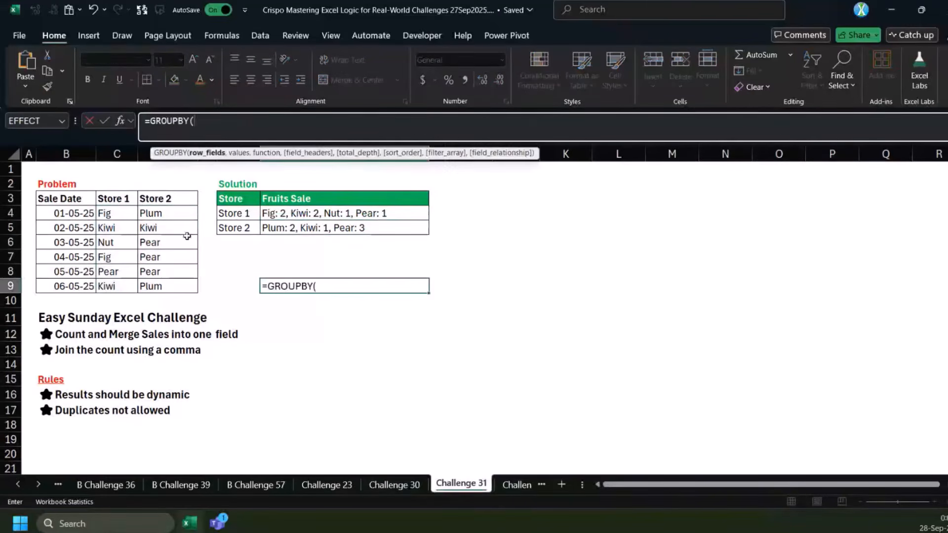
{"action": "left_click_drag", "start_coordinate": [120, 219], "coordinate": [126, 288]}
{"action": "type", "text": ","}
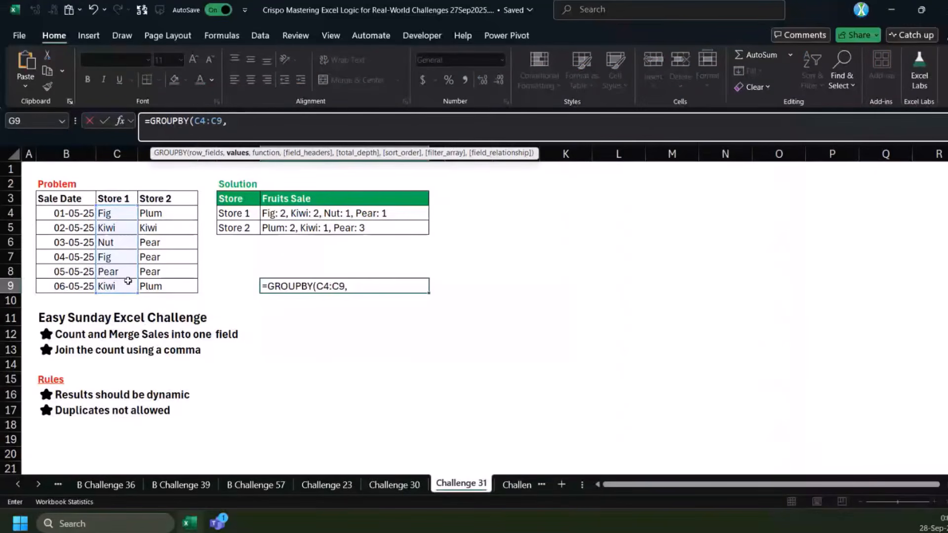
{"action": "left_click_drag", "start_coordinate": [124, 210], "coordinate": [121, 284]}
{"action": "type", "text": ",rwos"}
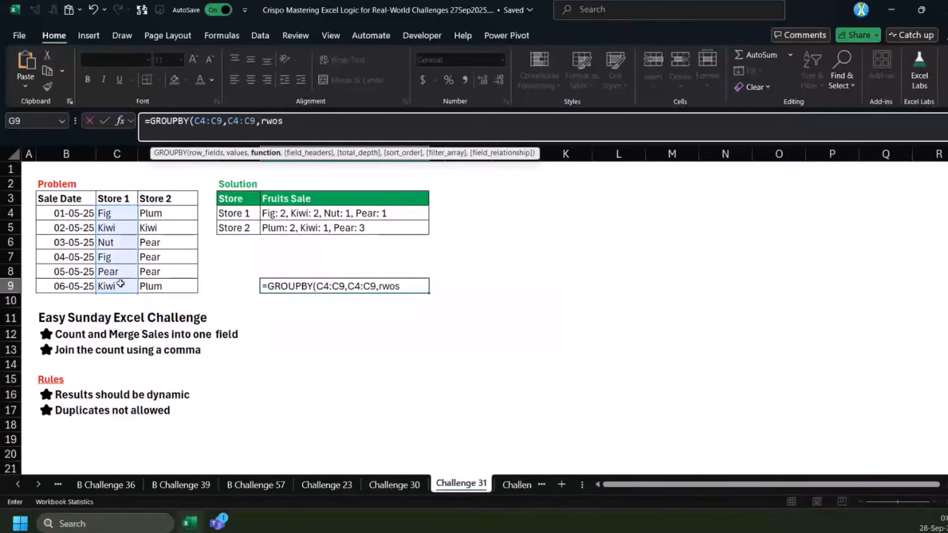
{"action": "key", "text": "BackSpace"}
{"action": "key", "text": "BackSpace"}
{"action": "type", "text": "ows,,0)"}
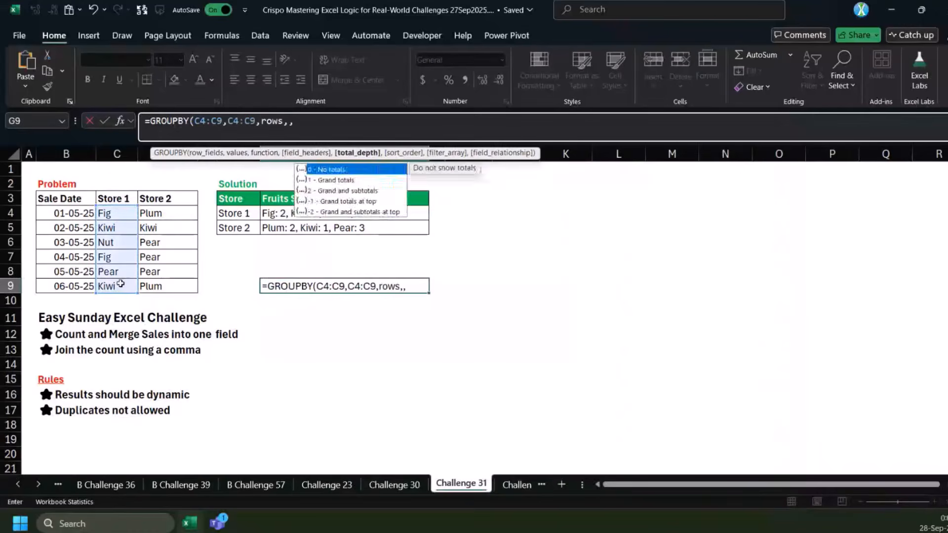
{"action": "key", "text": "ctrl+Return"}
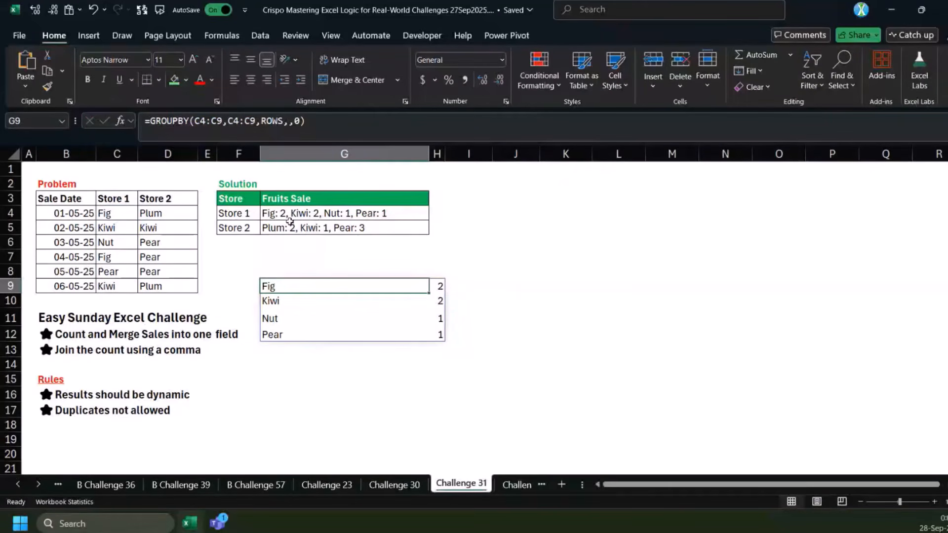
Wrap the G9 GROUPBY in TEXTJOIN with delimiters {": ",", "}, giving =TEXTJOIN({": ",", "},,GROUPBY(C4:C9,C4:C9,ROWS,,0))
{"action": "left_click", "coordinate": [153, 123]}
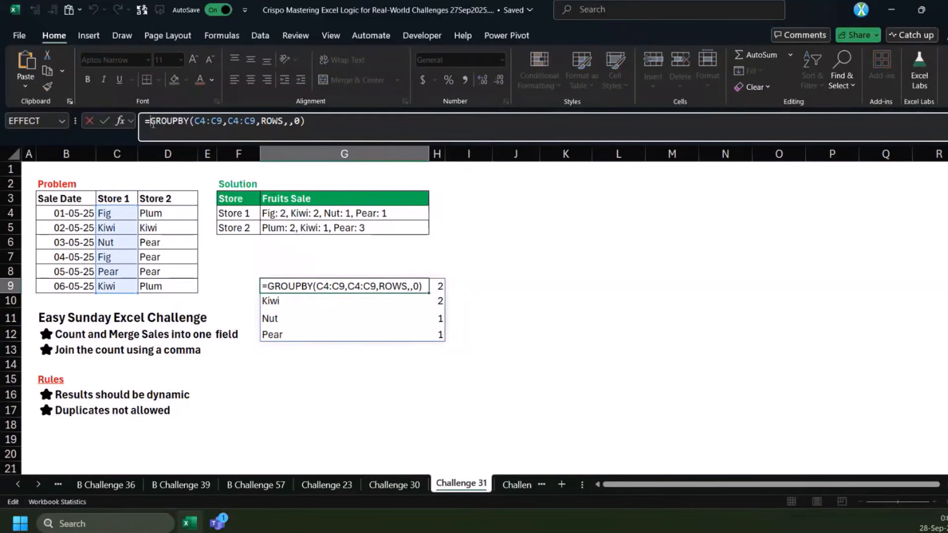
{"action": "type", "text": "TEXTJOIN("}
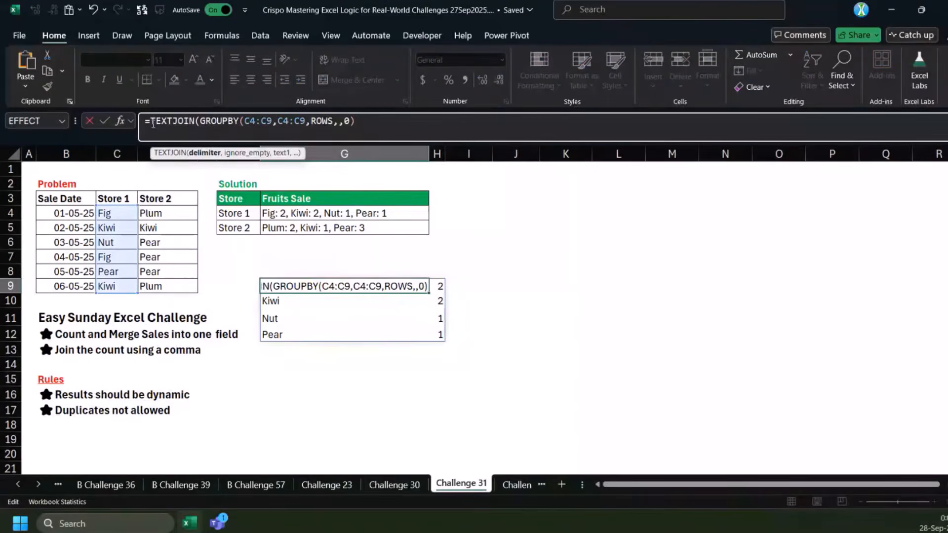
{"action": "type", "text": "{\":"}
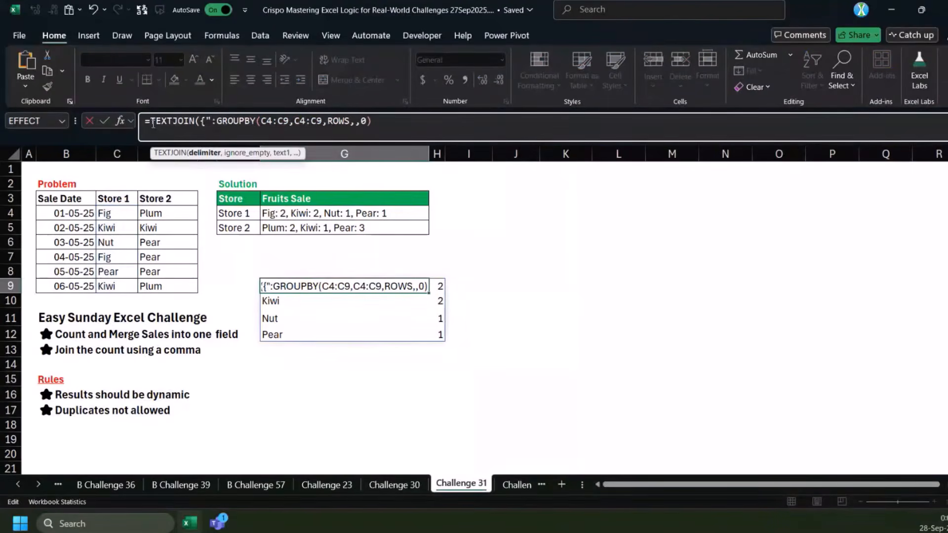
{"action": "type", "text": " \",\""}
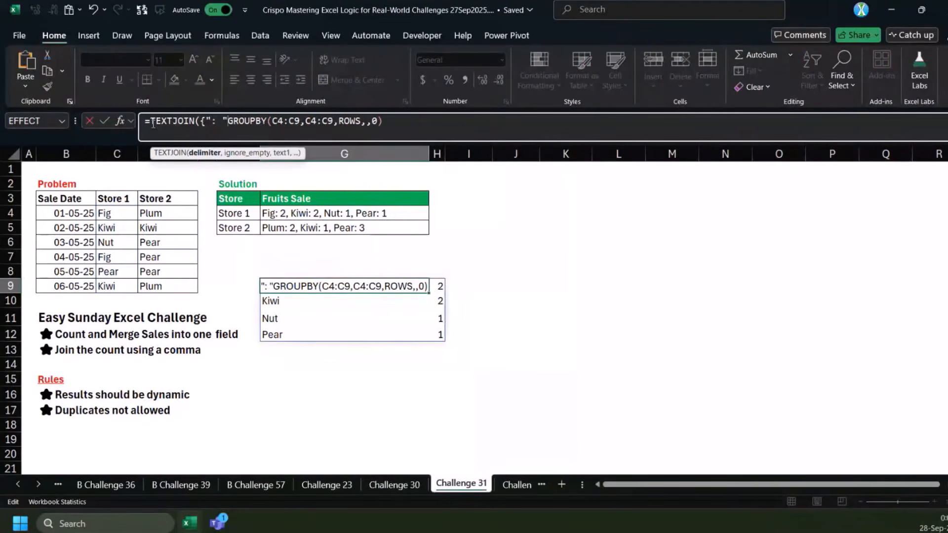
{"action": "type", "text": ", \"}"}
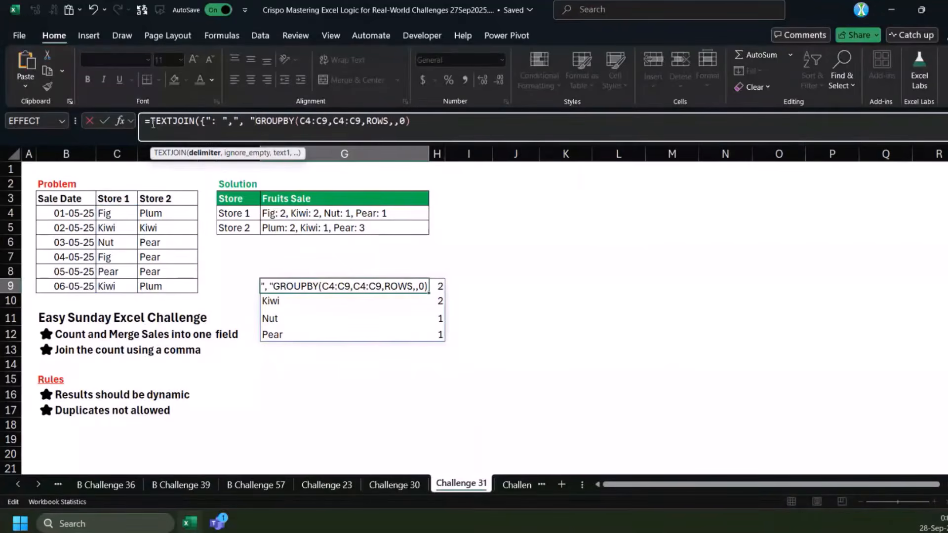
{"action": "type", "text": ",,"}
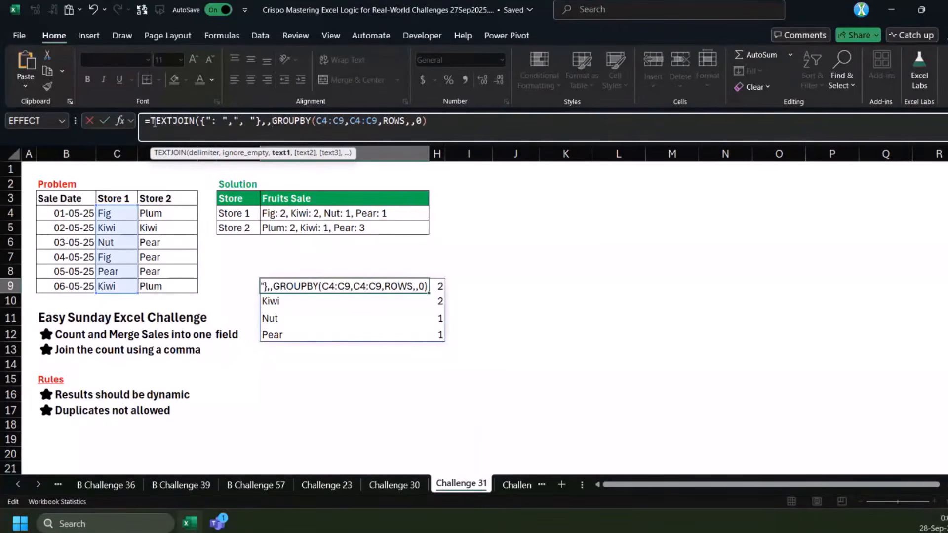
{"action": "left_click_drag", "start_coordinate": [200, 121], "coordinate": [258, 122]}
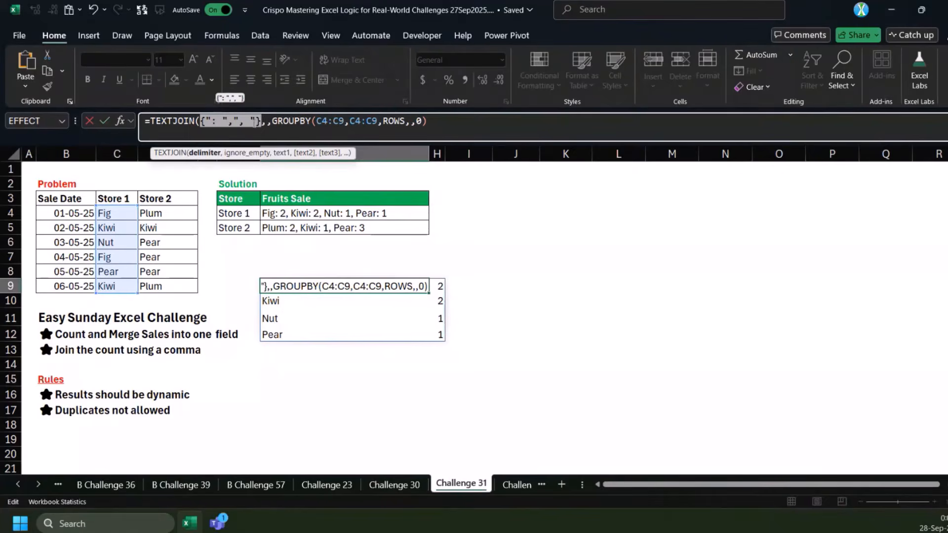
{"action": "left_click", "coordinate": [441, 119]}
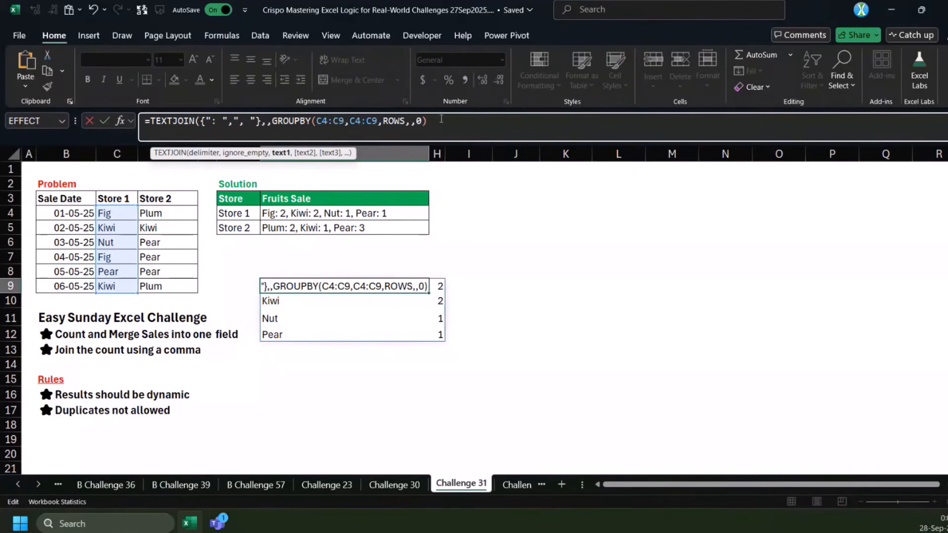
{"action": "type", "text": ")"}
{"action": "key", "text": "ctrl+Return"}
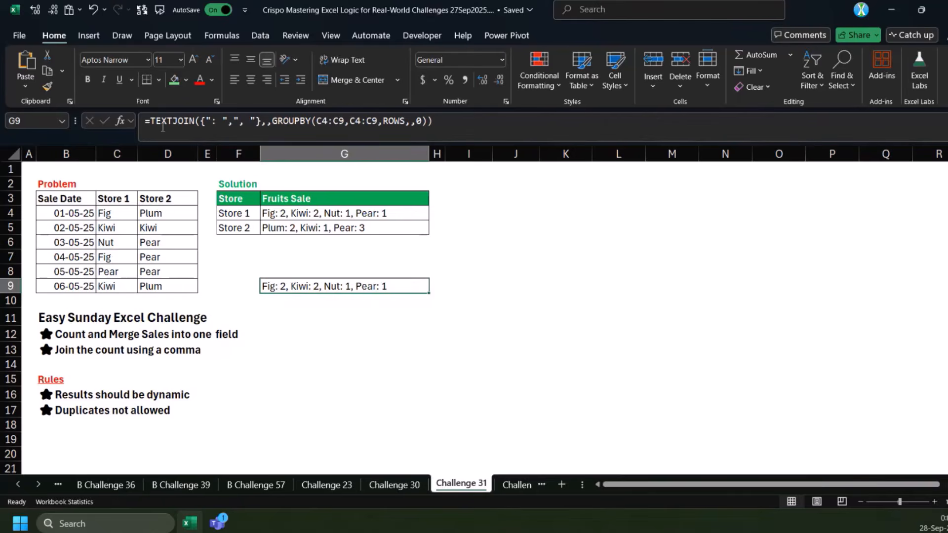
Extend the G9 formula to both stores as =BYCOL(C4:D9,LAMBDA(x,TEXTJOIN({": ",", "},,GROUPBY(x,x,ROWS,,0)))) and widen column H
{"action": "left_click", "coordinate": [149, 121]}
{"action": "type", "text": "BYCOL("}
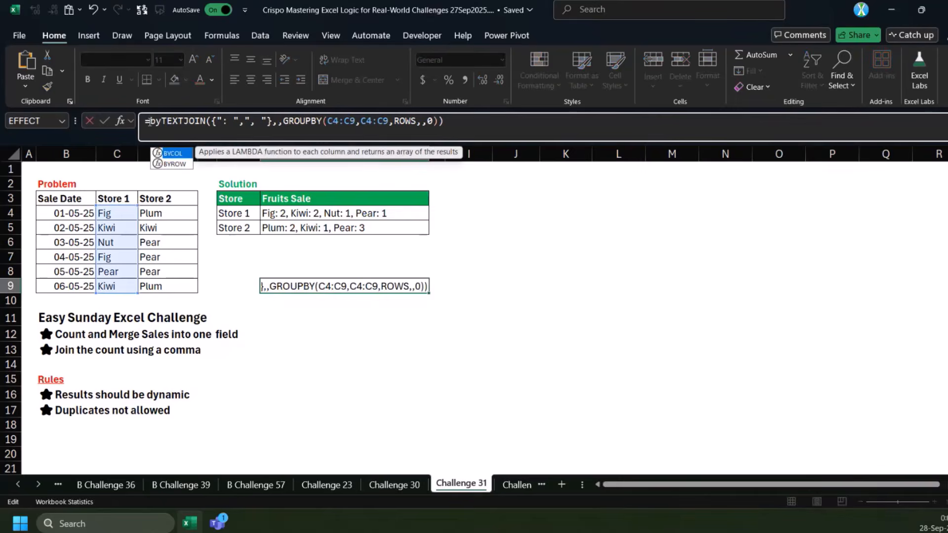
{"action": "left_click_drag", "start_coordinate": [116, 214], "coordinate": [170, 286]}
{"action": "type", "text": ",LAMBDA(x,"}
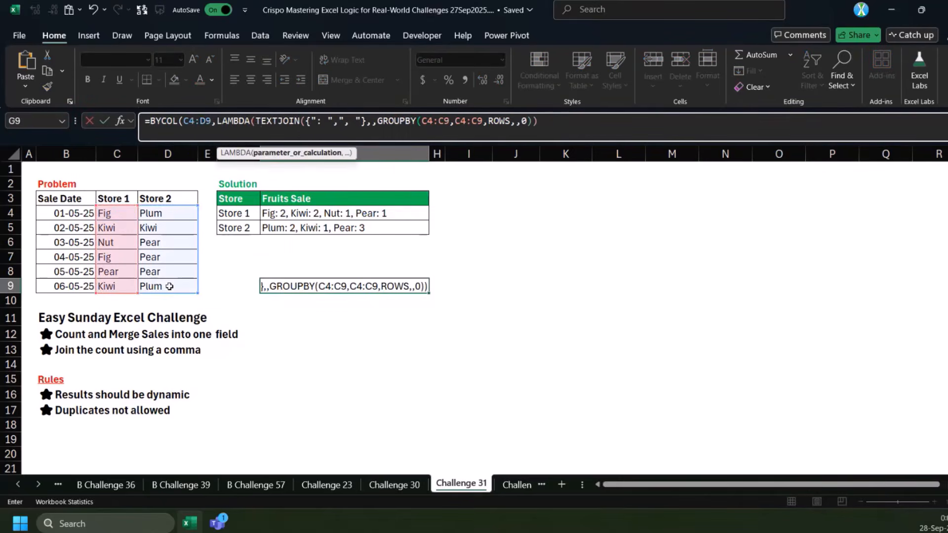
{"action": "double_click", "coordinate": [448, 121]}
{"action": "triple_click", "coordinate": [448, 121]}
{"action": "double_click", "coordinate": [448, 121]}
{"action": "type", "text": "x,"}
{"action": "double_click", "coordinate": [456, 120]}
{"action": "type", "text": "x"}
{"action": "left_click", "coordinate": [536, 119]}
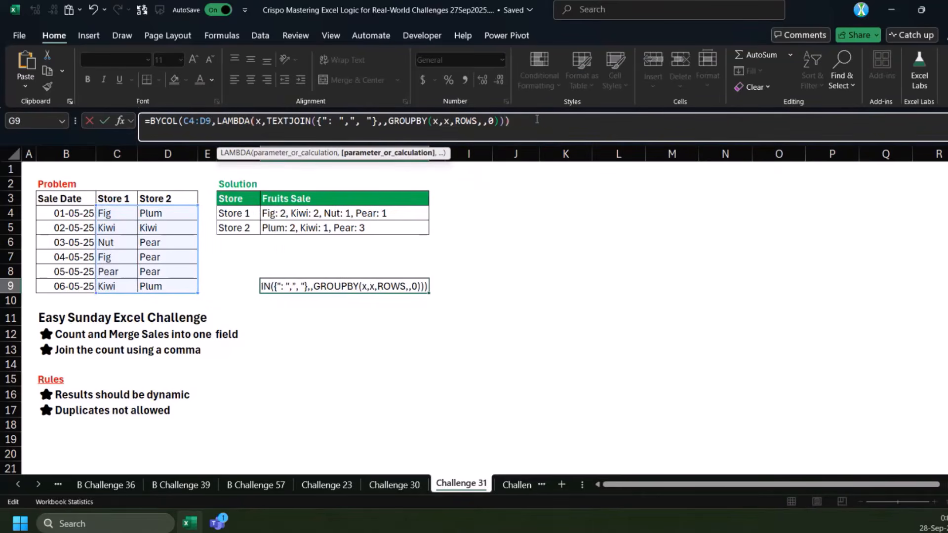
{"action": "type", "text": "))"}
{"action": "key", "text": "Return"}
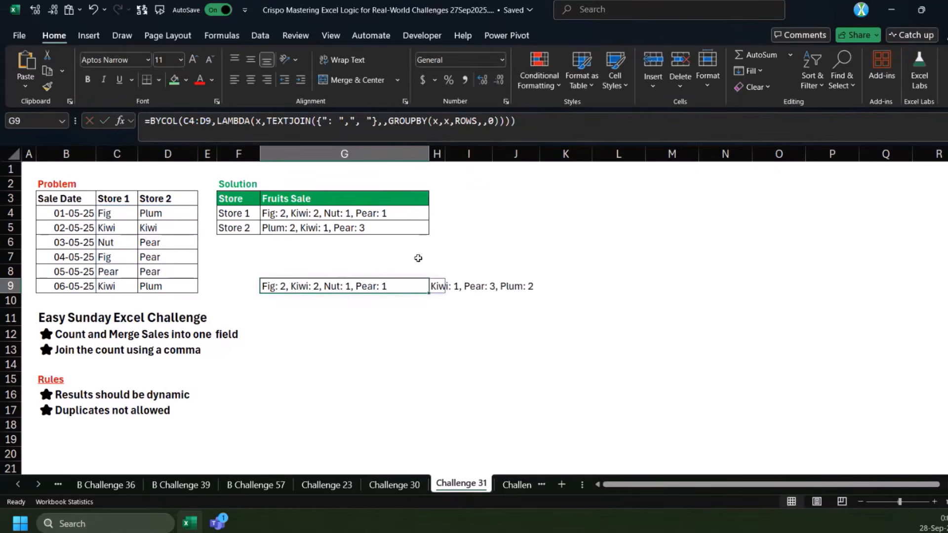
{"action": "left_click_drag", "start_coordinate": [445, 154], "coordinate": [477, 154]}
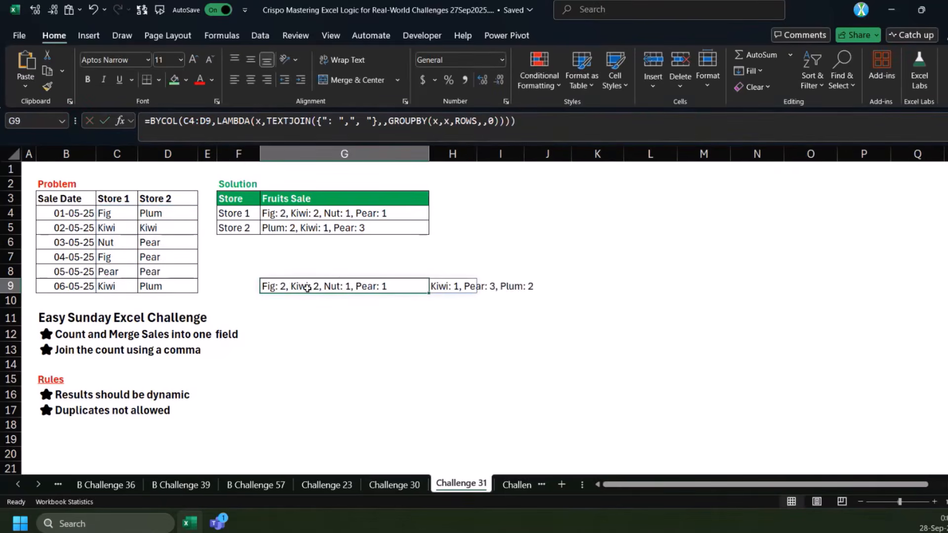
Stack the store headers C3:D3 above the BYCOL results in G9 using VSTACK
{"action": "left_click", "coordinate": [152, 121]}
{"action": "type", "text": "VSTACK("}
{"action": "left_click_drag", "start_coordinate": [117, 198], "coordinate": [161, 196]}
{"action": "type", "text": ","}
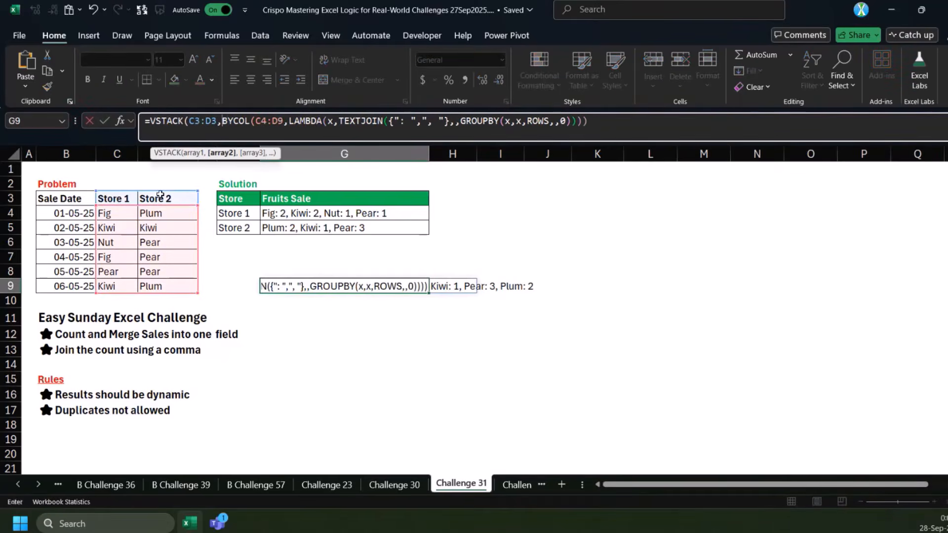
{"action": "key", "text": "Return"}
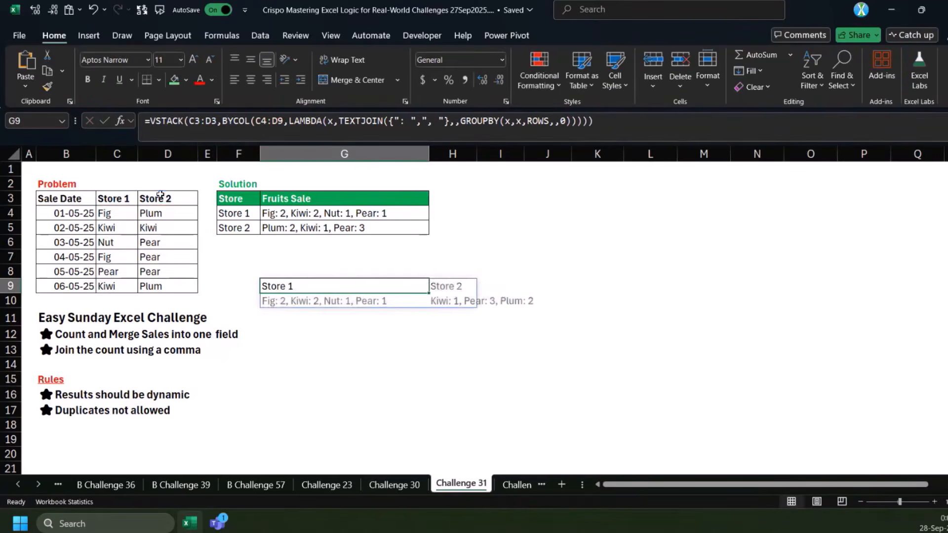
Wrap the G9 VSTACK formula in TRANSPOSE so each store gets its own row
{"action": "left_click", "coordinate": [148, 121]}
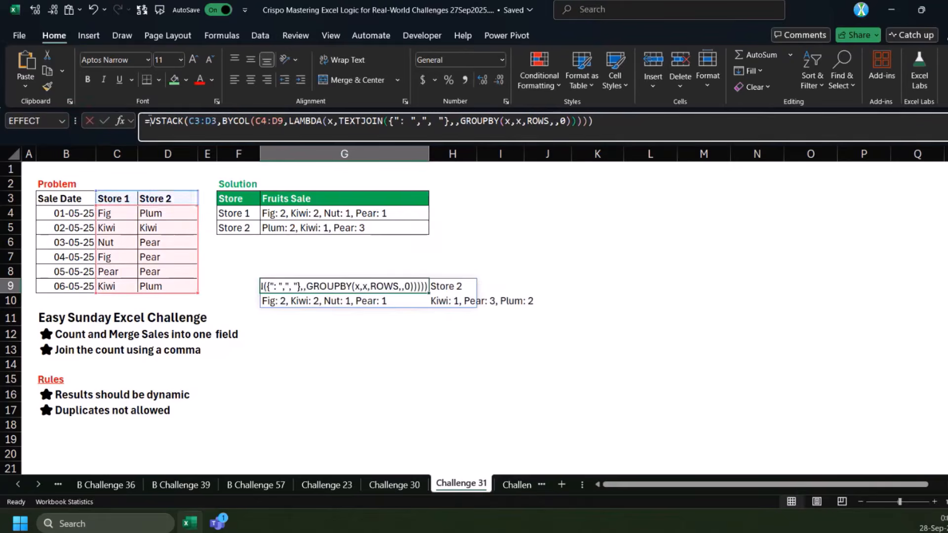
{"action": "type", "text": "tra"}
{"action": "key", "text": "Down"}
{"action": "key", "text": "Tab"}
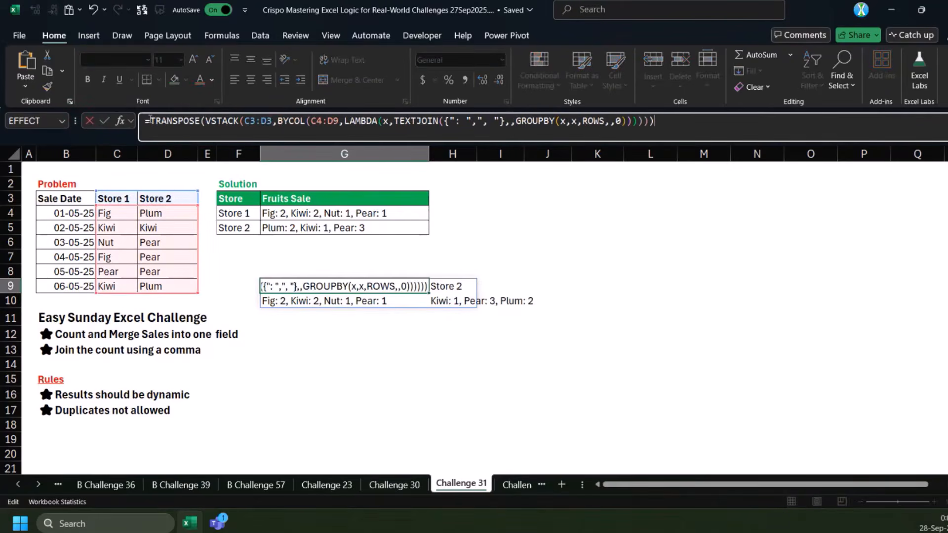
{"action": "key", "text": "Return"}
Move the finished TRANSPOSE formula from G9 to F7, beneath the solution table
{"action": "key", "text": "ctrl+c"}
{"action": "left_click", "coordinate": [239, 257]}
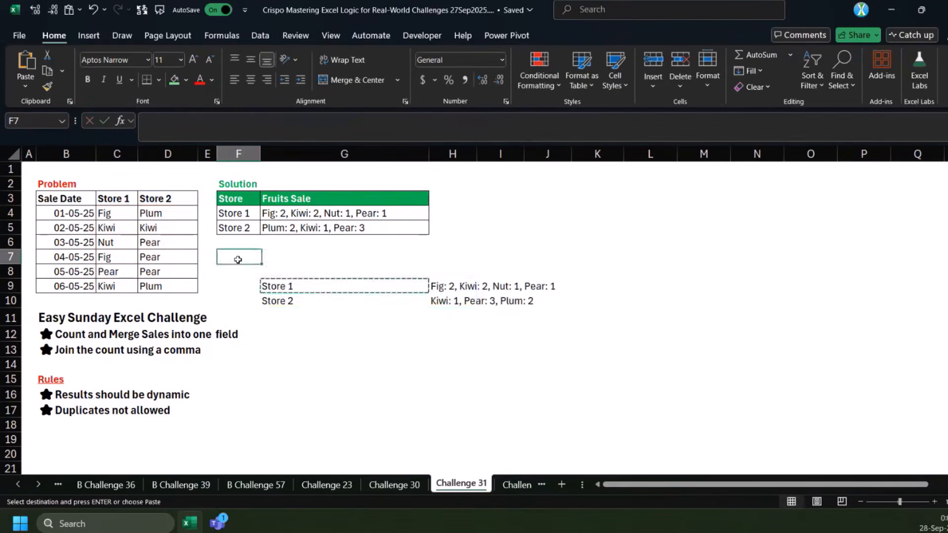
{"action": "key", "text": "ctrl+v"}
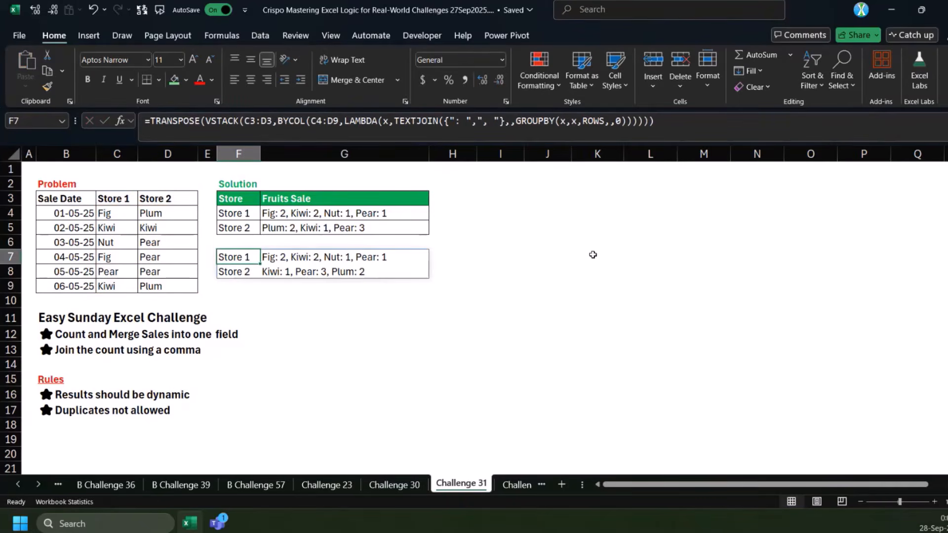
Open the Challenge 35 sheet and begin a formula in D6
{"action": "key", "text": "ctrl+Page_Down"}
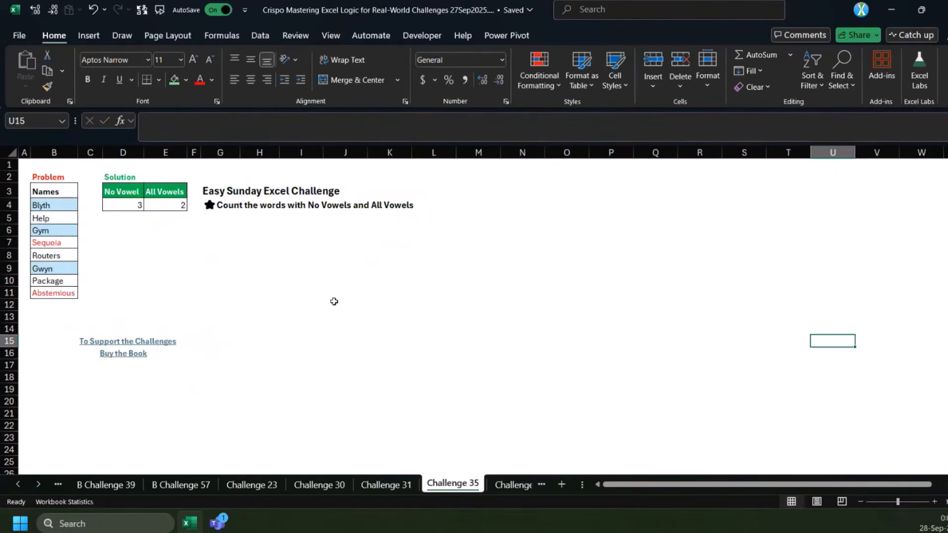
{"action": "left_click", "coordinate": [113, 232]}
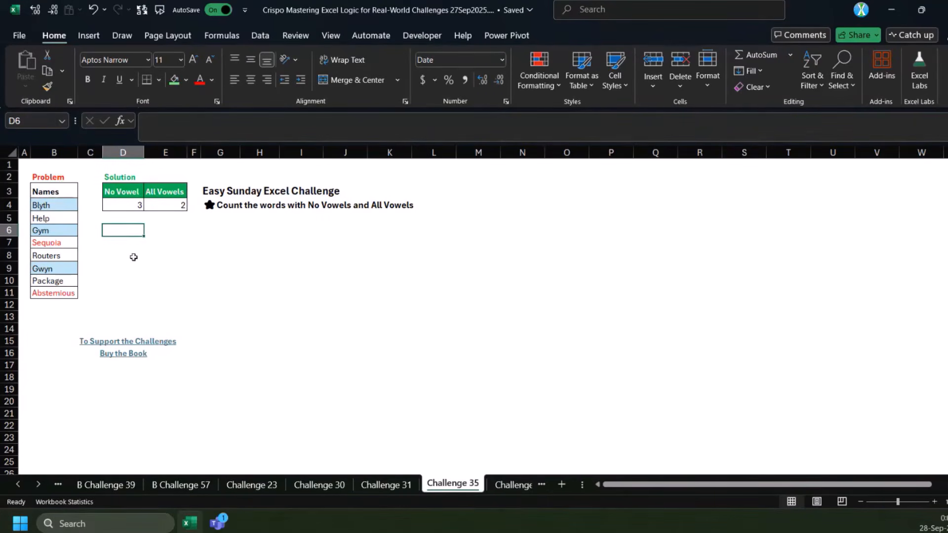
{"action": "type", "text": "="}
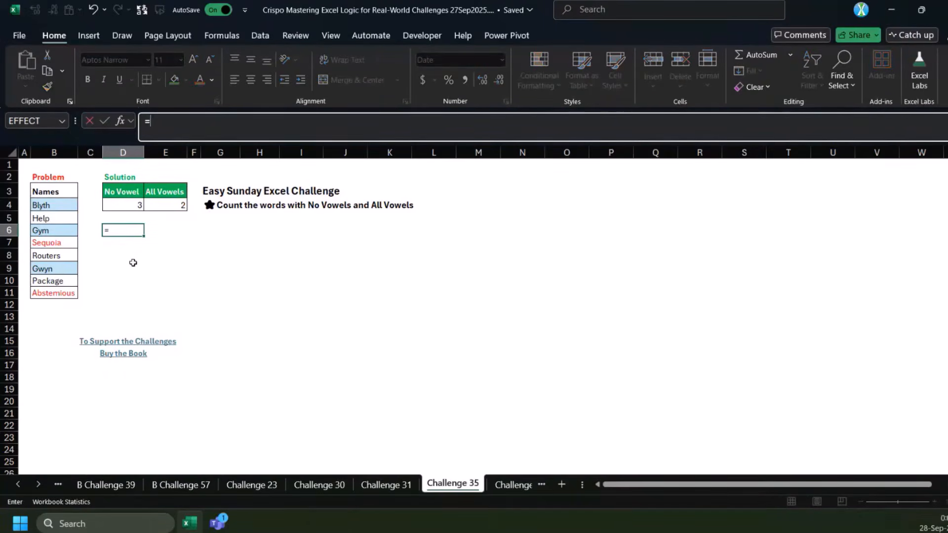
{"action": "type", "text": "reg"}
{"action": "key", "text": "Tab"}
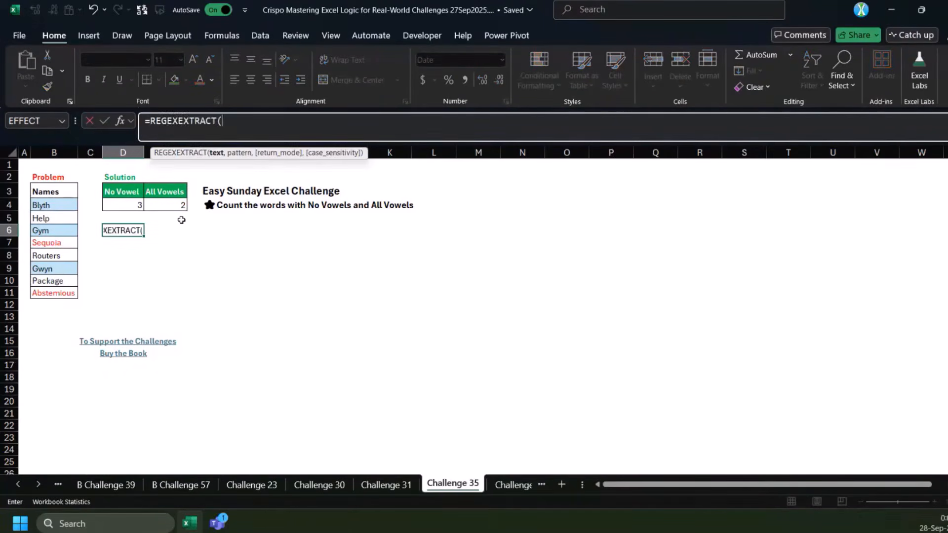
{"action": "key", "text": "ctrl+z"}
{"action": "type", "text": "reg"}
Enter =REGEXTEST(B4:B11,"[aeiou]") in D6 to test each name for vowels
{"action": "key", "text": "Down"}
{"action": "key", "text": "Down"}
{"action": "key", "text": "Tab"}
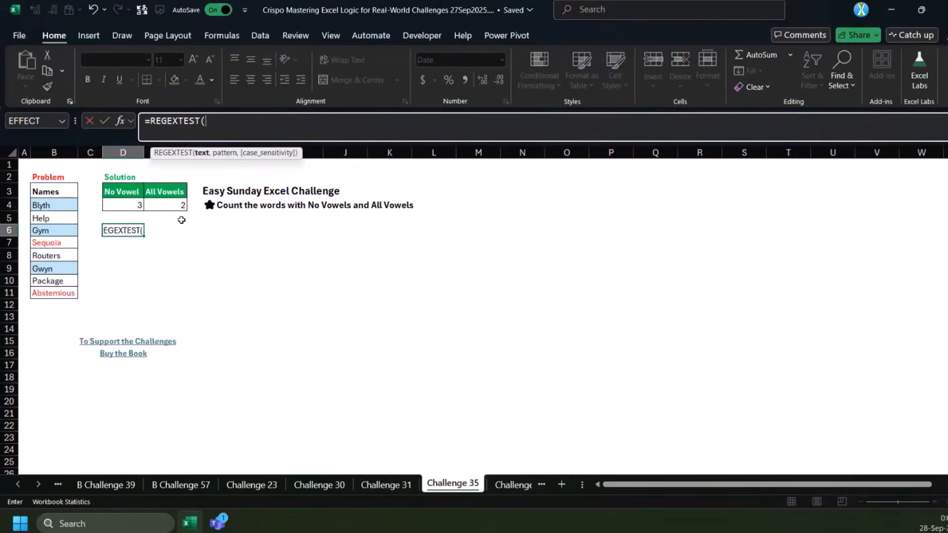
{"action": "left_click_drag", "start_coordinate": [49, 204], "coordinate": [41, 292]}
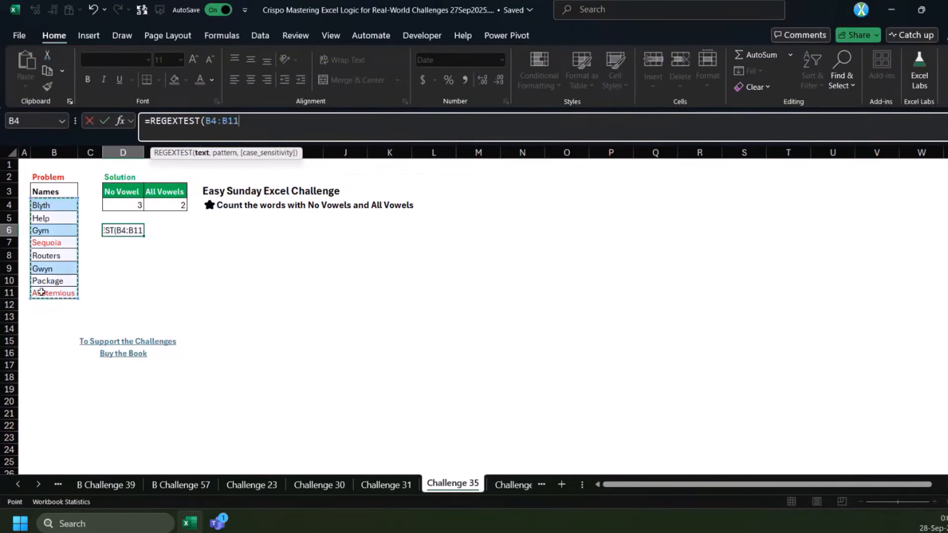
{"action": "type", "text": ","}
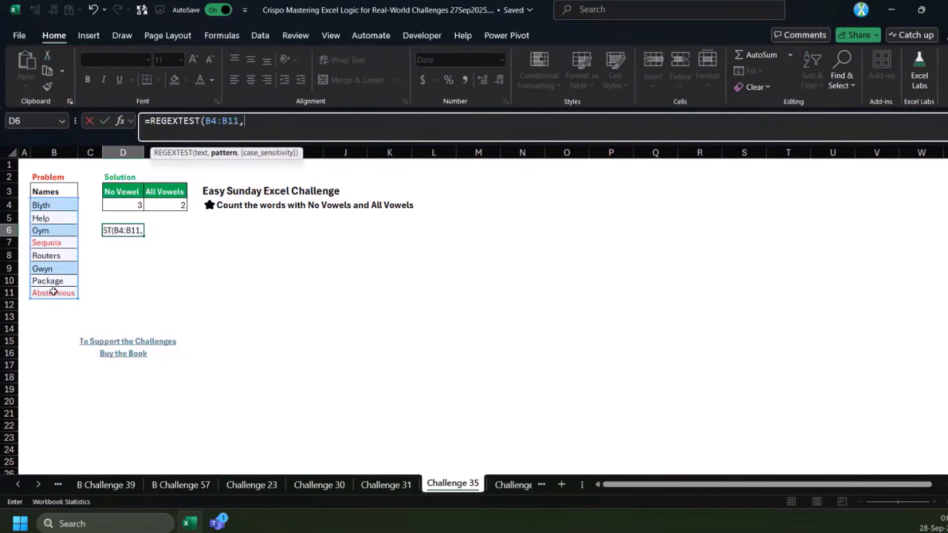
{"action": "type", "text": "["}
{"action": "key", "text": "BackSpace"}
{"action": "type", "text": "\"[aeiou"}
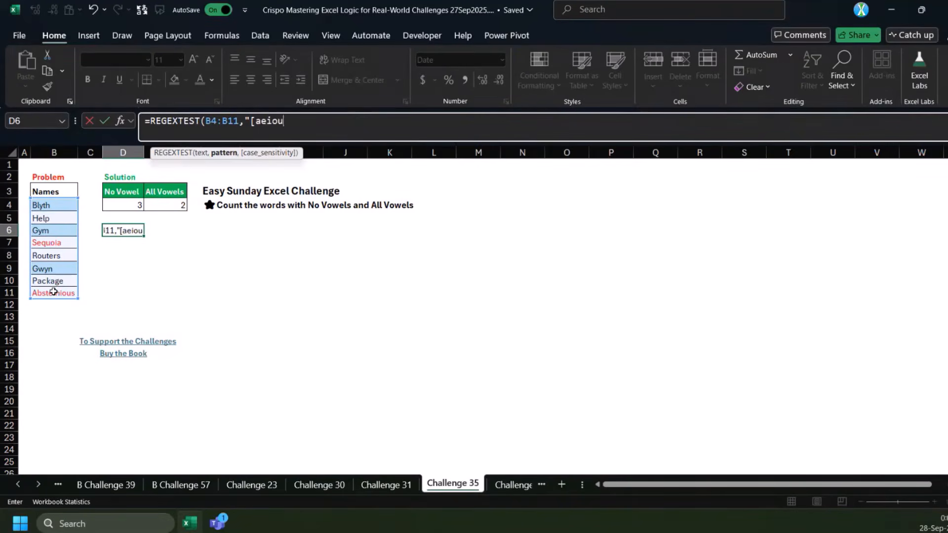
{"action": "type", "text": "]\")"}
{"action": "key", "text": "ctrl+Return"}
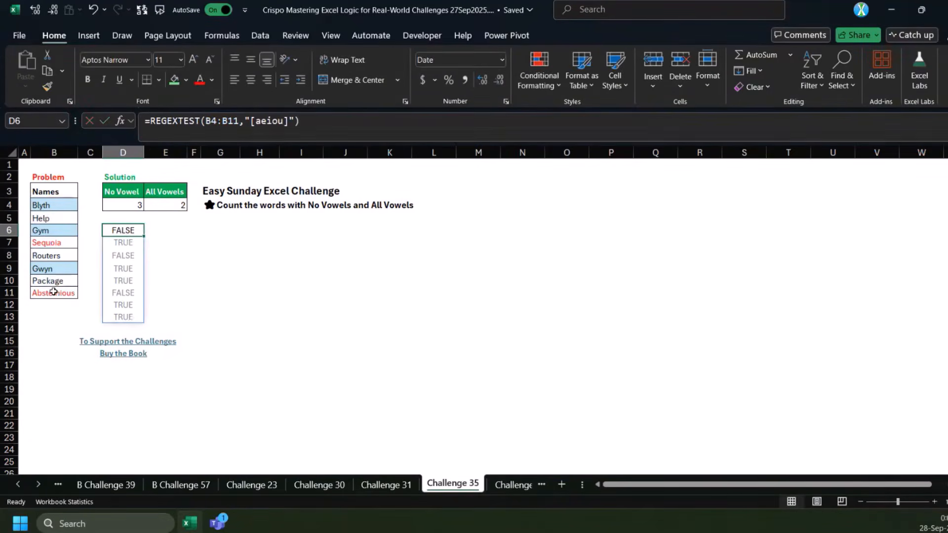
Move the vowel test from D6 to G6 and list the names beside it with =B4:B11 in F6, fitting column F's width
{"action": "left_click_drag", "start_coordinate": [128, 236], "coordinate": [224, 236]}
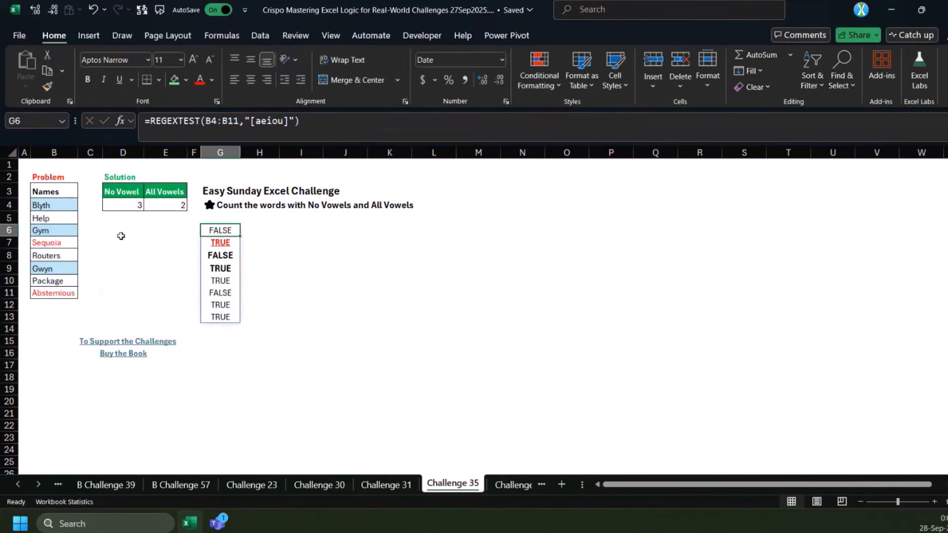
{"action": "left_click", "coordinate": [191, 233]}
{"action": "type", "text": "="}
{"action": "left_click", "coordinate": [61, 202]}
{"action": "left_click_drag", "start_coordinate": [60, 203], "coordinate": [72, 292]}
{"action": "key", "text": "ctrl+Return"}
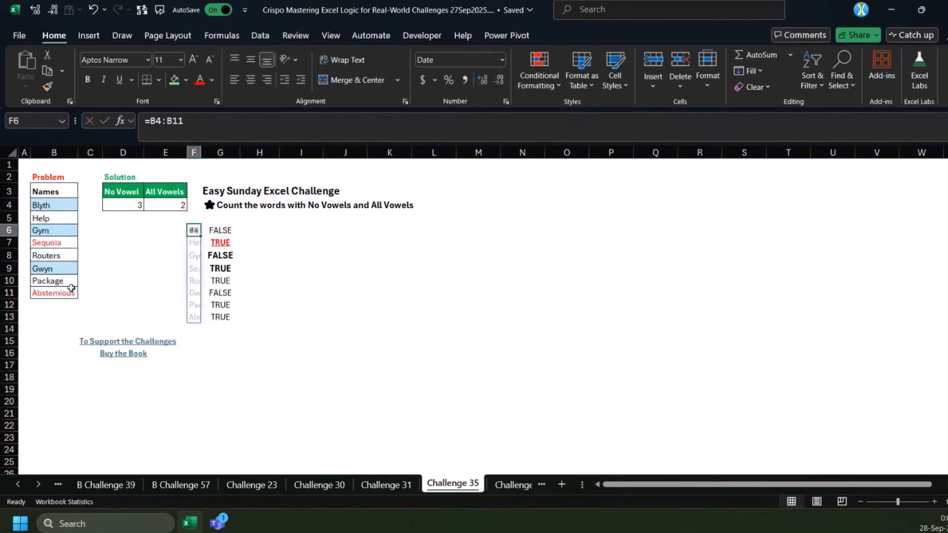
{"action": "double_click", "coordinate": [202, 154]}
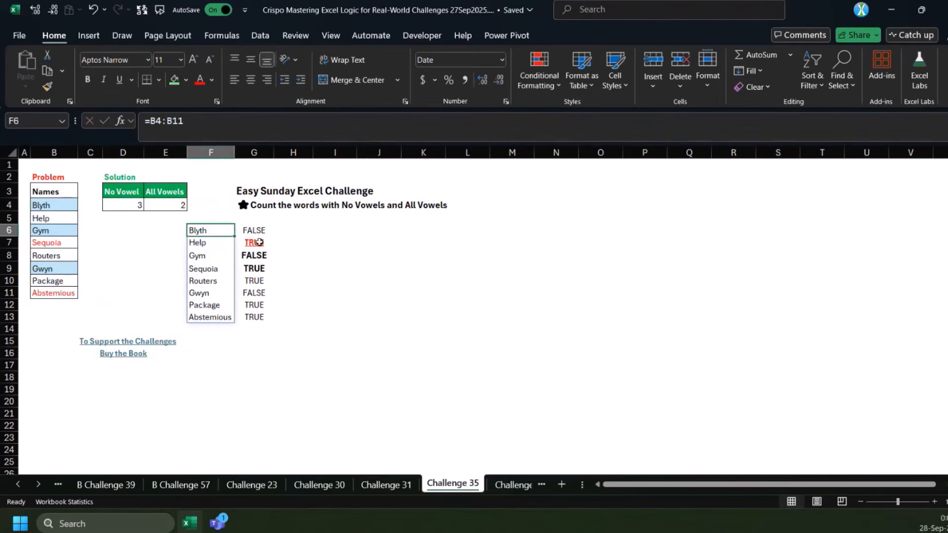
Invert the vowel test in G6 by subtracting it from 1, as =1-REGEXTEST(B4:B11,"[aeiou]")
{"action": "left_click", "coordinate": [198, 244]}
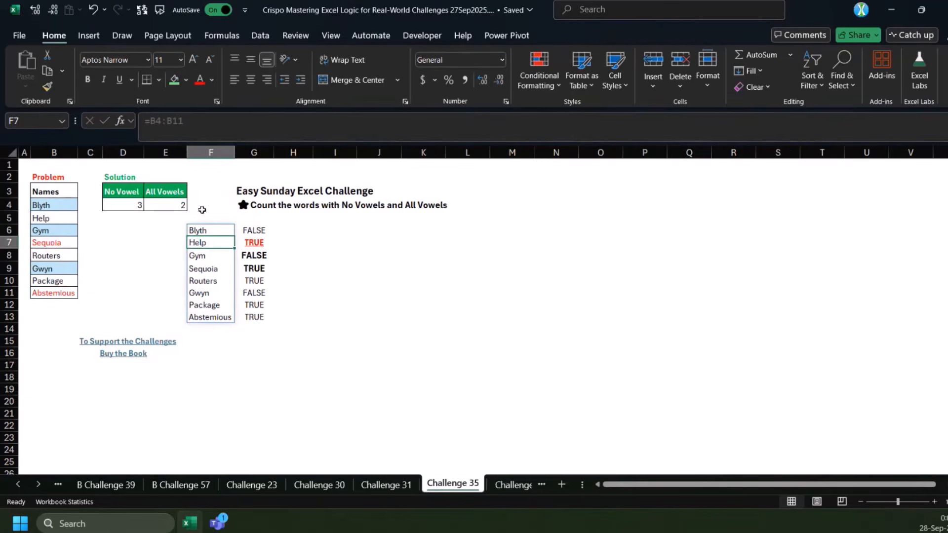
{"action": "left_click", "coordinate": [254, 230]}
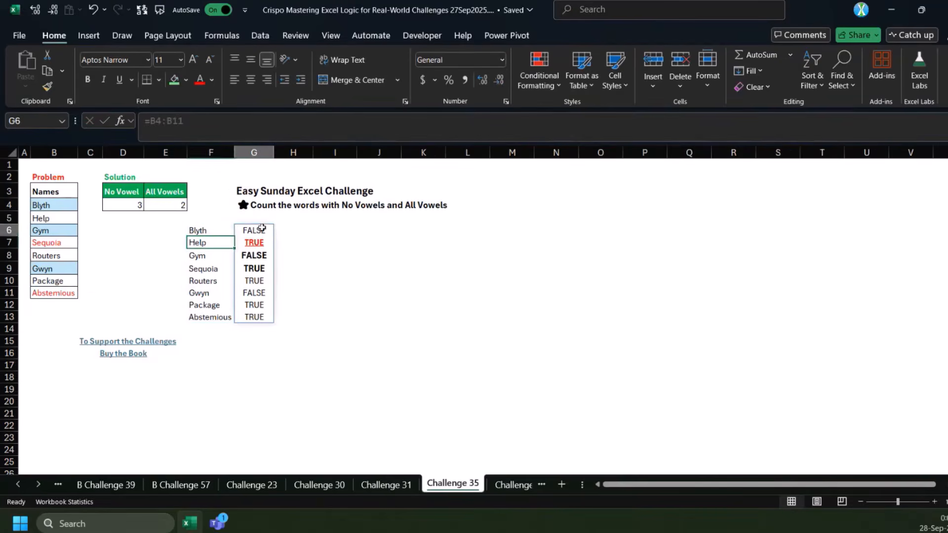
{"action": "left_click", "coordinate": [149, 122]}
{"action": "type", "text": "1-"}
{"action": "key", "text": "ctrl+Return"}
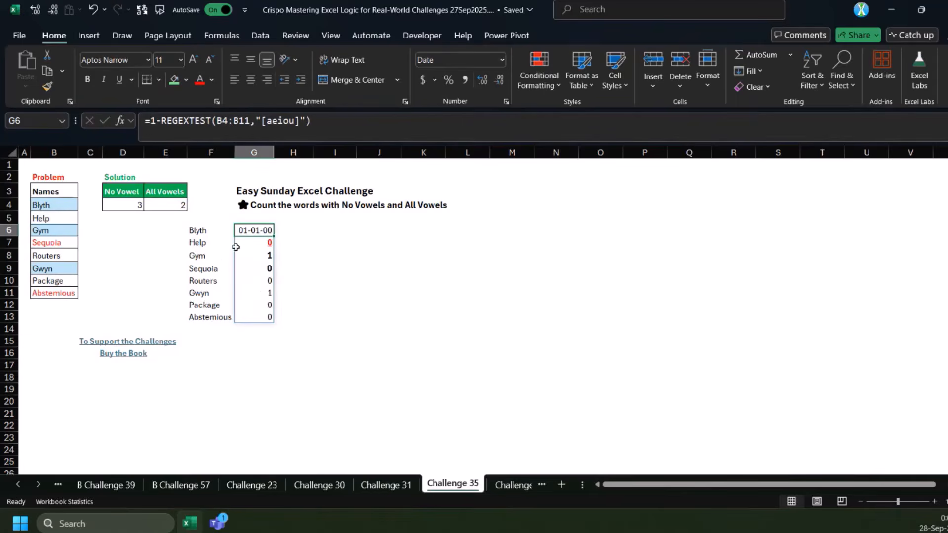
Compare the vowelless names Gym and Gwyn with their inverted vowel test results in column G
{"action": "left_click_drag", "start_coordinate": [206, 259], "coordinate": [252, 257]}
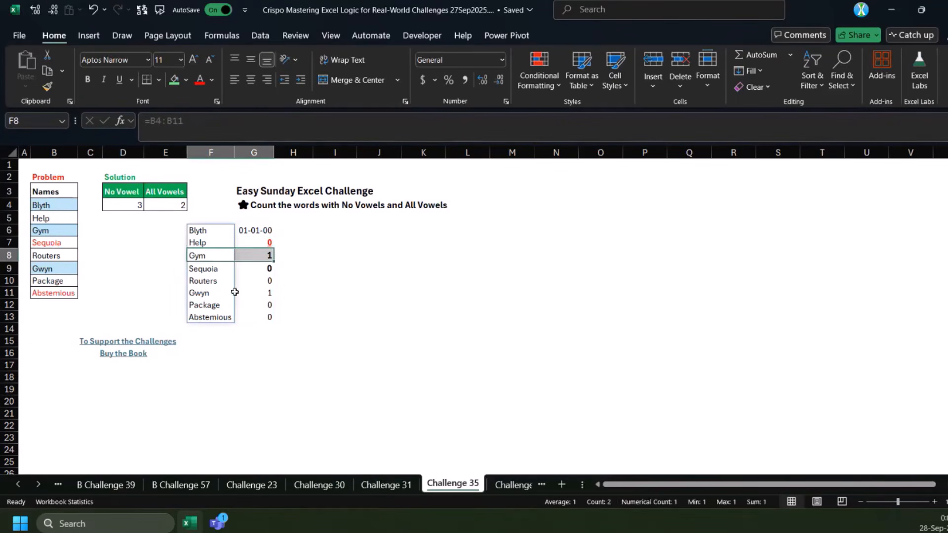
{"action": "left_click", "coordinate": [200, 292], "text": "ctrl"}
{"action": "left_click_drag", "start_coordinate": [236, 294], "coordinate": [264, 296]}
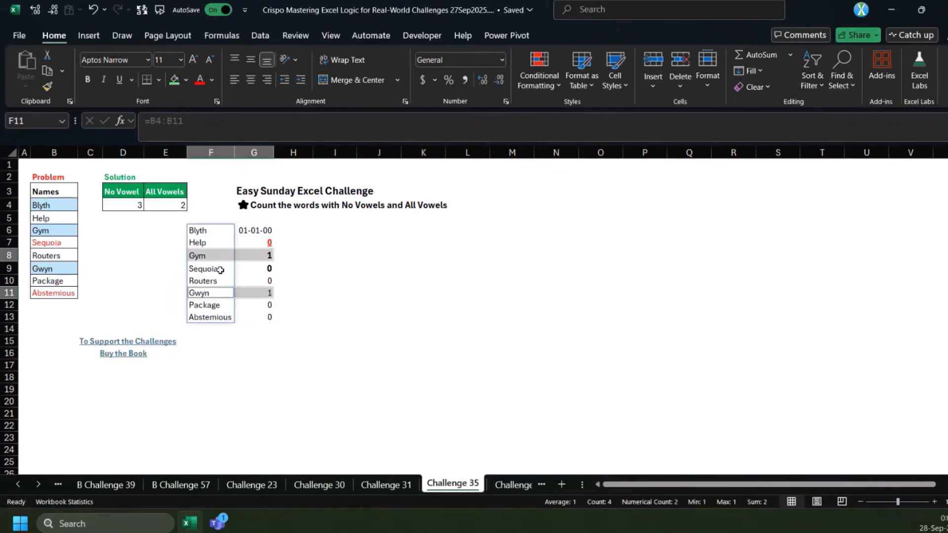
{"action": "left_click", "coordinate": [259, 267]}
{"action": "left_click", "coordinate": [259, 232]}
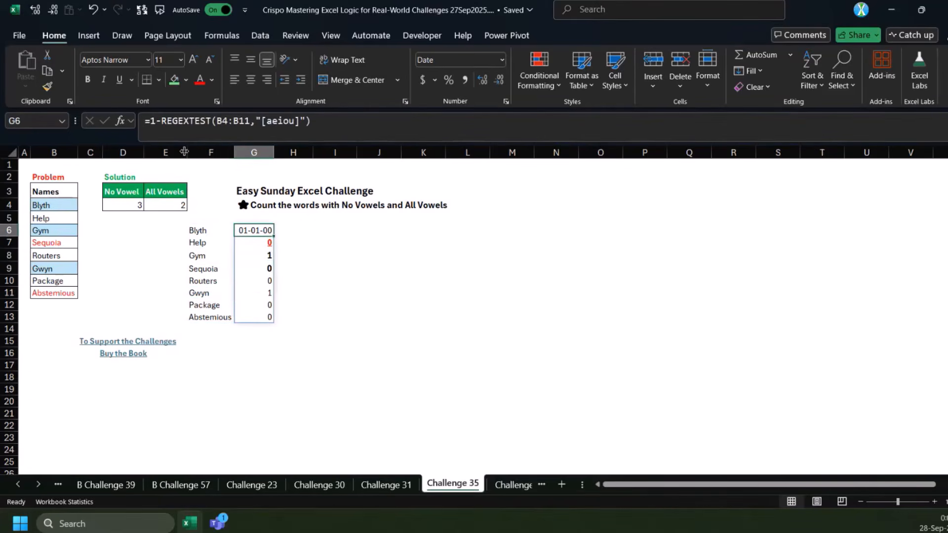
Try to total the inverted vowel test in G6 by wrapping it in SUM
{"action": "left_click", "coordinate": [152, 120]}
{"action": "type", "text": "SUM("}
{"action": "type", "text": ")"}
{"action": "key", "text": "ctrl+Return"}
{"action": "key", "text": "ctrl+c"}
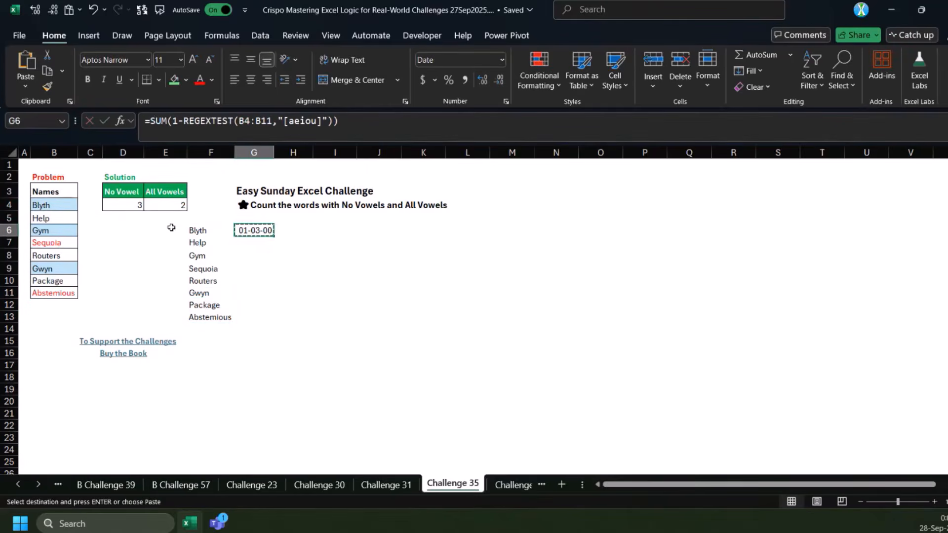
{"action": "left_click", "coordinate": [176, 229]}
{"action": "left_click", "coordinate": [256, 231]}
{"action": "key", "text": "ctrl+z"}
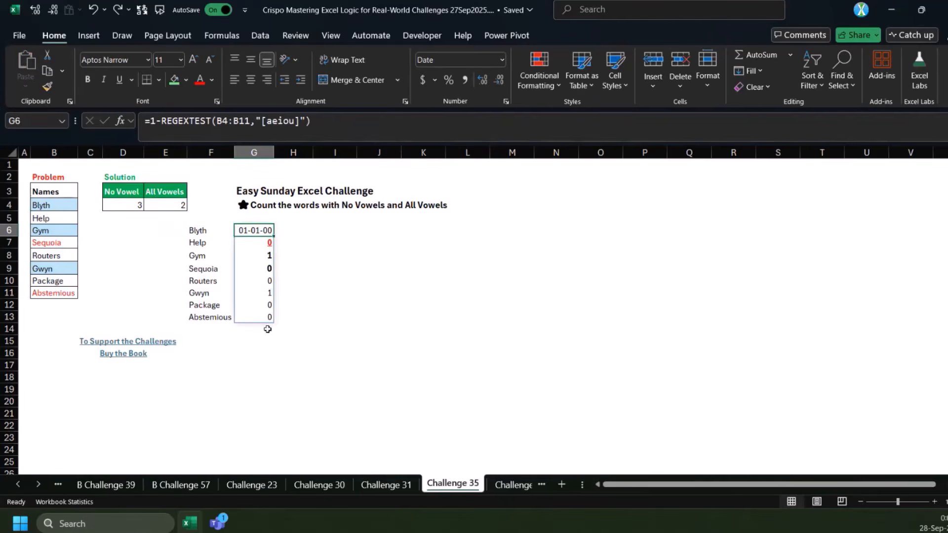
Copy the formula =1-REGEXTEST(B4:B11,"[aeiou]") from G6 into D6
{"action": "key", "text": "ctrl+shift+Down"}
{"action": "left_click", "coordinate": [389, 121]}
{"action": "key", "text": "ctrl+a"}
{"action": "key", "text": "ctrl+x"}
{"action": "key", "text": "Escape"}
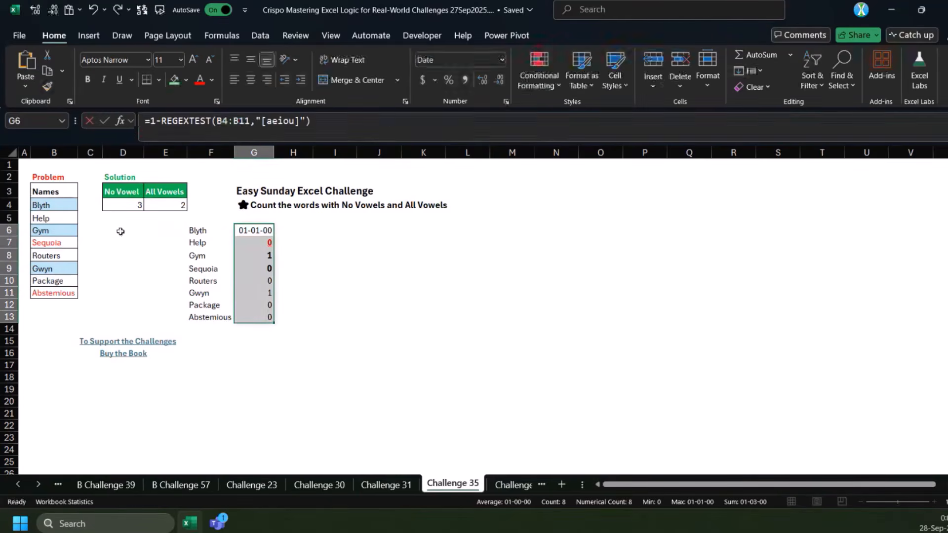
{"action": "double_click", "coordinate": [120, 231]}
{"action": "key", "text": "ctrl+v"}
Wrap D6's formula in SUM to count the names without vowels, and format the result as a number with two decimals
{"action": "left_click", "coordinate": [154, 127]}
{"action": "type", "text": "su"}
{"action": "key", "text": "Tab"}
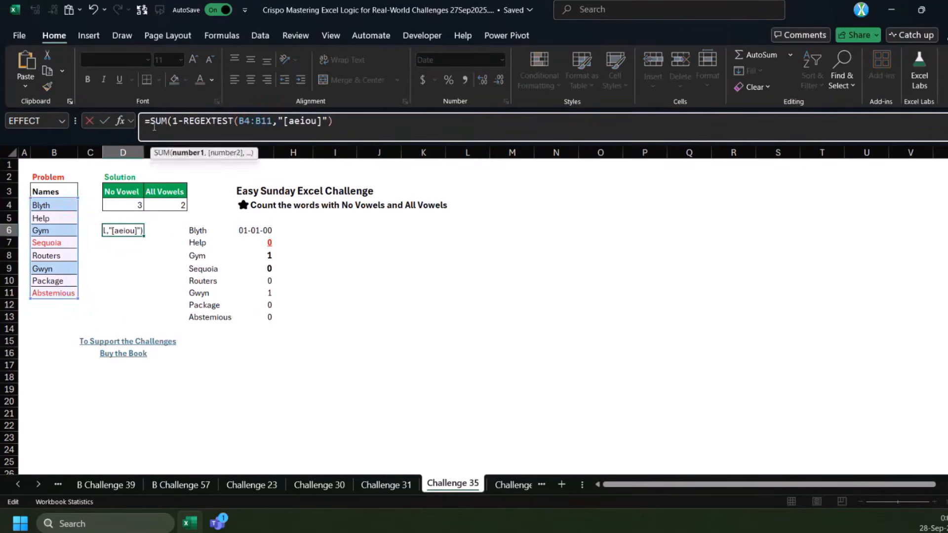
{"action": "key", "text": "End"}
{"action": "type", "text": ")"}
{"action": "key", "text": "ctrl+Return"}
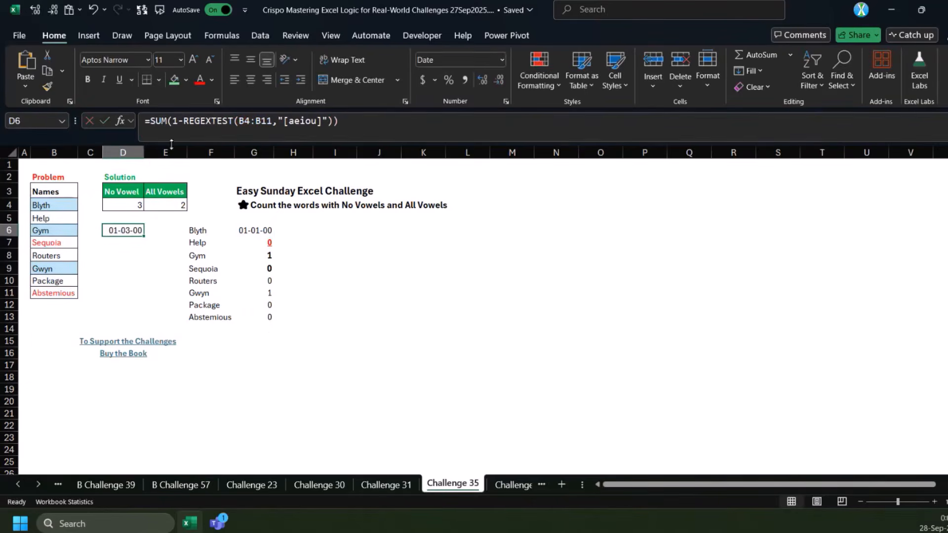
{"action": "key", "text": "ctrl+shift+1"}
Remove the 1- inversion and the square brackets around aeiou from the REGEXTEST formula in G6
{"action": "left_click", "coordinate": [198, 231]}
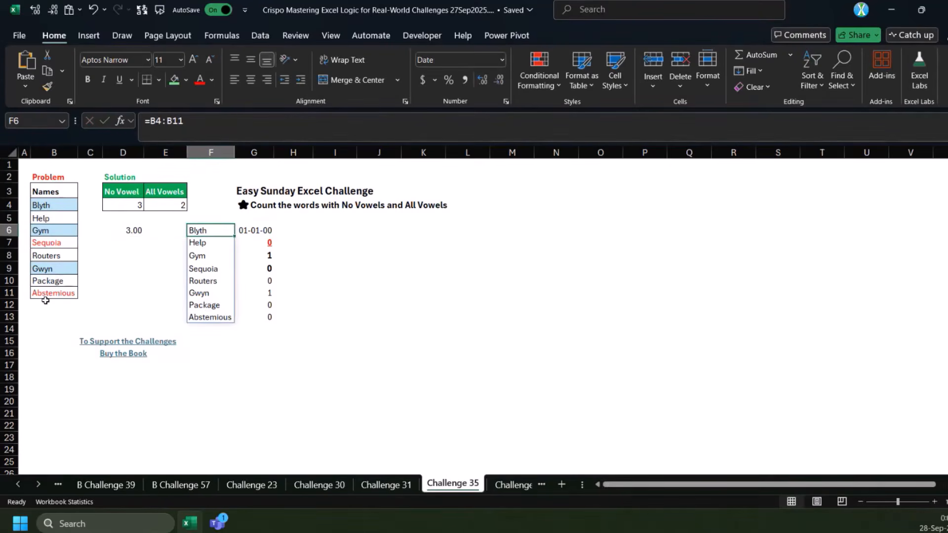
{"action": "left_click_drag", "start_coordinate": [267, 232], "coordinate": [260, 316]}
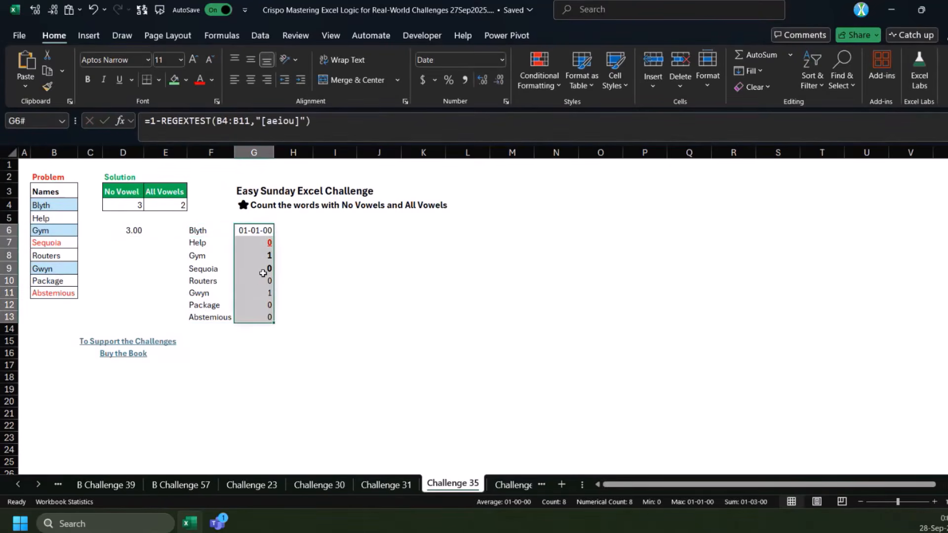
{"action": "left_click", "coordinate": [160, 122]}
{"action": "key", "text": "BackSpace"}
{"action": "key", "text": "BackSpace"}
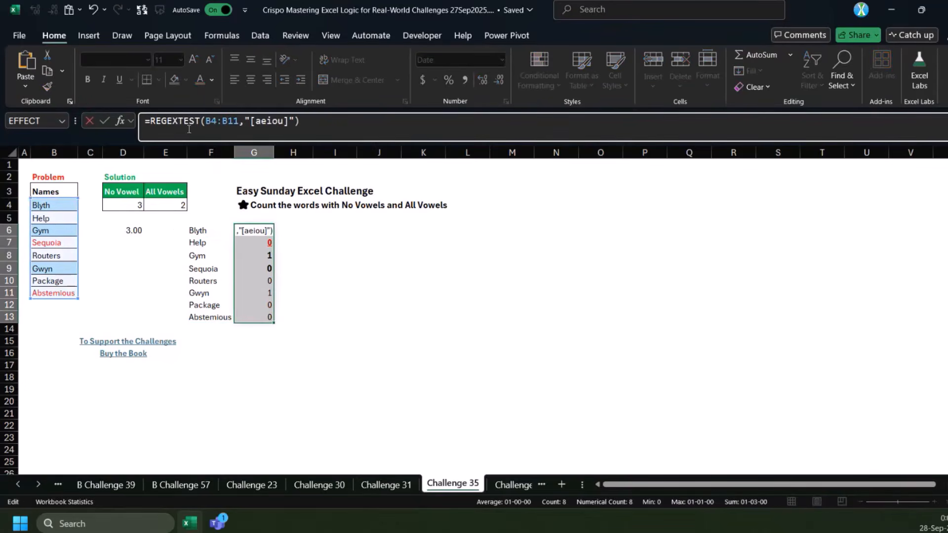
{"action": "left_click", "coordinate": [257, 123]}
{"action": "key", "text": "BackSpace"}
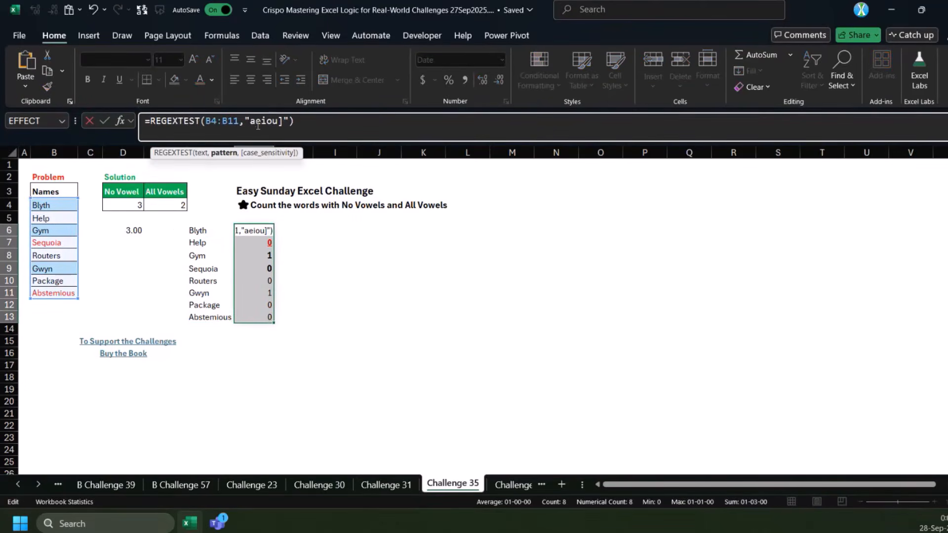
{"action": "left_click", "coordinate": [280, 123]}
{"action": "key", "text": "BackSpace"}
{"action": "type", "text": "\""}
Change G6's pattern to the array {"a","e","i","o","u"} to test every name for each vowel separately
{"action": "left_click", "coordinate": [243, 122]}
{"action": "type", "text": "{\"a\""}
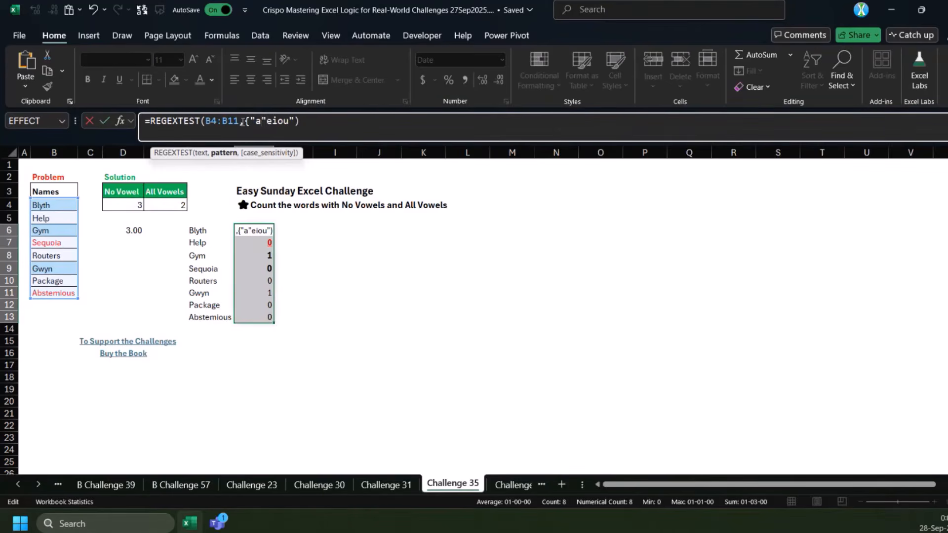
{"action": "type", "text": ",\""}
{"action": "key", "text": "Right"}
{"action": "type", "text": "\",\"e\","}
{"action": "key", "text": "Return"}
{"action": "key", "text": "Return"}
{"action": "type", "text": "\"o\",\"u\""}
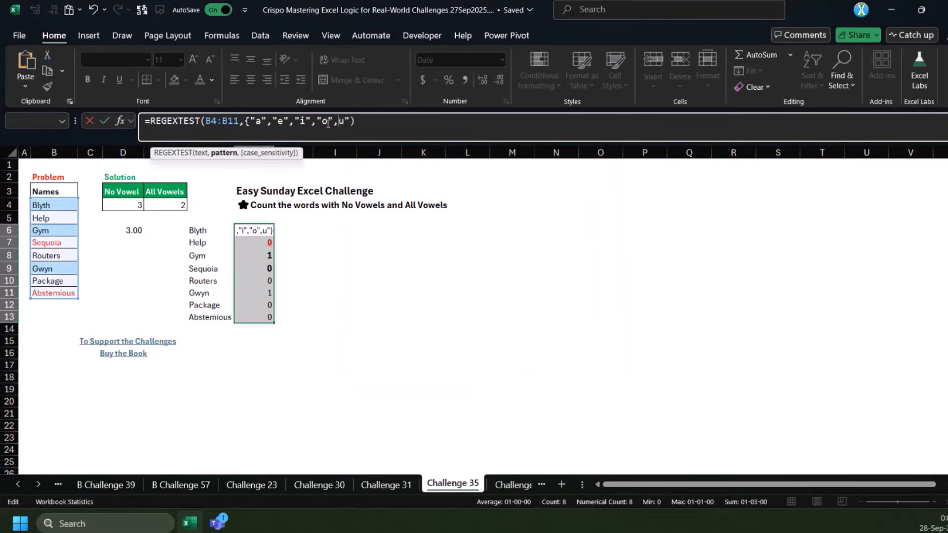
{"action": "type", "text": "}"}
{"action": "key", "text": "Return"}
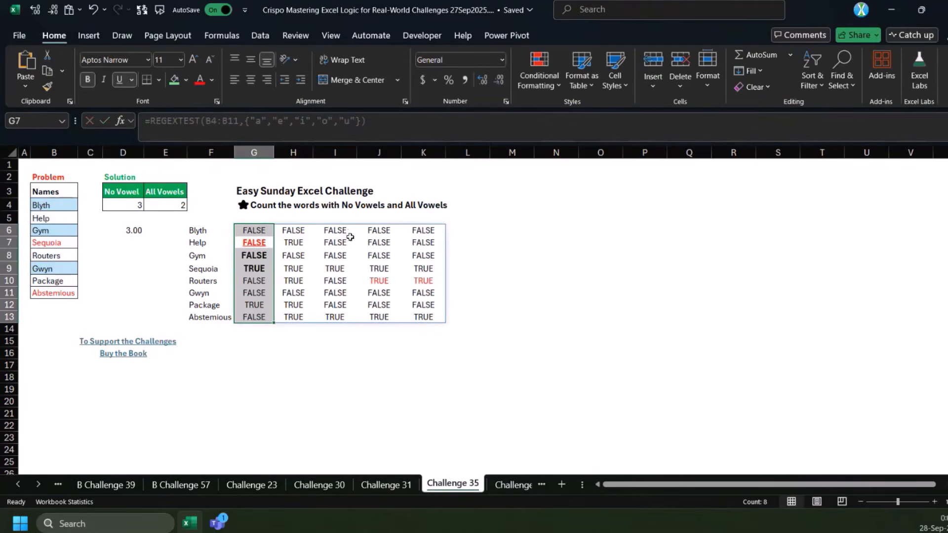
Make the per-vowel REGEXTEST in G6 case-insensitive with a third argument of 1, and check the Abstemious row
{"action": "left_click", "coordinate": [290, 330]}
{"action": "left_click_drag", "start_coordinate": [254, 230], "coordinate": [416, 227]}
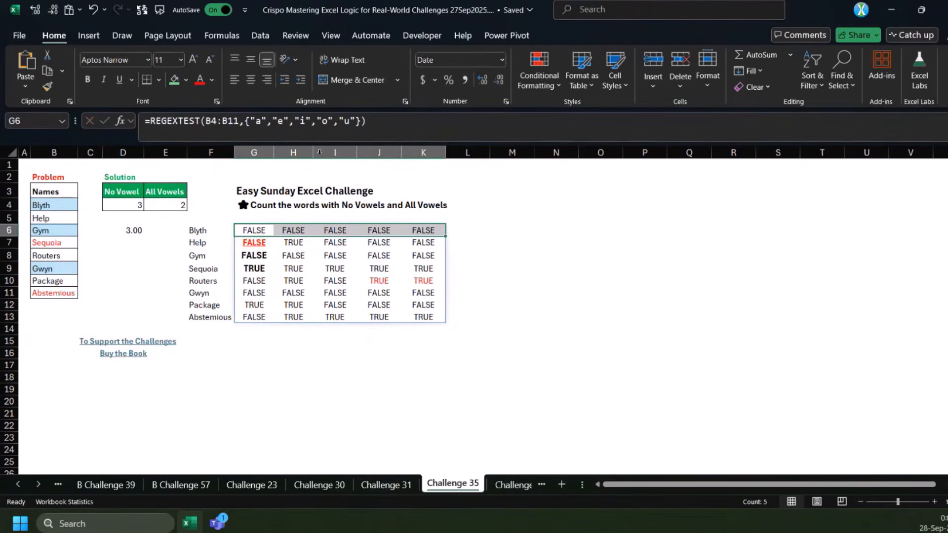
{"action": "left_click", "coordinate": [201, 318]}
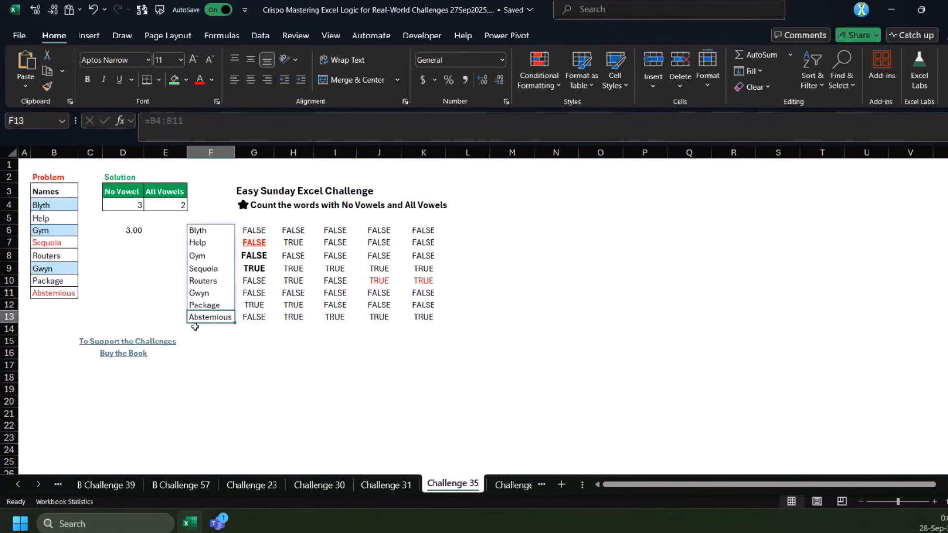
{"action": "left_click", "coordinate": [254, 230]}
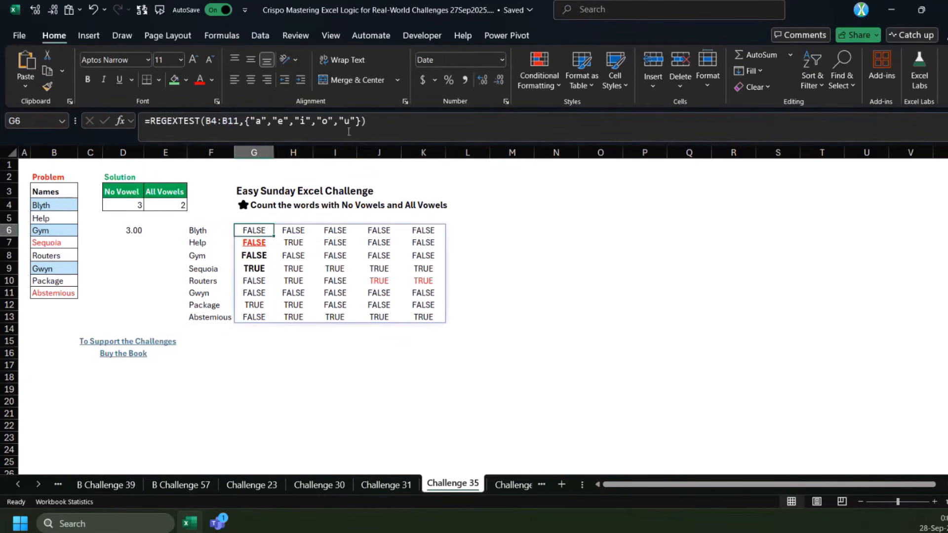
{"action": "left_click", "coordinate": [362, 122]}
{"action": "type", "text": ",1"}
{"action": "key", "text": "ctrl+Return"}
{"action": "left_click_drag", "start_coordinate": [249, 320], "coordinate": [423, 318]}
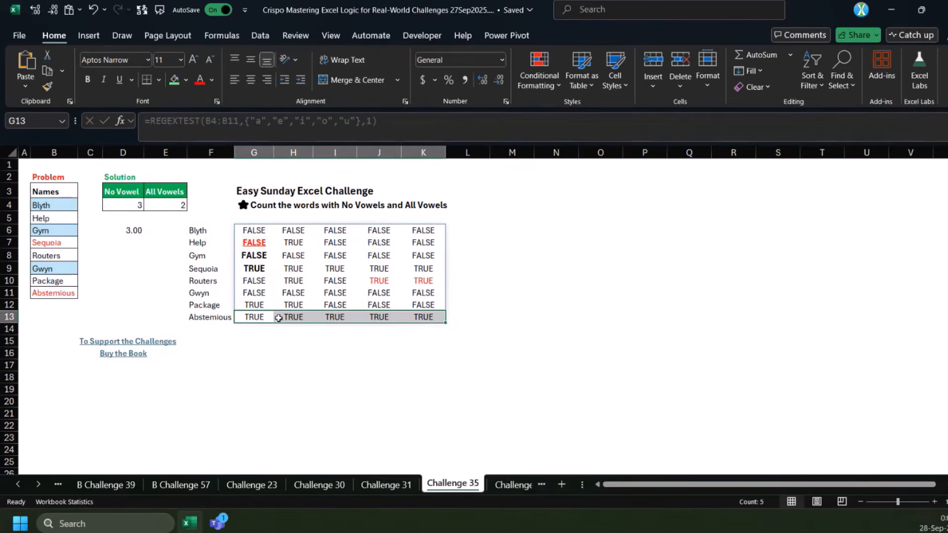
{"action": "left_click", "coordinate": [262, 317]}
{"action": "left_click_drag", "start_coordinate": [262, 318], "coordinate": [423, 318]}
Wrap G6's per-vowel test in BYROW with the AND function to flag names containing all vowels
{"action": "left_click", "coordinate": [254, 230]}
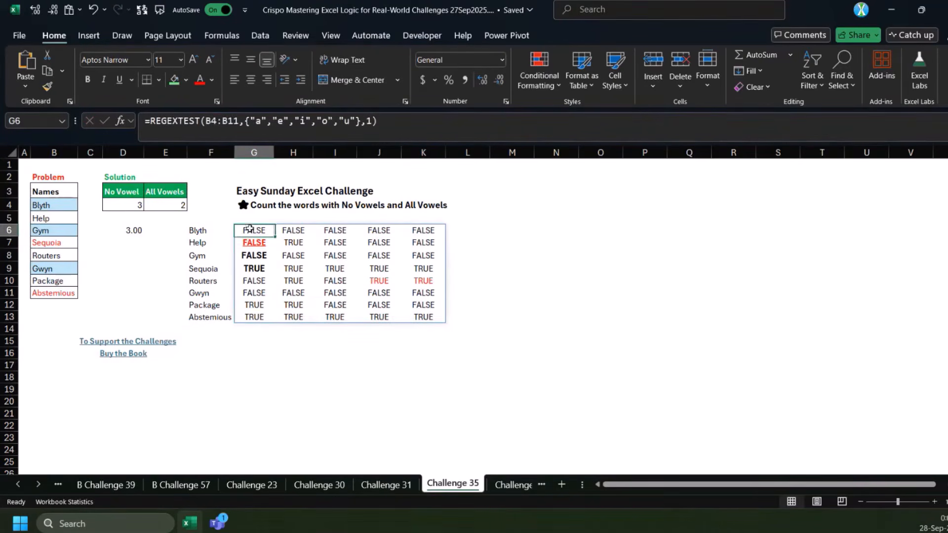
{"action": "left_click", "coordinate": [149, 121]}
{"action": "type", "text": "by"}
{"action": "key", "text": "Down"}
{"action": "key", "text": "Tab"}
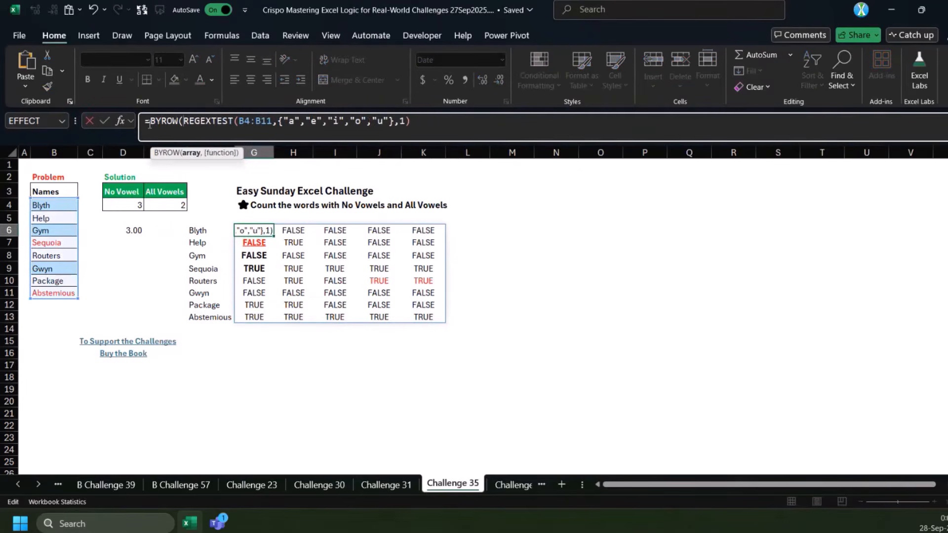
{"action": "key", "text": "End"}
{"action": "type", "text": ",and)"}
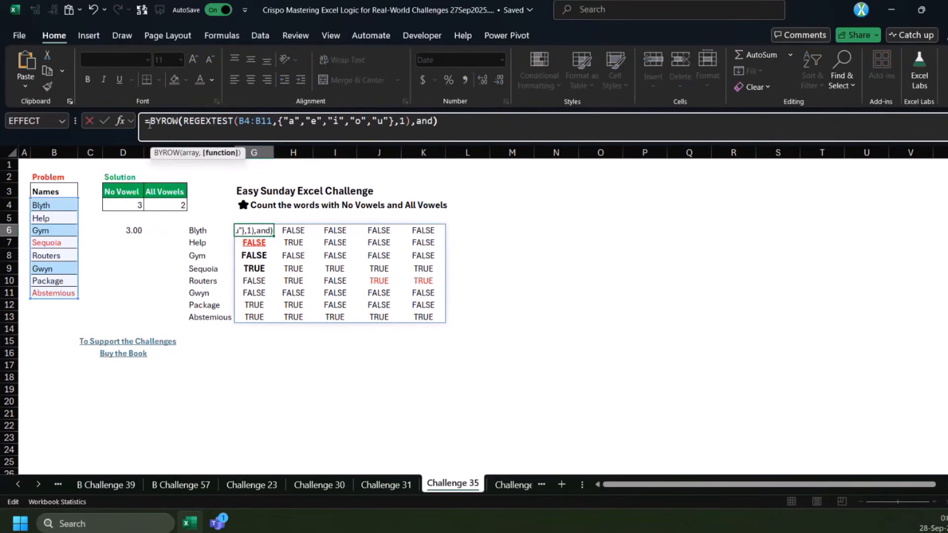
{"action": "key", "text": "ctrl+Return"}
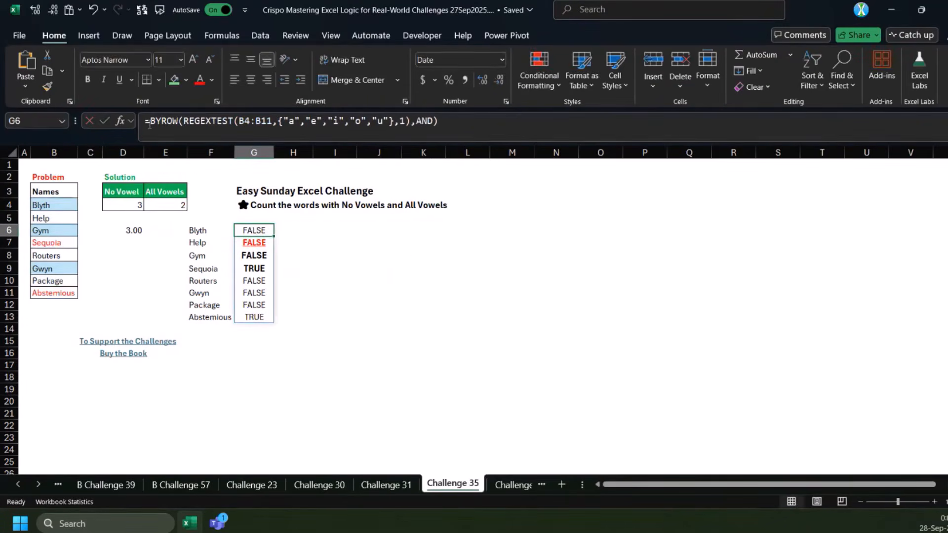
Count the names with all vowels in G6 by wrapping the BYROW formula in SUM with a double negative (--)
{"action": "left_click_drag", "start_coordinate": [259, 317], "coordinate": [208, 317]}
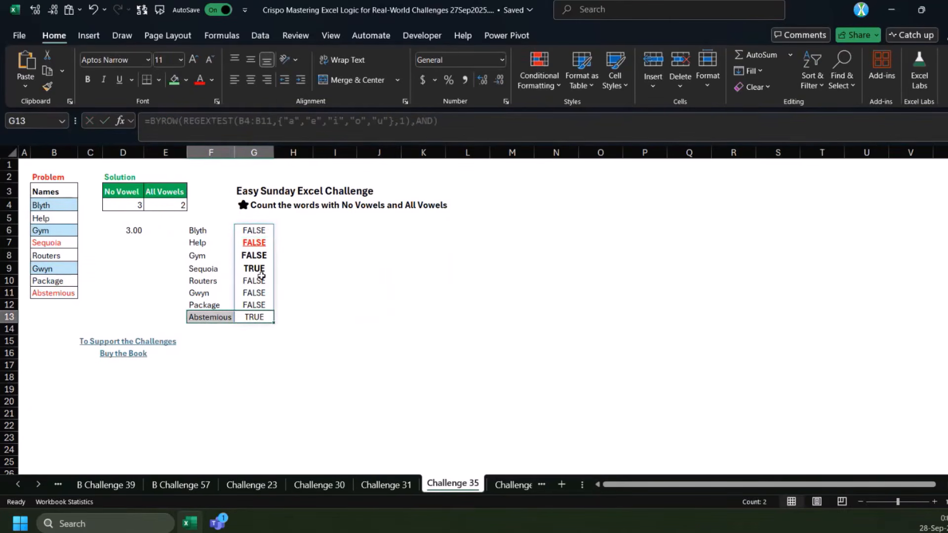
{"action": "left_click_drag", "start_coordinate": [256, 269], "coordinate": [199, 271], "text": "ctrl"}
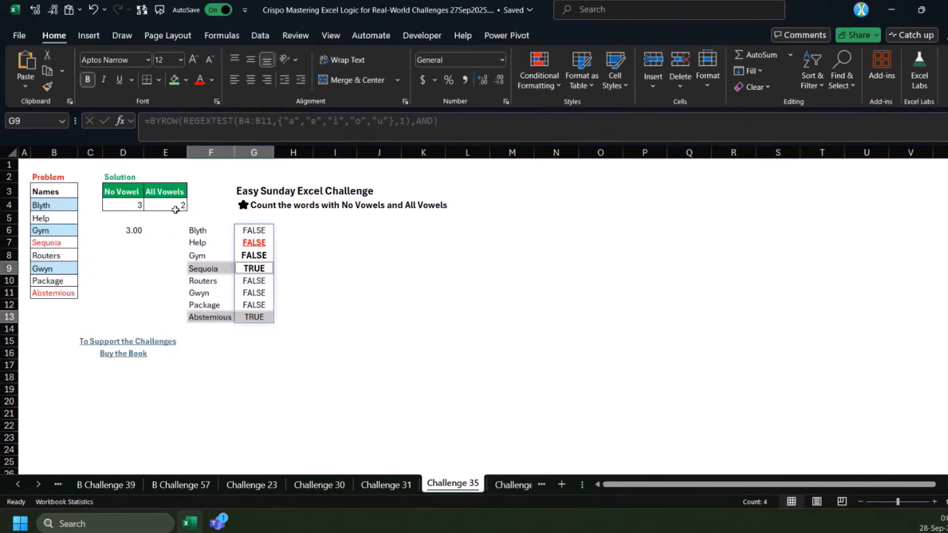
{"action": "left_click", "coordinate": [213, 120]}
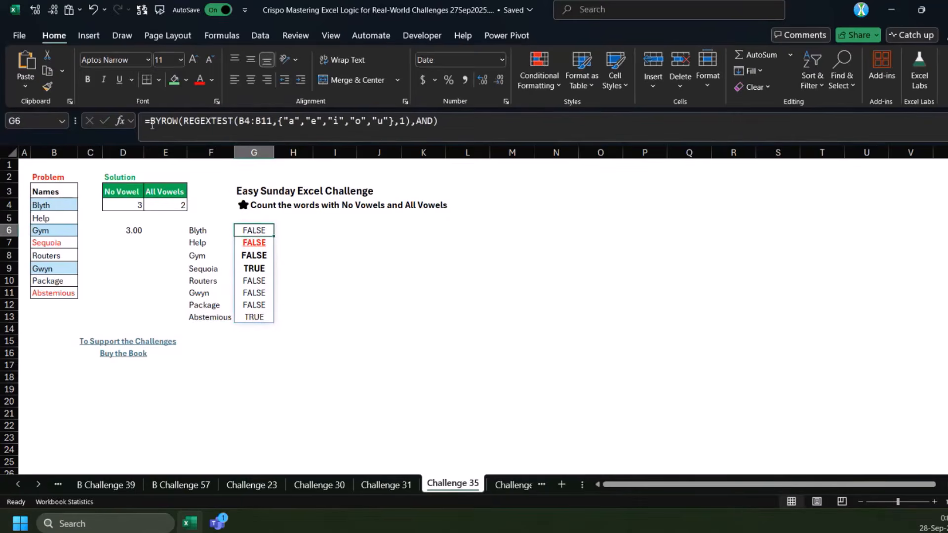
{"action": "left_click", "coordinate": [153, 128]}
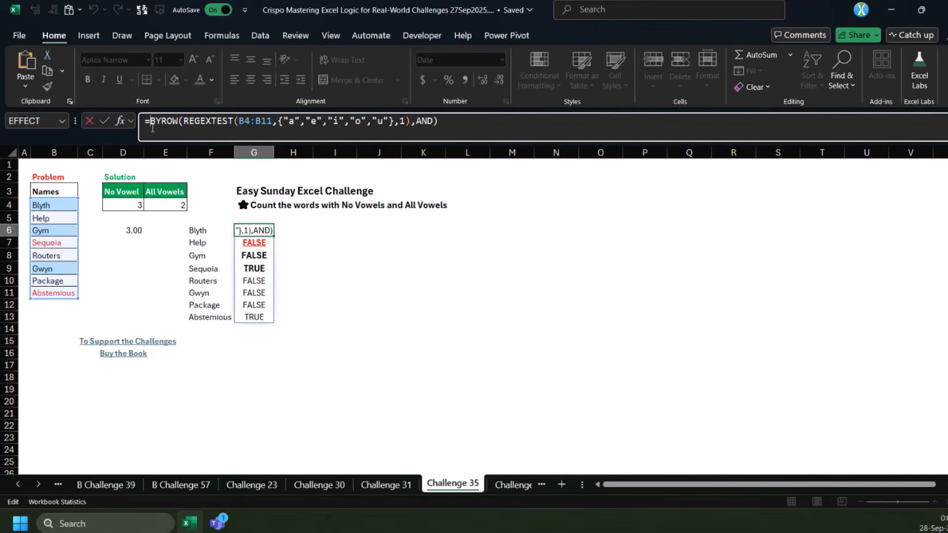
{"action": "type", "text": "SUM(--"}
{"action": "key", "text": "End"}
{"action": "type", "text": ")"}
{"action": "key", "text": "ctrl+Return"}
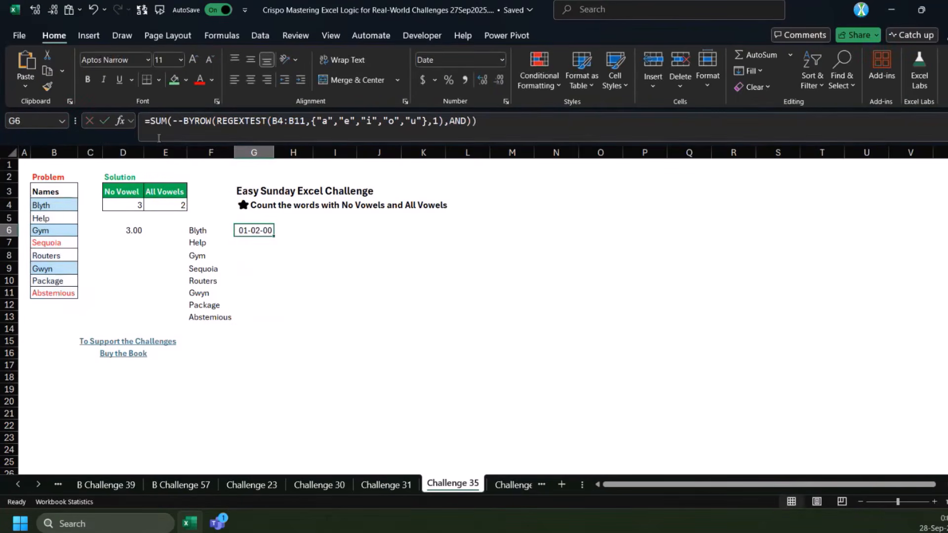
Copy the all-vowels count formula from G6 into E6, and review the formulas in D6 and E6
{"action": "left_click_drag", "start_coordinate": [479, 122], "coordinate": [142, 122]}
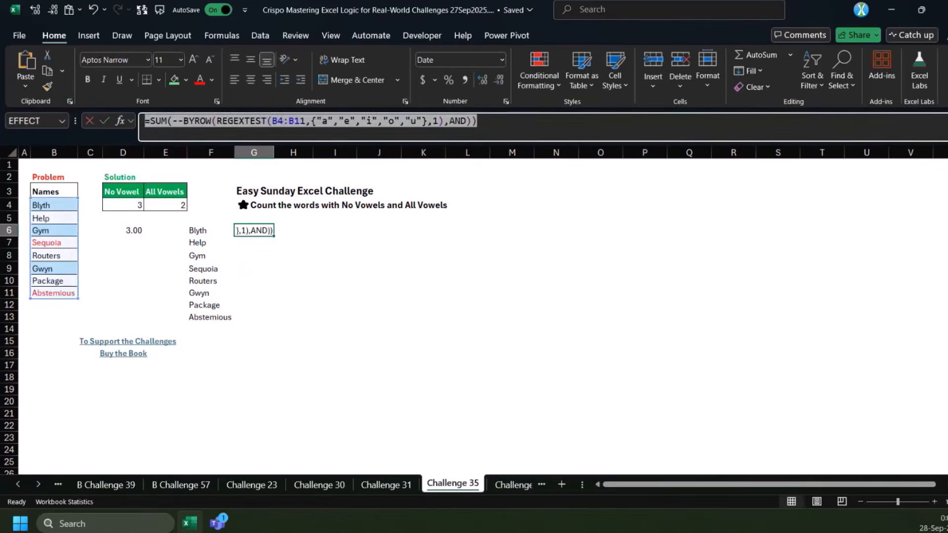
{"action": "key", "text": "Escape"}
{"action": "left_click", "coordinate": [168, 232]}
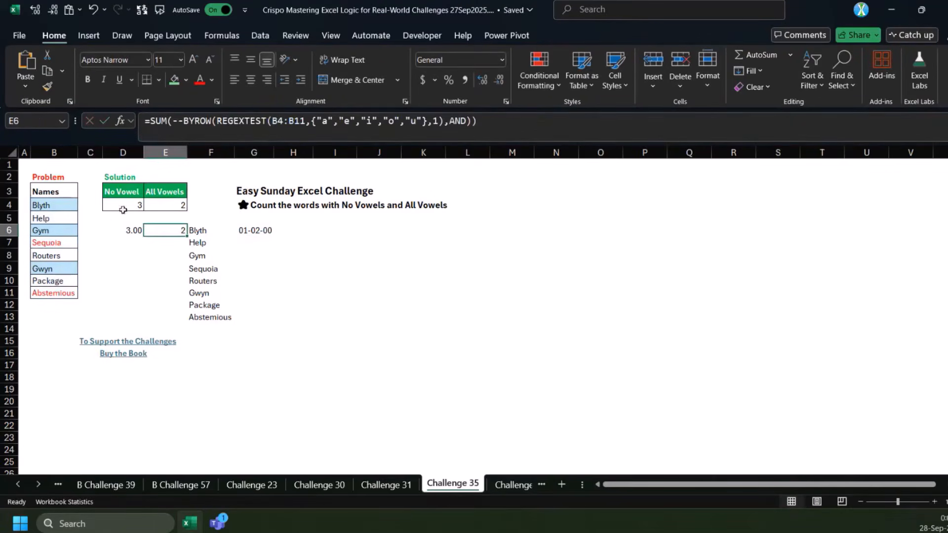
{"action": "left_click_drag", "start_coordinate": [123, 209], "coordinate": [125, 229]}
{"action": "left_click", "coordinate": [126, 230]}
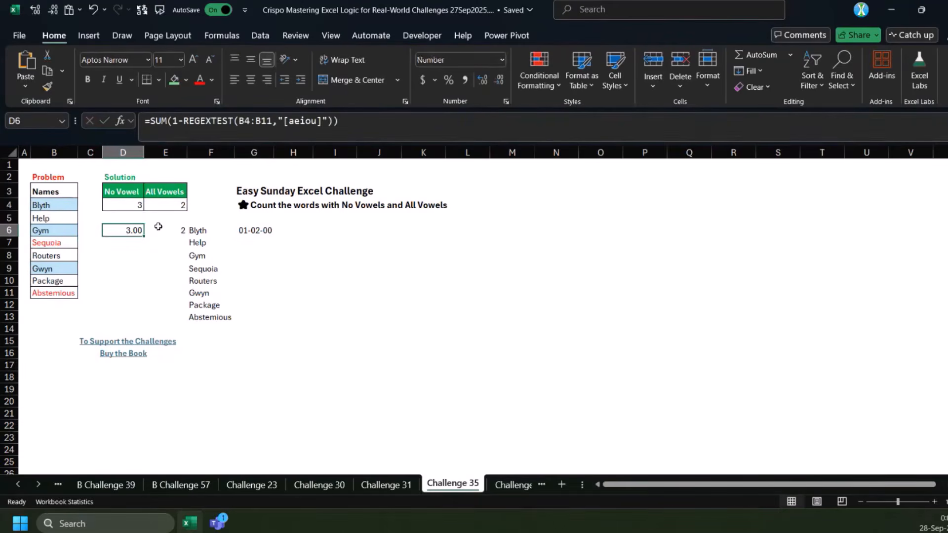
{"action": "left_click", "coordinate": [165, 229]}
{"action": "left_click", "coordinate": [124, 230]}
{"action": "left_click", "coordinate": [172, 231]}
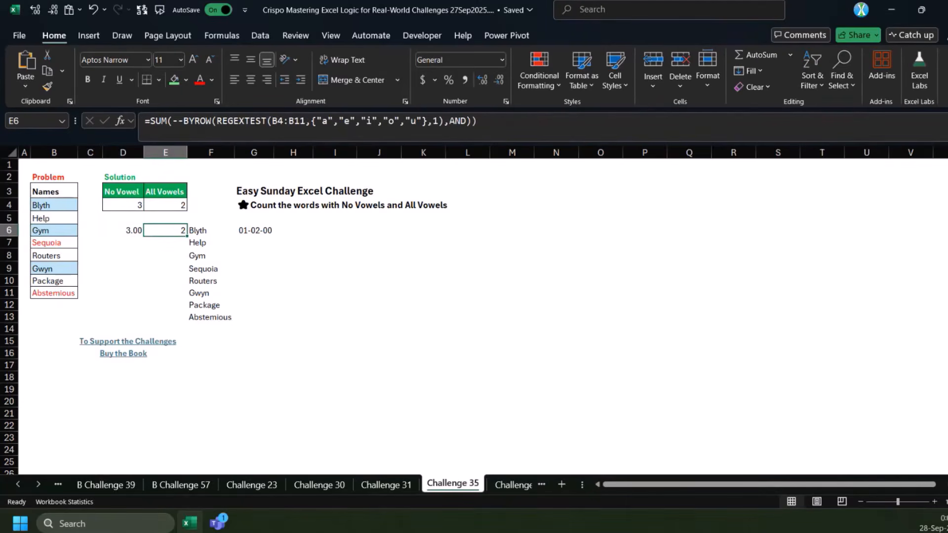
Go back to the B Challenge 36 sheet with the students table split
{"action": "left_click", "coordinate": [510, 489]}
{"action": "left_click", "coordinate": [383, 484]}
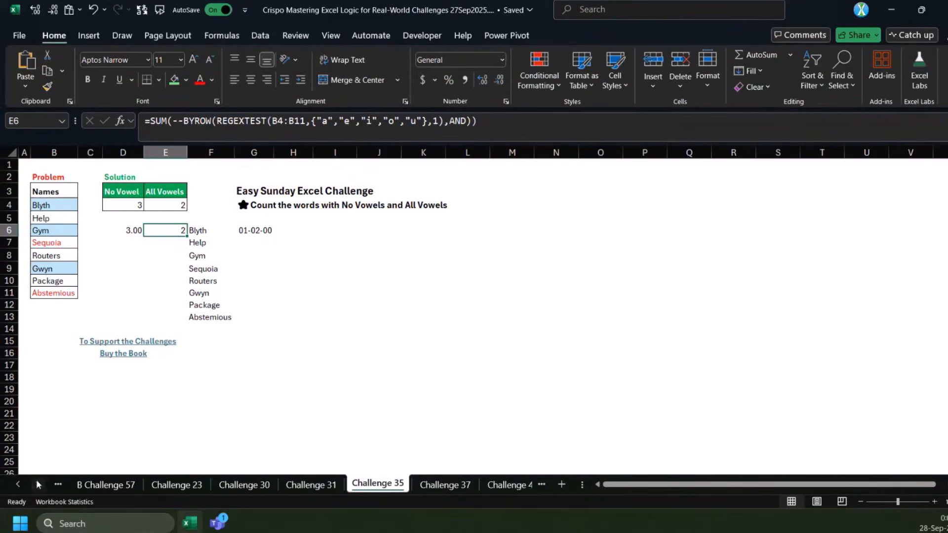
{"action": "left_click", "coordinate": [17, 484]}
{"action": "left_click", "coordinate": [17, 484]}
{"action": "left_click", "coordinate": [18, 484]}
{"action": "left_click", "coordinate": [203, 484]}
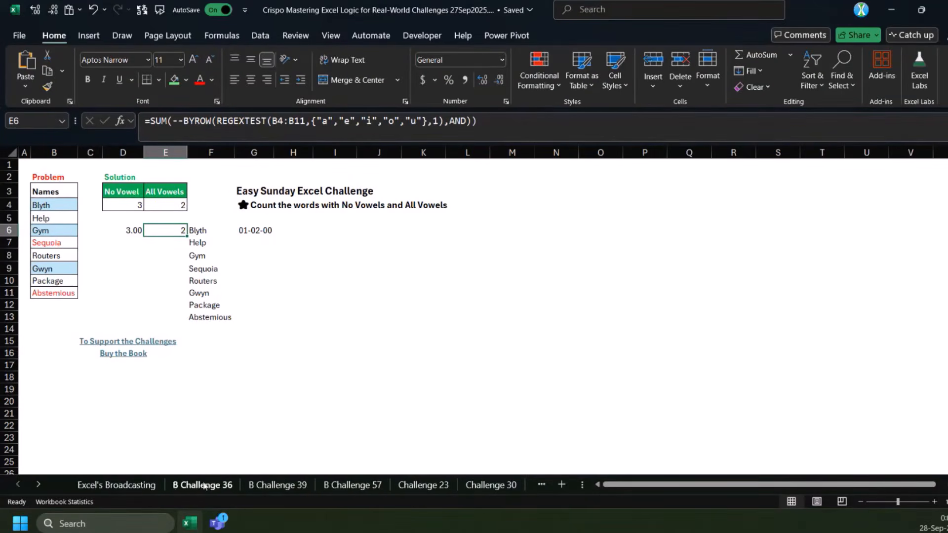
{"action": "left_click", "coordinate": [278, 484]}
{"action": "left_click", "coordinate": [203, 484]}
{"action": "scroll", "coordinate": [352, 454], "scroll_direction": "up", "scroll_amount": 3}
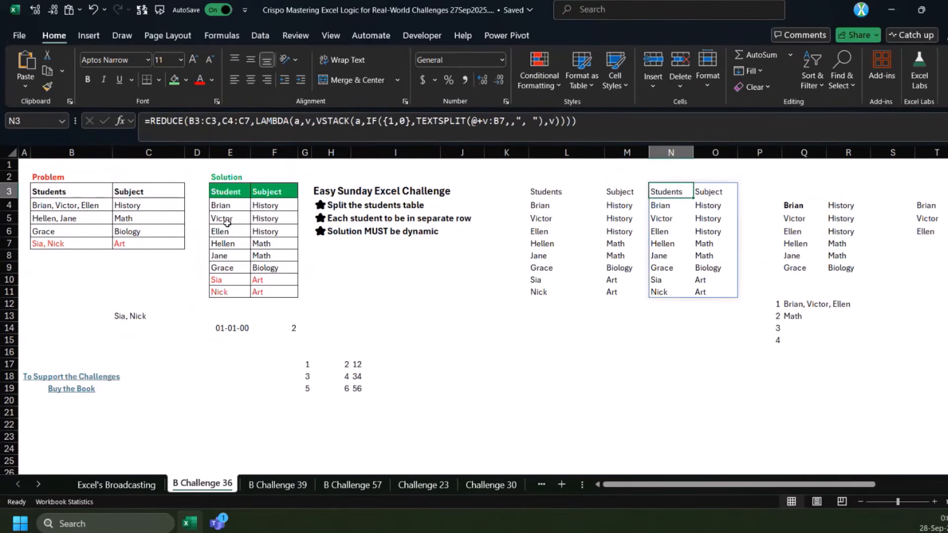
Compare the two REDUCE formulas in L3 and N3 that split the students into separate rows
{"action": "left_click_drag", "start_coordinate": [227, 231], "coordinate": [228, 279]}
{"action": "left_click", "coordinate": [556, 192]}
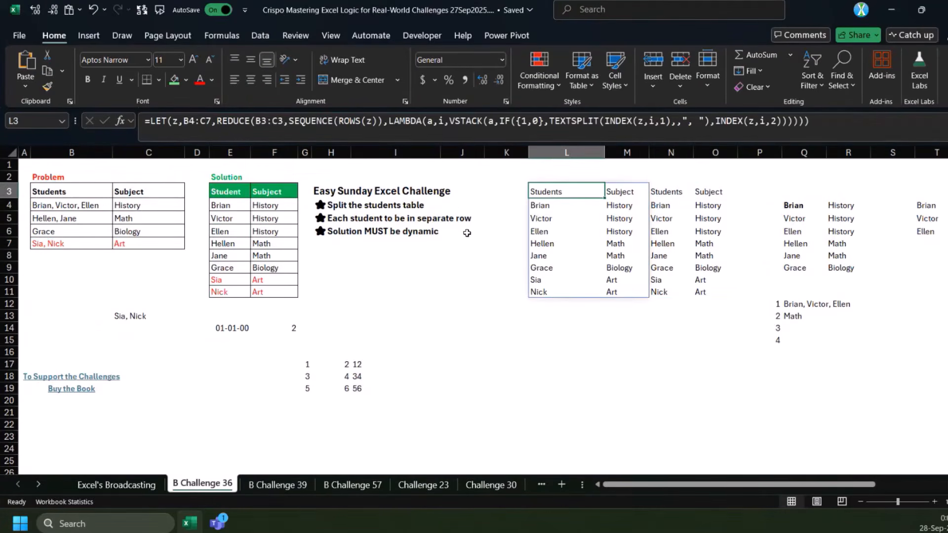
{"action": "left_click", "coordinate": [669, 191]}
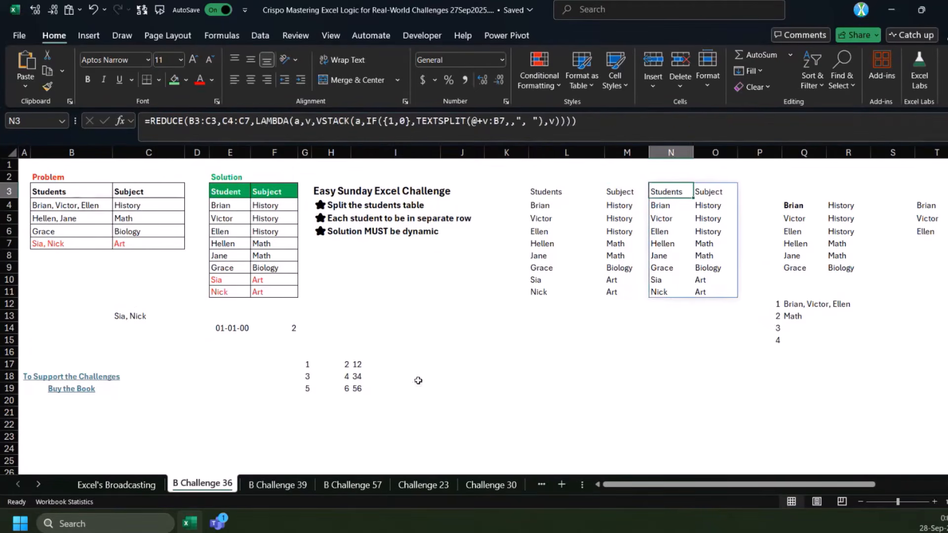
Go to the B Challenge 39 sheet and review the product-grouping formulas in K3, M3 and O3
{"action": "left_click", "coordinate": [284, 486]}
{"action": "left_click", "coordinate": [405, 190]}
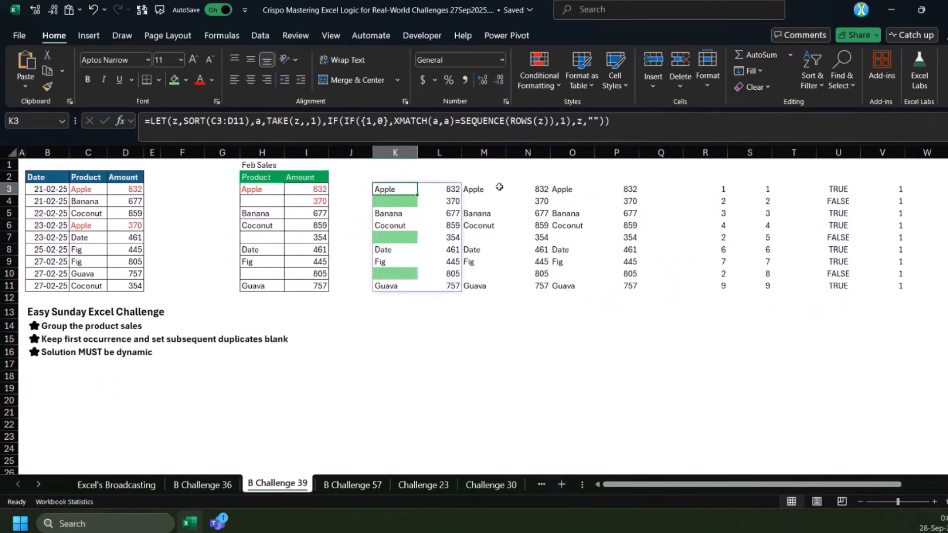
{"action": "left_click", "coordinate": [494, 188]}
{"action": "left_click", "coordinate": [563, 186]}
{"action": "left_click", "coordinate": [661, 189]}
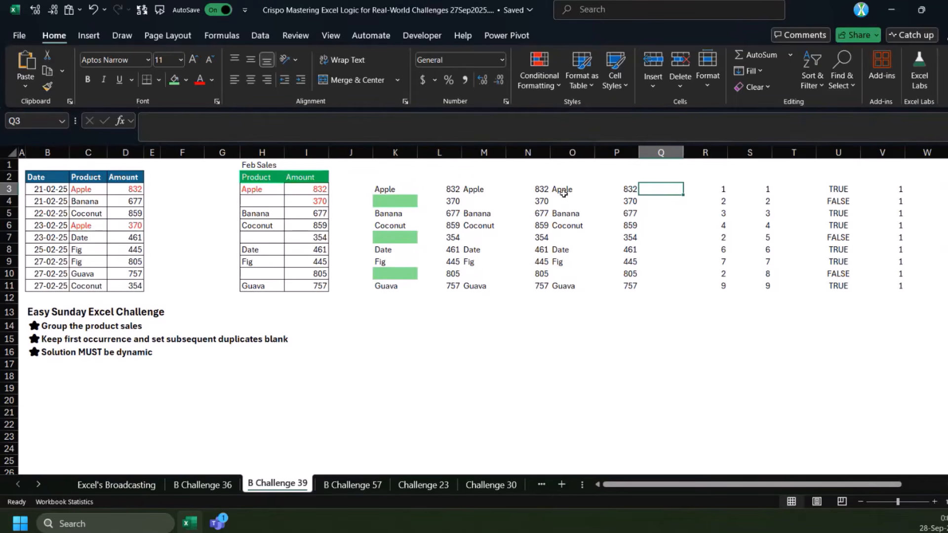
{"action": "left_click", "coordinate": [445, 189]}
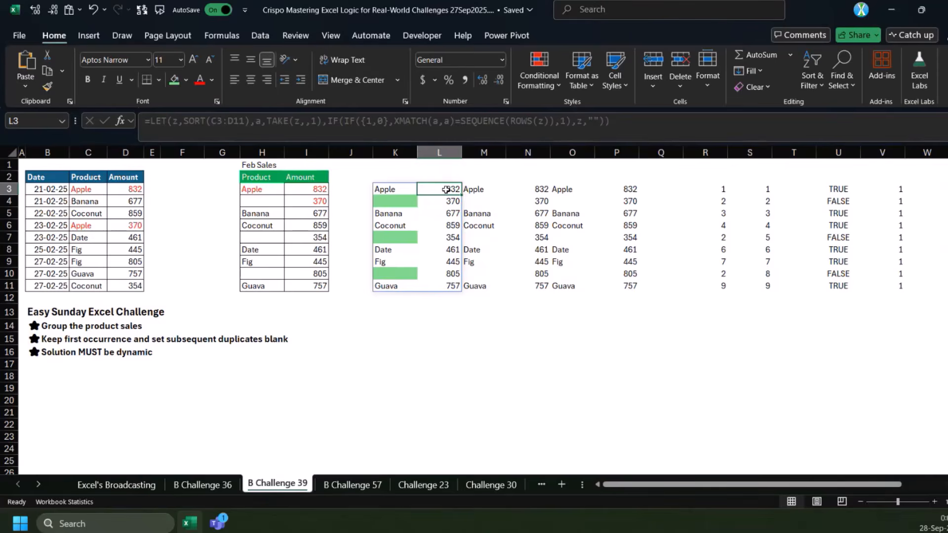
Switch away from the workbook and back, and open the Excel's Broadcasting sheet
{"action": "key", "text": "alt+Tab"}
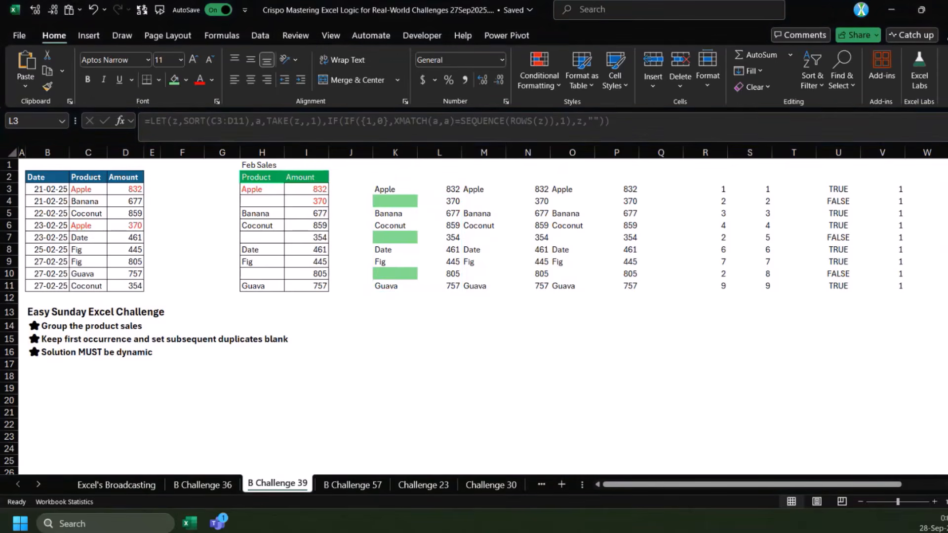
{"action": "key", "text": "alt+Tab"}
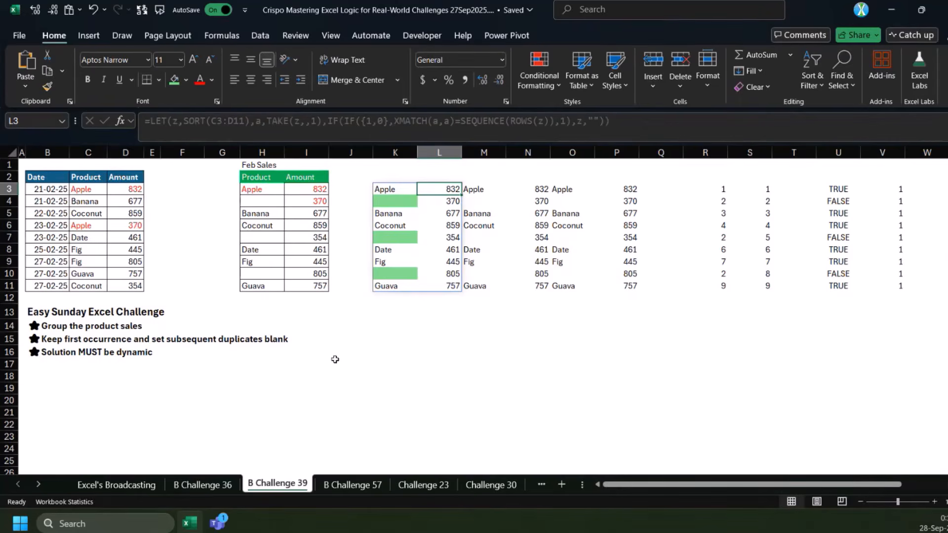
{"action": "left_click", "coordinate": [117, 484]}
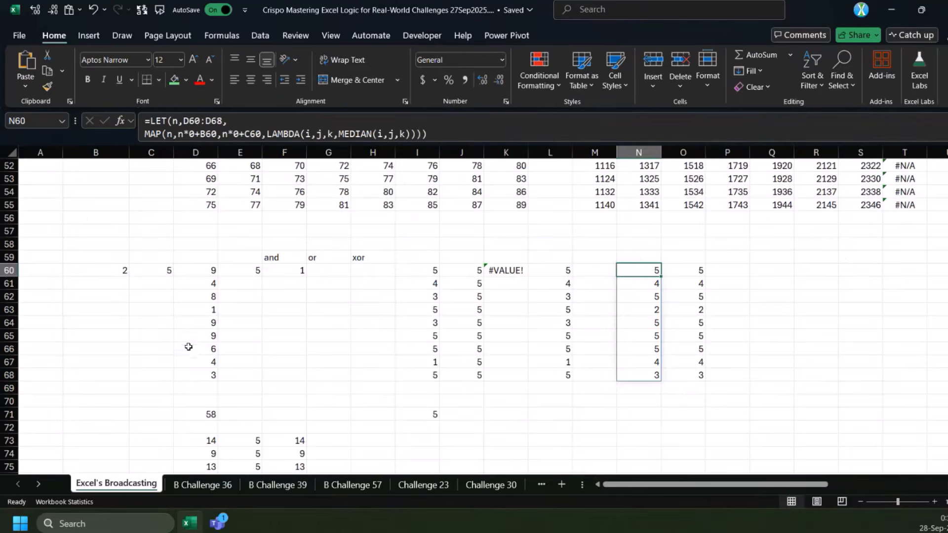